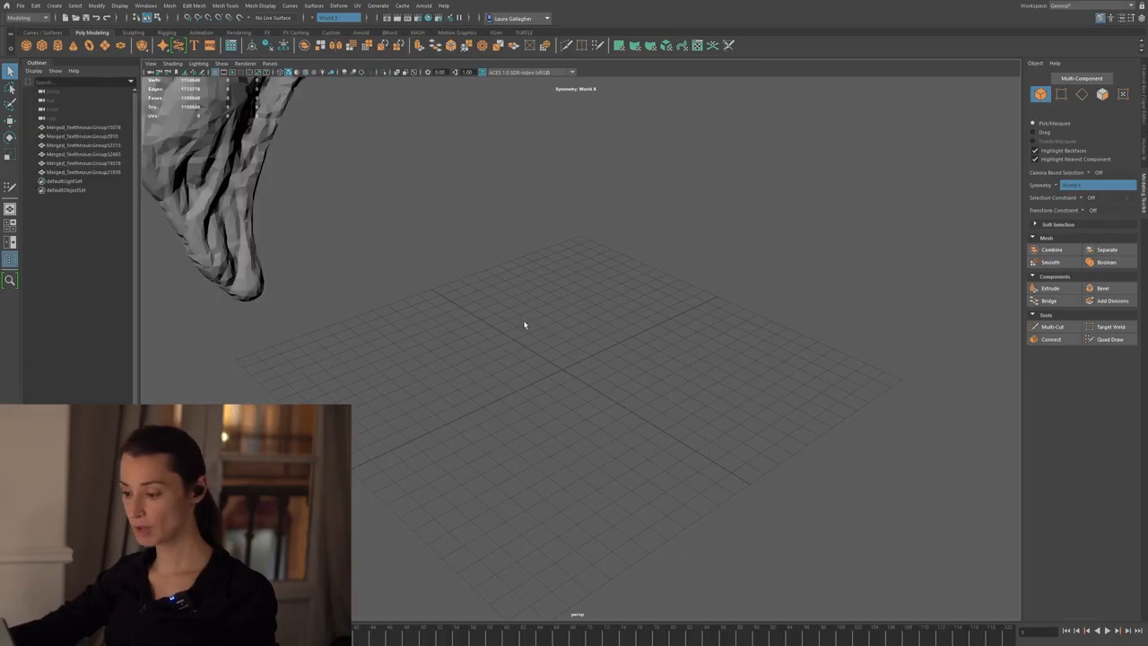
- Examine the imported creature sculpt from its limbs up to the head and from the front
middle_click_drag(465, 162, 559, 351, "alt")
right_click_drag(559, 351, 530, 264, "alt")
mouse_move(530, 264)
left_mouse_down("alt")
mouse_move(539, 287)
mouse_move(554, 249)
left_mouse_up("alt")
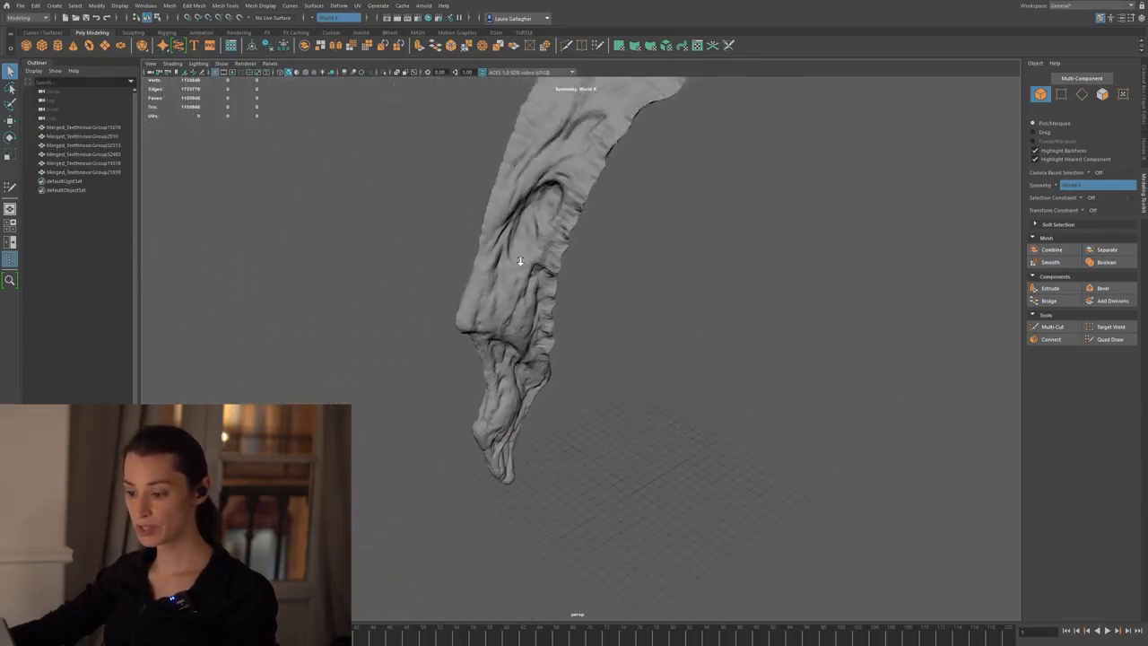
middle_click_drag(554, 248, 511, 364, "alt")
right_click_drag(510, 364, 452, 169, "alt")
middle_click_drag(525, 85, 521, 288, "alt")
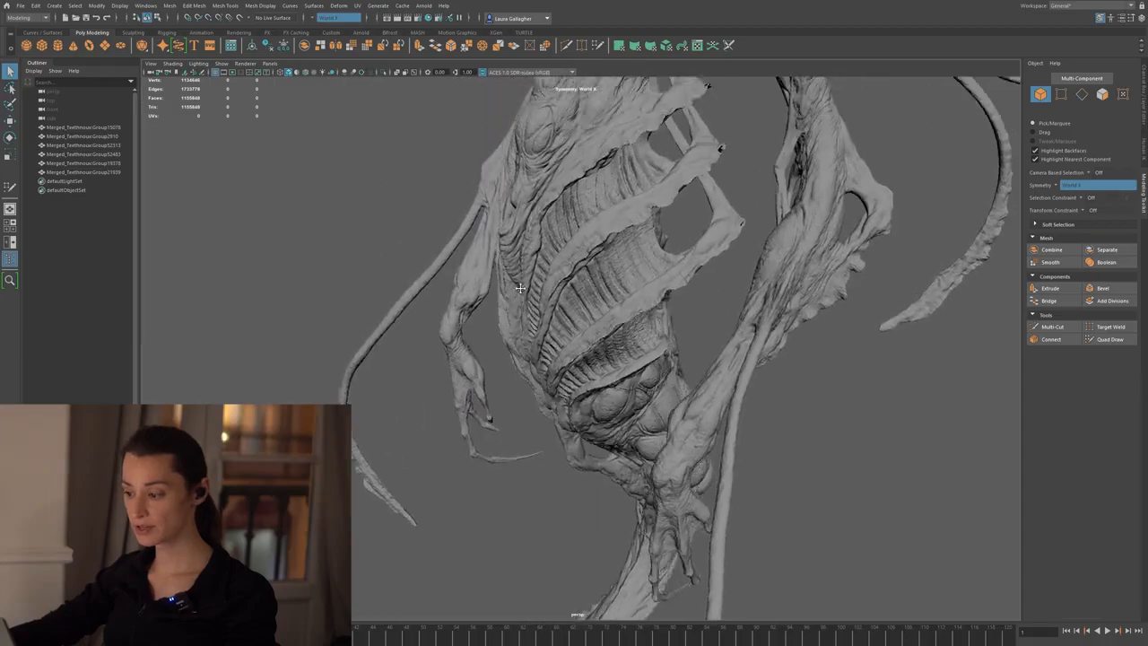
right_click_drag(521, 288, 558, 269, "alt")
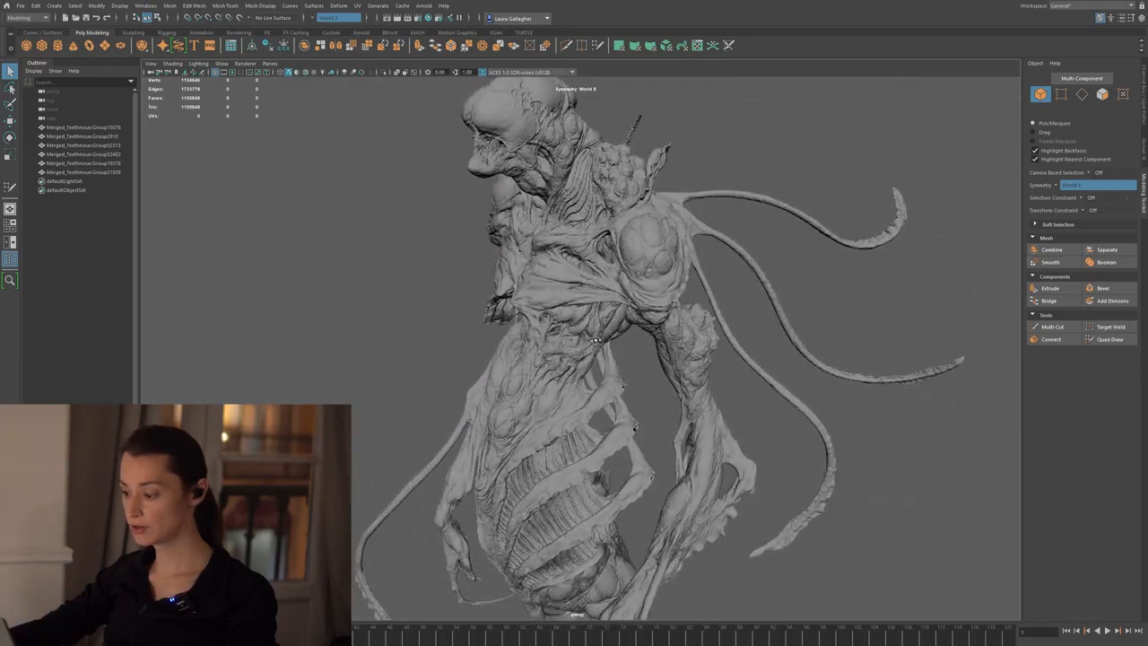
left_click_drag(558, 269, 716, 256, "alt")
middle_click_drag(716, 255, 694, 263, "alt")
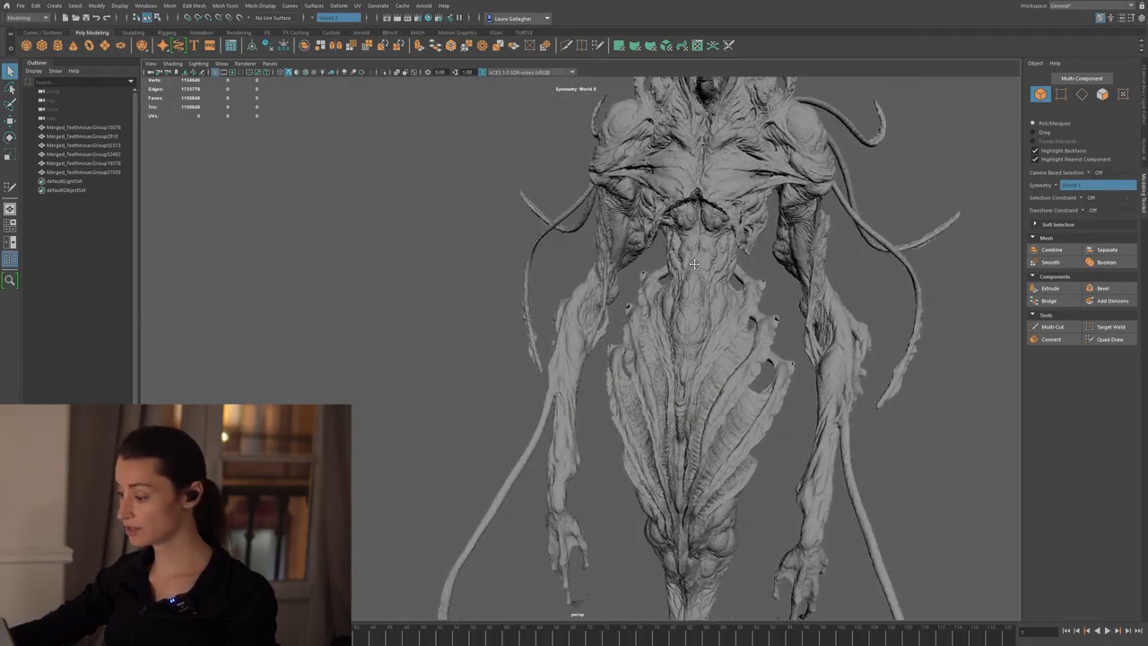
right_click_drag(695, 264, 639, 257, "alt")
left_click_drag(639, 257, 616, 305, "alt")
middle_click_drag(615, 305, 625, 243, "alt")
left_click_drag(625, 243, 613, 158, "alt")
- Select the separate head-and-torso mesh and examine how far it extends and how dense its wireframe is
left_click(649, 223)
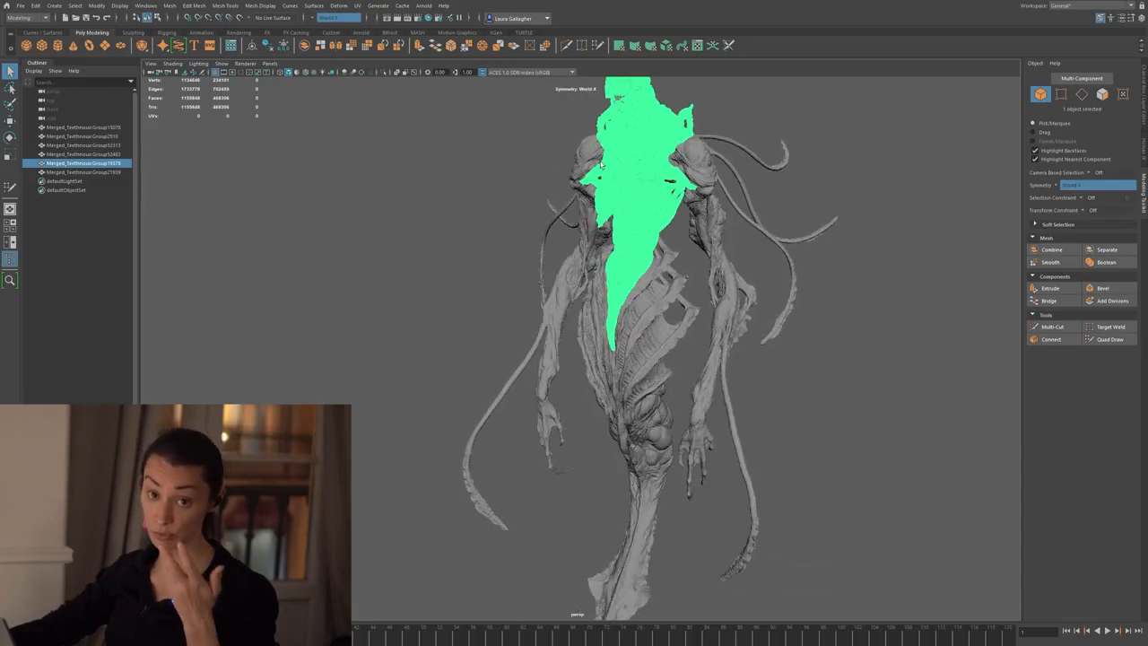
middle_click_drag(606, 219, 516, 310, "alt")
right_click_drag(516, 309, 529, 370, "alt")
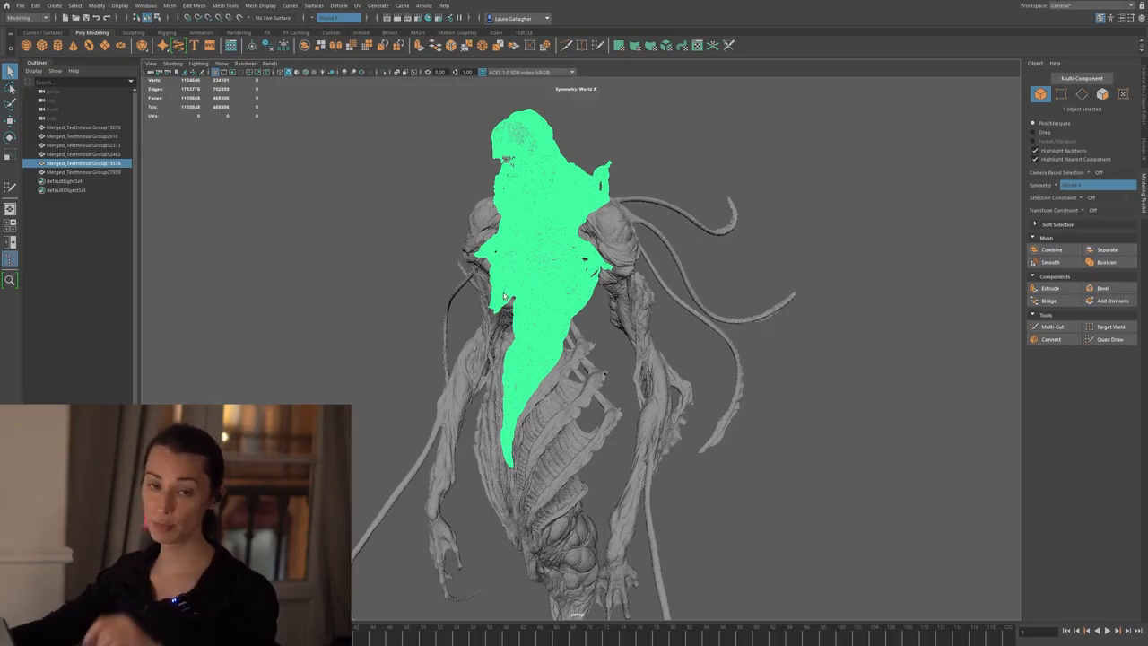
right_click_drag(506, 326, 550, 348, "alt")
left_click_drag(550, 348, 587, 317, "alt")
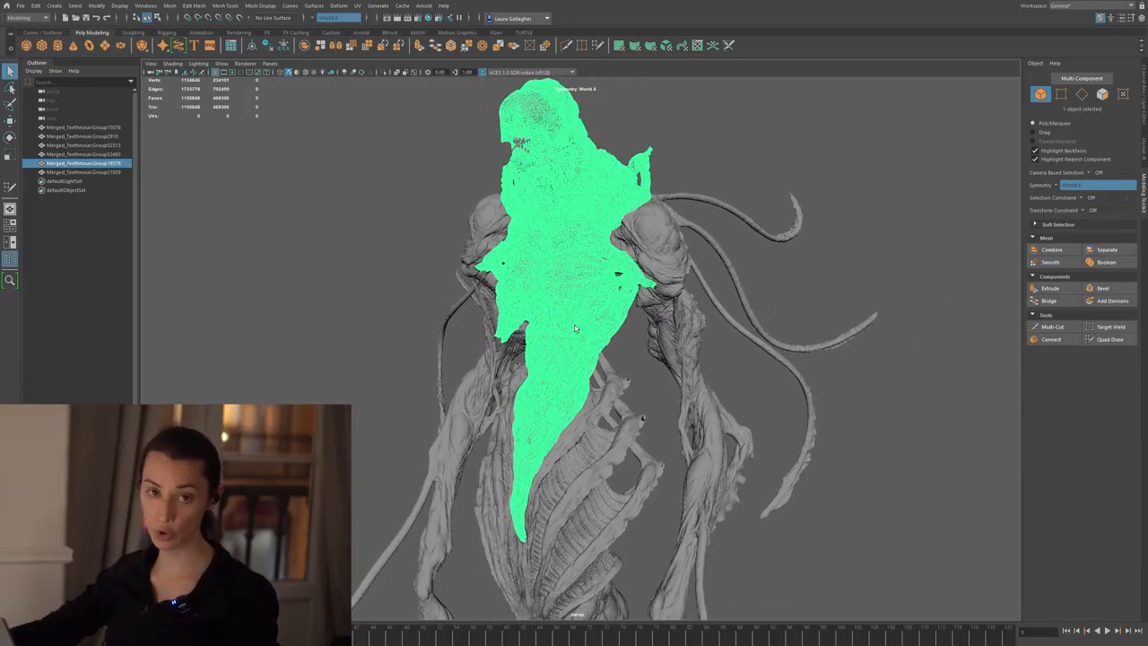
left_click_drag(555, 281, 538, 244, "alt")
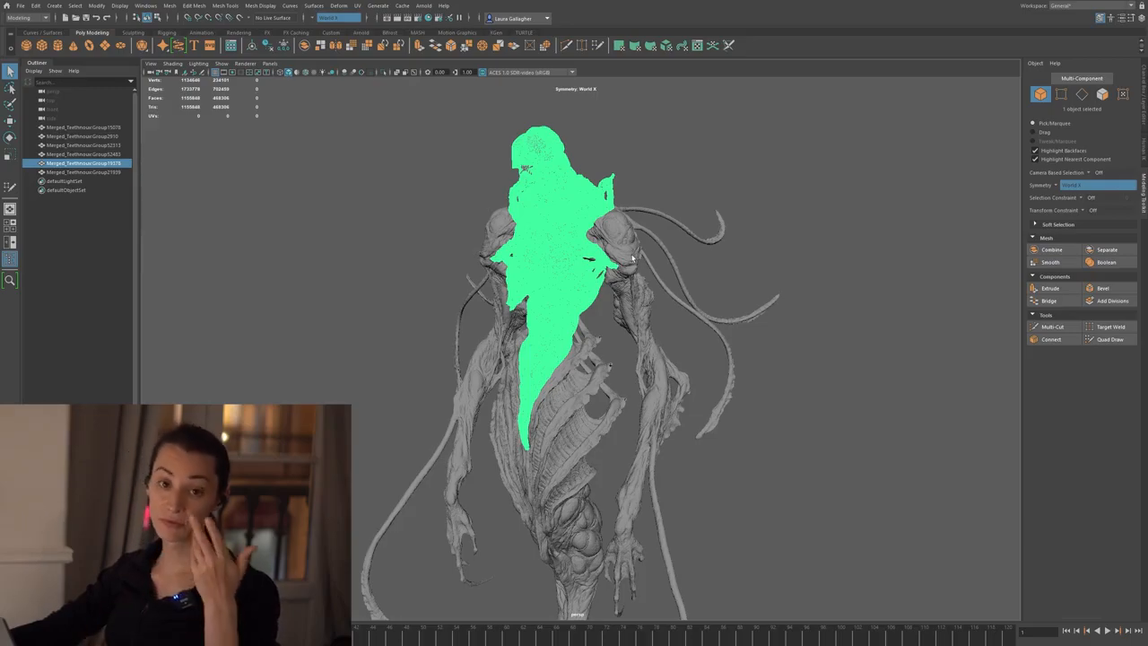
left_click(449, 192)
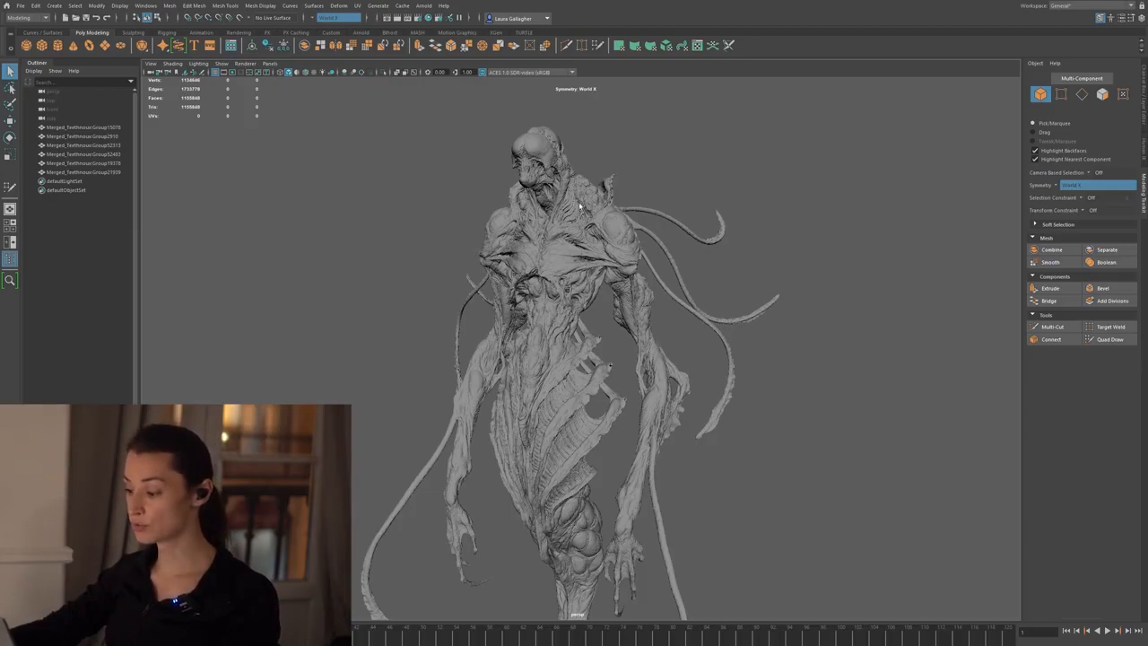
middle_click_drag(552, 170, 544, 200, "alt")
right_click_drag(544, 199, 566, 237, "alt")
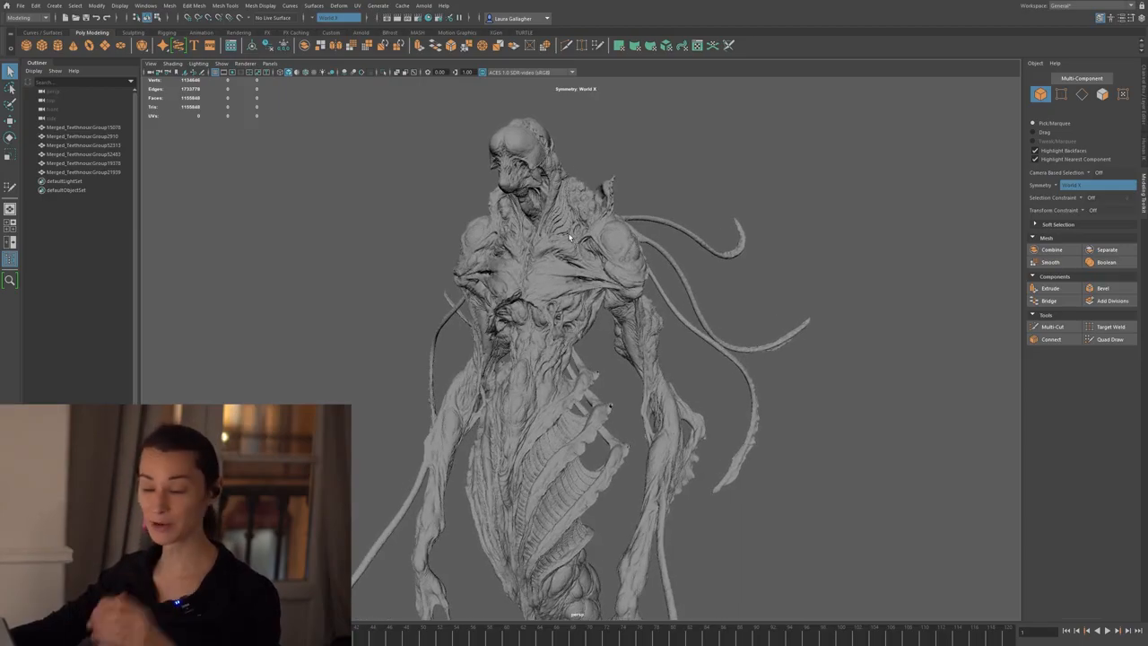
left_click(580, 234)
left_click_drag(578, 241, 601, 201, "alt")
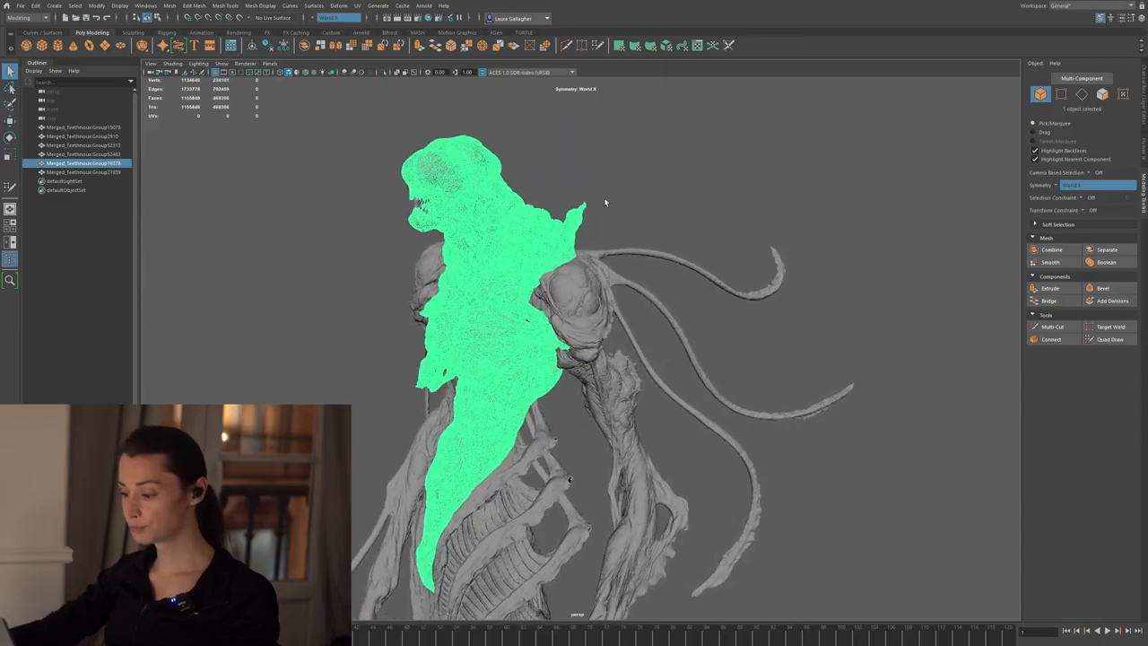
left_click(517, 228)
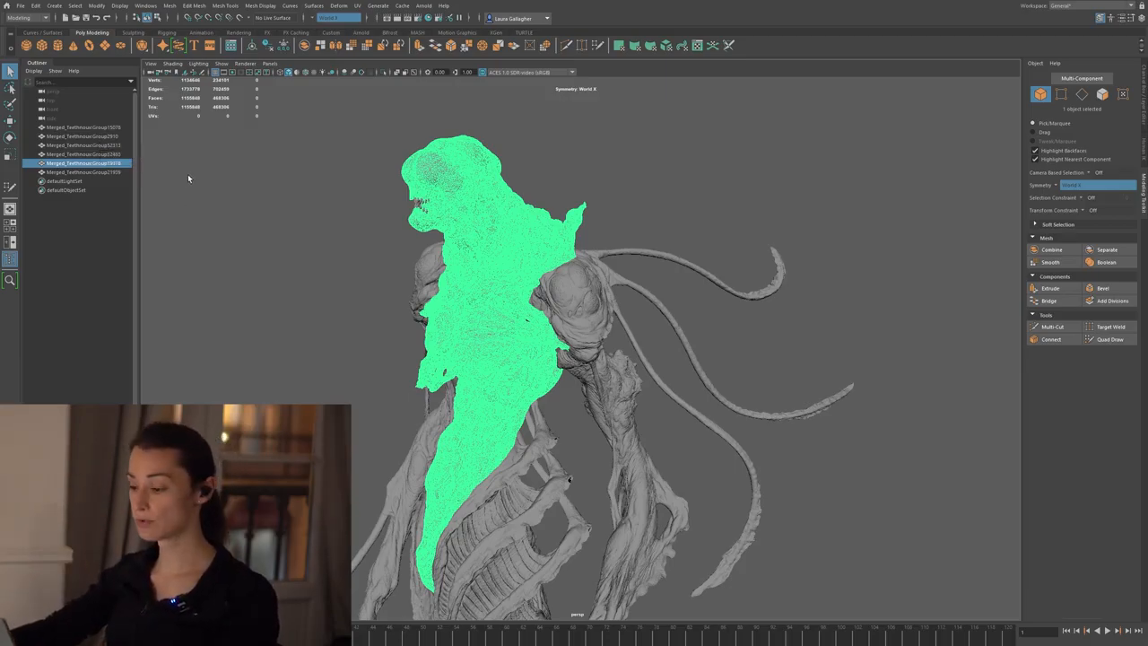
- Select all six creature meshes and combine them into a single mesh
left_click_drag(368, 235, 352, 197, "alt")
left_click(849, 120)
left_click_drag(849, 120, 217, 524)
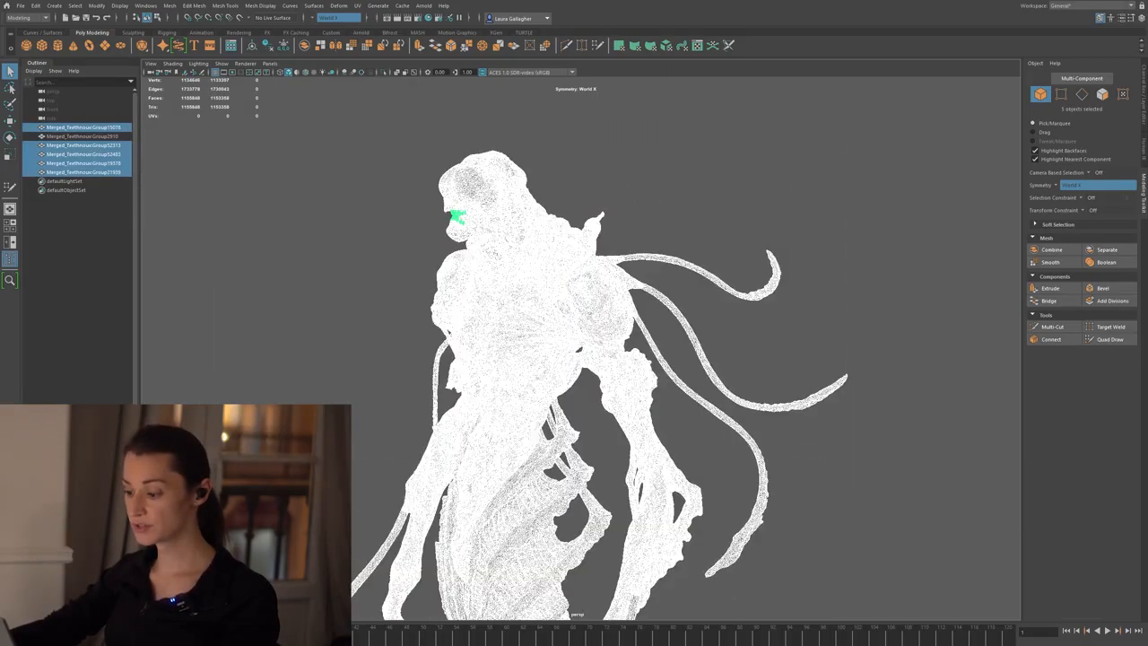
right_click_drag(400, 307, 371, 308, "alt")
middle_click_drag(395, 390, 427, 165, "alt")
left_click_drag(775, 398, 422, 556, "shift")
middle_click_drag(463, 197, 494, 464, "alt")
left_click_drag(495, 465, 462, 459, "alt")
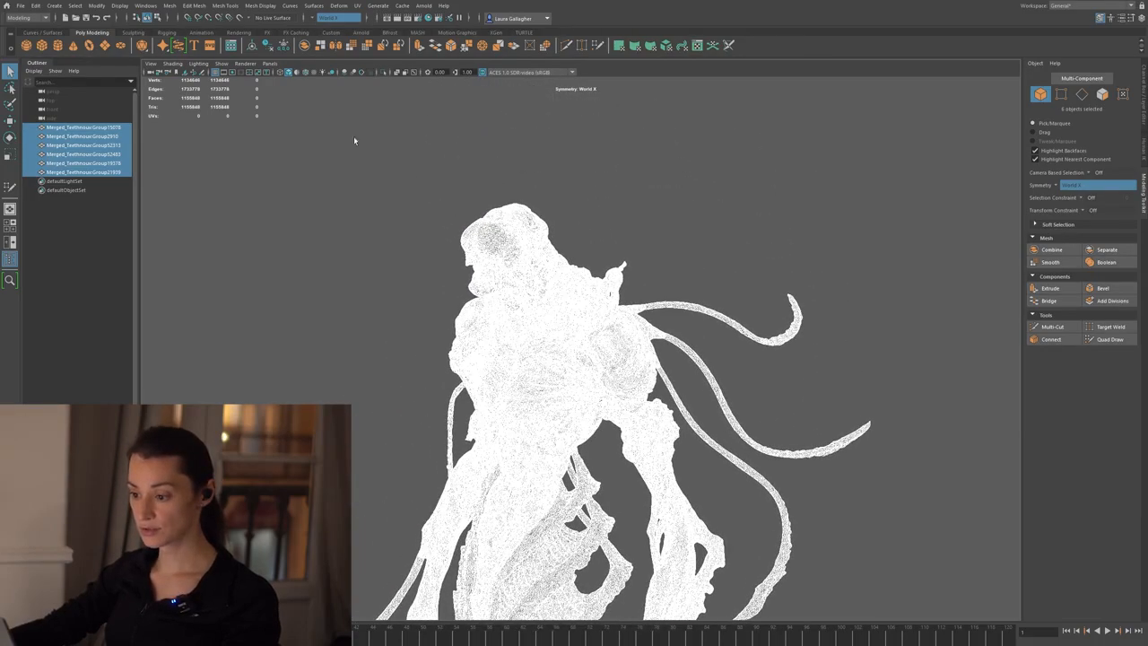
left_click(171, 6)
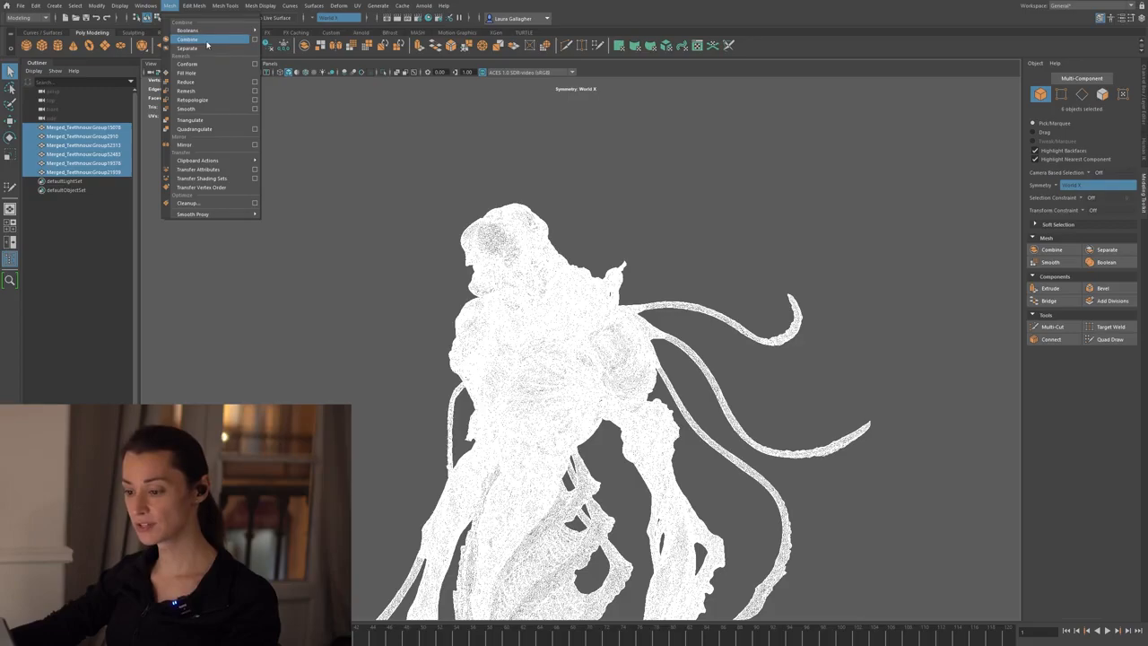
left_click(188, 41)
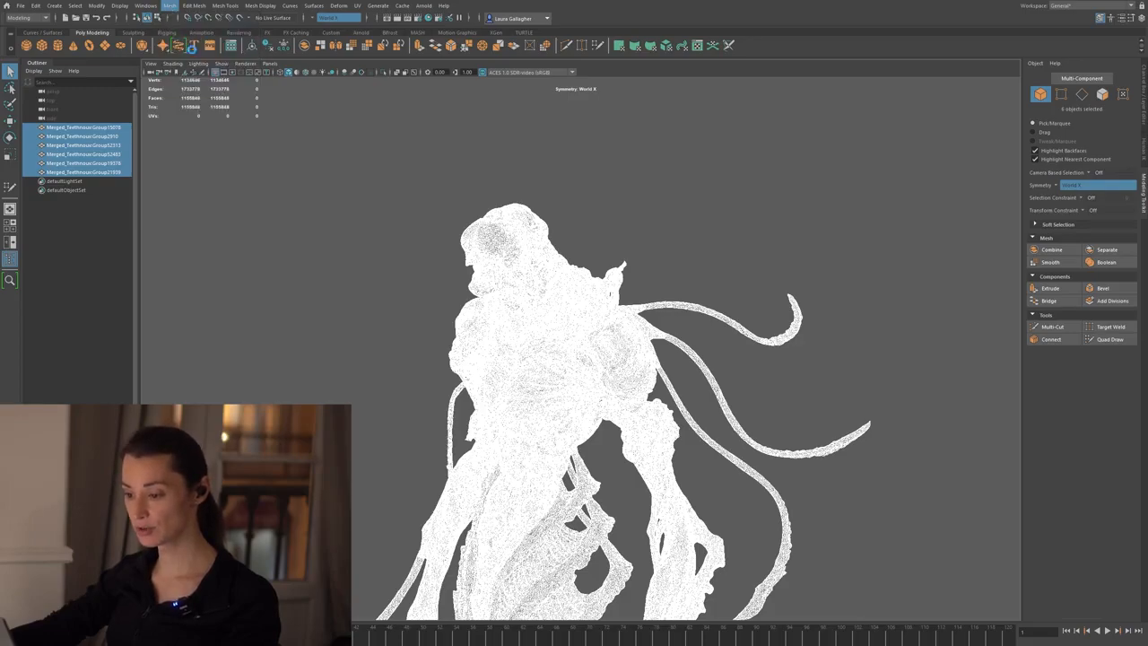
- Examine the combined mesh, then deselect it and inspect the surface shading around the neck, chest and shoulder up close
middle_click_drag(439, 293, 411, 208, "alt")
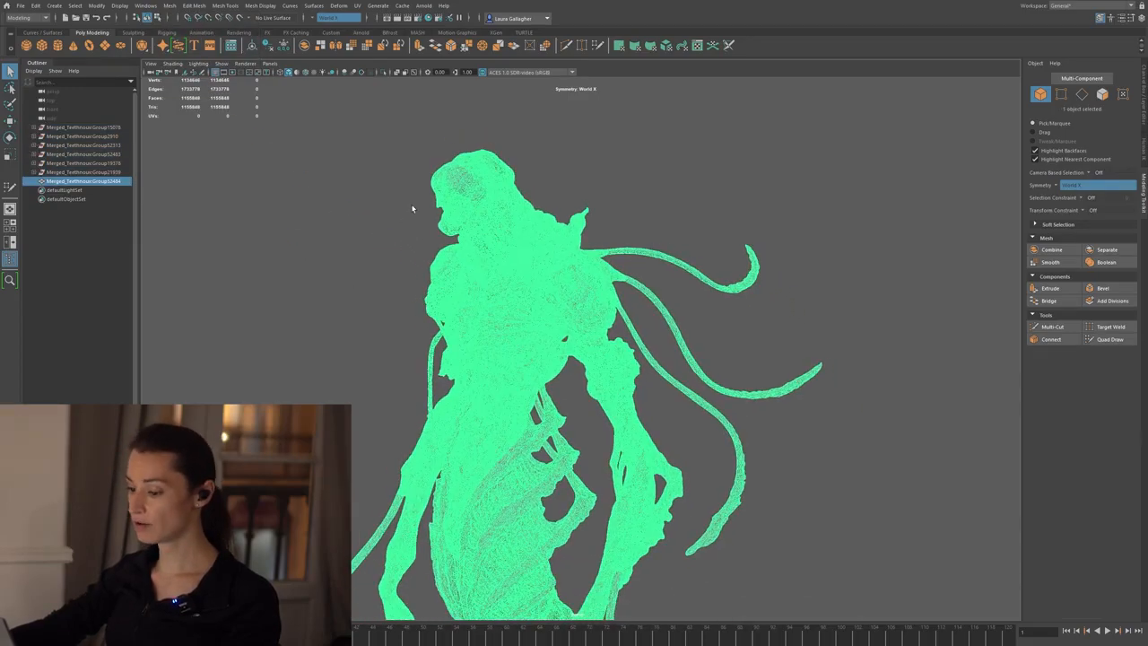
left_click_drag(411, 205, 403, 184, "alt")
middle_click_drag(403, 184, 429, 235, "alt")
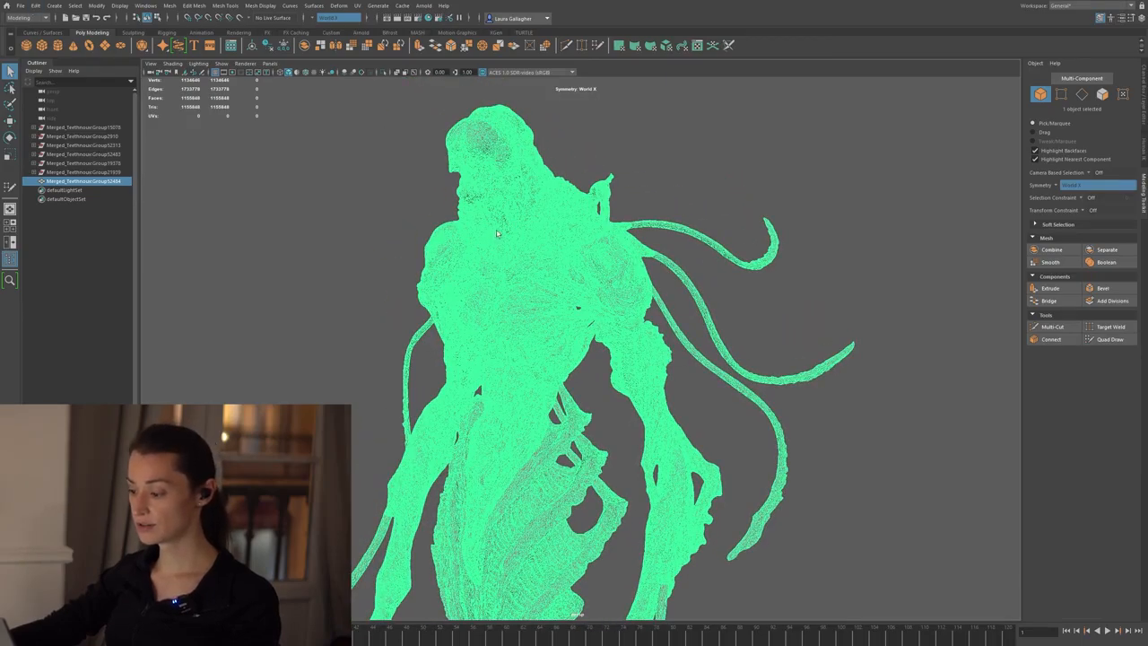
left_click(525, 237)
mouse_move(524, 238)
right_mouse_down("alt")
mouse_move(669, 441)
mouse_move(717, 448)
right_mouse_up("alt")
right_click_drag(475, 240, 538, 252, "alt")
middle_click_drag(453, 152, 495, 263, "alt")
right_click_drag(495, 262, 484, 225, "alt")
middle_click_drag(484, 225, 520, 259, "alt")
left_click_drag(520, 259, 526, 281, "alt")
mouse_move(526, 281)
middle_mouse_down("alt")
mouse_move(443, 323)
mouse_move(556, 307)
mouse_move(600, 320)
middle_mouse_up("alt")
middle_click_drag(531, 305, 603, 280, "alt")
mouse_move(603, 282)
right_mouse_down("alt")
mouse_move(619, 314)
mouse_move(592, 267)
right_mouse_up("alt")
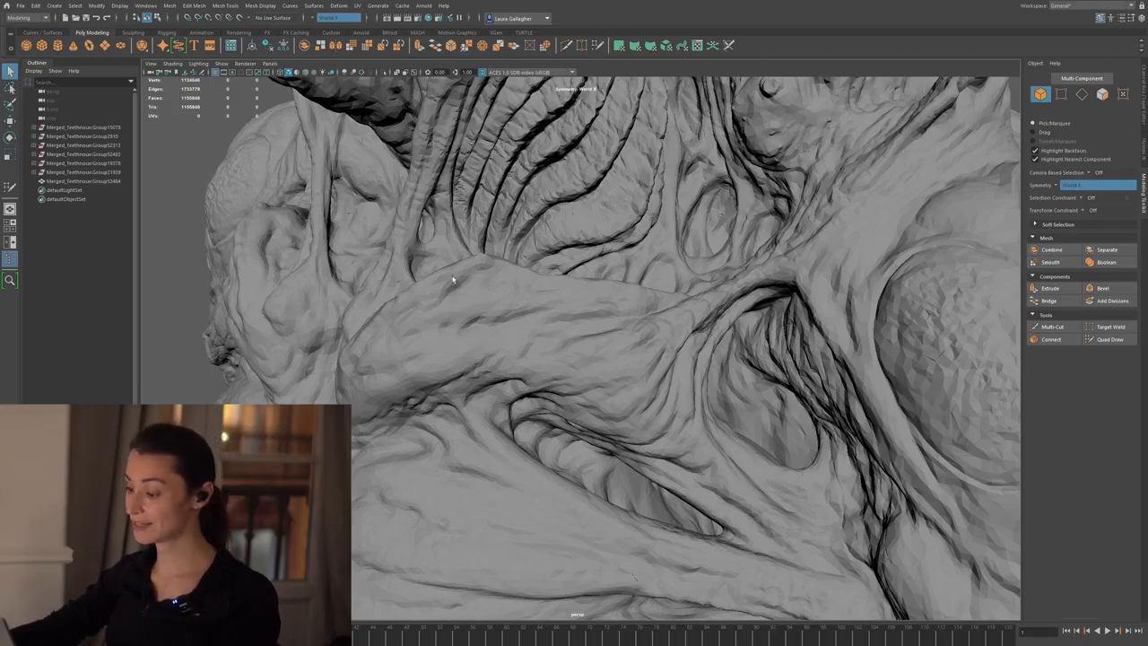
left_click_drag(530, 340, 420, 258, "alt")
middle_click_drag(679, 215, 505, 313, "alt")
right_click_drag(505, 313, 654, 301, "alt")
- Soften all edges of the combined creature mesh and deselect it to check the shading
left_click(686, 270)
left_click_drag(686, 271, 635, 281, "alt")
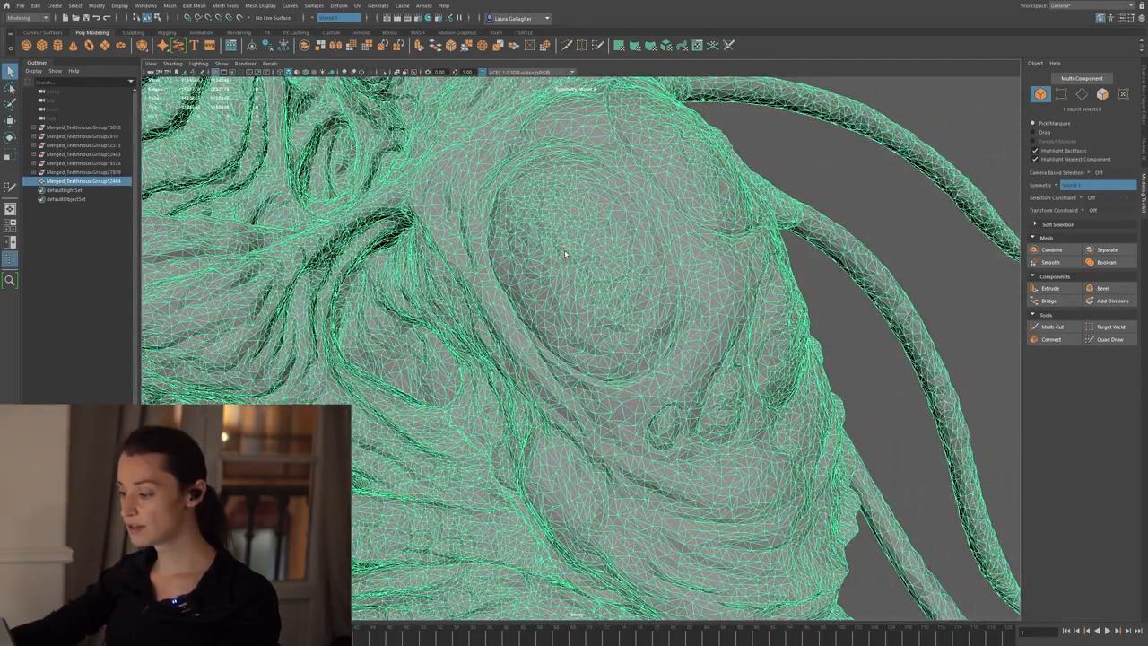
right_click(541, 274, "shift")
right_click_drag(542, 277, 632, 273, "shift")
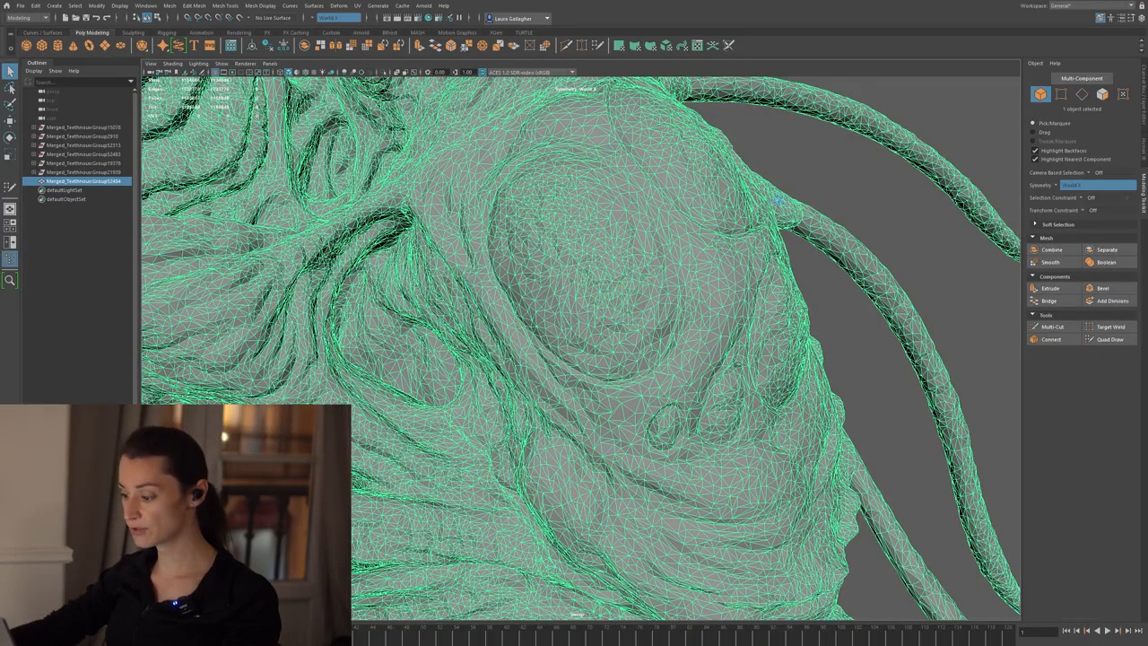
left_click(834, 167)
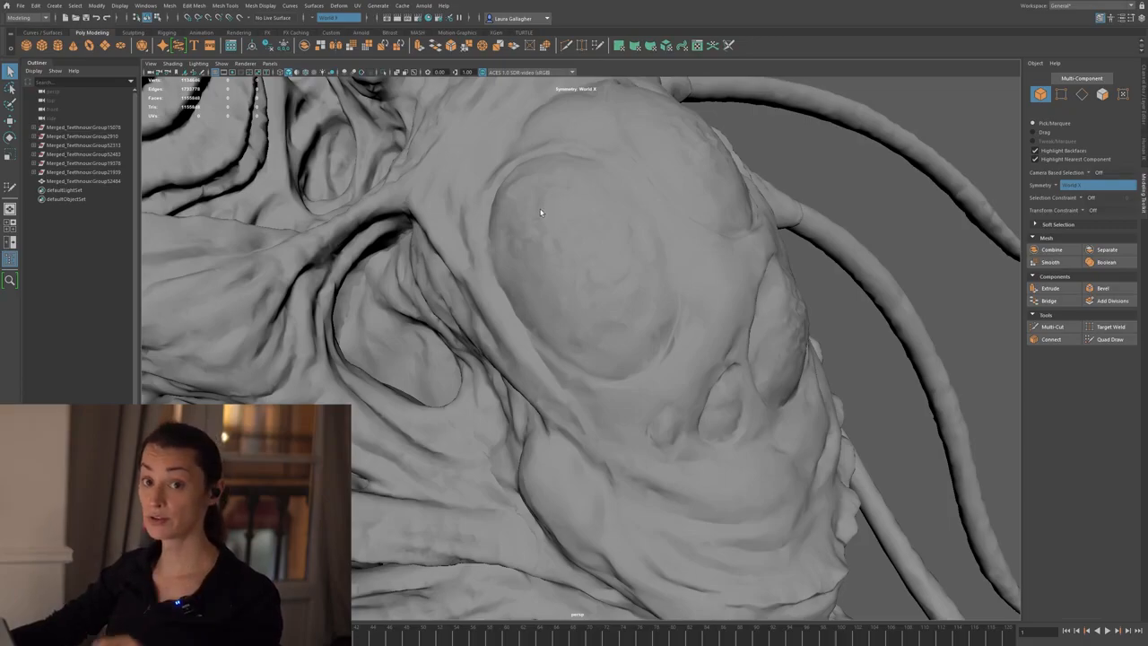
- Select the combined mesh and give its edges a harder setting for crisper surface detail, then check the upper body
left_click(565, 140)
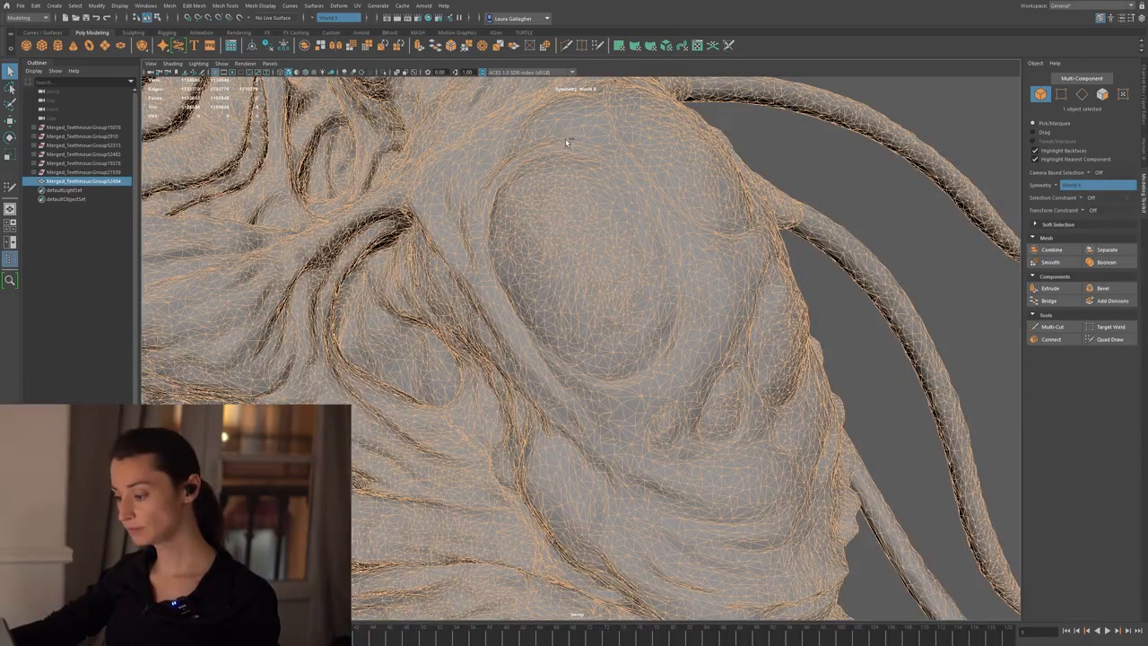
left_click(834, 170)
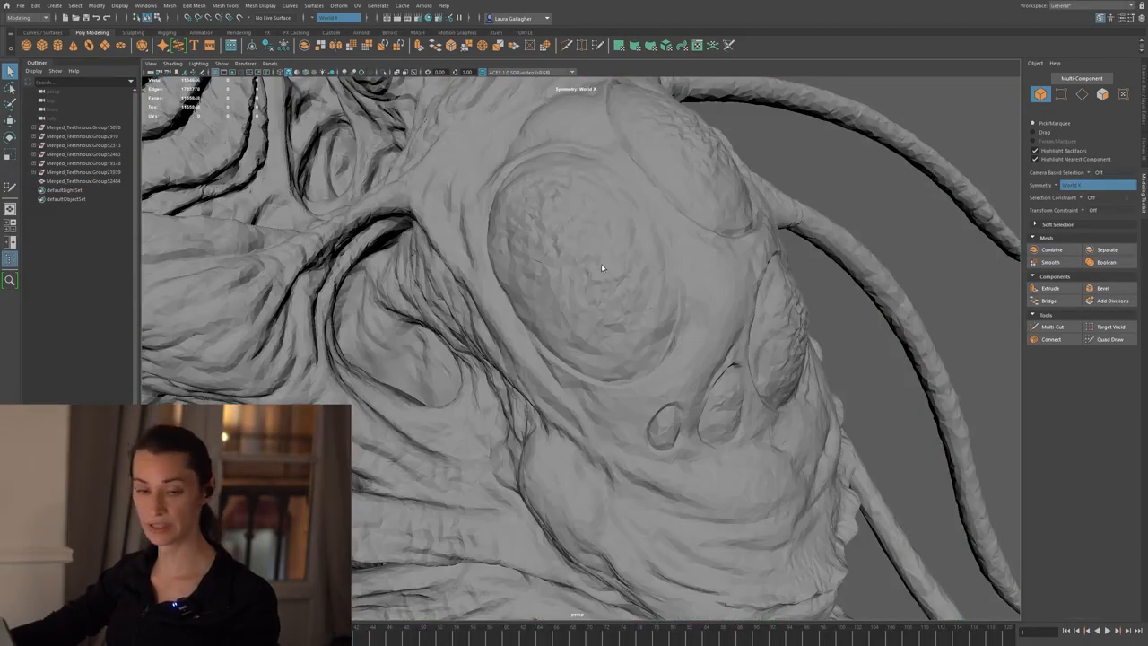
middle_click_drag(451, 250, 513, 256, "alt")
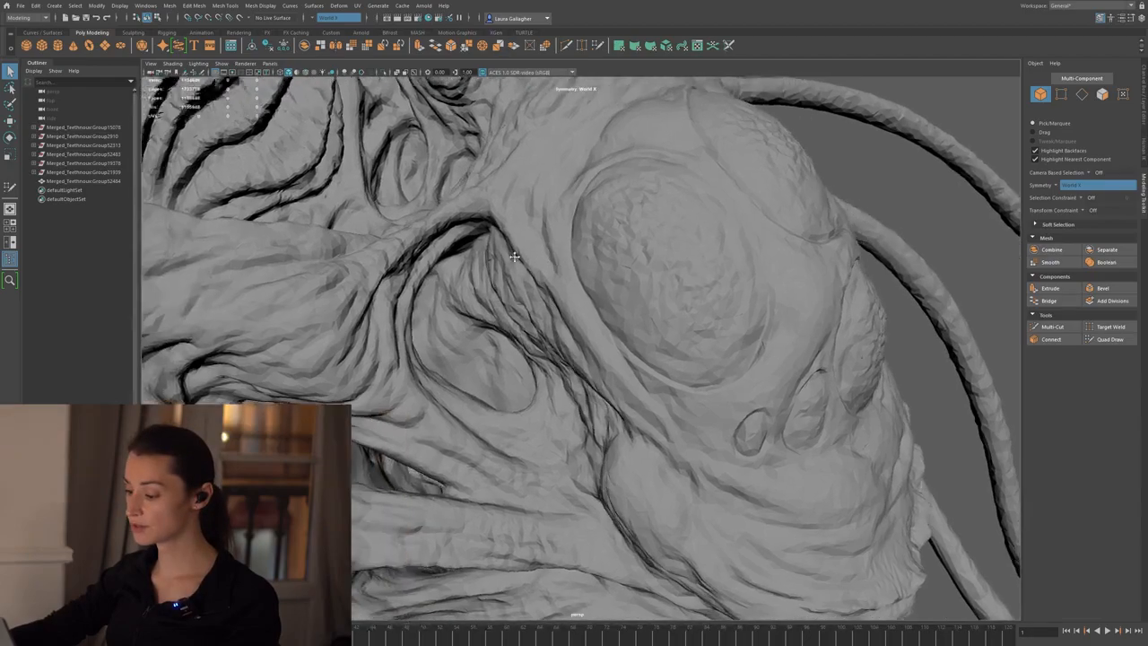
scroll(513, 256, "down", 8)
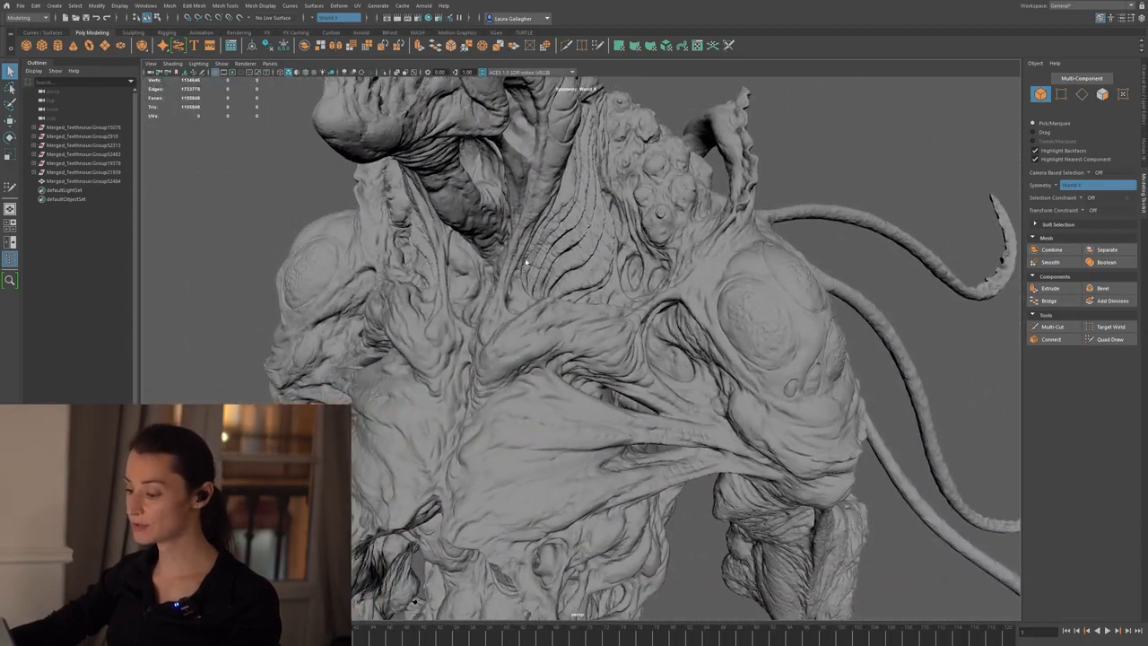
- Delete the construction history of the combined creature mesh and deselect it
left_click(400, 211)
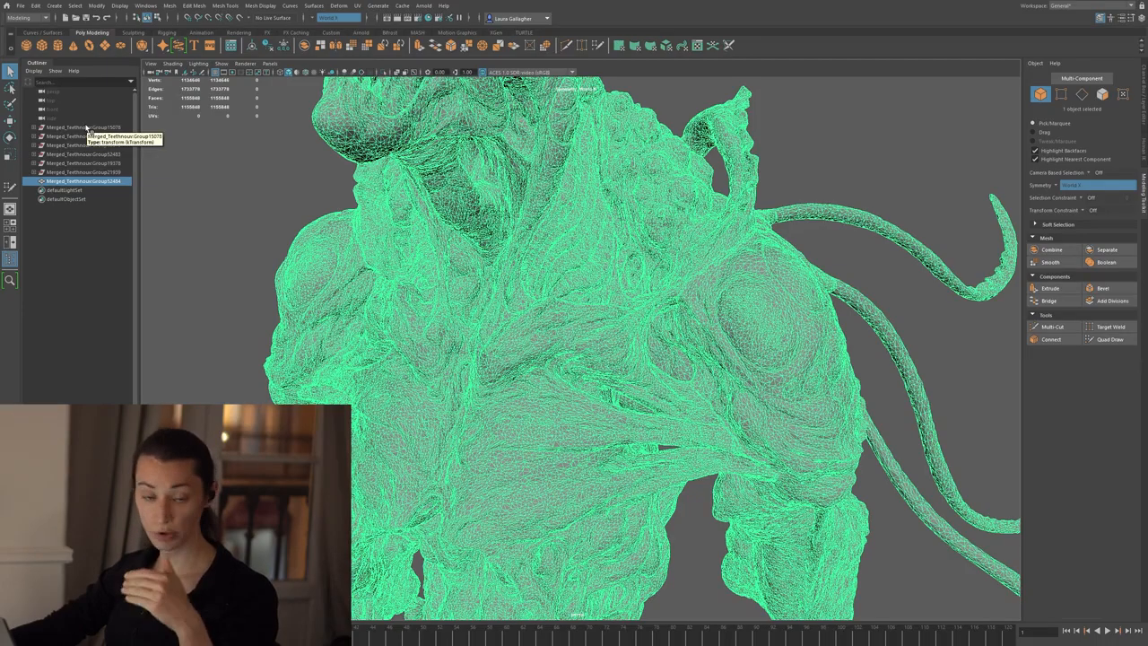
left_click(37, 6)
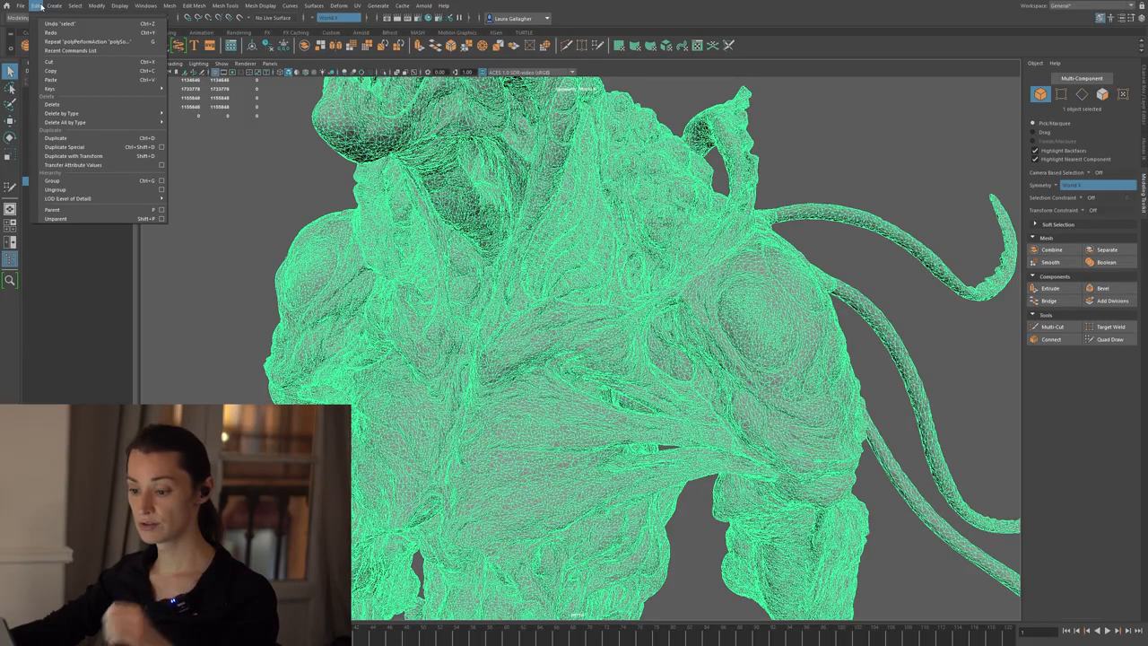
mouse_move(117, 114)
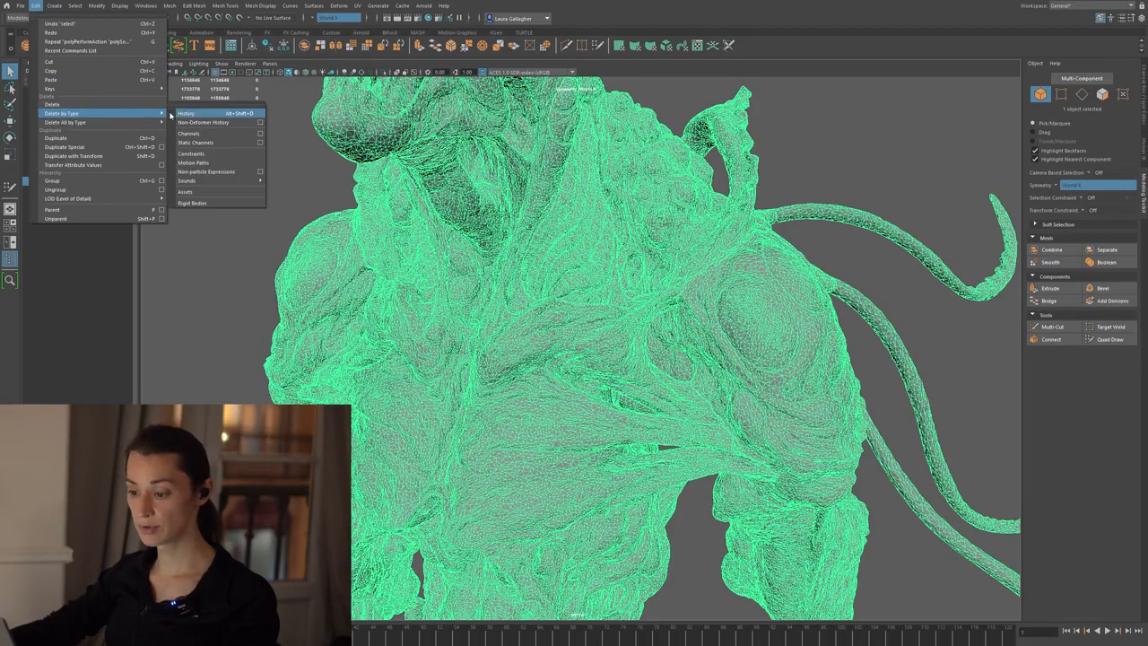
left_click(183, 114)
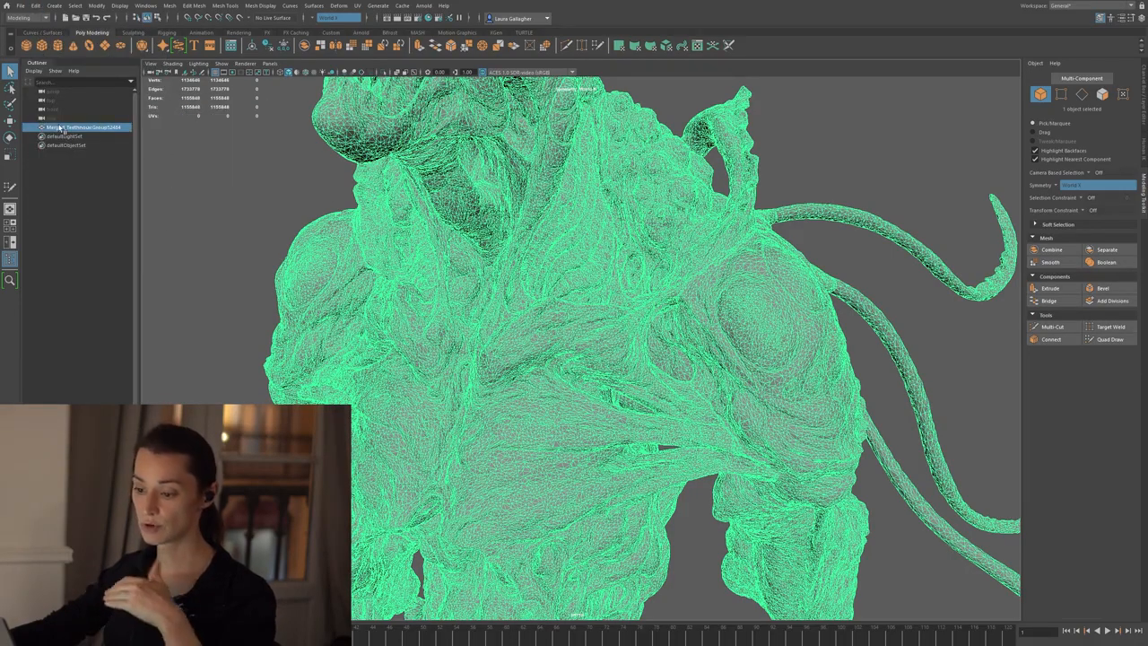
left_click(165, 187)
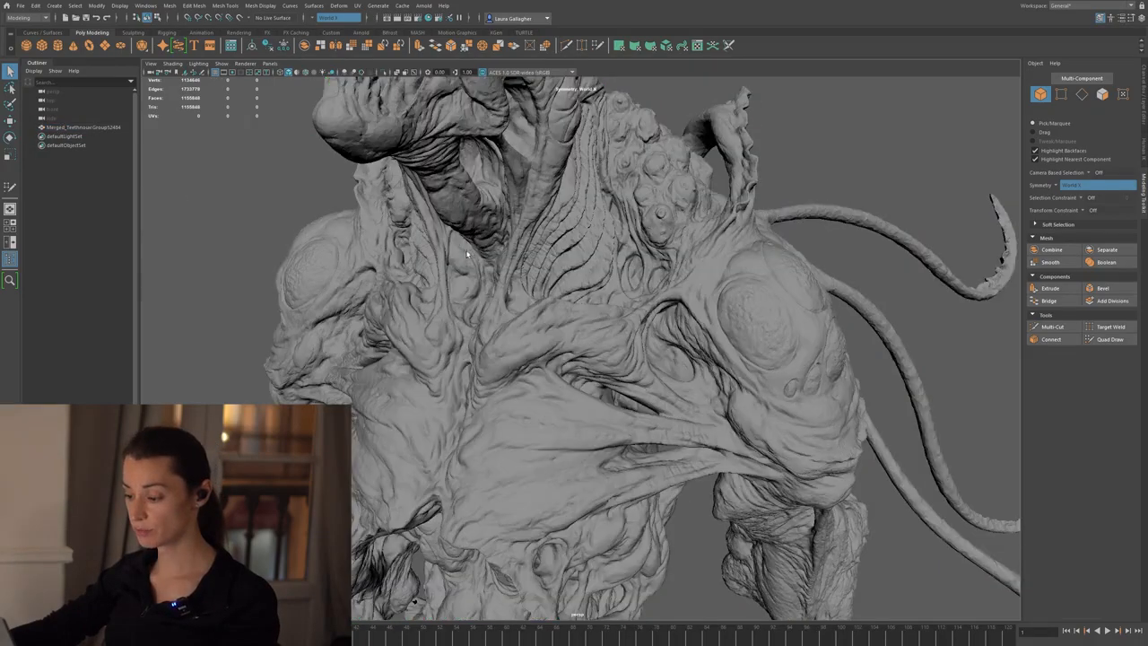
- Assign a new Lambert material to the combined creature mesh and deselect the mesh
left_click(418, 273)
left_click_drag(406, 278, 296, 269, "alt")
right_click_drag(574, 224, 498, 209, "alt")
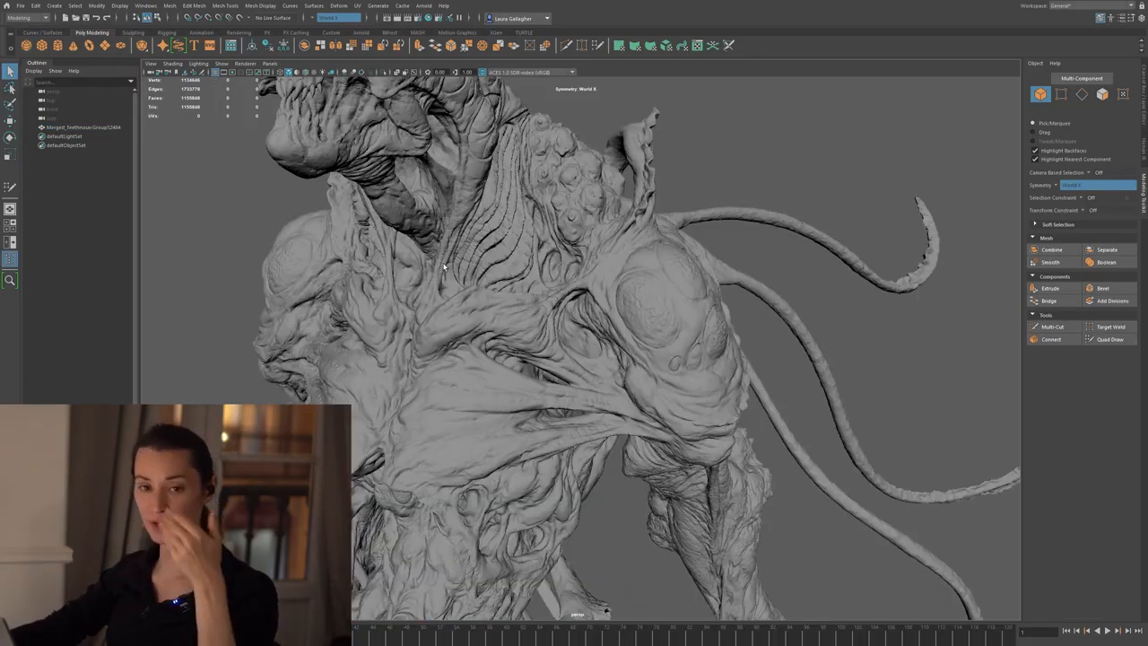
left_click(492, 263)
right_click_drag(493, 263, 552, 262, "alt")
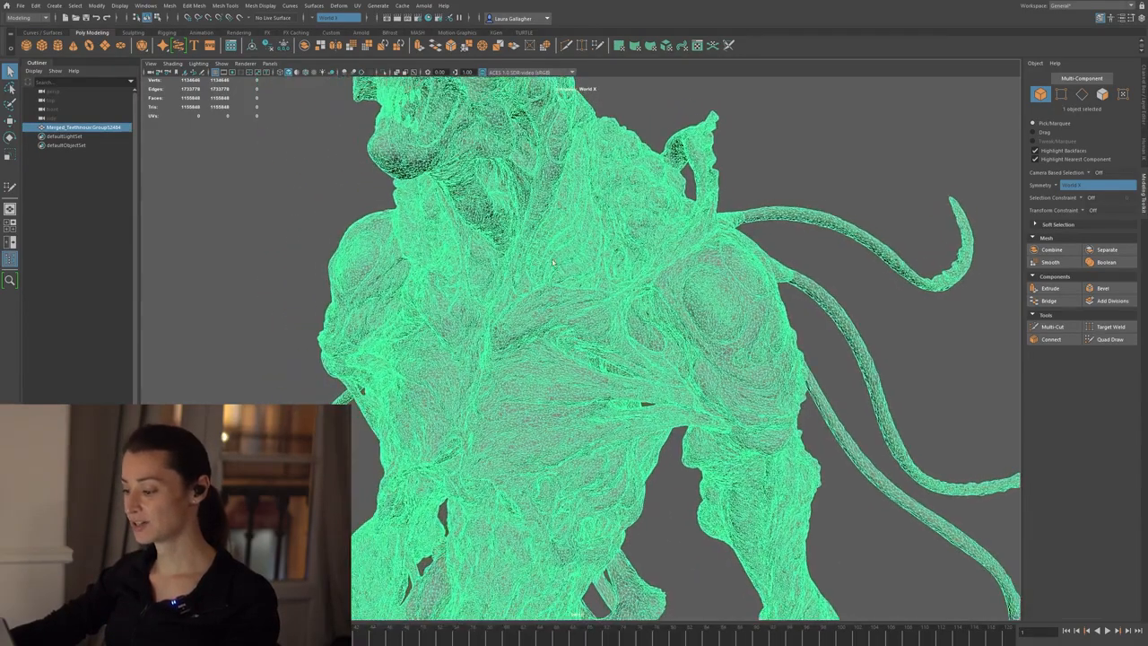
right_click(595, 231)
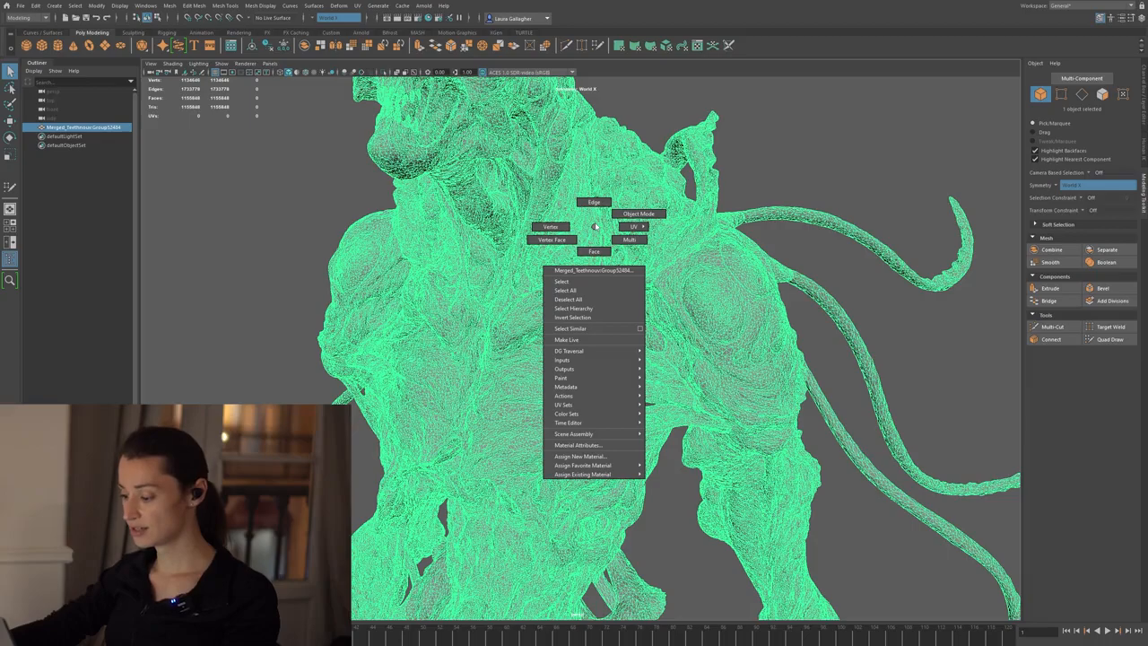
left_click(607, 463)
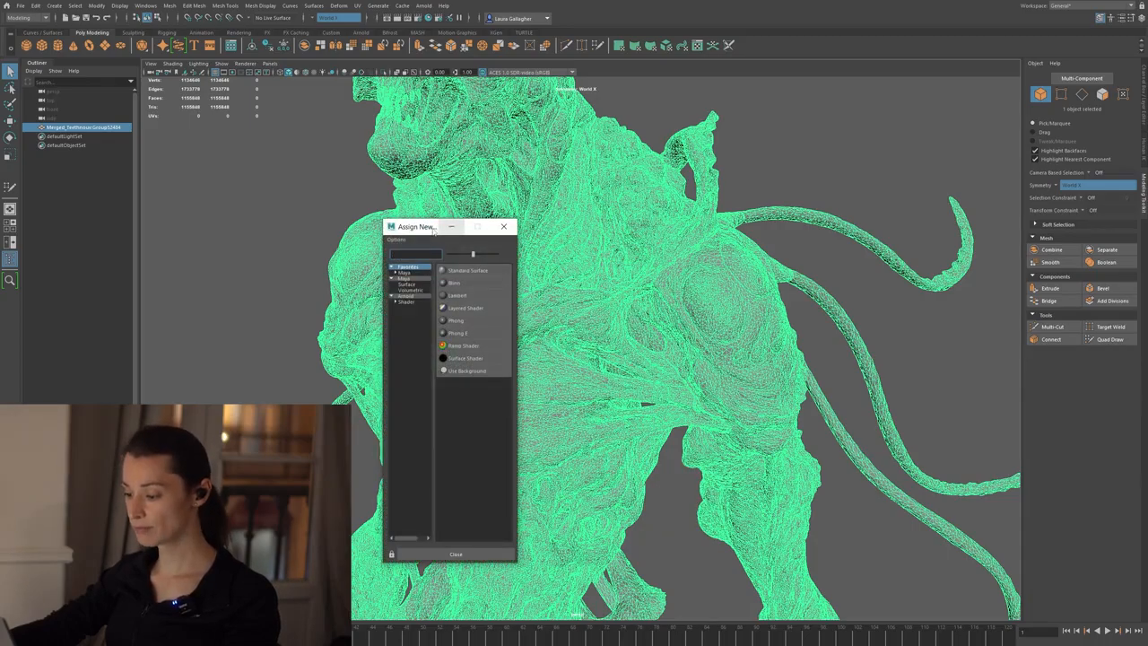
left_click_drag(449, 226, 366, 165)
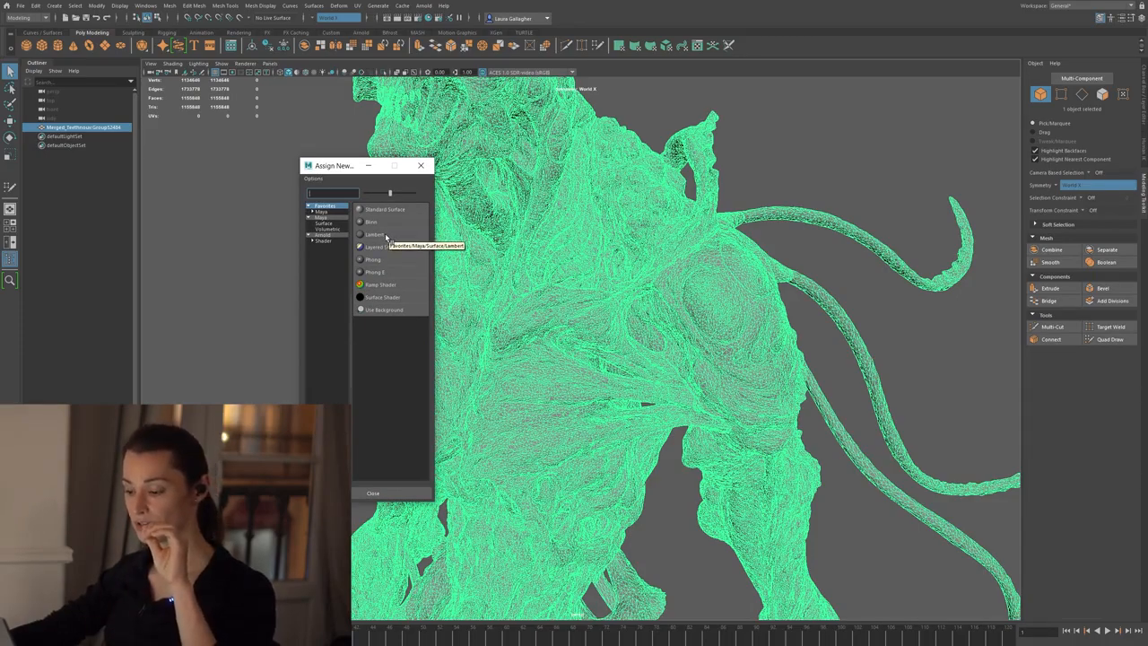
left_click(386, 235)
left_click(284, 275)
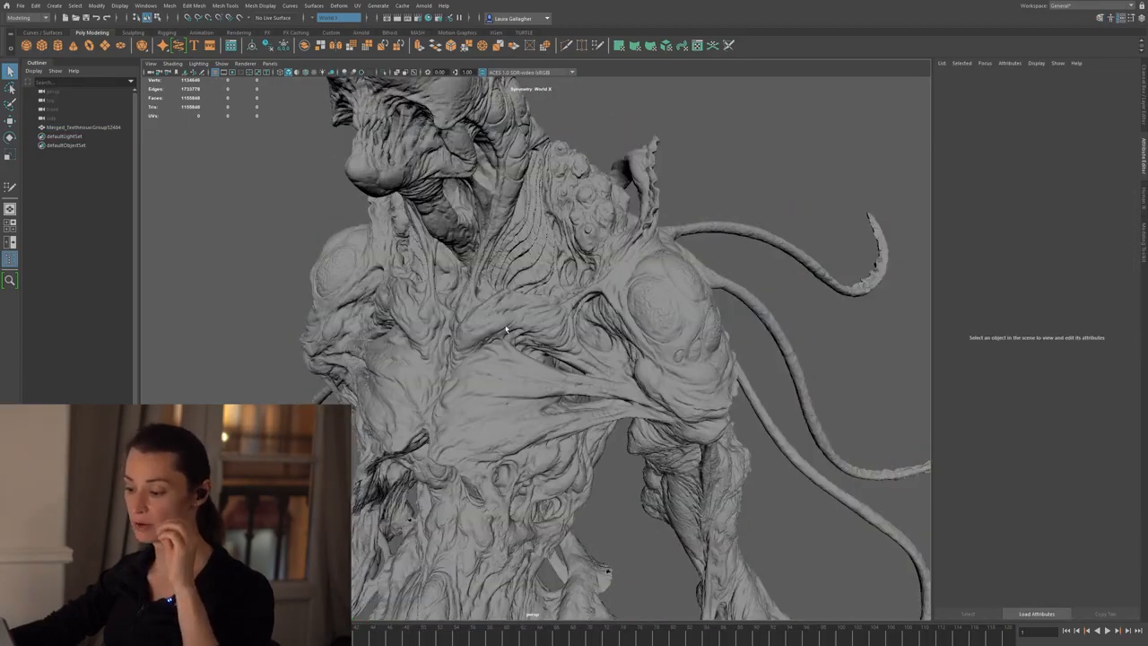
- Open the material attributes of the creature mesh and brighten the Lambert's color to nearly white
left_click(636, 307)
scroll(635, 307, "up", 4)
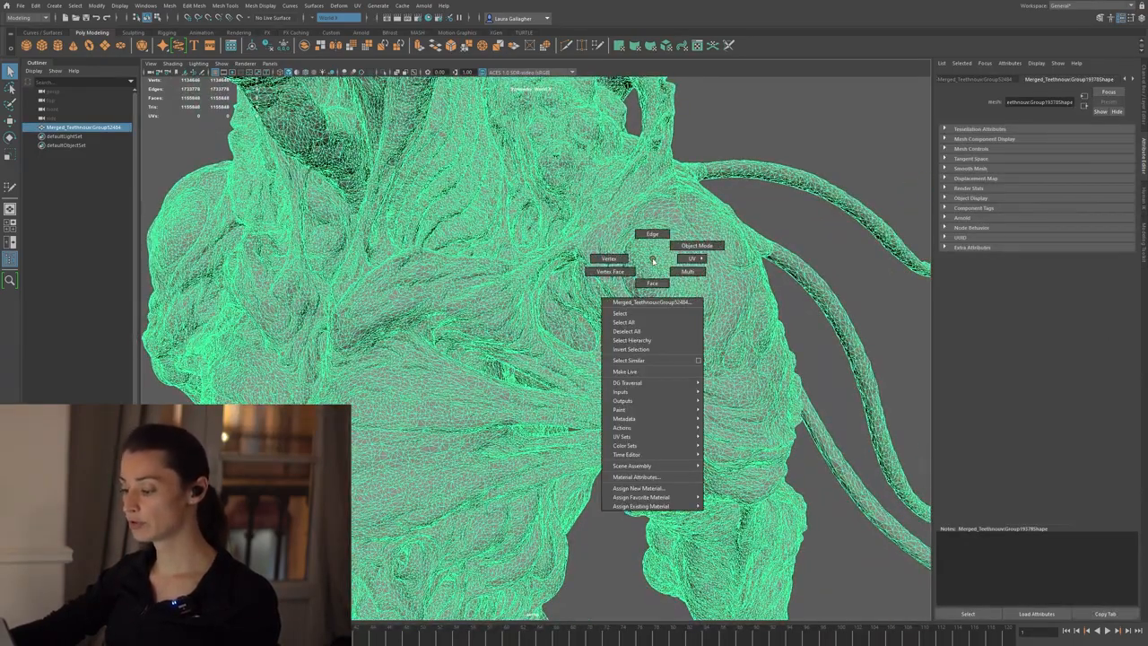
left_click(655, 478)
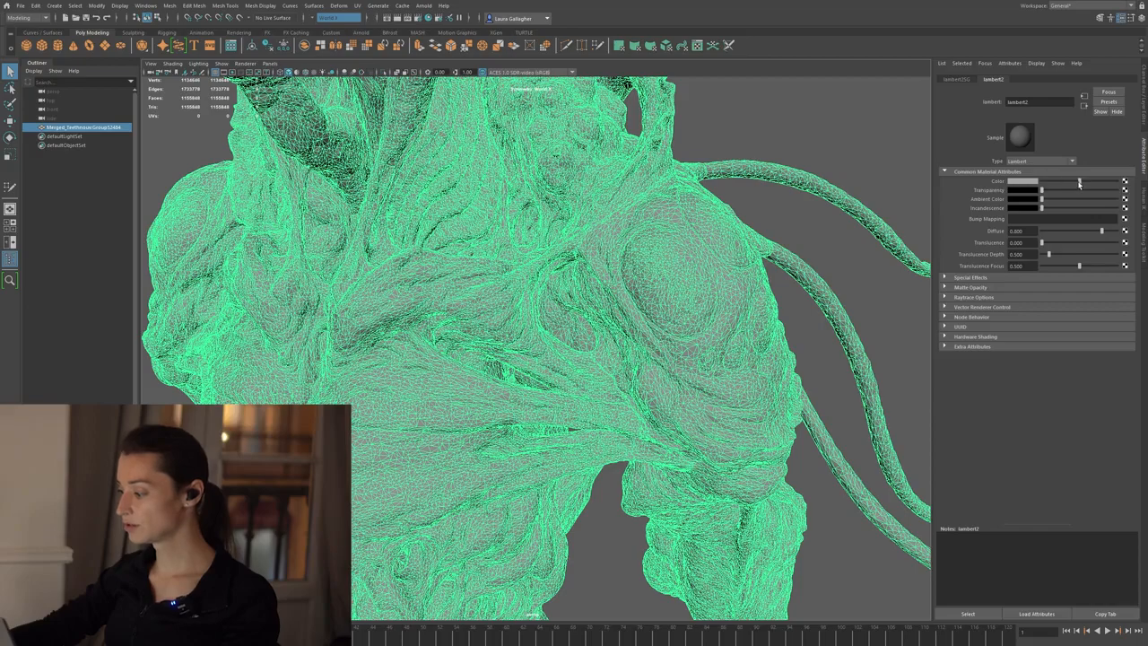
left_click_drag(1079, 183, 1121, 183)
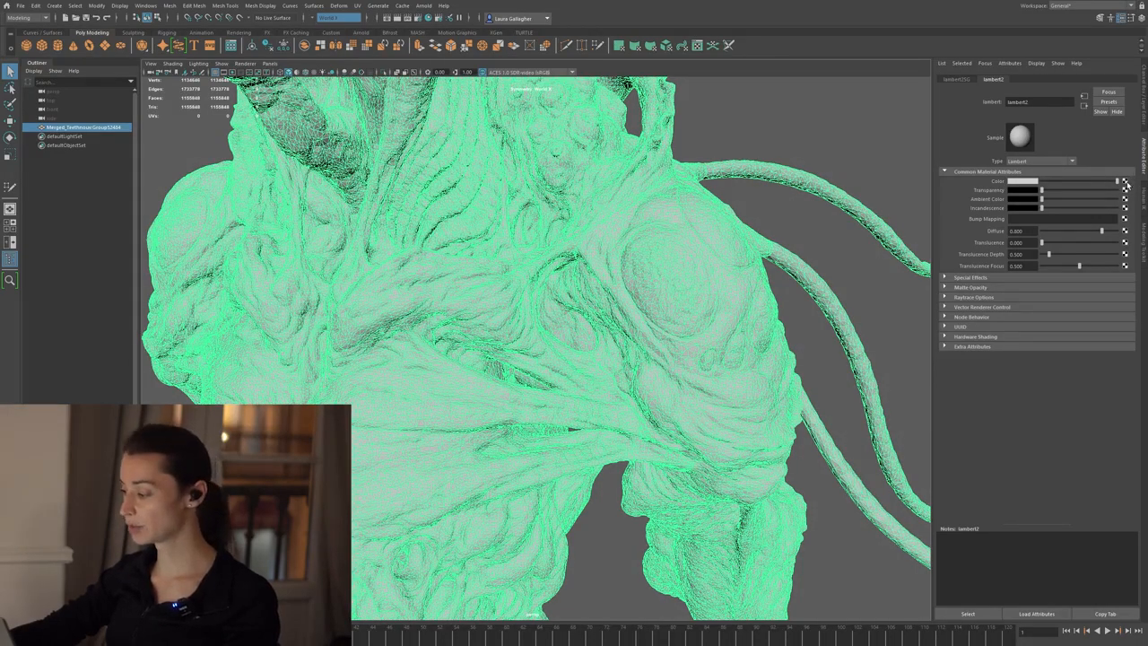
- Connect a File texture to the Lambert's color and browse to the Data-SSD (D:) drive for its image
left_click(1125, 181)
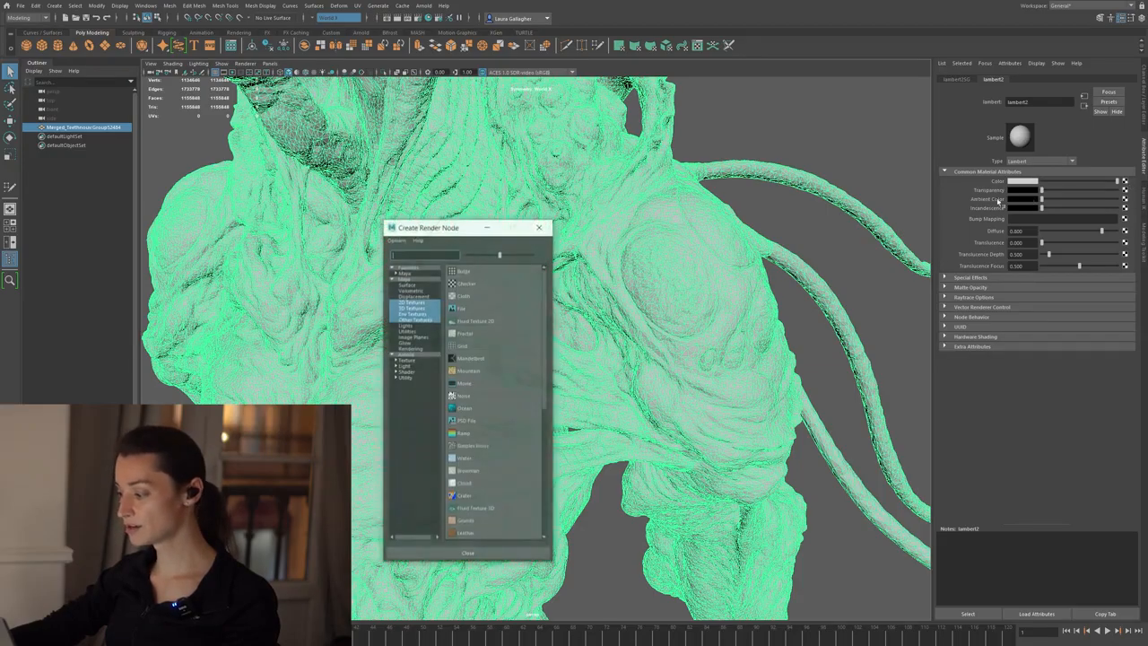
left_click_drag(449, 227, 438, 179)
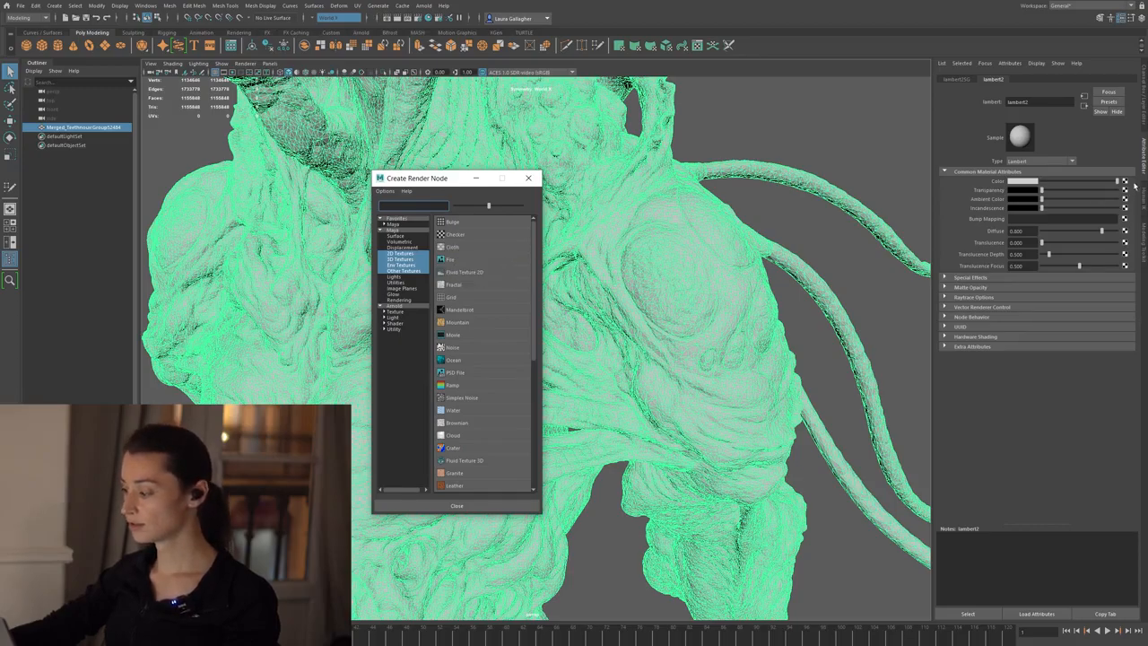
left_click(451, 260)
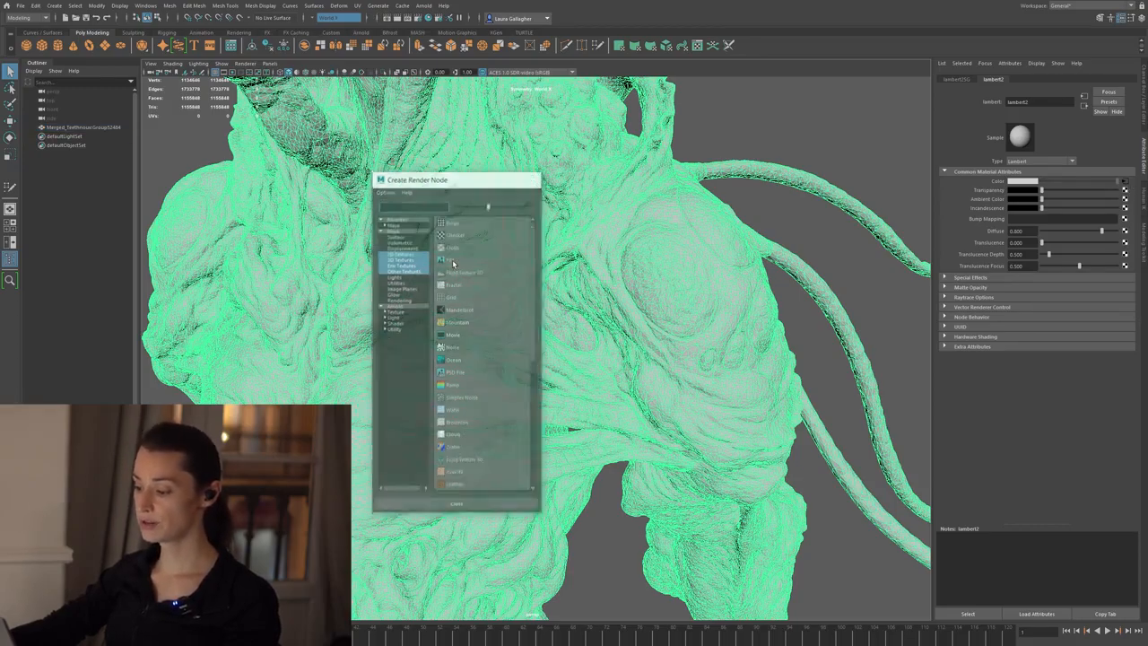
left_click(1126, 204)
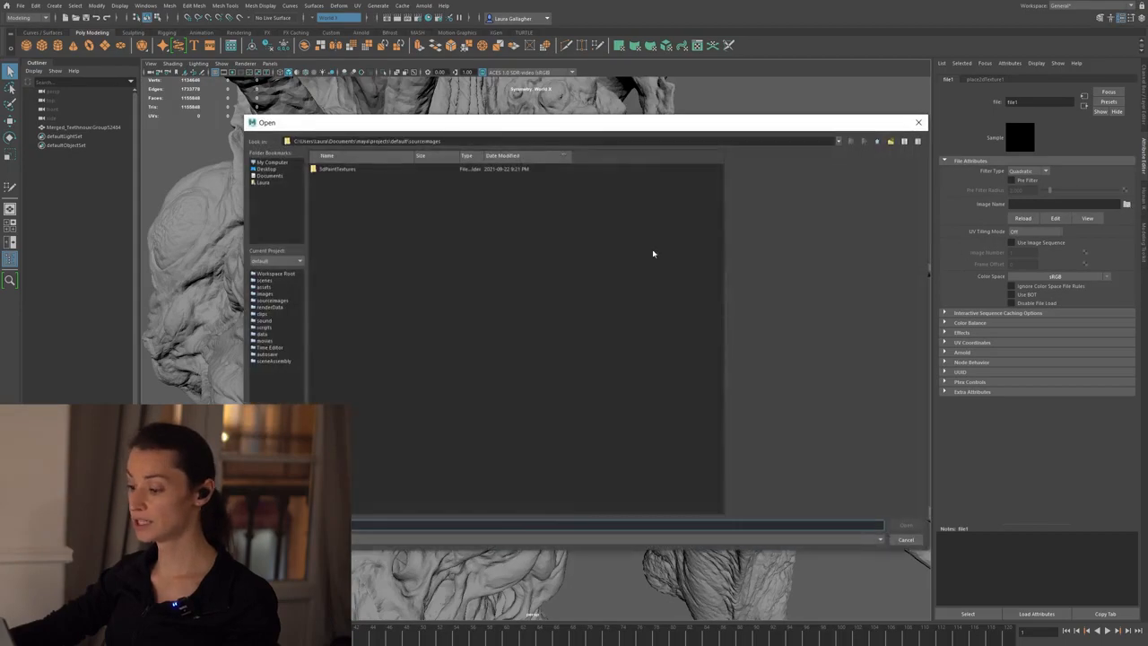
left_click(273, 162)
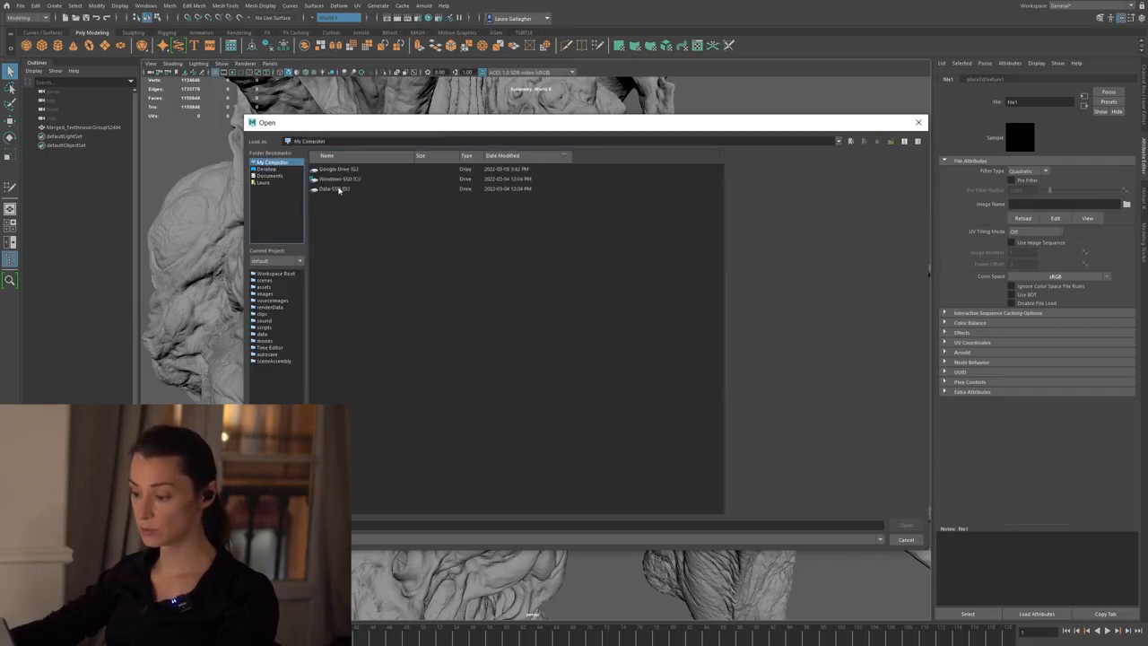
left_click(339, 190)
key("Return")
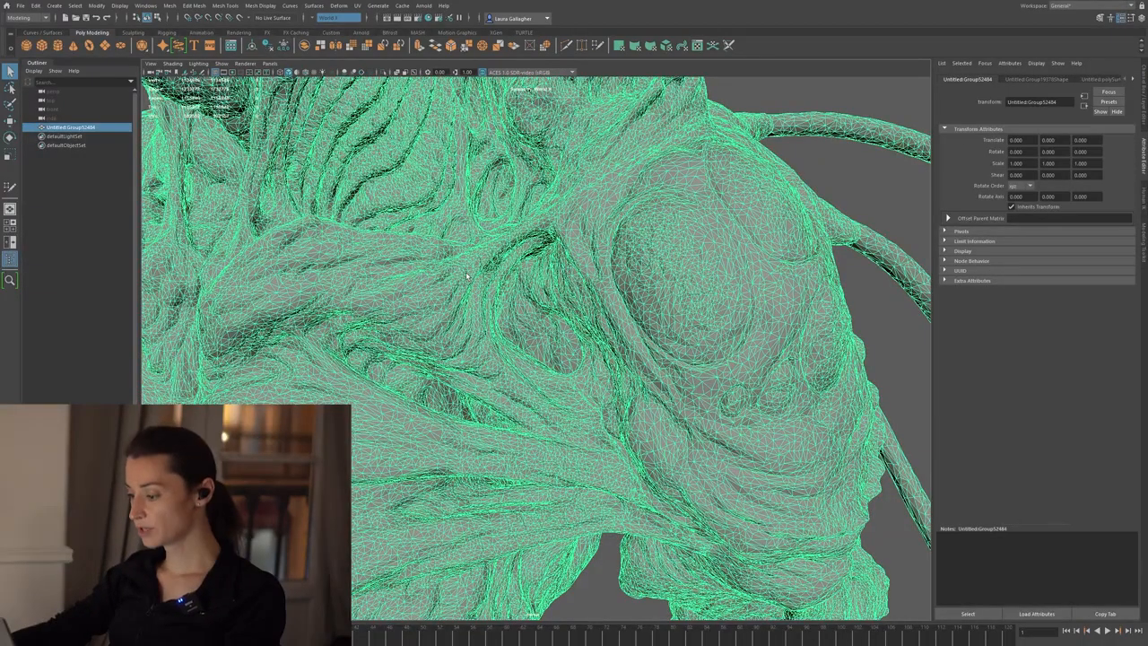
- Turn on textured shaded display and deselect the creature mesh to view its texture on the chest and shoulder
key("6")
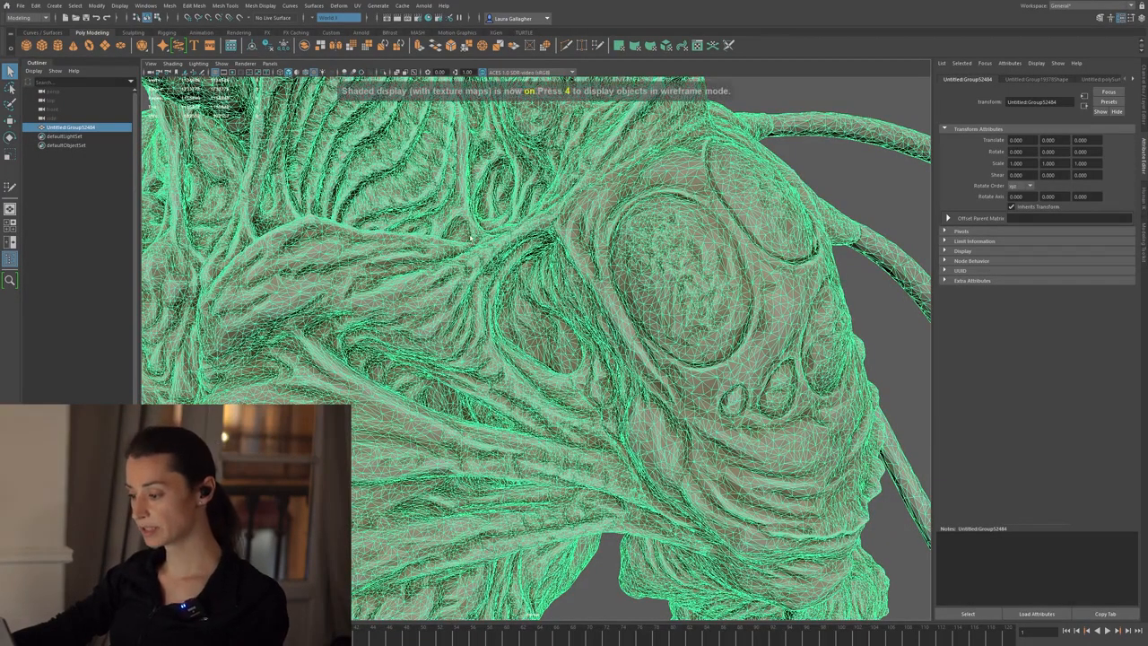
right_click_drag(447, 267, 444, 249, "alt")
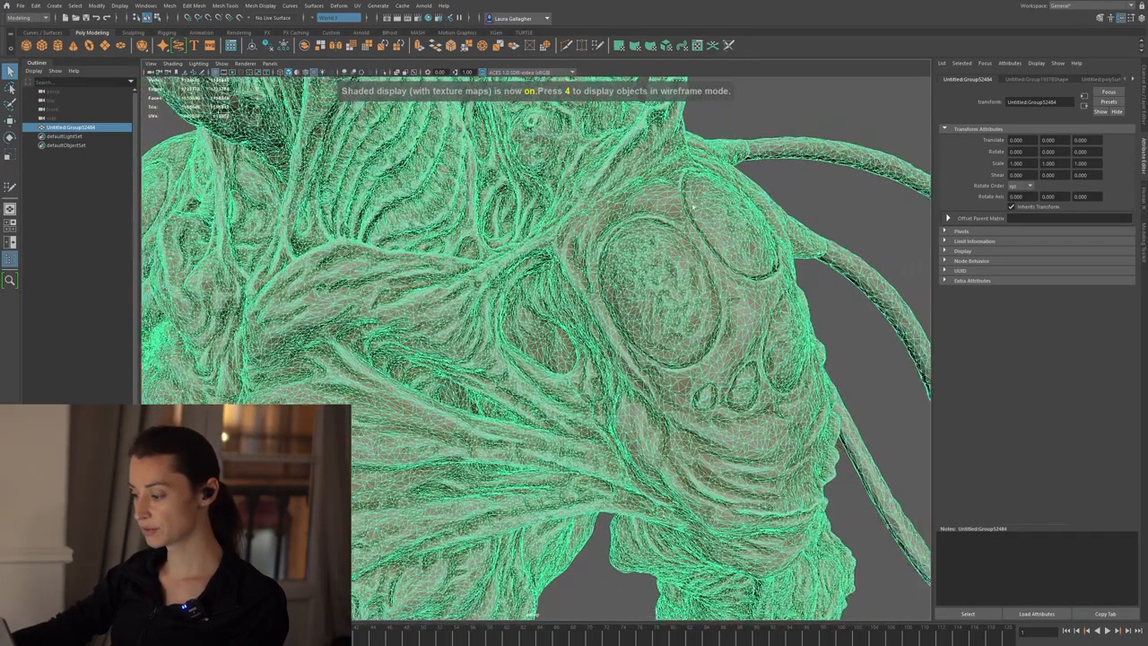
left_click(789, 121)
middle_click_drag(475, 254, 487, 234, "alt")
right_click_drag(488, 234, 480, 186, "alt")
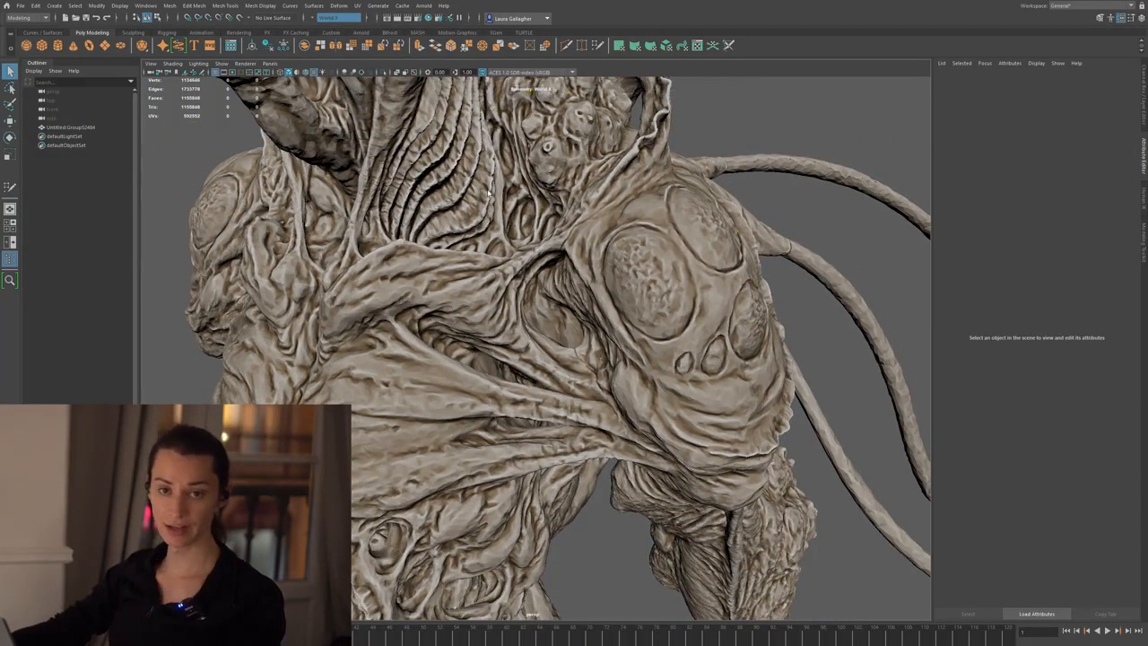
- Select the textured creature mesh to check its wireframe over the torso, then deselect it
left_click_drag(378, 205, 516, 296, "alt")
left_click(526, 303)
middle_click_drag(489, 267, 469, 278, "alt")
right_click_drag(485, 291, 574, 255)
middle_click_drag(568, 242, 492, 286, "alt")
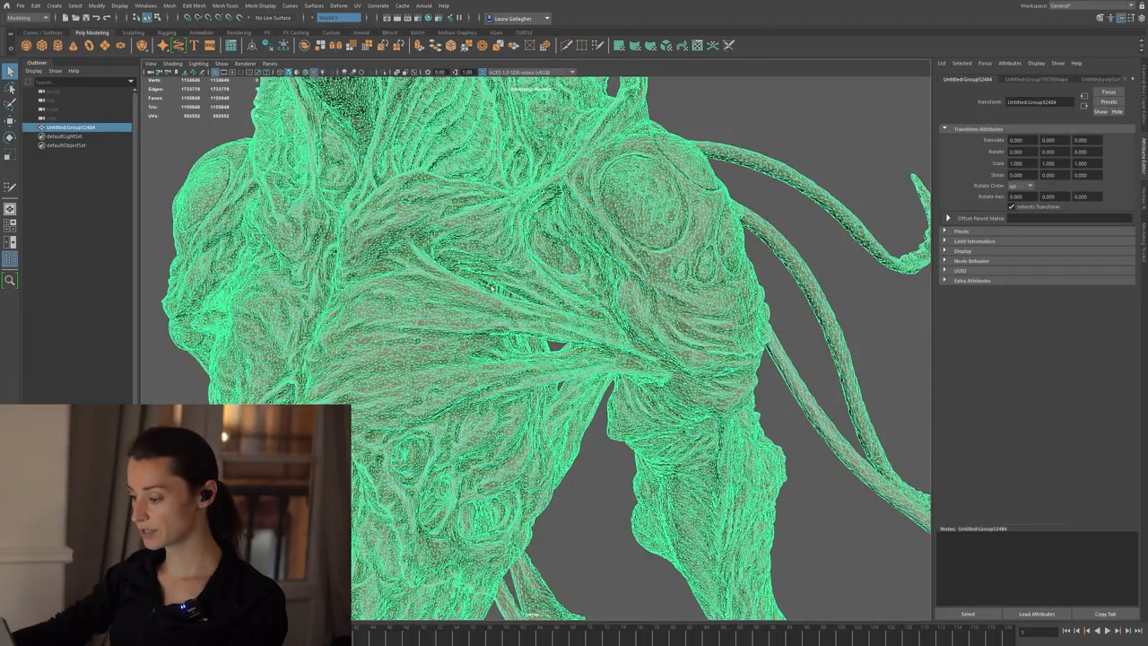
left_click(817, 125)
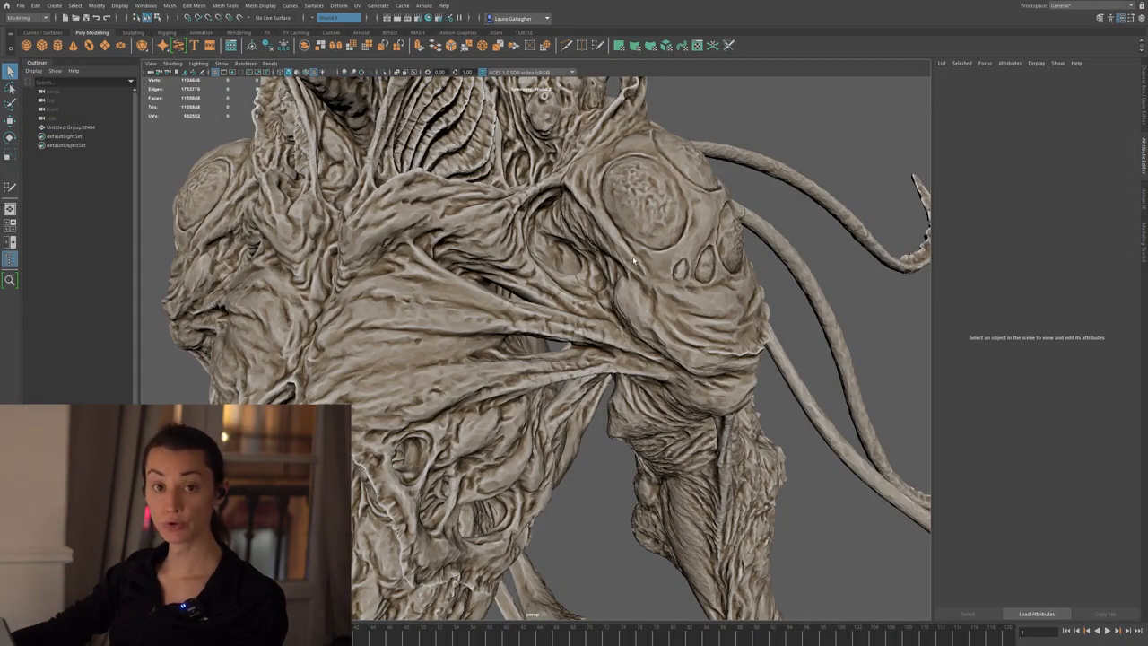
- Examine the texture detail up close on the shoulder, tentacles, neck folds and bumpy growths
left_click_drag(501, 309, 492, 303, "alt")
right_click_drag(492, 303, 499, 300, "alt")
left_click_drag(499, 300, 619, 301, "alt")
middle_click_drag(619, 301, 617, 351, "alt")
right_click_drag(617, 350, 648, 377, "alt")
left_click_drag(648, 377, 625, 369, "alt")
left_click_drag(180, 275, 217, 290, "alt")
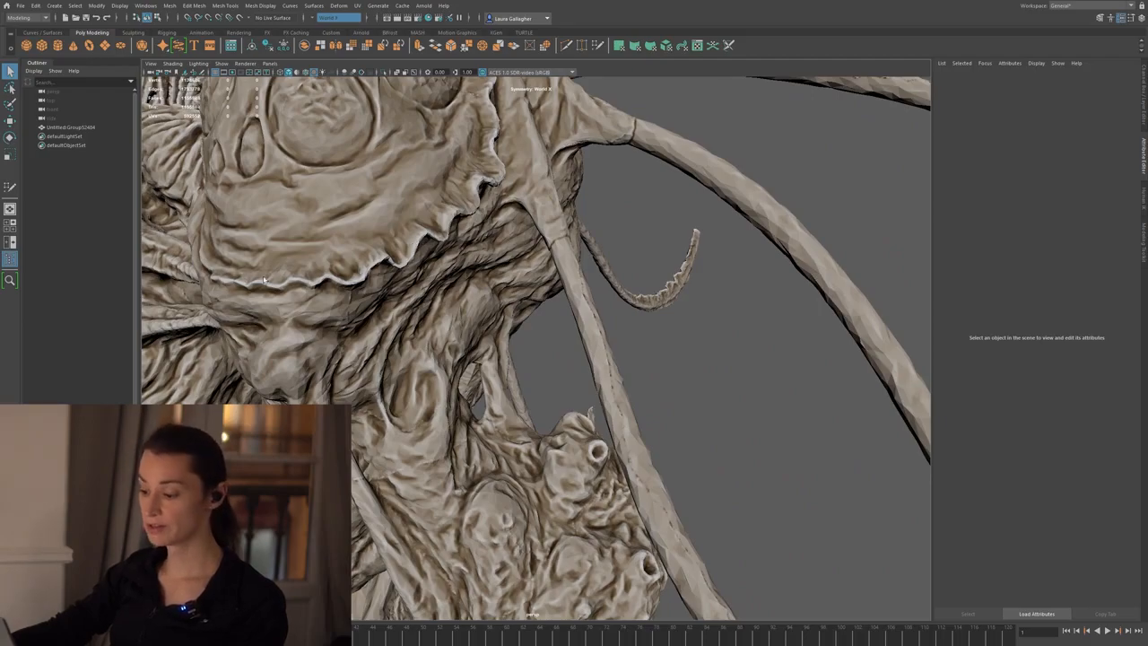
left_click_drag(341, 249, 413, 283, "alt")
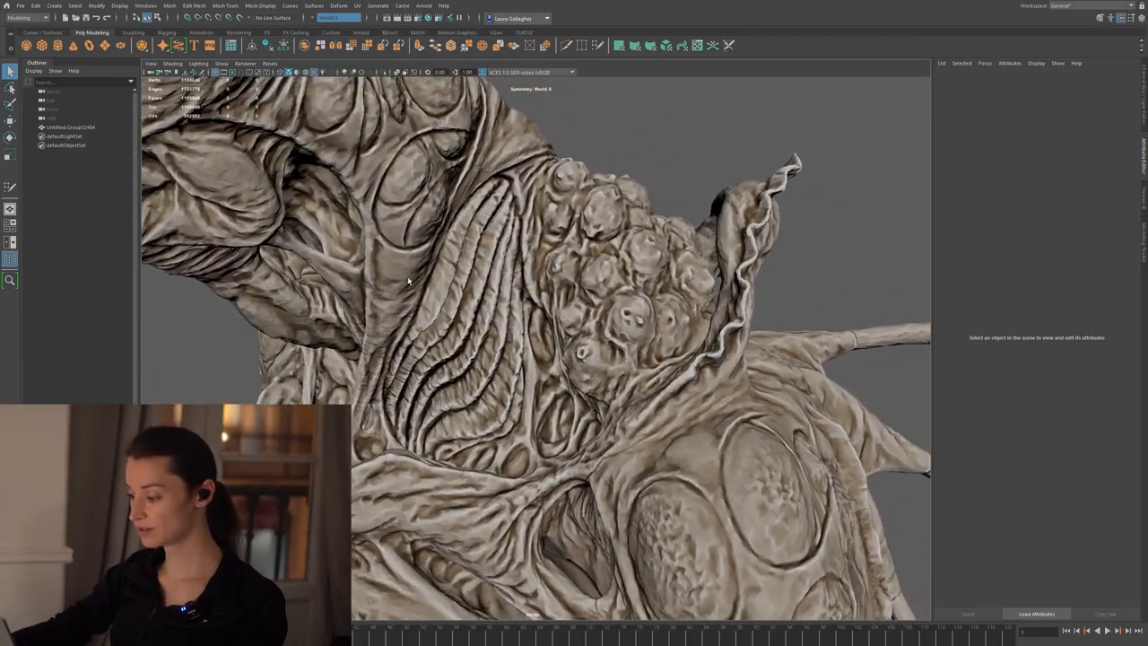
left_click_drag(710, 284, 665, 230, "alt")
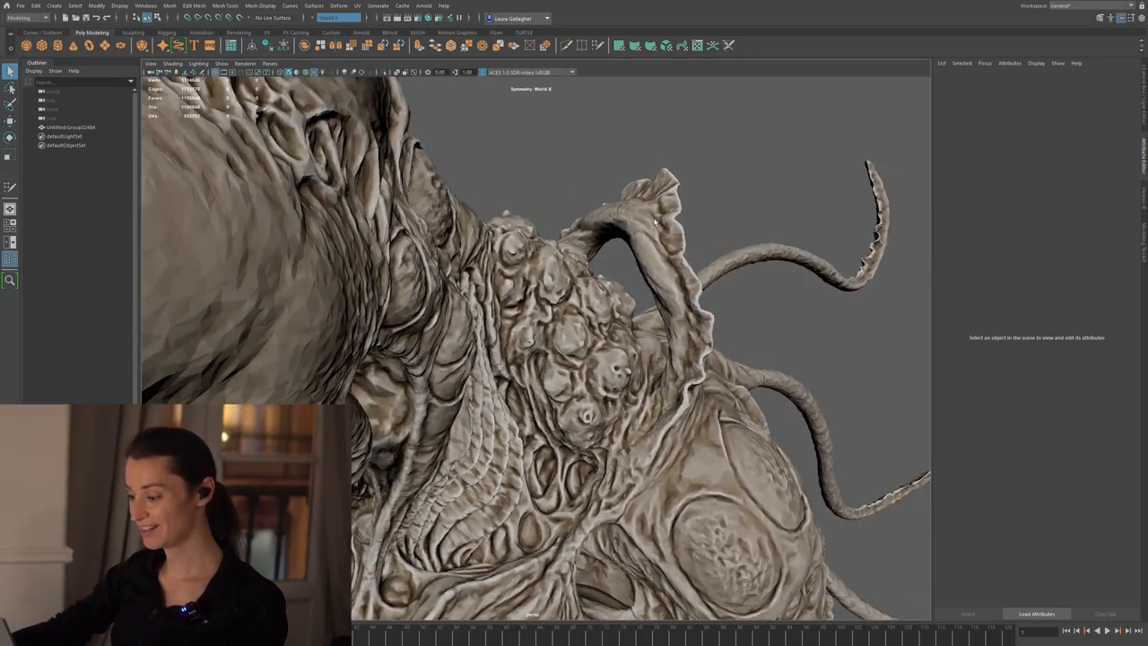
left_click_drag(664, 271, 630, 285, "alt")
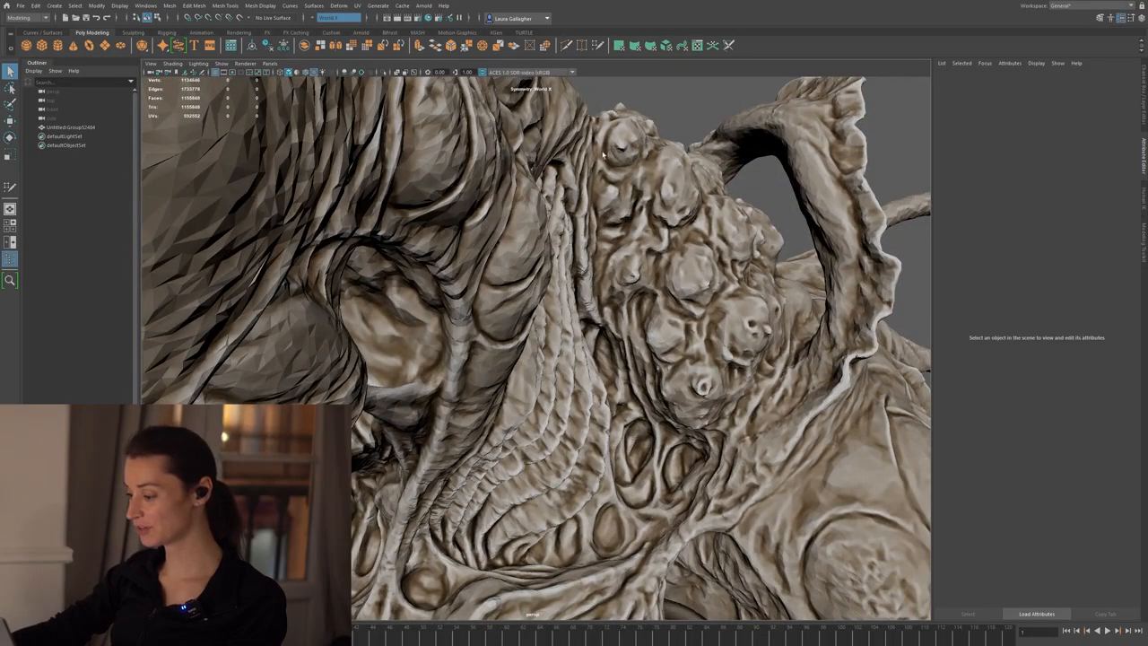
left_click_drag(642, 203, 592, 156, "alt")
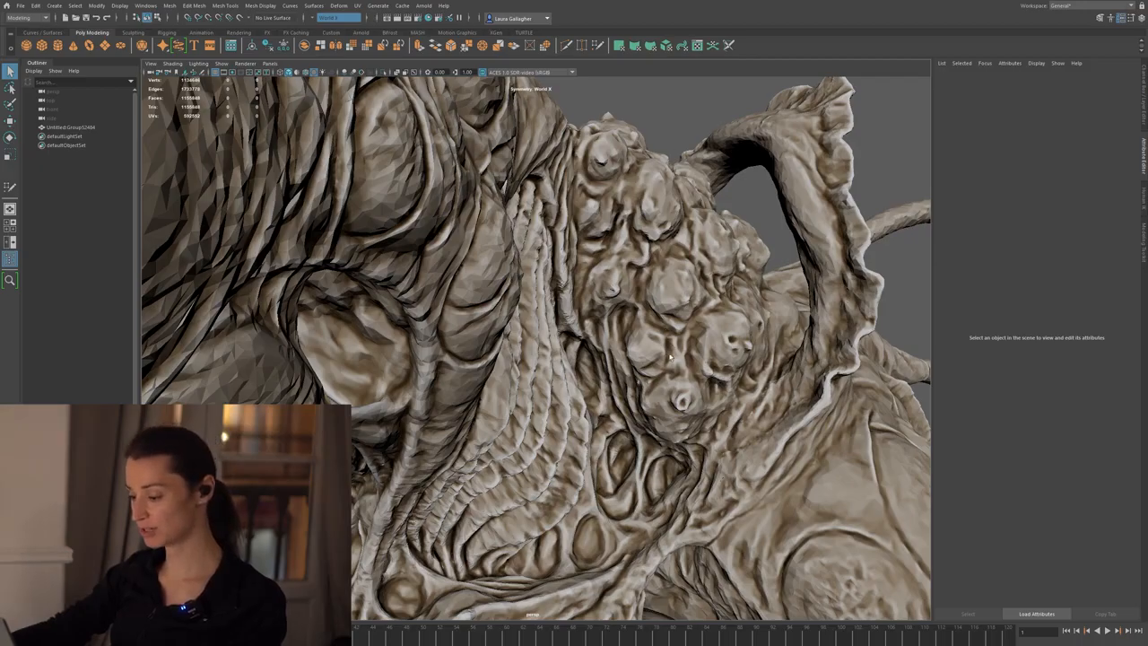
- Examine the textured upper body from the front and side, including the head, chest, abdomen and arm
right_click_drag(670, 347, 556, 332, "alt")
left_click_drag(556, 332, 592, 314, "alt")
middle_click_drag(592, 314, 660, 376, "alt")
left_click_drag(660, 377, 600, 238, "alt")
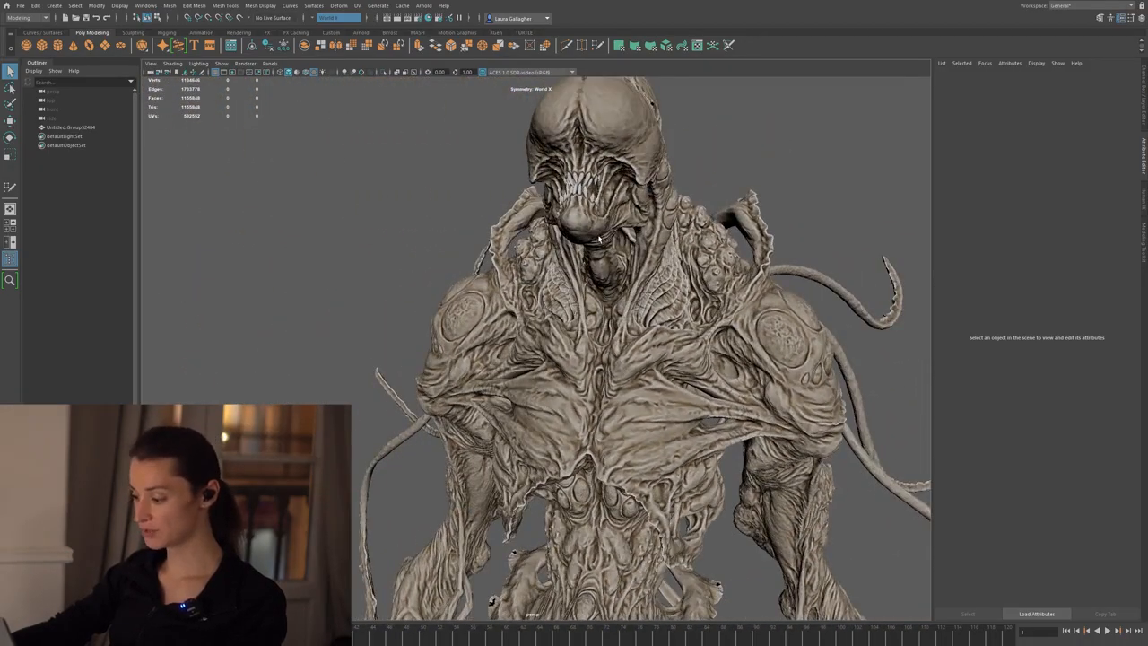
middle_click_drag(599, 238, 569, 235, "alt")
mouse_move(569, 235)
left_mouse_down("alt")
mouse_move(428, 223)
mouse_move(580, 223)
left_mouse_up("alt")
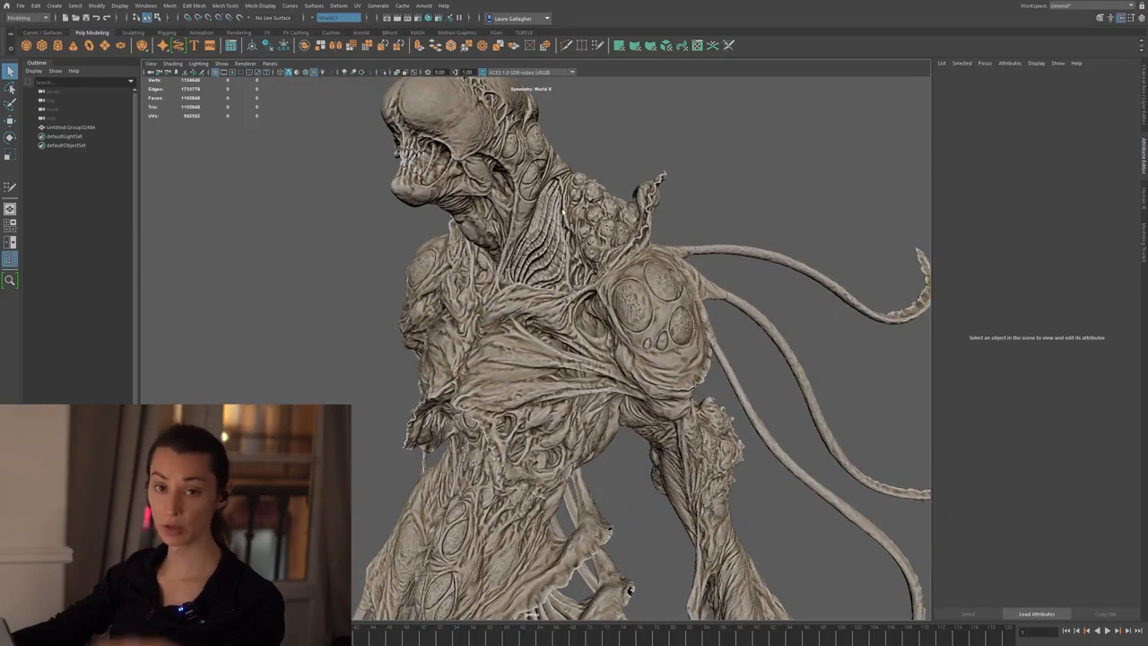
right_click_drag(511, 262, 588, 184, "alt")
middle_click_drag(587, 184, 636, 308, "alt")
mouse_move(637, 308)
left_mouse_down("alt")
mouse_move(574, 355)
mouse_move(621, 313)
left_mouse_up("alt")
right_click_drag(620, 313, 549, 334, "alt")
left_click_drag(549, 334, 603, 323, "alt")
middle_click_drag(603, 323, 567, 235, "alt")
left_click_drag(567, 235, 522, 175, "alt")
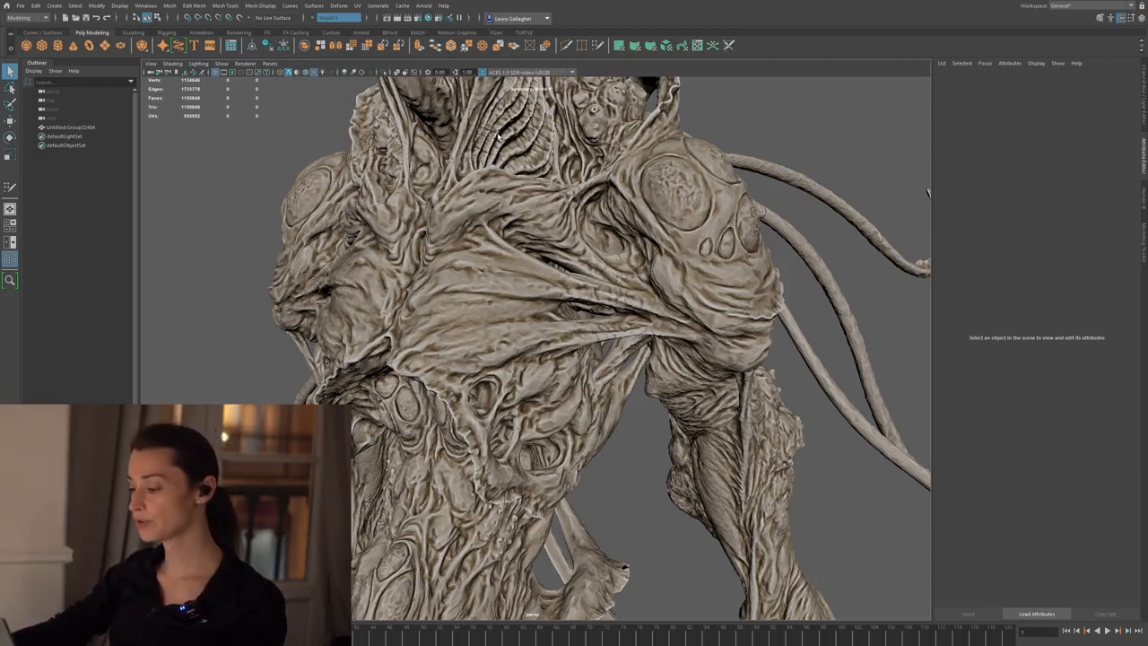
left_click_drag(495, 214, 515, 203, "alt")
right_click_drag(514, 202, 526, 230, "alt")
left_click_drag(525, 229, 518, 232, "alt")
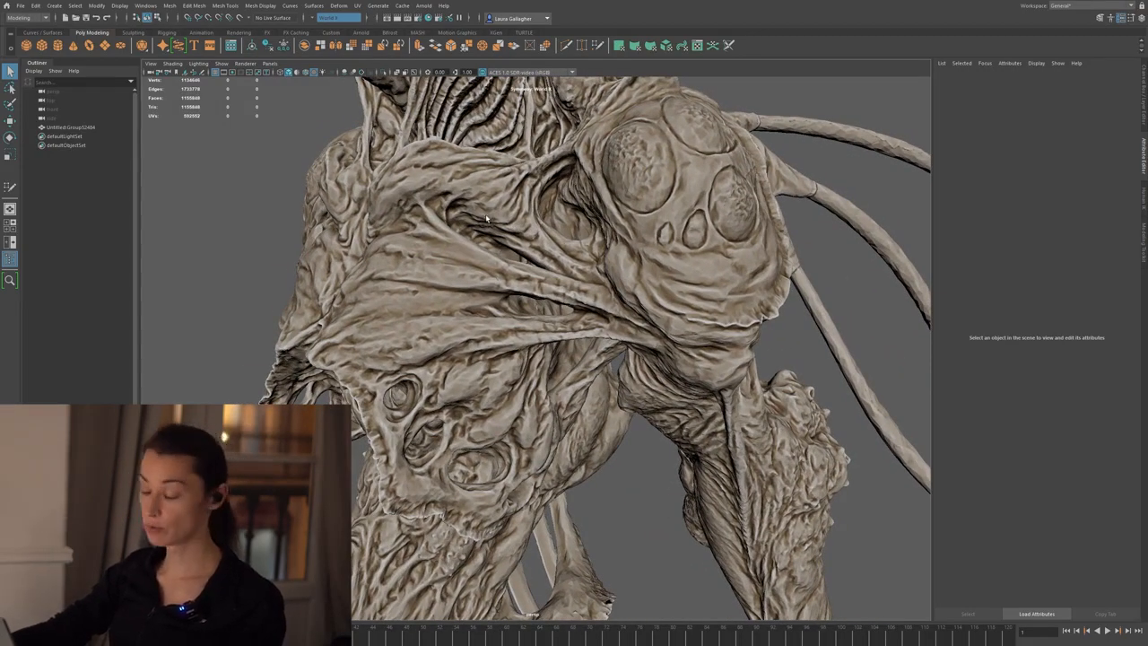
left_click_drag(475, 210, 473, 195, "alt")
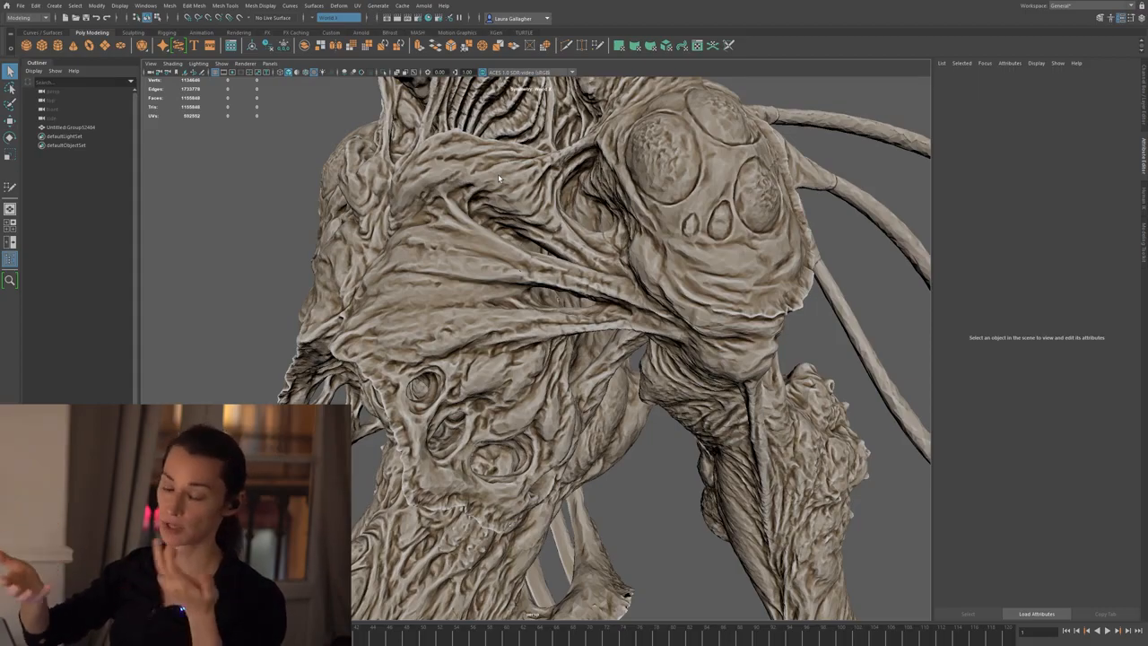
- Make the textured creature mesh a live surface and view the whole figure
left_click(382, 244)
mouse_move(384, 277)
left_mouse_down("alt")
mouse_move(395, 267)
mouse_move(398, 284)
left_mouse_up("alt")
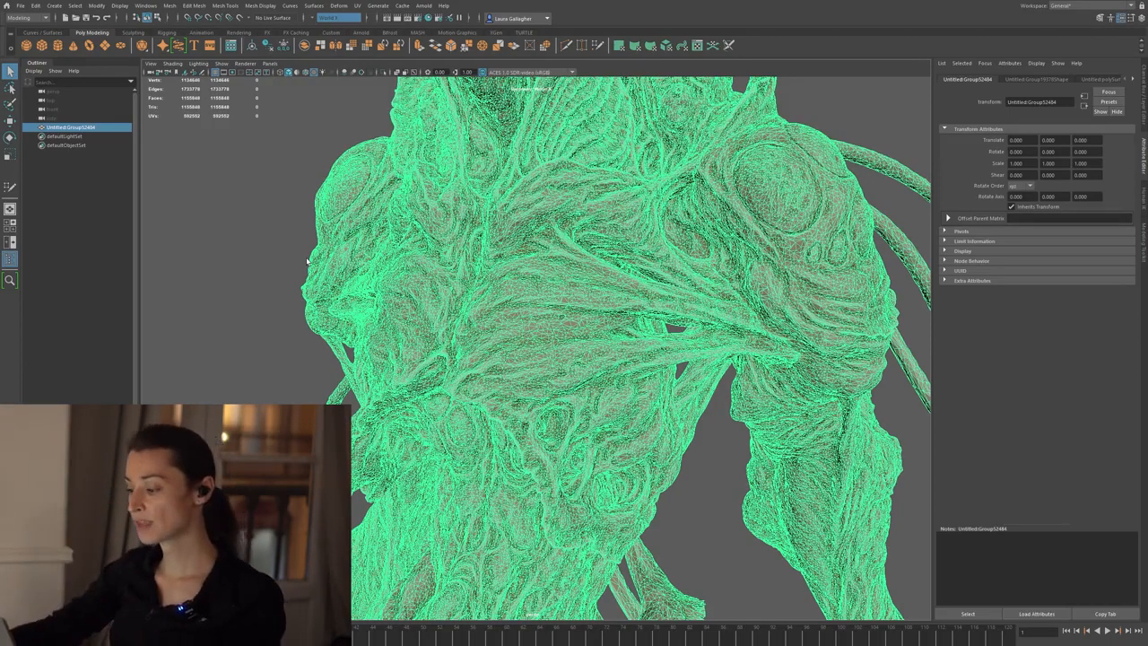
left_click(240, 19)
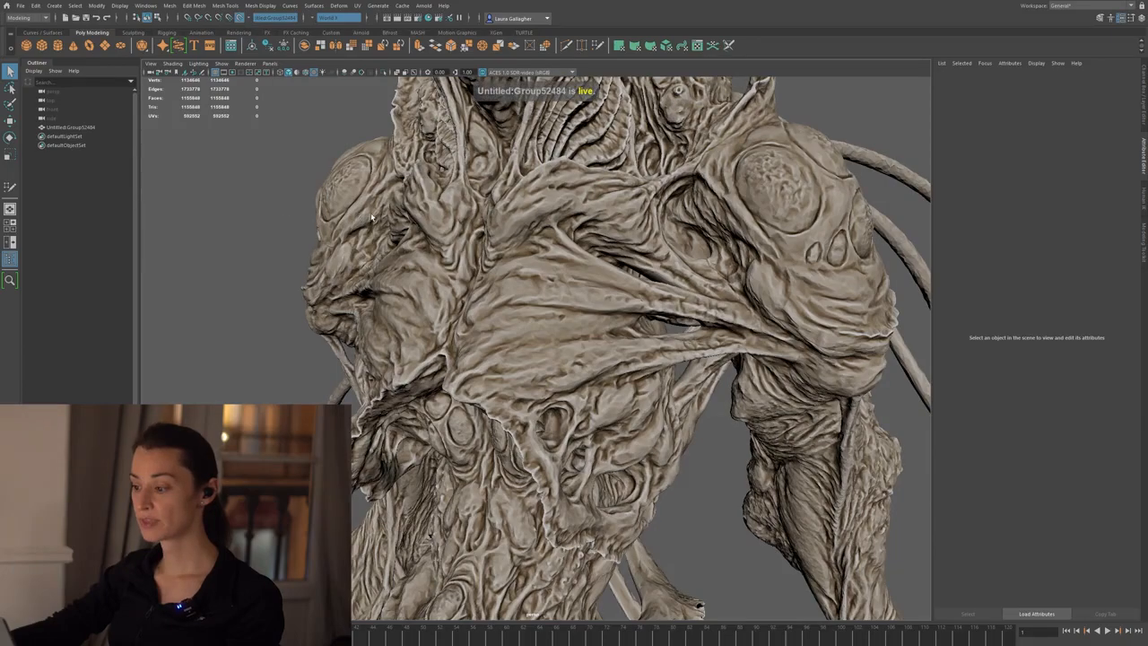
scroll(371, 216, "down", 4)
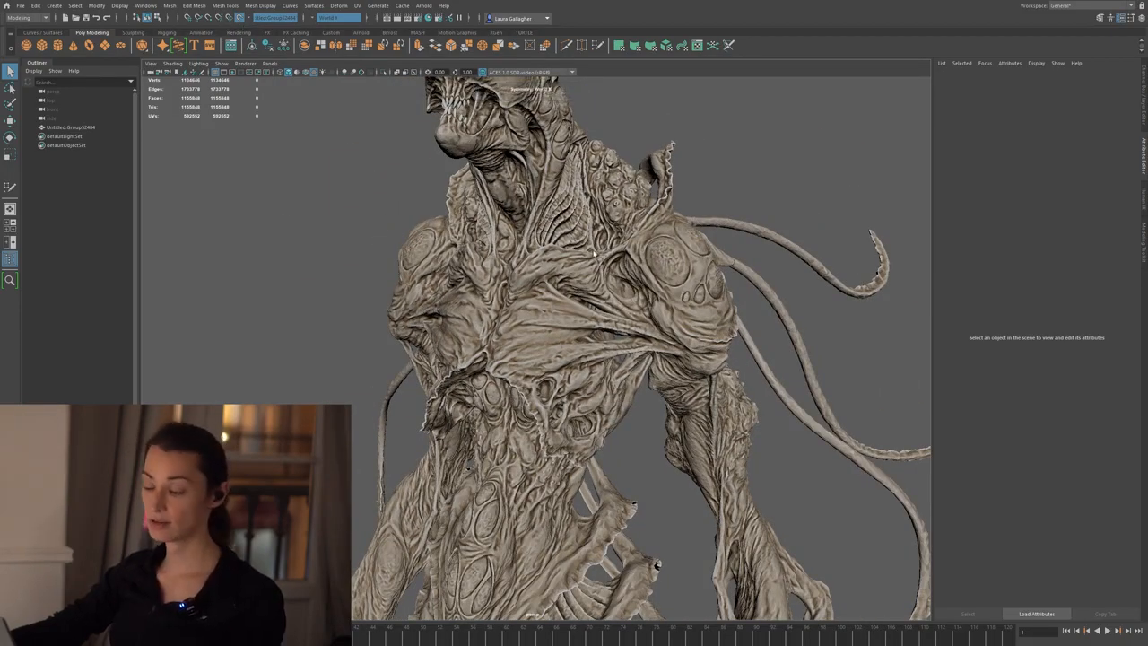
middle_click_drag(475, 250, 453, 237, "alt")
right_click_drag(452, 237, 440, 195, "alt")
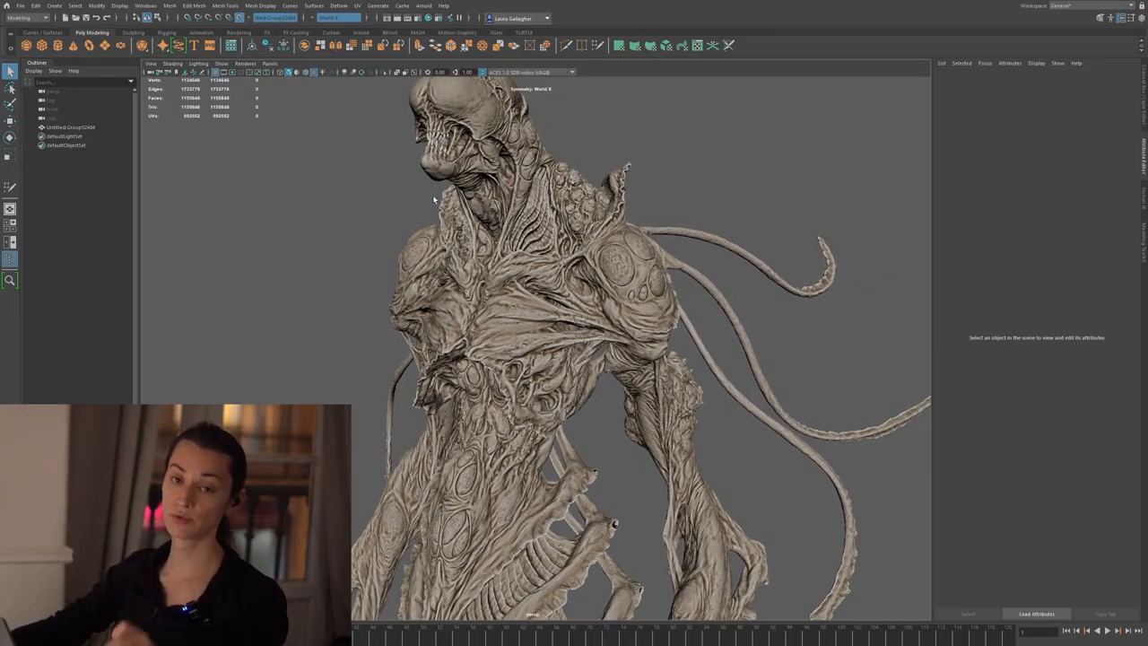
right_click_drag(489, 287, 577, 326, "alt")
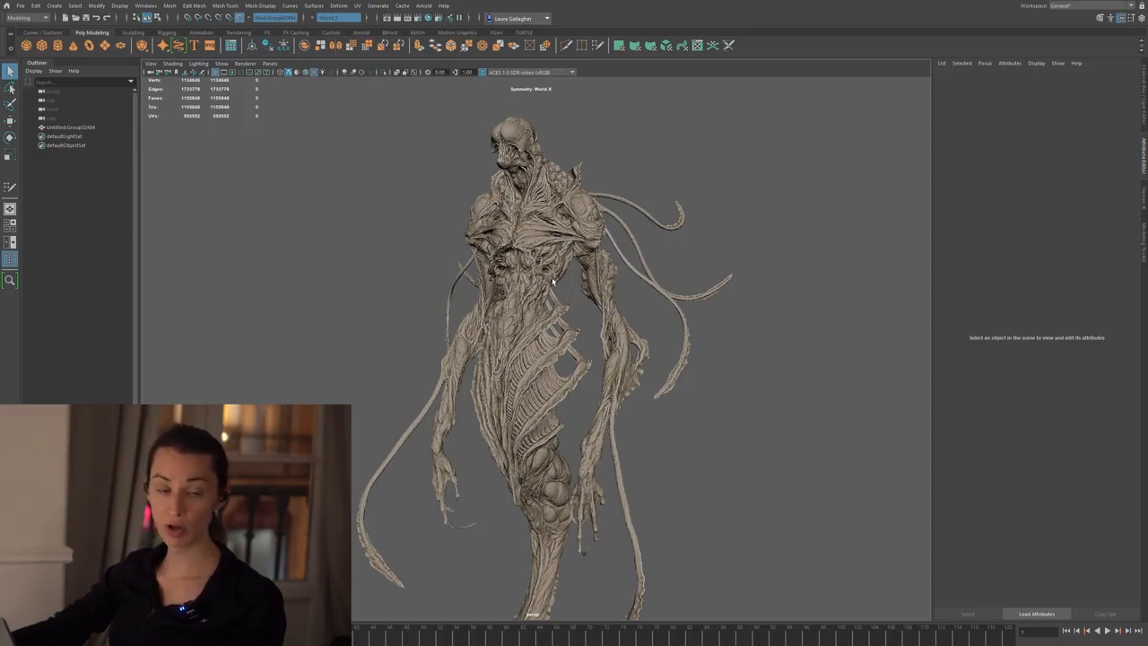
- Create a default polygon cube at the origin beneath the creature, compare its scale with the figure, and deselect it
left_click_drag(547, 283, 480, 222, "alt")
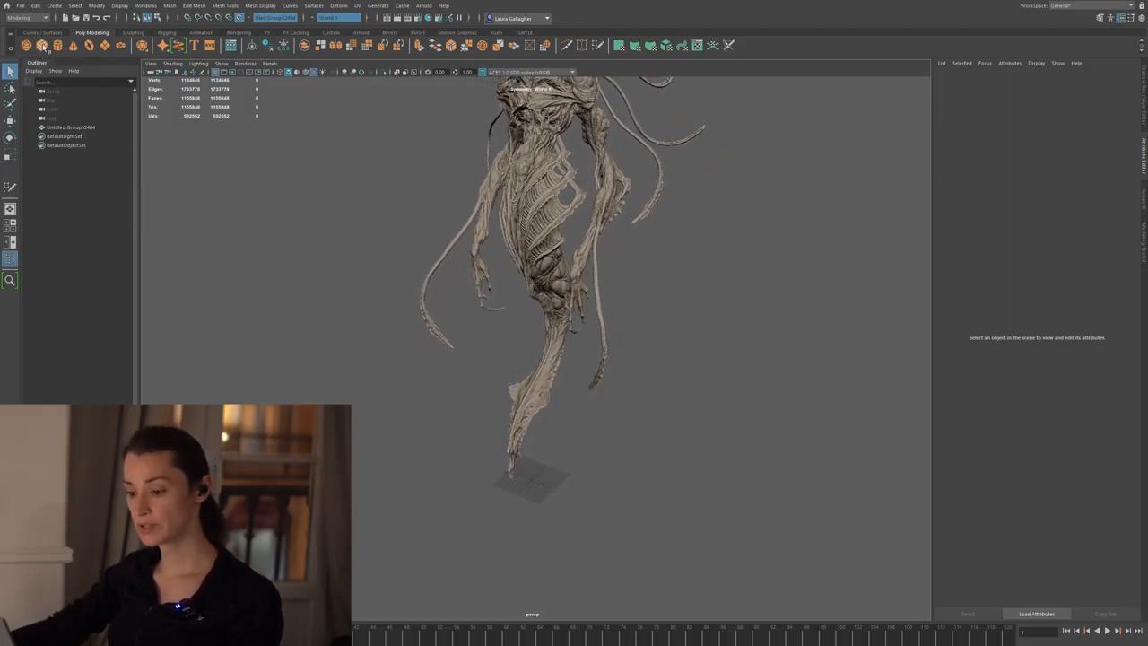
left_click(42, 45)
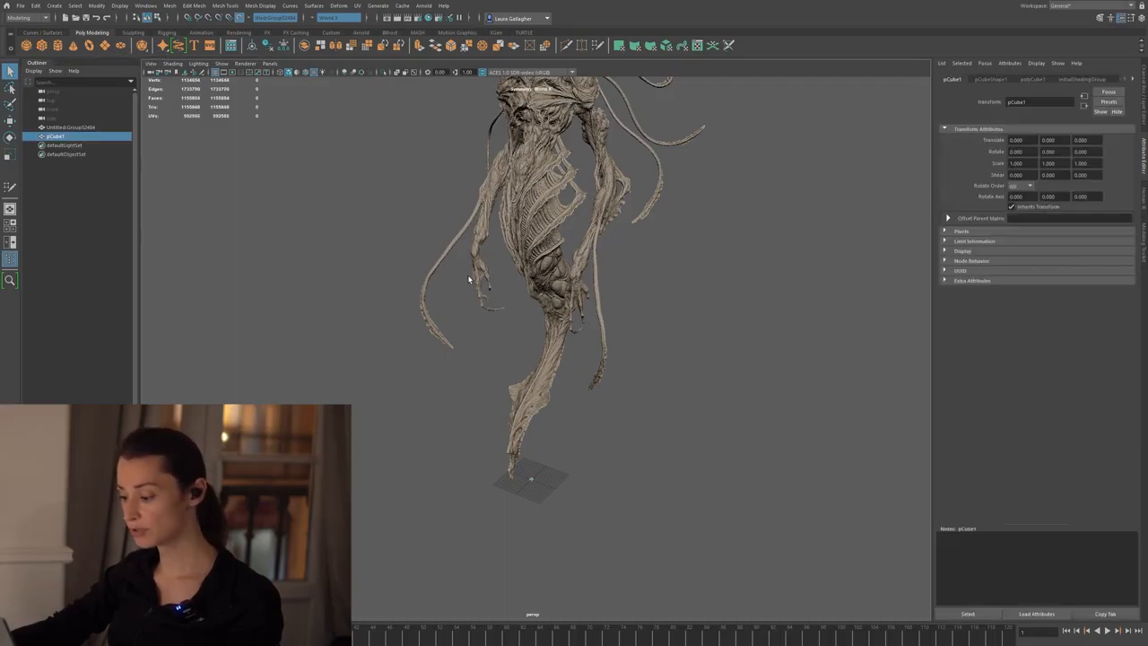
right_click_drag(473, 315, 490, 389, "alt")
middle_click_drag(490, 367, 490, 385, "alt")
right_click_drag(490, 385, 467, 334, "alt")
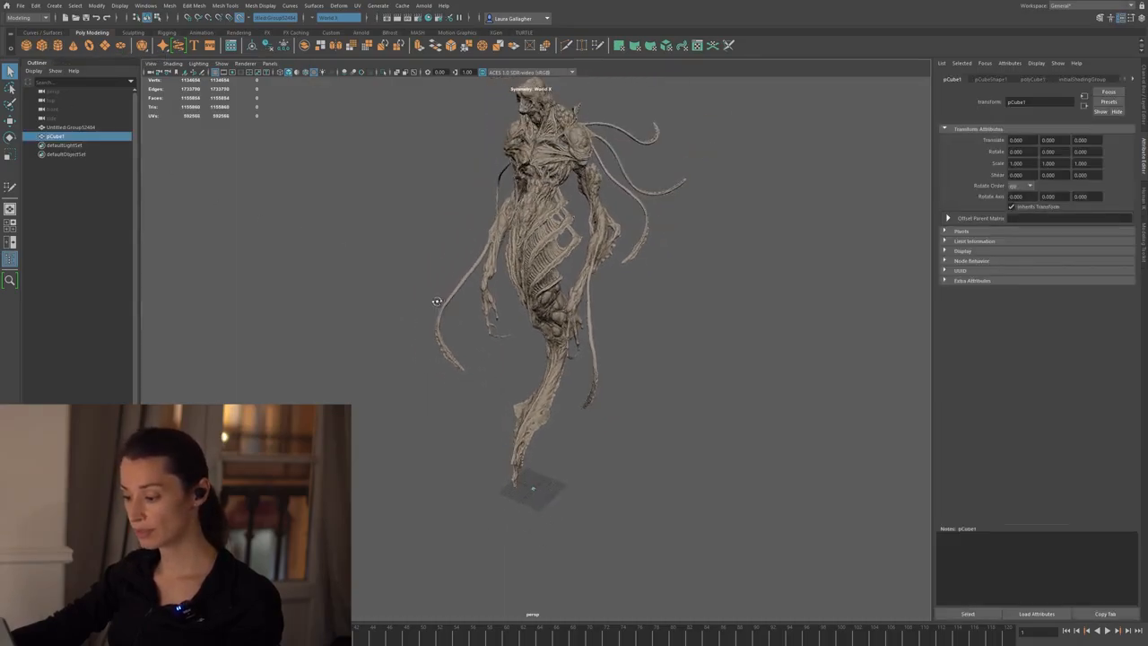
middle_click_drag(462, 121, 462, 209, "alt")
left_click(462, 209)
left_click_drag(462, 209, 487, 514, "alt")
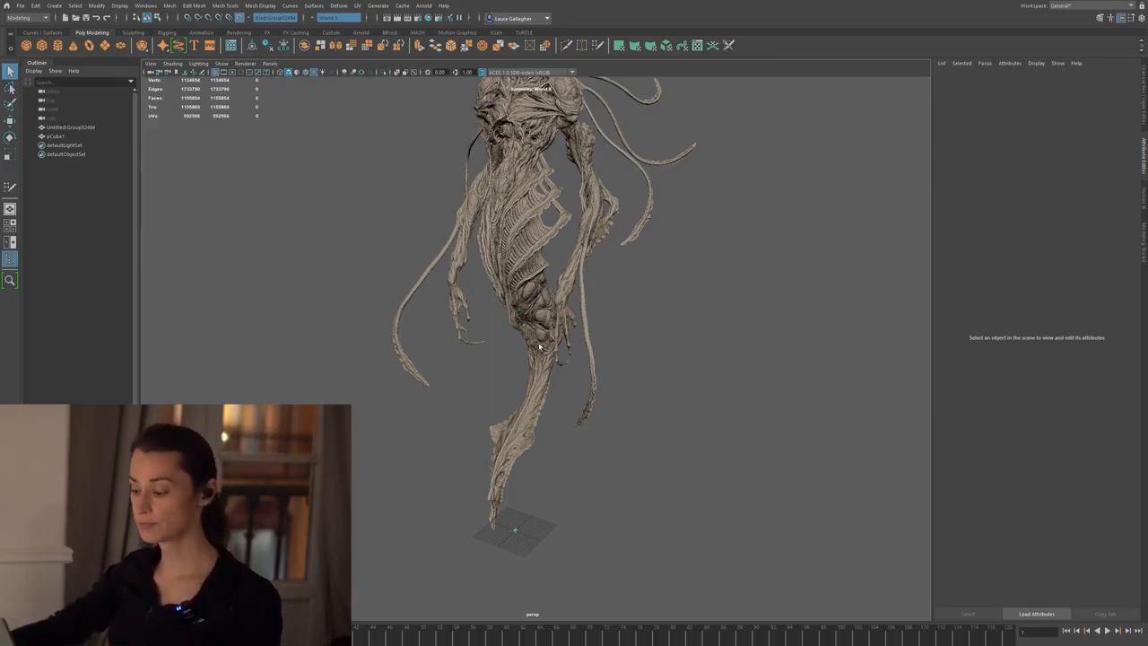
- Frame the creature's chest and activate the Quad Draw tool for retopology on the live surface
middle_click_drag(561, 258, 566, 449, "alt")
left_click_drag(565, 448, 589, 416, "alt")
right_click_drag(590, 415, 615, 441, "alt")
left_click_drag(574, 453, 610, 431, "alt")
right_click_drag(610, 431, 834, 215, "alt")
right_click_drag(477, 360, 541, 413, "alt")
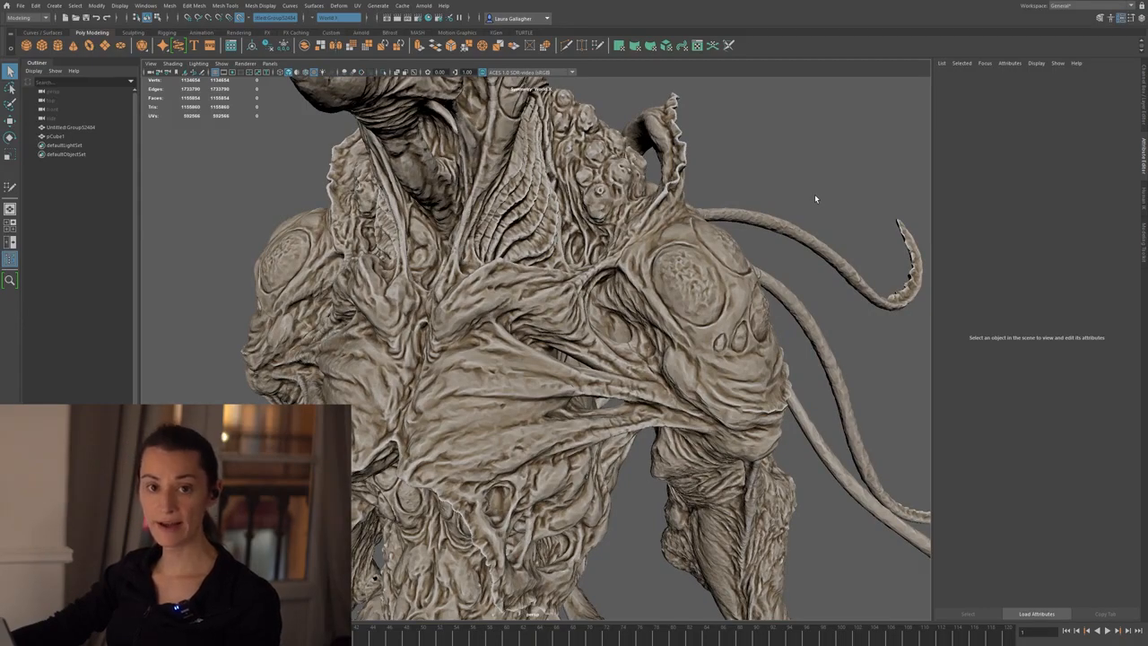
left_click(1102, 20)
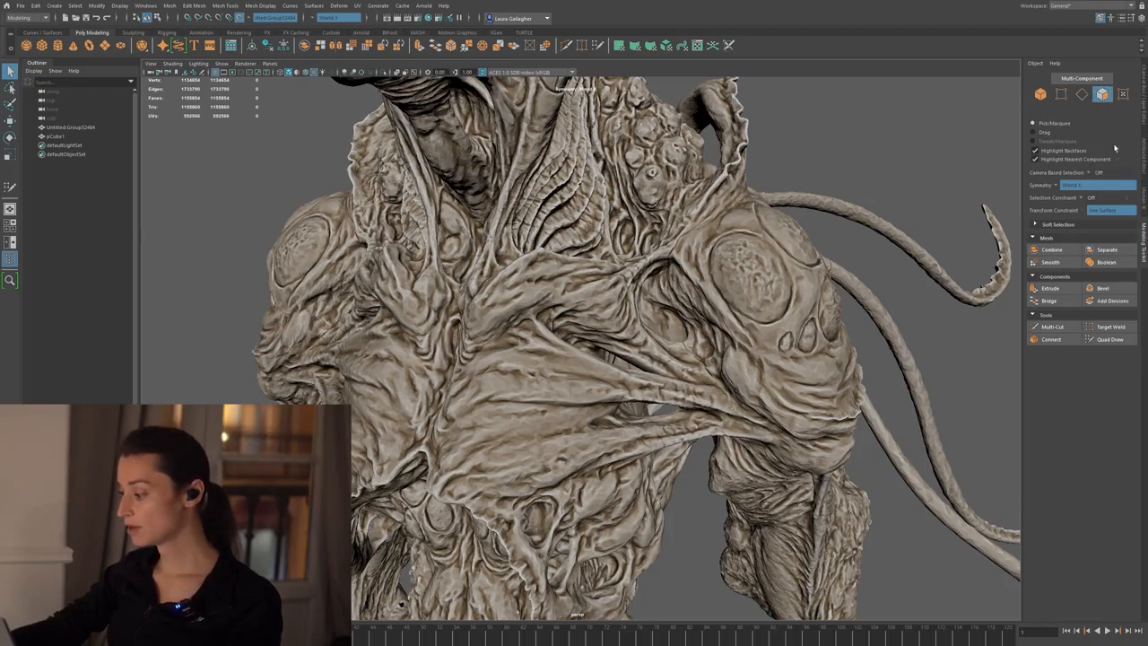
left_click(1117, 342)
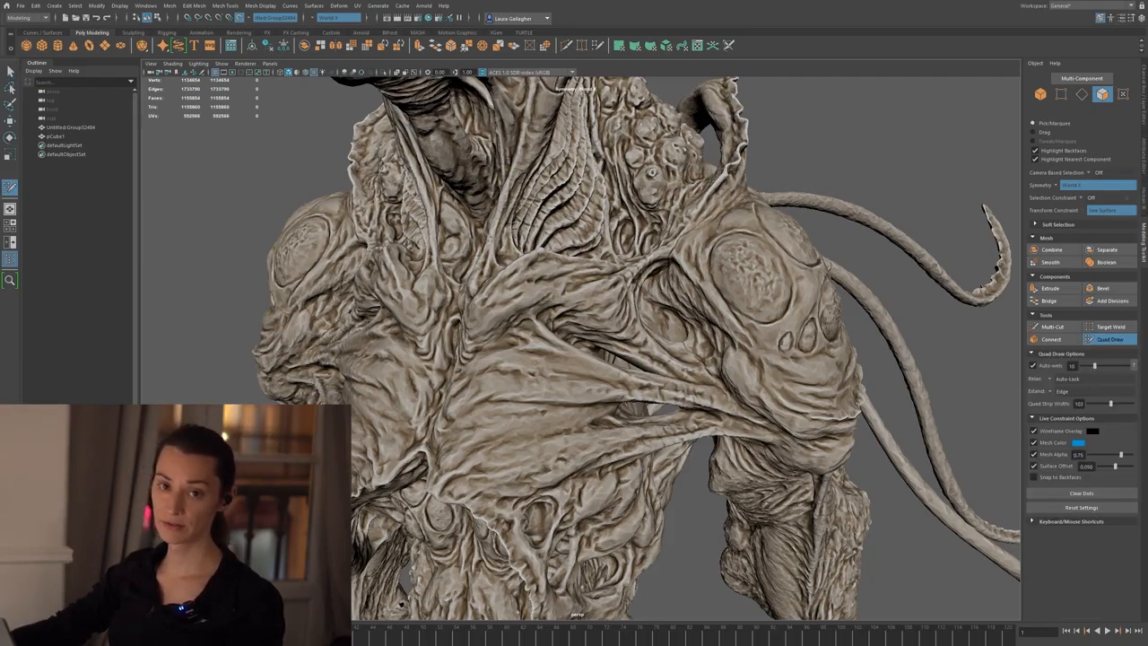
- Try to Quad Draw a rough freehand strip of faces diagonally across the chest with World X symmetry
middle_click_drag(435, 330, 462, 241, "alt")
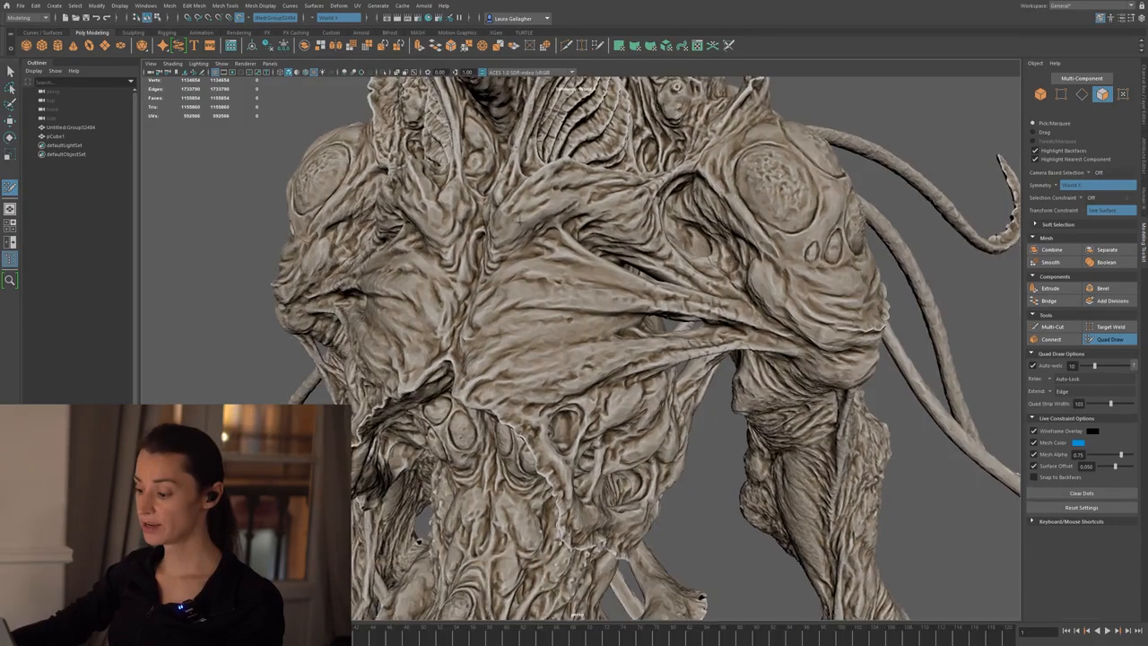
right_click_drag(462, 240, 530, 266, "alt")
mouse_move(549, 379)
left_mouse_down()
mouse_move(494, 346)
mouse_move(686, 289)
left_mouse_up()
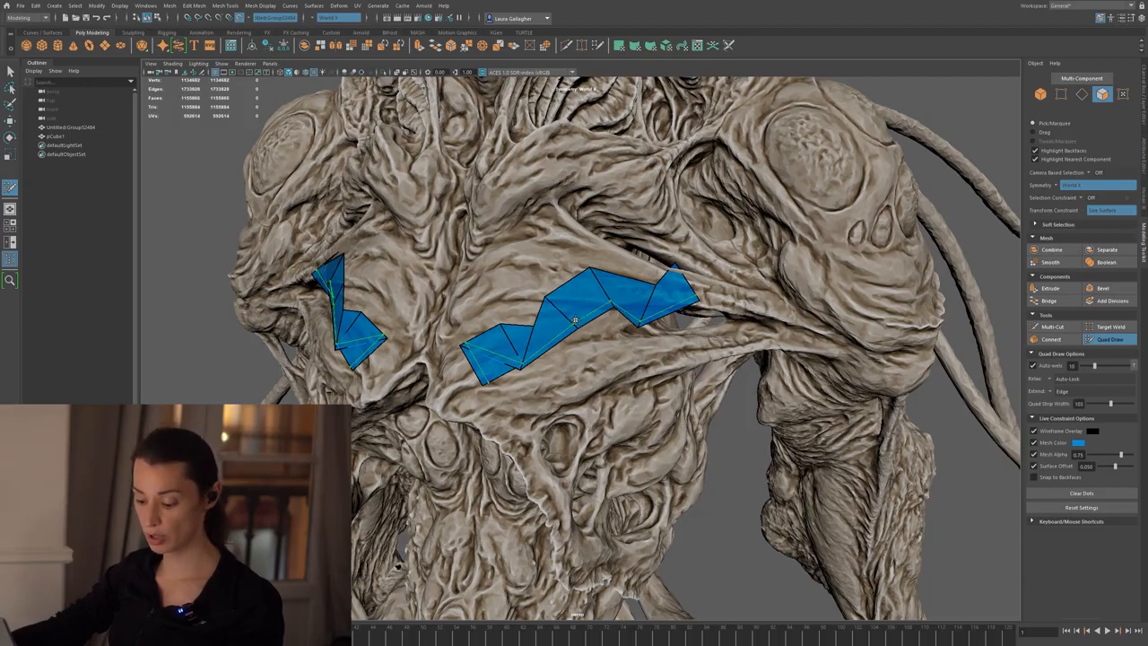
left_click_drag(578, 323, 571, 289, "alt")
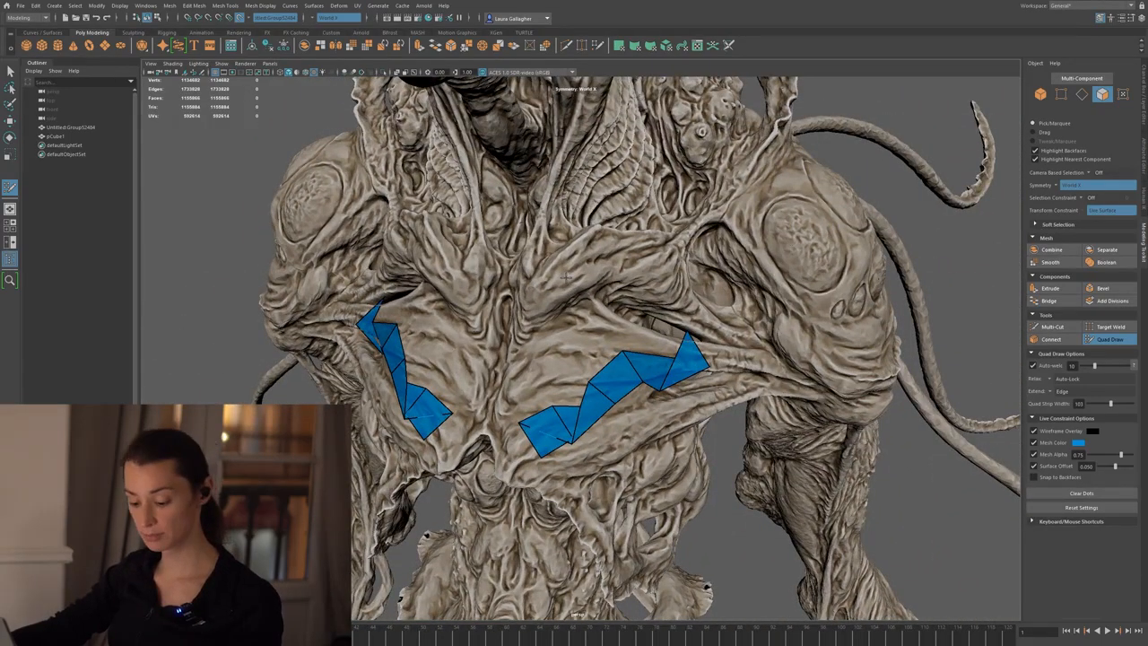
- Undo the whole rough strip of faces drawn across the chest
key("ctrl+z")
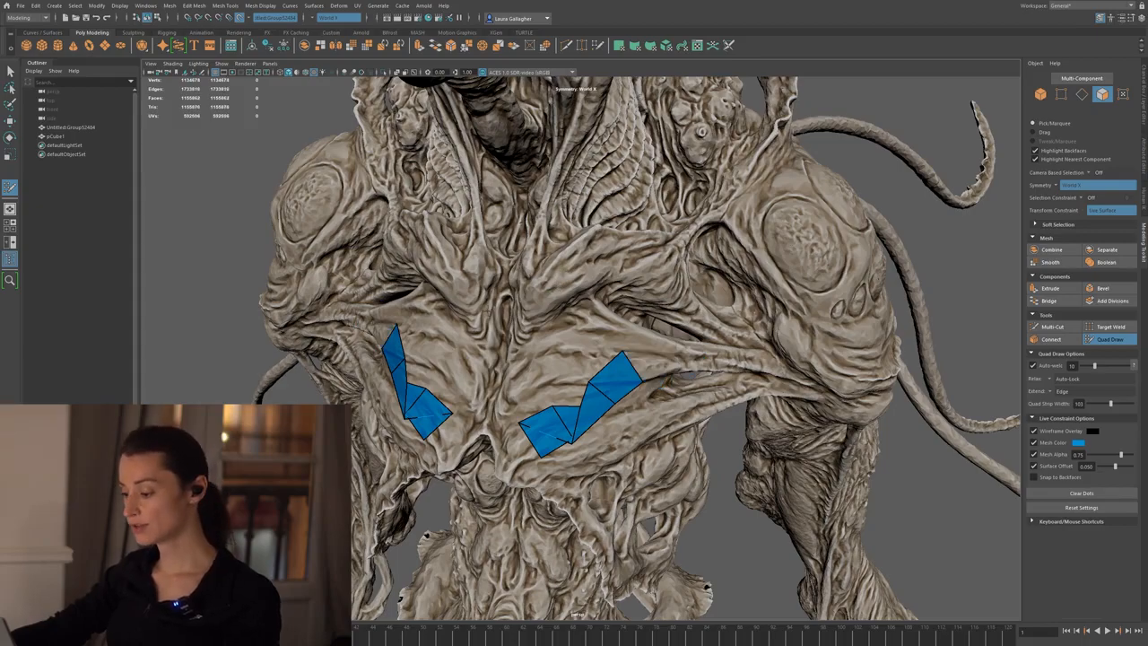
left_click_drag(554, 275, 562, 246, "alt")
key("ctrl+z")
key("ctrl+z")
key("ctrl+z")
key("ctrl+z")
key("ctrl+z")
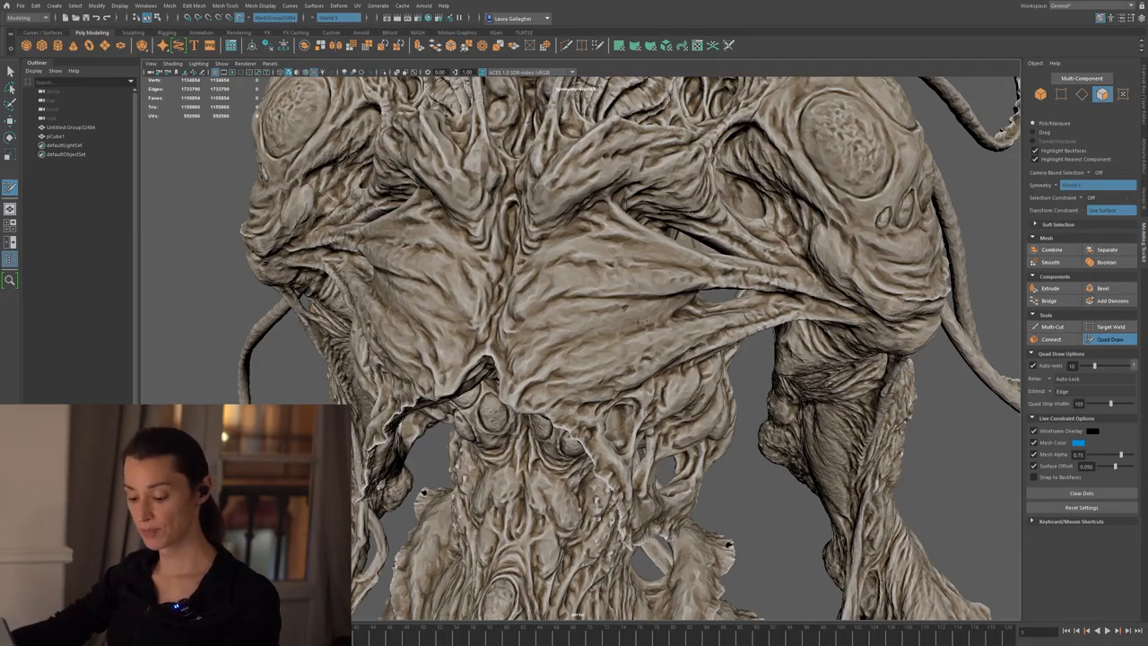
- Try a wide, evenly spaced quad strip from the sternum's lower end out to the upper arm, and undo it
key("Tab")
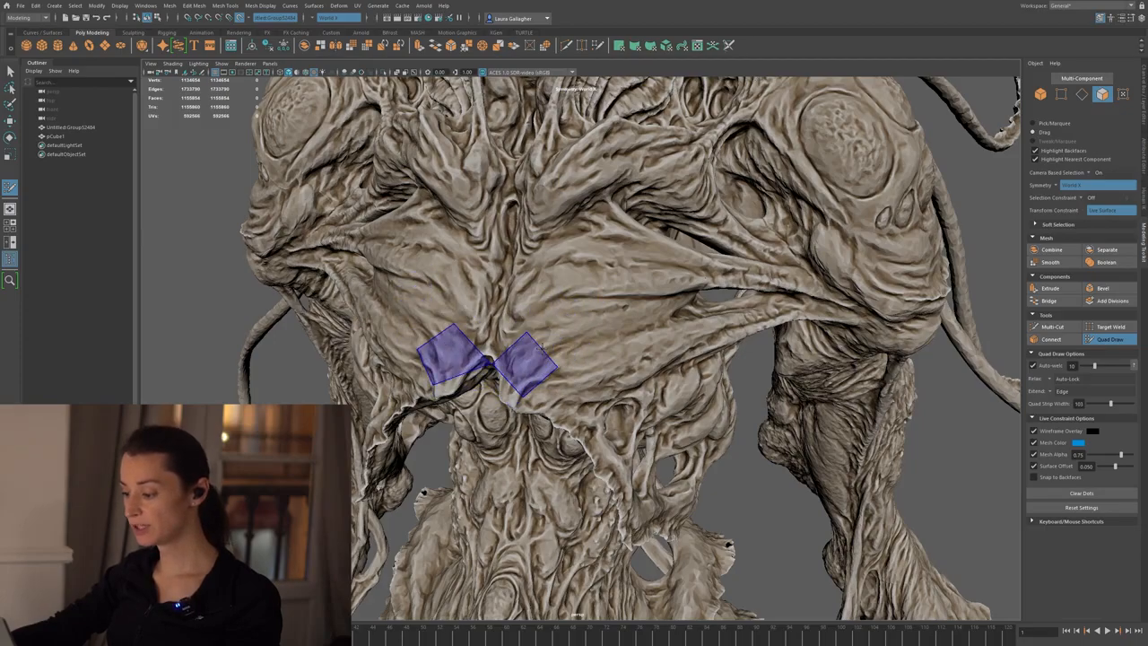
left_click(542, 347, "shift")
mouse_move(581, 325)
left_mouse_down()
mouse_move(679, 285)
mouse_move(857, 285)
left_mouse_up()
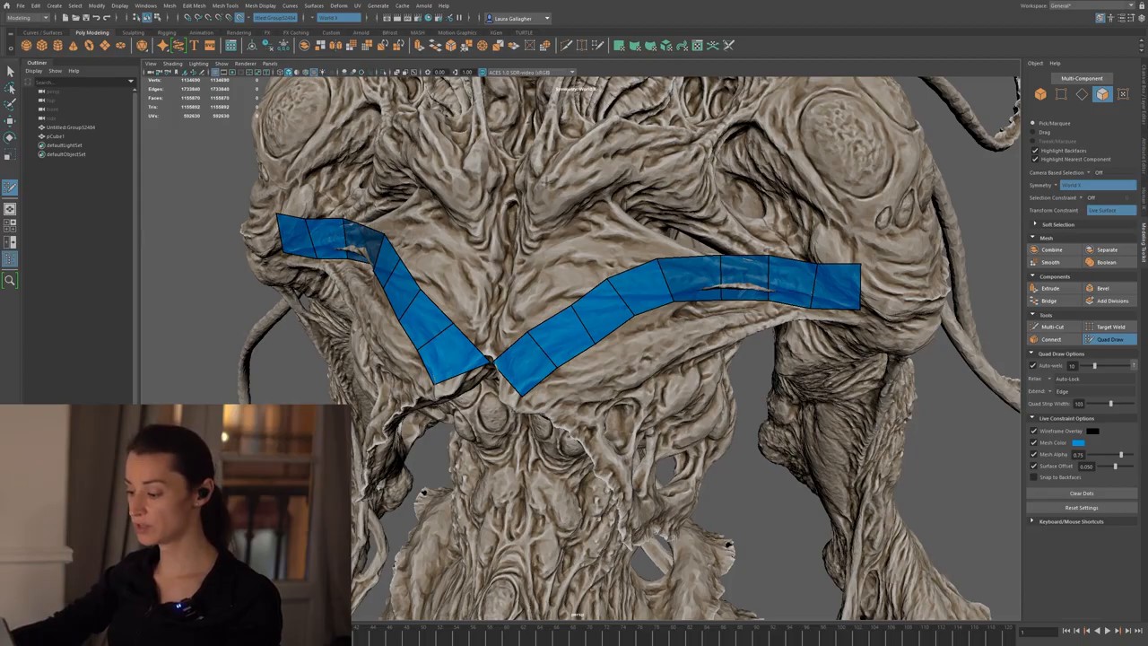
left_click_drag(592, 215, 508, 250, "alt")
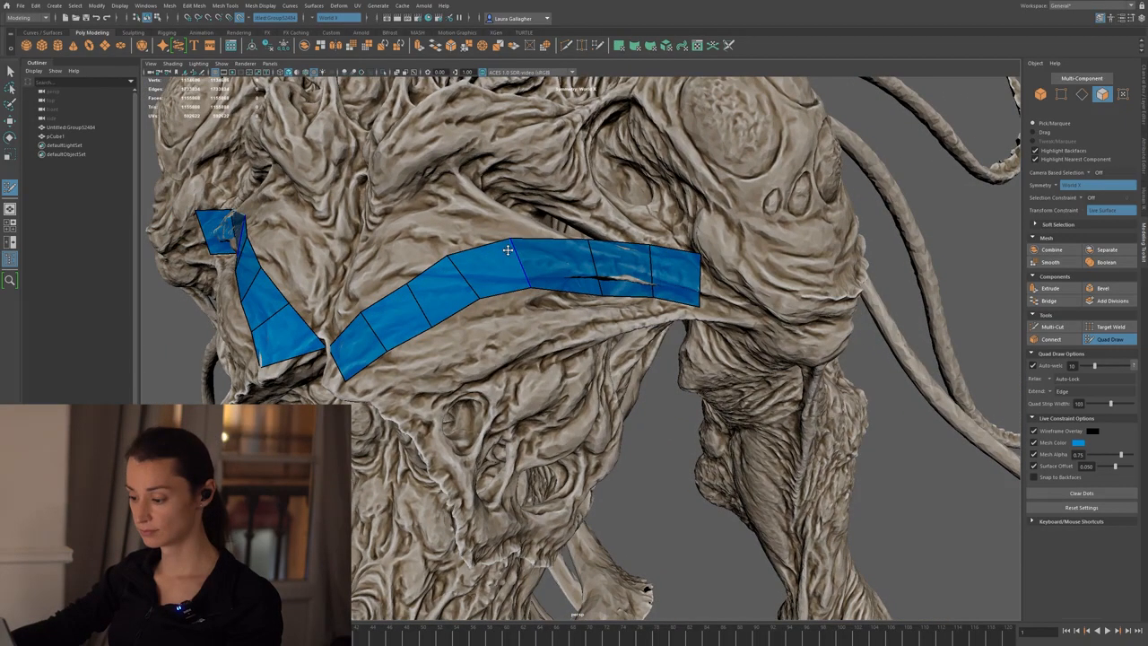
key("ctrl+z")
key("ctrl+z")
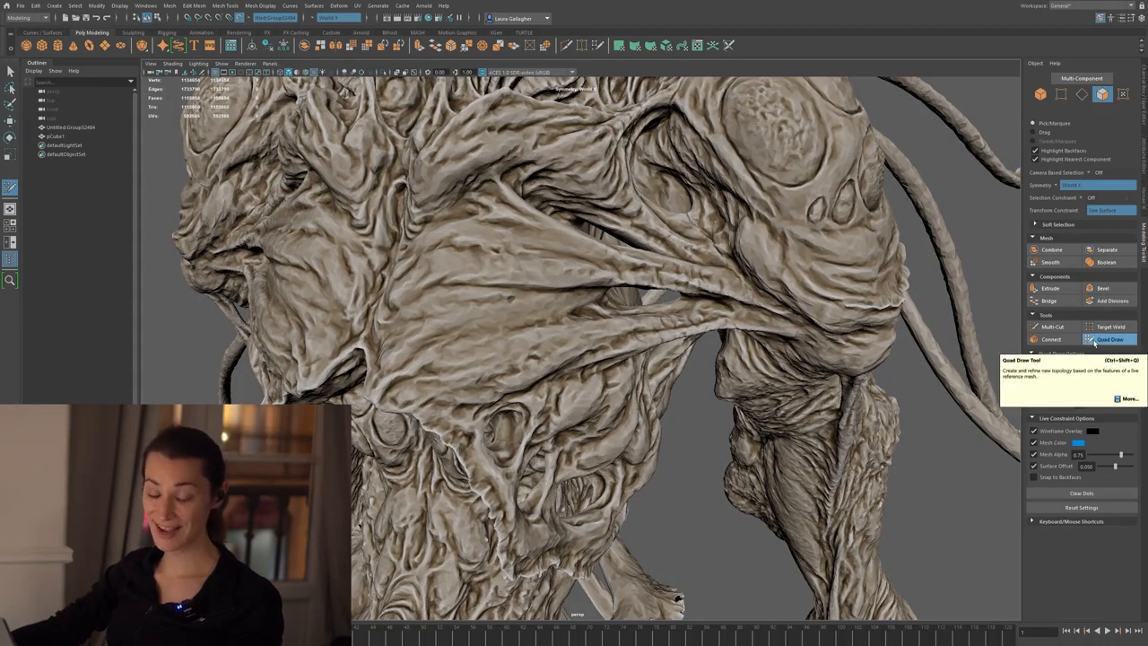
- Reduce the quad strip width to 34 and draw a narrow U-shaped strip on the chest
left_click(1093, 343)
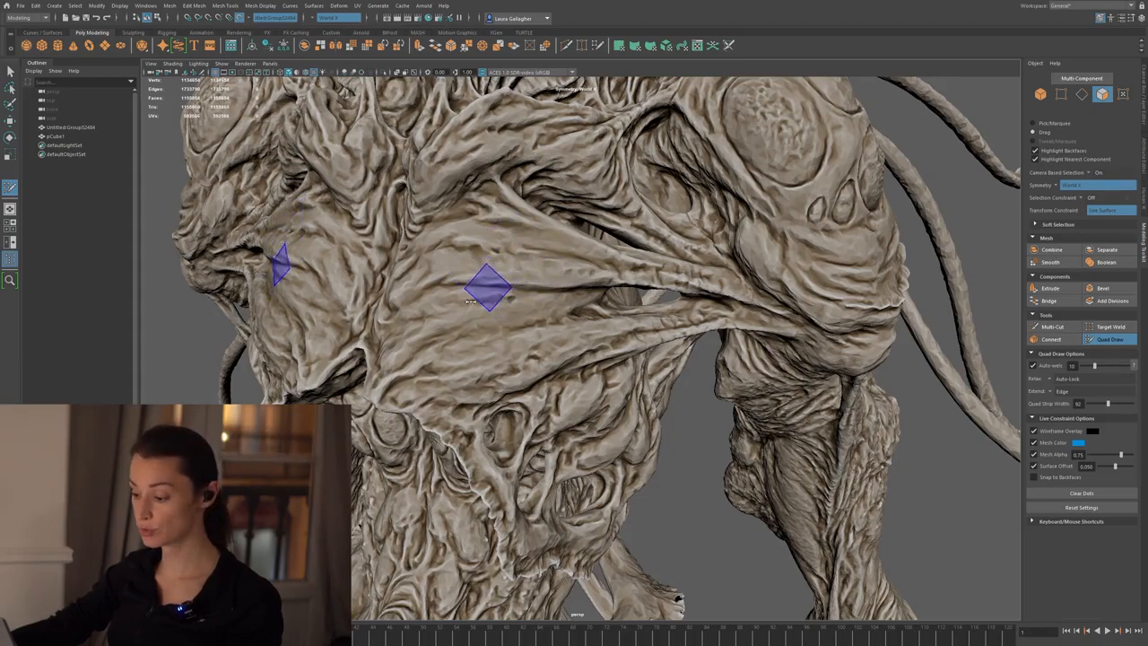
middle_click_drag(453, 304, 466, 297)
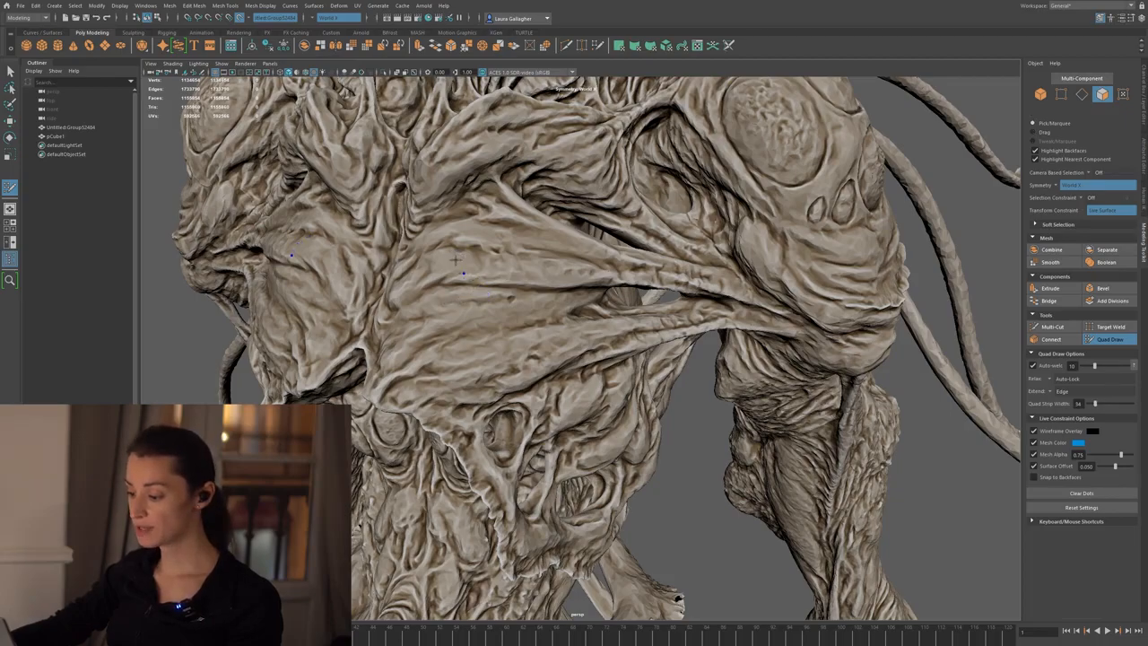
mouse_move(454, 243)
left_mouse_down()
mouse_move(481, 321)
mouse_move(508, 340)
mouse_move(559, 320)
mouse_move(563, 286)
left_mouse_up()
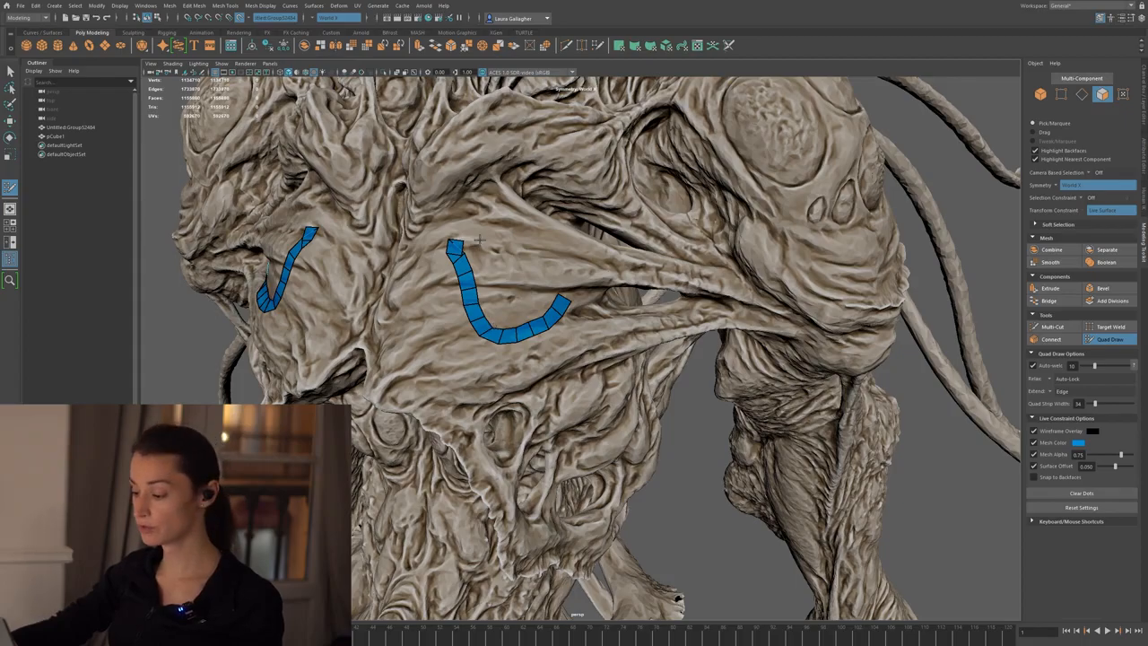
middle_click_drag(492, 322, 509, 347, "alt")
scroll(534, 297, "up", 2)
- Undo the narrow U-shaped quad strip on the chest completely
key("ctrl+z")
key("ctrl+z")
key("ctrl+z")
key("ctrl+z")
key("ctrl+z")
key("ctrl+z")
key("ctrl+z")
key("ctrl+z")
key("ctrl+z")
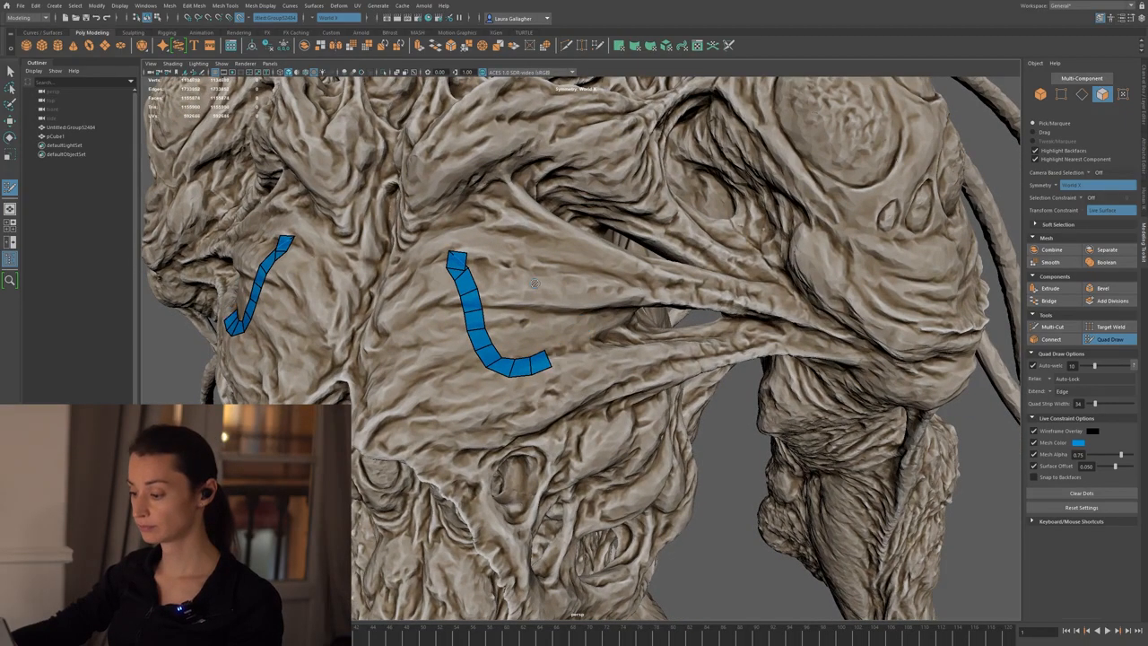
key("ctrl+z")
key("ctrl+z")
key("ctrl+z")
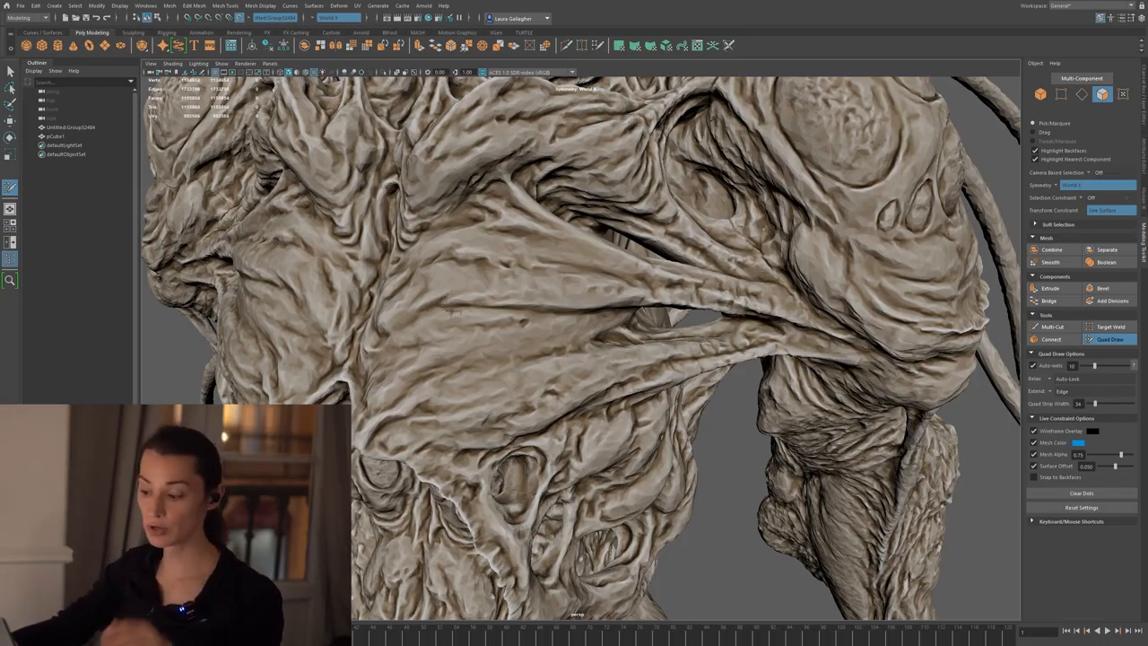
- Set the quad strip width to 74 and draw a mirrored quad strip from the sternum horizontally across the chest toward the upper arm
left_click_drag(446, 298, 561, 321, "alt")
left_click(558, 325)
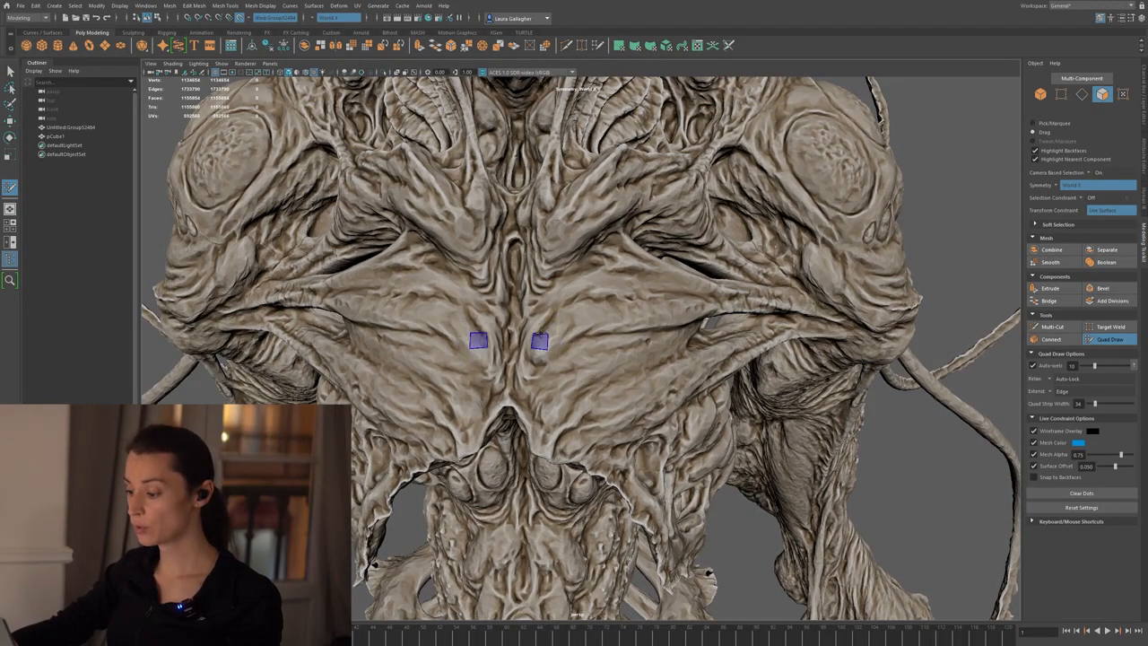
mouse_move(548, 324)
middle_mouse_down()
mouse_move(566, 322)
mouse_move(557, 314)
middle_mouse_up()
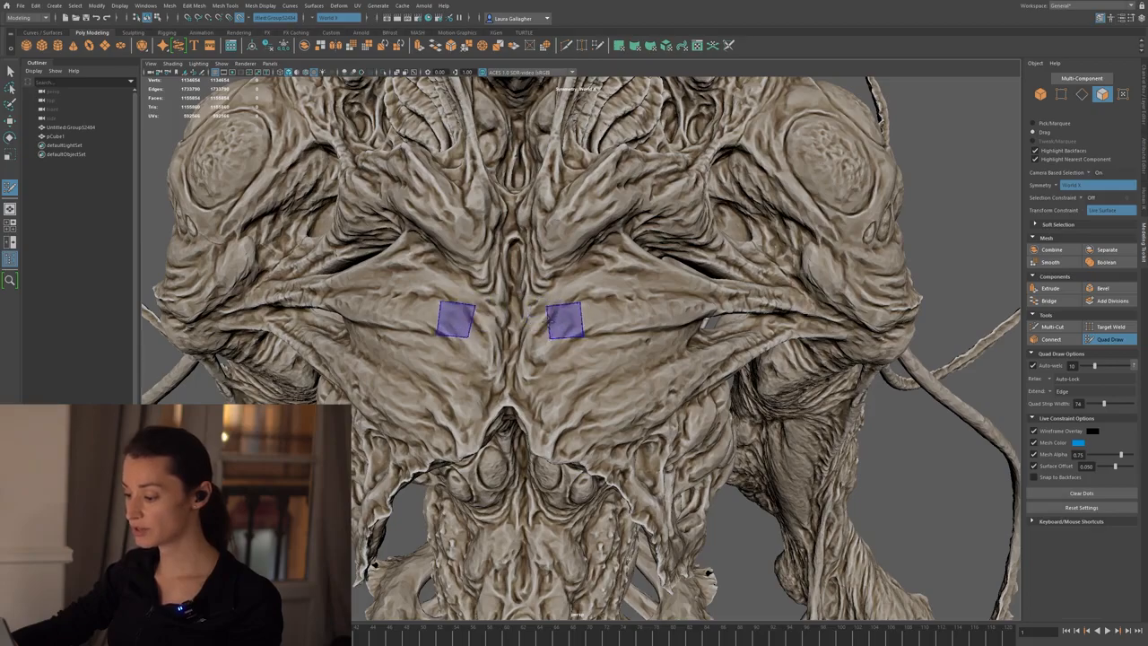
left_click(549, 321)
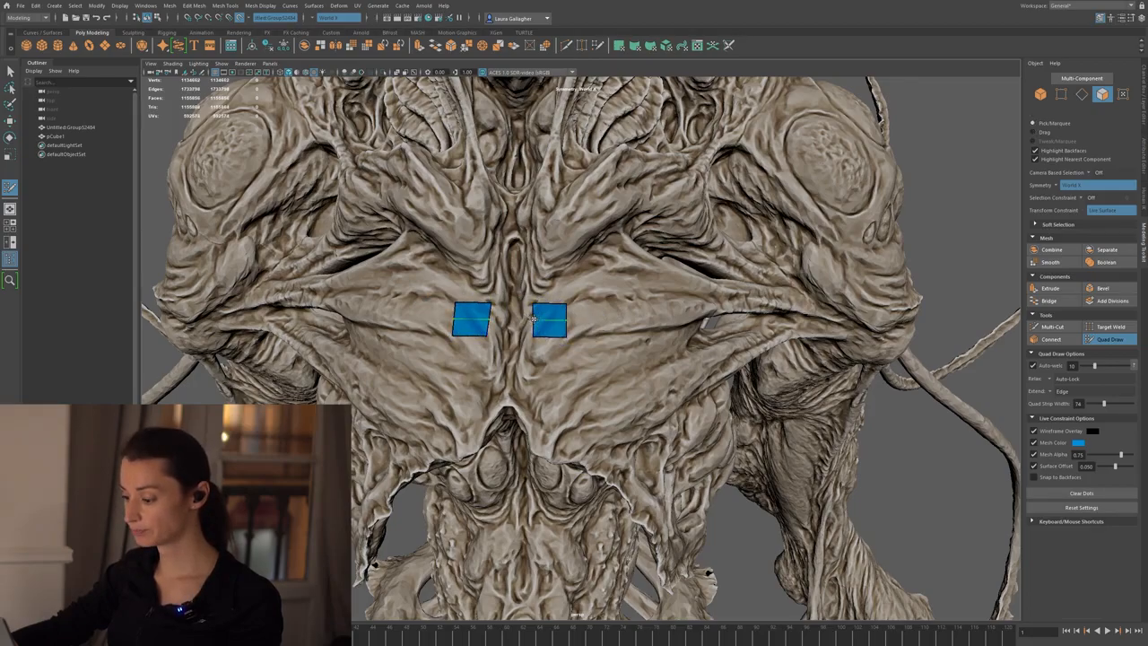
key("ctrl+z")
key("Tab")
mouse_move(536, 319)
left_mouse_down()
mouse_move(773, 303)
mouse_move(762, 316)
mouse_move(625, 326)
mouse_move(620, 343)
left_mouse_up()
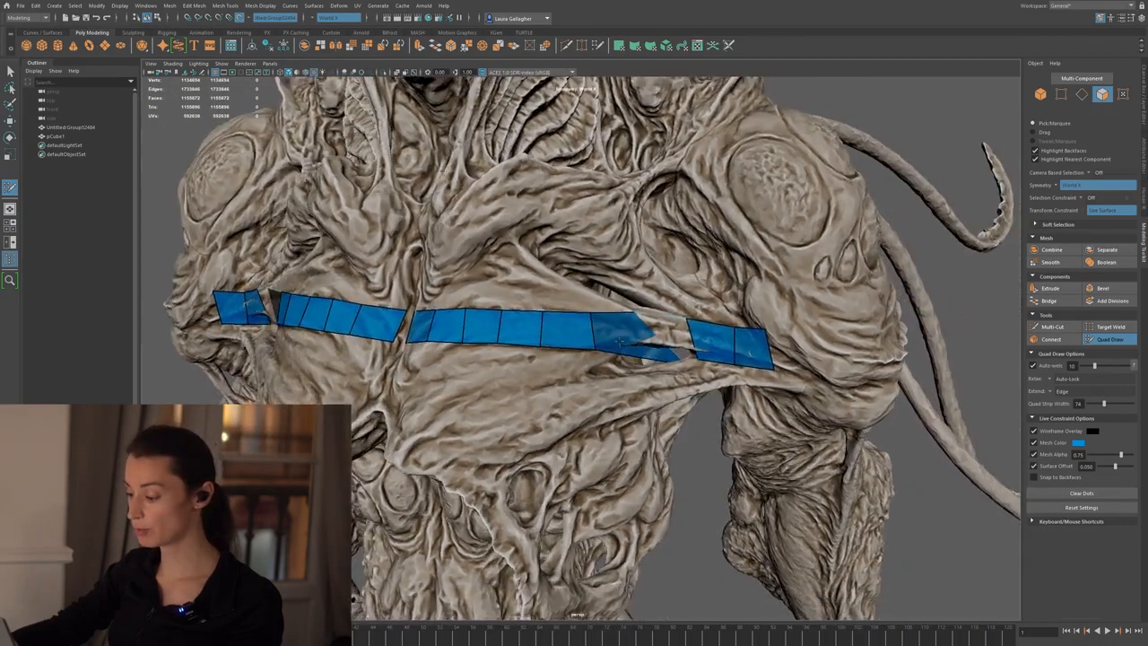
- Reposition the strip's vertices around the opening near the armpit so the quads sit on the outer sinew on both sides of the gap
right_click_drag(620, 340, 651, 398, "alt")
left_click_drag(596, 377, 645, 371, "alt")
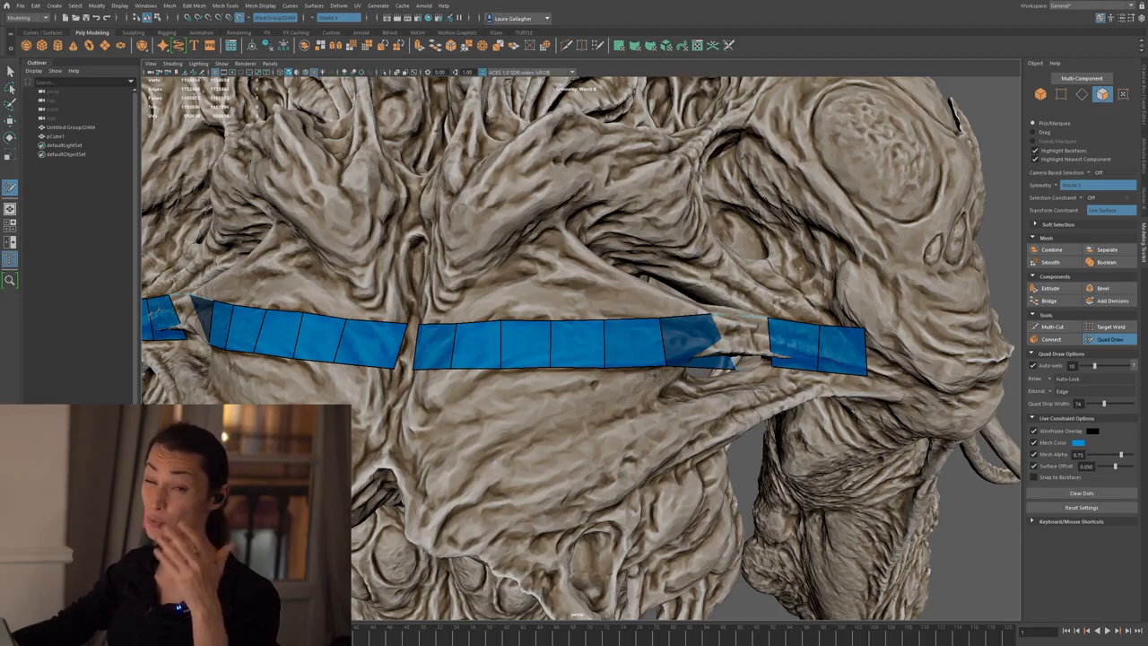
mouse_move(735, 368)
left_mouse_down("alt")
mouse_move(707, 364)
mouse_move(675, 401)
left_mouse_up("alt")
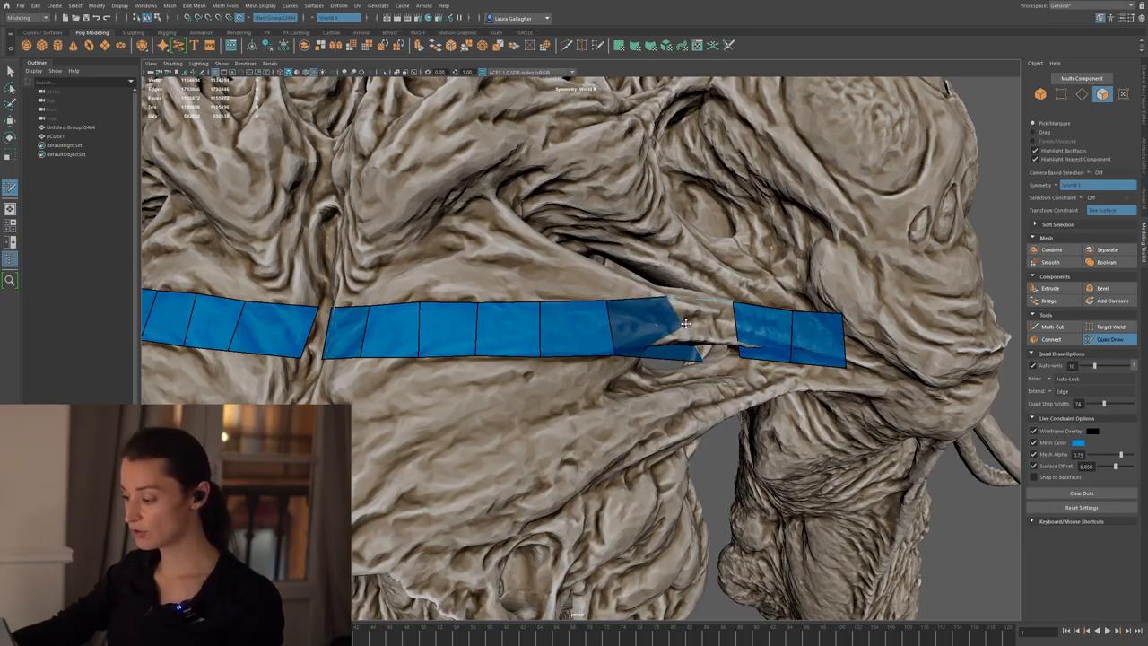
right_click_drag(702, 372, 745, 376, "alt")
left_click_drag(745, 377, 724, 421, "alt")
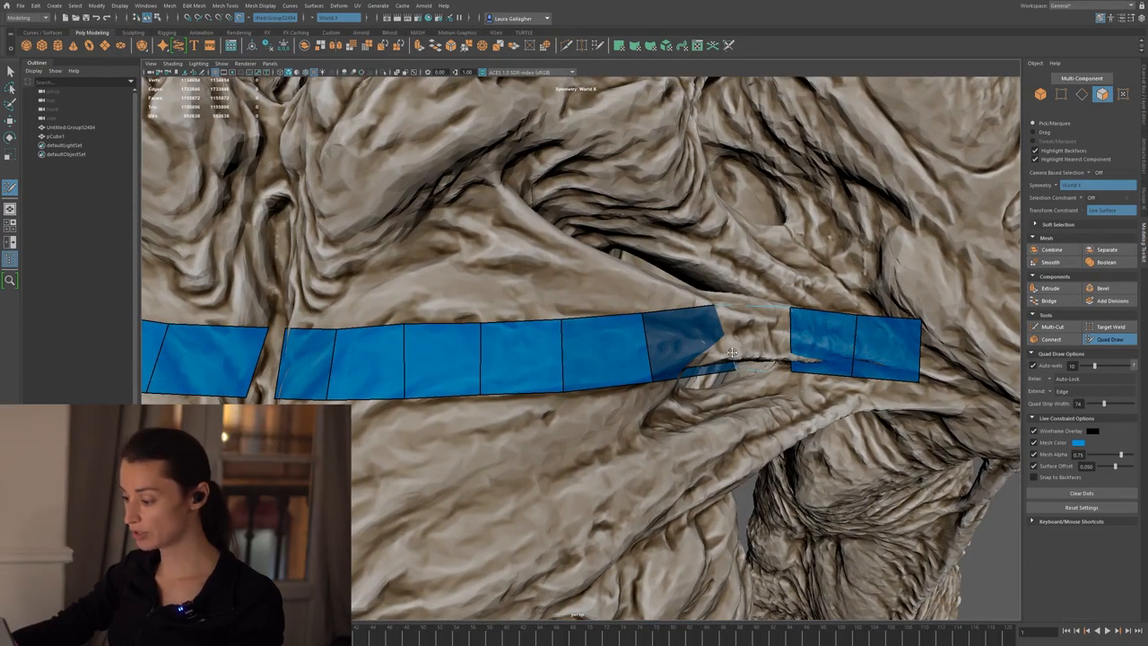
left_click(651, 383, "shift")
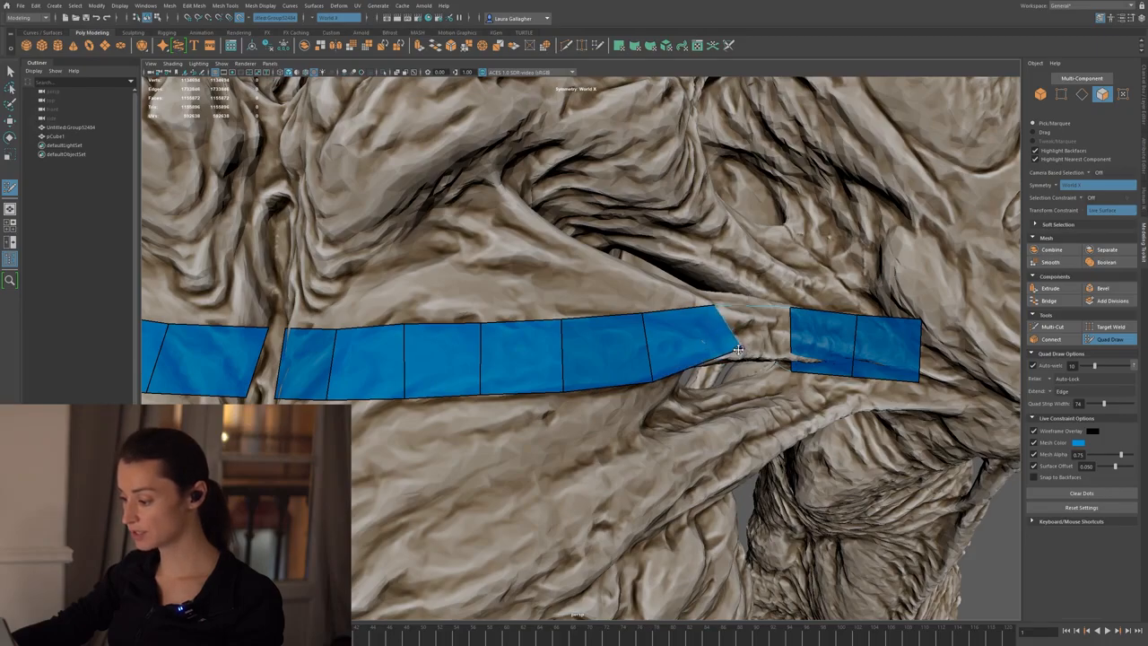
left_click_drag(718, 310, 730, 308)
left_click_drag(787, 370, 800, 357)
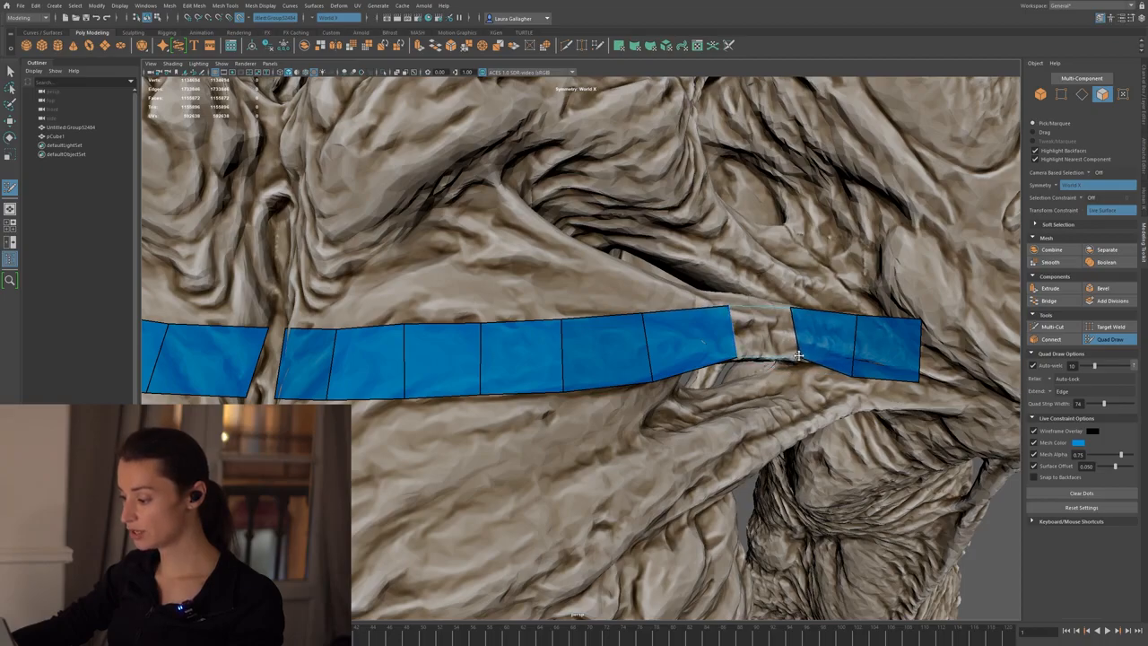
left_click_drag(659, 384, 650, 373)
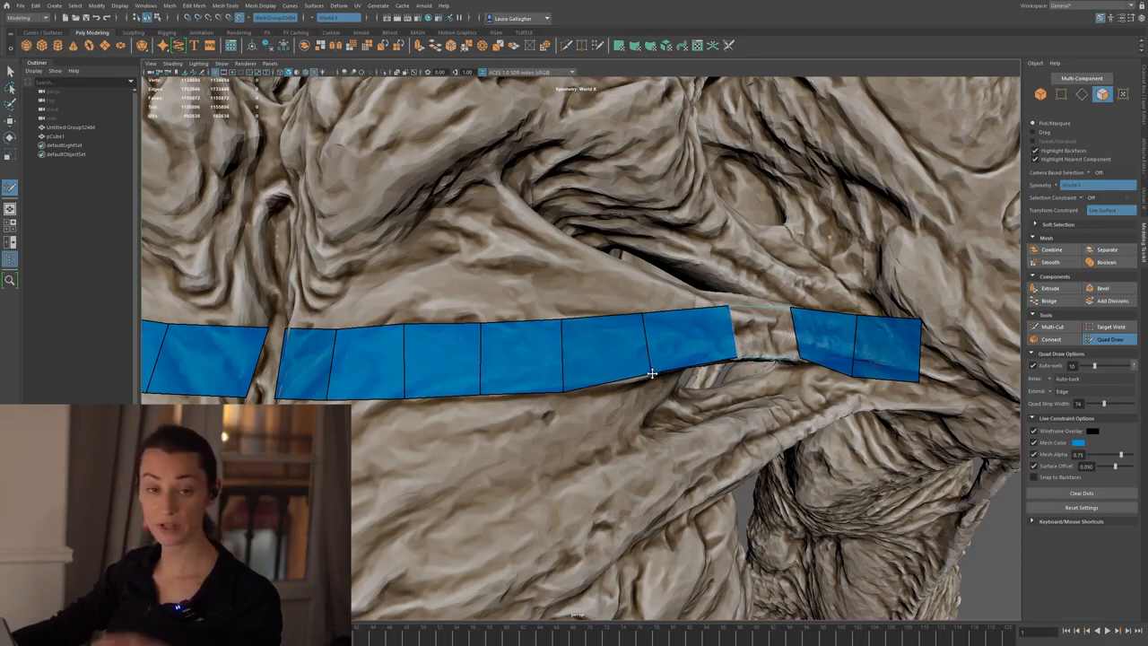
- Delete the third quad out from the sternum in the chest strip
left_click_drag(828, 333, 759, 302, "alt")
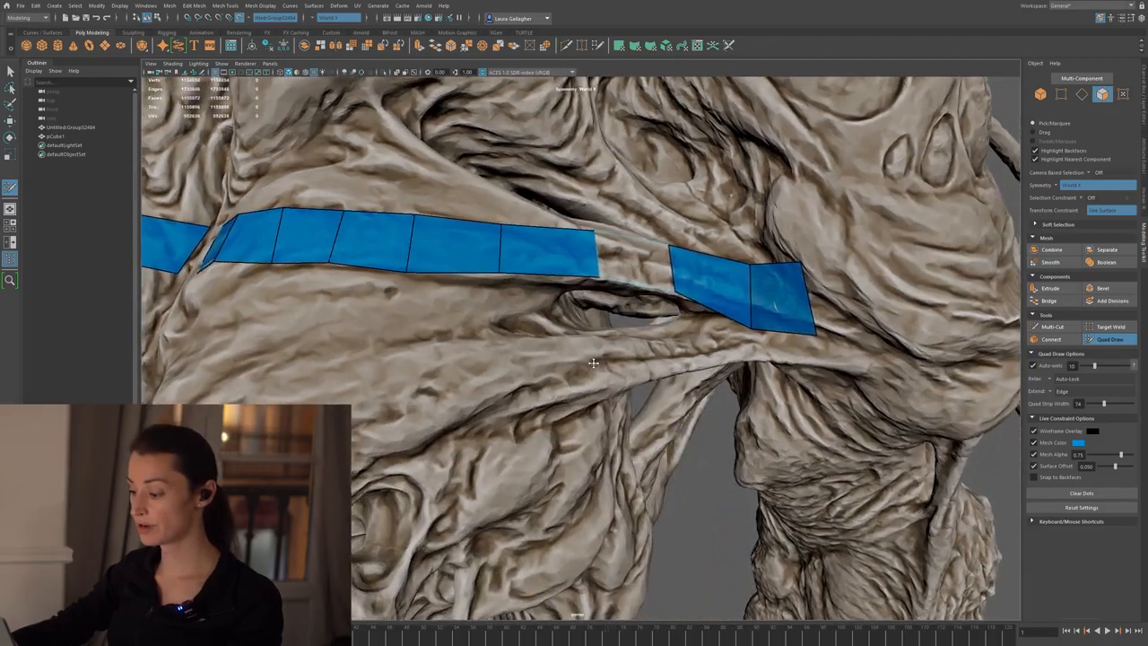
middle_click_drag(759, 301, 795, 353, "alt")
right_click_drag(795, 353, 844, 368, "alt")
mouse_move(793, 372)
left_mouse_down("alt")
mouse_move(600, 441)
mouse_move(718, 439)
mouse_move(660, 376)
mouse_move(628, 364)
mouse_move(648, 433)
mouse_move(619, 422)
mouse_move(662, 470)
mouse_move(652, 447)
left_mouse_up("alt")
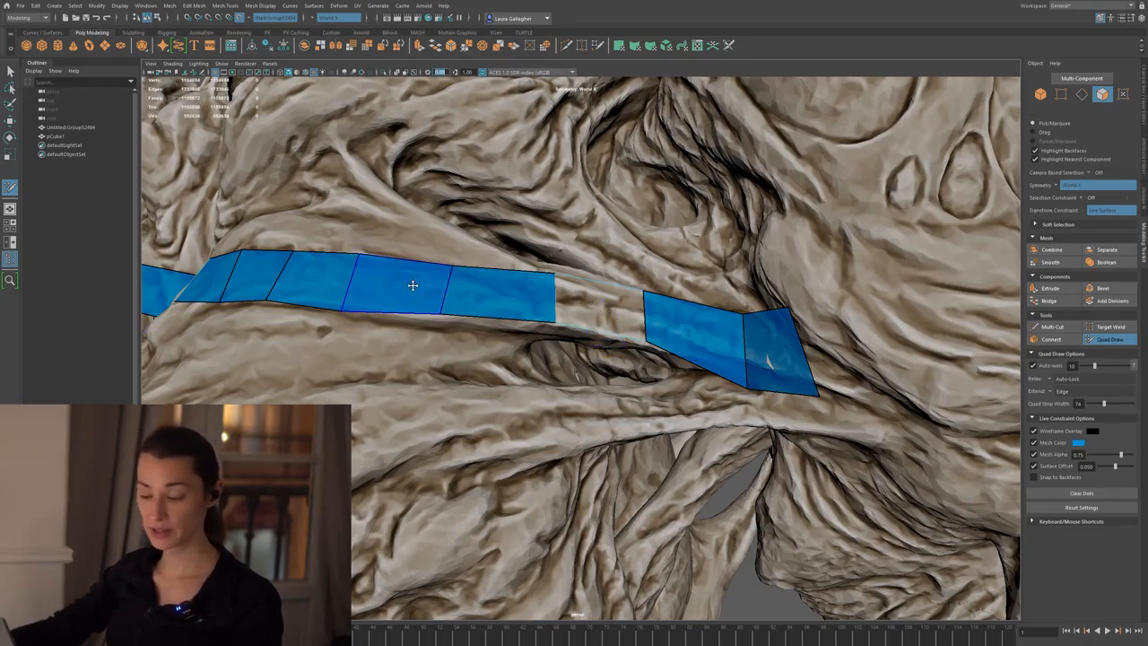
left_click_drag(387, 286, 439, 299, "alt")
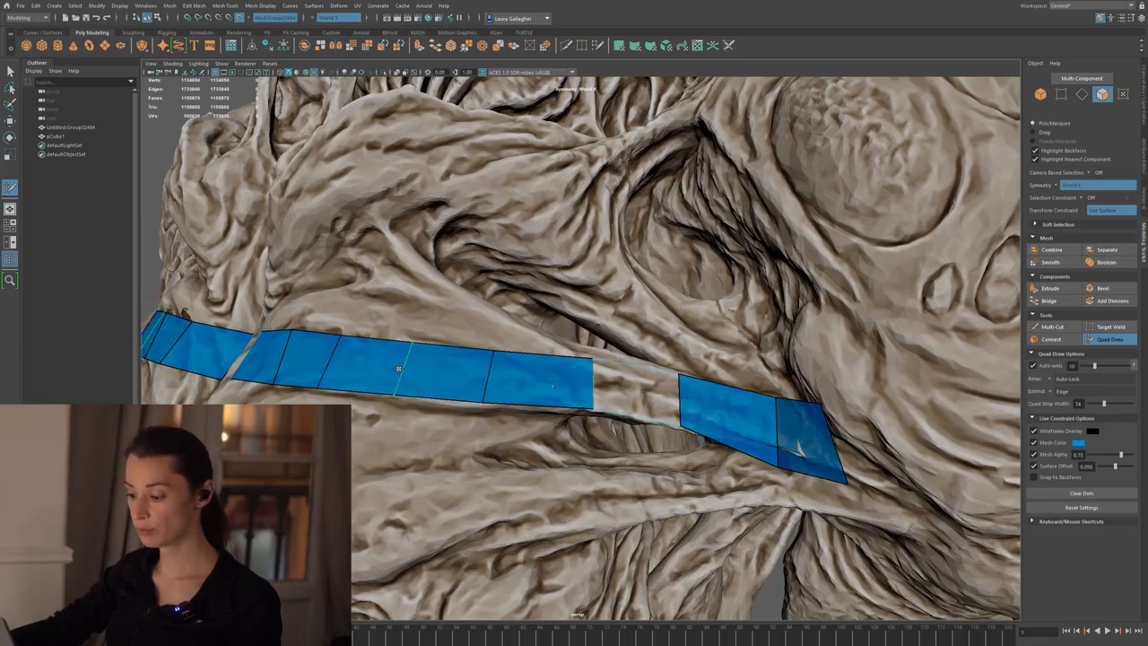
left_click(368, 379, "ctrl+shift")
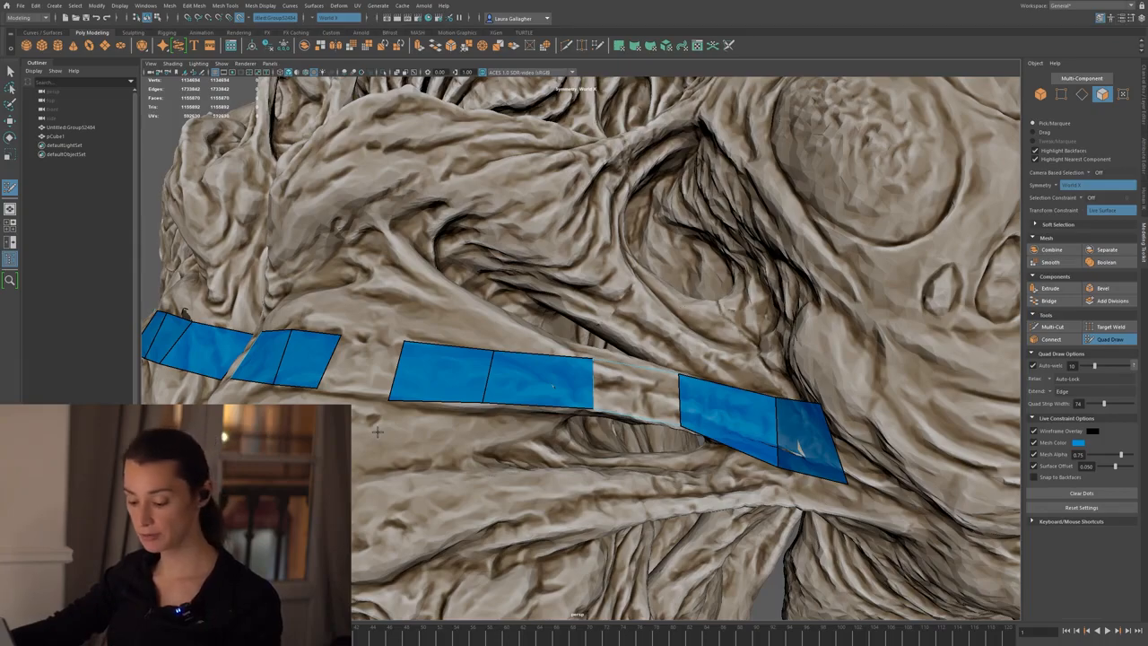
- Undo the last quad deletion in the chest strip and inspect the strip's gap near the armpit from the side
key("ctrl+z")
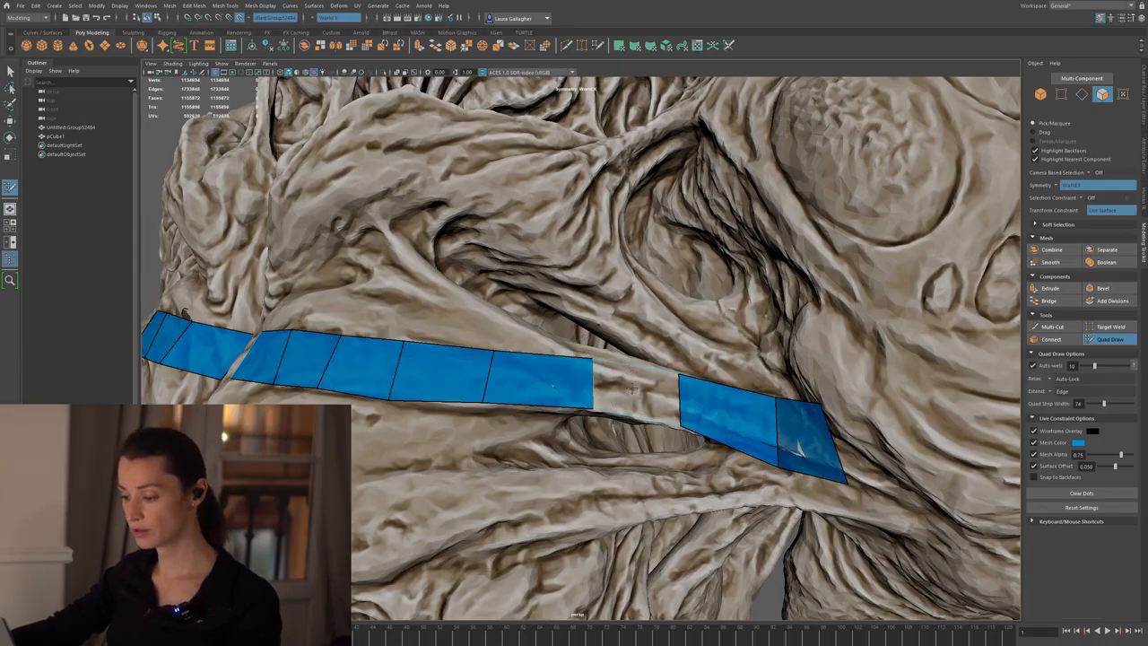
mouse_move(577, 379)
left_mouse_down("alt")
mouse_move(556, 360)
mouse_move(773, 359)
left_mouse_up("alt")
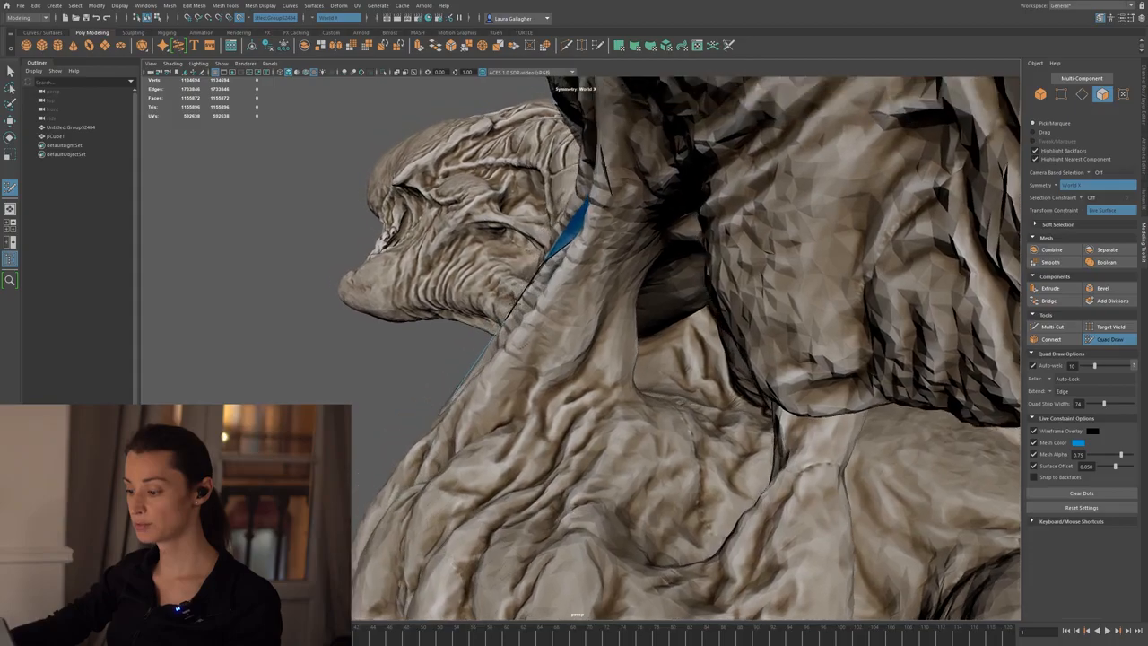
right_click_drag(773, 359, 807, 359, "alt")
left_click_drag(807, 359, 628, 417, "alt")
right_click_drag(628, 417, 680, 418, "alt")
mouse_move(680, 417)
left_mouse_down("alt")
mouse_move(628, 359)
mouse_move(682, 444)
mouse_move(668, 377)
mouse_move(626, 342)
left_mouse_up("alt")
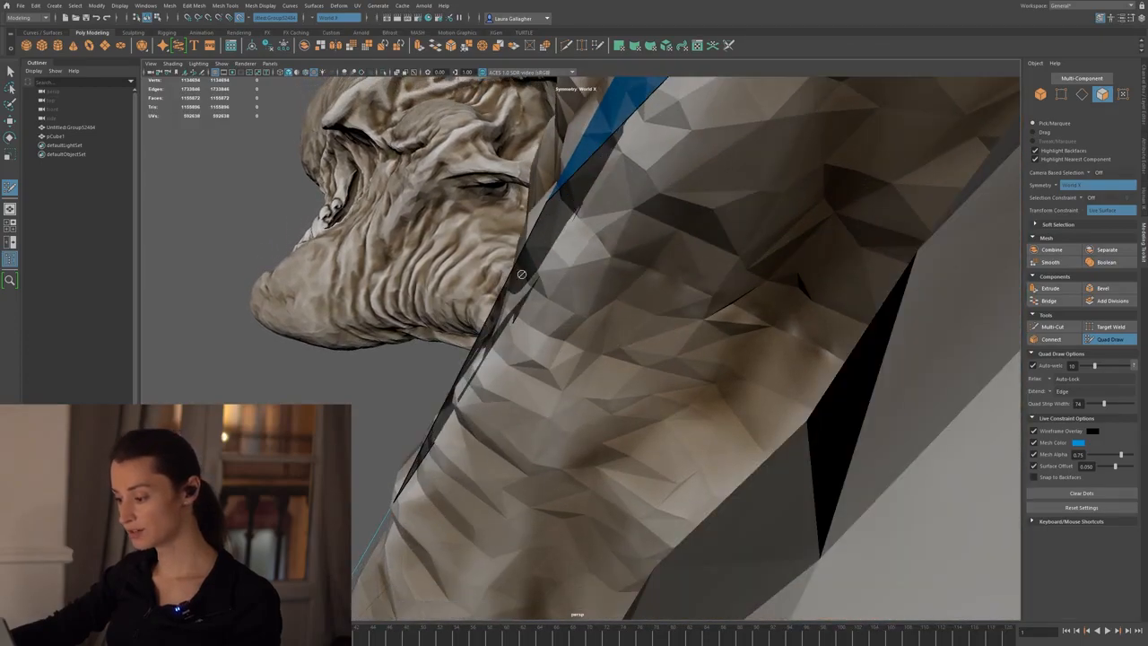
left_click_drag(546, 305, 599, 255, "alt")
middle_click_drag(599, 255, 531, 183, "alt")
- Leave Quad Draw, switch the quad mesh to face selection and delete the black face in the gap near the armpit
key("q")
right_click_drag(499, 384, 526, 451)
left_click_drag(526, 451, 513, 382, "alt")
right_click(542, 401)
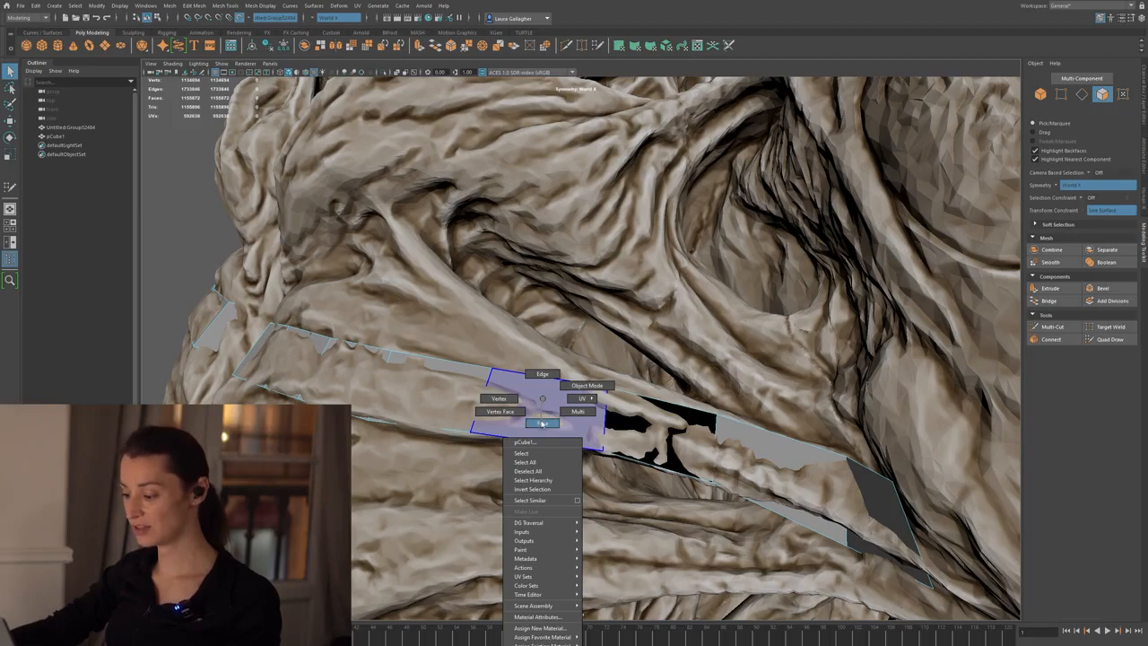
right_click_drag(542, 422, 542, 423)
left_click(666, 433)
right_click_drag(666, 433, 577, 417, "alt")
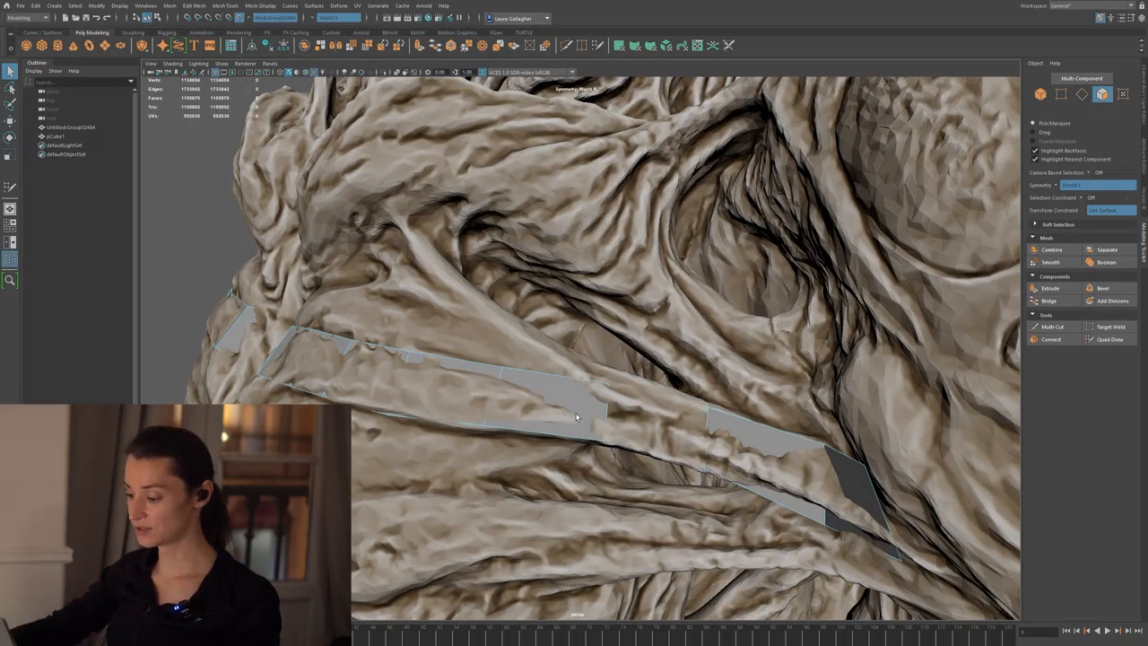
- Select the quad mesh in object mode and reactivate Quad Draw on it
right_click(579, 398)
left_click(622, 382)
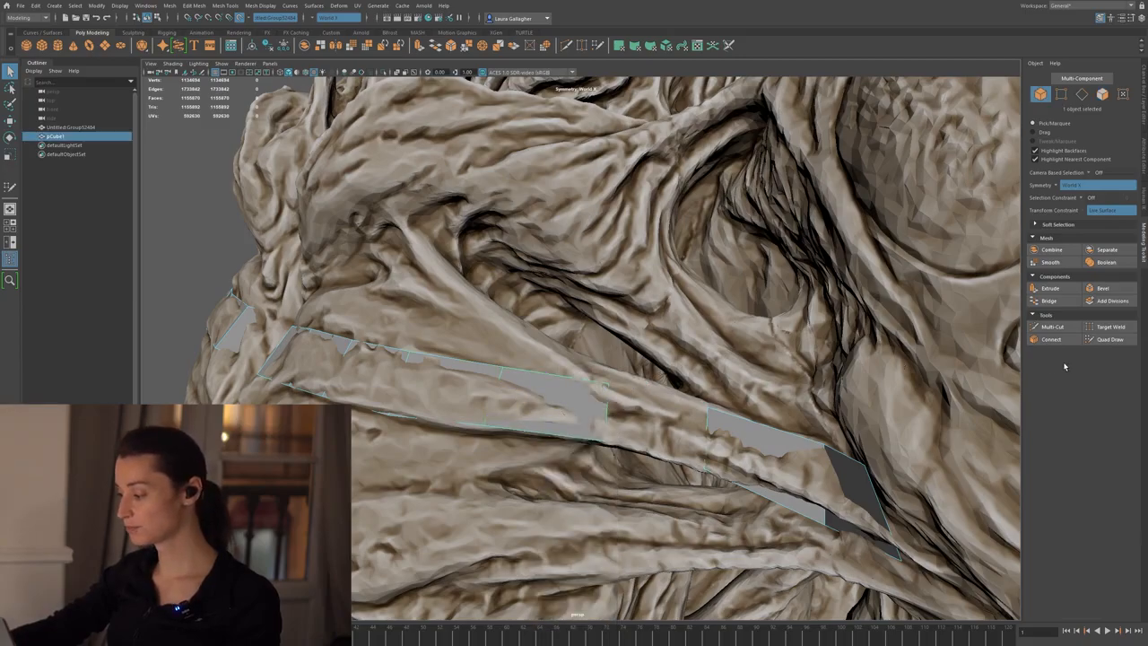
right_click(565, 389)
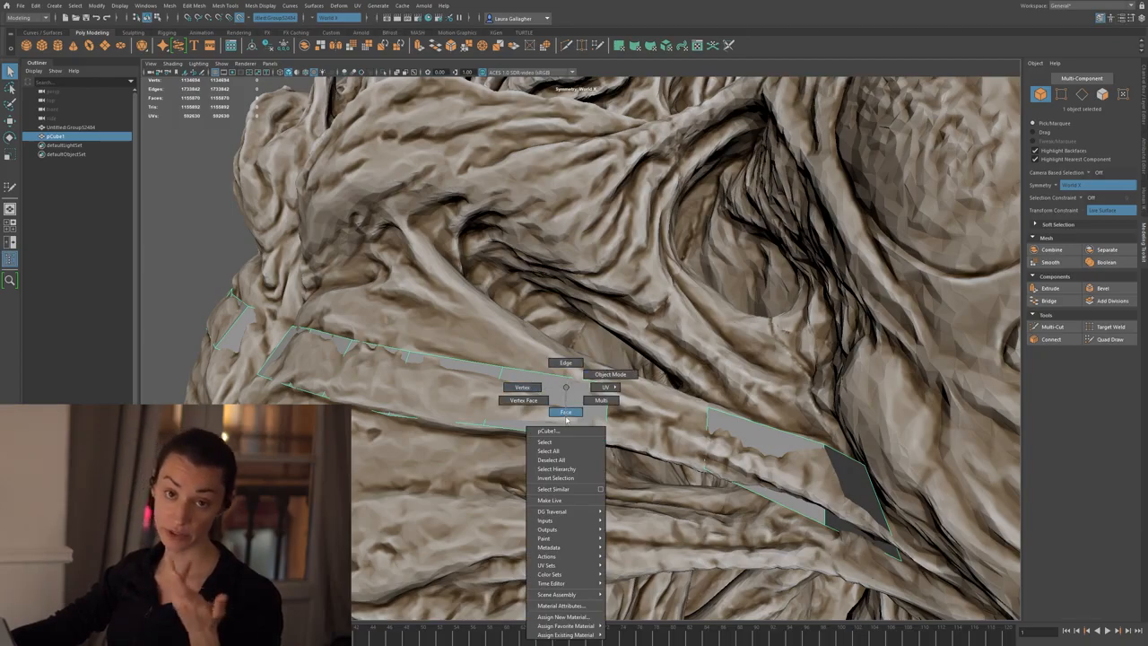
left_click(1115, 384)
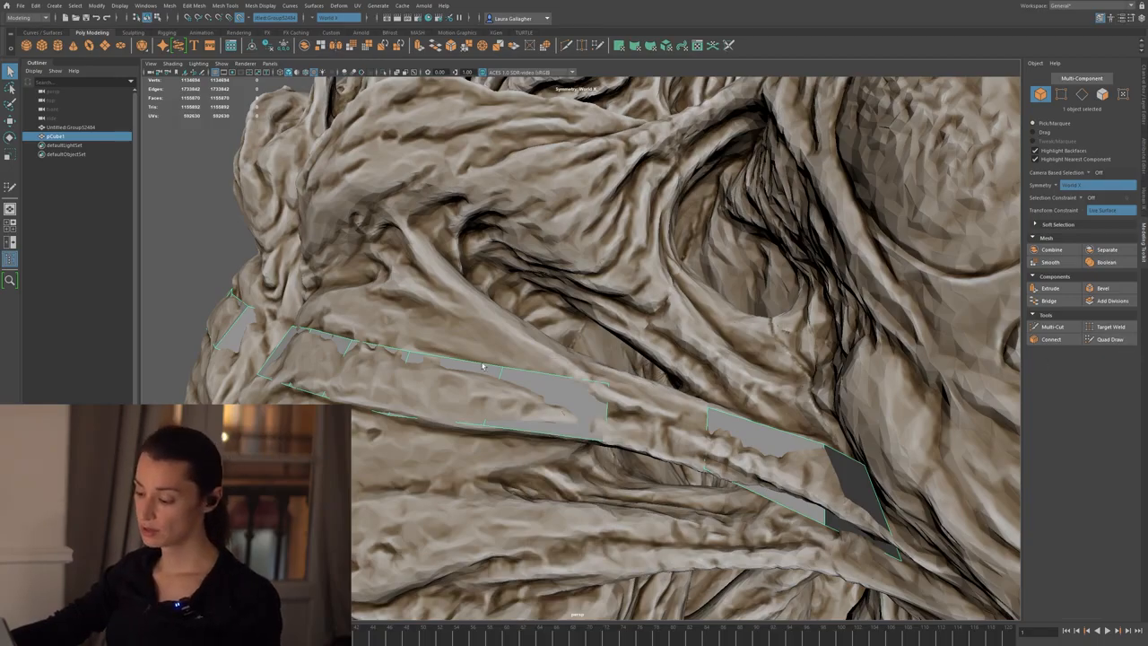
left_click(1110, 339)
mouse_move(541, 337)
left_mouse_down("alt")
mouse_move(593, 366)
mouse_move(538, 341)
mouse_move(525, 357)
mouse_move(558, 348)
left_mouse_up("alt")
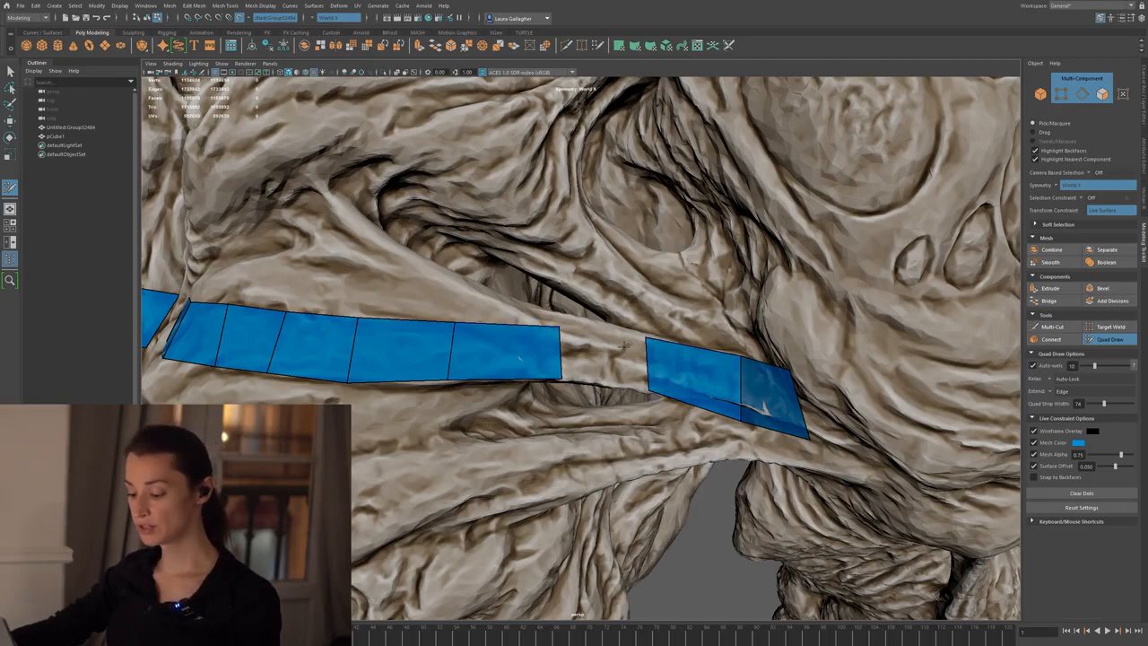
- Fill the gap near the armpit with a new quad that joins both parts of the chest strip
left_click(582, 345, "shift")
key("ctrl+z")
right_click_drag(575, 367, 619, 417, "alt")
key("super")
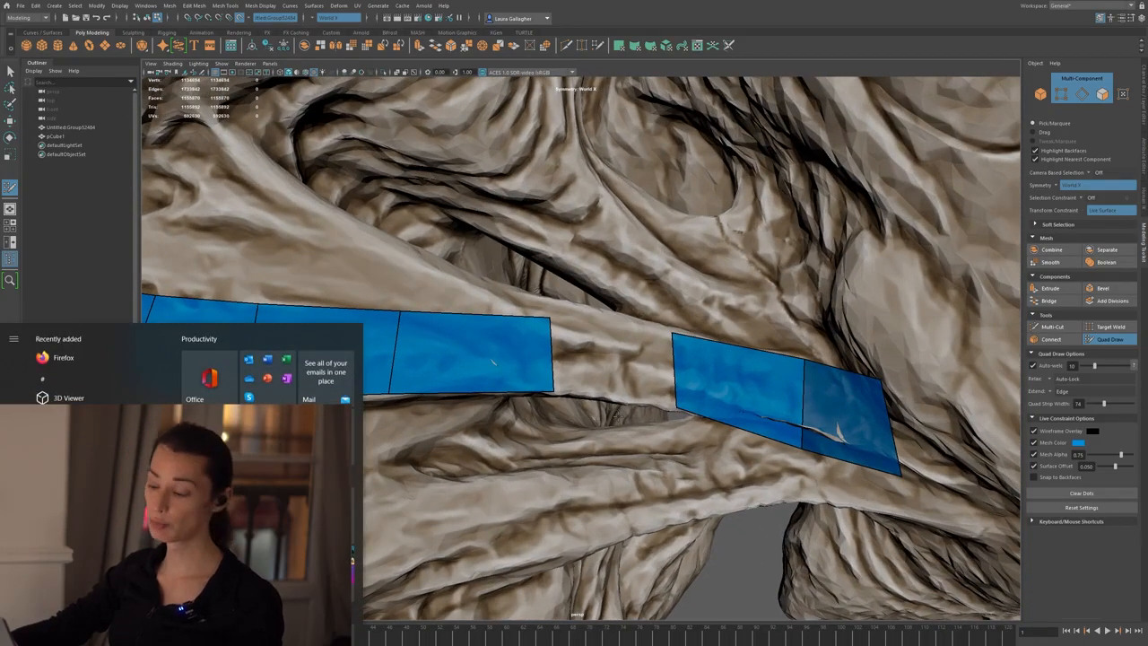
key("super")
key("super")
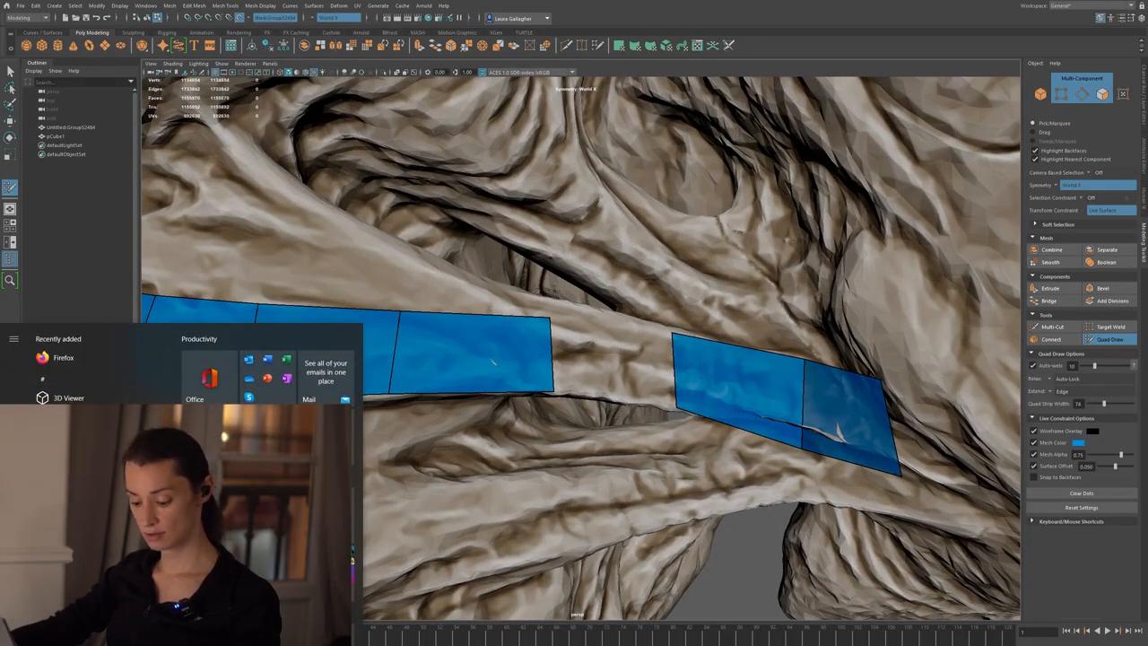
key("super")
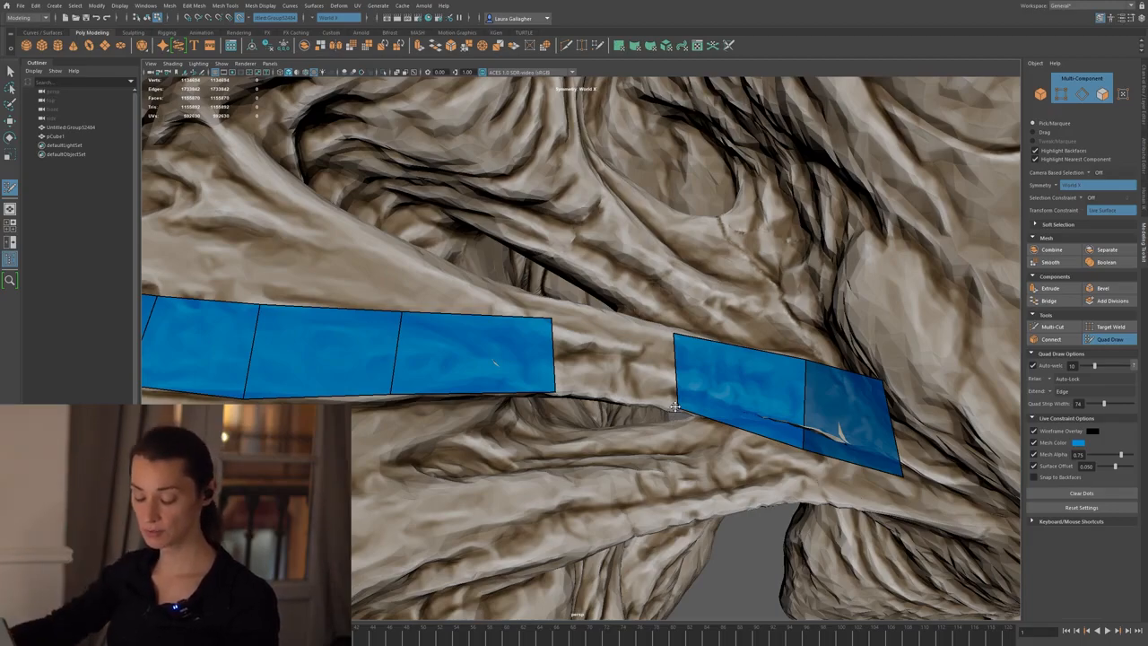
left_click(584, 353, "shift")
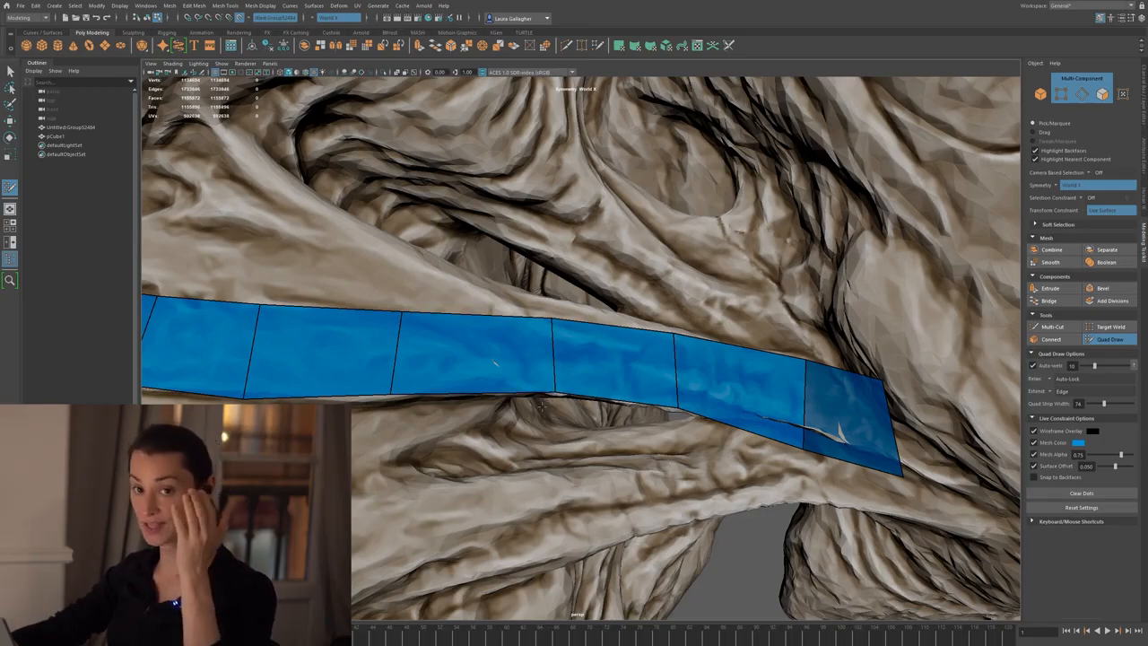
- Draw a short, narrow horizontal quad strip across the pectoral below the existing chest strip
mouse_move(501, 328)
left_mouse_down("alt")
mouse_move(392, 218)
mouse_move(435, 245)
left_mouse_up("alt")
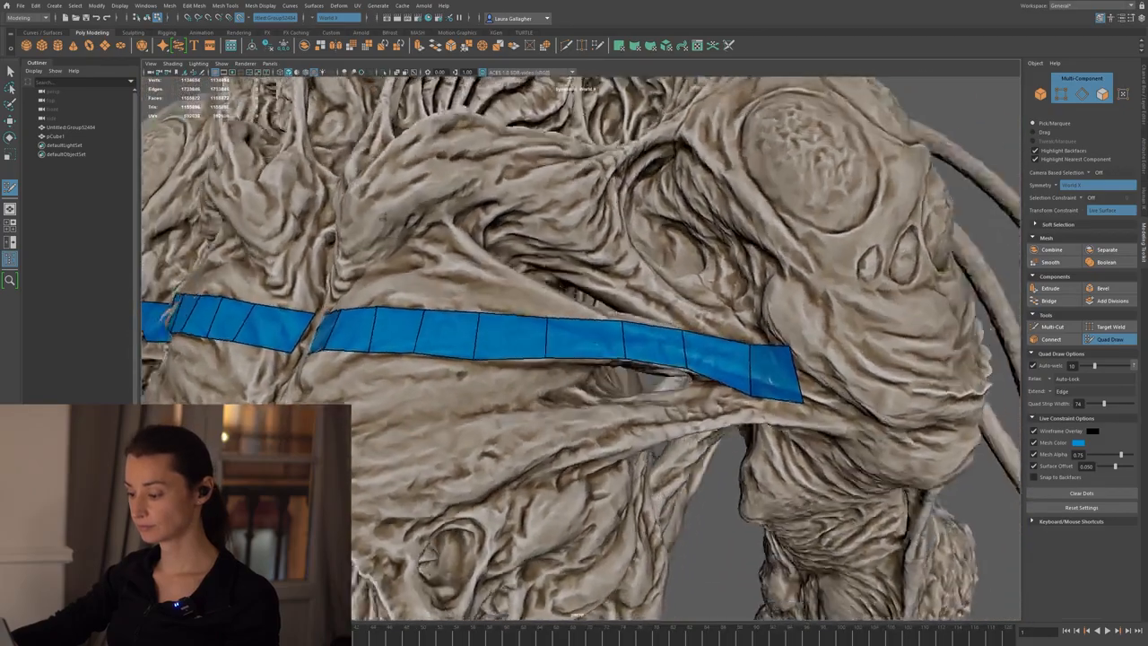
middle_click_drag(435, 245, 477, 271, "alt")
right_click_drag(477, 271, 519, 296, "alt")
mouse_move(520, 296)
left_mouse_down("alt")
mouse_move(562, 322)
mouse_move(595, 308)
mouse_move(589, 300)
mouse_move(595, 311)
mouse_move(569, 317)
left_mouse_up("alt")
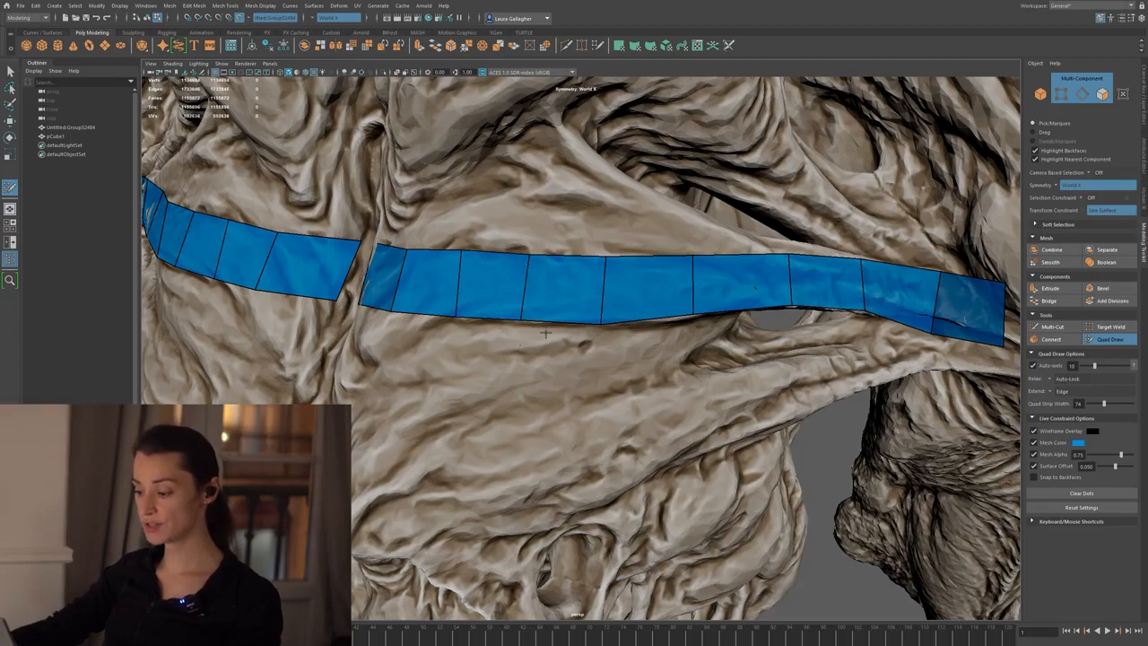
right_click_drag(535, 315, 583, 387, "alt")
right_click_drag(523, 336, 612, 509, "alt")
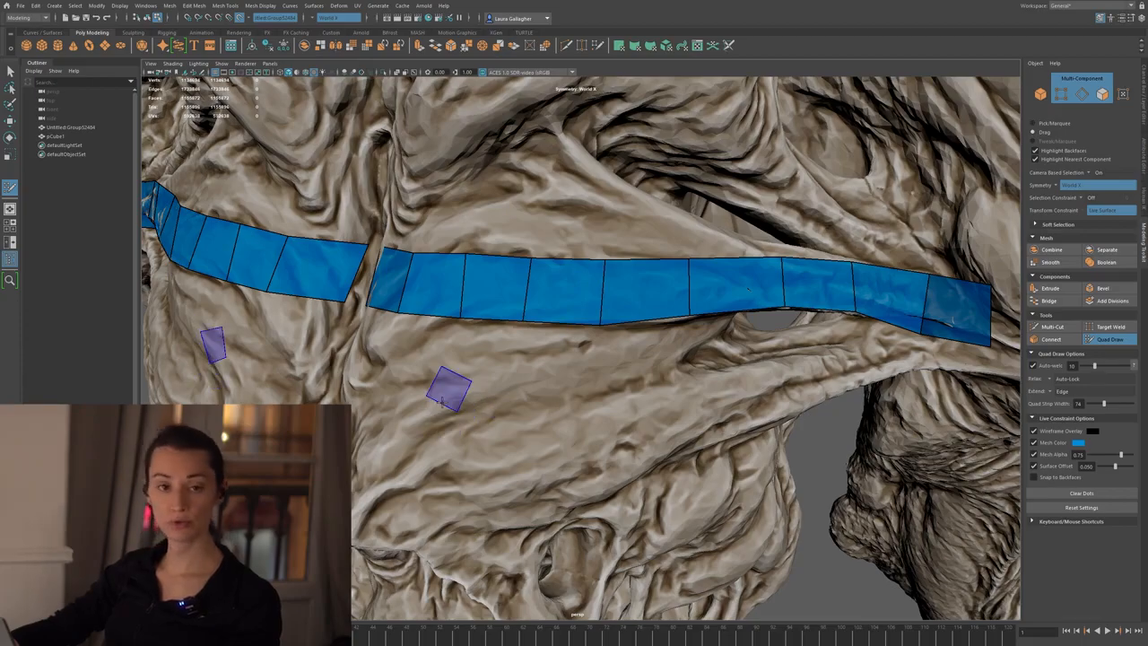
left_click_drag(431, 425, 691, 418)
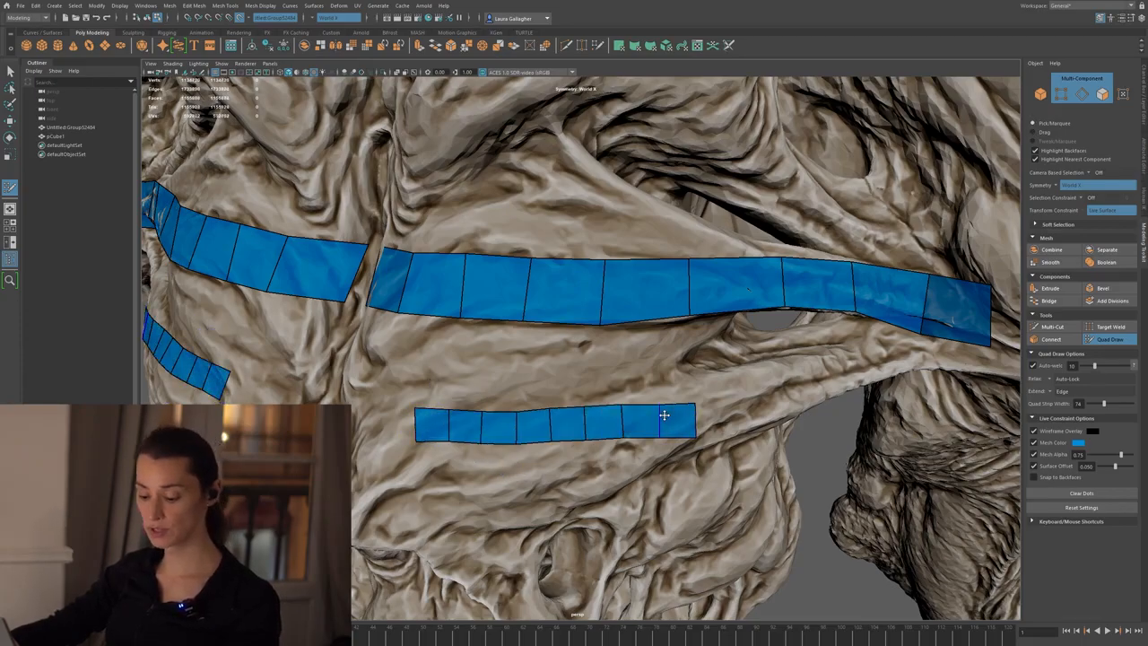
- Undo the narrow quad strip below the chest strip completely
key("ctrl+z")
key("ctrl+z")
key("ctrl+z")
key("ctrl+z")
key("ctrl+z")
key("ctrl+z")
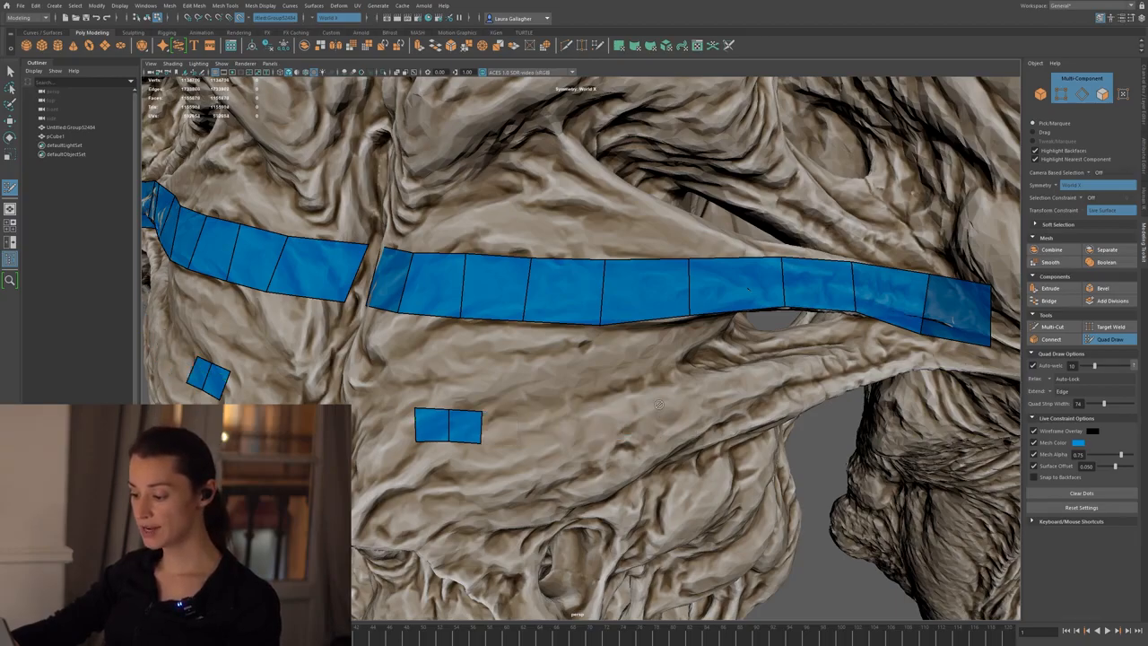
key("ctrl+z")
key("ctrl+z")
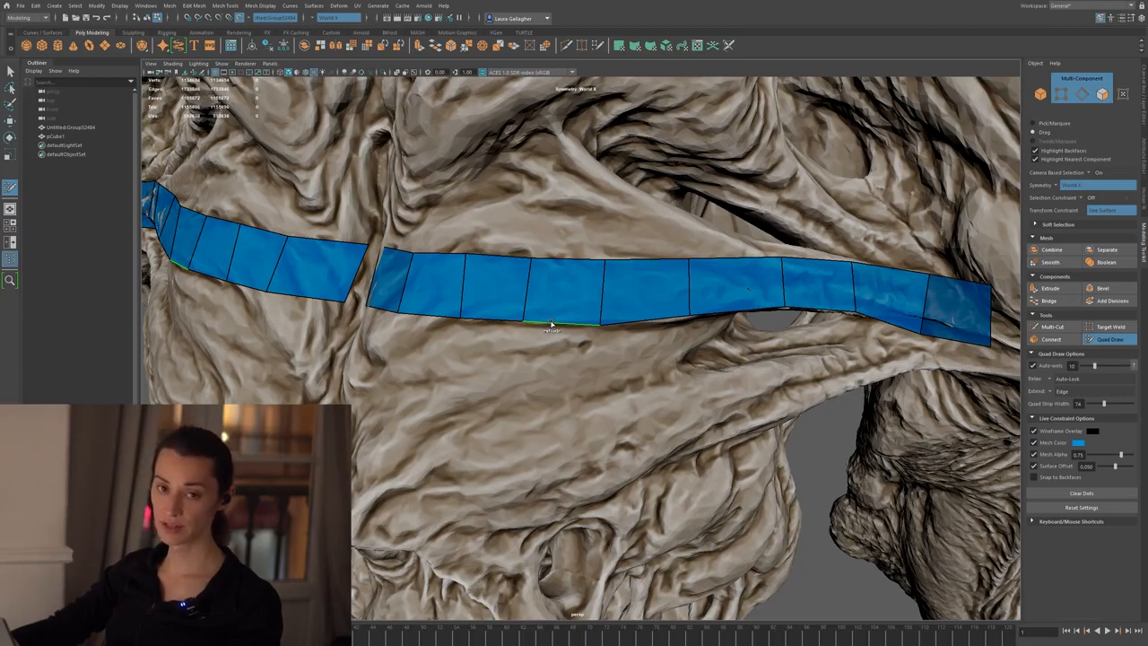
- Extend the lower edge of the fourth quad from the sternum downward by two quads over the pectoral
left_click_drag(563, 328, 551, 471)
middle_click_drag(547, 408, 584, 384, "alt")
right_click_drag(584, 384, 616, 428, "alt")
left_click_drag(616, 428, 628, 416, "alt")
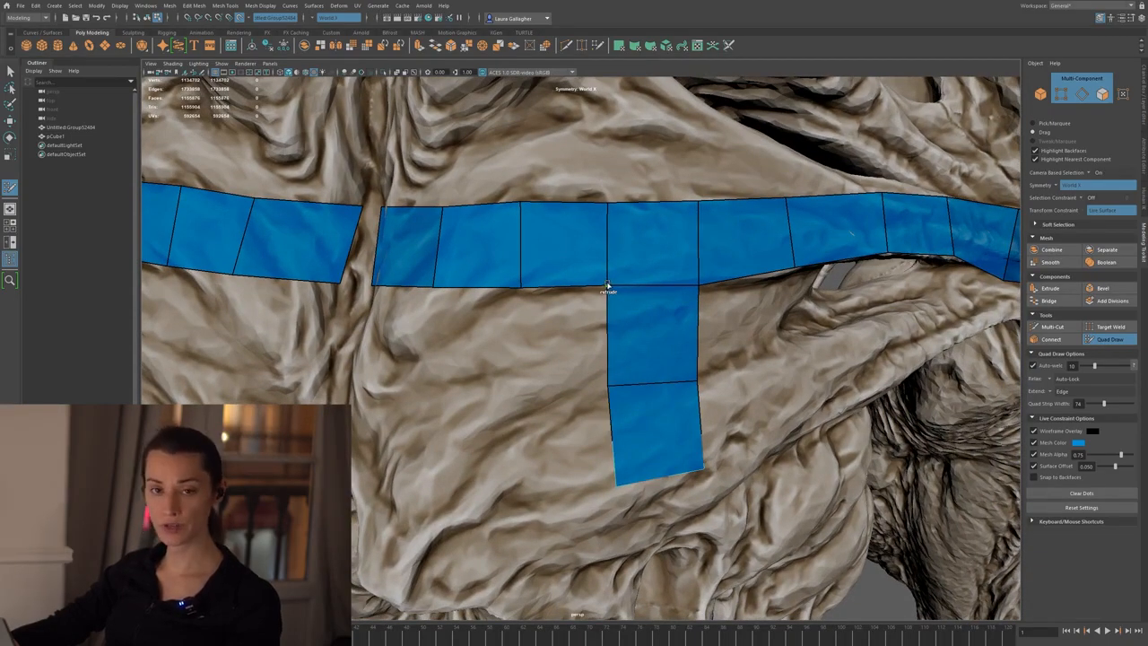
- Extend quads from the column's edges toward the sternum to complete two rows of four quads beneath the chest strip
left_click_drag(608, 287, 519, 392)
left_click_drag(524, 292, 423, 392)
left_click_drag(606, 420, 422, 507)
left_click_drag(439, 405, 610, 395, "alt")
left_click_drag(606, 305, 526, 352)
left_click_drag(600, 393, 558, 471)
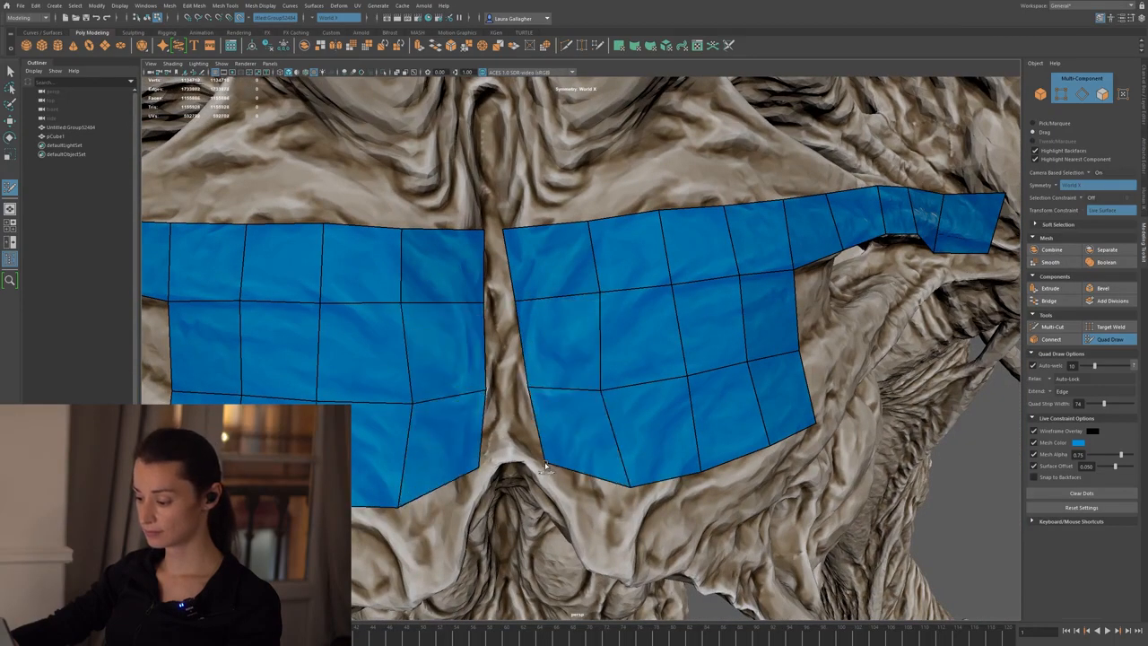
- Extend one quad outward from the pectoral patch, directly beneath the chest strip's fifth quad
right_click_drag(645, 471, 595, 397, "alt")
mouse_move(595, 398)
left_mouse_down("alt")
mouse_move(494, 374)
mouse_move(505, 415)
mouse_move(522, 414)
left_mouse_up("alt")
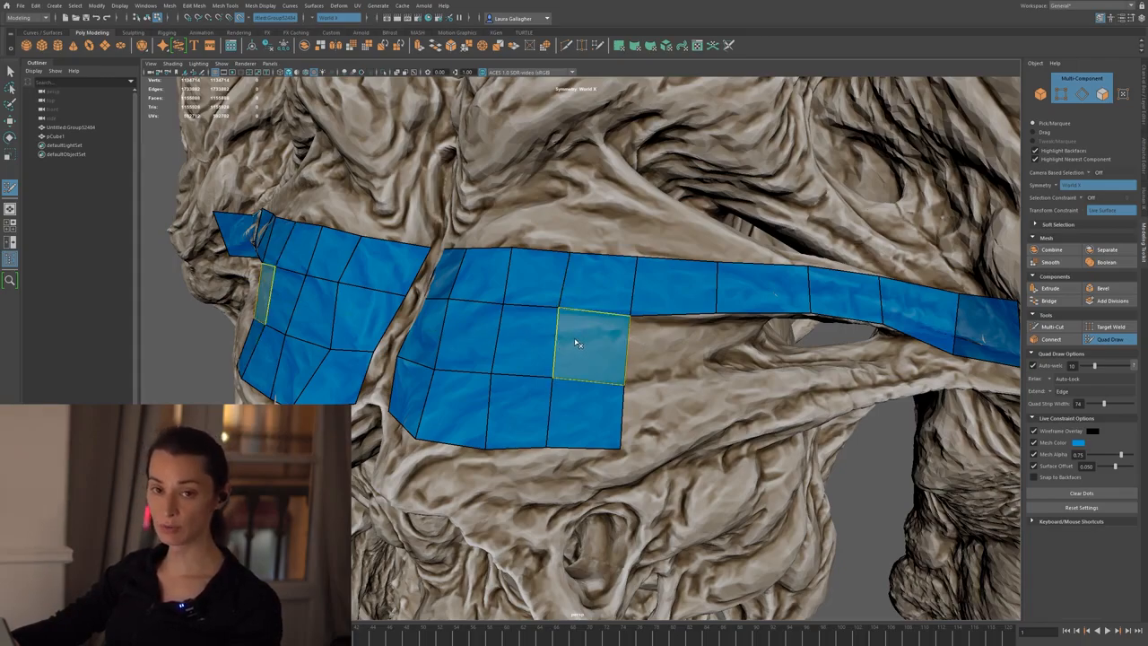
key("Tab")
left_click_drag(632, 316, 711, 378)
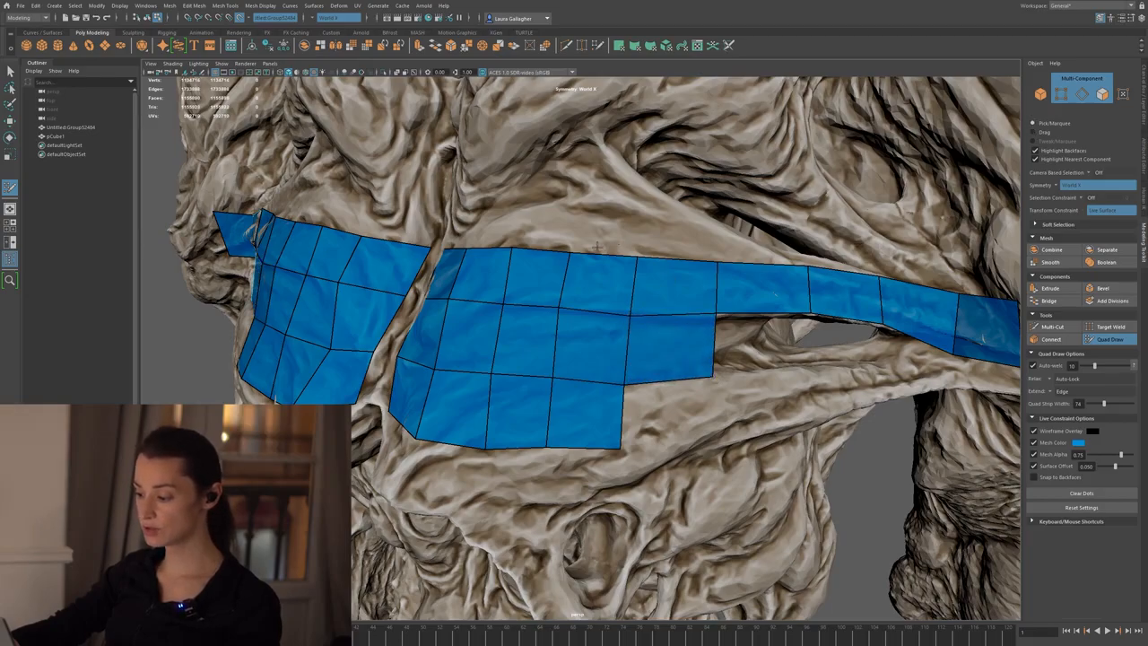
- Undo the outward-extended quad and the stray quad strip above the chest strip
key("ctrl+z")
key("ctrl+z")
key("ctrl+z")
key("ctrl+z")
key("ctrl+z")
key("ctrl+z")
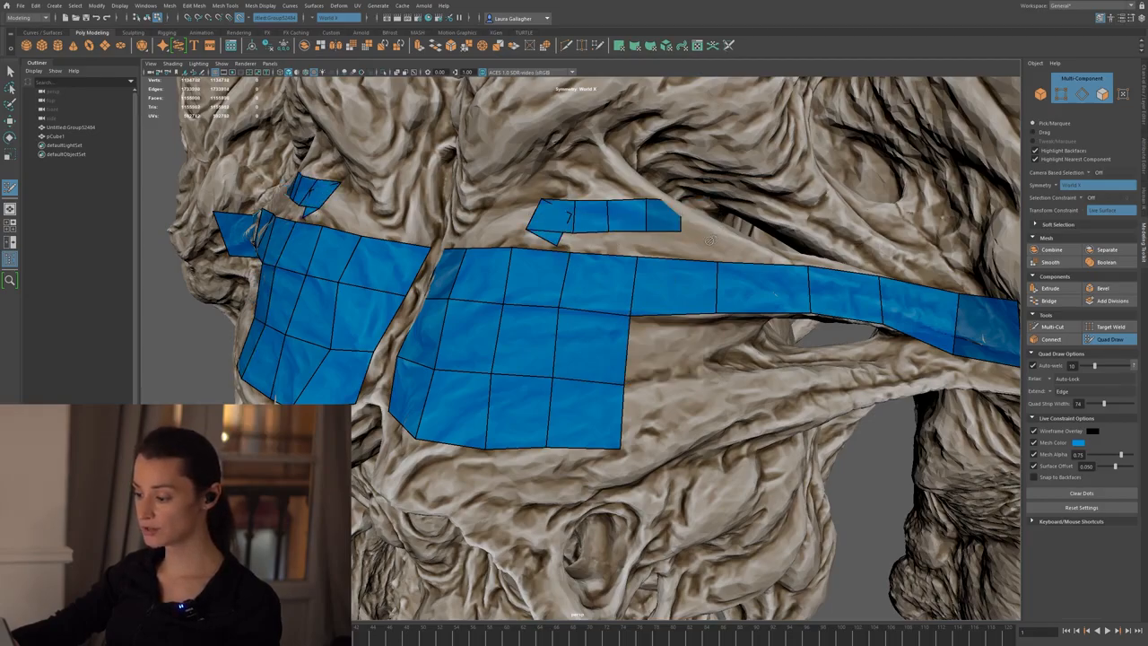
key("ctrl+z")
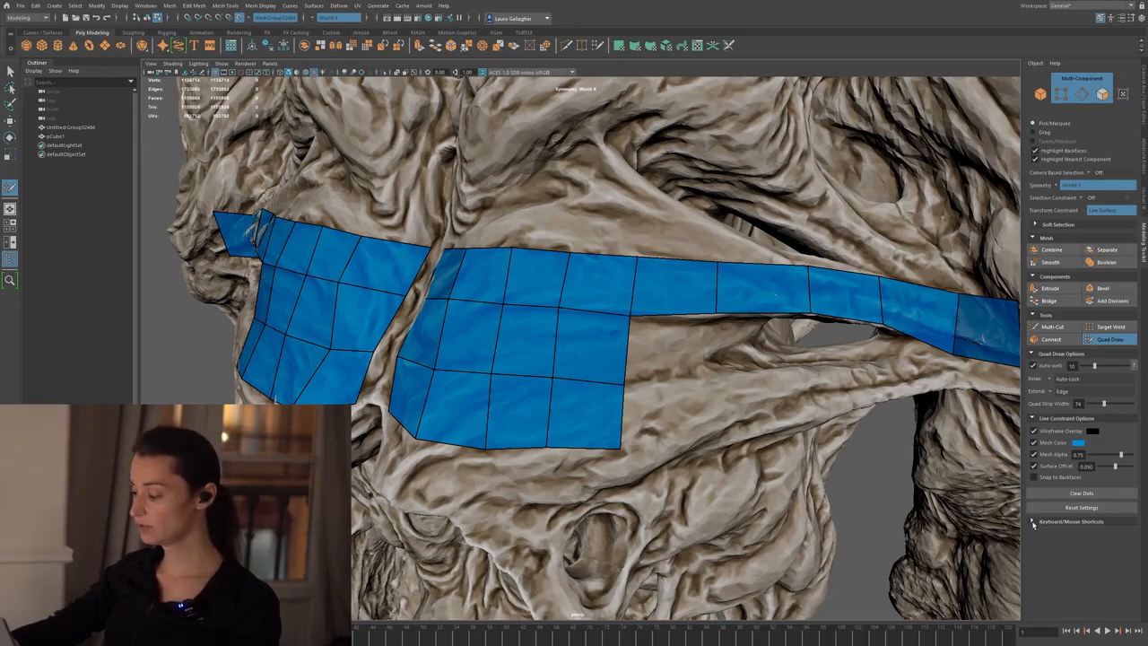
- Expand the Quad Draw keyboard and mouse shortcuts list and review its entries
left_click(1033, 521)
scroll(1033, 525, "down", 5)
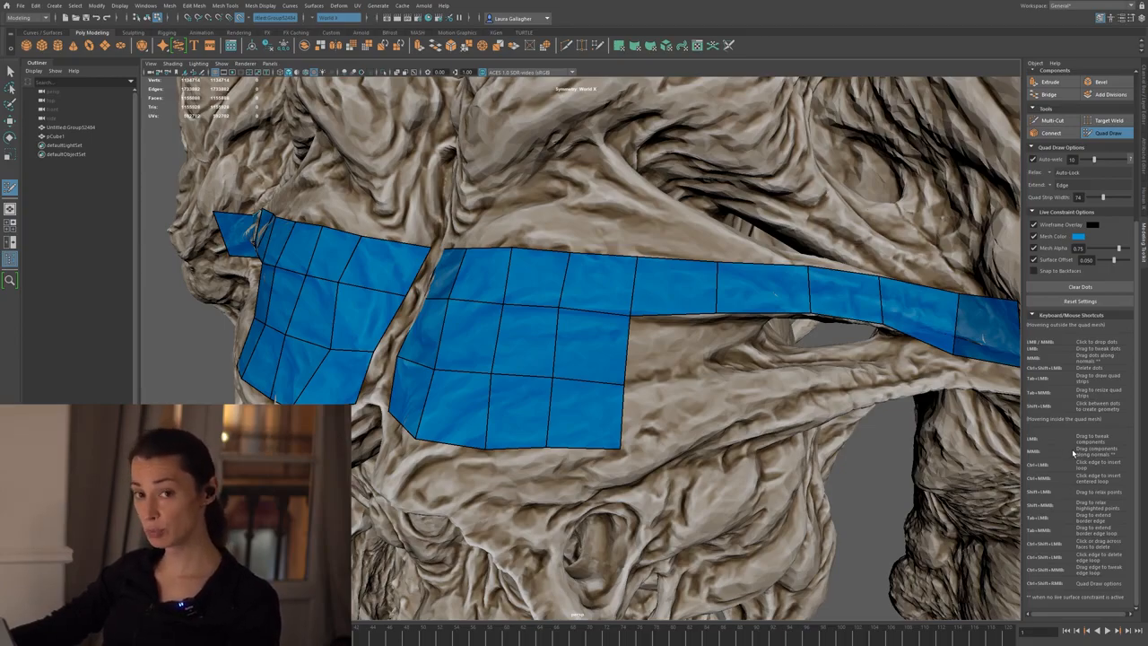
- Examine the creature's teeth, gums and jaw up close
left_click_drag(653, 213, 580, 277, "alt")
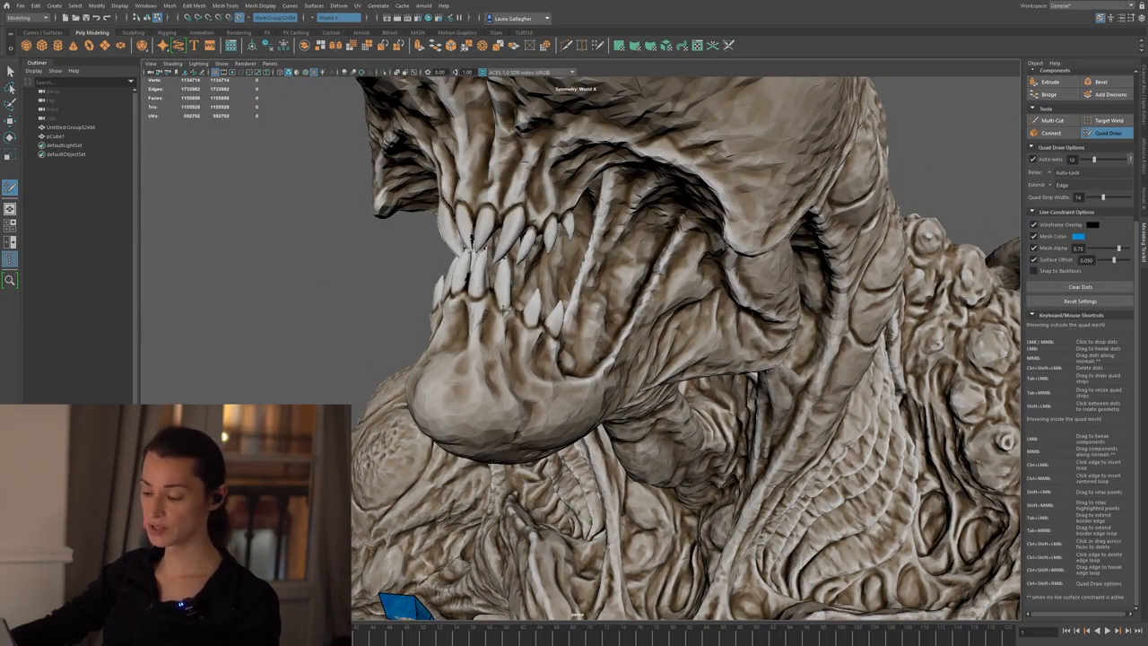
left_click_drag(479, 250, 666, 375, "alt")
mouse_move(574, 327)
right_mouse_down("alt")
mouse_move(674, 382)
mouse_move(581, 333)
right_mouse_up("alt")
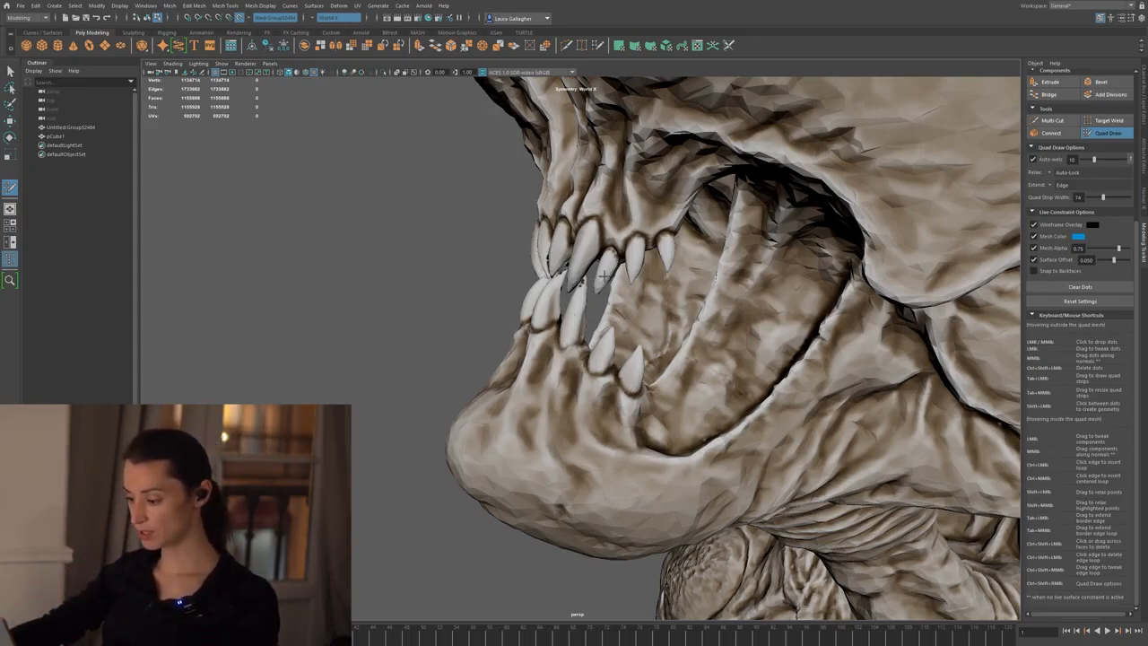
scroll(599, 367, "up", 5)
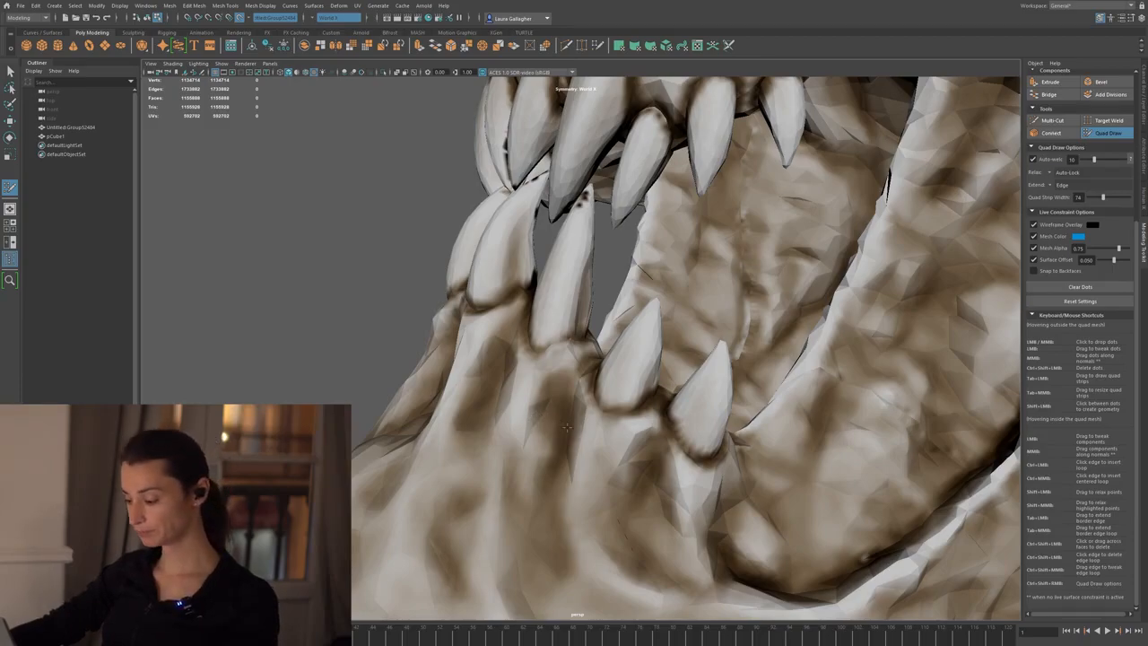
left_click_drag(566, 427, 561, 414, "alt")
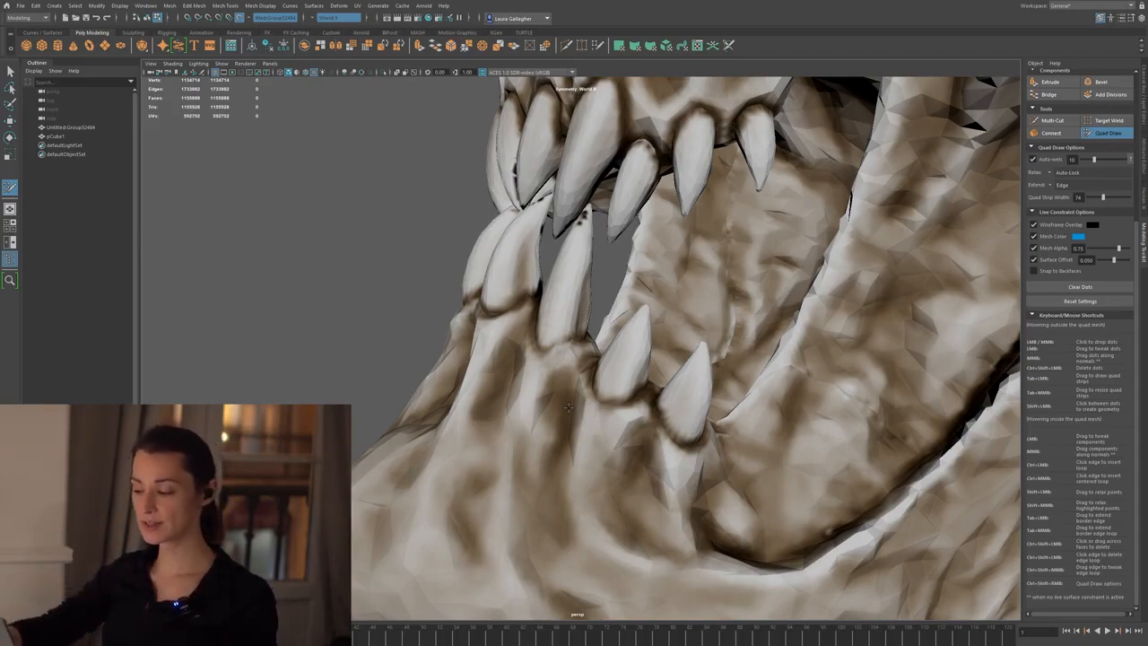
right_click_drag(689, 457, 671, 354, "alt")
middle_click_drag(671, 355, 635, 306, "alt")
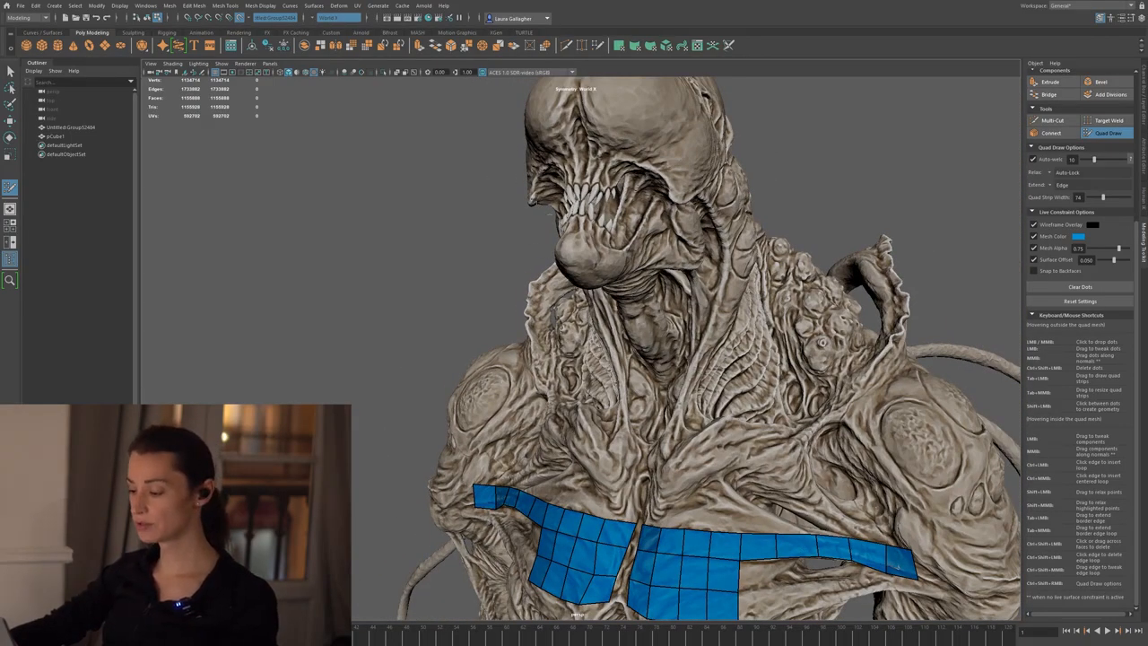
- Review the retopologized chest area toward the armpit and collapse the Quad Draw options
middle_click_drag(586, 314, 485, 211, "alt")
middle_click_drag(615, 333, 623, 305, "alt")
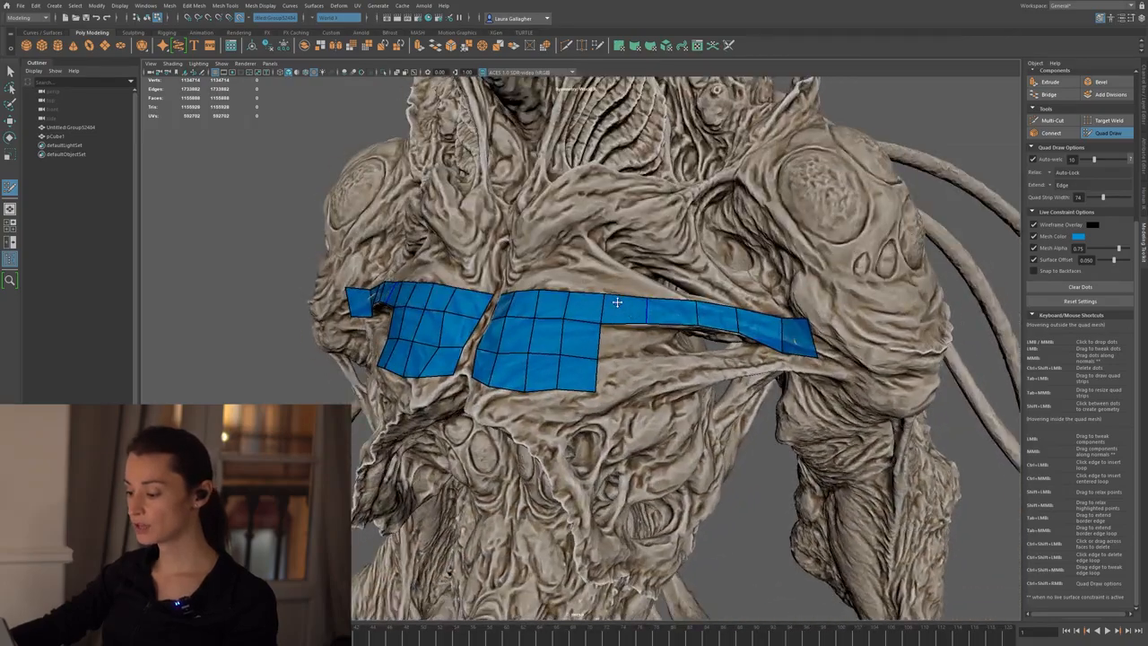
right_click_drag(622, 305, 619, 333, "alt")
left_click_drag(617, 331, 600, 317, "alt")
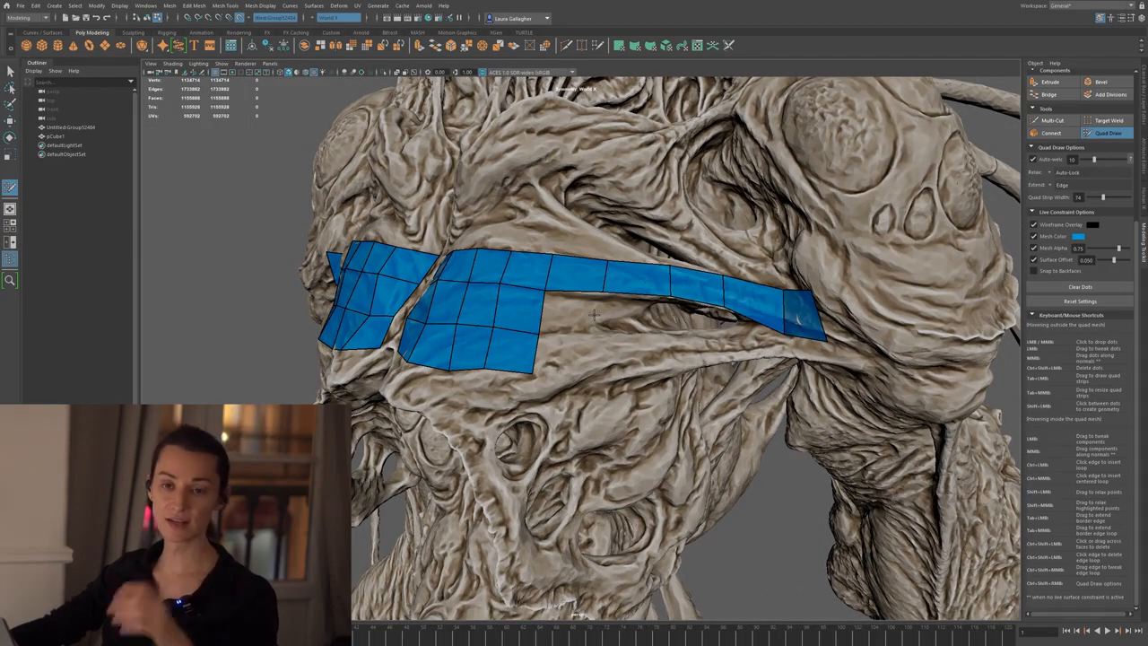
left_click_drag(528, 312, 523, 303, "alt")
right_click_drag(523, 302, 682, 302, "alt")
scroll(1049, 268, "up", 2)
scroll(1032, 260, "up", 2)
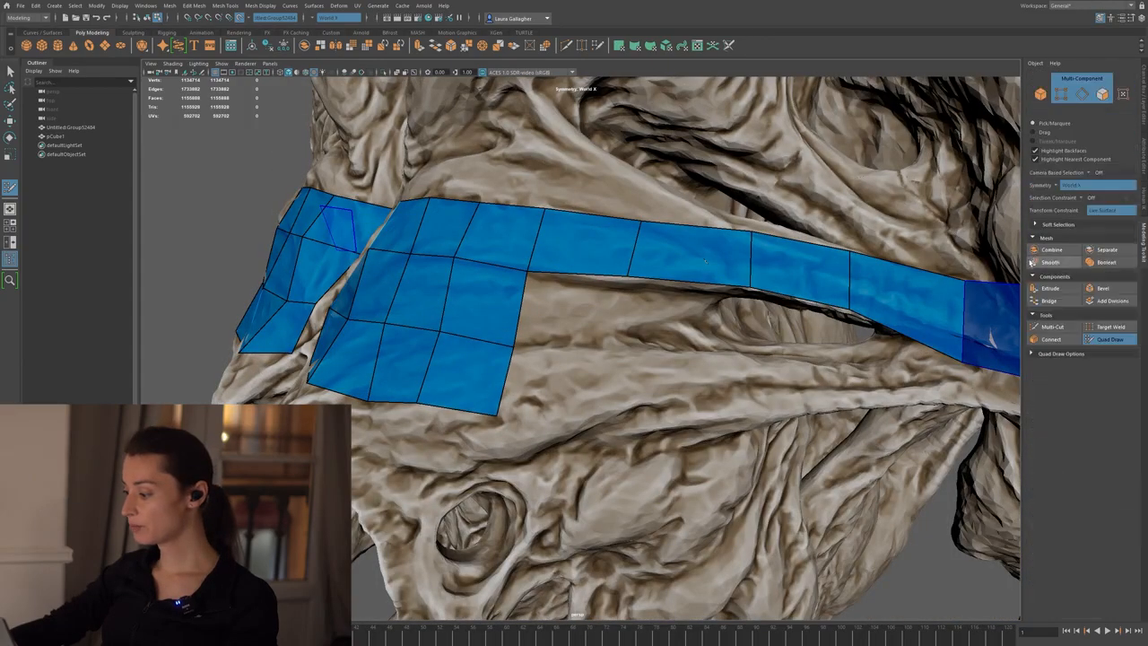
left_click(1032, 354)
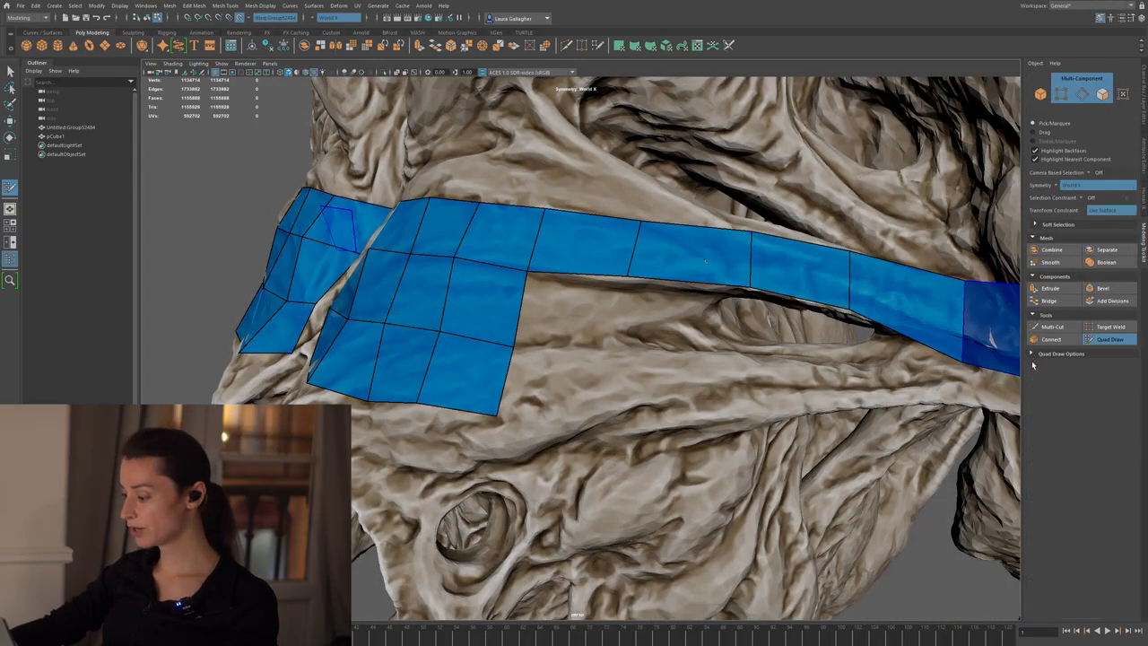
- Expand the Quad Draw options and collapse their keyboard/mouse shortcuts and live constraint sections
left_click(1033, 354)
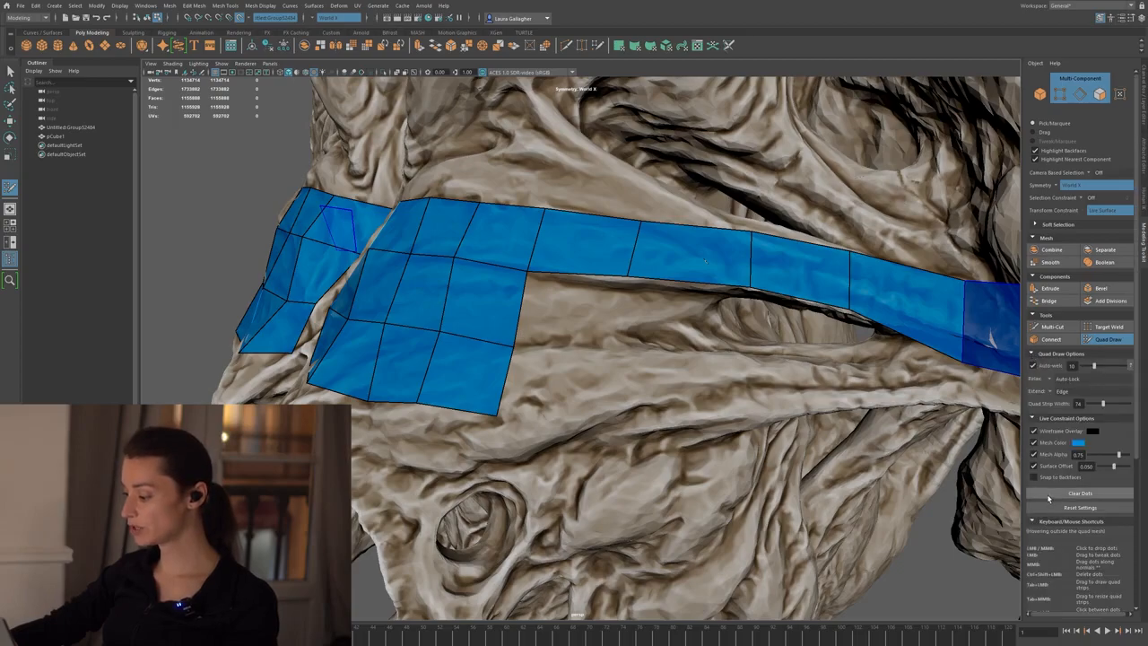
scroll(1049, 498, "down", 2)
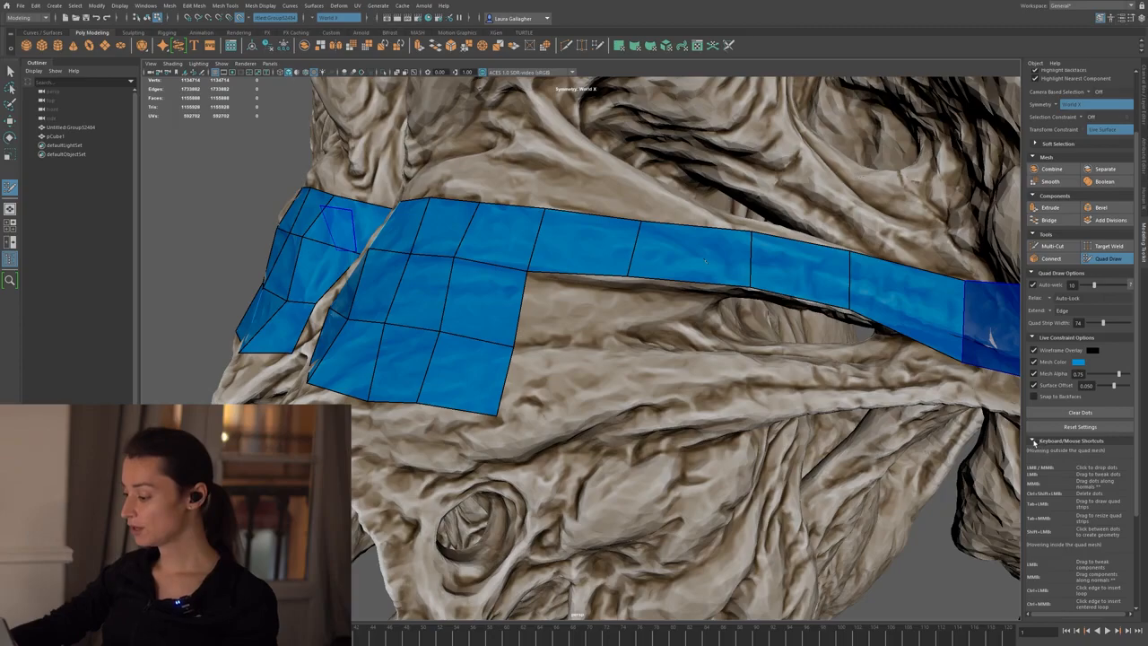
left_click(1033, 442)
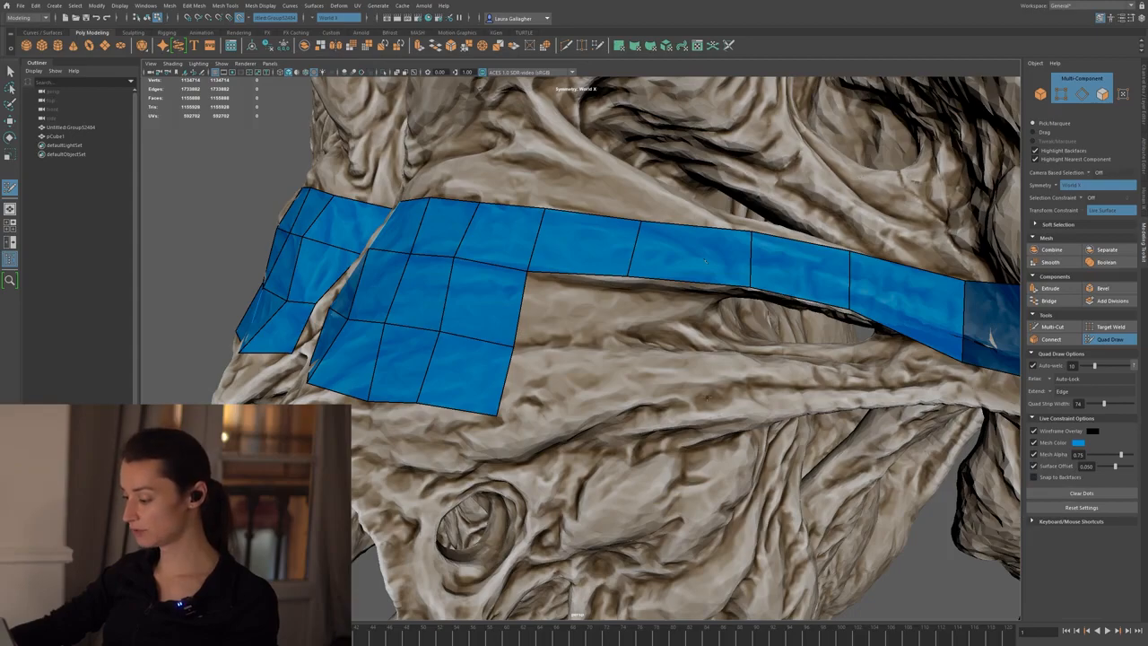
middle_click_drag(634, 387, 657, 377, "alt")
right_click_drag(656, 377, 753, 377, "alt")
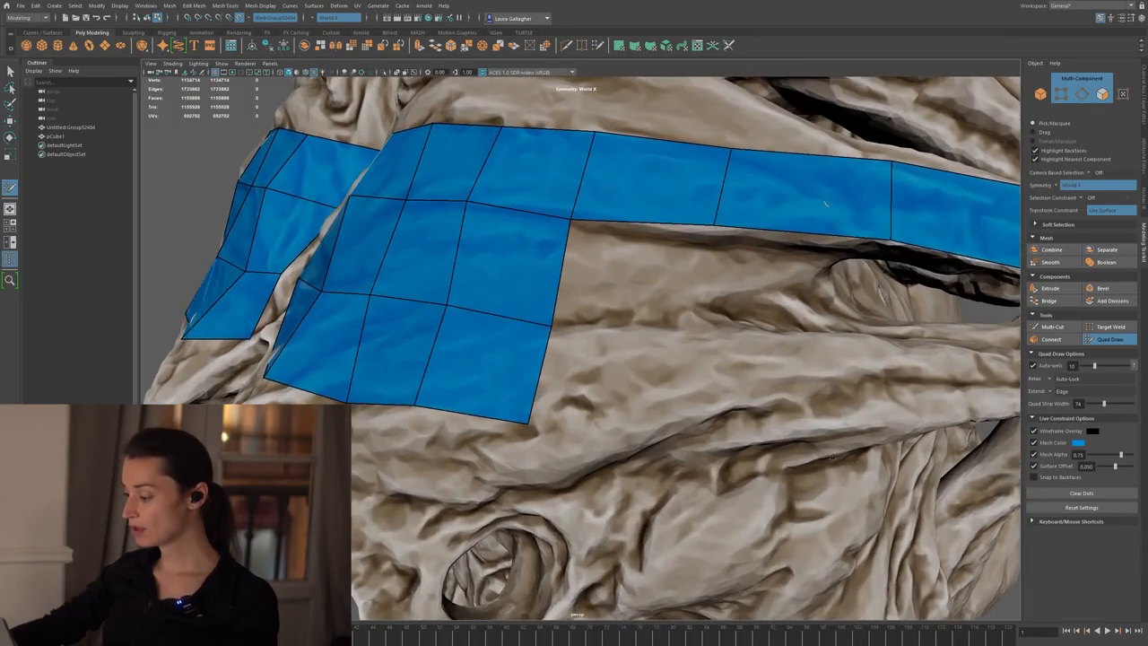
left_click(1035, 418)
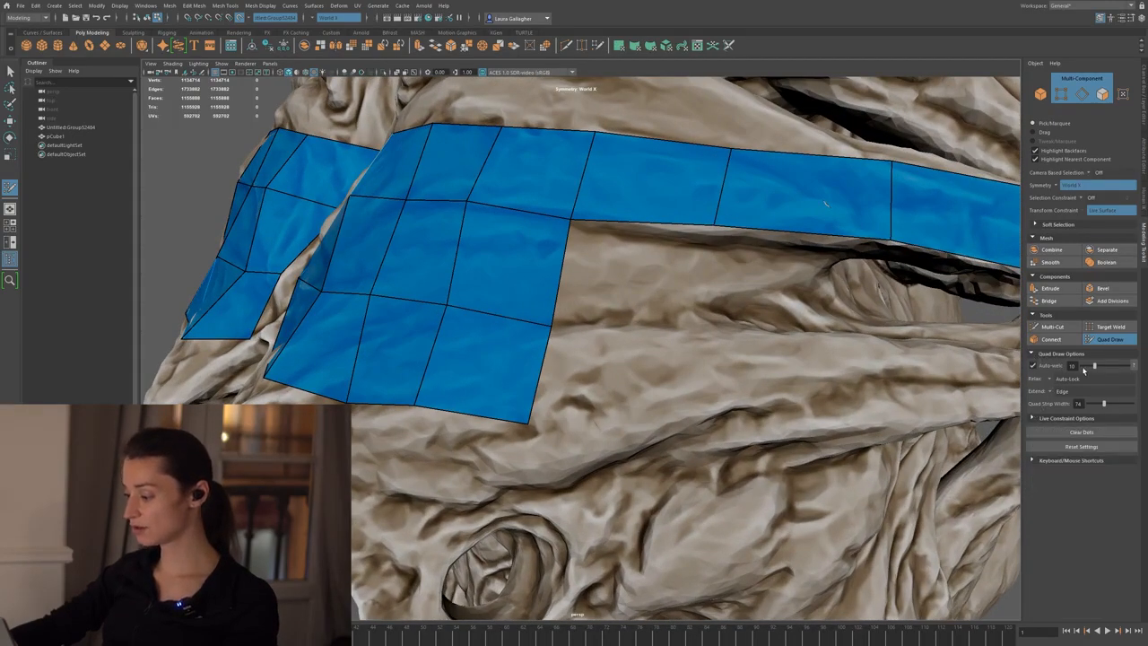
- Extend a new quad upward from the chest patch's innermost top edge beside the centreline
middle_click_drag(709, 336, 799, 395, "alt")
right_click_drag(799, 394, 782, 347, "alt")
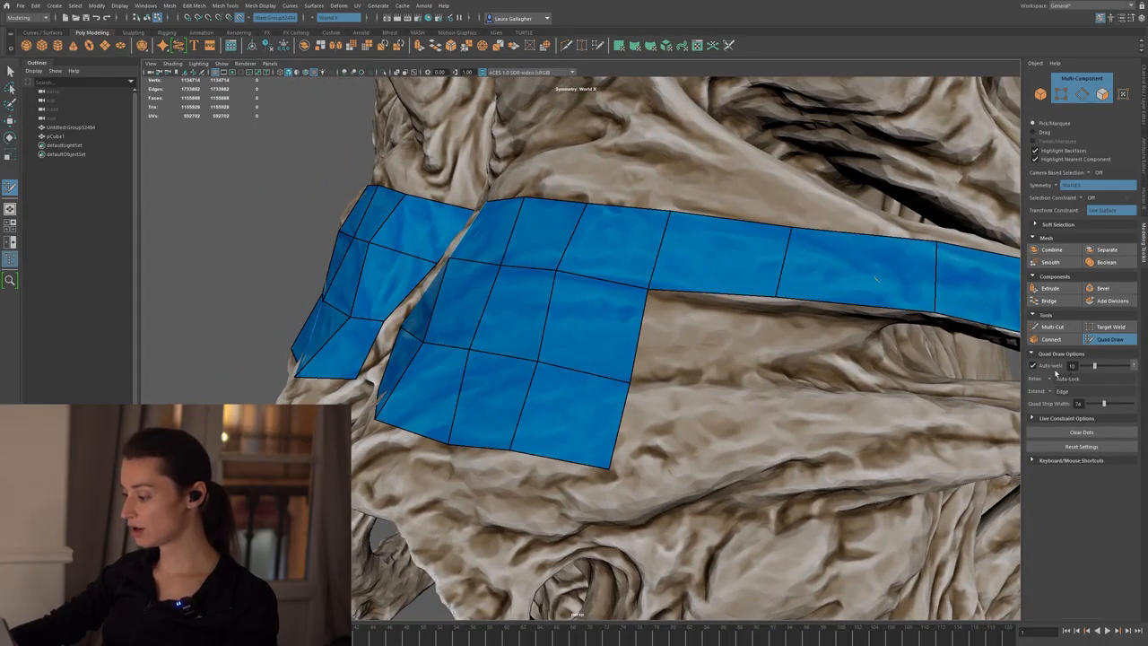
middle_click_drag(676, 291, 691, 307, "alt")
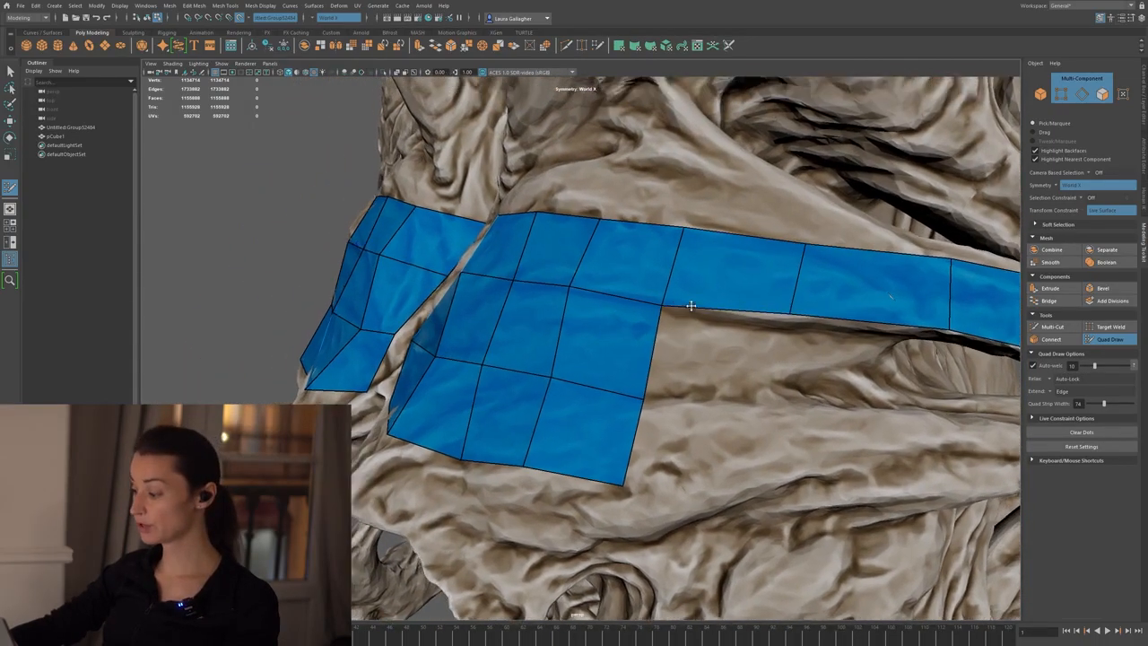
left_click_drag(691, 307, 738, 280, "alt")
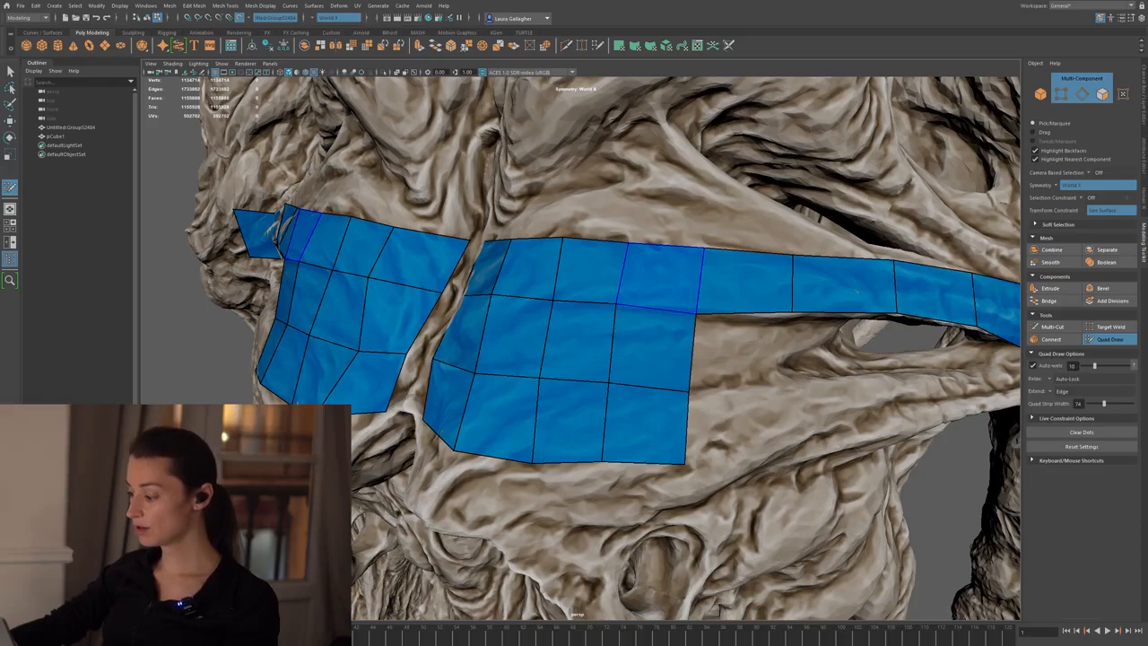
mouse_move(584, 257)
left_mouse_down("alt")
mouse_move(854, 389)
mouse_move(699, 326)
left_mouse_up("alt")
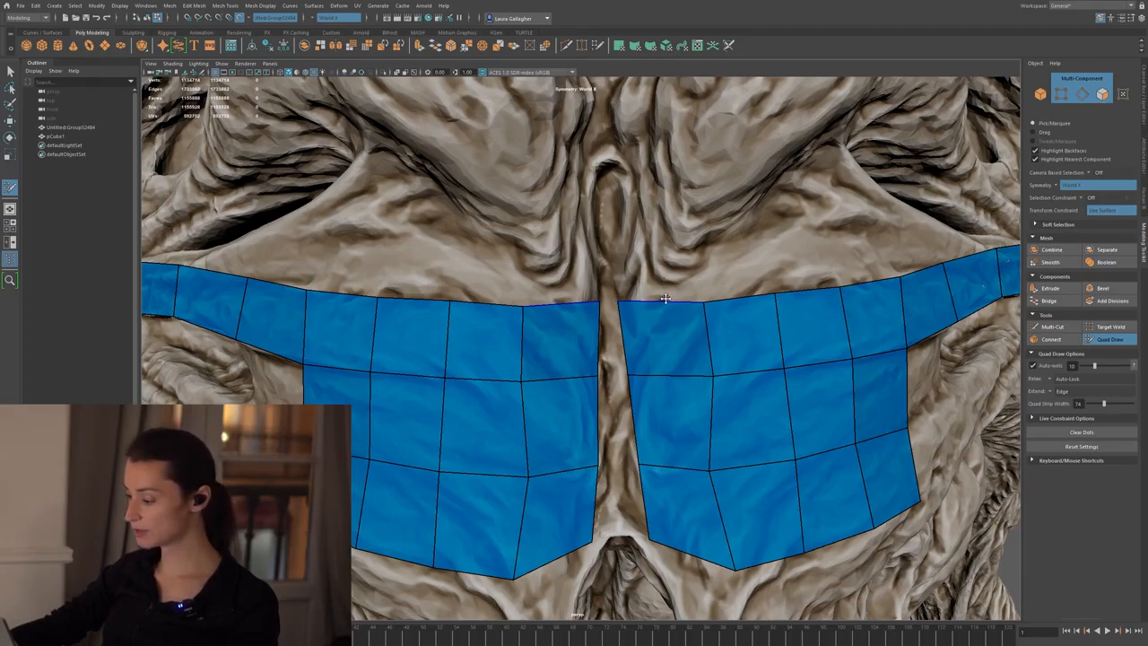
mouse_move(667, 303)
left_mouse_down("shift")
mouse_move(667, 247)
mouse_move(649, 253)
left_mouse_up("shift")
scroll(625, 256, "up", 5)
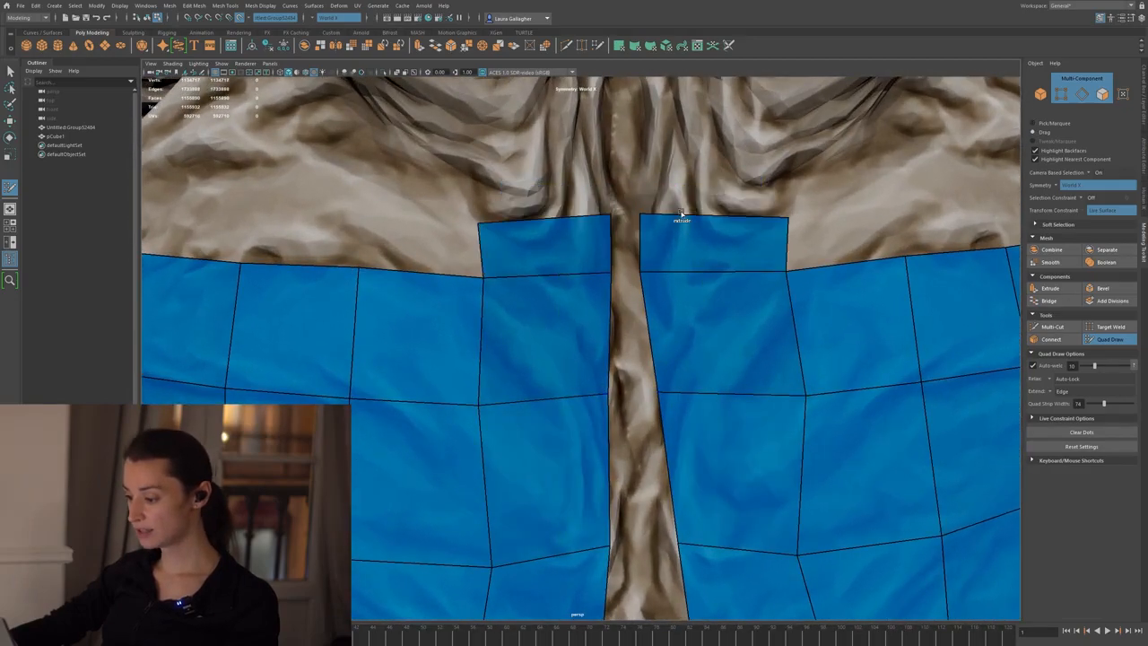
- Move the new quad's top edge slightly toward the centreline
left_click_drag(671, 211, 682, 219)
key("Tab")
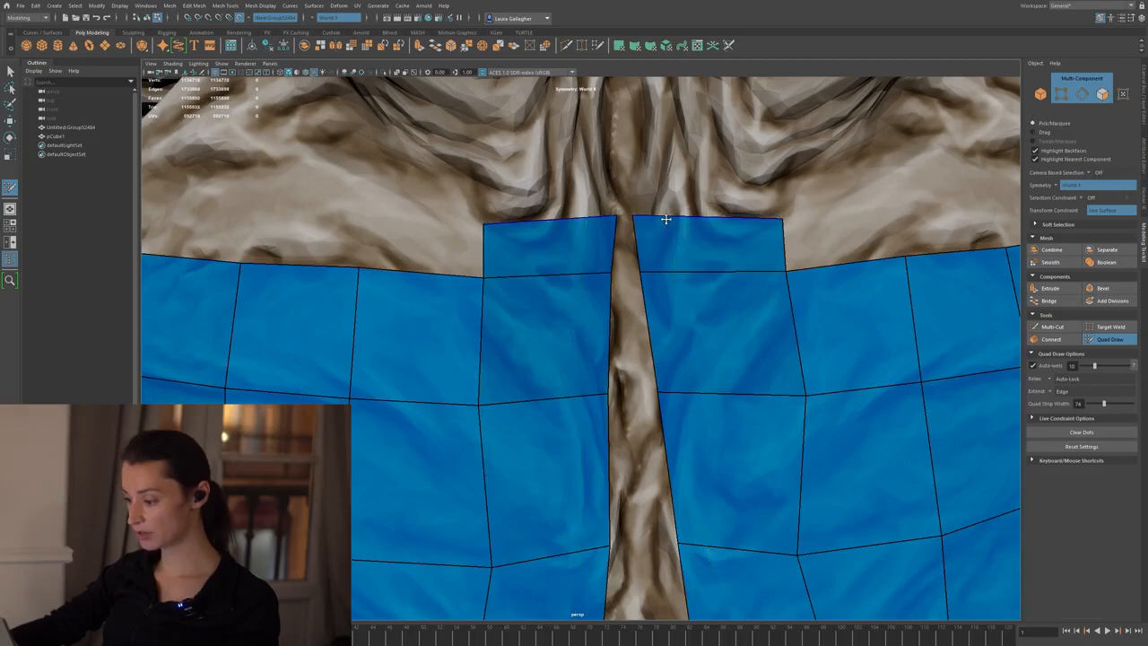
mouse_move(682, 215)
left_mouse_down()
mouse_move(668, 216)
mouse_move(681, 216)
left_mouse_up()
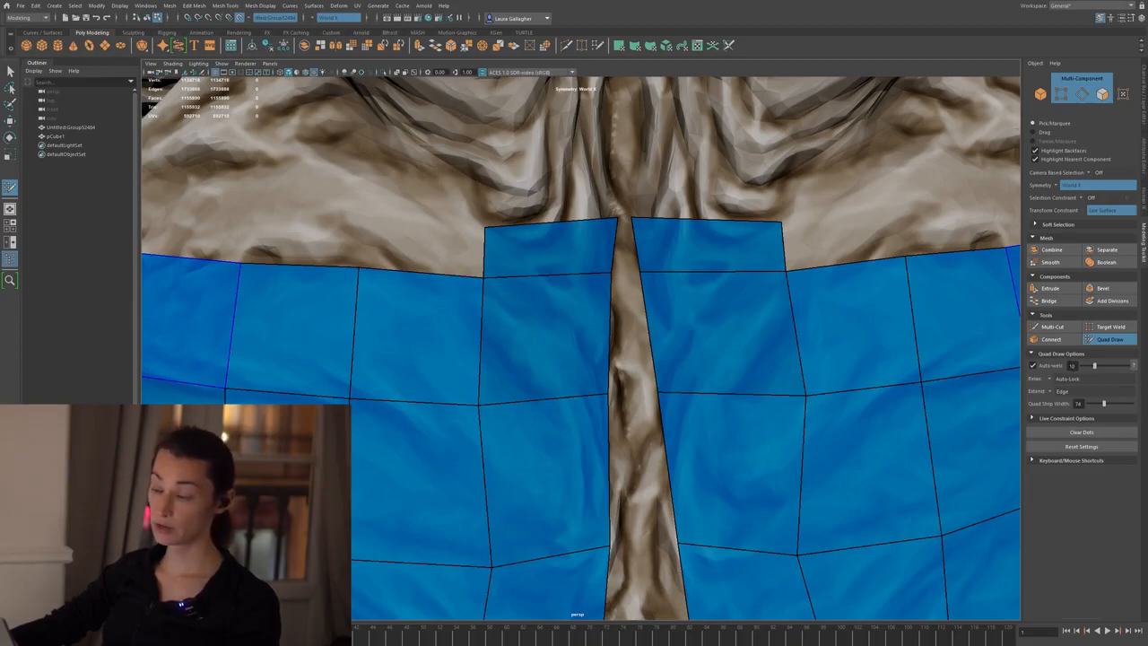
- Raise the auto-weld threshold to 37 and move the new quad's top edge inward to weld its inner corner to the mirrored one
left_click_drag(1096, 367, 1130, 368)
left_click_drag(669, 218, 655, 218)
left_click_drag(680, 215, 666, 213)
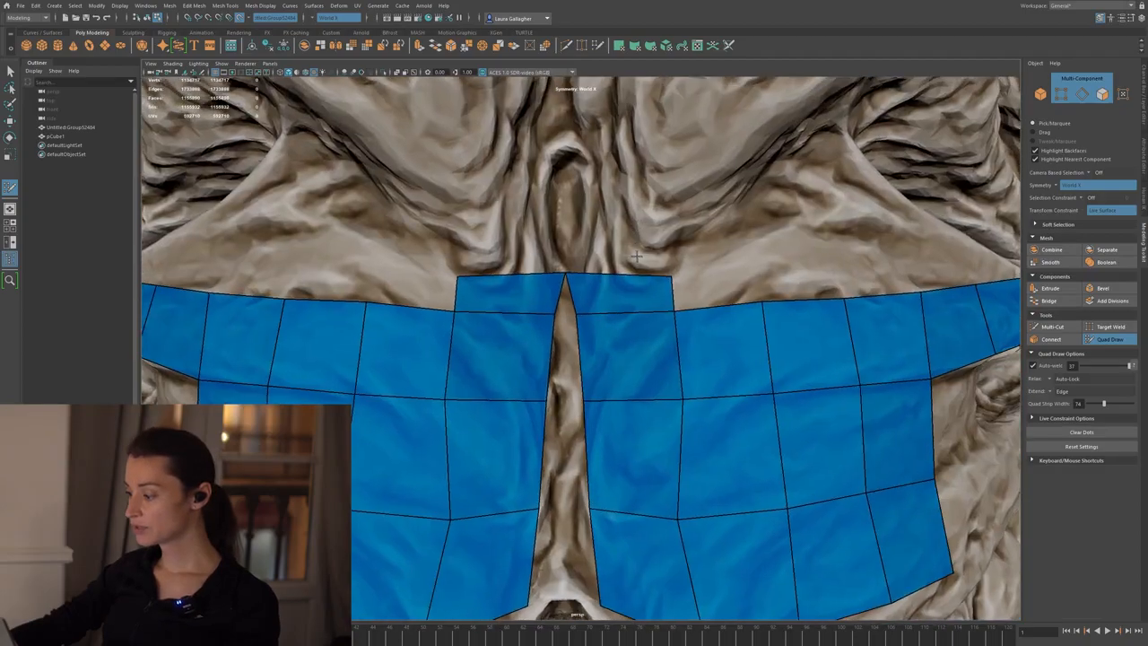
left_click_drag(636, 256, 655, 258, "alt")
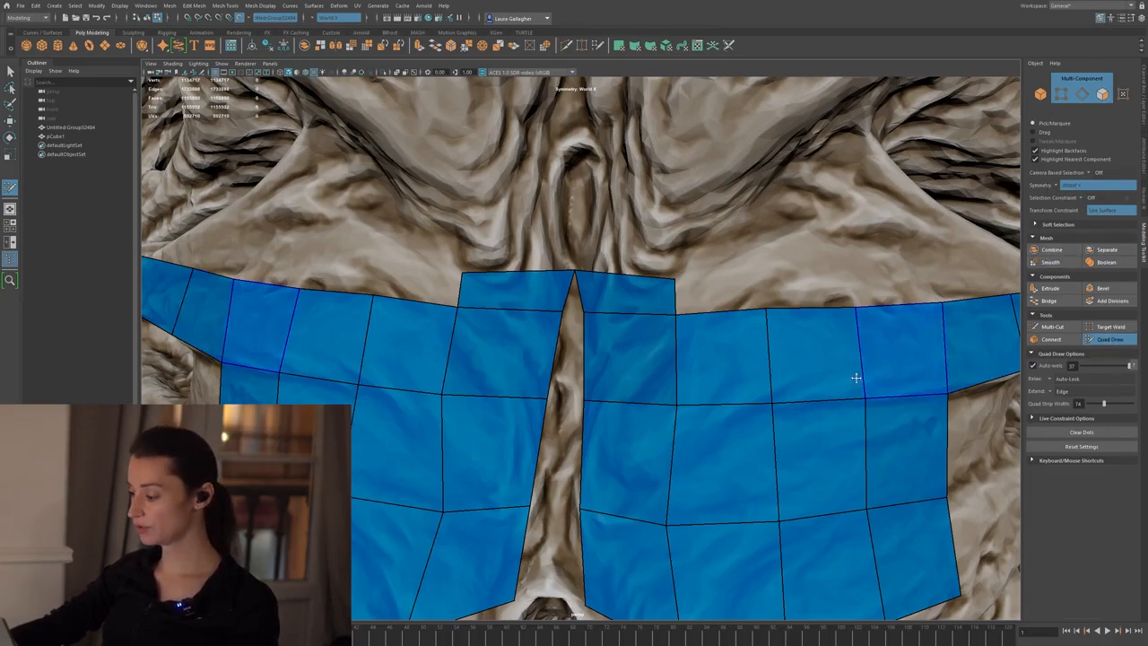
- Switch to face selection and select a mirrored pair of faces in the chest patch's upper row
right_click_drag(811, 350, 827, 379)
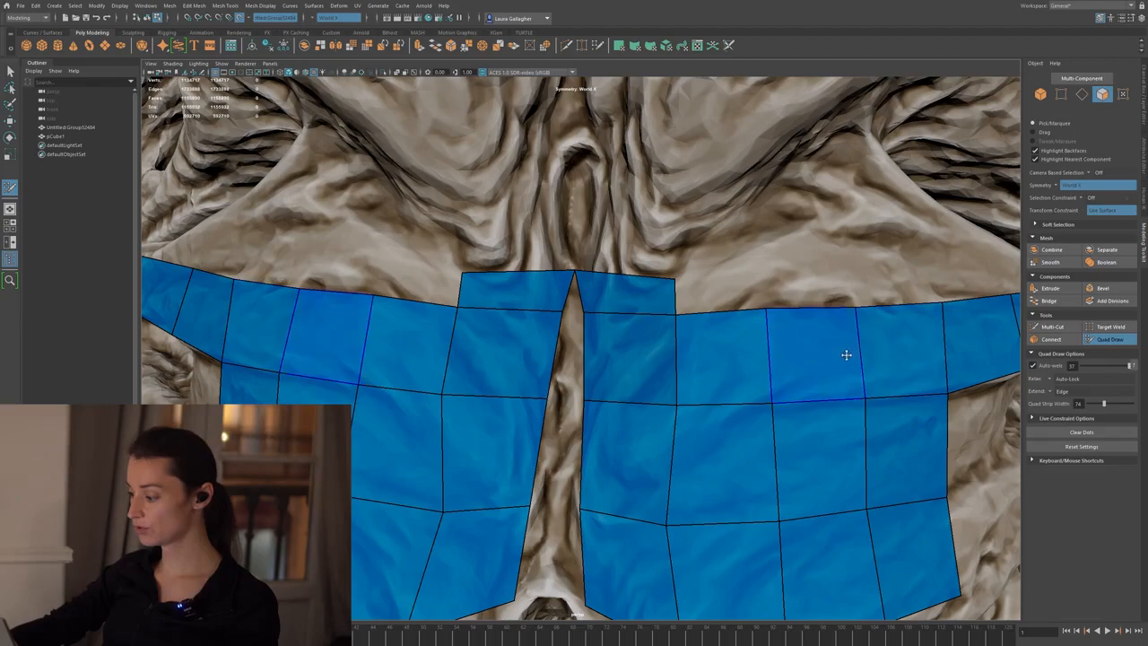
left_click(753, 373)
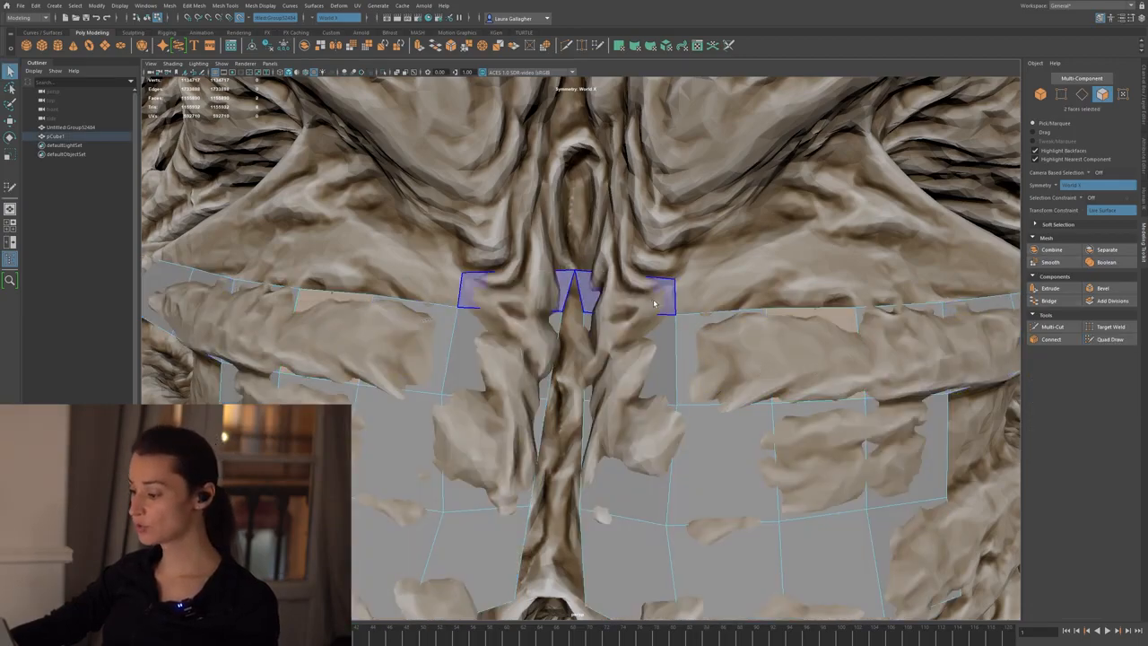
left_click(696, 357)
left_click(629, 295)
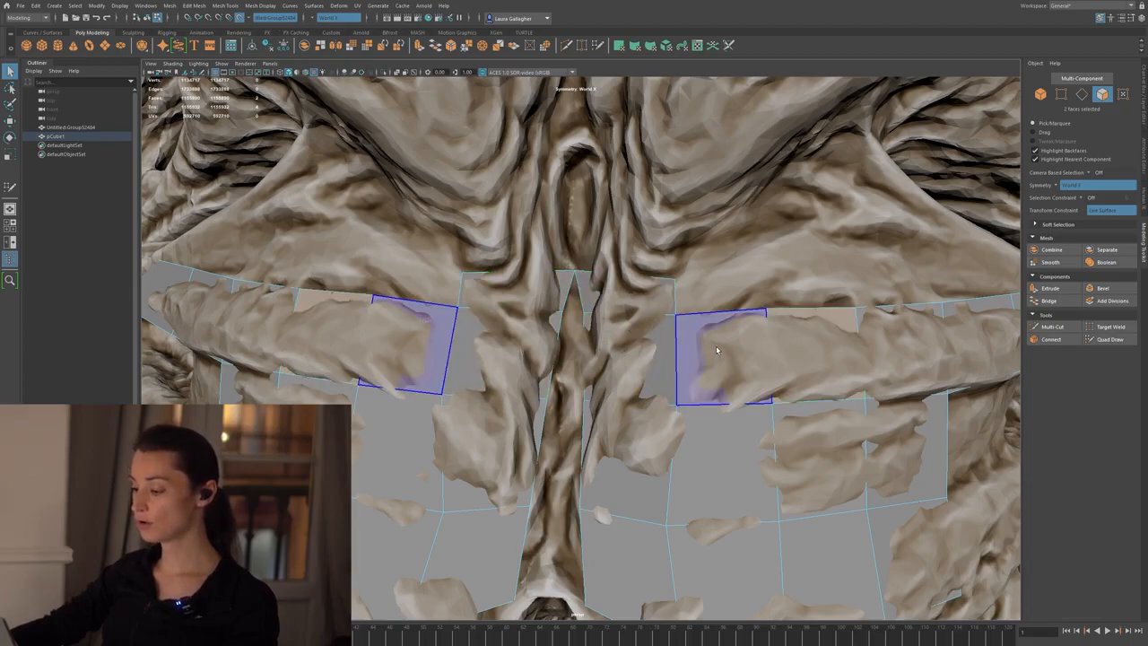
left_click(643, 320)
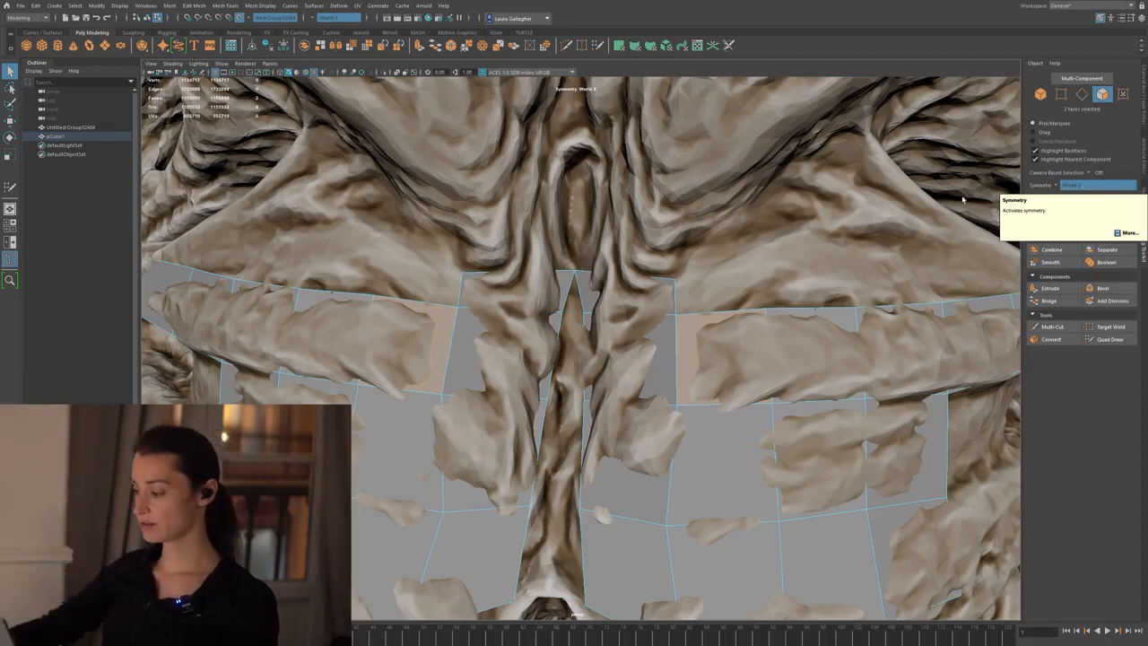
- Turn symmetry off and set it back to World X
right_click_drag(594, 356, 1080, 192, "alt")
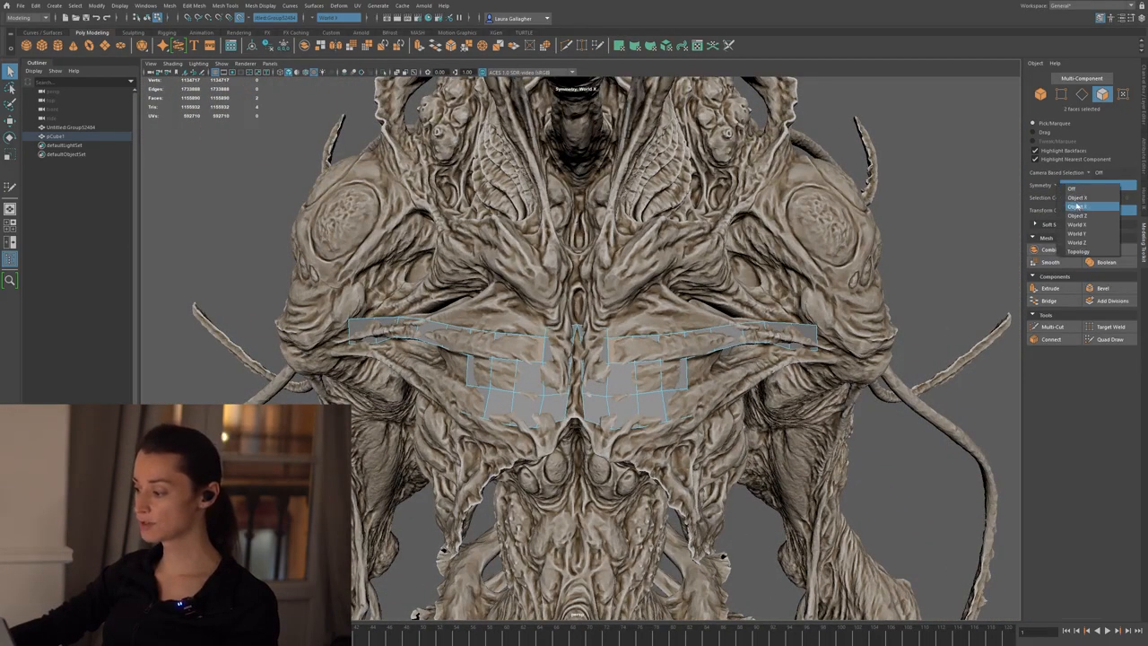
left_click(1066, 191)
left_click(1061, 186)
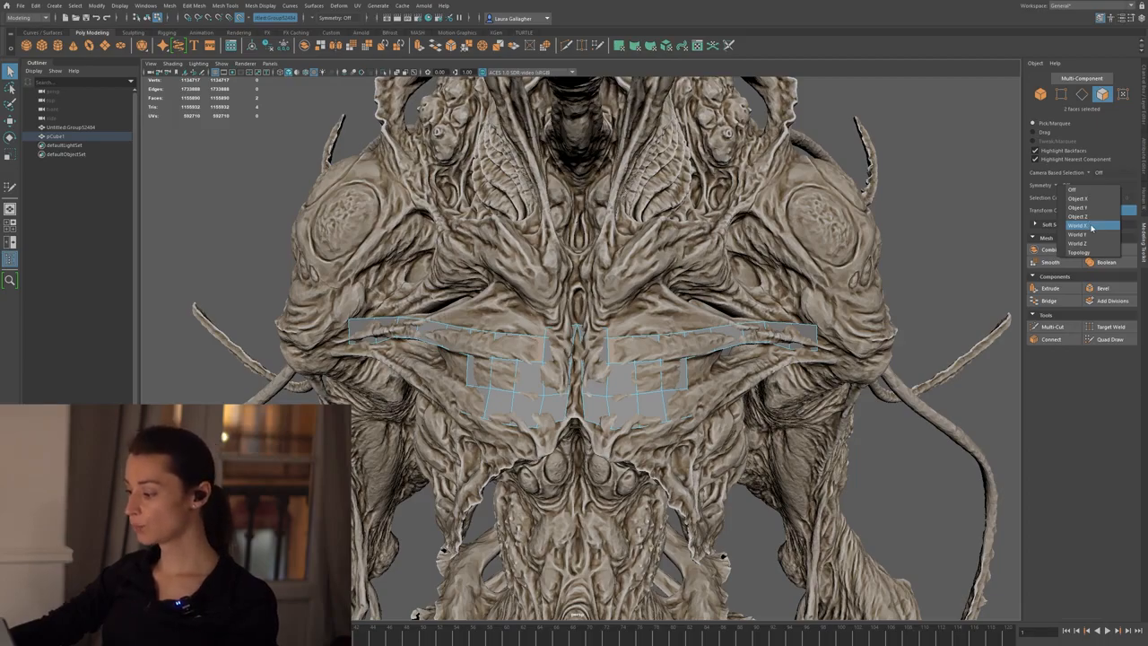
left_click(1092, 227)
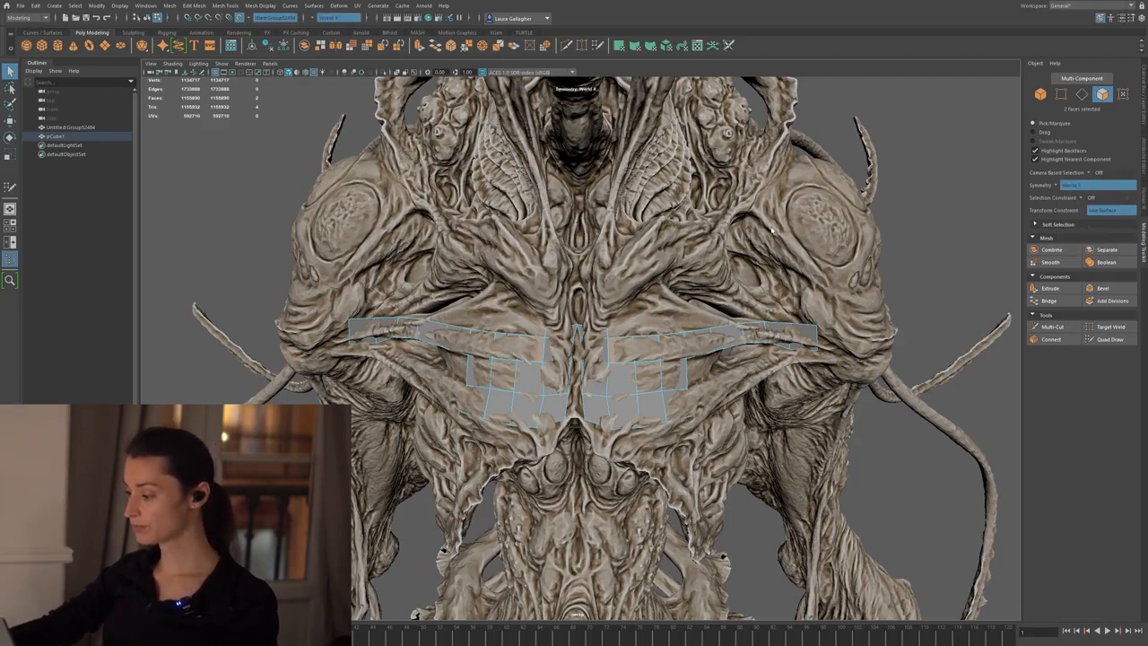
- Select several mirrored face pairs one after another across the chest patch to test the World X symmetry
scroll(705, 272, "up", 5)
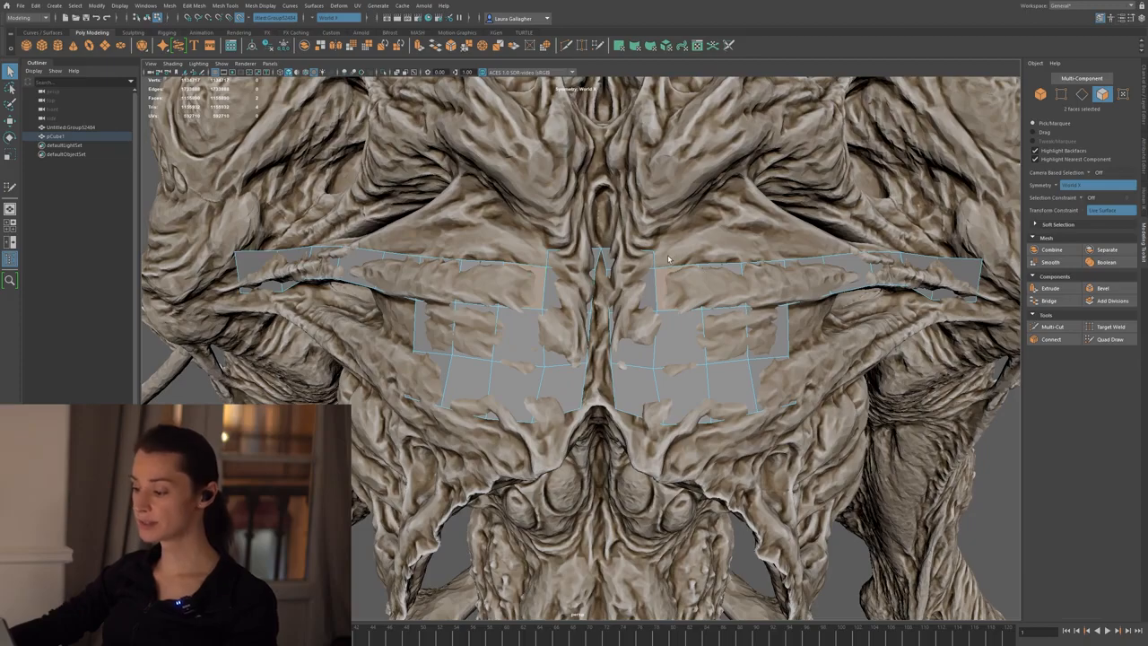
left_click(678, 321)
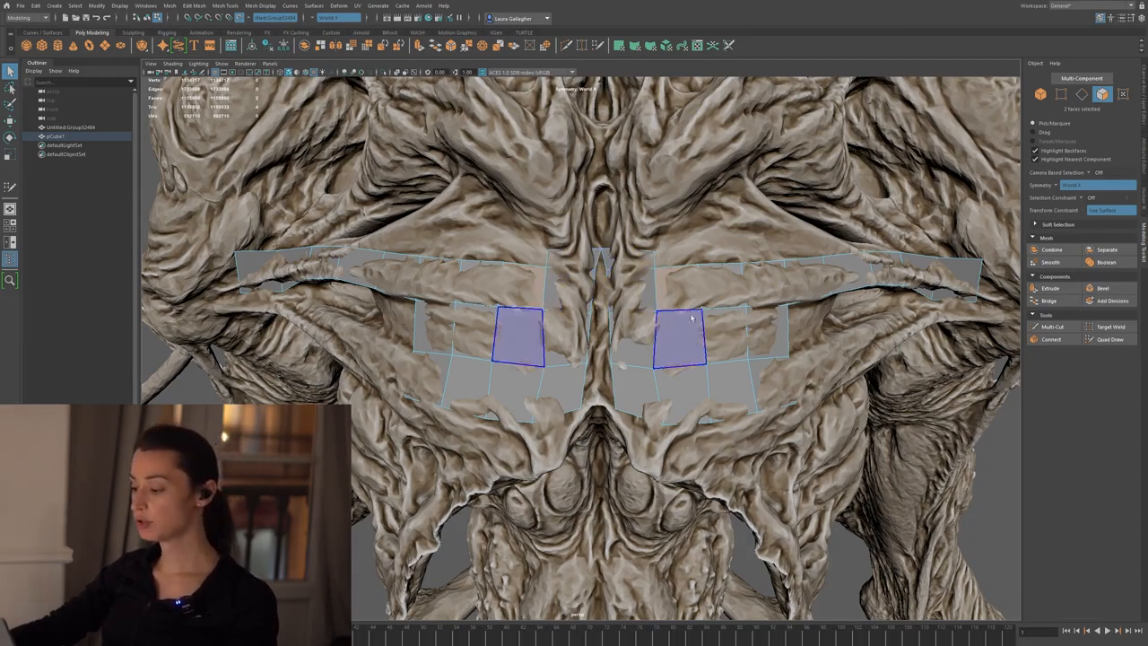
scroll(682, 328, "up", 3)
left_click(705, 341)
left_click(769, 321)
left_click(821, 314)
left_click(686, 307)
left_click(707, 255)
left_click(759, 255)
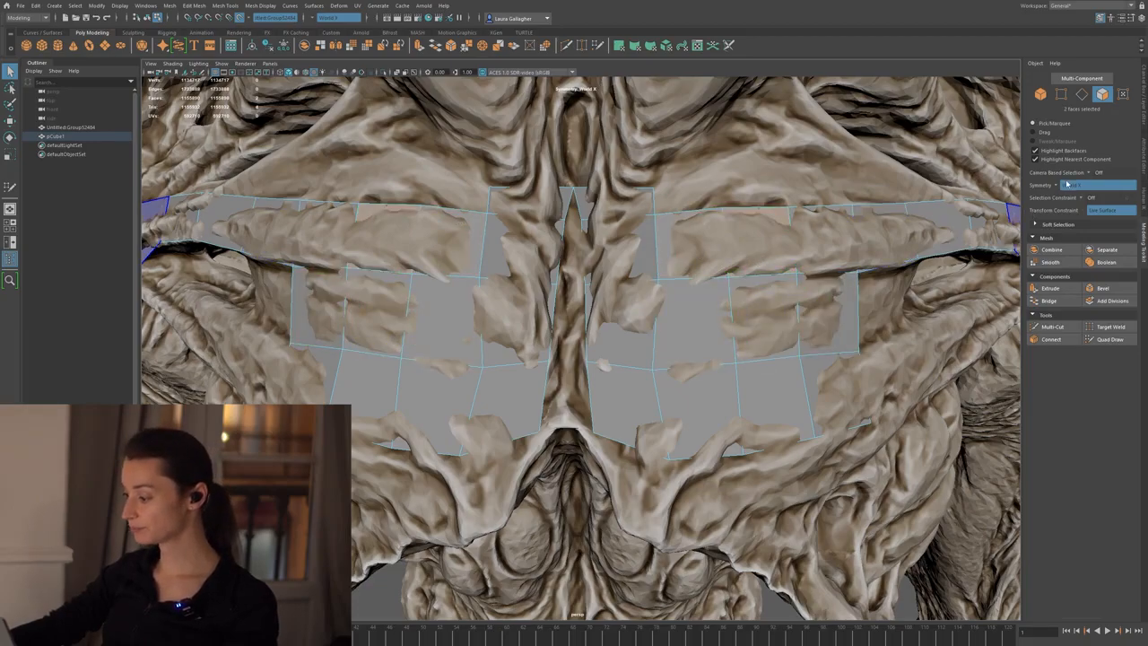
- Reactivate Quad Draw, set the quad strip width to 110 and expand the live constraint options
left_click(1111, 340)
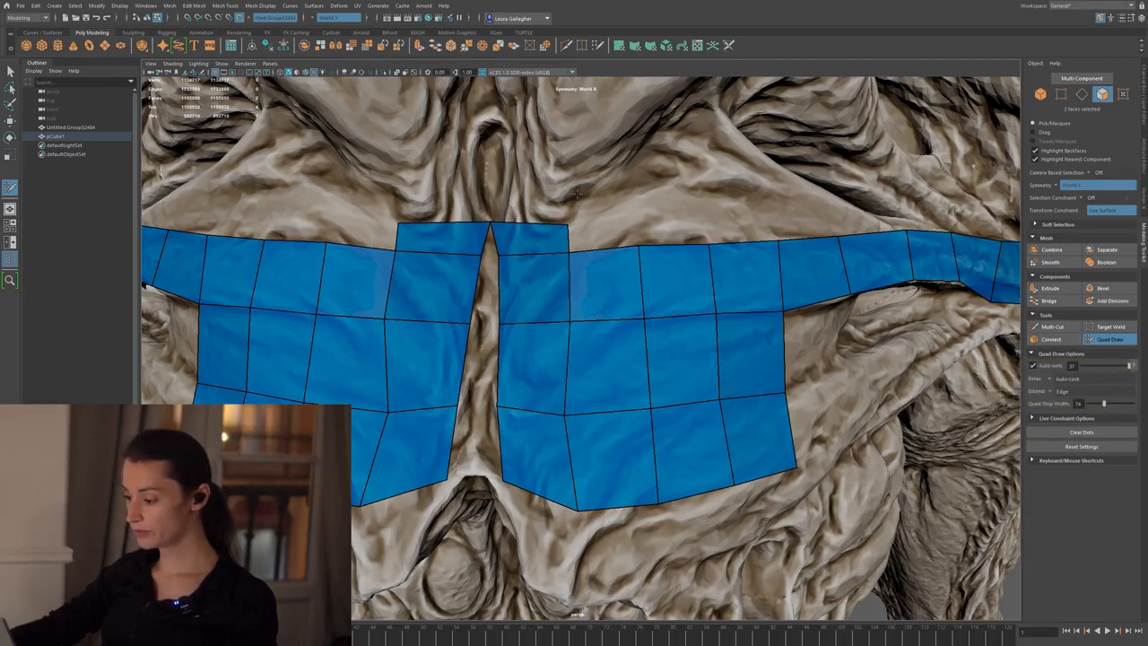
key("Tab")
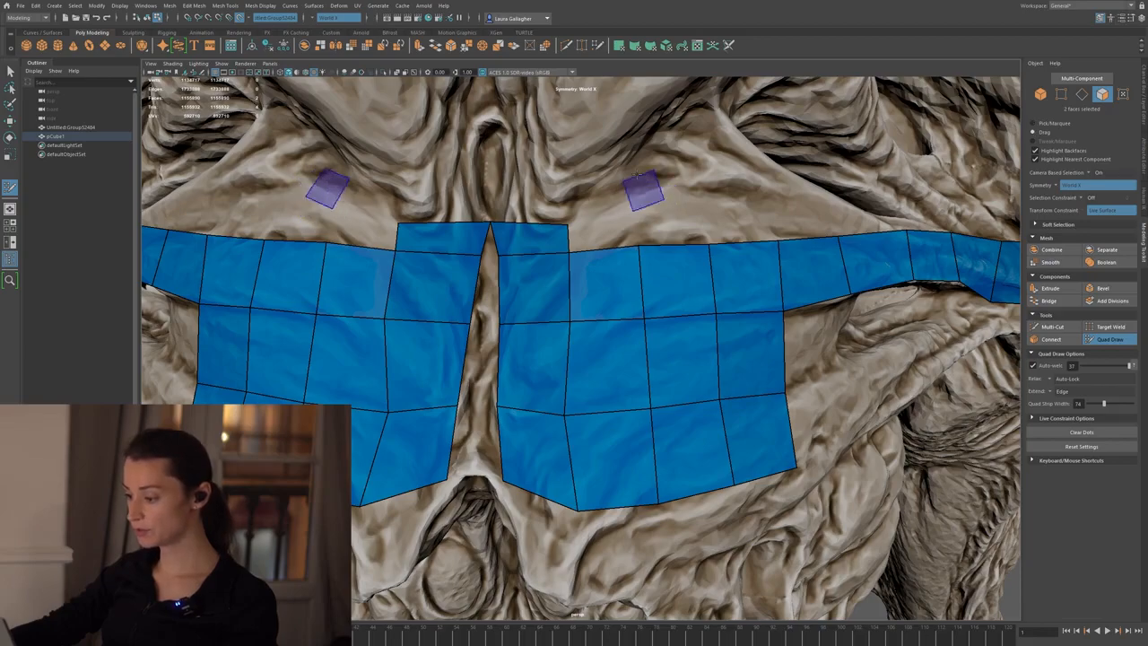
middle_click_drag(641, 194, 697, 187)
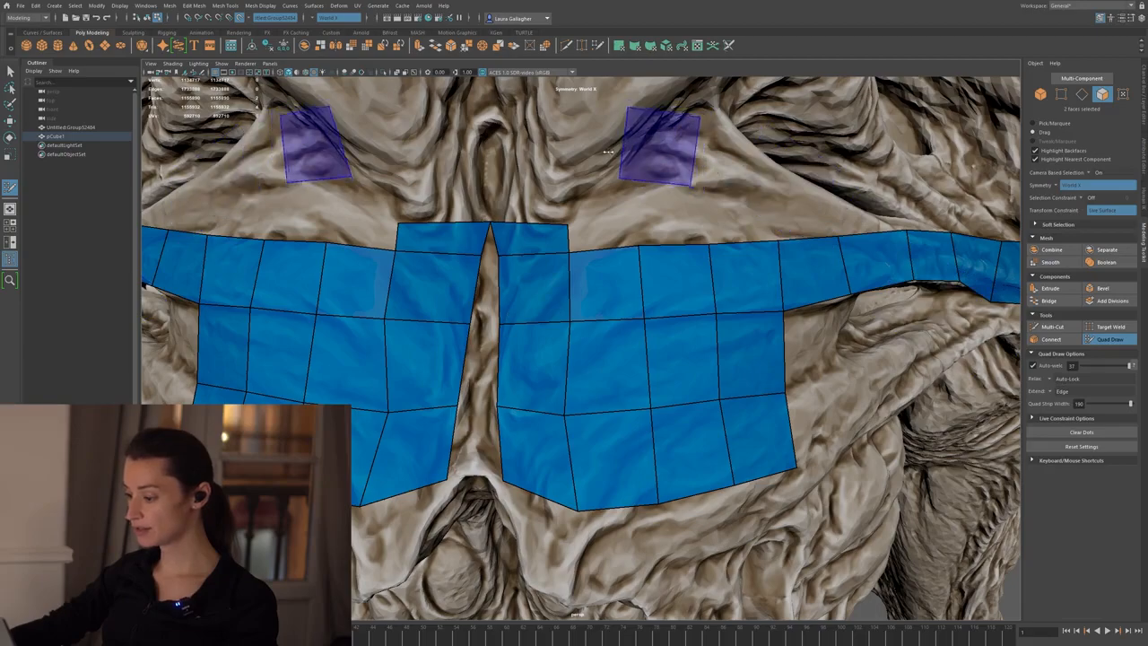
middle_click_drag(647, 144, 677, 204)
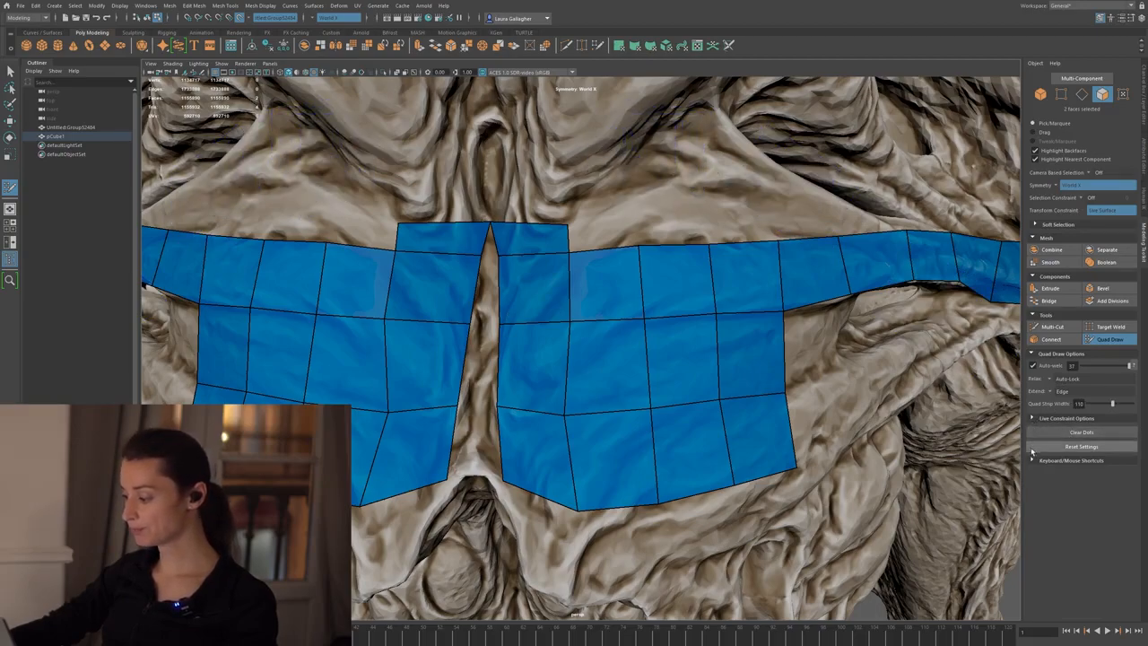
left_click(1032, 419)
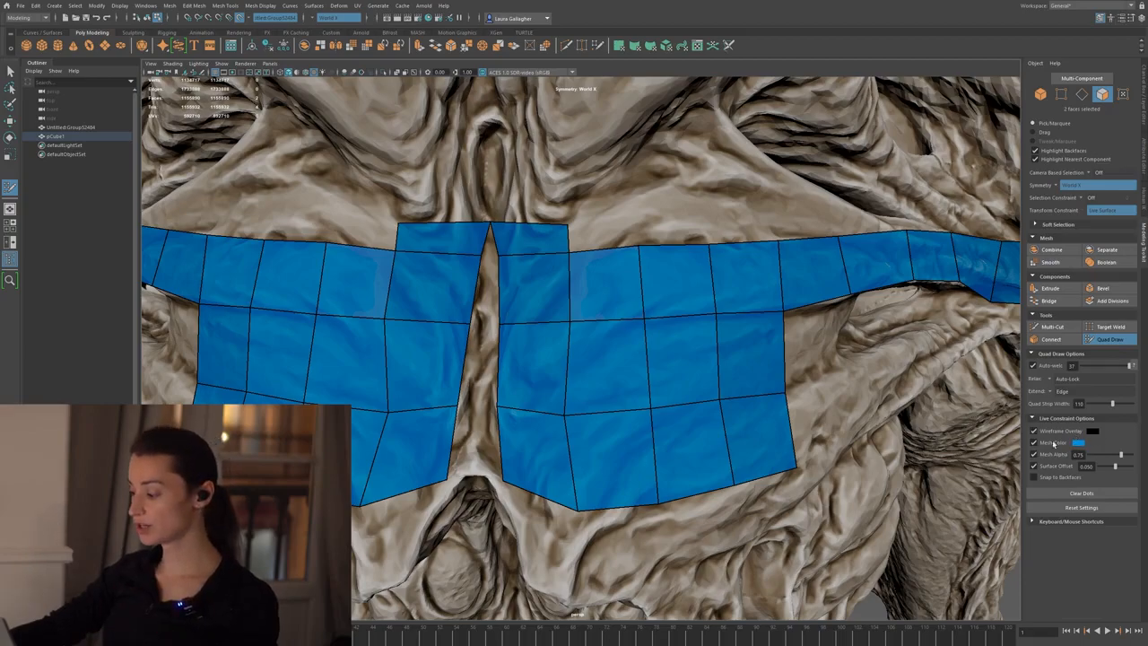
- Try white as the wireframe overlay colour and return it to black
left_click(1089, 432)
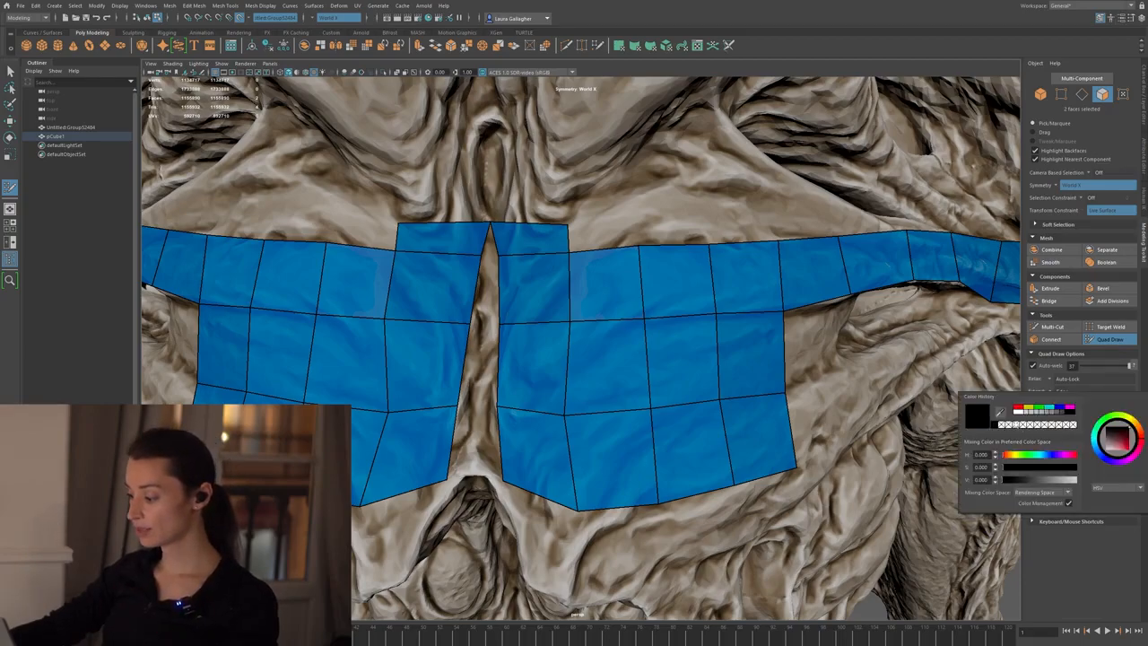
left_click(1019, 415)
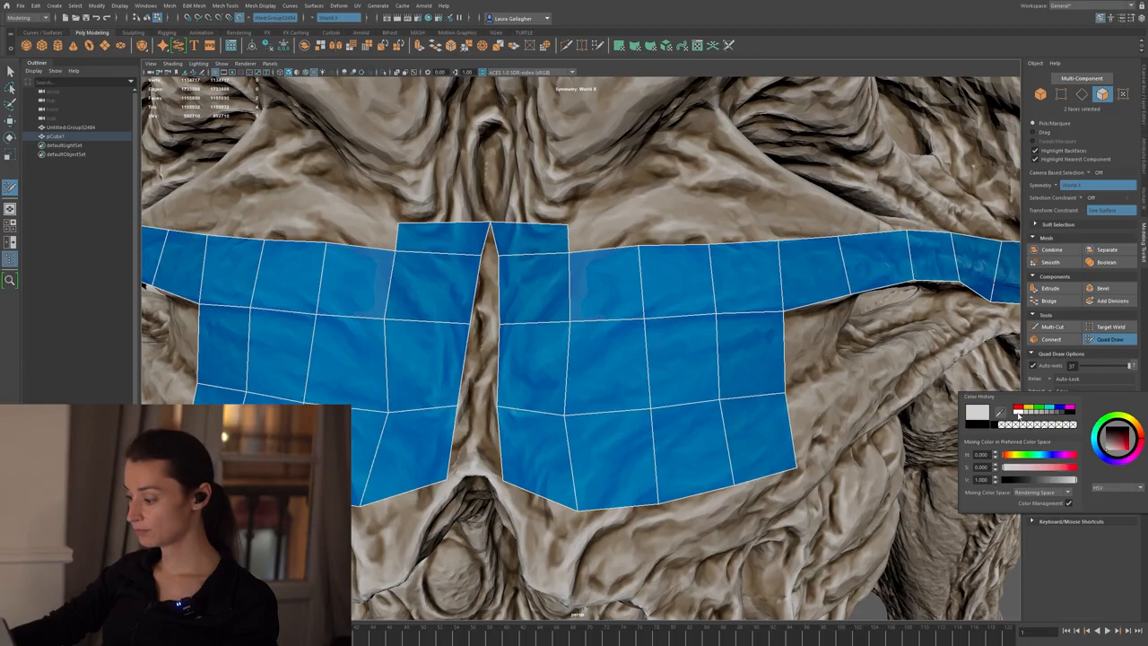
left_click(1070, 415)
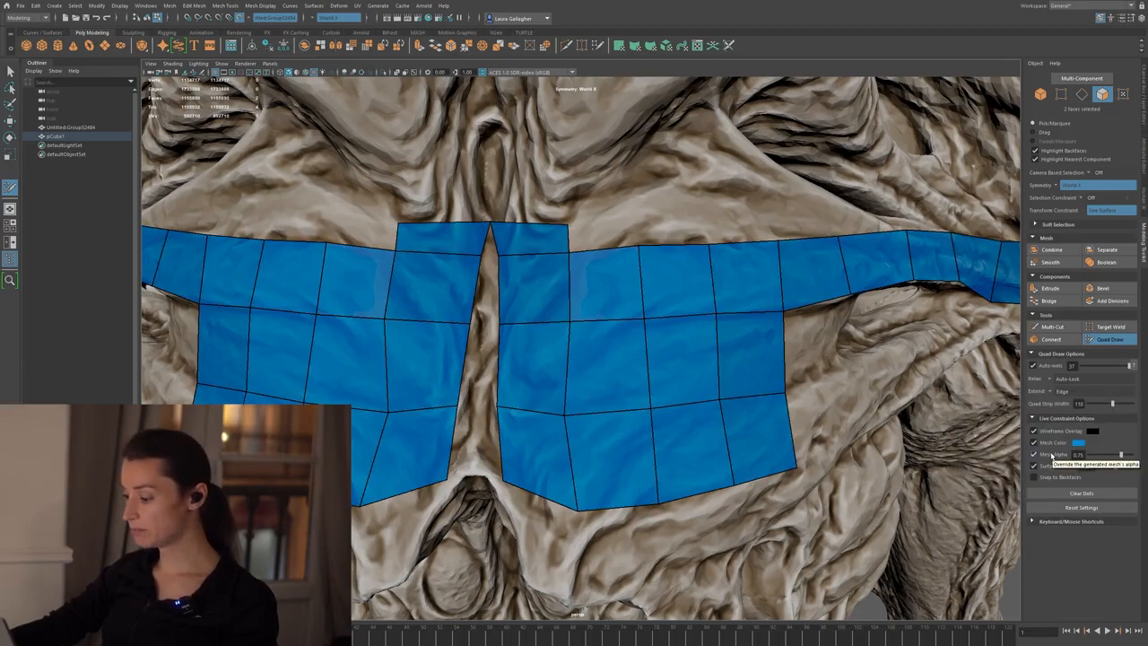
- Set the live surface offset distance to 0.000
mouse_move(666, 365)
left_mouse_down("alt")
mouse_move(610, 333)
mouse_move(637, 436)
mouse_move(597, 391)
left_mouse_up("alt")
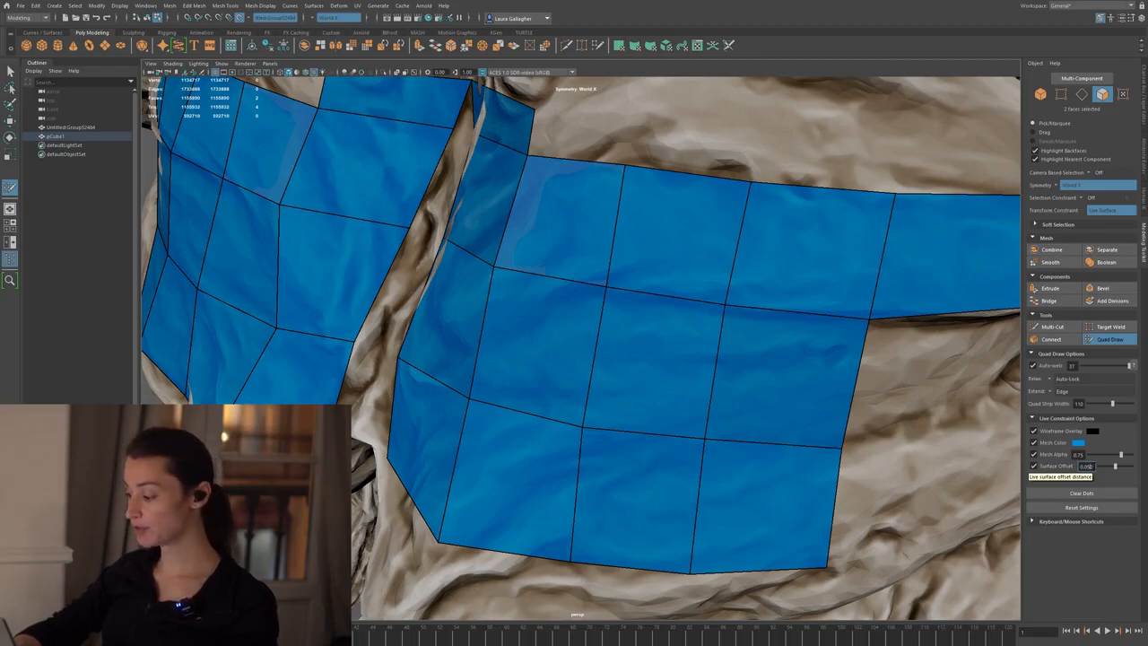
key("Return")
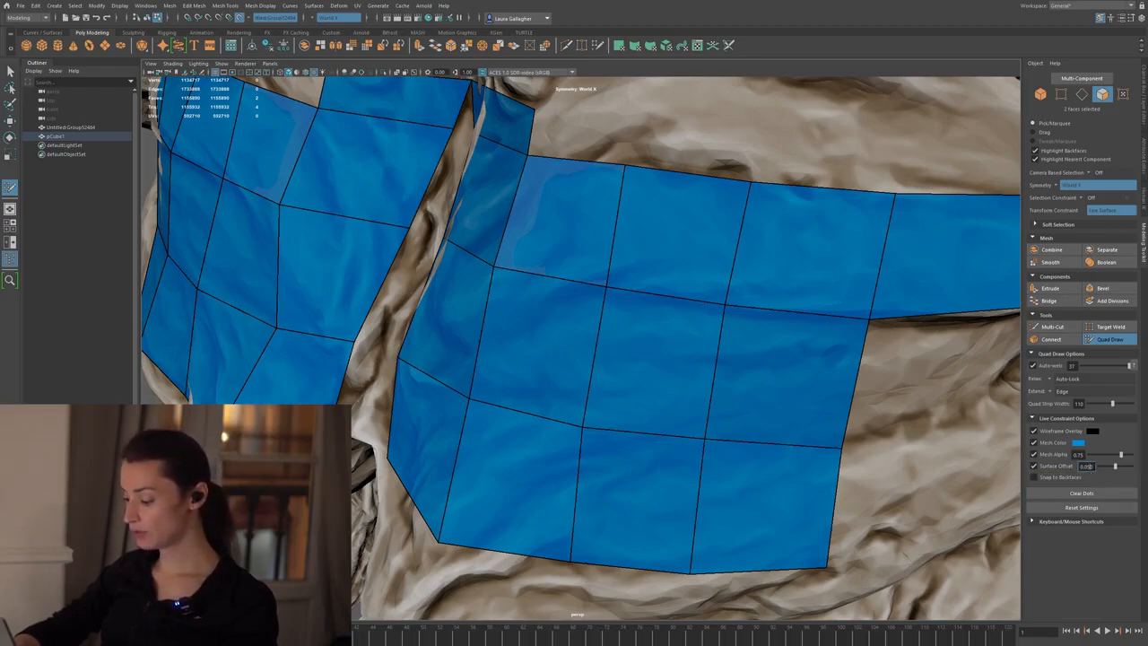
key("Return")
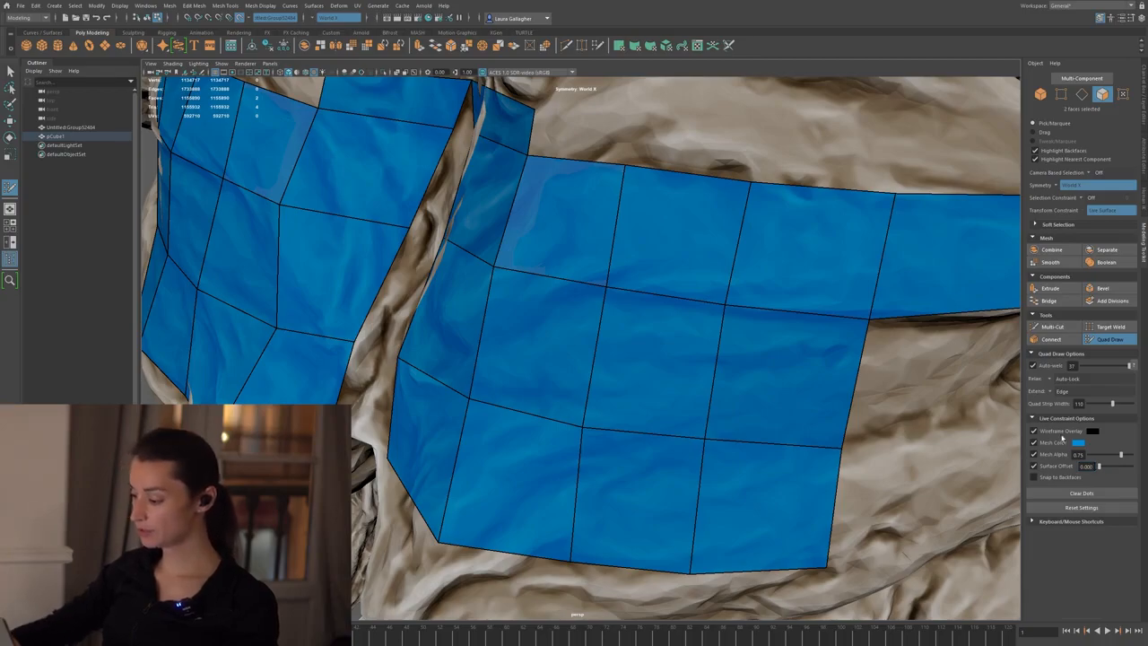
- Extrude two more quads along the upper edge of the mirrored chest patch
scroll(644, 294, "down", 3)
left_click_drag(644, 294, 608, 238, "alt")
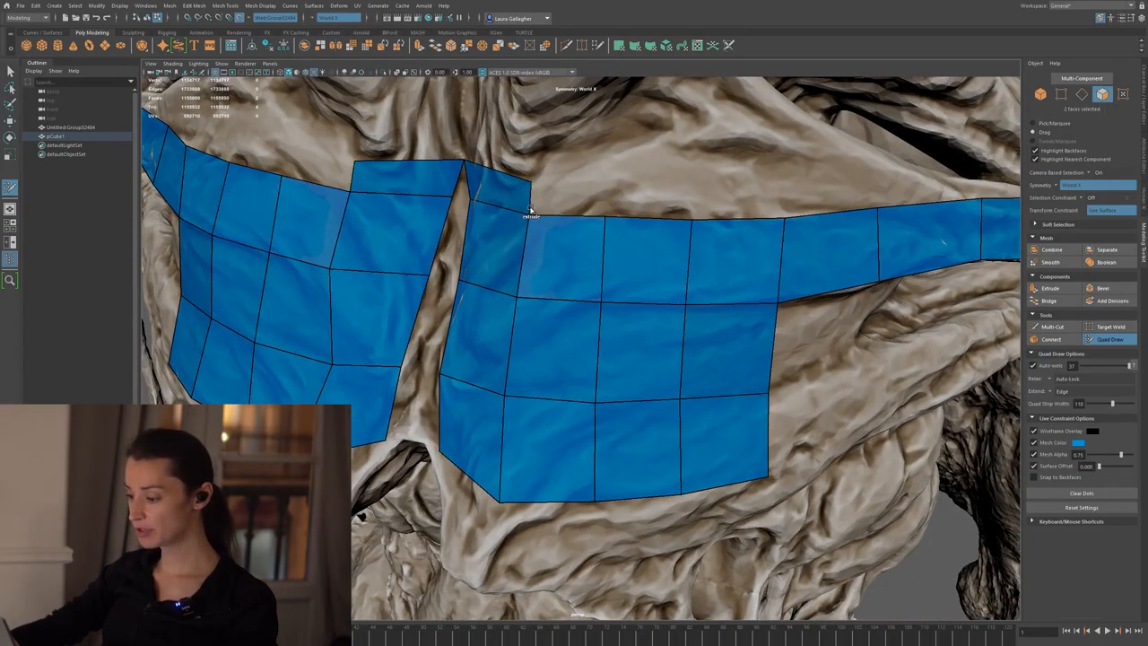
left_click_drag(527, 216, 608, 181)
mouse_move(652, 294)
left_mouse_down("alt")
mouse_move(515, 226)
mouse_move(572, 343)
mouse_move(726, 415)
mouse_move(722, 397)
mouse_move(683, 432)
left_mouse_up("alt")
scroll(572, 343, "up", 3)
mouse_move(556, 281)
left_mouse_down()
mouse_move(708, 236)
mouse_move(757, 206)
left_mouse_up()
- Set the live surface offset distance to 0.050
mouse_move(559, 341)
left_mouse_down("alt")
mouse_move(598, 318)
mouse_move(735, 325)
mouse_move(525, 331)
mouse_move(541, 333)
mouse_move(522, 341)
mouse_move(546, 344)
mouse_move(531, 352)
mouse_move(551, 384)
mouse_move(546, 422)
mouse_move(500, 267)
left_mouse_up("alt")
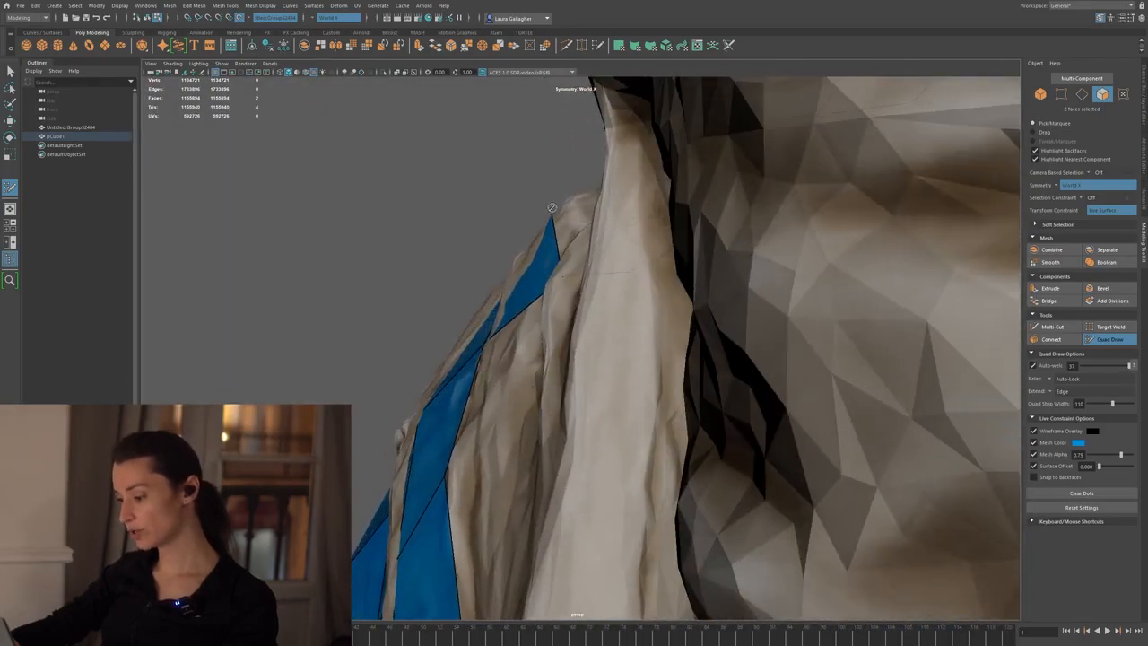
left_click_drag(565, 280, 534, 299, "alt")
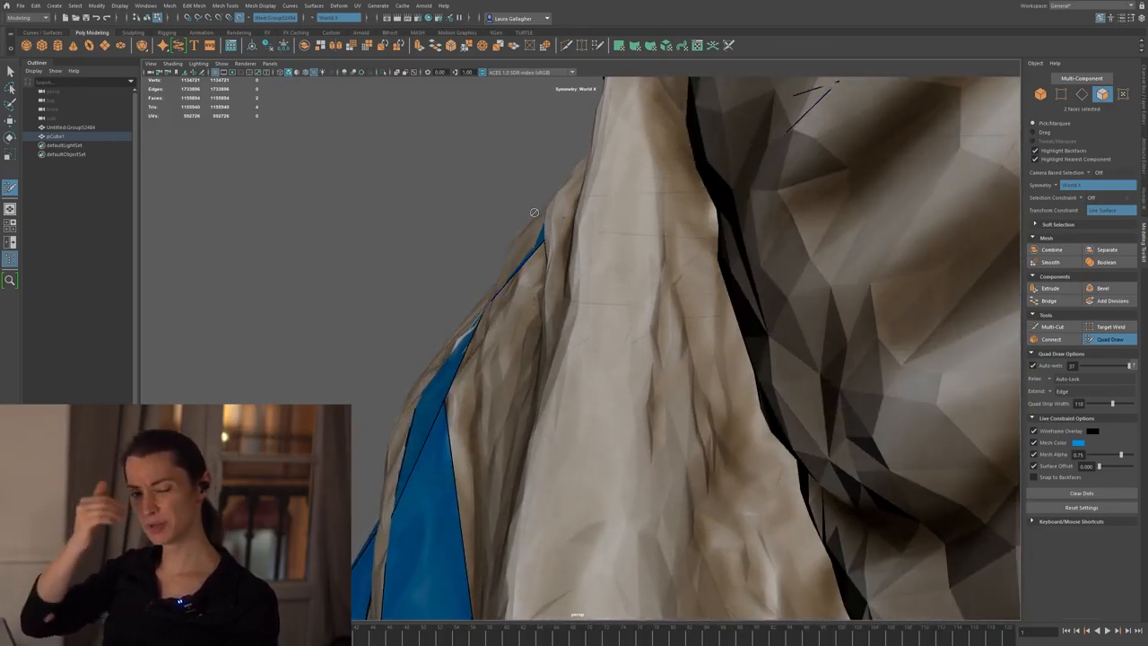
mouse_move(534, 212)
left_mouse_down("alt")
mouse_move(519, 248)
mouse_move(533, 257)
mouse_move(646, 269)
mouse_move(730, 239)
mouse_move(610, 230)
left_mouse_up("alt")
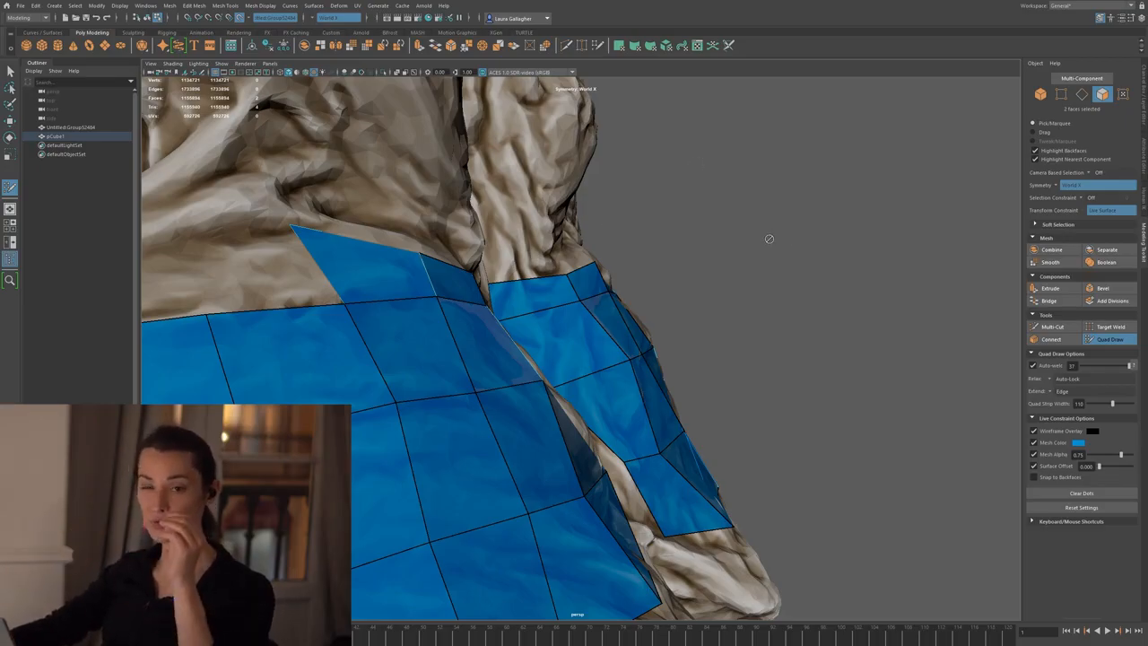
right_click_drag(777, 404, 743, 321, "alt")
mouse_move(744, 321)
left_mouse_down("alt")
mouse_move(534, 332)
mouse_move(551, 341)
left_mouse_up("alt")
right_click_drag(551, 341, 744, 428, "alt")
mouse_move(744, 428)
left_mouse_down("alt")
mouse_move(646, 386)
mouse_move(684, 376)
left_mouse_up("alt")
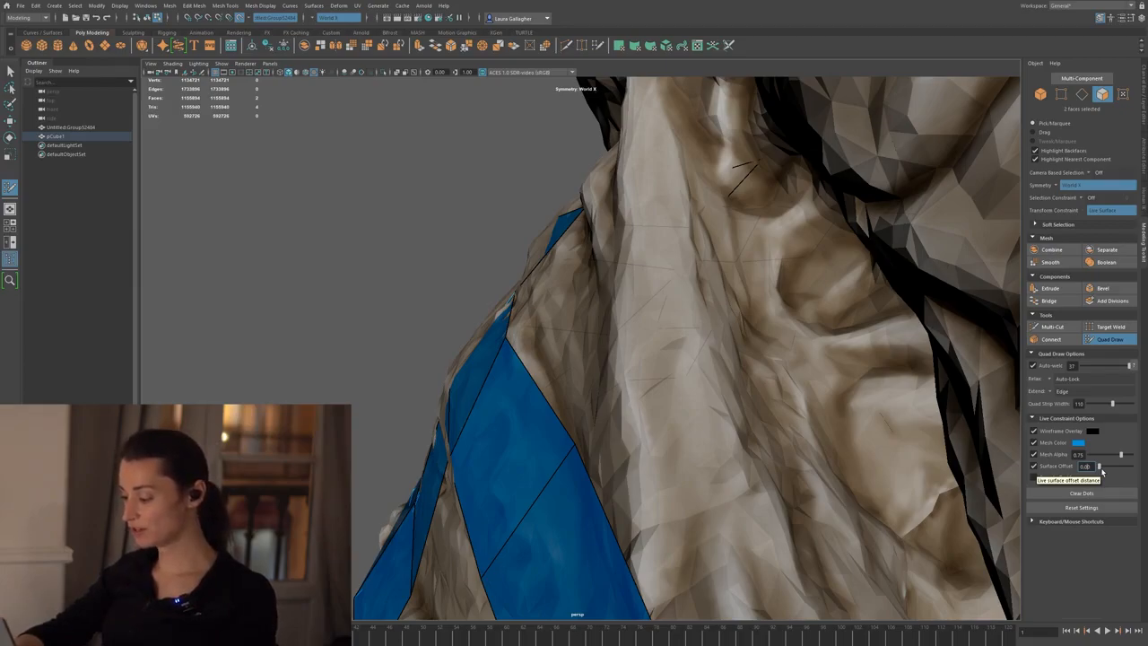
type("5")
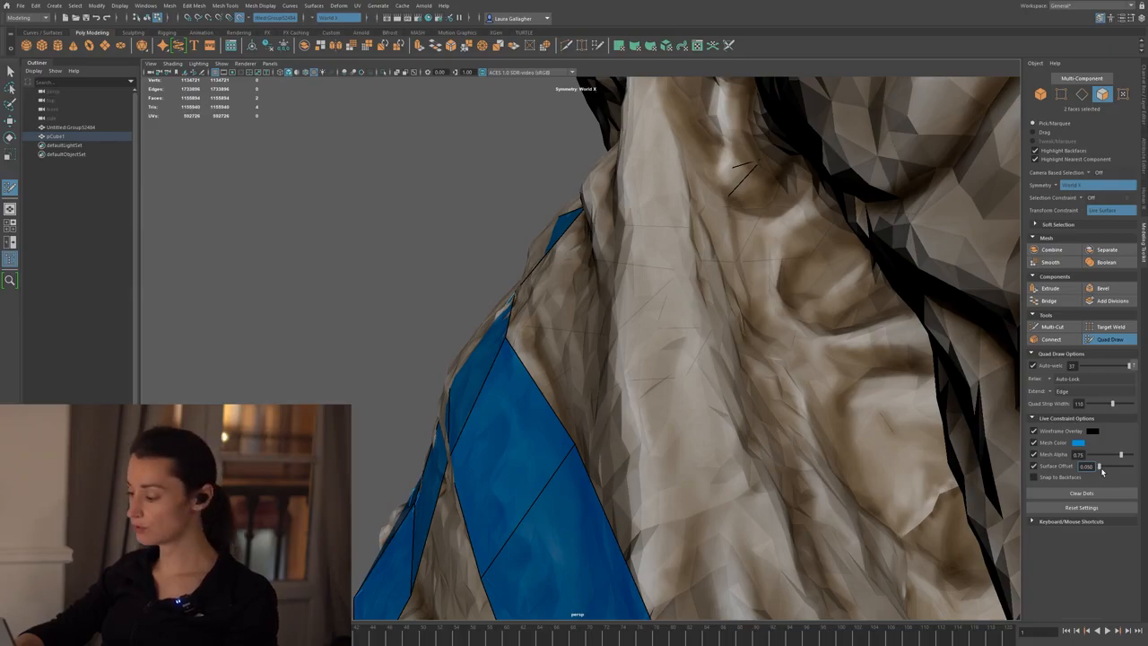
key("Return")
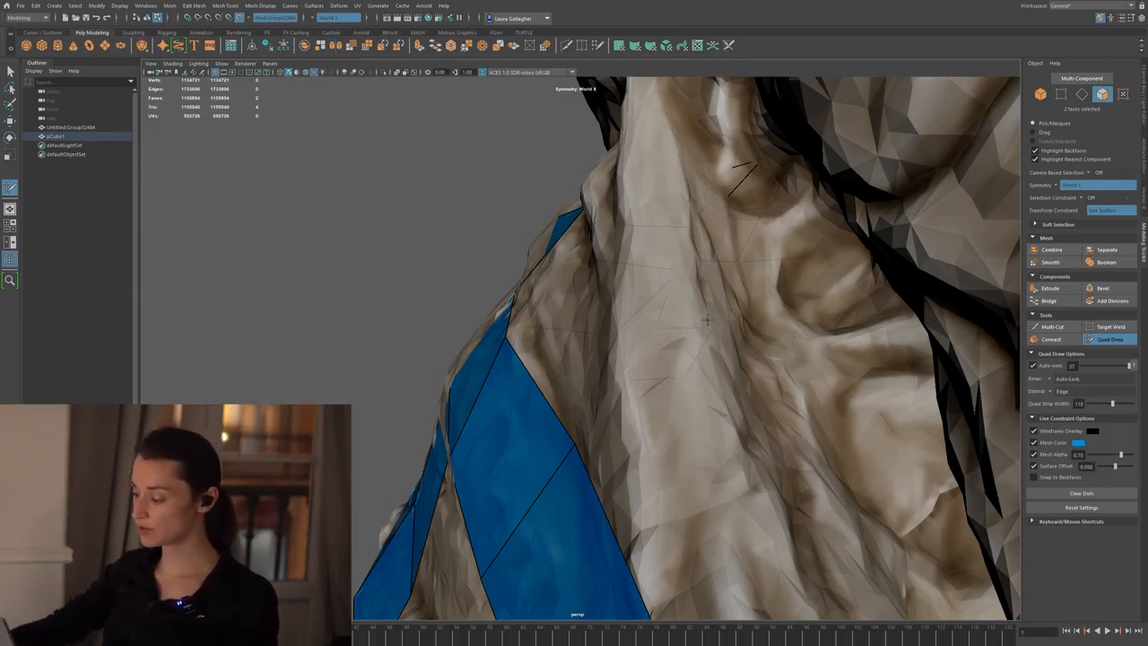
- Reposition the two upper vertices of the outermost quad in the chest patch's top row
right_click_drag(704, 306, 588, 345, "alt")
left_click_drag(588, 346, 679, 335, "alt")
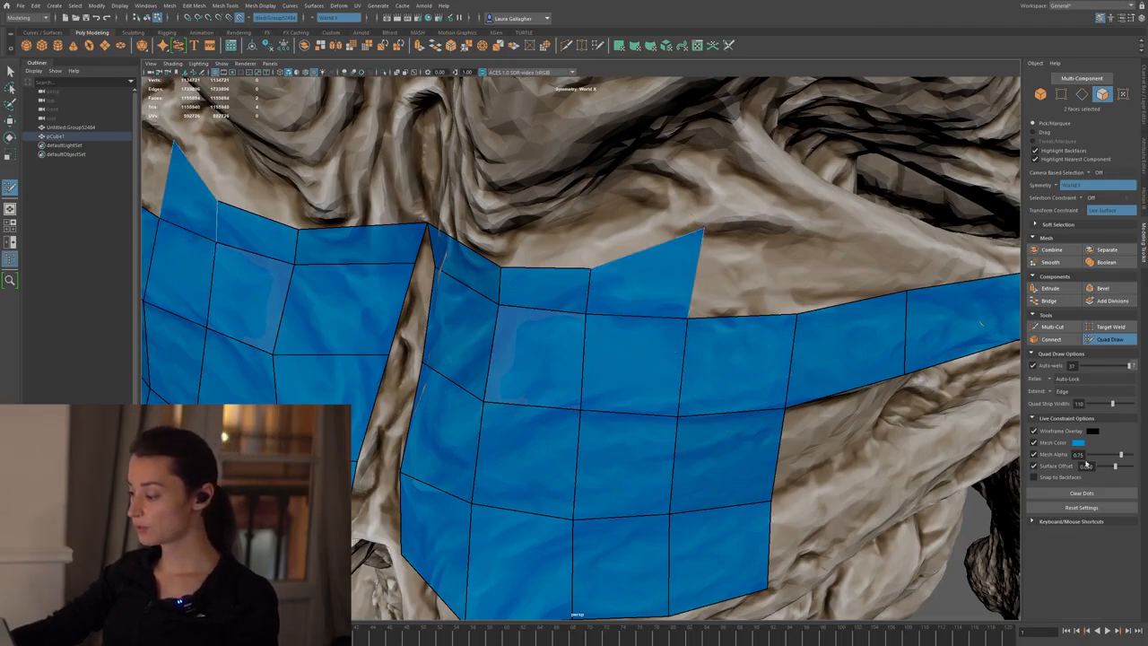
left_click_drag(702, 227, 701, 245)
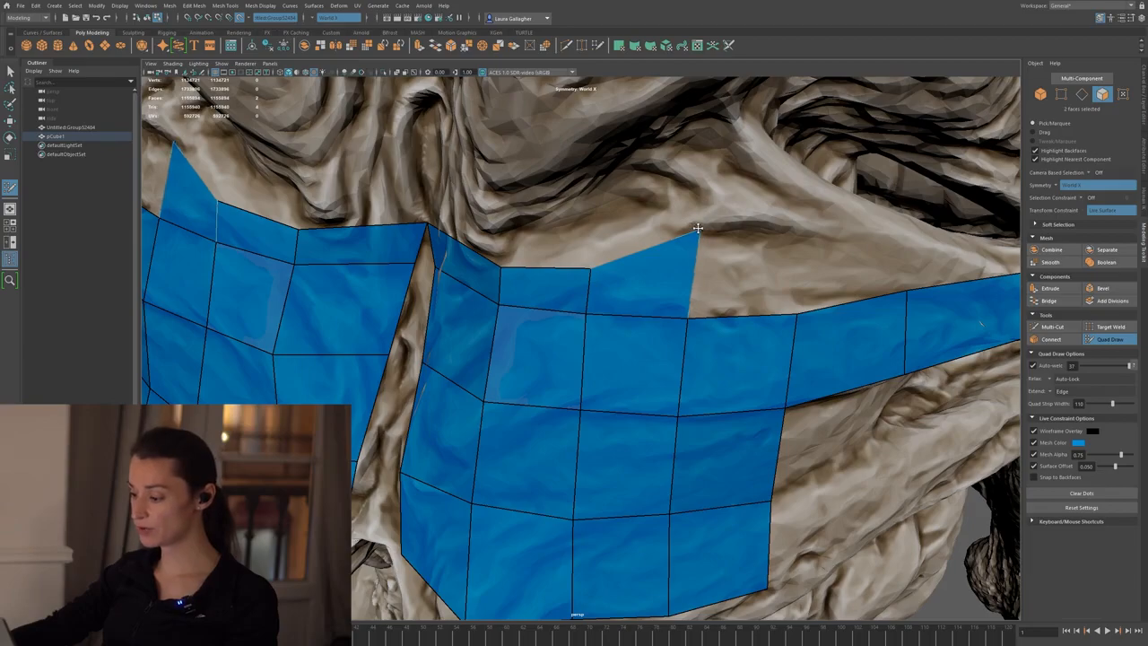
left_click_drag(597, 261, 583, 263)
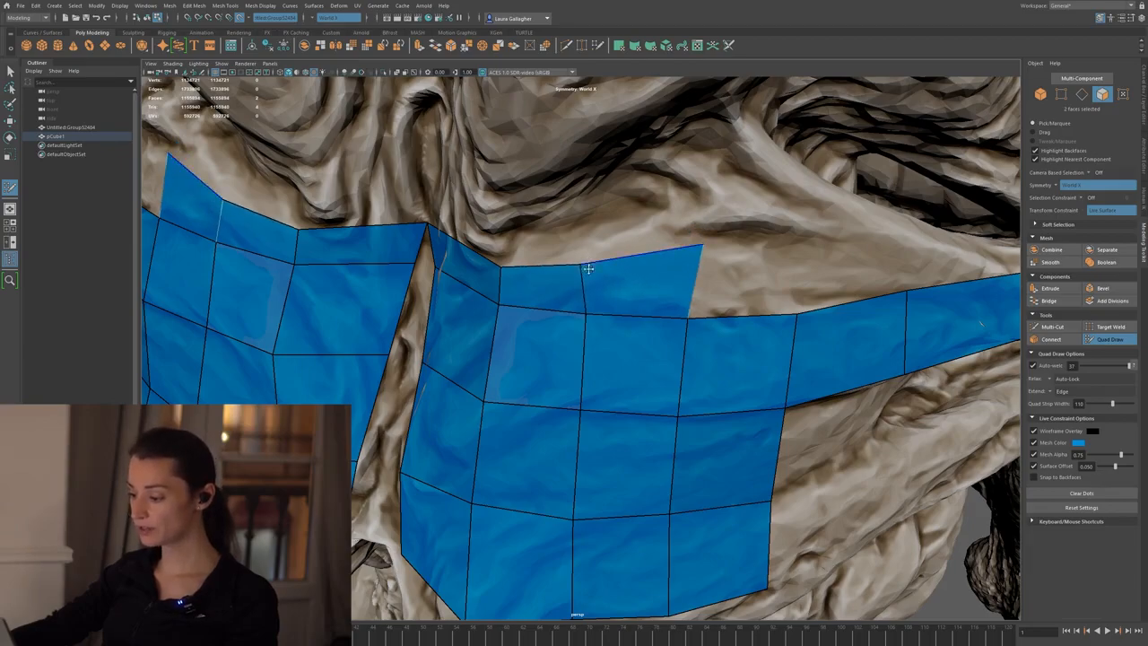
- Set the live surface offset to 0.100 and nudge the vertices around the outermost quad of the top row
left_click_drag(730, 333, 606, 311, "alt")
middle_click_drag(607, 312, 641, 348, "alt")
left_click_drag(641, 348, 682, 341, "alt")
right_click_drag(682, 341, 497, 275, "alt")
left_click_drag(497, 275, 643, 260, "alt")
right_click_drag(643, 259, 589, 257, "alt")
left_click_drag(589, 257, 689, 380, "alt")
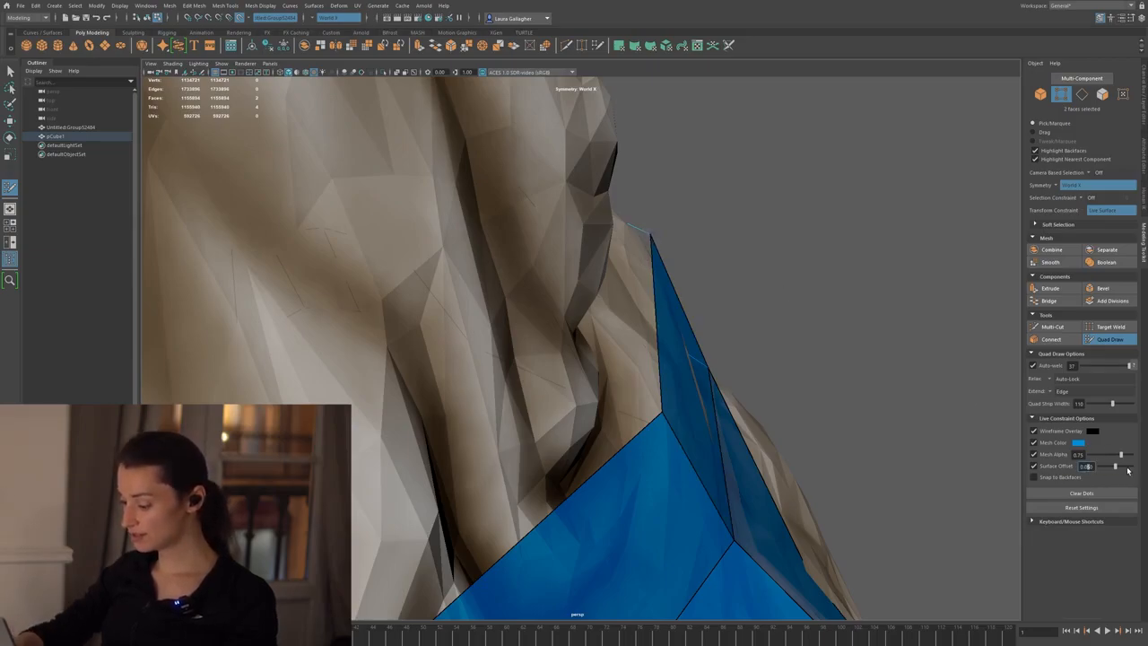
mouse_move(751, 414)
left_mouse_down("alt")
mouse_move(764, 364)
mouse_move(544, 311)
left_mouse_up("alt")
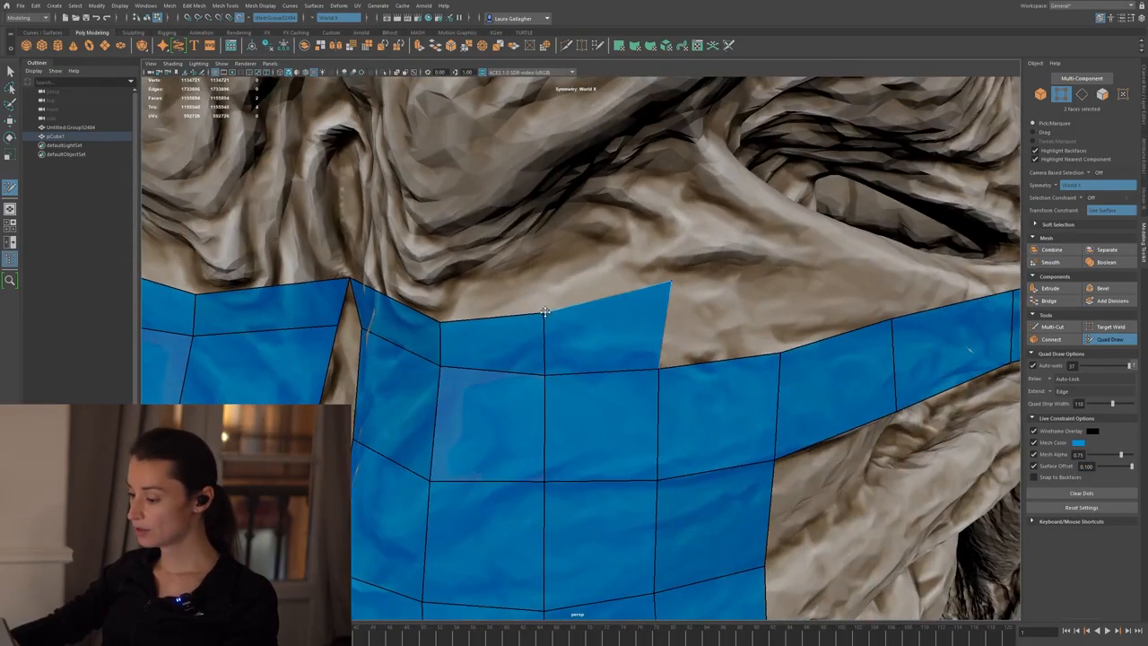
left_click_drag(661, 369, 668, 364)
- Examine in profile how far the patches float above the sculpt, and review the creature's jaw and whole torso
right_click_drag(707, 345, 702, 345, "alt")
left_click_drag(701, 345, 556, 296, "alt")
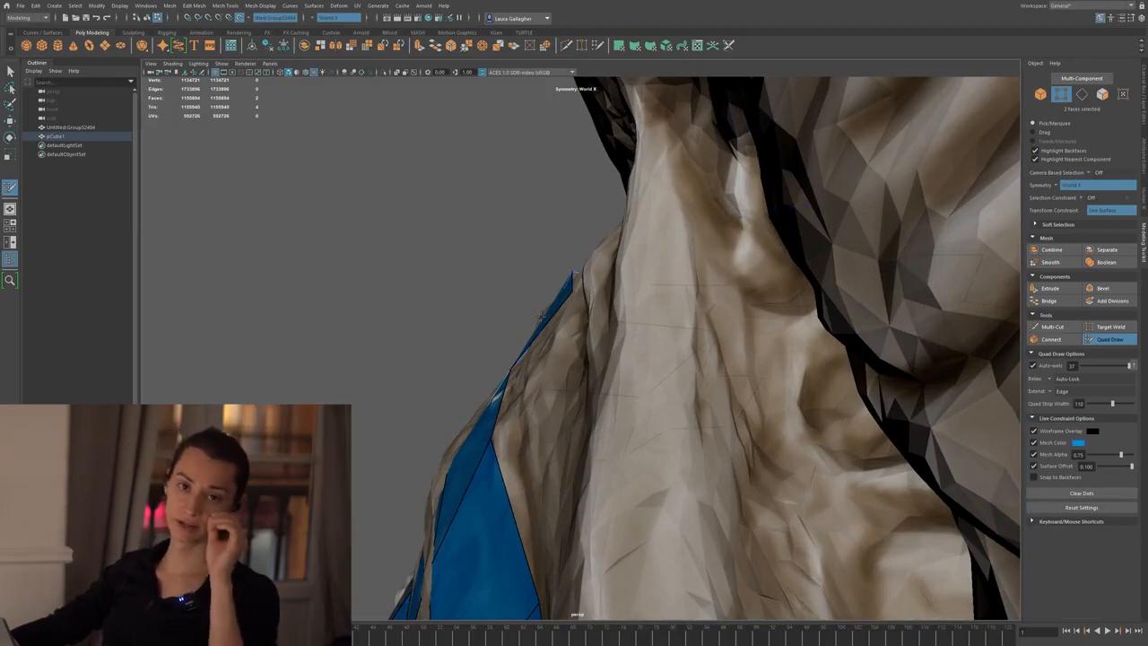
left_click_drag(543, 339, 638, 374, "alt")
right_click_drag(638, 375, 584, 326, "alt")
middle_click_drag(584, 326, 549, 306, "alt")
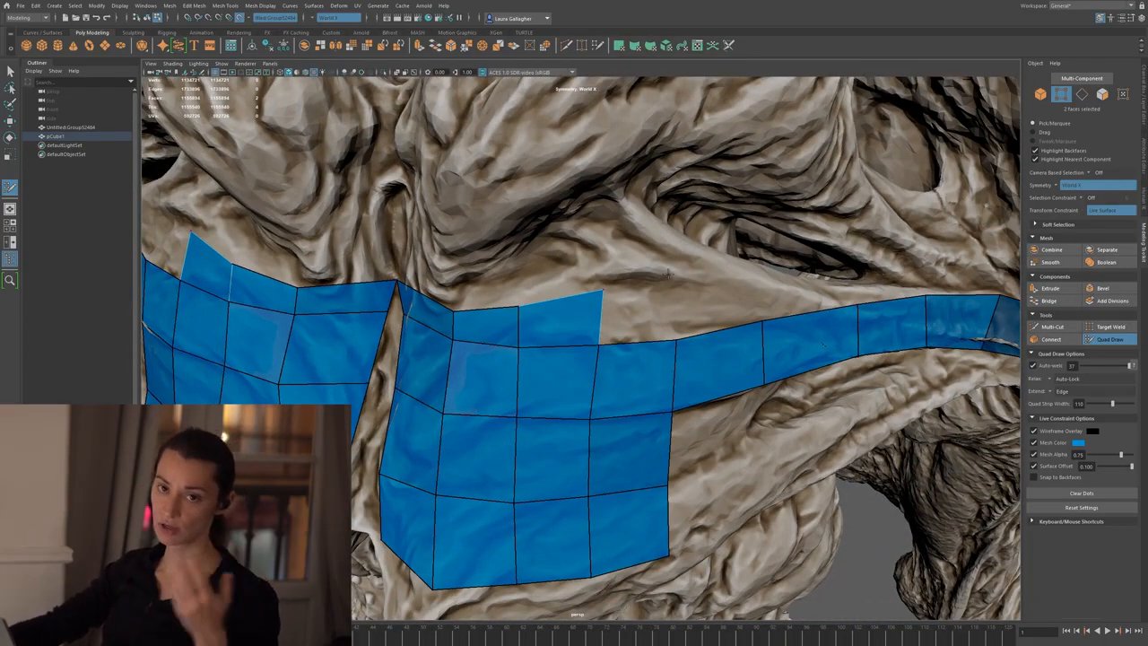
right_click_drag(361, 191, 256, 166, "alt")
left_click_drag(790, 269, 611, 375, "alt")
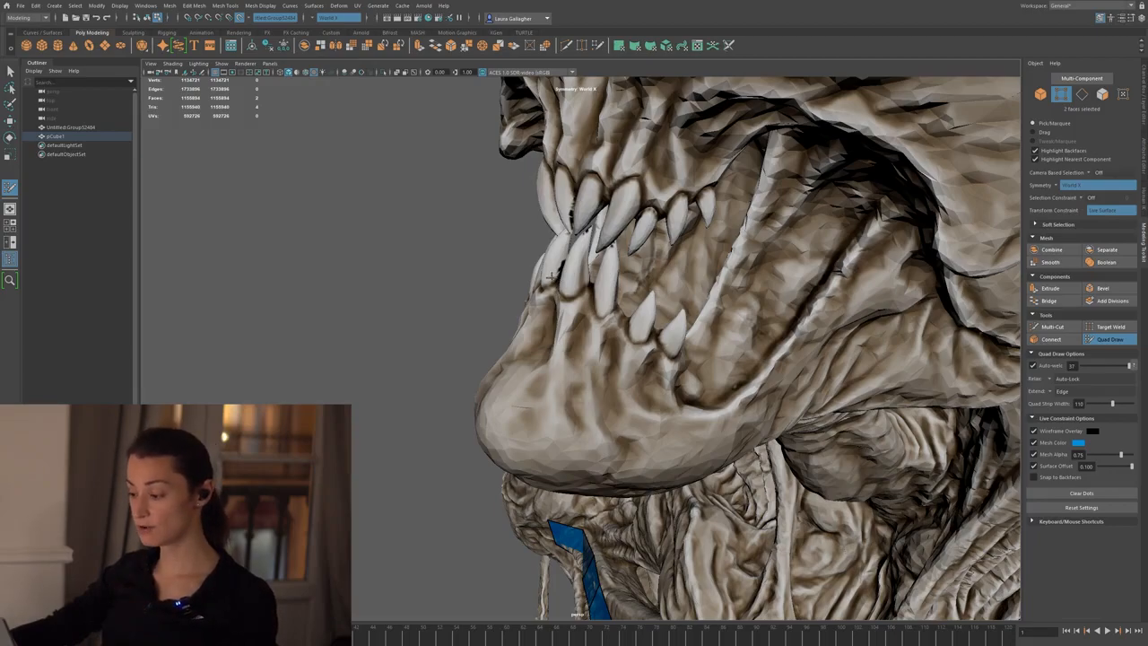
right_click_drag(652, 387, 584, 387, "alt")
left_click_drag(583, 387, 547, 368, "alt")
right_click_drag(628, 377, 718, 409, "alt")
middle_click_drag(723, 408, 622, 267, "alt")
right_click_drag(622, 268, 525, 244, "alt")
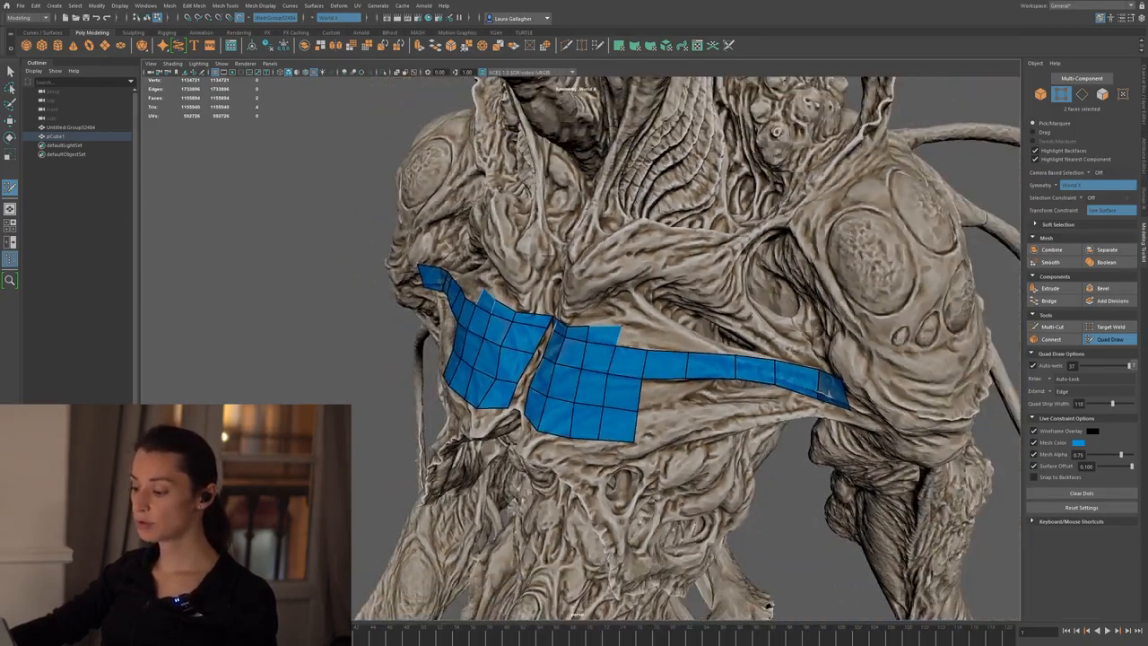
left_click_drag(525, 244, 541, 240, "alt")
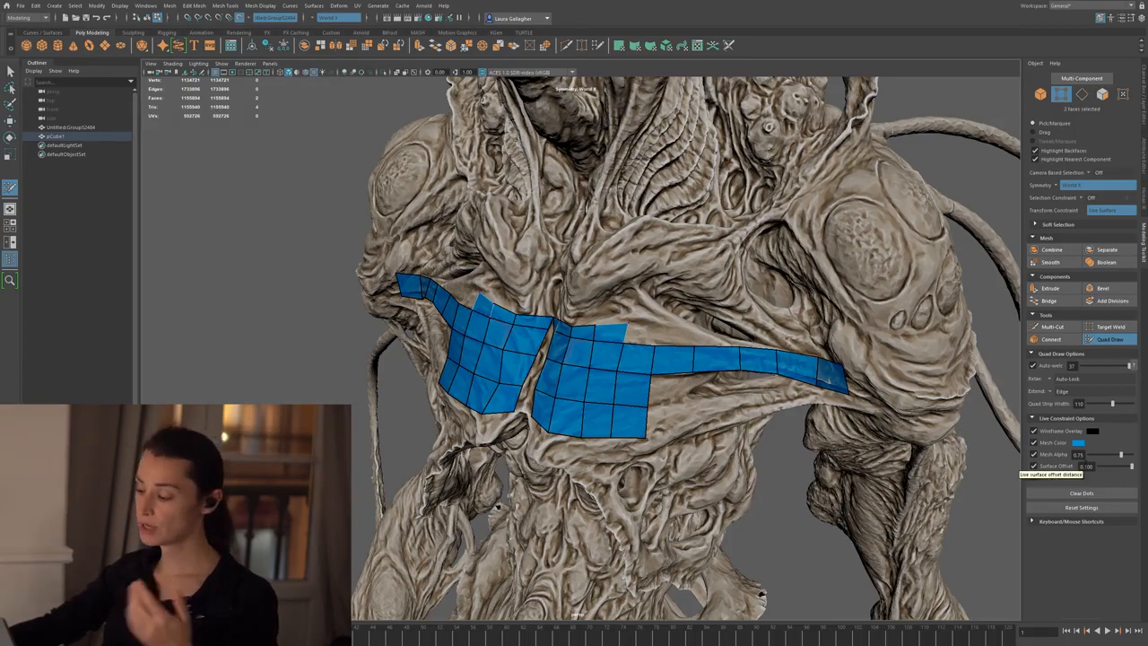
scroll(771, 386, "up", 5)
left_click_drag(772, 386, 805, 386, "alt")
scroll(805, 386, "down", 4)
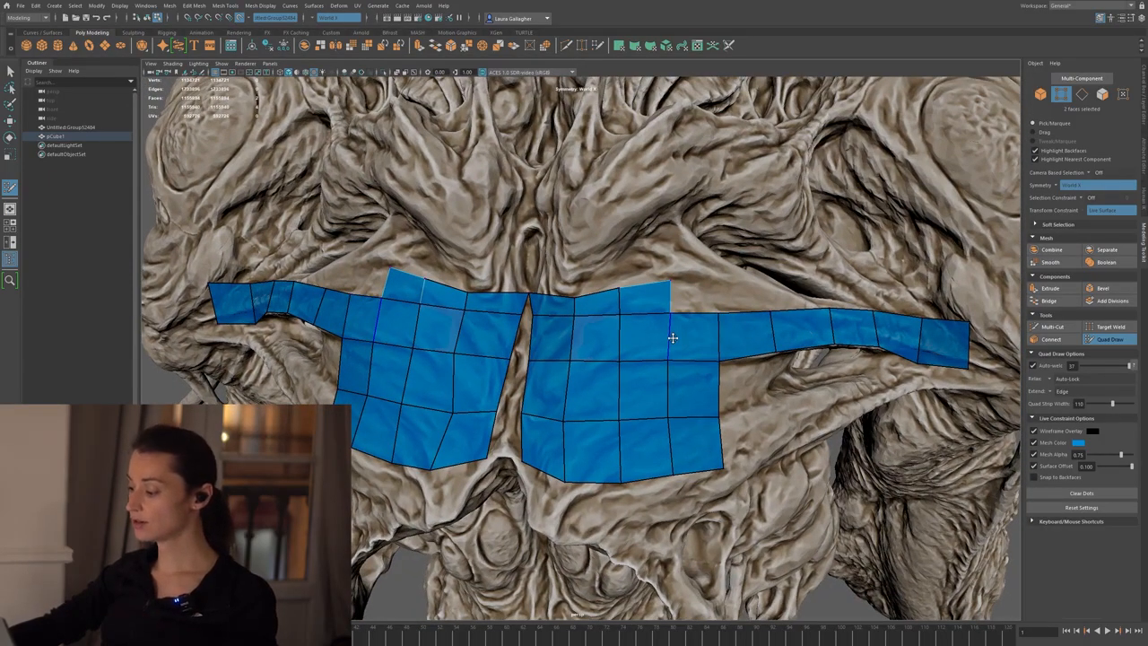
- Check the offset again in profile and adjust the free upper corner vertex of the top row's outermost quad
mouse_move(673, 337)
left_mouse_down("alt")
mouse_move(638, 331)
mouse_move(571, 351)
mouse_move(498, 343)
left_mouse_up("alt")
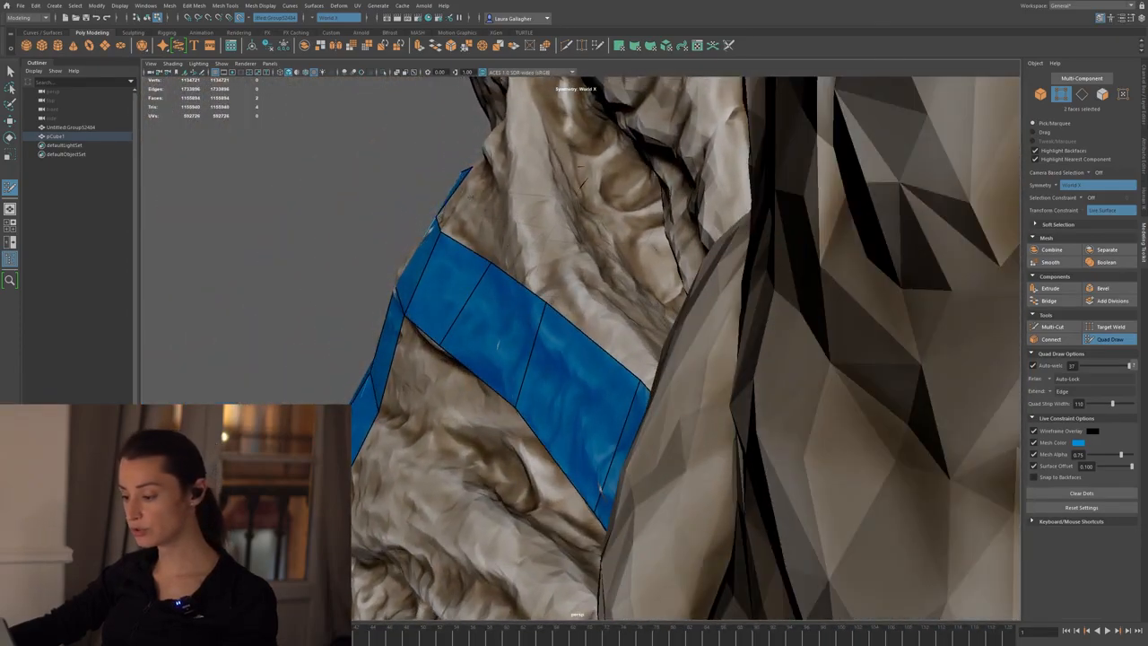
mouse_move(461, 167)
left_mouse_down("alt")
mouse_move(721, 371)
mouse_move(695, 352)
mouse_move(705, 336)
mouse_move(699, 346)
left_mouse_up("alt")
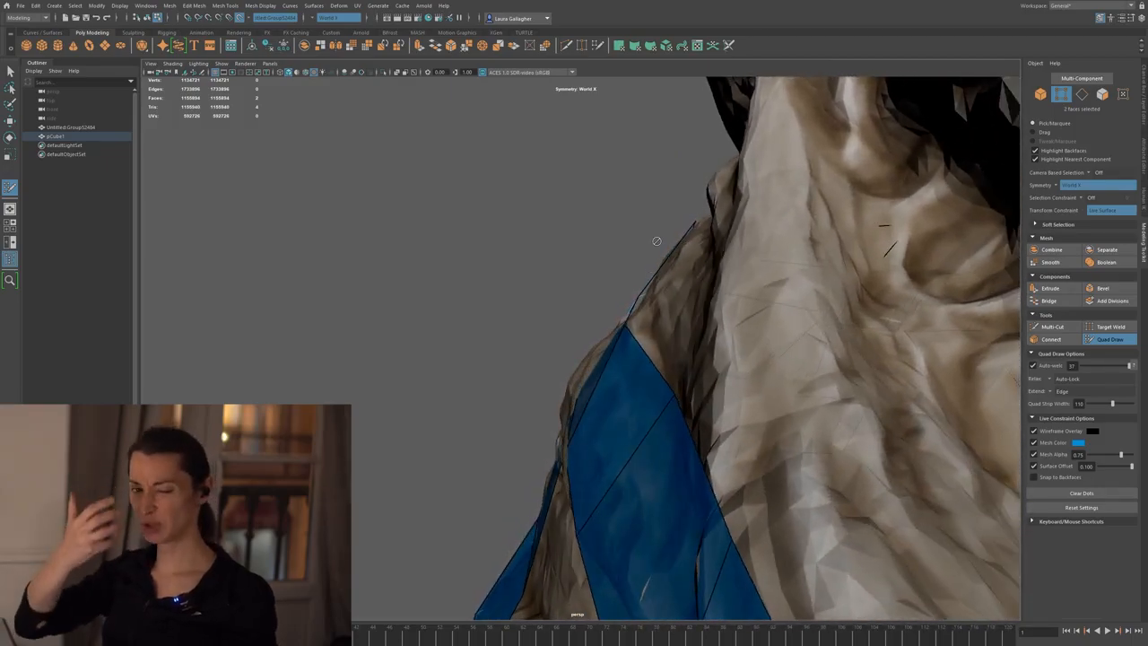
left_click_drag(687, 237, 582, 237, "alt")
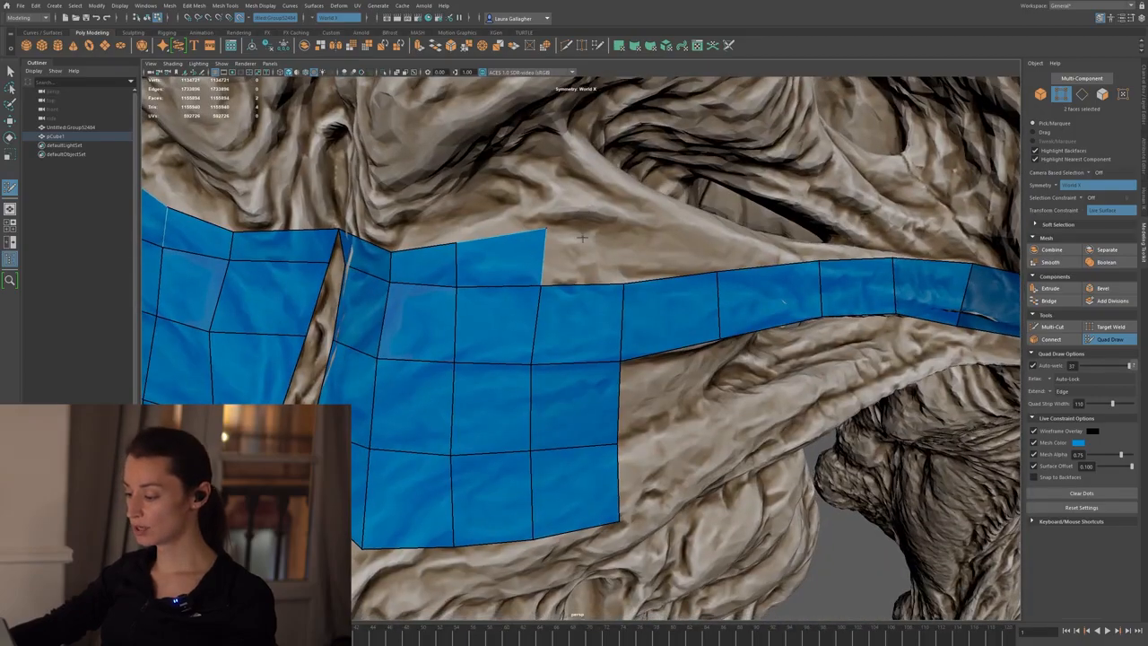
middle_click_drag(544, 249, 593, 257, "alt")
left_click_drag(595, 238, 588, 239)
- Place mirrored Quad Draw dots on the sculpt above and below the strip that runs towards the arm
right_click_drag(612, 304, 628, 349, "alt")
left_click_drag(628, 350, 699, 366, "alt")
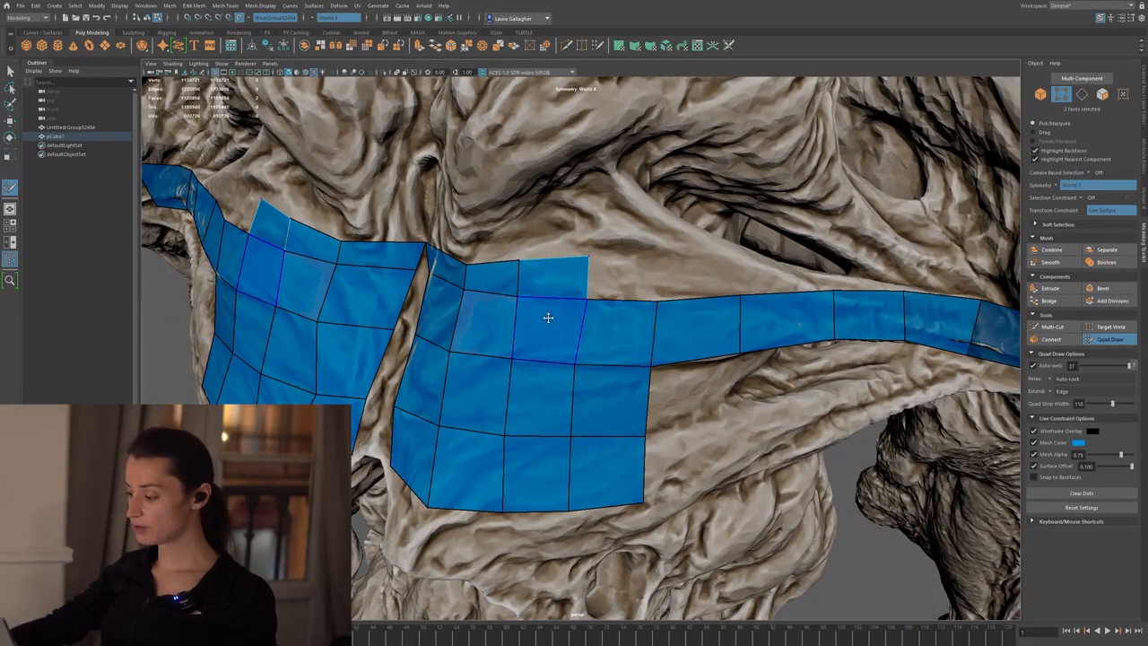
right_click_drag(550, 314, 511, 316, "alt")
left_click_drag(591, 314, 535, 294, "alt")
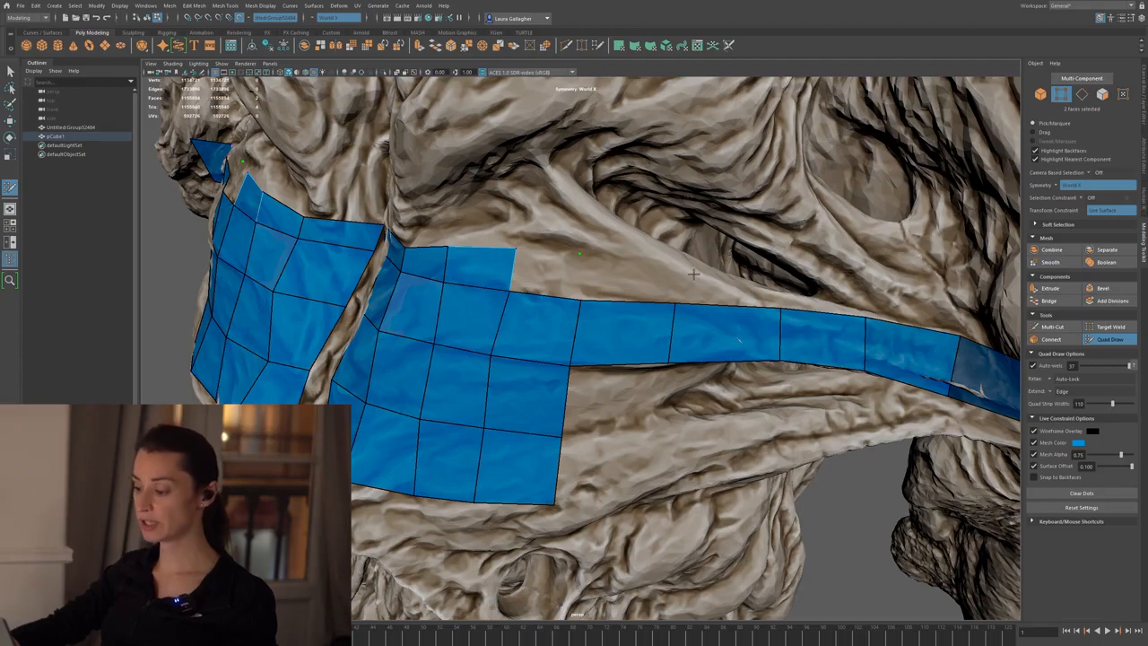
middle_click_drag(566, 331, 560, 292, "alt")
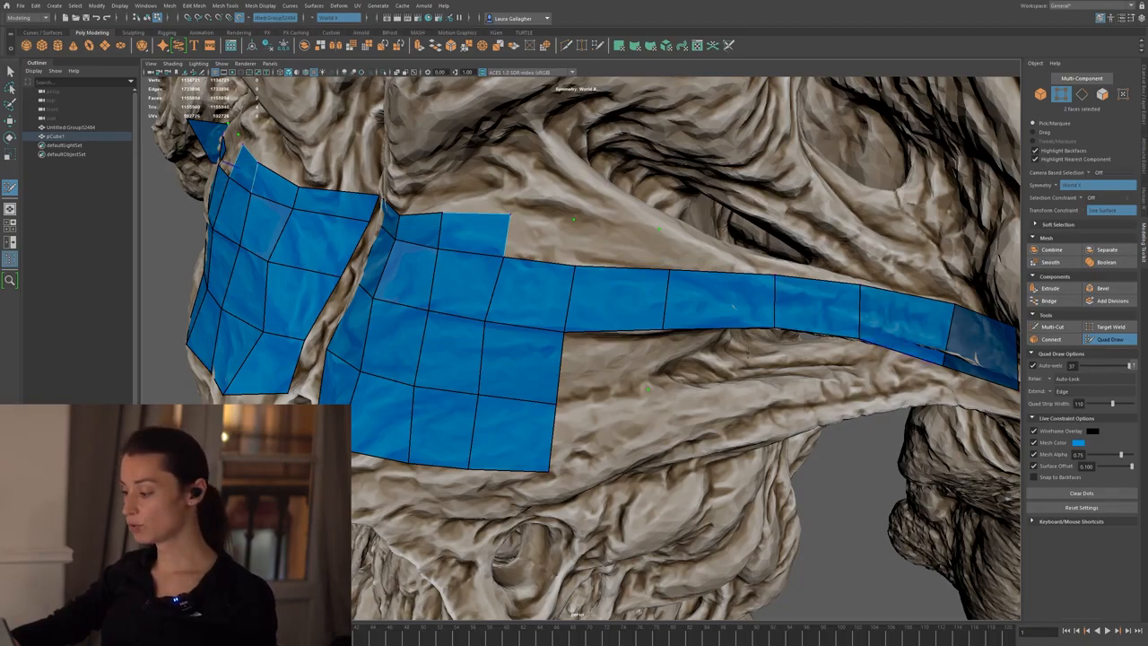
scroll(597, 269, "up", 3)
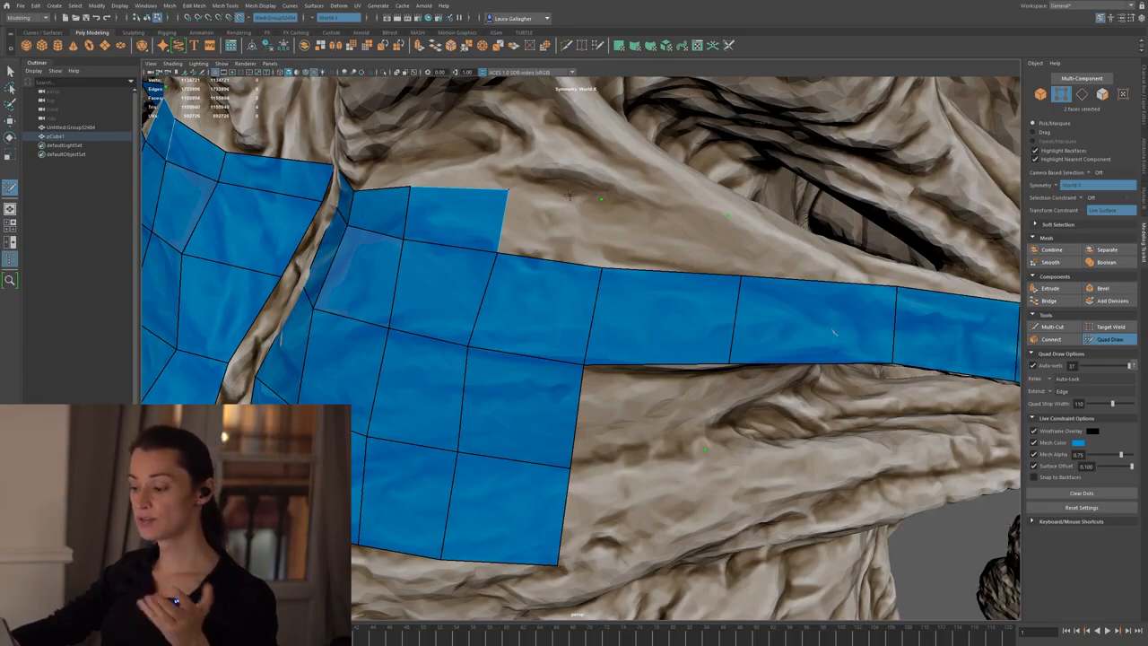
- Fill two quads extending the top row outward and one quad below the arm strip from the placed dots
left_click_drag(567, 195, 515, 174, "alt")
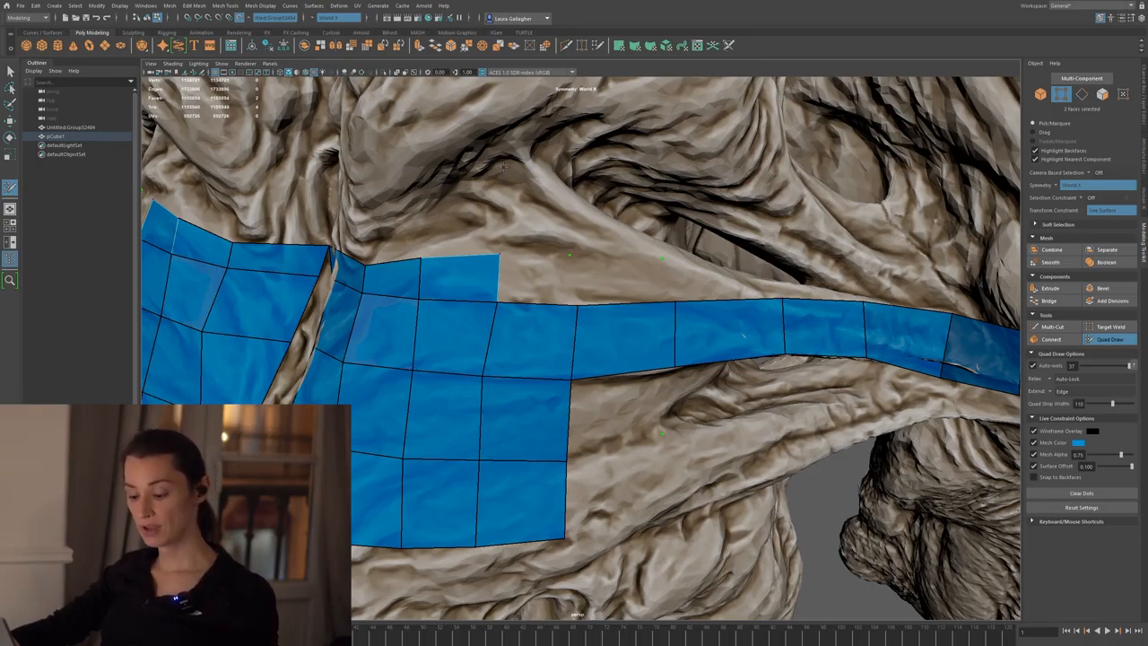
left_click(541, 273, "shift")
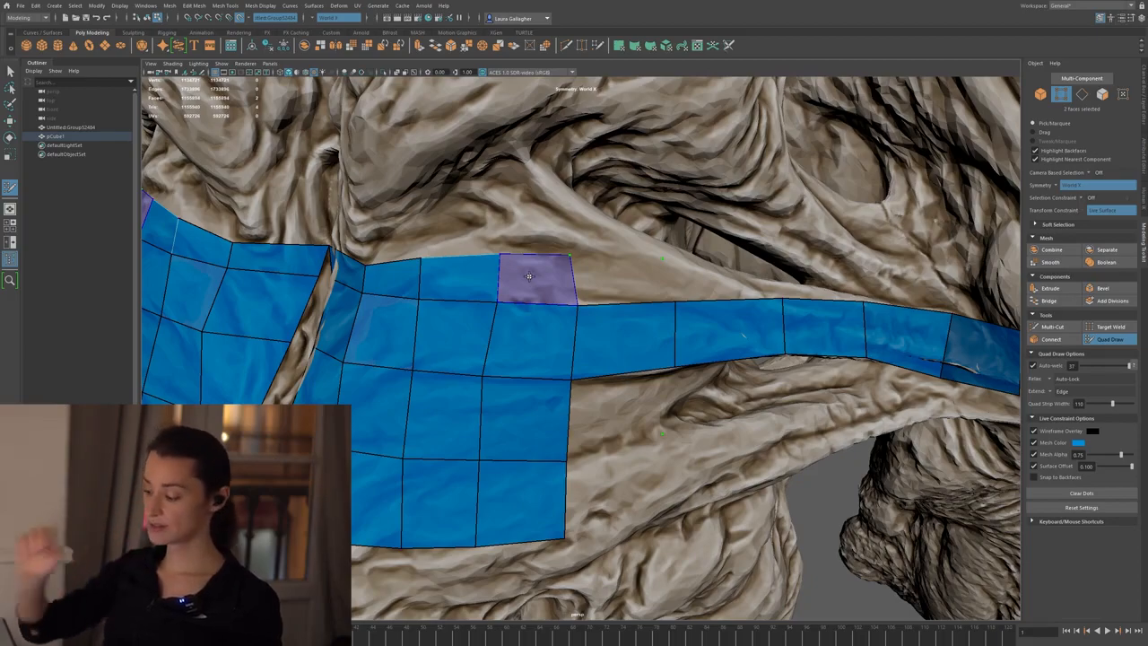
left_click(529, 277, "shift")
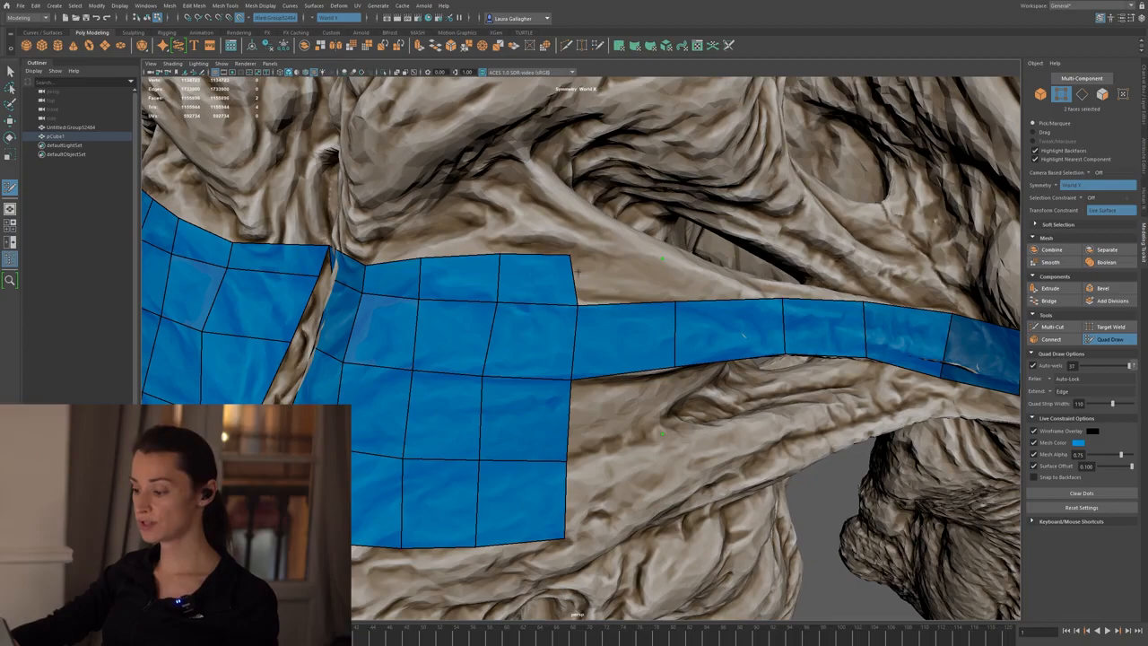
left_click_drag(576, 273, 480, 314, "alt")
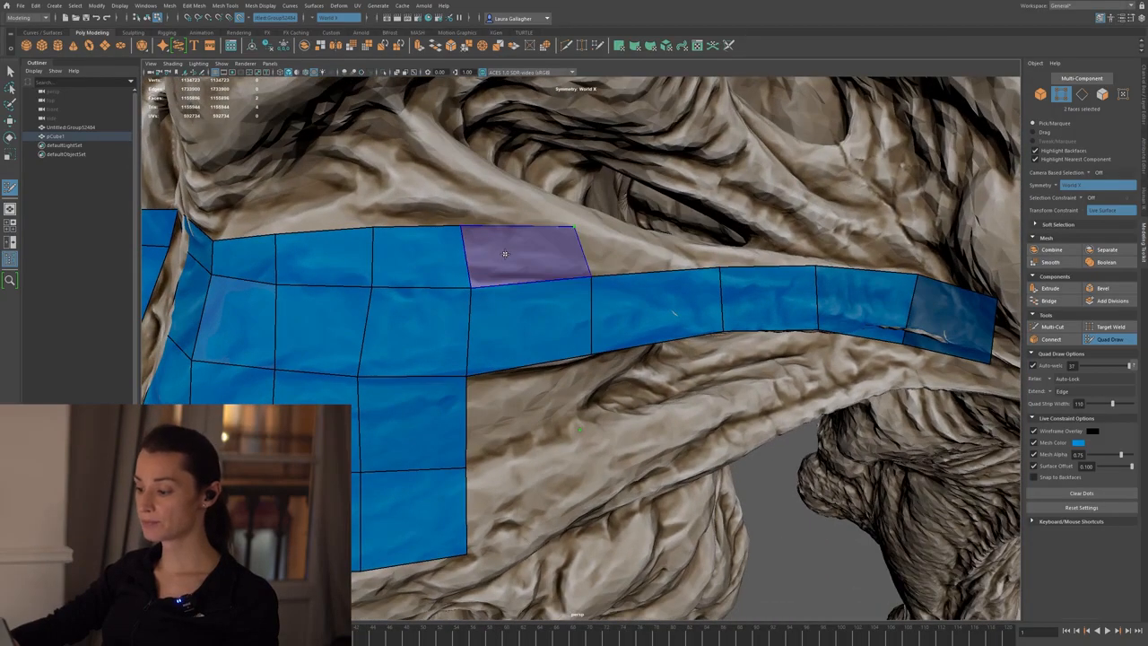
left_click(510, 253, "shift")
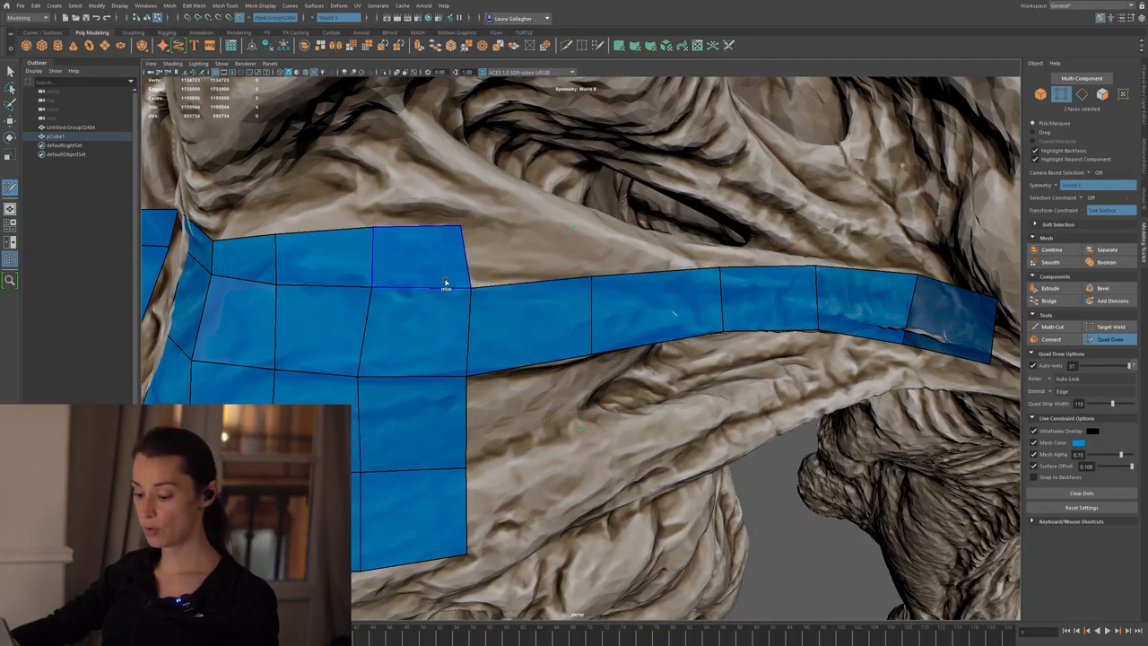
left_click(525, 398, "shift")
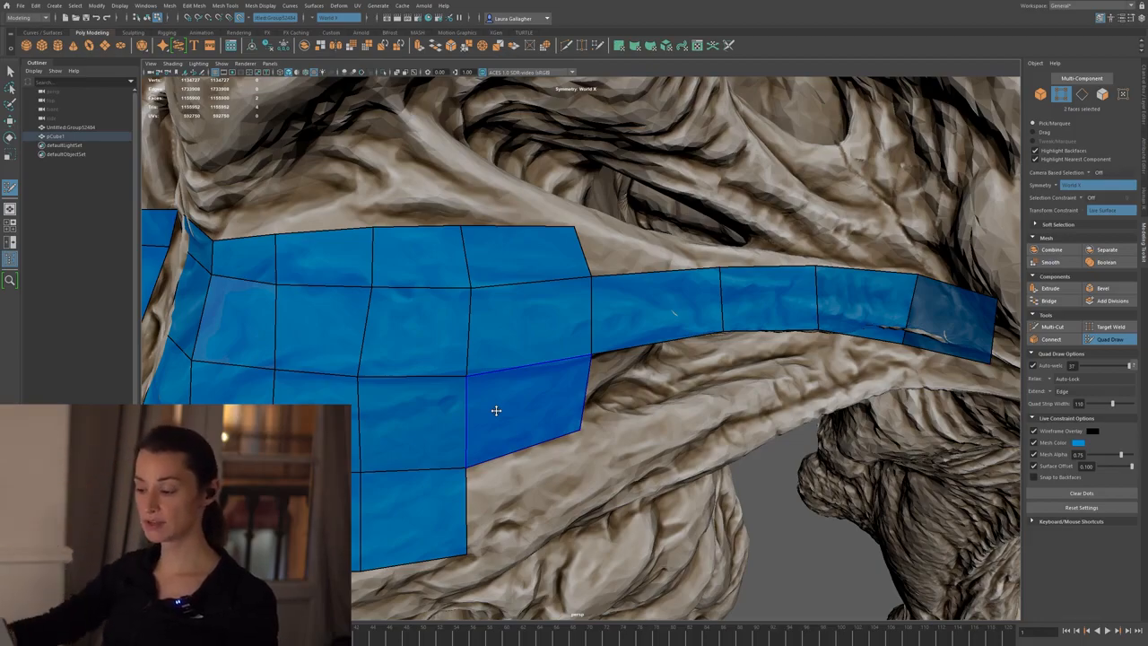
- Place dots along the lower chest ridge and fill three quads extending the patch's bottom row outward
middle_click_drag(490, 349, 513, 239, "alt")
mouse_move(513, 239)
right_mouse_down("alt")
mouse_move(496, 219)
mouse_move(525, 201)
right_mouse_up("alt")
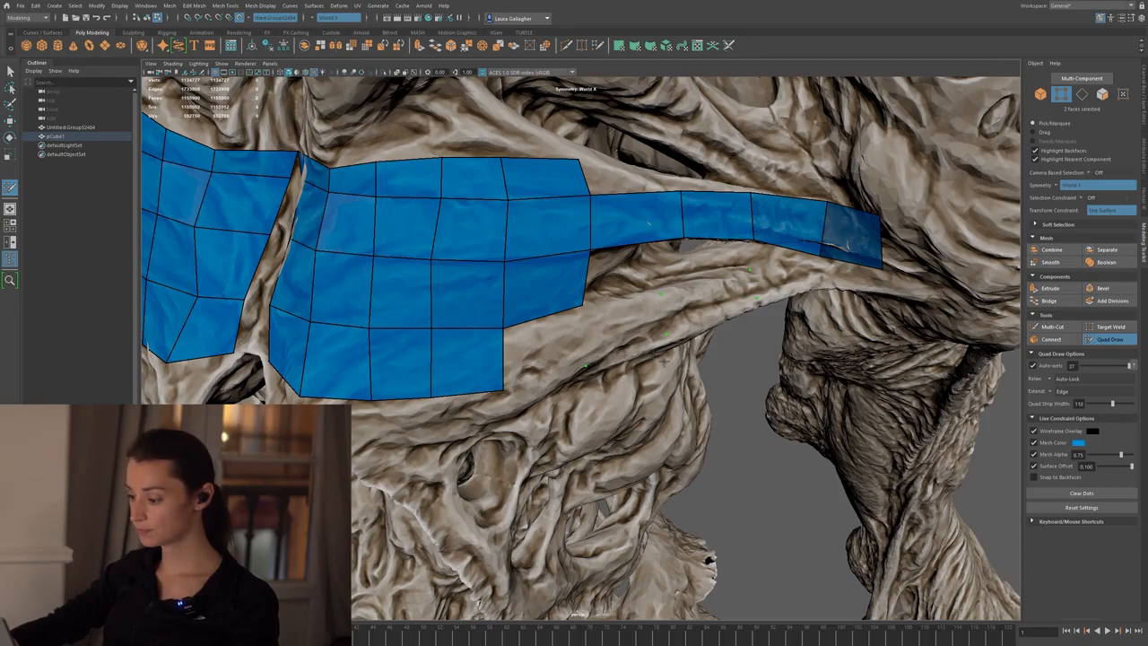
left_click_drag(661, 301, 529, 379, "alt")
left_click(499, 333, "shift")
left_click(597, 327, "shift")
left_click(695, 294, "shift")
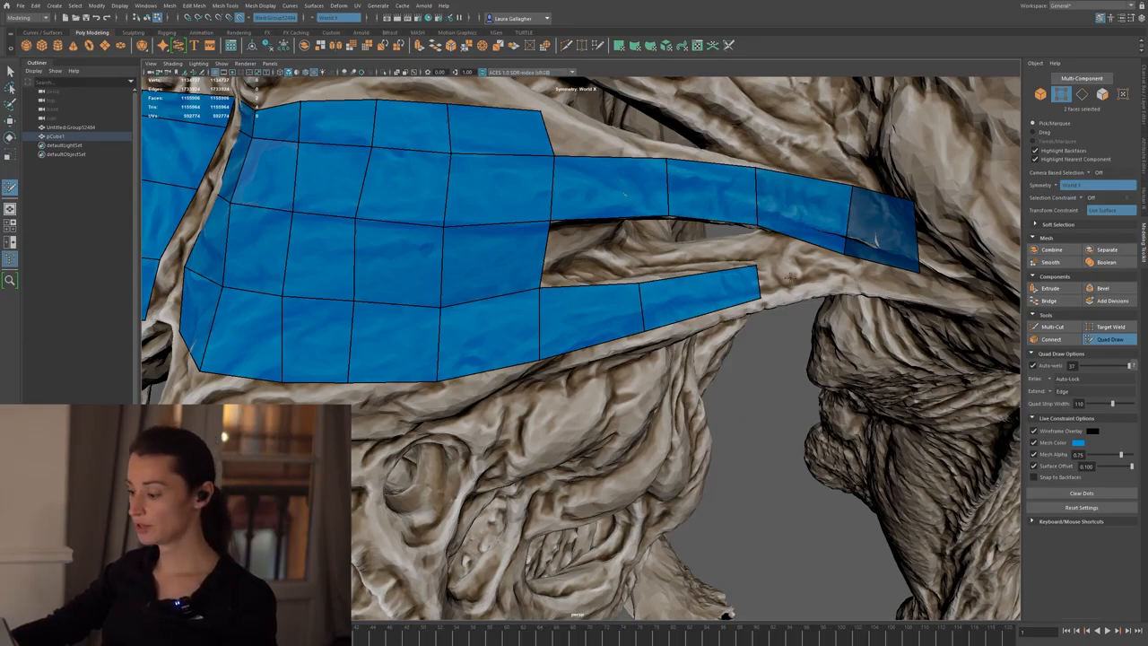
- Reposition vertices on the mirrored chest patches and add another row of quads along their lower edge
middle_click_drag(754, 288, 670, 294, "alt")
right_click_drag(669, 293, 609, 234, "alt")
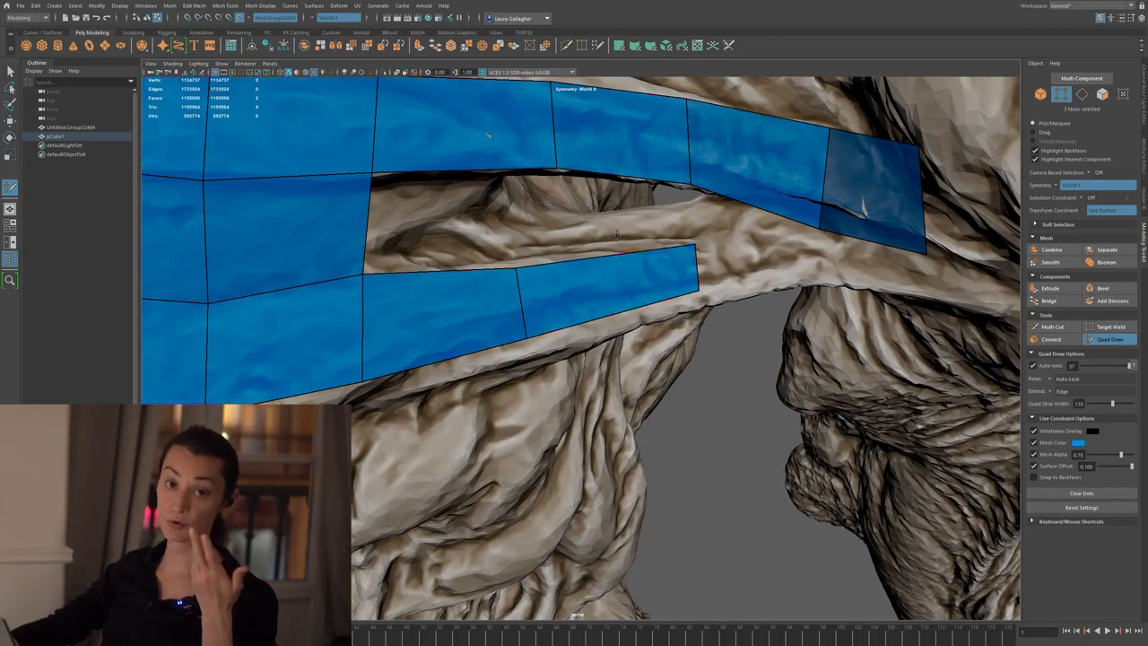
middle_click_drag(500, 281, 663, 286, "alt")
mouse_move(664, 287)
right_mouse_down("alt")
mouse_move(410, 192)
mouse_move(628, 252)
right_mouse_up("alt")
left_click_drag(628, 251, 536, 254, "alt")
right_click_drag(536, 254, 553, 344, "alt")
left_click_drag(552, 344, 575, 290, "alt")
left_click_drag(484, 298, 490, 297)
left_click_drag(574, 296, 573, 261)
right_click_drag(551, 251, 543, 256, "alt")
middle_click_drag(544, 256, 564, 262, "alt")
right_click_drag(563, 262, 579, 289, "alt")
middle_click_drag(579, 289, 591, 235, "alt")
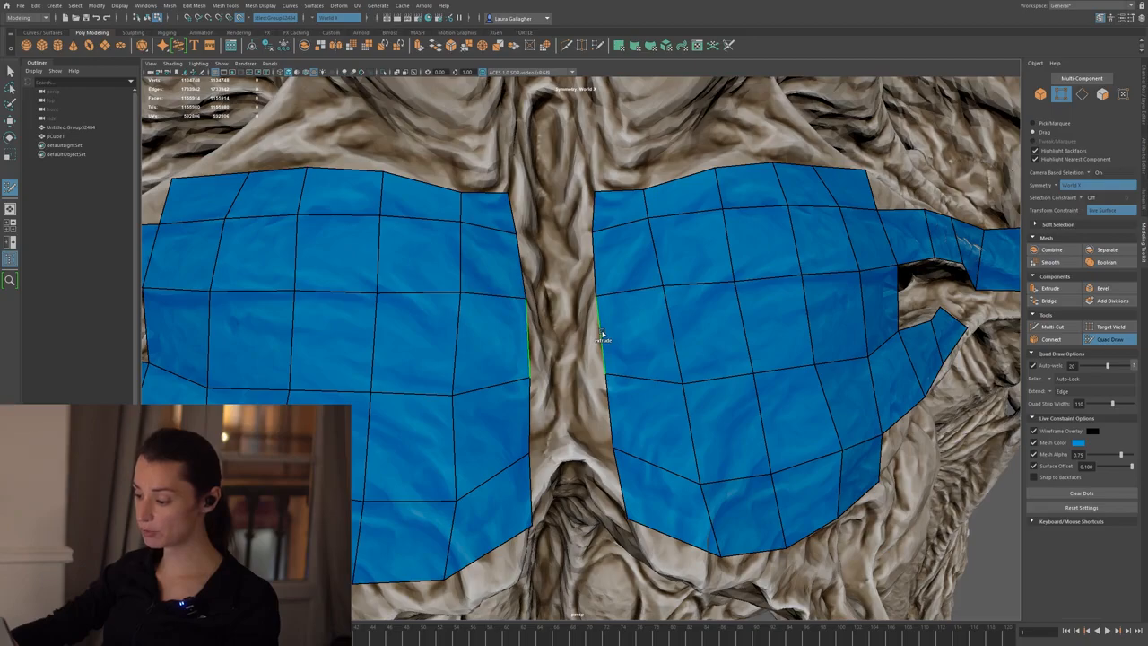
- Extrude the mirrored chest patches' inner borders across the centre gap and weld them along the middle seam, from the top to the lower notch
left_click_drag(602, 334, 574, 332)
middle_click_drag(575, 330, 563, 330)
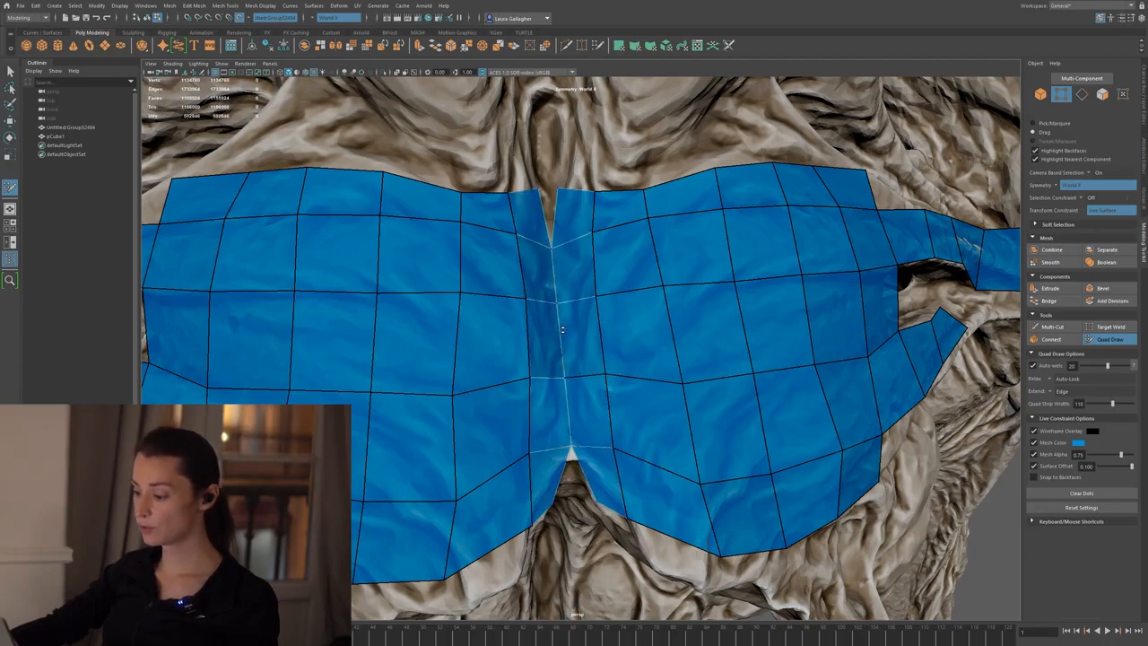
left_click_drag(584, 164, 564, 203, "alt")
left_click_drag(582, 191, 571, 197)
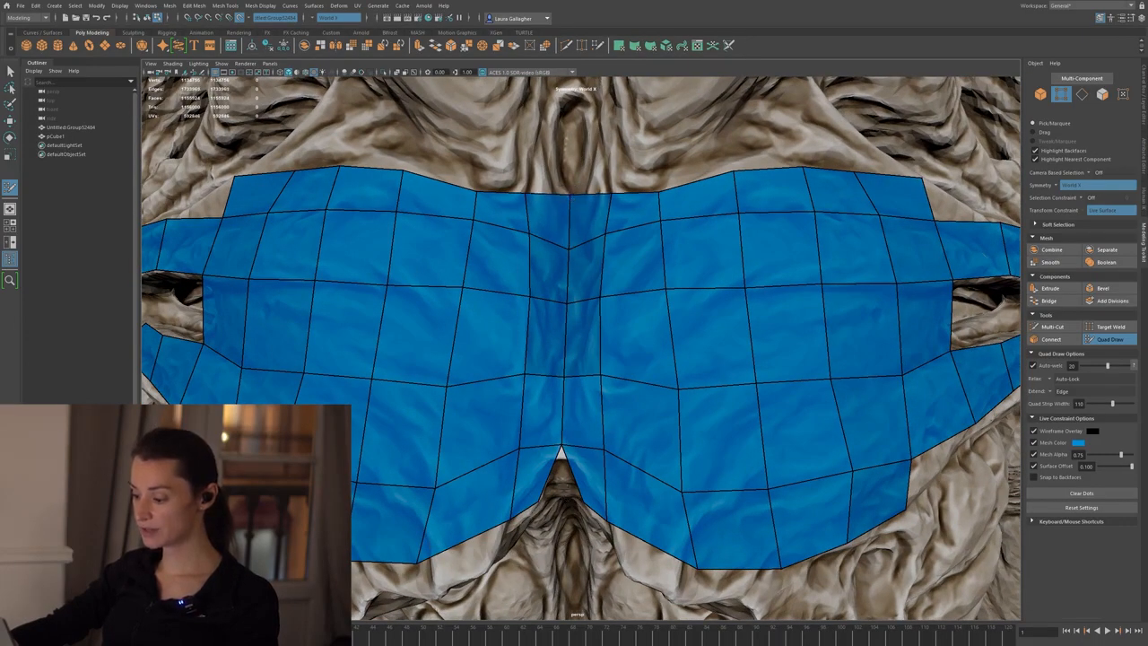
mouse_move(562, 449)
left_mouse_down()
mouse_move(563, 481)
mouse_move(562, 456)
mouse_move(625, 405)
mouse_move(590, 437)
mouse_move(611, 418)
mouse_move(575, 395)
mouse_move(597, 418)
mouse_move(607, 375)
mouse_move(581, 400)
left_mouse_up()
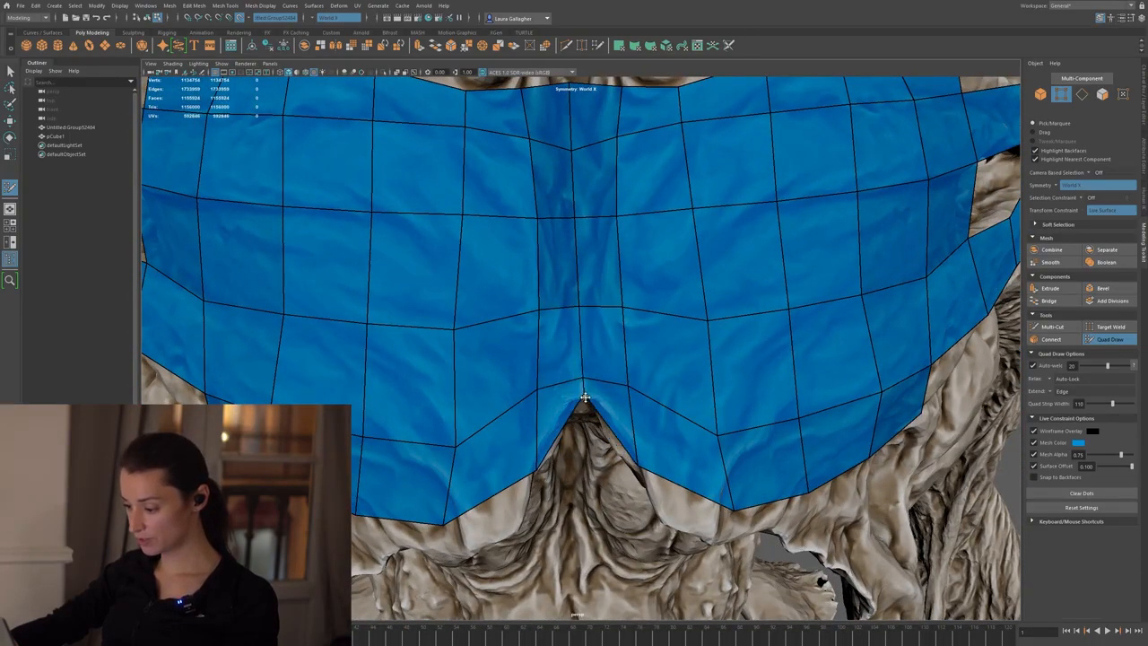
- Reposition the vertices around the lower centre notch upward to even out the rows beside the seam
left_click_drag(641, 464, 627, 436)
mouse_move(629, 386)
left_mouse_down()
mouse_move(628, 366)
mouse_move(584, 359)
mouse_move(584, 348)
left_mouse_up()
mouse_move(580, 307)
left_mouse_down()
mouse_move(579, 290)
mouse_move(629, 287)
left_mouse_up()
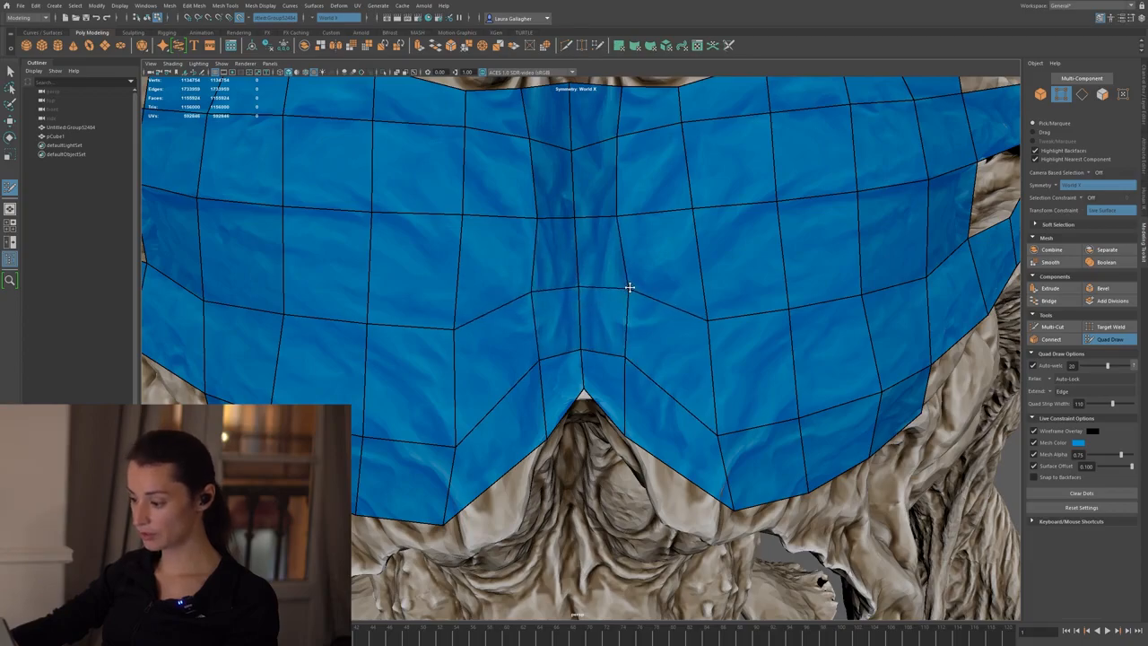
left_click_drag(692, 325, 654, 335, "alt")
scroll(655, 336, "down", 2)
left_click(655, 336, "ctrl")
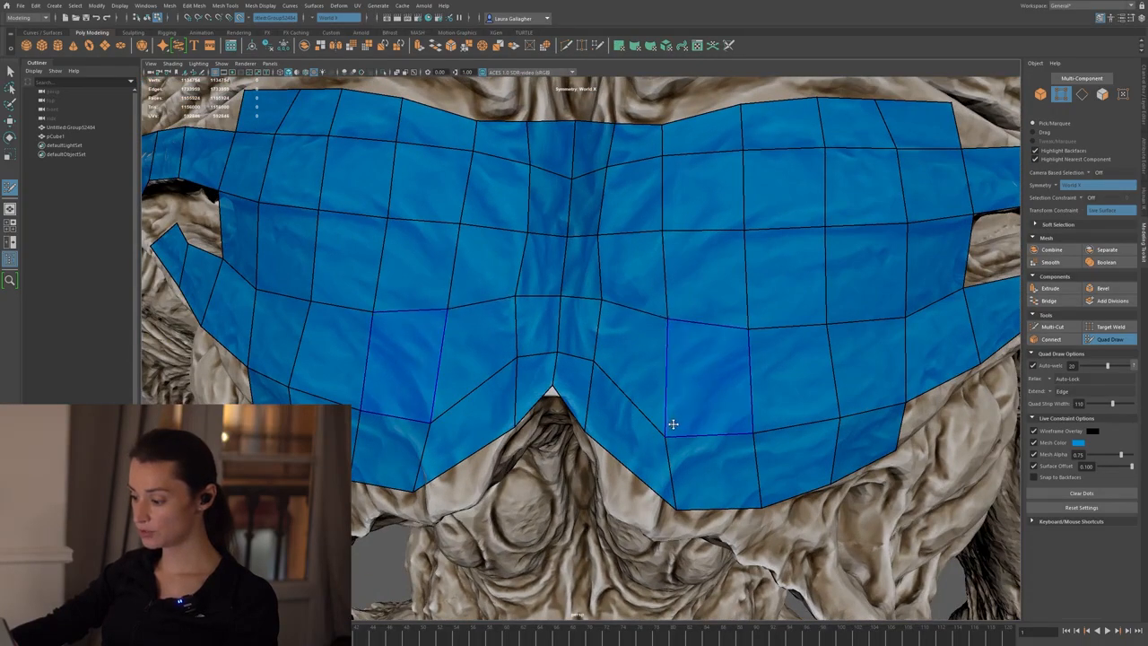
left_click_drag(667, 432, 674, 413)
- Extrude the chest mesh's upper border edges upward into a new row of quads towards the neck
middle_click_drag(698, 315, 514, 481, "alt")
scroll(514, 482, "up", 1)
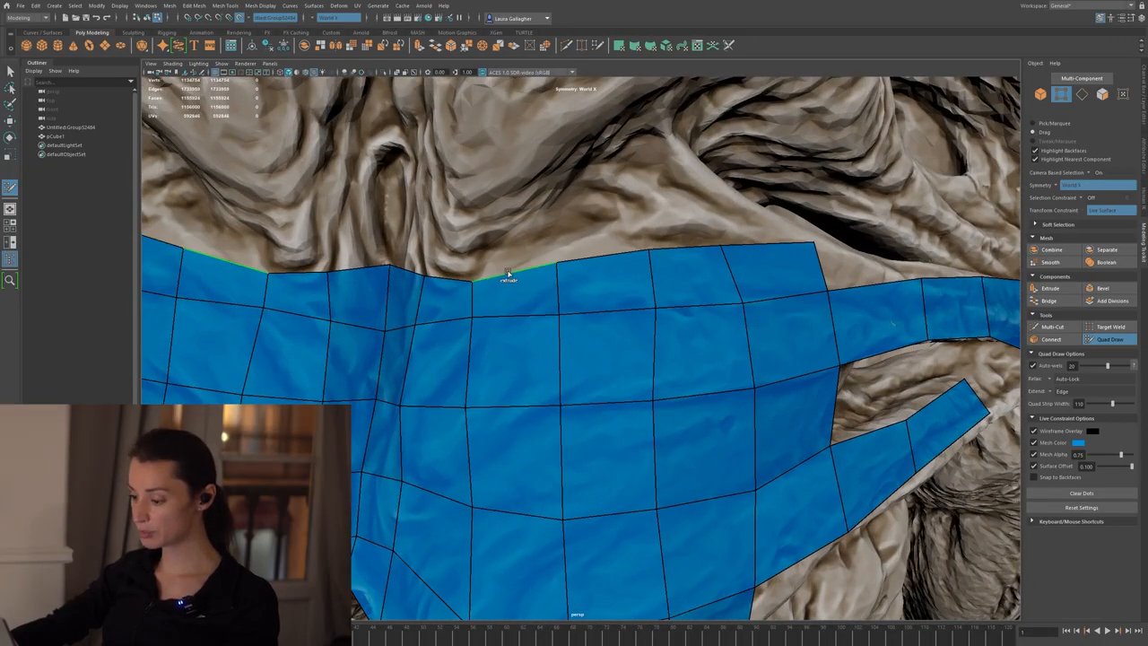
middle_click_drag(506, 273, 515, 218)
right_click_drag(643, 346, 592, 352, "alt")
middle_click_drag(508, 319, 557, 255, "alt")
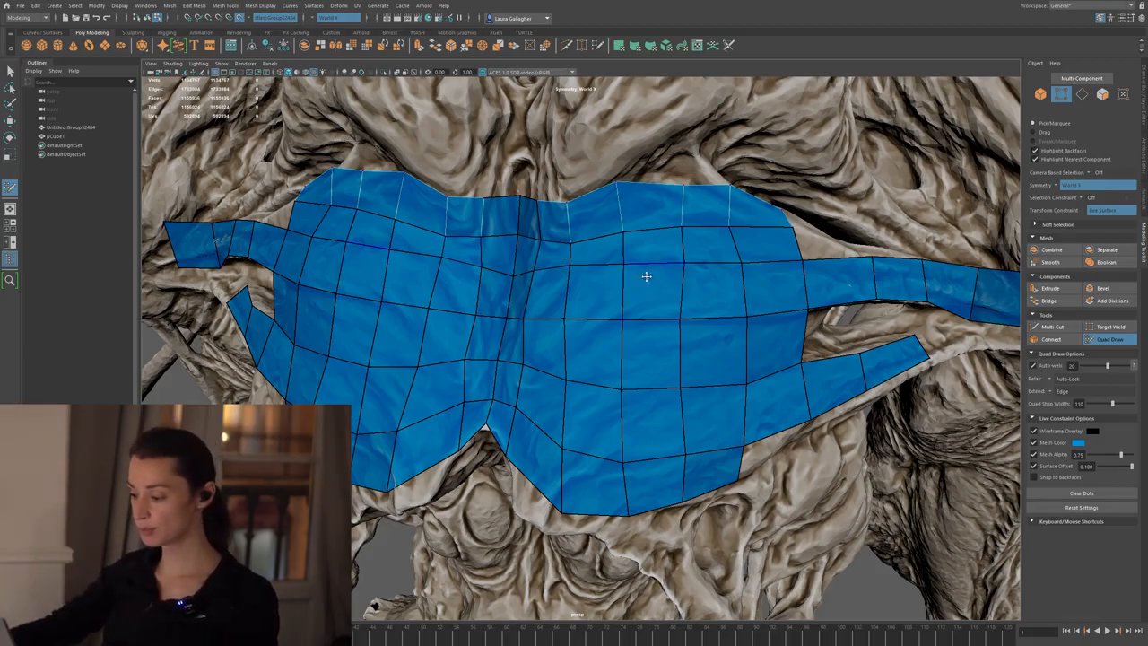
- Relax the interior chest quads and nudge a vertex to even out the spacing of the edge flow
middle_click_drag(606, 280, 595, 266, "alt")
right_click_drag(595, 266, 629, 273, "alt")
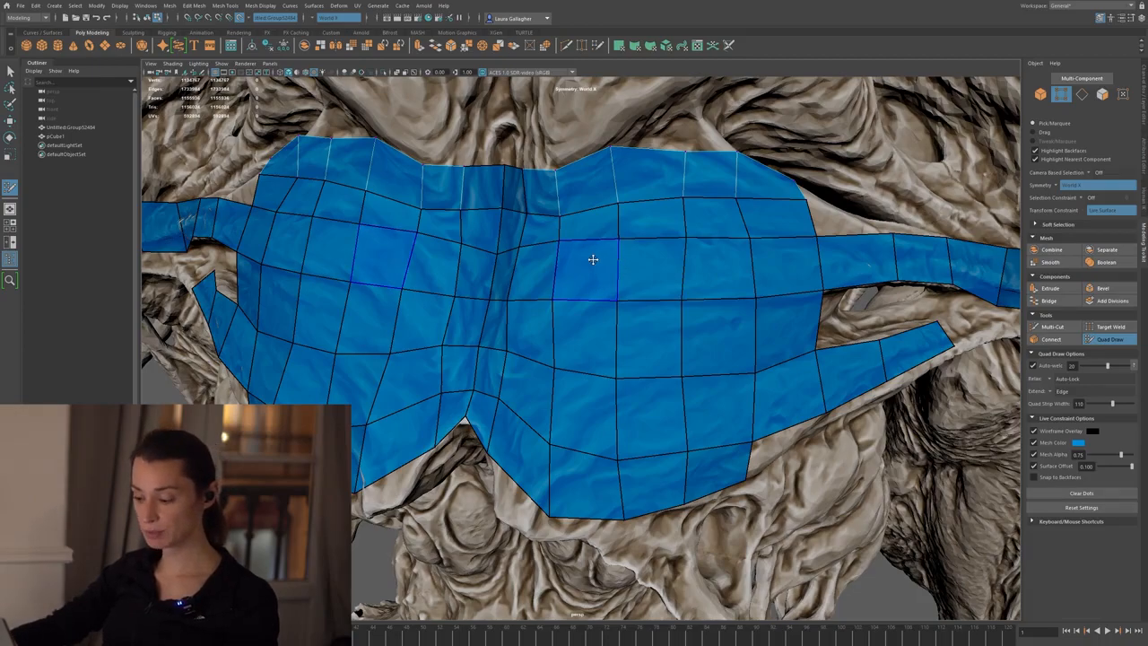
mouse_move(631, 293)
left_mouse_down("shift")
mouse_move(661, 254)
mouse_move(554, 236)
mouse_move(559, 397)
mouse_move(613, 356)
mouse_move(628, 277)
mouse_move(597, 351)
mouse_move(511, 364)
mouse_move(553, 375)
mouse_move(664, 251)
mouse_move(562, 226)
mouse_move(745, 221)
mouse_move(542, 221)
mouse_move(741, 290)
mouse_move(723, 318)
mouse_move(546, 328)
mouse_move(539, 374)
mouse_move(595, 422)
mouse_move(677, 388)
mouse_move(641, 328)
mouse_move(503, 278)
left_mouse_up("shift")
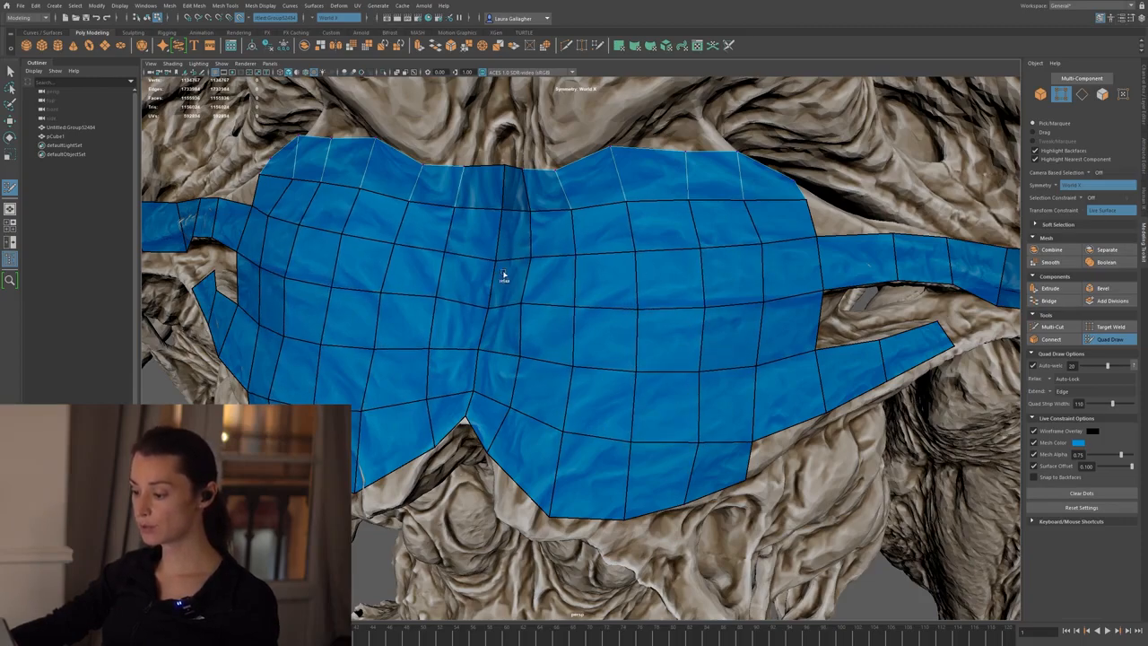
mouse_move(574, 269)
left_mouse_down("alt")
mouse_move(637, 279)
mouse_move(619, 279)
mouse_move(626, 289)
mouse_move(703, 277)
left_mouse_up("alt")
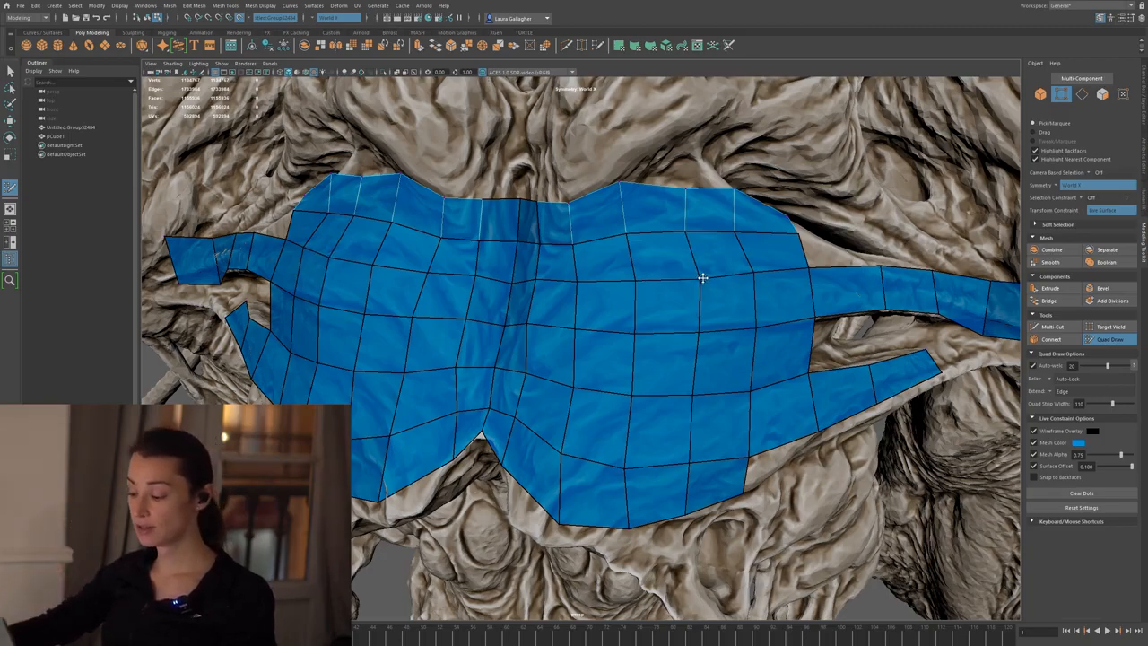
mouse_move(698, 279)
left_mouse_down()
mouse_move(687, 267)
mouse_move(706, 278)
left_mouse_up()
- Tweak and relax the upper chest quads with a wider soft selection falloff
scroll(634, 325, "up", 2)
mouse_move(631, 281)
left_mouse_down("alt")
mouse_move(640, 299)
mouse_move(630, 294)
left_mouse_up("alt")
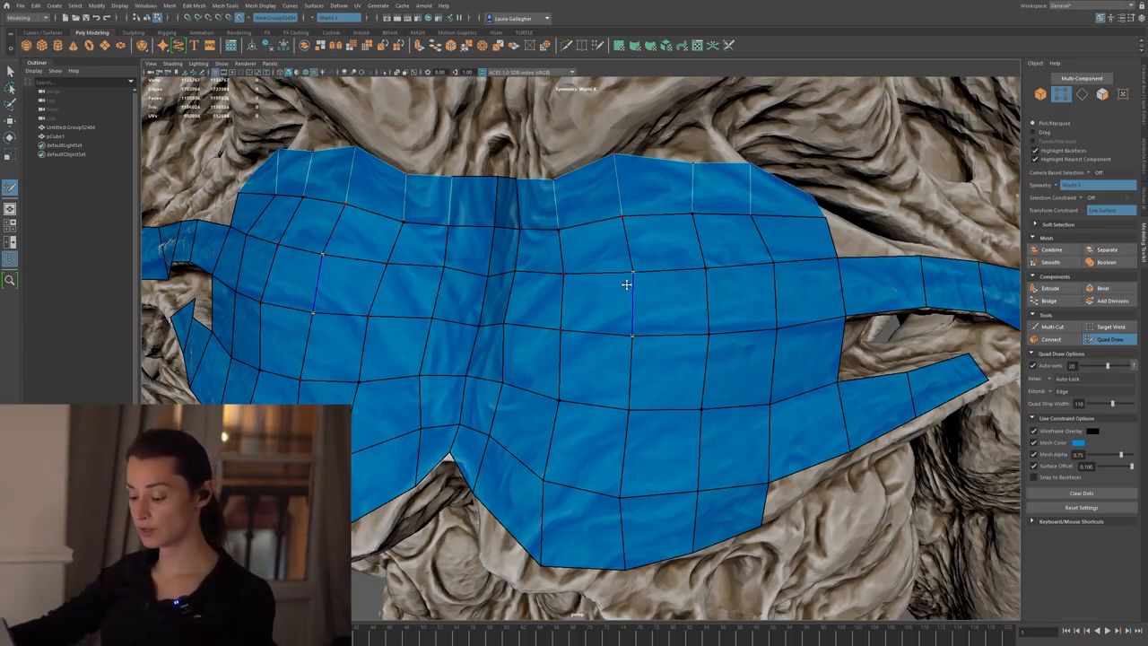
mouse_move(631, 343)
left_mouse_down()
mouse_move(633, 326)
mouse_move(649, 325)
mouse_move(629, 308)
mouse_move(633, 330)
left_mouse_up()
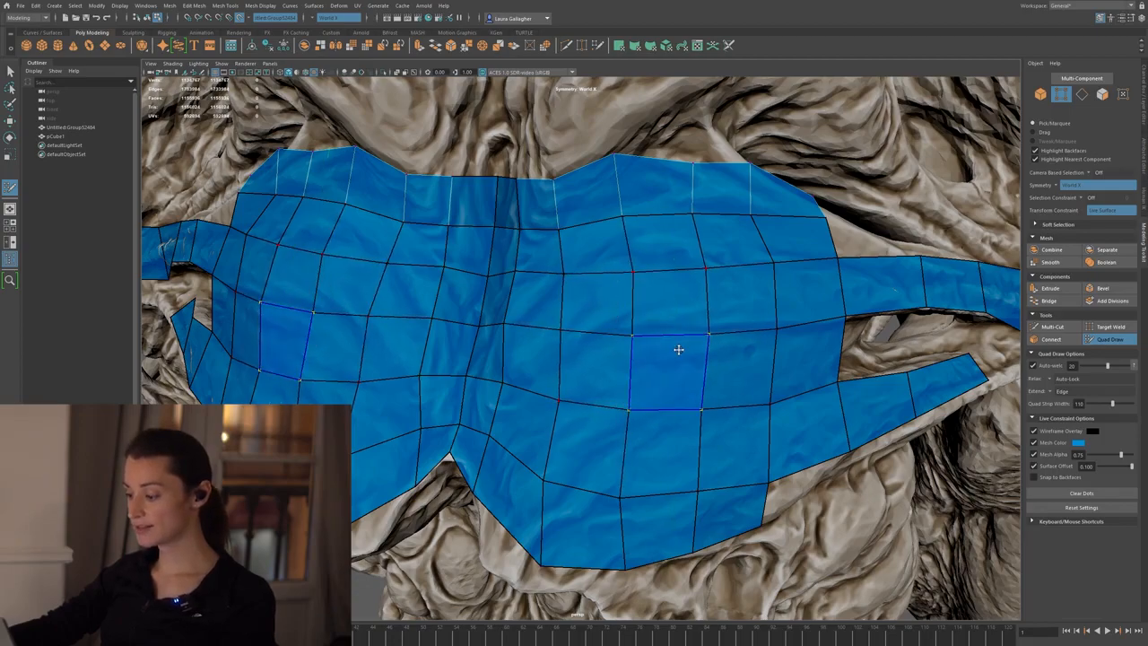
mouse_move(700, 340)
left_mouse_down()
mouse_move(688, 308)
mouse_move(692, 341)
left_mouse_up()
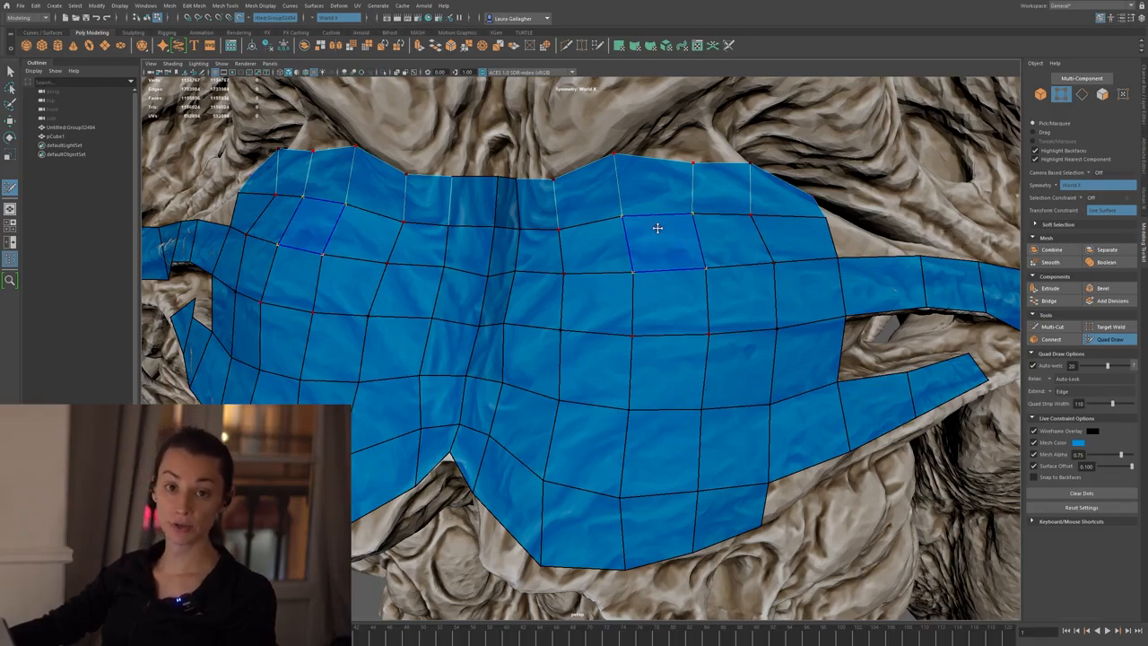
mouse_move(643, 170)
left_mouse_down()
mouse_move(638, 198)
mouse_move(640, 173)
left_mouse_up()
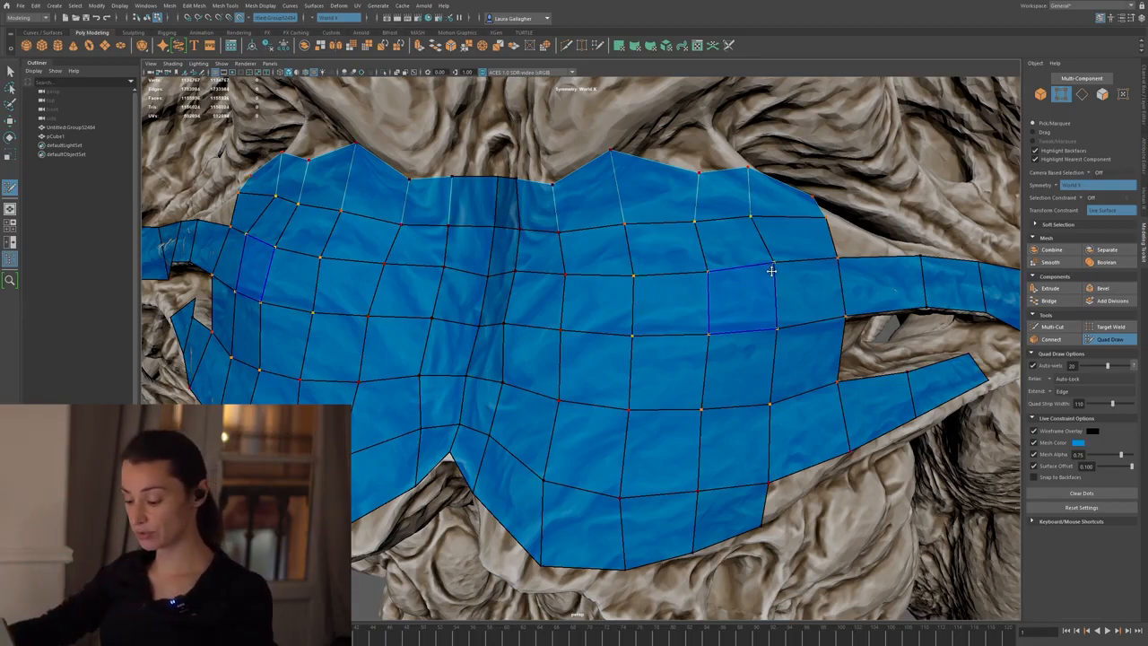
mouse_move(695, 259)
left_mouse_down("shift")
mouse_move(726, 233)
mouse_move(697, 266)
mouse_move(708, 243)
mouse_move(691, 288)
mouse_move(691, 262)
left_mouse_up("shift")
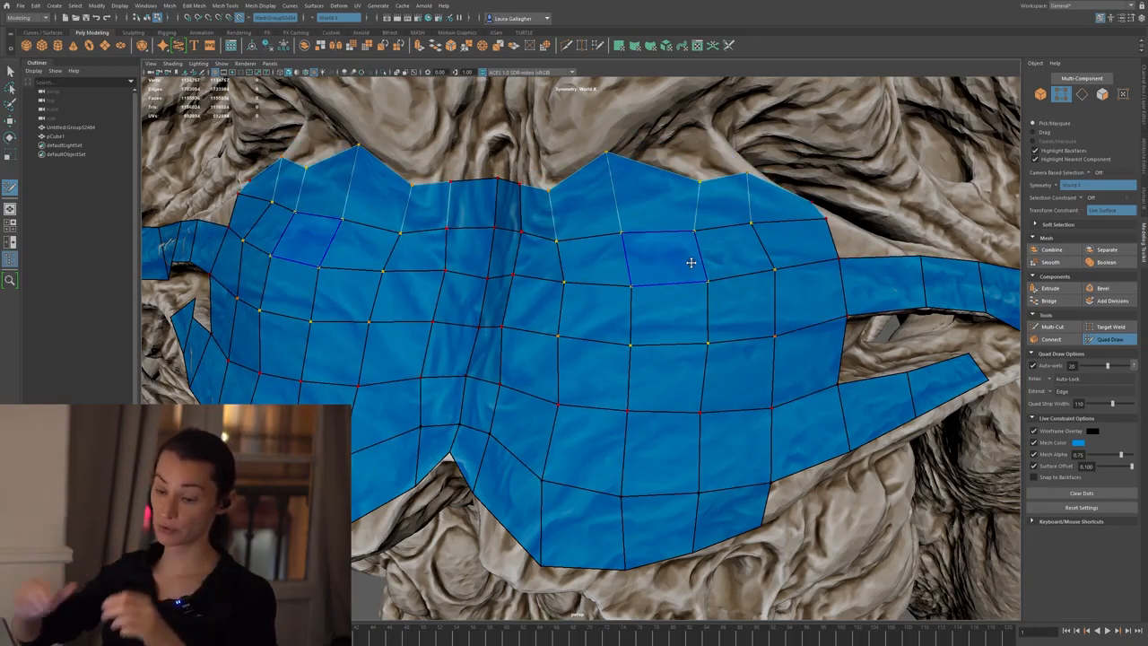
left_click(691, 262, "shift")
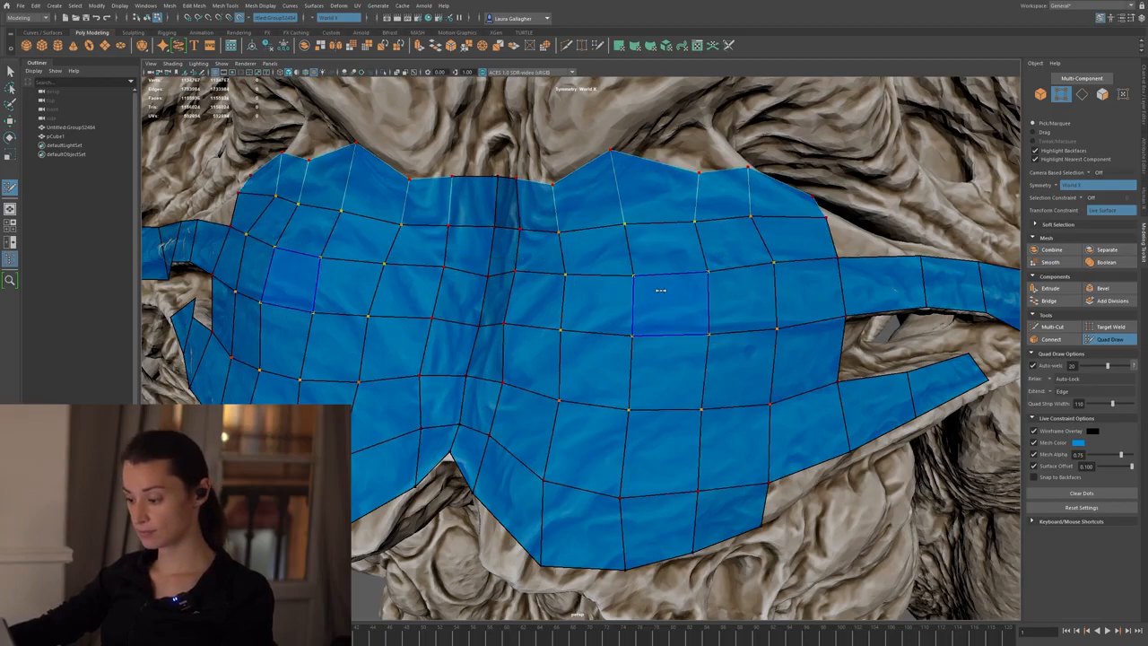
- Test a fuller, steep-ended soft selection falloff curve by relaxing the chest quads, and reset the curve to its default
left_click(1035, 224)
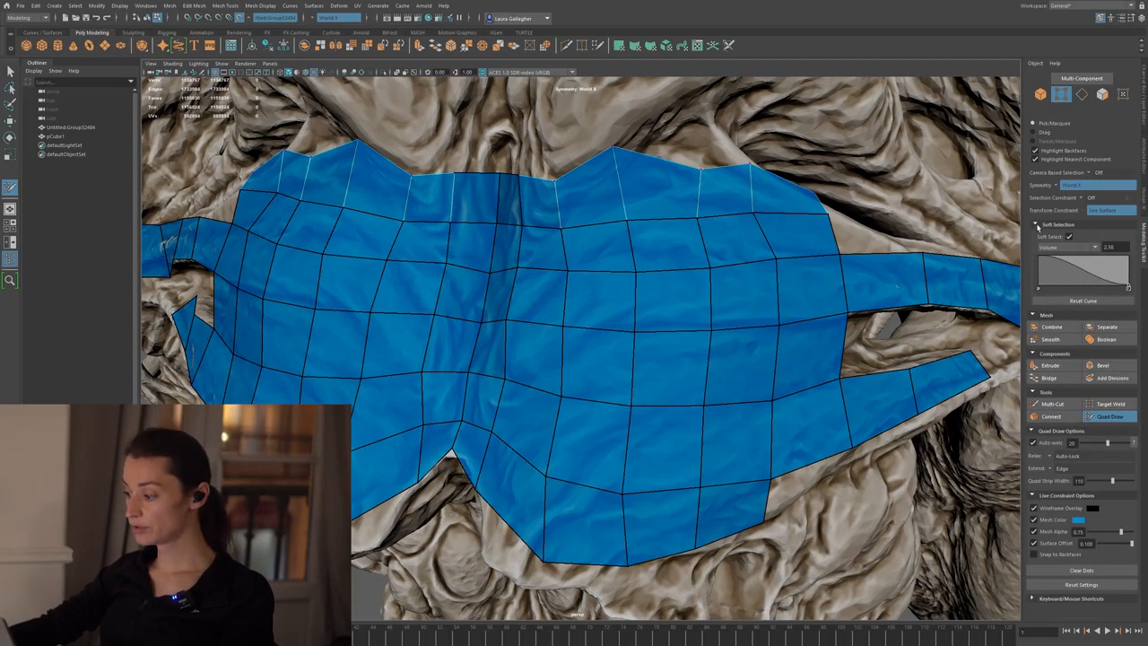
left_click(1037, 225)
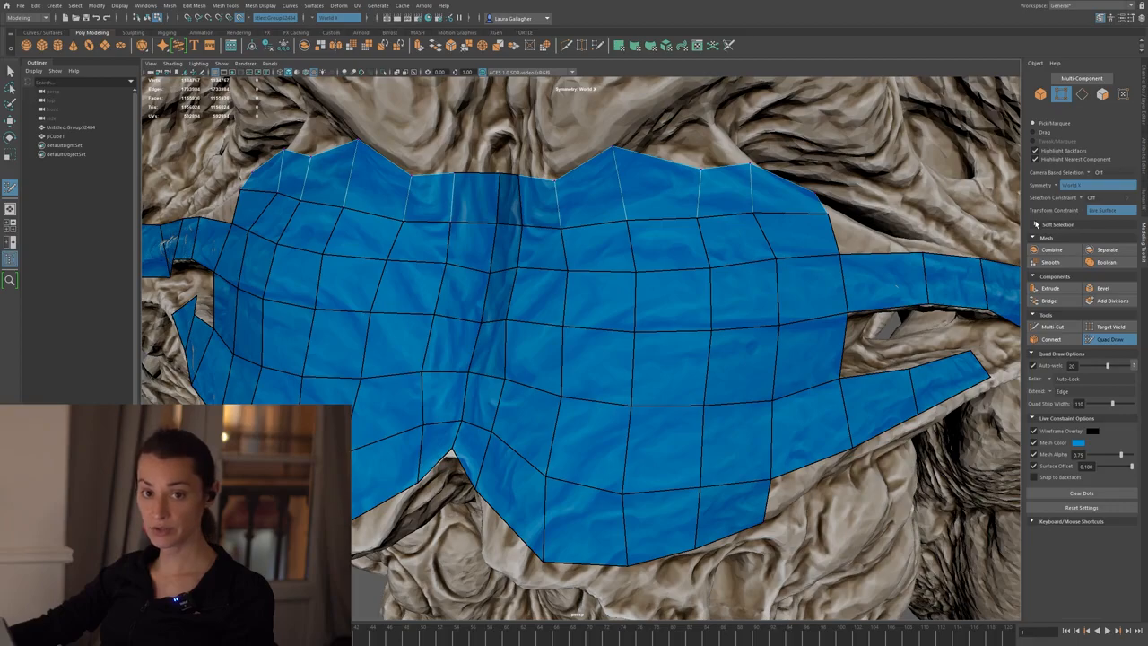
left_click(1037, 225)
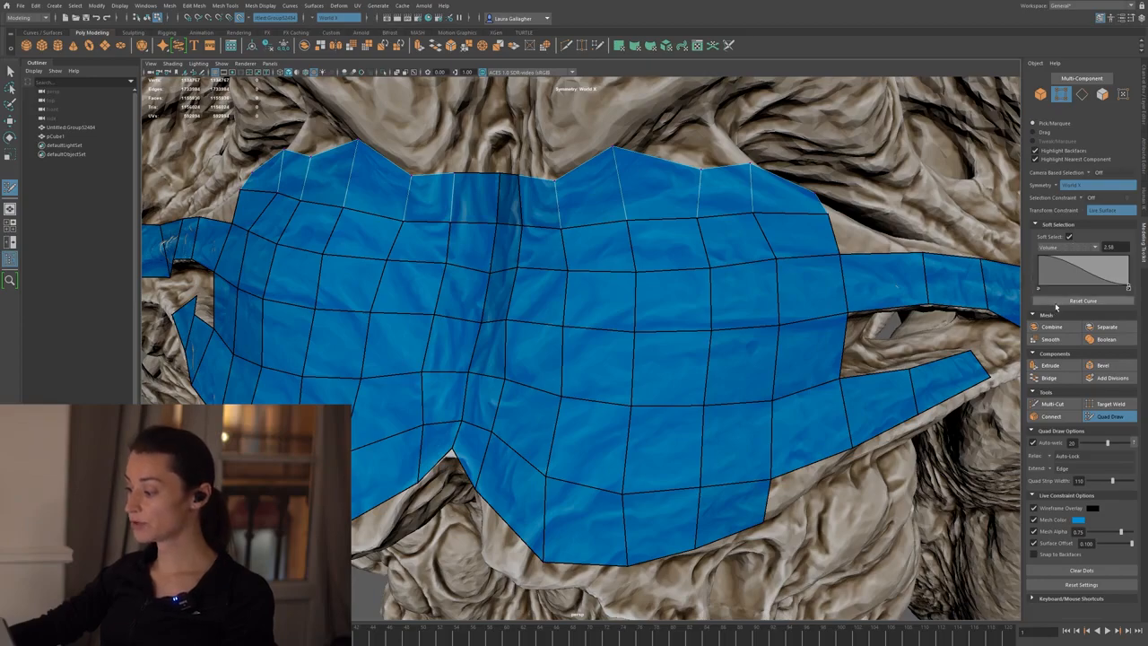
left_click_drag(1093, 265, 1125, 258)
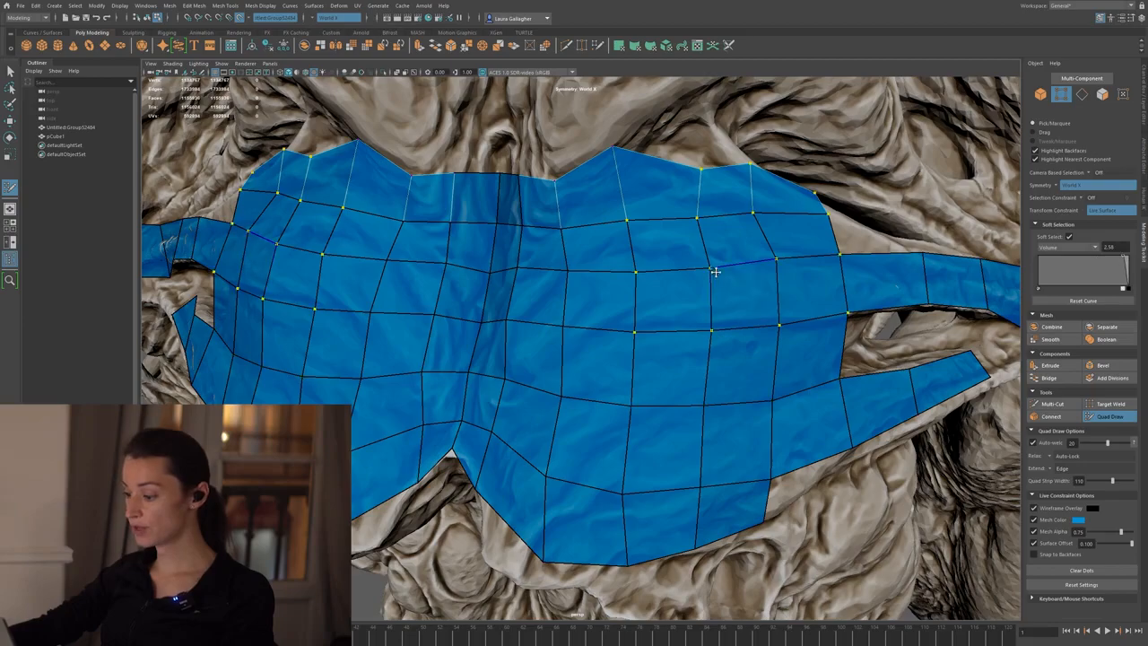
mouse_move(661, 301)
left_mouse_down("shift")
mouse_move(672, 341)
mouse_move(623, 313)
mouse_move(684, 305)
mouse_move(652, 334)
mouse_move(640, 295)
left_mouse_up("shift")
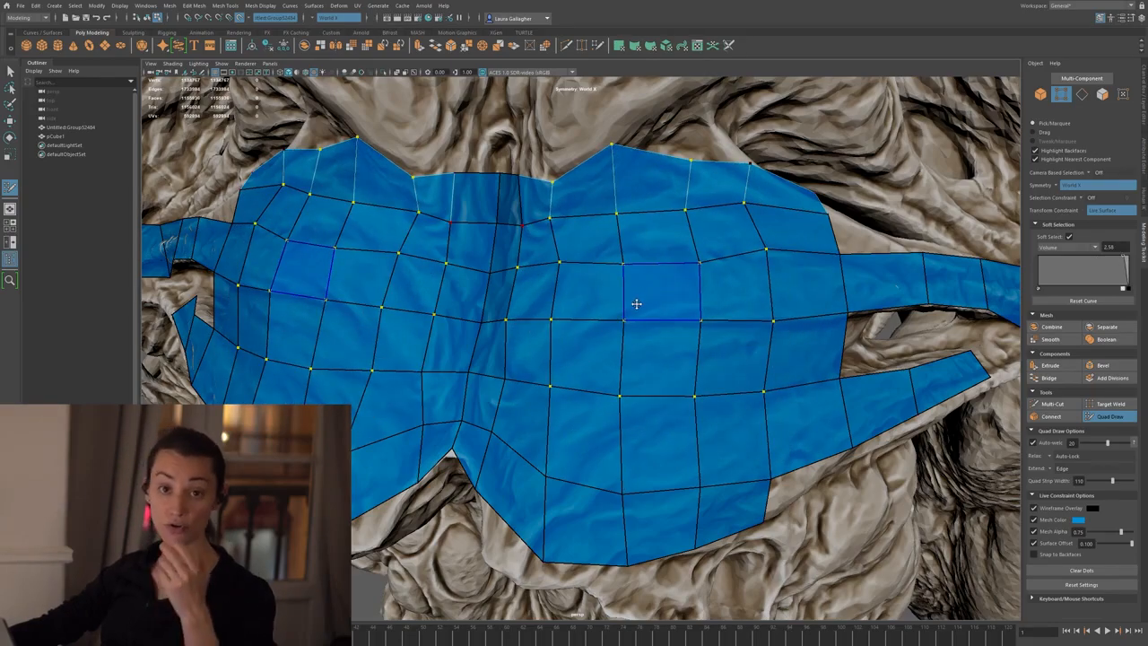
left_click(1070, 300)
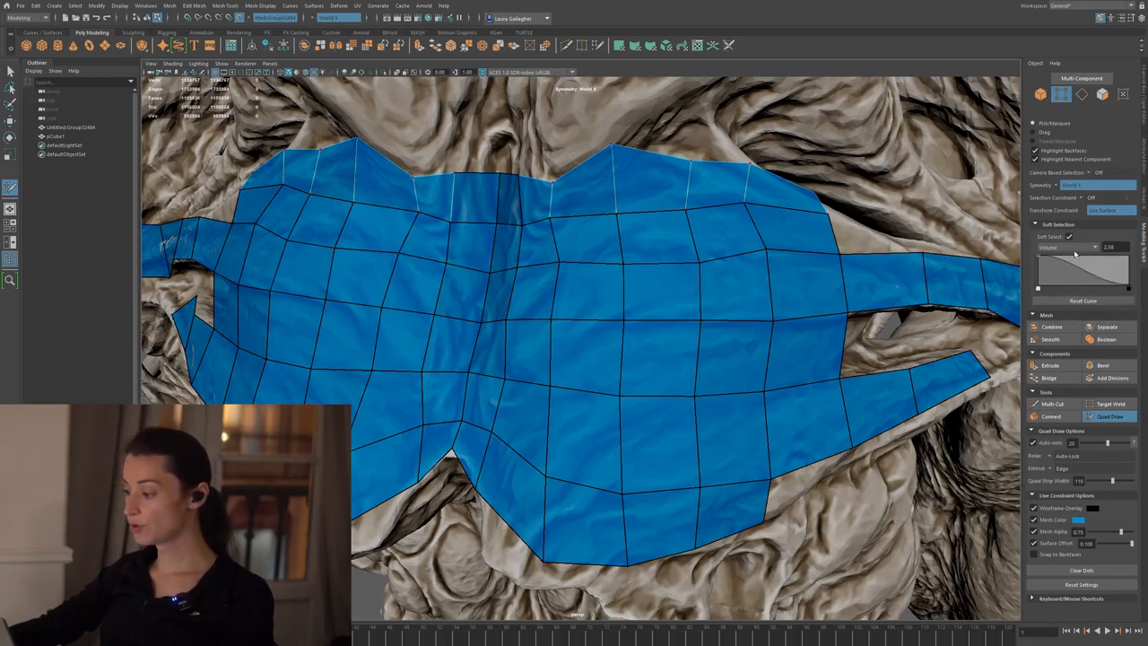
left_click(1071, 248)
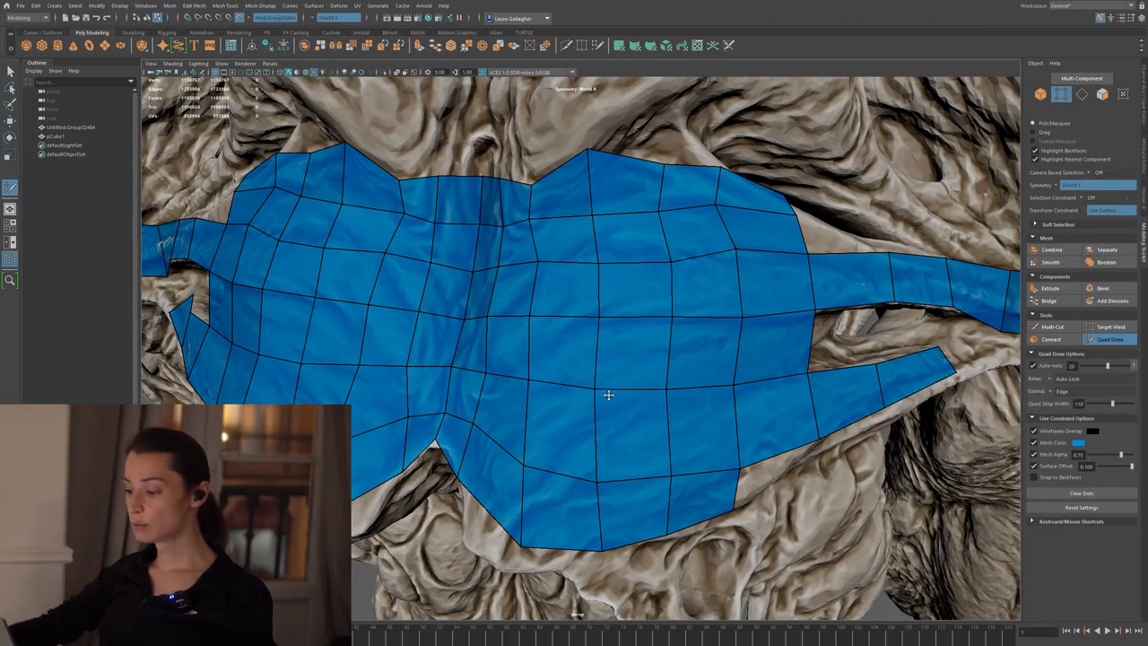
- Slide the vertical edge loop in the outer half of the chest slightly towards the centre
left_click(646, 320, "ctrl")
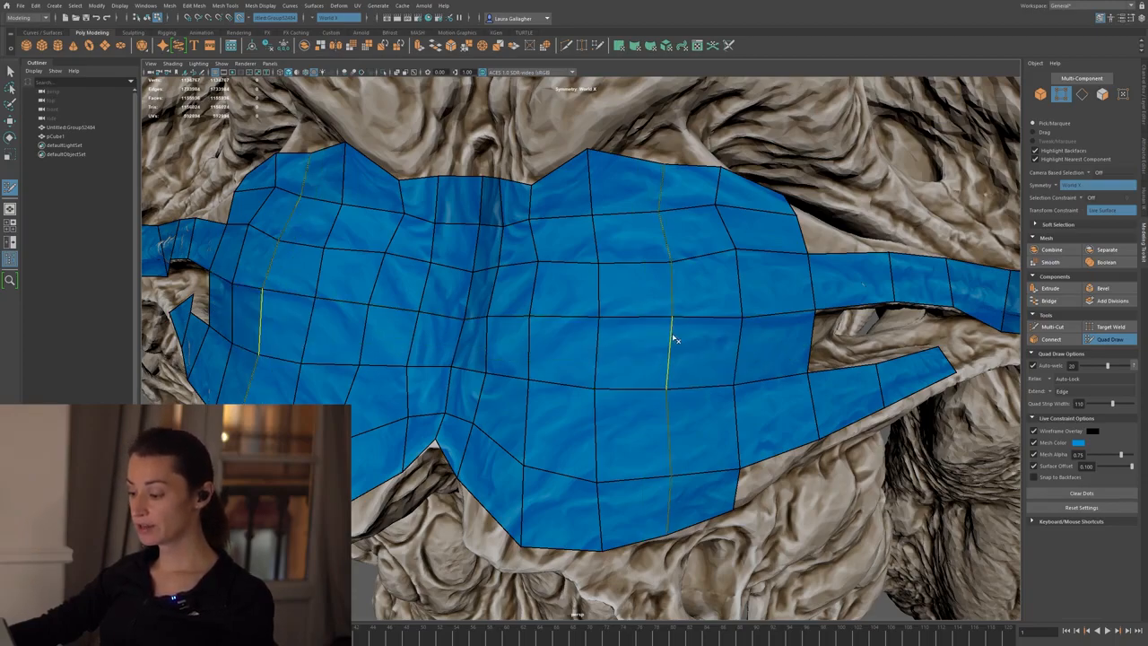
mouse_move(650, 331)
middle_mouse_down()
mouse_move(687, 329)
mouse_move(636, 322)
mouse_move(663, 324)
middle_mouse_up()
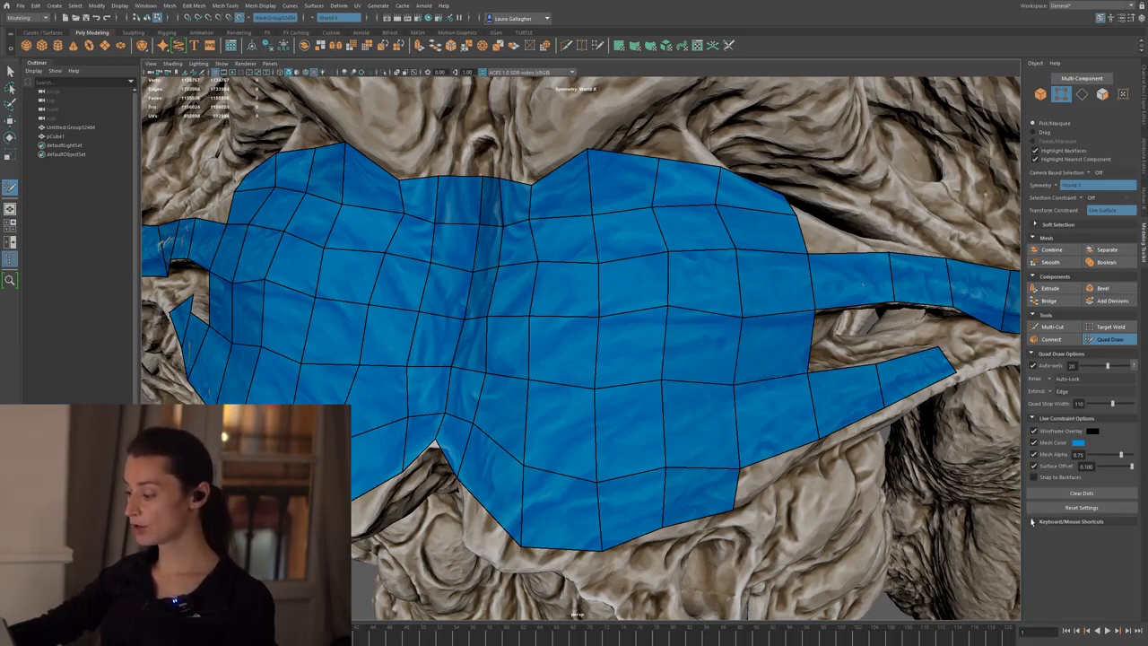
- Display the Quad Draw keyboard and mouse shortcut list and relax the chest quads again
left_click(1032, 522)
scroll(1033, 392, "down", 5)
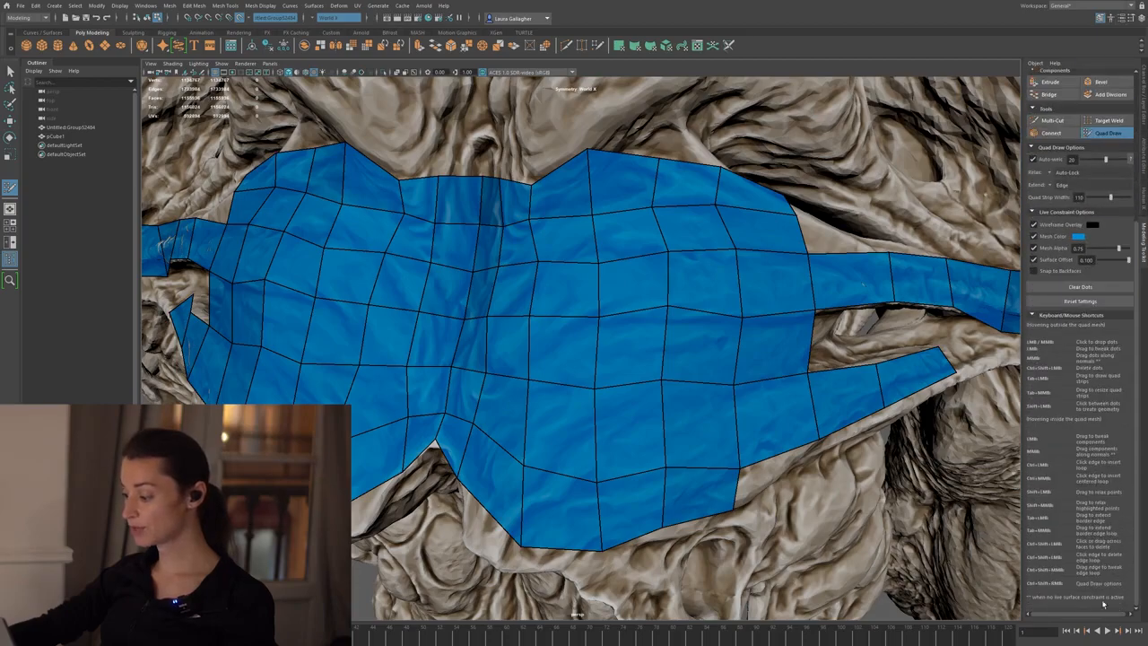
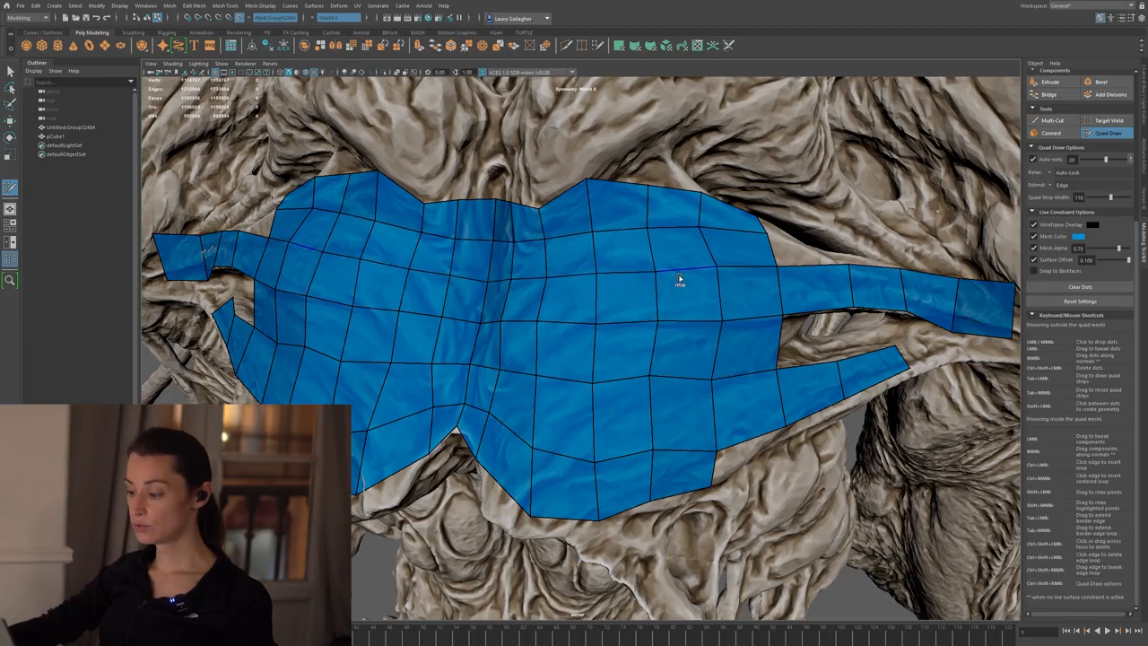
mouse_move(556, 296)
left_mouse_down("shift")
mouse_move(581, 354)
mouse_move(571, 400)
mouse_move(651, 382)
left_mouse_up("shift")
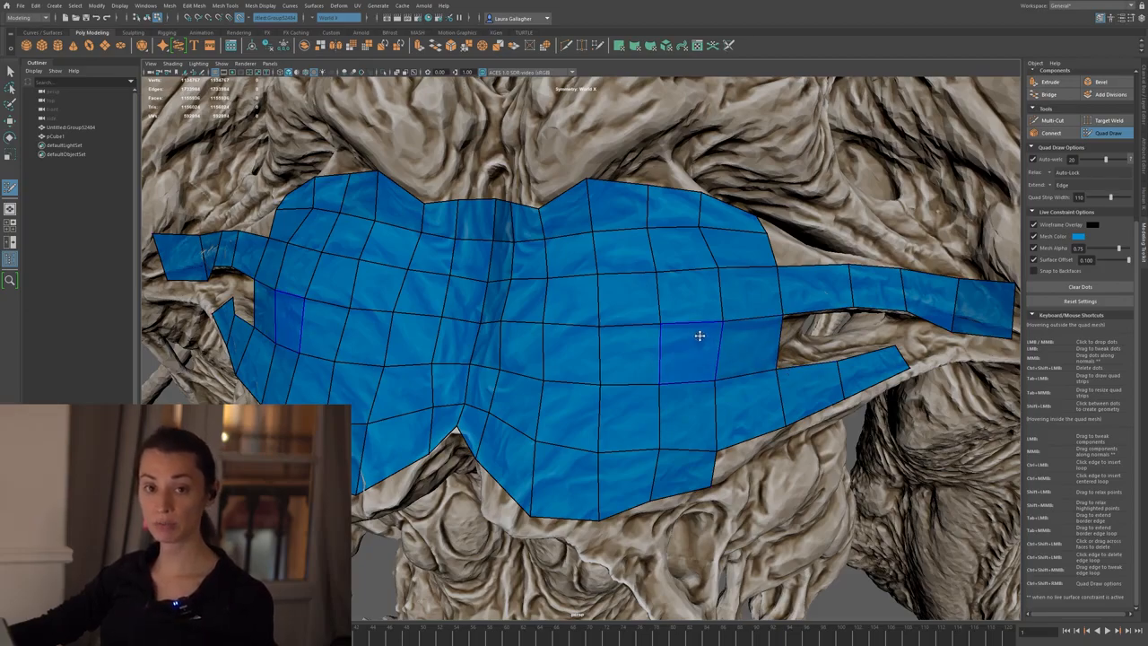
- Insert a vertical edge loop through the middle of the chest patch and a horizontal loop running out along the arm strip
middle_click_drag(635, 337, 613, 337, "alt")
right_click_drag(613, 337, 600, 304, "alt")
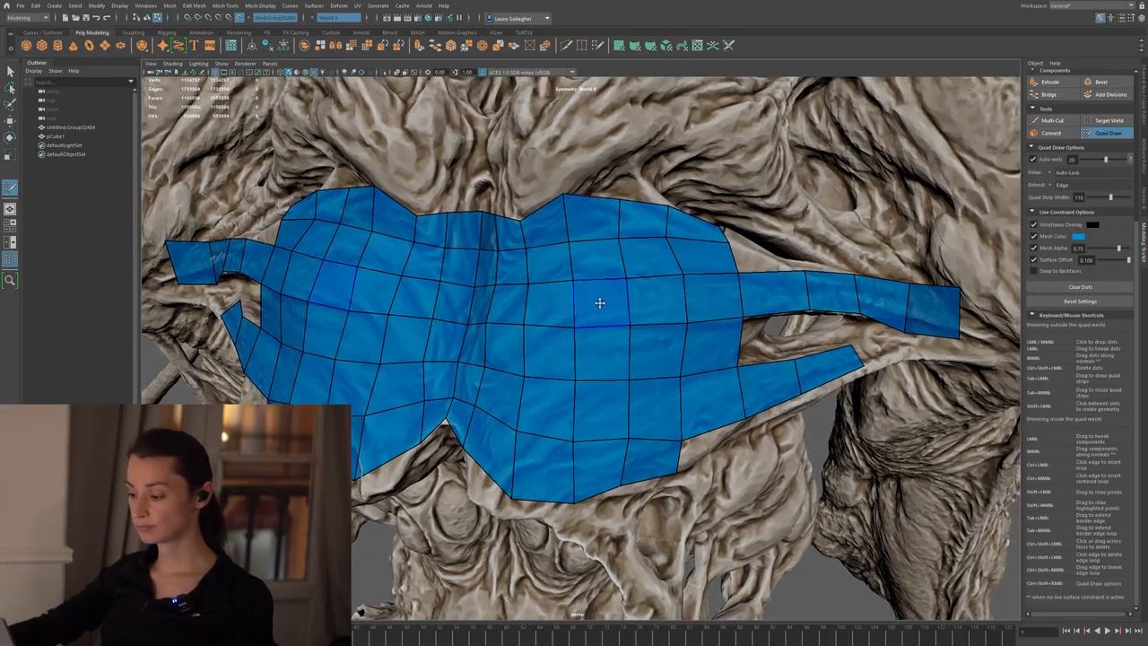
left_click_drag(600, 305, 621, 274, "alt")
middle_click_drag(599, 305, 591, 273, "alt")
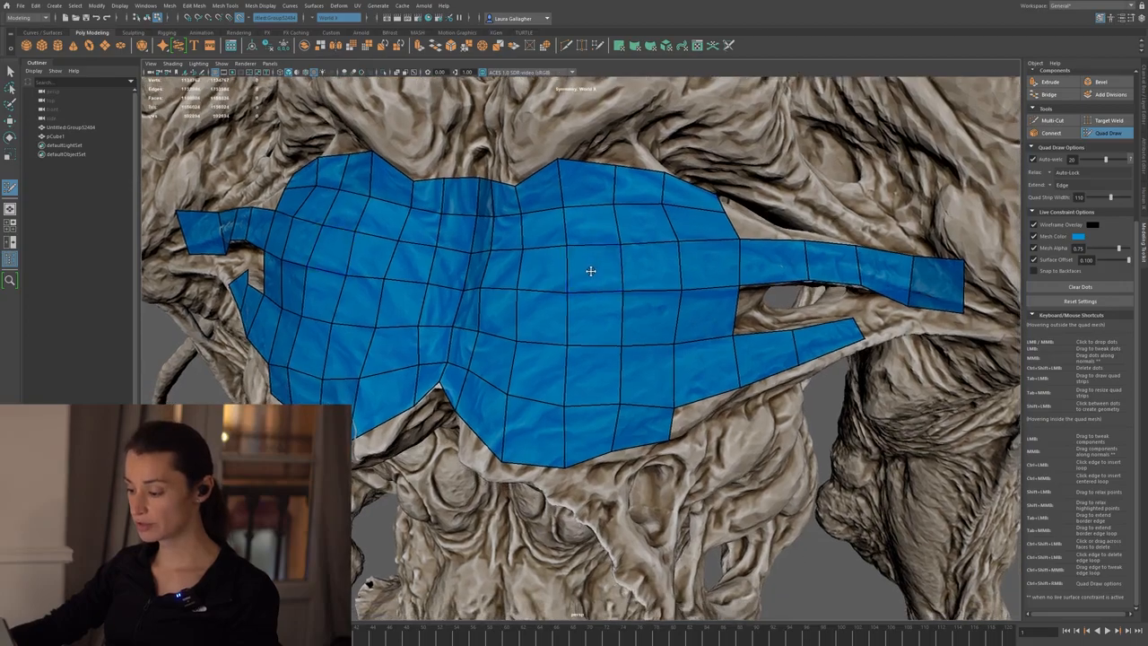
right_click_drag(591, 272, 602, 305, "alt")
left_click_drag(601, 305, 602, 305, "alt")
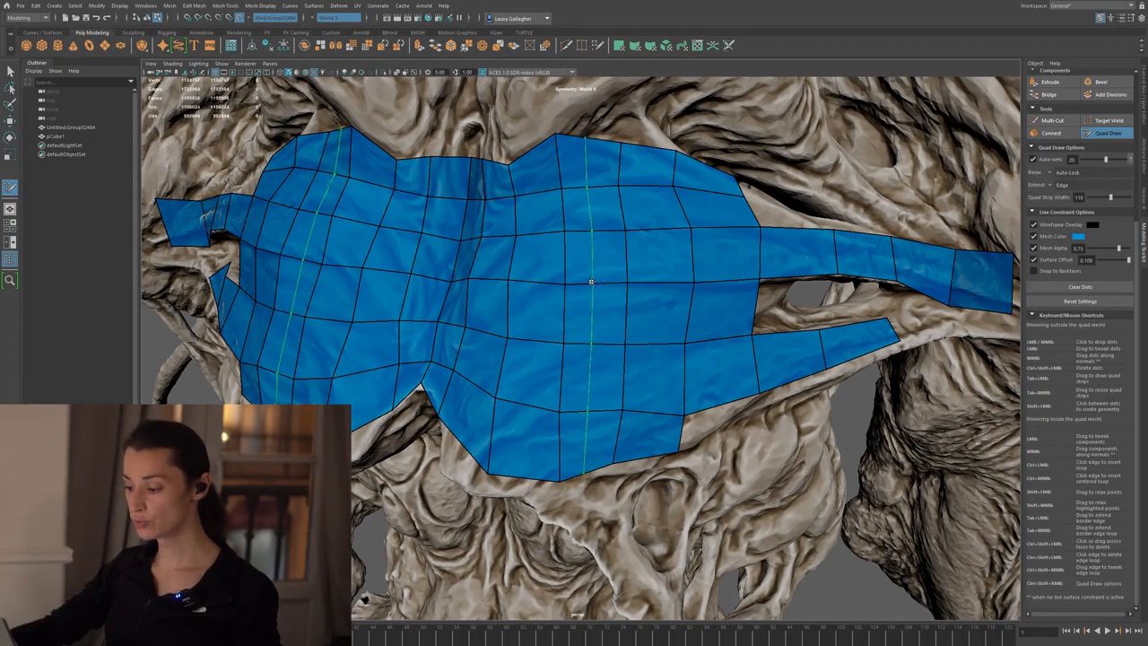
scroll(1088, 275, "up", 2)
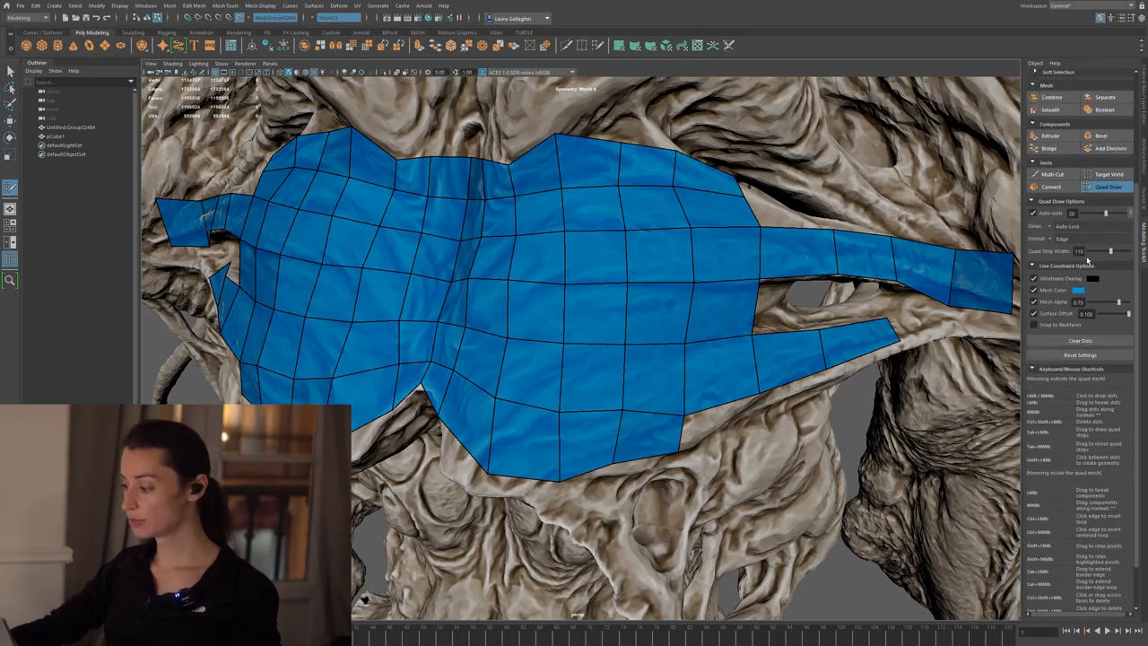
left_click(588, 232, "ctrl")
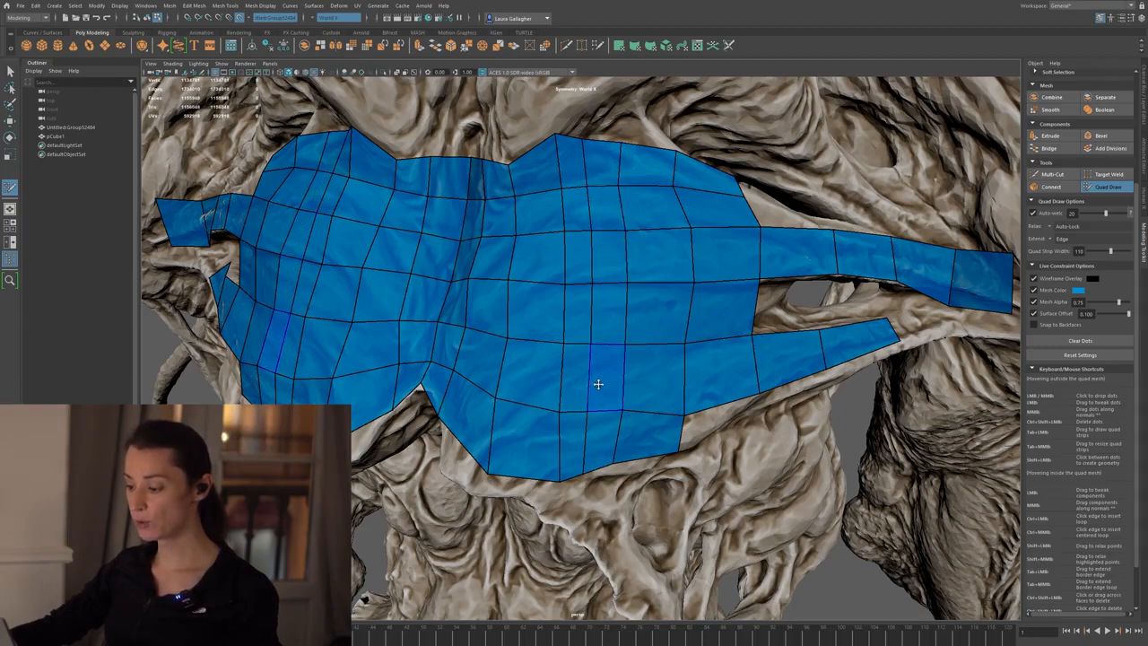
left_click(594, 266, "ctrl")
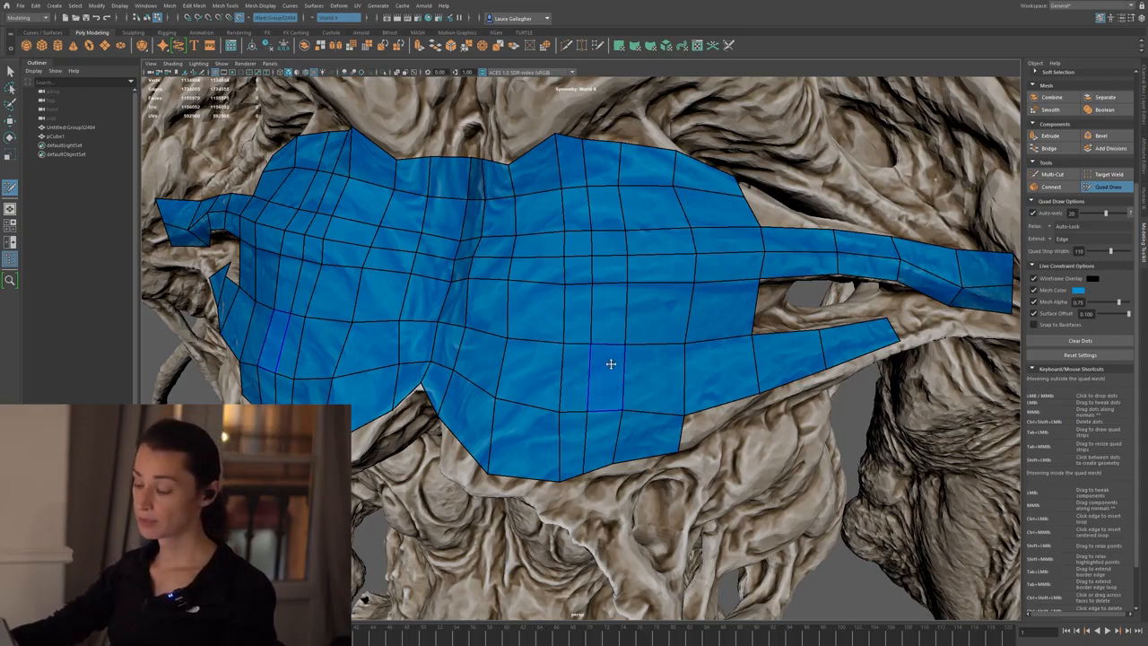
left_click_drag(652, 292, 623, 329, "alt")
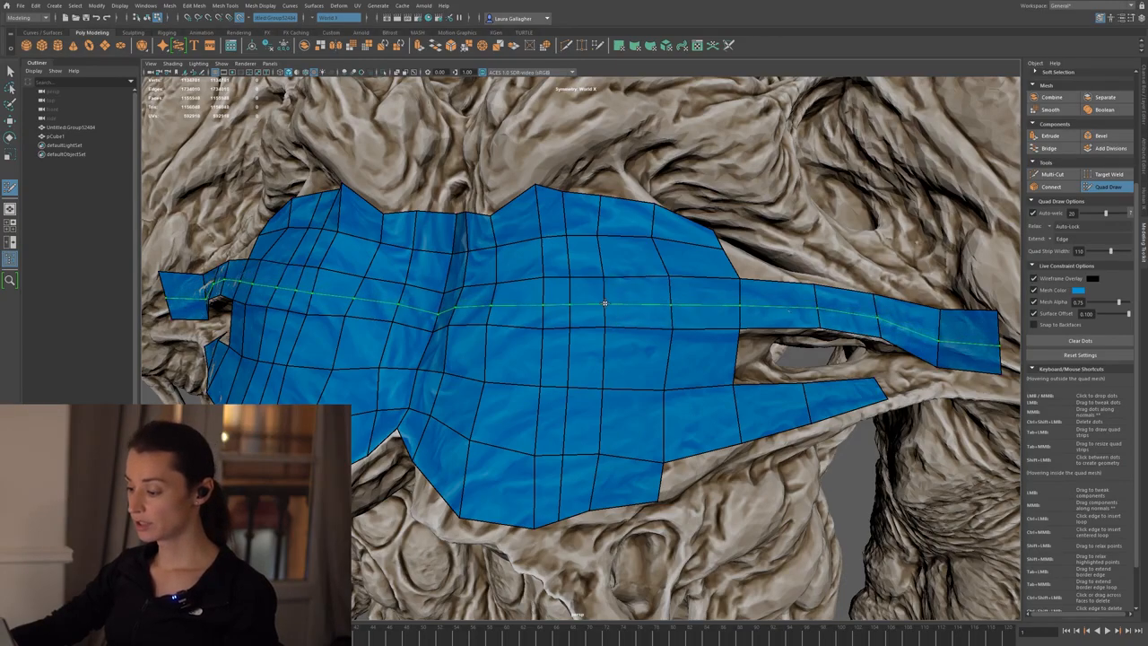
- Undo the horizontal and vertical edge loops just inserted across the chest patch and arm strip
left_click(605, 303, "ctrl")
mouse_move(594, 358)
left_mouse_down("alt")
mouse_move(584, 341)
mouse_move(582, 367)
mouse_move(587, 290)
left_mouse_up("alt")
key("ctrl+z")
key("ctrl+z")
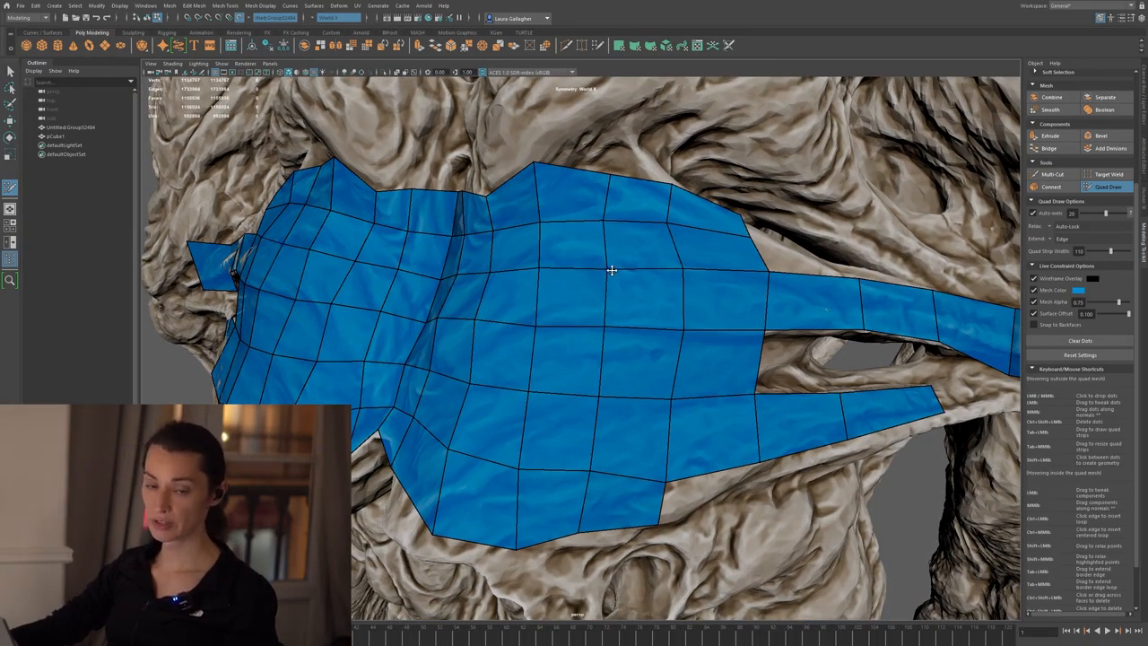
- With Multi-Cut, cut two diagonal edges from one point on the chest patch's upper border to the two lower corners of that quad
mouse_move(605, 285)
left_mouse_down("alt")
mouse_move(584, 338)
mouse_move(581, 240)
left_mouse_up("alt")
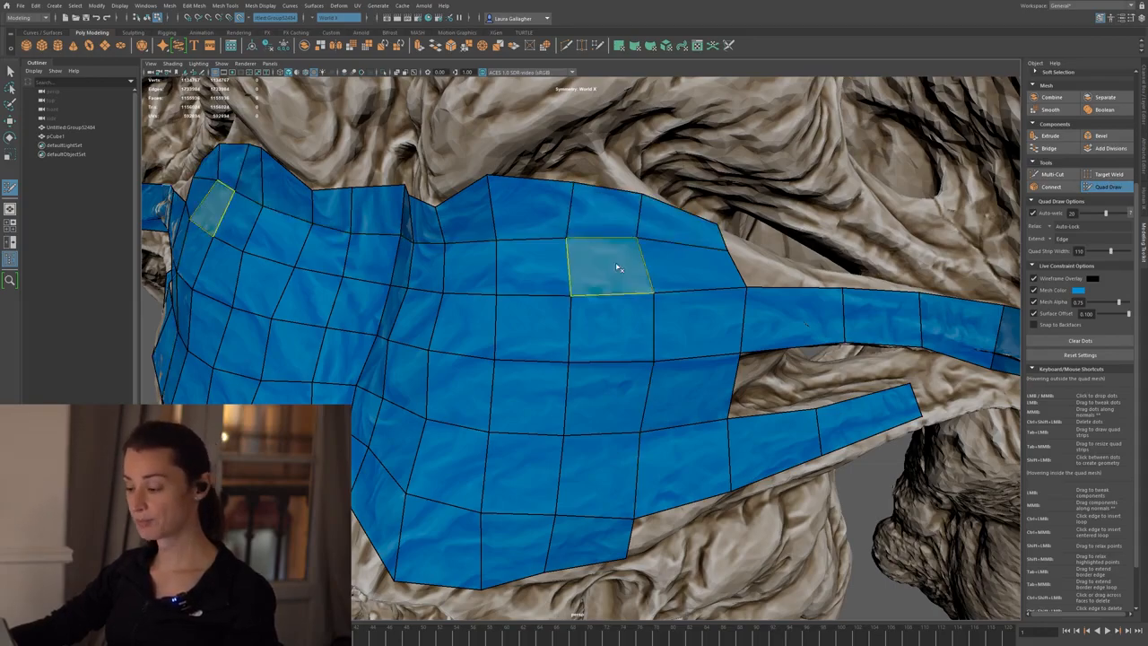
right_click(601, 224)
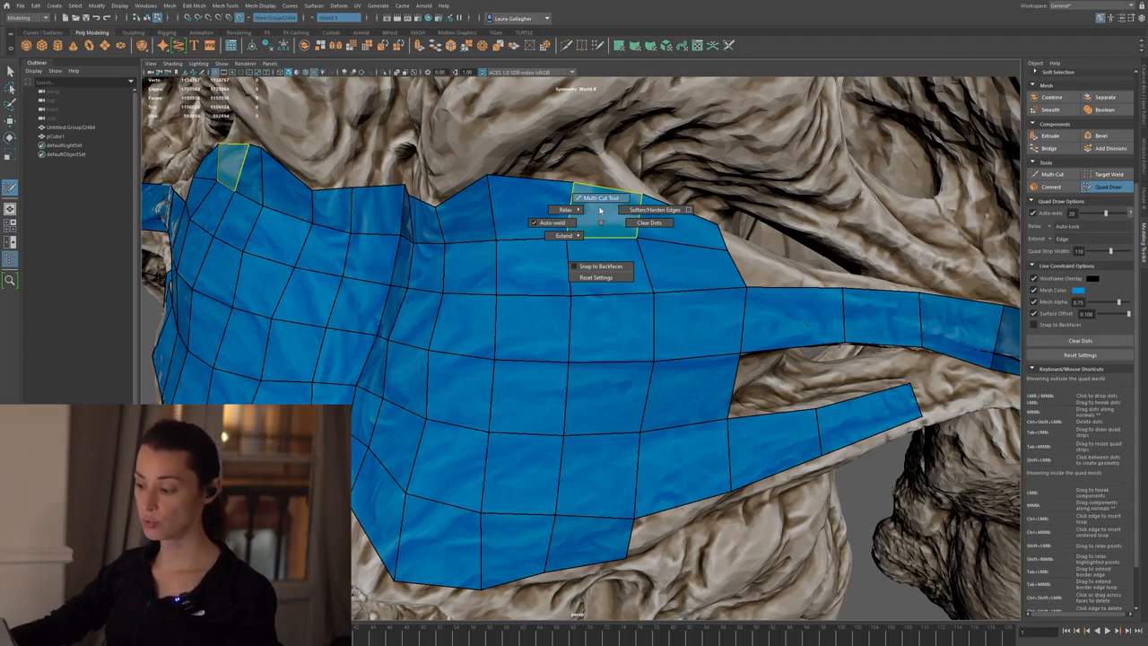
right_click_drag(600, 209, 601, 205)
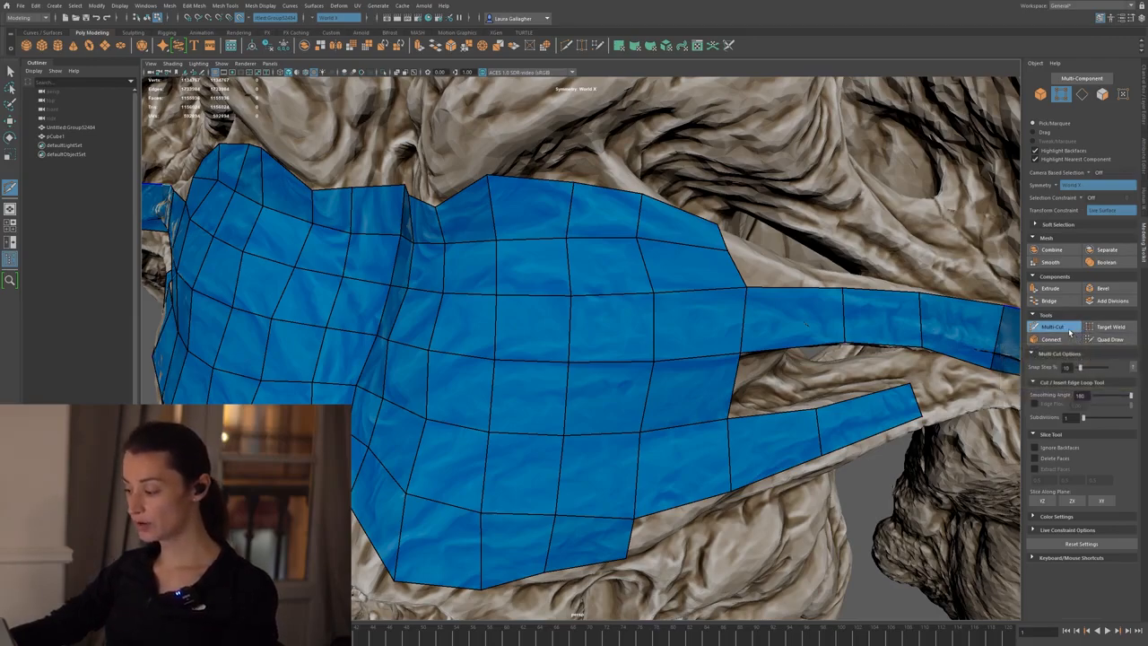
left_click(605, 189)
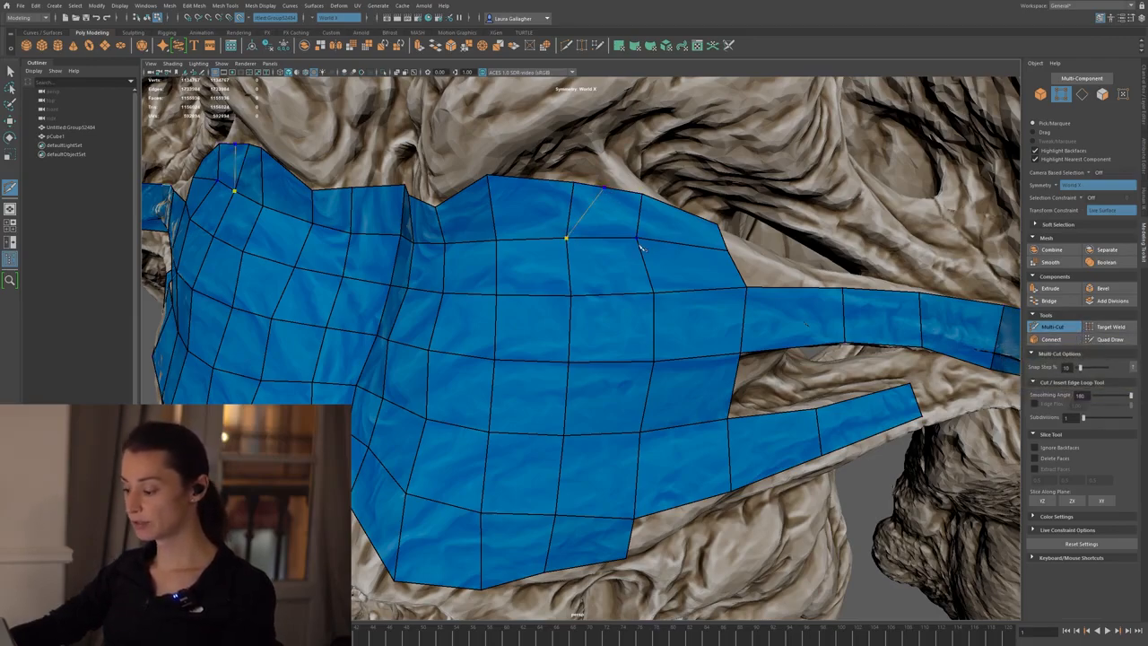
right_click(634, 240)
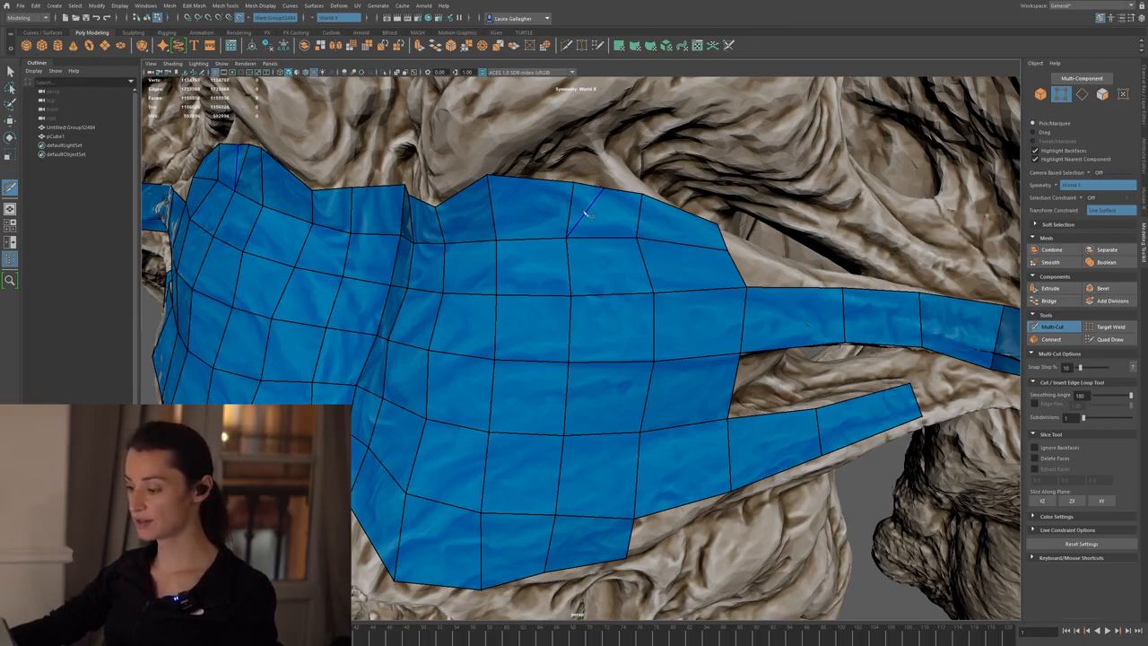
scroll(588, 169, "up", 3)
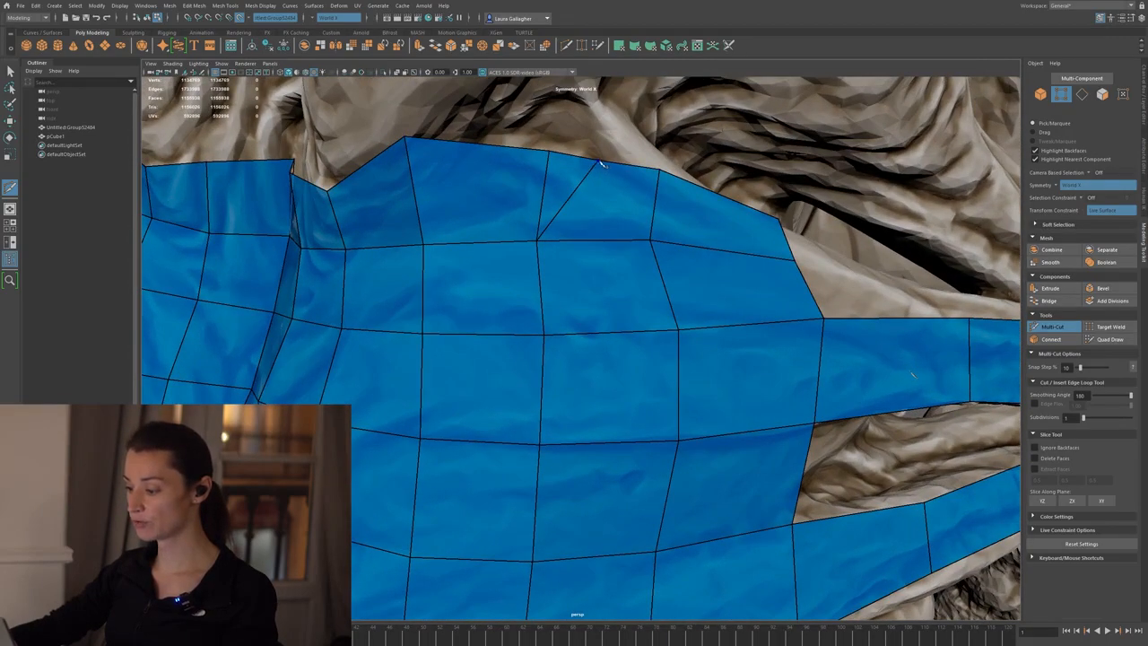
left_click(651, 241)
key("Return")
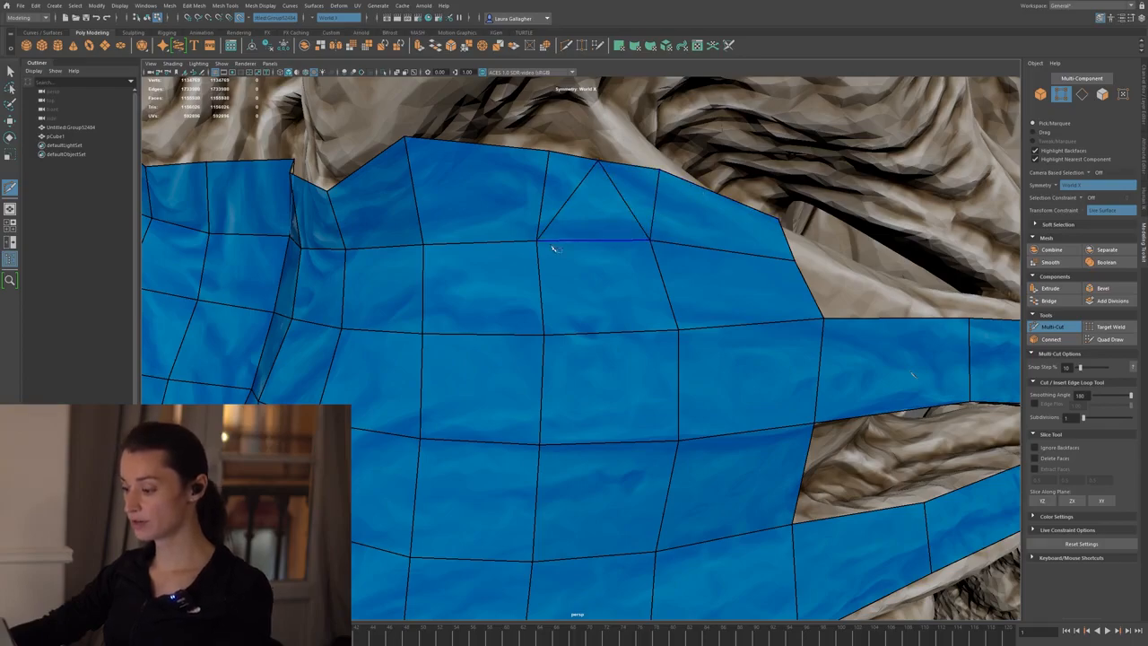
- Cut a diagonal edge across the neighbouring quad towards the chest centre, from its lower inner corner to a point on the upper border
middle_click_drag(457, 198, 592, 270, "alt")
left_click(548, 311)
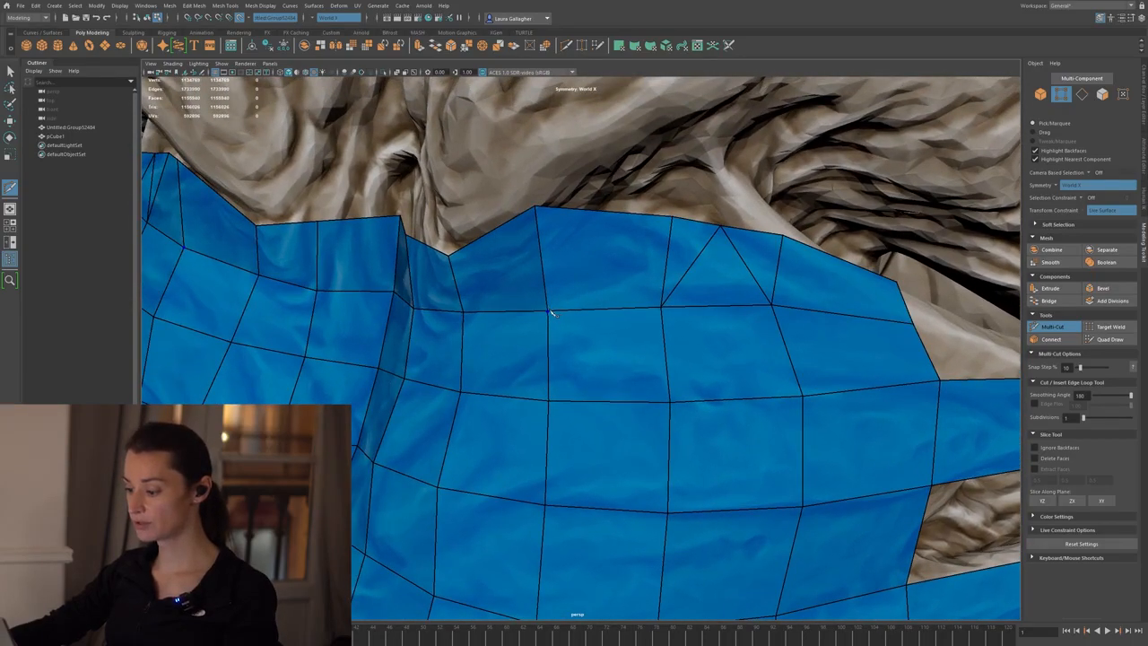
left_click(592, 212)
key("Return")
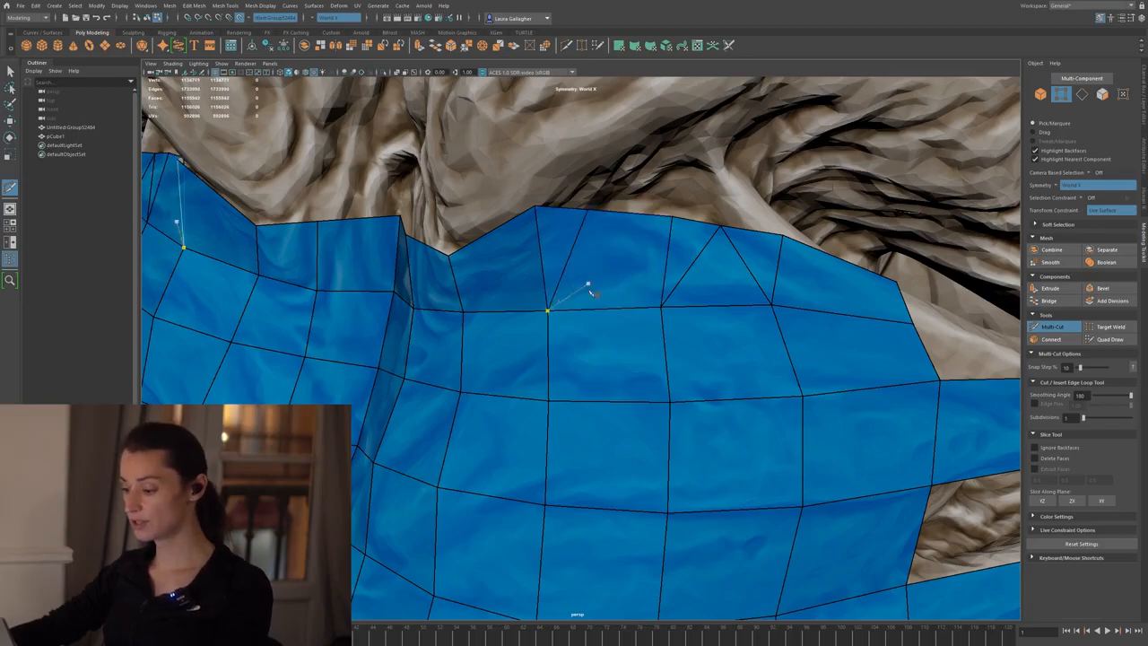
- Cut a vertical line of edges from that new upper border point down through every row to the chest patch's lower border
scroll(597, 296, "down", 4)
middle_click_drag(613, 315, 625, 203, "alt")
left_click(583, 169)
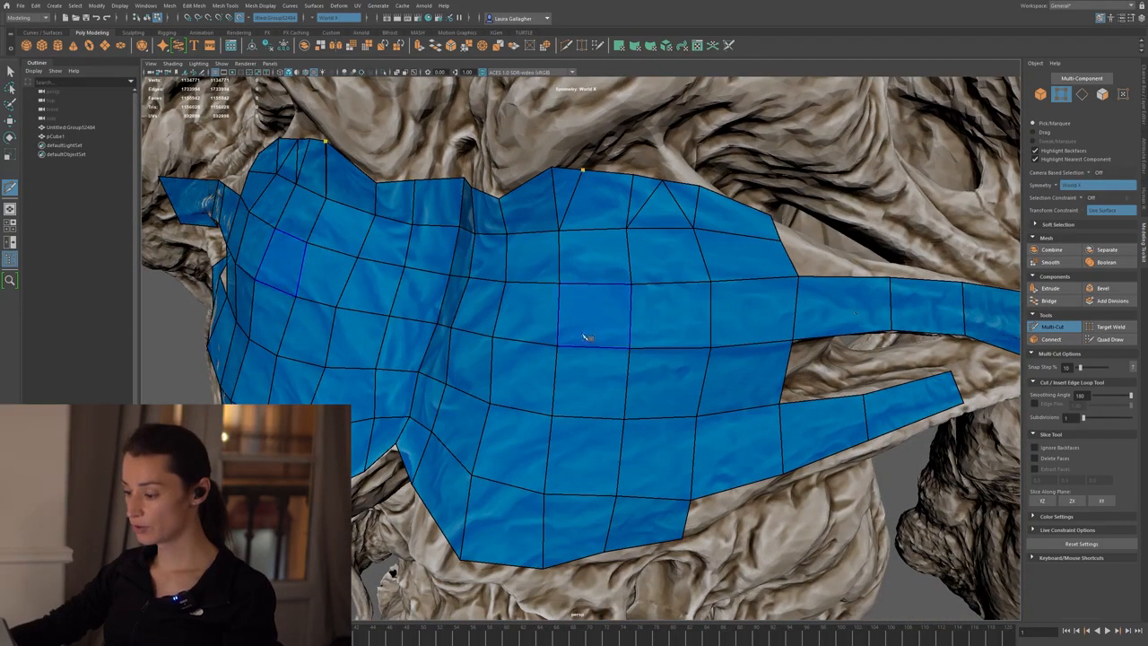
left_click(589, 284)
left_click(584, 419)
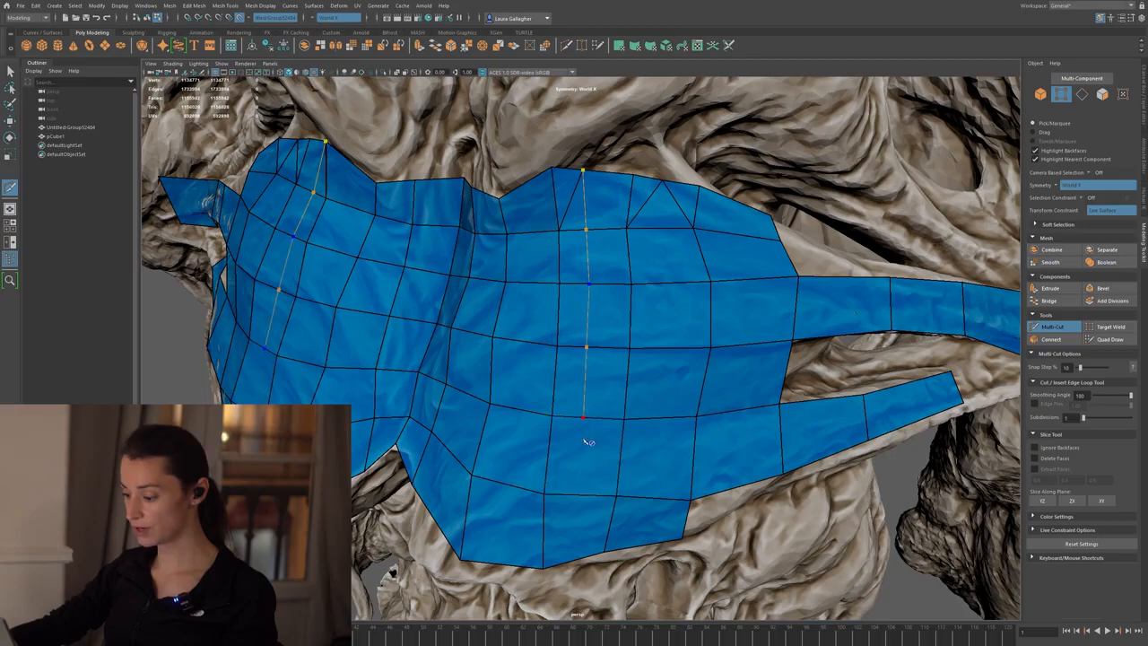
left_click(576, 563)
key("Return")
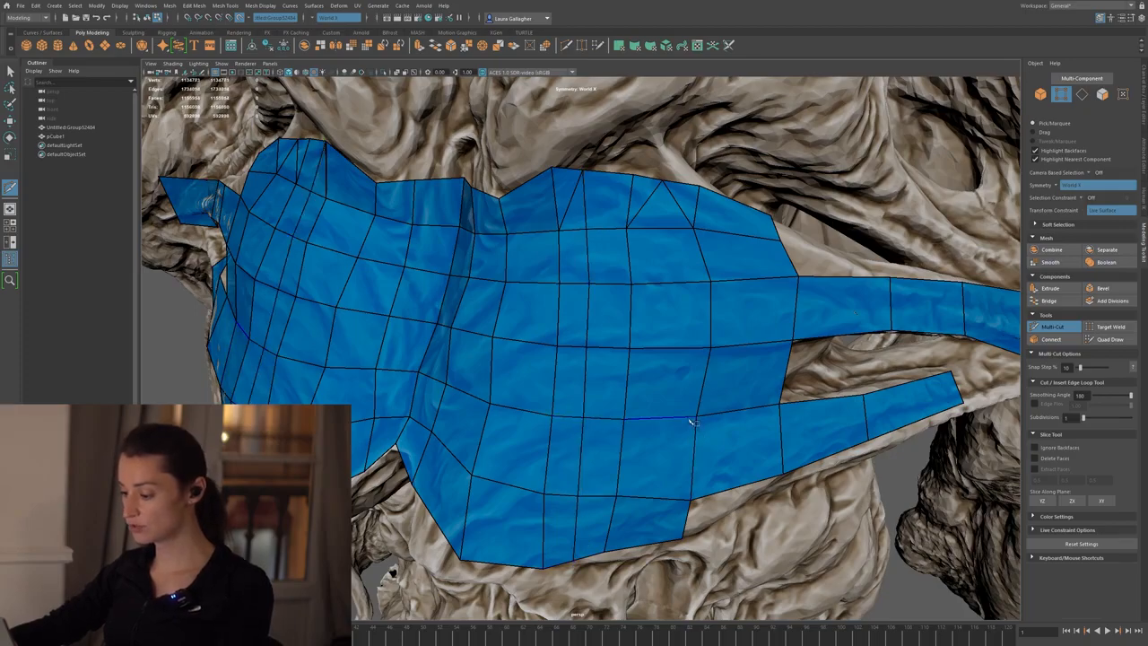
left_click(632, 286)
left_click_drag(647, 306, 554, 256, "alt")
middle_click_drag(554, 256, 563, 336, "alt")
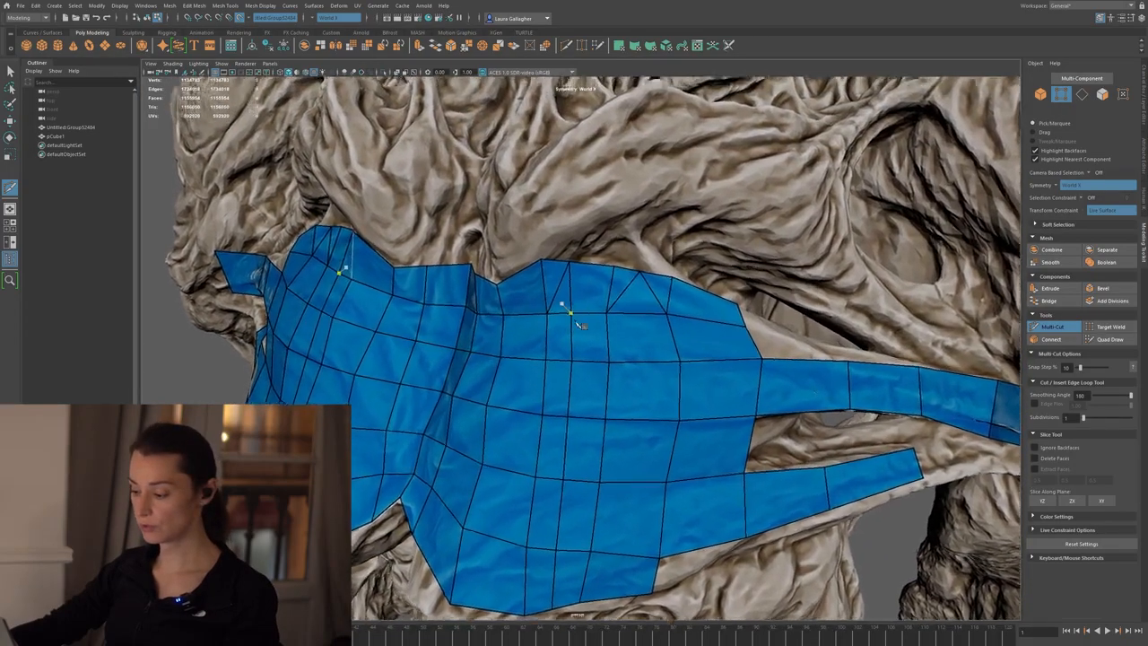
right_click_drag(569, 310, 615, 331, "alt")
middle_click_drag(615, 331, 604, 301, "alt")
left_click(559, 261)
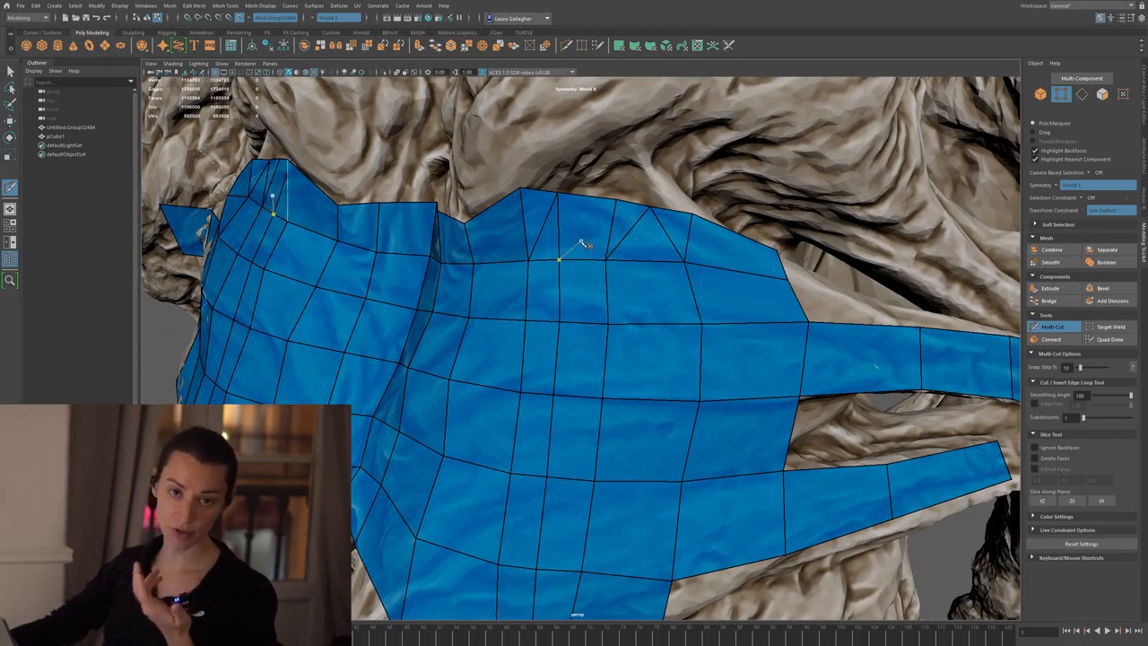
key("Escape")
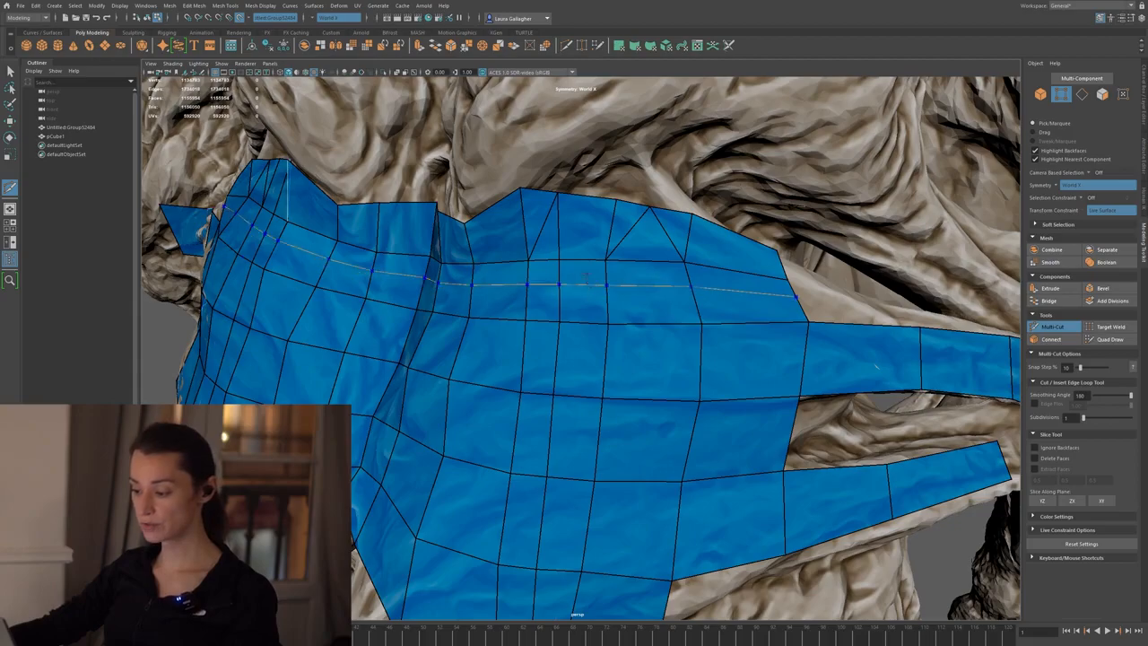
- Cut one more diagonal edge in the upper outer quad with Multi-Cut and return to Quad Draw
right_click_drag(584, 245, 585, 221)
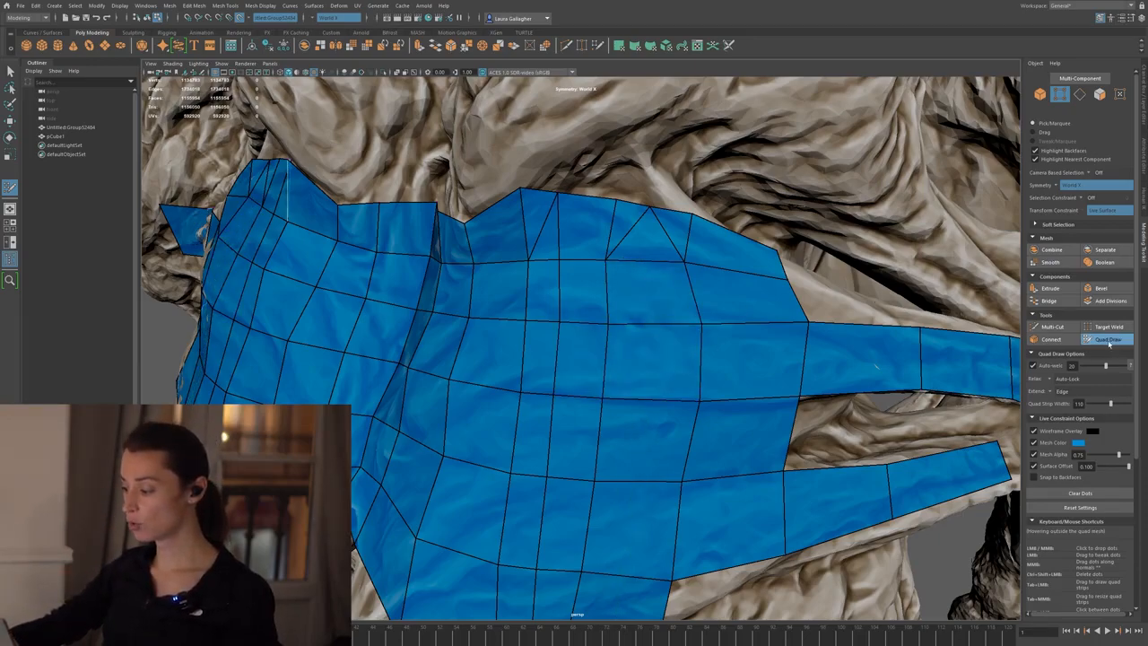
left_click(1052, 327)
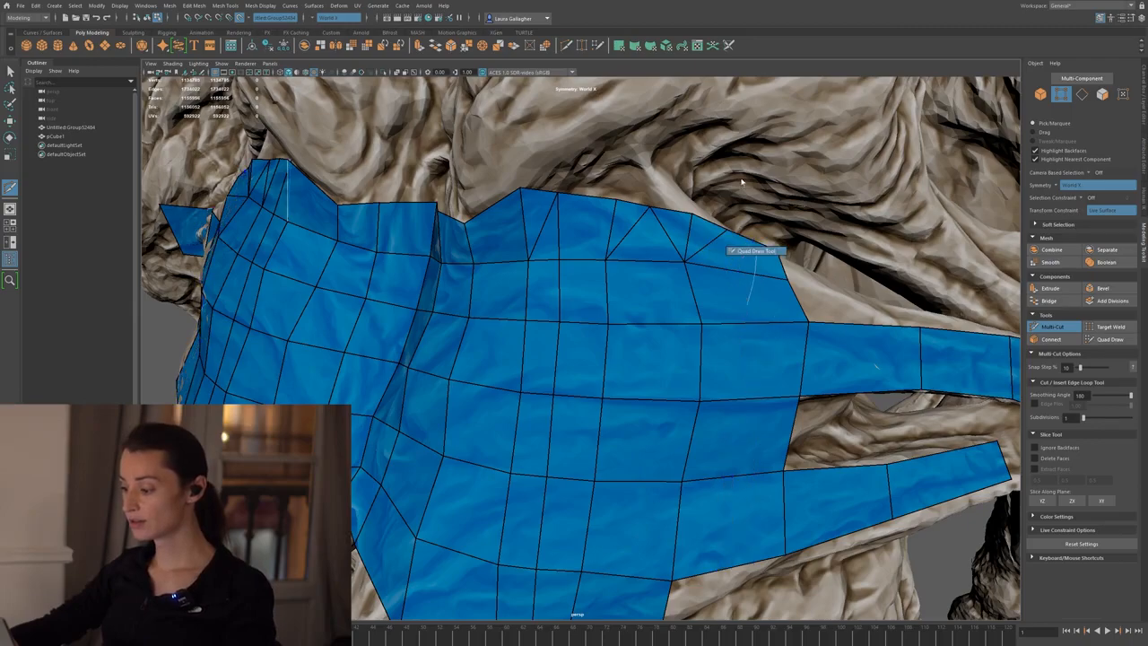
key("q")
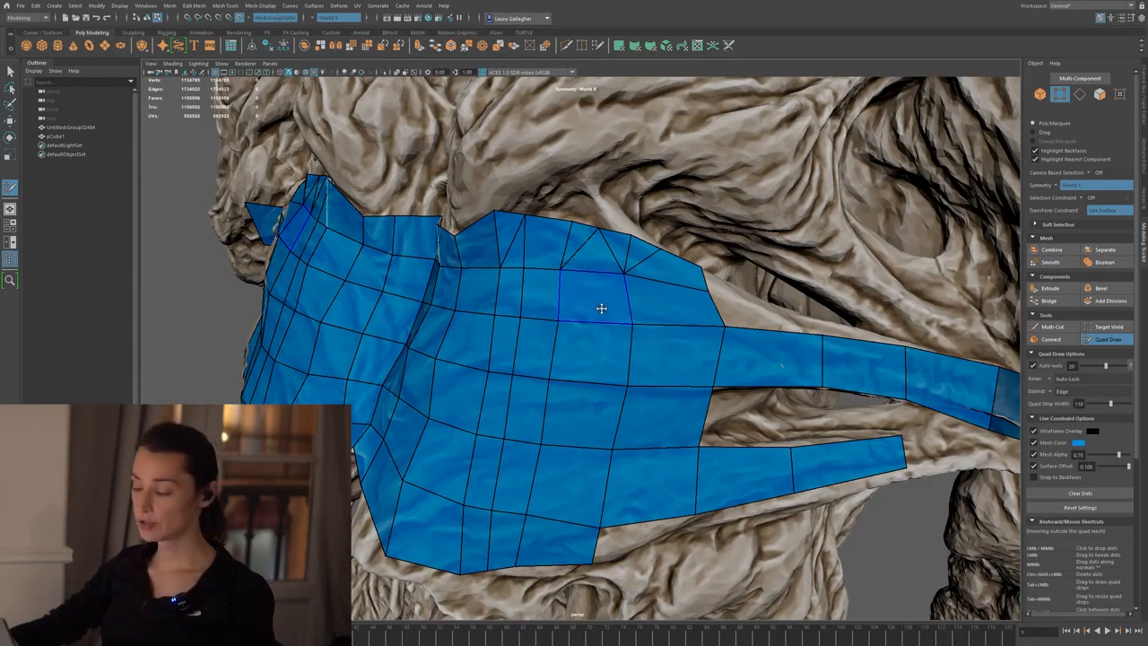
left_click_drag(567, 259, 590, 243, "alt")
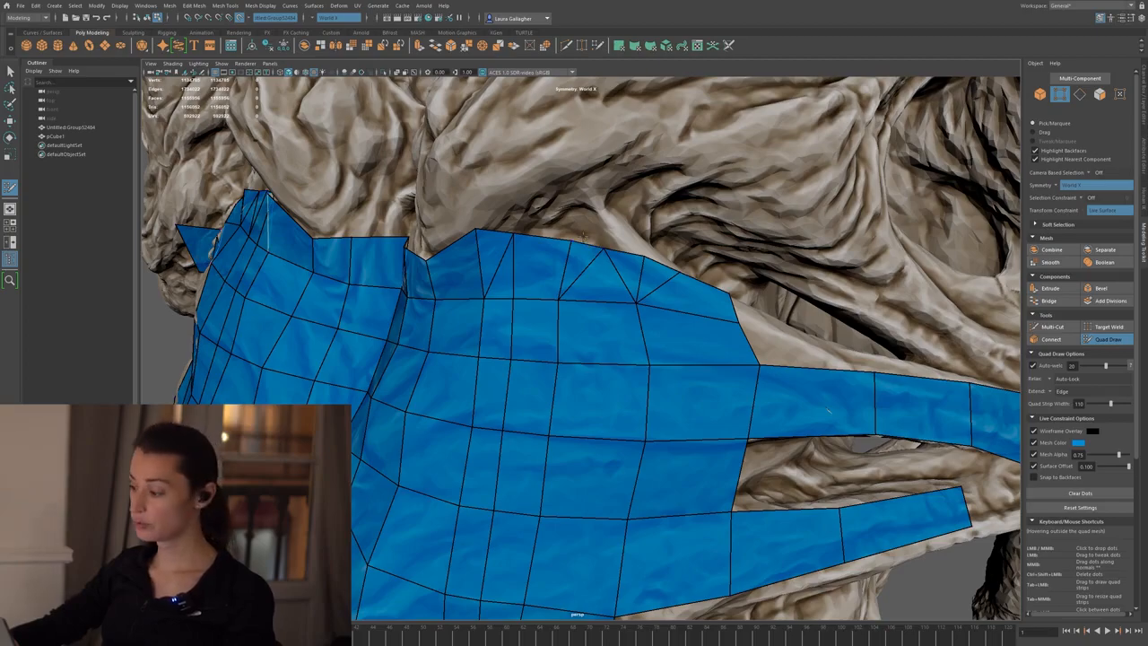
- Target-weld the extra upper border vertex onto the peaked corner vertex, and connect the vertex below it diagonally to the next border vertex
left_click(1110, 327)
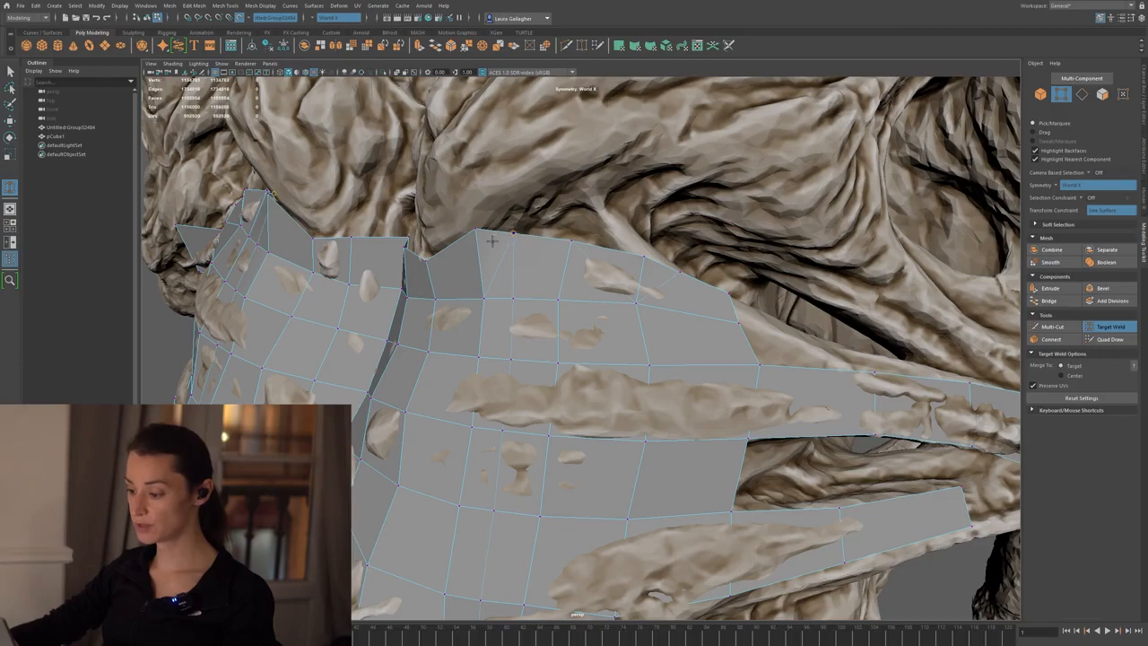
right_click_drag(519, 264, 583, 341, "alt")
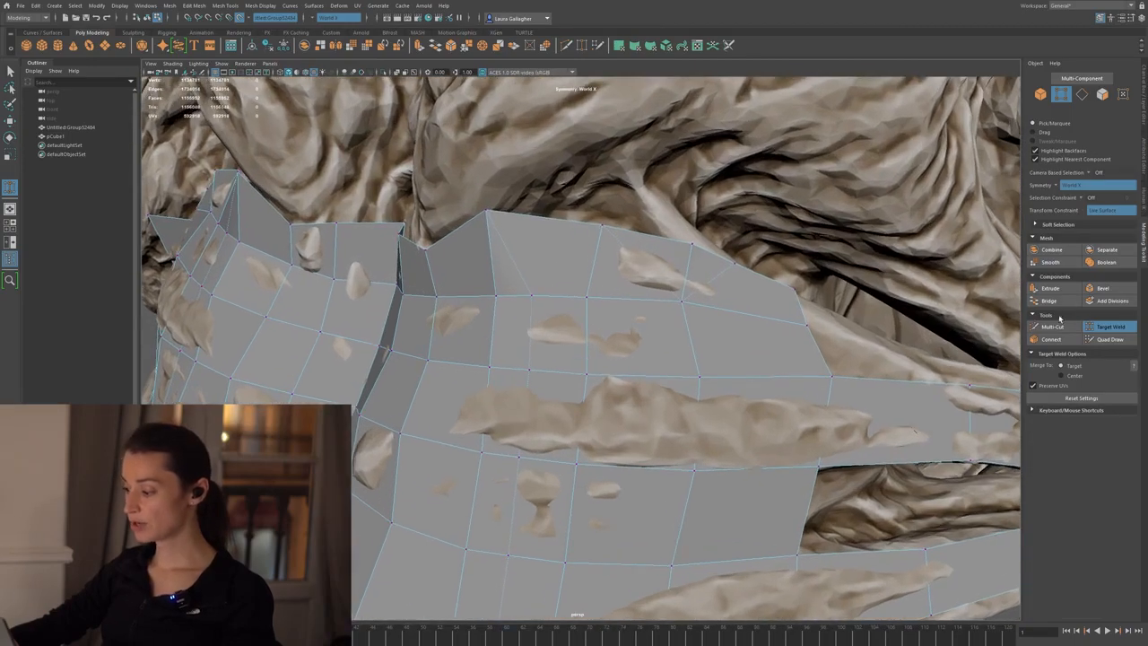
key("q")
left_click(534, 297)
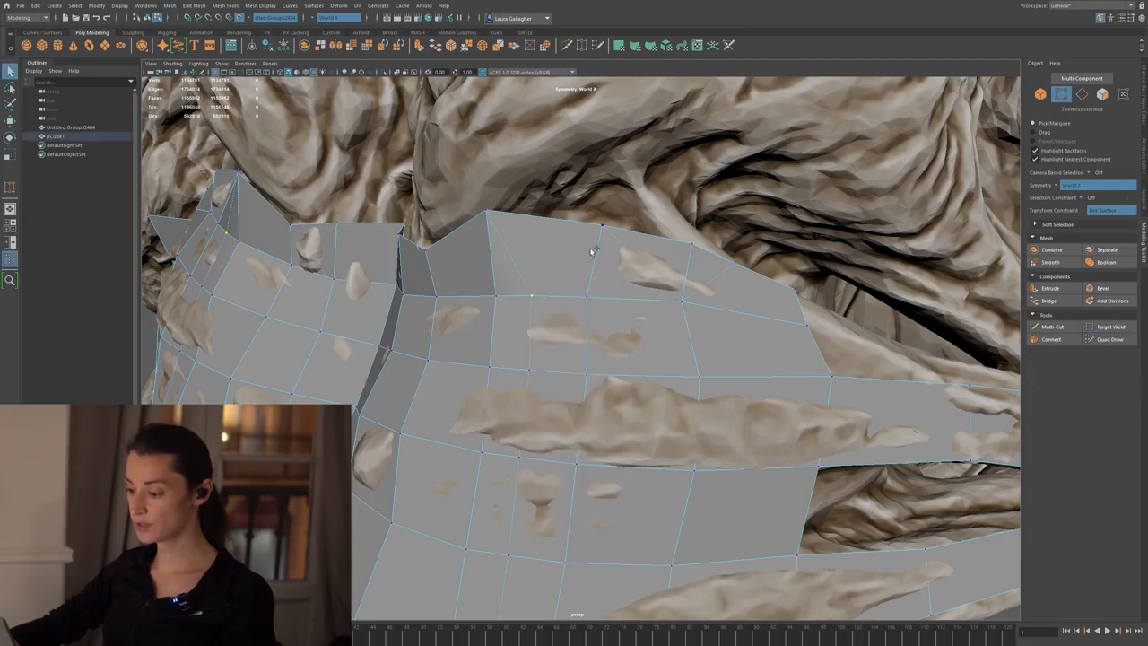
left_click(1051, 339)
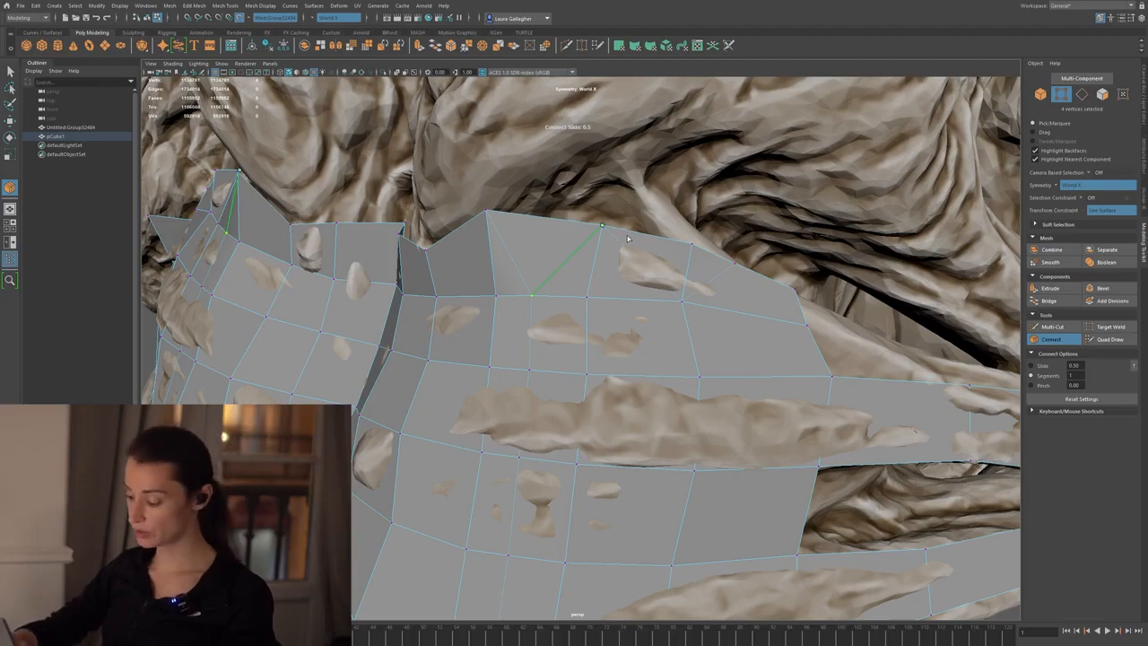
key("q")
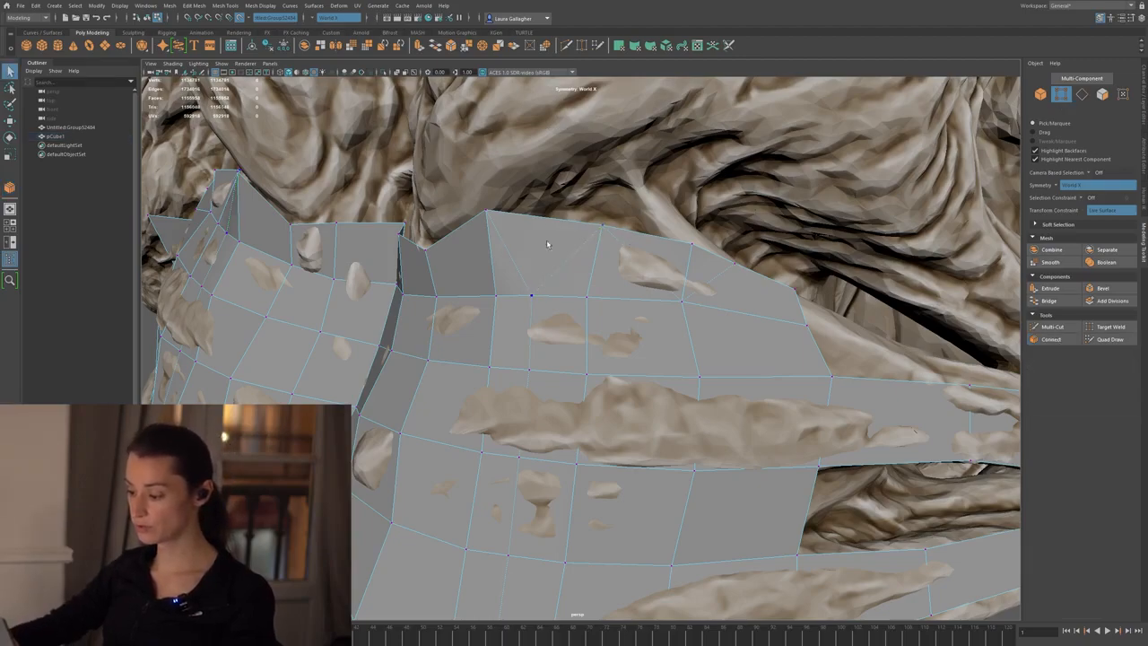
- Examine the edited chest topology and the arm strips from closer up and from other angles
scroll(545, 252, "up", 4)
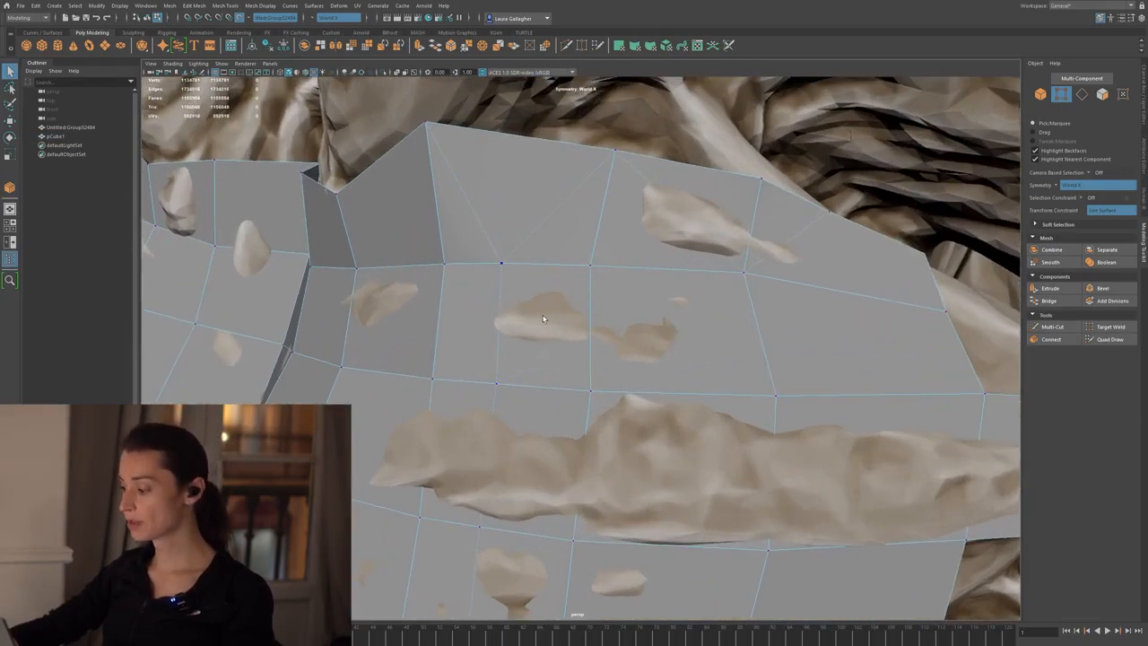
scroll(543, 318, "down", 4)
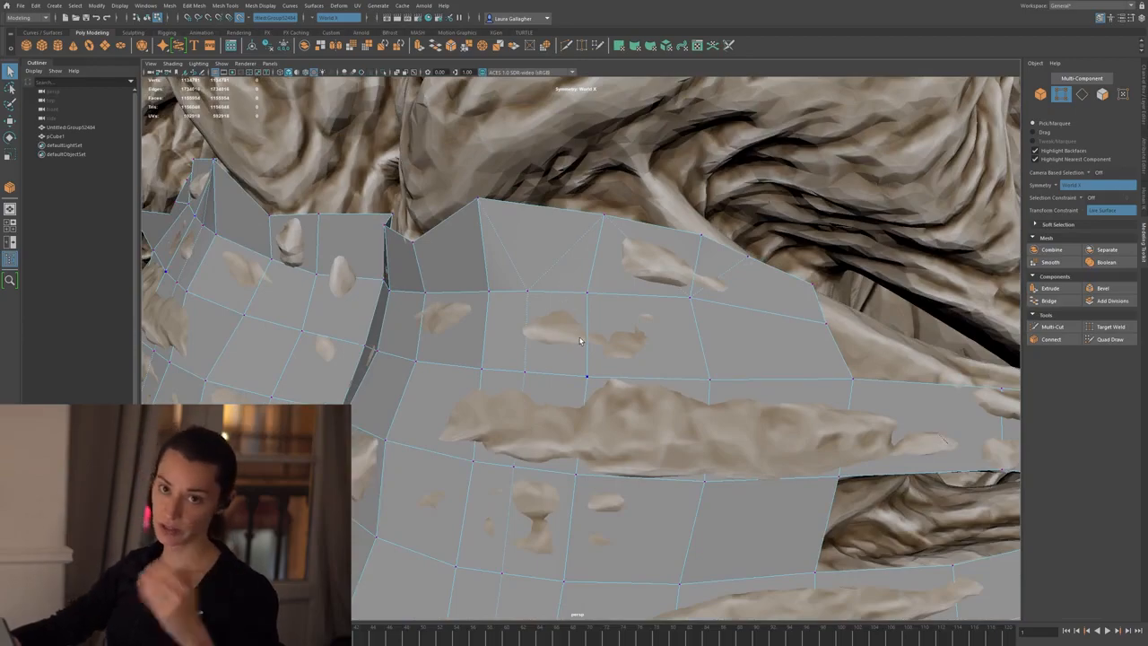
left_click_drag(559, 389, 505, 271, "alt")
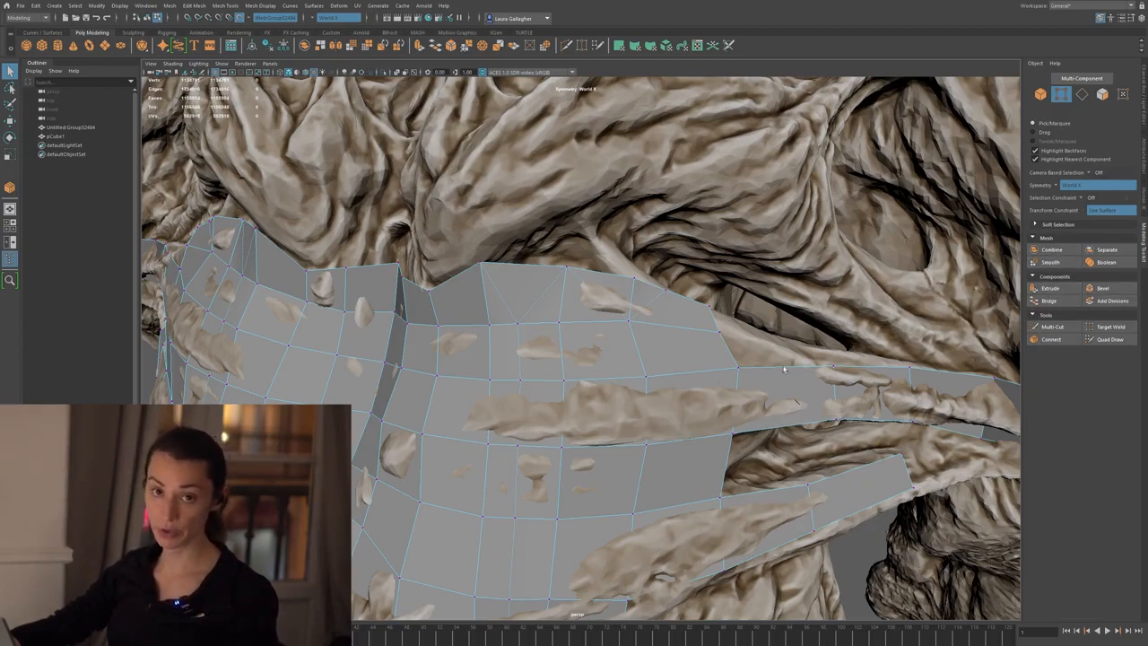
left_click_drag(645, 367, 636, 354, "alt")
right_click_drag(636, 353, 543, 307, "alt")
left_click_drag(543, 308, 639, 305, "alt")
right_click_drag(576, 384, 801, 320)
left_click(949, 232)
left_click(585, 400)
left_click_drag(585, 400, 581, 353, "alt")
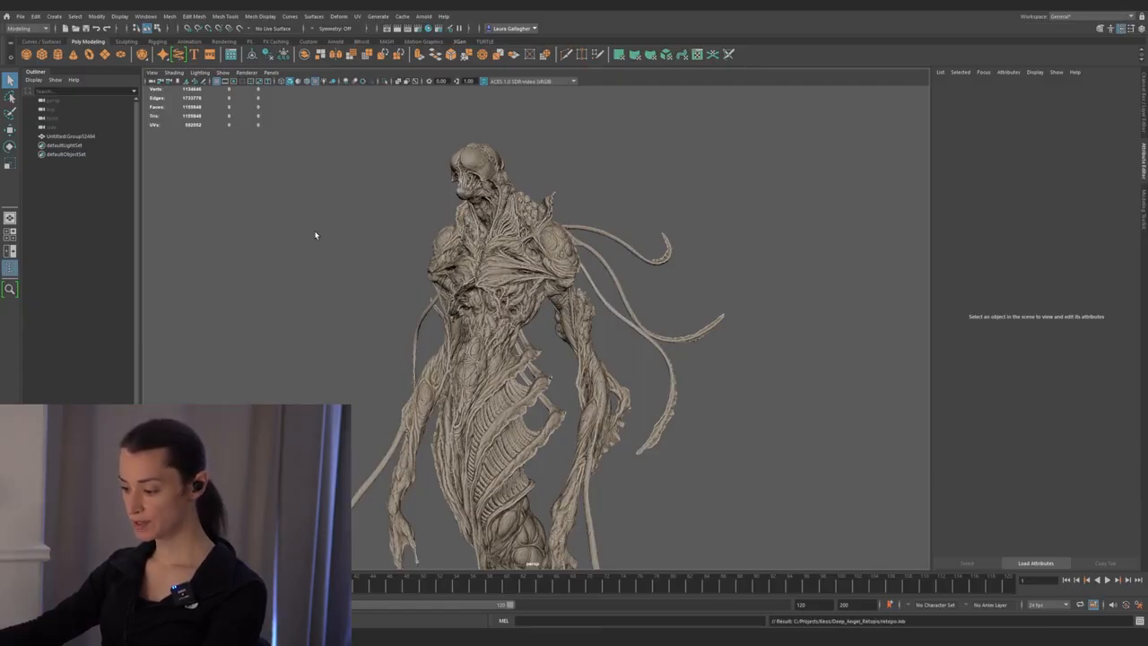
- Create a polygon cube at the base of the sculpt, delete all of its faces except one, and frame the remaining face
left_click_drag(420, 289, 502, 287, "alt")
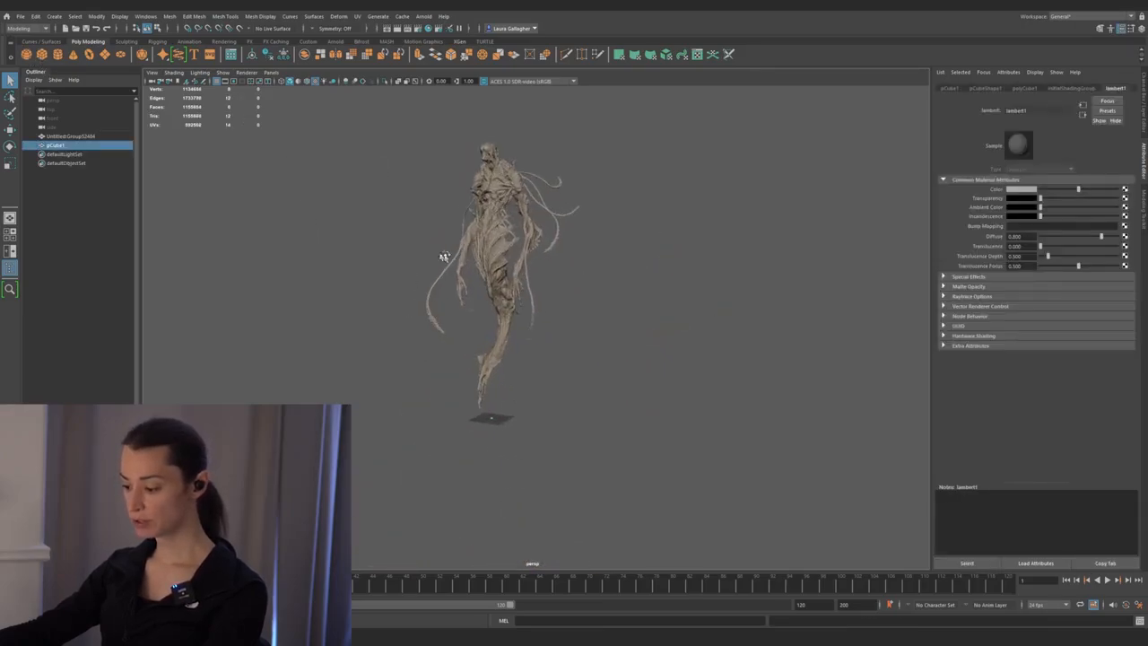
key("w")
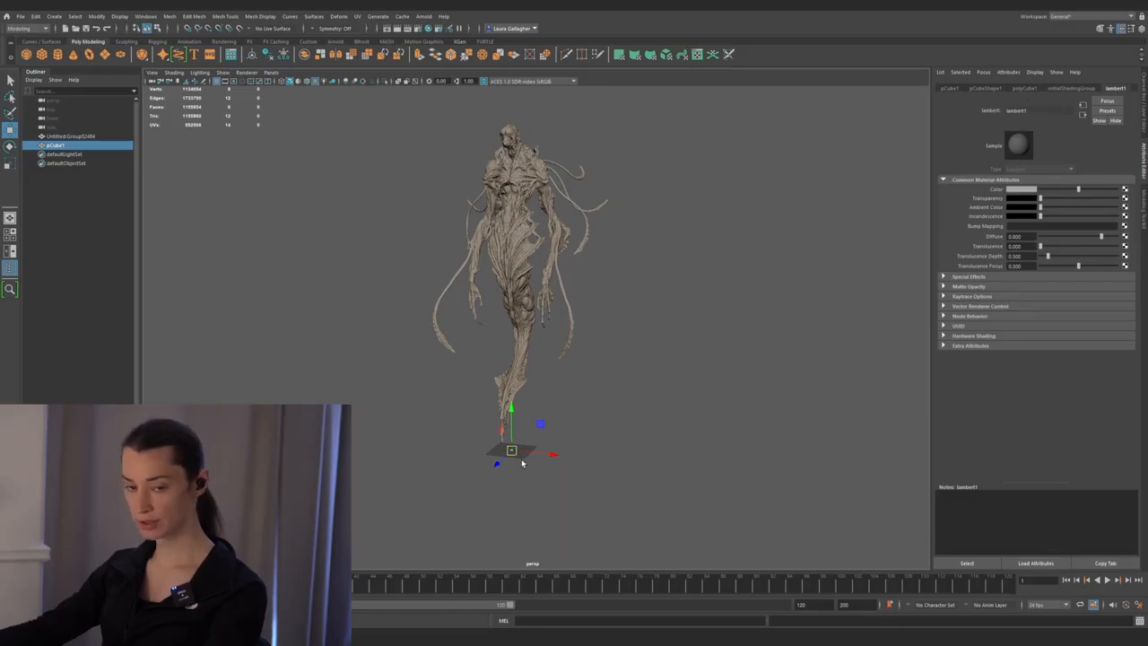
key("q")
right_click_drag(511, 452, 453, 467)
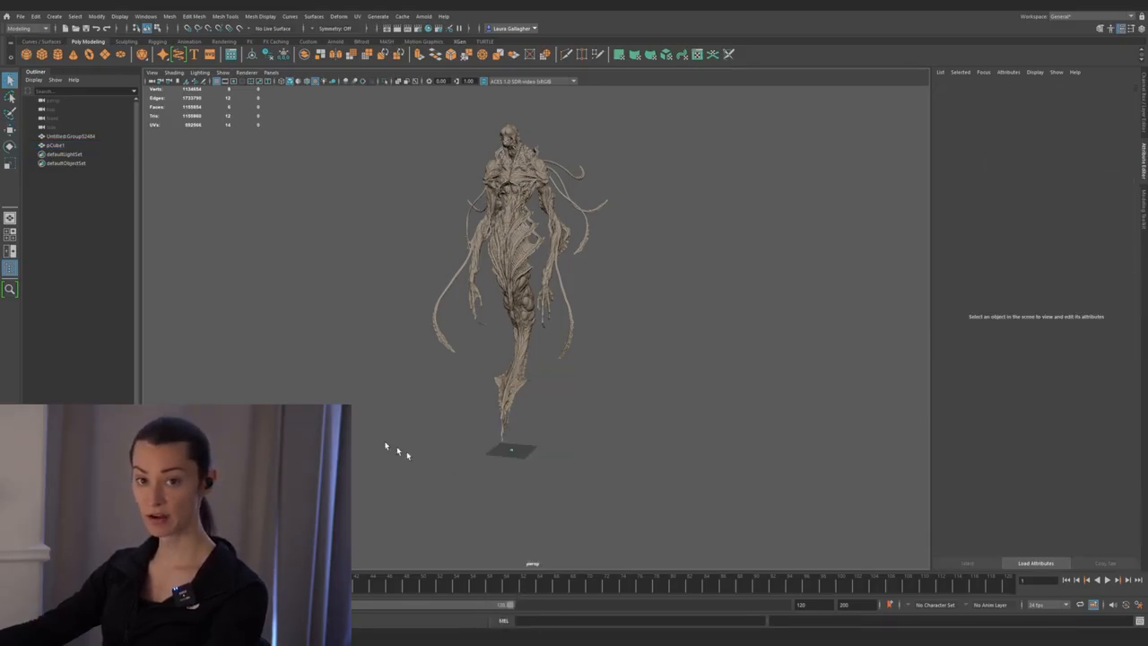
left_click(489, 324)
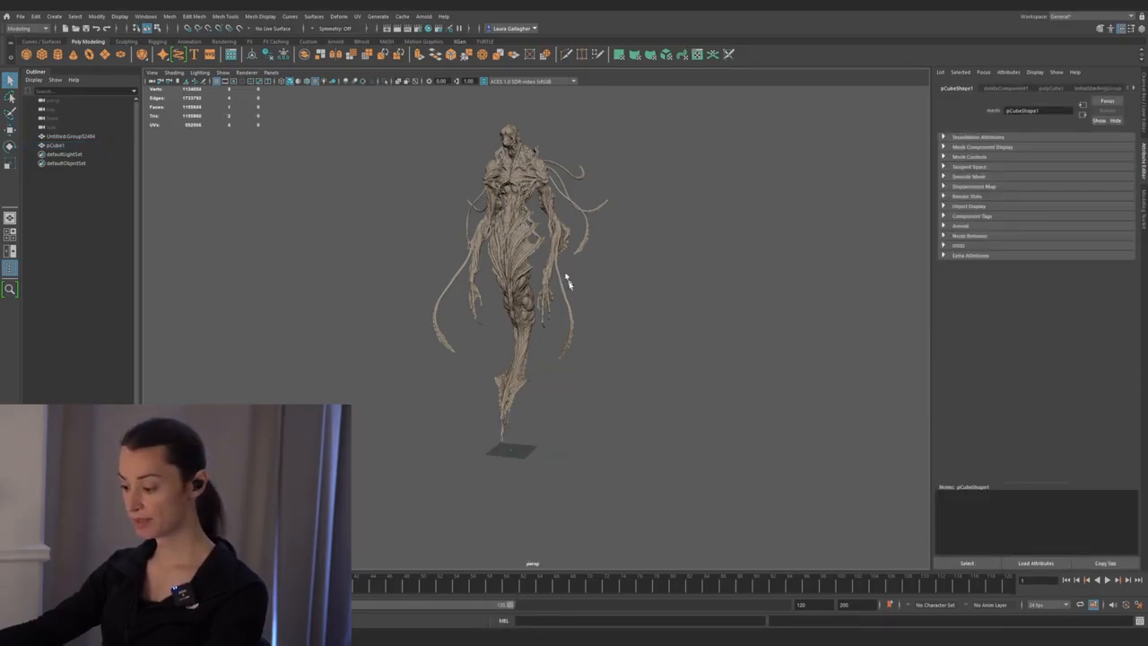
middle_click_drag(511, 460, 469, 377, "alt")
right_click_drag(470, 377, 739, 556, "alt")
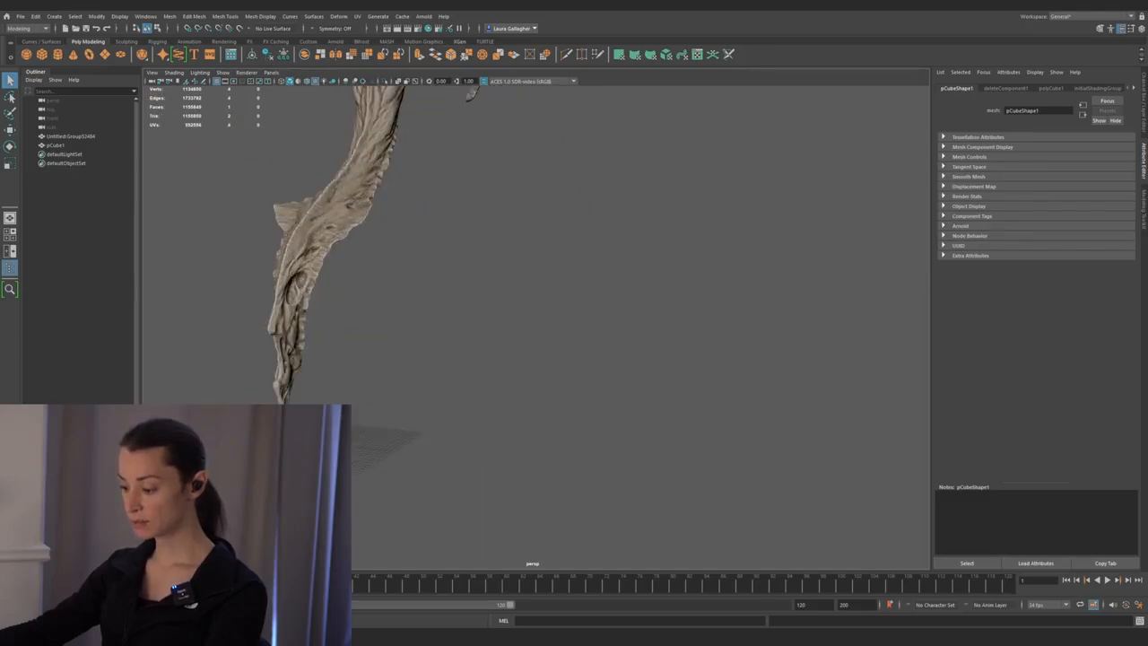
left_click_drag(356, 469, 433, 502)
key("f")
key("Delete")
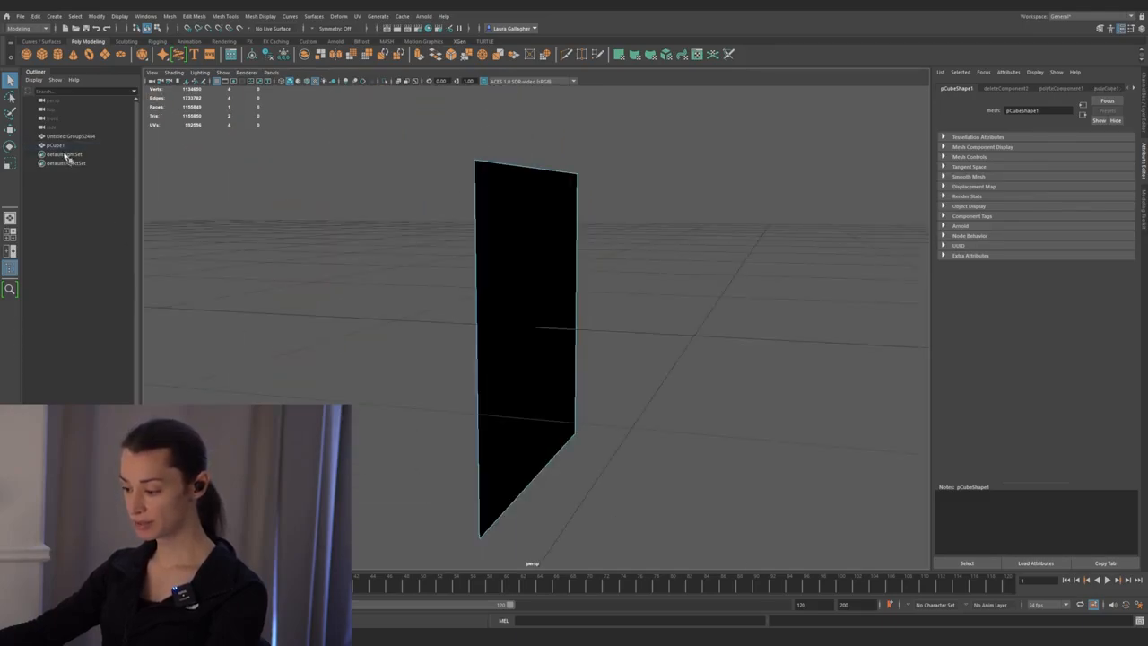
- Remove the cube's leftover faces, keeping the single starting face, and return to object mode
left_click(549, 244)
key("Delete")
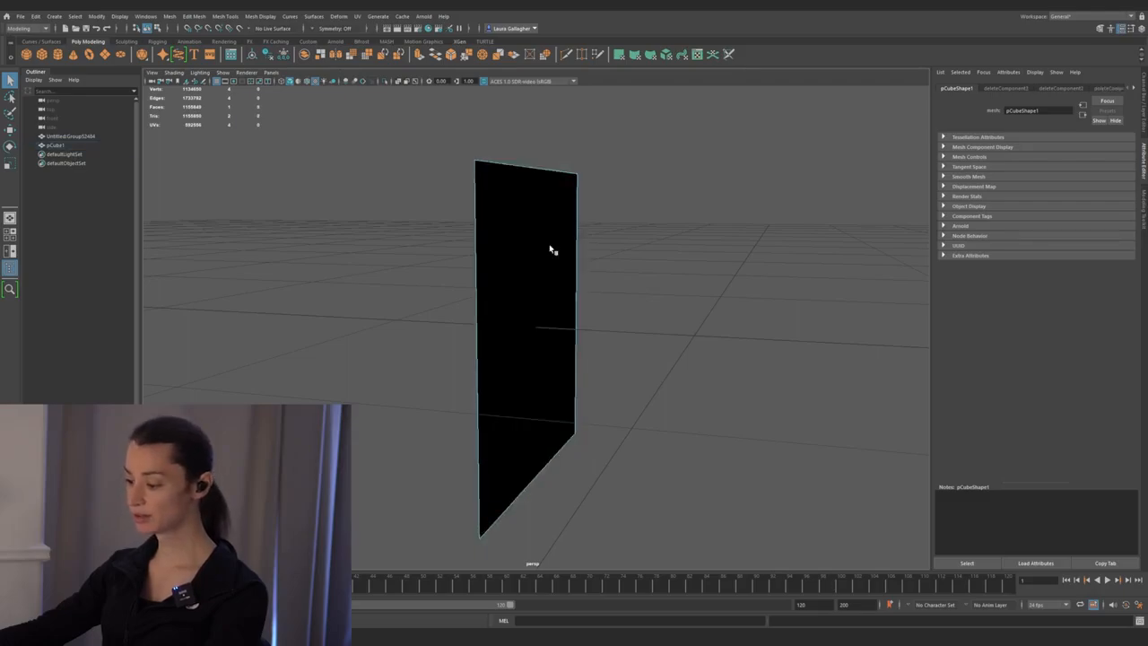
right_click_drag(536, 281, 456, 287, "alt")
left_click_drag(457, 287, 523, 295, "alt")
left_click(523, 296)
key("Delete")
right_click_drag(512, 360, 561, 310)
- Clear the selection, select the Untitled:Group52484 creature sculpt and make it the live surface
right_click_drag(538, 323, 467, 241, "alt")
mouse_move(547, 422)
right_mouse_down("alt")
mouse_move(497, 365)
mouse_move(441, 257)
right_mouse_up("alt")
key("w")
middle_click_drag(490, 313, 525, 442, "alt")
right_click_drag(524, 440, 499, 297, "alt")
left_click_drag(500, 296, 279, 287, "alt")
middle_click_drag(279, 287, 301, 421, "alt")
right_click_drag(386, 377, 359, 266, "alt")
left_click_drag(359, 266, 447, 335, "alt")
middle_click_drag(448, 335, 448, 411, "alt")
right_click_drag(408, 359, 433, 377, "alt")
middle_click_drag(433, 377, 454, 429, "alt")
key("q")
mouse_move(386, 363)
left_mouse_down("alt")
mouse_move(451, 338)
mouse_move(395, 323)
left_mouse_up("alt")
right_click_drag(394, 323, 446, 348, "alt")
middle_click_drag(446, 348, 374, 300, "alt")
left_click(258, 297)
left_click(81, 136)
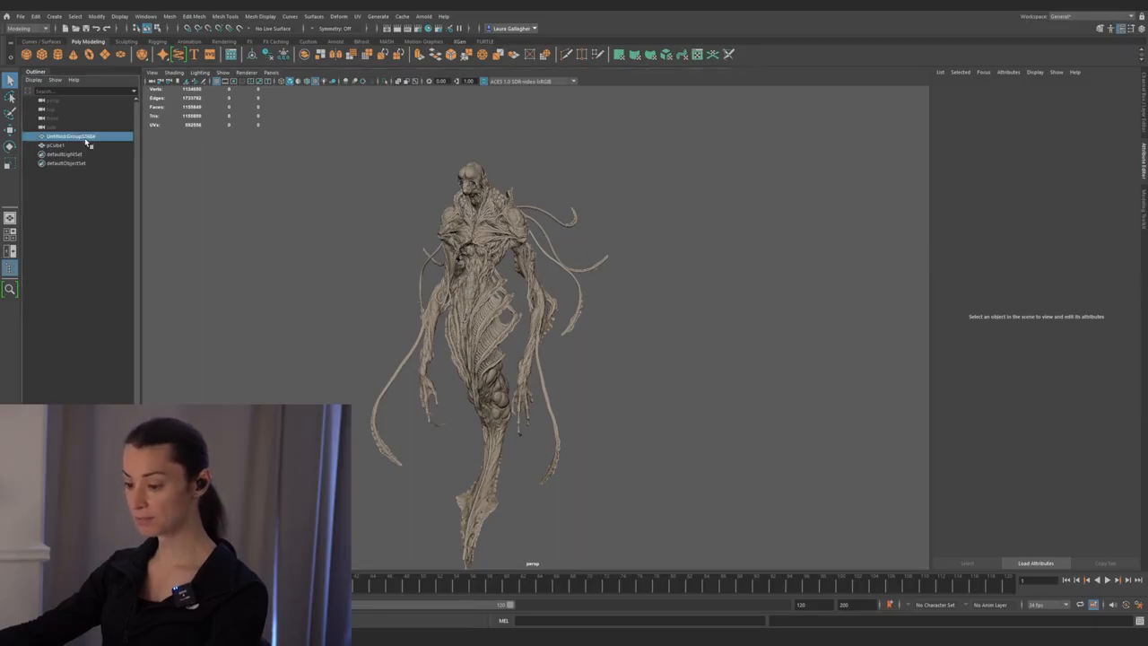
scroll(382, 290, "up", 3)
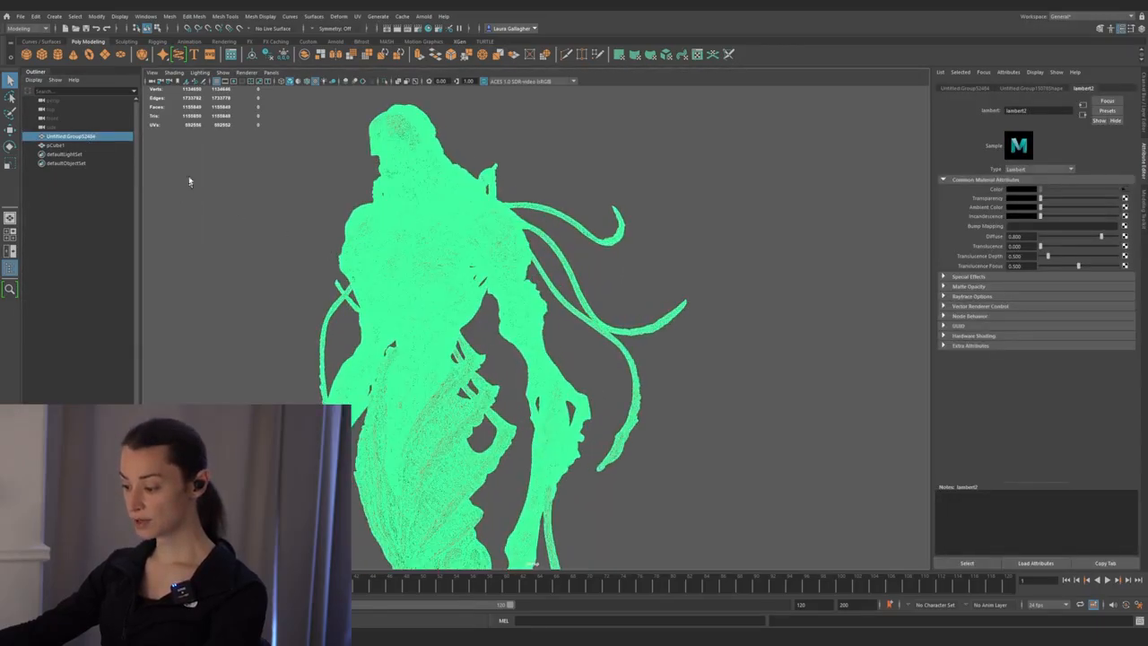
left_click(241, 29)
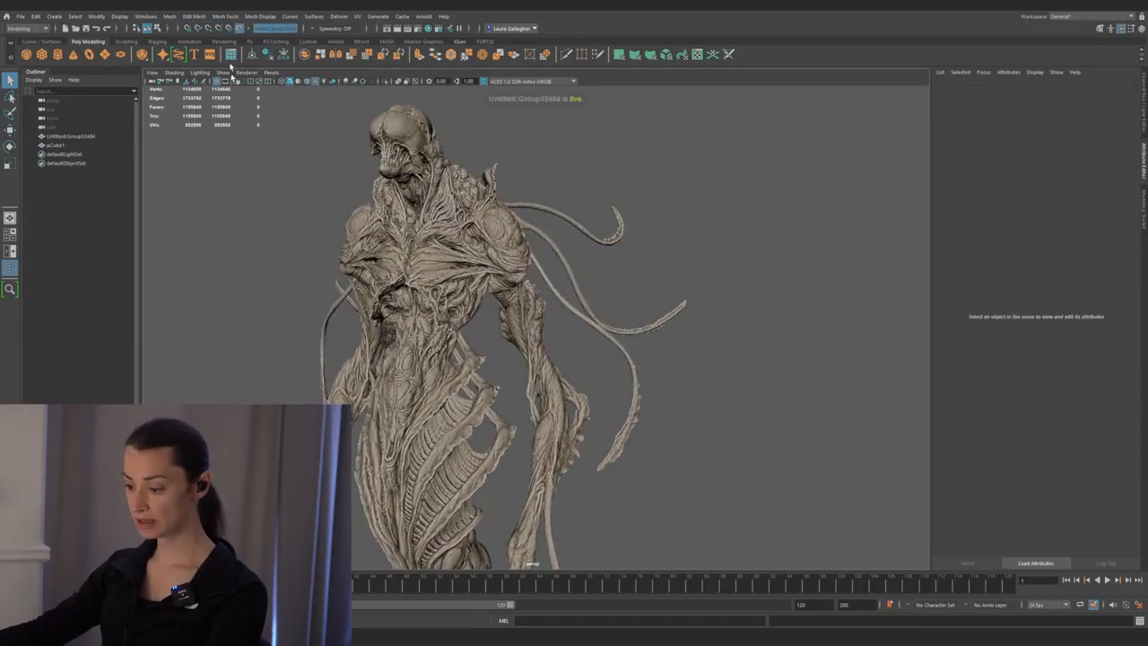
- Select the single-face pCube1 mesh and activate Quad Draw for it from the modeling toolkit
scroll(323, 202, "up", 5)
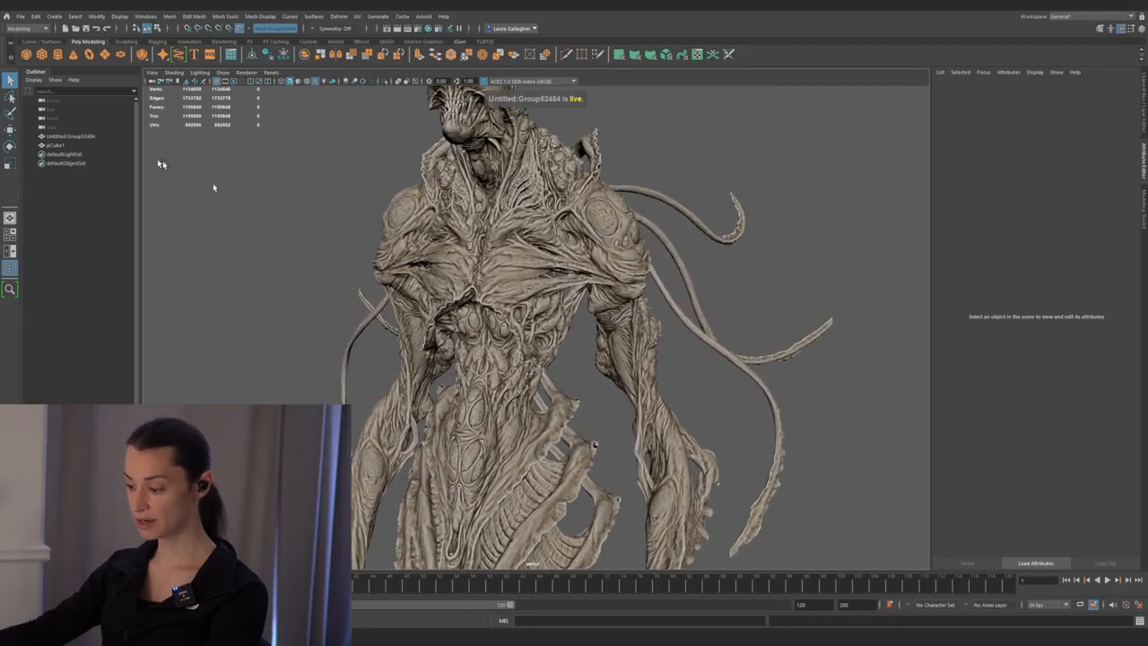
left_click(75, 146)
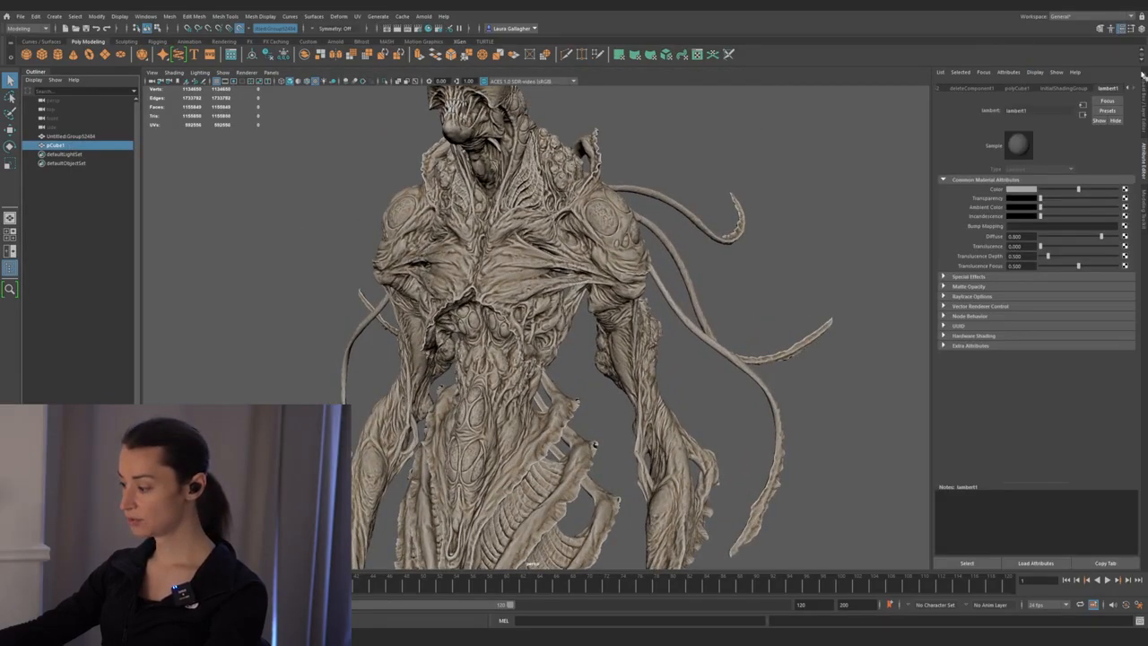
left_click(1100, 30)
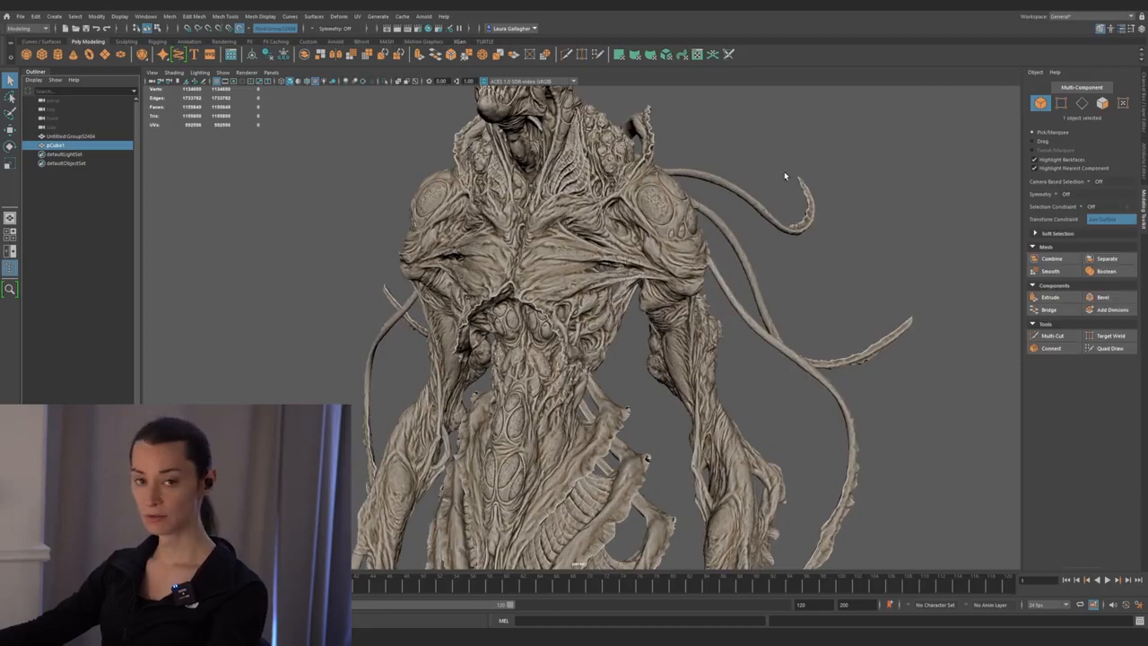
left_click(1110, 348)
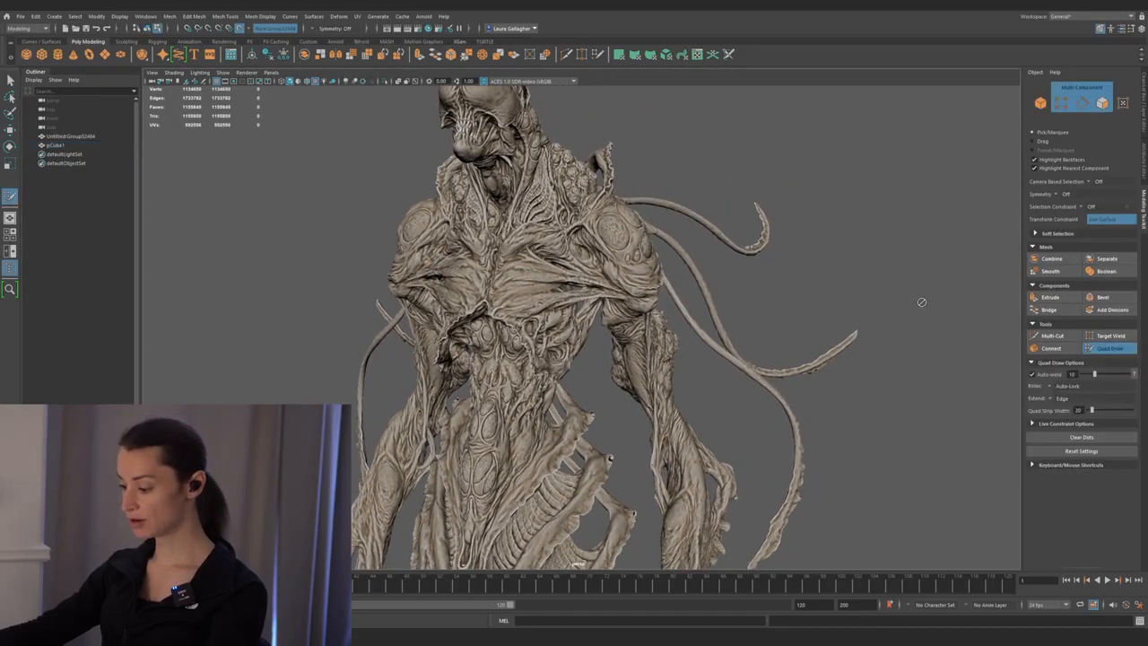
- Expand the Live Constraint Options and set the modeling symmetry to World X
scroll(677, 284, "down", 10)
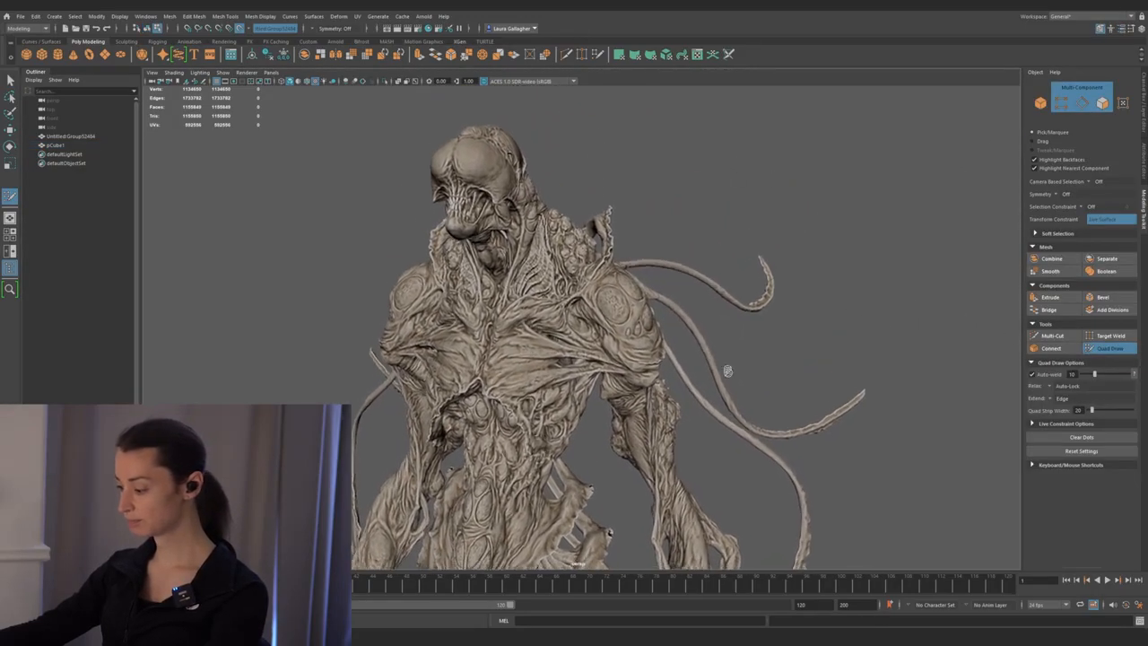
scroll(726, 418, "up", 8)
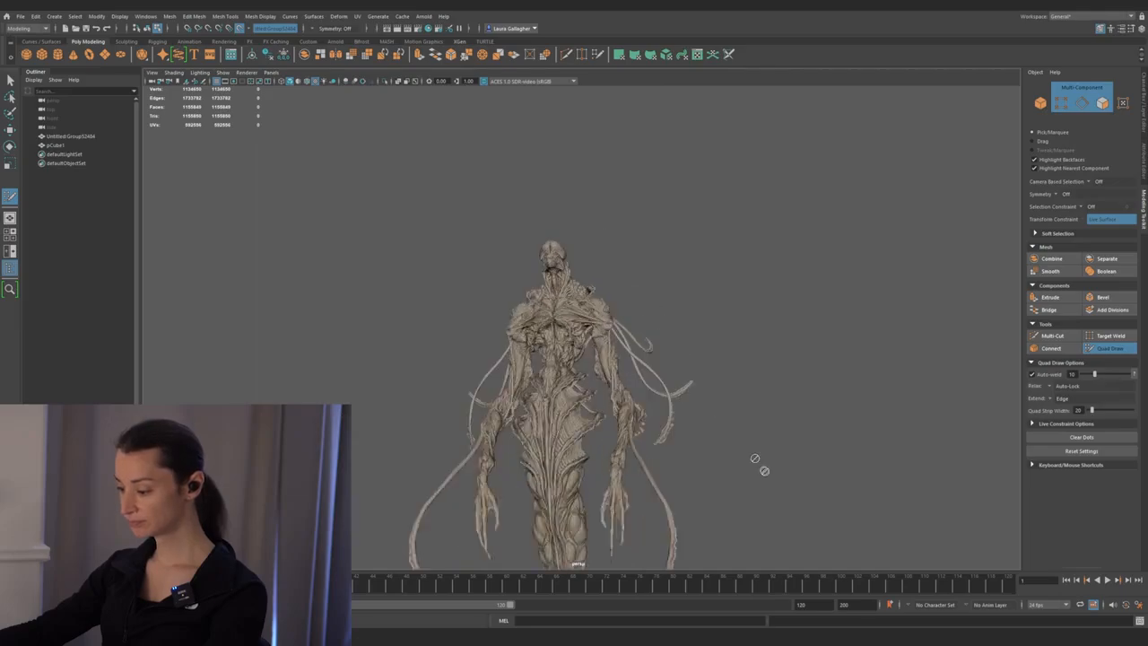
left_click(1055, 424)
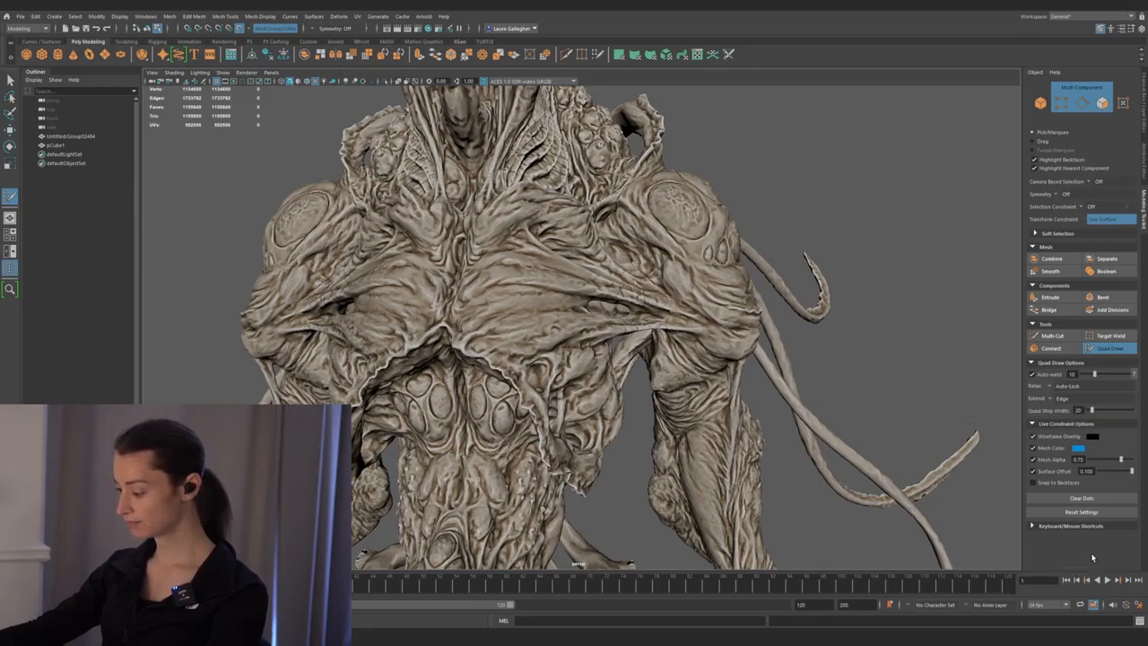
left_click(1056, 194)
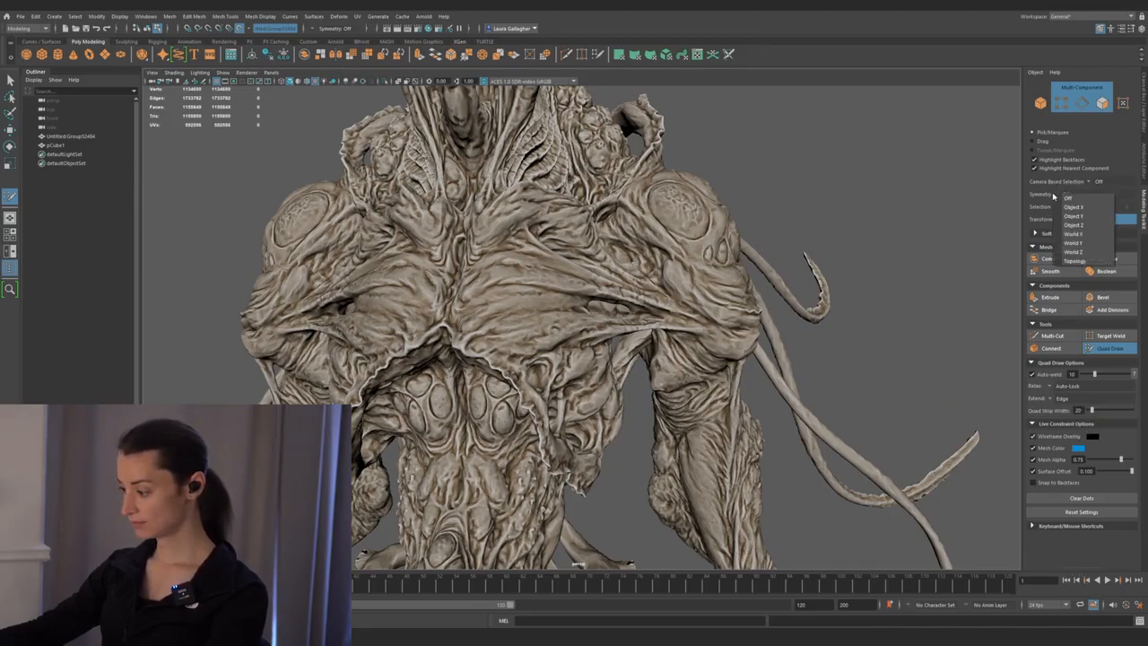
left_click(1094, 236)
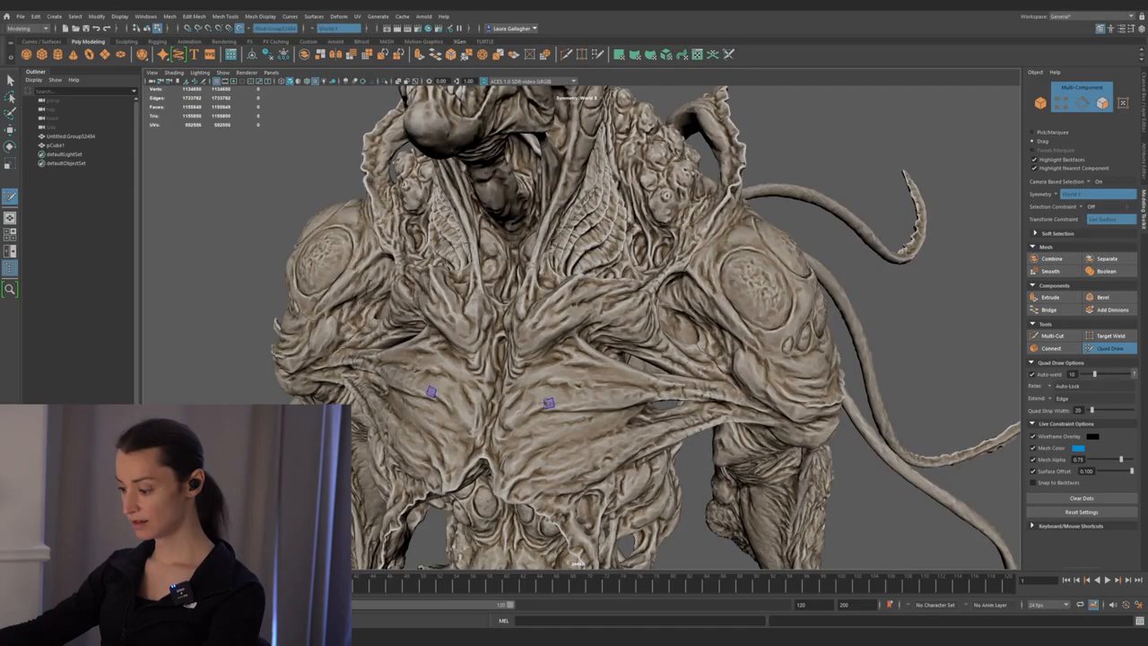
- Increase the quad strip width to 78 and draw a mirrored quad strip across the upper chest toward the shoulders
mouse_move(554, 396)
middle_mouse_down()
mouse_move(615, 400)
mouse_move(576, 400)
middle_mouse_up()
key("Tab")
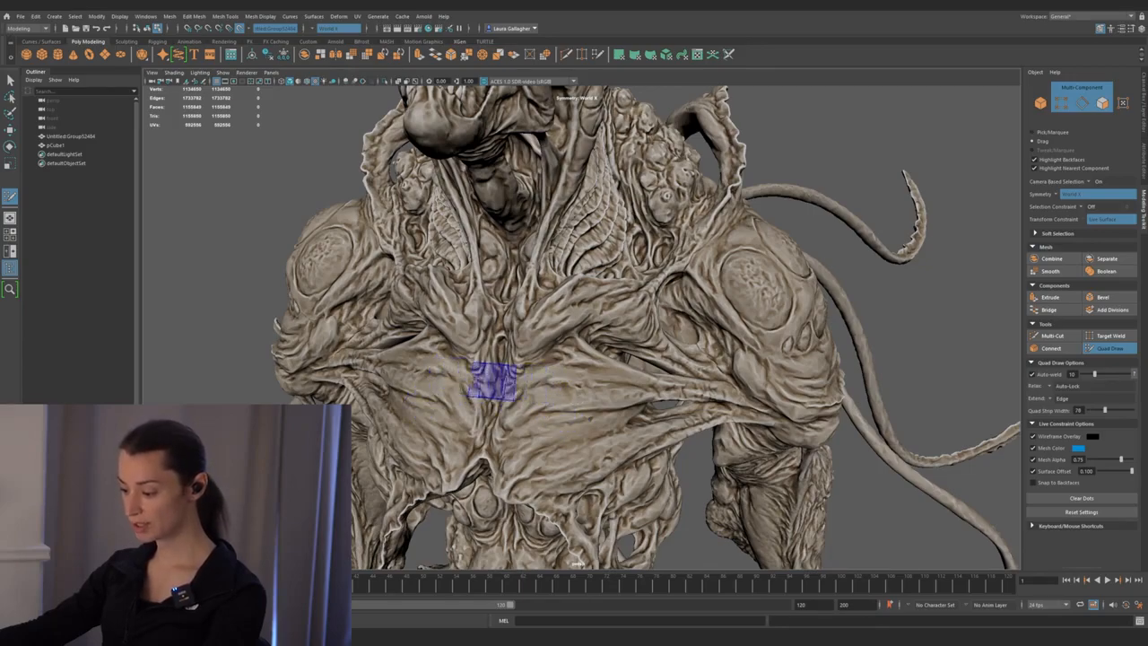
mouse_move(531, 382)
left_mouse_down()
mouse_move(708, 387)
mouse_move(599, 411)
mouse_move(620, 400)
left_mouse_up()
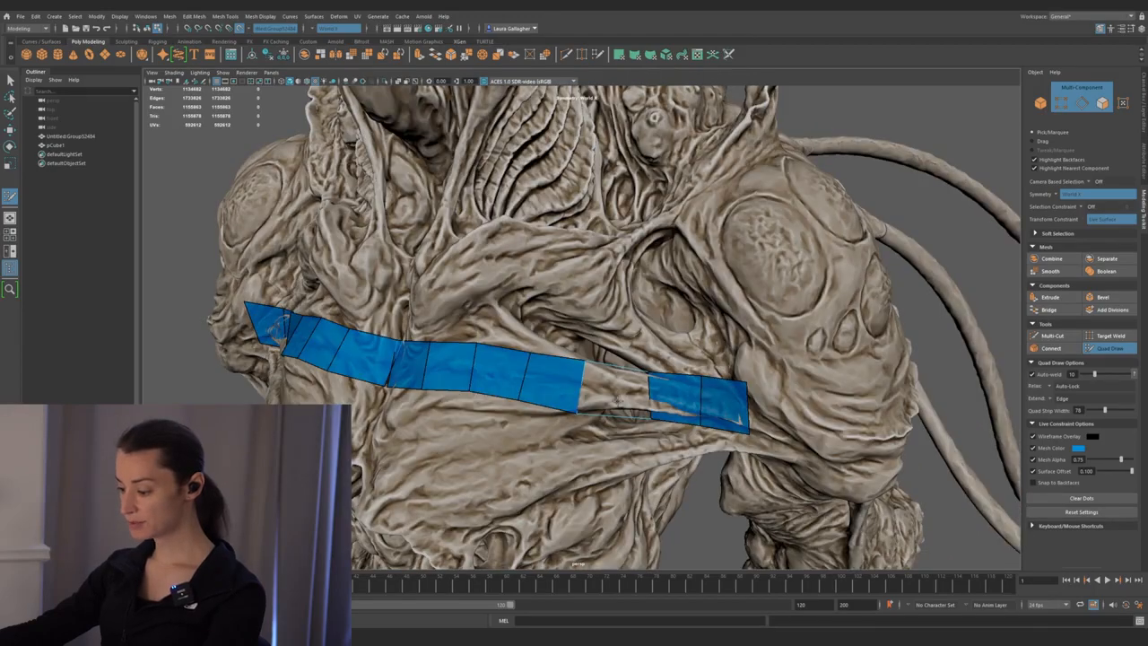
- Delete the sunken quad near the outer part of the chest strip and reactivate Quad Draw
mouse_move(617, 400)
left_mouse_down("alt")
mouse_move(578, 355)
mouse_move(604, 394)
left_mouse_up("alt")
key("q")
right_click_drag(530, 345, 537, 375)
left_click(589, 381)
key("Delete")
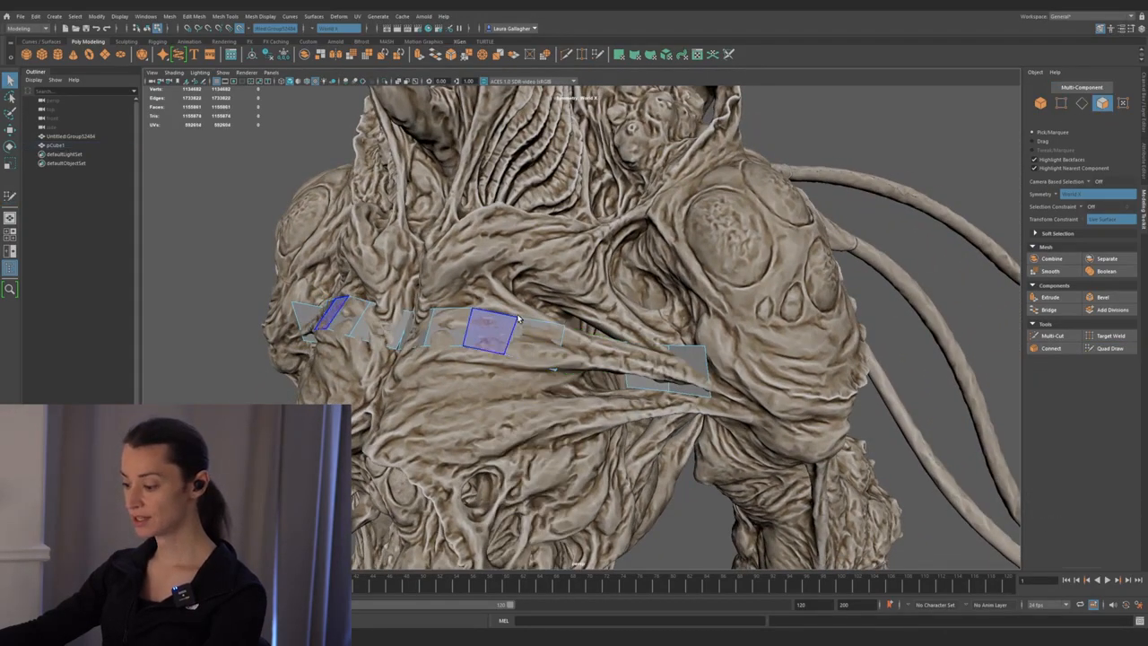
left_click(1089, 346)
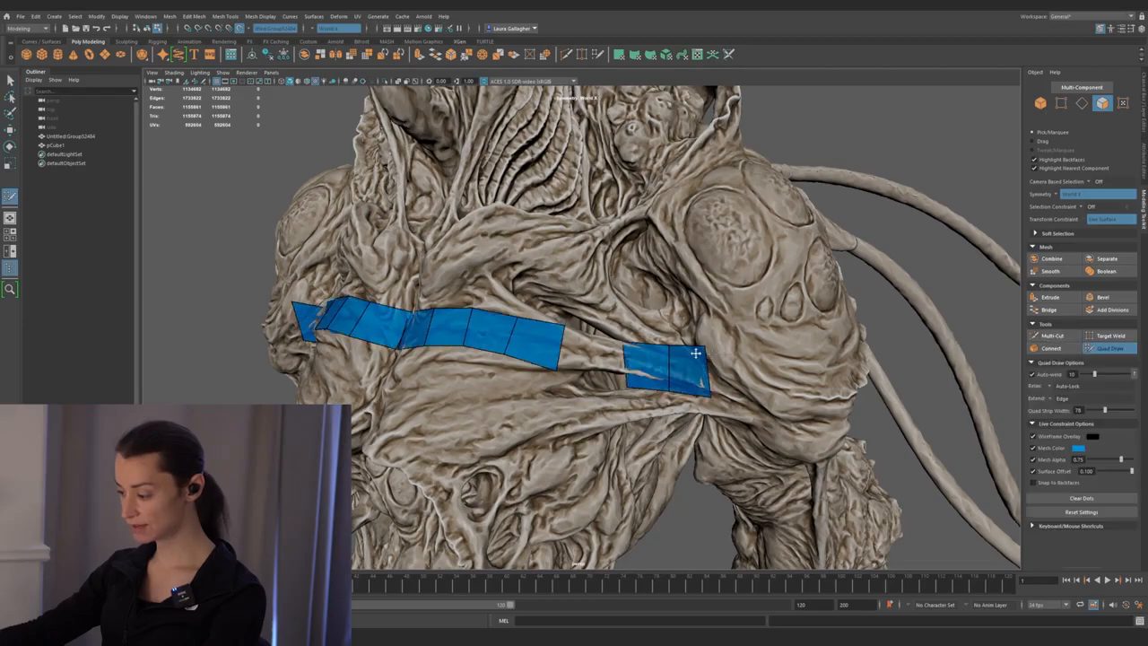
- Fill the gap in the outer part of the chest strip with a new quad
right_click_drag(541, 359, 579, 407, "alt")
mouse_move(579, 408)
middle_mouse_down("alt")
mouse_move(541, 384)
mouse_move(542, 407)
middle_mouse_up("alt")
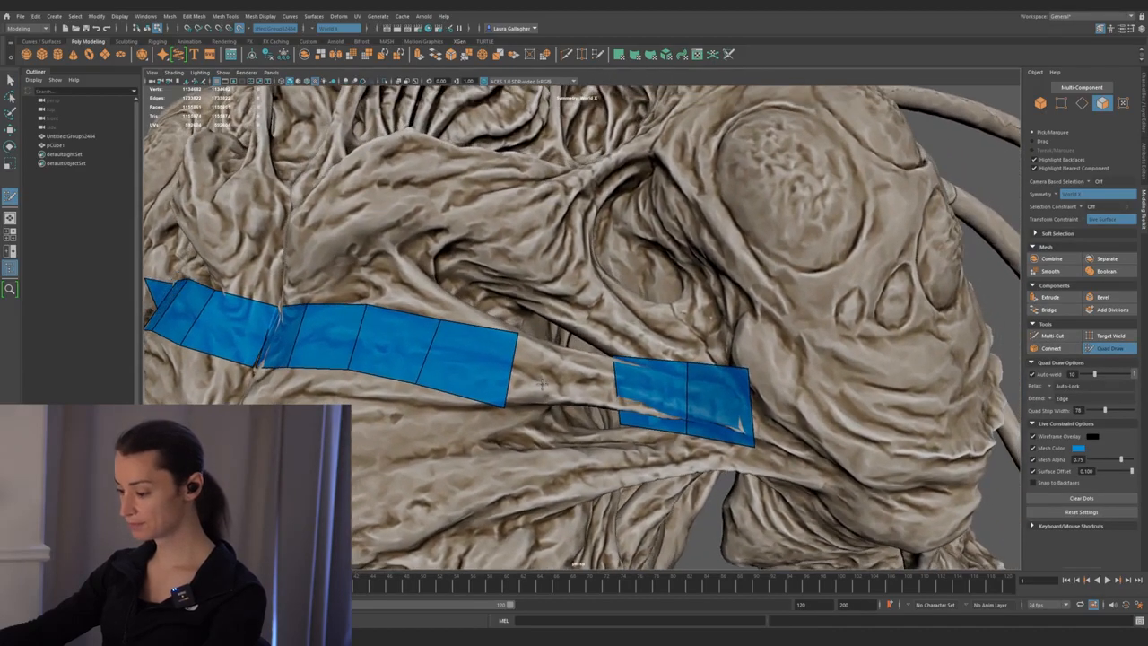
left_click(543, 407, "shift")
- Undo the last vertex edit at the strip's centre seam
left_click_drag(543, 407, 559, 345, "alt")
scroll(519, 346, "down", 2)
scroll(559, 345, "up", 6)
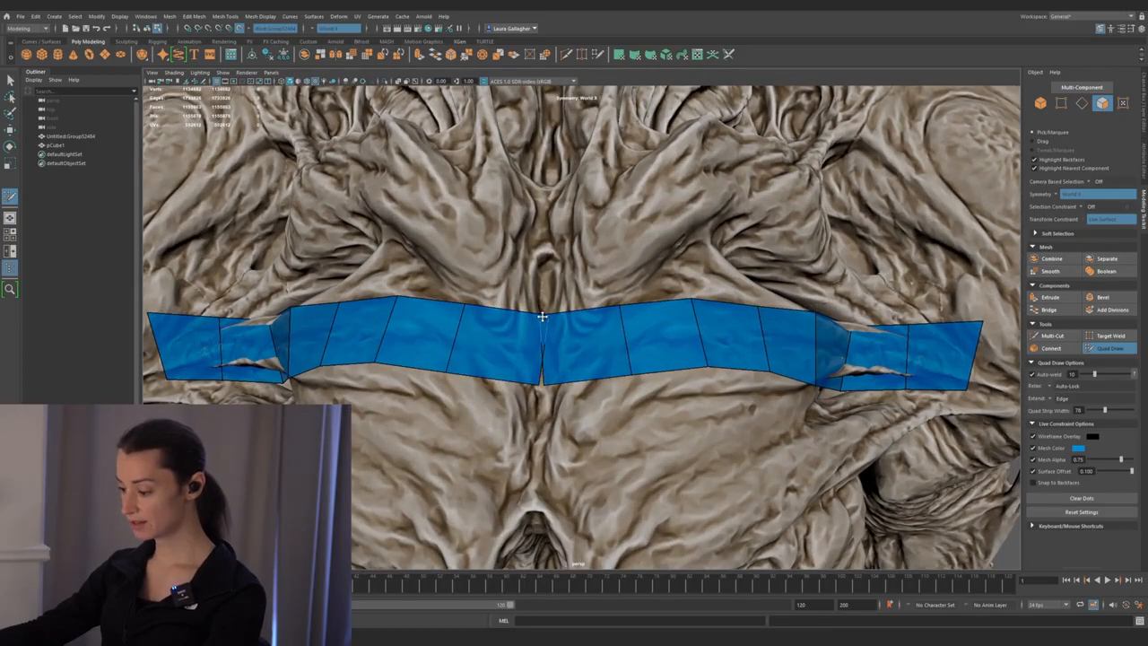
key("ctrl+z")
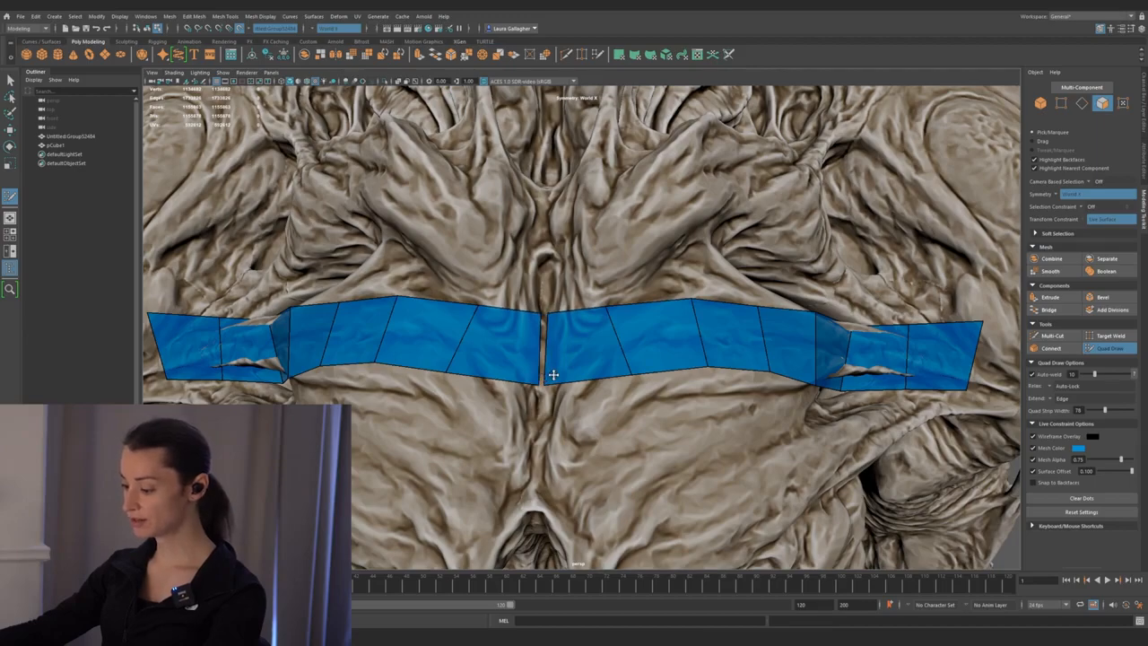
- Delete the quads on both sides of the chest's centreline and rebuild them joined at the middle
left_click(540, 313, "ctrl+shift")
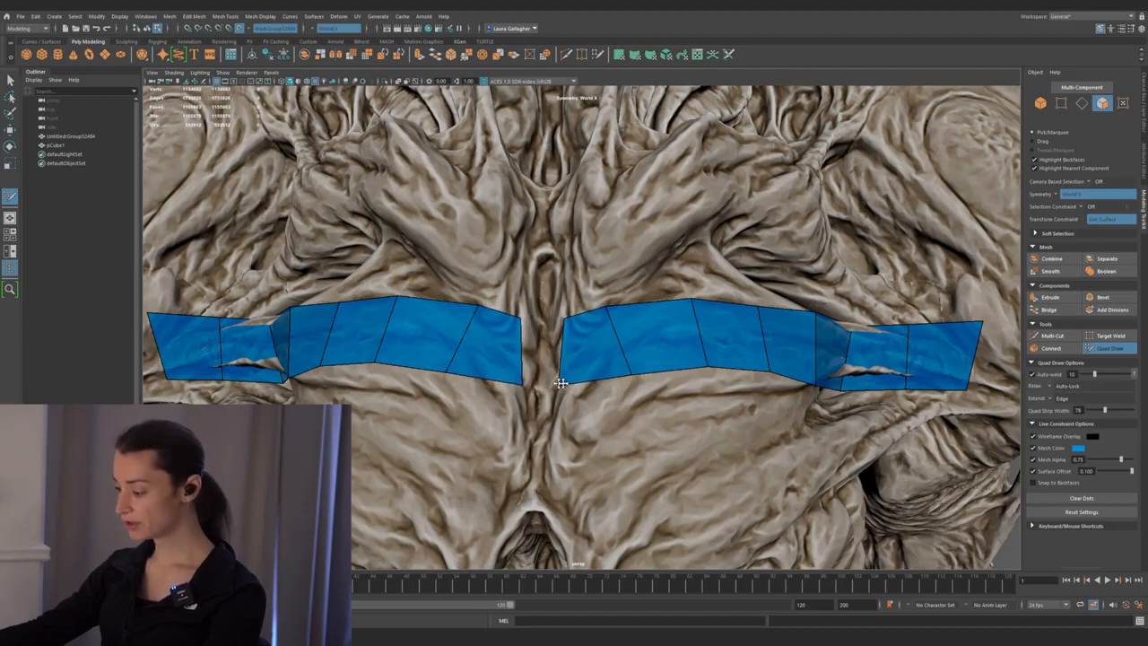
middle_click_drag(567, 381, 528, 382, "alt")
left_click(541, 362, "ctrl+shift")
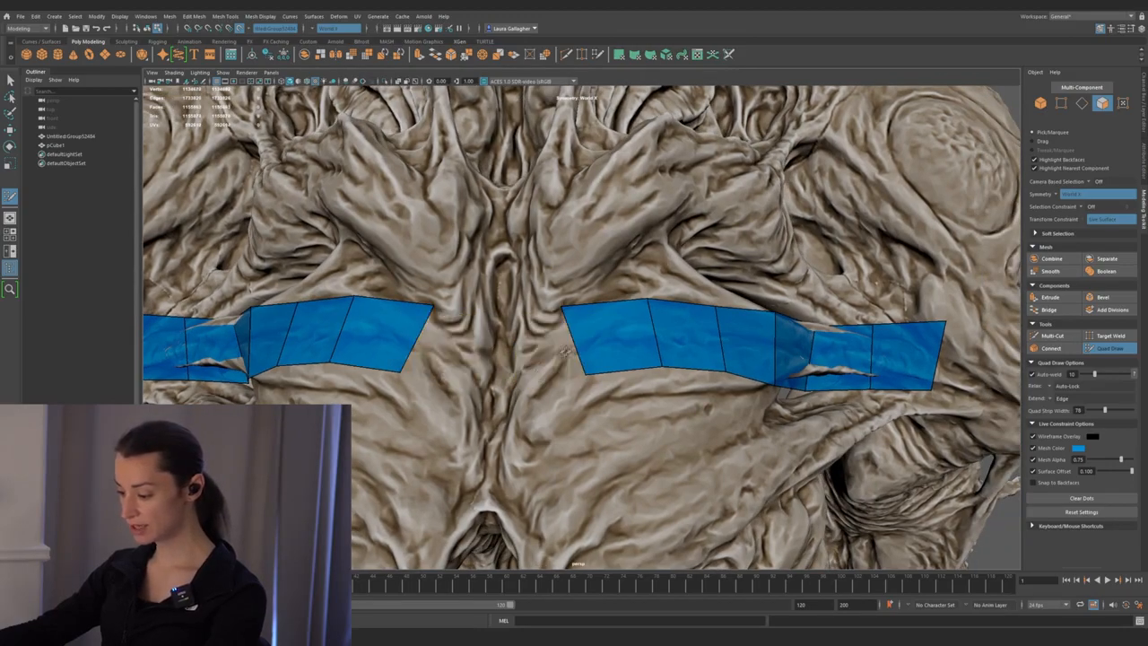
mouse_move(577, 350)
left_mouse_down()
mouse_move(504, 355)
mouse_move(526, 361)
mouse_move(498, 381)
left_mouse_up()
scroll(499, 382, "down", 8)
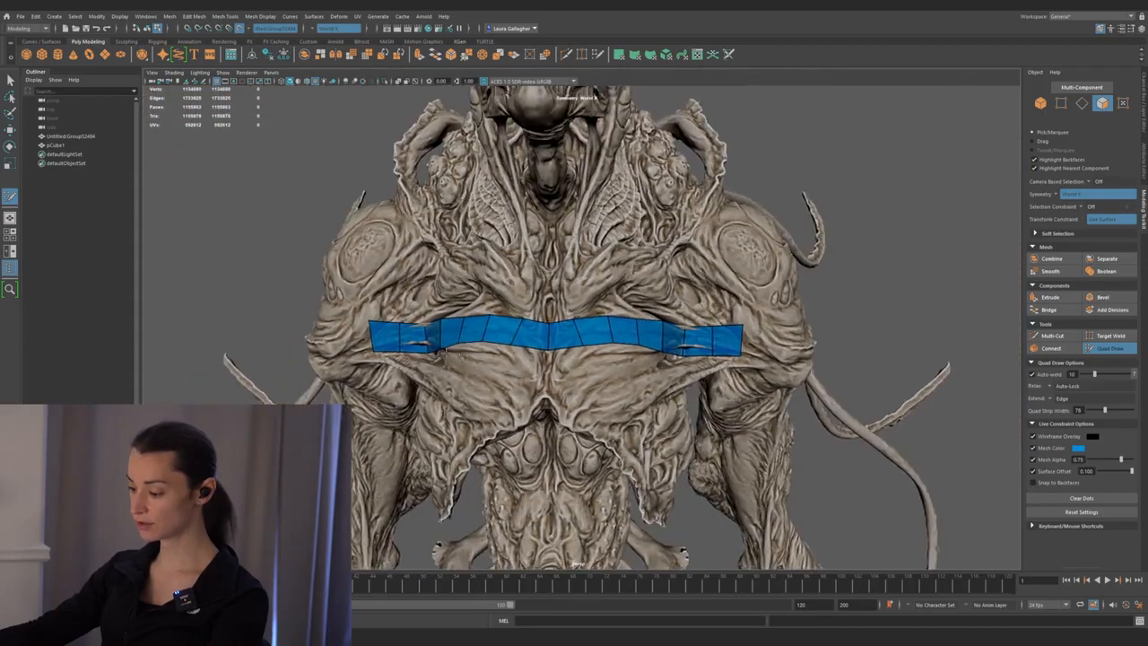
- Extend the strip's two centre border edges down to the notch at the bottom of the chest
mouse_move(610, 351)
left_mouse_down("alt")
mouse_move(514, 348)
mouse_move(579, 427)
left_mouse_up("alt")
scroll(514, 349, "up", 3)
left_click_drag(600, 324, 486, 255, "alt")
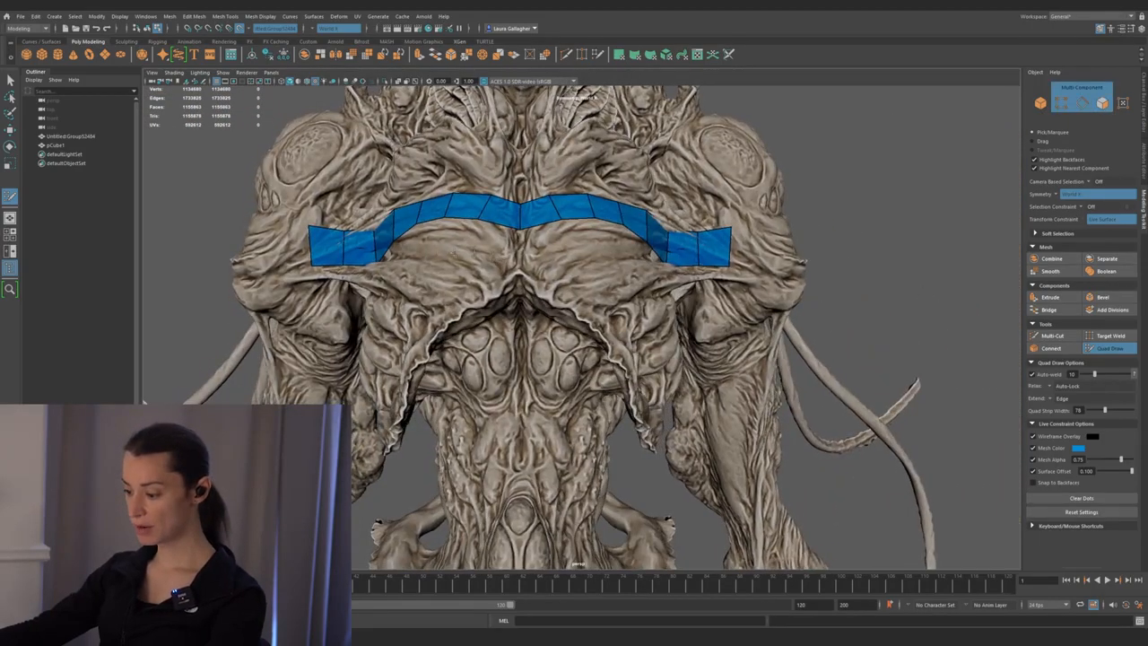
middle_click_drag(470, 289, 471, 332, "alt")
right_click_drag(471, 332, 552, 337, "alt")
mouse_move(552, 337)
left_mouse_down("alt")
mouse_move(520, 364)
mouse_move(549, 344)
mouse_move(575, 383)
mouse_move(547, 342)
left_mouse_up("alt")
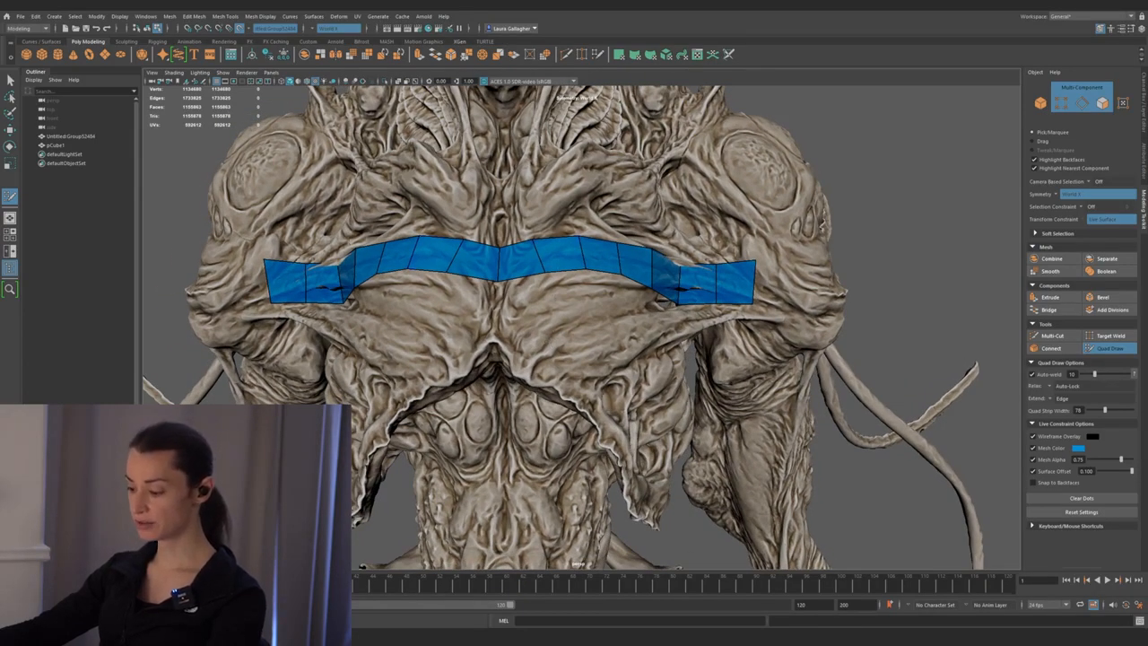
left_click_drag(528, 283, 536, 344, "ctrl")
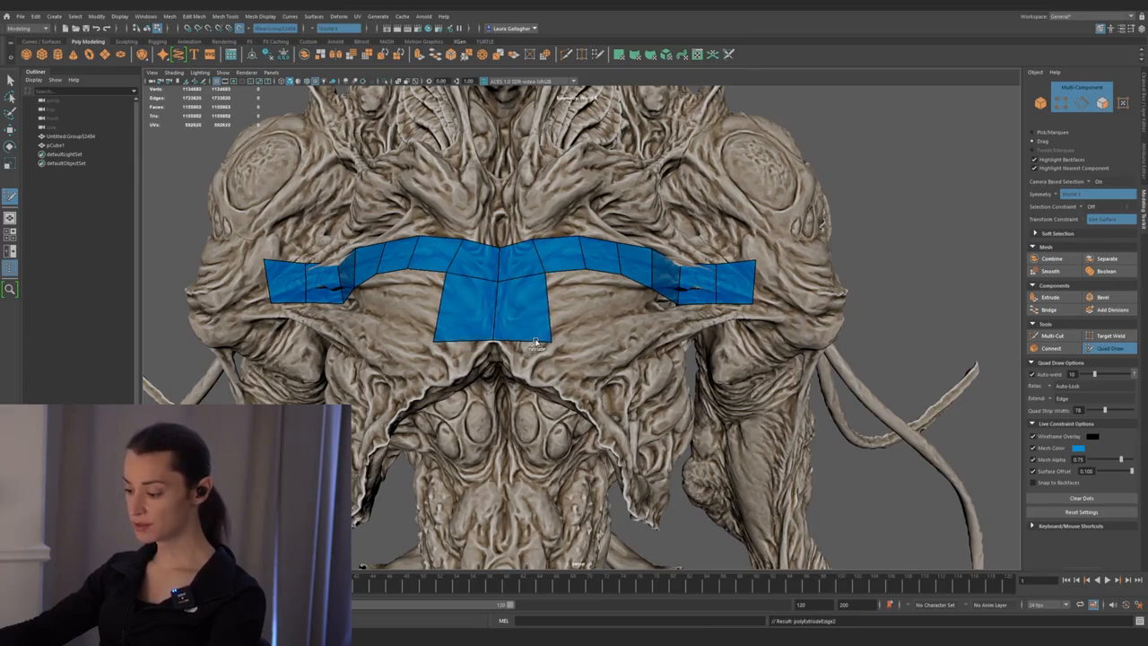
- Pull the lower outer corner of the new centre quads down to follow the rim of the chest flap
right_click_drag(529, 348, 536, 404, "alt")
middle_click_drag(535, 403, 653, 361, "alt")
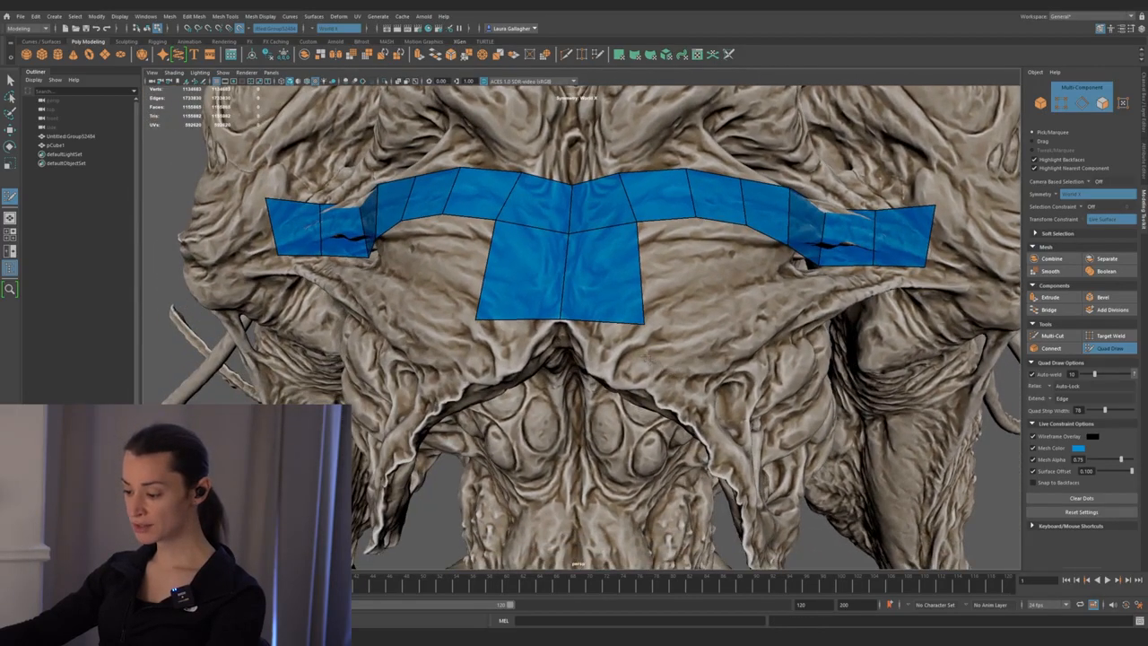
mouse_move(644, 325)
left_mouse_down()
mouse_move(602, 375)
mouse_move(618, 388)
left_mouse_up()
right_click_drag(674, 357, 654, 325, "alt")
middle_click_drag(654, 325, 596, 325, "alt")
- Extend further quad columns from the strip down the chest flap to its lower tip, and fit the bottom vertices to the rim
left_click_drag(564, 251, 503, 422)
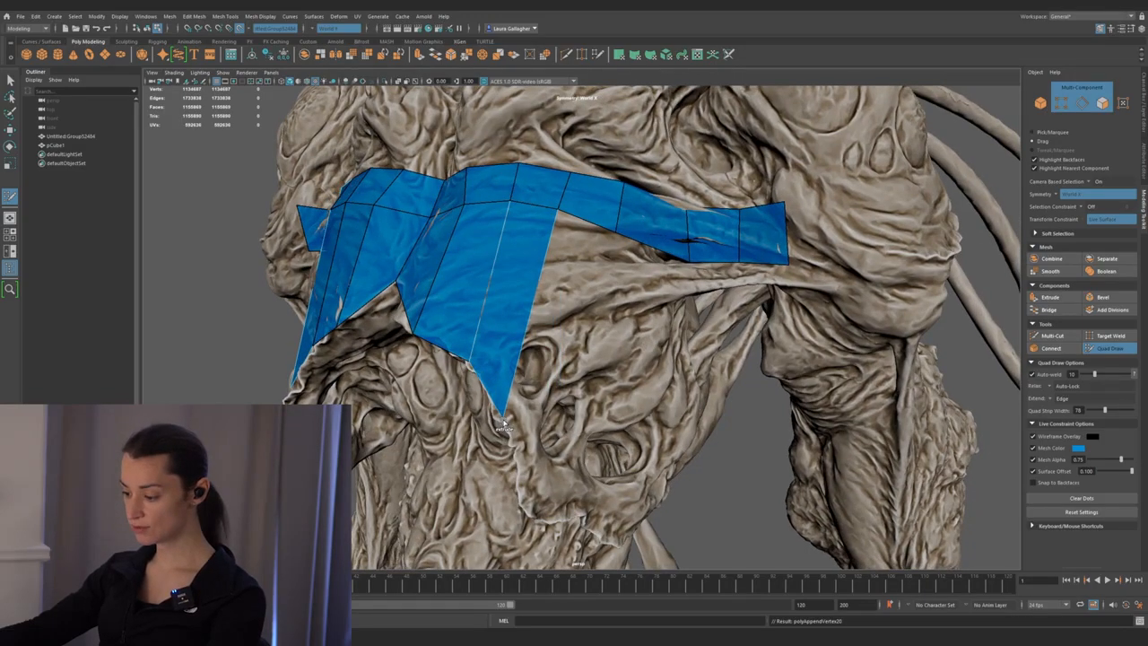
left_click_drag(559, 289, 524, 508)
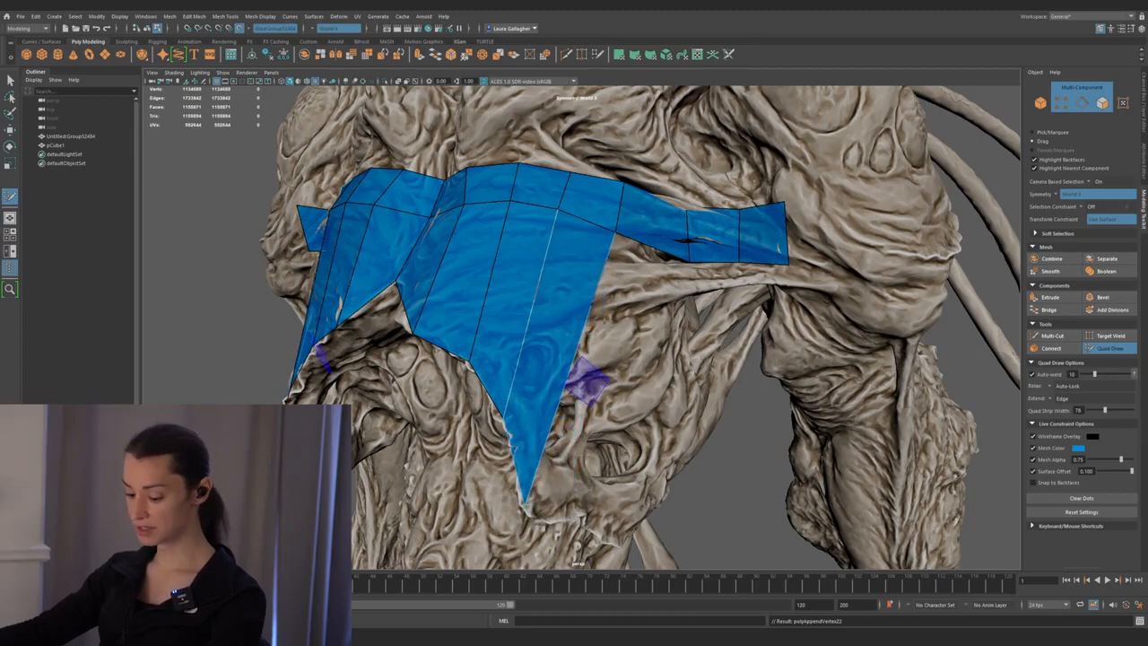
left_click_drag(616, 230, 683, 271)
left_click_drag(593, 476, 584, 515)
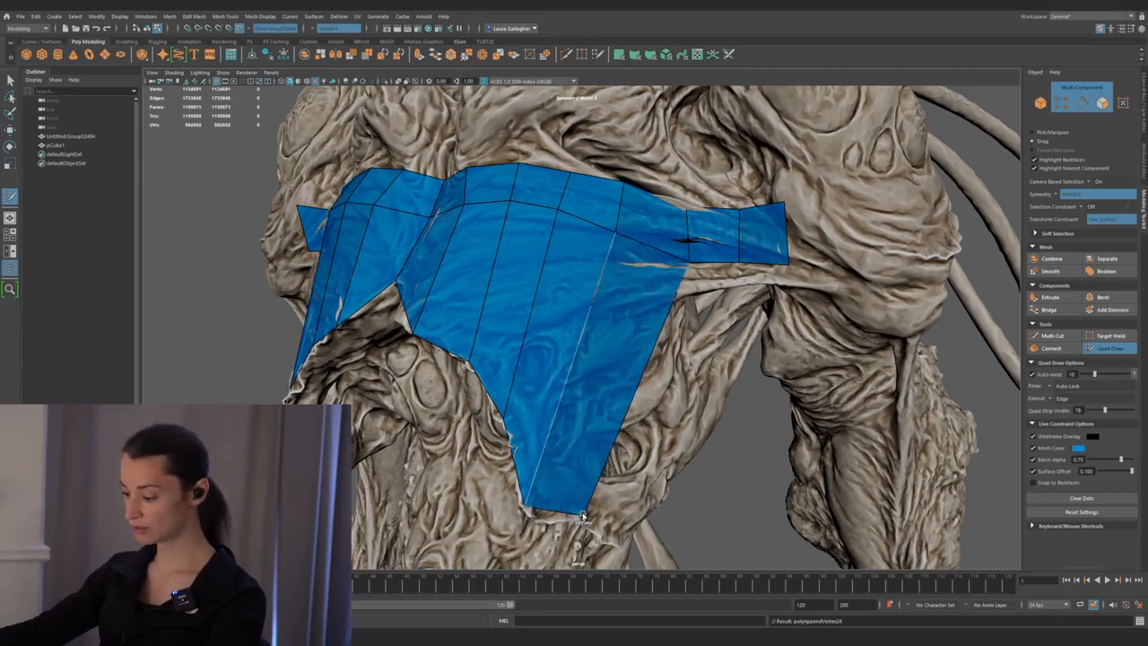
middle_click_drag(536, 469, 539, 409, "alt")
left_click_drag(529, 445, 540, 443)
mouse_move(538, 404)
left_mouse_down("alt")
mouse_move(547, 363)
mouse_move(405, 525)
left_mouse_up("alt")
mouse_move(648, 429)
left_mouse_down("alt")
mouse_move(682, 429)
mouse_move(660, 428)
left_mouse_up("alt")
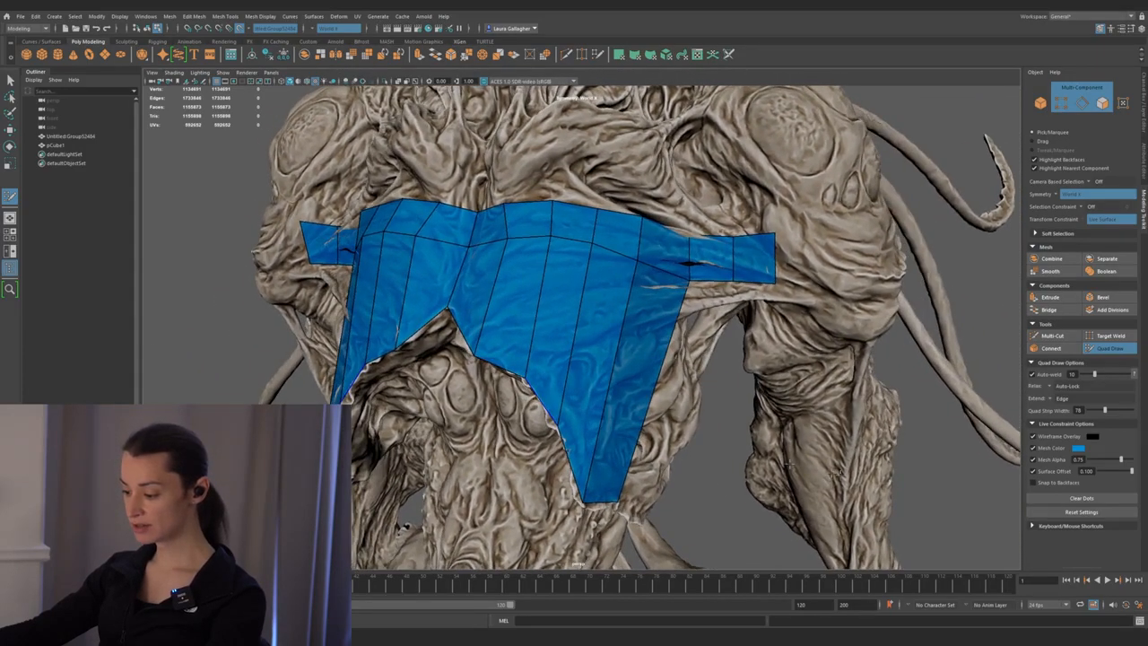
- Show the Quad Draw shortcut list and insert two horizontal edge loops through the long chest flap quads
left_click(1032, 526)
scroll(1030, 525, "down", 6)
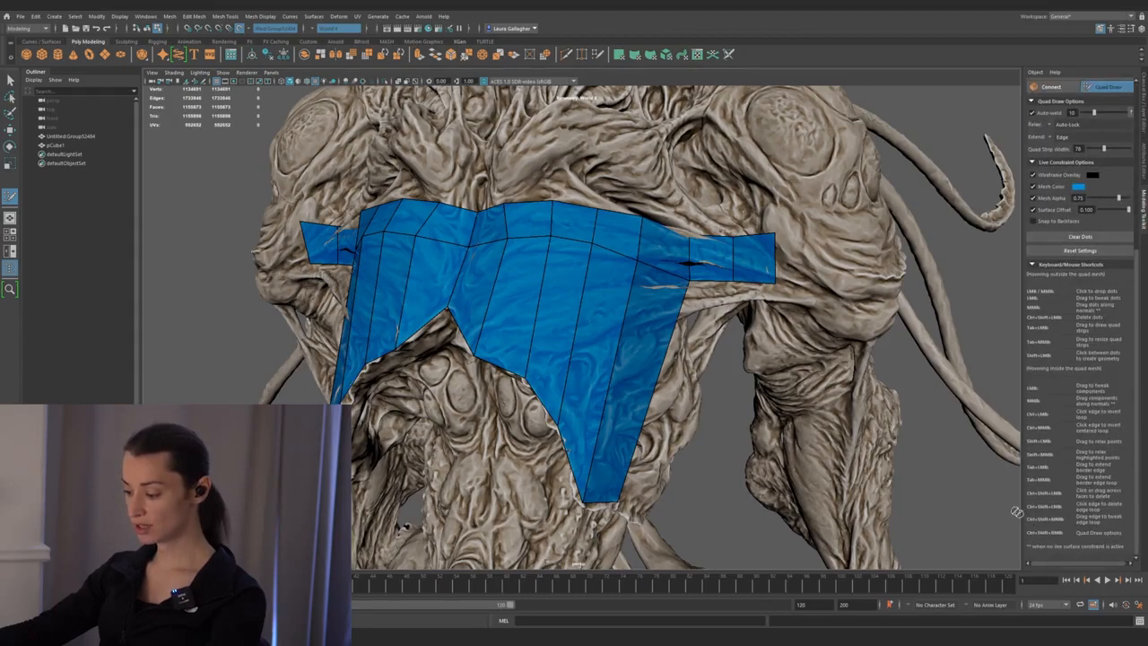
left_click_drag(545, 334, 498, 338, "alt")
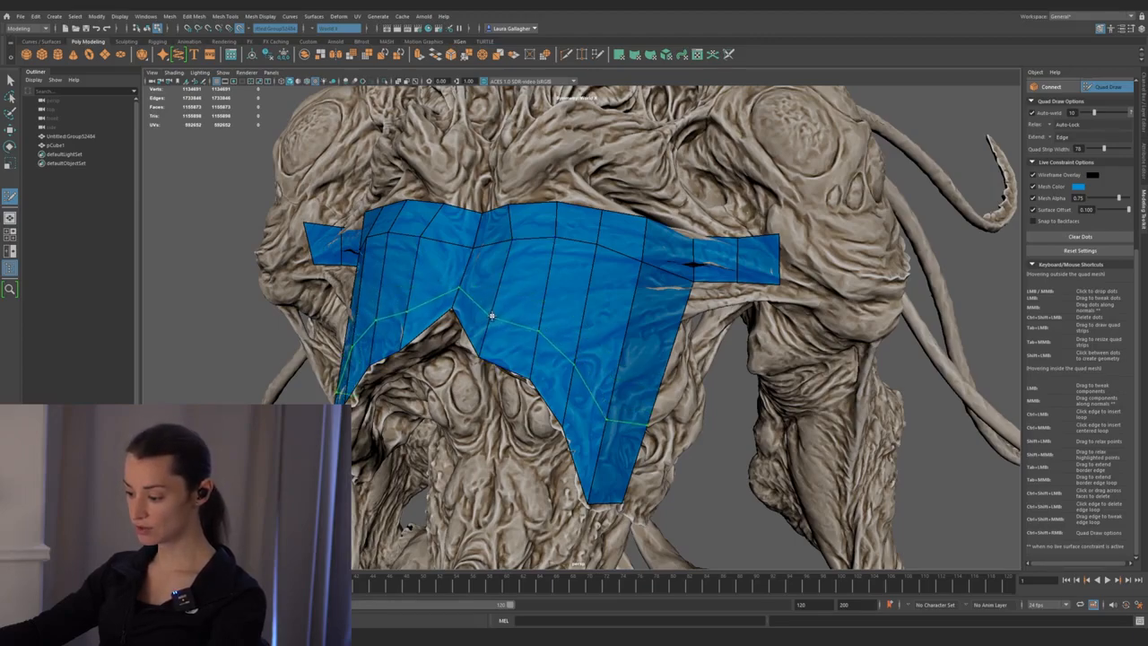
left_click(492, 314, "ctrl")
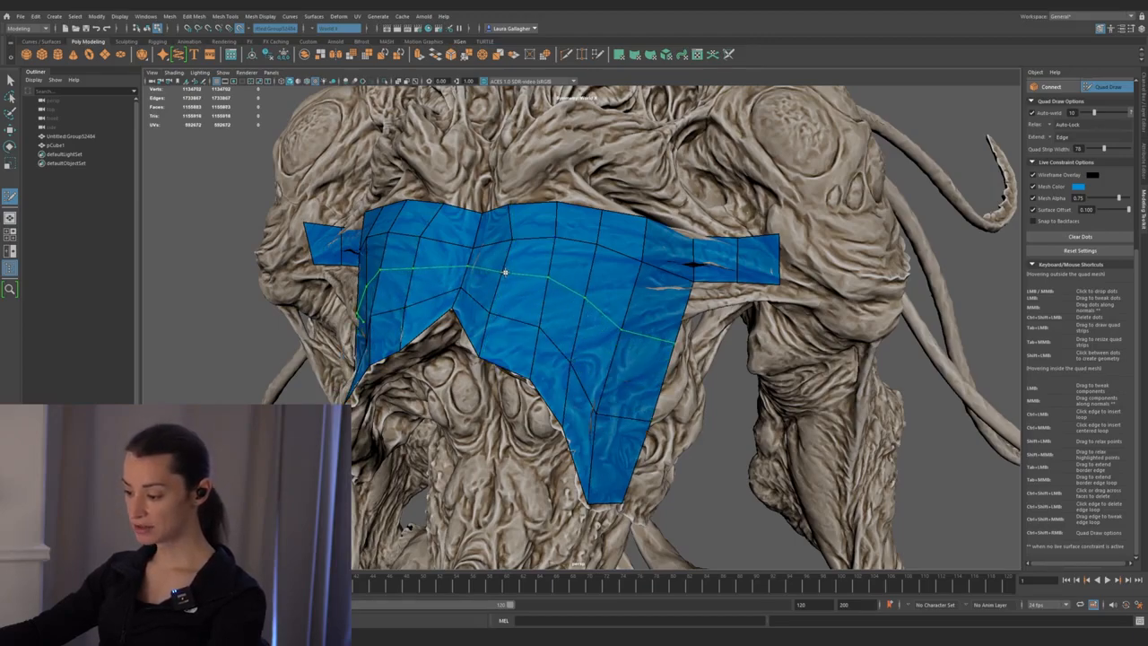
left_click(506, 273, "ctrl")
- Delete the narrow side strip towards the arm and the outer chest quads that join it
right_click_drag(745, 431, 713, 415, "alt")
left_click_drag(712, 416, 601, 275, "alt")
left_click_drag(619, 400, 590, 299, "alt")
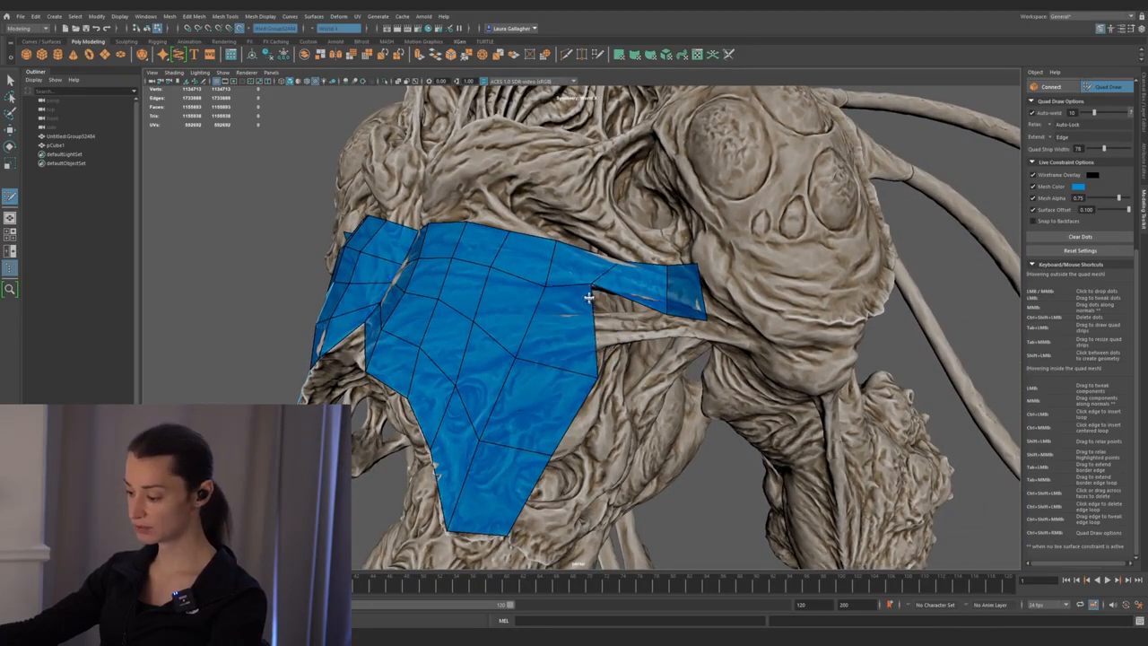
middle_click_drag(592, 297, 576, 308, "alt")
scroll(576, 308, "up", 3)
key("Tab")
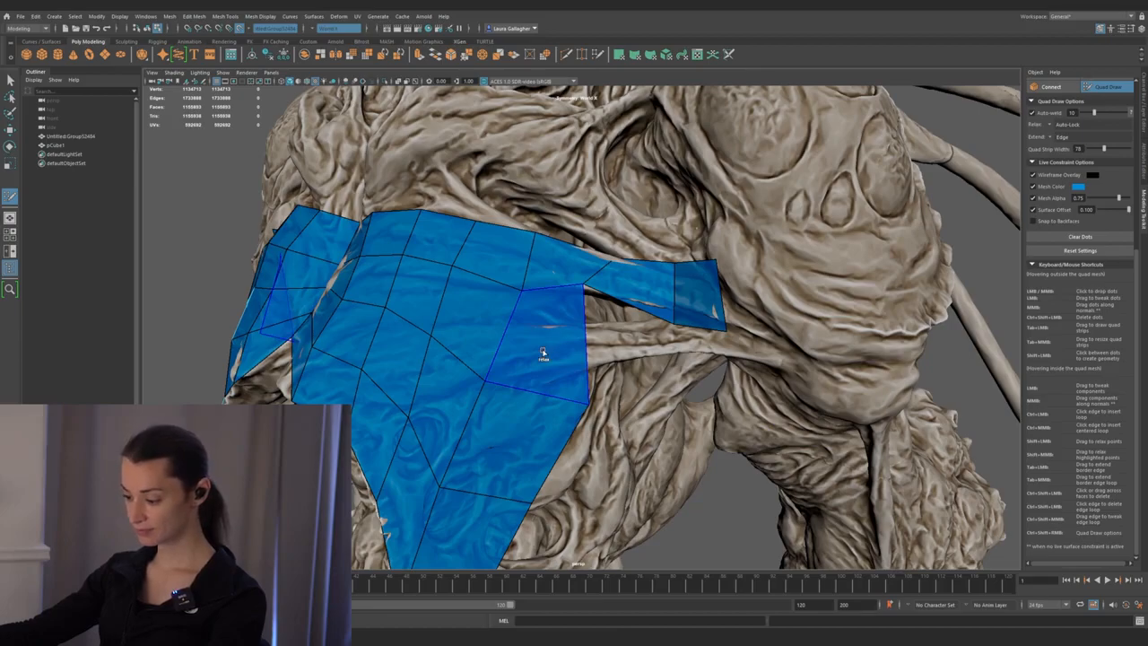
right_click_drag(550, 317, 604, 384, "alt")
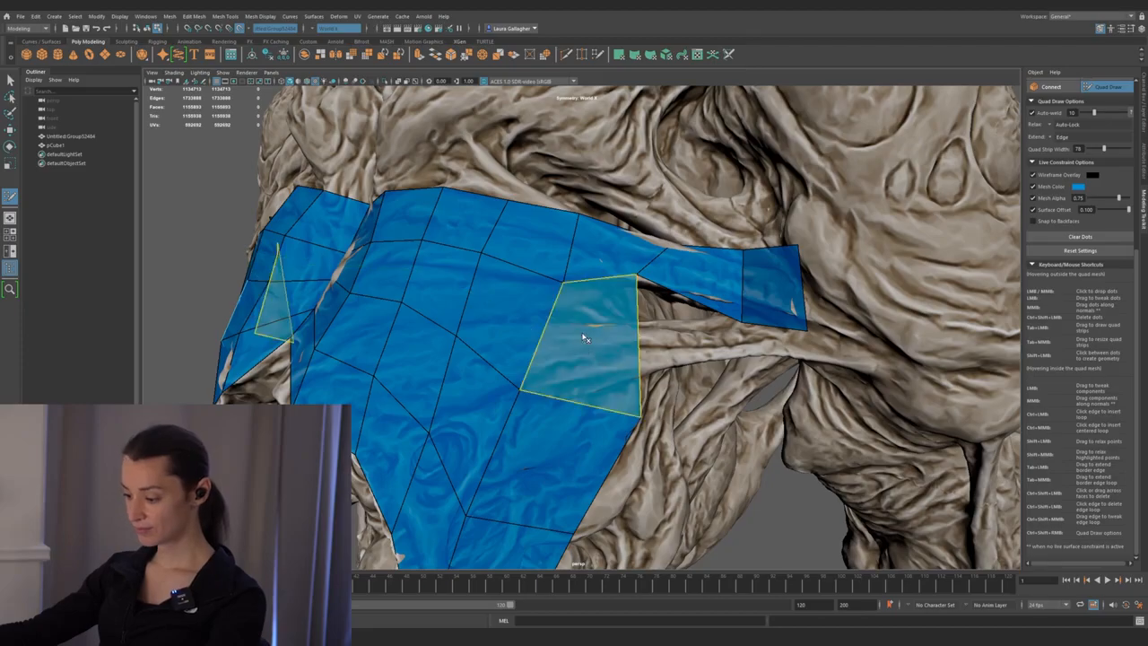
left_click(592, 358, "ctrl+shift")
left_click(687, 287, "ctrl+shift")
left_click(628, 260, "ctrl+shift")
left_click(771, 291, "ctrl+shift")
right_click_drag(633, 444, 547, 395, "alt")
left_click_drag(547, 395, 597, 409, "alt")
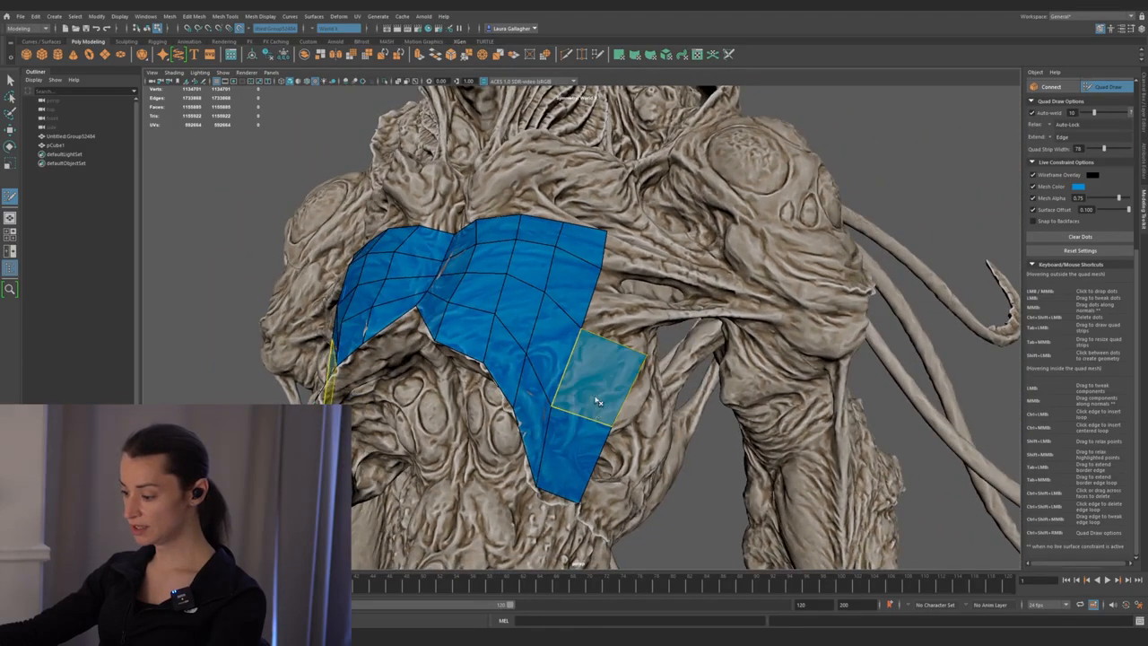
- Remove the outermost quads on the chest flap and reshape the mesh's top border to follow the muscle folds
right_click_drag(585, 469, 529, 448, "alt")
left_click_drag(530, 448, 569, 452, "alt")
left_click_drag(658, 494, 655, 519, "alt")
left_click_drag(563, 419, 563, 458, "alt")
mouse_move(571, 302)
left_mouse_down("alt")
mouse_move(584, 325)
mouse_move(584, 293)
left_mouse_up("alt")
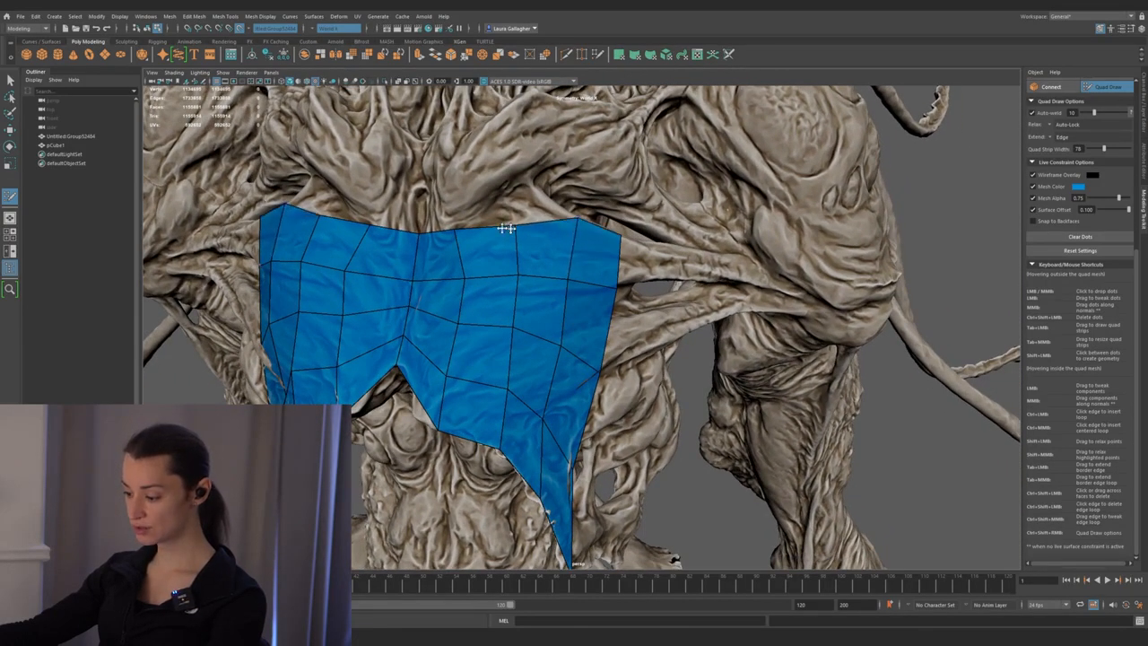
mouse_move(480, 270)
left_mouse_down("alt")
mouse_move(523, 302)
mouse_move(528, 282)
mouse_move(487, 295)
mouse_move(495, 303)
mouse_move(560, 309)
mouse_move(556, 325)
mouse_move(496, 306)
left_mouse_up("alt")
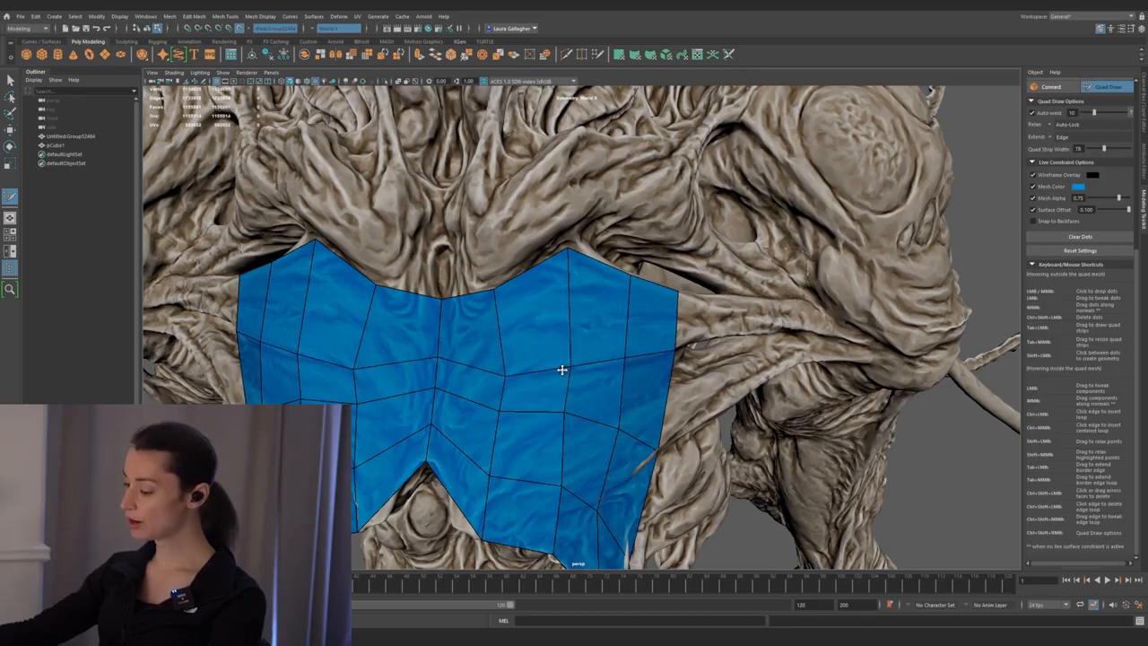
mouse_move(526, 377)
left_mouse_down("alt")
mouse_move(531, 313)
mouse_move(551, 341)
mouse_move(535, 354)
left_mouse_up("alt")
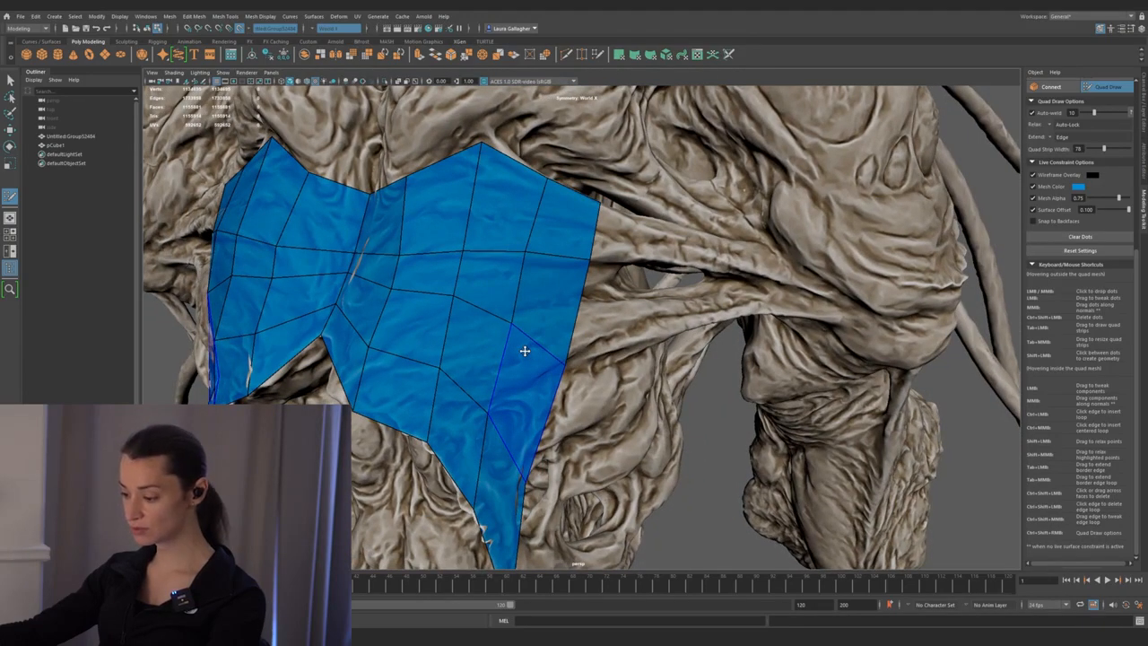
- Even out the quad rows around the chest's centre line and delete the outer quads running down the flap
mouse_move(502, 330)
left_mouse_down("alt")
mouse_move(500, 353)
mouse_move(536, 335)
mouse_move(515, 357)
mouse_move(593, 356)
left_mouse_up("alt")
left_click(525, 306, "ctrl")
mouse_move(457, 311)
left_mouse_down("alt")
mouse_move(469, 335)
mouse_move(487, 323)
left_mouse_up("alt")
left_click_drag(422, 341, 421, 332)
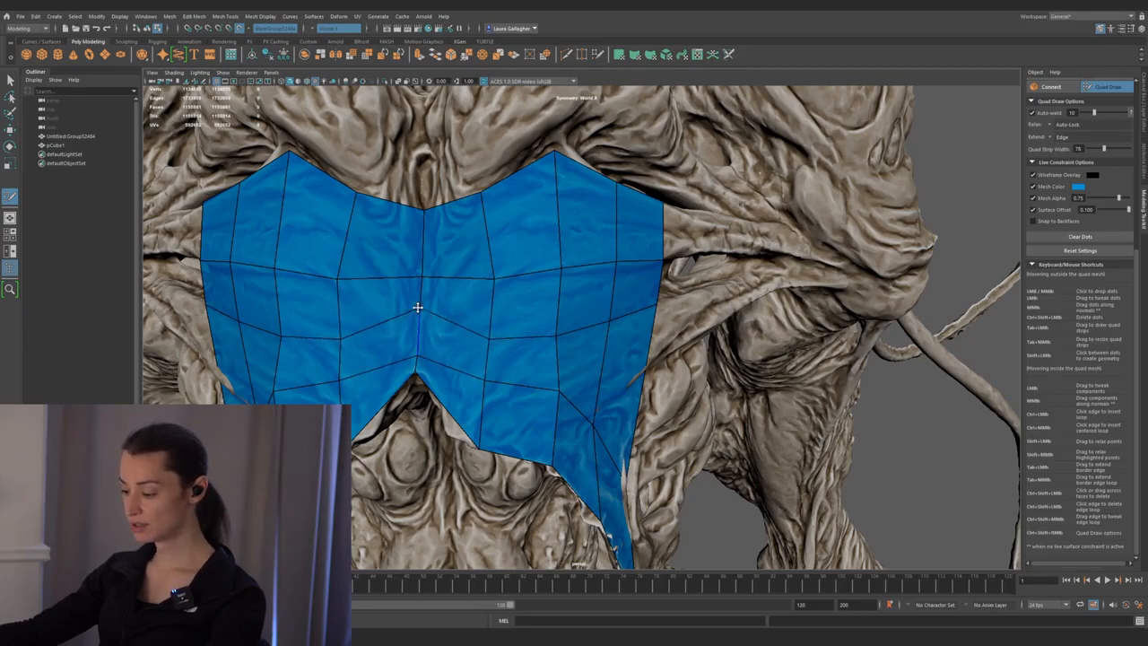
mouse_move(514, 322)
left_mouse_down("alt")
mouse_move(449, 313)
mouse_move(521, 264)
mouse_move(466, 305)
mouse_move(541, 331)
mouse_move(551, 303)
mouse_move(574, 425)
mouse_move(487, 315)
mouse_move(500, 331)
mouse_move(538, 325)
mouse_move(449, 312)
mouse_move(466, 332)
left_mouse_up("alt")
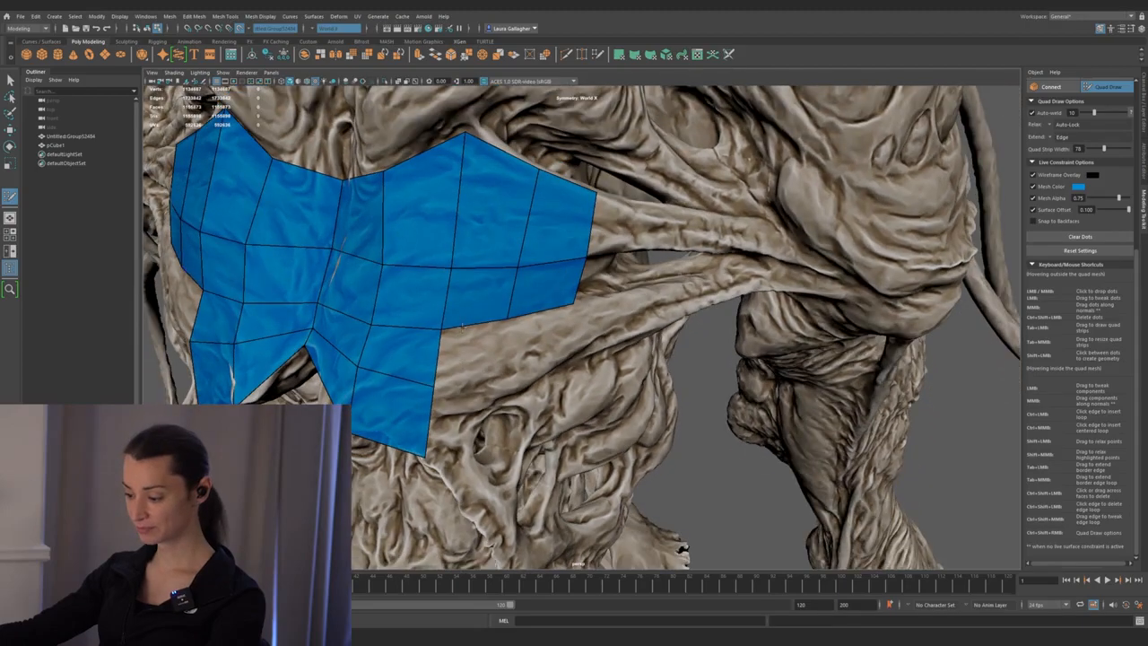
- Extend the lower border of the two outer chest columns down by one row of quads
left_click(477, 374, "shift")
left_click_drag(477, 374, 595, 347)
key("ctrl+z")
key("Caps_Lock")
left_click_drag(512, 330, 574, 357)
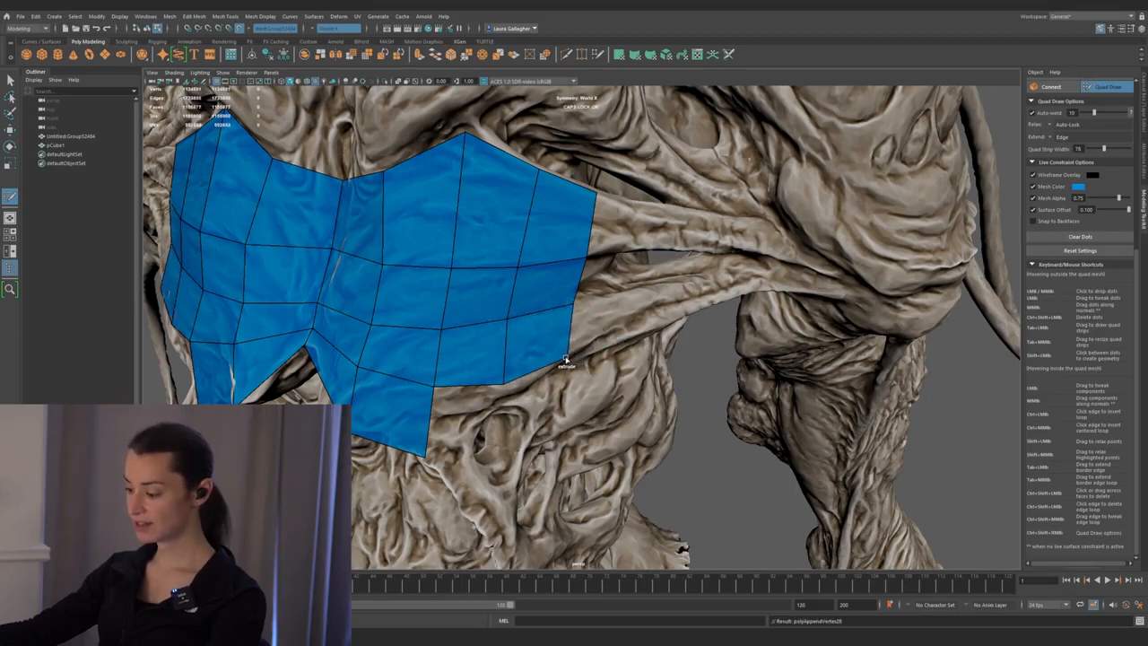
- Extend a single strip of quads from the lower chest down the flap's rim and around the rib openings
mouse_move(576, 301)
left_mouse_down("alt")
mouse_move(574, 270)
mouse_move(619, 278)
mouse_move(610, 314)
mouse_move(552, 371)
mouse_move(567, 329)
mouse_move(510, 298)
mouse_move(533, 354)
mouse_move(552, 353)
mouse_move(556, 395)
mouse_move(532, 427)
mouse_move(618, 409)
mouse_move(511, 366)
left_mouse_up("alt")
mouse_move(515, 314)
left_mouse_down()
mouse_move(500, 307)
mouse_move(538, 368)
mouse_move(559, 379)
mouse_move(564, 332)
mouse_move(584, 357)
mouse_move(624, 366)
mouse_move(610, 326)
mouse_move(541, 343)
mouse_move(492, 337)
left_mouse_up()
right_click_drag(493, 336, 539, 339, "alt")
mouse_move(538, 339)
left_mouse_down("alt")
mouse_move(565, 350)
mouse_move(501, 379)
left_mouse_up("alt")
mouse_move(523, 292)
left_mouse_down()
mouse_move(515, 290)
mouse_move(547, 321)
mouse_move(562, 318)
left_mouse_up()
left_click_drag(567, 277, 543, 284)
mouse_move(572, 350)
left_mouse_down("alt")
mouse_move(506, 298)
mouse_move(508, 379)
mouse_move(560, 346)
mouse_move(521, 346)
mouse_move(531, 338)
mouse_move(508, 351)
mouse_move(536, 326)
mouse_move(540, 386)
left_mouse_up("alt")
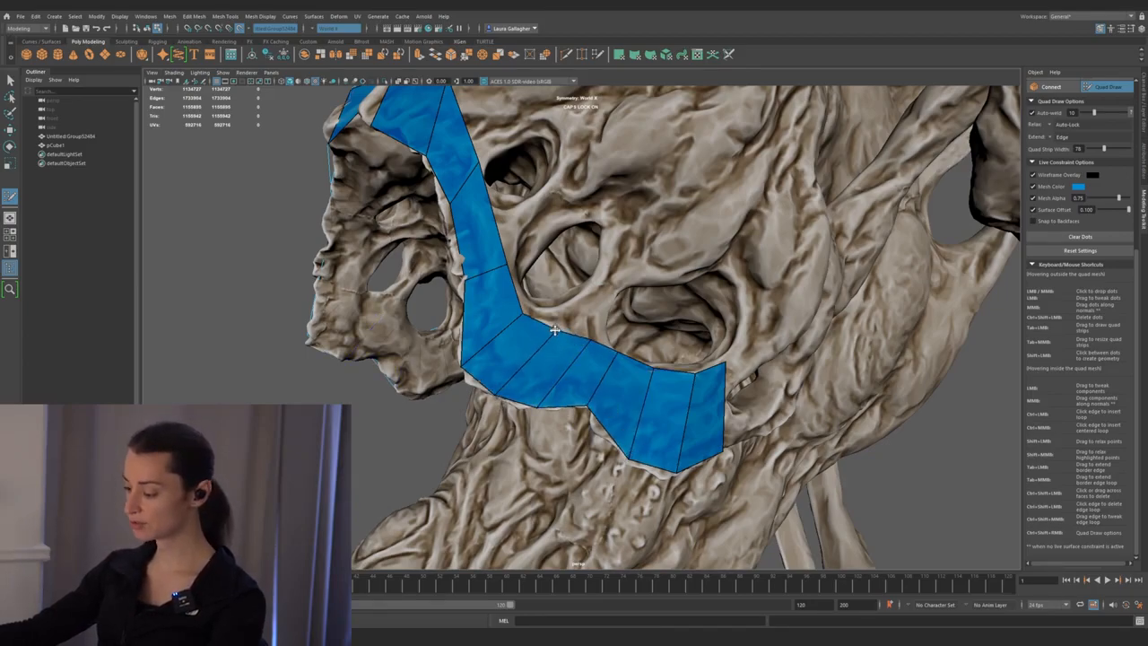
left_click_drag(553, 328, 637, 323, "alt")
right_click_drag(553, 286, 607, 330, "alt")
mouse_move(605, 330)
left_mouse_down()
mouse_move(581, 313)
mouse_move(546, 331)
mouse_move(610, 341)
left_mouse_up()
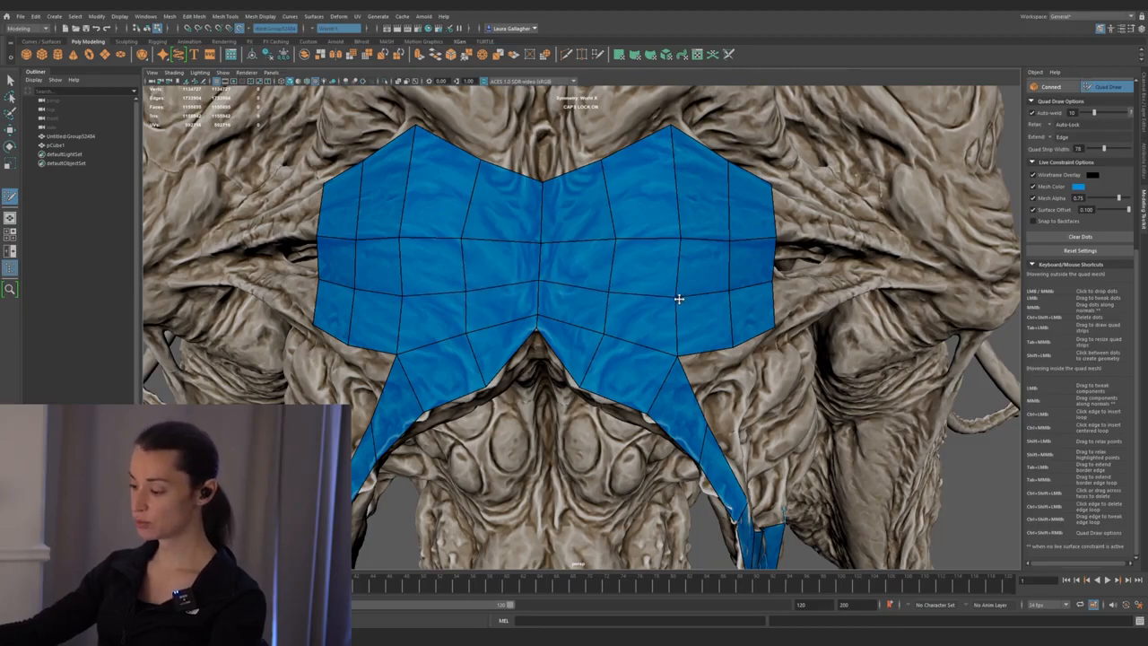
- Insert a horizontal edge loop through the top row of chest quads
mouse_move(628, 238)
left_mouse_down("alt")
mouse_move(551, 320)
mouse_move(559, 341)
mouse_move(559, 289)
left_mouse_up("alt")
left_click(568, 280, "ctrl")
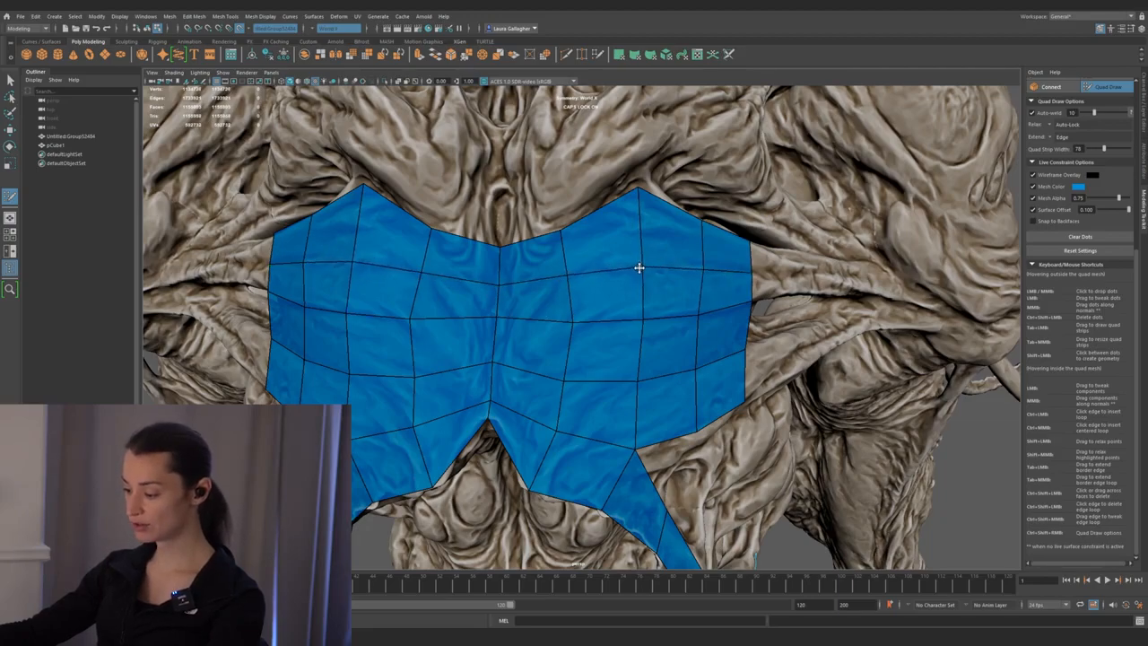
mouse_move(638, 267)
left_mouse_down("alt")
mouse_move(636, 305)
mouse_move(575, 294)
left_mouse_up("alt")
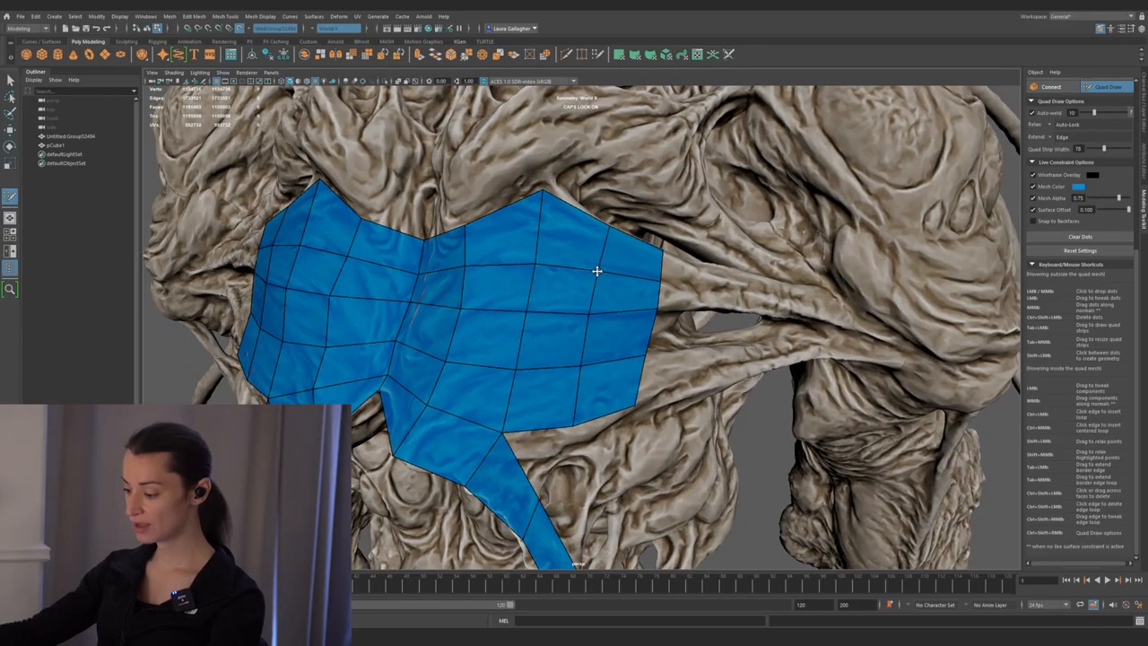
- Extend the uppermost outer border edge of the chest into a long quad along the tendon towards the shoulder
mouse_move(604, 337)
left_mouse_down("alt")
mouse_move(523, 246)
mouse_move(479, 236)
mouse_move(590, 367)
mouse_move(474, 302)
mouse_move(548, 268)
left_mouse_up("alt")
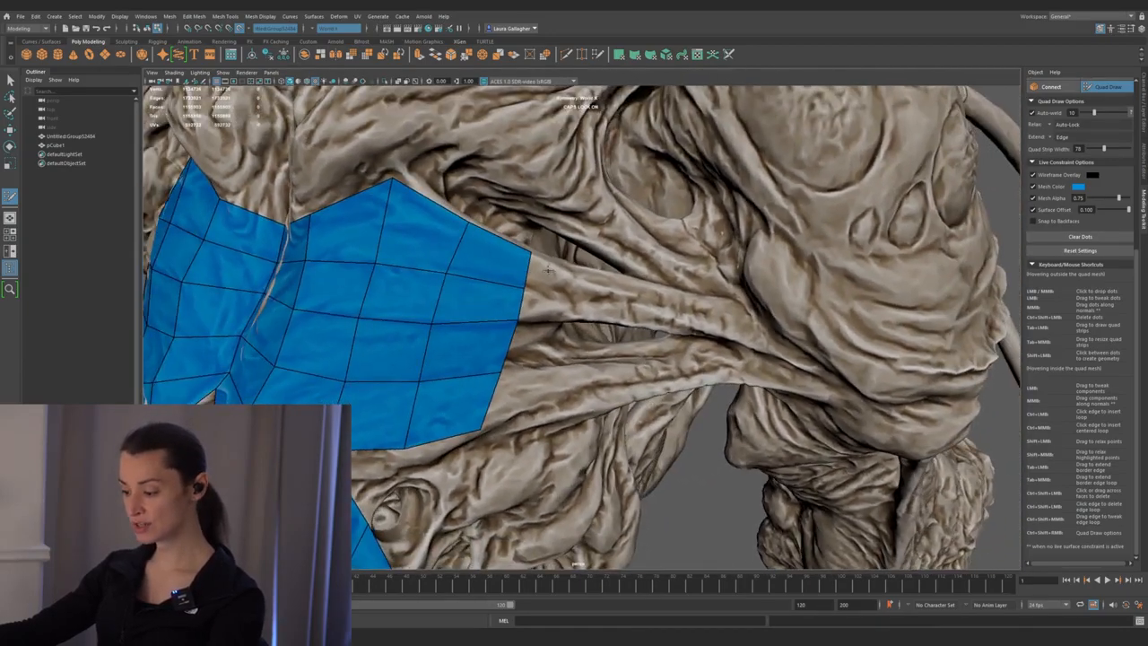
left_click_drag(675, 309, 628, 303)
left_click_drag(703, 313, 736, 321)
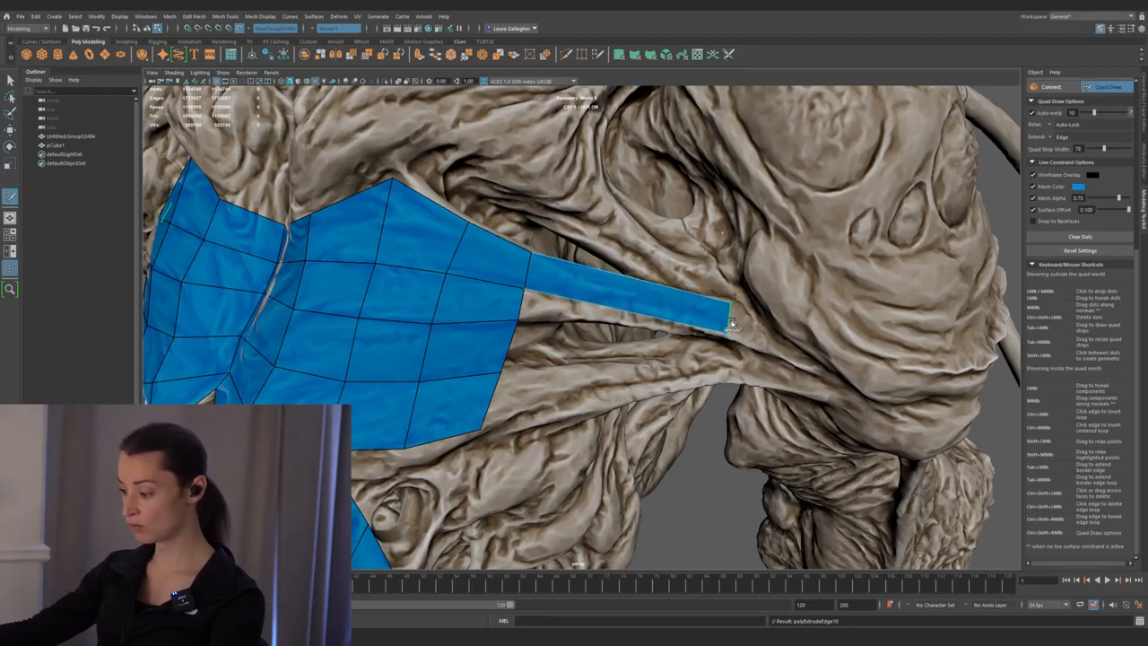
left_click_drag(728, 302, 619, 309, "alt")
left_click_drag(648, 304, 662, 305, "alt")
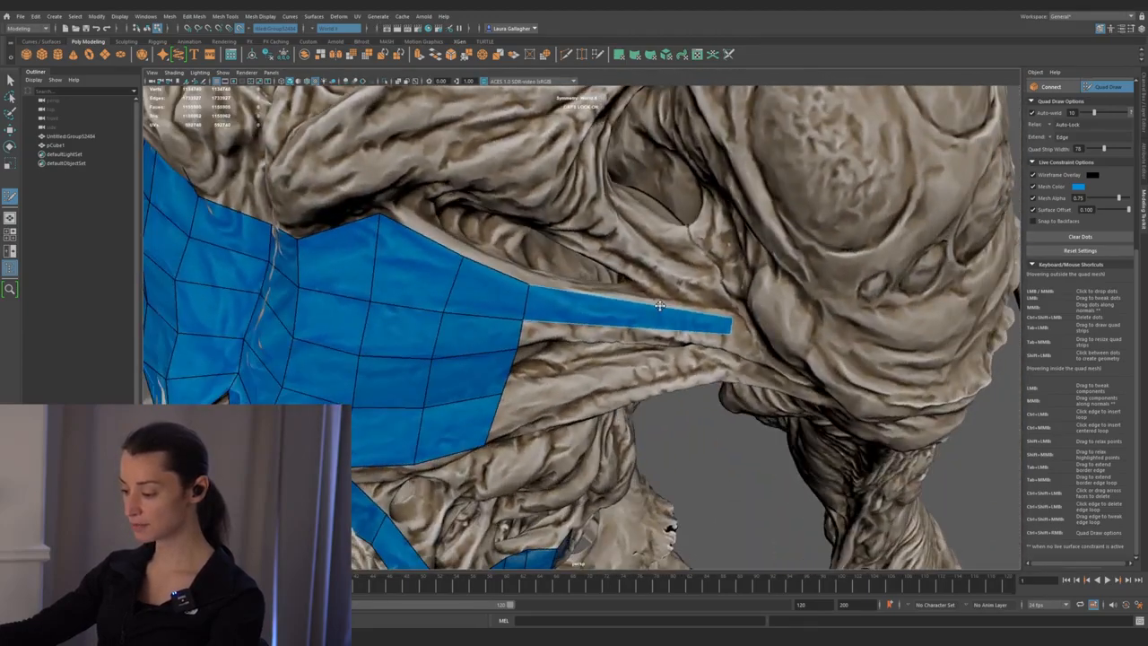
- Add a second row of quads along the underside of the tendon strip and divide both rows with three crosswise edge loops
middle_click_drag(621, 307, 566, 305, "alt")
right_click_drag(566, 305, 598, 321, "alt")
mouse_move(595, 319)
left_mouse_down("alt")
mouse_move(520, 311)
mouse_move(545, 303)
mouse_move(467, 274)
mouse_move(593, 320)
mouse_move(712, 328)
mouse_move(691, 335)
mouse_move(595, 310)
mouse_move(557, 326)
left_mouse_up("alt")
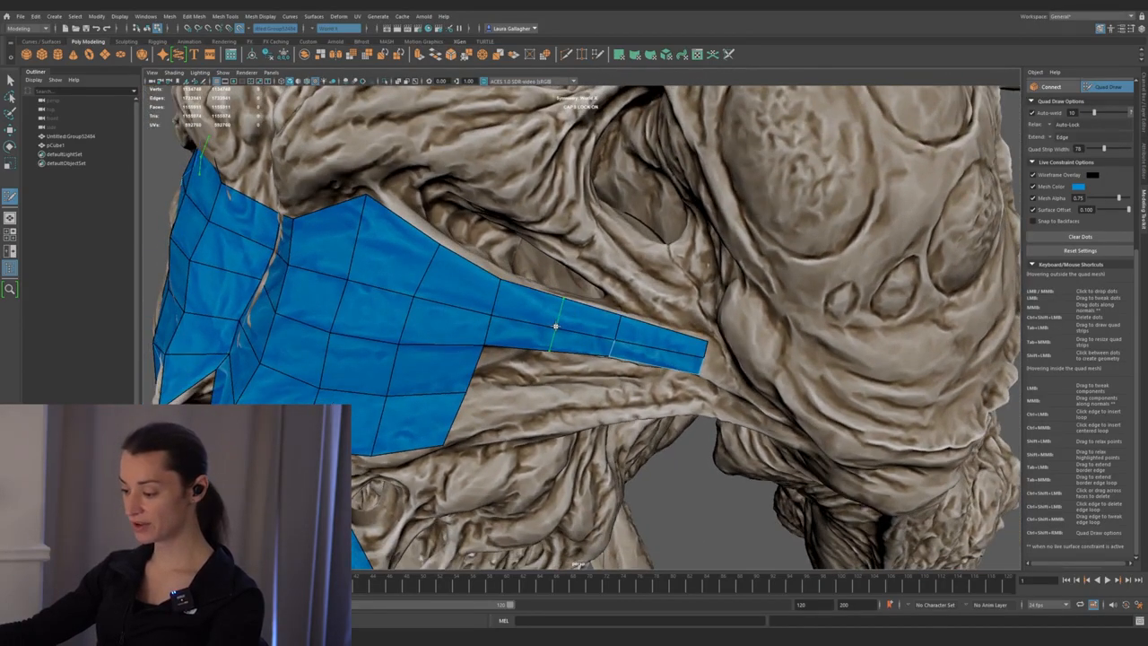
left_click(555, 327, "ctrl")
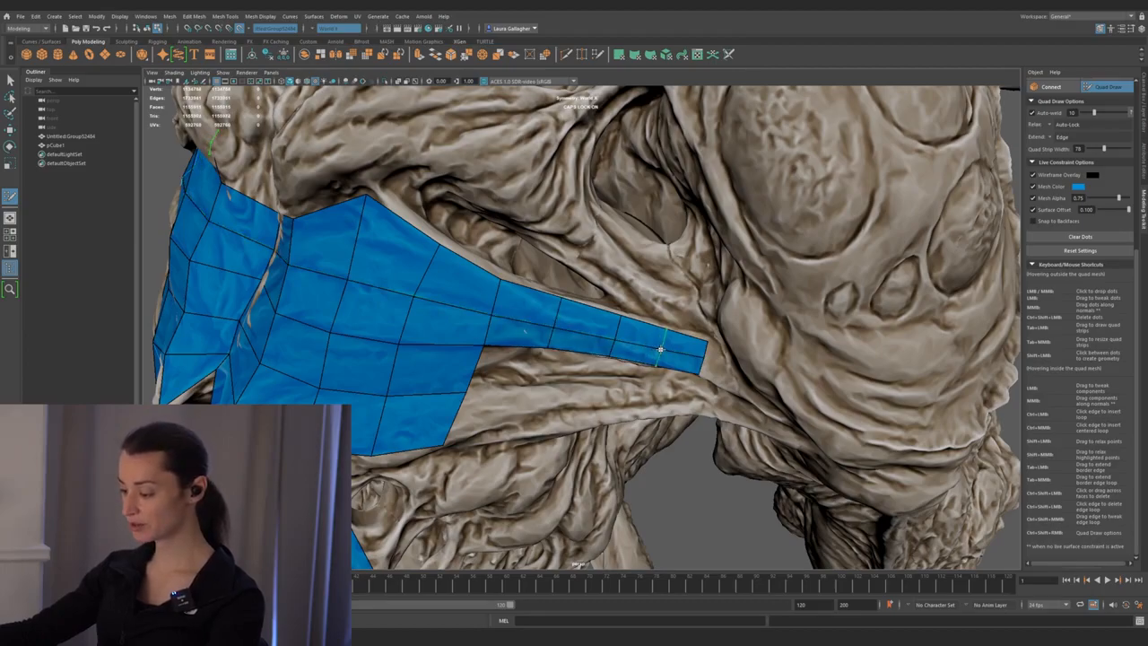
mouse_move(551, 315)
left_mouse_down("alt")
mouse_move(576, 330)
mouse_move(533, 328)
mouse_move(533, 386)
mouse_move(585, 338)
left_mouse_up("alt")
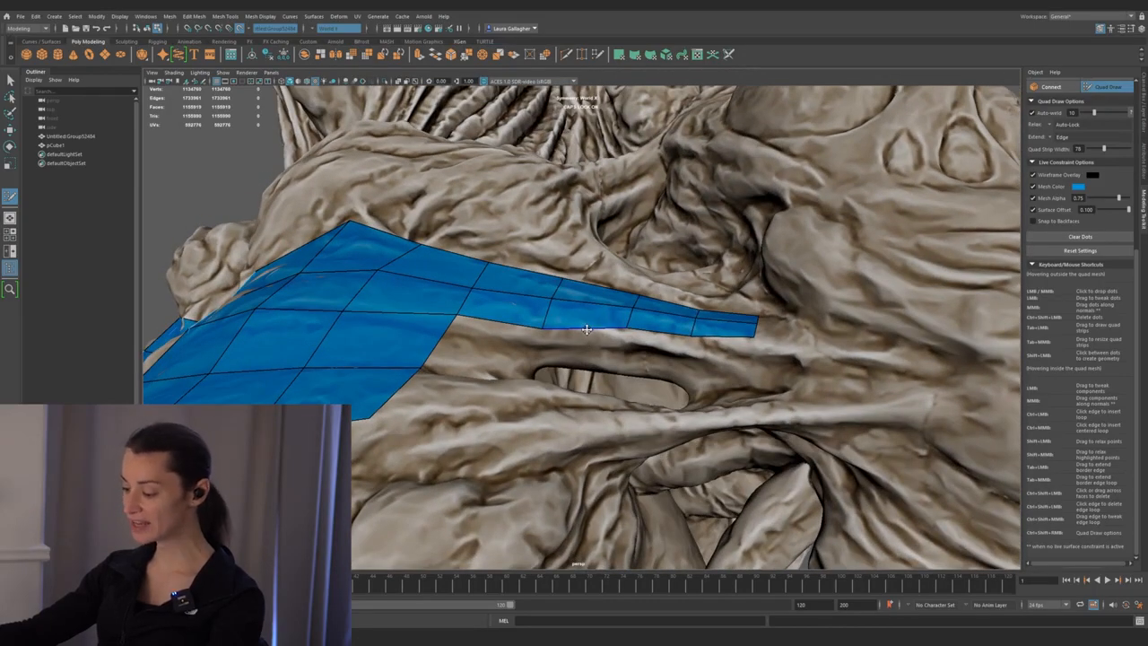
- Extend quads from the tendon strip's lower border around the upper rim of the opening beneath it
left_click_drag(586, 335, 675, 382)
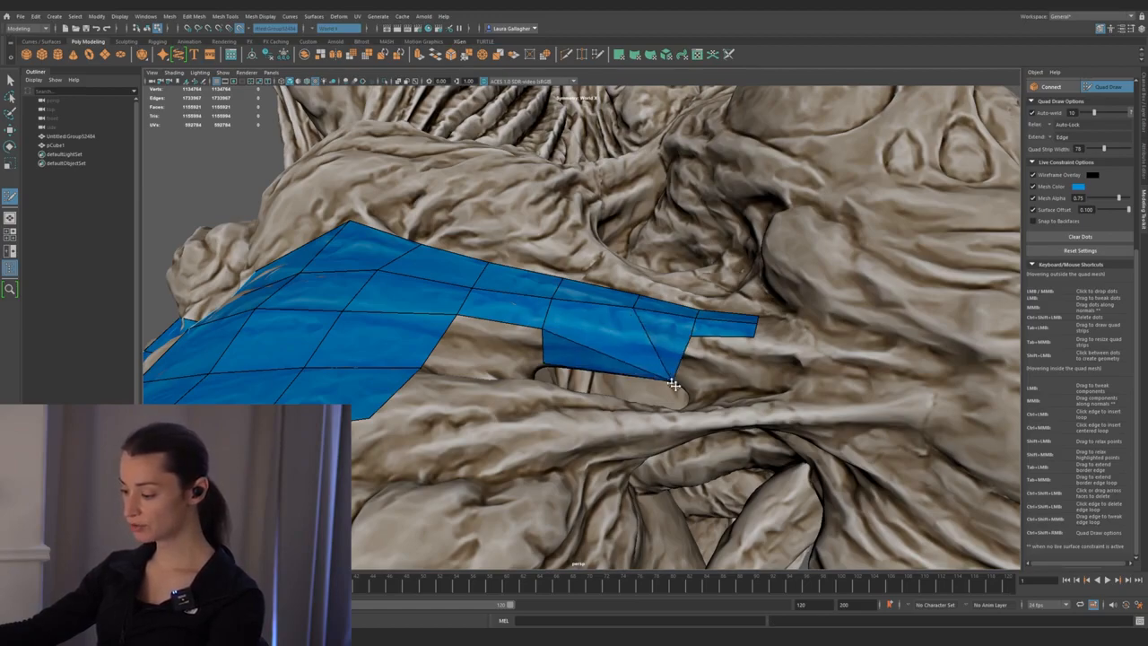
key("ctrl+z")
mouse_move(626, 330)
left_mouse_down()
mouse_move(671, 379)
mouse_move(682, 341)
mouse_move(673, 351)
mouse_move(651, 337)
mouse_move(674, 354)
mouse_move(698, 346)
mouse_move(672, 367)
mouse_move(583, 366)
mouse_move(527, 384)
mouse_move(510, 368)
mouse_move(482, 395)
mouse_move(531, 405)
mouse_move(507, 418)
mouse_move(520, 404)
mouse_move(579, 399)
mouse_move(529, 406)
left_mouse_up()
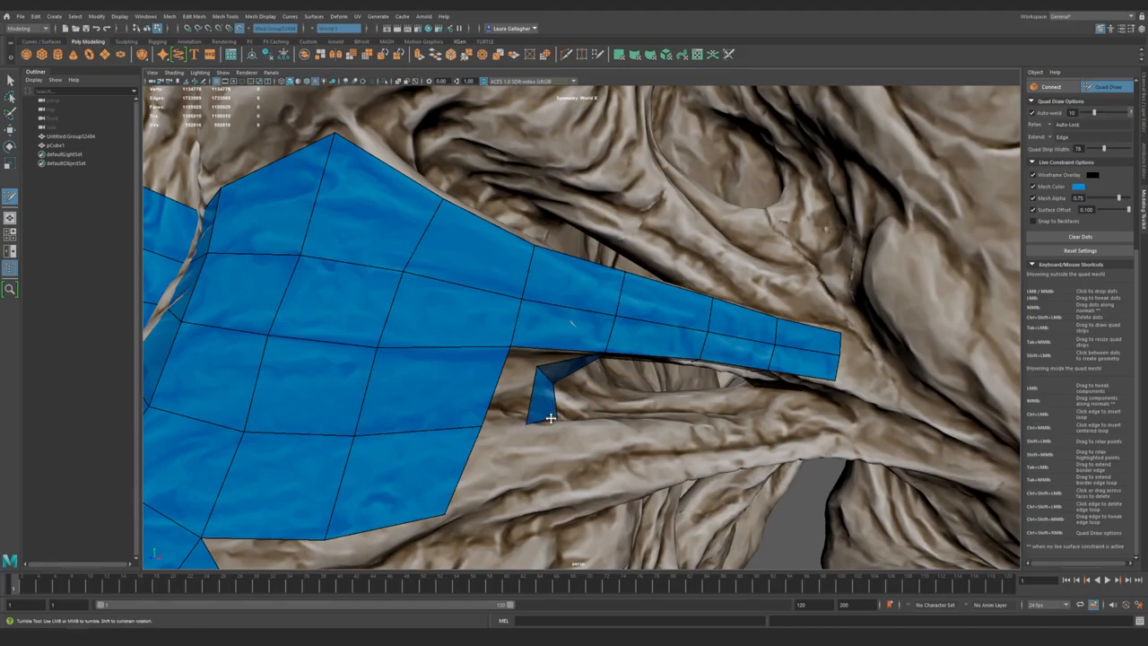
mouse_move(594, 431)
left_mouse_down("alt")
mouse_move(503, 390)
mouse_move(512, 401)
mouse_move(547, 401)
mouse_move(507, 381)
left_mouse_up("alt")
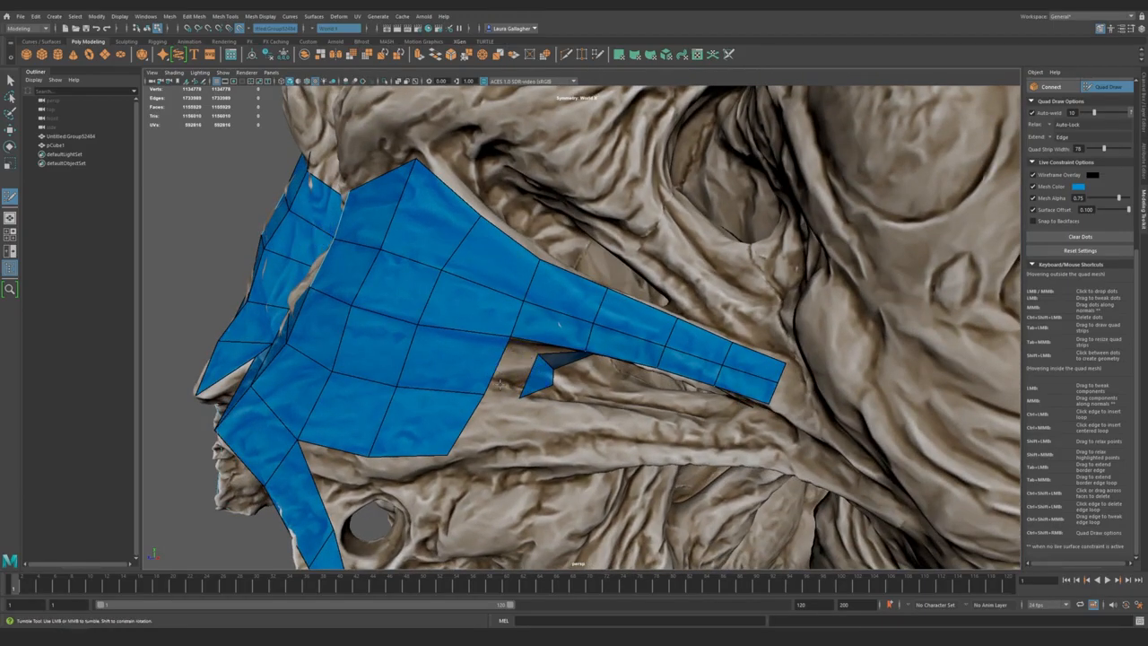
left_click_drag(507, 377, 539, 327, "alt")
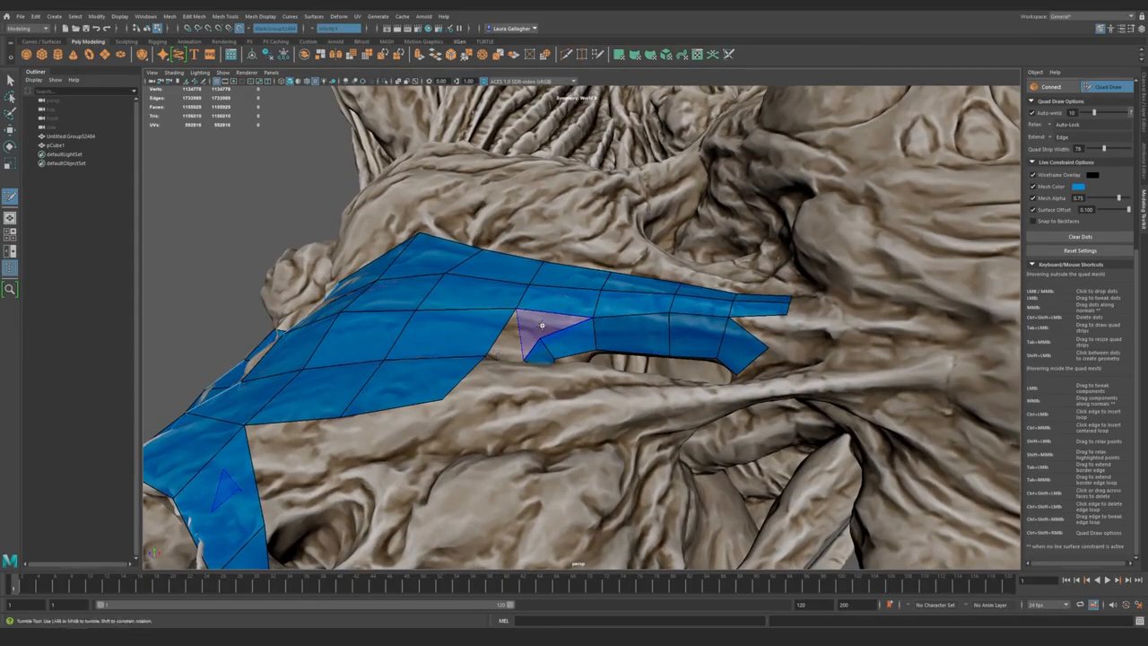
right_click_drag(558, 338, 595, 367, "alt")
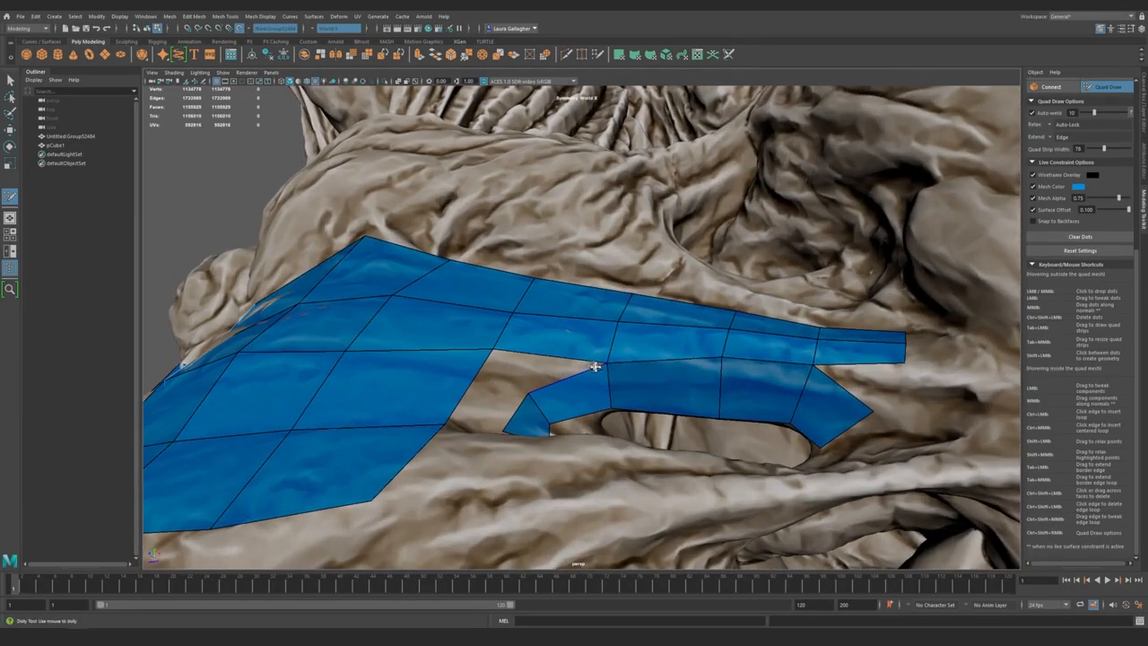
- Fill the gap between the opening's rim quads and the chest's outer border with quads
left_click_drag(606, 367, 502, 377)
mouse_move(543, 424)
left_mouse_down("alt")
mouse_move(494, 410)
mouse_move(531, 380)
mouse_move(487, 413)
left_mouse_up("alt")
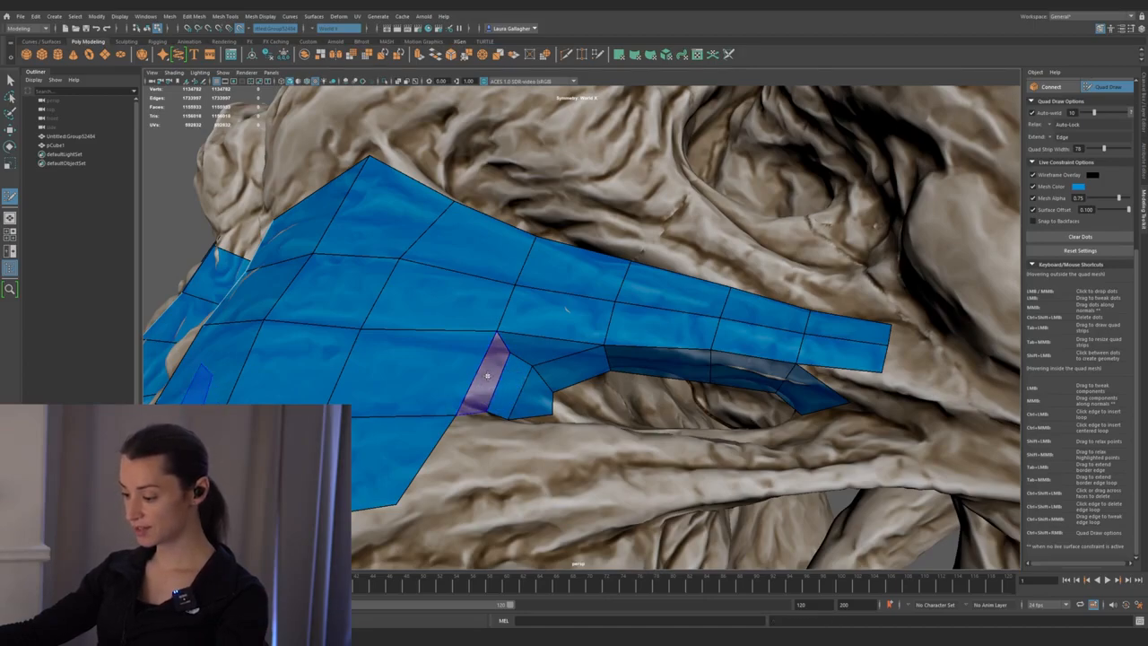
mouse_move(485, 382)
left_mouse_down("alt")
mouse_move(472, 385)
mouse_move(498, 365)
left_mouse_up("alt")
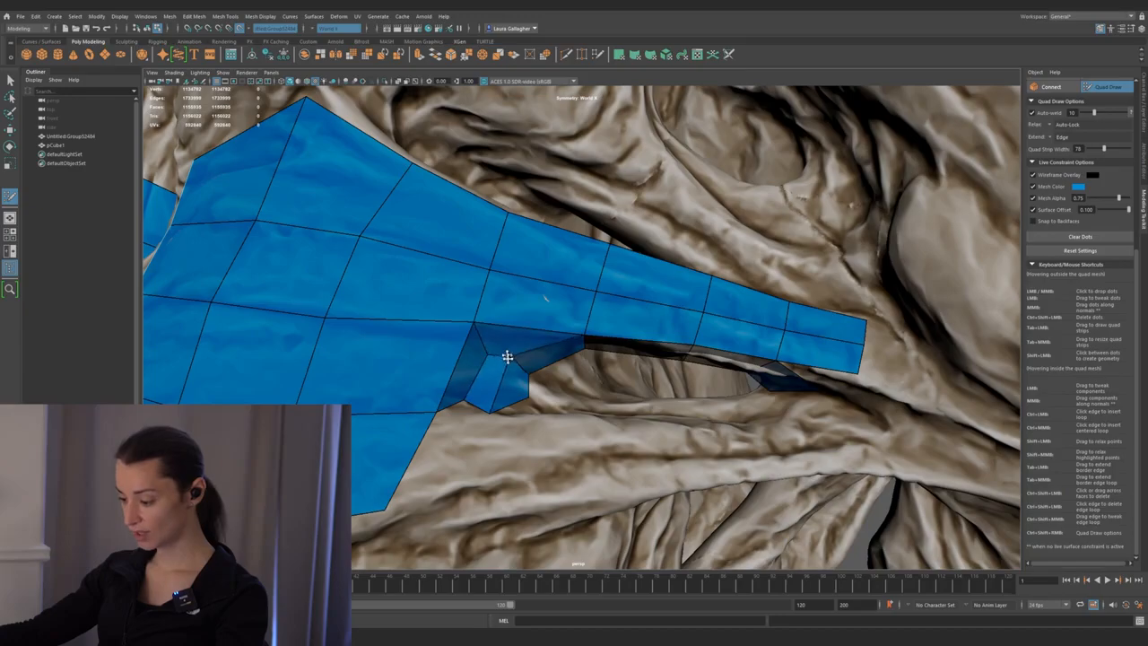
mouse_move(588, 456)
left_mouse_down("alt")
mouse_move(451, 376)
mouse_move(548, 376)
mouse_move(476, 358)
left_mouse_up("alt")
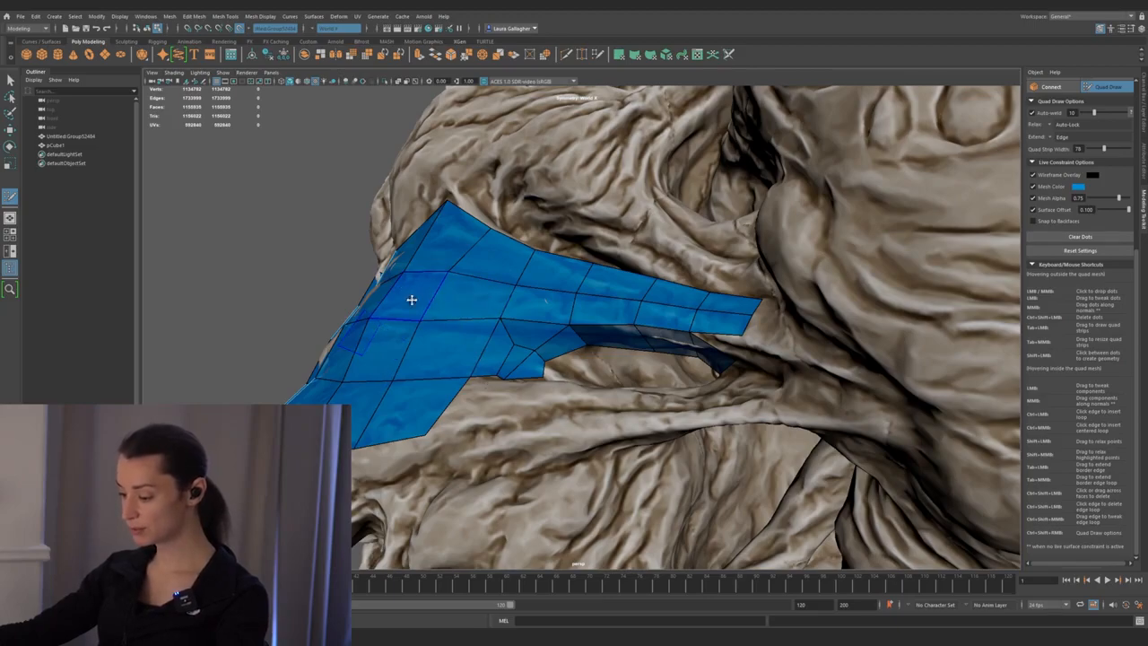
left_click_drag(583, 390, 626, 394, "alt")
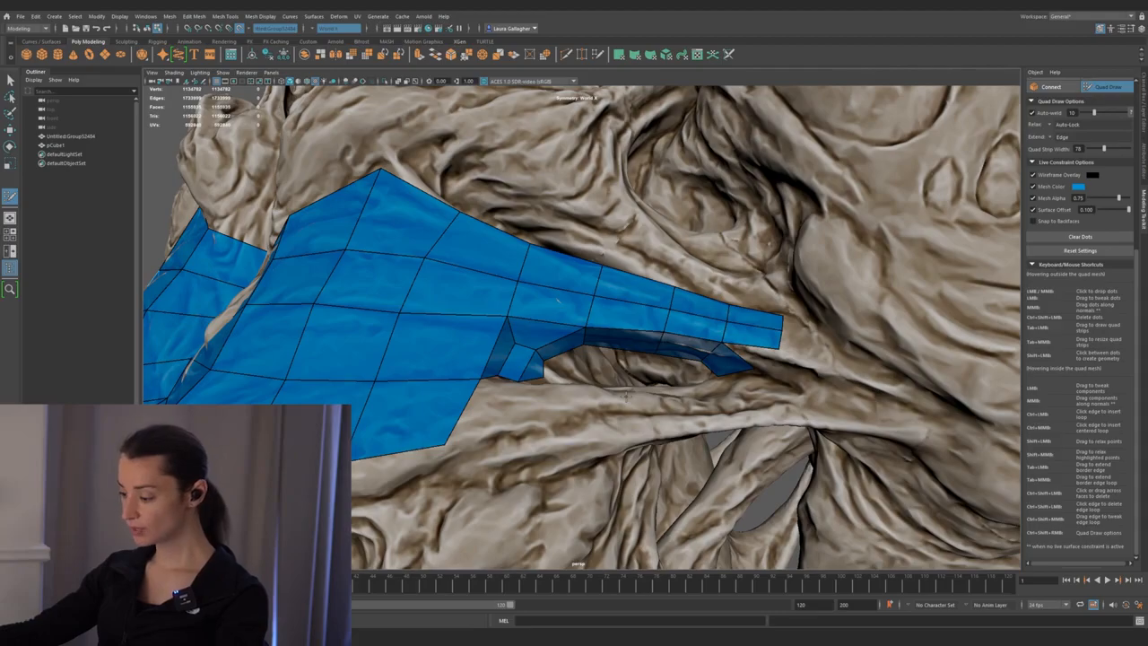
- Delete the outer chest quad beside the opening and all the quads built around the opening's rim
mouse_move(584, 307)
left_mouse_down("alt")
mouse_move(543, 333)
mouse_move(656, 329)
mouse_move(440, 366)
left_mouse_up("alt")
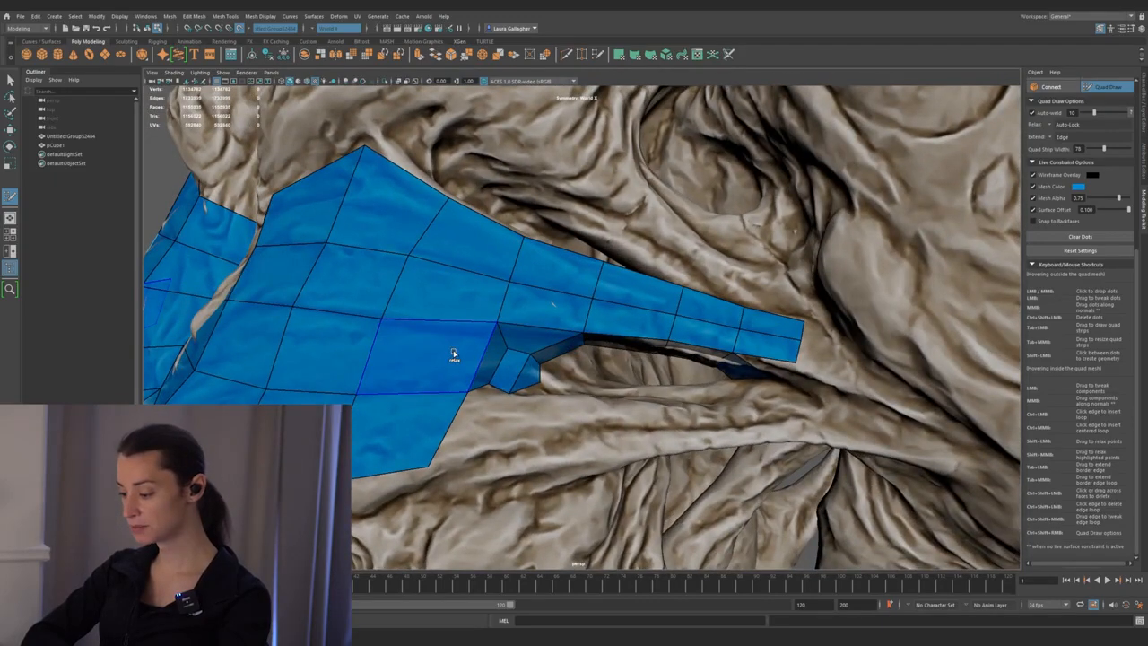
left_click(444, 363, "ctrl+shift")
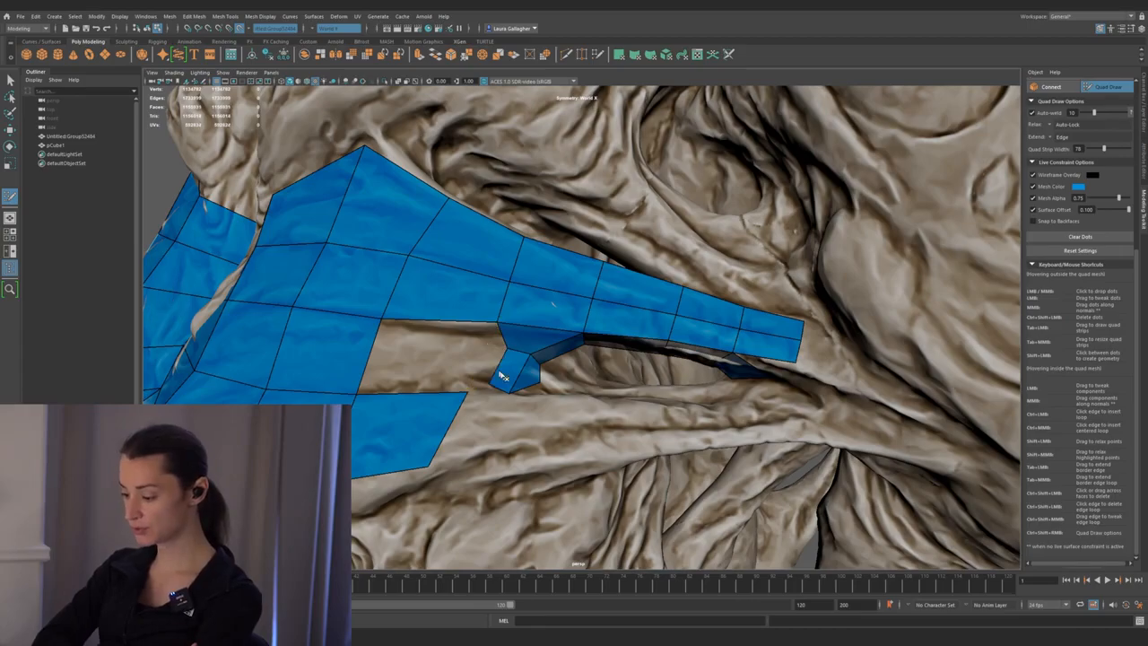
left_click(526, 371, "ctrl+shift")
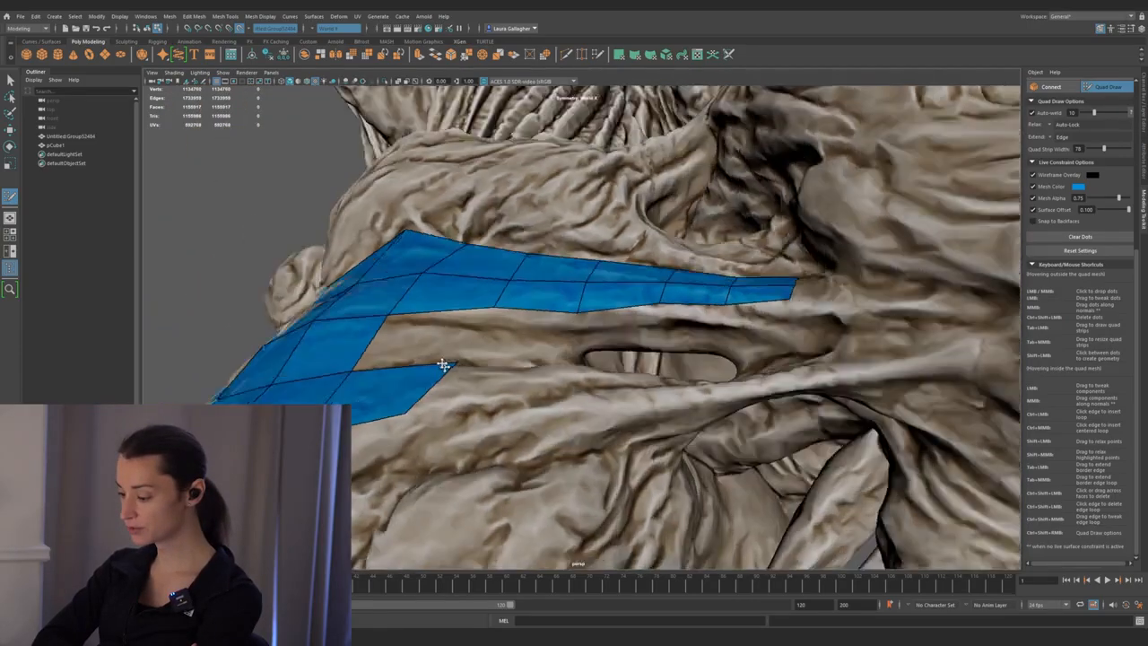
- Fill the corner between the tendon strip and the chest border with a triangle and Multi-Cut it from the inner vertex to its outer edge
mouse_move(444, 365)
left_mouse_down("alt")
mouse_move(412, 356)
mouse_move(456, 369)
mouse_move(518, 413)
mouse_move(491, 395)
left_mouse_up("alt")
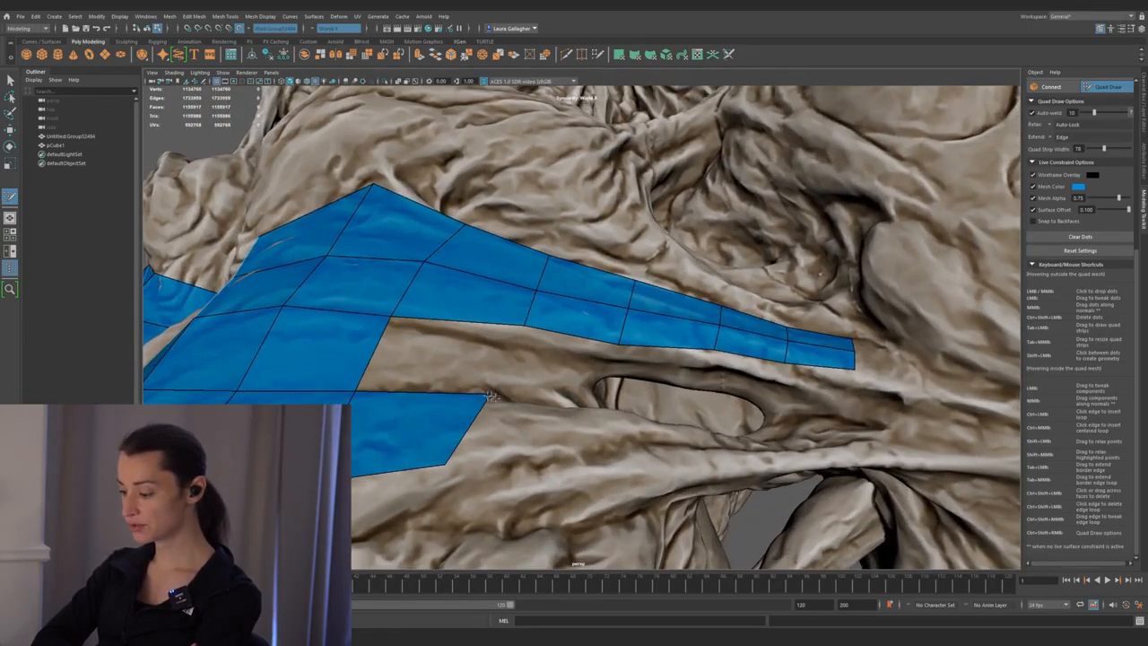
mouse_move(393, 320)
left_mouse_down()
mouse_move(423, 346)
mouse_move(503, 347)
mouse_move(493, 386)
mouse_move(523, 414)
left_mouse_up()
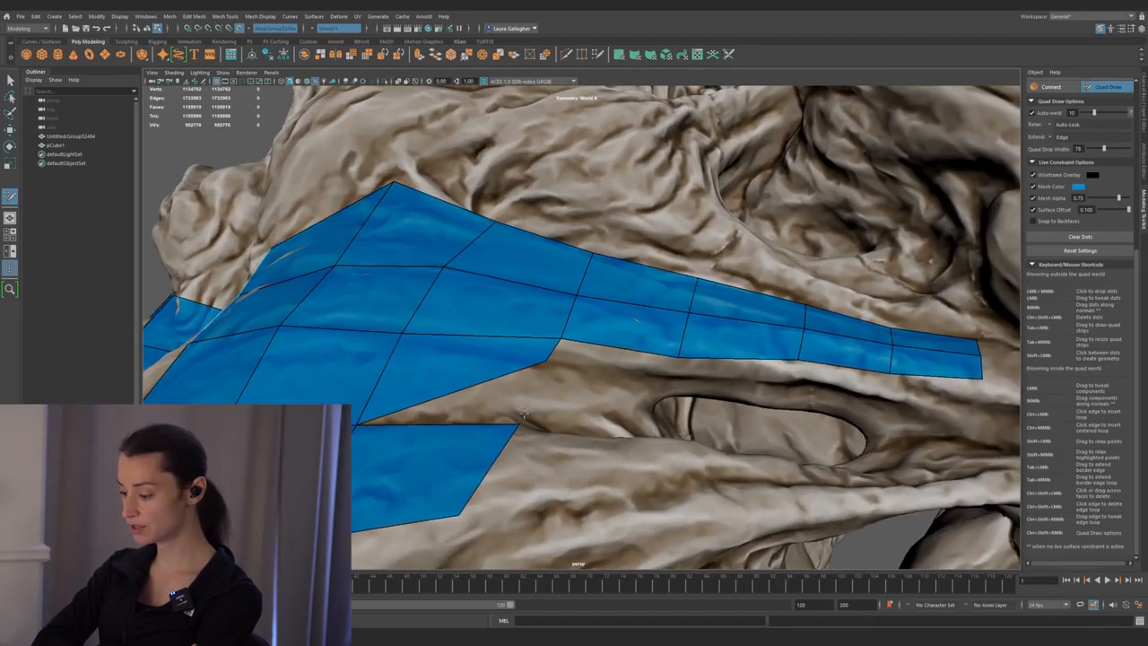
right_click_drag(459, 367, 419, 341, "shift")
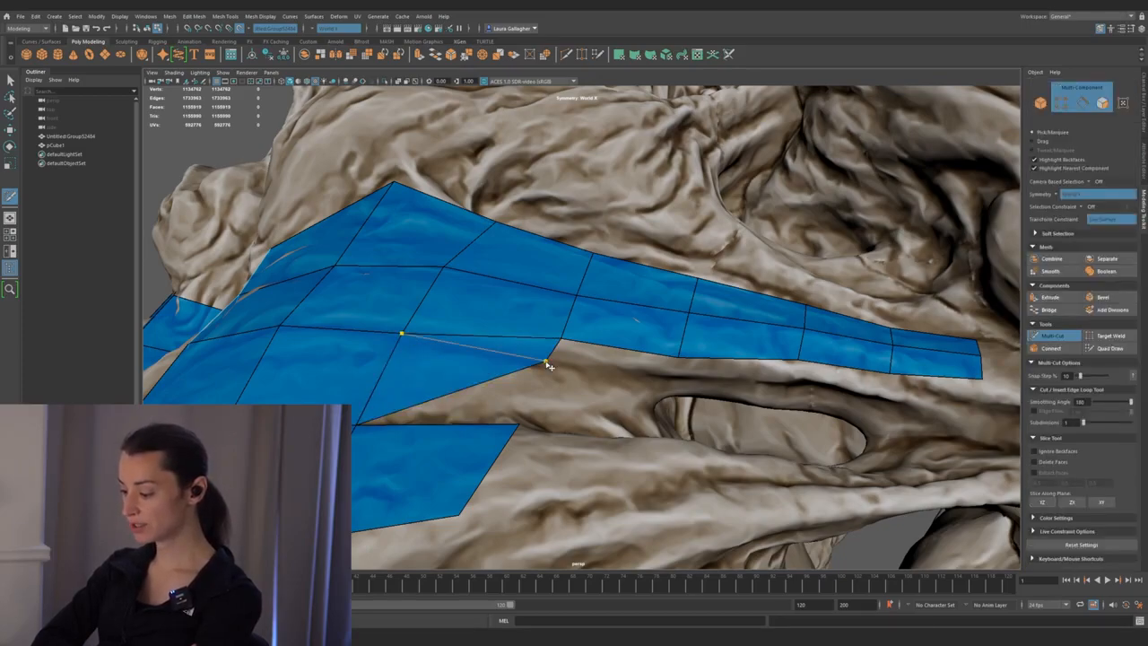
mouse_move(571, 394)
left_mouse_down("alt")
mouse_move(451, 377)
mouse_move(485, 388)
left_mouse_up("alt")
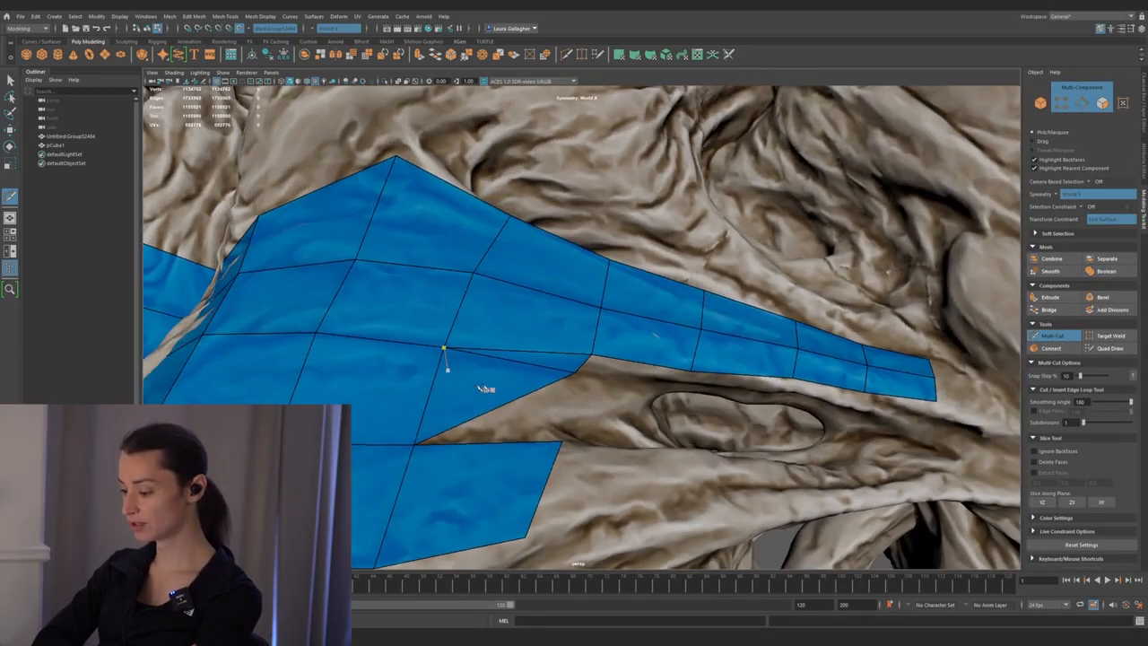
middle_click_drag(490, 389, 446, 395, "alt")
right_click_drag(446, 388, 438, 357, "shift")
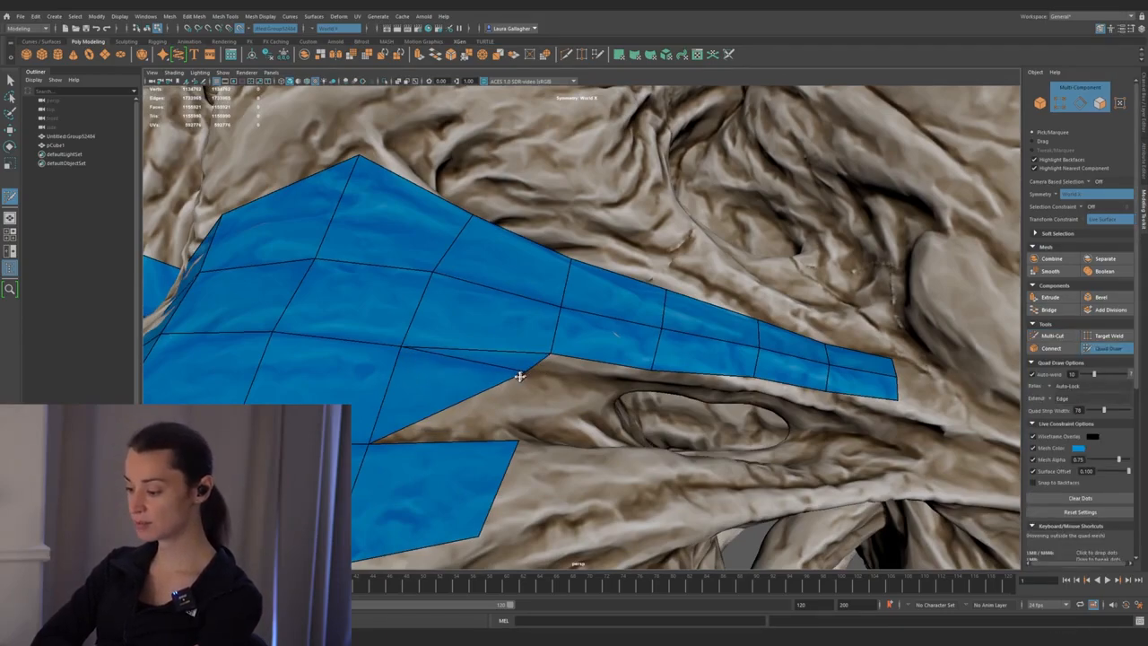
- Delete the wider triangle below the cut and fill the gap between the remaining thin triangle and the lower chest quad with a quad
right_click_drag(530, 380, 440, 374, "alt")
mouse_move(440, 374)
left_mouse_down("alt")
mouse_move(399, 363)
mouse_move(425, 377)
left_mouse_up("alt")
left_click(449, 391, "ctrl+shift")
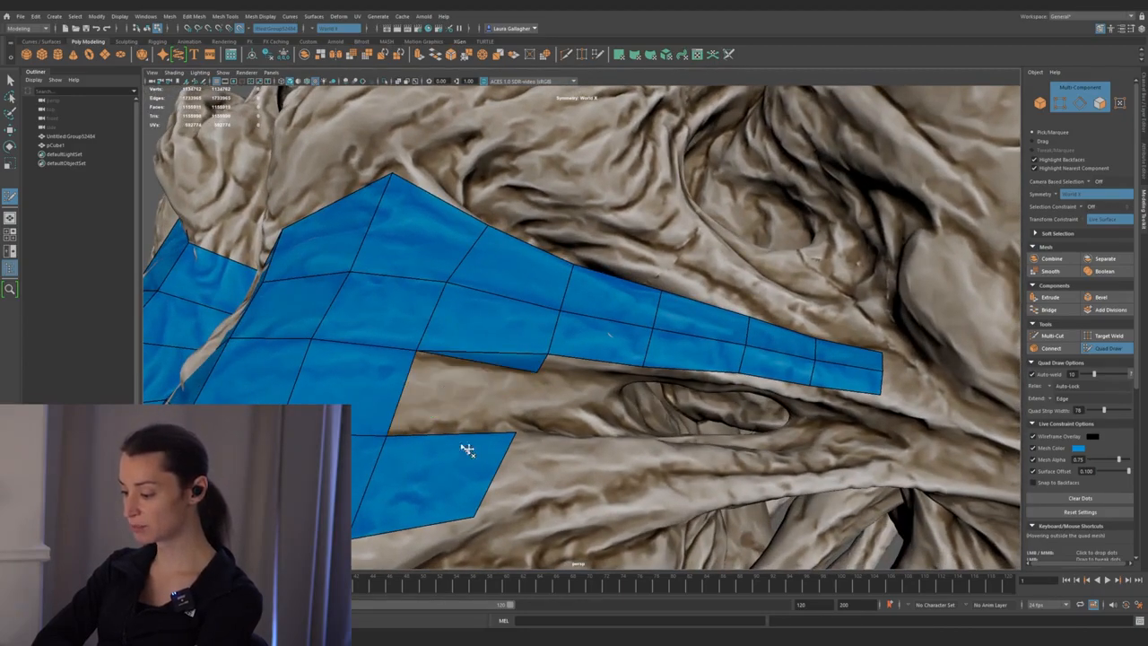
left_click(458, 391, "shift")
- Extend a third row of quads from the thin triangle along the tendon strip's underside, plus a partial fourth row over the opening's upper rim
mouse_move(457, 391)
left_mouse_down("alt")
mouse_move(485, 402)
mouse_move(517, 390)
mouse_move(473, 344)
mouse_move(548, 369)
mouse_move(791, 391)
left_mouse_up("alt")
mouse_move(563, 386)
left_mouse_down("alt")
mouse_move(529, 377)
mouse_move(505, 419)
left_mouse_up("alt")
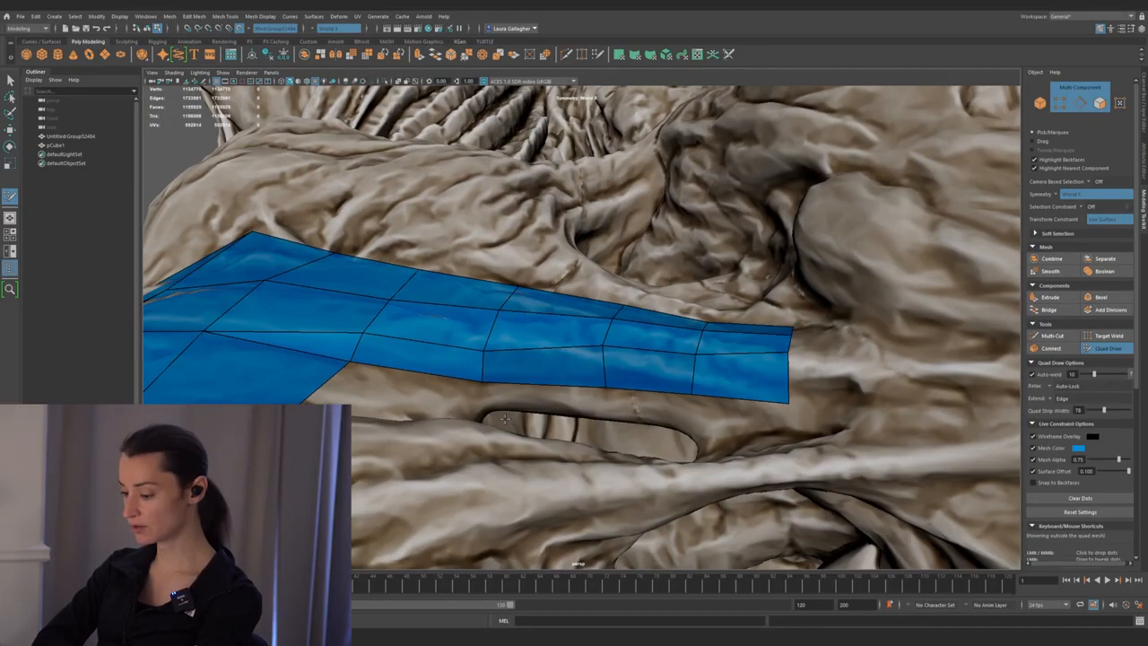
mouse_move(547, 387)
left_mouse_down()
mouse_move(548, 410)
mouse_move(667, 422)
mouse_move(641, 409)
mouse_move(679, 422)
mouse_move(692, 410)
mouse_move(698, 445)
left_mouse_up()
key("ctrl+z")
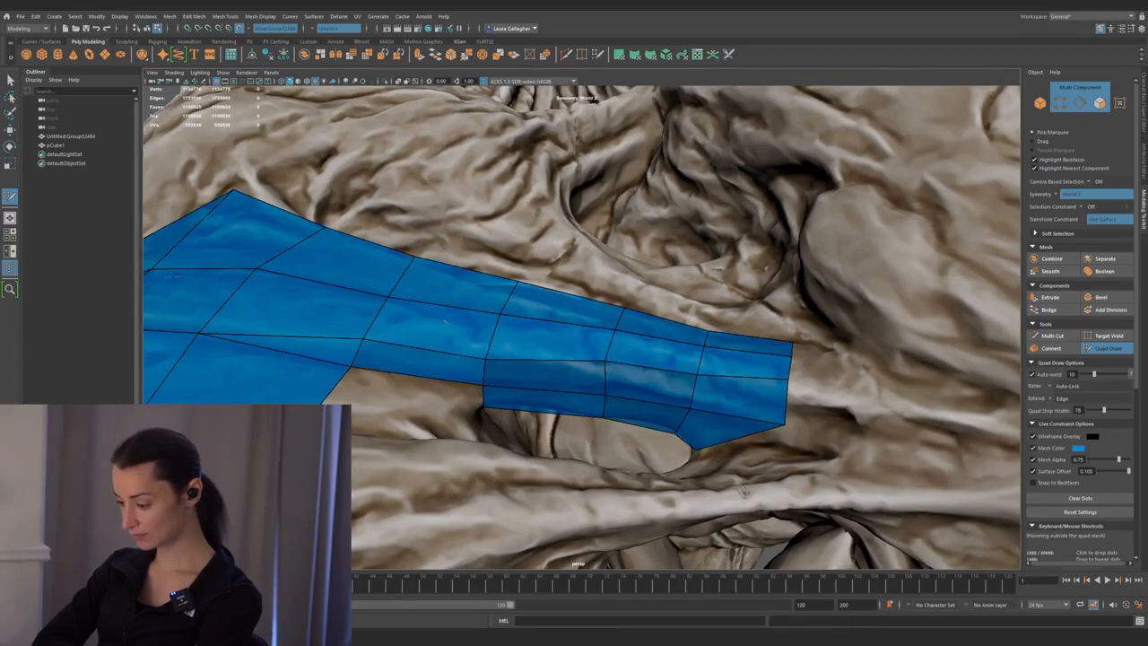
scroll(699, 443, "down", 5)
mouse_move(574, 431)
left_mouse_down("alt")
mouse_move(457, 430)
mouse_move(489, 402)
left_mouse_up("alt")
scroll(529, 428, "up", 4)
mouse_move(513, 363)
left_mouse_down()
mouse_move(513, 378)
mouse_move(535, 377)
mouse_move(525, 372)
left_mouse_up()
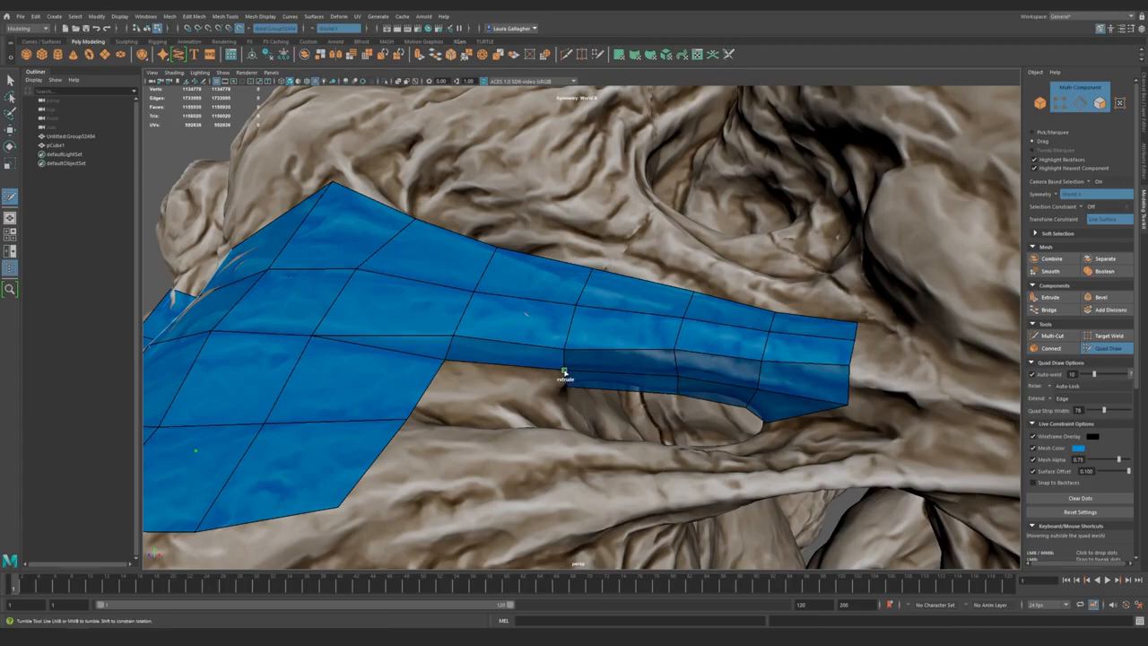
mouse_move(495, 382)
left_mouse_down("alt")
mouse_move(547, 427)
mouse_move(559, 411)
left_mouse_up("alt")
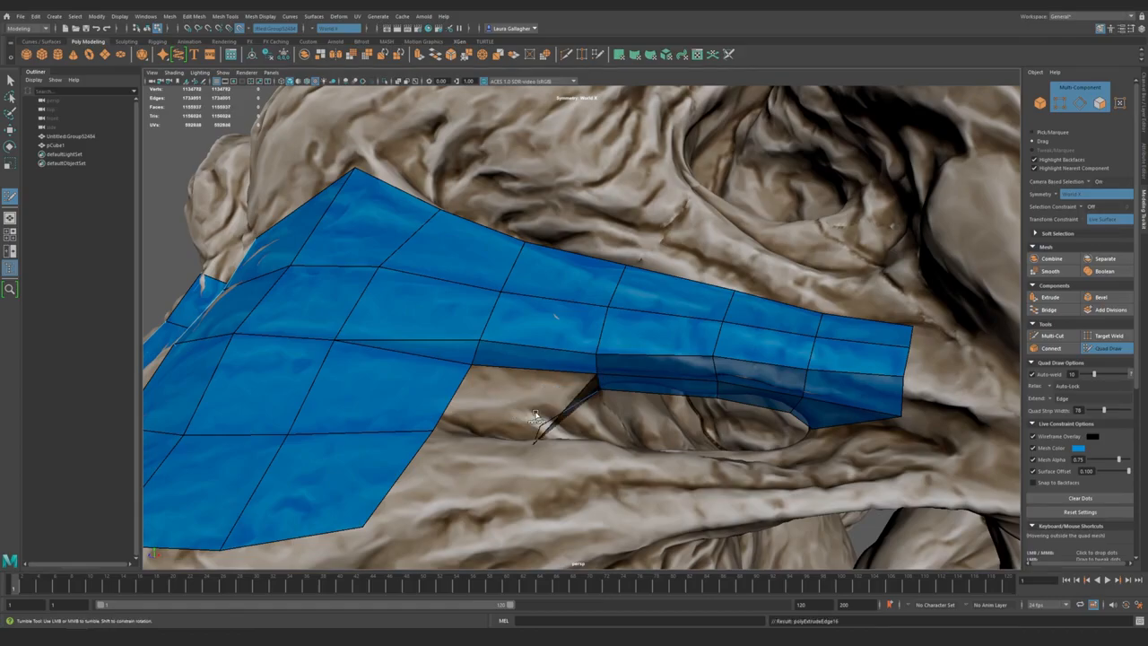
mouse_move(537, 408)
left_mouse_down("alt")
mouse_move(448, 385)
mouse_move(502, 405)
mouse_move(469, 392)
left_mouse_up("alt")
key("ctrl+z")
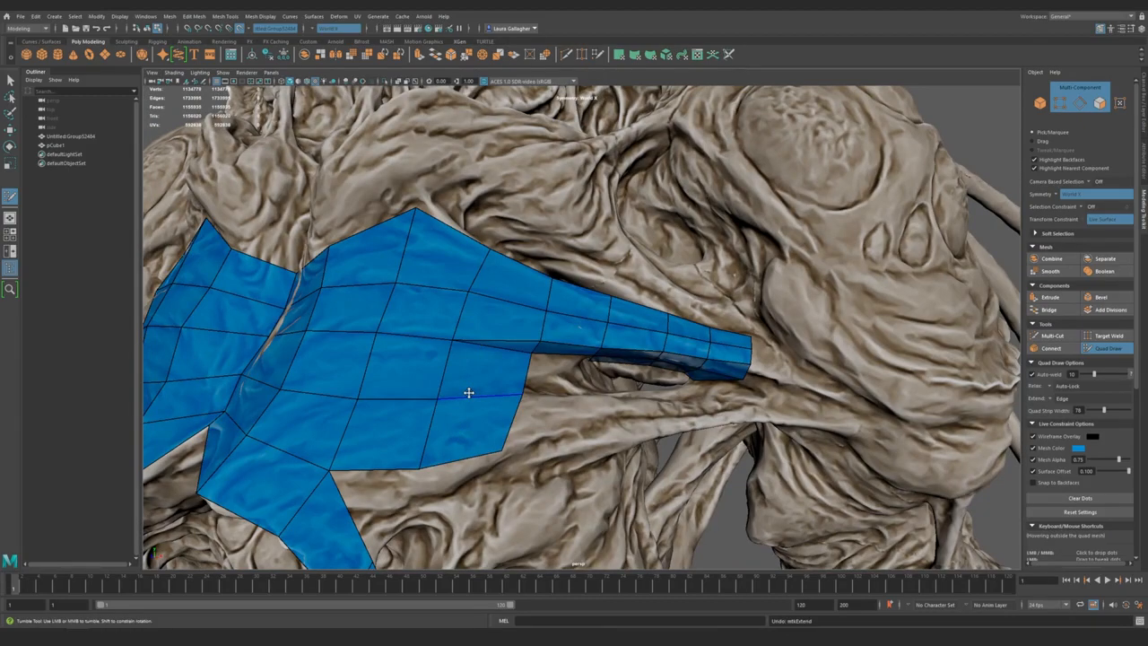
- Extend a strip of four quads from the chest's lower outer border along the tendon below the opening
mouse_move(519, 358)
left_mouse_down("alt")
mouse_move(578, 352)
mouse_move(499, 346)
left_mouse_up("alt")
right_click_drag(499, 346, 565, 359, "alt")
middle_click_drag(565, 359, 554, 308, "alt")
left_click_drag(542, 342, 568, 365, "alt")
mouse_move(440, 383)
left_mouse_down("alt")
mouse_move(529, 355)
mouse_move(589, 366)
mouse_move(563, 366)
mouse_move(606, 392)
mouse_move(583, 388)
mouse_move(674, 348)
mouse_move(757, 346)
left_mouse_up("alt")
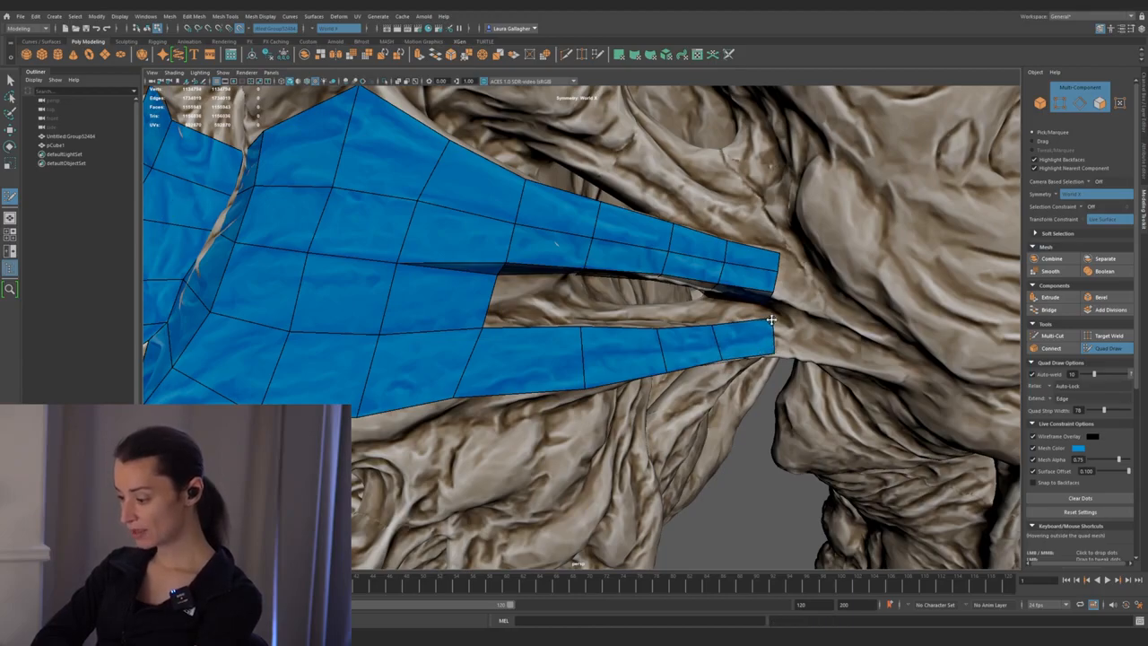
- Multi-Cut the chest quad beside the opening from its lower inner vertex to its outer edge, leaving a thin triangle above the lower tendon row
mouse_move(761, 397)
left_mouse_down("alt")
mouse_move(707, 333)
mouse_move(665, 384)
left_mouse_up("alt")
right_click_drag(664, 384, 505, 231, "alt")
left_click_drag(506, 231, 772, 337, "alt")
left_click_drag(506, 261, 494, 344, "alt")
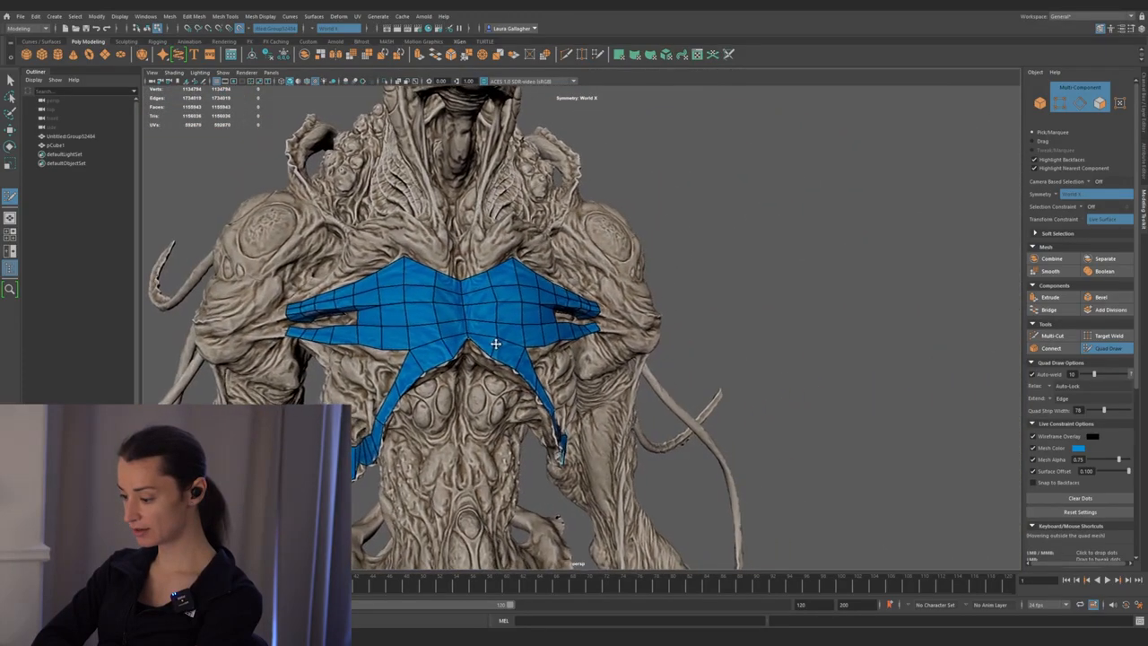
right_click_drag(494, 343, 619, 344, "alt")
left_click_drag(422, 346, 466, 350, "alt")
right_click_drag(467, 350, 570, 352, "alt")
left_click_drag(569, 352, 526, 385, "alt")
right_click_drag(526, 385, 590, 459, "alt")
mouse_move(591, 459)
left_mouse_down("alt")
mouse_move(535, 410)
mouse_move(554, 421)
mouse_move(551, 447)
mouse_move(610, 443)
mouse_move(684, 416)
mouse_move(620, 440)
mouse_move(661, 405)
mouse_move(650, 421)
mouse_move(667, 457)
mouse_move(648, 433)
left_mouse_up("alt")
right_click_drag(642, 411, 641, 384)
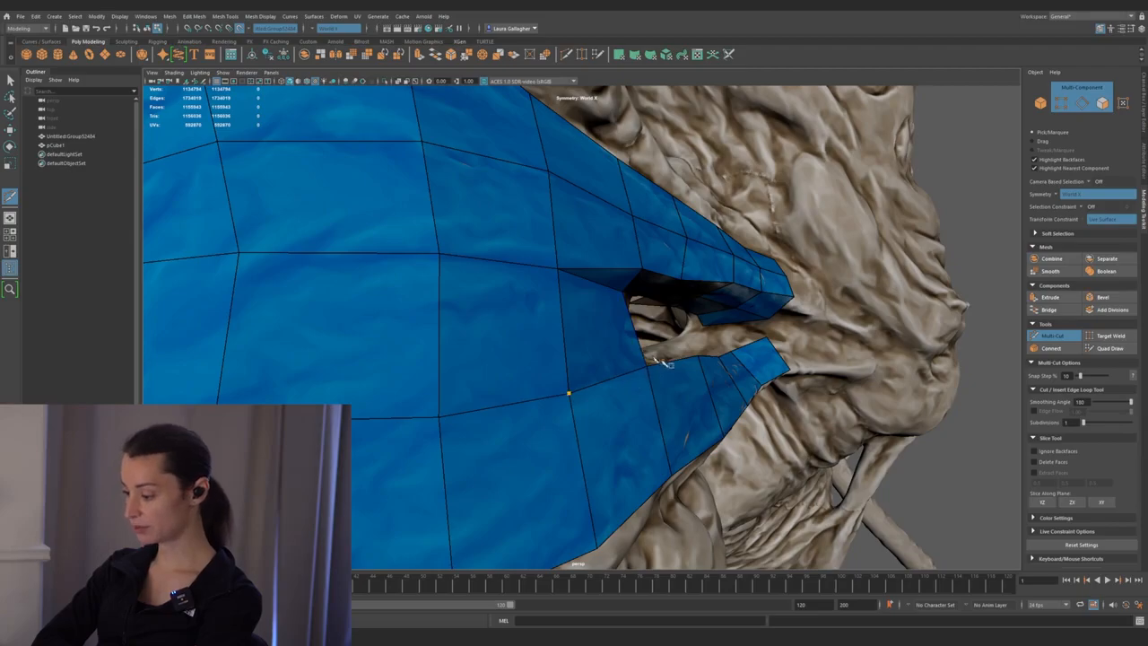
mouse_move(613, 356)
left_mouse_down("alt")
mouse_move(610, 379)
mouse_move(586, 401)
mouse_move(611, 409)
left_mouse_up("alt")
right_click_drag(661, 388, 662, 387)
mouse_move(644, 426)
left_mouse_down("alt")
mouse_move(623, 446)
mouse_move(568, 418)
mouse_move(643, 433)
mouse_move(535, 400)
mouse_move(565, 395)
left_mouse_up("alt")
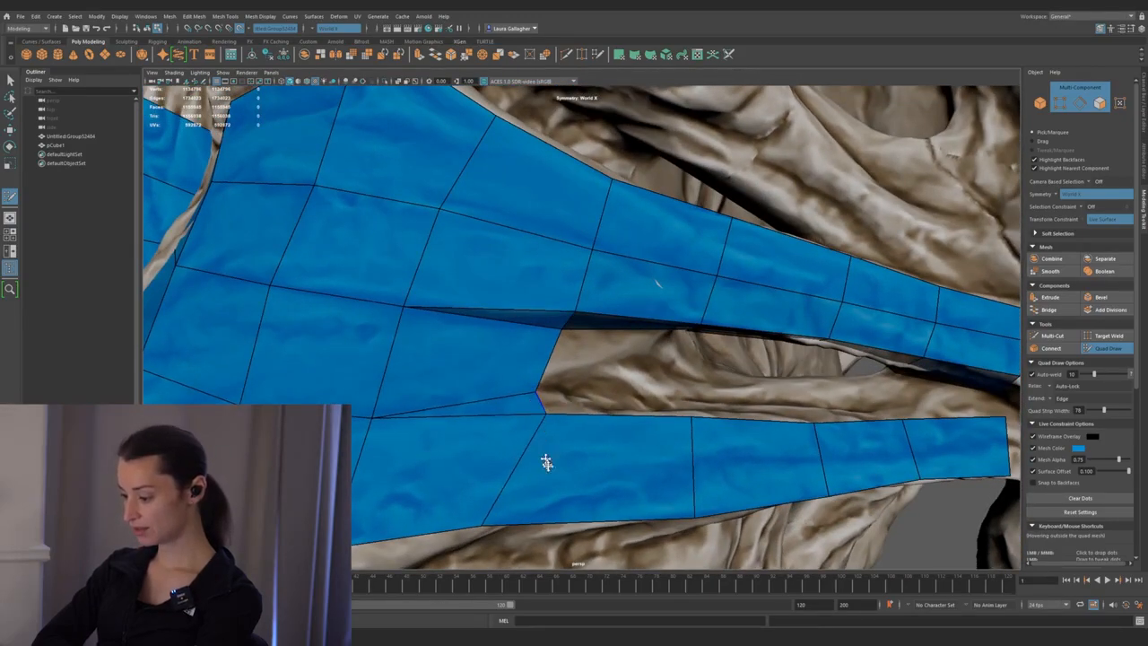
- Extend a row of quads from the thin triangle's outer edge along the upper side of the lower tendon strip
middle_click_drag(546, 462, 571, 394, "alt")
mouse_move(552, 450)
left_mouse_down("alt")
mouse_move(592, 418)
mouse_move(583, 296)
mouse_move(592, 418)
mouse_move(548, 439)
mouse_move(559, 422)
left_mouse_up("alt")
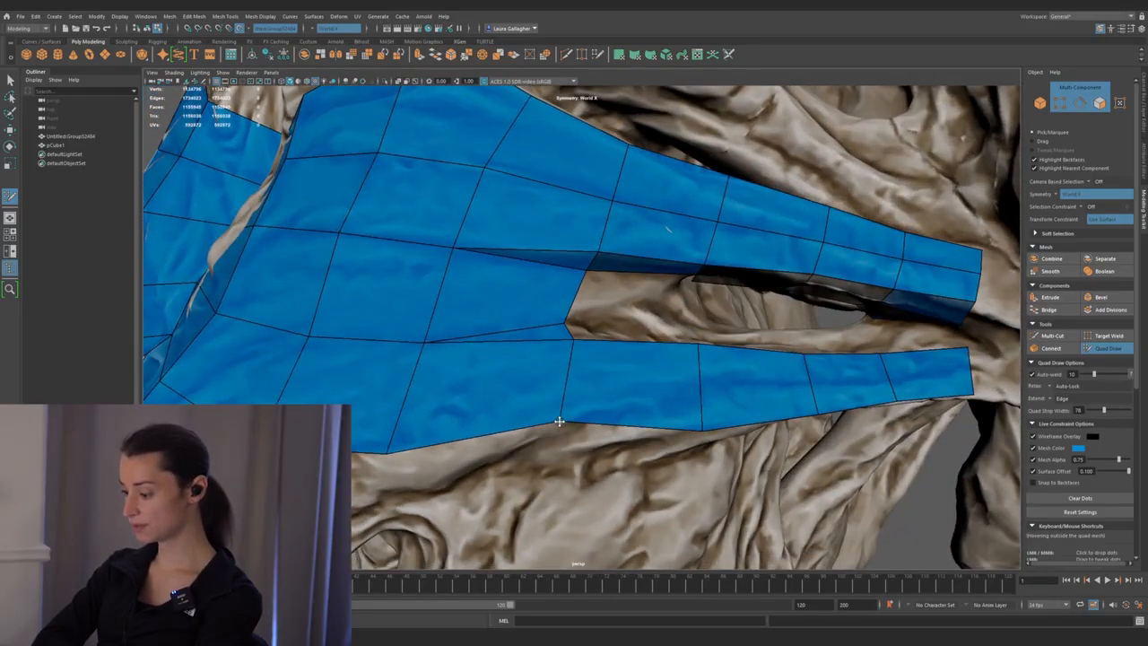
mouse_move(698, 417)
left_mouse_down("alt")
mouse_move(595, 441)
mouse_move(611, 454)
mouse_move(554, 475)
mouse_move(546, 465)
mouse_move(562, 448)
mouse_move(573, 480)
mouse_move(555, 467)
left_mouse_up("alt")
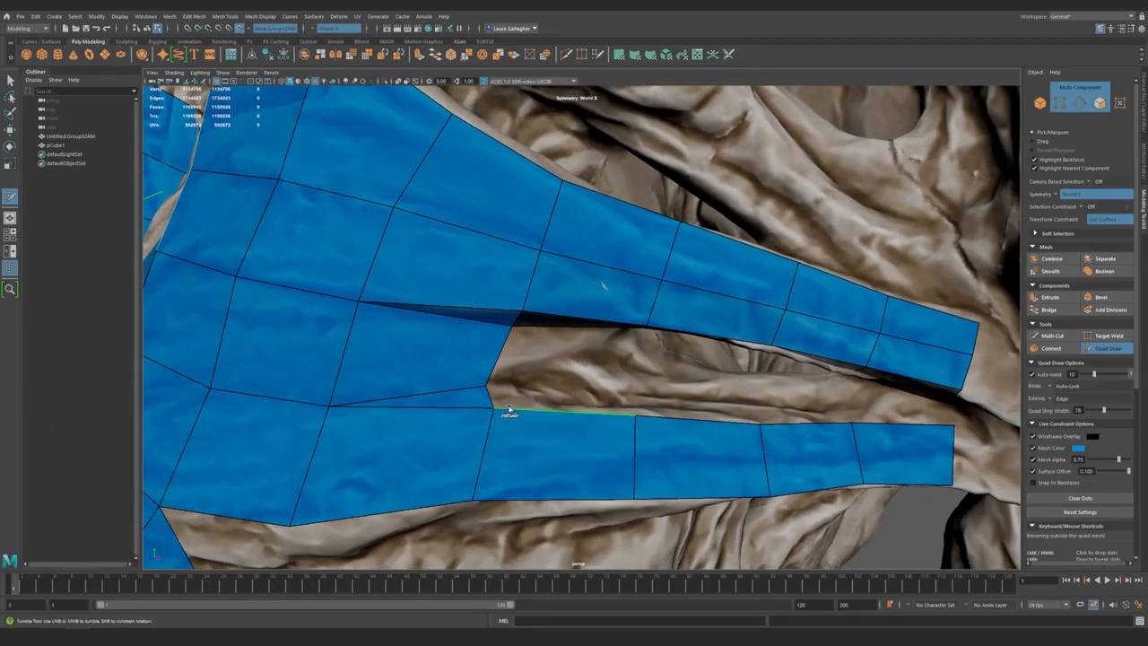
left_click_drag(492, 406, 634, 398)
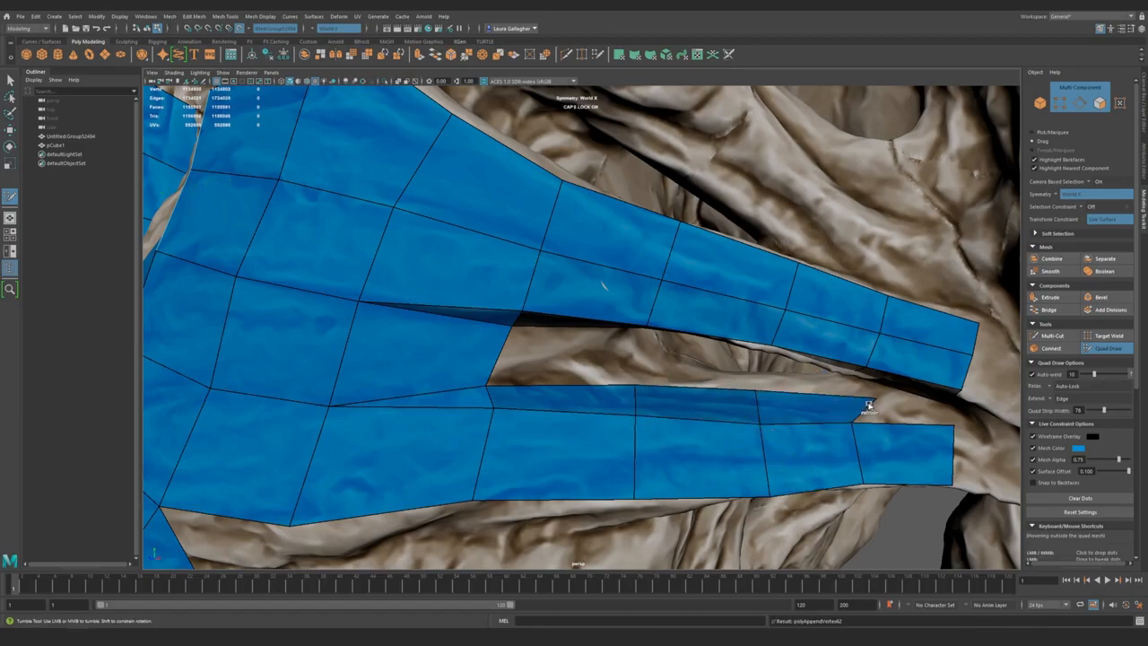
mouse_move(848, 404)
left_mouse_down("alt")
mouse_move(769, 410)
mouse_move(697, 377)
mouse_move(751, 438)
mouse_move(692, 404)
mouse_move(711, 399)
left_mouse_up("alt")
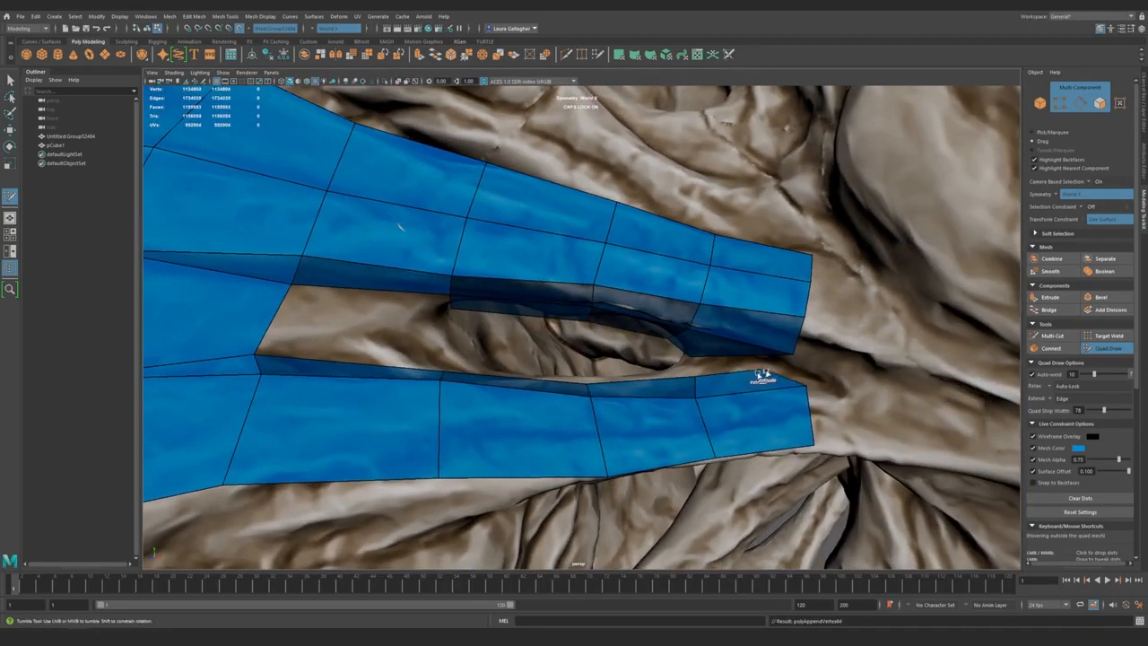
mouse_move(793, 371)
left_mouse_down("alt")
mouse_move(671, 410)
mouse_move(687, 418)
mouse_move(592, 429)
mouse_move(601, 393)
left_mouse_up("alt")
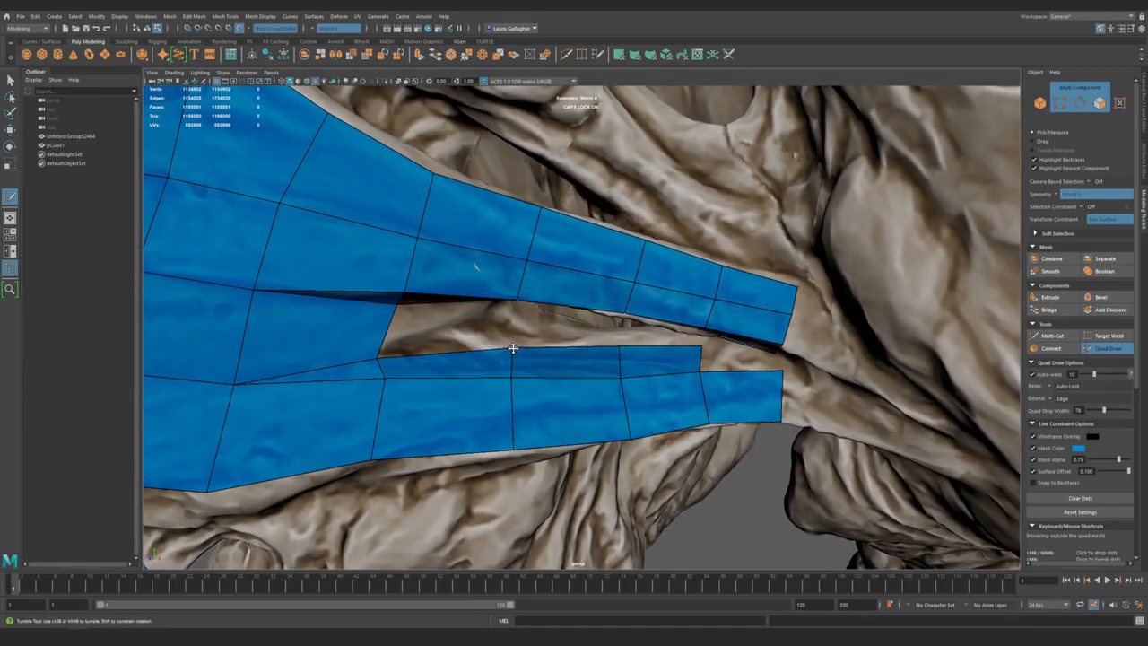
- Extend the upper strip's inner underside with another quad at the wide end of the gap between the two strips
mouse_move(616, 355)
left_mouse_down("alt")
mouse_move(515, 377)
mouse_move(526, 405)
mouse_move(692, 415)
mouse_move(582, 414)
left_mouse_up("alt")
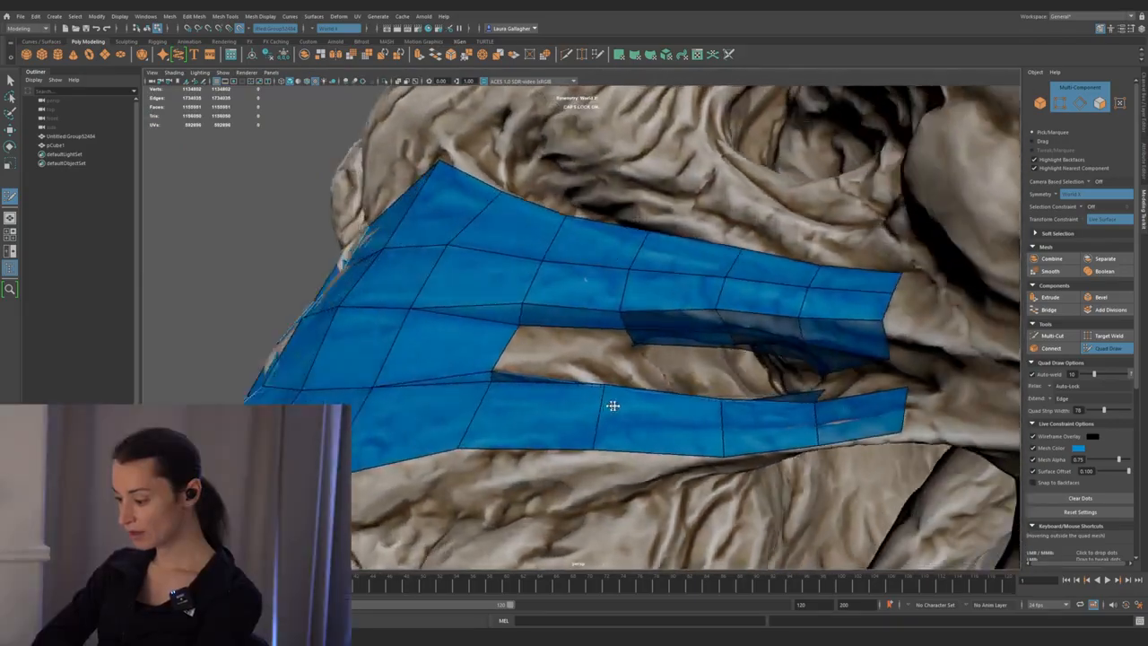
mouse_move(616, 405)
left_mouse_down("alt")
mouse_move(628, 405)
mouse_move(584, 391)
mouse_move(598, 414)
mouse_move(688, 438)
mouse_move(650, 435)
mouse_move(619, 310)
left_mouse_up("alt")
left_click_drag(592, 439, 571, 418, "alt")
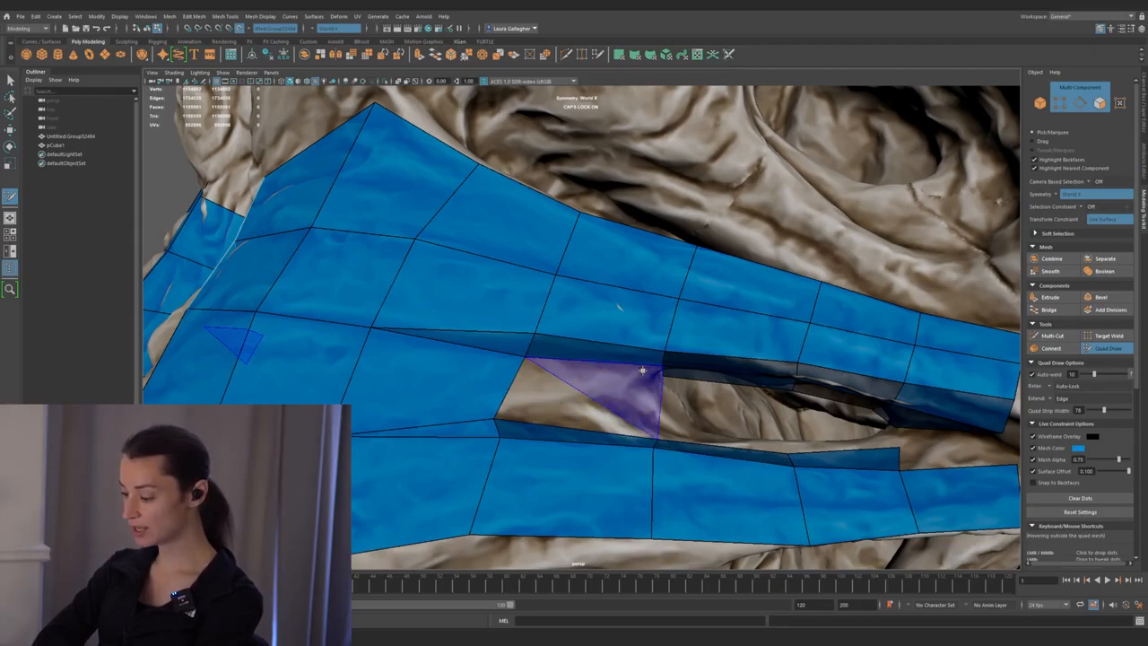
mouse_move(646, 375)
left_mouse_down("alt")
mouse_move(665, 418)
mouse_move(595, 424)
left_mouse_up("alt")
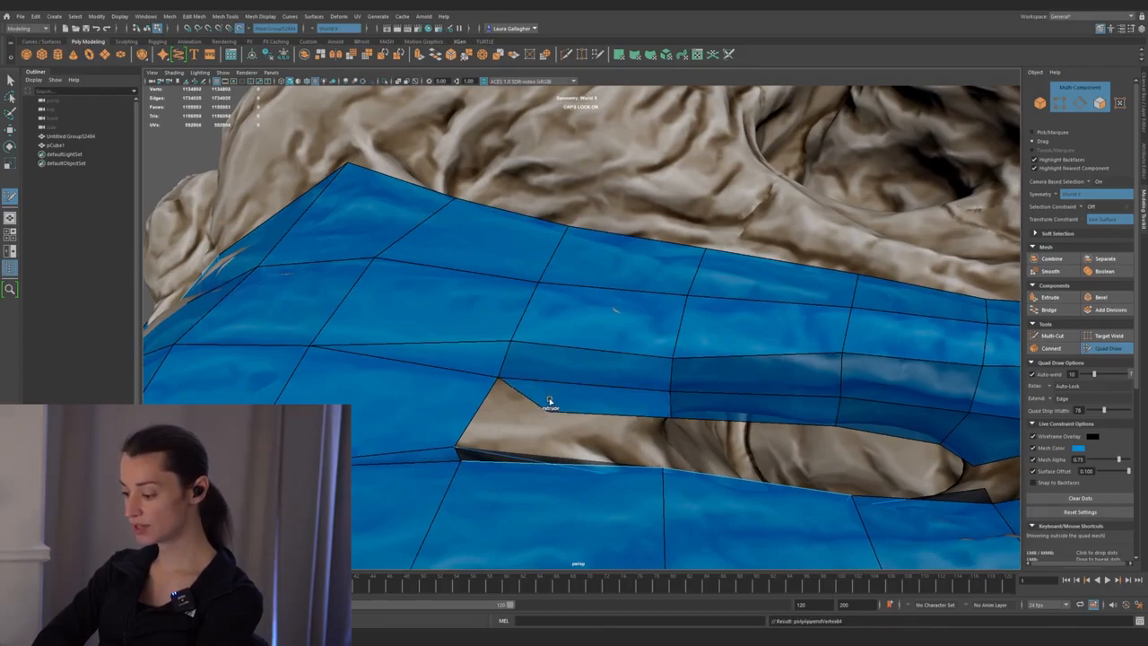
left_click_drag(561, 406, 550, 374, "alt")
left_click_drag(566, 418, 510, 397, "alt")
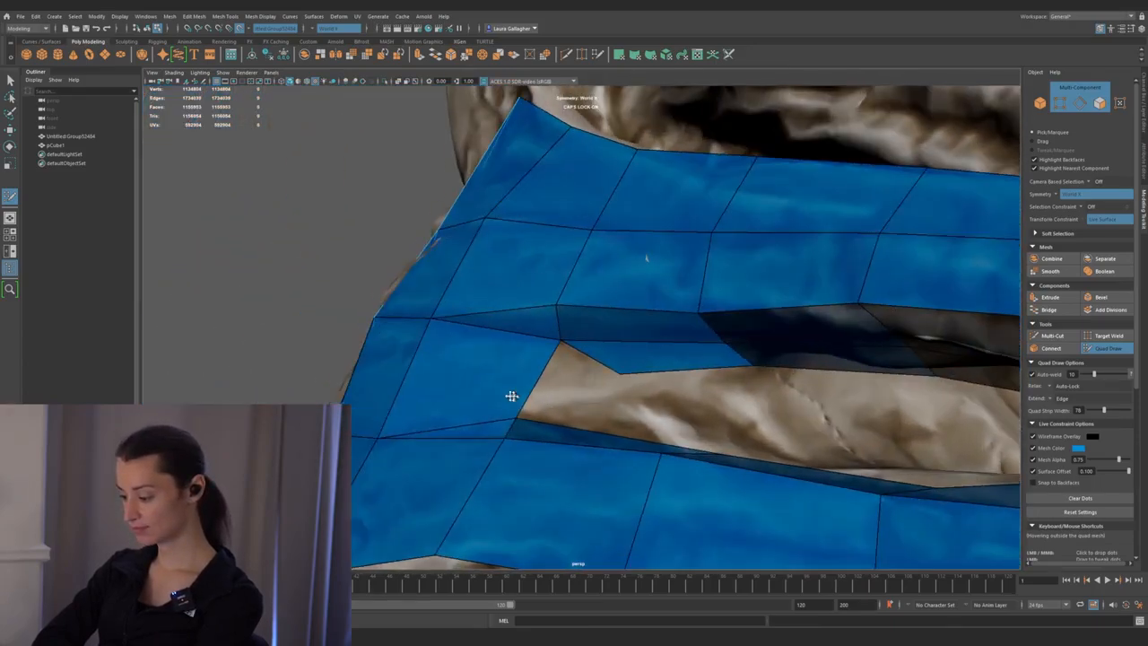
- Close the wide end of the gap with a quad joining the upper strip's underside to the lower strip
right_click_drag(510, 397, 482, 376, "alt")
left_click_drag(482, 377, 487, 413, "alt")
right_click_drag(487, 413, 539, 429, "alt")
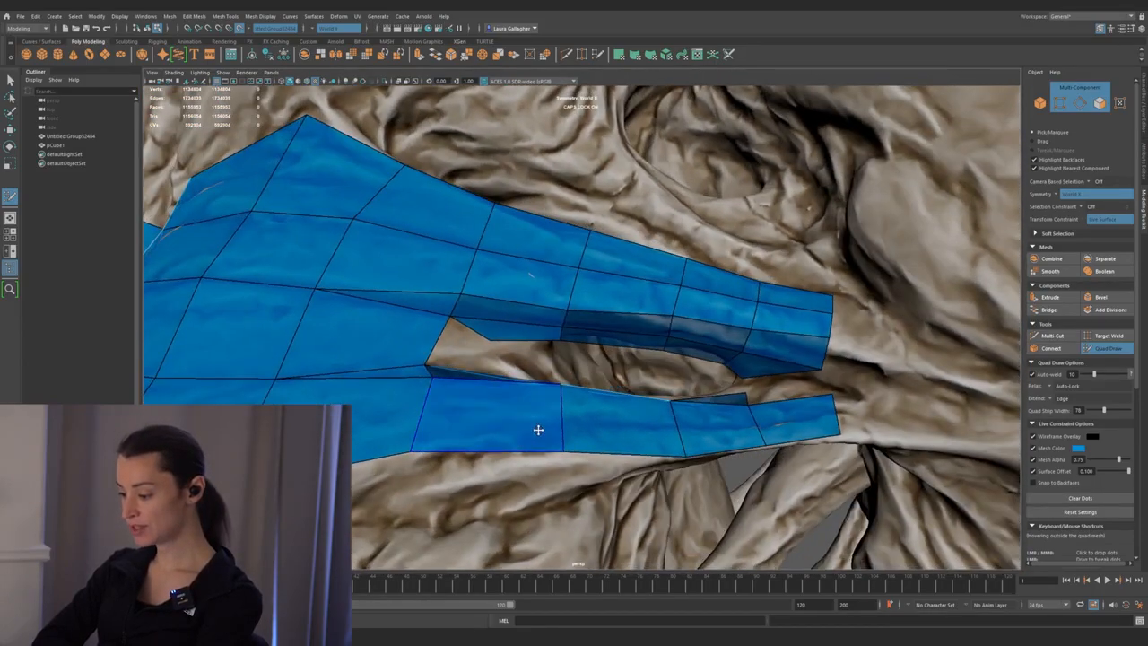
left_click_drag(541, 436, 509, 404, "alt")
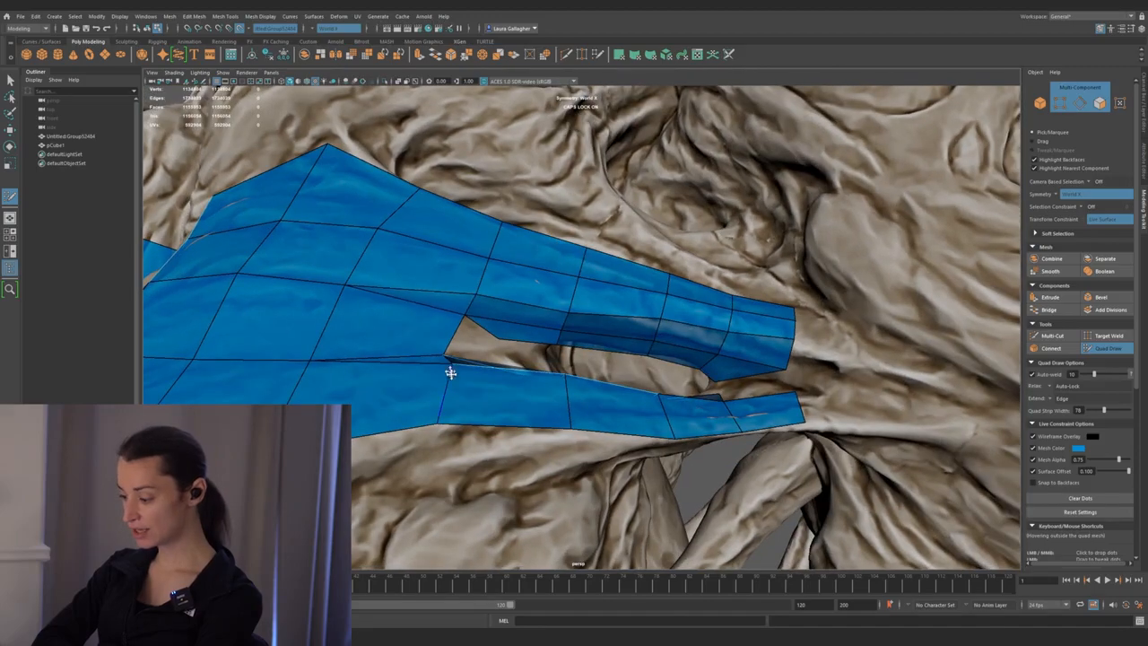
right_click_drag(473, 350, 500, 443, "alt")
left_click_drag(499, 443, 427, 338, "alt")
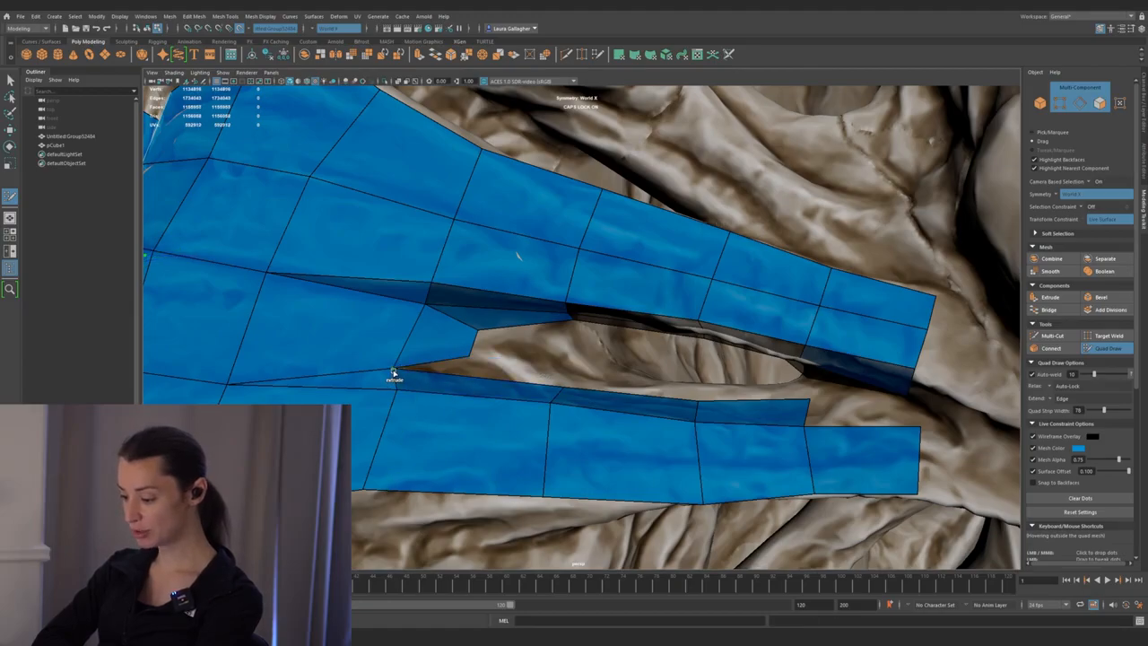
- Add a row of quads along the lower strip's inner edge, following the border of the gap
right_click_drag(569, 381, 445, 344, "alt")
mouse_move(446, 343)
left_mouse_down("alt")
mouse_move(510, 338)
mouse_move(476, 359)
mouse_move(395, 343)
mouse_move(494, 350)
left_mouse_up("alt")
right_click_drag(495, 350, 512, 416, "alt")
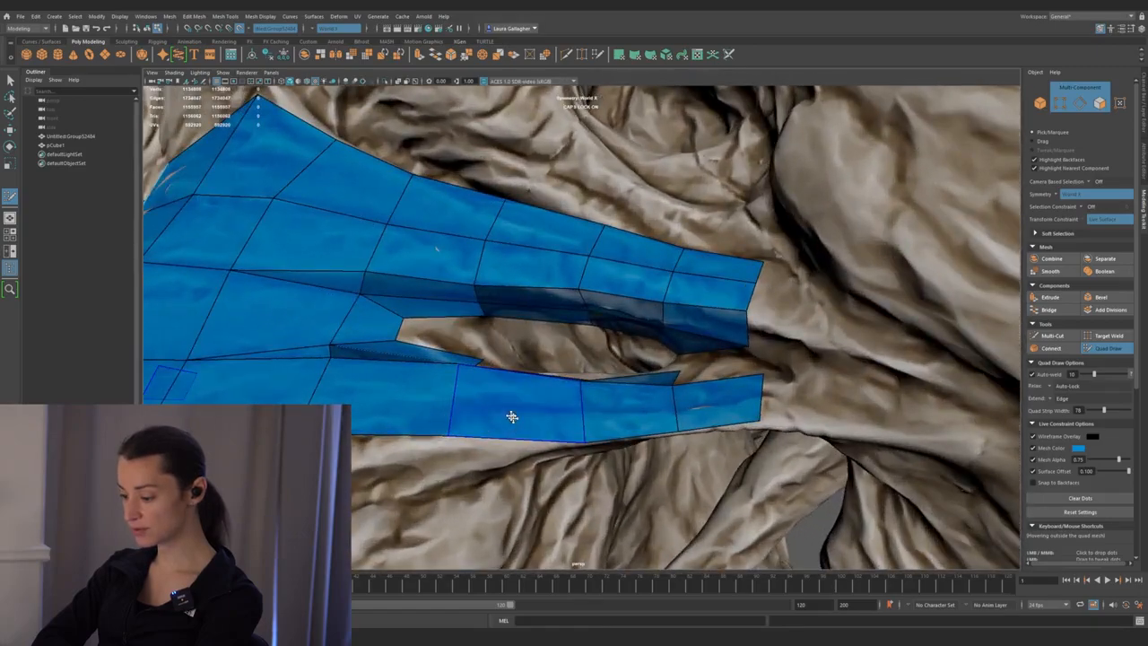
left_click_drag(512, 415, 479, 410, "alt")
right_click_drag(479, 410, 488, 452, "alt")
left_click_drag(488, 452, 495, 437, "alt")
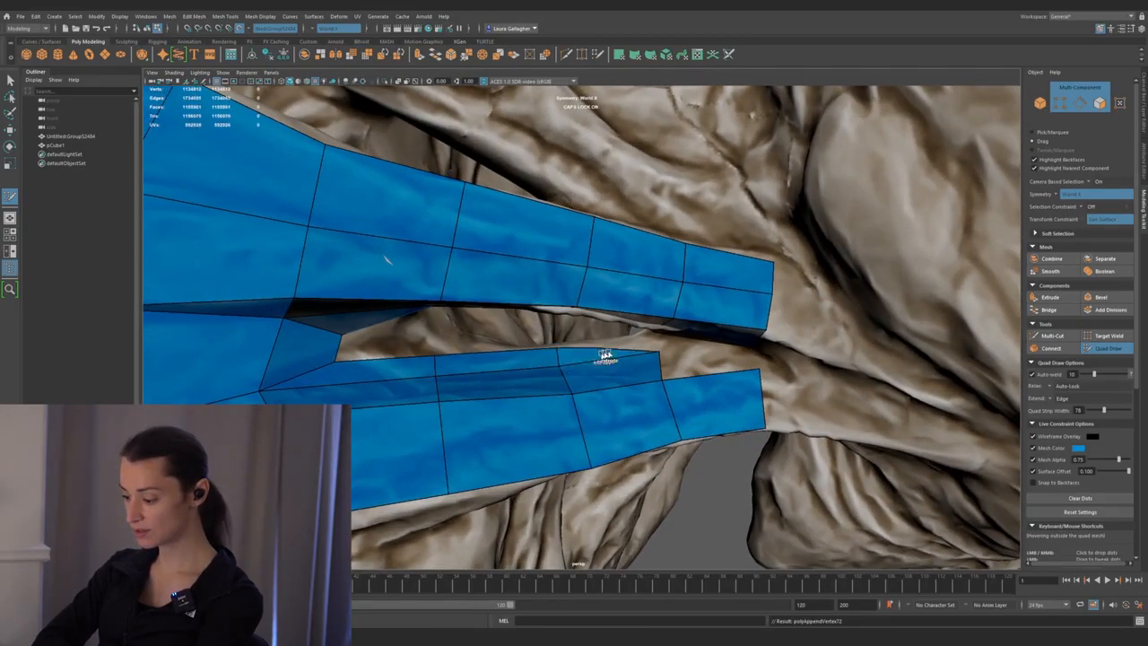
- Bridge the narrow end of the gap with quads so the upper and lower strips join into a closed hole
mouse_move(643, 345)
left_mouse_down("alt")
mouse_move(554, 397)
mouse_move(660, 401)
mouse_move(661, 392)
mouse_move(594, 380)
mouse_move(586, 397)
mouse_move(604, 400)
mouse_move(585, 380)
mouse_move(600, 384)
mouse_move(587, 409)
left_mouse_up("alt")
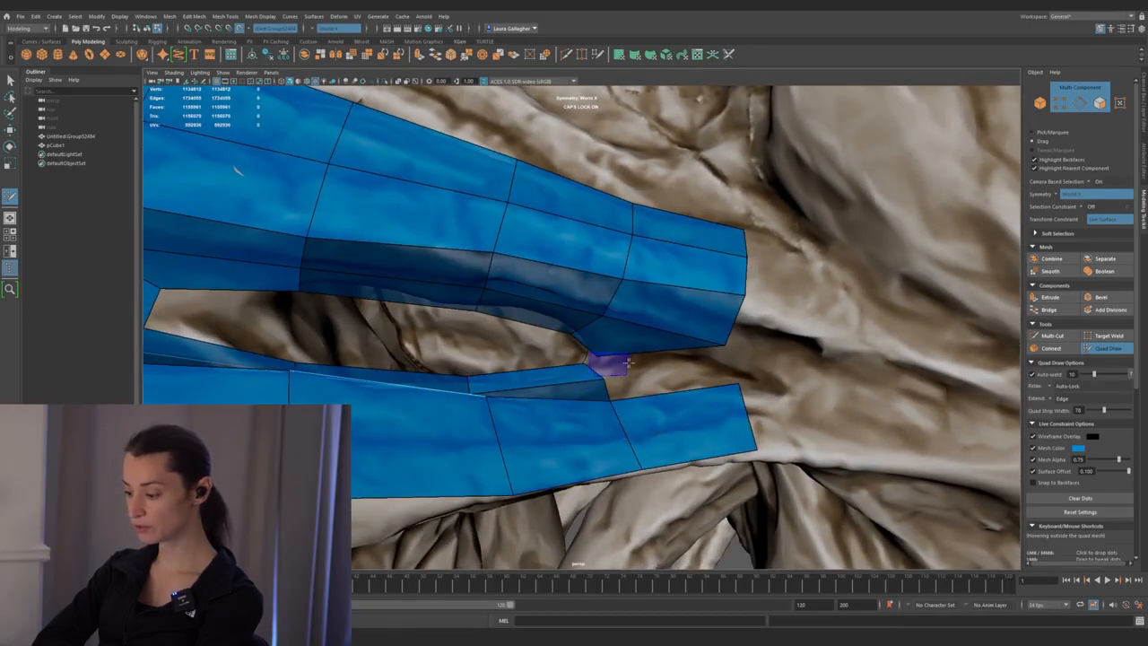
mouse_move(616, 370)
left_mouse_down("alt")
mouse_move(559, 443)
mouse_move(431, 362)
mouse_move(567, 446)
mouse_move(587, 418)
mouse_move(594, 428)
mouse_move(605, 401)
mouse_move(551, 383)
left_mouse_up("alt")
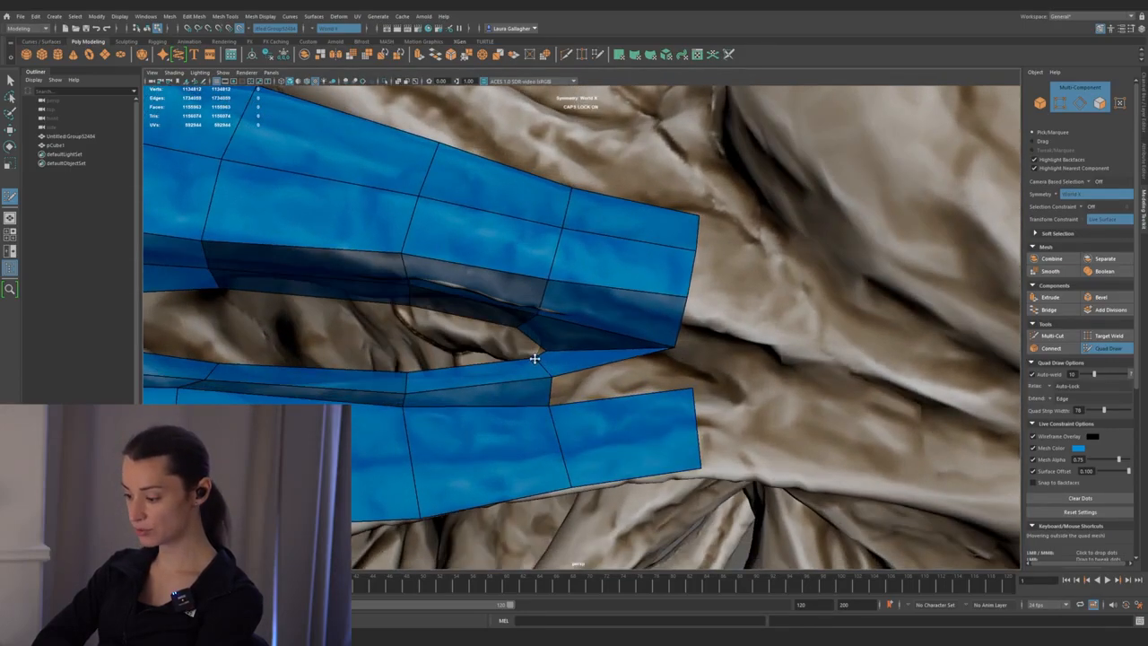
left_click_drag(521, 367, 523, 360, "alt")
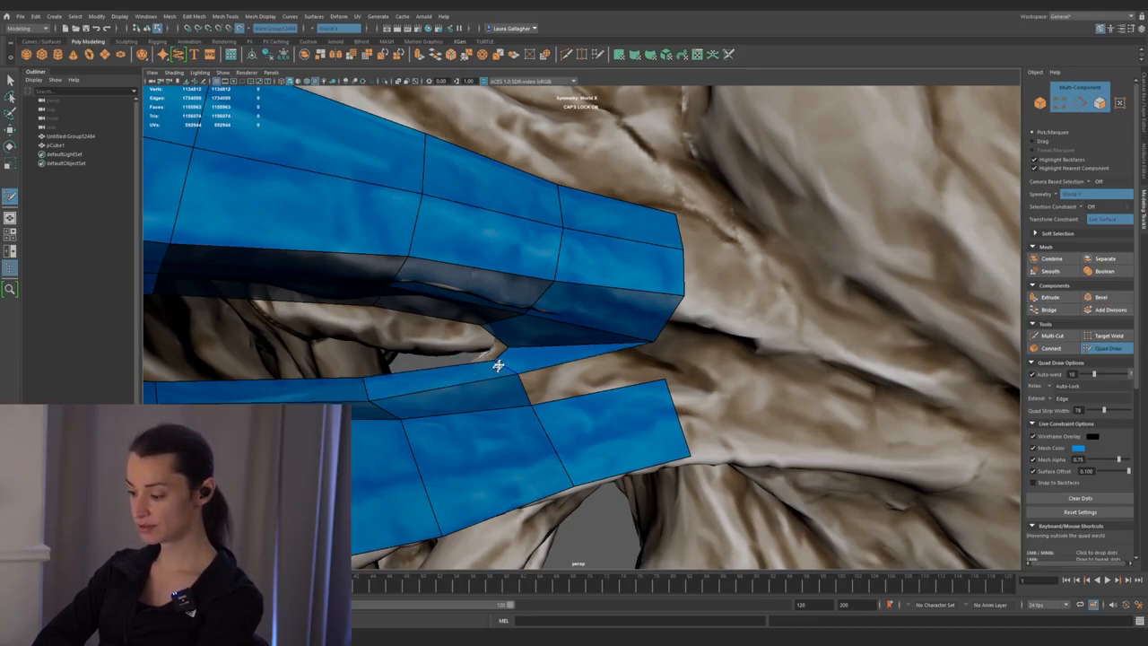
mouse_move(506, 346)
left_mouse_down("alt")
mouse_move(459, 325)
mouse_move(585, 388)
mouse_move(585, 373)
mouse_move(607, 403)
mouse_move(649, 379)
mouse_move(627, 397)
left_mouse_up("alt")
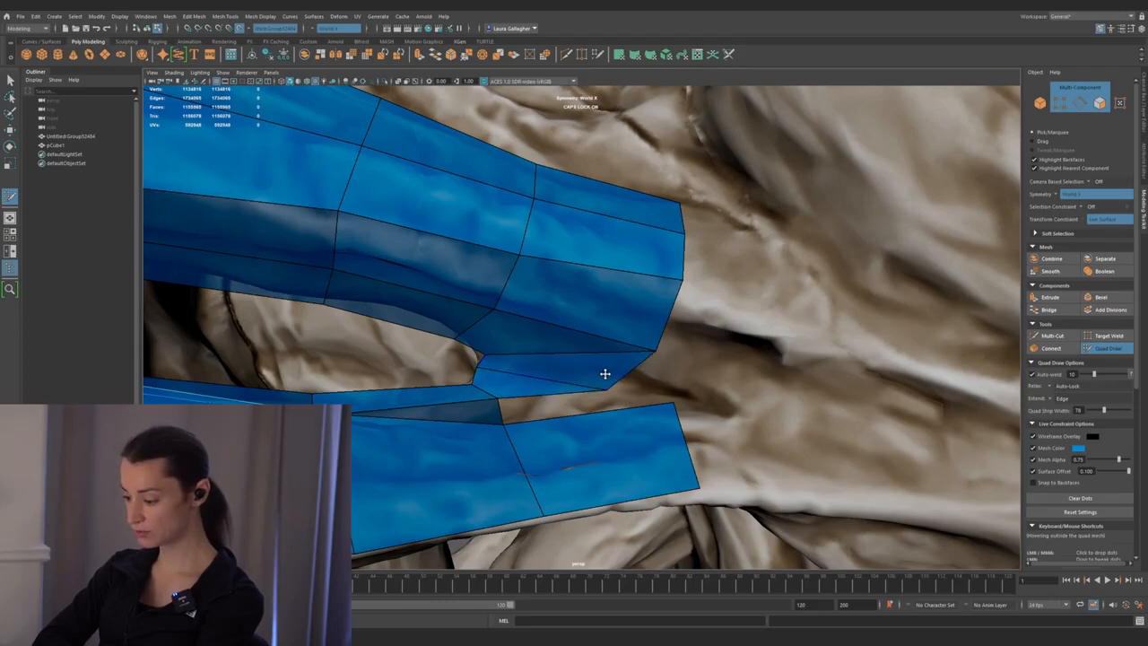
left_click_drag(543, 410, 628, 396, "alt")
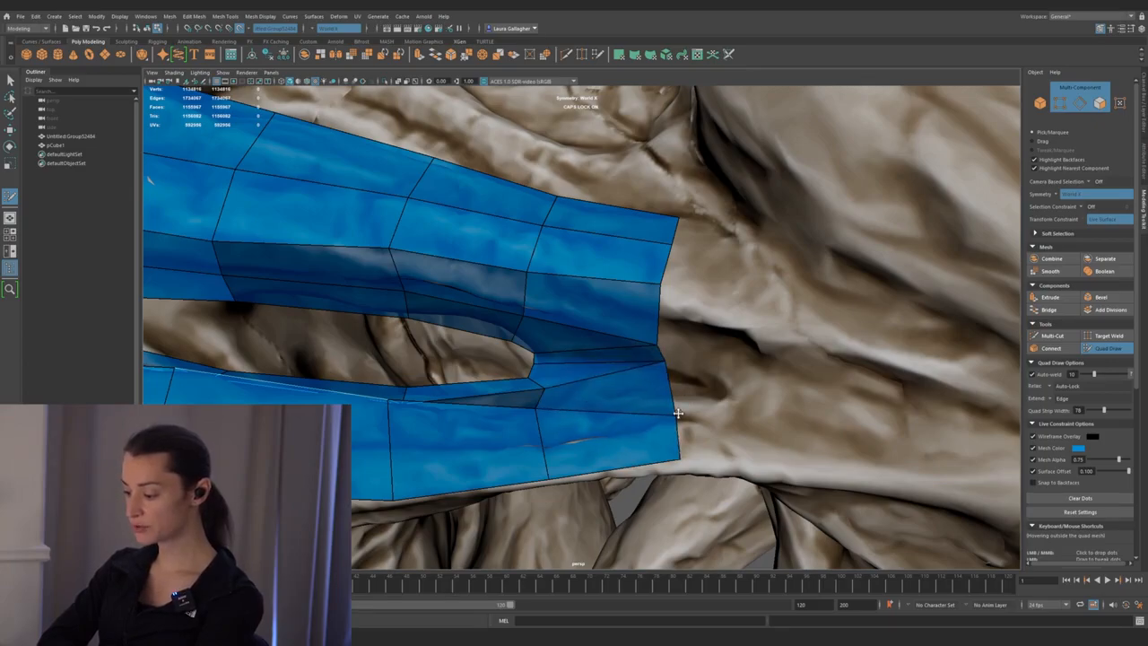
- Delete the lower quads at the narrow end of the hole and rebuild the connecting quad between the two strips
mouse_move(666, 383)
left_mouse_down("alt")
mouse_move(655, 435)
mouse_move(500, 347)
mouse_move(443, 341)
mouse_move(559, 403)
mouse_move(490, 333)
mouse_move(532, 313)
mouse_move(687, 482)
mouse_move(564, 392)
mouse_move(667, 402)
mouse_move(574, 359)
left_mouse_up("alt")
right_click_drag(574, 359, 475, 286, "alt")
right_click_drag(480, 337, 601, 371, "alt")
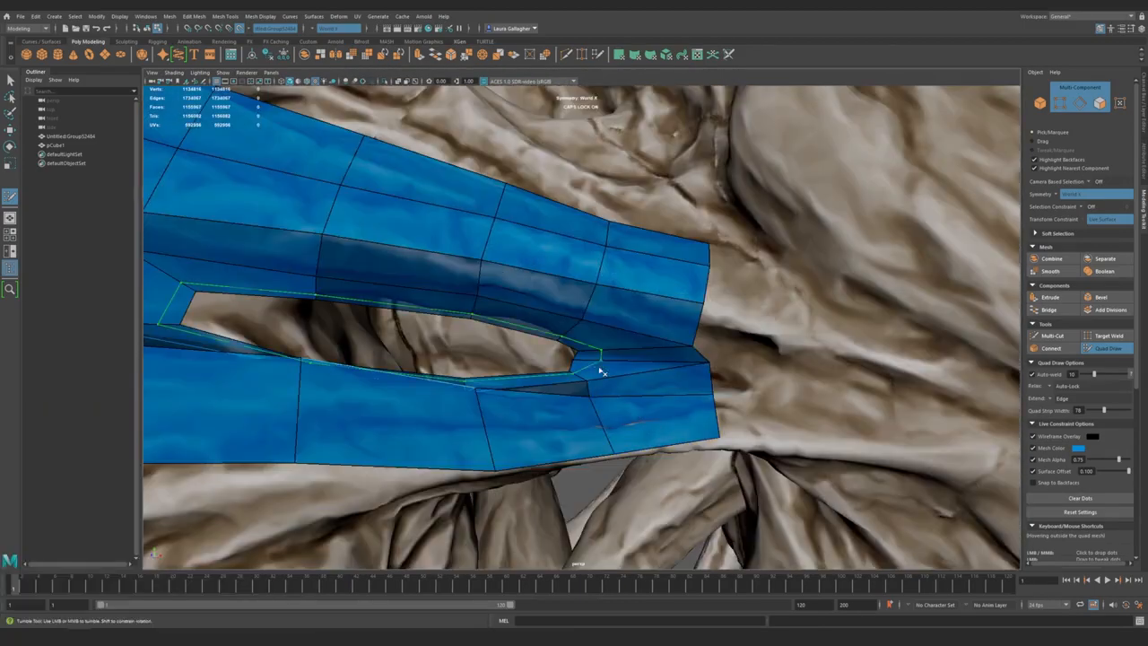
mouse_move(636, 465)
left_mouse_down("alt")
mouse_move(513, 380)
mouse_move(521, 357)
mouse_move(513, 374)
mouse_move(645, 436)
mouse_move(636, 405)
left_mouse_up("alt")
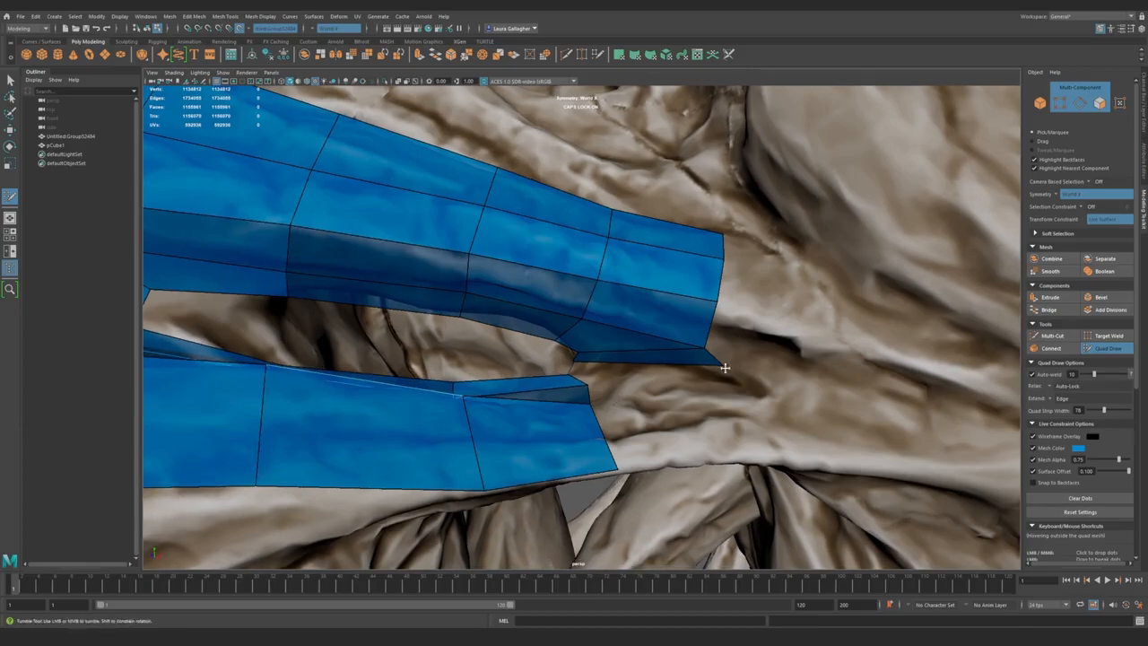
mouse_move(706, 389)
left_mouse_down("alt")
mouse_move(661, 440)
mouse_move(671, 435)
left_mouse_up("alt")
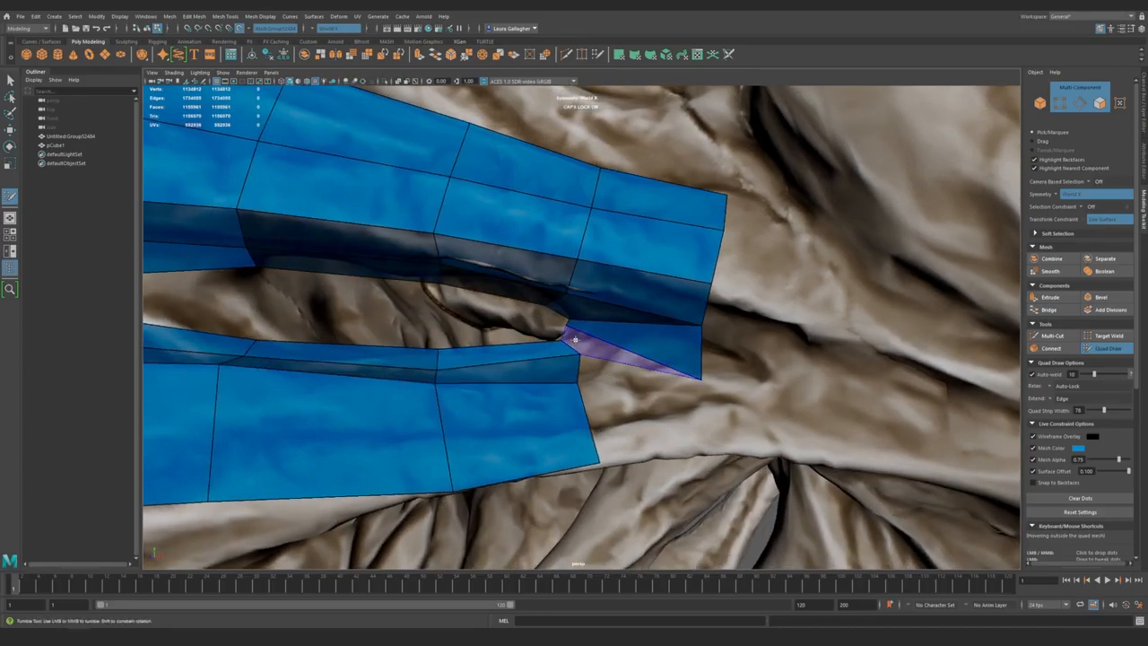
left_click_drag(578, 344, 592, 372, "alt")
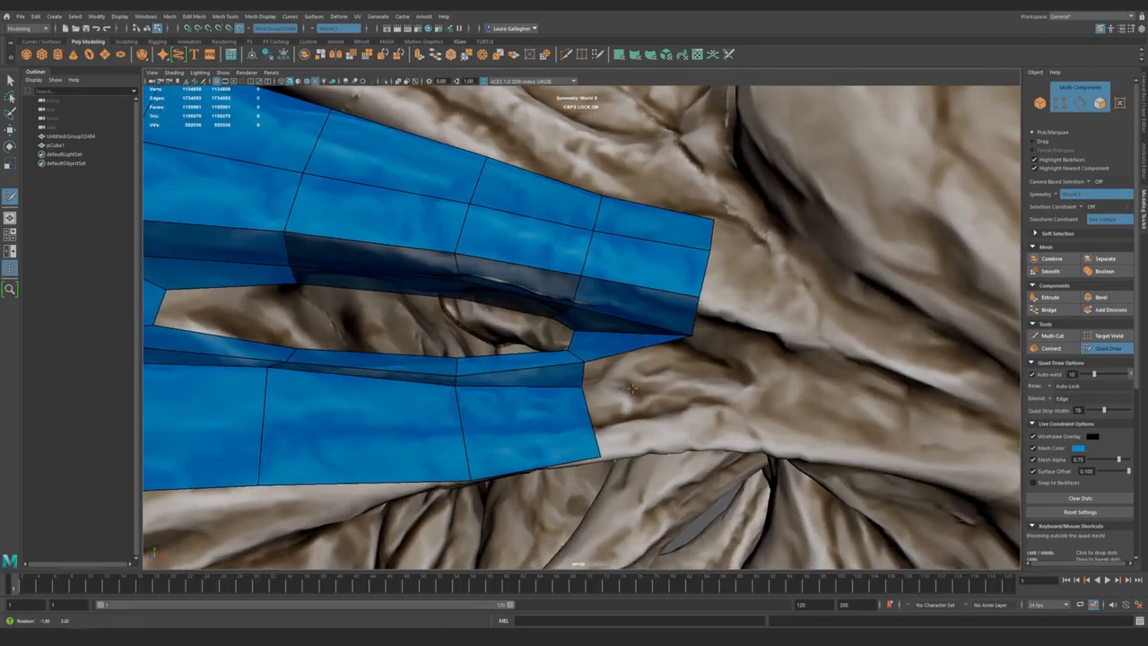
- Pull the lower strip's end vertices outward to line up with the end of the upper strip
left_click_drag(669, 392, 651, 379, "alt")
left_click_drag(579, 379, 660, 393)
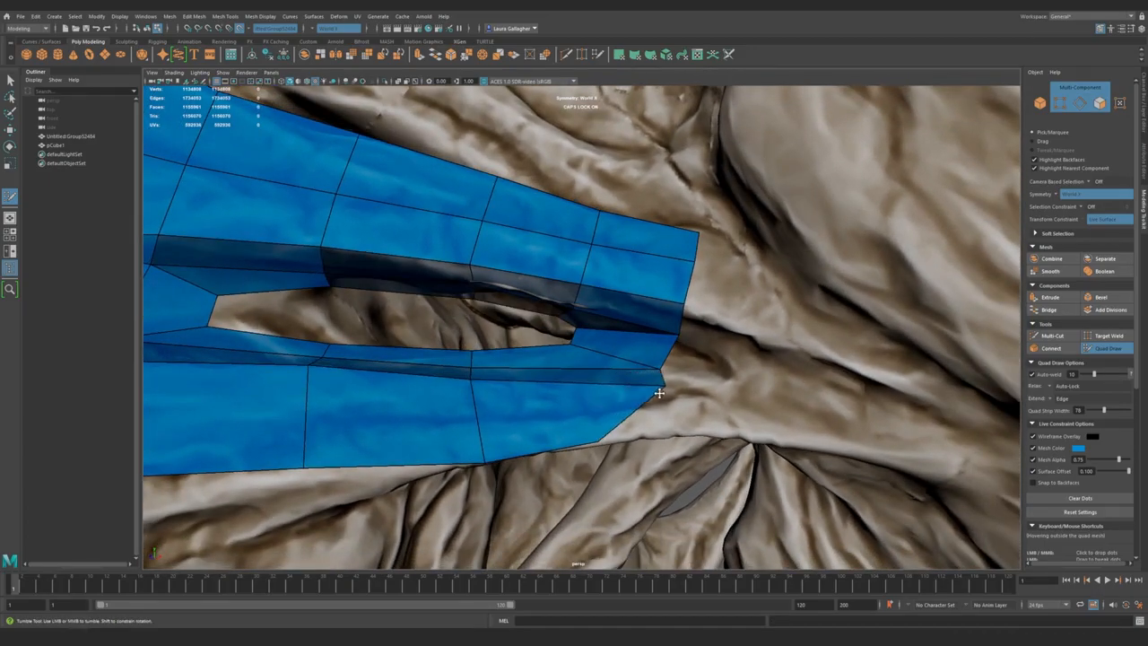
left_click_drag(599, 439, 673, 428)
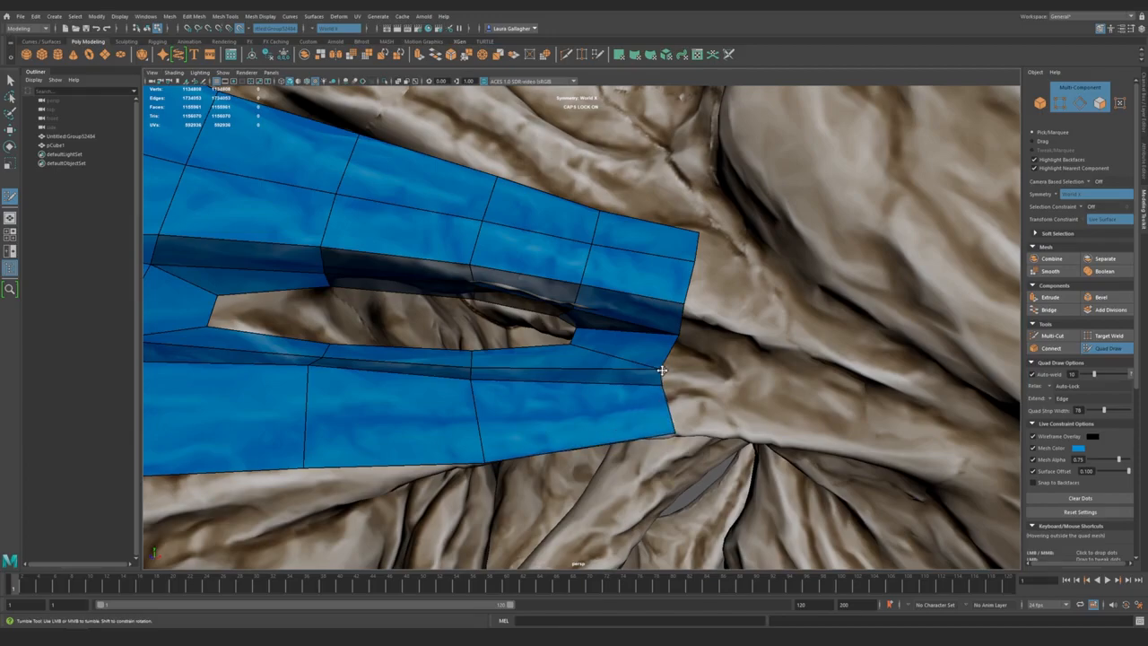
- Insert an edge loop across the last section of the lower strip and move its stray outer vertex back to the strip's border
mouse_move(639, 427)
left_mouse_down("alt")
mouse_move(559, 371)
mouse_move(638, 400)
mouse_move(595, 360)
left_mouse_up("alt")
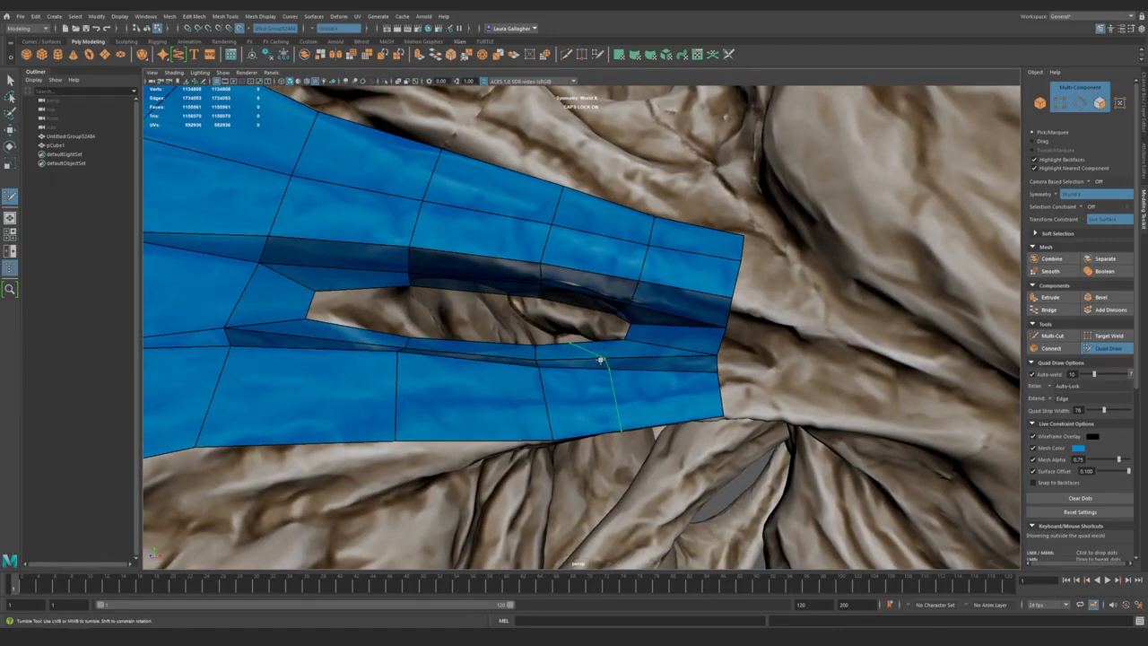
left_click(622, 362, "ctrl")
left_click_drag(602, 374, 593, 379, "alt")
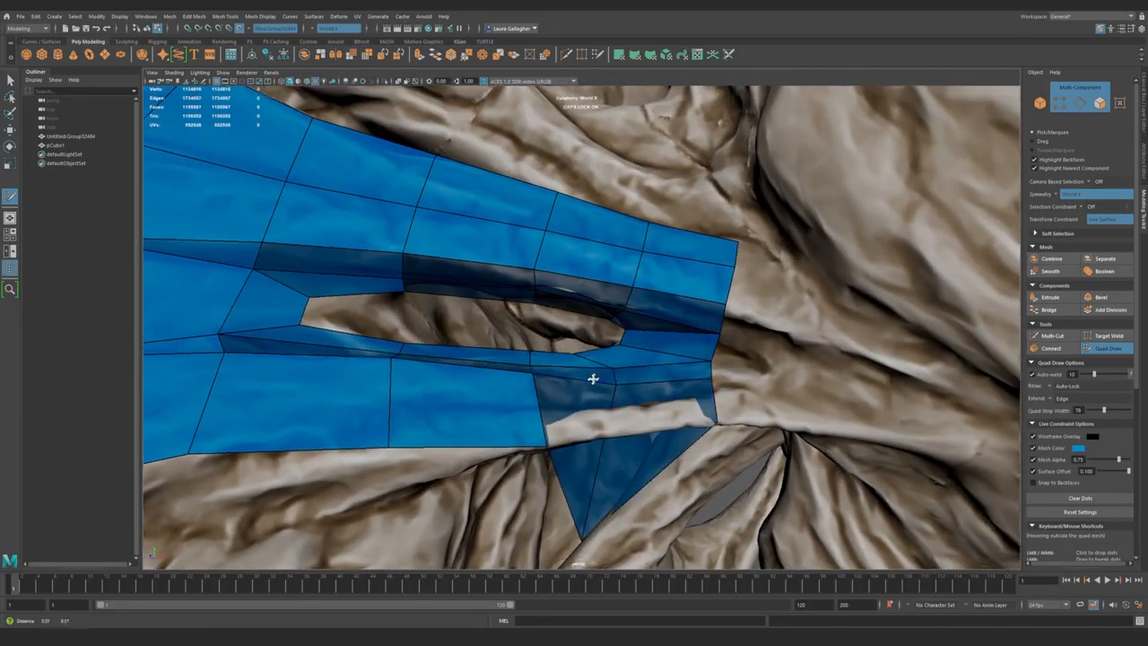
middle_click_drag(599, 382, 592, 389, "alt")
scroll(591, 388, "up", 1)
mouse_move(572, 544)
left_mouse_down()
mouse_move(591, 431)
mouse_move(611, 409)
left_mouse_up()
left_click_drag(556, 476, 589, 382, "alt")
mouse_move(589, 382)
left_mouse_down("alt")
mouse_move(589, 331)
mouse_move(584, 403)
mouse_move(607, 434)
mouse_move(617, 429)
left_mouse_up("alt")
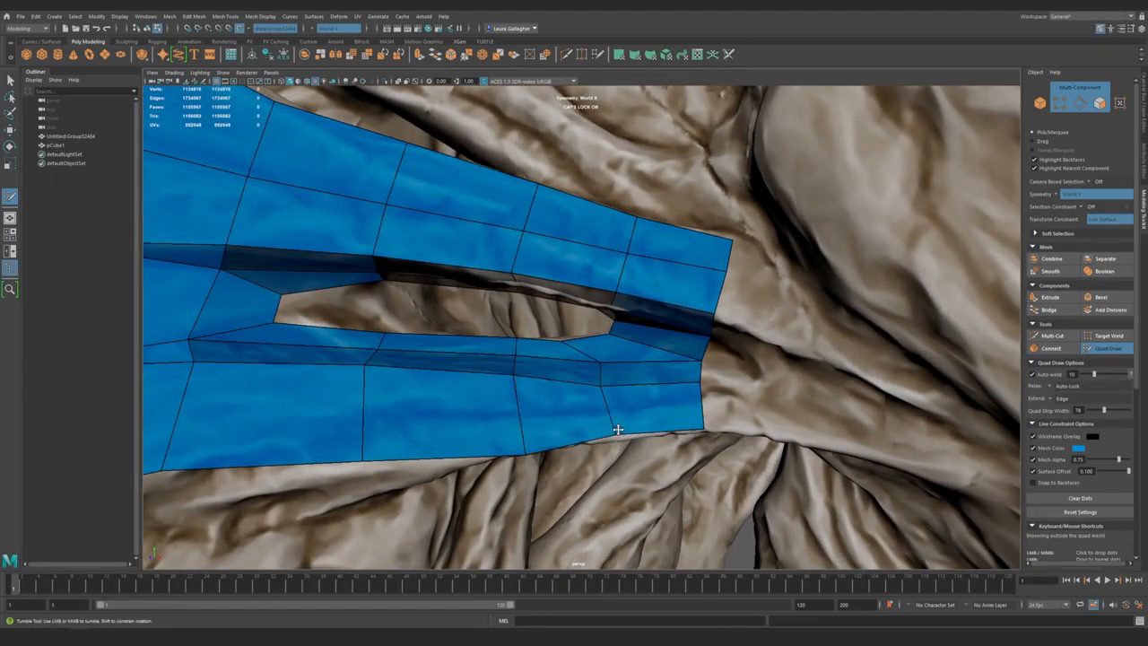
- Extend the strip of quads beneath the round cavity and adjust the vertex at its tip
mouse_move(521, 455)
left_mouse_down()
mouse_move(485, 443)
mouse_move(579, 318)
mouse_move(566, 392)
mouse_move(575, 290)
left_mouse_up()
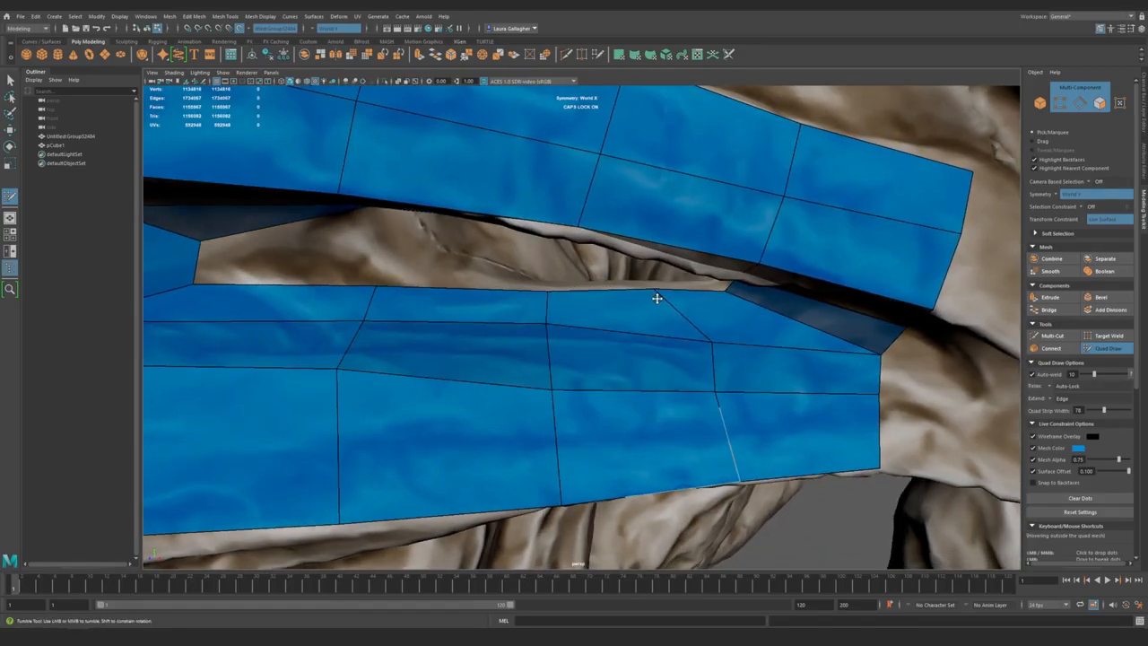
mouse_move(657, 305)
left_mouse_down("alt")
mouse_move(679, 367)
mouse_move(691, 346)
mouse_move(570, 330)
left_mouse_up("alt")
mouse_move(502, 362)
left_mouse_down("alt")
mouse_move(598, 333)
mouse_move(547, 368)
mouse_move(628, 449)
mouse_move(546, 358)
mouse_move(588, 399)
left_mouse_up("alt")
mouse_move(547, 381)
left_mouse_down()
mouse_move(611, 329)
mouse_move(565, 341)
left_mouse_up()
right_click_drag(566, 341, 574, 352, "alt")
left_click_drag(574, 351, 551, 348, "alt")
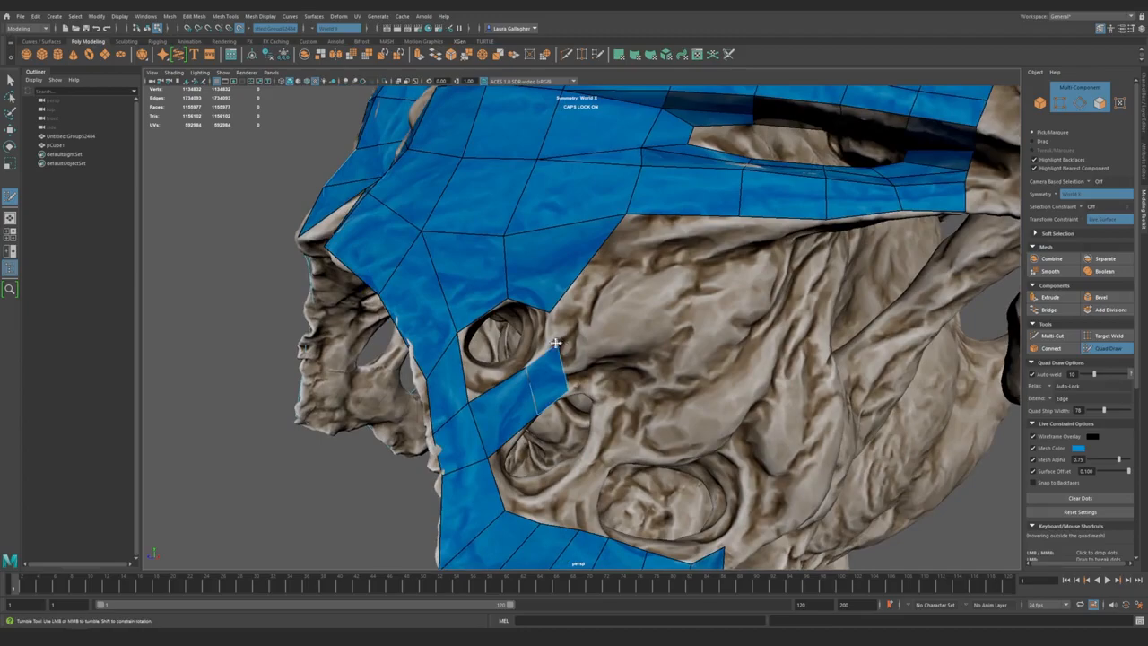
left_click_drag(565, 392, 575, 389)
- Insert an edge across the mesh column beside the round cavity and shape its vertices to follow the cavity's rim
right_click_drag(575, 389, 633, 429, "alt")
left_click(520, 299, "ctrl")
left_click_drag(506, 268, 565, 359, "alt")
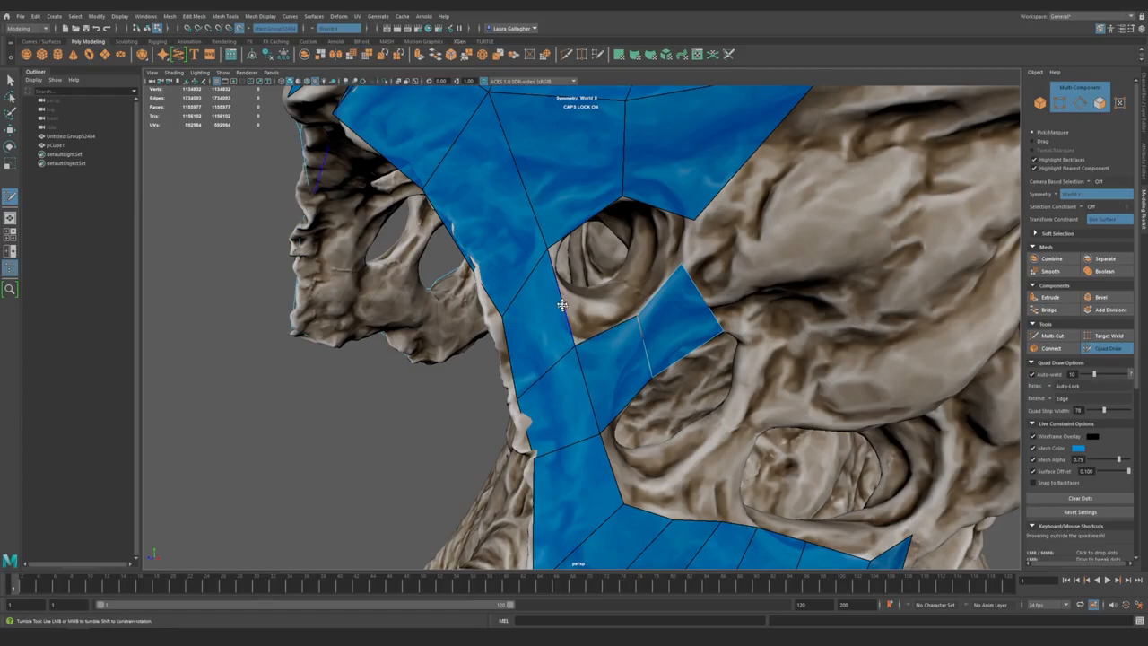
mouse_move(570, 306)
left_mouse_down()
mouse_move(546, 312)
mouse_move(537, 346)
left_mouse_up()
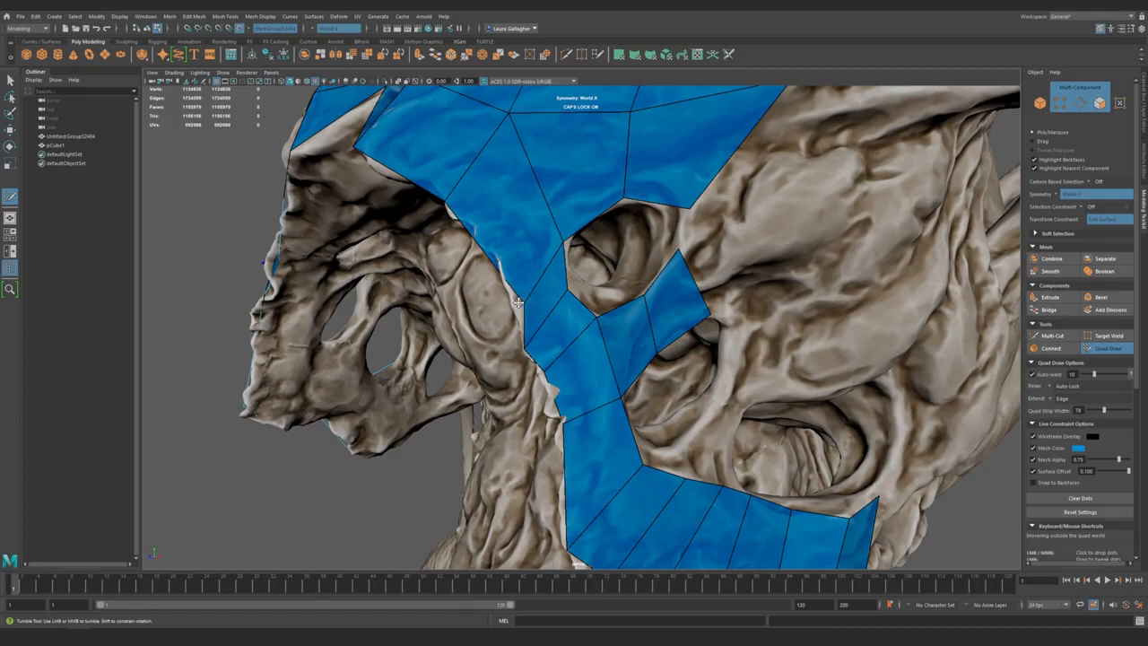
left_click_drag(518, 346, 515, 392, "alt")
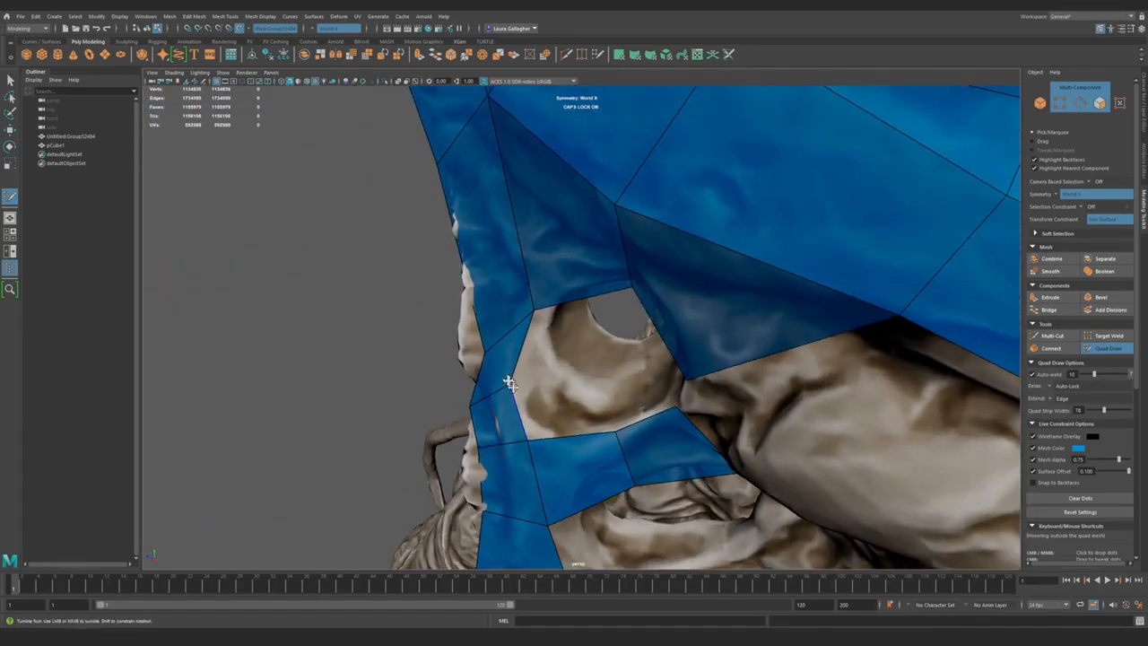
key("ctrl+z")
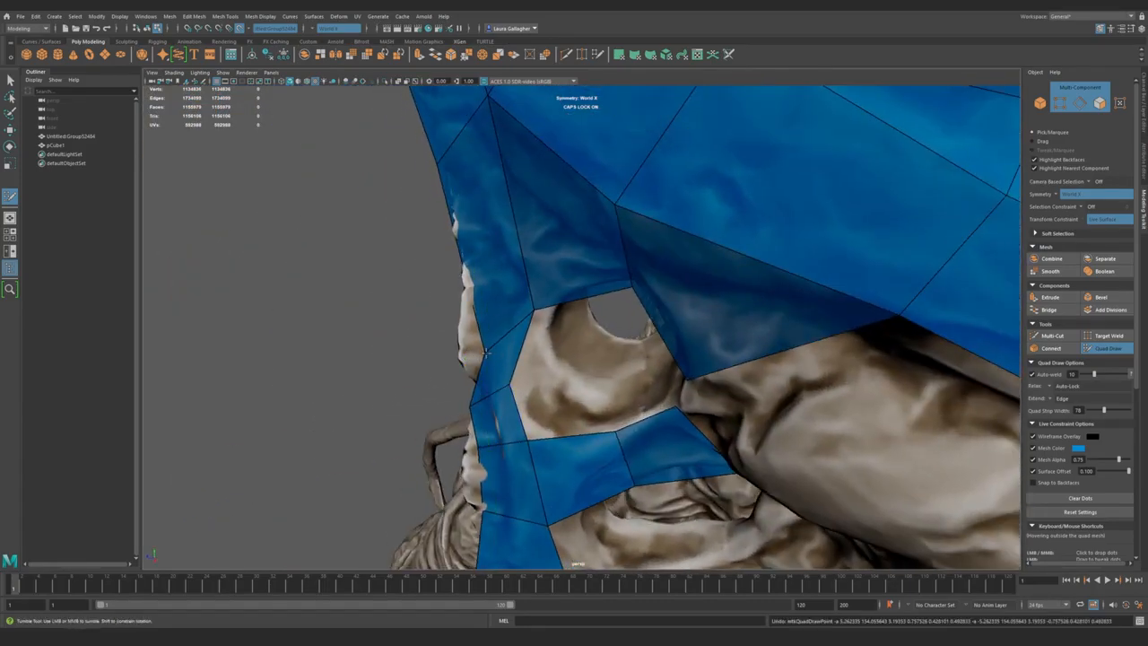
- Extrude another quad from the strip beneath the cavity and weld it to the upper mesh corner, closing the ring around the cavity
left_click_drag(487, 353, 603, 343, "alt")
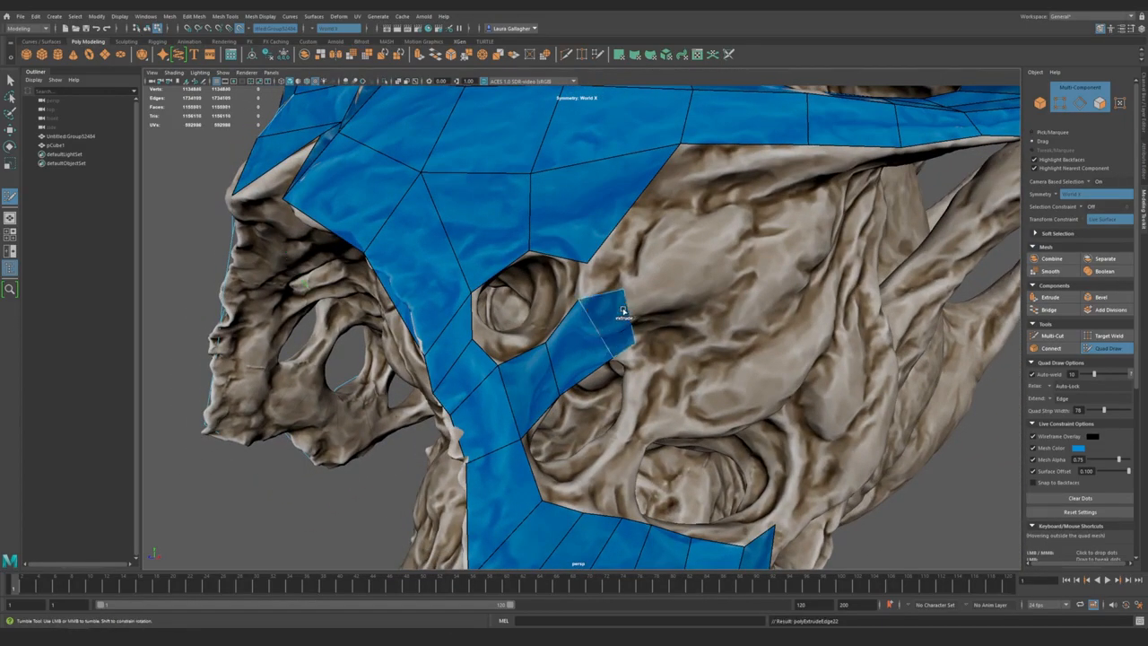
left_click_drag(638, 337, 592, 359, "alt")
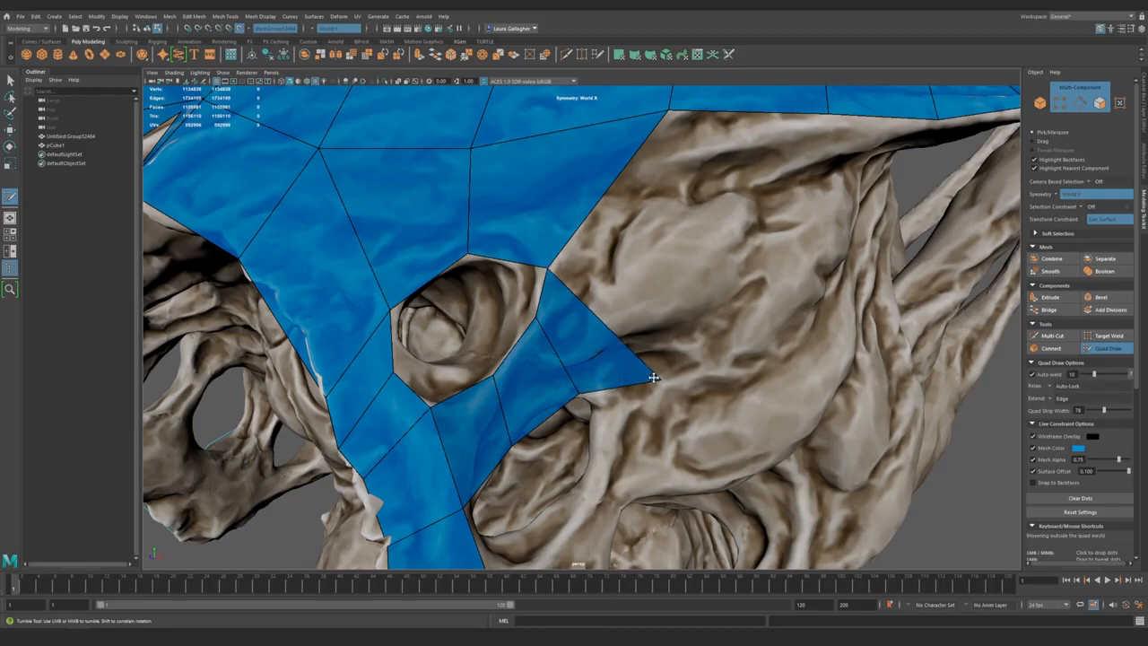
- Inspect the quad mesh around the cavity, along the side strips and across the whole torso
right_click_drag(632, 403, 548, 343, "alt")
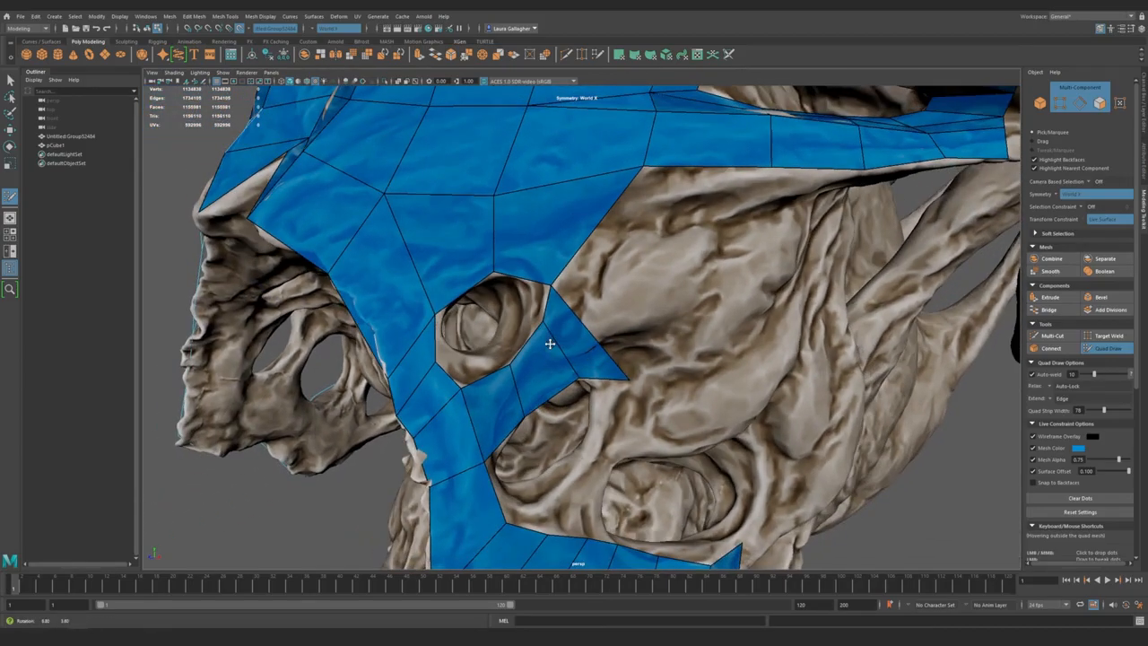
left_click_drag(548, 343, 570, 368, "alt")
middle_click_drag(587, 304, 556, 349, "alt")
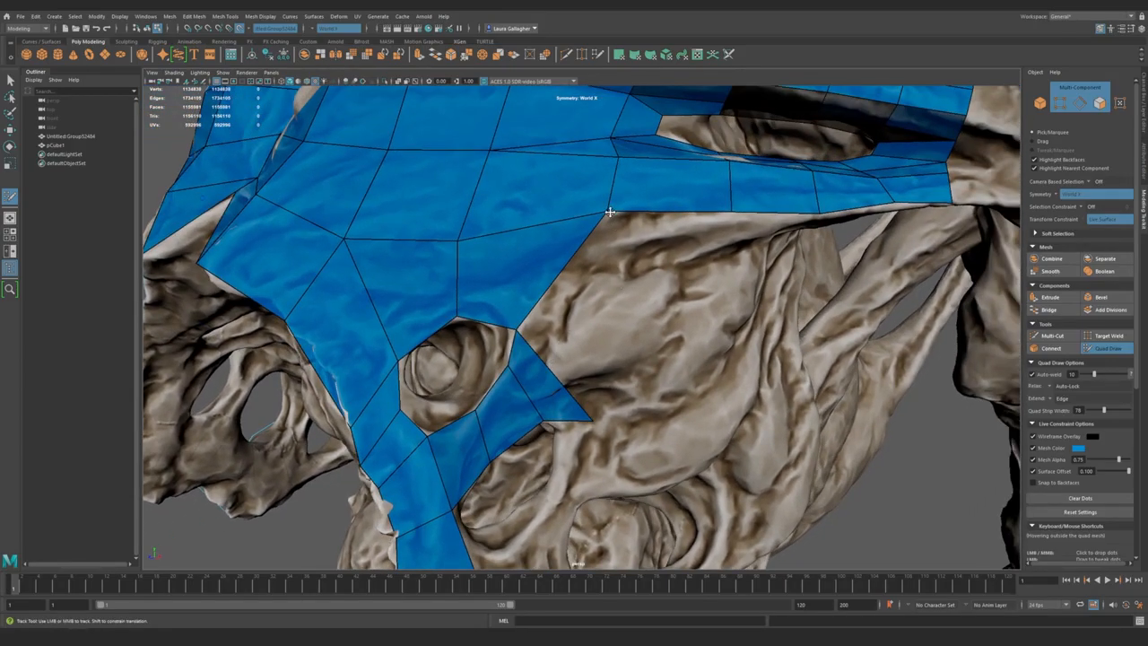
left_click_drag(632, 367, 538, 328, "alt")
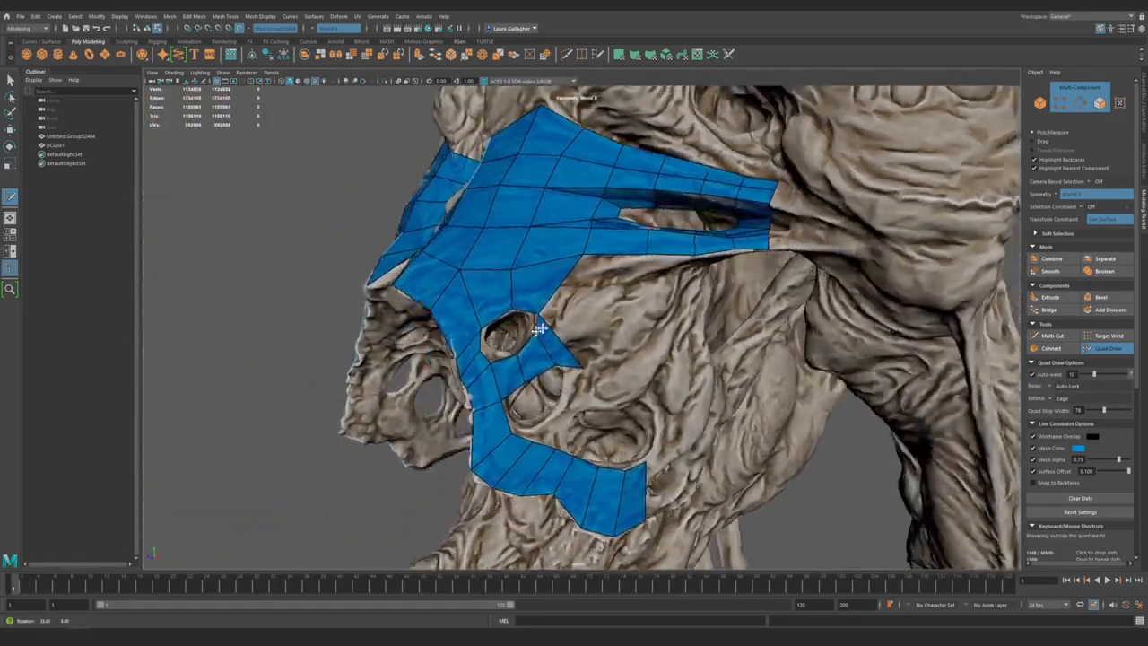
right_click_drag(539, 328, 493, 280, "alt")
left_click_drag(493, 280, 547, 303, "alt")
middle_click_drag(547, 302, 529, 325, "alt")
right_click_drag(528, 326, 580, 364, "alt")
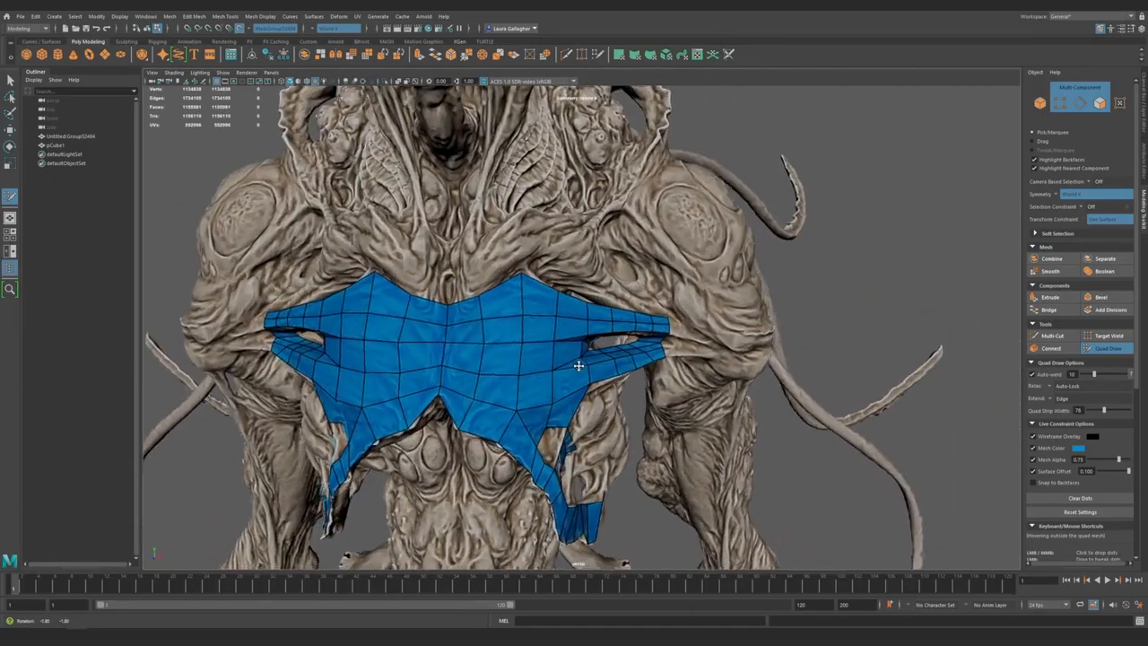
- Tweak the vertices along the strip beneath the lower cavities and extrude two quads from its inner edge onto the ridge between them
left_click_drag(580, 364, 592, 357, "alt")
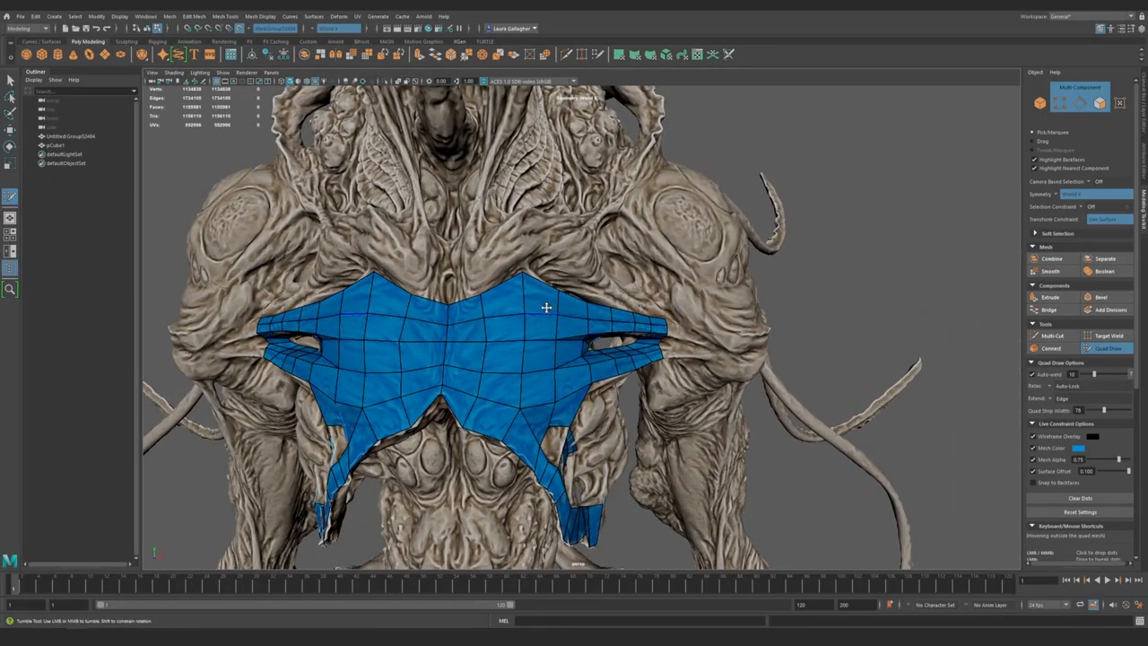
middle_click_drag(518, 333, 466, 224, "alt")
right_click_drag(467, 225, 544, 365, "alt")
mouse_move(544, 364)
left_mouse_down("alt")
mouse_move(627, 439)
mouse_move(539, 386)
mouse_move(462, 265)
mouse_move(446, 259)
mouse_move(519, 357)
left_mouse_up("alt")
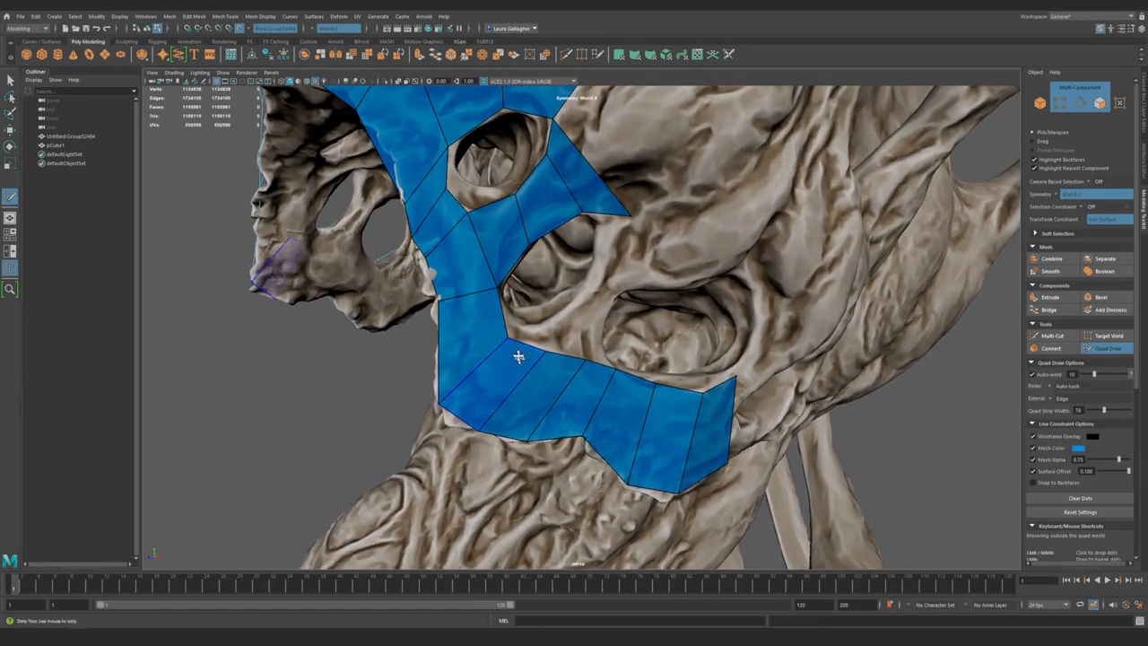
left_click_drag(440, 301, 438, 313)
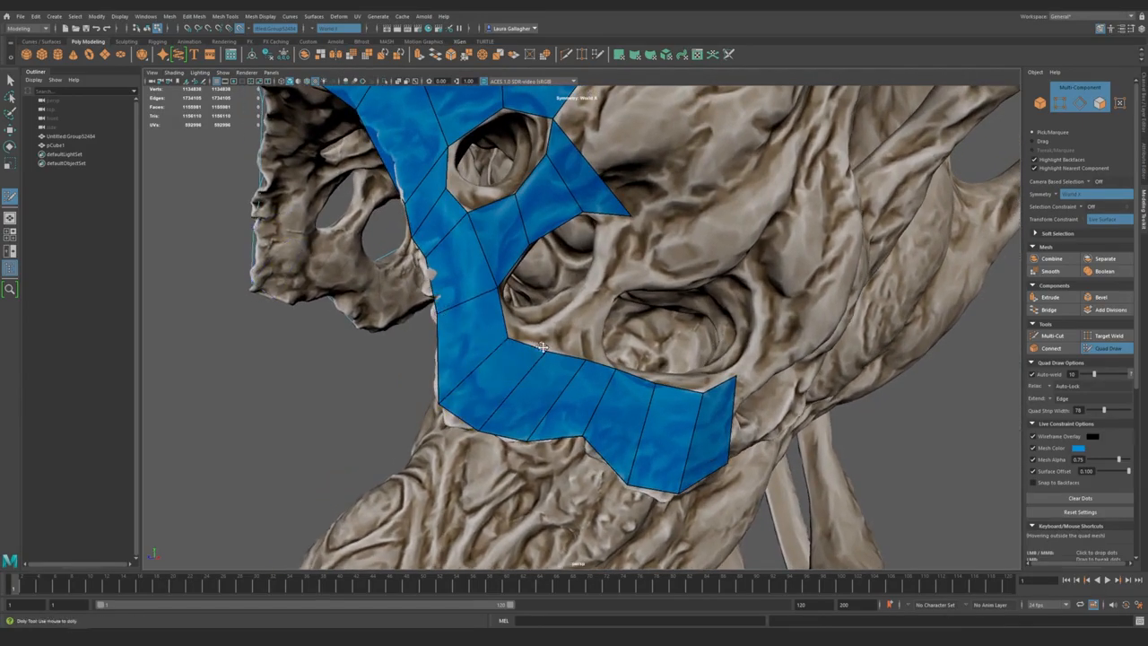
mouse_move(509, 341)
left_mouse_down()
mouse_move(508, 322)
mouse_move(538, 335)
left_mouse_up()
left_click_drag(574, 371, 497, 374, "alt")
left_click_drag(594, 389, 591, 368)
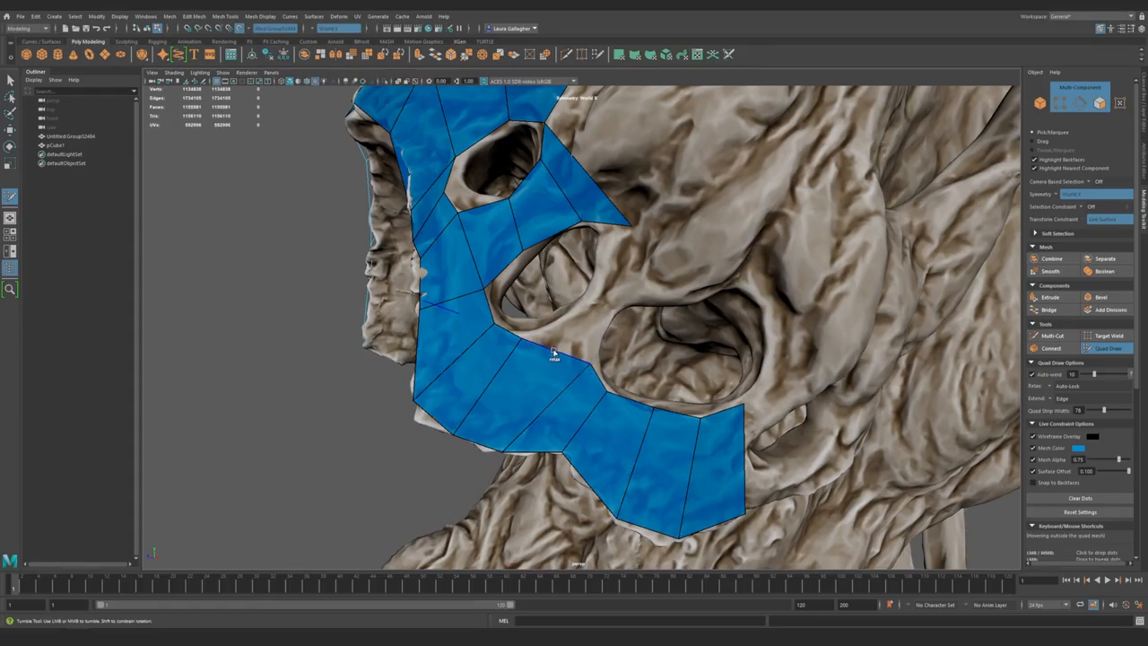
mouse_move(556, 357)
left_mouse_down()
mouse_move(628, 267)
mouse_move(645, 290)
mouse_move(603, 336)
mouse_move(601, 326)
left_mouse_up()
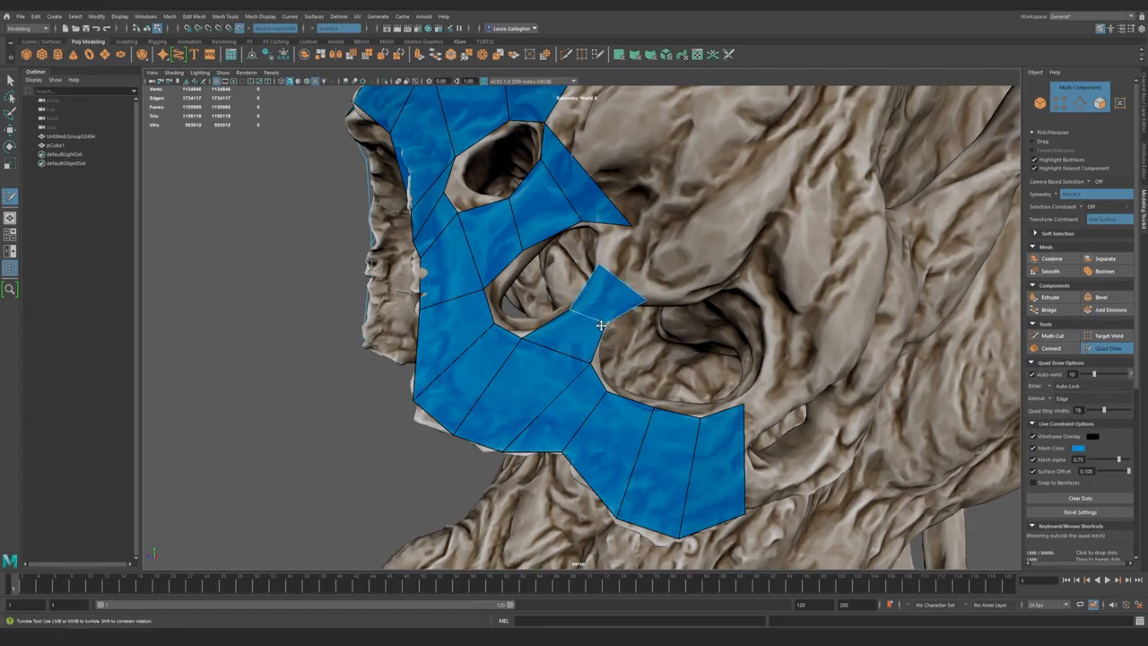
- Insert a vertical edge loop across the symmetric chest mesh and slide the adjacent loop toward the centre line to even the column spacing
mouse_move(588, 393)
left_mouse_down("alt")
mouse_move(559, 403)
mouse_move(629, 377)
mouse_move(551, 380)
mouse_move(533, 397)
mouse_move(582, 377)
left_mouse_up("alt")
mouse_move(451, 215)
middle_mouse_down("alt")
mouse_move(505, 313)
mouse_move(480, 311)
middle_mouse_up("alt")
scroll(506, 313, "up", 3)
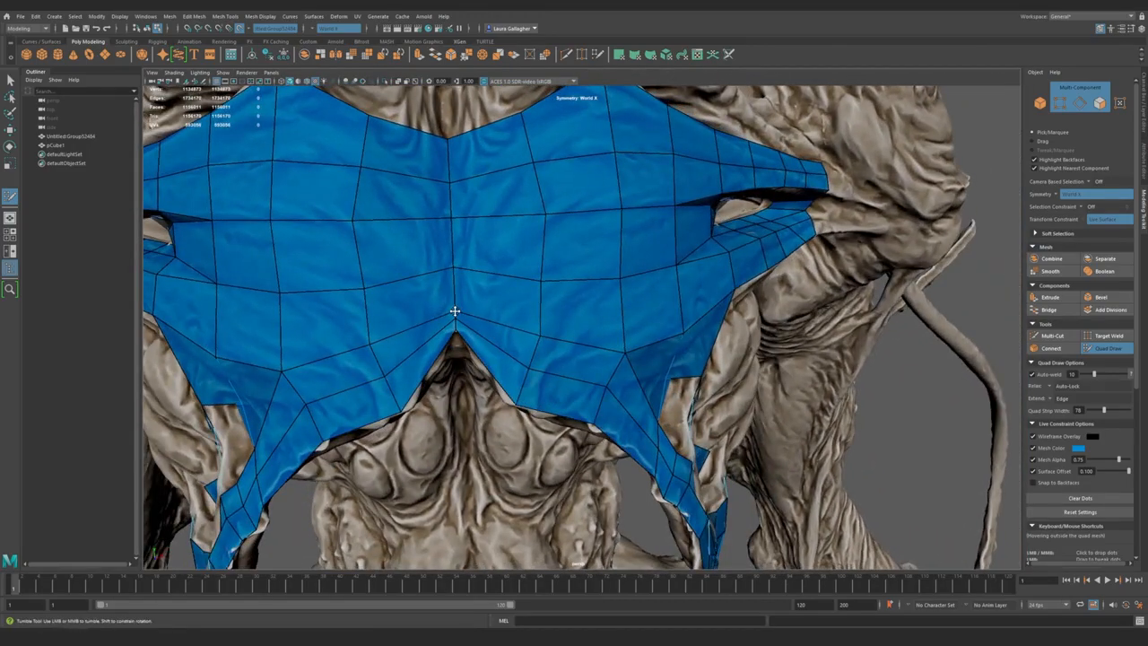
mouse_move(538, 326)
left_mouse_down("alt")
mouse_move(558, 289)
mouse_move(520, 365)
left_mouse_up("alt")
left_click_drag(474, 327, 496, 391, "alt")
middle_click_drag(497, 391, 493, 323, "alt")
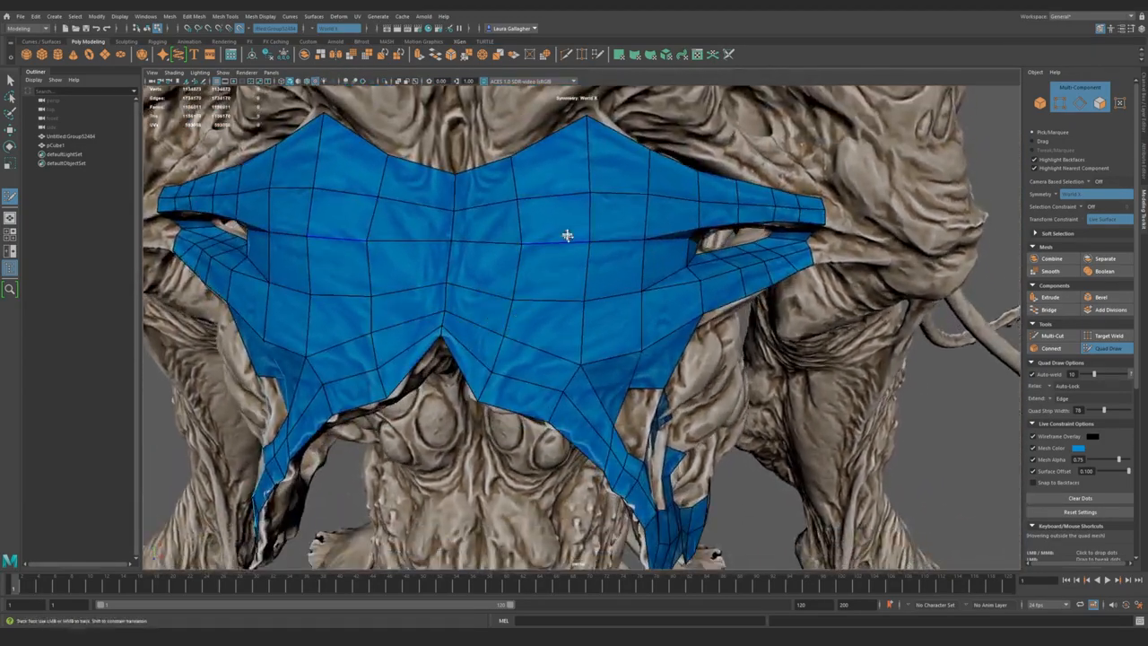
right_click_drag(500, 271, 534, 365, "alt")
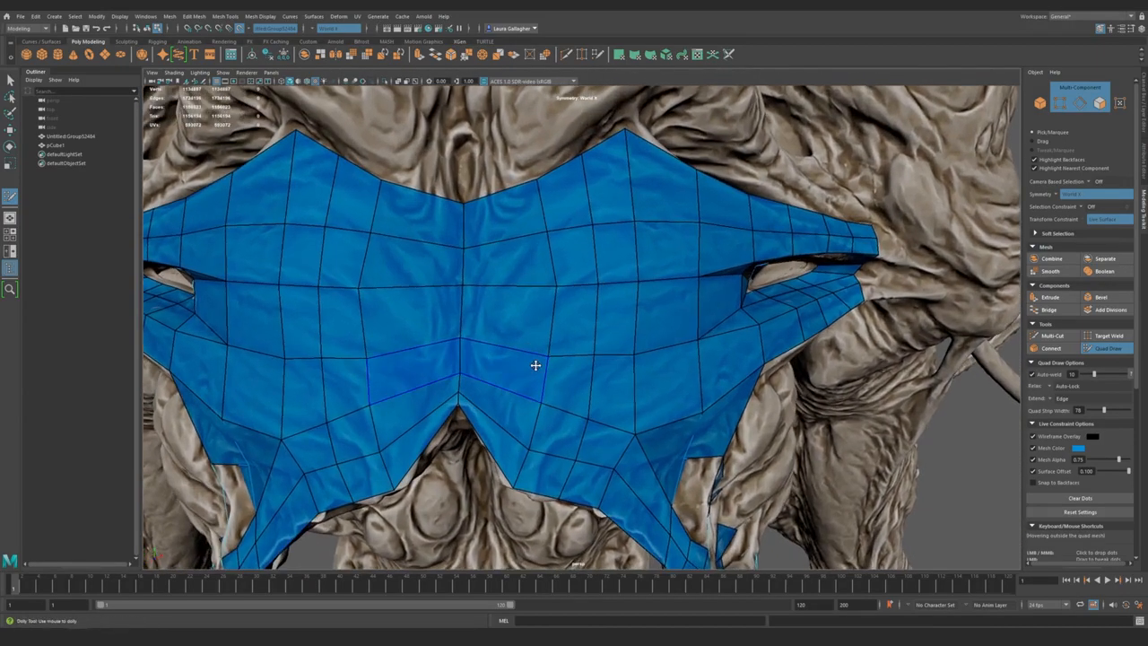
scroll(1061, 359, "down", 6)
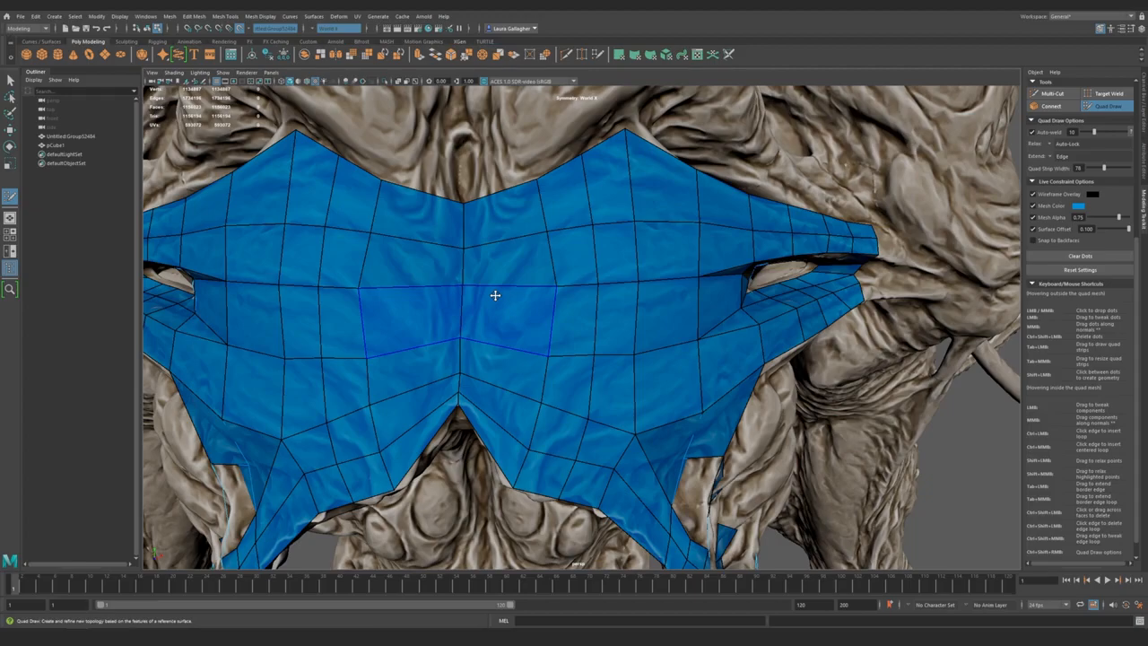
mouse_move(554, 320)
middle_mouse_down("ctrl+shift")
mouse_move(530, 315)
mouse_move(592, 317)
mouse_move(575, 315)
middle_mouse_up("ctrl+shift")
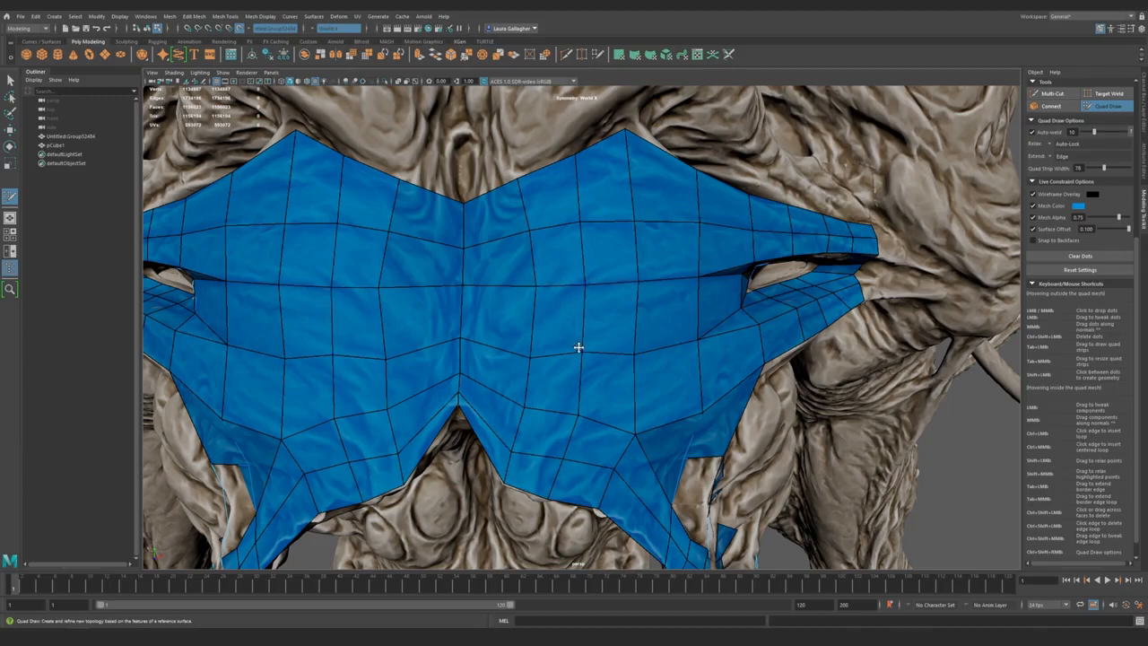
- Relax the vertices around the centre of the chest mesh and out across its lower rows
left_click_drag(580, 400, 559, 369, "alt")
right_click_drag(559, 368, 536, 342, "alt")
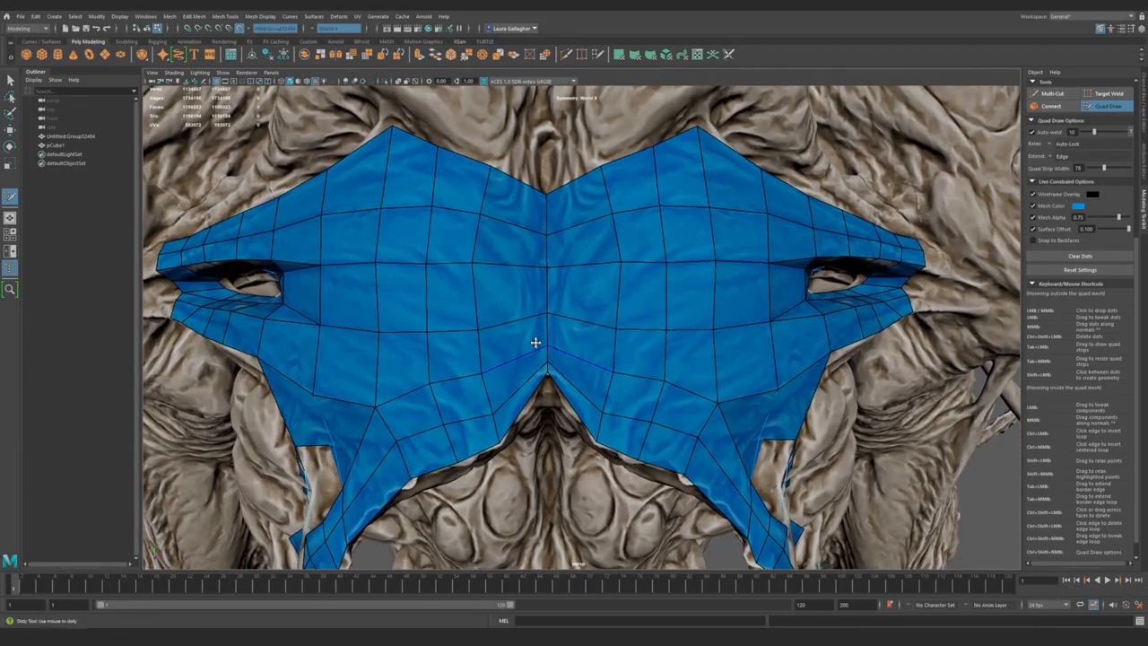
mouse_move(572, 343)
left_mouse_down("alt")
mouse_move(544, 346)
mouse_move(554, 350)
left_mouse_up("alt")
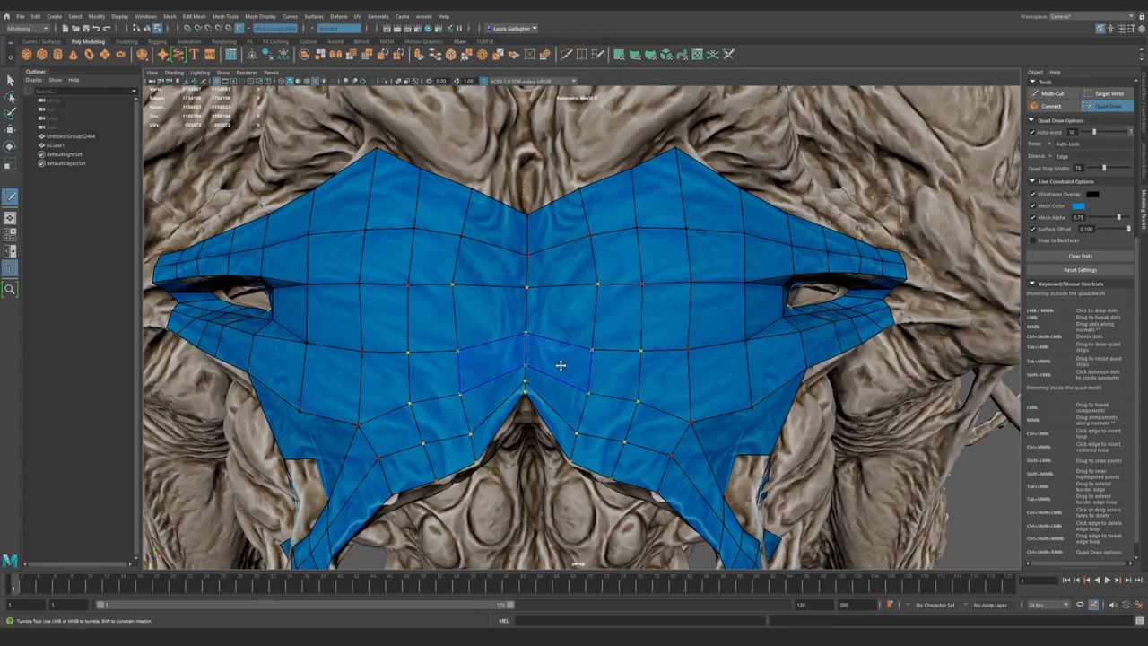
mouse_move(535, 362)
left_mouse_down("shift")
mouse_move(589, 287)
mouse_move(658, 347)
mouse_move(671, 397)
left_mouse_up("shift")
- Delete the end quad that joins the strip beneath the upper round cavity to the corner of the chest mesh
mouse_move(589, 390)
left_mouse_down("alt")
mouse_move(538, 313)
mouse_move(575, 412)
mouse_move(619, 373)
mouse_move(566, 293)
mouse_move(537, 355)
mouse_move(583, 395)
mouse_move(569, 349)
left_mouse_up("alt")
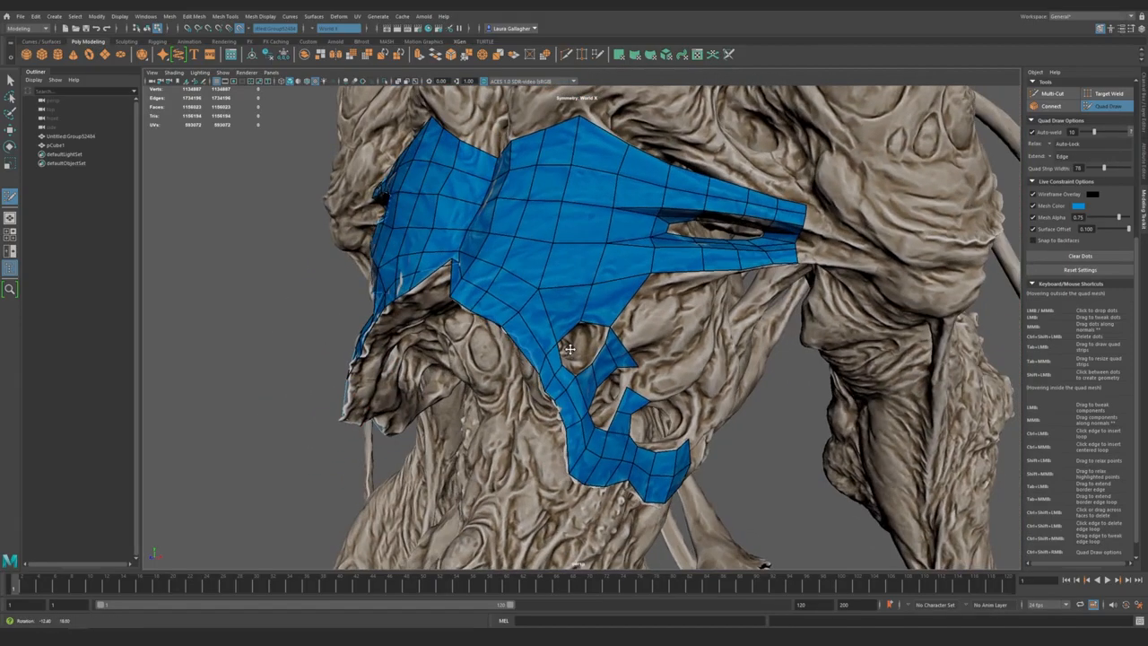
right_click_drag(609, 435, 582, 292, "alt")
mouse_move(582, 291)
left_mouse_down("alt")
mouse_move(687, 269)
mouse_move(709, 278)
mouse_move(499, 296)
left_mouse_up("alt")
right_click_drag(498, 296, 618, 393, "alt")
mouse_move(585, 354)
left_mouse_down("alt")
mouse_move(600, 422)
mouse_move(589, 405)
left_mouse_up("alt")
right_click_drag(589, 405, 634, 408, "alt")
mouse_move(633, 408)
left_mouse_down("alt")
mouse_move(596, 377)
mouse_move(574, 380)
mouse_move(634, 354)
mouse_move(635, 394)
mouse_move(581, 369)
mouse_move(550, 384)
left_mouse_up("alt")
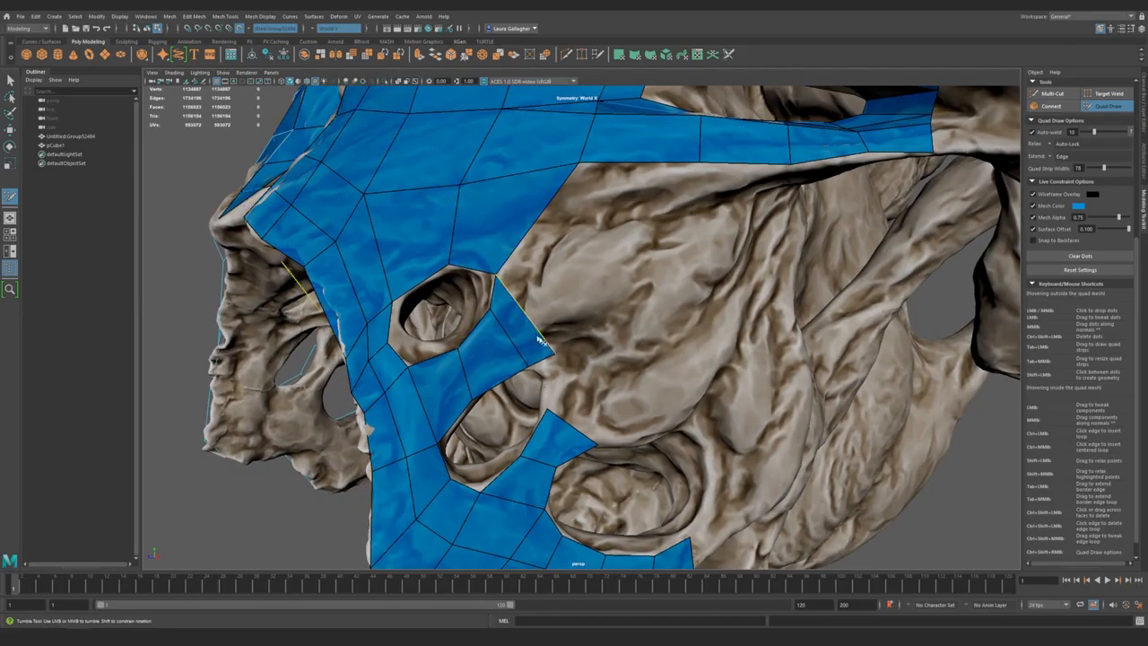
mouse_move(522, 330)
left_mouse_down("alt")
mouse_move(533, 375)
mouse_move(519, 339)
left_mouse_up("alt")
mouse_move(529, 383)
left_mouse_down("alt")
mouse_move(453, 372)
mouse_move(545, 430)
mouse_move(495, 392)
left_mouse_up("alt")
middle_click_drag(495, 392, 505, 362, "alt")
left_click_drag(504, 362, 523, 393, "alt")
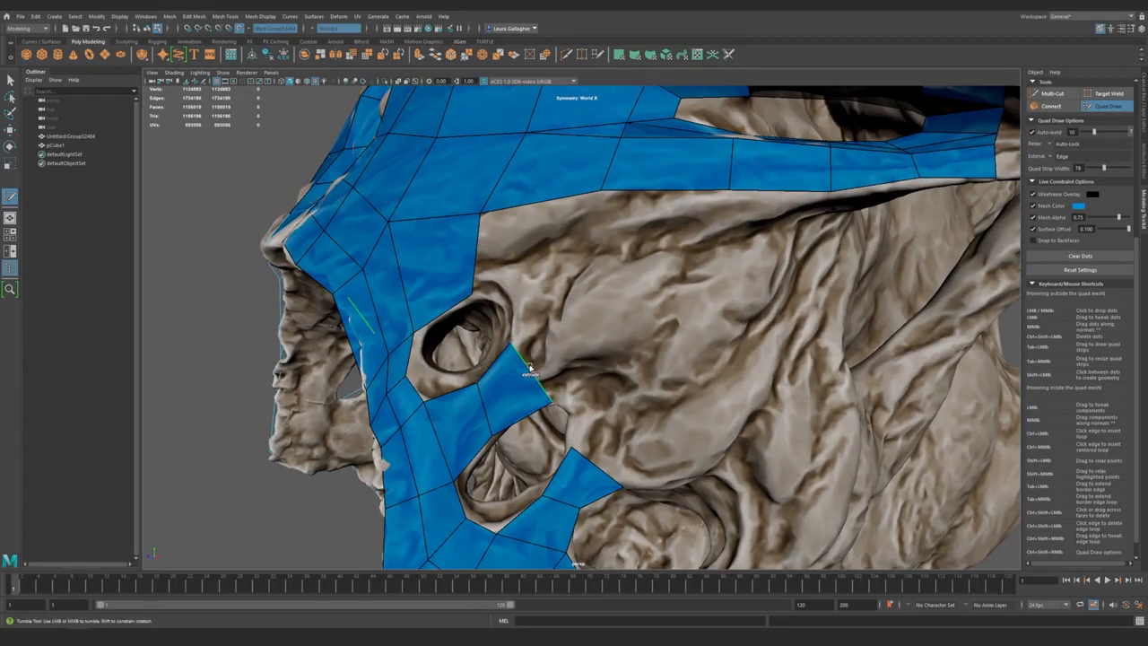
- Extrude quads around the outer rim of the upper round cavity and fill the gap between them and the chest mesh
mouse_move(534, 332)
left_mouse_down()
mouse_move(543, 341)
mouse_move(558, 280)
mouse_move(595, 398)
mouse_move(601, 268)
left_mouse_up()
left_click_drag(563, 309, 567, 314, "alt")
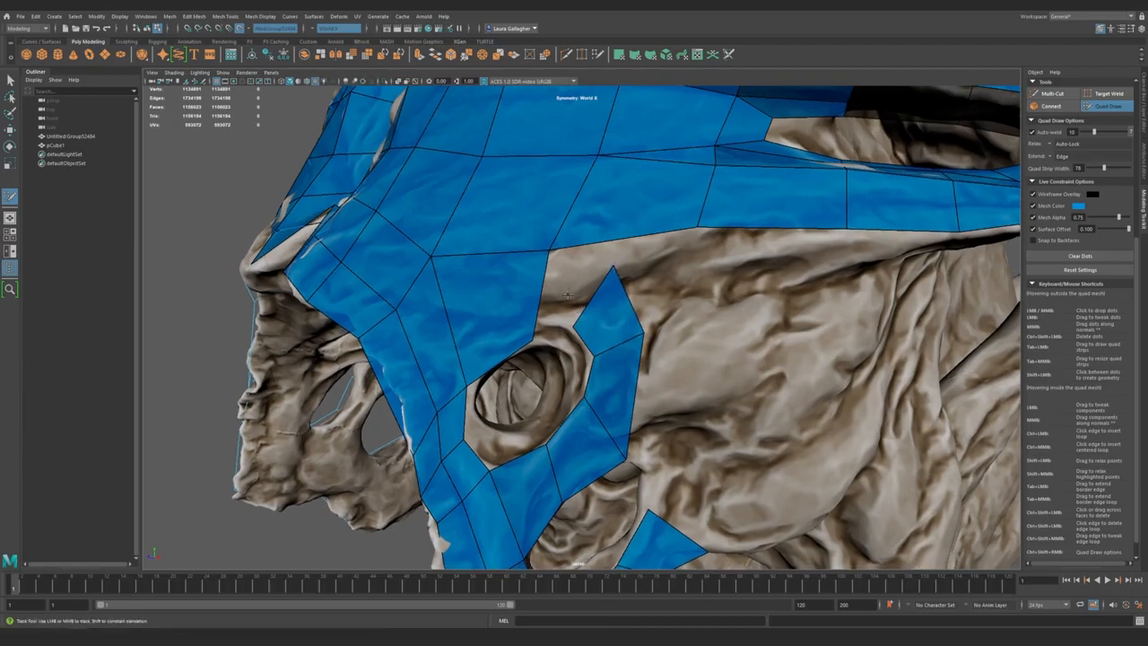
left_click(565, 297, "shift")
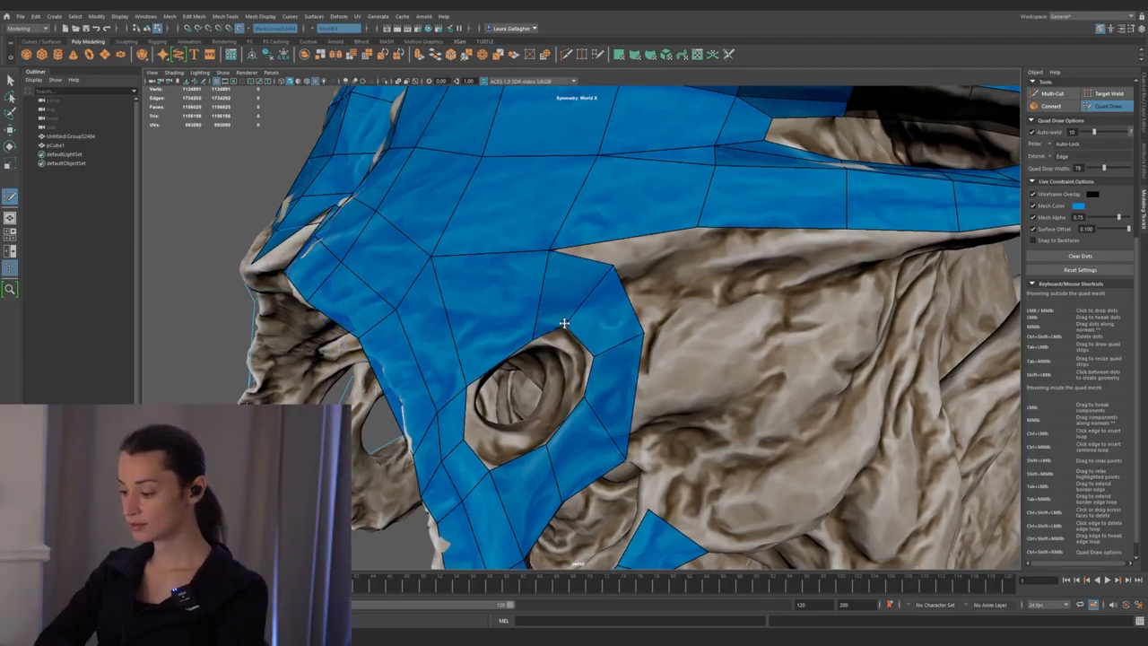
- Reposition the outer vertices of the new quad ring to follow the upper cavity's rim with even widths
left_click_drag(538, 313, 558, 338, "alt")
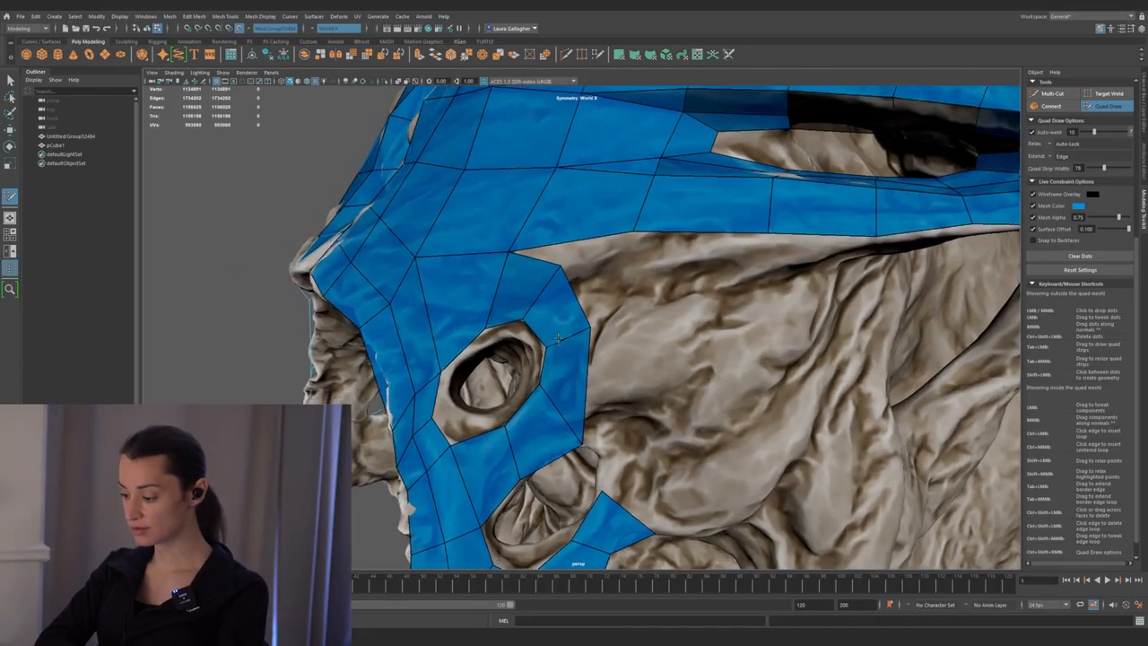
left_click_drag(561, 262, 571, 276)
left_click_drag(585, 337, 587, 344)
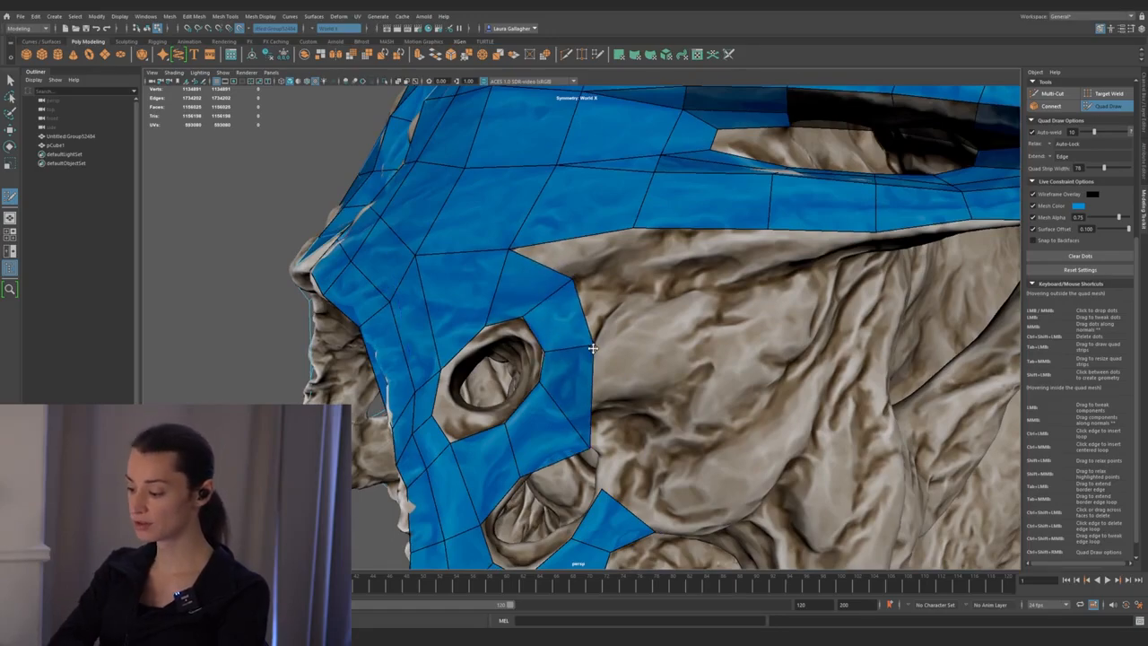
mouse_move(590, 440)
left_mouse_down("alt")
mouse_move(577, 389)
mouse_move(592, 389)
mouse_move(570, 366)
mouse_move(536, 380)
mouse_move(553, 359)
left_mouse_up("alt")
left_click_drag(619, 328, 608, 314)
mouse_move(548, 349)
left_mouse_down("alt")
mouse_move(544, 384)
mouse_move(530, 376)
mouse_move(526, 347)
mouse_move(633, 352)
left_mouse_up("alt")
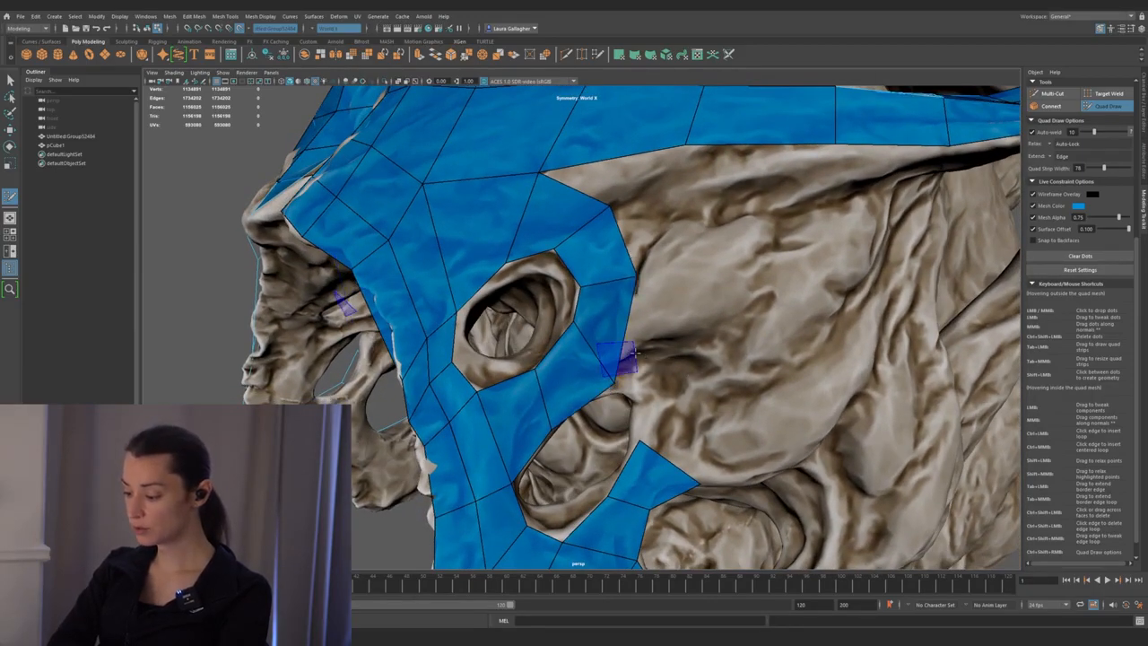
- Extrude a quad outward from the ring above the middle cavity and place its lower corner at that cavity's rim
mouse_move(625, 359)
left_mouse_down()
mouse_move(673, 384)
mouse_move(660, 368)
mouse_move(718, 363)
left_mouse_up()
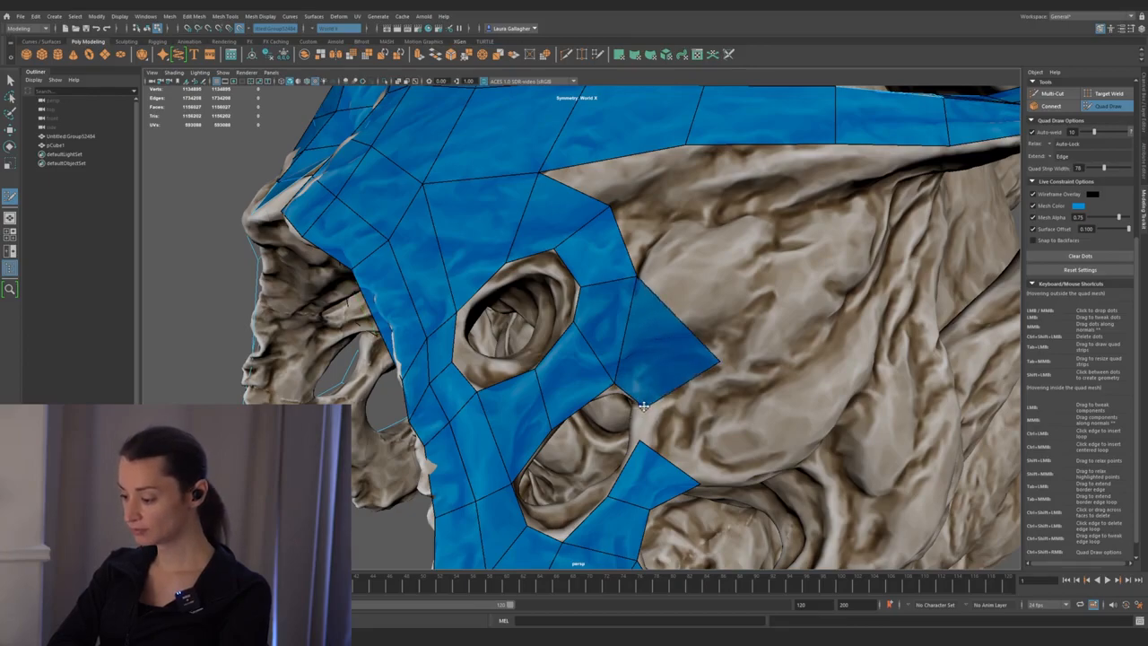
left_click_drag(671, 421, 608, 398, "alt")
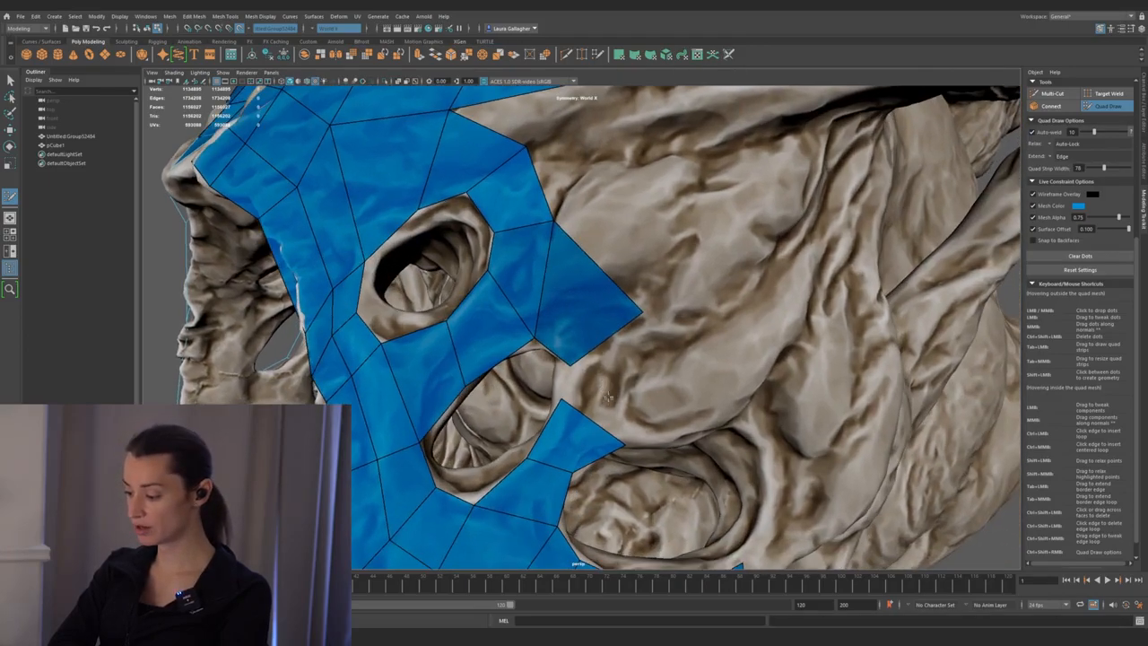
key("ctrl+z")
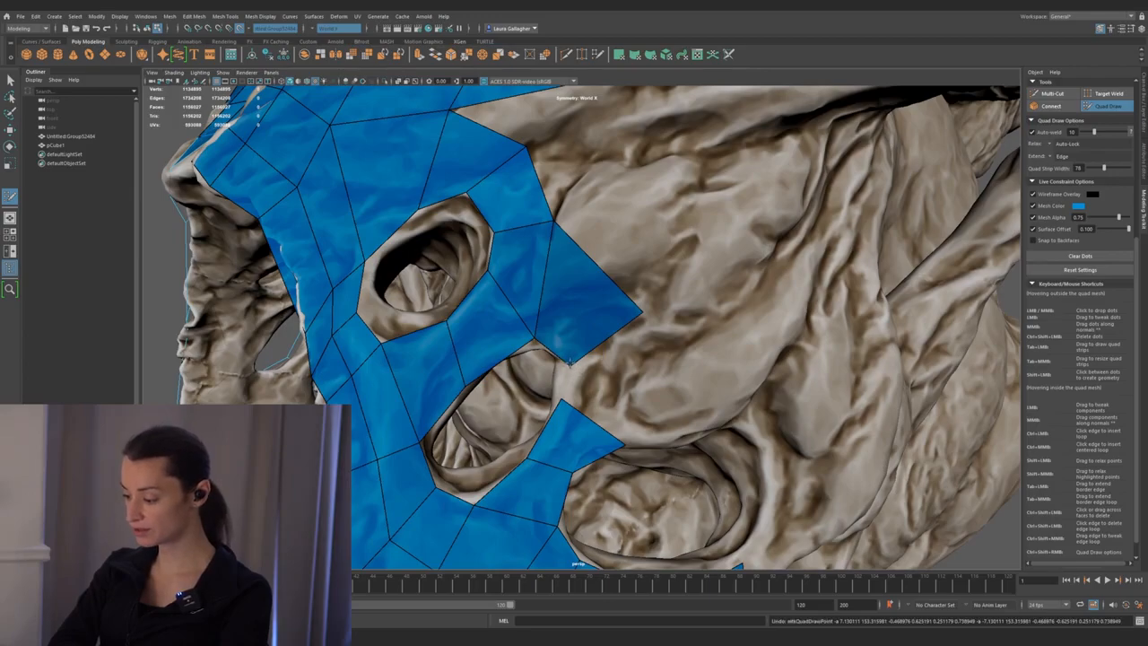
left_click_drag(571, 362, 684, 440, "alt")
left_click_drag(540, 352, 526, 360)
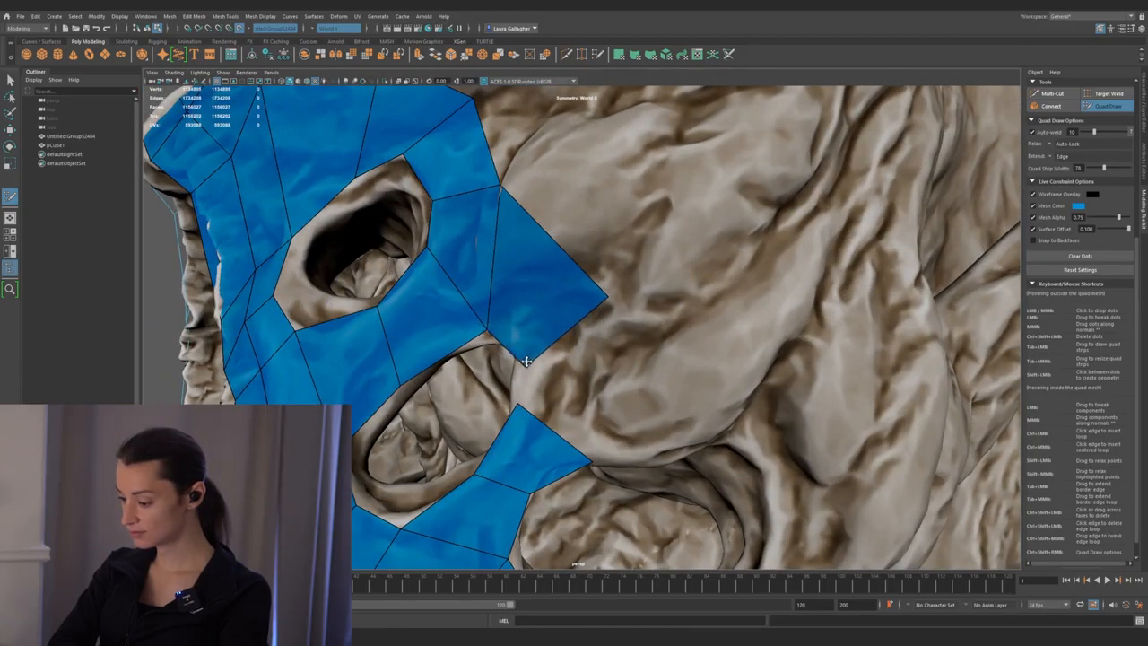
- Bridge the gap beside the middle cavity with quads to close its ring and extrude another quad along the top of the lower cavity
middle_click_drag(526, 360, 525, 342, "alt")
mouse_move(594, 359)
left_mouse_down("alt")
mouse_move(610, 319)
mouse_move(538, 264)
mouse_move(411, 258)
mouse_move(485, 289)
left_mouse_up("alt")
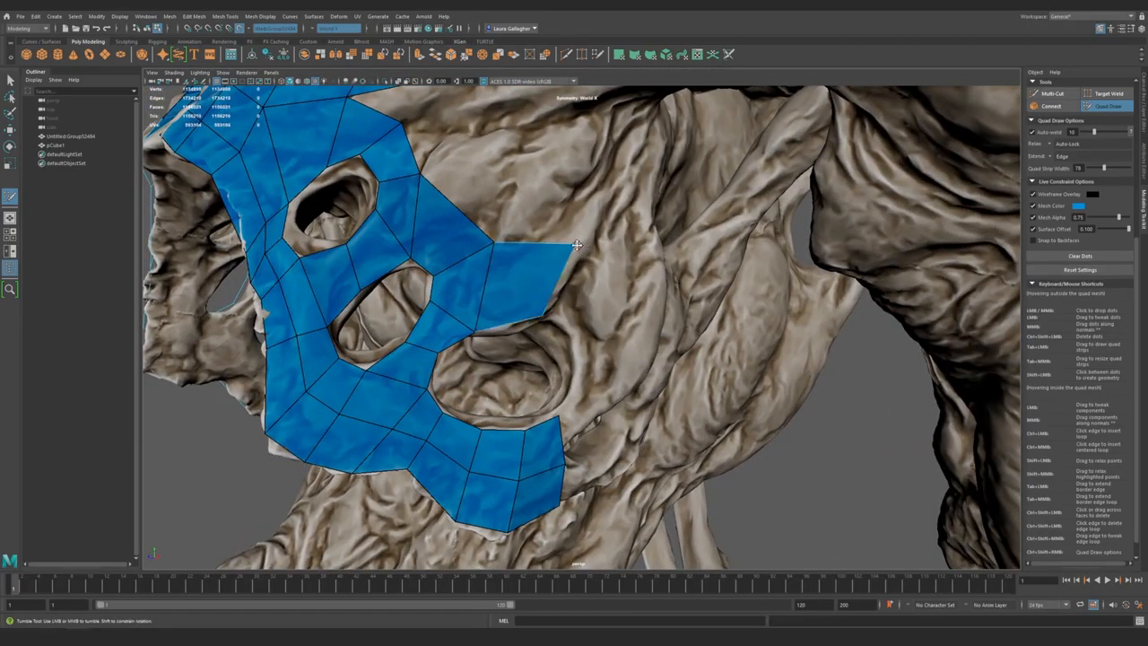
mouse_move(546, 317)
left_mouse_down("alt")
mouse_move(487, 289)
mouse_move(541, 265)
mouse_move(558, 309)
left_mouse_up("alt")
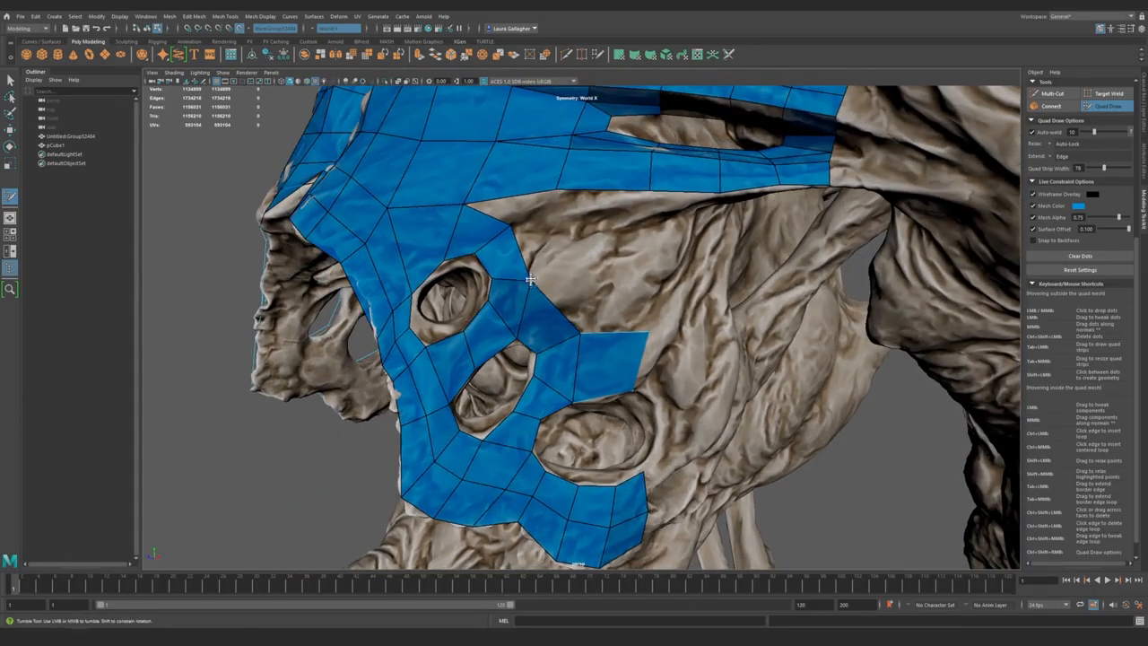
- Fill the gap between the ends of the upper and lower side strips with quads, closing the outer end of the long slit
left_click_drag(509, 227, 534, 278, "alt")
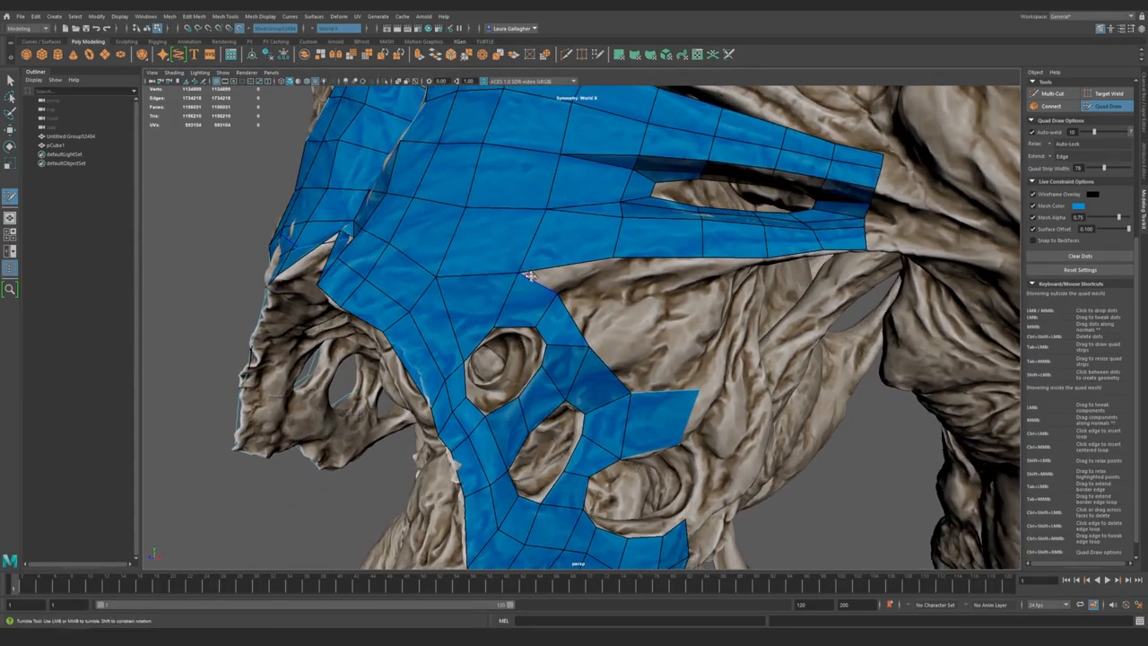
mouse_move(691, 315)
left_mouse_down("alt")
mouse_move(589, 336)
mouse_move(615, 281)
mouse_move(576, 306)
mouse_move(517, 286)
mouse_move(549, 255)
mouse_move(475, 288)
mouse_move(512, 274)
mouse_move(571, 286)
mouse_move(558, 286)
mouse_move(582, 204)
left_mouse_up("alt")
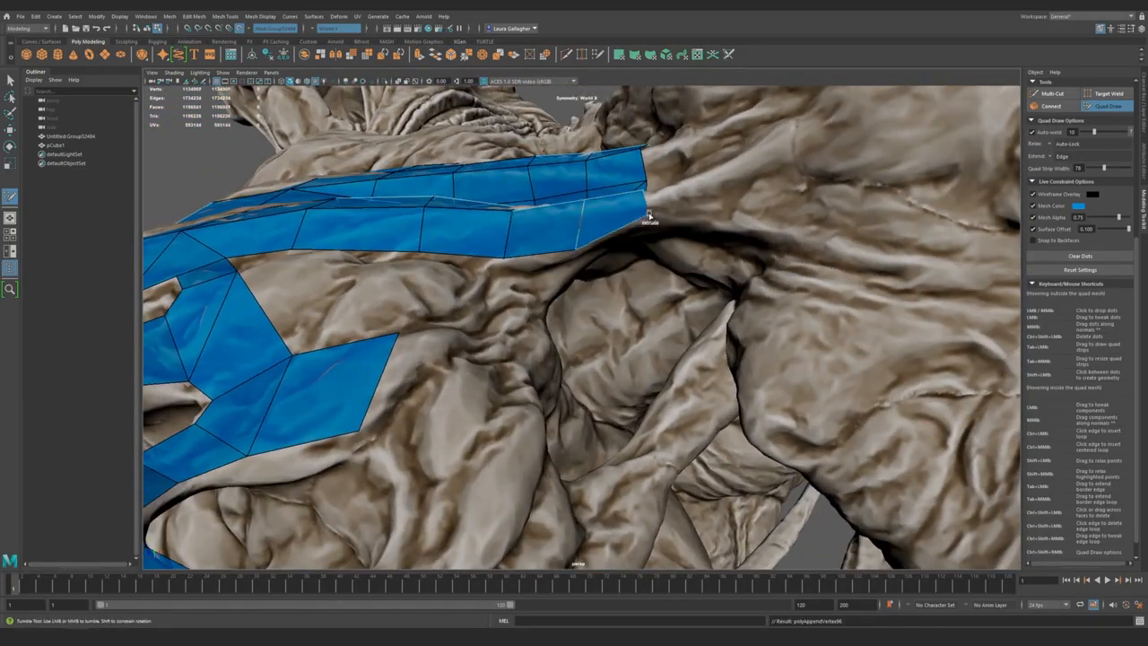
right_click_drag(648, 216, 538, 269, "alt")
left_click_drag(538, 269, 547, 294, "alt")
right_click_drag(546, 294, 709, 298, "alt")
middle_click_drag(574, 206, 565, 332, "alt")
mouse_move(565, 332)
left_mouse_down("alt")
mouse_move(611, 334)
mouse_move(385, 290)
mouse_move(472, 264)
mouse_move(547, 290)
mouse_move(535, 330)
mouse_move(532, 303)
left_mouse_up("alt")
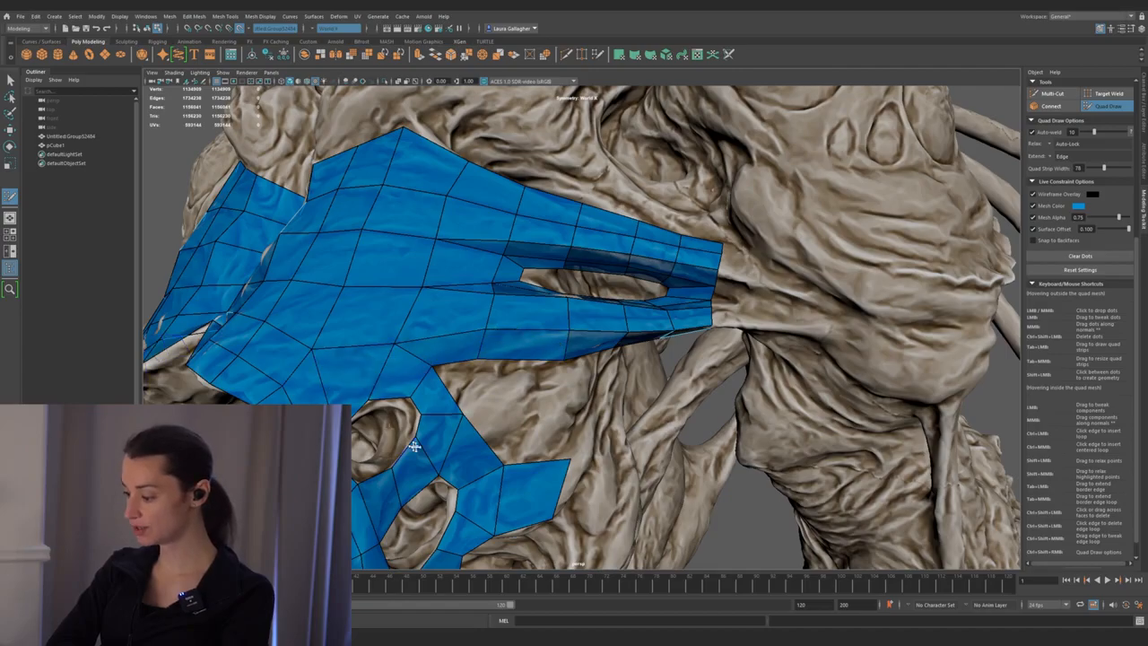
- Extrude a quad from the end of the lower side strip toward the arm and adjust its position on the sculpt
mouse_move(536, 416)
left_mouse_down("alt")
mouse_move(456, 359)
mouse_move(479, 359)
mouse_move(445, 382)
mouse_move(439, 346)
mouse_move(448, 336)
mouse_move(418, 341)
mouse_move(477, 336)
mouse_move(512, 383)
mouse_move(531, 346)
mouse_move(515, 383)
left_mouse_up("alt")
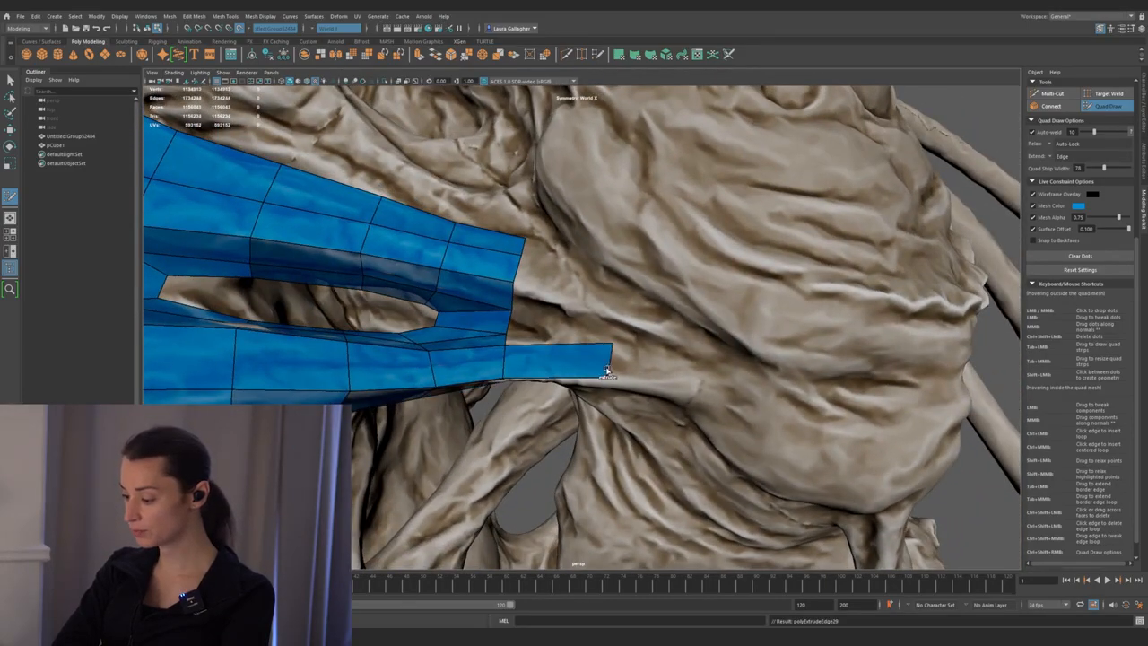
left_click_drag(583, 355, 587, 340)
left_click_drag(566, 420, 574, 382, "alt")
left_click_drag(507, 305, 488, 320, "alt")
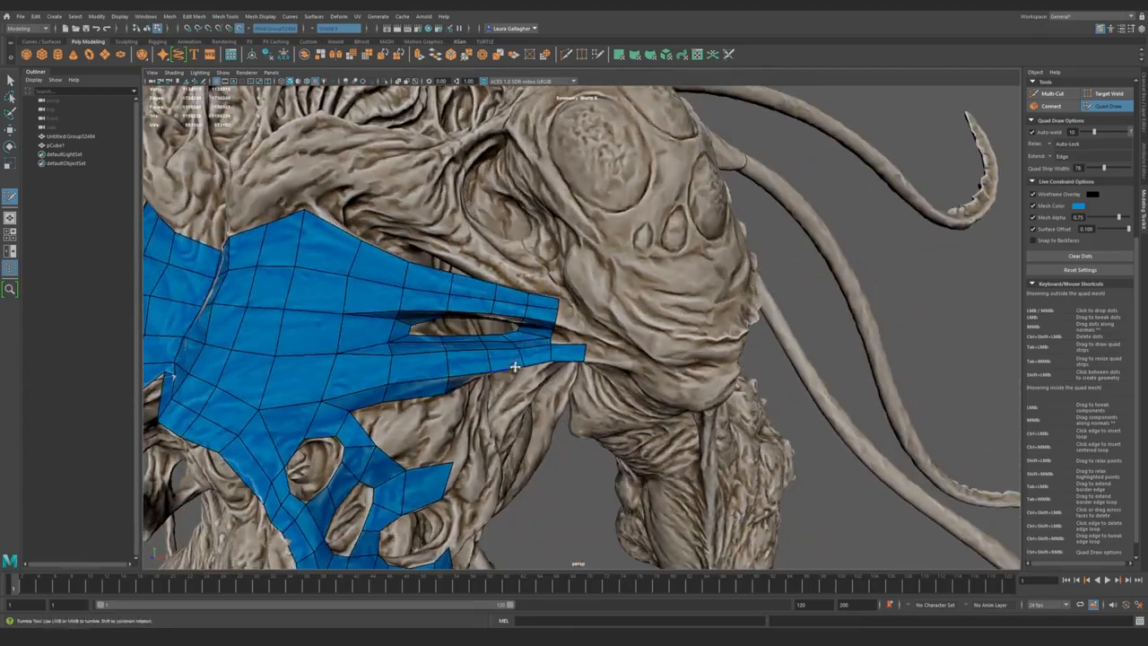
- Extrude quads from the end of the lower strip up the outer rim of the lower cavity and shape them to its curve
mouse_move(574, 359)
left_mouse_down("alt")
mouse_move(621, 400)
mouse_move(587, 410)
mouse_move(539, 330)
mouse_move(509, 377)
mouse_move(530, 347)
mouse_move(539, 354)
left_mouse_up("alt")
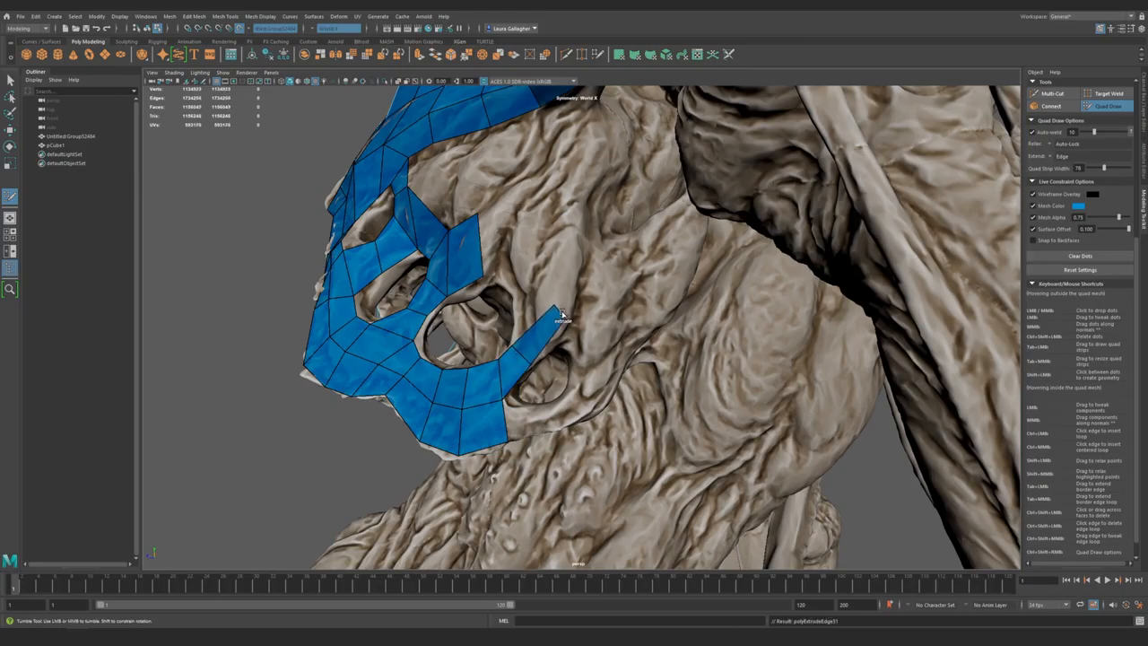
left_click_drag(540, 323, 726, 267, "alt")
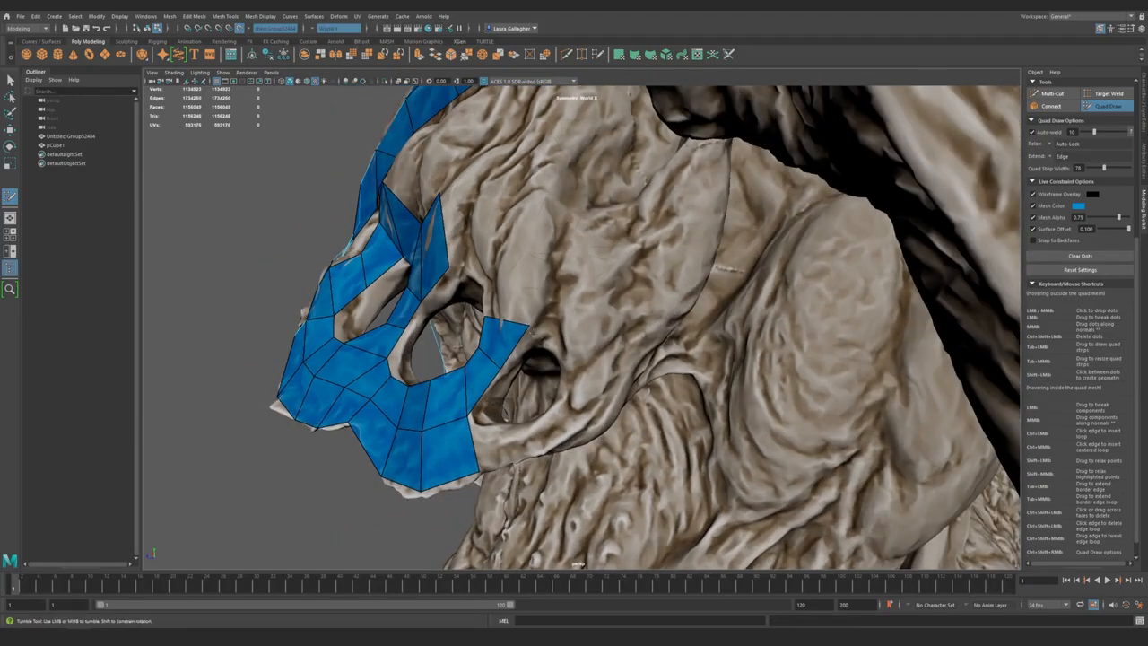
mouse_move(543, 364)
left_mouse_down("alt")
mouse_move(596, 329)
mouse_move(549, 332)
left_mouse_up("alt")
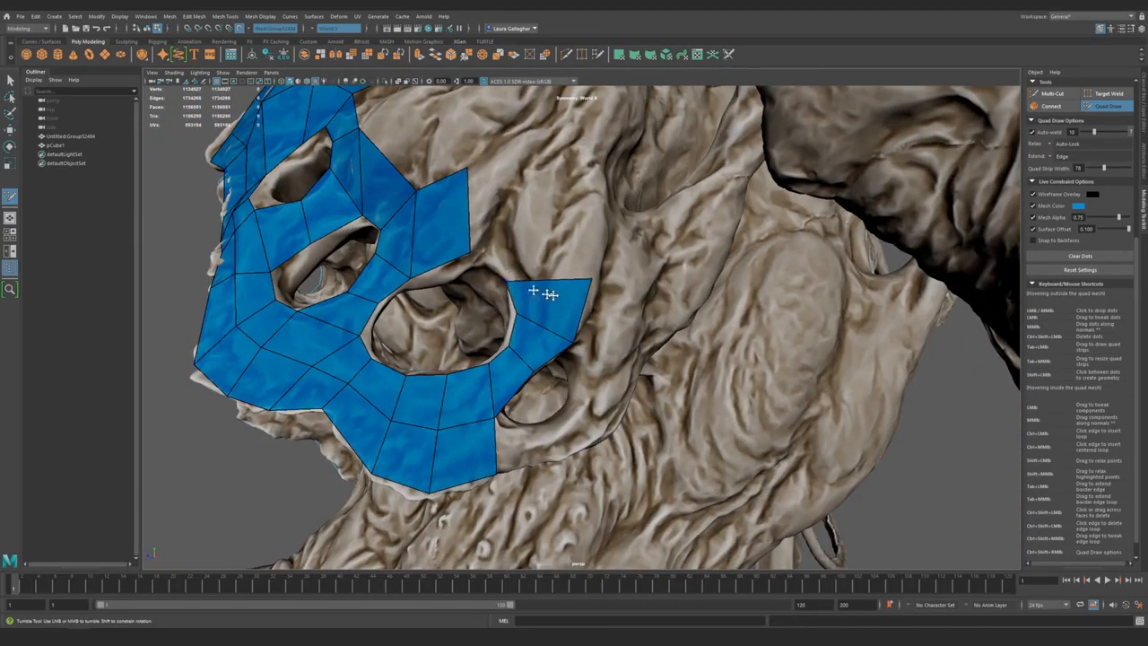
mouse_move(578, 283)
left_mouse_down("alt")
mouse_move(564, 356)
mouse_move(541, 365)
left_mouse_up("alt")
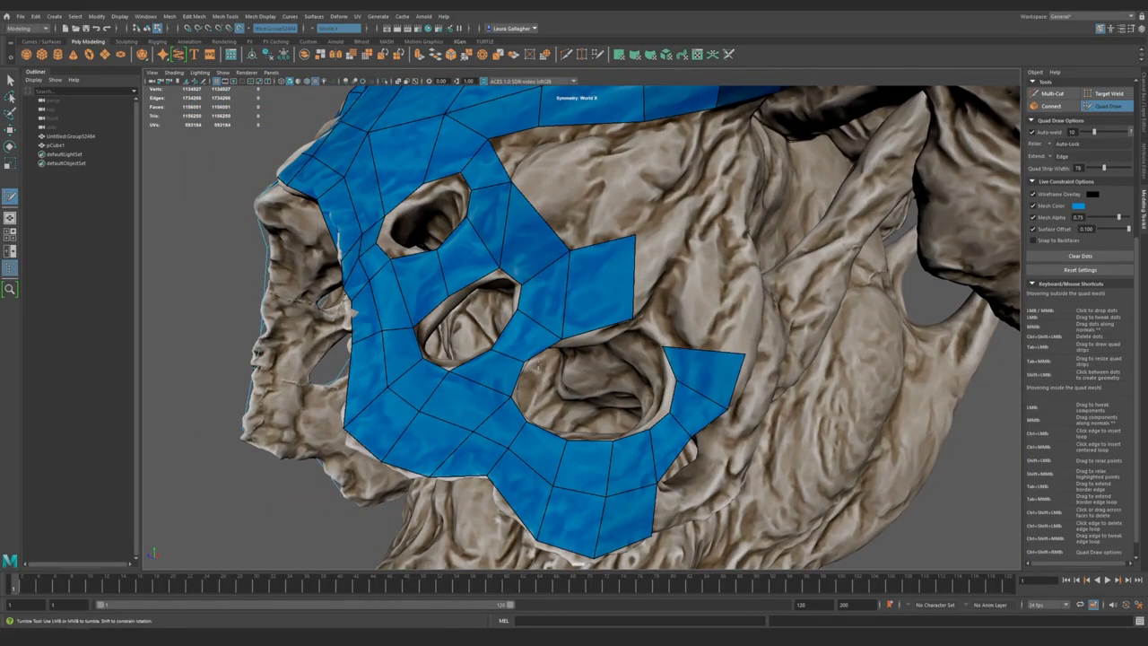
- Rework the quads between the middle and lower cavities, replacing the earlier extruded quad with a cleaner strip that joins both rings
mouse_move(537, 323)
left_mouse_down("alt")
mouse_move(533, 367)
mouse_move(453, 377)
left_mouse_up("alt")
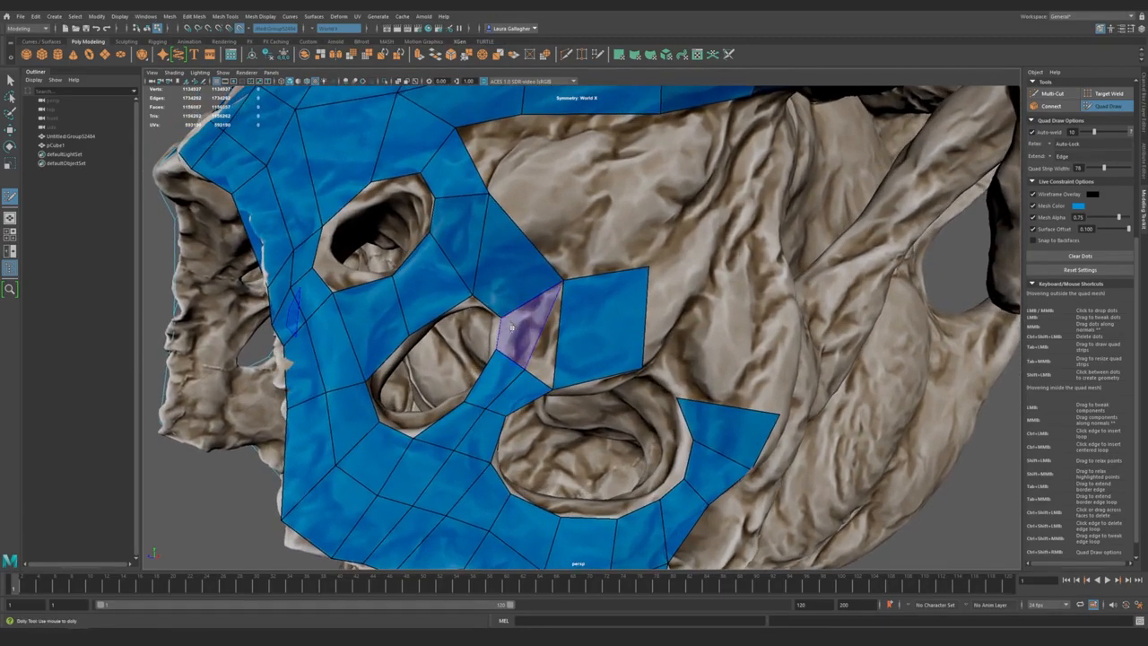
right_click_drag(453, 377, 559, 361, "alt")
mouse_move(488, 373)
left_mouse_down()
mouse_move(568, 389)
mouse_move(493, 391)
left_mouse_up()
middle_click_drag(491, 395, 520, 360, "alt")
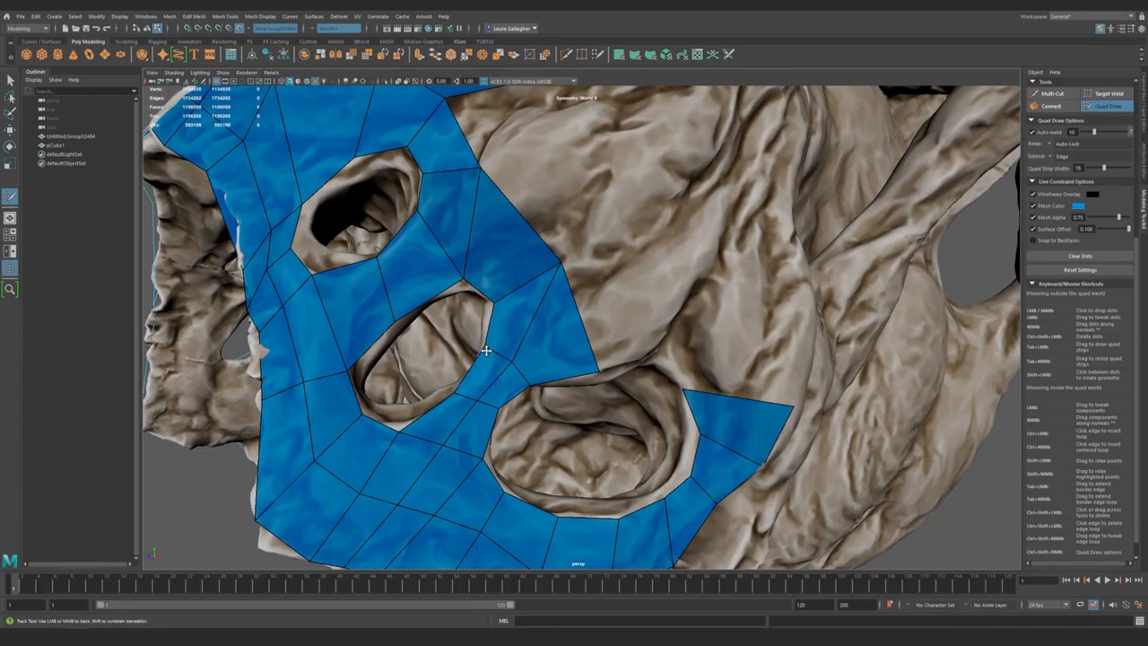
left_click_drag(568, 364, 558, 327, "alt")
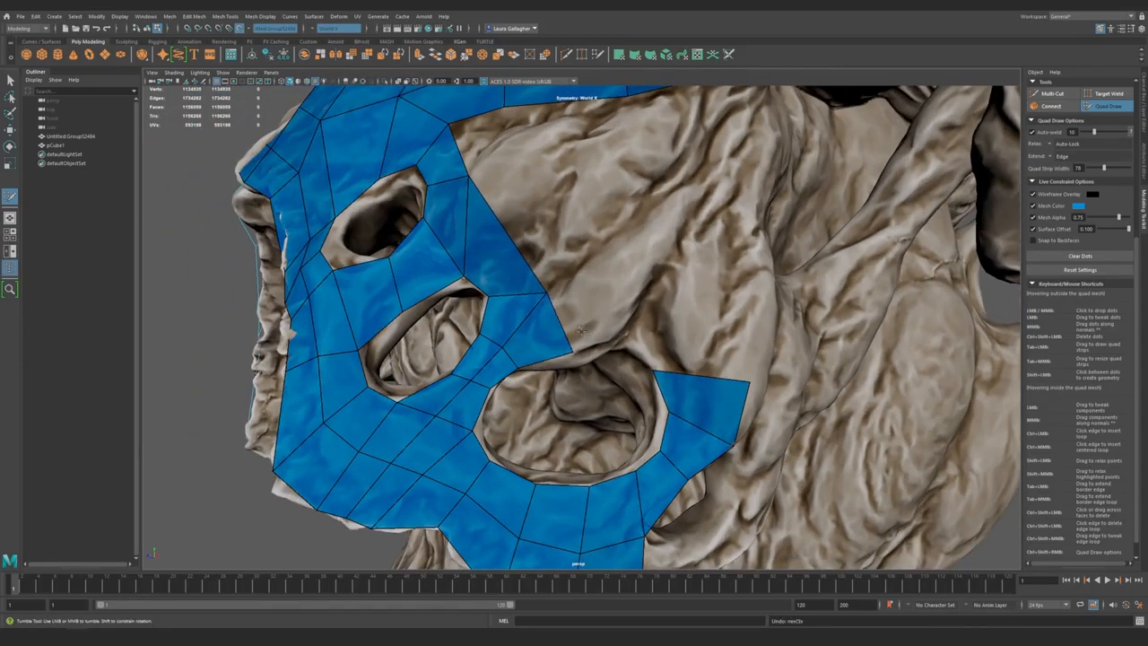
middle_click_drag(538, 346, 529, 346, "alt")
mouse_move(530, 346)
left_mouse_down("alt")
mouse_move(519, 350)
mouse_move(543, 348)
left_mouse_up("alt")
middle_click_drag(543, 348, 539, 337, "alt")
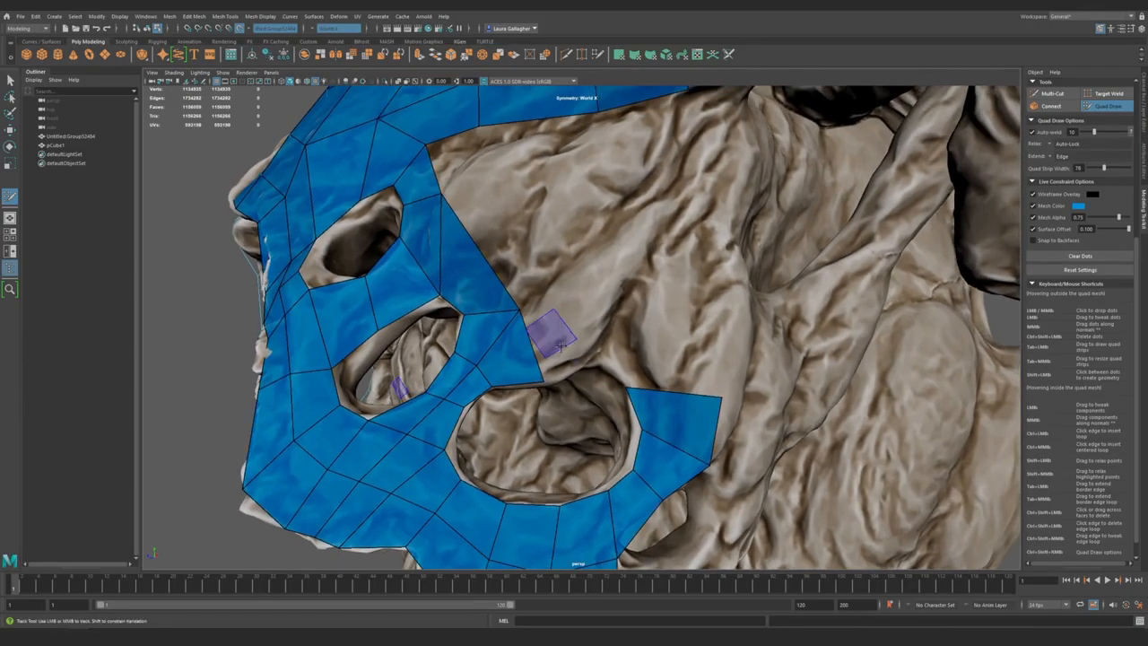
- Extrude quads along the upper rim of the lower cavity and fill the last gap to close its ring
left_click_drag(542, 332, 592, 343)
left_click_drag(565, 307, 608, 300)
left_click_drag(603, 369, 623, 384)
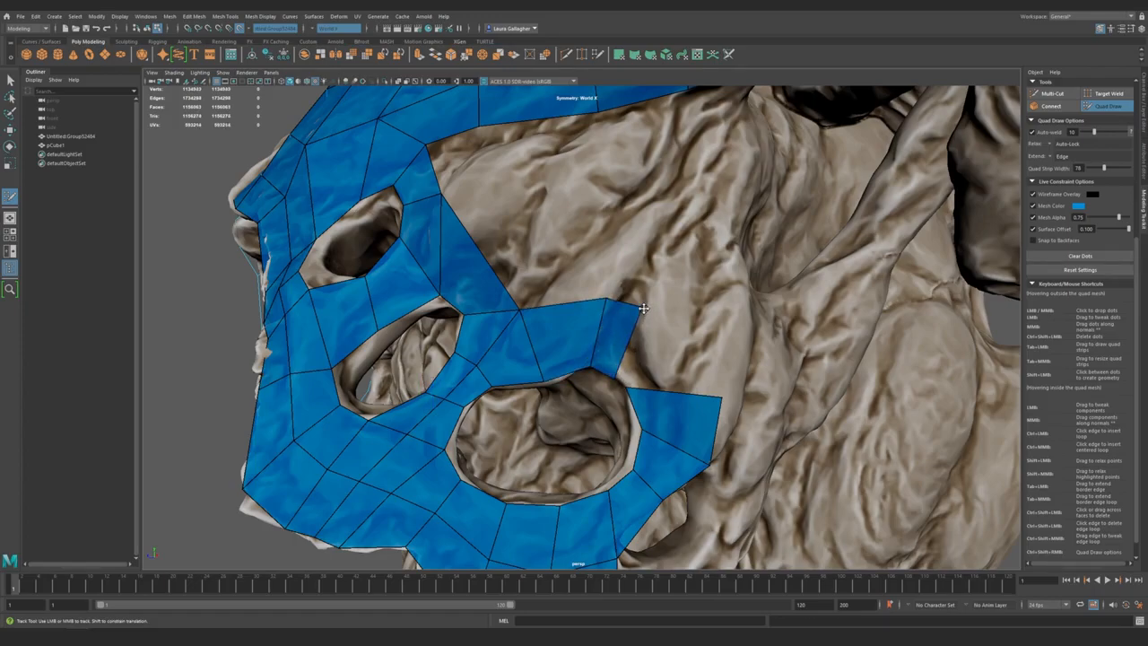
left_click_drag(643, 308, 684, 320)
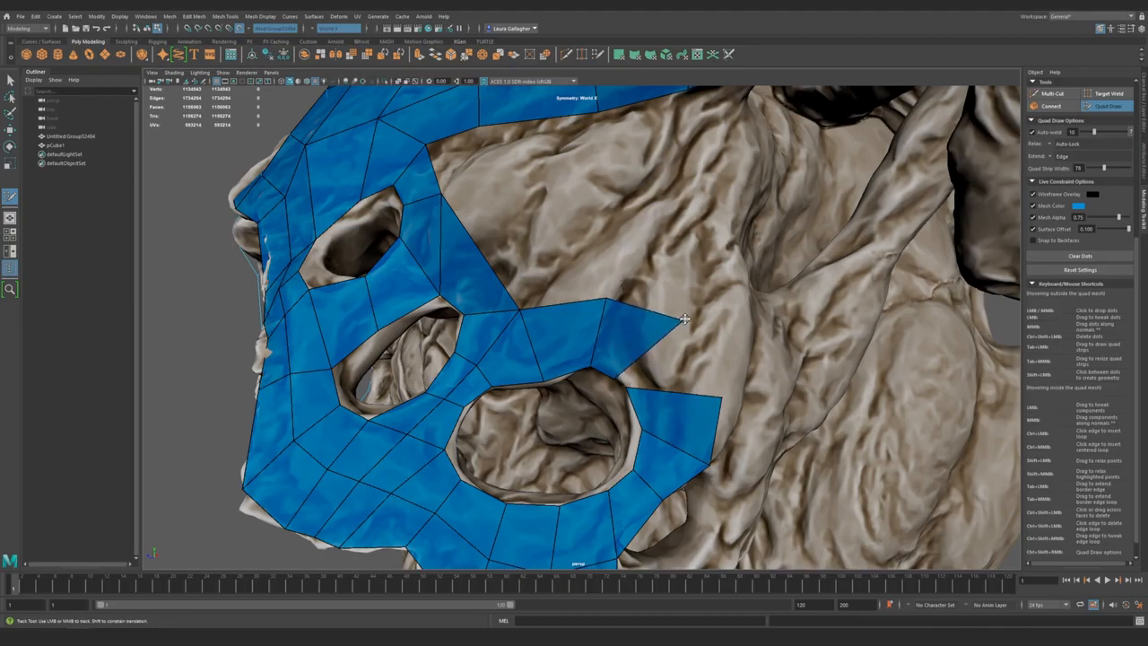
left_click(671, 365, "shift")
- Even out the spacing of the quads along the outer rim of the lower cavity's ring
right_click_drag(671, 365, 538, 296, "alt")
left_click_drag(539, 296, 574, 323, "alt")
right_click_drag(575, 323, 689, 356, "alt")
left_click_drag(674, 343, 680, 421)
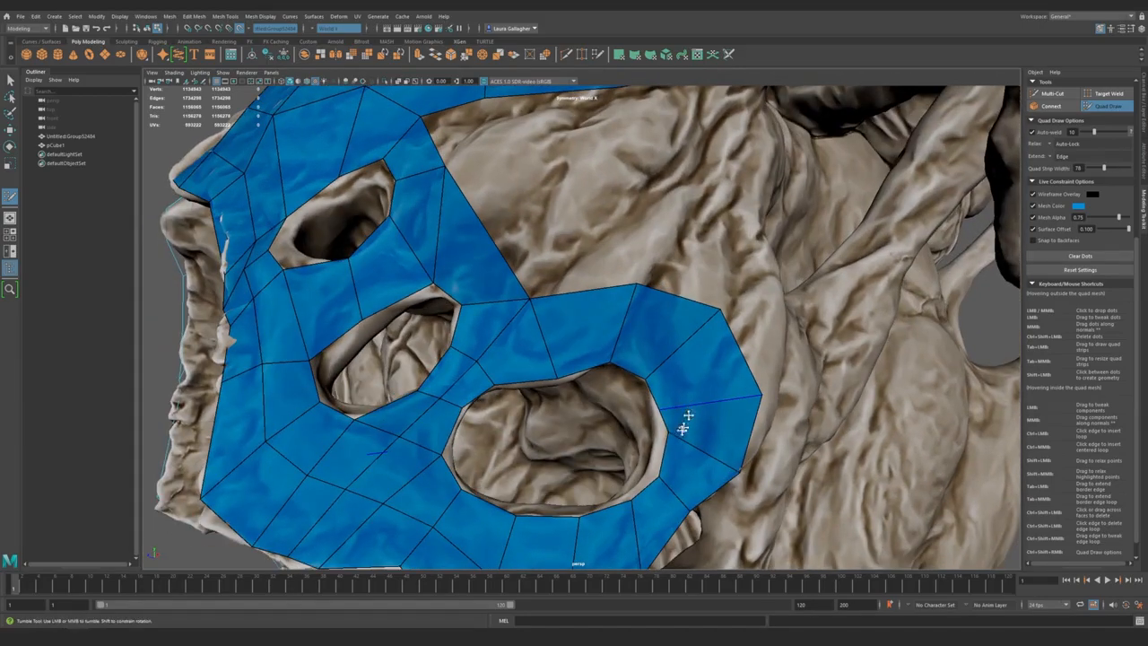
left_click_drag(648, 489, 619, 434, "alt")
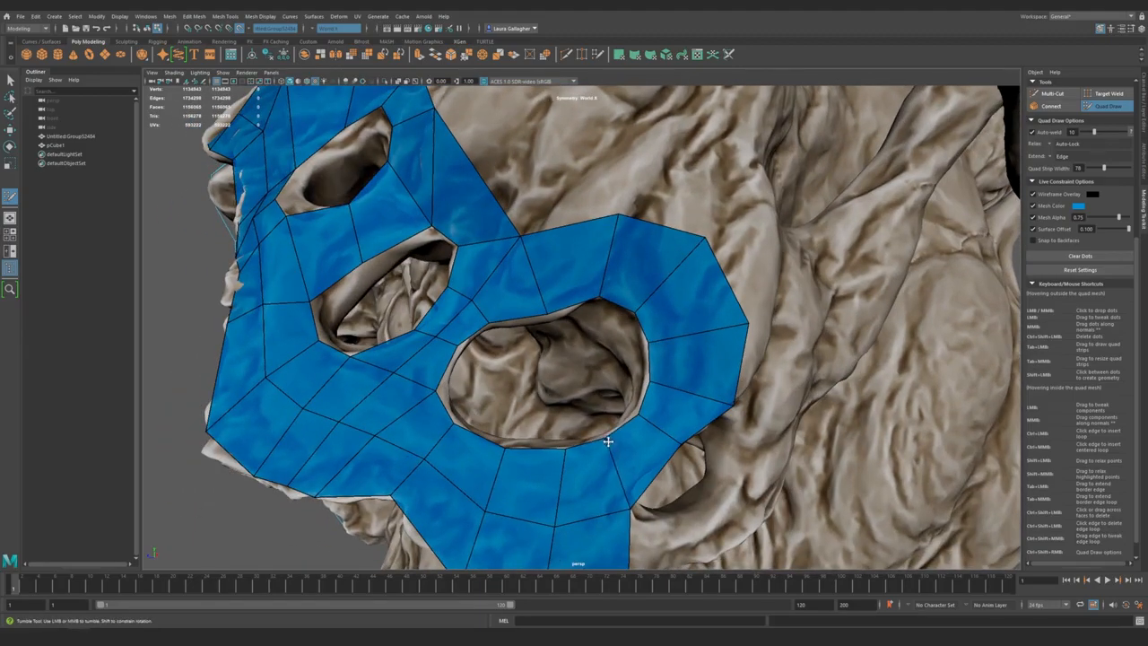
left_click_drag(542, 342, 594, 287, "alt")
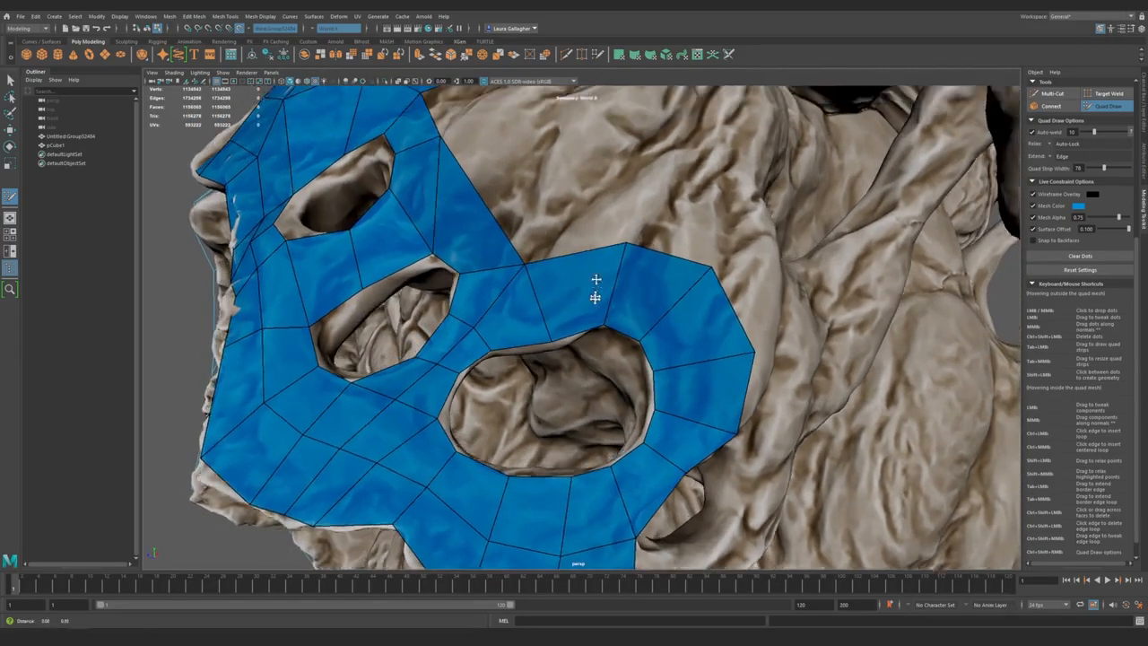
- Delete the quad at the outer side of the upper cavity and refill the opening with cleaner quads around its rim
right_click_drag(595, 287, 511, 305, "alt")
left_click_drag(511, 305, 472, 341, "alt")
right_click_drag(471, 341, 595, 379, "alt")
middle_click_drag(594, 379, 589, 398, "alt")
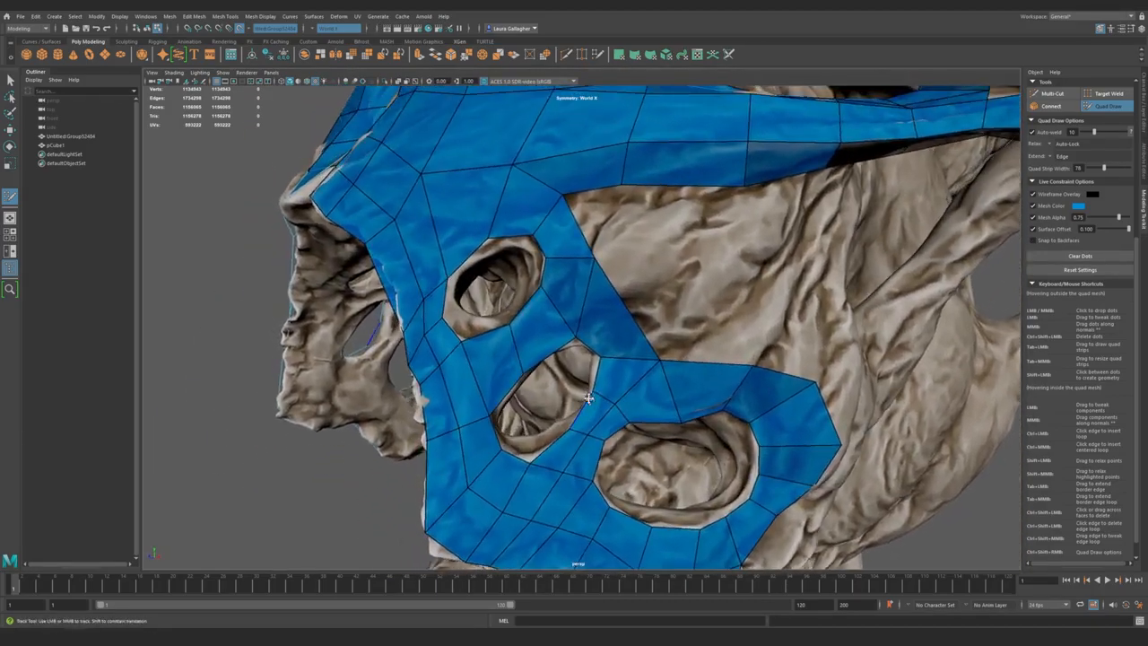
left_click(567, 297, "ctrl+shift")
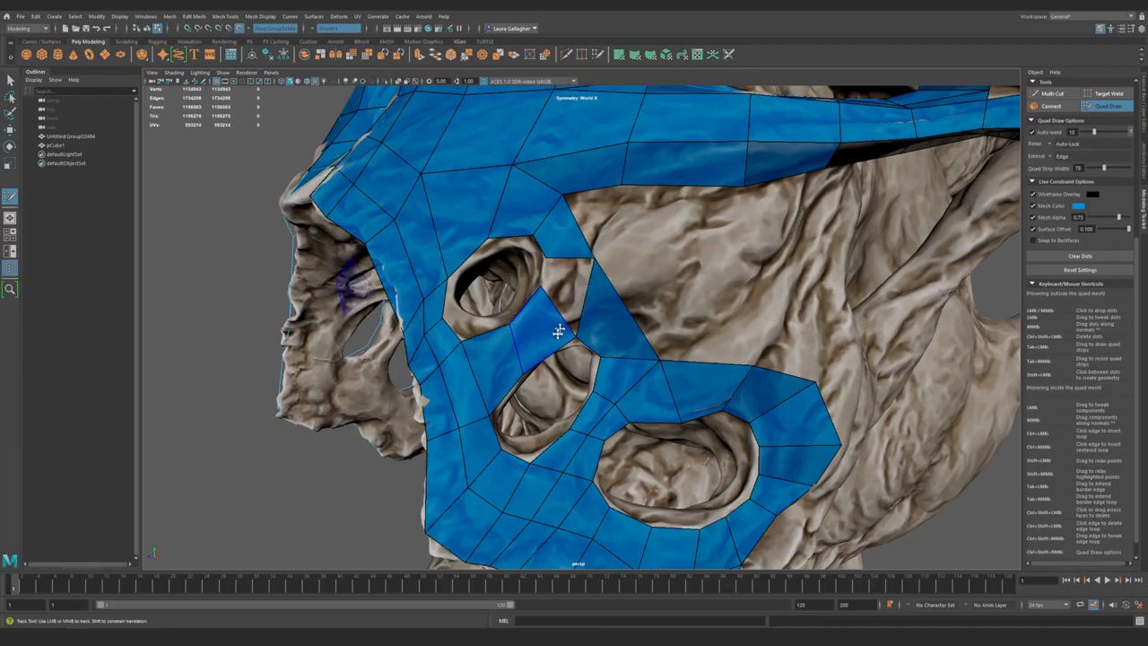
right_click_drag(489, 409, 529, 358, "alt")
left_click(529, 343, "shift")
middle_click_drag(551, 397, 546, 371, "alt")
- Replace the large quad outside the middle cavity with new quads connecting the upper and lower rings, and straighten their outer border
left_click(581, 361, "ctrl+shift")
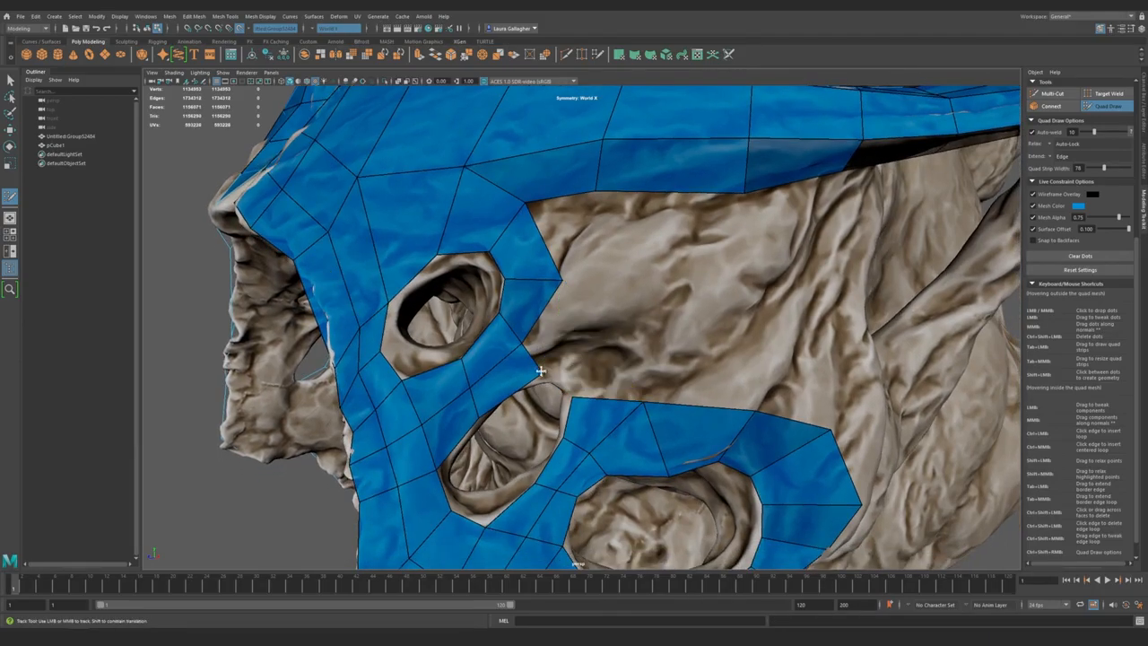
left_click_drag(529, 343, 594, 346)
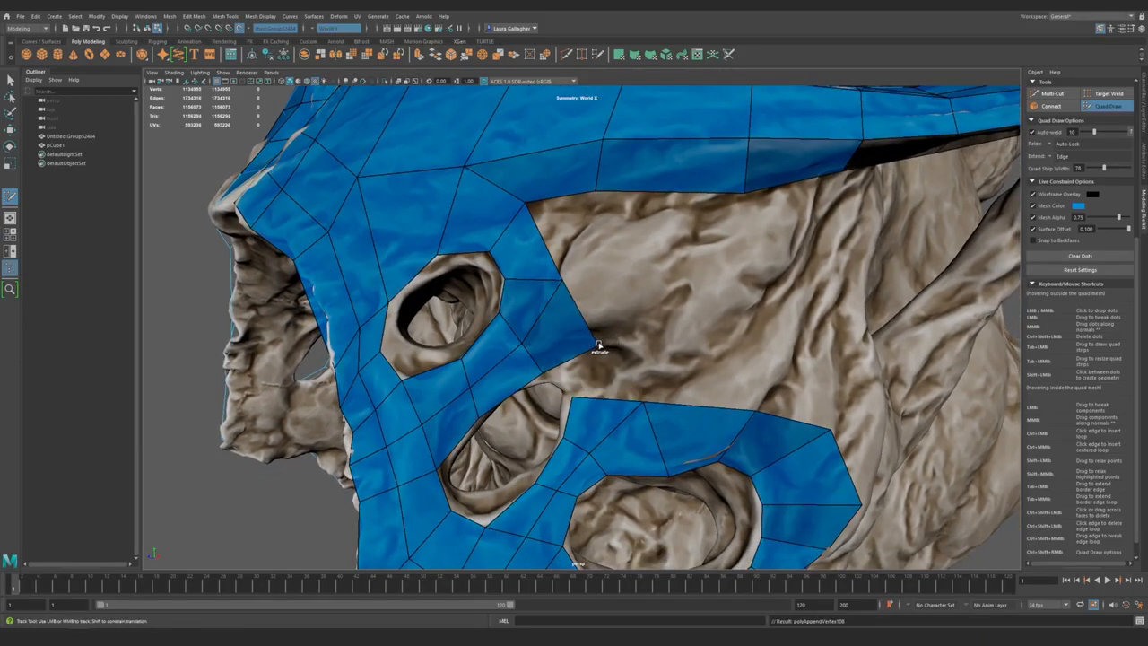
mouse_move(563, 284)
left_mouse_down()
mouse_move(552, 318)
mouse_move(564, 314)
left_mouse_up()
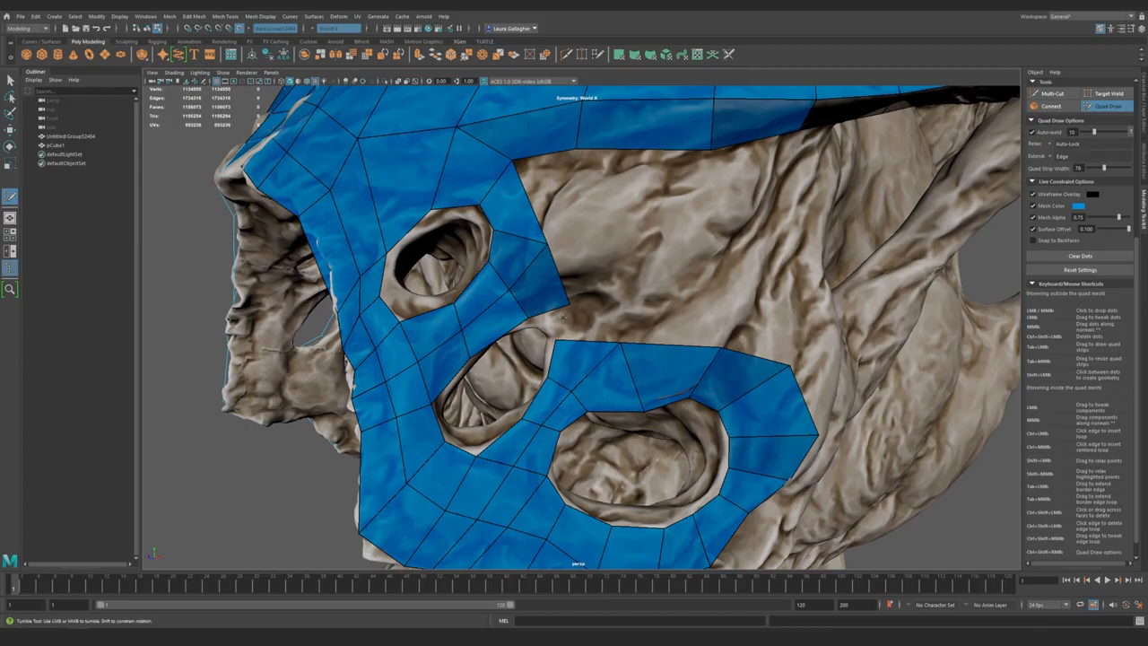
left_click(580, 325, "shift")
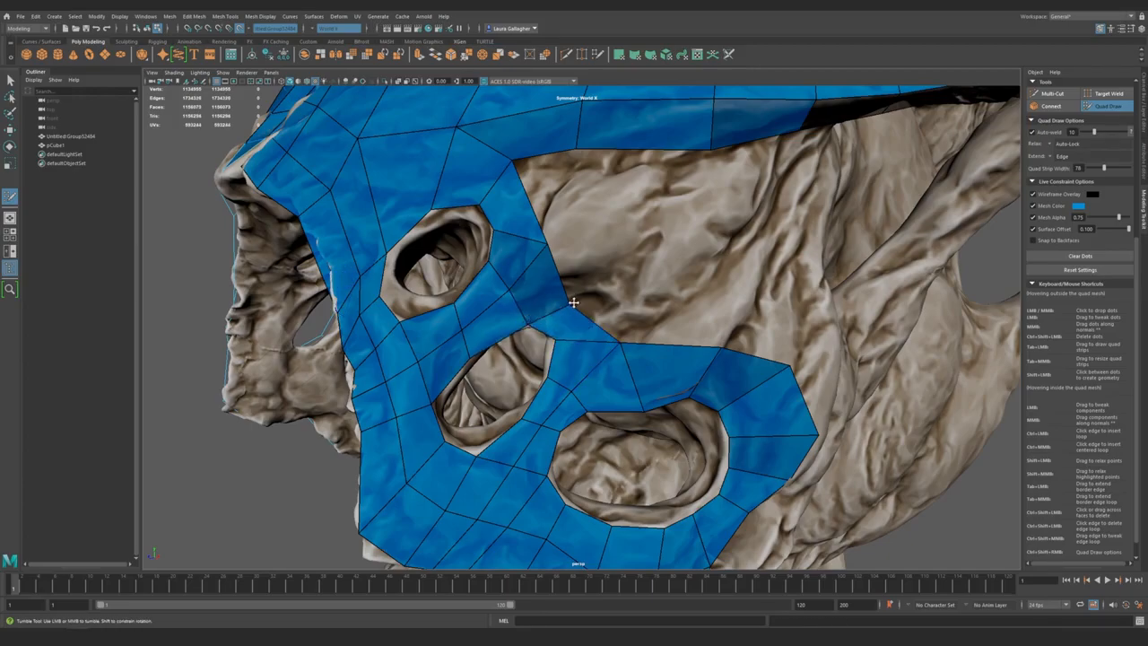
left_click_drag(620, 347, 614, 350)
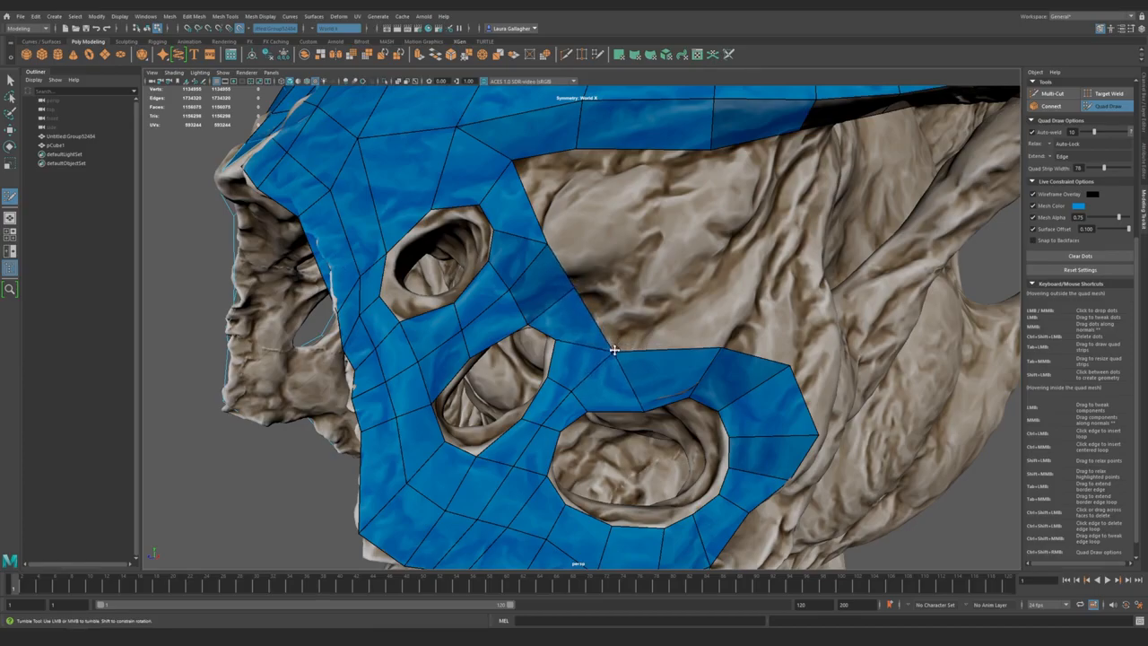
- Insert an edge loop above the upper cavity with Multi-Cut and move the displaced vertices back onto the mesh border with Quad Draw
mouse_move(572, 292)
left_mouse_down("alt")
mouse_move(592, 323)
mouse_move(526, 251)
mouse_move(436, 252)
left_mouse_up("alt")
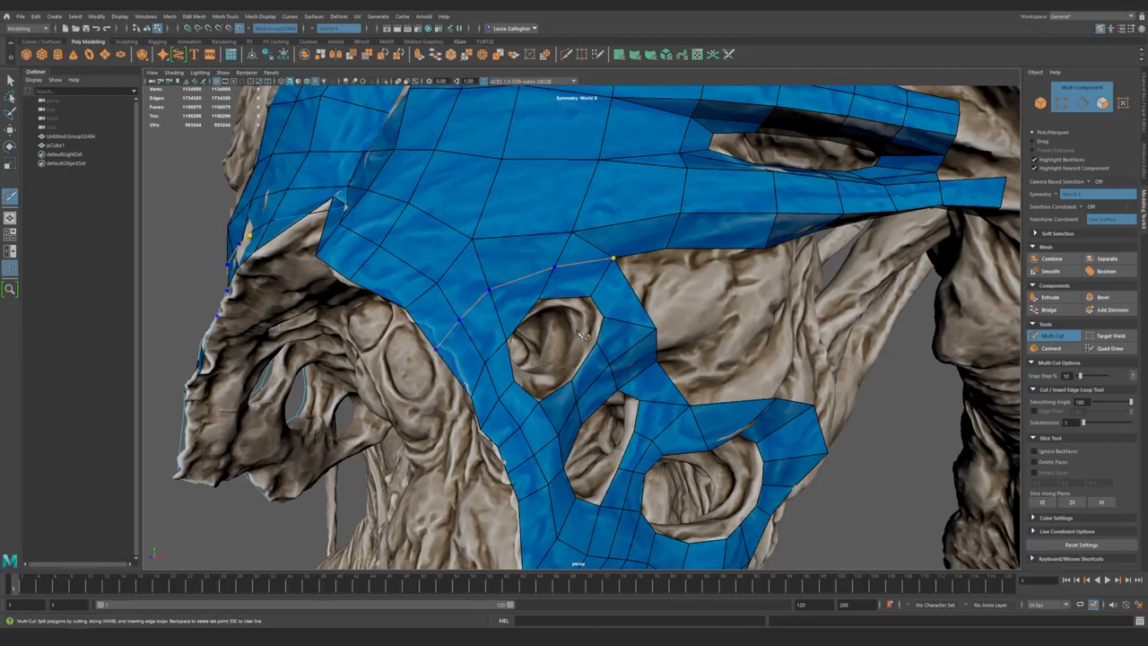
left_click_drag(583, 337, 453, 429, "alt")
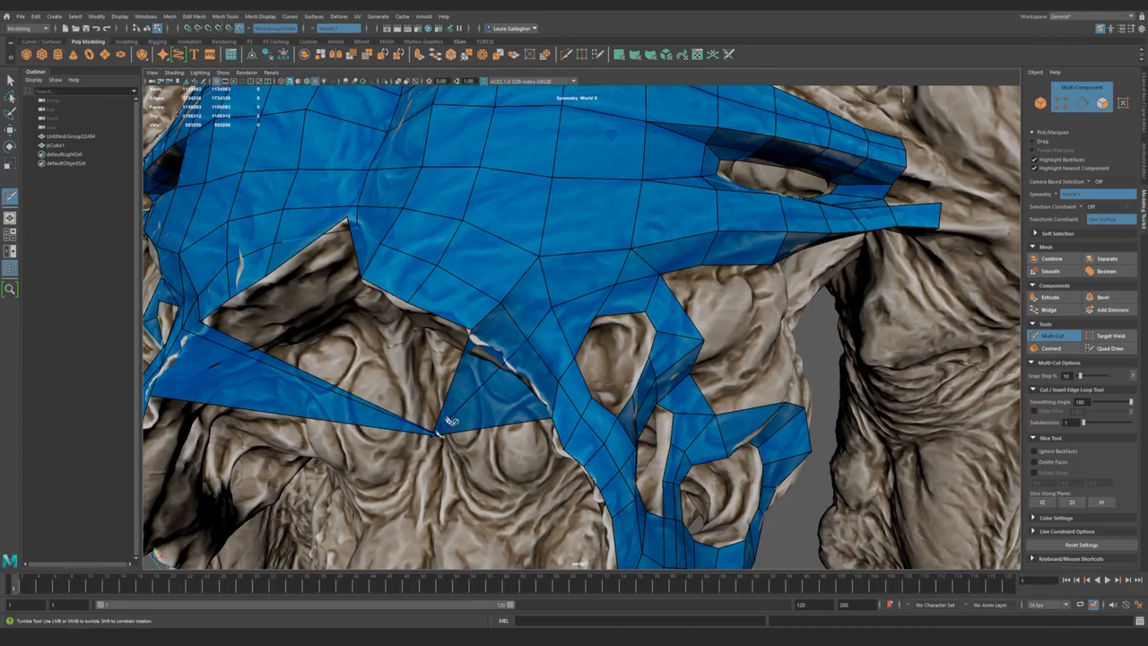
right_click_drag(518, 304, 519, 273, "shift")
mouse_move(436, 437)
left_mouse_down()
mouse_move(525, 358)
mouse_move(384, 483)
left_mouse_up()
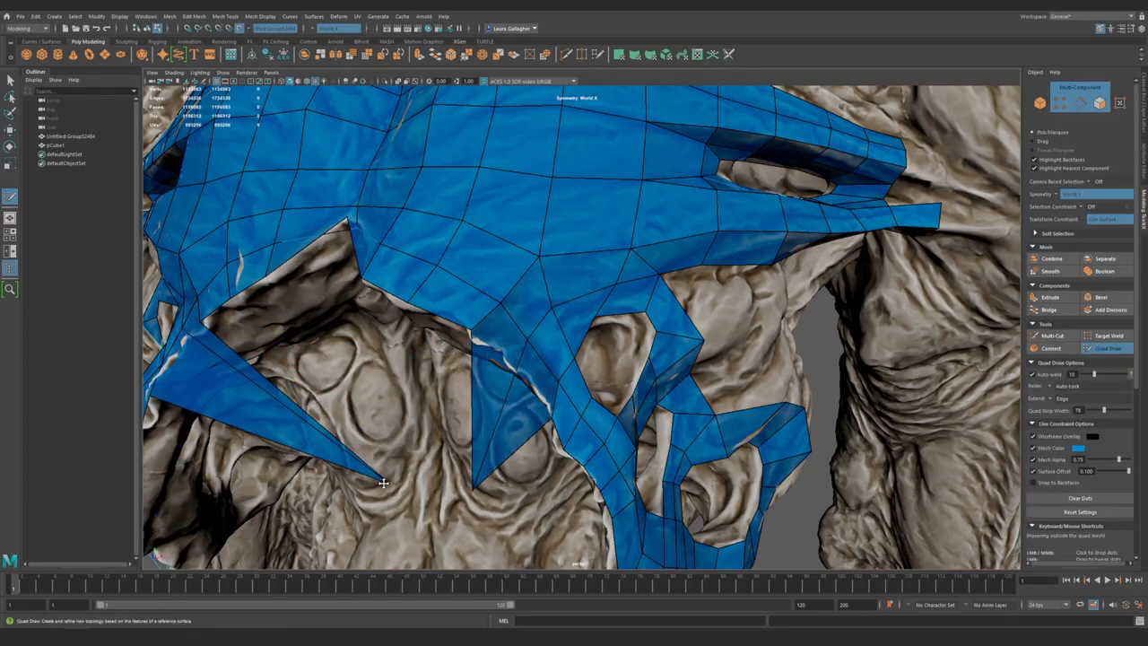
mouse_move(476, 489)
left_mouse_down()
mouse_move(512, 357)
mouse_move(535, 379)
mouse_move(460, 385)
left_mouse_up()
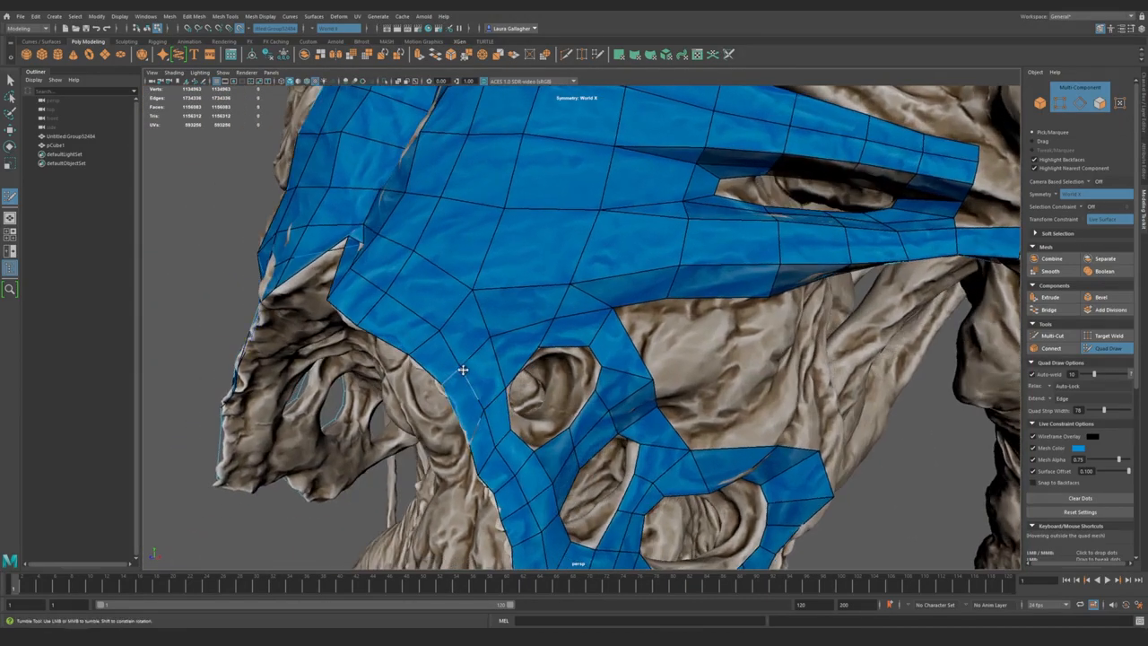
mouse_move(502, 315)
left_mouse_down("alt")
mouse_move(518, 347)
mouse_move(513, 317)
left_mouse_up("alt")
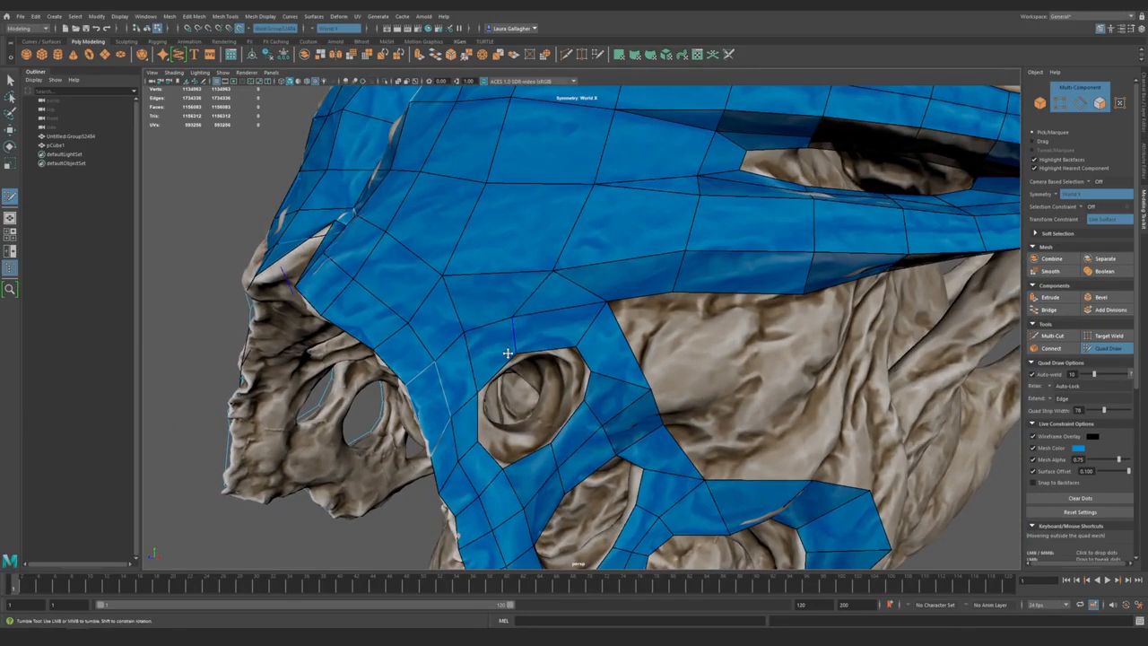
left_click_drag(614, 309, 596, 310)
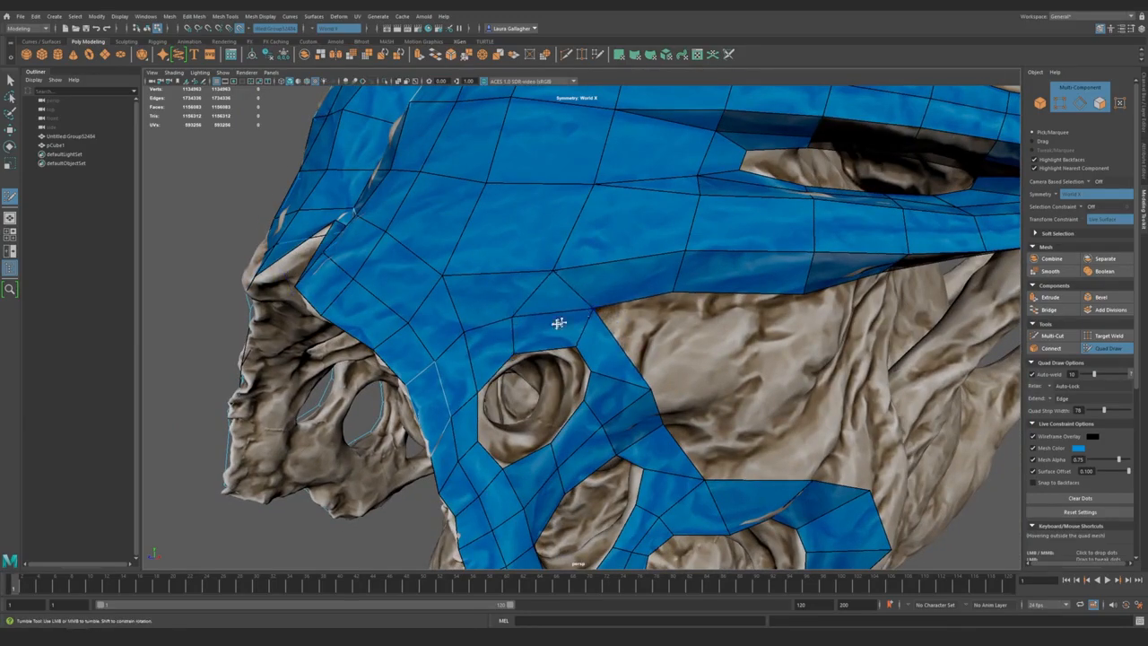
left_click_drag(513, 335, 569, 351, "alt")
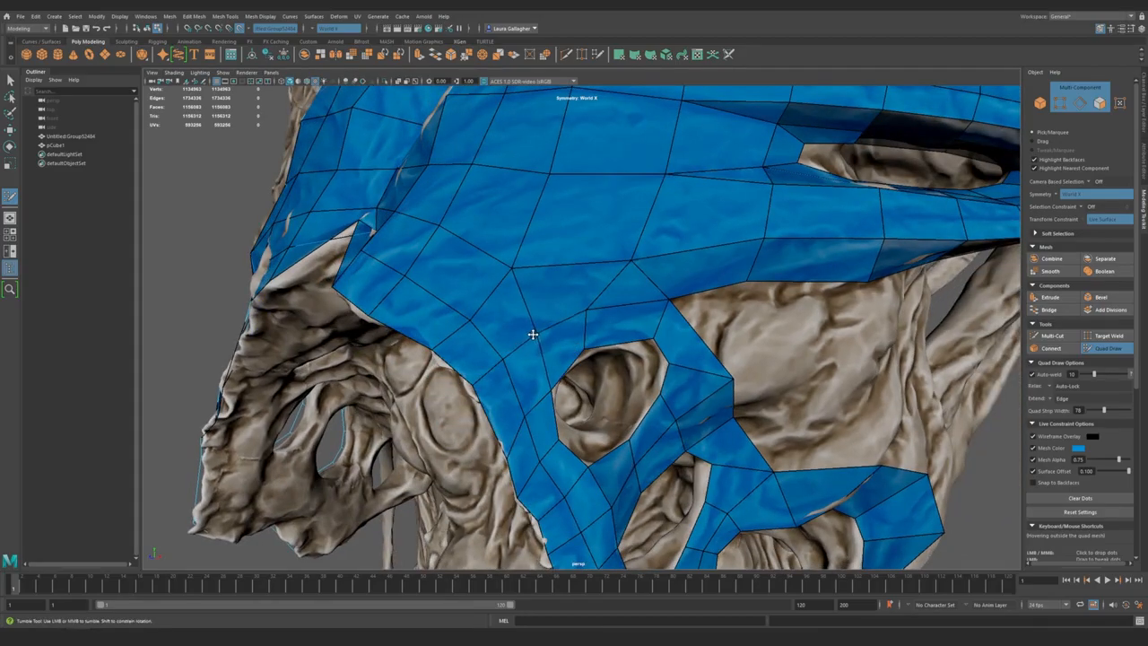
- Insert an edge loop down the chest beside the inner end of the long slit with Multi-Cut, and relax the surrounding quads
right_click_drag(573, 371, 514, 279, "alt")
mouse_move(514, 279)
left_mouse_down("alt")
mouse_move(545, 308)
mouse_move(579, 293)
mouse_move(532, 387)
mouse_move(513, 293)
mouse_move(475, 256)
mouse_move(533, 299)
mouse_move(499, 302)
mouse_move(520, 372)
left_mouse_up("alt")
middle_click_drag(520, 370, 520, 366, "alt")
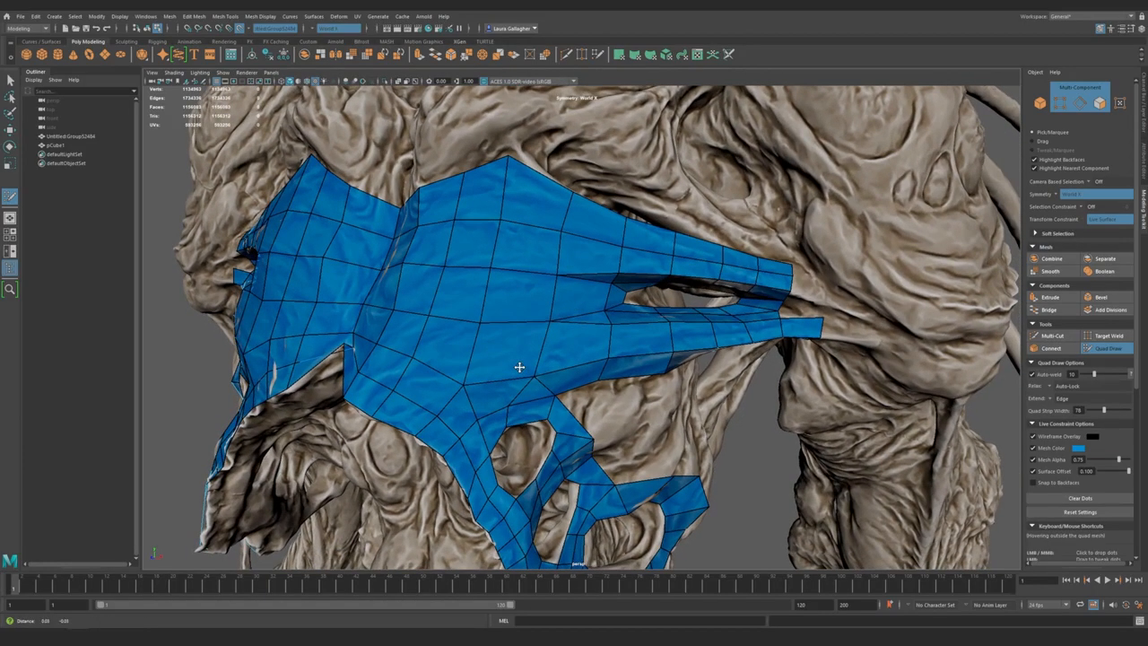
right_click_drag(528, 346, 533, 388, "shift")
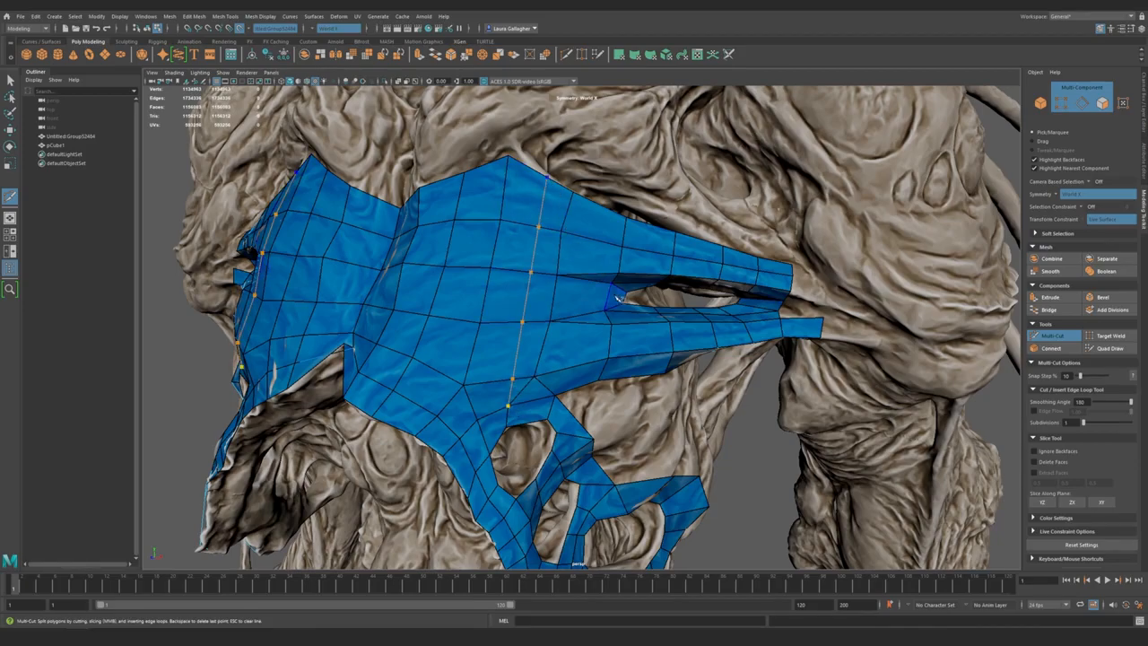
left_click_drag(535, 307, 518, 342, "alt")
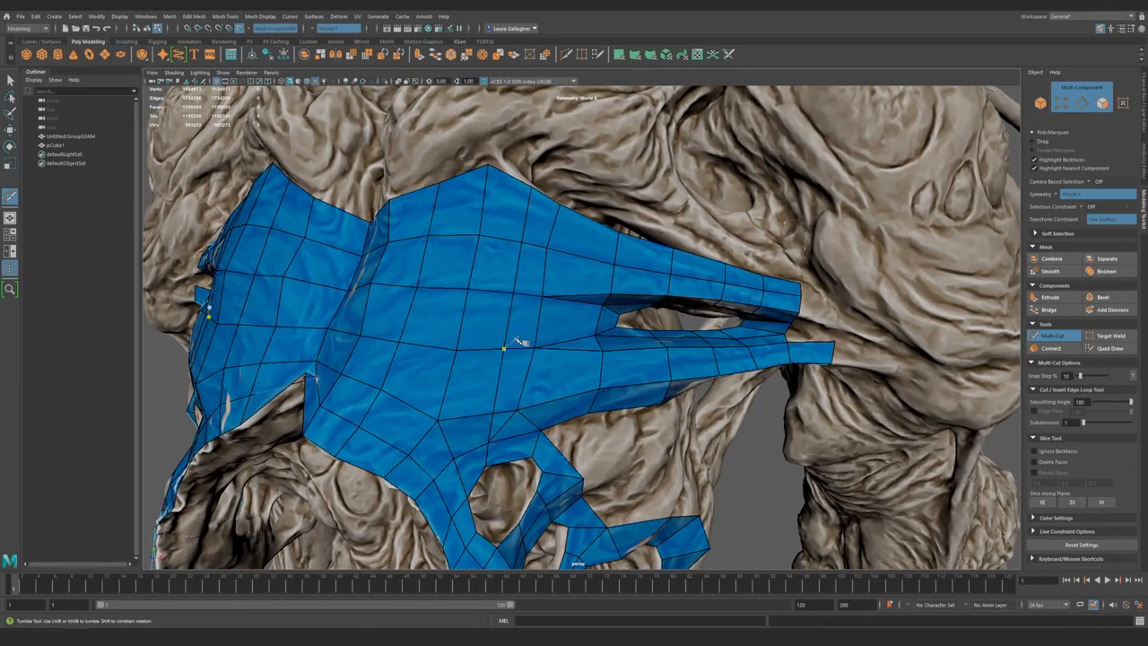
right_click_drag(518, 338, 527, 327, "shift")
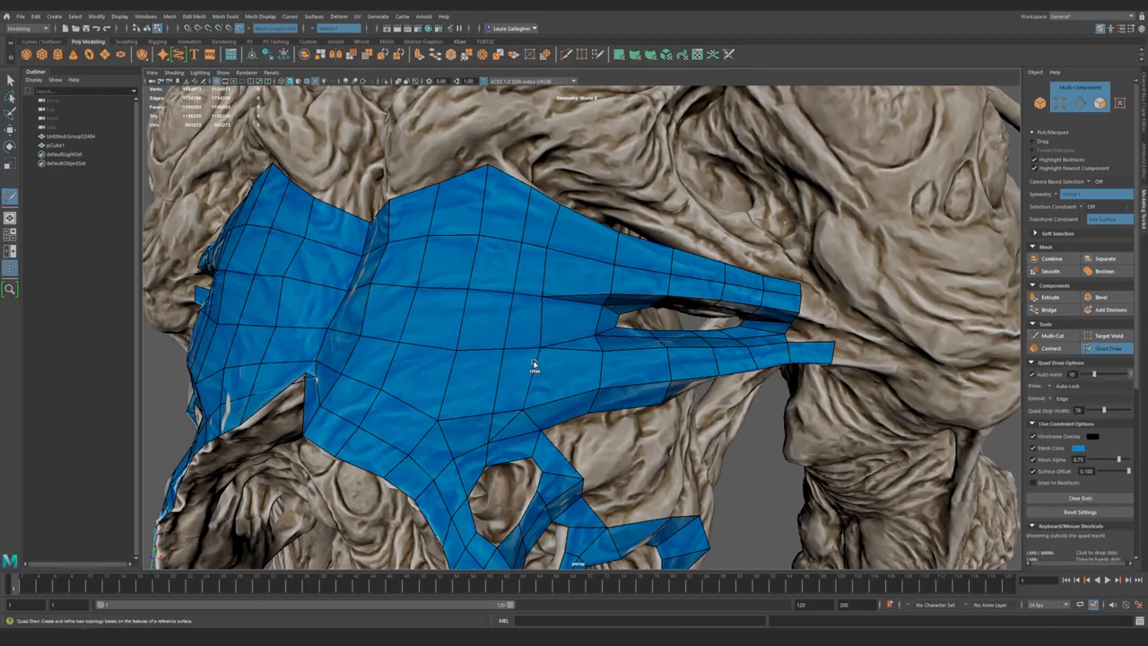
left_click_drag(526, 372, 536, 211, "shift")
- Examine the edge flow of the chest mesh and the cavity rings from the front and the side
left_click_drag(525, 396, 520, 318, "alt")
mouse_move(504, 359)
left_mouse_down("alt")
mouse_move(512, 318)
mouse_move(536, 312)
left_mouse_up("alt")
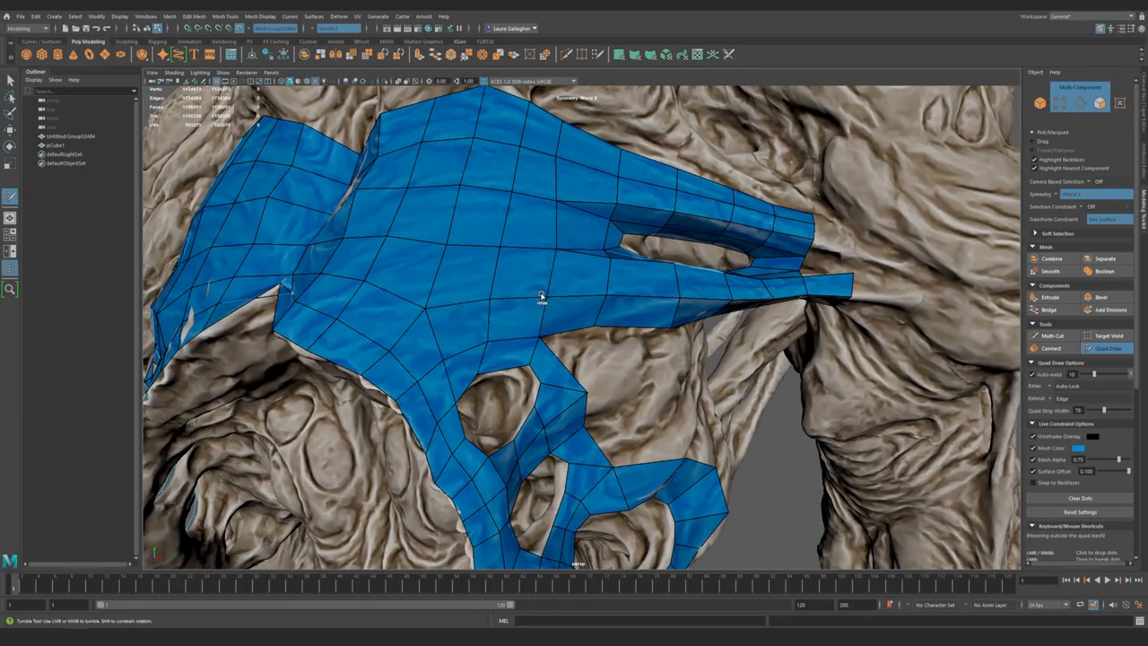
mouse_move(567, 305)
left_mouse_down("alt")
mouse_move(518, 352)
mouse_move(503, 325)
mouse_move(511, 333)
mouse_move(470, 341)
mouse_move(464, 328)
mouse_move(588, 319)
mouse_move(530, 297)
mouse_move(603, 306)
mouse_move(474, 284)
left_mouse_up("alt")
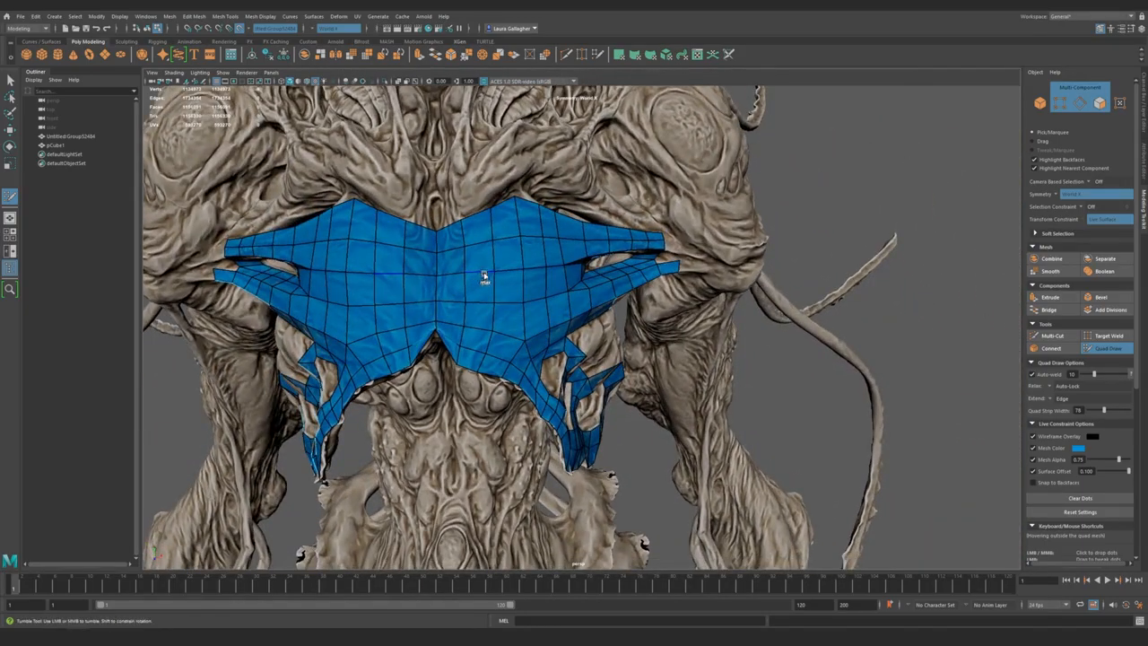
mouse_move(518, 277)
left_mouse_down("alt")
mouse_move(480, 277)
mouse_move(562, 240)
left_mouse_up("alt")
middle_click_drag(565, 235, 548, 288, "alt")
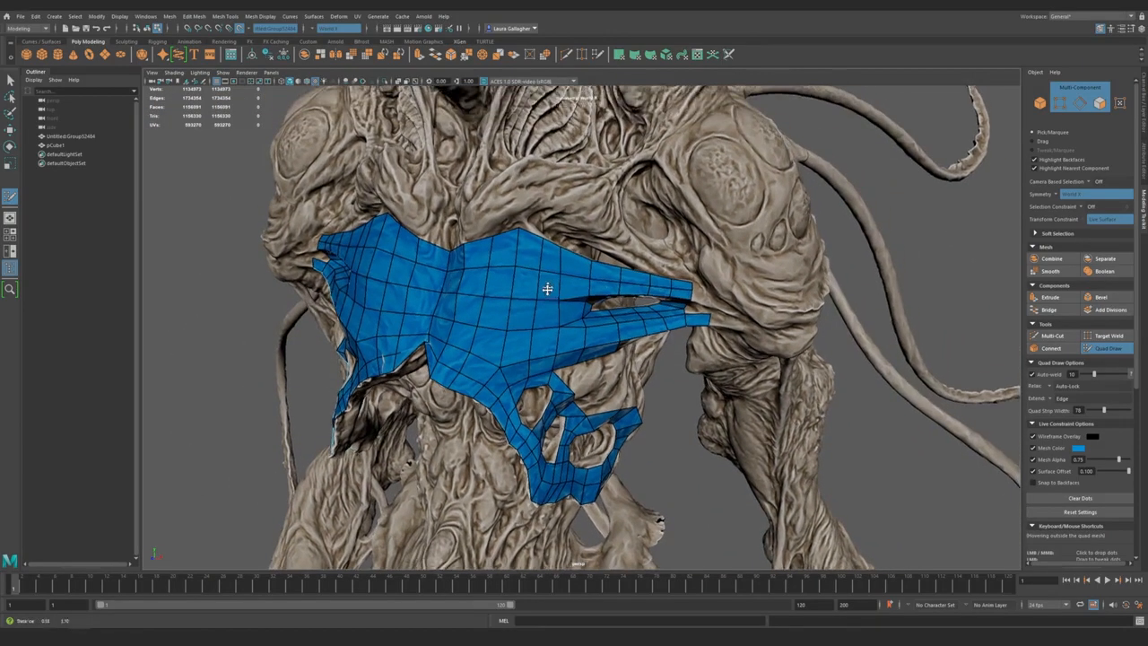
scroll(542, 290, "up", 3)
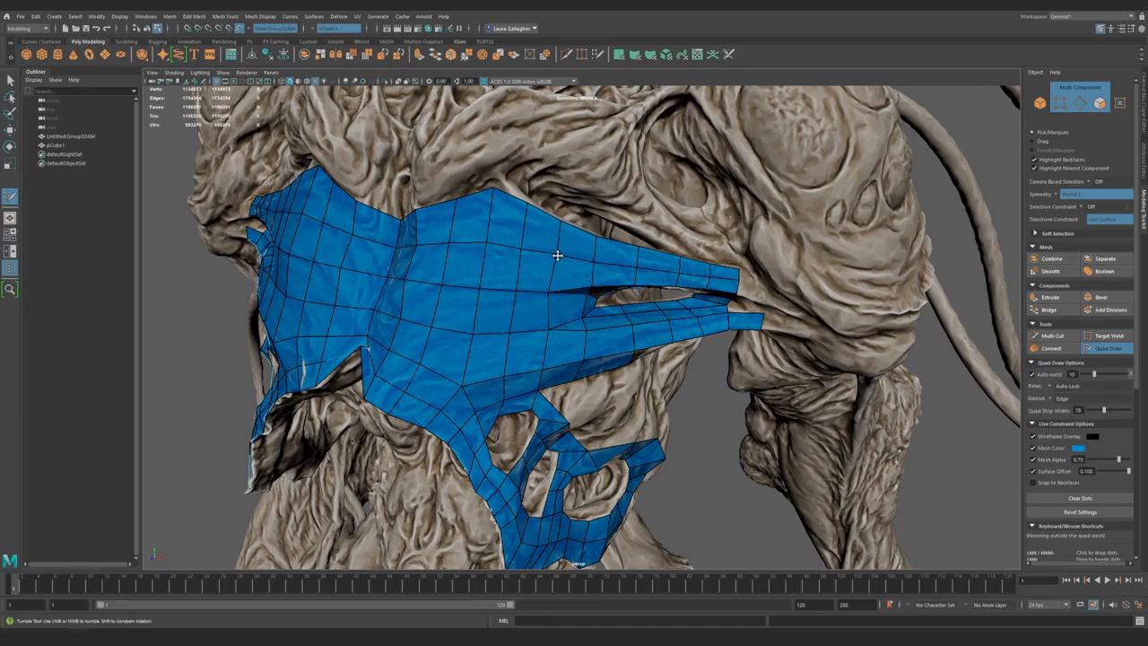
left_click_drag(490, 288, 505, 264, "alt")
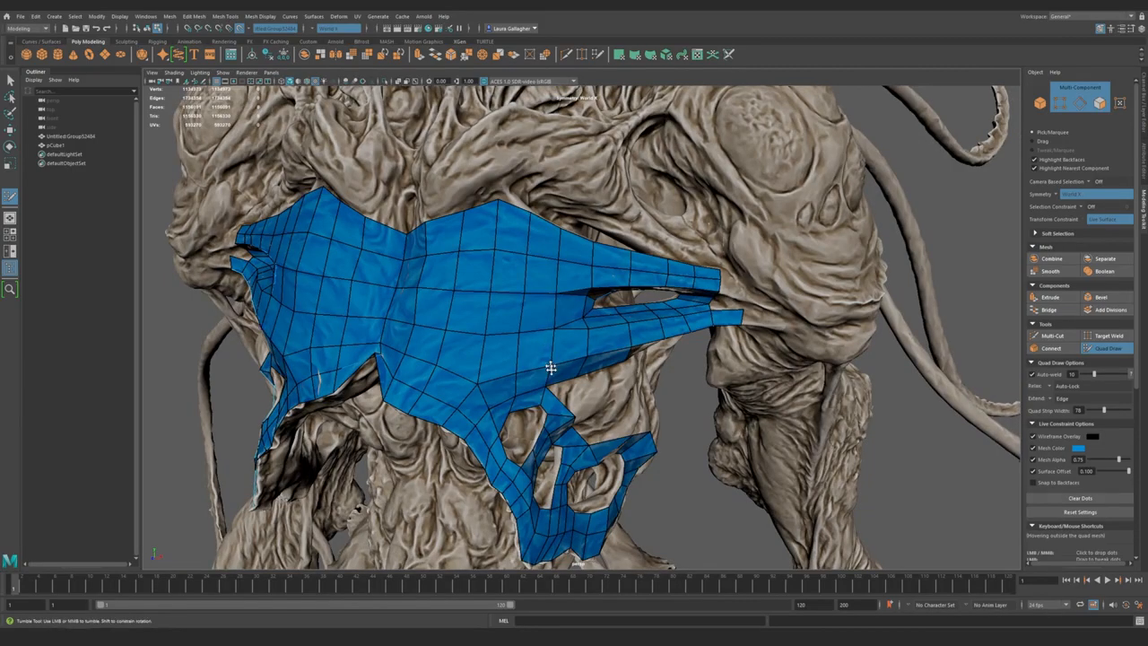
left_click_drag(551, 368, 526, 343, "alt")
middle_click_drag(525, 344, 531, 278, "alt")
left_click_drag(531, 278, 516, 332, "alt")
right_click_drag(516, 332, 566, 392, "alt")
left_click_drag(566, 391, 543, 377, "alt")
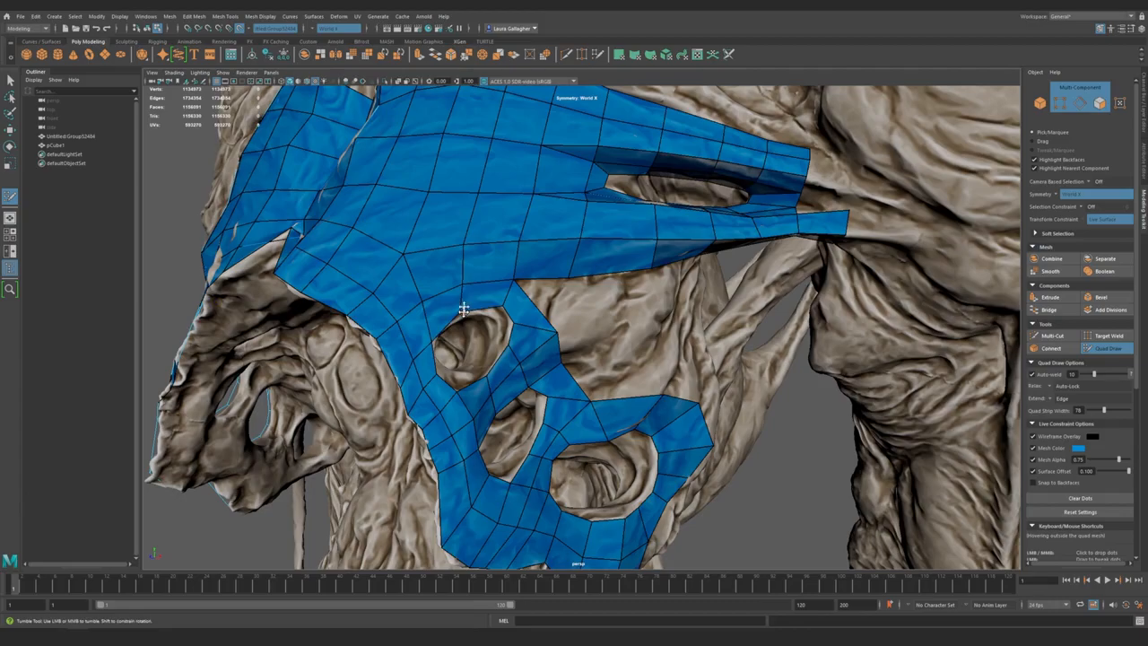
- Extrude quads downward from the lower chest border beside the upper cavity, starting to cover the open area above the lower ring
mouse_move(457, 282)
left_mouse_down("alt")
mouse_move(485, 317)
mouse_move(598, 402)
left_mouse_up("alt")
mouse_move(558, 253)
left_mouse_down("alt")
mouse_move(567, 287)
mouse_move(606, 317)
left_mouse_up("alt")
left_click_drag(604, 266, 692, 309)
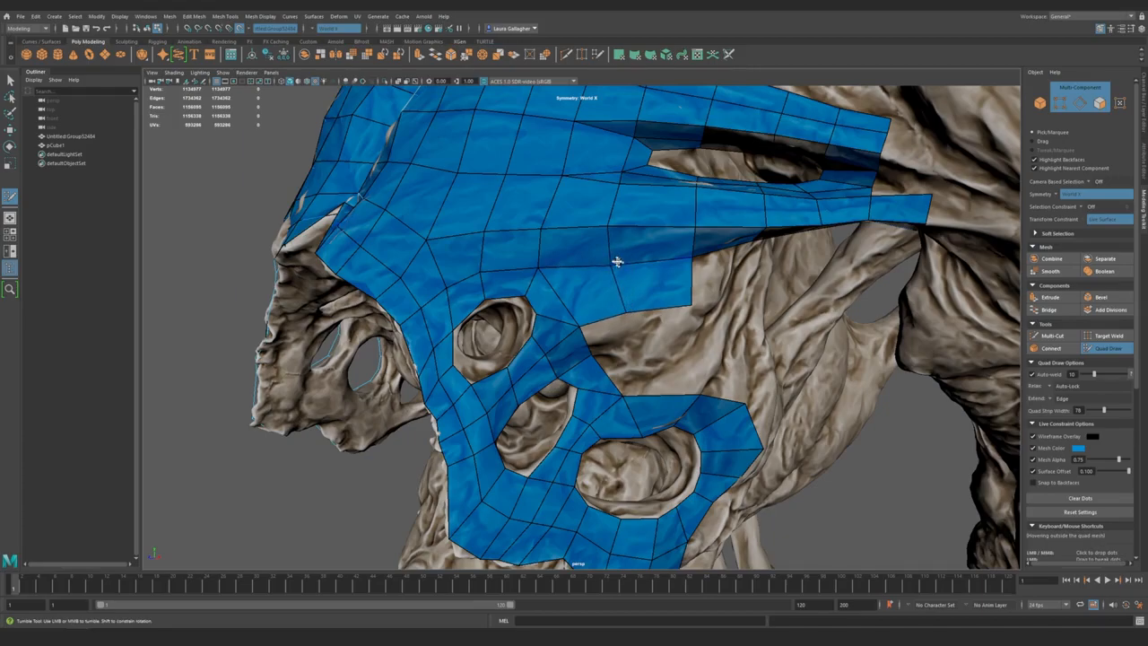
mouse_move(616, 261)
left_mouse_down("alt")
mouse_move(613, 282)
mouse_move(563, 279)
mouse_move(592, 269)
mouse_move(557, 245)
mouse_move(633, 350)
left_mouse_up("alt")
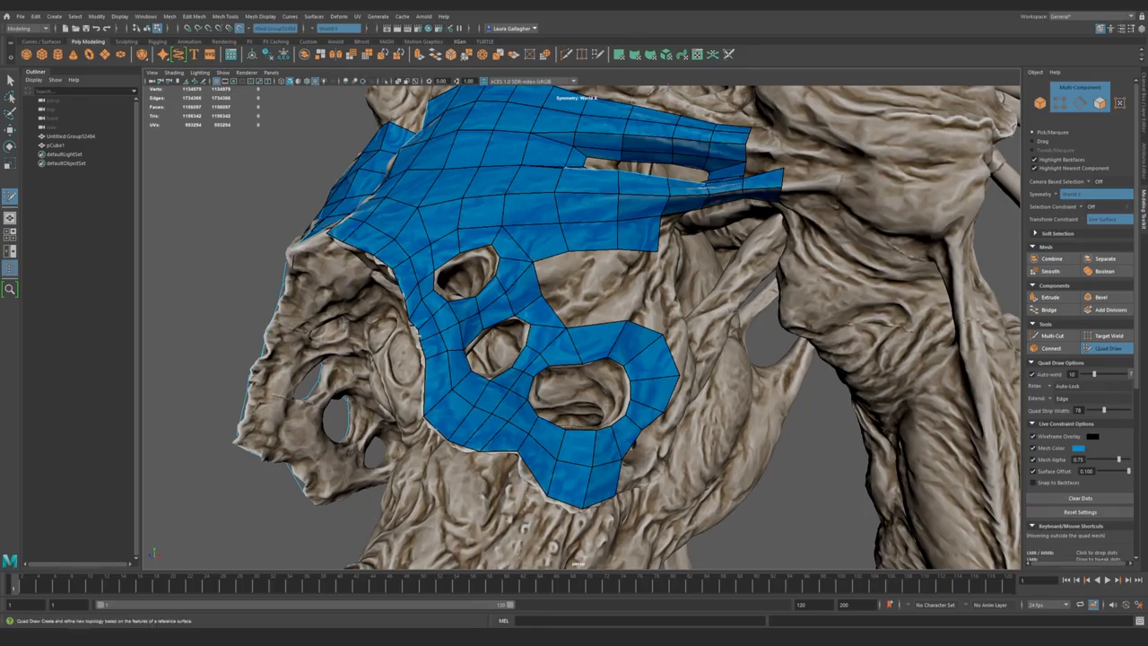
- Delete the quads along the upper rim of the middle cavity, opening the link between its ring and the lower ring
left_click_drag(479, 384, 545, 402, "alt")
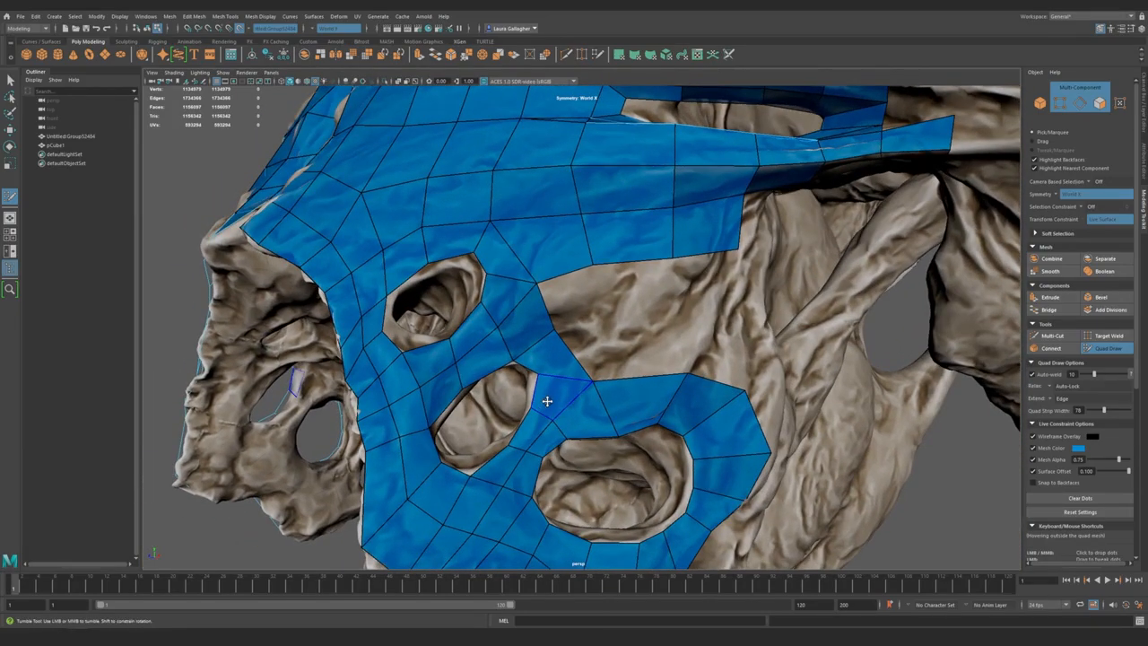
left_click(554, 359, "ctrl+shift")
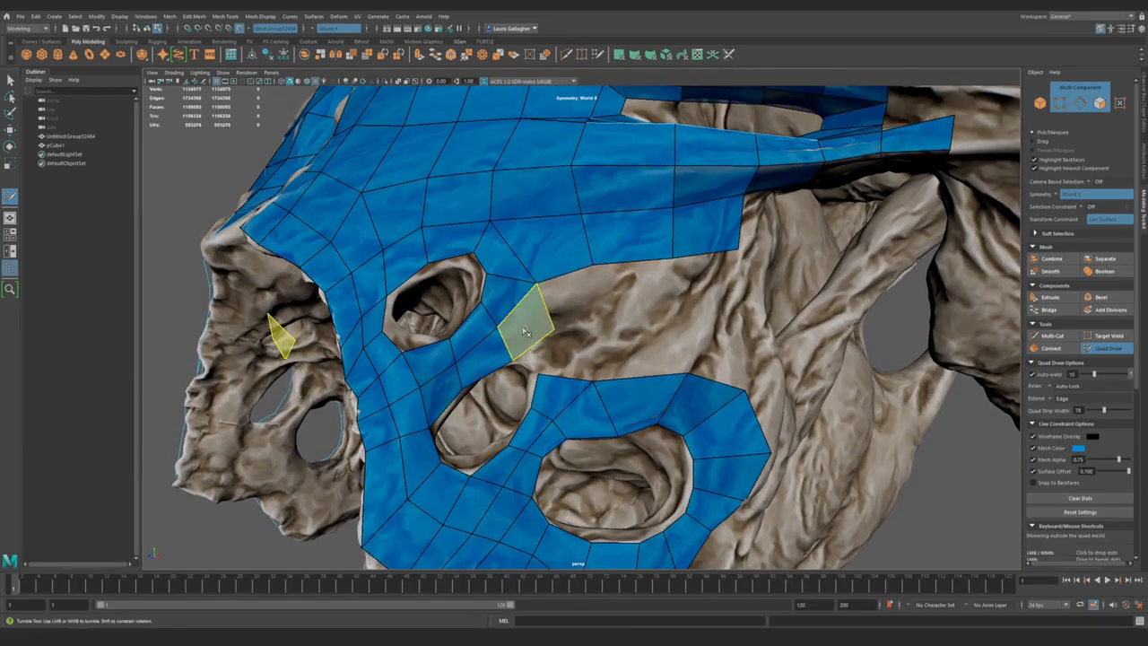
left_click(526, 329, "ctrl+shift")
middle_click_drag(569, 447, 560, 392, "alt")
left_click_drag(560, 391, 571, 417, "alt")
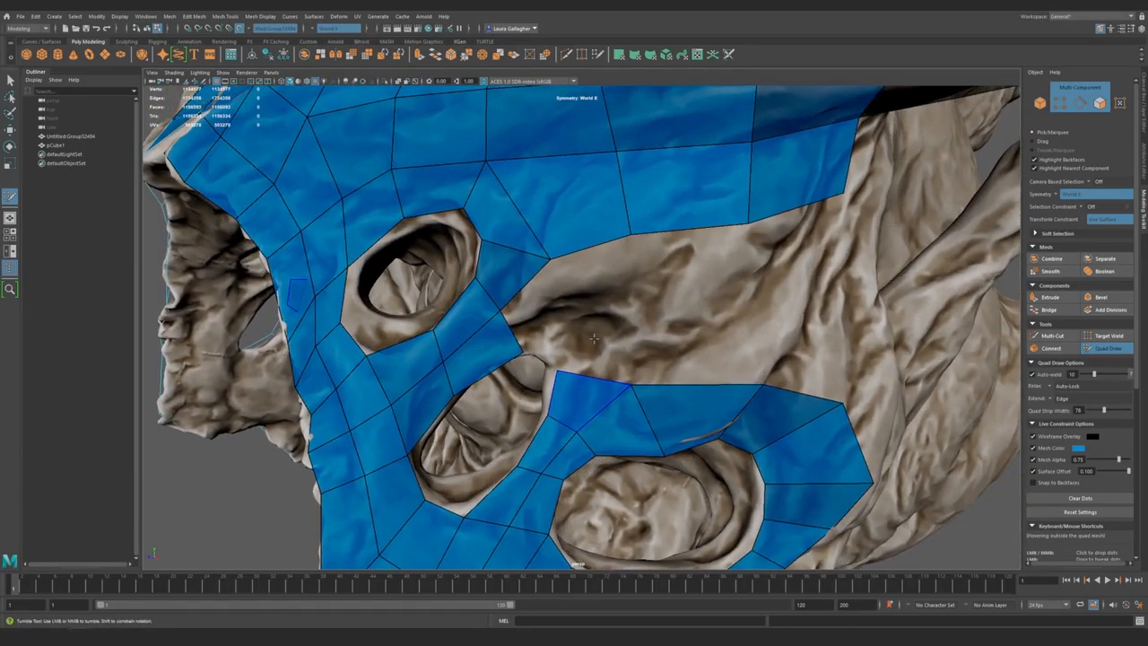
- Rebuild the quads over the middle cavity's upper rim from the lower ring, closing the ring with a smoother outer border
left_click(565, 329, "shift")
right_click_drag(565, 329, 572, 357, "alt")
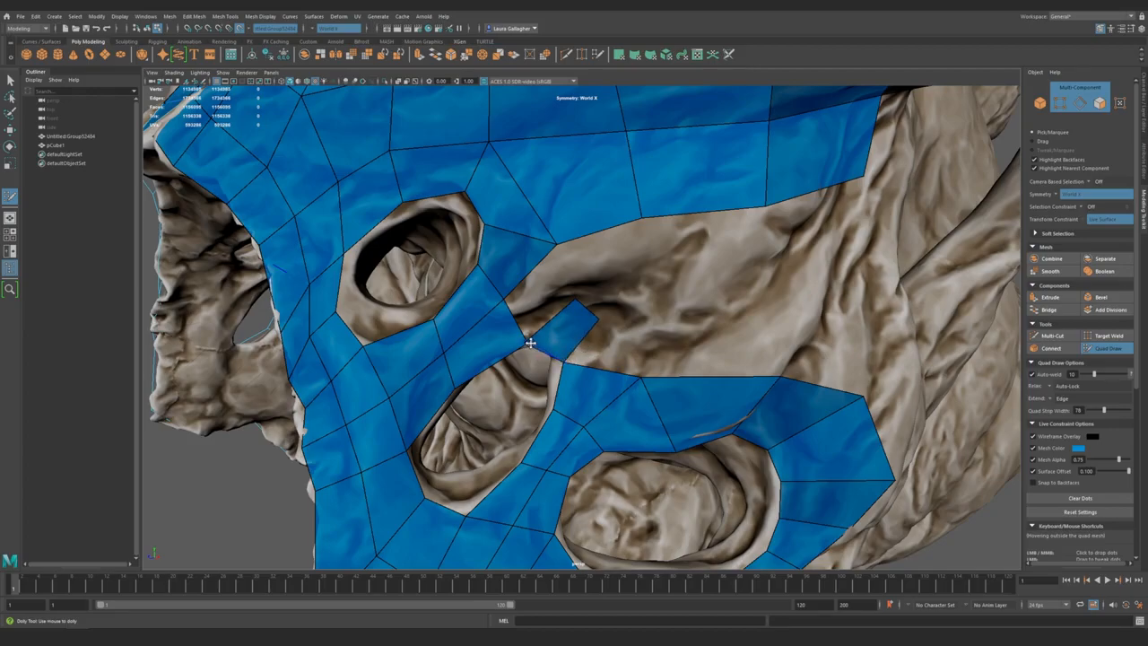
left_click_drag(535, 345, 574, 394, "alt")
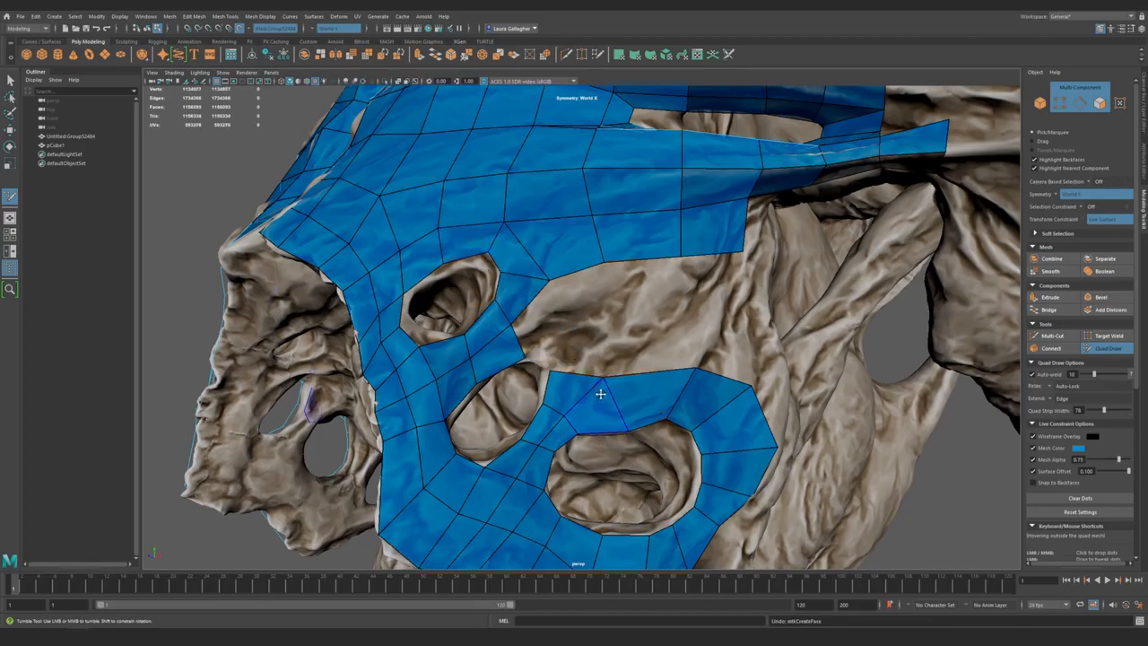
mouse_move(574, 375)
left_mouse_down("alt")
mouse_move(598, 380)
mouse_move(614, 359)
mouse_move(601, 315)
left_mouse_up("alt")
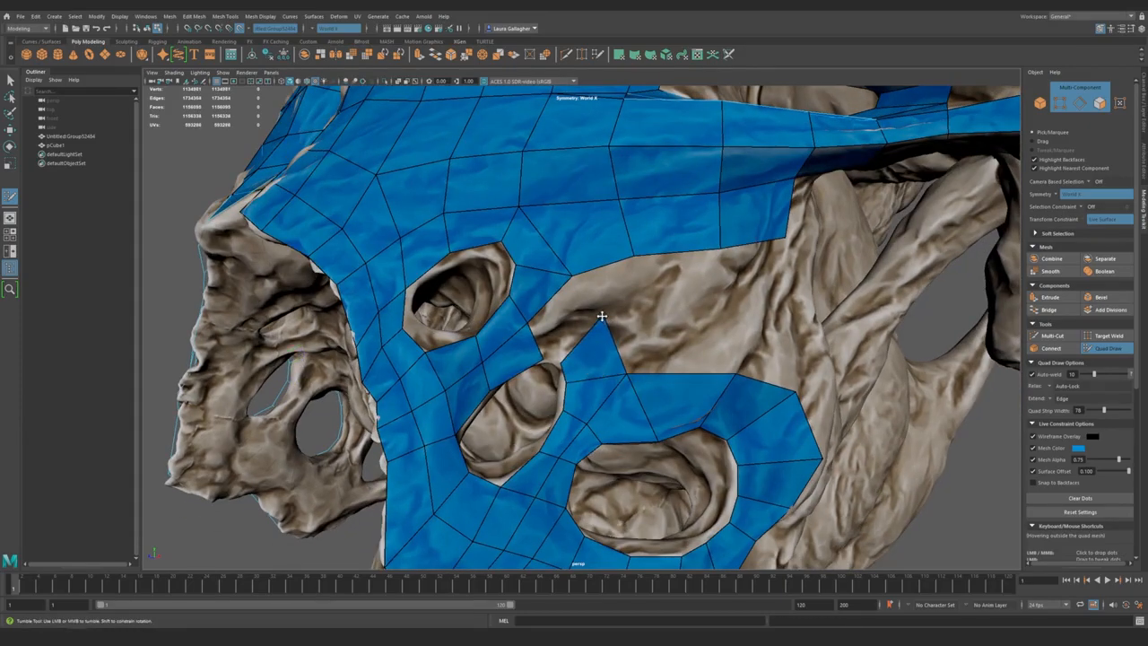
left_click_drag(535, 358, 601, 321, "alt")
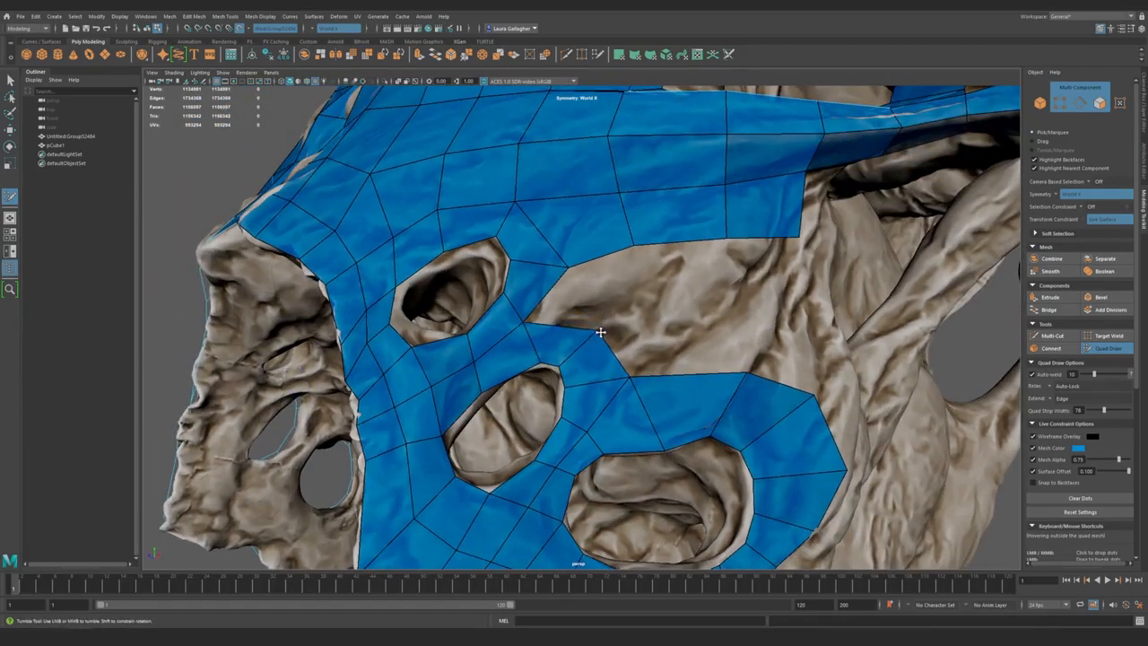
- Fill a quad in the notch between the lower chest border and the rebuilt ring of the middle cavity
right_click_drag(573, 378, 525, 362, "alt")
left_click_drag(526, 362, 556, 391, "alt")
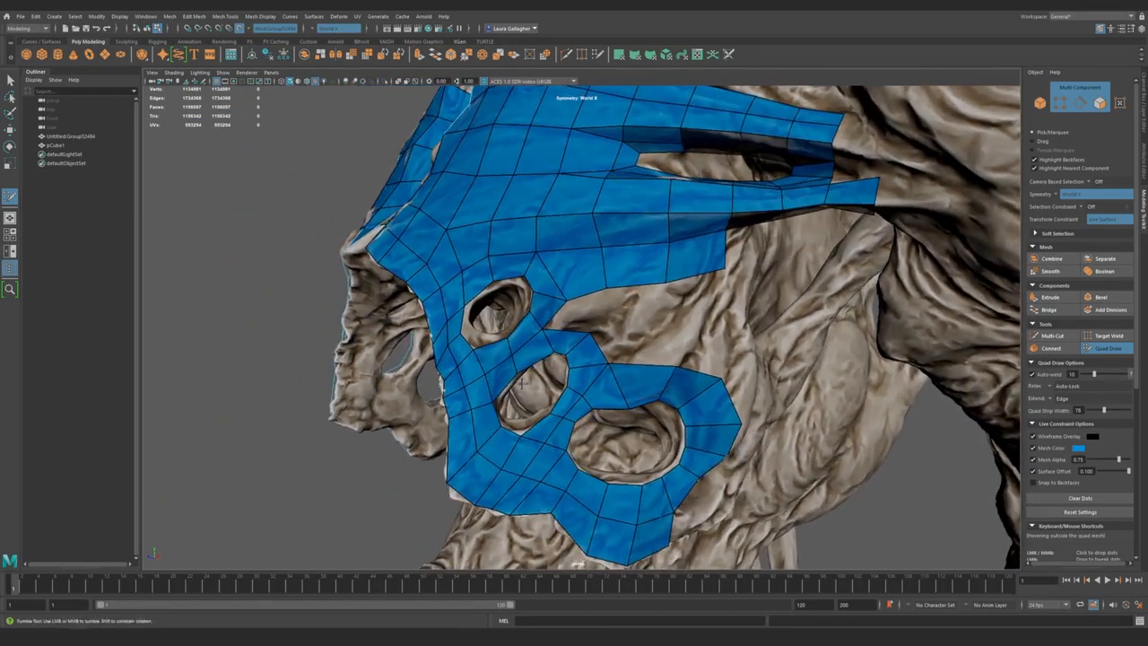
middle_click_drag(556, 391, 565, 378, "alt")
right_click_drag(565, 378, 587, 375, "alt")
left_click_drag(588, 375, 554, 400, "alt")
middle_click_drag(515, 387, 506, 407, "alt")
left_click_drag(505, 407, 485, 430, "alt")
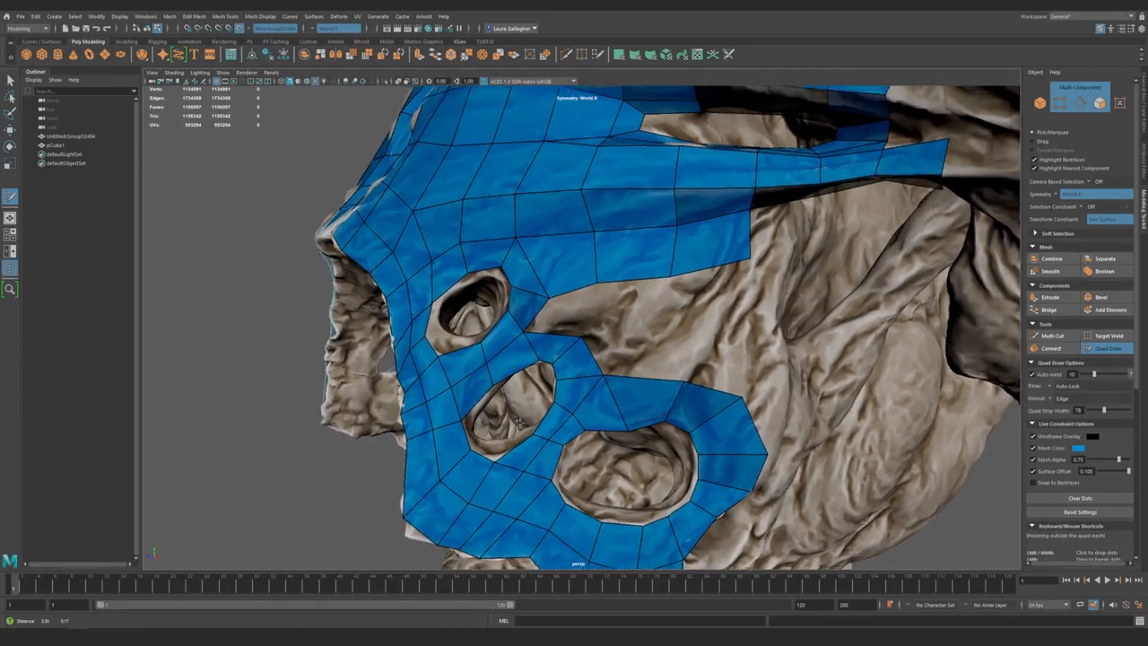
right_click_drag(484, 431, 552, 402, "alt")
middle_click_drag(552, 401, 553, 404, "alt")
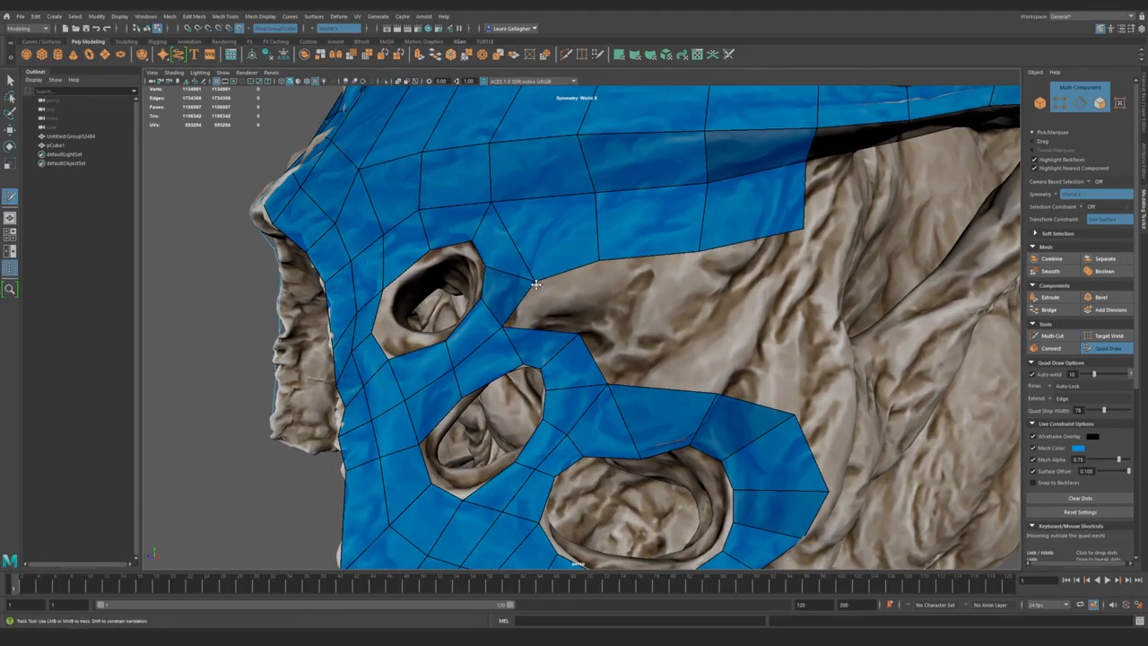
left_click(553, 297, "shift")
- Fill the remaining open area between the lower chest border and the lower cavity ring with rows of quads
right_click_drag(634, 443, 485, 318, "alt")
left_click_drag(484, 317, 519, 317, "alt")
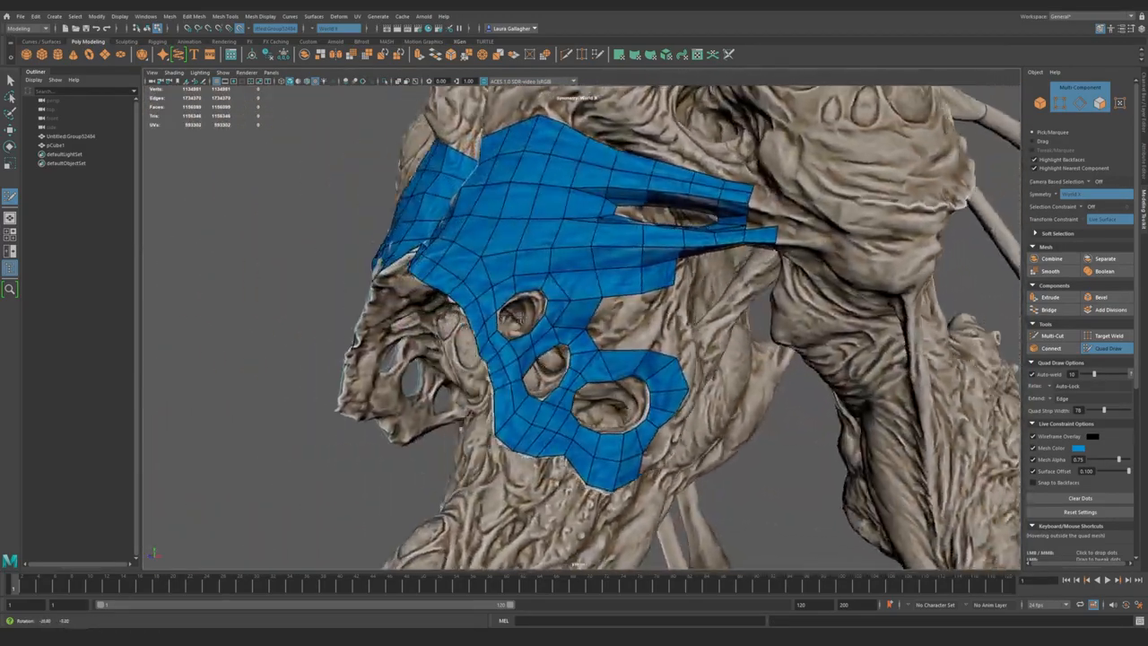
middle_click_drag(520, 318, 433, 307, "alt")
right_click_drag(432, 307, 559, 369, "alt")
mouse_move(559, 369)
left_mouse_down("alt")
mouse_move(587, 382)
mouse_move(542, 368)
mouse_move(548, 393)
mouse_move(520, 389)
left_mouse_up("alt")
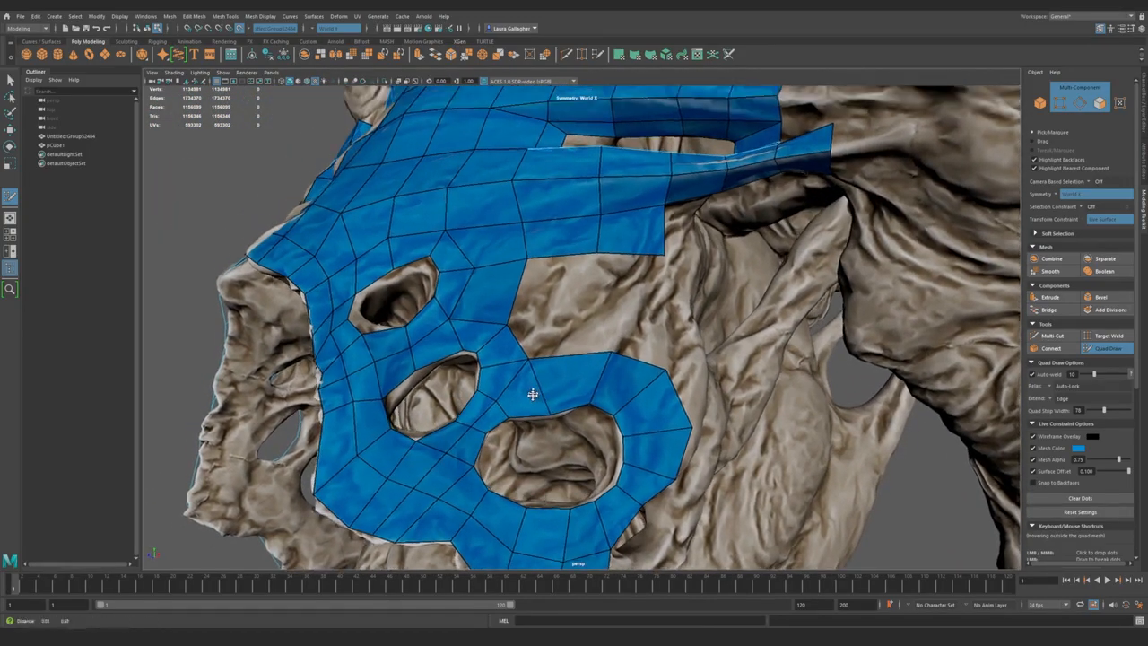
right_click_drag(521, 390, 613, 362, "alt")
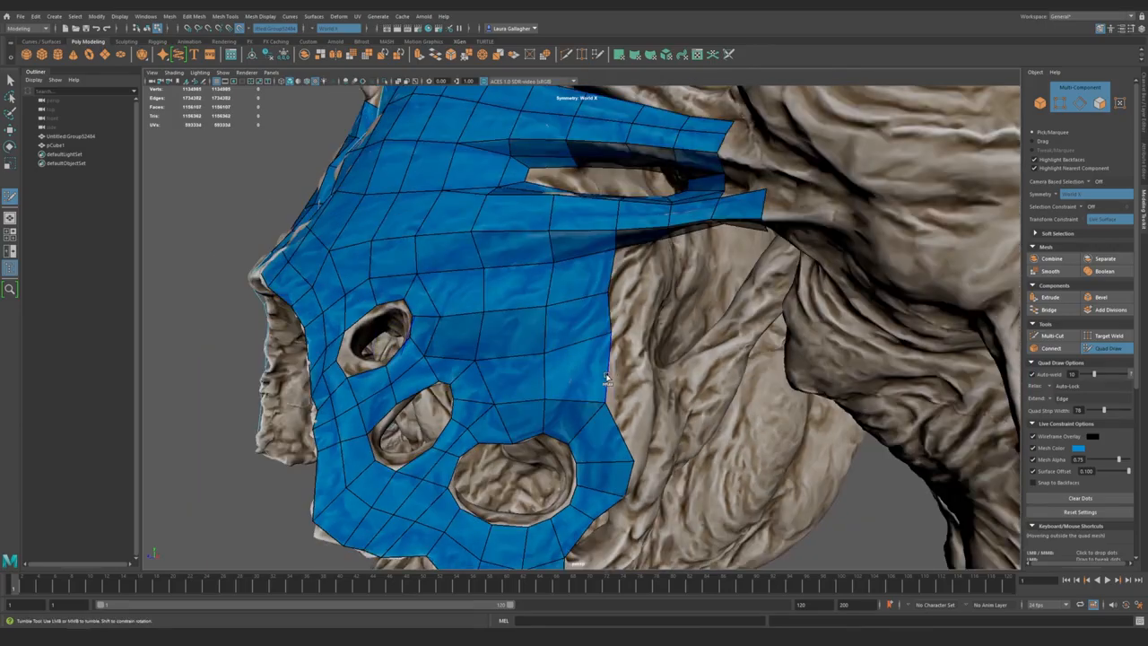
- Extend the outer border of the side mesh with quads beneath the strip that leads to the arm
mouse_move(606, 382)
left_mouse_down()
mouse_move(641, 382)
mouse_move(602, 369)
mouse_move(581, 319)
mouse_move(619, 350)
mouse_move(561, 390)
mouse_move(529, 392)
mouse_move(582, 358)
mouse_move(544, 342)
mouse_move(567, 336)
left_mouse_up()
left_click_drag(567, 335, 658, 277)
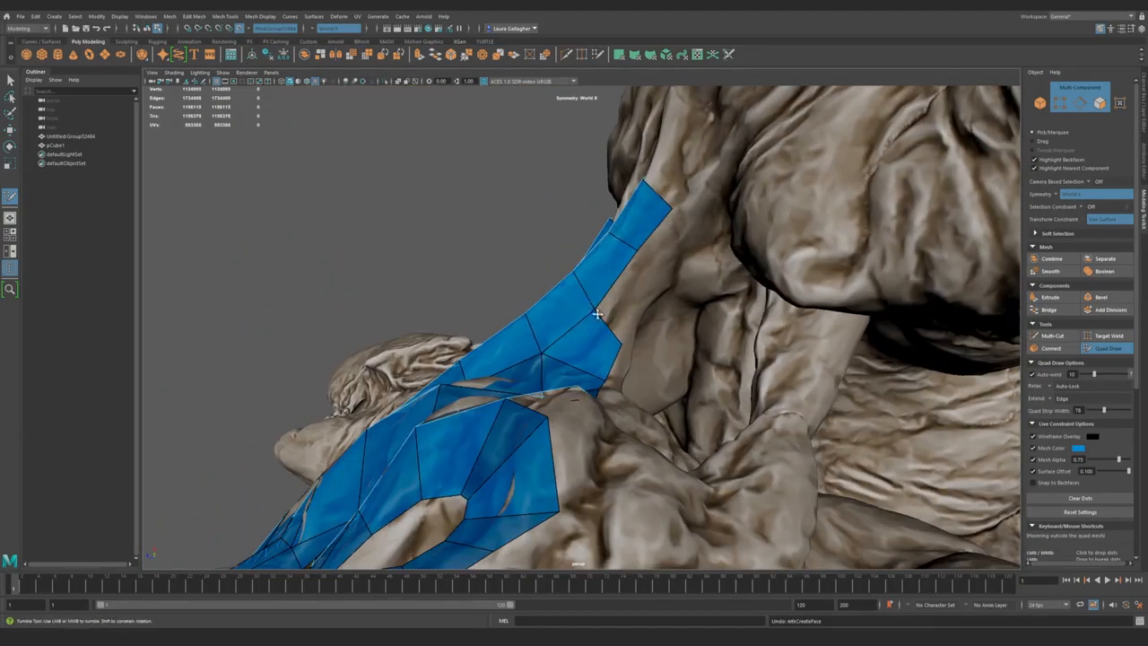
right_click_drag(649, 257, 571, 232, "alt")
mouse_move(570, 232)
left_mouse_down("alt")
mouse_move(597, 330)
mouse_move(530, 252)
mouse_move(525, 269)
mouse_move(546, 328)
mouse_move(610, 368)
mouse_move(584, 381)
mouse_move(591, 392)
mouse_move(520, 390)
left_mouse_up("alt")
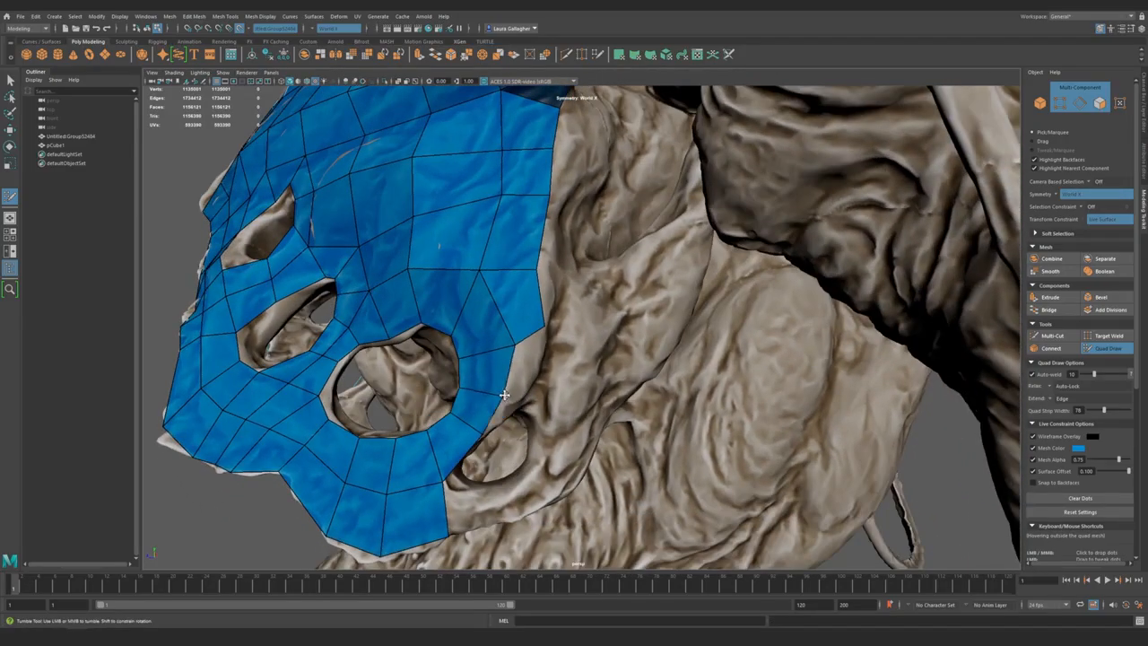
- Add quads between the lower cavity ring and the small cavity behind it, following the small cavity's upper rim
mouse_move(477, 433)
left_mouse_down("alt")
mouse_move(416, 323)
mouse_move(520, 281)
mouse_move(449, 308)
mouse_move(585, 361)
mouse_move(543, 354)
mouse_move(541, 336)
mouse_move(635, 311)
left_mouse_up("alt")
mouse_move(527, 371)
left_mouse_down("alt")
mouse_move(526, 456)
mouse_move(471, 390)
left_mouse_up("alt")
right_click_drag(522, 370, 538, 422, "alt")
left_click_drag(539, 422, 557, 403, "alt")
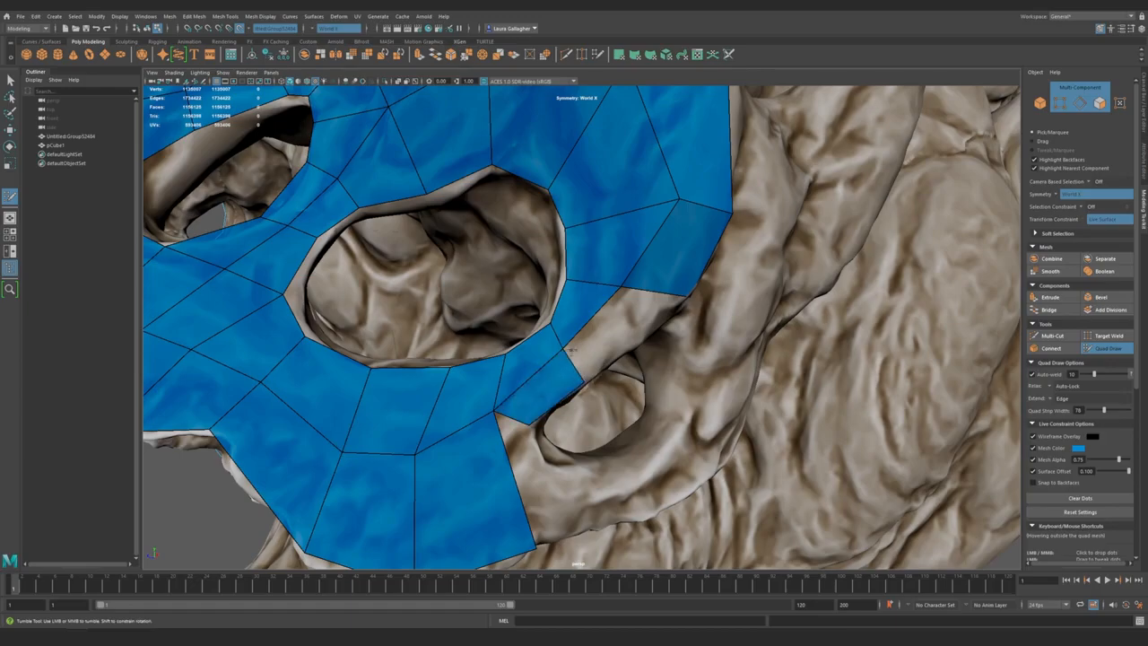
left_click(618, 333, "shift")
left_click_drag(618, 333, 546, 356, "alt")
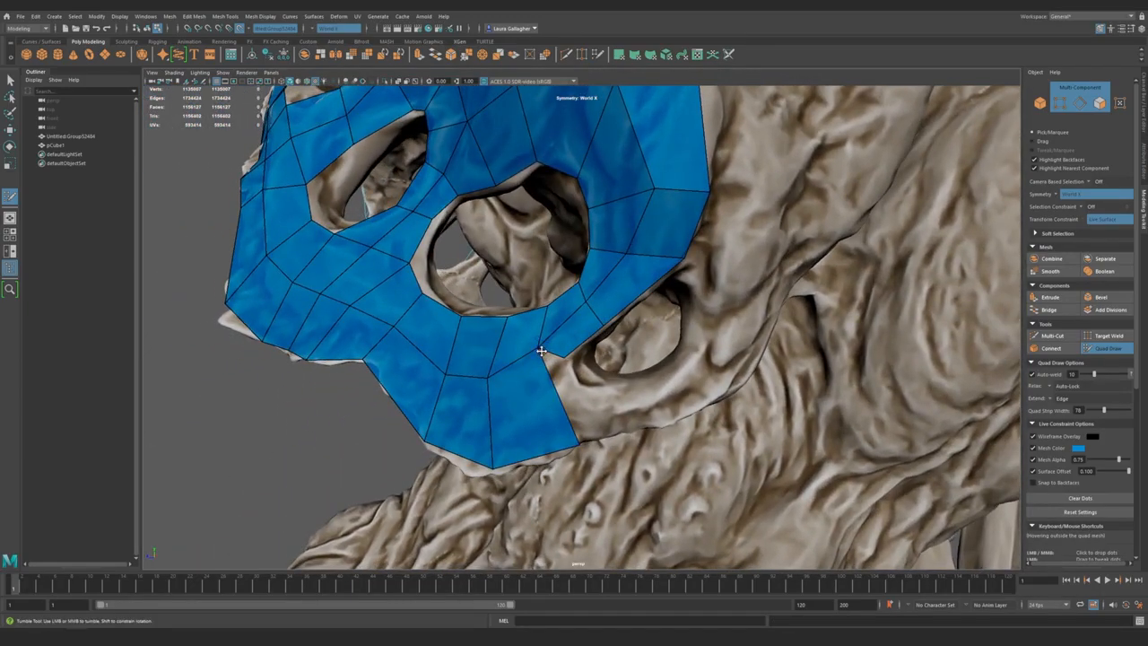
- Extrude a strip of quads along the lower and rear rim of the small cavity behind the lower ring
left_click_drag(584, 397, 709, 346)
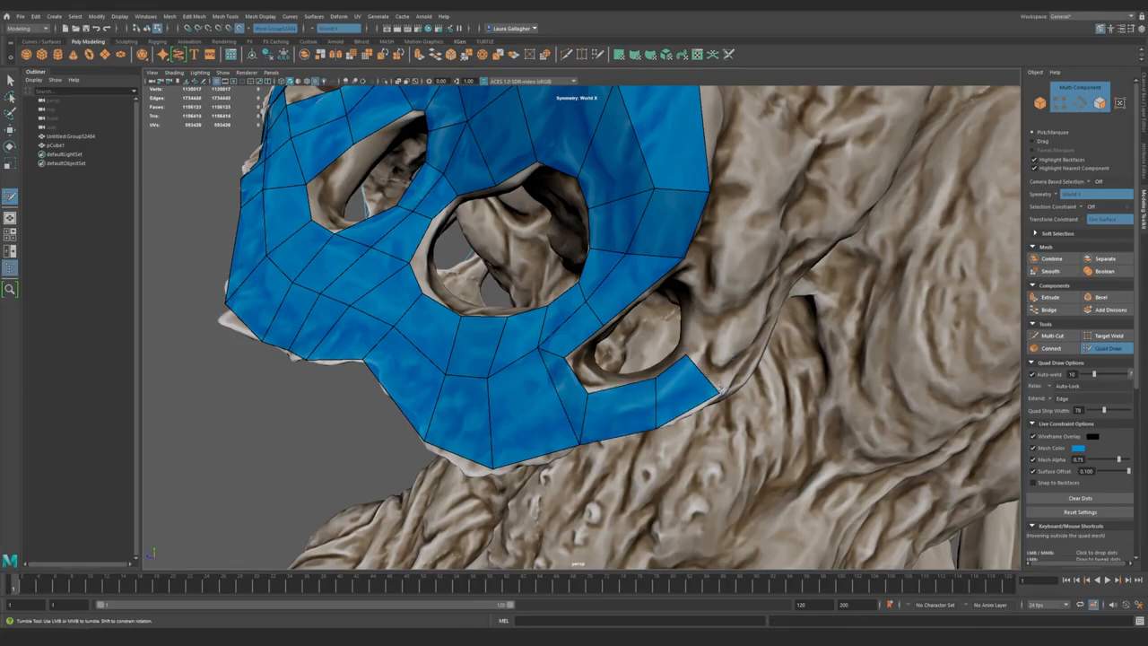
mouse_move(756, 328)
left_mouse_down("alt")
mouse_move(628, 341)
mouse_move(741, 351)
mouse_move(634, 379)
left_mouse_up("alt")
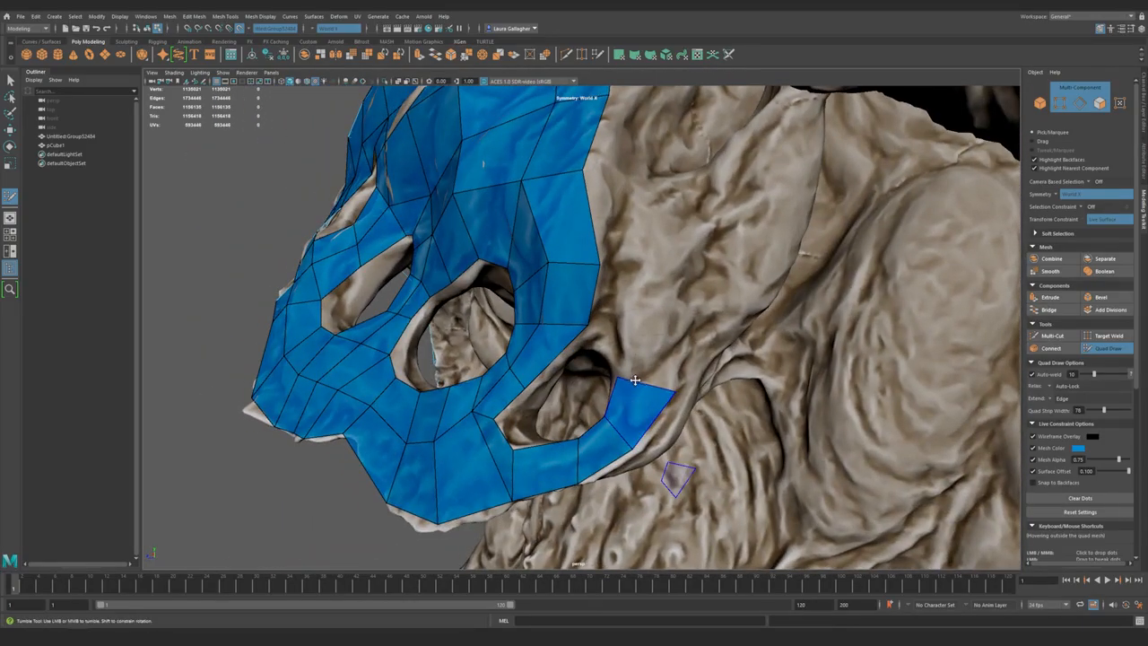
mouse_move(673, 315)
left_mouse_down("alt")
mouse_move(576, 370)
mouse_move(621, 389)
mouse_move(549, 349)
left_mouse_up("alt")
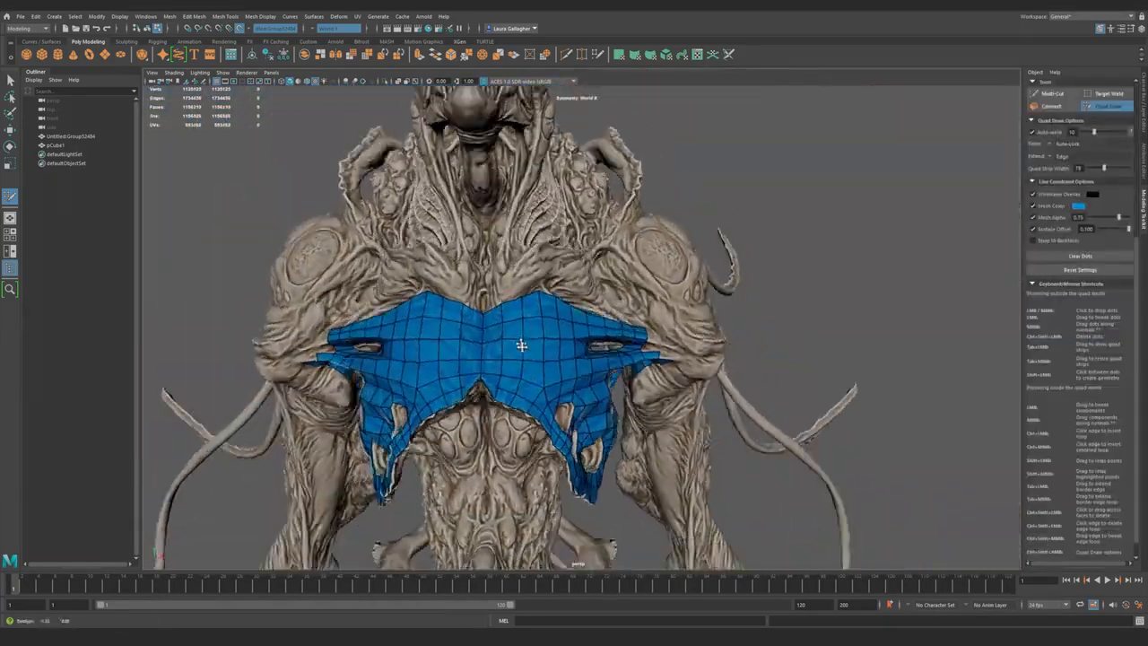
- Extrude symmetric quads upward from the upper chest border towards the collarbones and fill the gap across the midline
mouse_move(521, 345)
left_mouse_down("alt")
mouse_move(598, 441)
mouse_move(526, 412)
mouse_move(656, 418)
mouse_move(597, 418)
mouse_move(604, 462)
mouse_move(591, 432)
left_mouse_up("alt")
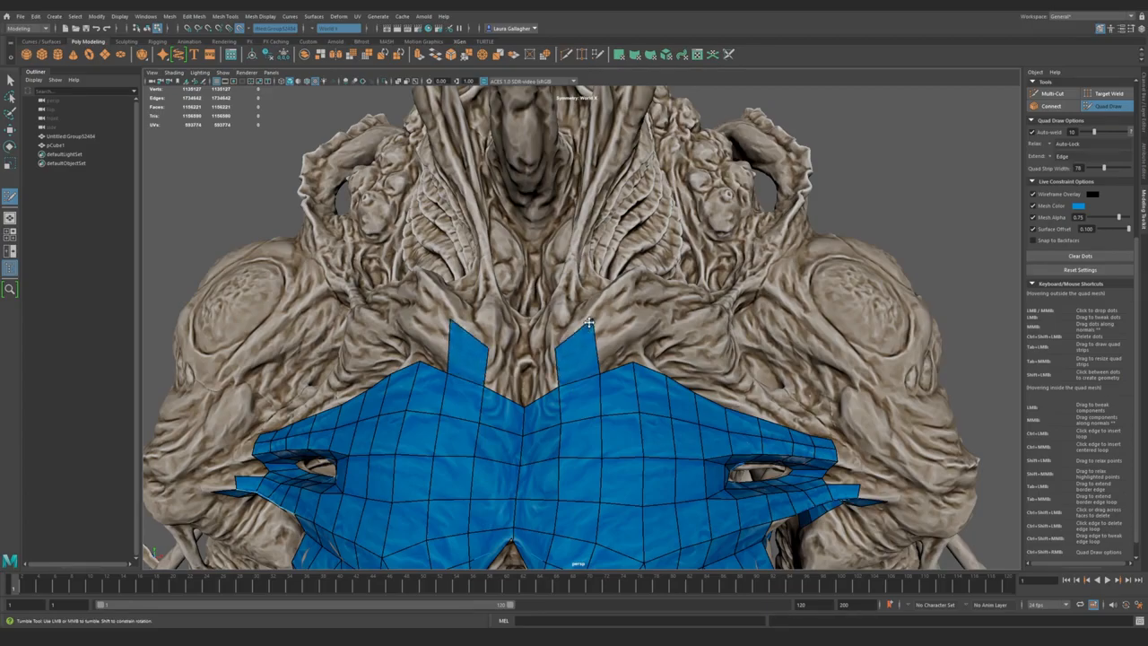
mouse_move(626, 284)
left_mouse_down("alt")
mouse_move(648, 402)
mouse_move(662, 385)
mouse_move(623, 366)
mouse_move(679, 375)
mouse_move(605, 365)
mouse_move(584, 400)
mouse_move(536, 422)
mouse_move(536, 368)
left_mouse_up("alt")
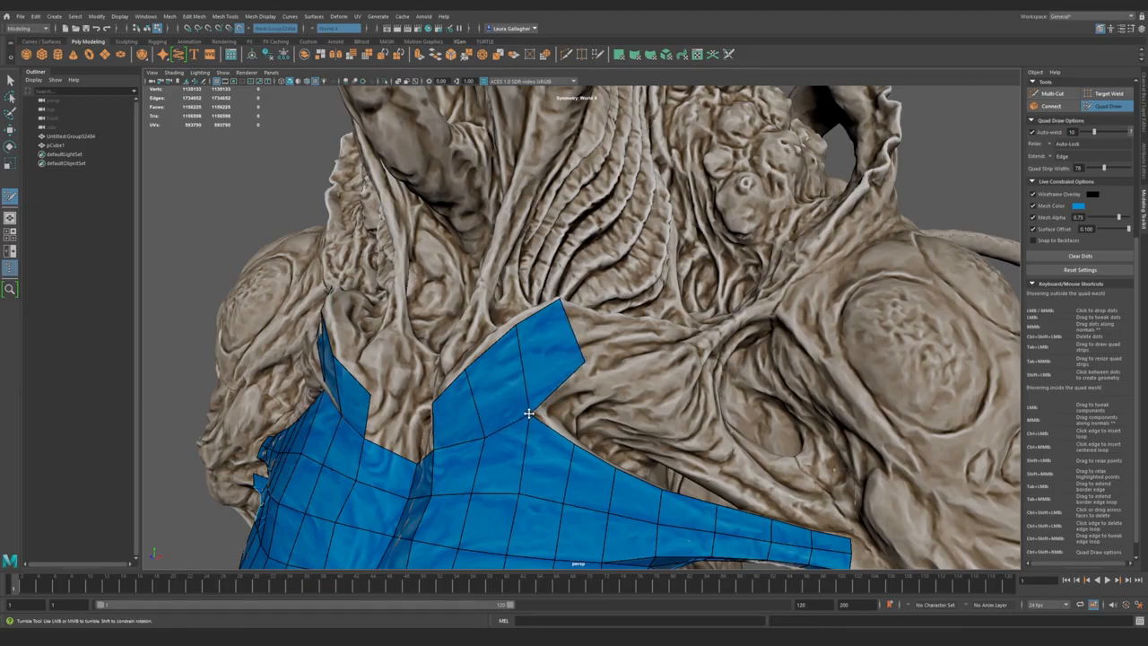
mouse_move(482, 436)
left_mouse_down("alt")
mouse_move(591, 406)
mouse_move(601, 427)
mouse_move(567, 378)
mouse_move(598, 405)
mouse_move(578, 406)
mouse_move(598, 439)
mouse_move(580, 438)
left_mouse_up("alt")
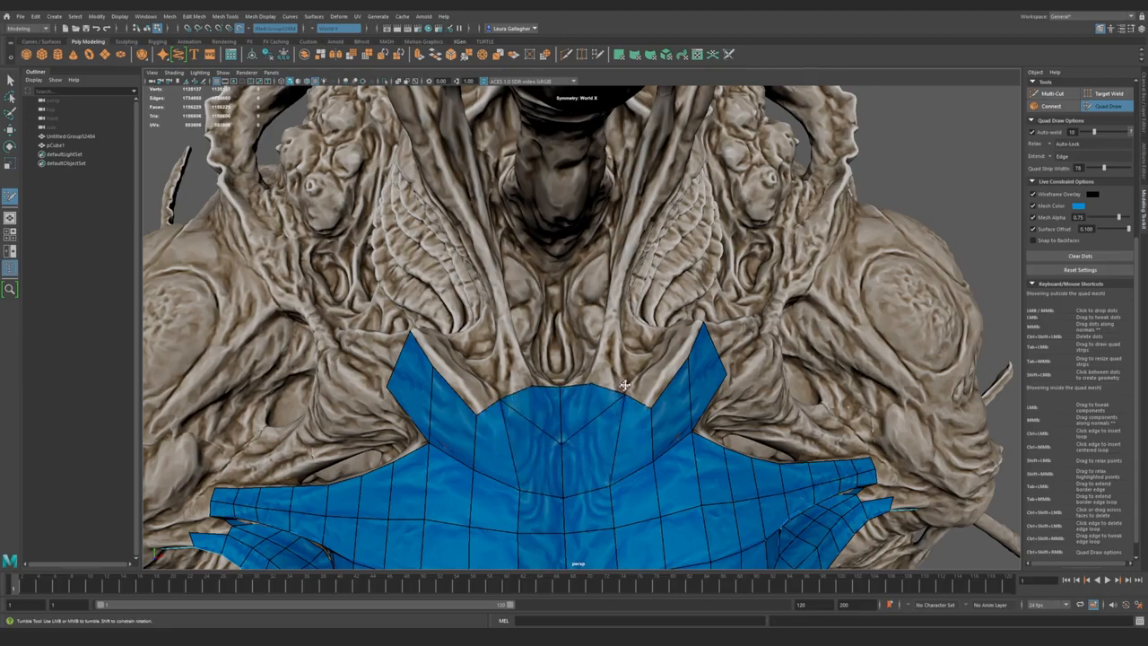
mouse_move(632, 381)
left_mouse_down("alt")
mouse_move(622, 397)
mouse_move(672, 391)
mouse_move(628, 414)
mouse_move(630, 426)
left_mouse_up("alt")
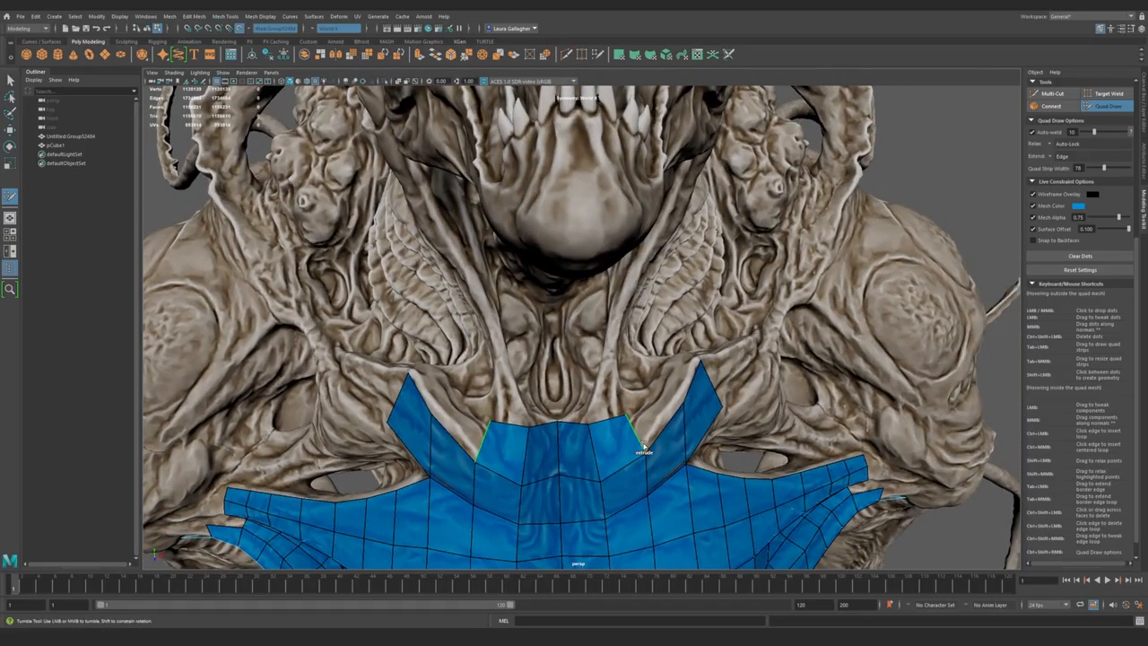
- Extrude a narrow strip of quads up the neck tendon on each side of the throat
mouse_move(653, 388)
left_mouse_down("alt")
mouse_move(586, 402)
mouse_move(510, 446)
mouse_move(515, 430)
left_mouse_up("alt")
key("ctrl+z")
mouse_move(493, 471)
left_mouse_down()
mouse_move(519, 408)
mouse_move(623, 413)
mouse_move(614, 406)
mouse_move(589, 470)
mouse_move(622, 410)
mouse_move(544, 429)
mouse_move(616, 404)
mouse_move(694, 413)
mouse_move(604, 400)
mouse_move(626, 249)
mouse_move(662, 181)
left_mouse_up()
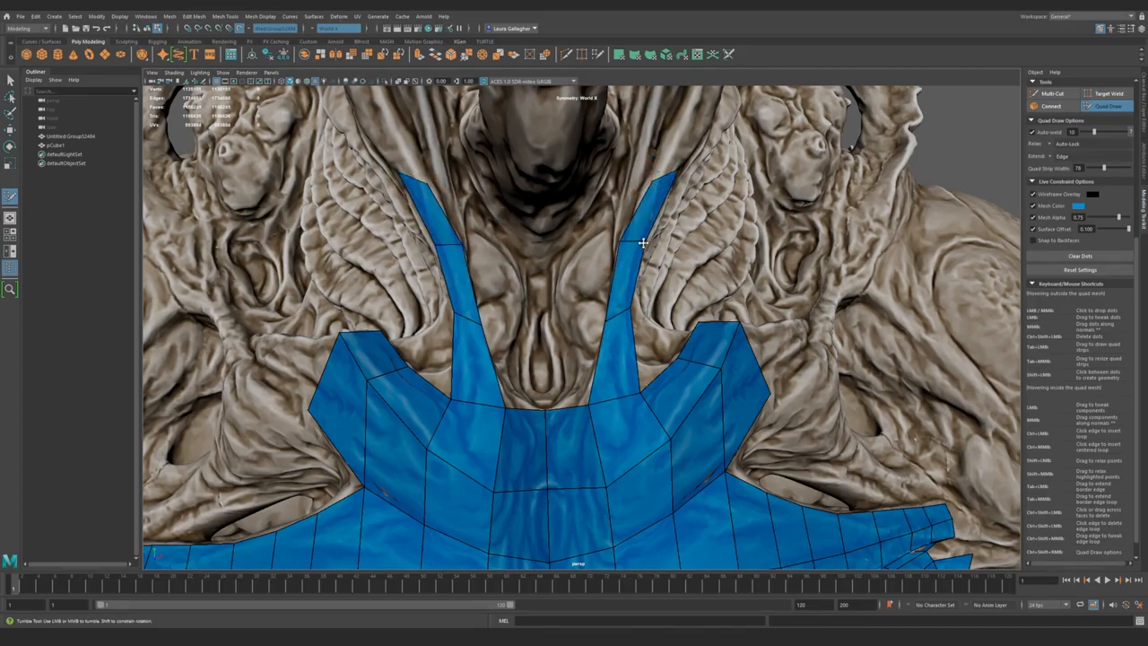
mouse_move(594, 339)
left_mouse_down("alt")
mouse_move(640, 321)
mouse_move(619, 302)
mouse_move(623, 344)
mouse_move(608, 240)
left_mouse_up("alt")
right_click_drag(609, 234, 654, 391, "alt")
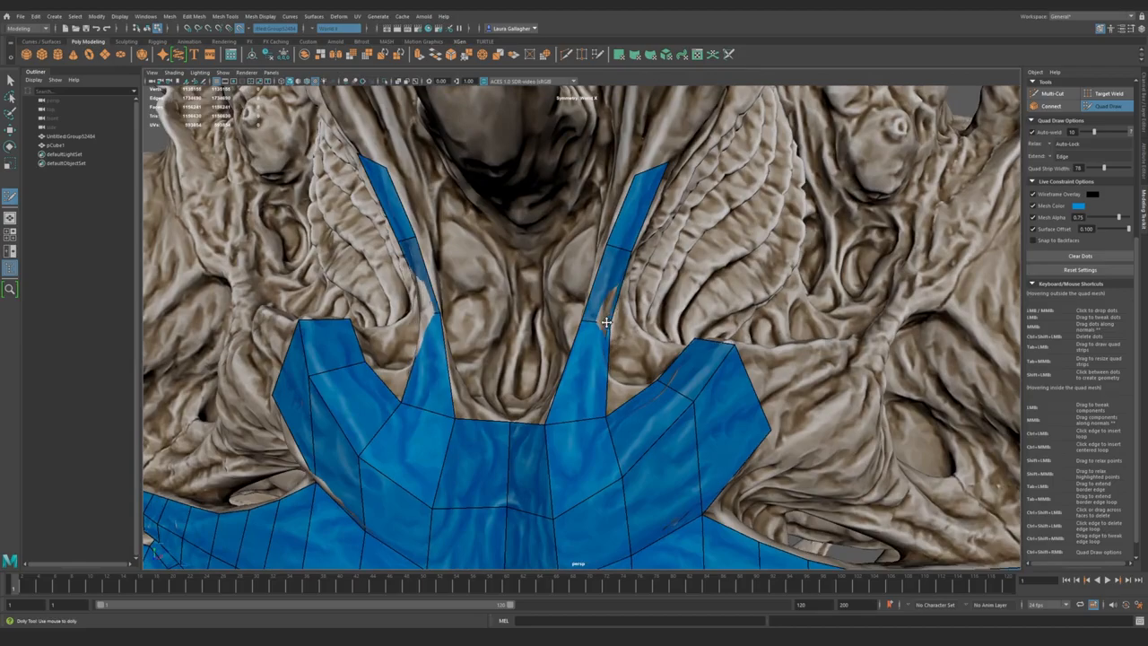
- Extrude quads from the inner edges of the neck strips and connect their bases across the throat with a central row
mouse_move(625, 377)
left_mouse_down("alt")
mouse_move(689, 368)
mouse_move(618, 418)
mouse_move(627, 398)
mouse_move(602, 387)
mouse_move(671, 436)
mouse_move(688, 431)
mouse_move(601, 427)
mouse_move(633, 422)
mouse_move(608, 404)
mouse_move(637, 428)
mouse_move(631, 436)
left_mouse_up("alt")
left_click(601, 364, "ctrl+shift")
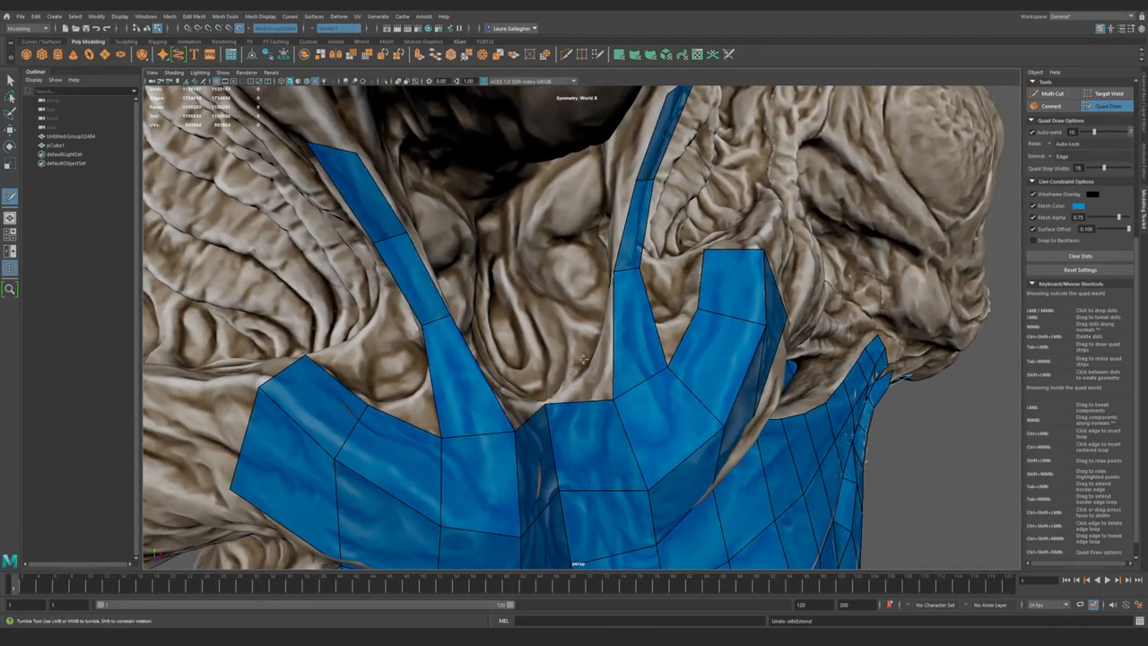
left_click_drag(602, 363, 638, 361, "alt")
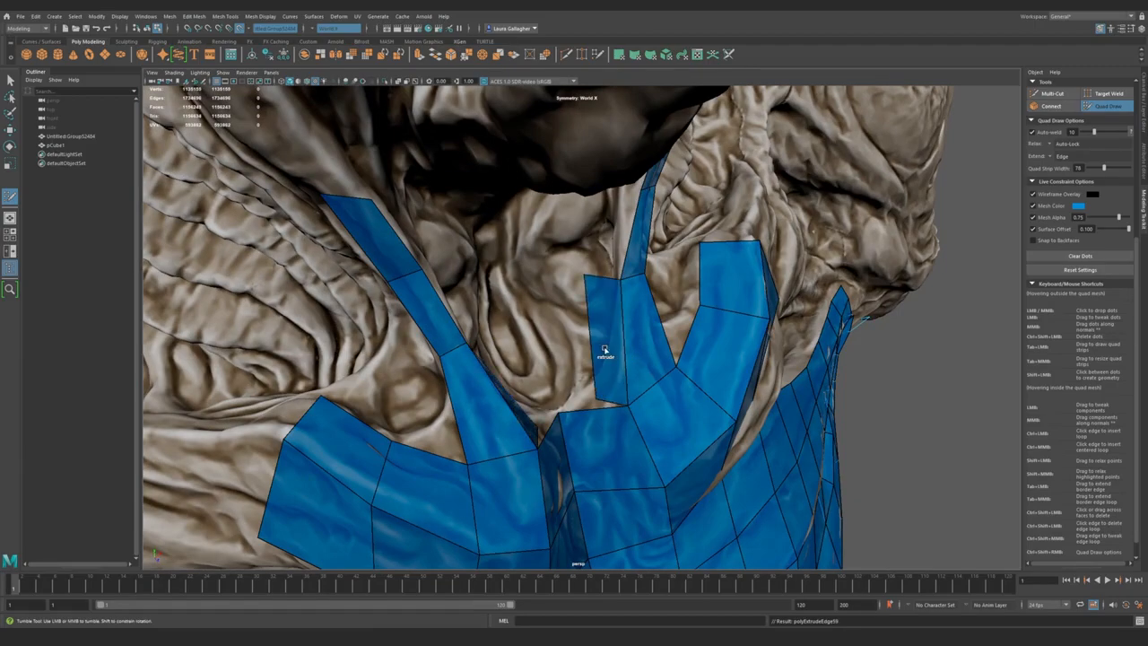
left_click_drag(584, 271, 602, 271, "alt")
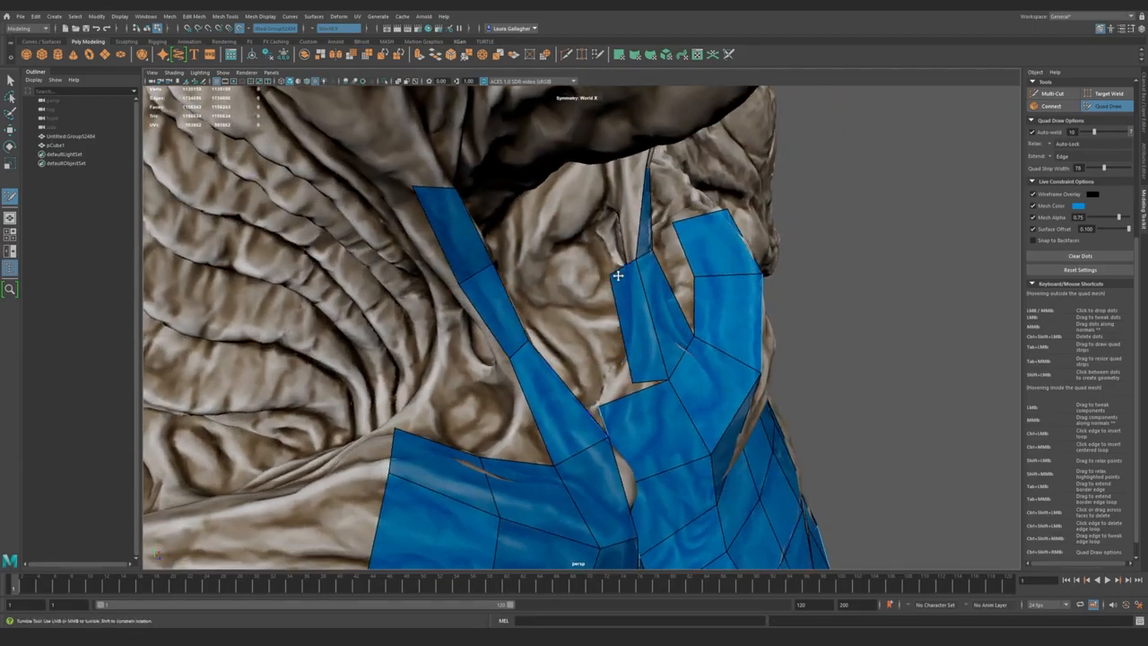
mouse_move(638, 364)
left_mouse_down("alt")
mouse_move(613, 409)
mouse_move(548, 389)
left_mouse_up("alt")
key("ctrl+z")
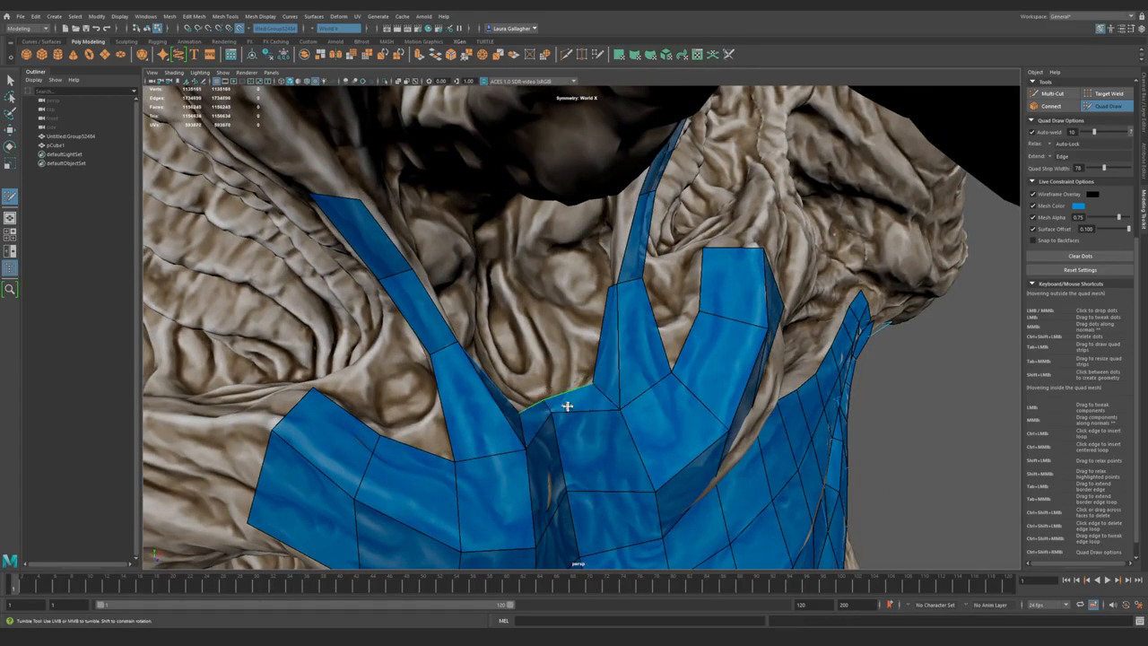
mouse_move(557, 441)
left_mouse_down("alt")
mouse_move(526, 403)
mouse_move(548, 385)
mouse_move(557, 416)
mouse_move(600, 326)
mouse_move(587, 374)
mouse_move(608, 377)
mouse_move(583, 327)
mouse_move(608, 334)
mouse_move(616, 431)
mouse_move(639, 345)
mouse_move(615, 387)
mouse_move(627, 269)
left_mouse_up("alt")
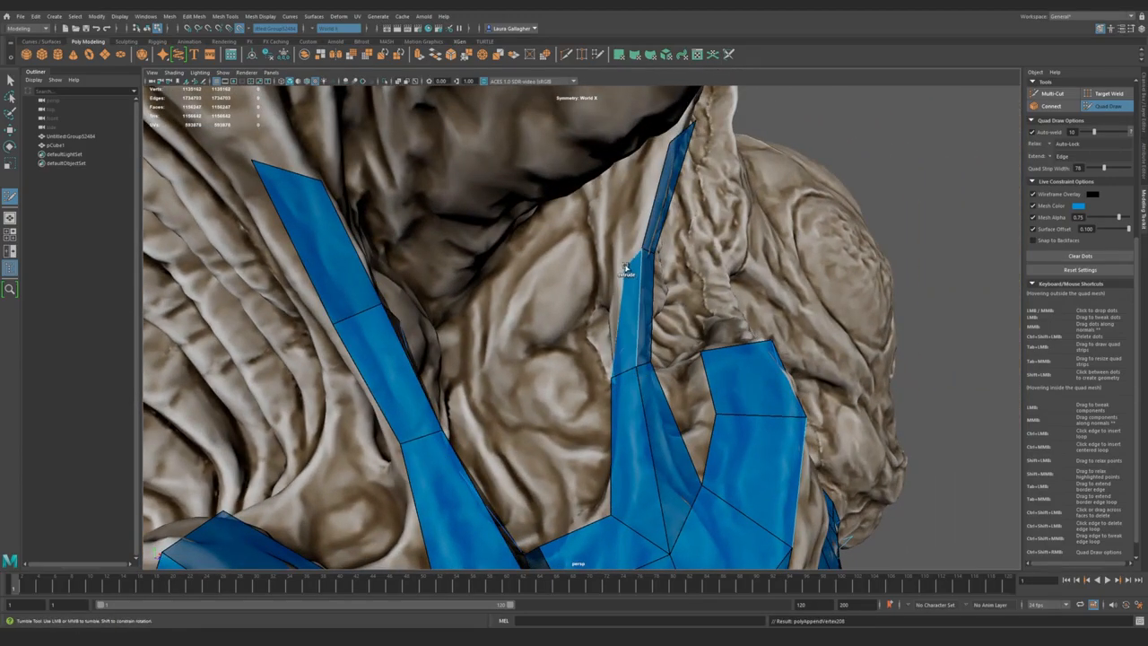
- Extend quads into the throat hollow from the inner border at the base of the neck strips
mouse_move(583, 368)
left_mouse_down("alt")
mouse_move(565, 366)
mouse_move(610, 365)
mouse_move(591, 362)
mouse_move(654, 395)
mouse_move(646, 418)
mouse_move(618, 418)
mouse_move(591, 375)
mouse_move(612, 387)
mouse_move(660, 347)
mouse_move(664, 382)
mouse_move(715, 384)
mouse_move(637, 396)
mouse_move(544, 368)
mouse_move(592, 370)
mouse_move(533, 372)
mouse_move(576, 369)
left_mouse_up("alt")
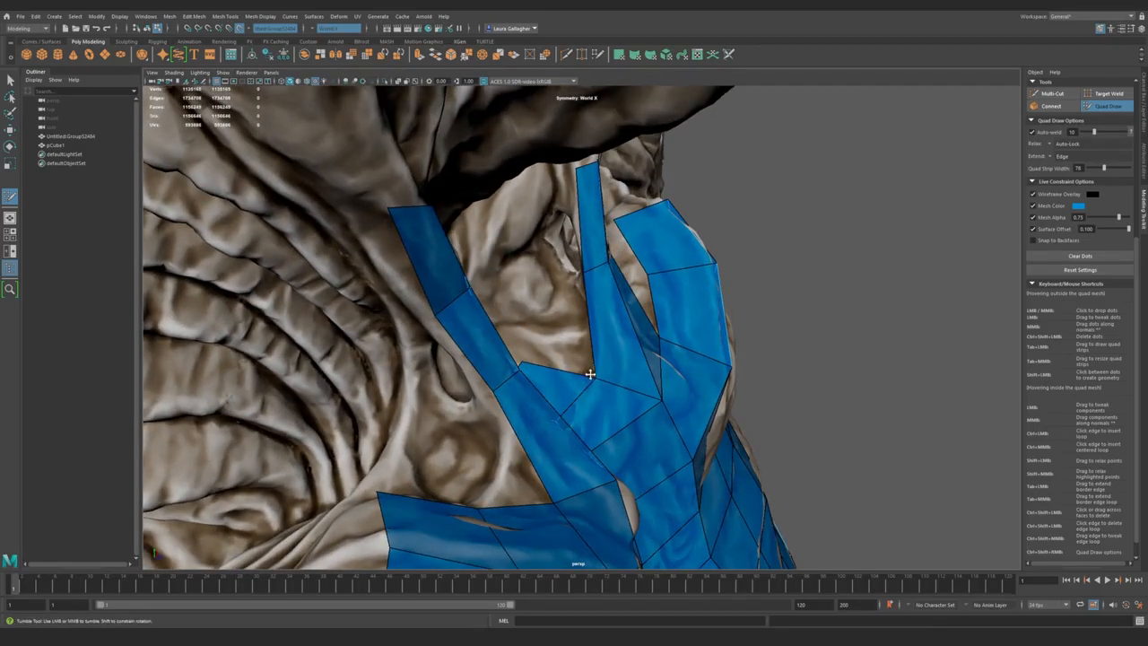
left_click_drag(593, 378, 536, 288)
mouse_move(613, 360)
left_mouse_down("alt")
mouse_move(616, 403)
mouse_move(628, 387)
mouse_move(610, 388)
left_mouse_up("alt")
scroll(650, 391, "down", 5)
right_click_drag(484, 367, 576, 368, "alt")
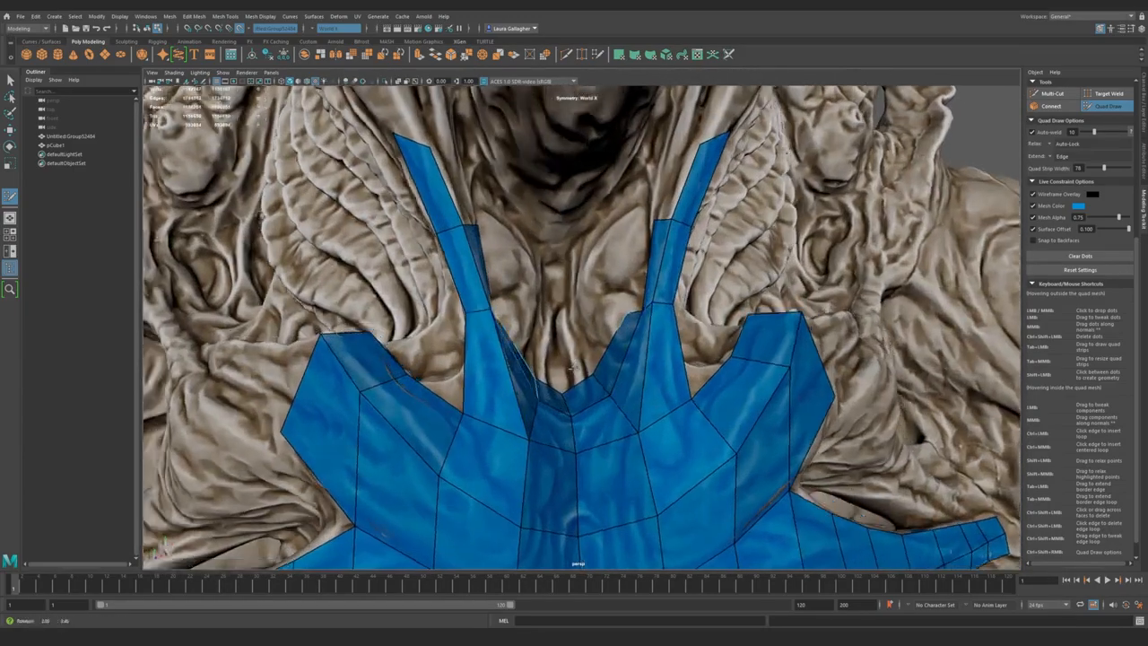
- Extrude the central border of the throat hollow upward and add a matching quad on each side
left_click_drag(576, 368, 567, 385, "alt")
mouse_move(567, 386)
right_mouse_down("alt")
mouse_move(587, 415)
mouse_move(560, 406)
right_mouse_up("alt")
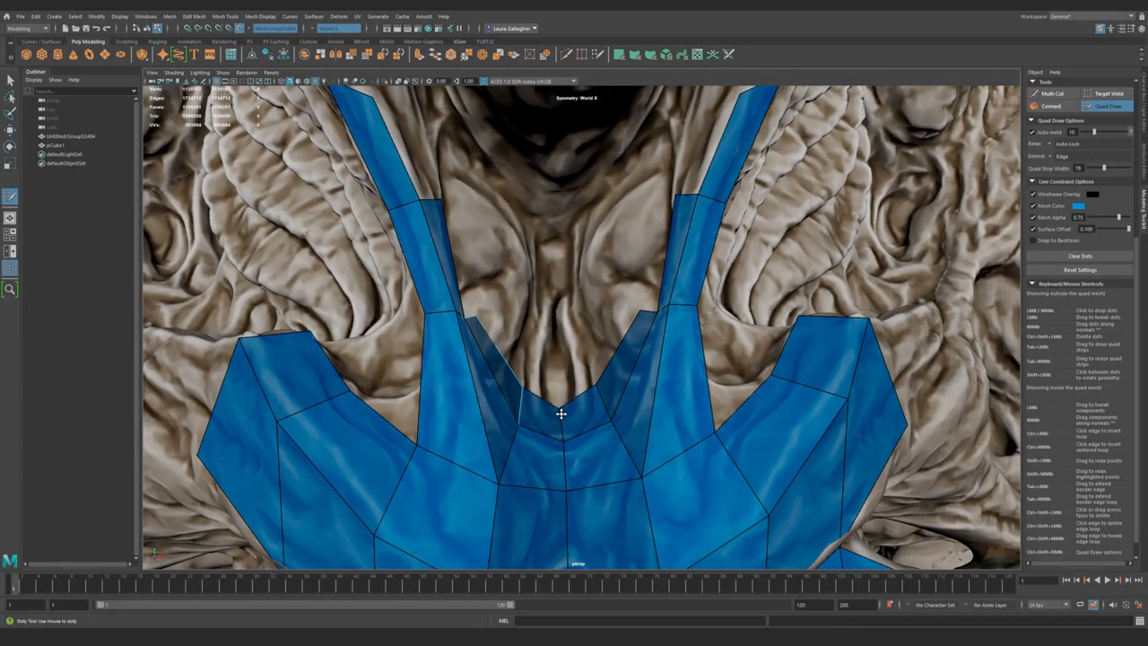
left_click_drag(560, 415, 562, 380, "alt")
middle_click_drag(579, 410, 578, 374, "alt")
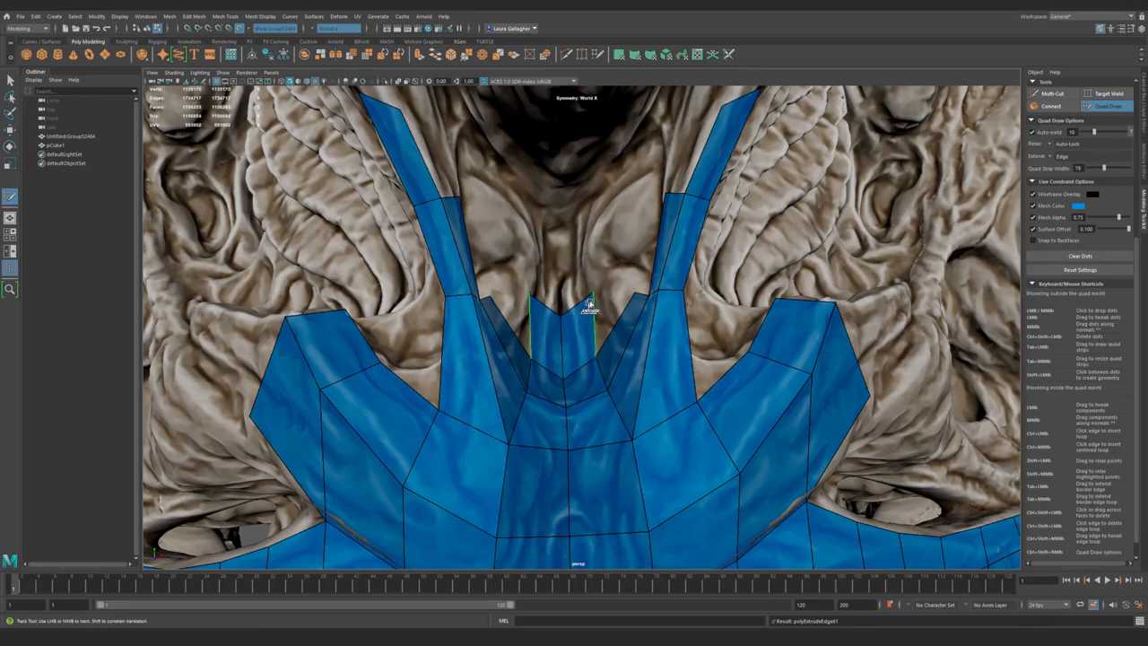
mouse_move(594, 312)
left_mouse_down("alt")
mouse_move(600, 359)
mouse_move(636, 410)
mouse_move(609, 389)
left_mouse_up("alt")
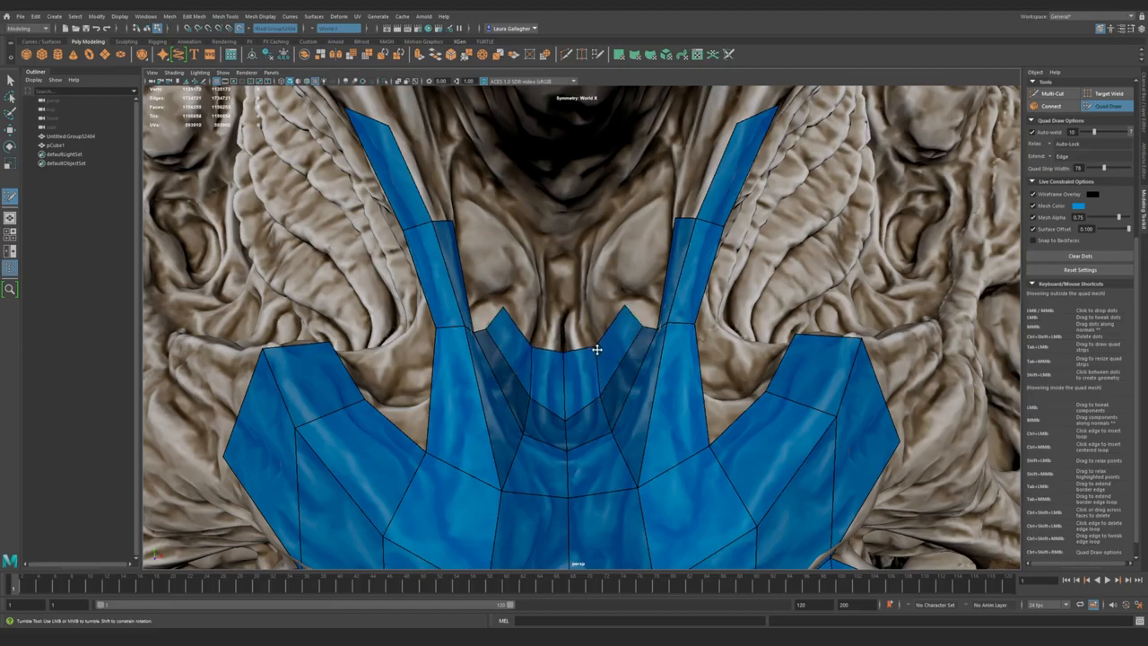
mouse_move(565, 411)
left_mouse_down("alt")
mouse_move(588, 422)
mouse_move(533, 351)
mouse_move(597, 386)
mouse_move(618, 323)
left_mouse_up("alt")
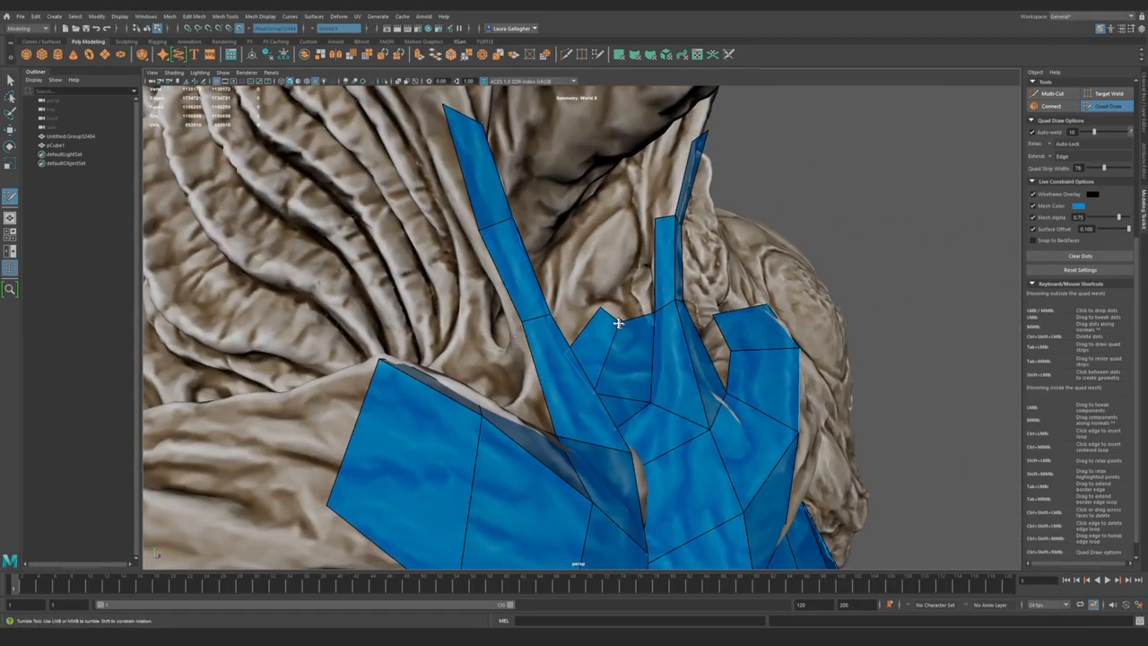
- Fill the gaps between the throat hollow quads and the neck strips up to the upper joint of the strips
mouse_move(661, 373)
left_mouse_down("alt")
mouse_move(580, 359)
mouse_move(656, 387)
left_mouse_up("alt")
middle_click_drag(656, 387, 606, 378, "alt")
mouse_move(605, 378)
left_mouse_down("alt")
mouse_move(592, 333)
mouse_move(669, 409)
mouse_move(612, 538)
mouse_move(615, 399)
mouse_move(583, 330)
mouse_move(607, 385)
mouse_move(619, 371)
mouse_move(593, 359)
left_mouse_up("alt")
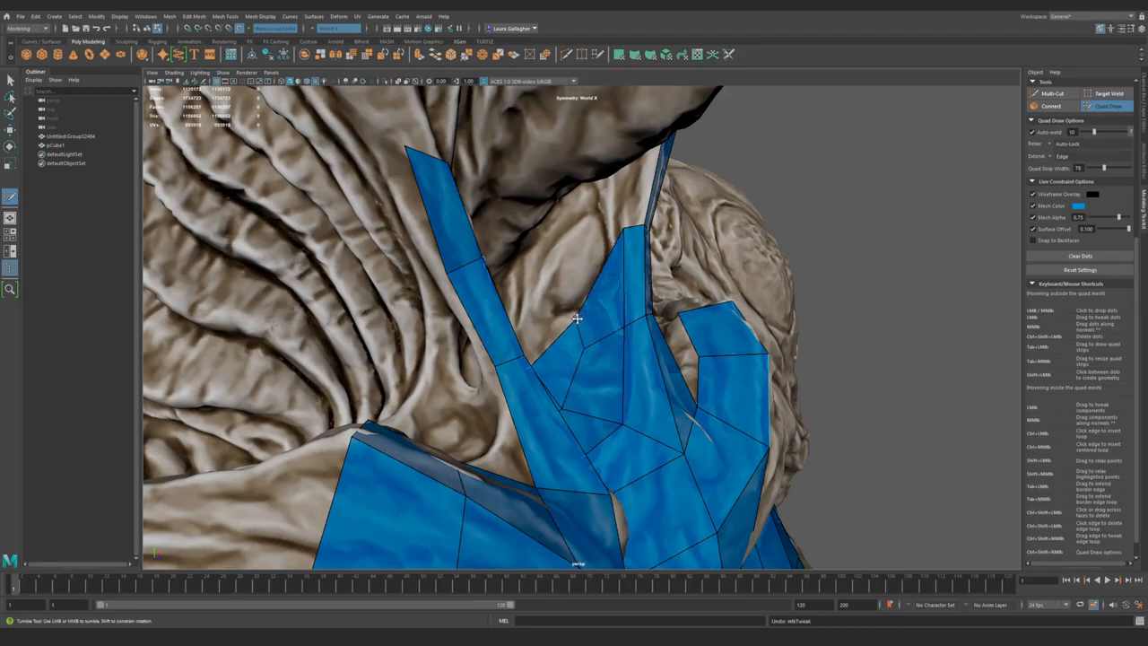
left_click_drag(563, 289, 503, 305, "alt")
right_click_drag(502, 305, 604, 391, "alt")
mouse_move(604, 392)
left_mouse_down("alt")
mouse_move(624, 361)
mouse_move(566, 317)
mouse_move(550, 329)
mouse_move(592, 410)
mouse_move(587, 427)
left_mouse_up("alt")
right_click_drag(587, 428, 450, 264, "alt")
left_click_drag(450, 265, 544, 318, "alt")
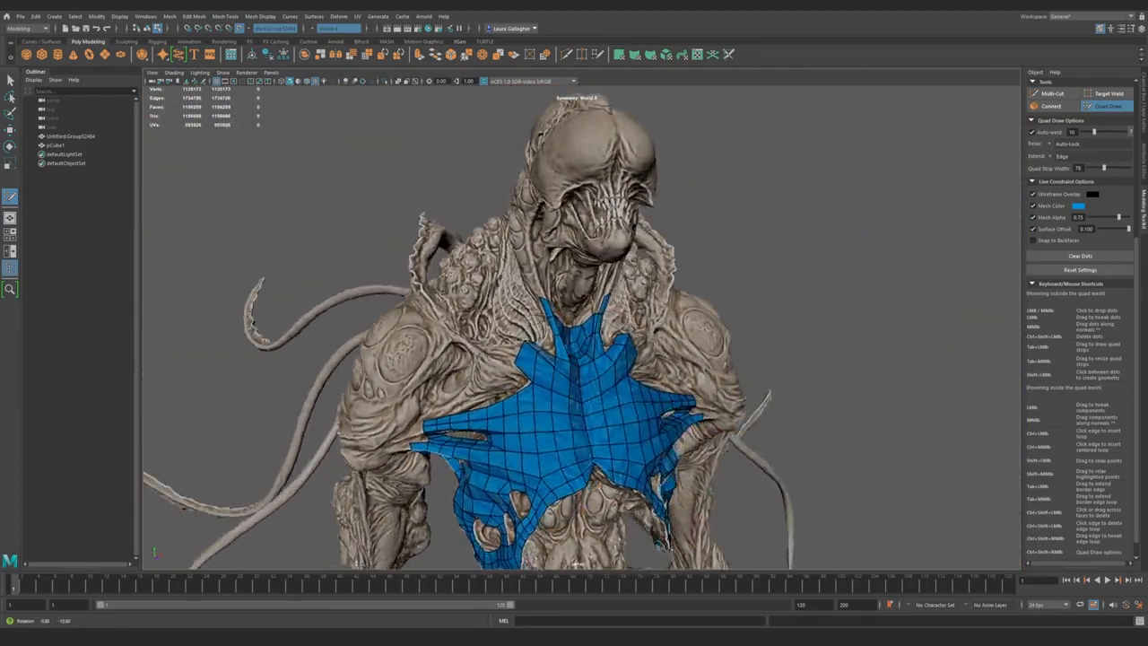
- Extend the throat quads upward by one row, bridging the neck strips all the way to their top ends
right_click_drag(545, 318, 709, 395, "alt")
left_click_drag(709, 395, 718, 448, "alt")
right_click_drag(718, 448, 760, 470, "alt")
left_click_drag(760, 470, 646, 343, "alt")
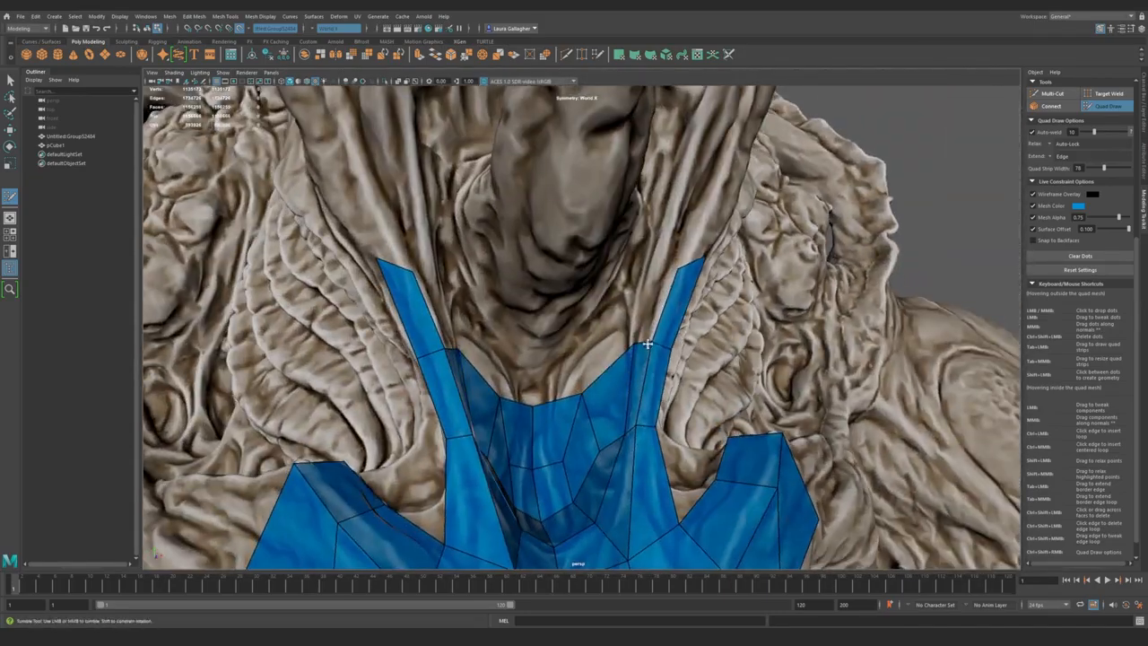
mouse_move(641, 296)
left_mouse_down("alt")
mouse_move(612, 340)
mouse_move(475, 337)
left_mouse_up("alt")
mouse_move(589, 392)
left_mouse_down()
mouse_move(552, 395)
mouse_move(545, 329)
left_mouse_up()
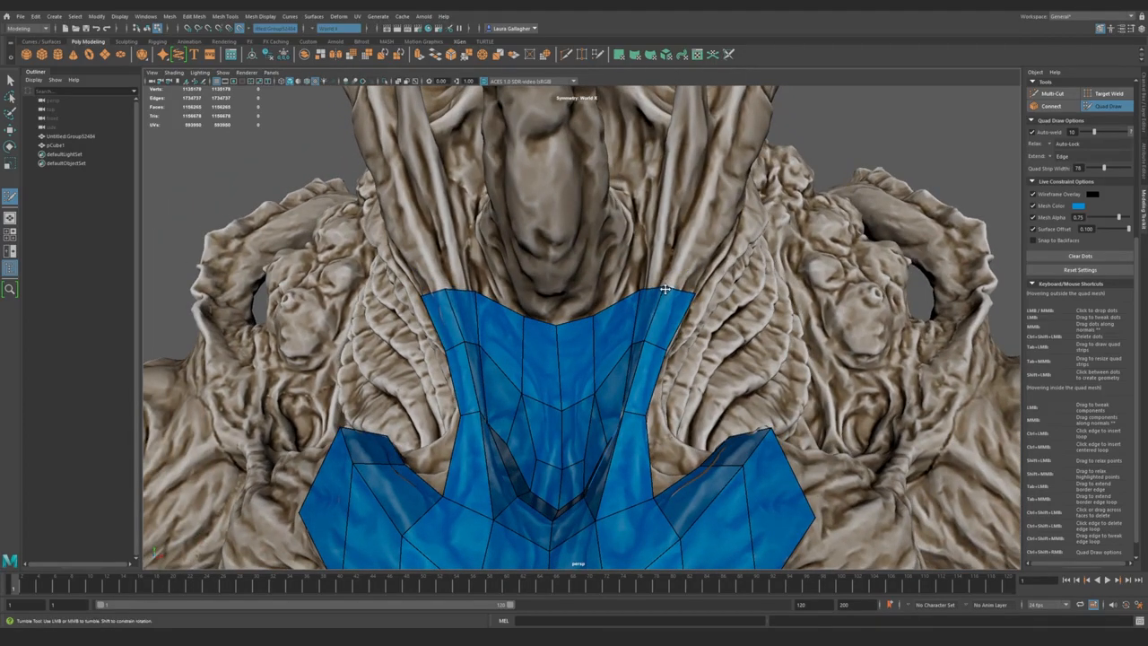
mouse_move(653, 346)
left_mouse_down("alt")
mouse_move(633, 367)
mouse_move(648, 345)
left_mouse_up("alt")
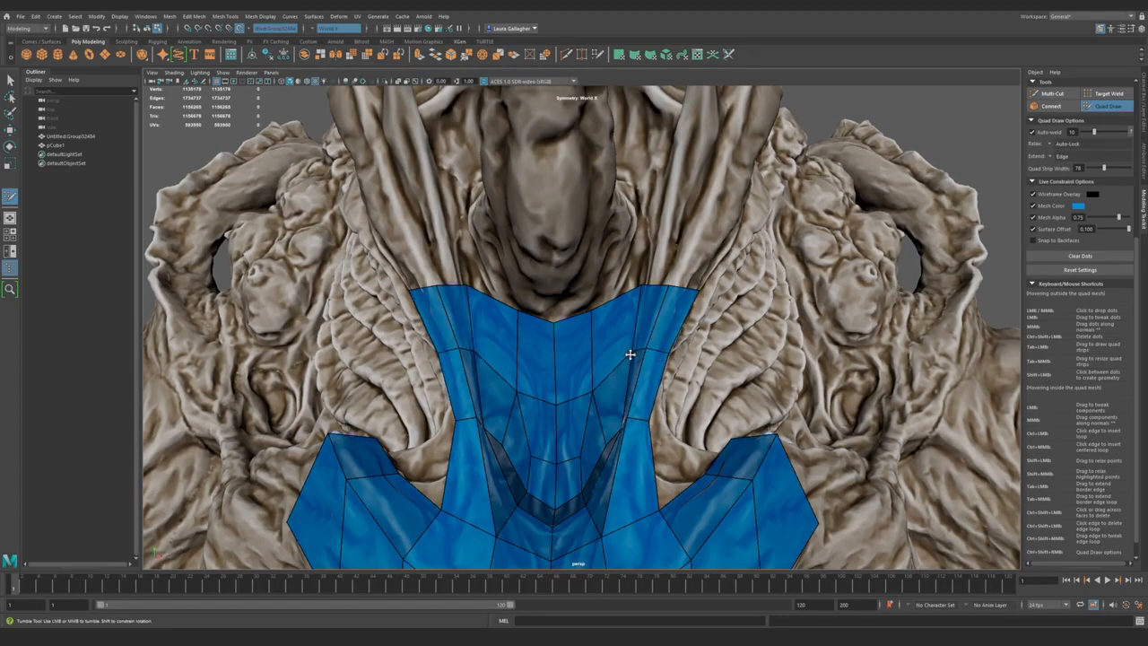
- Examine the chest and throat mesh against the whole creature from several angles and distances
left_click_drag(568, 450, 502, 431, "alt")
right_click_drag(512, 418, 398, 299, "alt")
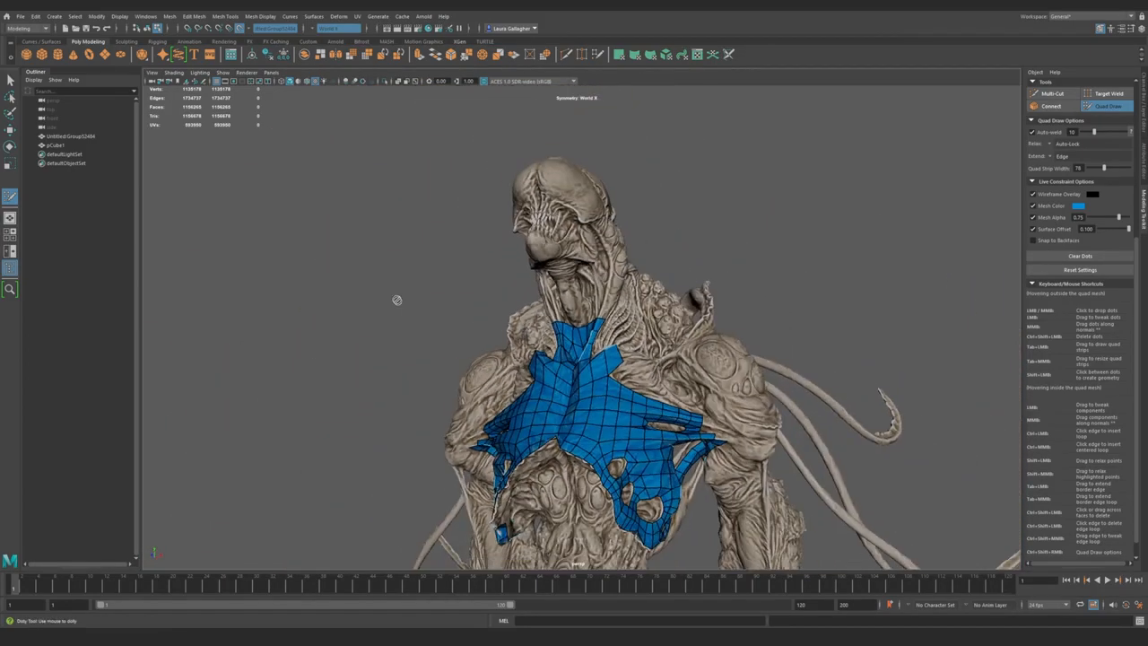
left_click_drag(397, 299, 494, 304, "alt")
left_click_drag(581, 339, 529, 419, "alt")
right_click_drag(526, 455, 454, 260, "alt")
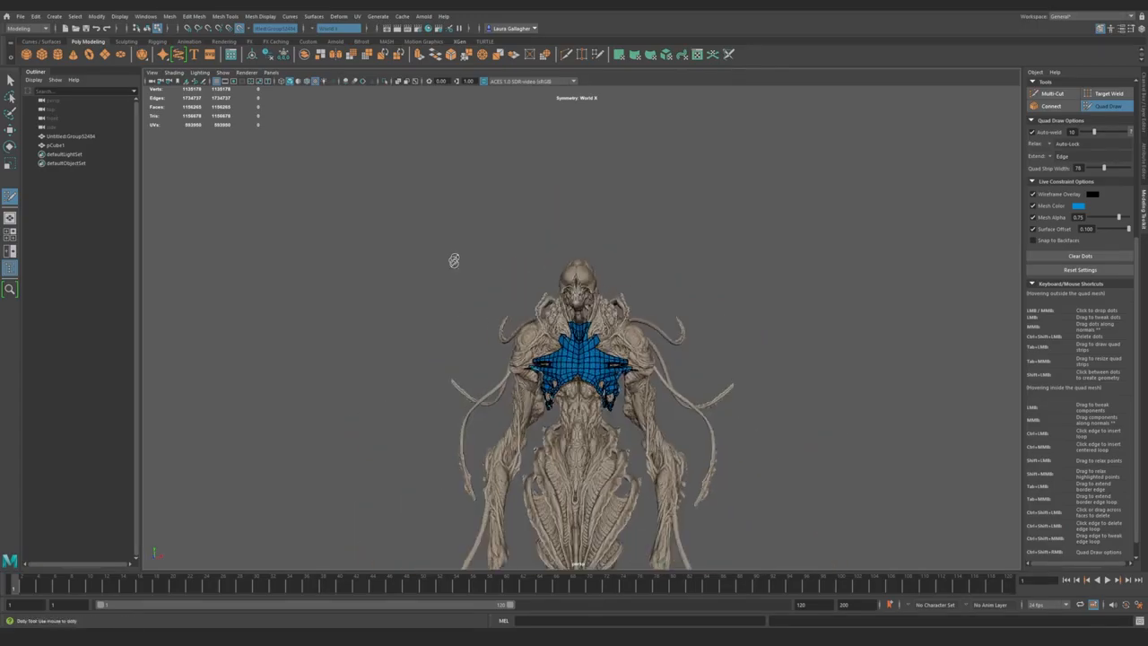
mouse_move(581, 209)
left_mouse_down("alt")
mouse_move(505, 218)
mouse_move(569, 215)
left_mouse_up("alt")
right_click_drag(569, 216, 718, 233, "alt")
middle_click_drag(718, 234, 775, 495, "alt")
right_click_drag(775, 495, 807, 511, "alt")
- Extrude the two central quads up onto the protruding throat column and add a quad on each side of them
middle_click_drag(566, 305, 566, 377, "alt")
left_click_drag(566, 376, 586, 329, "alt")
middle_click_drag(587, 329, 576, 389, "alt")
right_click_drag(576, 389, 682, 448, "alt")
middle_click_drag(581, 386, 581, 350, "alt")
left_click_drag(581, 350, 519, 361, "alt")
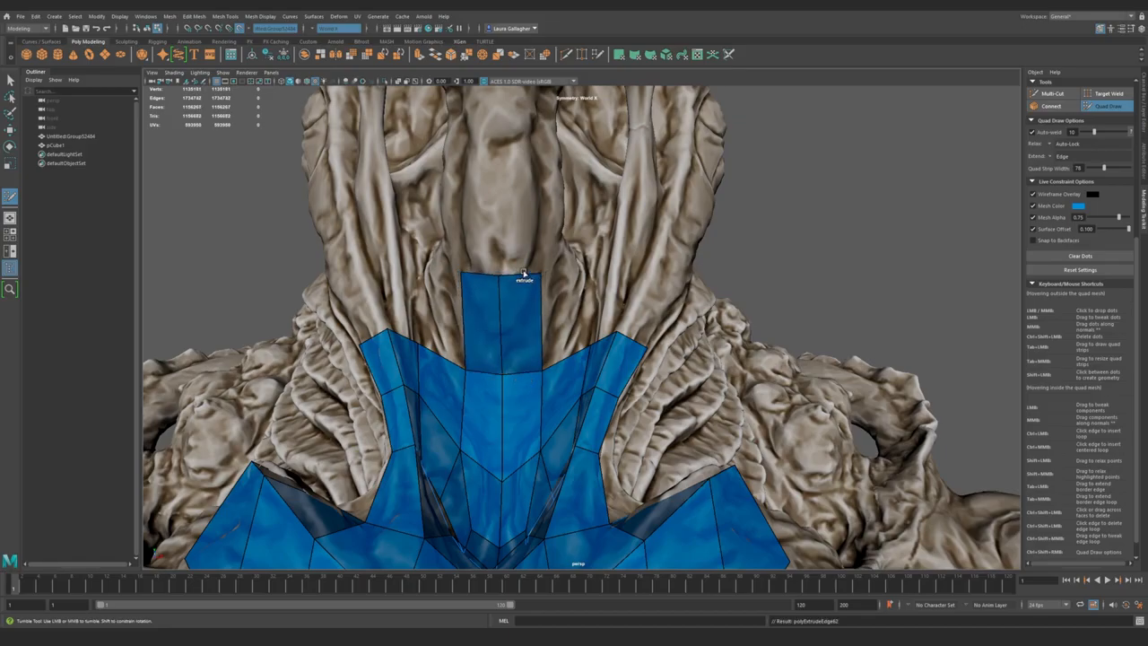
left_click_drag(544, 360, 533, 314, "alt")
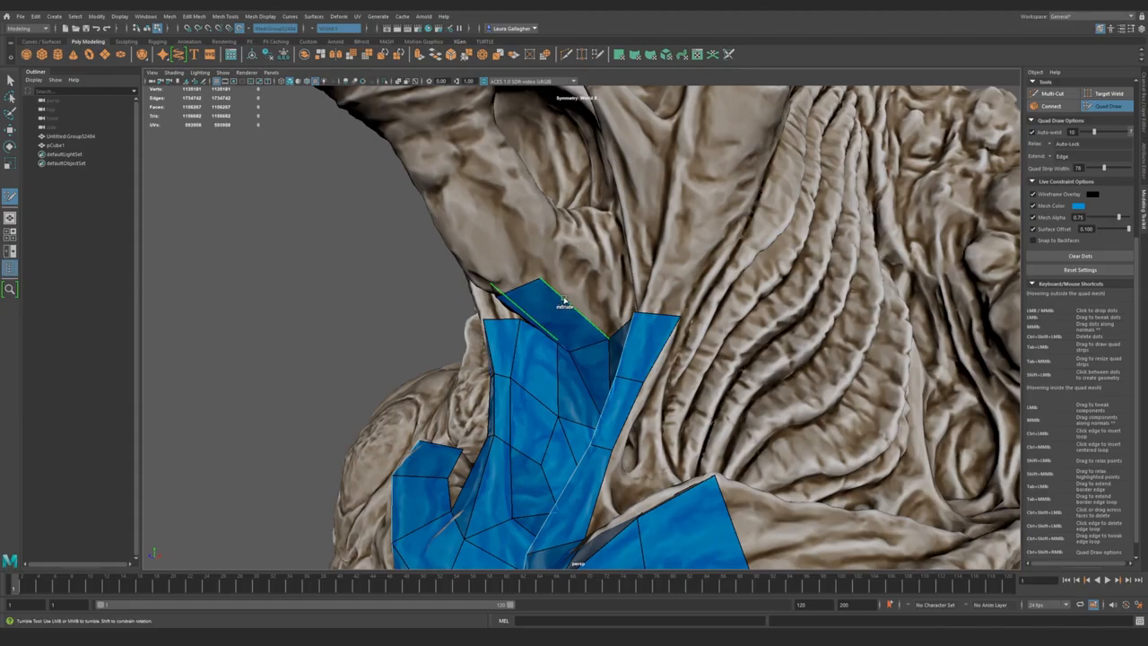
left_click_drag(602, 278, 612, 275, "alt")
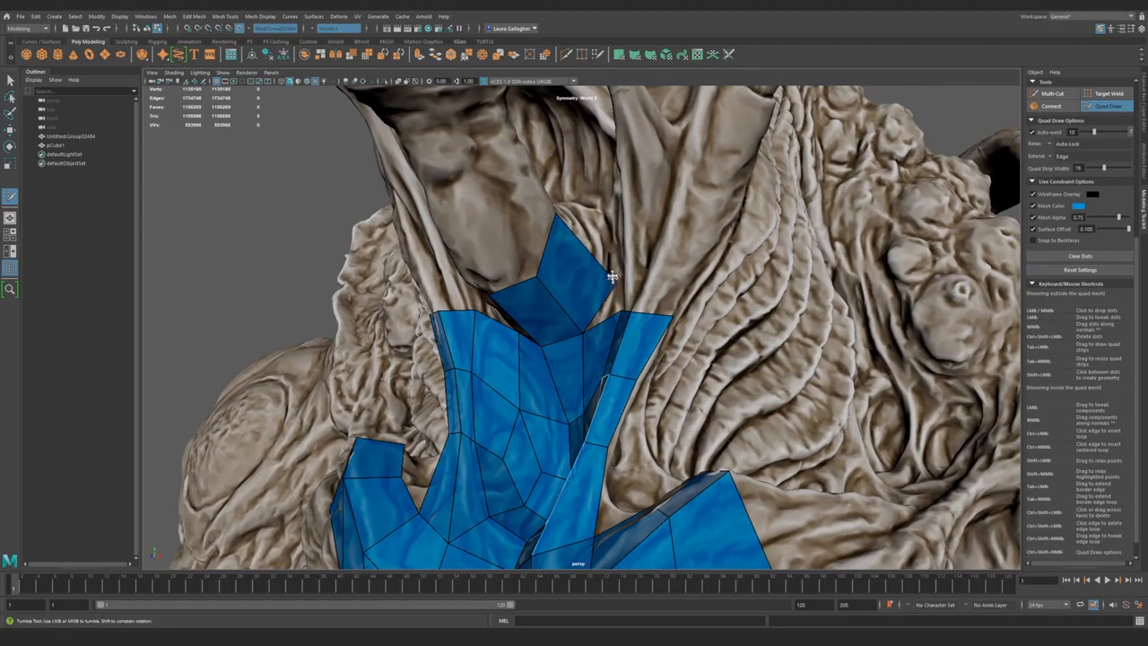
mouse_move(608, 217)
left_mouse_down("alt")
mouse_move(616, 326)
mouse_move(600, 286)
mouse_move(550, 351)
mouse_move(568, 368)
left_mouse_up("alt")
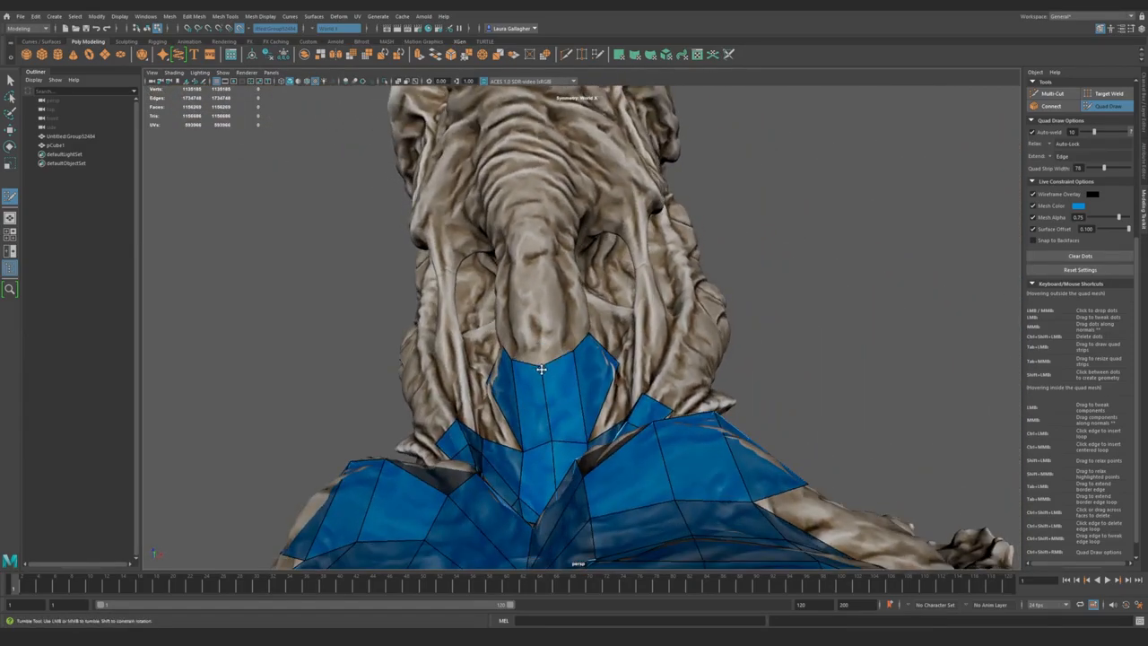
- Adjust the throat column's border points and extrude its central quads further up towards the jaw
mouse_move(557, 358)
left_mouse_down()
mouse_move(546, 297)
mouse_move(544, 391)
left_mouse_up()
left_click_drag(618, 370, 648, 357)
key("ctrl+z")
left_click_drag(552, 335, 593, 347, "alt")
right_click_drag(579, 345, 578, 366, "alt")
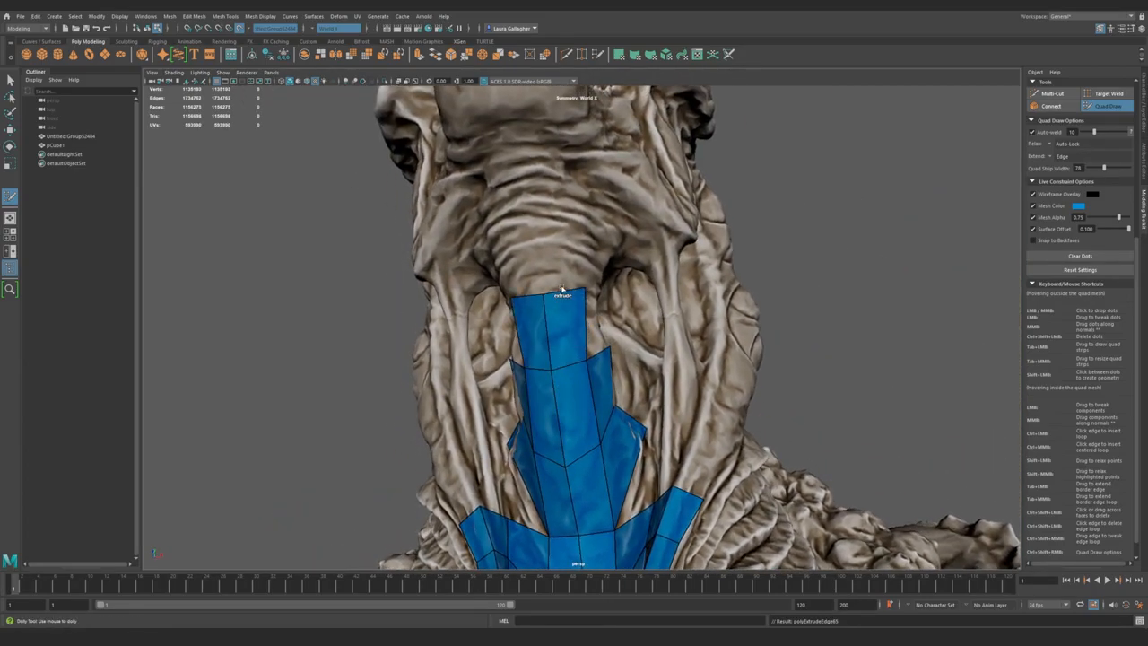
left_click_drag(574, 317, 571, 296, "alt")
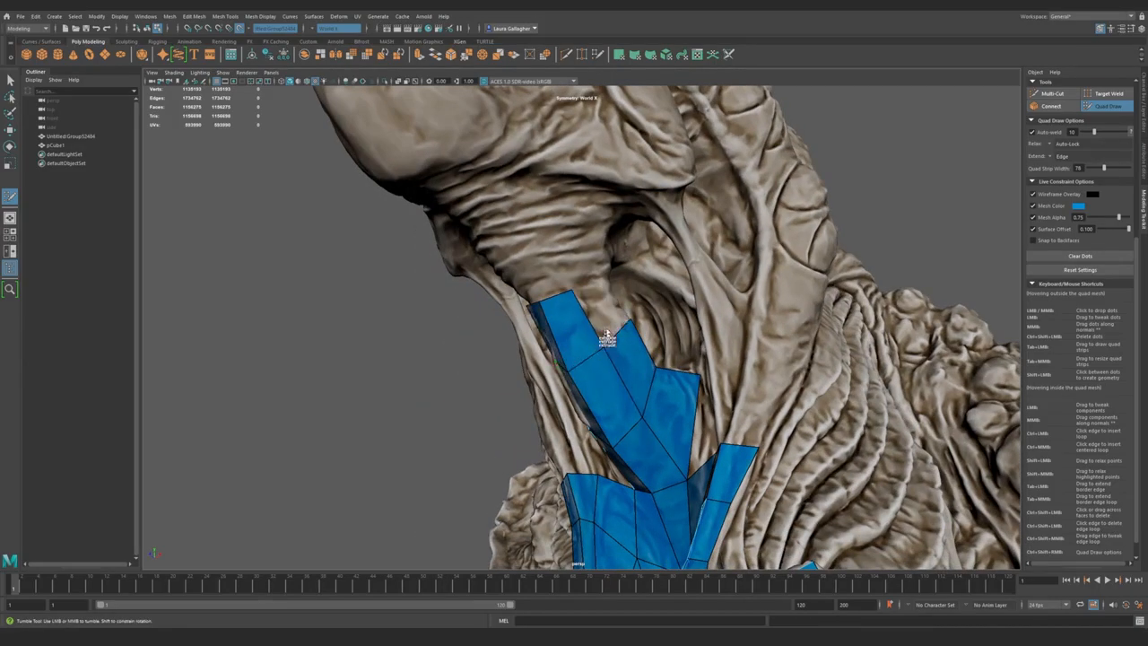
- Fill quads along both sides of the throat column up to the underside of the jaw and relax the points
left_click_drag(602, 279, 574, 286, "alt")
left_click_drag(597, 367, 529, 298, "alt")
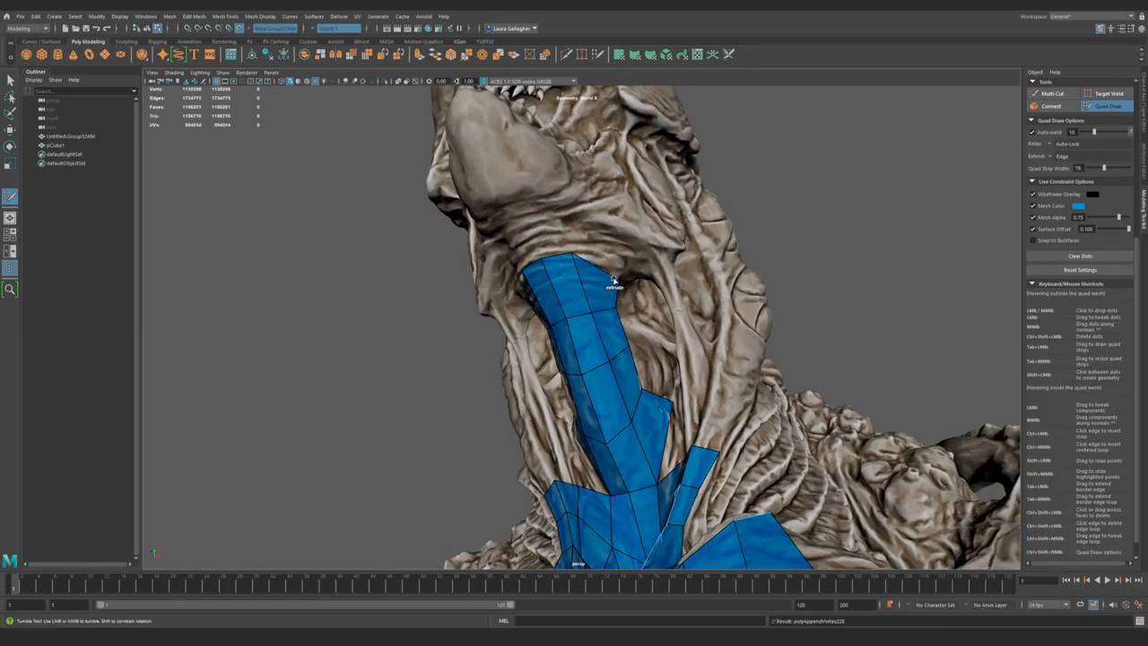
left_click_drag(575, 255, 609, 317, "alt")
mouse_move(577, 375)
left_mouse_down("alt")
mouse_move(549, 350)
mouse_move(566, 377)
mouse_move(569, 348)
left_mouse_up("alt")
key("ctrl+z")
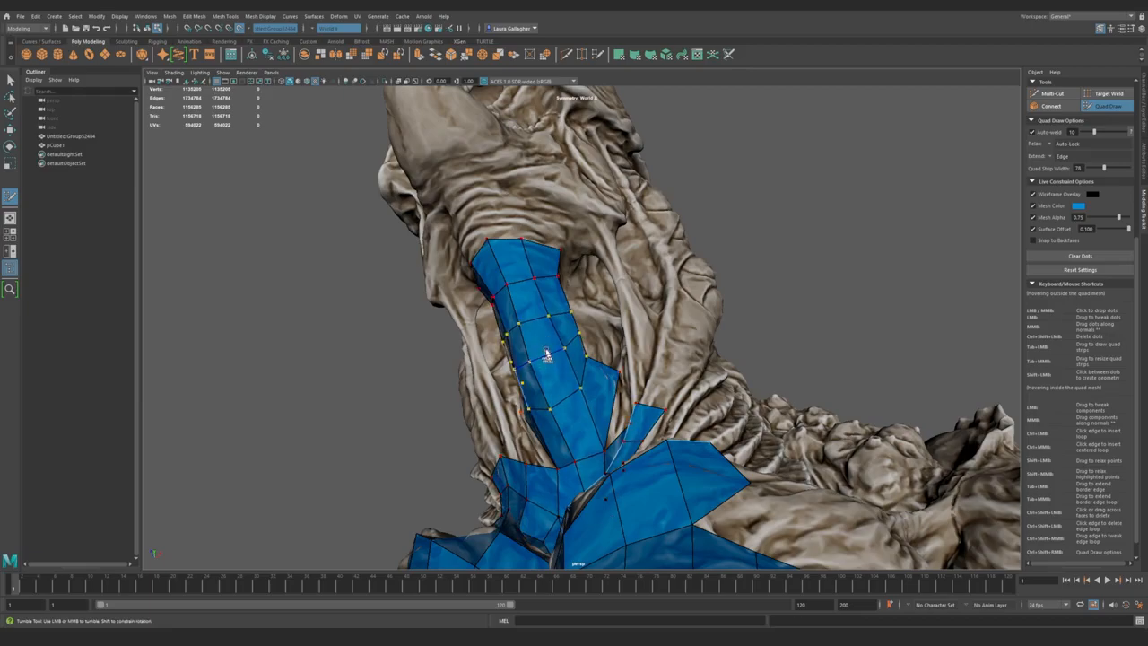
left_click_drag(538, 366, 639, 387, "alt")
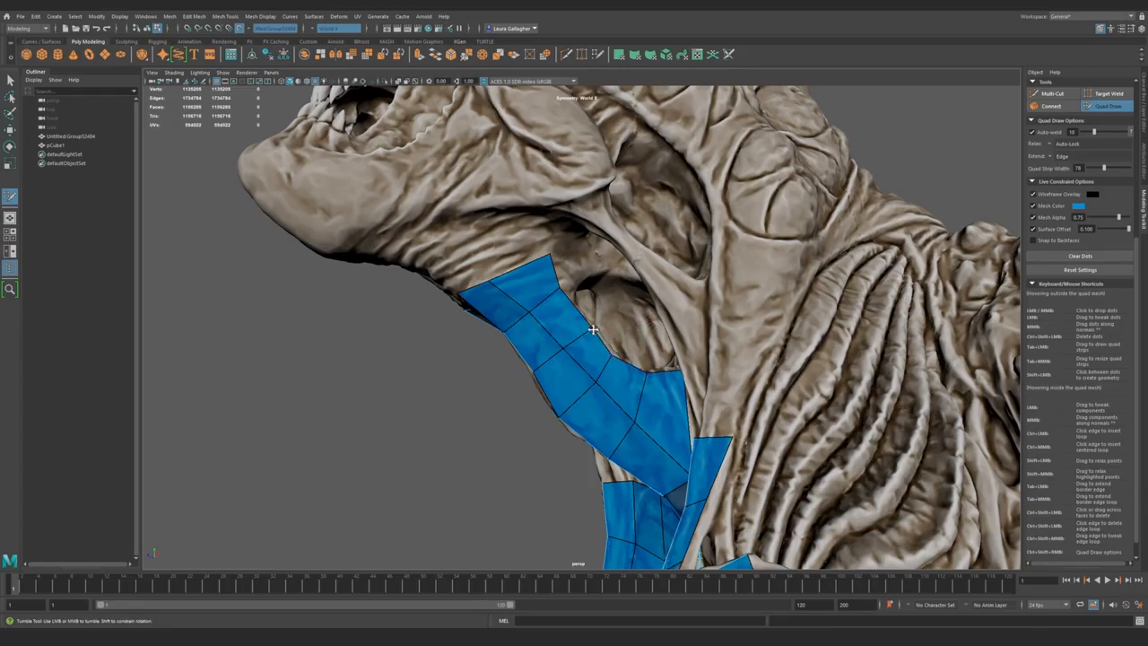
- Examine the new throat column and its connection to the neck strips from the front and side
left_click_drag(626, 370, 542, 340, "alt")
right_click_drag(542, 340, 446, 264, "alt")
left_click_drag(446, 263, 561, 266, "alt")
left_click_drag(691, 306, 464, 223, "alt")
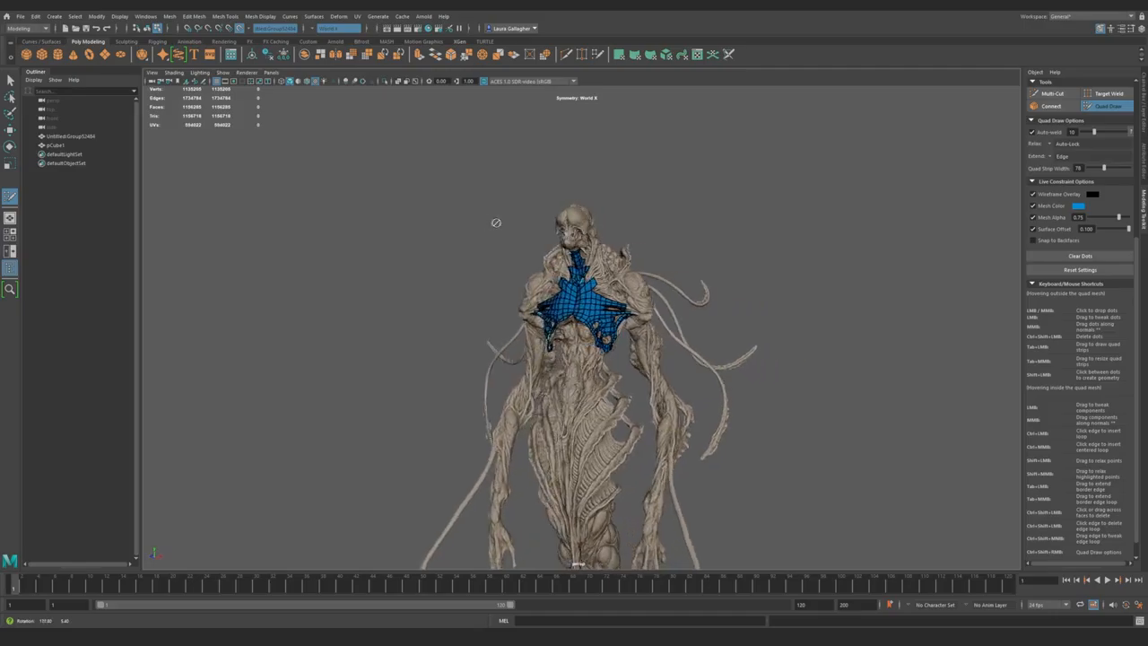
middle_click_drag(531, 221, 531, 283, "alt")
right_click_drag(531, 283, 917, 593, "alt")
right_click_drag(529, 368, 718, 369, "alt")
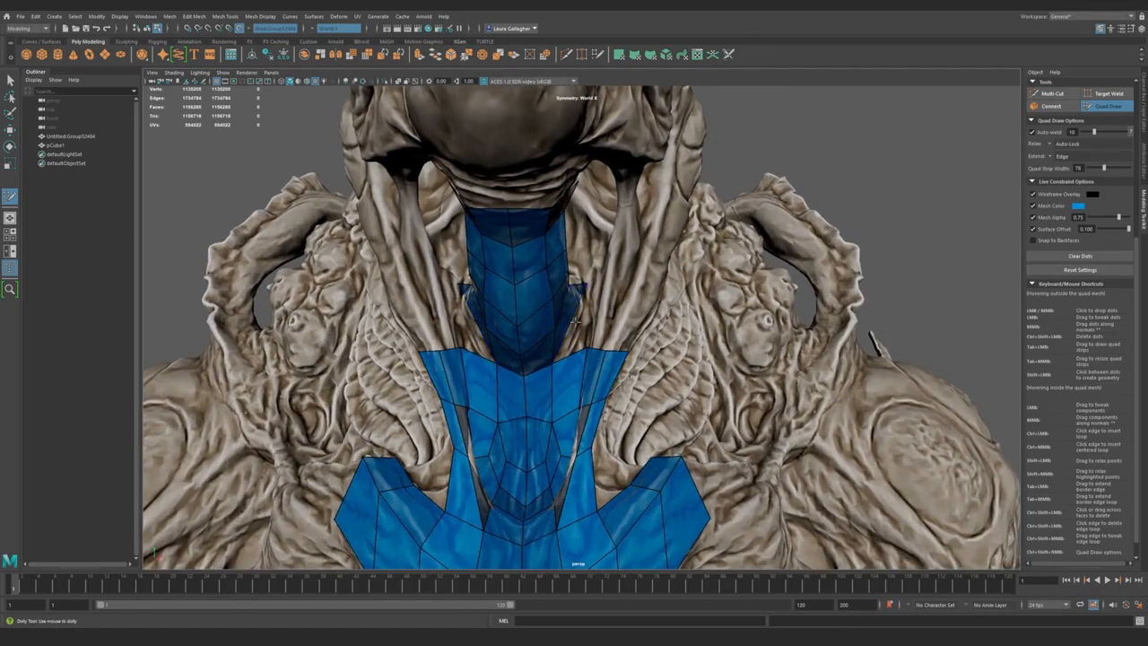
left_click_drag(718, 369, 614, 369, "alt")
right_click_drag(615, 368, 502, 368, "alt")
left_click_drag(502, 369, 610, 359, "alt")
right_click_drag(610, 359, 745, 359, "alt")
left_click_drag(575, 359, 632, 359, "alt")
- Delete the throat hollow faces below the upper band that connects the two neck strips
left_click_drag(422, 328, 456, 310, "alt")
right_click_drag(456, 311, 516, 345, "alt")
left_click_drag(516, 345, 481, 360, "alt")
left_click_drag(531, 403, 585, 391, "alt")
right_click_drag(610, 357, 623, 384, "alt")
left_click_drag(618, 394, 565, 395, "alt")
- Cut diagonal edges symmetrically across the throat band with Multi-Cut and return to Quad Draw
right_click_drag(565, 395, 624, 298, "shift")
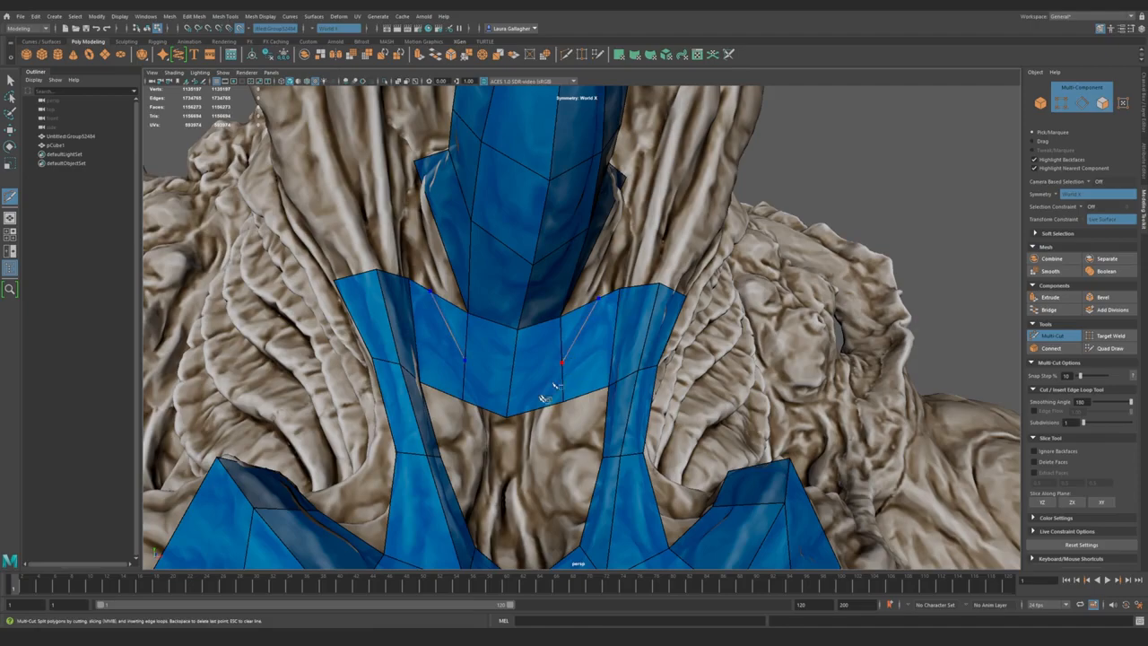
left_click_drag(640, 384, 592, 380, "alt")
right_click_drag(595, 340, 595, 343, "shift")
mouse_move(595, 343)
left_mouse_down("alt")
mouse_move(598, 385)
mouse_move(605, 341)
mouse_move(520, 333)
mouse_move(595, 389)
mouse_move(636, 392)
mouse_move(615, 415)
mouse_move(575, 420)
mouse_move(495, 392)
mouse_move(505, 379)
mouse_move(479, 380)
mouse_move(542, 400)
left_mouse_up("alt")
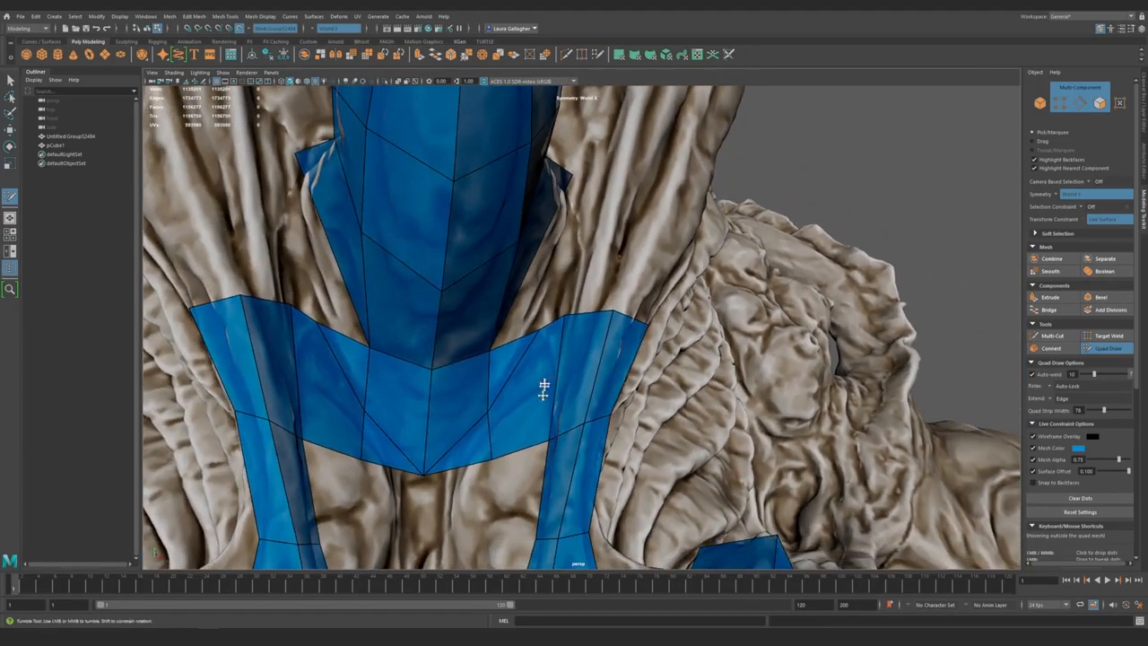
- Delete the band's outer faces beside the diagonal cuts, separating the throat column from the neck strips
mouse_move(536, 334)
left_mouse_down("alt")
mouse_move(512, 364)
mouse_move(544, 329)
mouse_move(503, 358)
mouse_move(522, 400)
left_mouse_up("alt")
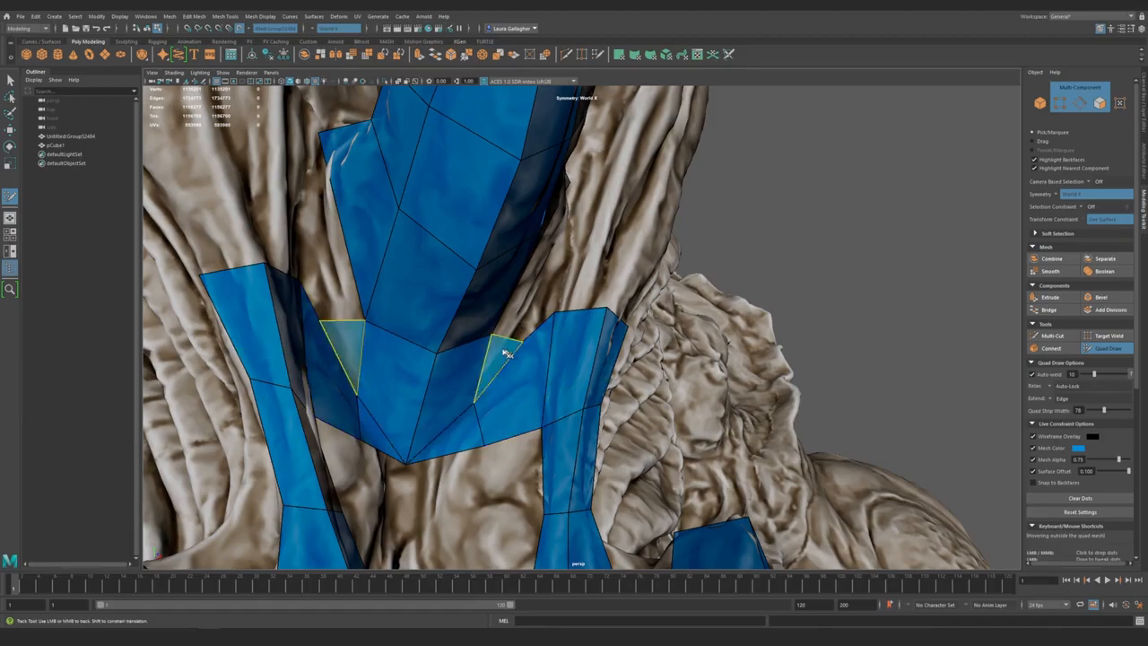
mouse_move(536, 411)
left_mouse_down("alt")
mouse_move(500, 362)
mouse_move(534, 388)
left_mouse_up("alt")
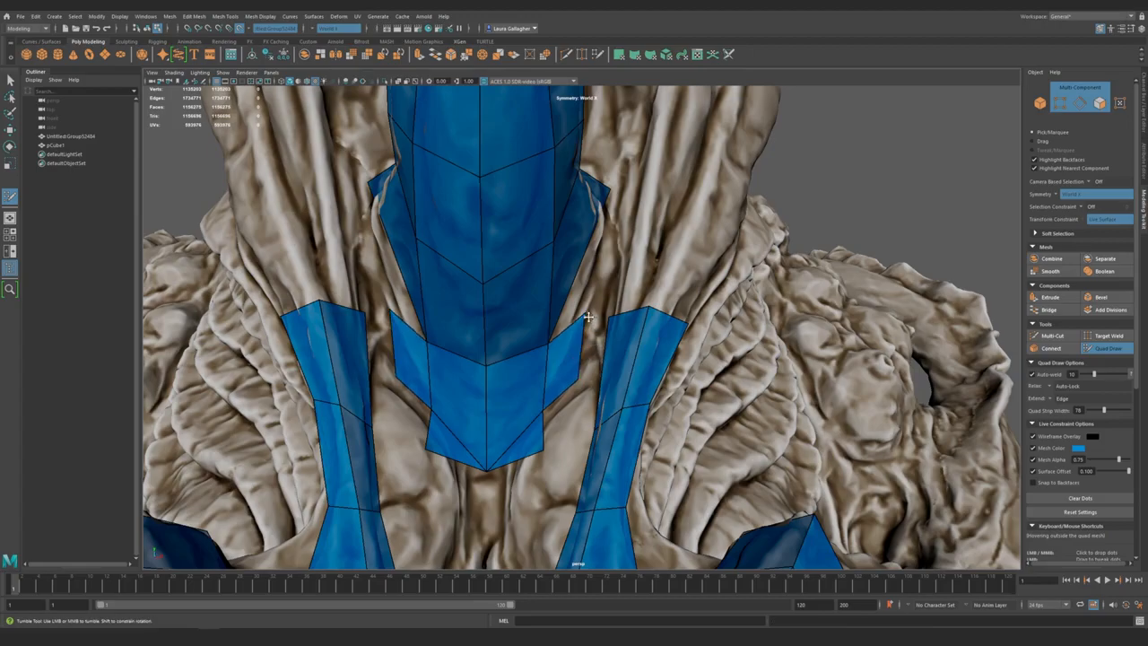
mouse_move(596, 357)
left_mouse_down("alt")
mouse_move(511, 323)
mouse_move(584, 335)
mouse_move(579, 316)
mouse_move(446, 335)
mouse_move(472, 339)
mouse_move(502, 320)
mouse_move(495, 333)
mouse_move(531, 389)
left_mouse_up("alt")
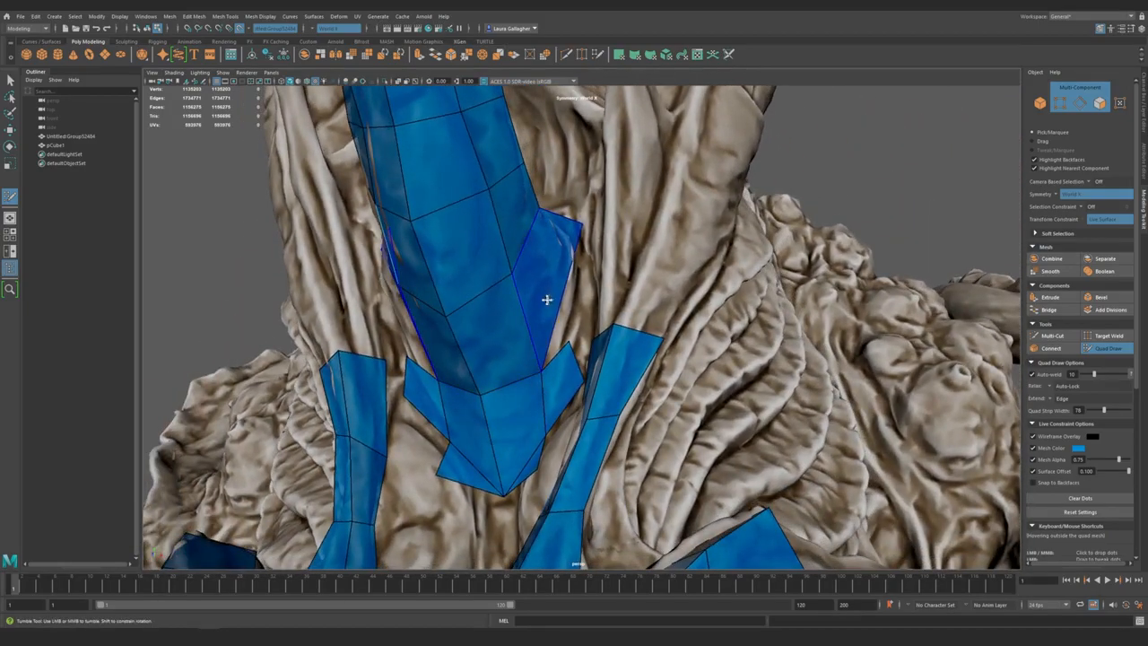
- Reshape the throat column's side quads and fill the gap down to the lower wing quads on each side
mouse_move(543, 286)
middle_mouse_down("alt")
mouse_move(544, 350)
mouse_move(557, 314)
middle_mouse_up("alt")
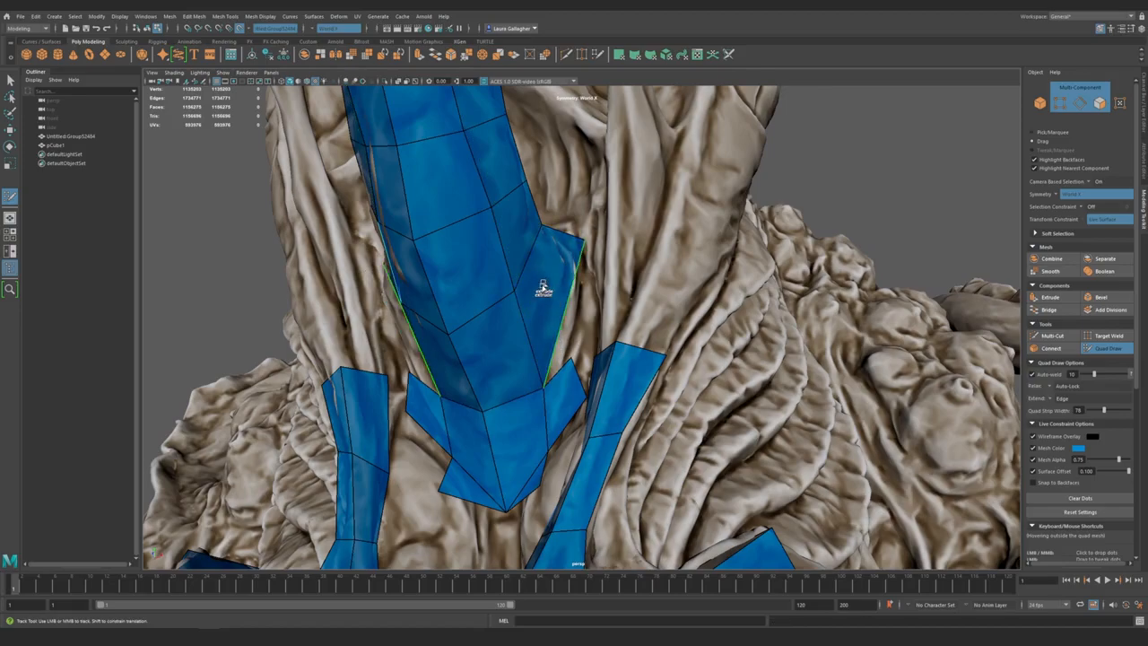
mouse_move(547, 316)
left_mouse_down("alt")
mouse_move(525, 323)
mouse_move(554, 400)
left_mouse_up("alt")
key("ctrl+z")
left_click_drag(565, 355, 576, 418, "alt")
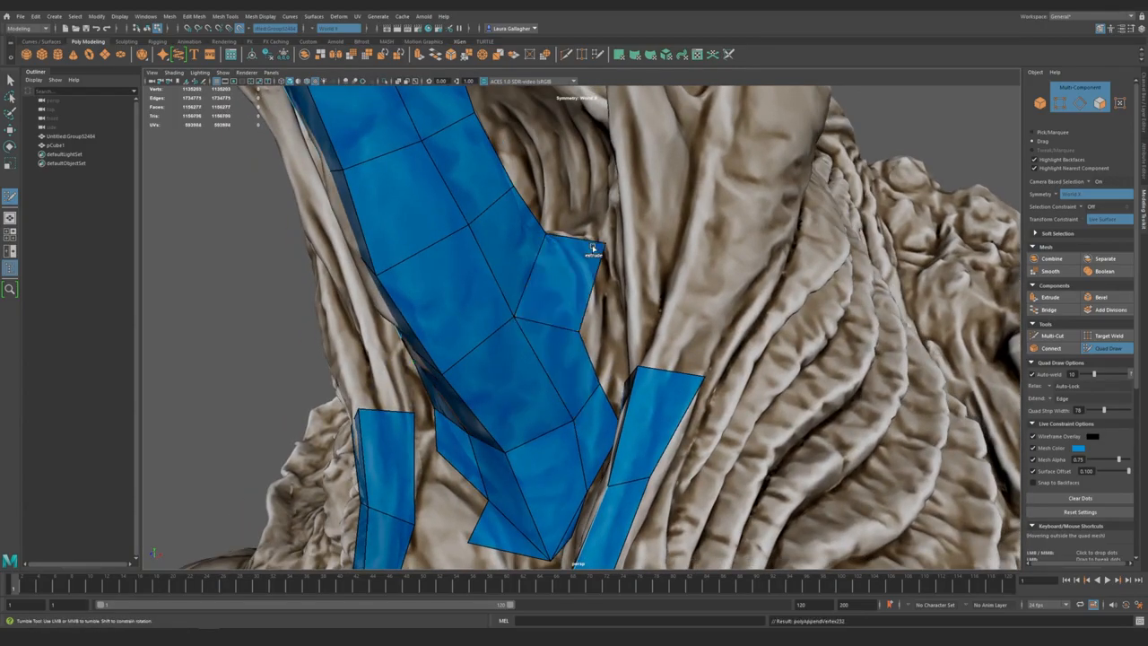
right_click_drag(593, 248, 521, 282, "alt")
mouse_move(520, 282)
left_mouse_down("alt")
mouse_move(525, 318)
mouse_move(395, 291)
mouse_move(544, 285)
mouse_move(574, 296)
left_mouse_up("alt")
- Undo the last side quad edits and rebuild the quads along both flanks of the throat column
right_click_drag(485, 296, 556, 323, "alt")
key("ctrl+z")
left_click_drag(538, 359, 529, 309, "alt")
right_click_drag(494, 336, 547, 372, "alt")
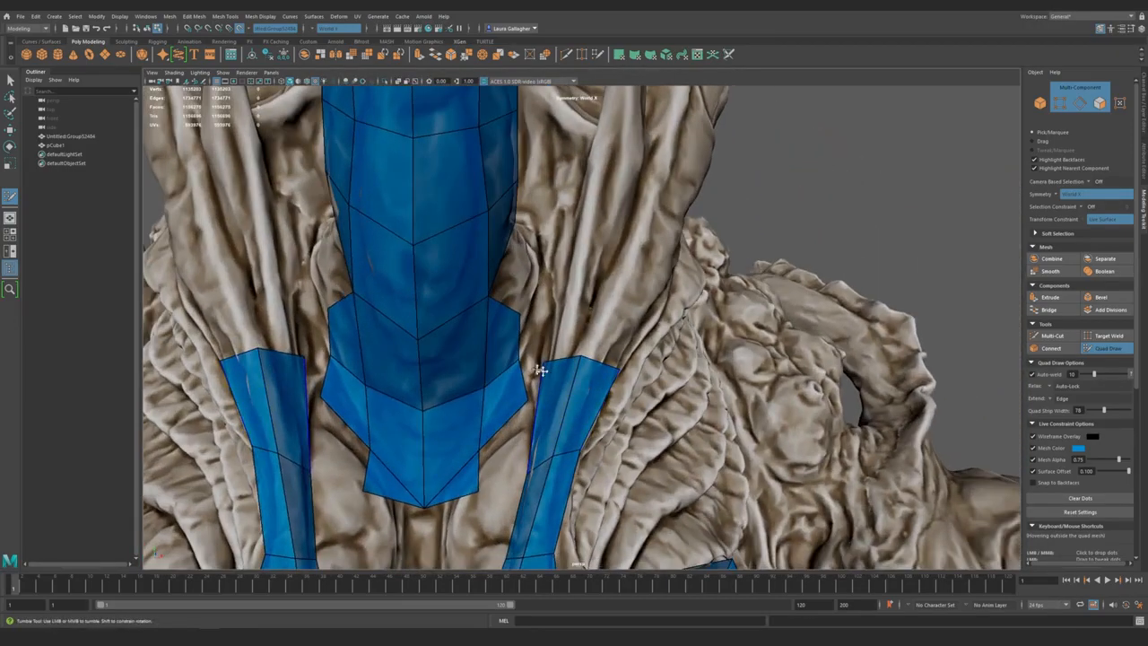
left_click_drag(527, 362, 544, 307, "alt")
mouse_move(567, 270)
left_mouse_down("alt")
mouse_move(577, 305)
mouse_move(497, 308)
left_mouse_up("alt")
mouse_move(566, 334)
left_mouse_down("alt")
mouse_move(520, 380)
mouse_move(466, 369)
mouse_move(530, 375)
mouse_move(555, 441)
mouse_move(524, 421)
mouse_move(556, 422)
mouse_move(529, 399)
mouse_move(552, 388)
mouse_move(557, 367)
mouse_move(541, 310)
mouse_move(555, 283)
mouse_move(574, 295)
mouse_move(569, 315)
mouse_move(513, 356)
left_mouse_up("alt")
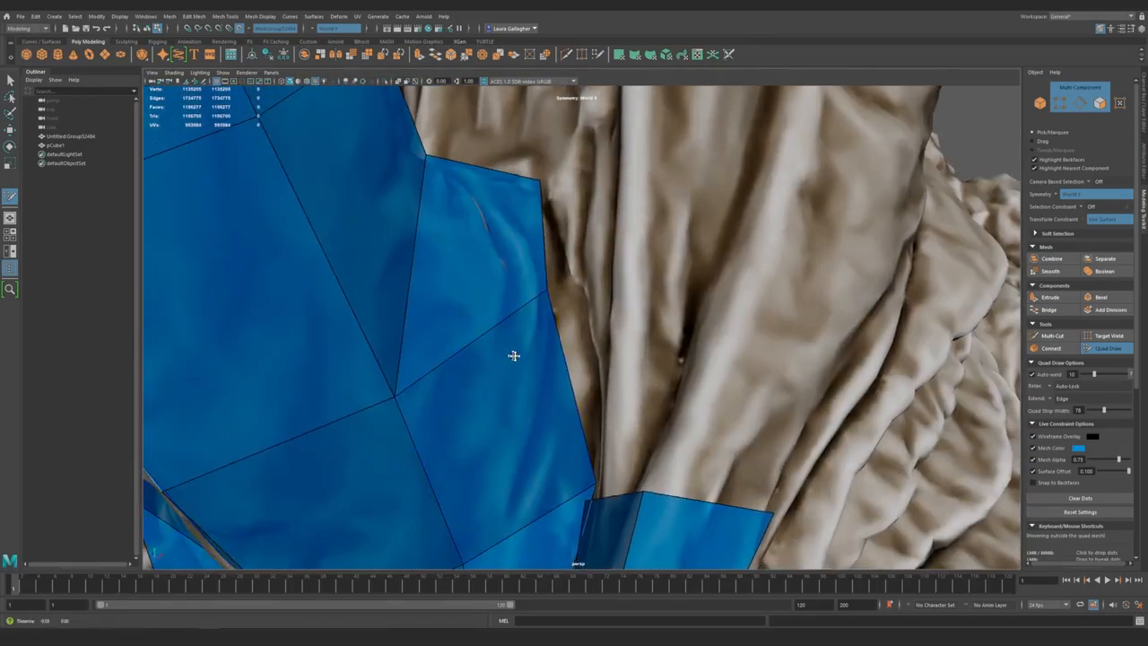
- Disable the live surface and move the mirrored outer vertices of the throat column's side quads outward and forward
key("q")
left_click(558, 292)
key("w")
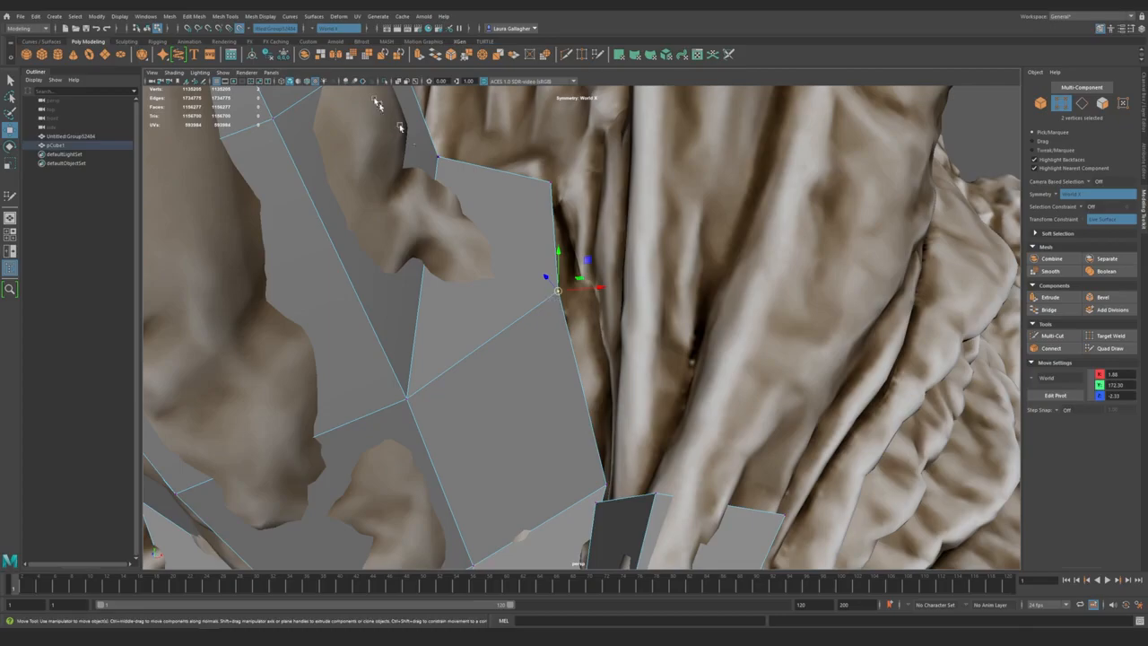
left_click(240, 29)
left_click_drag(395, 184, 562, 331, "alt")
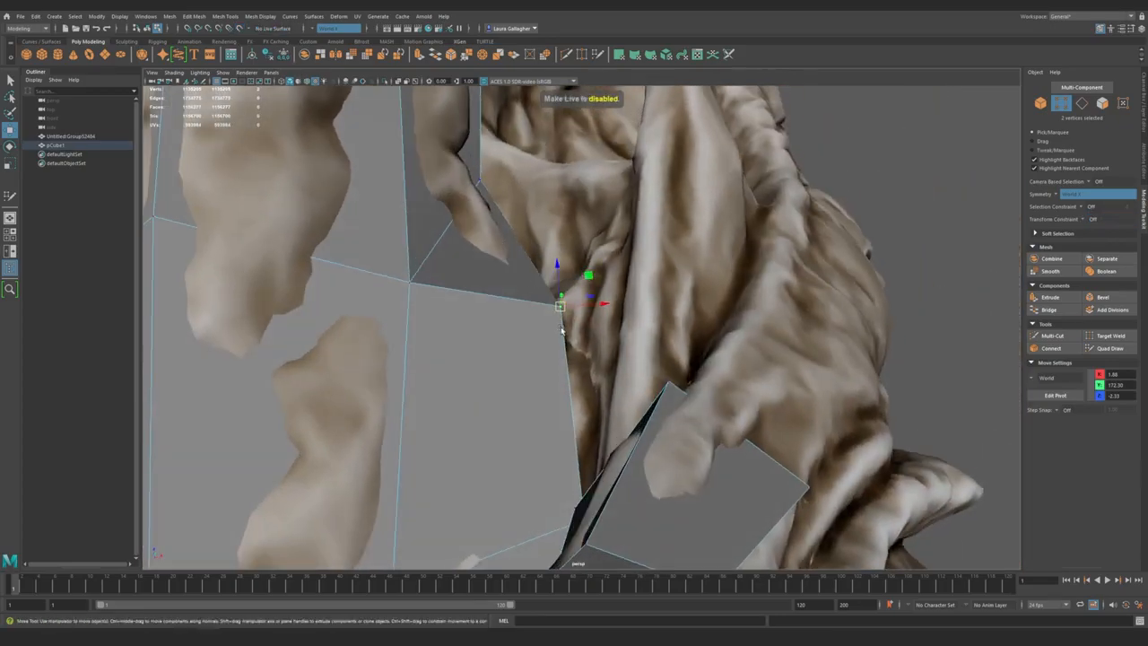
left_click_drag(589, 276, 617, 327)
mouse_move(617, 326)
left_mouse_down("alt")
mouse_move(515, 282)
mouse_move(480, 314)
mouse_move(512, 353)
mouse_move(545, 317)
mouse_move(628, 319)
left_mouse_up("alt")
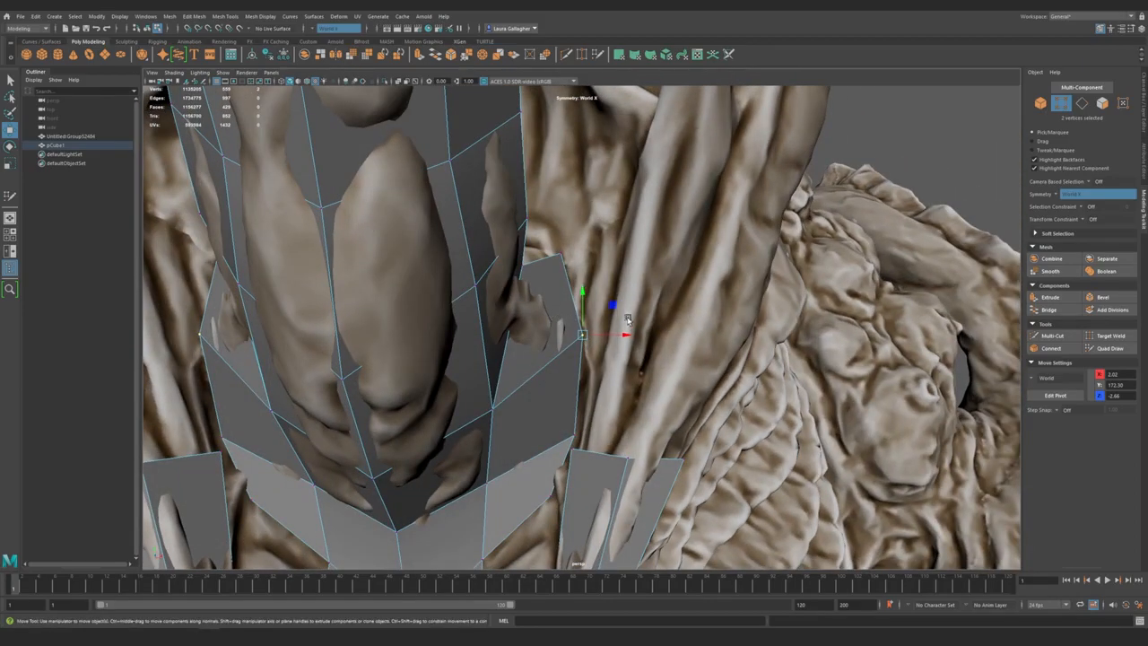
key("q")
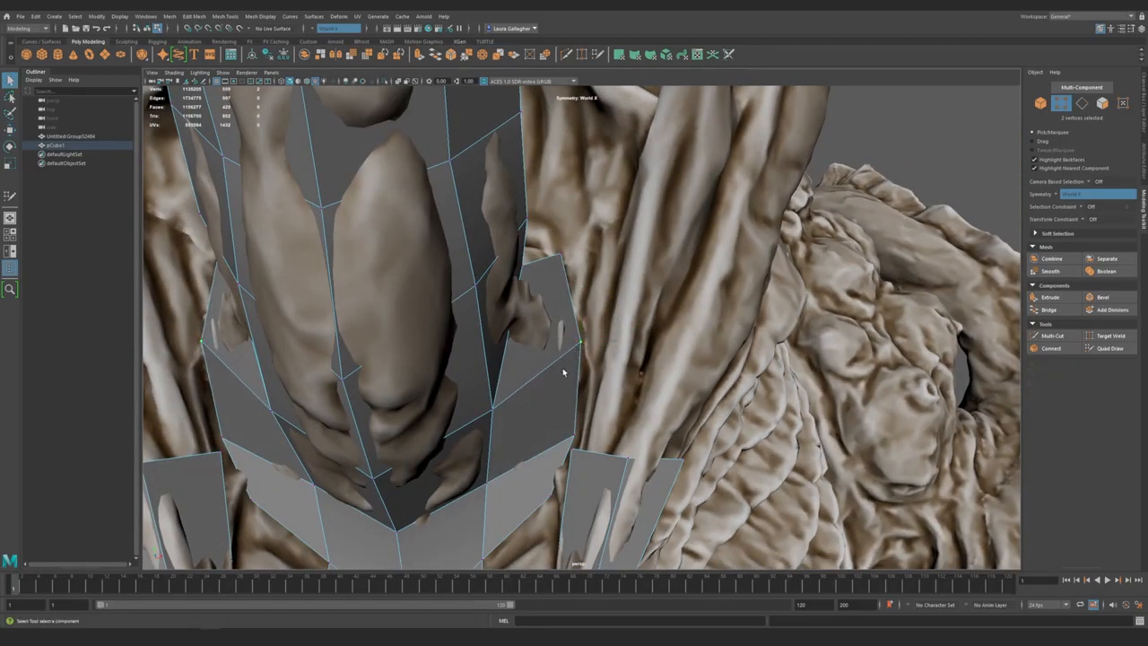
- Make the creature sculpt the live surface again and resume Quad Draw on the retopology mesh
middle_click_drag(562, 383, 555, 370, "alt")
left_click(417, 166)
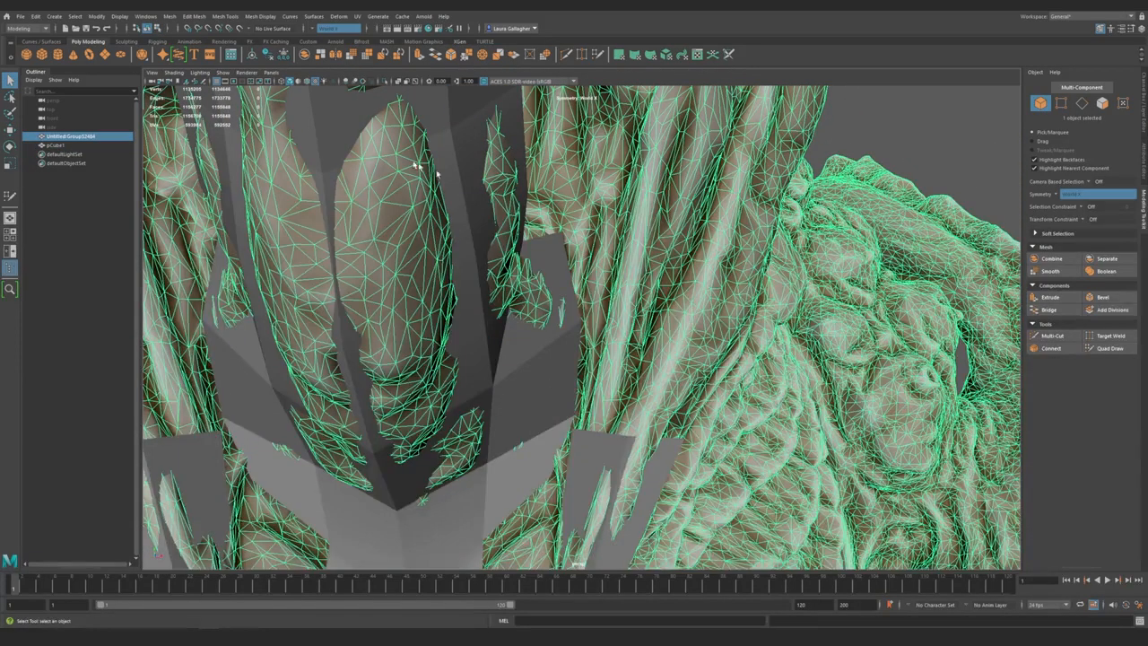
left_click(240, 29)
left_click(635, 322)
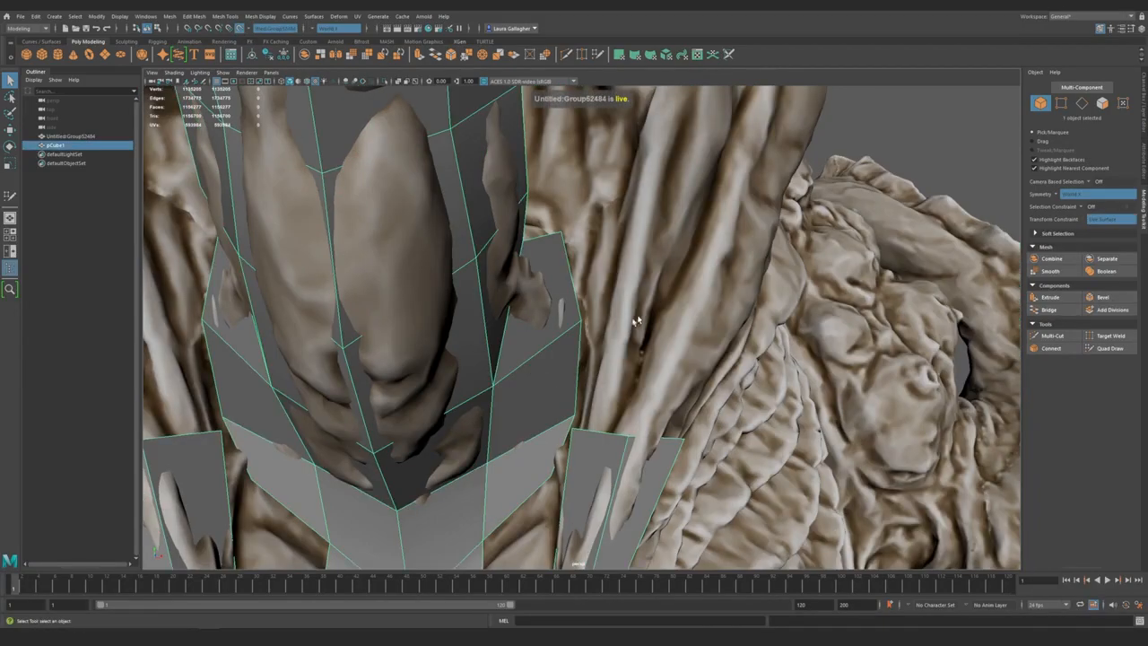
left_click(1110, 349)
- Delete quads on the throat column's lower flanks and extrude mirrored strips diagonally inward from its base towards the chest
mouse_move(539, 325)
left_mouse_down("alt")
mouse_move(444, 319)
mouse_move(565, 363)
mouse_move(521, 326)
mouse_move(526, 287)
mouse_move(513, 314)
mouse_move(556, 293)
mouse_move(551, 313)
mouse_move(564, 324)
mouse_move(505, 318)
mouse_move(513, 333)
mouse_move(564, 330)
left_mouse_up("alt")
left_click(563, 327, "ctrl+shift")
right_click_drag(563, 328, 503, 357, "alt")
mouse_move(538, 334)
left_mouse_down("alt")
mouse_move(574, 328)
mouse_move(532, 320)
left_mouse_up("alt")
mouse_move(565, 306)
right_mouse_down("alt")
mouse_move(454, 299)
mouse_move(563, 310)
right_mouse_up("alt")
left_click_drag(564, 310, 620, 337, "alt")
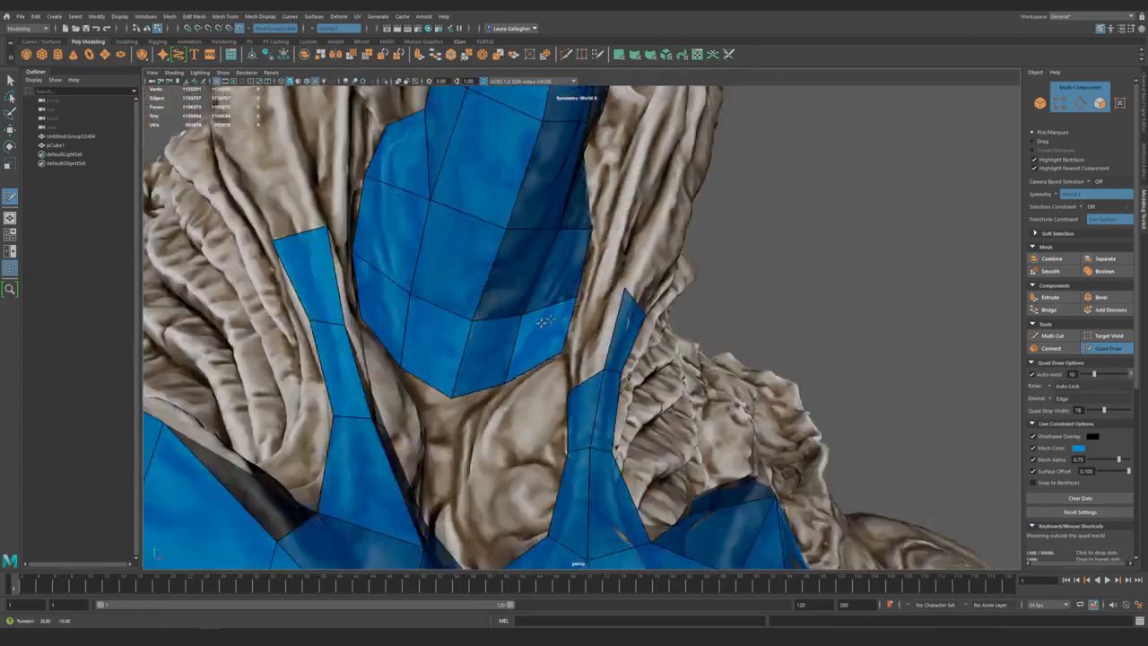
mouse_move(545, 321)
left_mouse_down("alt")
mouse_move(538, 296)
mouse_move(505, 358)
mouse_move(557, 341)
mouse_move(547, 331)
mouse_move(553, 369)
mouse_move(542, 381)
mouse_move(535, 354)
mouse_move(543, 379)
mouse_move(578, 400)
mouse_move(619, 329)
left_mouse_up("alt")
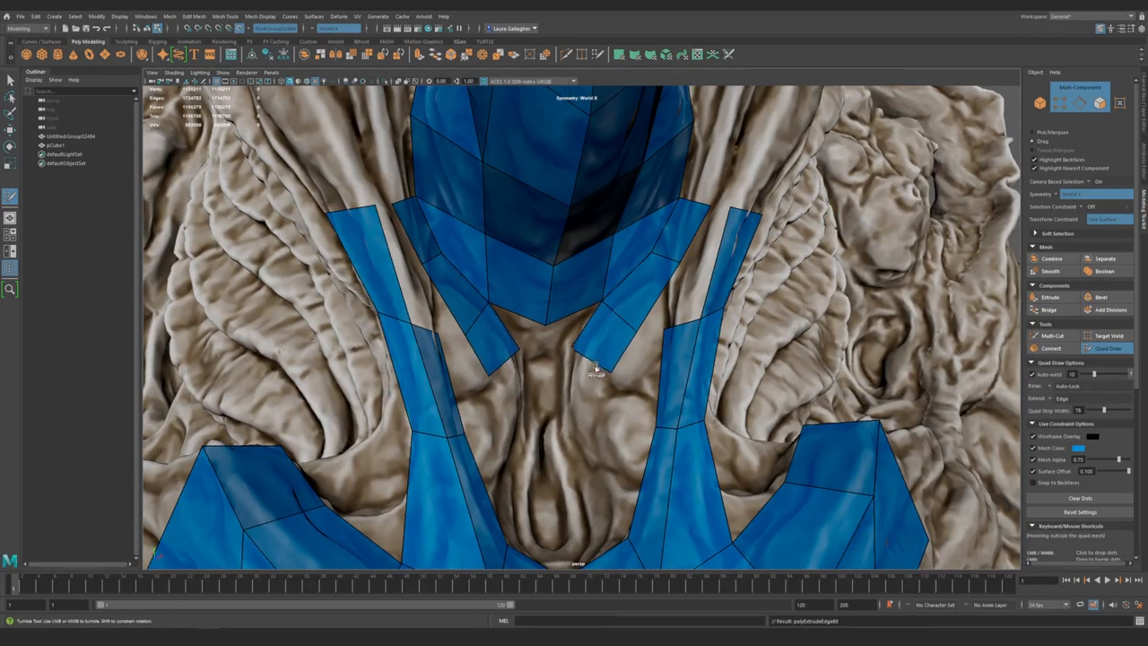
- Bridge the diagonal strips to the neck strips and fill the centre below the throat column with quads
mouse_move(541, 356)
left_mouse_down("alt")
mouse_move(556, 269)
mouse_move(590, 288)
mouse_move(538, 296)
left_mouse_up("alt")
right_click_drag(538, 296, 619, 314, "alt")
left_click_drag(620, 314, 576, 306, "alt")
middle_click_drag(575, 305, 575, 334, "alt")
mouse_move(575, 333)
left_mouse_down("alt")
mouse_move(526, 264)
mouse_move(601, 339)
mouse_move(626, 293)
mouse_move(564, 308)
mouse_move(572, 334)
mouse_move(561, 363)
mouse_move(573, 353)
mouse_move(541, 367)
mouse_move(548, 394)
left_mouse_up("alt")
right_click_drag(610, 403, 586, 392, "alt")
left_click_drag(587, 392, 608, 405, "alt")
right_click_drag(608, 405, 628, 408, "alt")
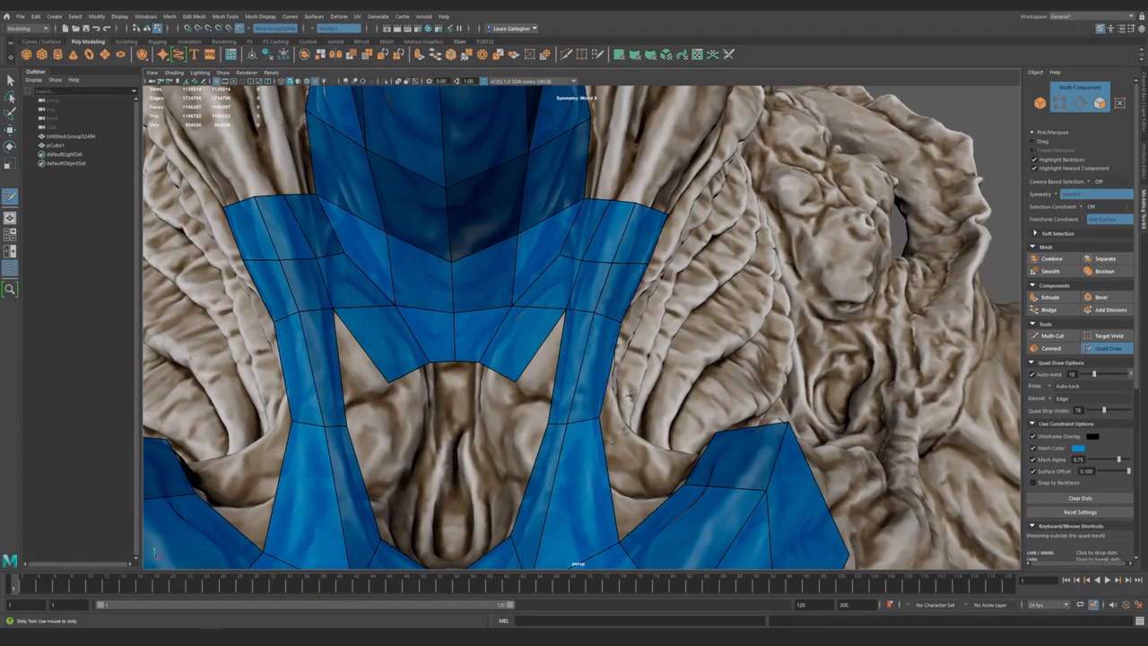
- Move the lower cross edges up the neck strips and fill the corners between the strips and shoulder flaps
scroll(1081, 359, "down", 5)
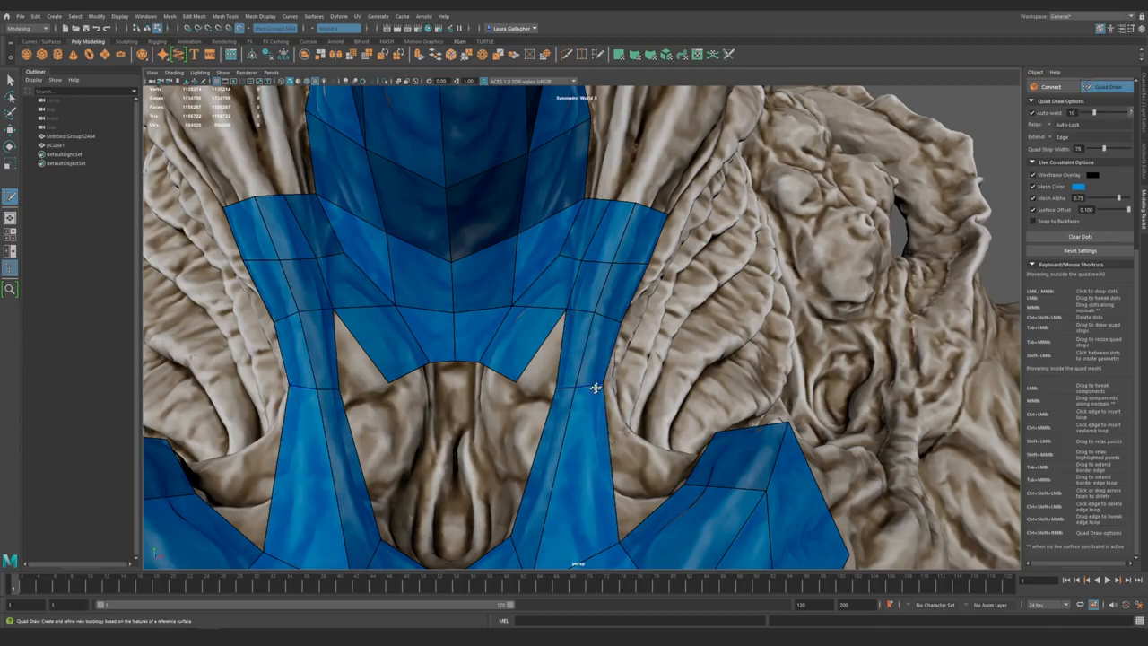
mouse_move(572, 396)
left_mouse_down("alt")
mouse_move(700, 395)
mouse_move(646, 386)
mouse_move(568, 397)
mouse_move(730, 405)
mouse_move(587, 354)
mouse_move(547, 301)
mouse_move(556, 323)
mouse_move(531, 374)
mouse_move(637, 276)
mouse_move(650, 399)
left_mouse_up("alt")
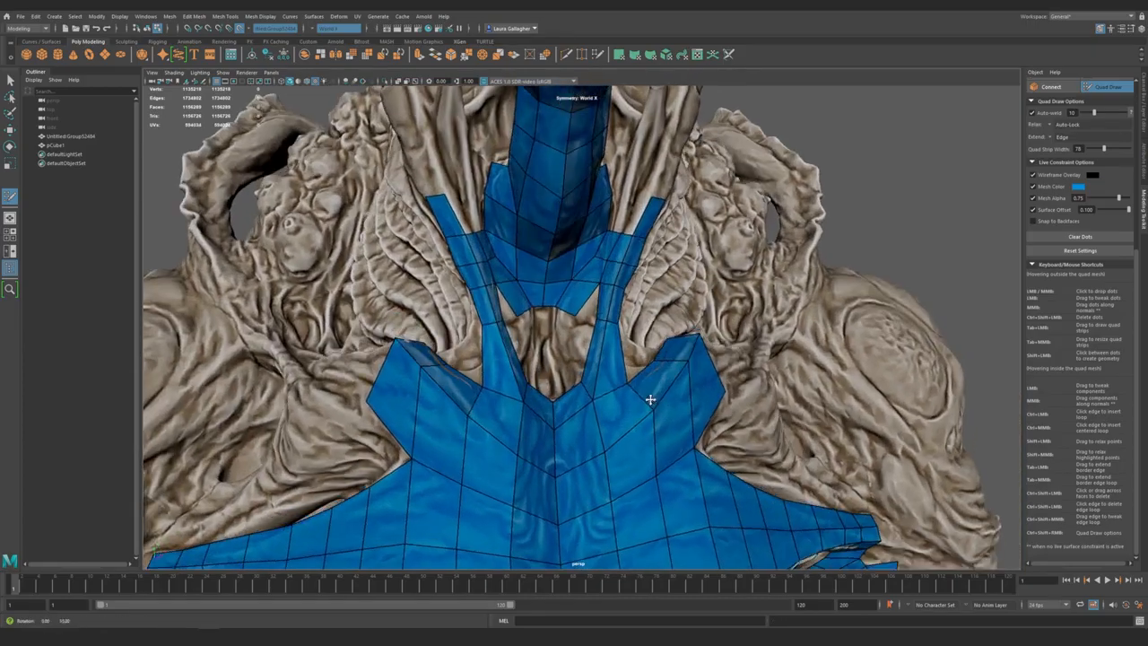
right_click_drag(706, 440, 632, 367, "alt")
mouse_move(682, 350)
left_mouse_down("alt")
mouse_move(477, 344)
mouse_move(666, 348)
left_mouse_up("alt")
right_click_drag(538, 377, 700, 386, "alt")
left_click_drag(556, 431, 577, 400, "alt")
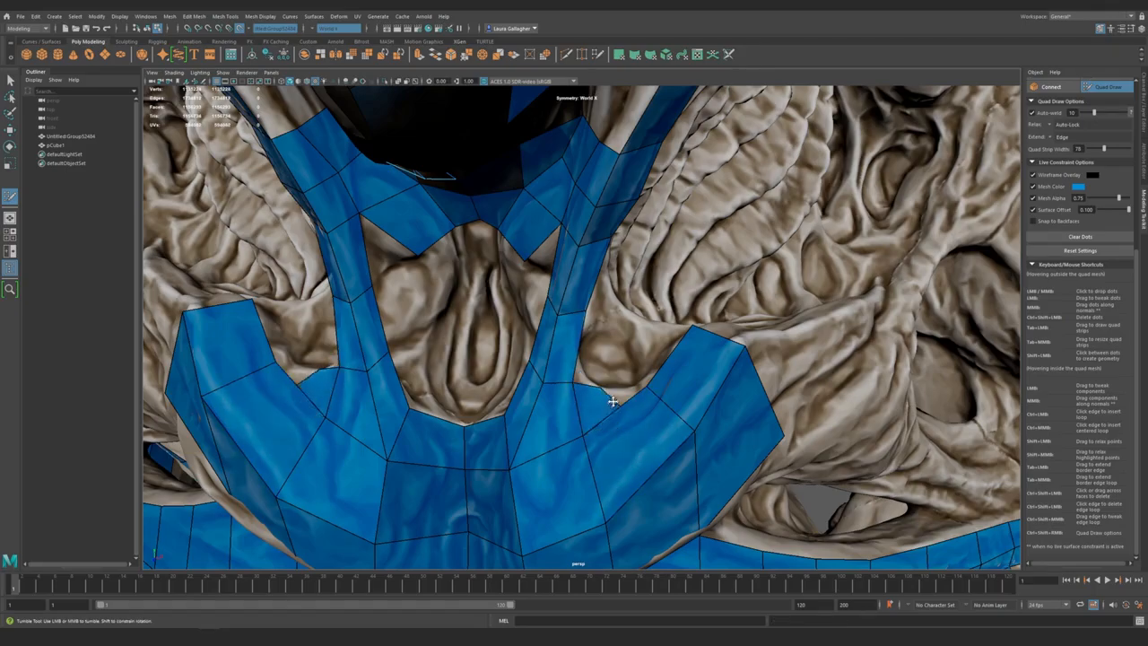
- Add further quads along the inner upper edges of the shoulder flaps and undo the last edit
left_click_drag(590, 392, 547, 433, "alt")
right_click_drag(547, 433, 511, 387, "alt")
left_click_drag(547, 417, 567, 390, "alt")
key("ctrl+z")
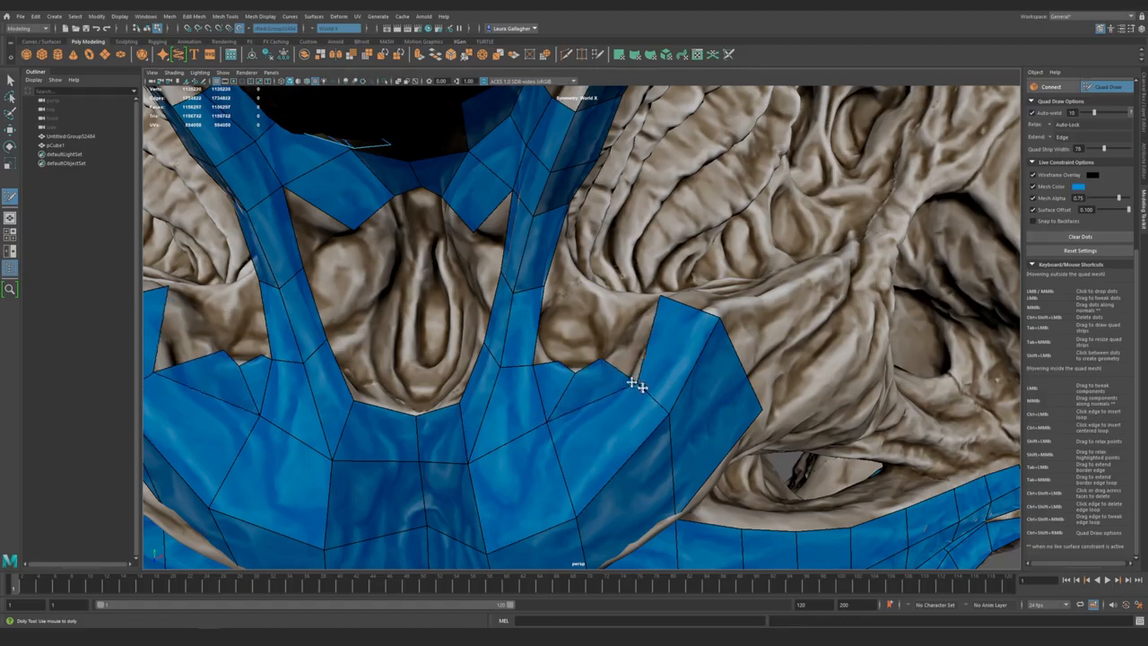
- Cut new mirrored edges across the shoulder flaps with Multi-Cut, from their outer borders towards the chest
mouse_move(663, 304)
left_mouse_down("alt")
mouse_move(734, 312)
mouse_move(736, 282)
mouse_move(613, 297)
mouse_move(713, 274)
mouse_move(525, 321)
mouse_move(630, 303)
mouse_move(567, 335)
mouse_move(613, 380)
mouse_move(658, 353)
mouse_move(586, 363)
mouse_move(693, 334)
left_mouse_up("alt")
left_click(622, 339)
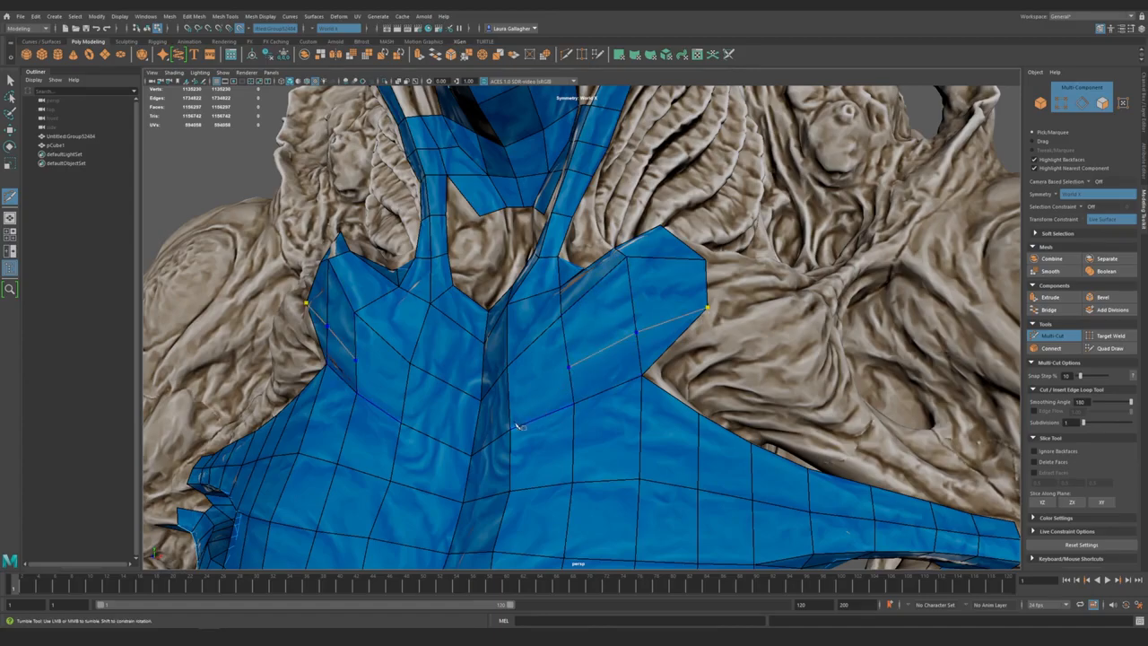
mouse_move(648, 455)
left_mouse_down("alt")
mouse_move(584, 326)
mouse_move(619, 327)
mouse_move(567, 350)
left_mouse_up("alt")
middle_click_drag(565, 348, 646, 410, "alt")
right_click_drag(646, 410, 521, 377, "alt")
left_click_drag(628, 386, 506, 376, "alt")
right_click_drag(507, 376, 599, 456, "alt")
left_click_drag(599, 458, 600, 392, "alt")
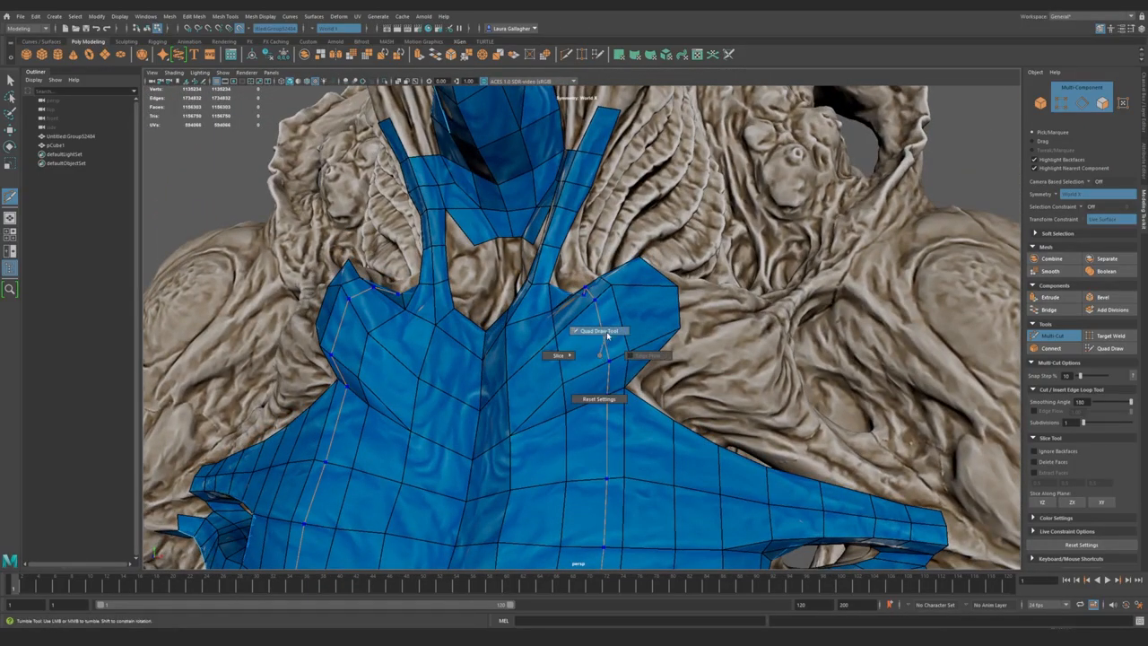
- Return to Quad Draw and fill the outer lower corner of each shoulder flap with a quad
right_click_drag(608, 336, 607, 334, "shift")
middle_click_drag(595, 338, 592, 344, "alt")
right_click_drag(651, 351, 639, 352, "alt")
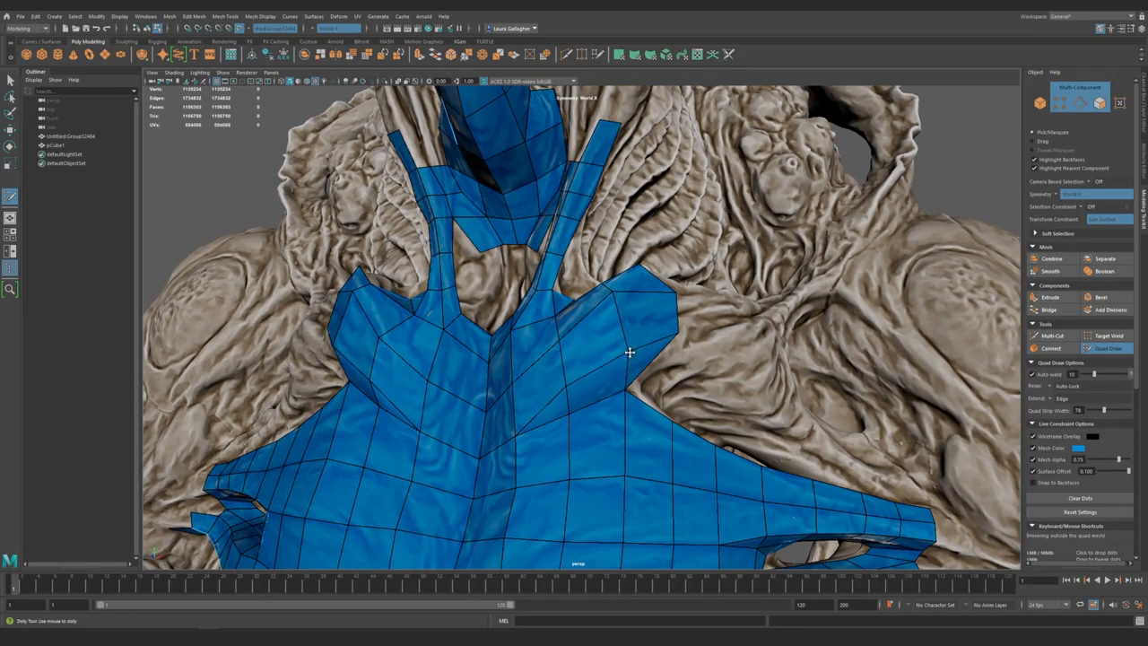
mouse_move(633, 366)
left_mouse_down("alt")
mouse_move(610, 380)
mouse_move(615, 355)
mouse_move(584, 325)
mouse_move(588, 368)
mouse_move(562, 378)
mouse_move(554, 326)
left_mouse_up("alt")
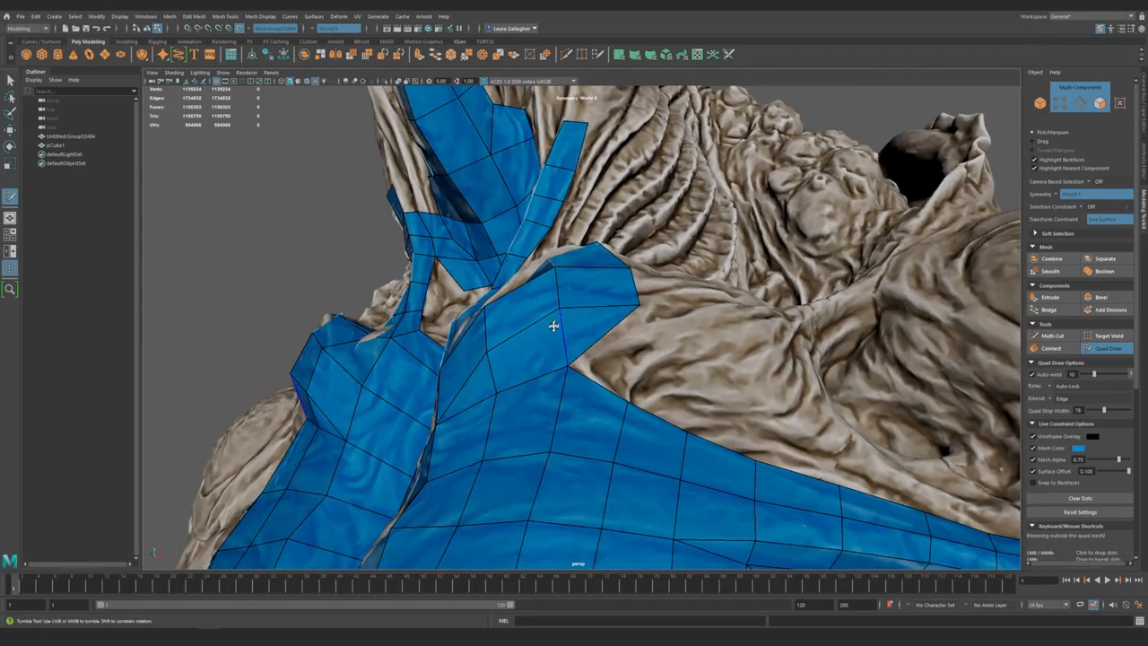
middle_click_drag(545, 336, 545, 348, "alt")
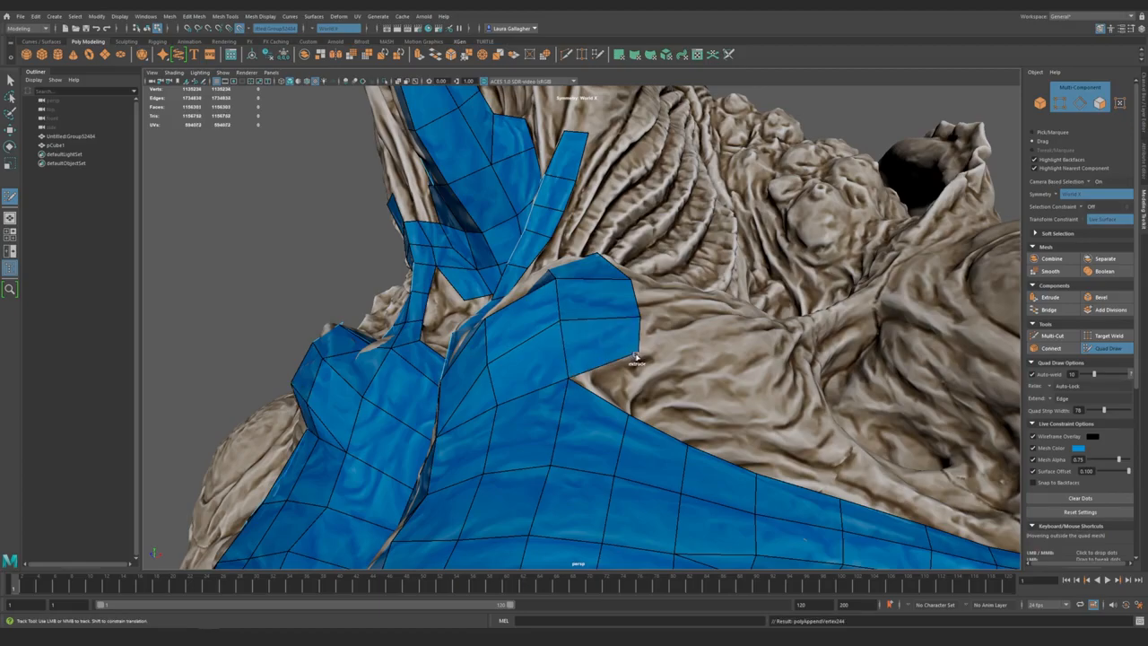
- Extrude the shoulder flaps outward along the collarbones and build two columns of quads on each side
mouse_move(636, 359)
left_mouse_down("alt")
mouse_move(589, 329)
mouse_move(529, 333)
mouse_move(624, 342)
mouse_move(607, 328)
mouse_move(512, 333)
mouse_move(545, 360)
left_mouse_up("alt")
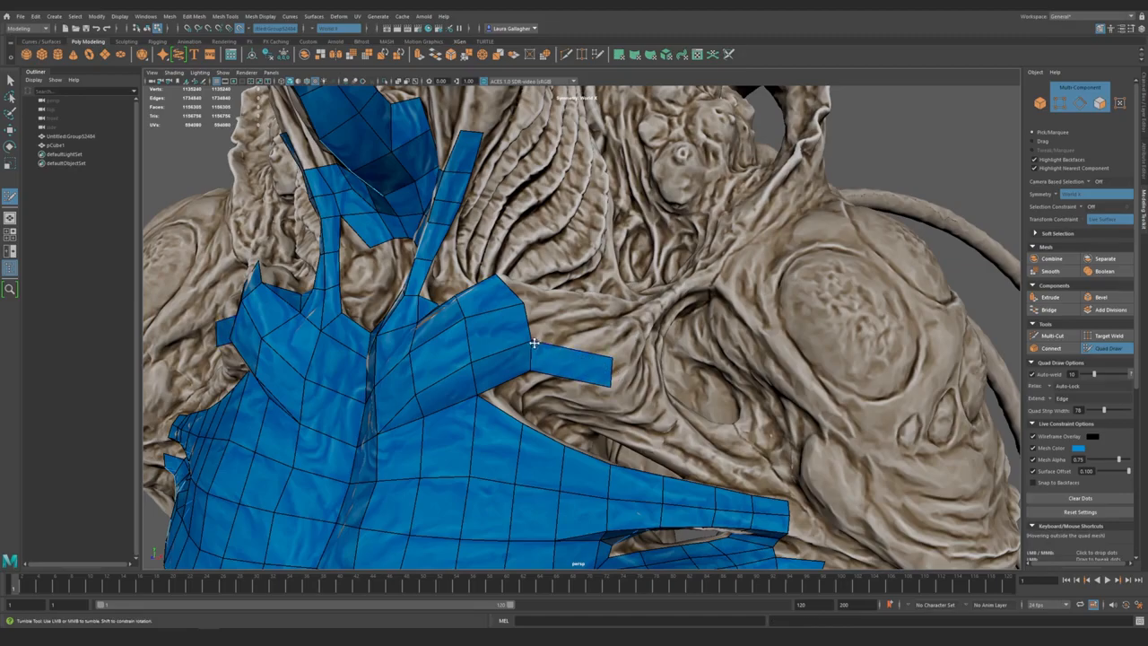
mouse_move(628, 333)
left_mouse_down("alt")
mouse_move(574, 404)
mouse_move(616, 461)
mouse_move(526, 346)
mouse_move(532, 373)
mouse_move(520, 377)
mouse_move(511, 320)
mouse_move(627, 307)
left_mouse_up("alt")
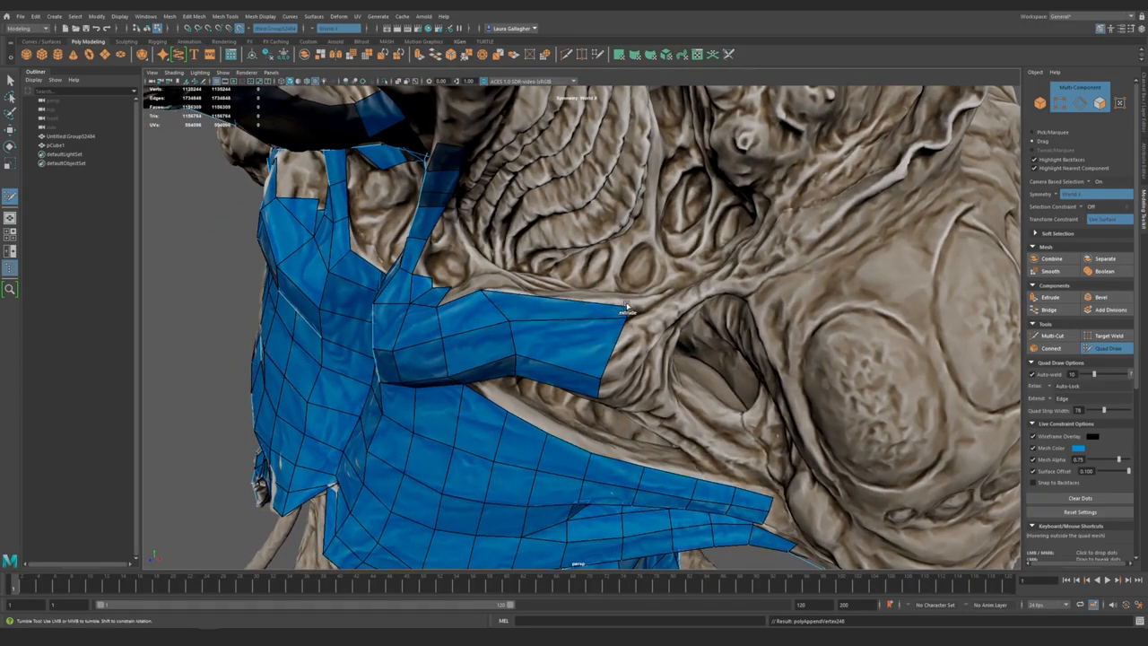
mouse_move(601, 372)
left_mouse_down("alt")
mouse_move(579, 377)
mouse_move(569, 364)
mouse_move(569, 378)
left_mouse_up("alt")
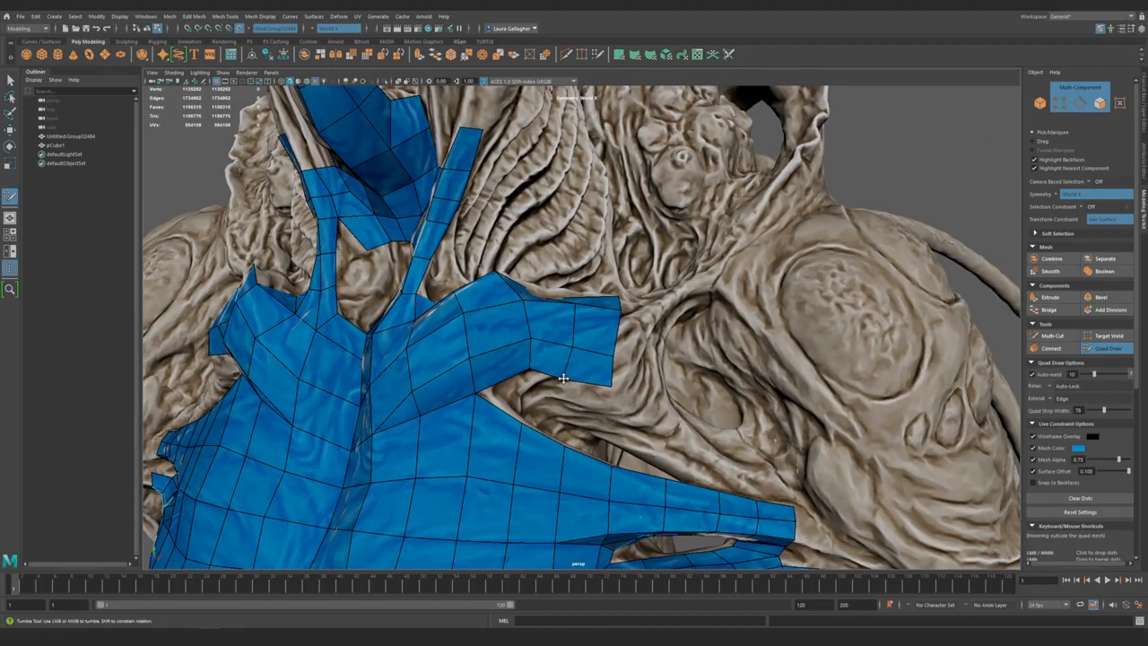
- Fit the flap vertices to the collarbone ridges and extend each flap's outer end by another column of quads
mouse_move(604, 329)
left_mouse_down("alt")
mouse_move(575, 333)
mouse_move(588, 330)
mouse_move(539, 311)
mouse_move(607, 423)
mouse_move(504, 323)
left_mouse_up("alt")
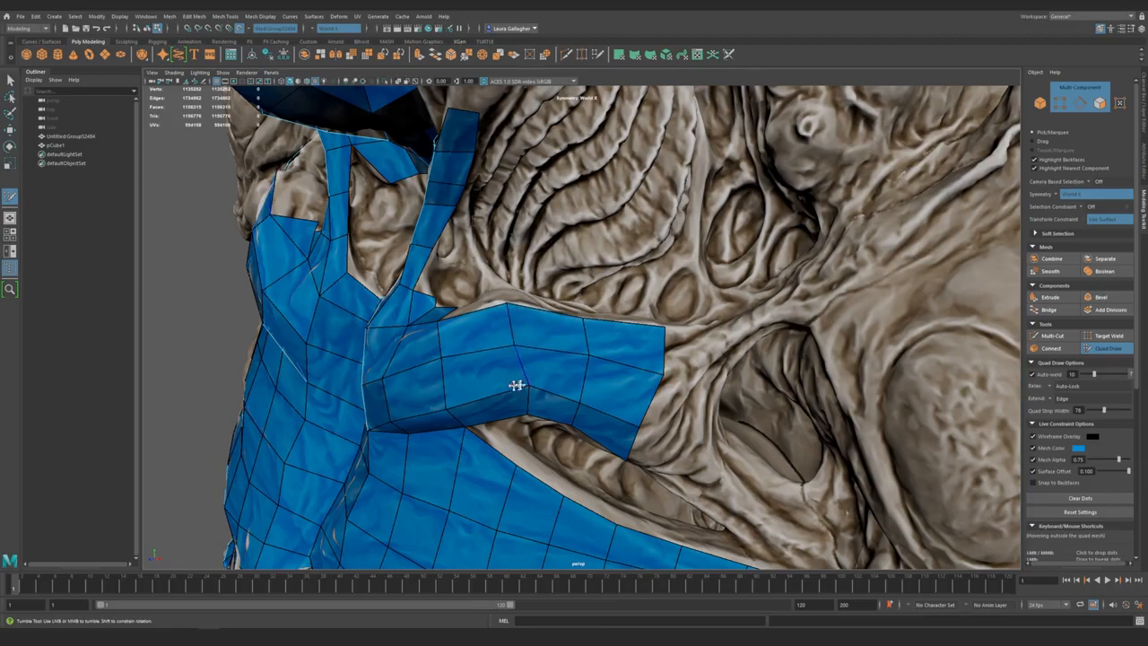
left_click_drag(516, 385, 536, 357, "alt")
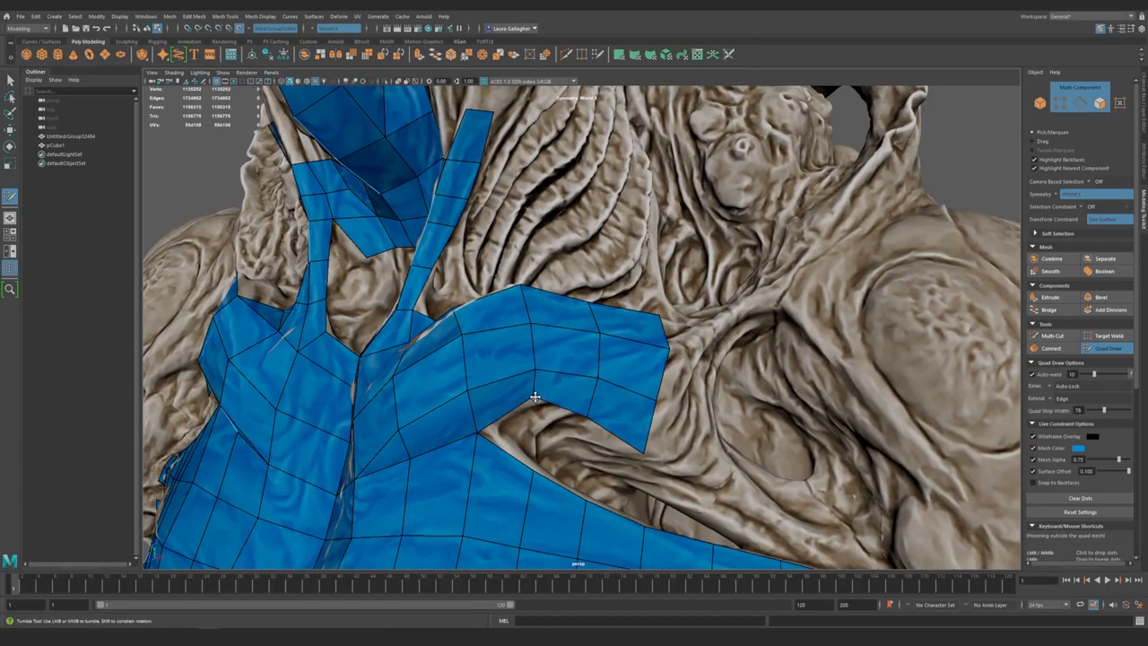
left_click_drag(580, 427, 539, 368, "alt")
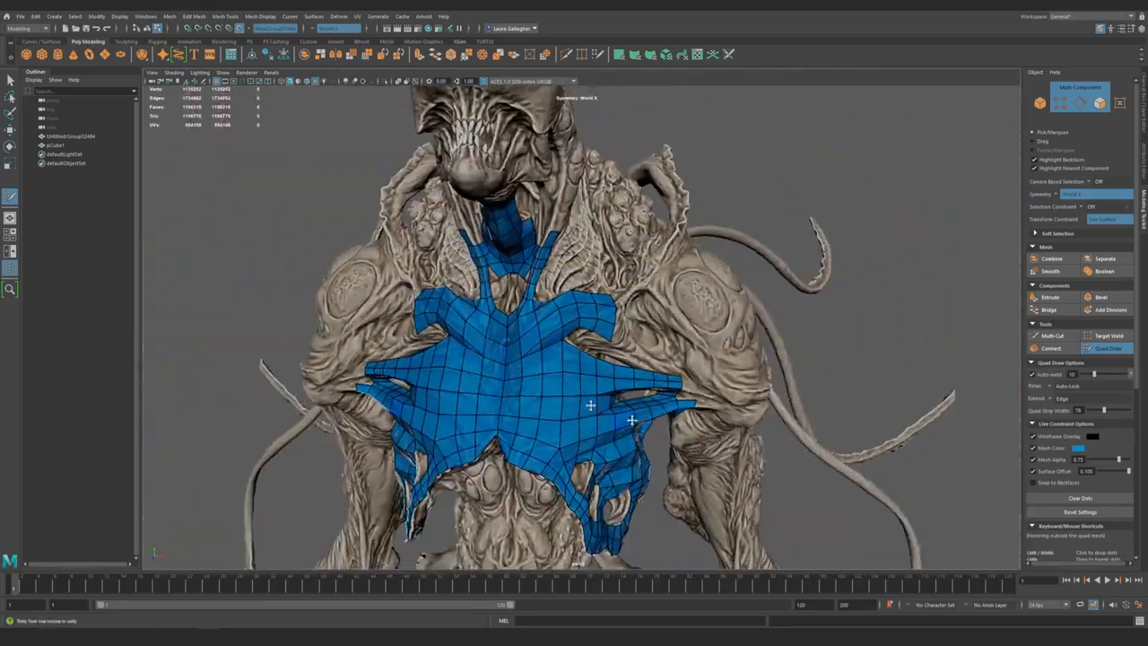
scroll(536, 345, "up", 5)
scroll(536, 343, "down", 3)
scroll(536, 343, "up", 6)
mouse_move(530, 377)
left_mouse_down("alt")
mouse_move(631, 457)
mouse_move(587, 410)
mouse_move(603, 373)
mouse_move(423, 235)
mouse_move(668, 358)
left_mouse_up("alt")
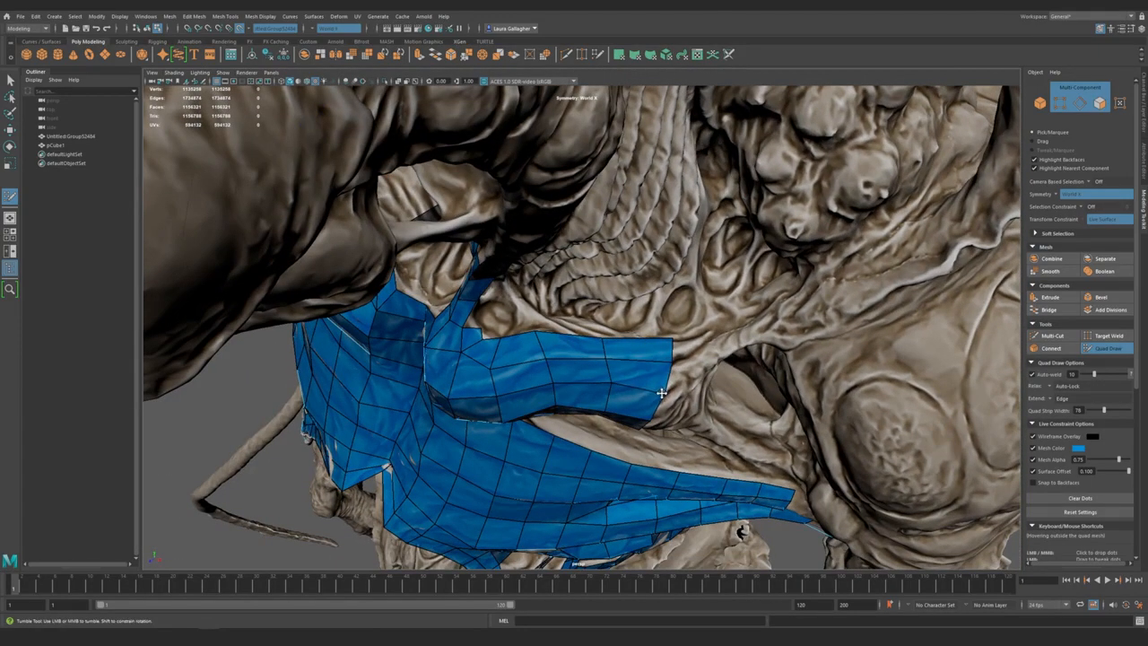
- Build a second column of quads along the outer edge of each neck strip and relax the strips' vertices
mouse_move(602, 385)
left_mouse_down("alt")
mouse_move(625, 445)
mouse_move(576, 421)
mouse_move(600, 398)
left_mouse_up("alt")
right_click_drag(600, 398, 647, 441, "alt")
mouse_move(647, 440)
left_mouse_down("alt")
mouse_move(662, 454)
mouse_move(694, 441)
mouse_move(664, 452)
mouse_move(620, 442)
mouse_move(618, 457)
mouse_move(566, 390)
left_mouse_up("alt")
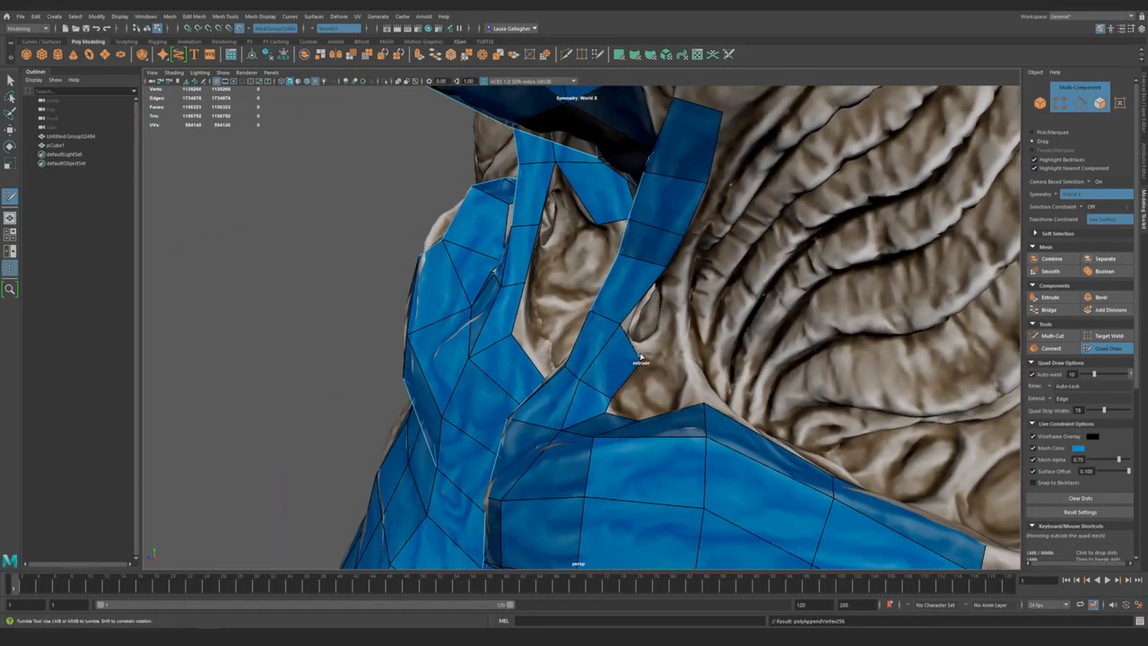
mouse_move(734, 428)
left_mouse_down("alt")
mouse_move(592, 436)
mouse_move(593, 381)
left_mouse_up("alt")
left_click_drag(567, 344, 625, 302)
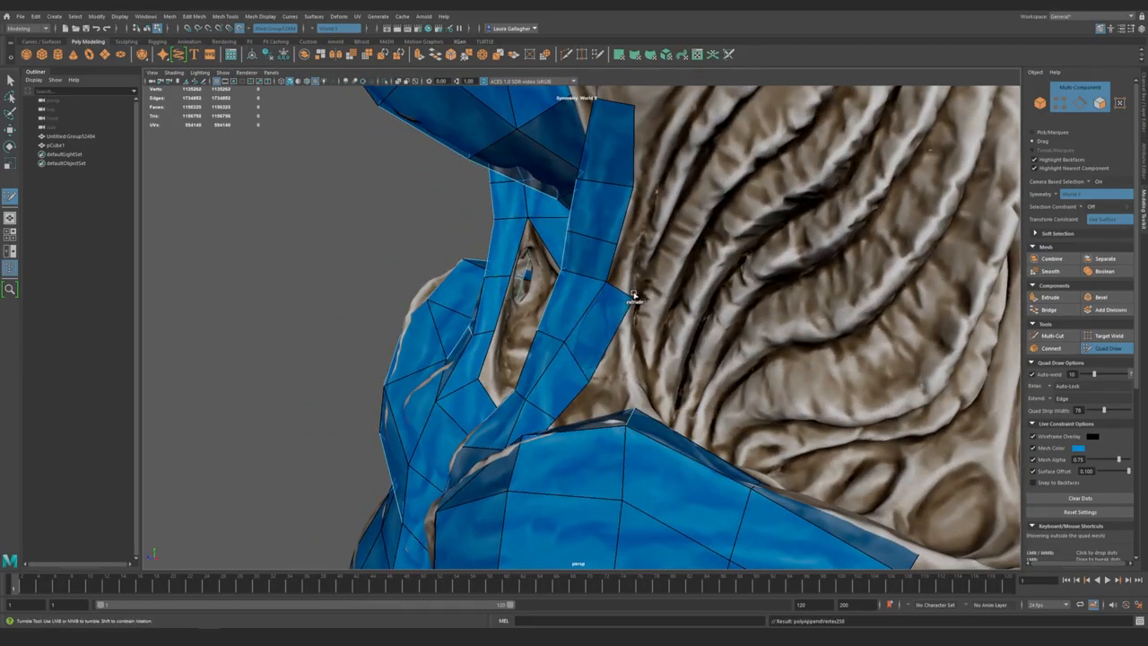
mouse_move(648, 240)
left_mouse_down("alt")
mouse_move(559, 308)
mouse_move(617, 334)
mouse_move(566, 328)
left_mouse_up("alt")
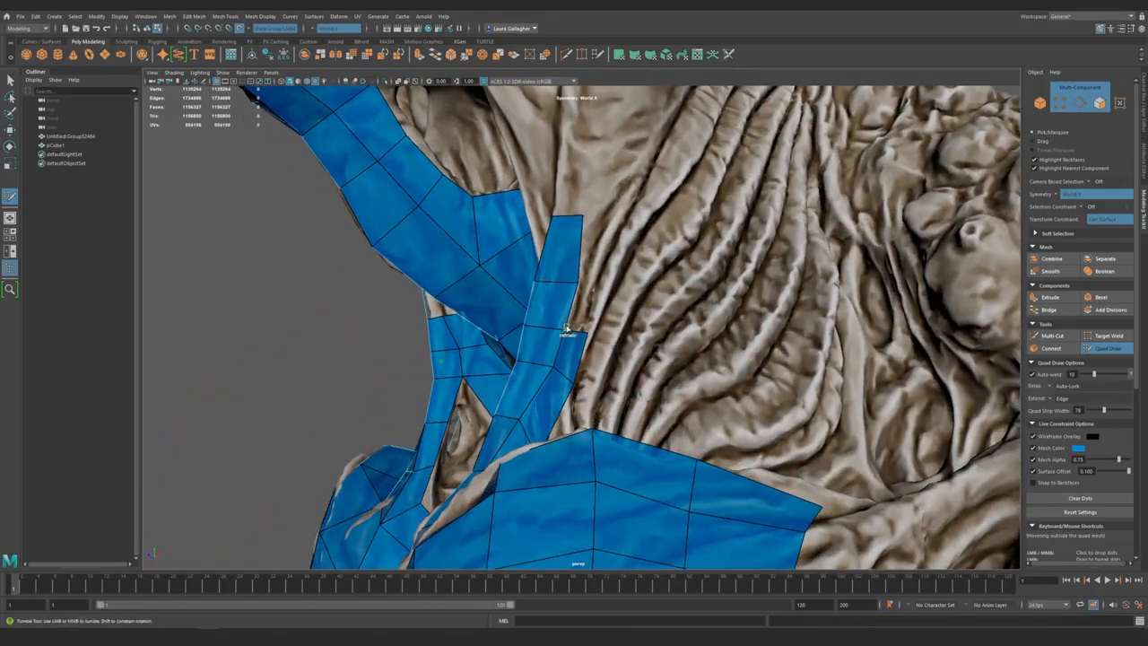
mouse_move(580, 279)
left_mouse_down()
mouse_move(635, 222)
mouse_move(530, 326)
mouse_move(559, 365)
mouse_move(558, 398)
left_mouse_up()
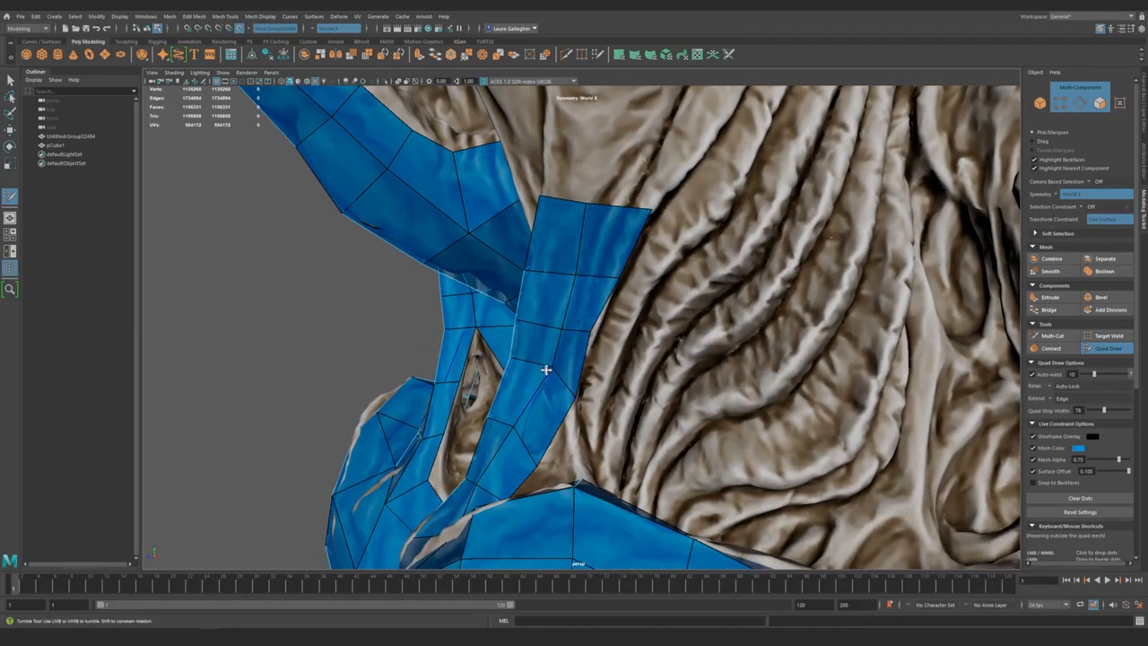
mouse_move(534, 467)
left_mouse_down("alt")
mouse_move(625, 464)
mouse_move(583, 469)
left_mouse_up("alt")
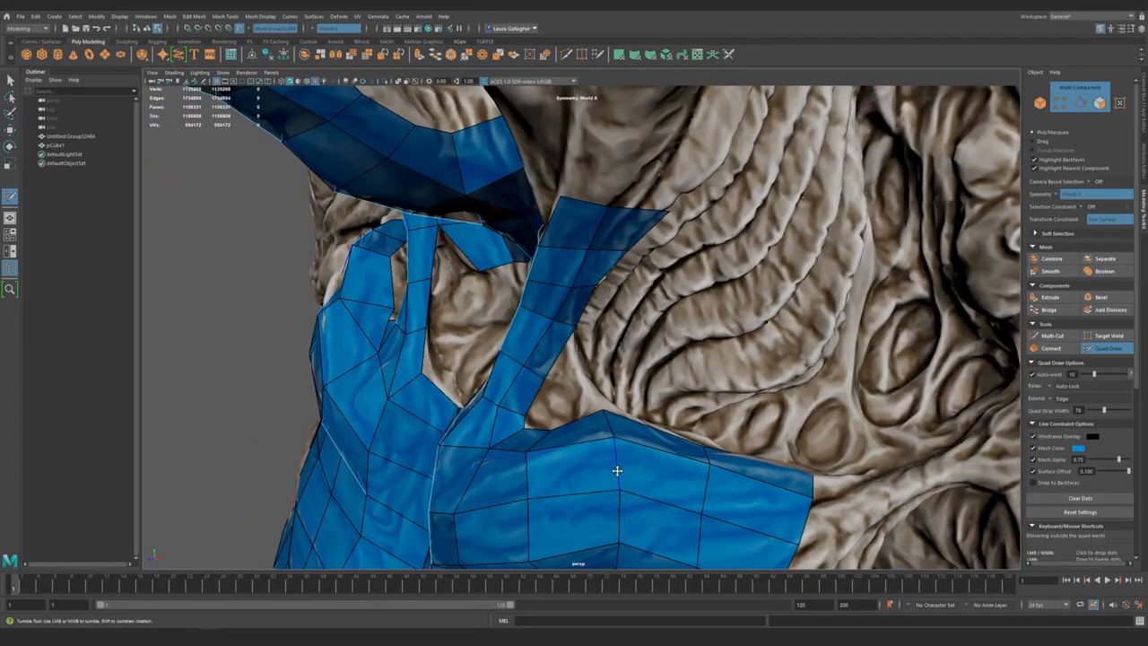
left_click_drag(588, 410, 575, 356, "alt")
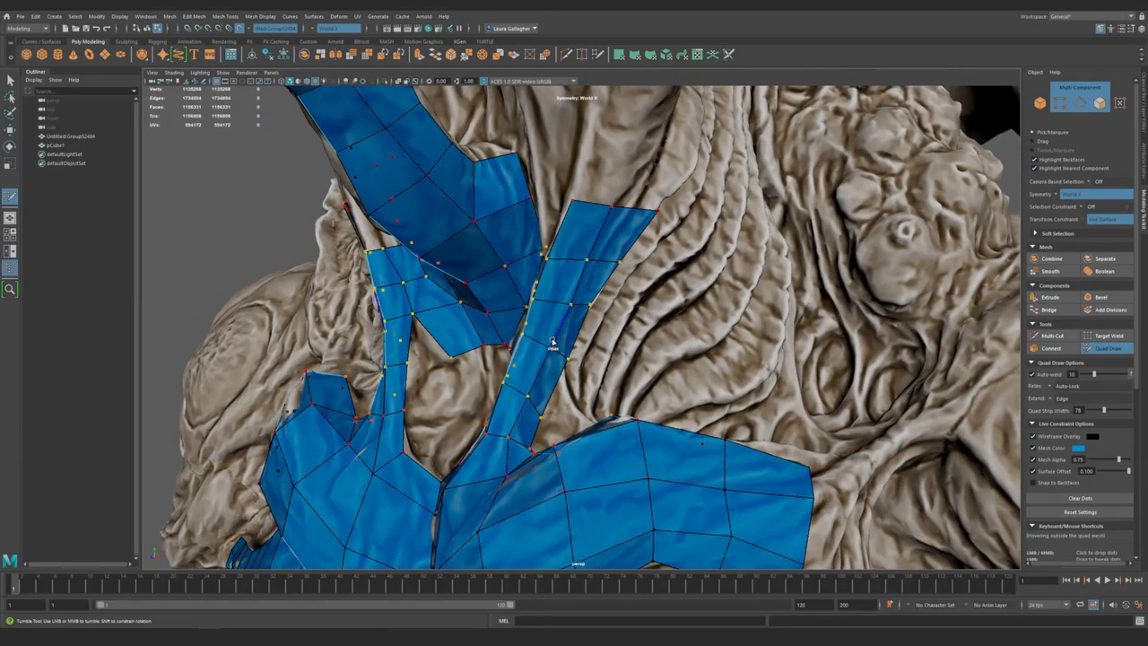
- Extrude quads downward from the throat base on both sides of the centre line and fill the space between them
mouse_move(551, 359)
left_mouse_down("alt")
mouse_move(560, 418)
mouse_move(650, 437)
mouse_move(520, 418)
mouse_move(583, 416)
mouse_move(552, 344)
mouse_move(568, 388)
left_mouse_up("alt")
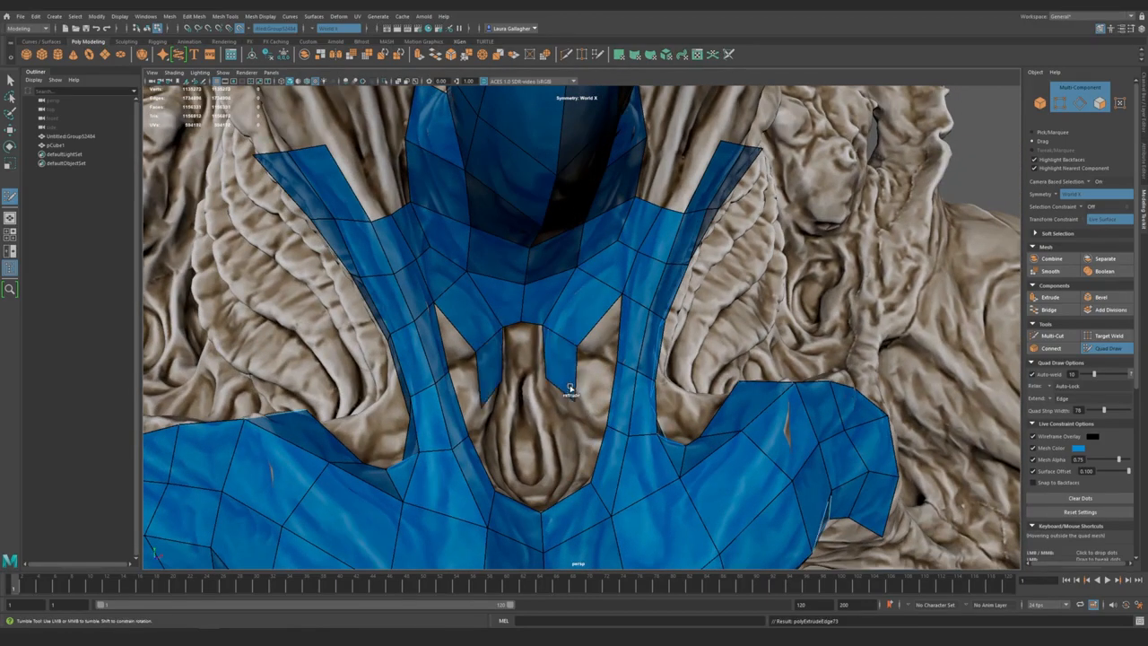
middle_click_drag(568, 412, 577, 401, "alt")
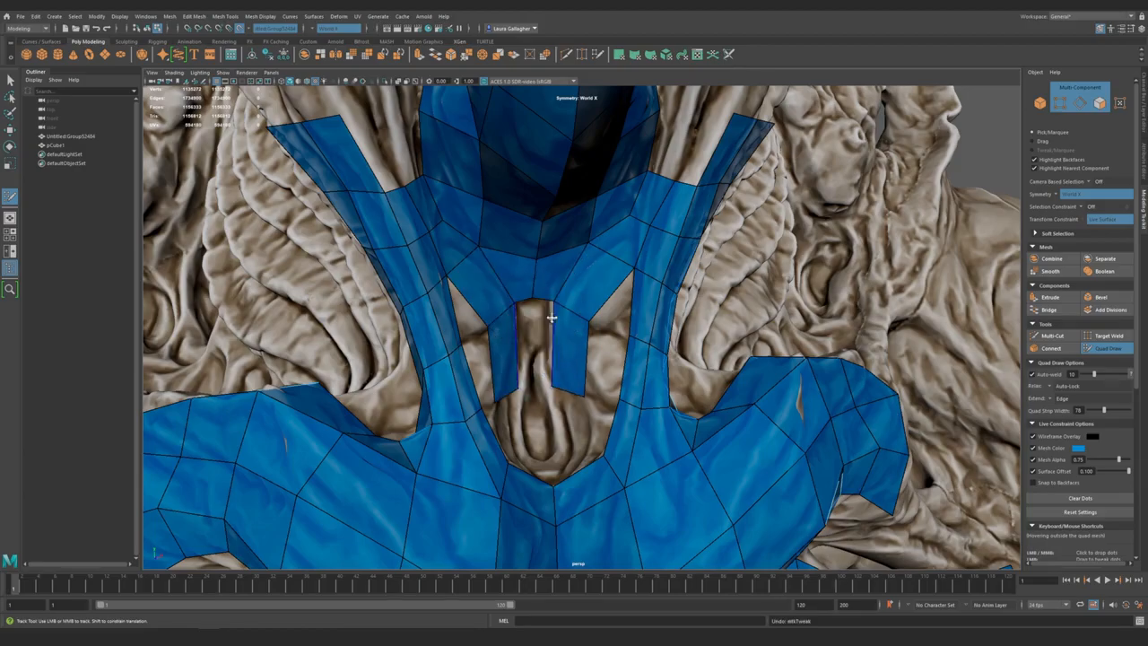
mouse_move(538, 381)
left_mouse_down("alt")
mouse_move(586, 413)
mouse_move(520, 385)
mouse_move(587, 402)
mouse_move(536, 315)
mouse_move(550, 346)
left_mouse_up("alt")
right_click_drag(551, 346, 520, 350, "alt")
left_click_drag(521, 349, 538, 377, "alt")
middle_click_drag(538, 377, 541, 359, "alt")
- Build a band of quads around the inner rim of the chest's V-shaped notch between the neck strips
left_click_drag(541, 360, 619, 432, "alt")
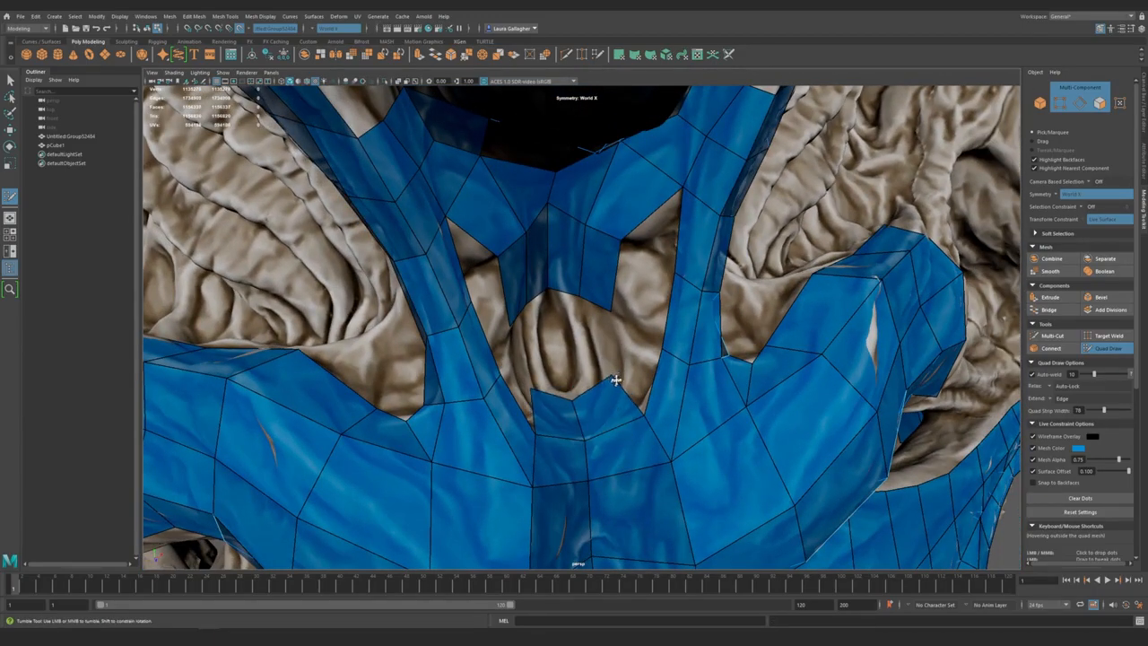
left_click_drag(607, 409, 605, 327, "alt")
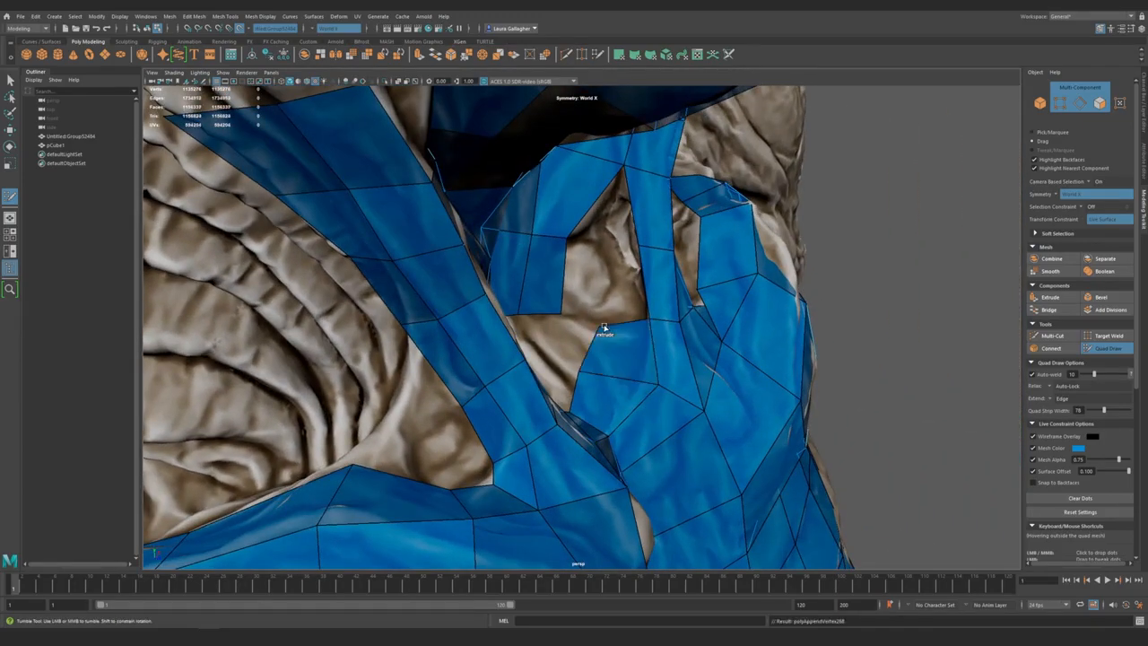
left_click_drag(636, 366, 598, 403, "alt")
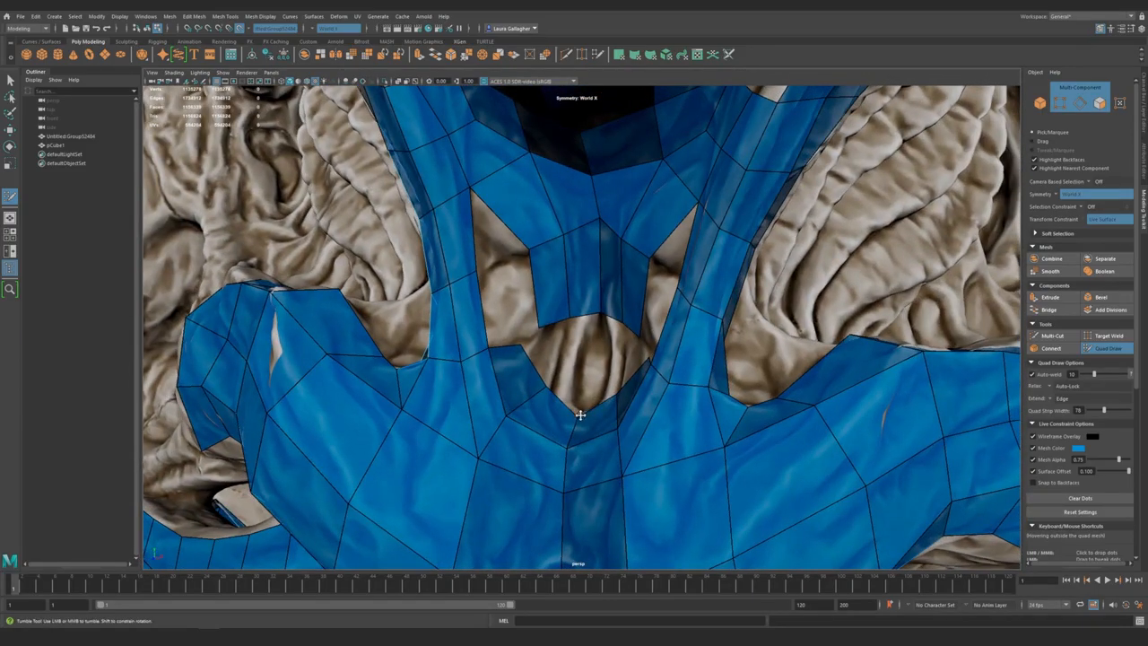
- Fill the gap between the central throat panel and the chest notch's rim band with quads
scroll(579, 414, "down", 5)
left_click_drag(544, 372, 580, 428, "alt")
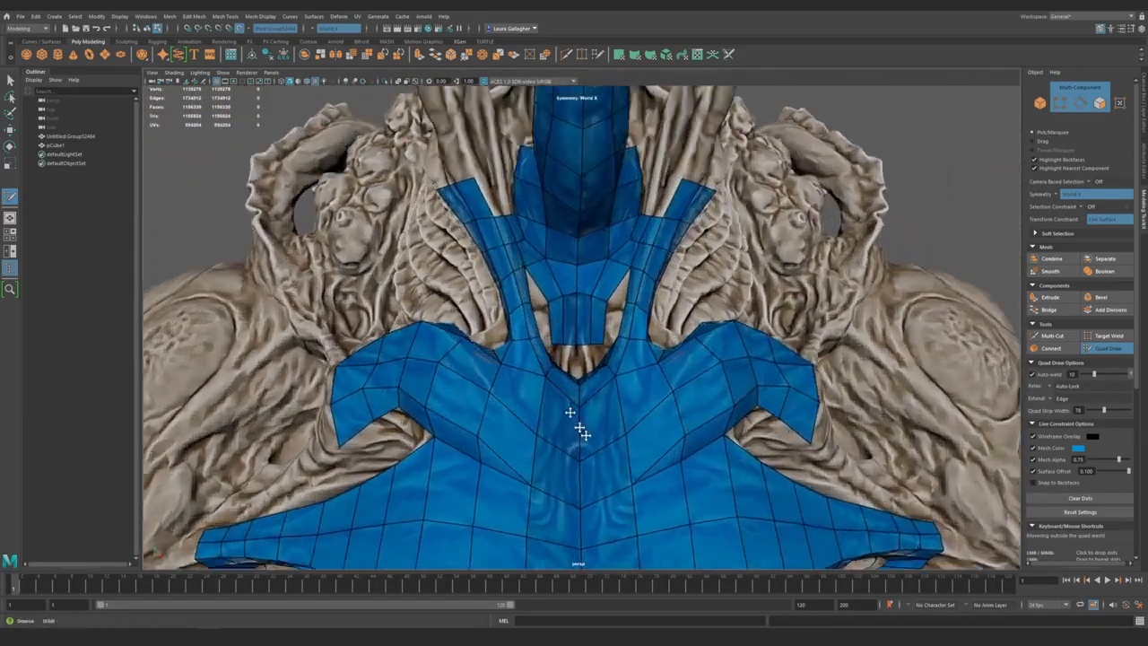
scroll(583, 406, "up", 4)
right_click_drag(581, 408, 613, 439, "alt")
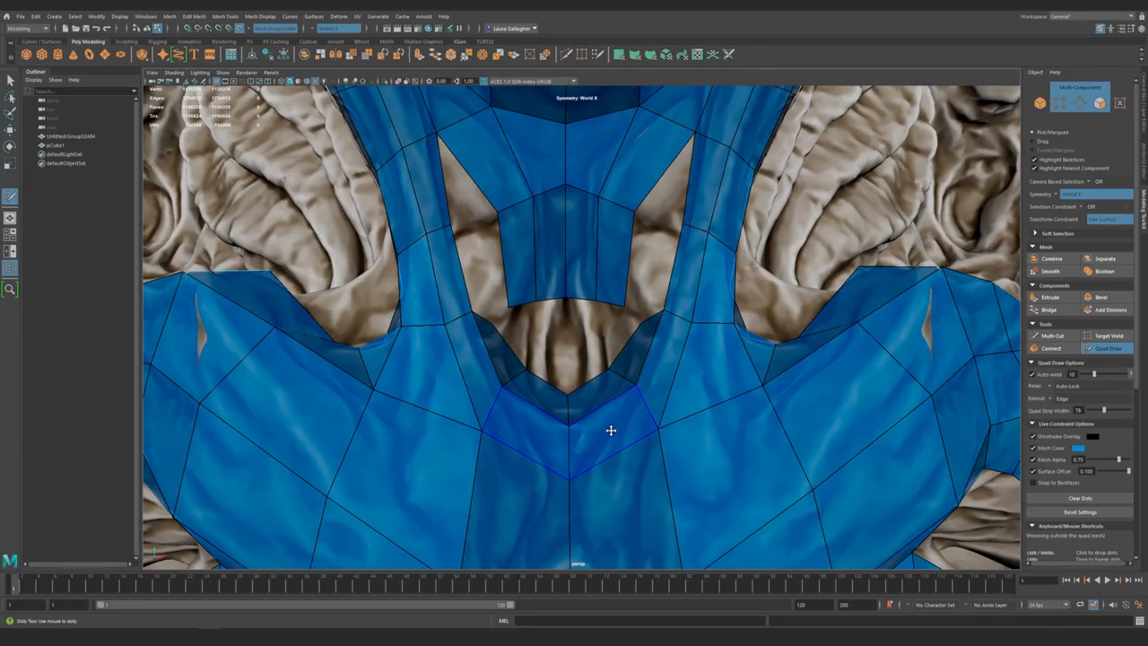
left_click(608, 328, "shift")
left_click(583, 344, "shift")
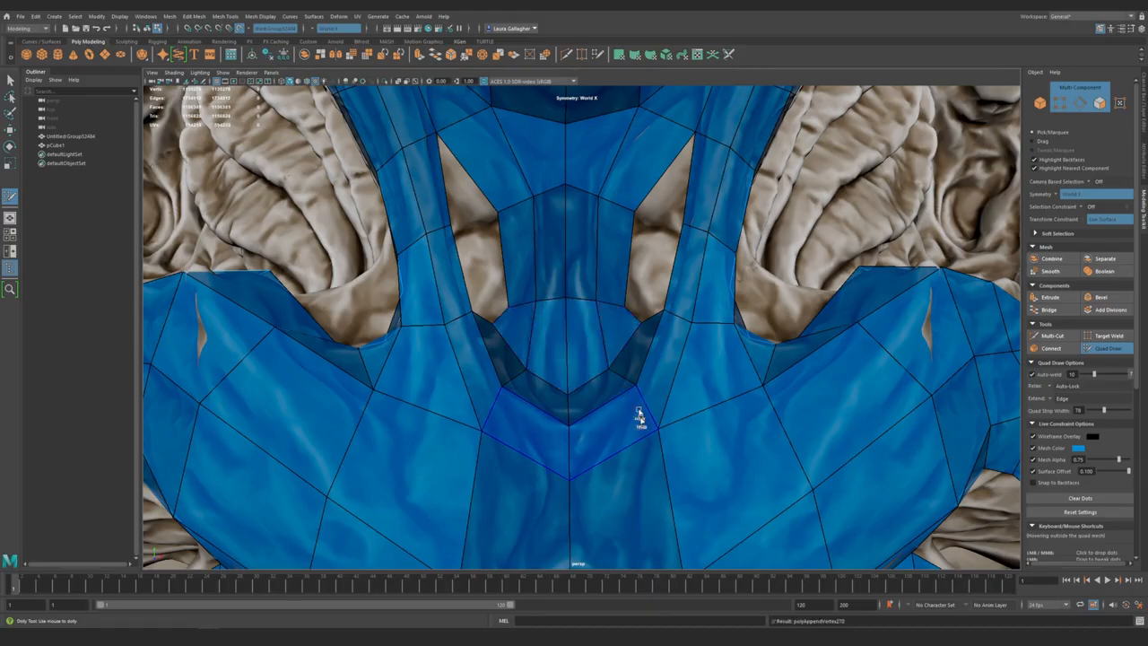
- Insert an edge loop through the curved band of quads at the throat base, inside the chest notch
right_click_drag(638, 413, 541, 334, "alt")
mouse_move(541, 333)
left_mouse_down("alt")
mouse_move(572, 329)
mouse_move(542, 353)
left_mouse_up("alt")
mouse_move(542, 352)
right_mouse_down("alt")
mouse_move(605, 410)
mouse_move(569, 361)
right_mouse_up("alt")
mouse_move(569, 362)
left_mouse_down("alt")
mouse_move(556, 392)
mouse_move(586, 345)
left_mouse_up("alt")
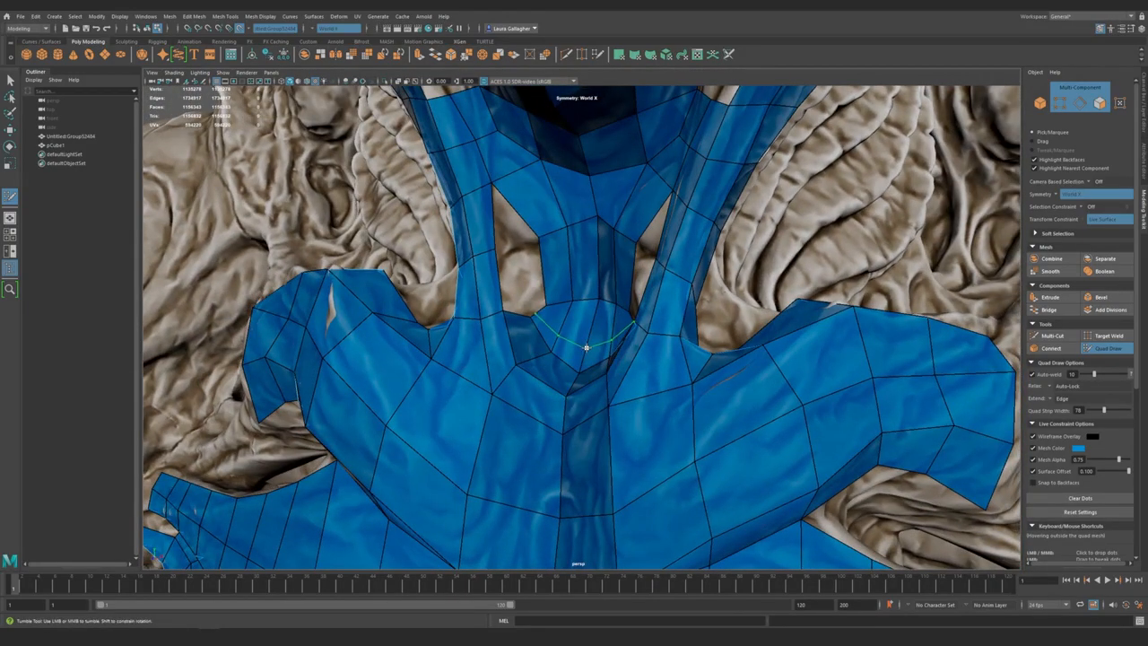
right_click_drag(566, 386, 574, 401, "alt")
mouse_move(574, 400)
left_mouse_down("alt")
mouse_move(572, 418)
mouse_move(544, 342)
left_mouse_up("alt")
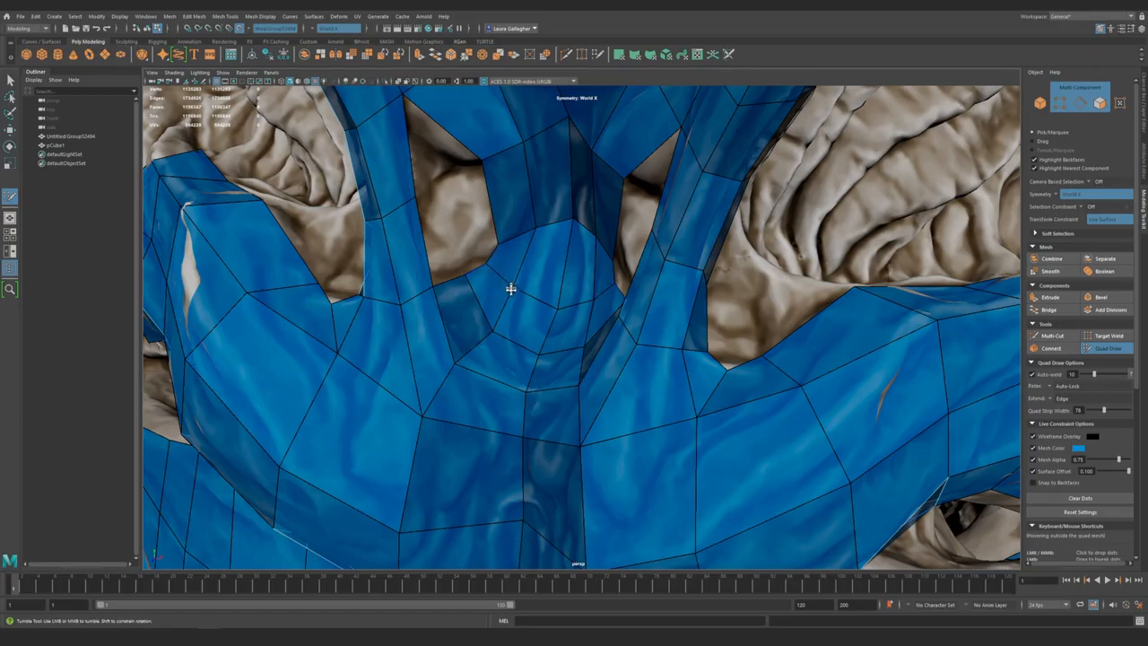
- Examine the throat, neck strips and chest mesh from the front and side to check the topology flow
right_click_drag(553, 314, 502, 296, "alt")
left_click_drag(610, 385, 677, 438, "alt")
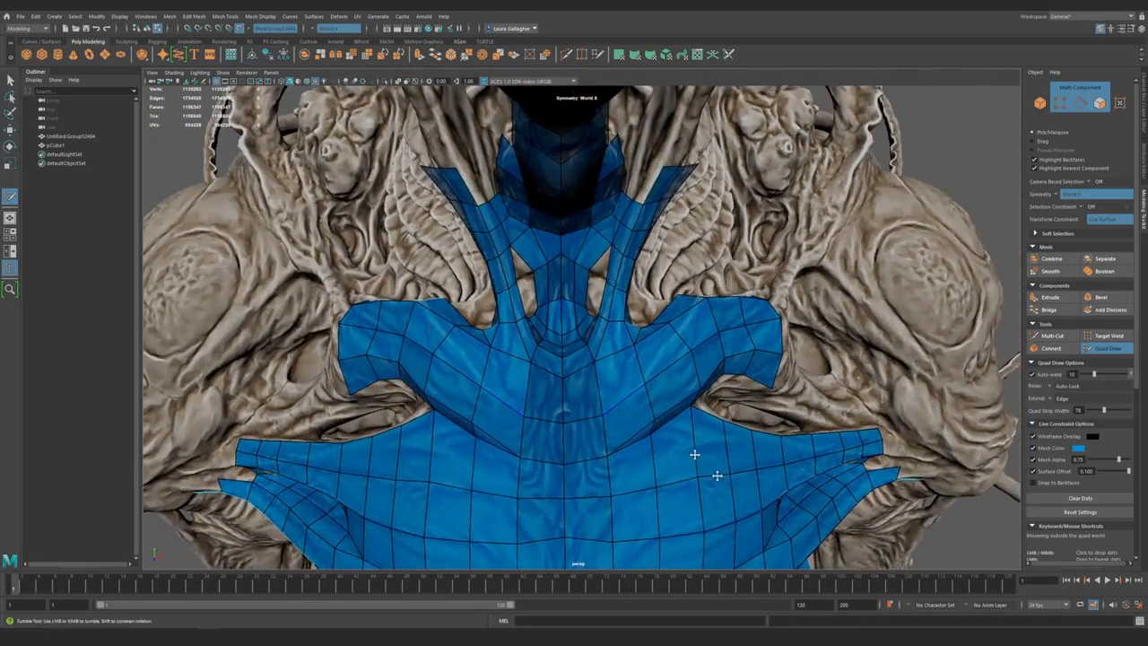
right_click_drag(677, 438, 574, 386, "alt")
left_click_drag(574, 386, 619, 413, "alt")
right_click_drag(619, 413, 640, 439, "alt")
left_click_drag(641, 438, 703, 421, "alt")
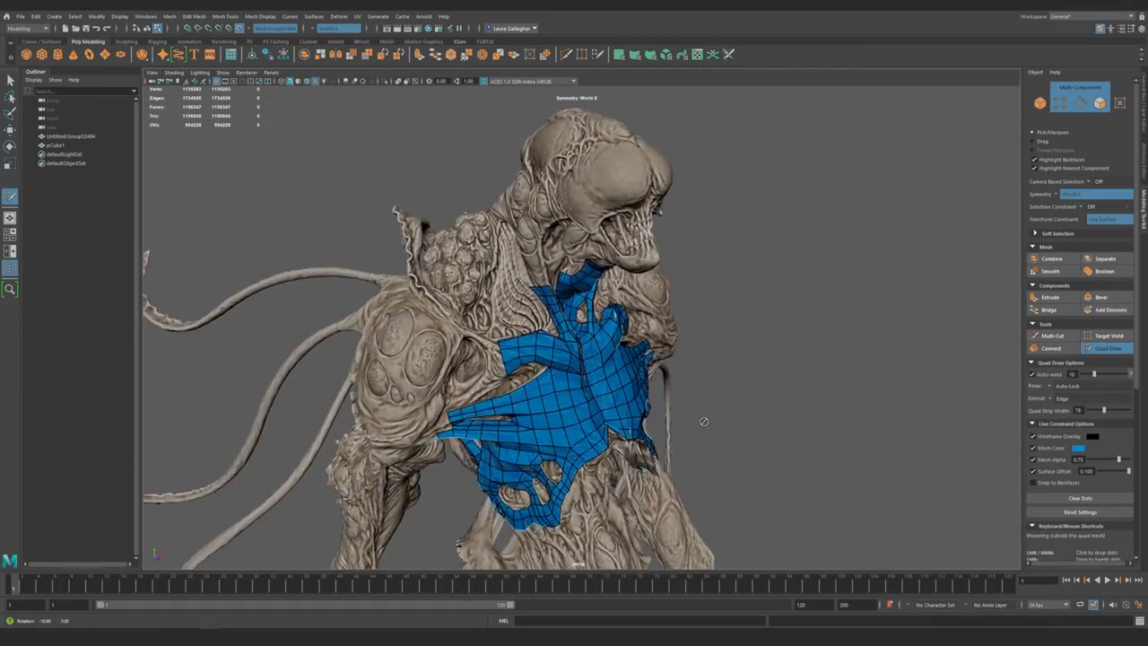
right_click_drag(703, 421, 815, 538, "alt")
left_click_drag(592, 384, 598, 423, "alt")
right_click_drag(597, 423, 631, 387, "alt")
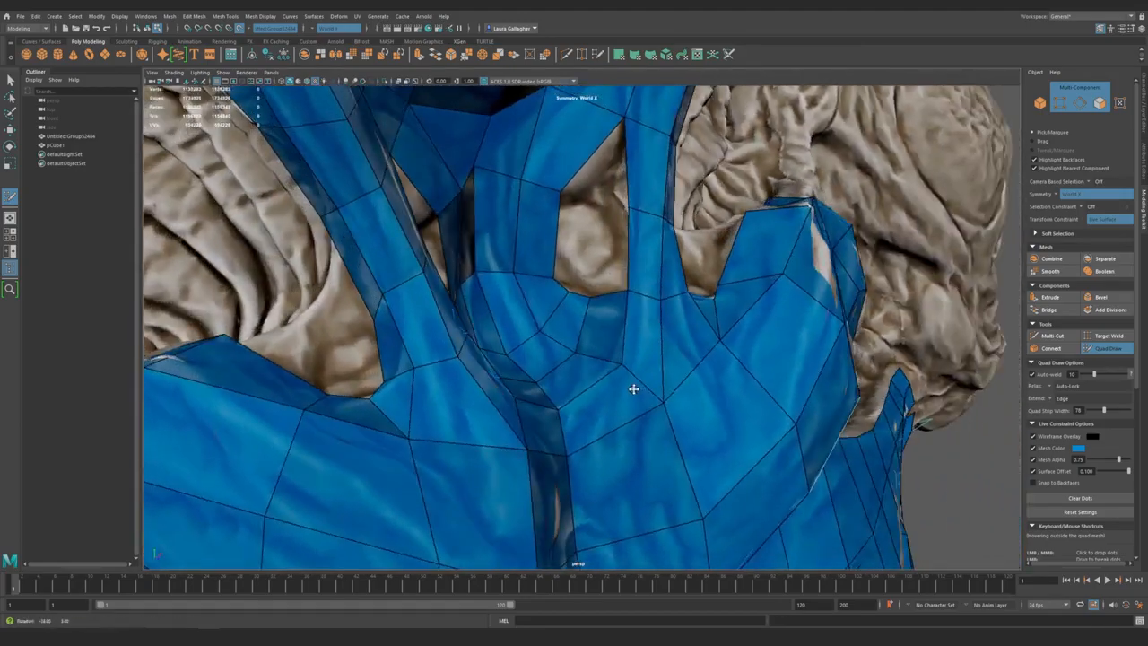
left_click_drag(631, 387, 588, 299, "alt")
left_click_drag(577, 365, 535, 325, "alt")
right_click_drag(536, 326, 611, 368, "alt")
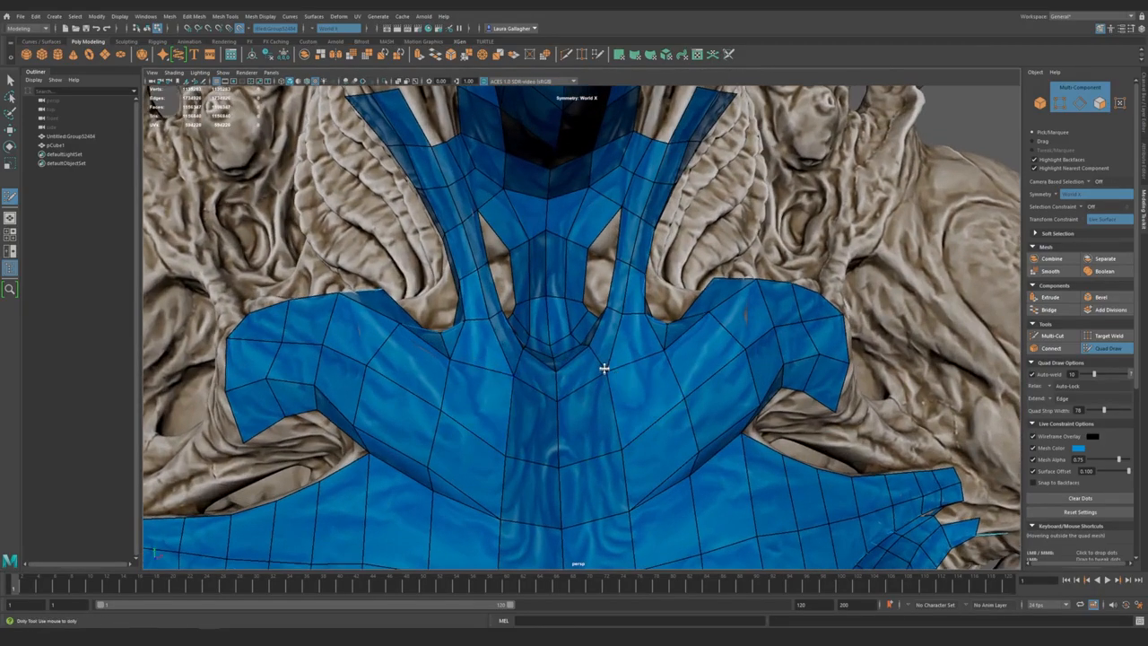
- Fill the openings between the central throat column and the neck strips with quads
mouse_move(664, 355)
left_mouse_down("alt")
mouse_move(569, 413)
mouse_move(543, 448)
mouse_move(584, 457)
mouse_move(450, 445)
mouse_move(546, 353)
mouse_move(676, 377)
mouse_move(598, 369)
left_mouse_up("alt")
left_click(555, 361, "shift")
mouse_move(646, 433)
left_mouse_down("alt")
mouse_move(461, 333)
mouse_move(546, 359)
mouse_move(630, 413)
mouse_move(508, 404)
mouse_move(599, 393)
mouse_move(550, 349)
mouse_move(607, 341)
mouse_move(559, 353)
mouse_move(574, 387)
mouse_move(549, 354)
mouse_move(584, 339)
mouse_move(531, 351)
mouse_move(507, 341)
mouse_move(549, 384)
left_mouse_up("alt")
left_click(549, 384, "shift")
left_click_drag(631, 425, 584, 344, "alt")
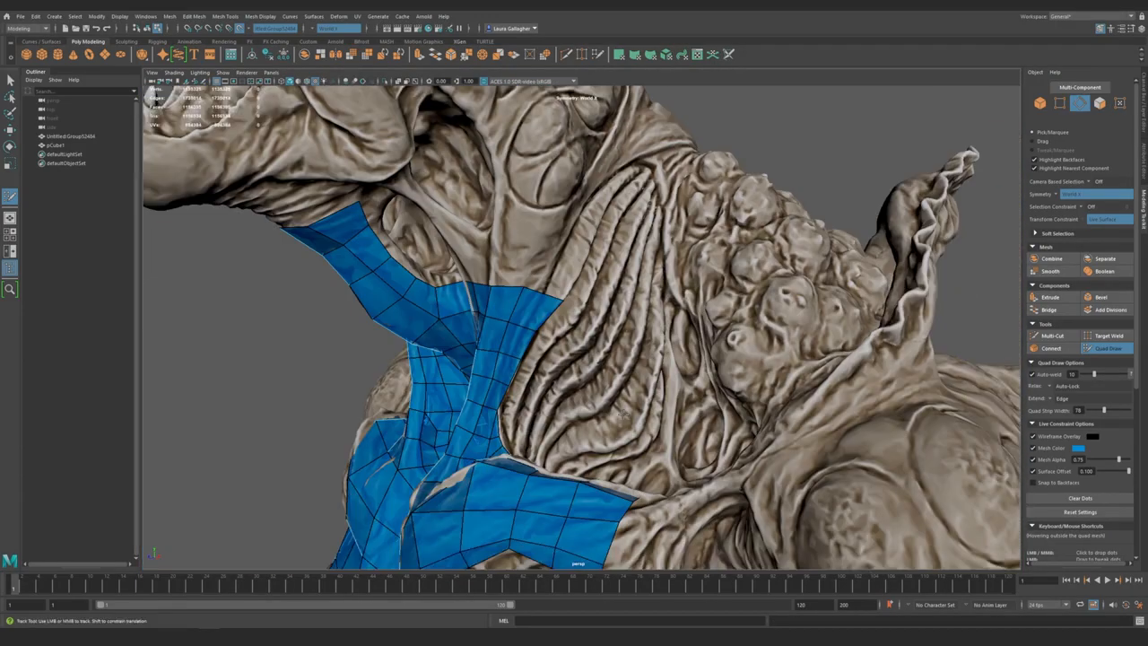
- Extrude columns of quads from the neck strip's outer edge across the ribbed side of the neck
right_click_drag(623, 414, 543, 330, "alt")
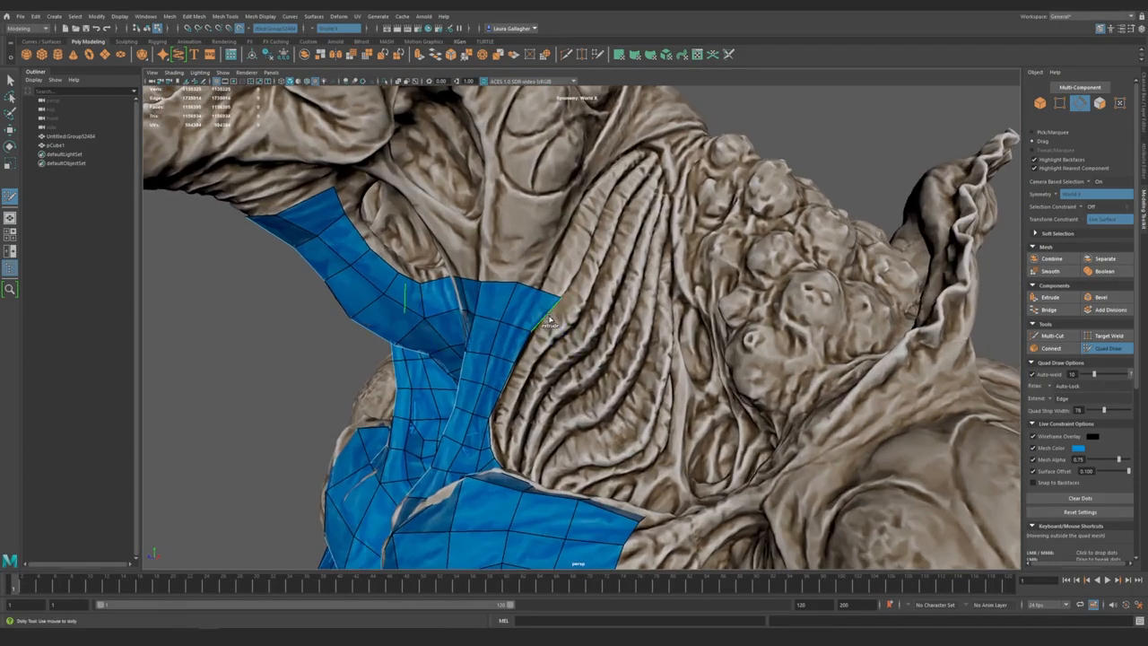
right_click_drag(605, 417, 508, 336, "alt")
mouse_move(508, 336)
left_mouse_down("alt")
mouse_move(530, 326)
mouse_move(518, 326)
left_mouse_up("alt")
right_click_drag(517, 326, 664, 433, "alt")
key("ctrl+z")
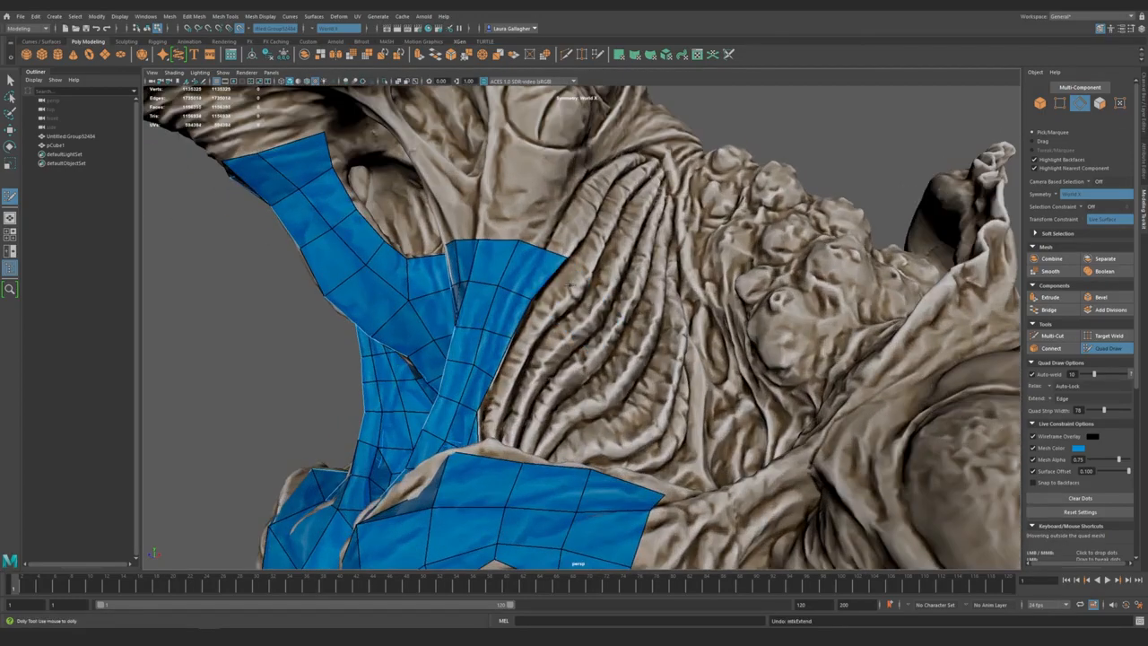
mouse_move(553, 286)
left_mouse_down()
mouse_move(590, 316)
mouse_move(567, 326)
mouse_move(588, 308)
mouse_move(596, 348)
mouse_move(579, 419)
mouse_move(547, 379)
mouse_move(633, 391)
mouse_move(595, 395)
mouse_move(562, 348)
mouse_move(606, 400)
mouse_move(569, 389)
mouse_move(573, 401)
mouse_move(546, 410)
mouse_move(558, 419)
left_mouse_up()
left_click_drag(608, 452, 571, 388, "alt")
key("ctrl+z")
scroll(571, 371, "up", 3)
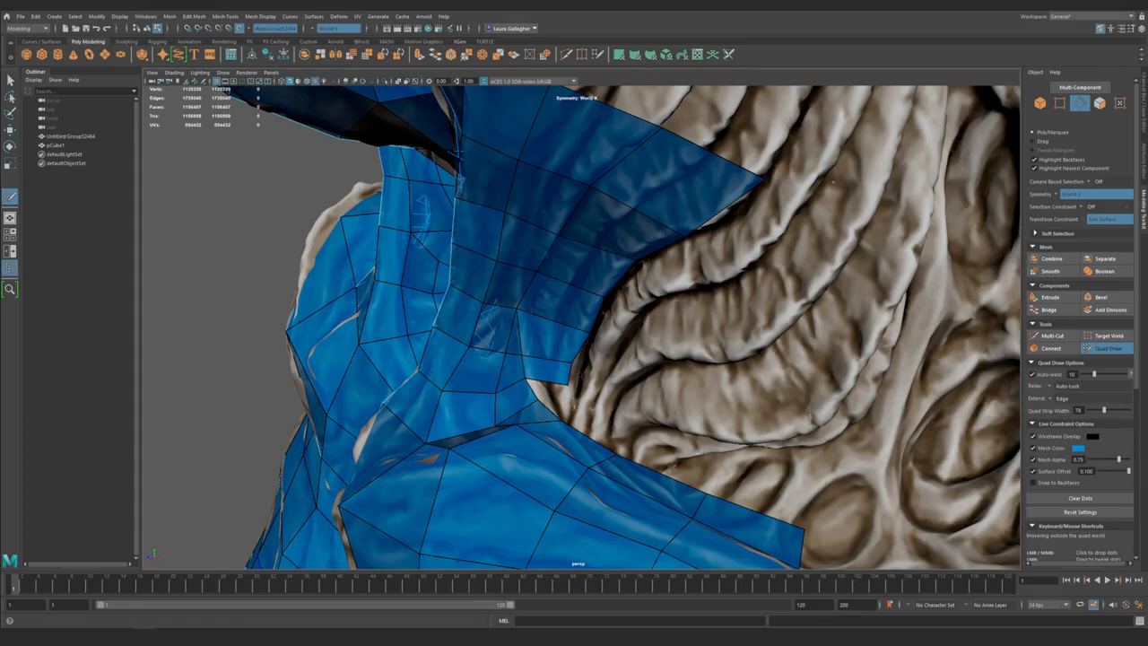
- Fill the corner gap between the neck strip's lower end and the collarbone's upper edge
left_click_drag(506, 338, 479, 335, "alt")
middle_click_drag(479, 336, 428, 323, "alt")
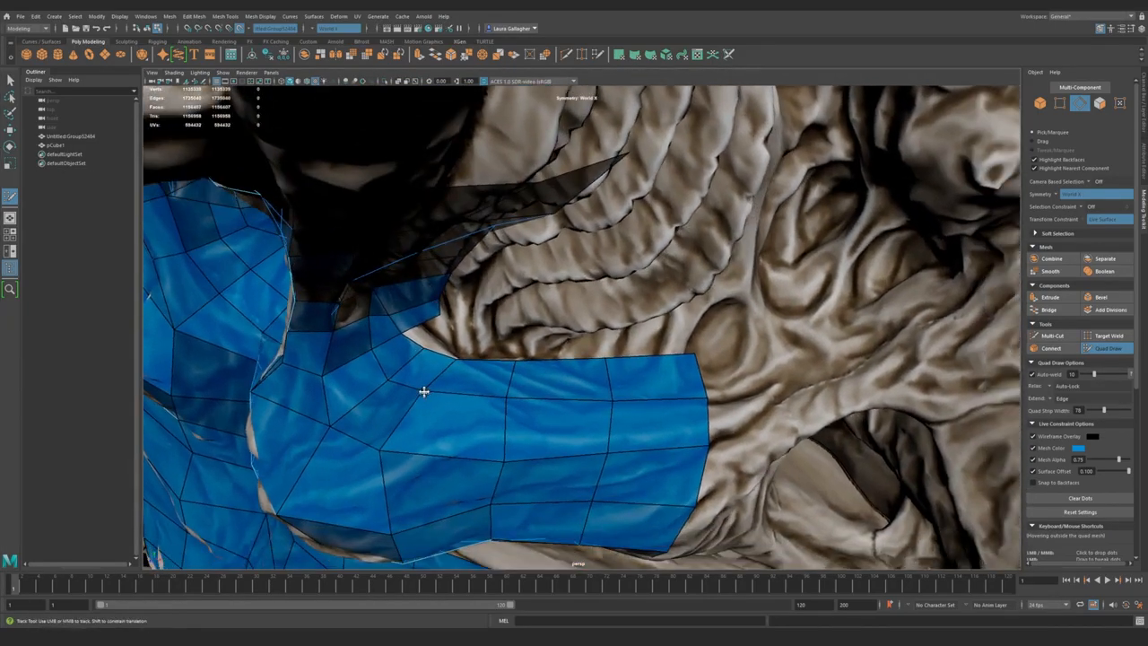
mouse_move(490, 423)
left_mouse_down("alt")
mouse_move(475, 410)
mouse_move(487, 423)
mouse_move(510, 403)
mouse_move(440, 403)
mouse_move(472, 404)
mouse_move(461, 337)
left_mouse_up("alt")
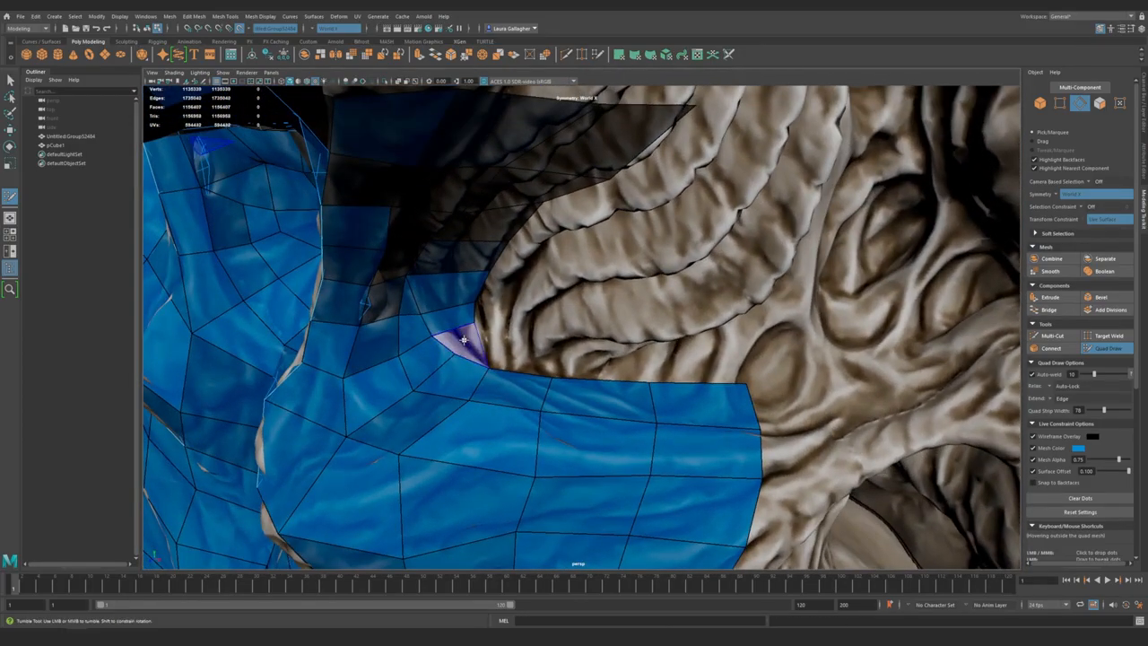
mouse_move(441, 377)
left_mouse_down("alt")
mouse_move(428, 362)
mouse_move(488, 365)
mouse_move(530, 332)
mouse_move(502, 341)
mouse_move(490, 328)
mouse_move(477, 346)
mouse_move(564, 293)
left_mouse_up("alt")
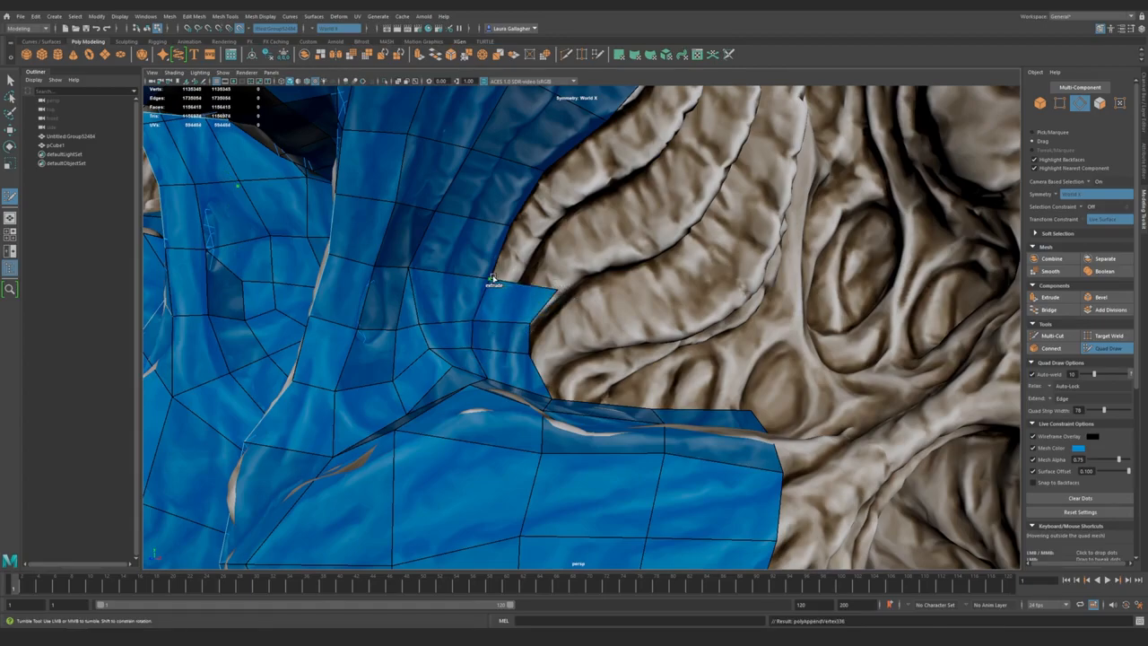
- Extrude another column of quads outward from the lower outer edge of the neck patch, following the ribbed folds
left_click_drag(492, 279, 618, 255)
right_click_drag(616, 256, 529, 230, "alt")
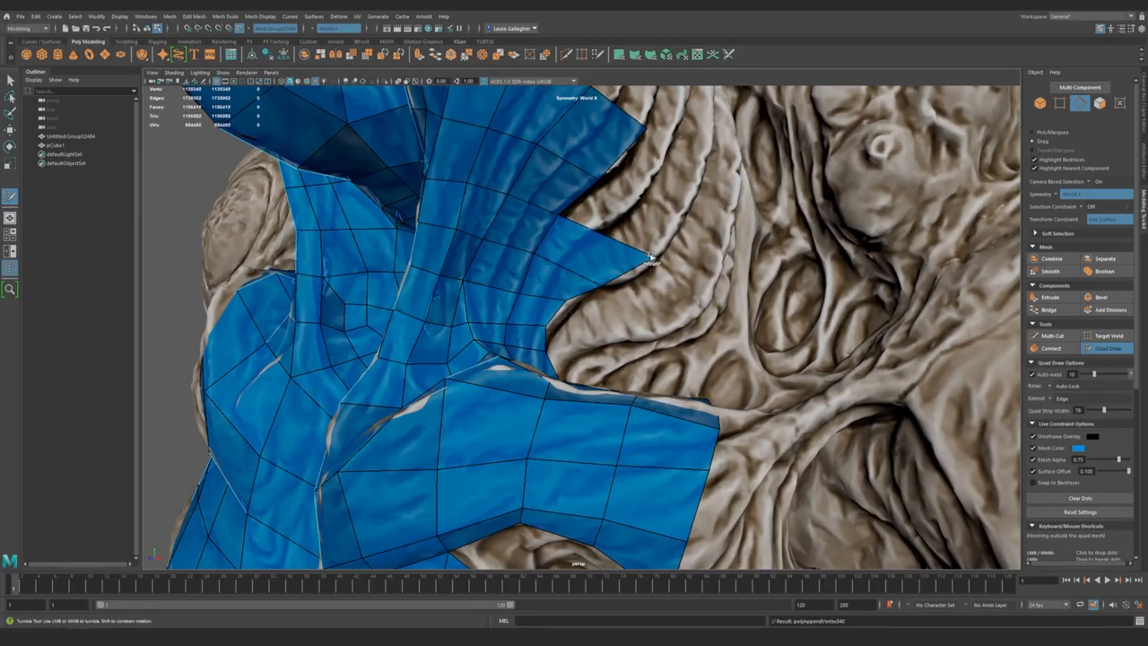
left_click_drag(561, 214, 682, 215)
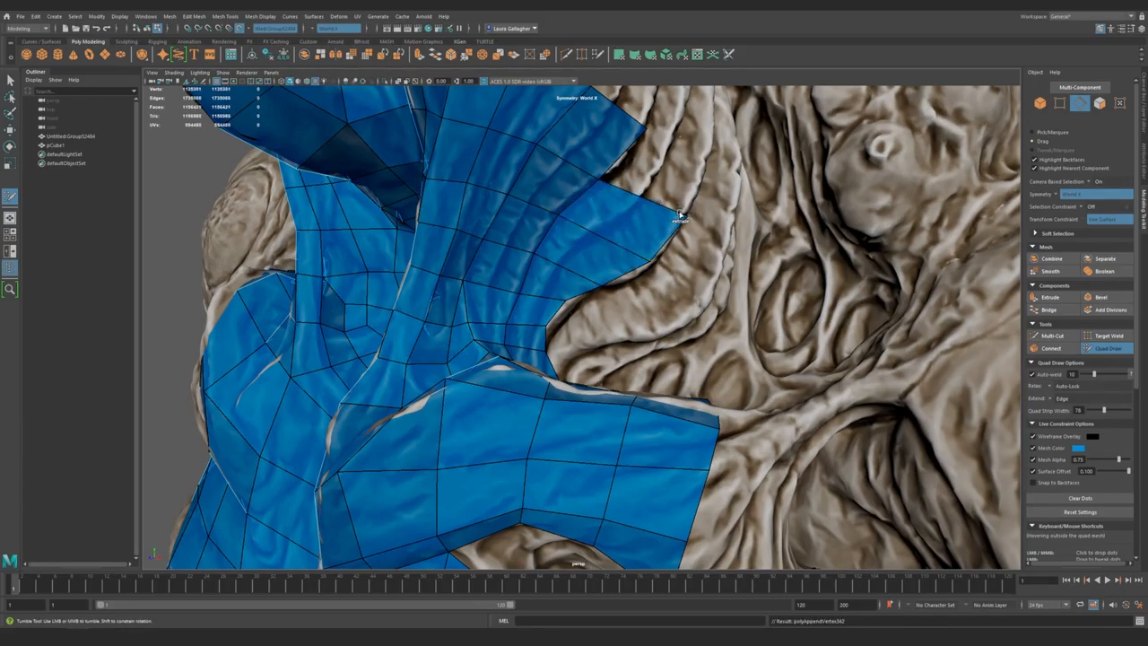
mouse_move(602, 182)
left_mouse_down()
mouse_move(717, 152)
mouse_move(568, 232)
mouse_move(606, 334)
mouse_move(538, 273)
left_mouse_up()
- Extend the neck patch upward along the ribbed folds with quads above its outer columns
right_click_drag(539, 274, 461, 243, "alt")
mouse_move(461, 243)
left_mouse_down("alt")
mouse_move(610, 252)
mouse_move(464, 242)
left_mouse_up("alt")
right_click_drag(464, 243, 539, 269, "alt")
mouse_move(539, 269)
left_mouse_down("alt")
mouse_move(526, 297)
mouse_move(559, 374)
mouse_move(559, 357)
left_mouse_up("alt")
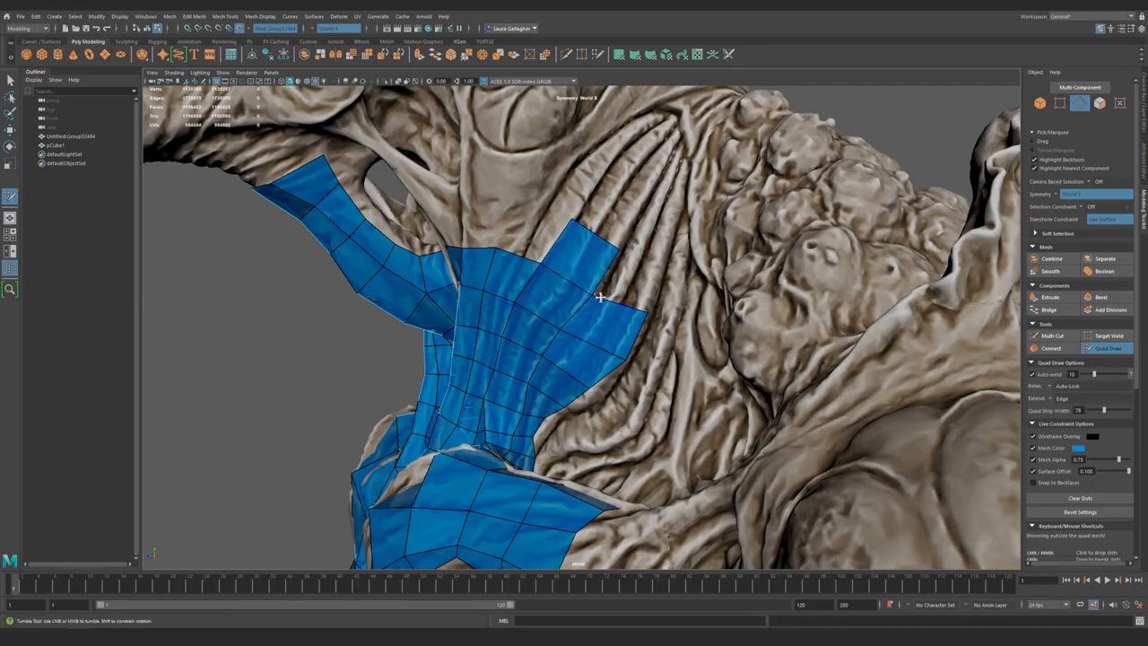
mouse_move(594, 298)
left_mouse_down()
mouse_move(660, 271)
mouse_move(554, 295)
mouse_move(593, 332)
mouse_move(502, 320)
mouse_move(530, 320)
mouse_move(596, 274)
mouse_move(503, 316)
mouse_move(542, 302)
left_mouse_up()
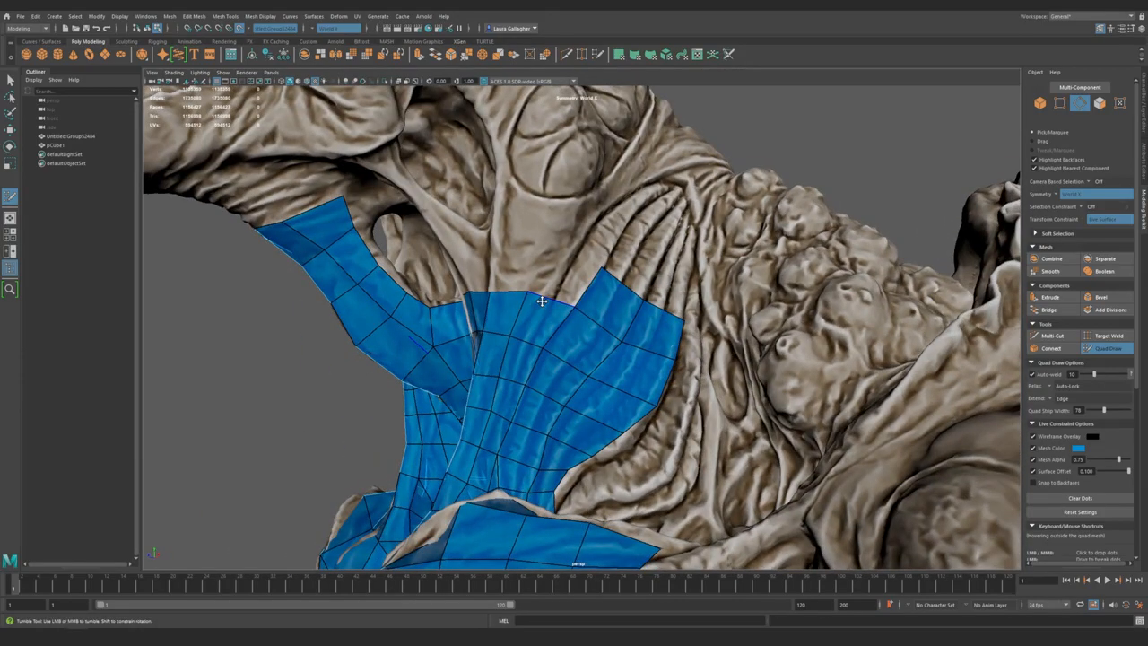
- Examine the widened neck patch against the whole creature's proportions
left_click_drag(579, 253, 626, 389, "alt")
right_click_drag(625, 390, 563, 235, "alt")
mouse_move(563, 235)
left_mouse_down("alt")
mouse_move(548, 256)
mouse_move(587, 292)
left_mouse_up("alt")
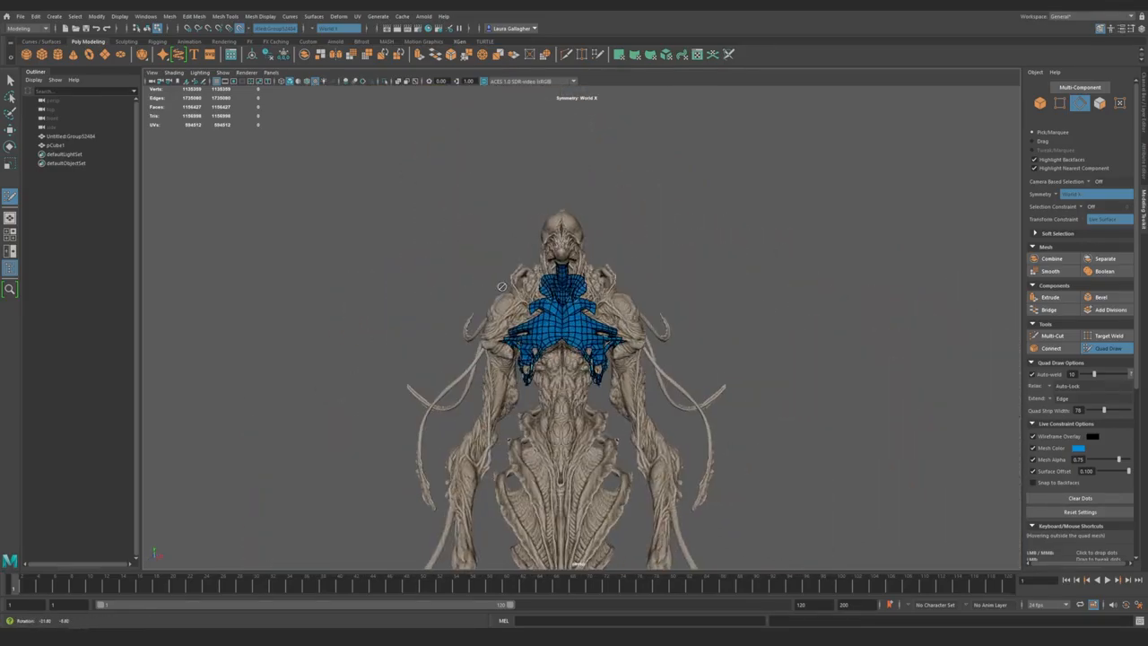
left_click_drag(557, 308, 585, 409, "alt")
right_click_drag(585, 410, 547, 404, "alt")
mouse_move(547, 404)
left_mouse_down("alt")
mouse_move(556, 423)
mouse_move(584, 425)
mouse_move(580, 387)
mouse_move(690, 313)
mouse_move(657, 311)
mouse_move(562, 345)
mouse_move(584, 389)
mouse_move(557, 299)
left_mouse_up("alt")
middle_click_drag(557, 299, 545, 138, "alt")
- Extend the neck patch over the remaining ribbed folds and carry its outer column down toward the collarbone
scroll(545, 138, "up", 3)
left_click_drag(544, 198, 555, 287, "alt")
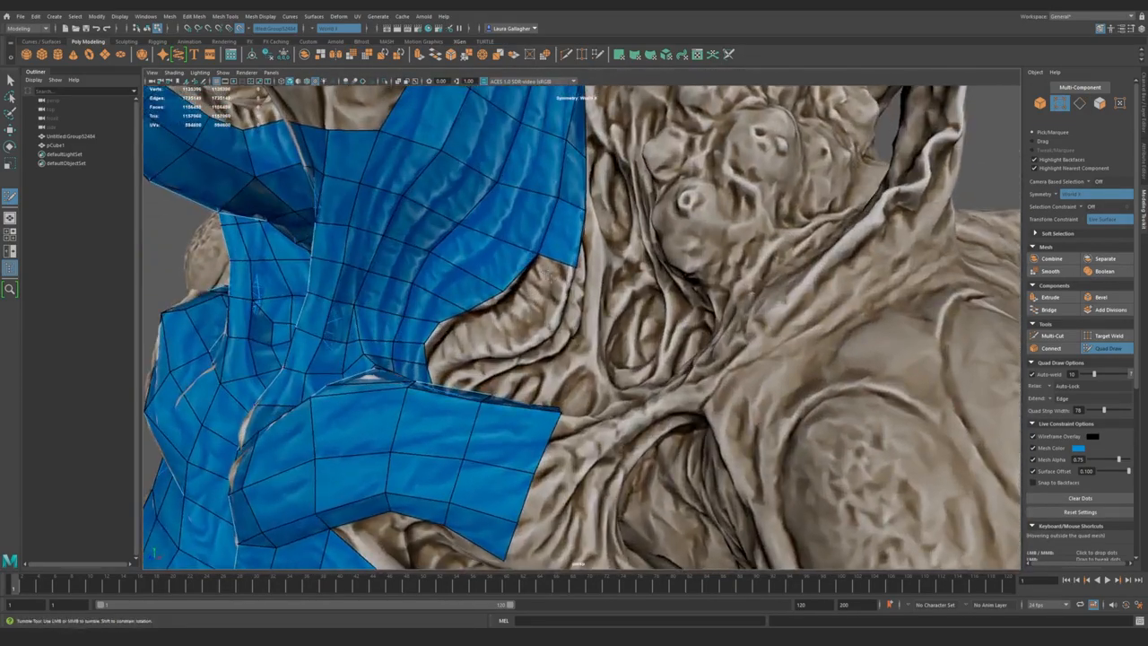
left_click_drag(500, 346, 584, 300, "alt")
left_click_drag(537, 328, 571, 292, "alt")
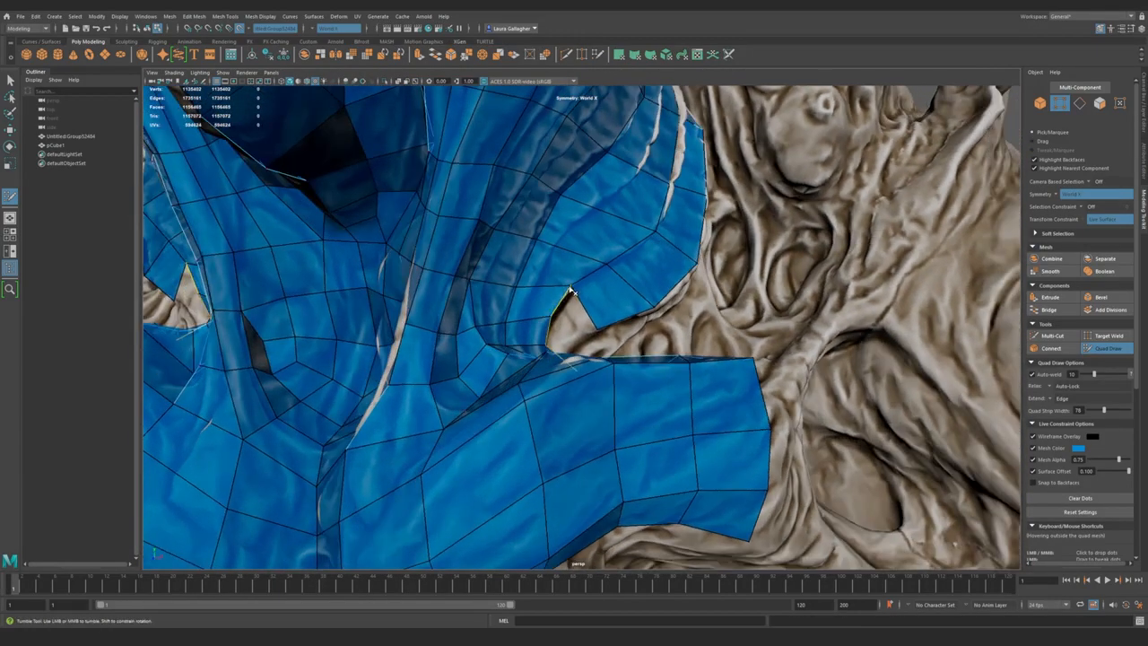
- Fill the notch between the neck patch's lower edge and its outer column with quads above the collarbone
mouse_move(569, 291)
right_mouse_down("alt")
mouse_move(505, 257)
mouse_move(525, 272)
right_mouse_up("alt")
left_click_drag(525, 272, 383, 236, "alt")
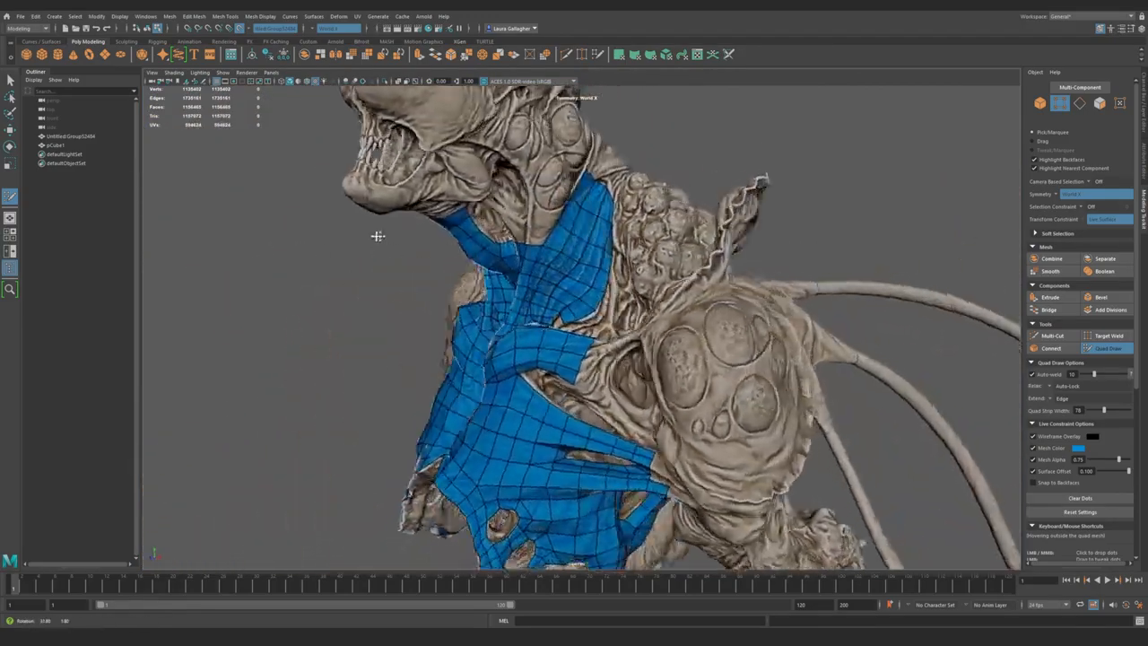
mouse_move(524, 285)
right_mouse_down("alt")
mouse_move(606, 290)
mouse_move(556, 267)
right_mouse_up("alt")
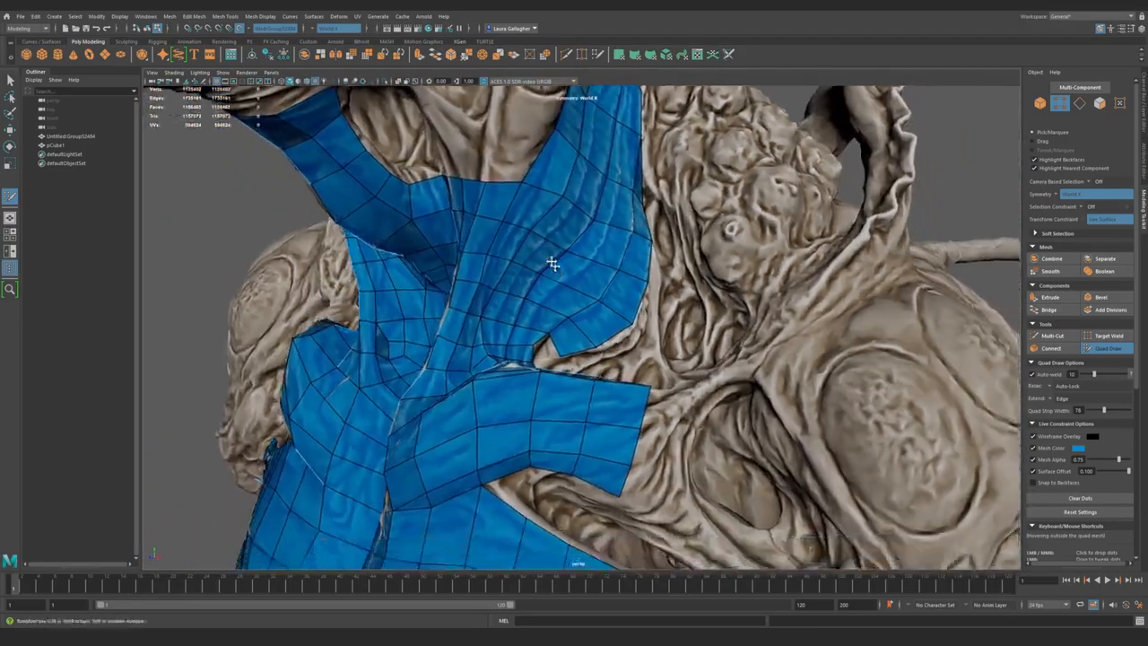
left_click_drag(557, 268, 606, 329, "alt")
right_click_drag(607, 328, 682, 395, "alt")
left_click(564, 327, "shift")
left_click_drag(563, 327, 579, 362, "alt")
left_click_drag(537, 325, 654, 303, "alt")
- Extrude a new column of quads backward from the neck patch's outer edge above the collarbone
middle_click_drag(565, 307, 553, 323, "alt")
mouse_move(553, 323)
left_mouse_down("alt")
mouse_move(624, 331)
mouse_move(500, 274)
mouse_move(495, 299)
mouse_move(531, 313)
mouse_move(515, 302)
mouse_move(586, 372)
mouse_move(526, 340)
mouse_move(589, 320)
left_mouse_up("alt")
mouse_move(672, 398)
left_mouse_down("alt")
mouse_move(550, 307)
mouse_move(646, 365)
mouse_move(587, 367)
mouse_move(575, 349)
mouse_move(561, 387)
mouse_move(574, 392)
left_mouse_up("alt")
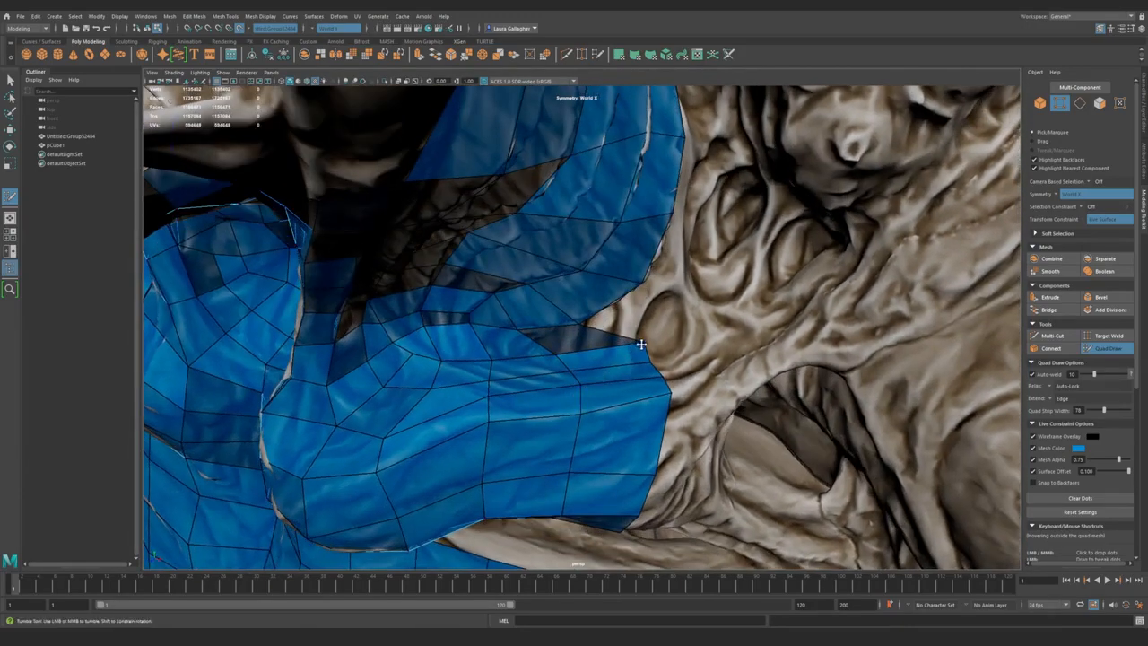
mouse_move(614, 340)
left_mouse_down("alt")
mouse_move(604, 377)
mouse_move(628, 379)
left_mouse_up("alt")
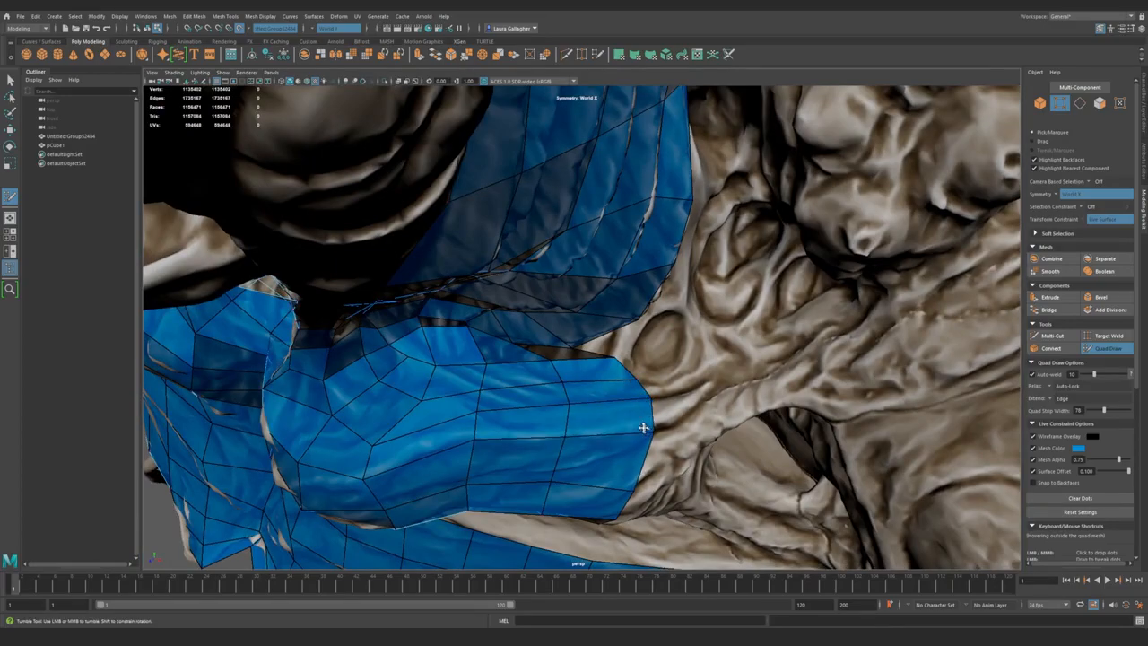
left_click_drag(644, 422, 626, 392, "alt")
right_click_drag(626, 392, 482, 295, "alt")
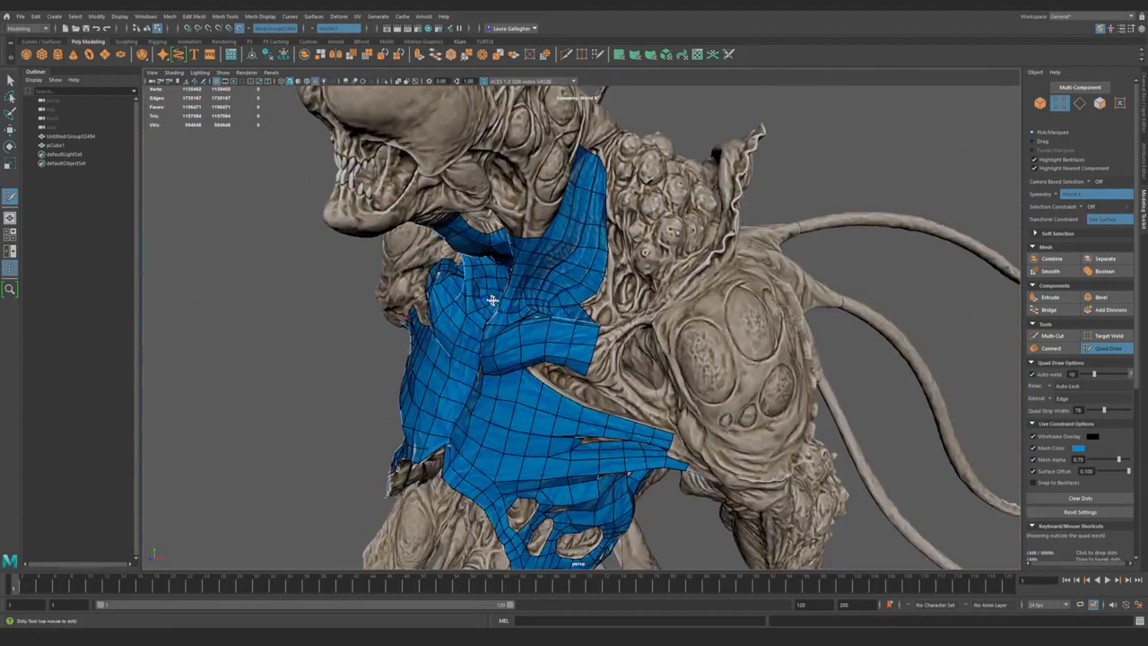
left_click_drag(482, 295, 502, 305, "alt")
right_click_drag(502, 305, 556, 326, "alt")
left_click_drag(556, 326, 589, 380, "alt")
left_click_drag(582, 280, 630, 253)
middle_click_drag(629, 253, 611, 292, "alt")
left_click_drag(612, 293, 649, 243)
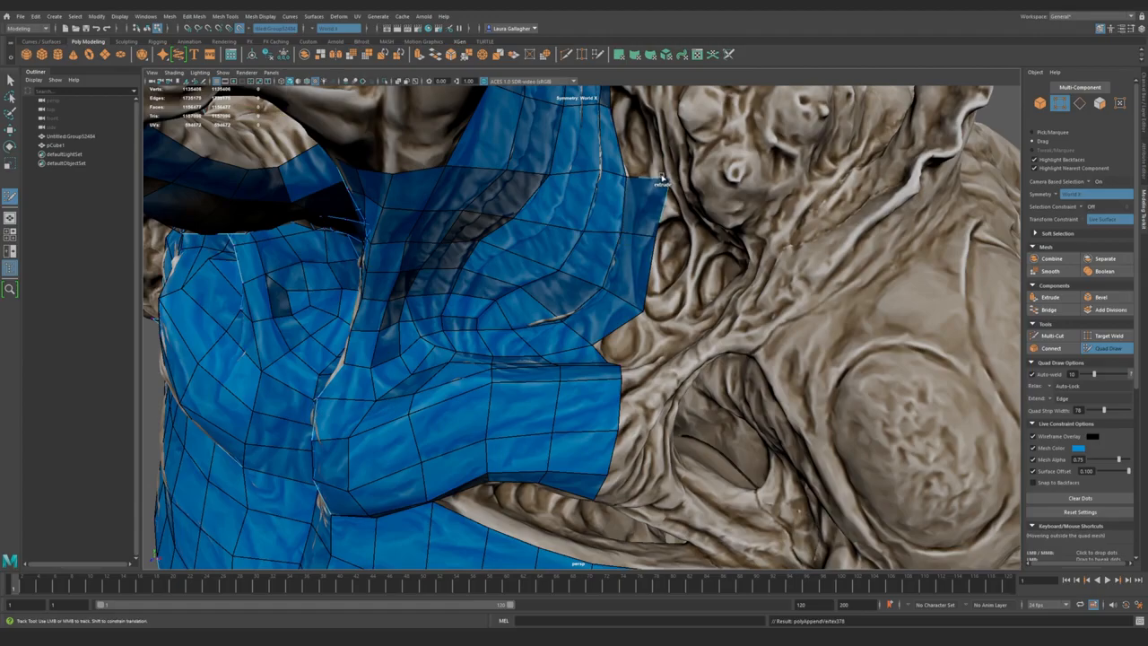
- Join the neck patch's new outer column to the collarbone's upper edge with quads
left_click_drag(667, 287, 591, 300, "alt")
middle_click_drag(592, 301, 542, 272, "alt")
right_click_drag(542, 271, 592, 296, "alt")
left_click_drag(528, 325, 543, 346)
- Extrude quads from the collarbone's outer end toward the shoulder and connect them to the neck patch
mouse_move(575, 357)
right_mouse_down("alt")
mouse_move(529, 308)
mouse_move(574, 323)
right_mouse_up("alt")
mouse_move(574, 323)
left_mouse_down("alt")
mouse_move(597, 350)
mouse_move(574, 359)
left_mouse_up("alt")
right_click_drag(574, 359, 611, 364, "alt")
mouse_move(610, 363)
left_mouse_down("alt")
mouse_move(620, 368)
mouse_move(592, 323)
left_mouse_up("alt")
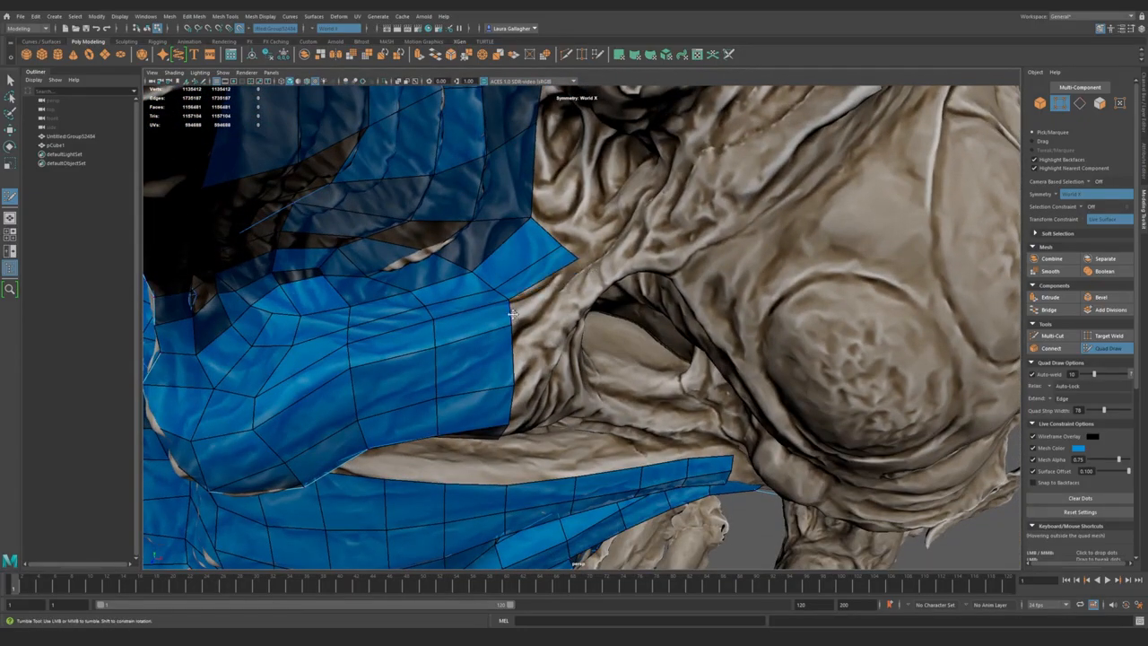
left_click_drag(510, 305, 578, 320)
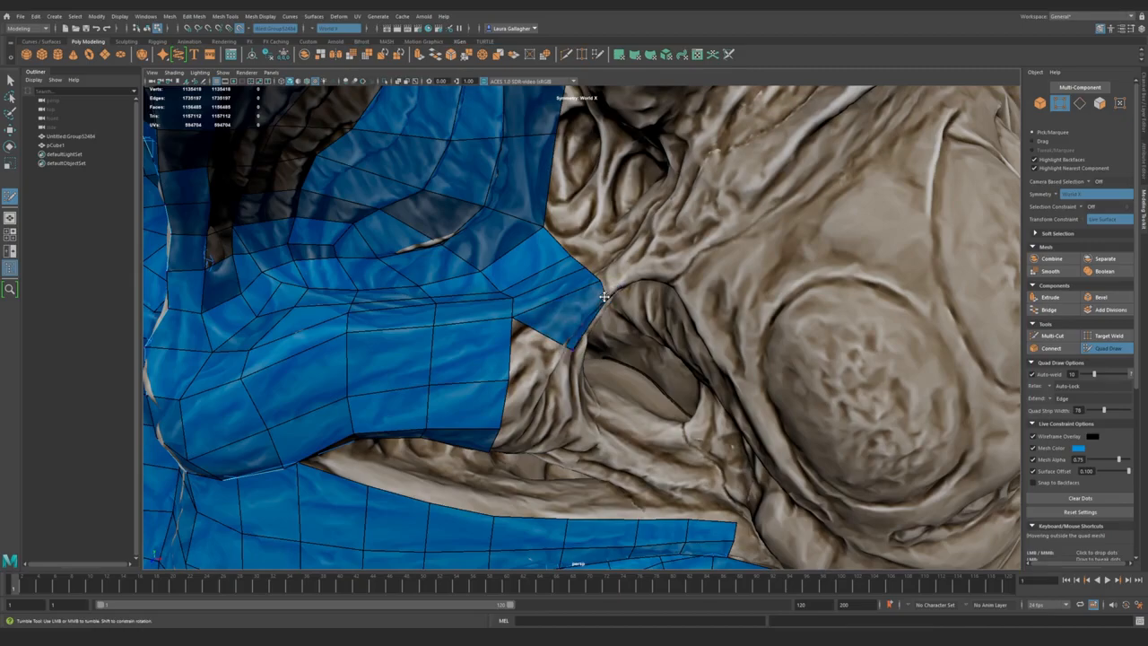
- Extrude a strip of quads from the neck patch's upper corner backward along the underside of the skull
left_click_drag(610, 295, 577, 429, "alt")
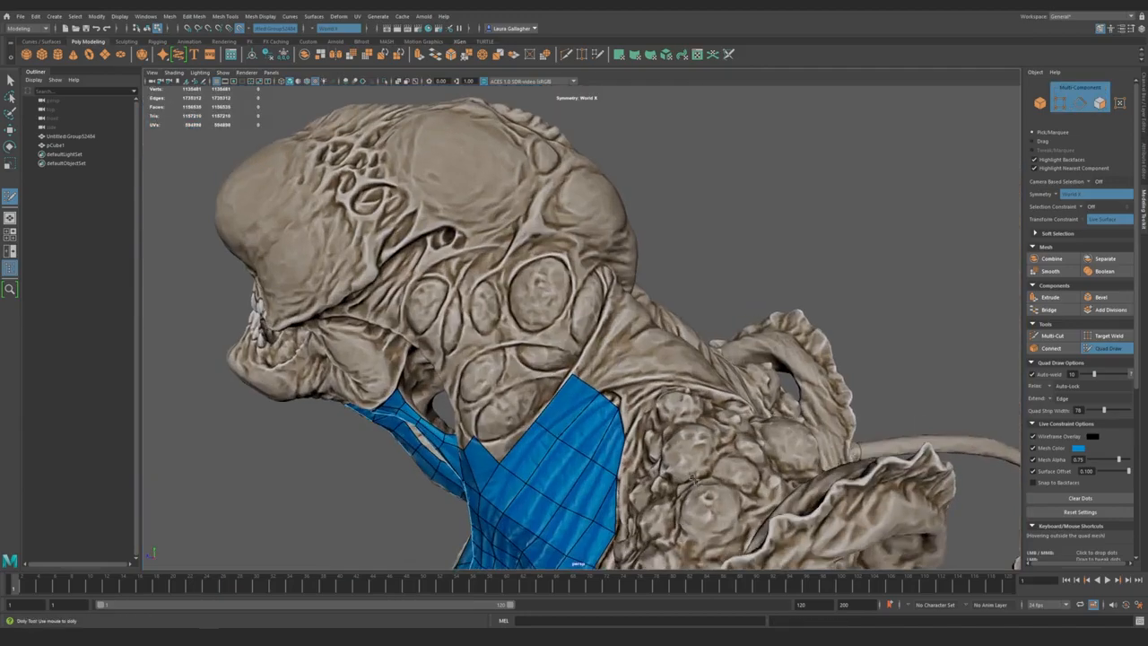
mouse_move(603, 380)
left_mouse_down("alt")
mouse_move(593, 377)
mouse_move(615, 348)
mouse_move(578, 377)
left_mouse_up("alt")
left_click_drag(545, 415, 577, 384)
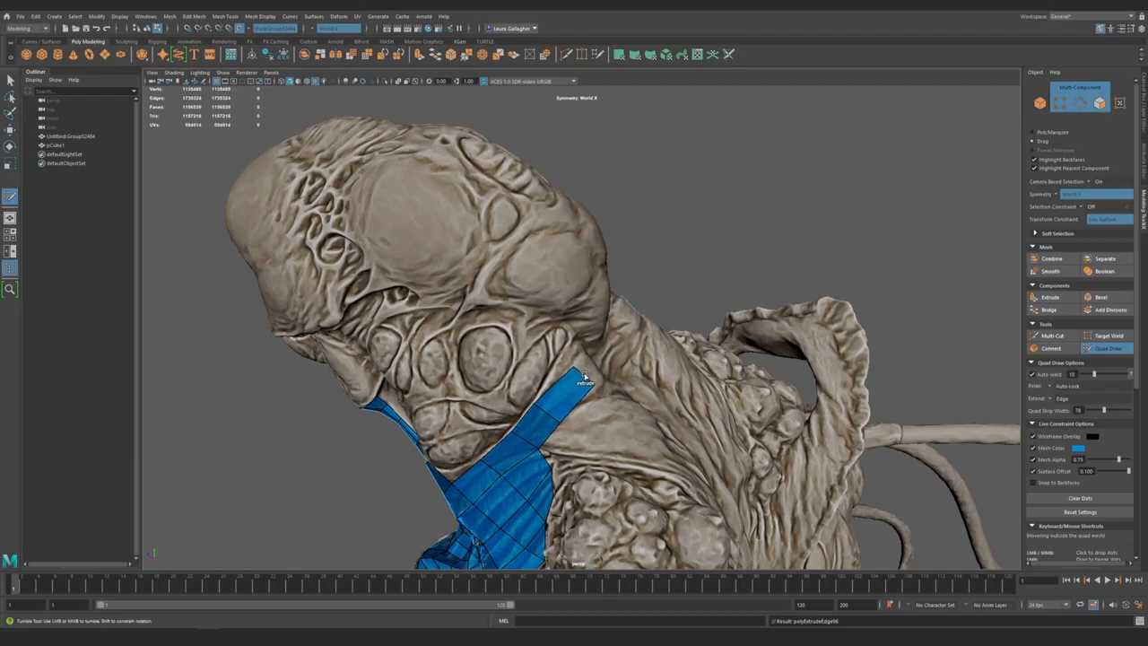
- Continue the strip around the back of the neck, join both halves at the centre line and even out its quads
left_click_drag(624, 384, 523, 431, "alt")
left_click_drag(468, 364, 505, 359)
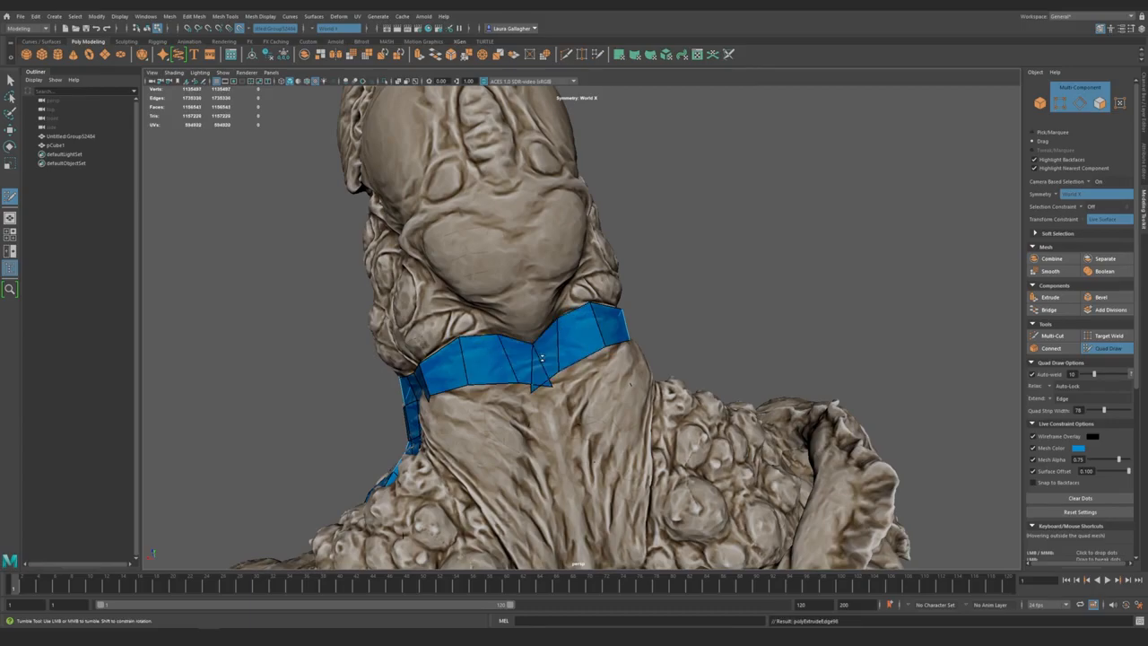
scroll(540, 382, "up", 5)
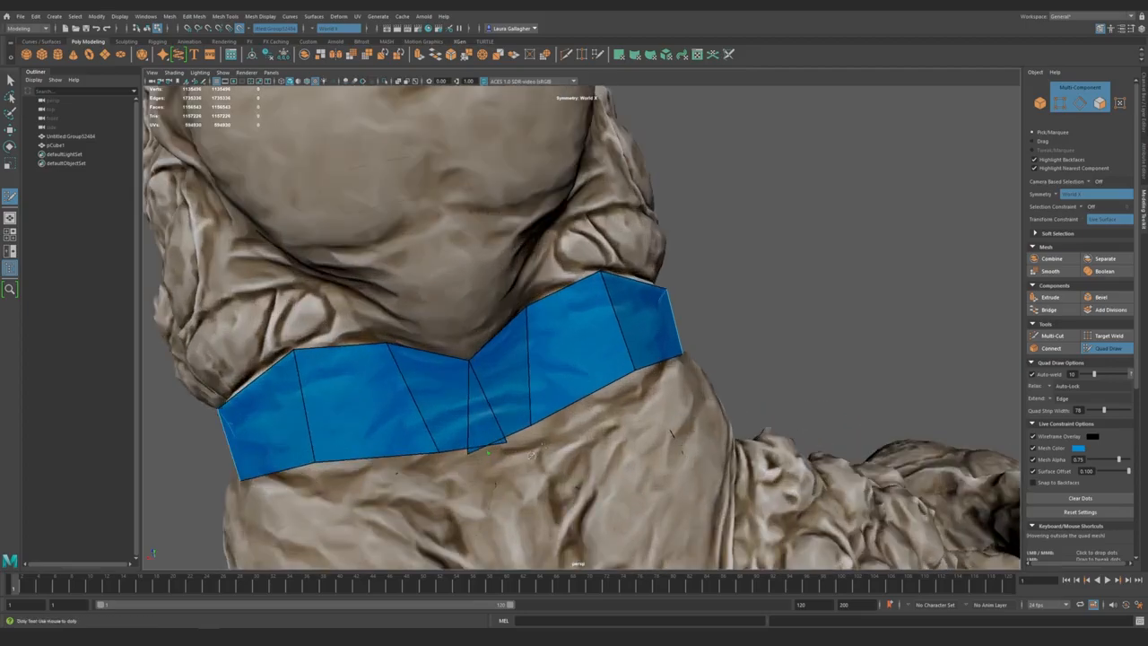
left_click_drag(467, 449, 459, 333)
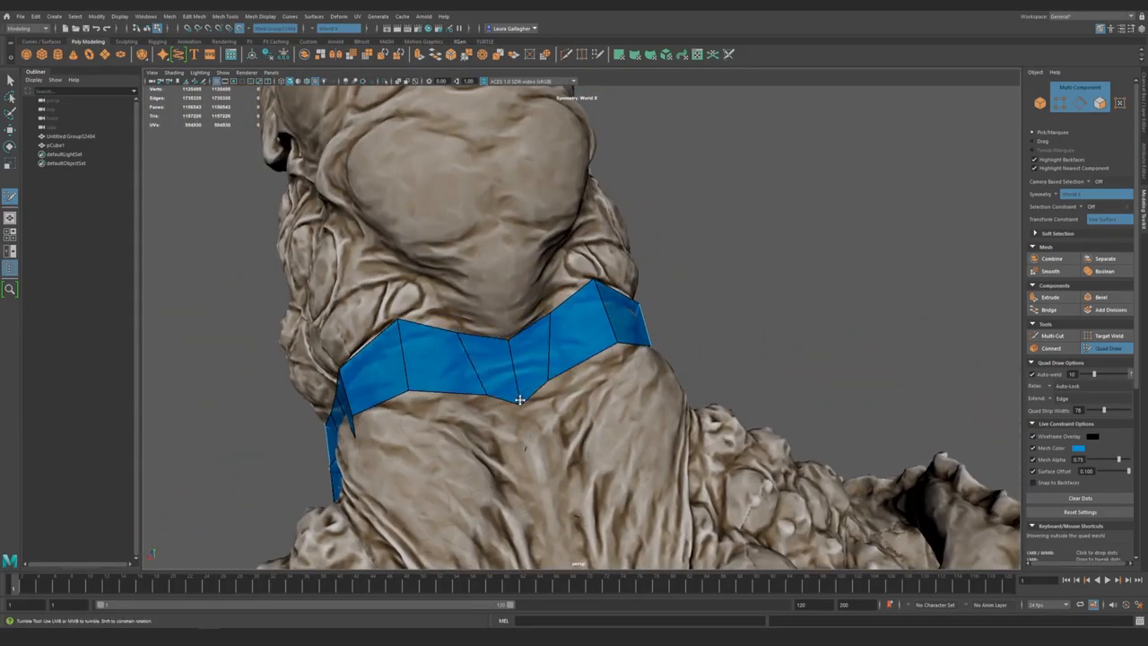
left_click_drag(359, 349, 454, 368, "alt")
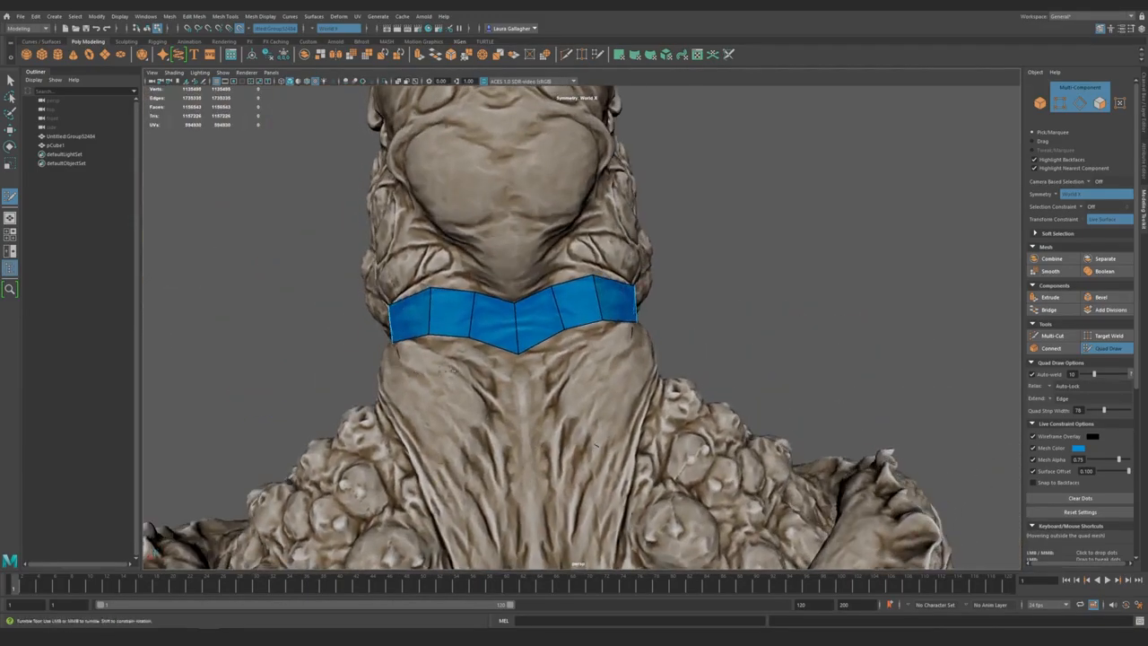
right_click_drag(517, 341, 428, 289, "alt")
left_click_drag(628, 296, 451, 305, "alt")
middle_click_drag(743, 477, 598, 397, "alt")
right_click_drag(598, 396, 521, 346, "alt")
left_click_drag(520, 346, 436, 293, "alt")
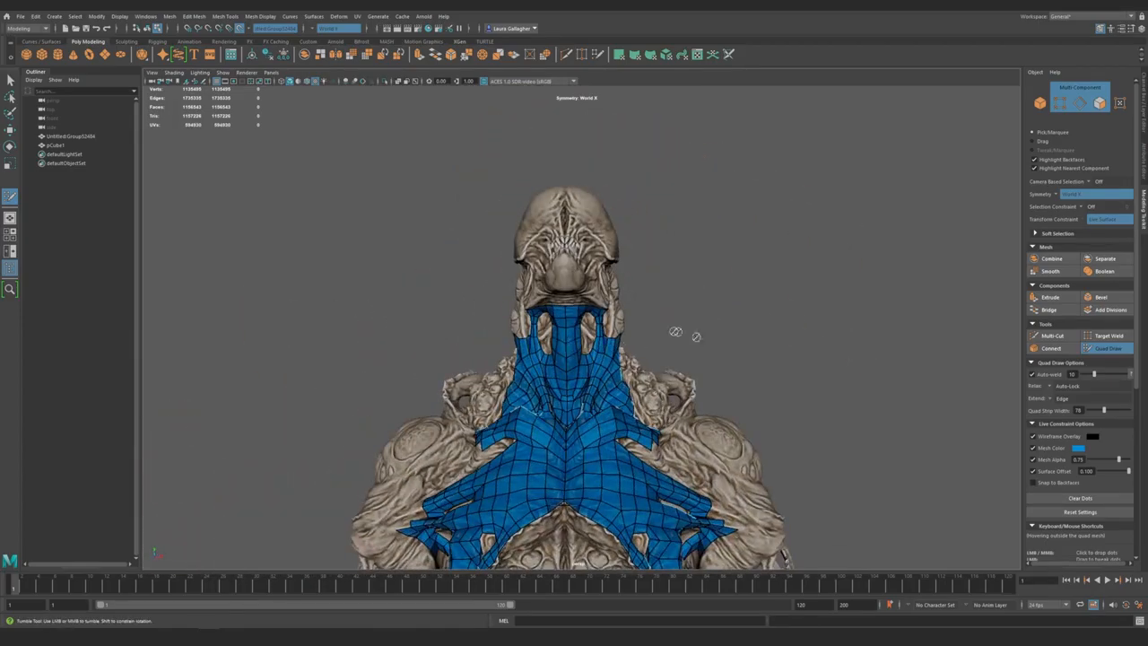
- Extrude further rows of quads below the nape strip from the neck side to the centre line and adjust their vertices to the surface
left_click_drag(679, 335, 533, 354, "alt")
right_click_drag(532, 354, 708, 491, "alt")
mouse_move(708, 490)
left_mouse_down("alt")
mouse_move(592, 375)
mouse_move(600, 385)
mouse_move(515, 479)
mouse_move(457, 401)
mouse_move(692, 428)
mouse_move(579, 396)
mouse_move(385, 390)
mouse_move(536, 377)
mouse_move(546, 338)
left_mouse_up("alt")
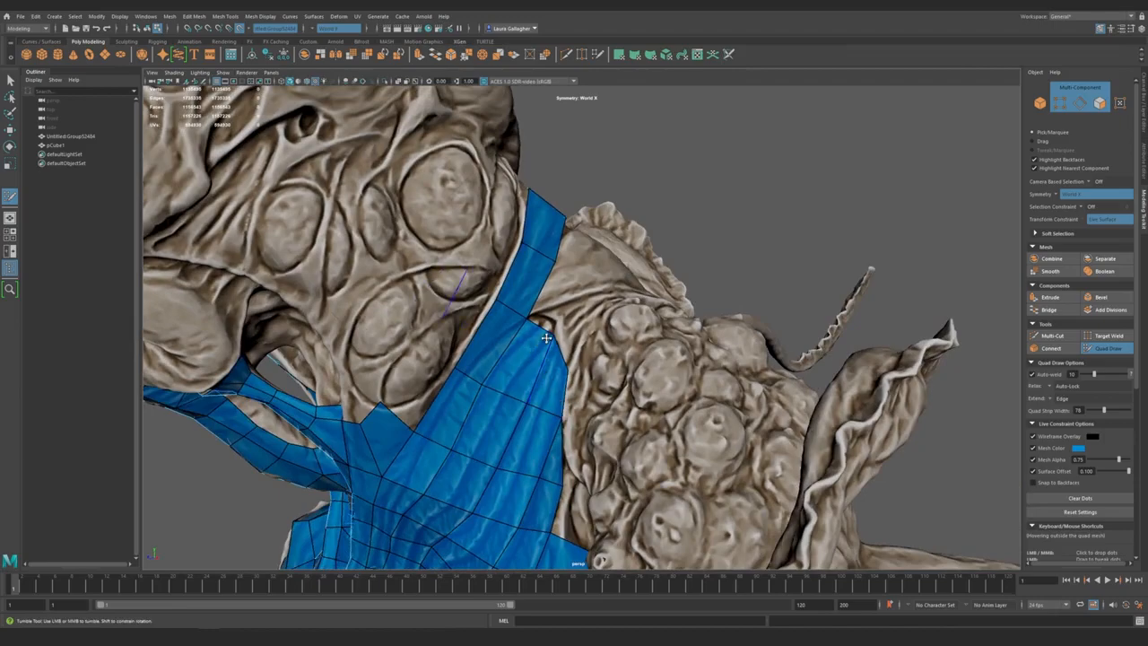
left_click_drag(625, 431, 538, 442, "alt")
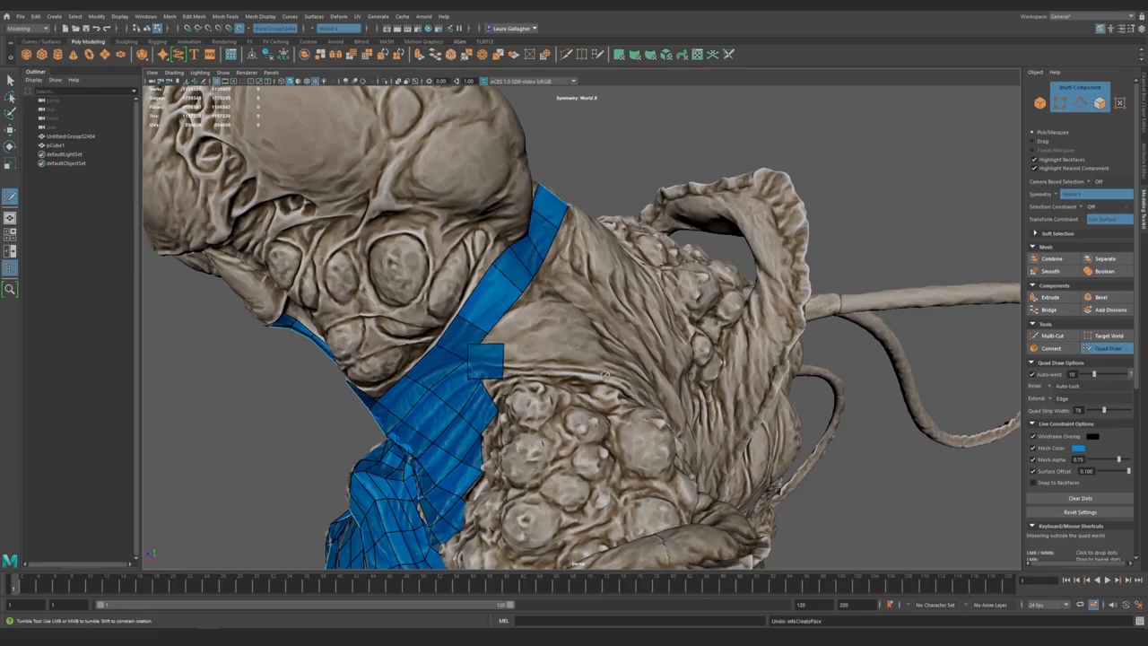
mouse_move(518, 375)
left_mouse_down("alt")
mouse_move(480, 360)
mouse_move(498, 323)
mouse_move(468, 291)
mouse_move(529, 309)
mouse_move(552, 303)
mouse_move(538, 323)
left_mouse_up("alt")
left_click_drag(558, 267, 586, 288)
left_click_drag(564, 250, 559, 254)
left_click_drag(551, 215, 541, 220)
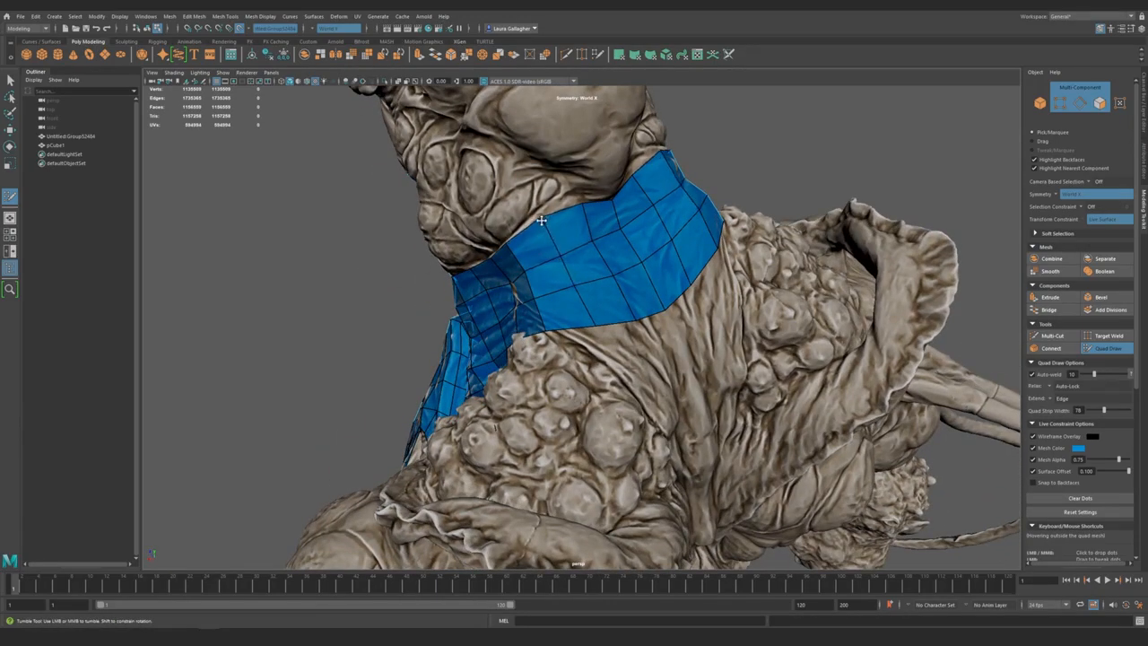
- Extrude another row of quads down the back of the neck toward the upper spine, reshaping its lower edge
left_click_drag(591, 325, 507, 337, "alt")
scroll(588, 323, "up", 3)
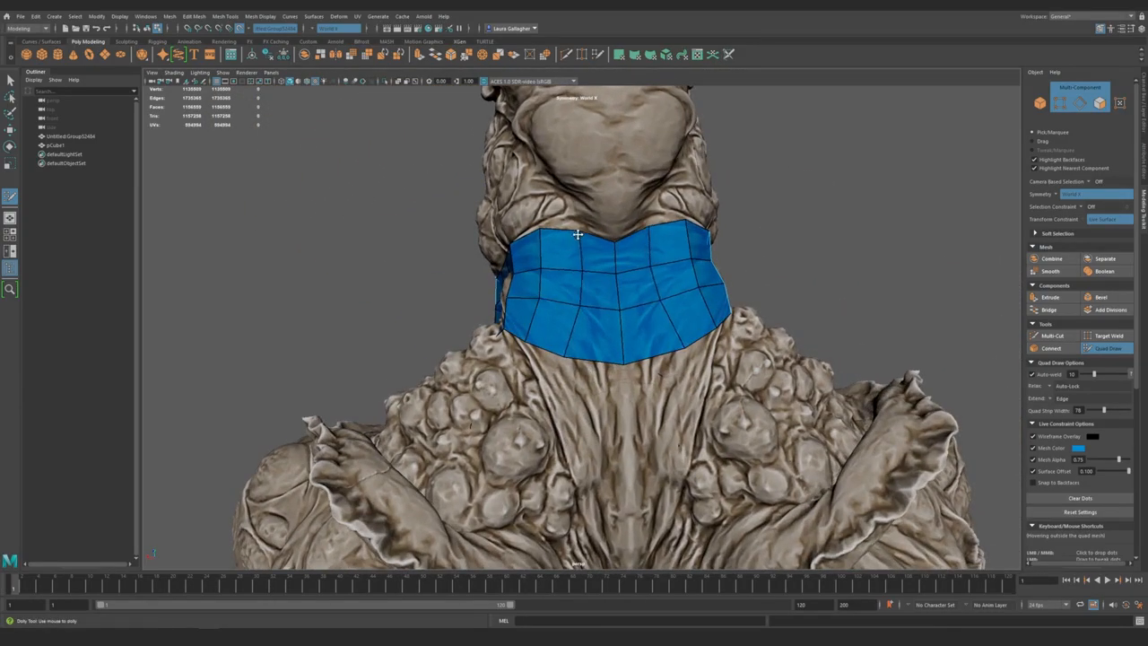
left_click_drag(578, 234, 592, 286, "alt")
left_click_drag(583, 324, 579, 378)
left_click_drag(539, 338, 539, 305)
scroll(544, 296, "down", 4)
scroll(548, 285, "up", 1)
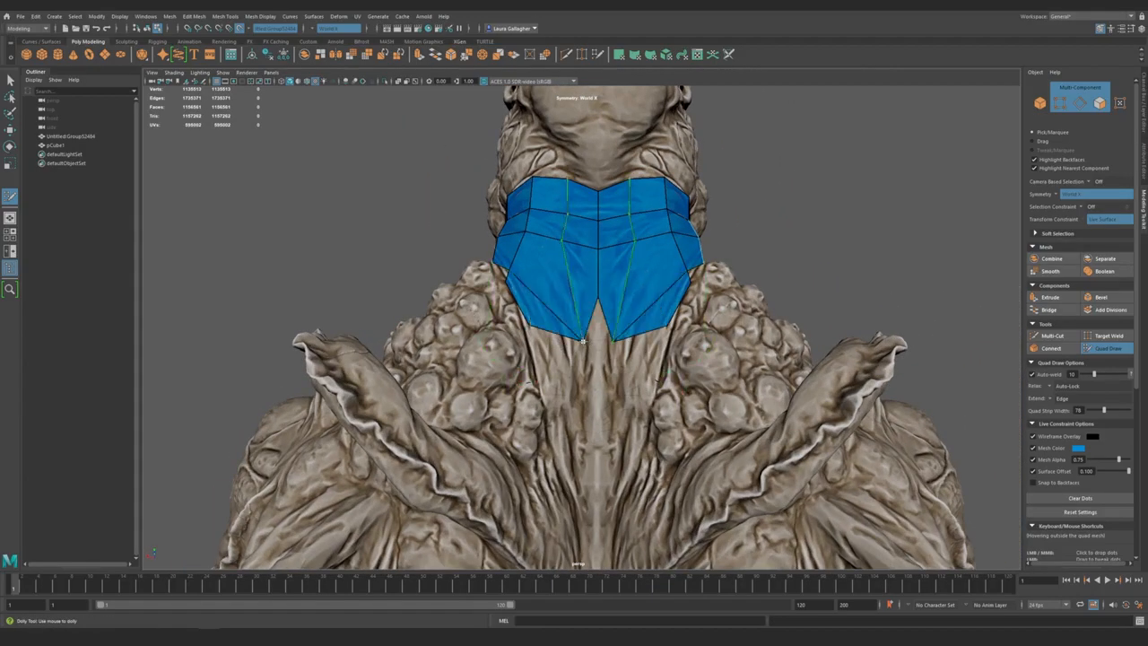
- Join the nape's lower row to the side-neck patch, close it at the centre line and even out the quads
left_click_drag(596, 344, 561, 284, "alt")
left_click_drag(543, 337, 598, 303, "alt")
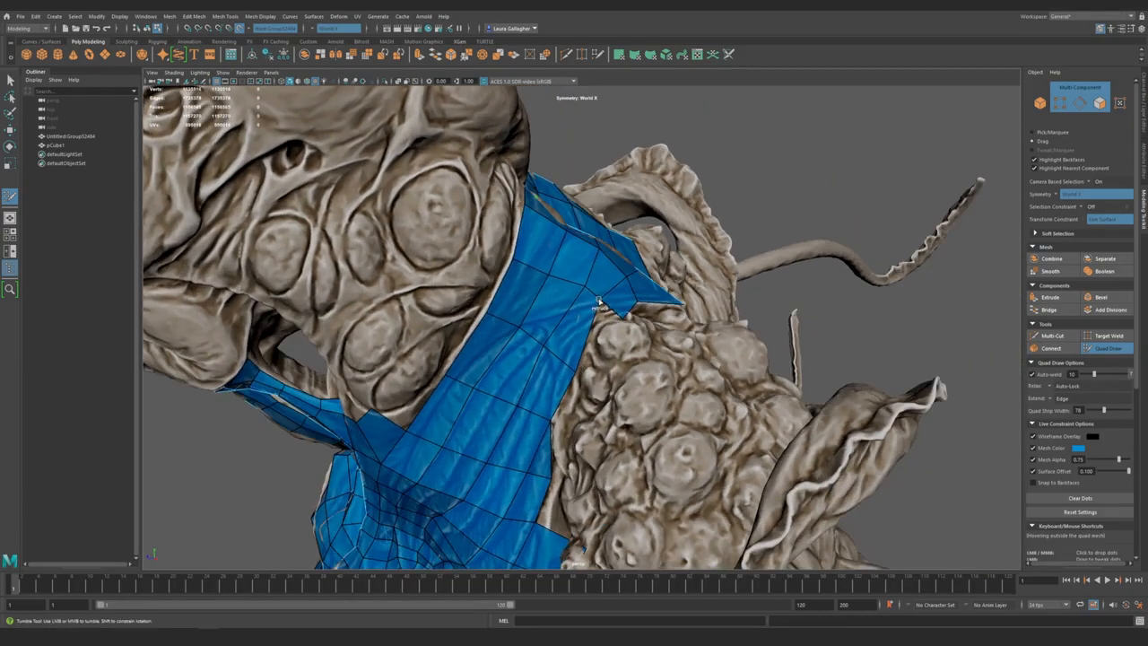
left_click_drag(603, 392, 517, 387, "alt")
left_click_drag(474, 326, 473, 323, "alt")
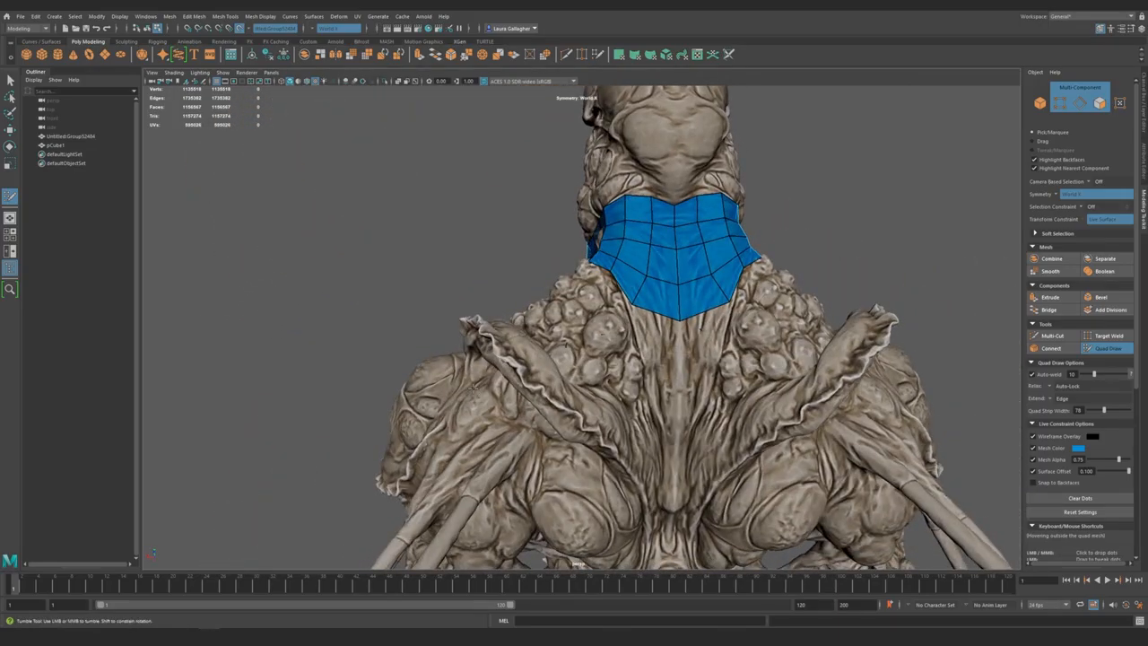
- Extrude a centre strip from the nape down the spine to the narrow lower back and insert evenly spaced crosswise edge loops
middle_click_drag(679, 304, 535, 306, "alt")
scroll(534, 306, "up", 2)
mouse_move(505, 313)
left_mouse_down()
mouse_move(523, 404)
mouse_move(484, 349)
mouse_move(495, 310)
left_mouse_up()
left_click_drag(497, 307, 513, 498)
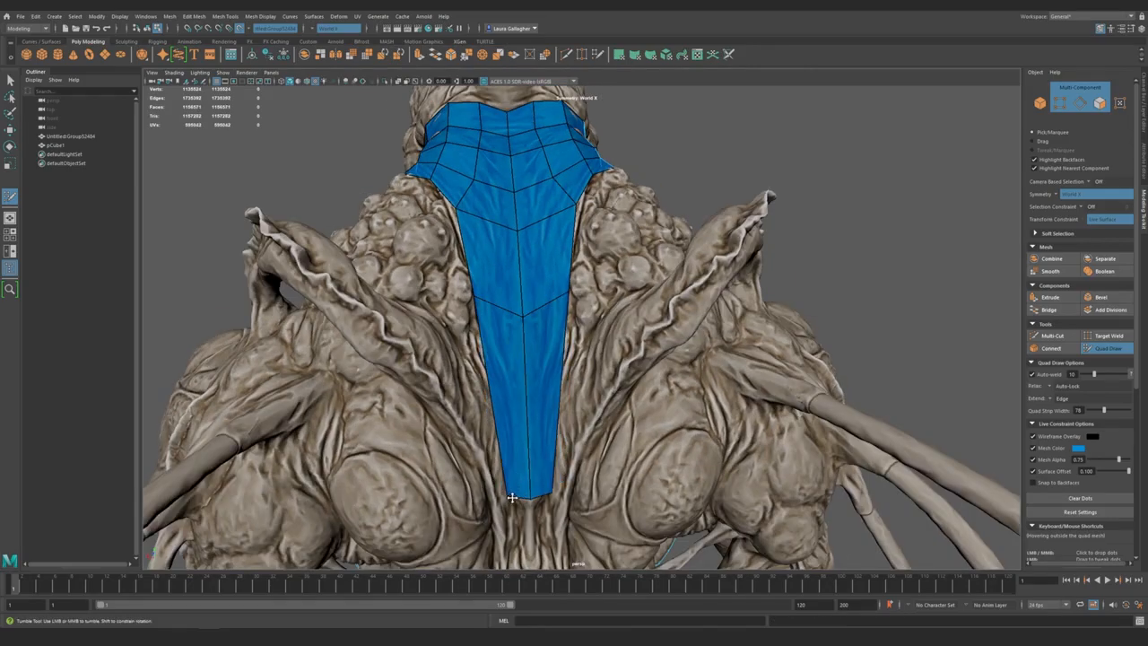
left_click_drag(500, 458, 546, 444, "alt")
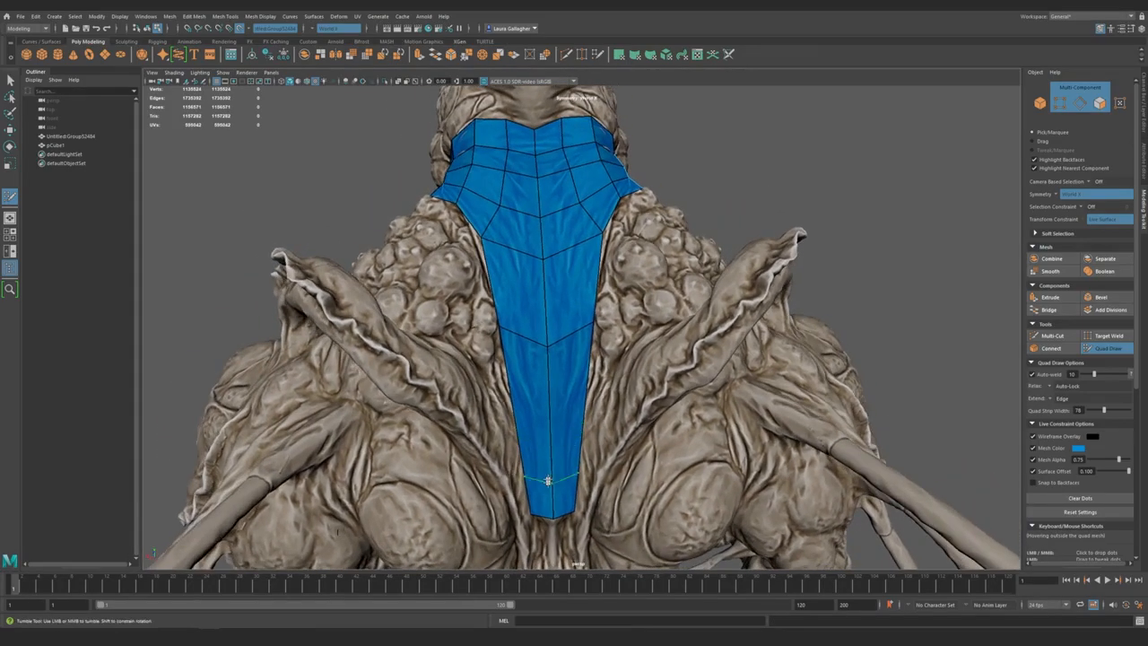
left_click(551, 444, "ctrl")
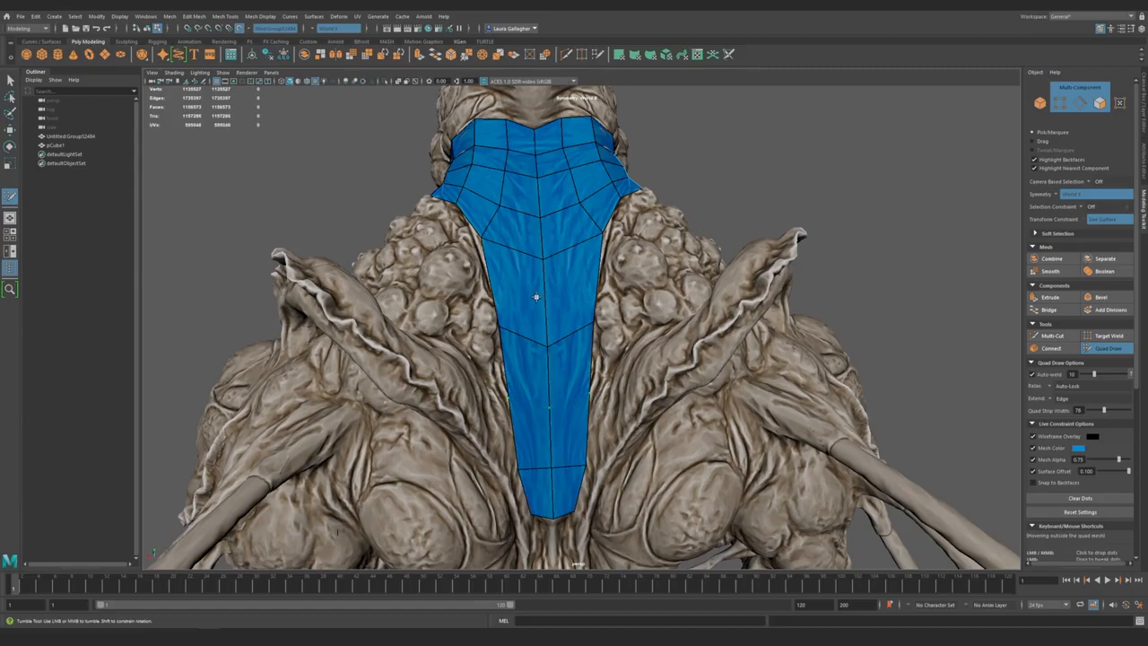
left_click_drag(544, 404, 557, 332, "alt")
left_click_drag(485, 329, 558, 347, "alt")
scroll(559, 347, "up", 1)
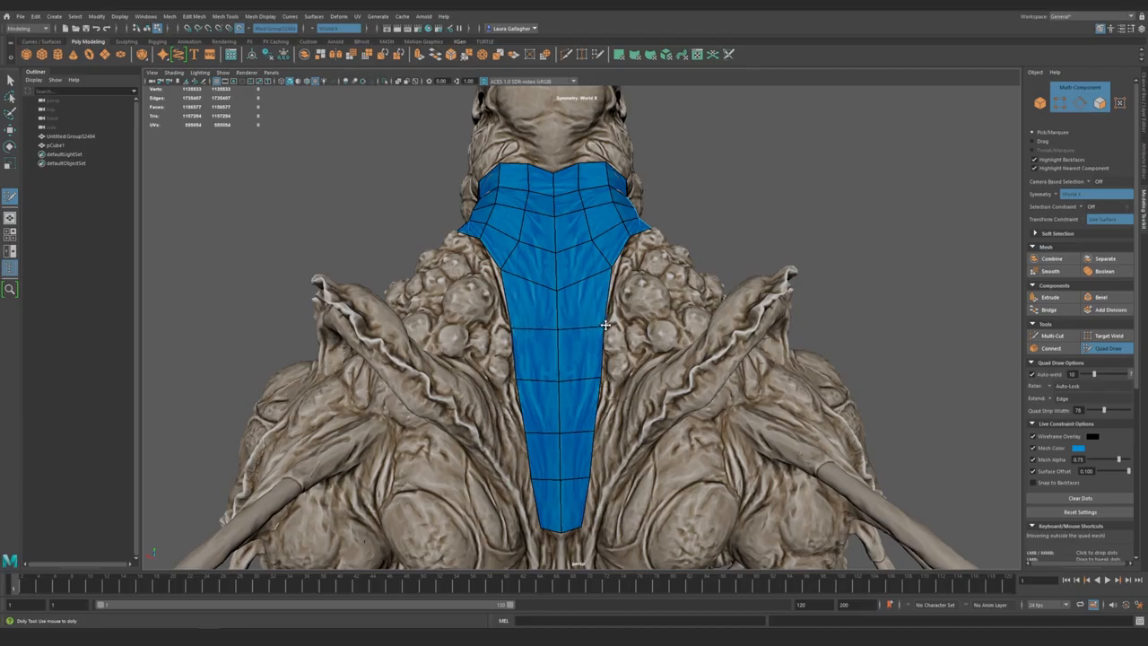
- Extrude a column of quads outward along both sides of the spine strip and adjust the shared vertices
left_click_drag(541, 351, 598, 326, "alt")
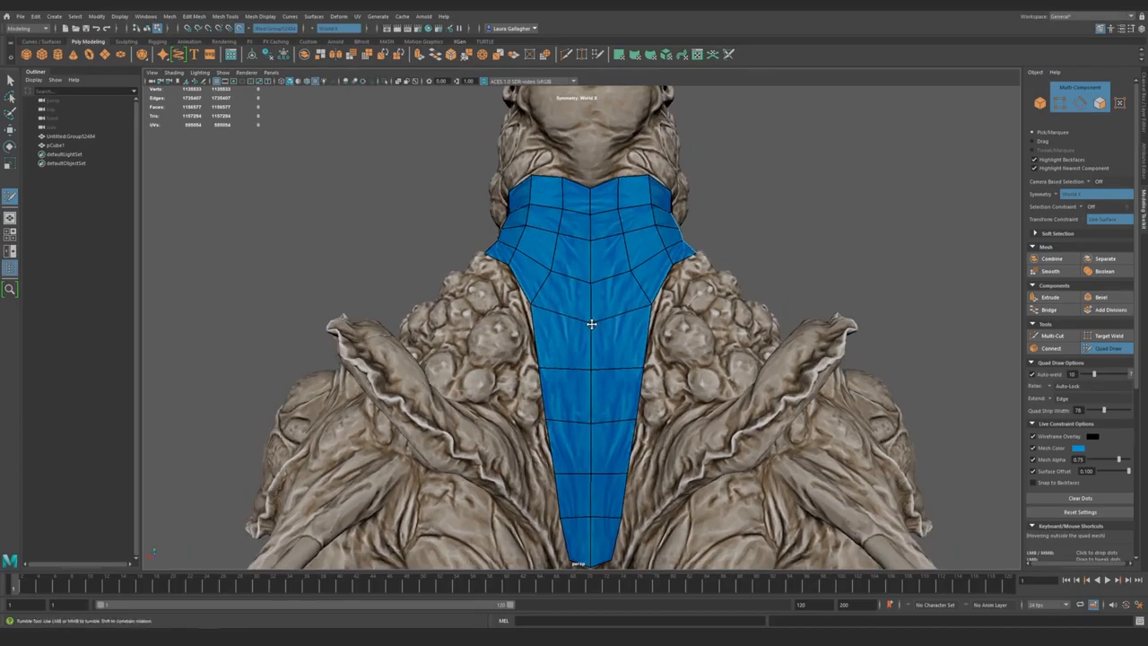
mouse_move(536, 346)
left_mouse_down()
mouse_move(482, 345)
mouse_move(464, 320)
left_mouse_up()
left_click_drag(467, 323, 477, 305, "alt")
mouse_move(537, 326)
left_mouse_down()
mouse_move(498, 385)
mouse_move(523, 440)
mouse_move(551, 415)
left_mouse_up()
key("ctrl+z")
key("ctrl+z")
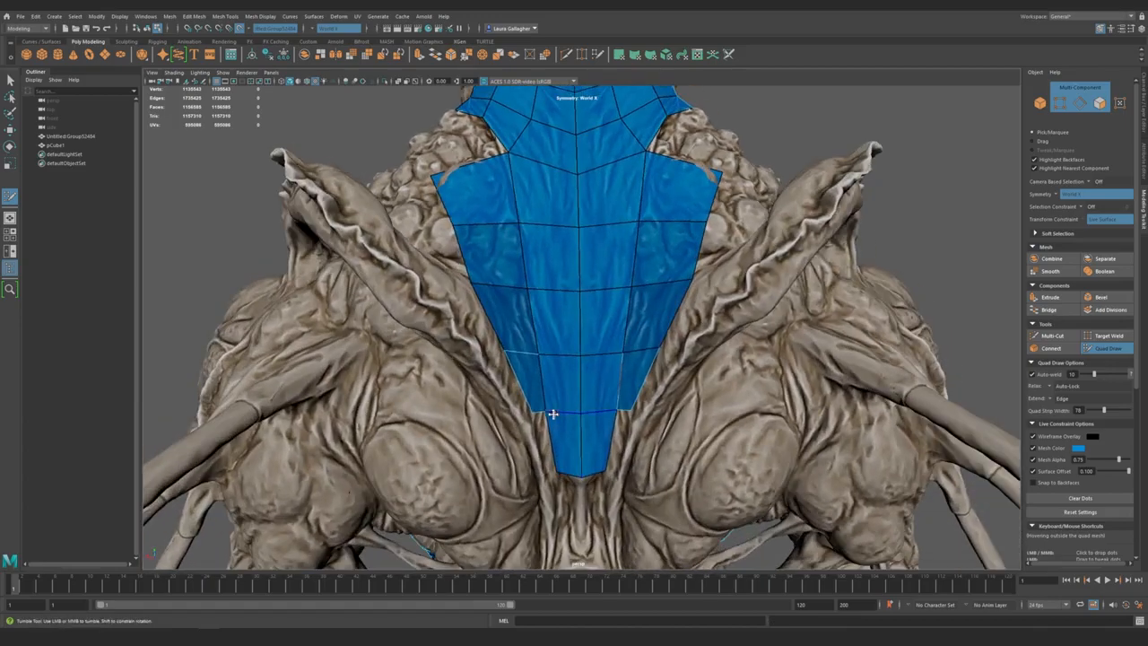
left_click_drag(550, 353, 546, 352)
left_click_drag(529, 288, 534, 290)
- Fill the gap at the side column's lower end and extrude a further outer column up toward the shoulder frill
left_click_drag(557, 472, 538, 422)
middle_click_drag(538, 422, 532, 388, "alt")
left_click_drag(551, 372, 544, 438)
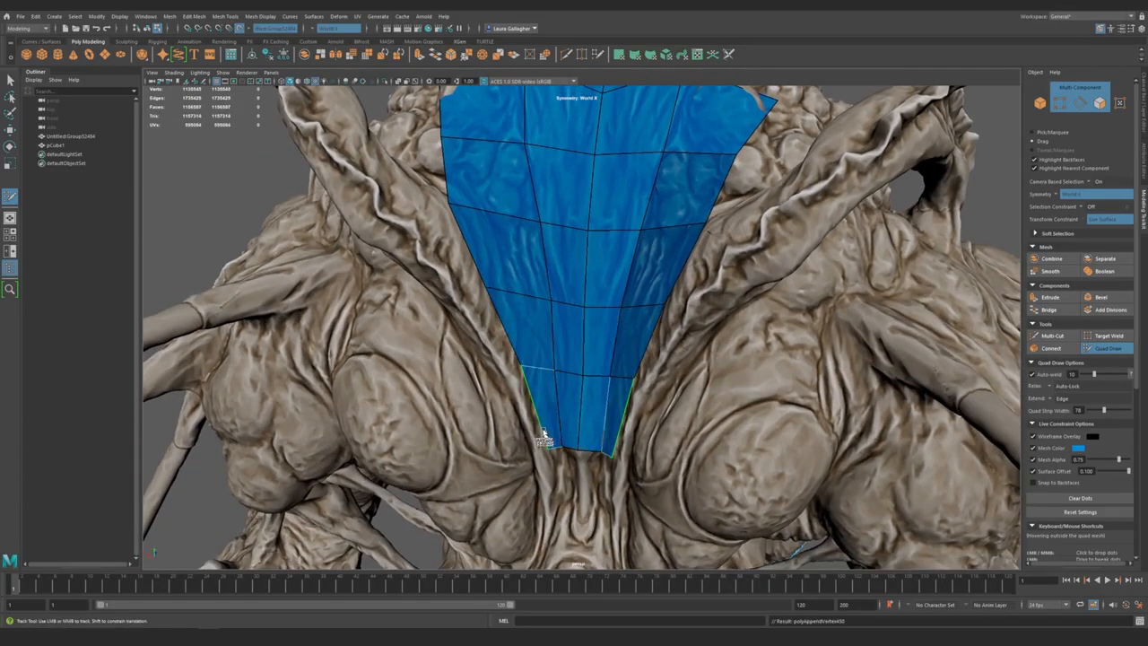
mouse_move(526, 390)
left_mouse_down()
mouse_move(515, 393)
mouse_move(513, 361)
mouse_move(529, 384)
mouse_move(489, 290)
mouse_move(408, 220)
left_mouse_up()
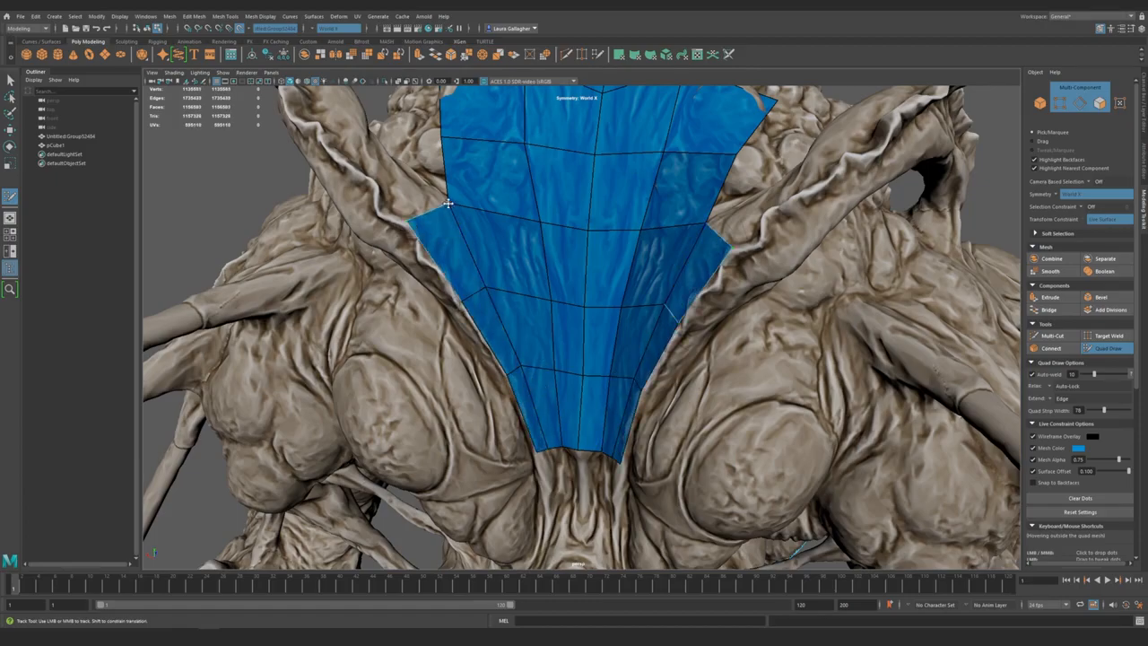
- Insert a lengthwise edge loop through the side columns of the back patch and relax the surrounding quads
mouse_move(463, 329)
left_mouse_down("alt")
mouse_move(487, 264)
mouse_move(500, 335)
mouse_move(527, 284)
left_mouse_up("alt")
left_click_drag(573, 356, 526, 335, "alt")
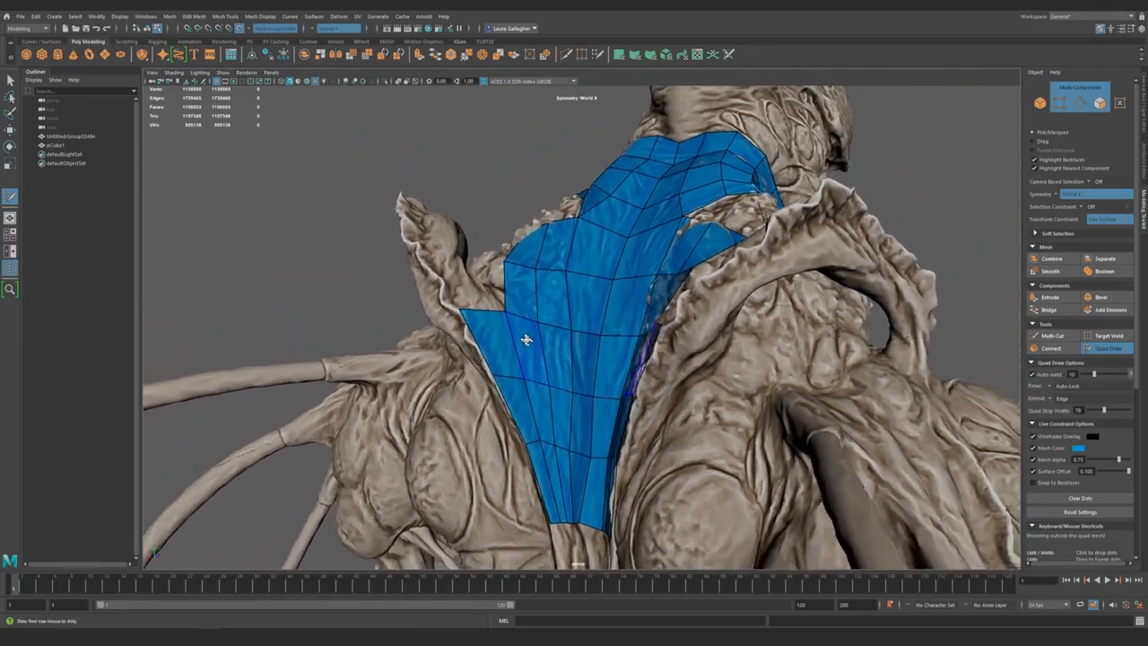
middle_click_drag(526, 336, 554, 390, "alt")
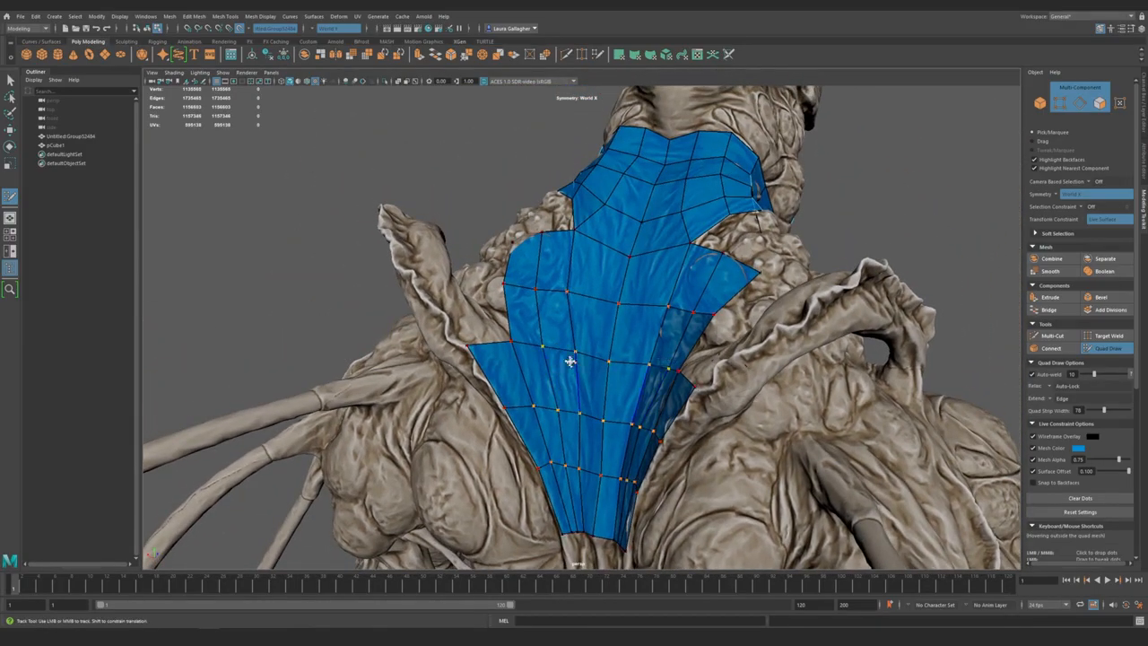
left_click_drag(592, 444, 601, 410, "alt")
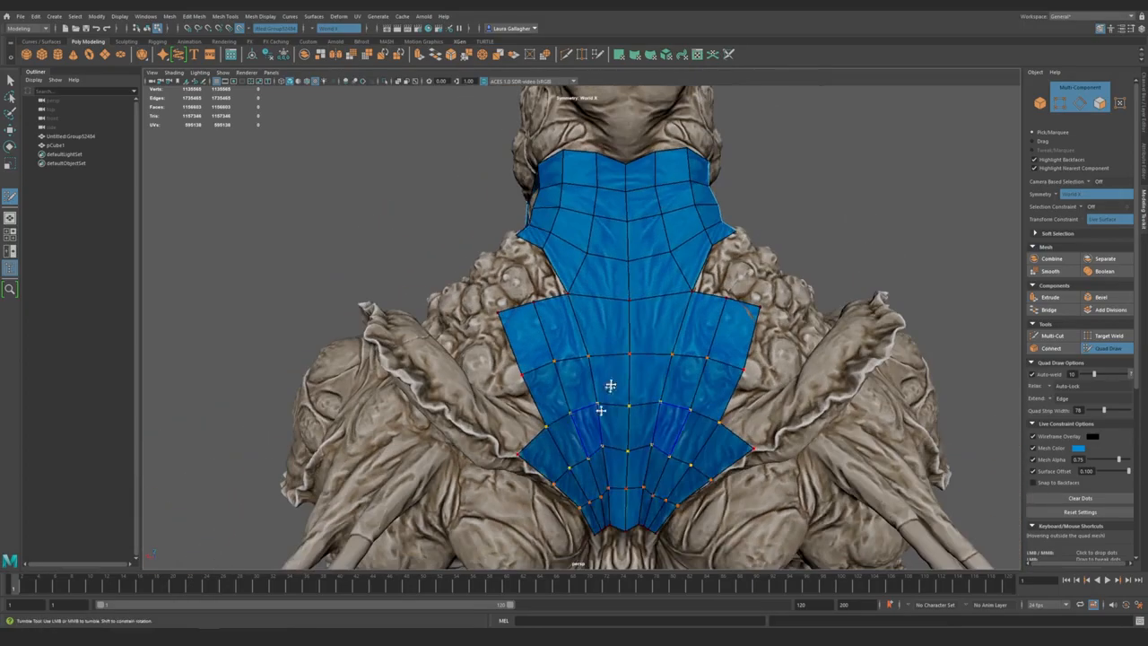
- Try to extrude quads from the back patch onto the base of the shoulder frill and close the notch beside the boils
mouse_move(629, 265)
left_mouse_down("alt")
mouse_move(615, 351)
mouse_move(622, 392)
mouse_move(594, 422)
mouse_move(520, 336)
mouse_move(485, 337)
left_mouse_up("alt")
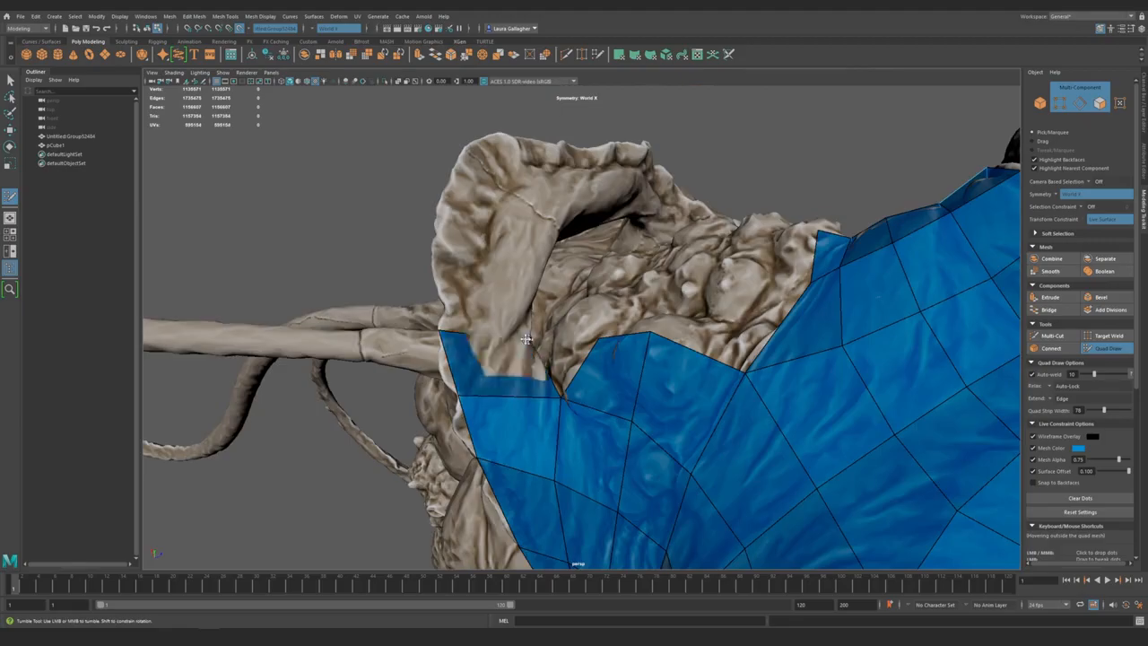
mouse_move(572, 409)
left_mouse_down("alt")
mouse_move(469, 374)
mouse_move(493, 330)
mouse_move(434, 339)
mouse_move(610, 403)
mouse_move(543, 380)
left_mouse_up("alt")
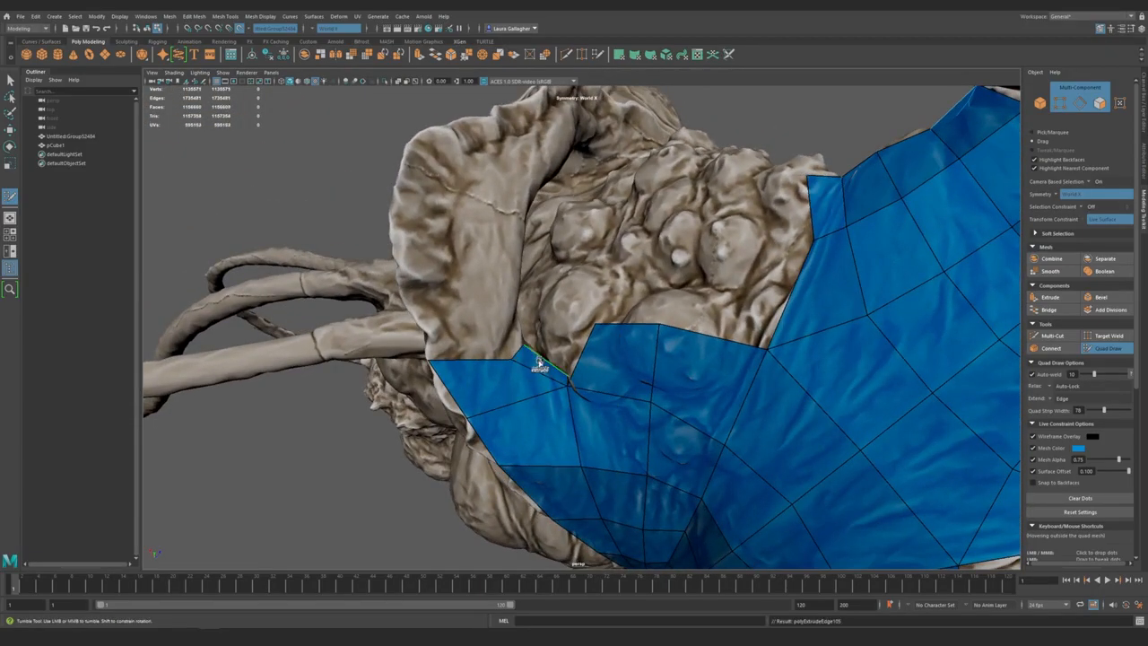
right_click_drag(539, 359, 587, 410, "alt")
key("ctrl+z")
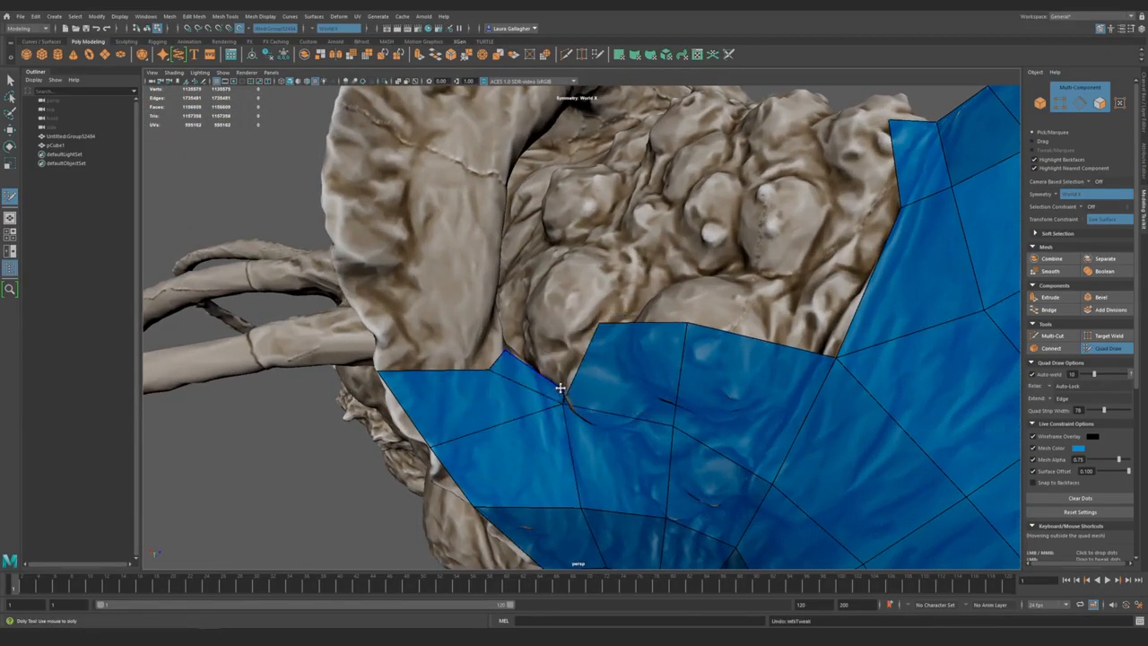
left_click_drag(544, 374, 468, 347, "alt")
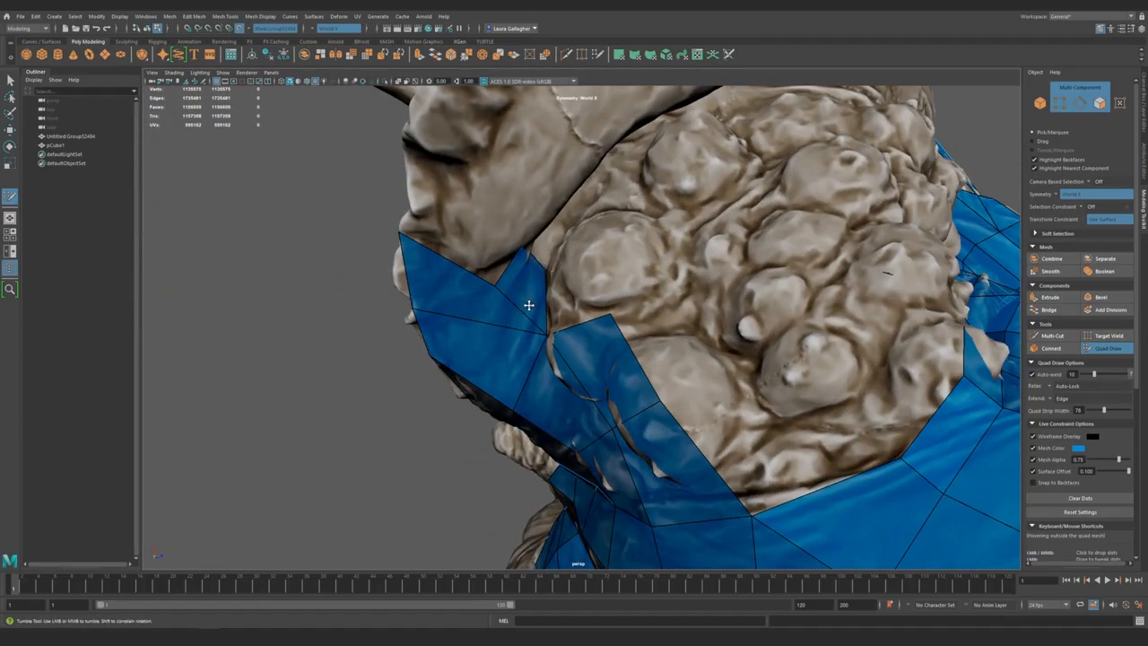
mouse_move(591, 307)
left_mouse_down("alt")
mouse_move(513, 295)
mouse_move(561, 276)
mouse_move(577, 298)
mouse_move(565, 315)
mouse_move(576, 338)
mouse_move(622, 367)
mouse_move(553, 361)
left_mouse_up("alt")
left_click_drag(581, 316, 545, 311, "alt")
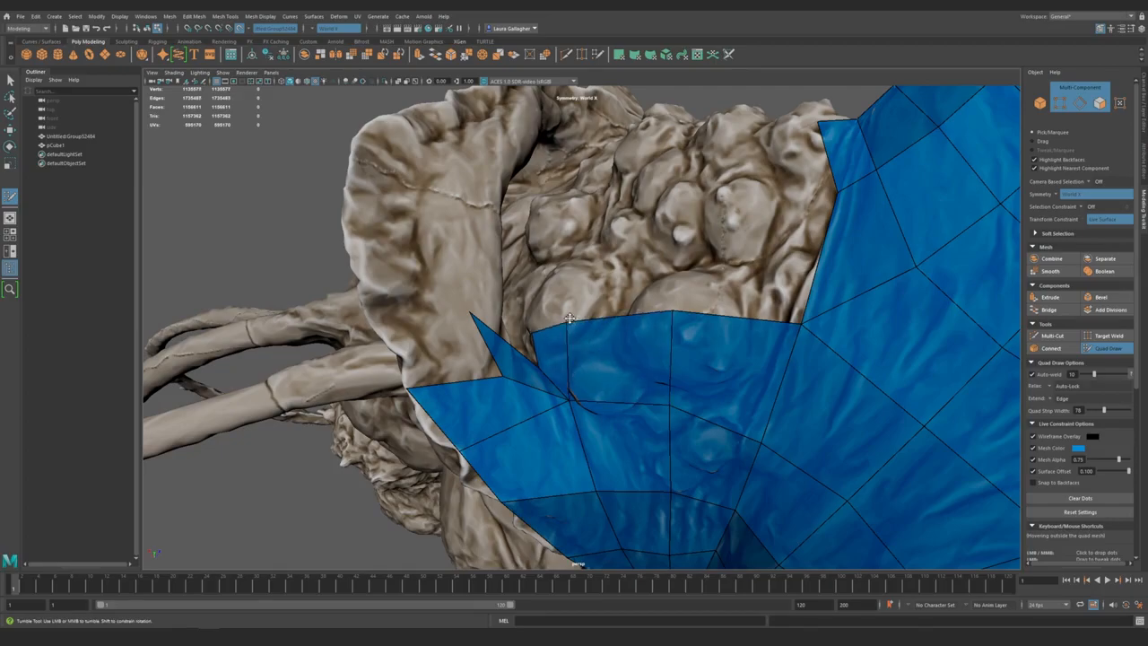
mouse_move(569, 319)
left_mouse_down("alt")
mouse_move(584, 349)
mouse_move(520, 310)
mouse_move(551, 302)
mouse_move(542, 332)
mouse_move(519, 338)
mouse_move(564, 385)
mouse_move(511, 435)
mouse_move(598, 397)
mouse_move(452, 429)
mouse_move(436, 403)
mouse_move(525, 418)
mouse_move(577, 388)
mouse_move(543, 383)
left_mouse_up("alt")
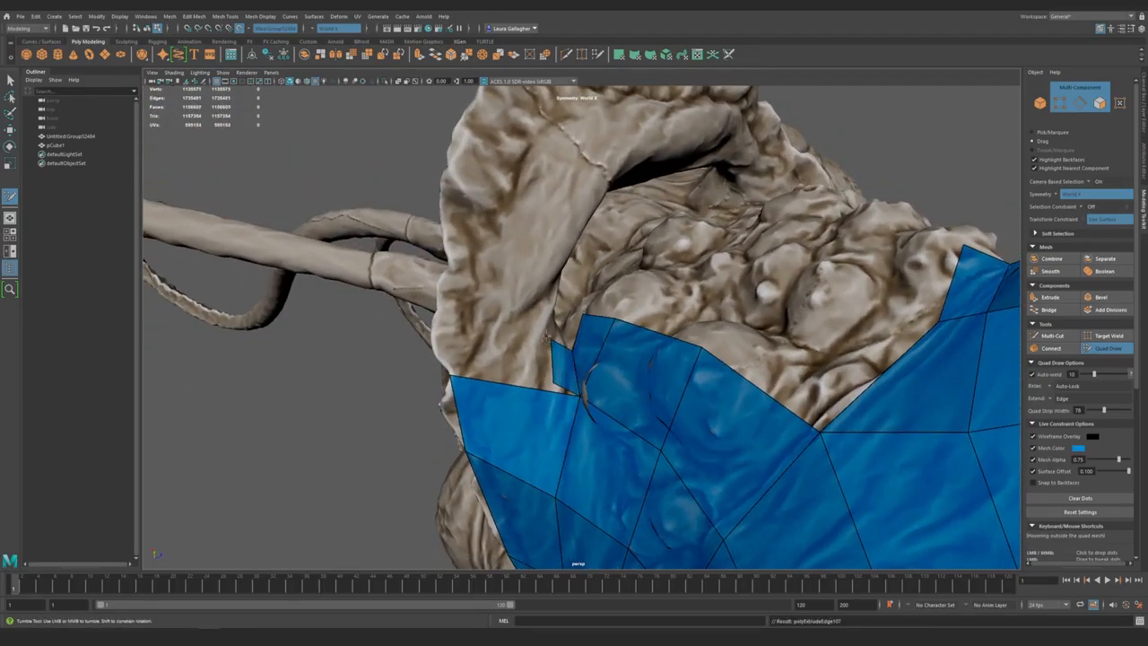
- Extrude a strip of quads from the back patch's outer corner along the inner rim of the shoulder frill's arch
mouse_move(529, 371)
left_mouse_down("alt")
mouse_move(547, 372)
mouse_move(534, 352)
left_mouse_up("alt")
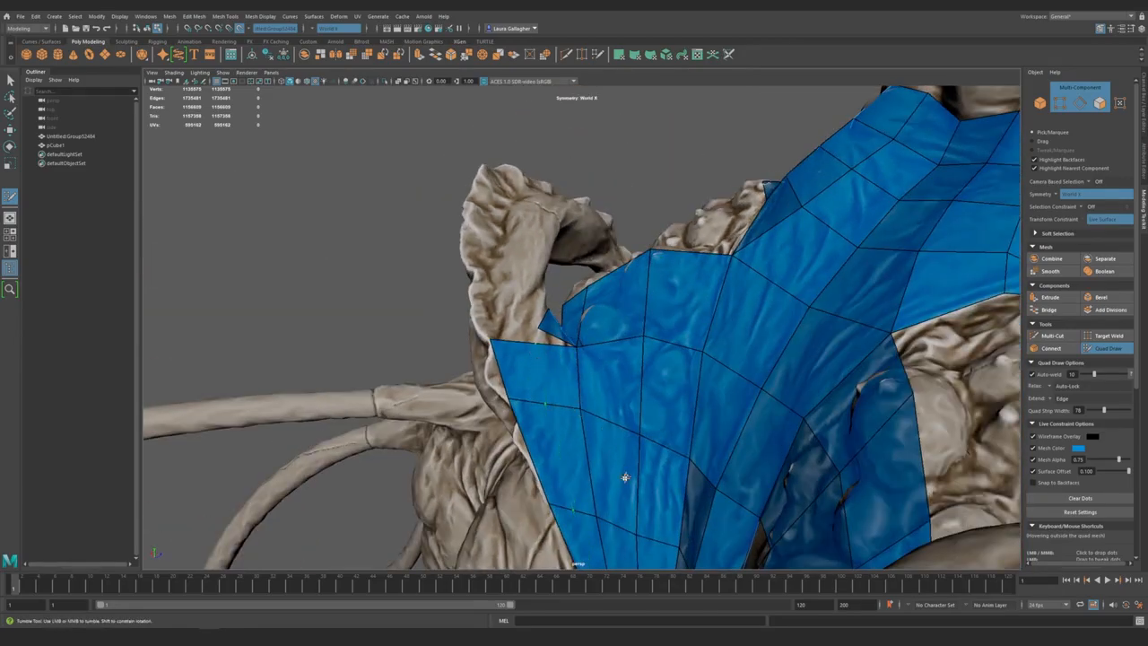
mouse_move(546, 440)
left_mouse_down("alt")
mouse_move(569, 374)
mouse_move(593, 351)
mouse_move(571, 354)
mouse_move(604, 385)
mouse_move(569, 441)
left_mouse_up("alt")
right_click_drag(569, 440, 648, 504, "alt")
mouse_move(648, 504)
left_mouse_down("alt")
mouse_move(587, 451)
mouse_move(575, 377)
mouse_move(548, 381)
mouse_move(503, 363)
mouse_move(501, 349)
mouse_move(541, 367)
mouse_move(557, 359)
mouse_move(588, 285)
mouse_move(587, 296)
mouse_move(585, 264)
mouse_move(610, 282)
mouse_move(673, 237)
mouse_move(663, 218)
left_mouse_up("alt")
mouse_move(666, 268)
left_mouse_down("alt")
mouse_move(641, 260)
mouse_move(752, 253)
mouse_move(762, 237)
mouse_move(813, 282)
mouse_move(874, 299)
left_mouse_up("alt")
left_click_drag(828, 335, 692, 282, "alt")
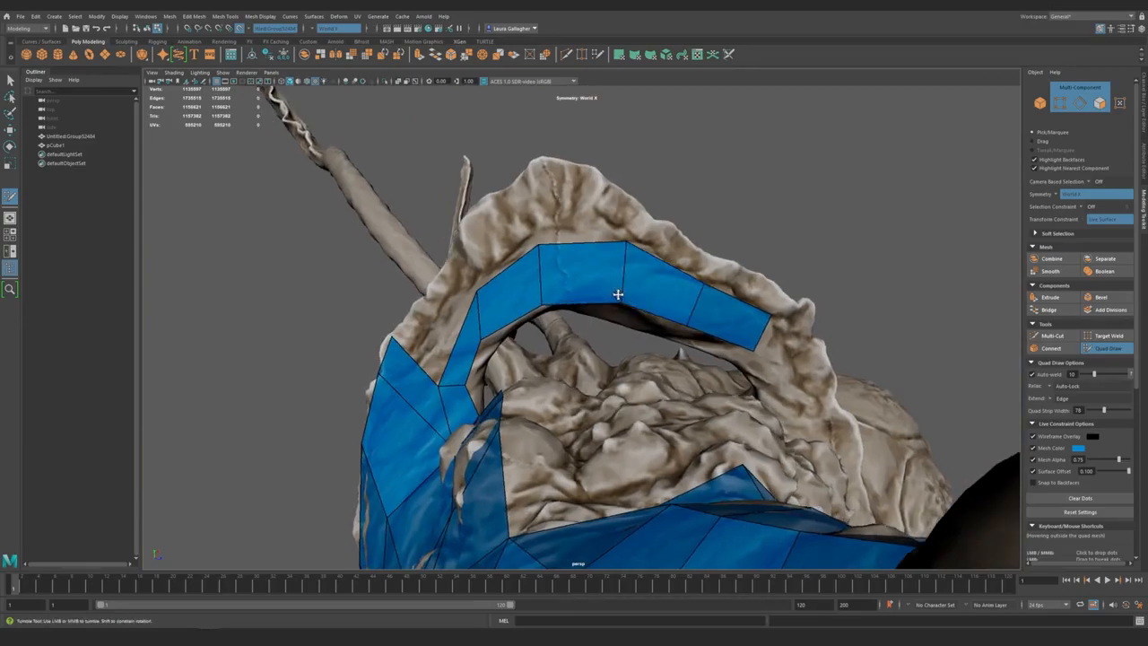
- Add an outer row of quads between the frill strip and the frill's ruffled edge, adjusting the strip's vertices
mouse_move(568, 302)
left_mouse_down("alt")
mouse_move(561, 431)
mouse_move(507, 235)
left_mouse_up("alt")
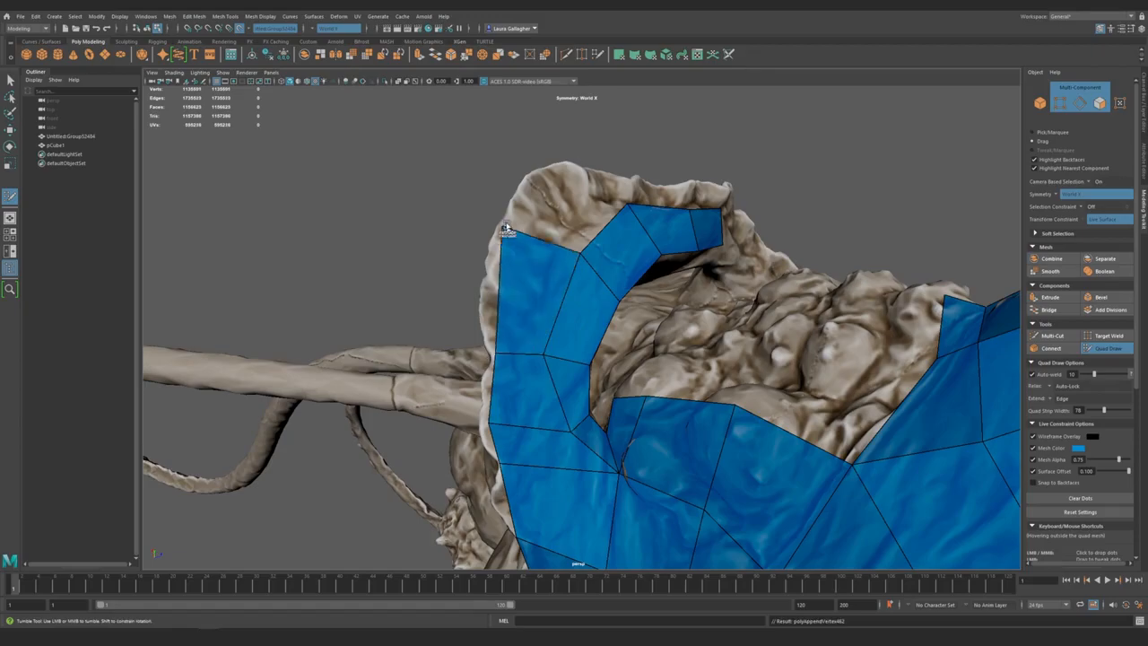
left_click_drag(541, 311, 559, 338, "alt")
left_click_drag(631, 321, 643, 310)
left_click_drag(618, 260, 627, 244)
middle_click_drag(625, 245, 605, 352, "alt")
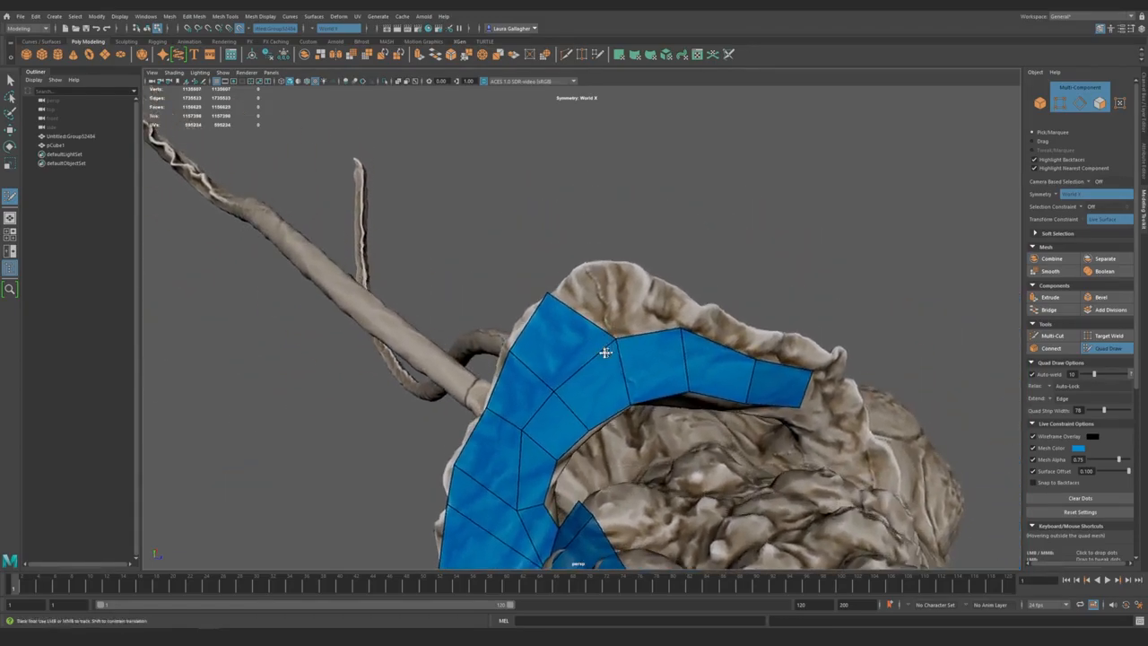
left_click_drag(605, 353, 556, 293, "alt")
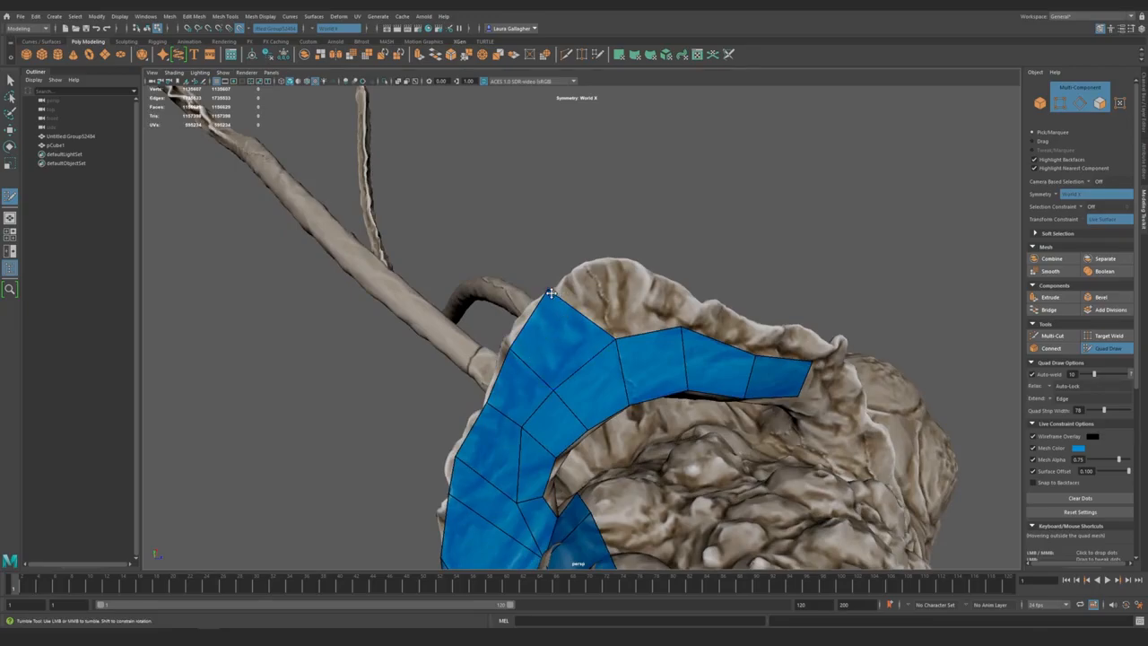
- Even out the frill strip's spacing and continue its outer row over the arch to the strip's far end
left_click_drag(551, 300, 528, 338, "alt")
right_click_drag(532, 333, 485, 296, "alt")
left_click_drag(485, 295, 669, 384, "alt")
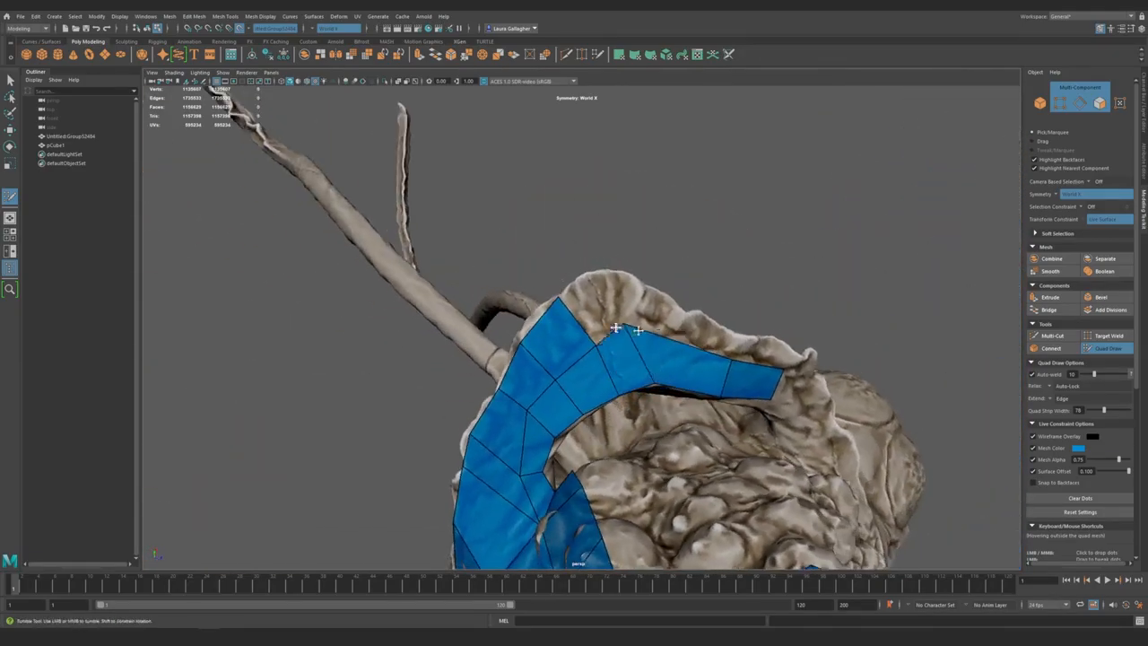
left_click_drag(603, 287, 635, 377, "alt")
left_click_drag(626, 416, 634, 383)
left_click_drag(611, 324, 590, 347, "alt")
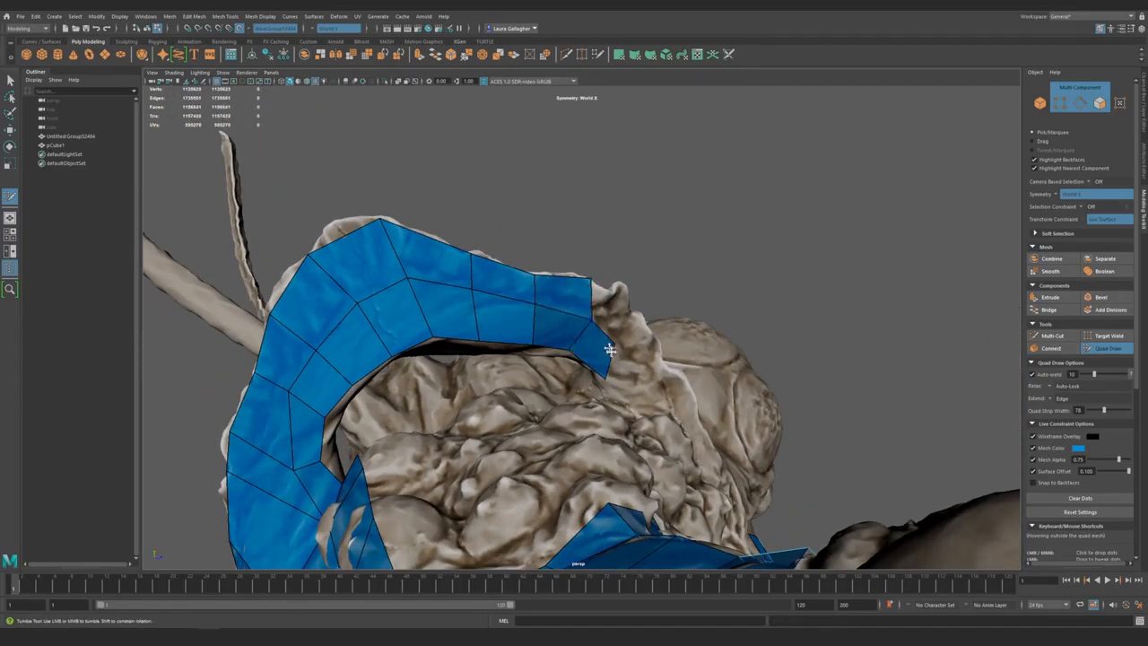
- Extrude quads from the frill strip's far end, curling inward beneath the arch toward the boils
right_click_drag(609, 349, 608, 395, "alt")
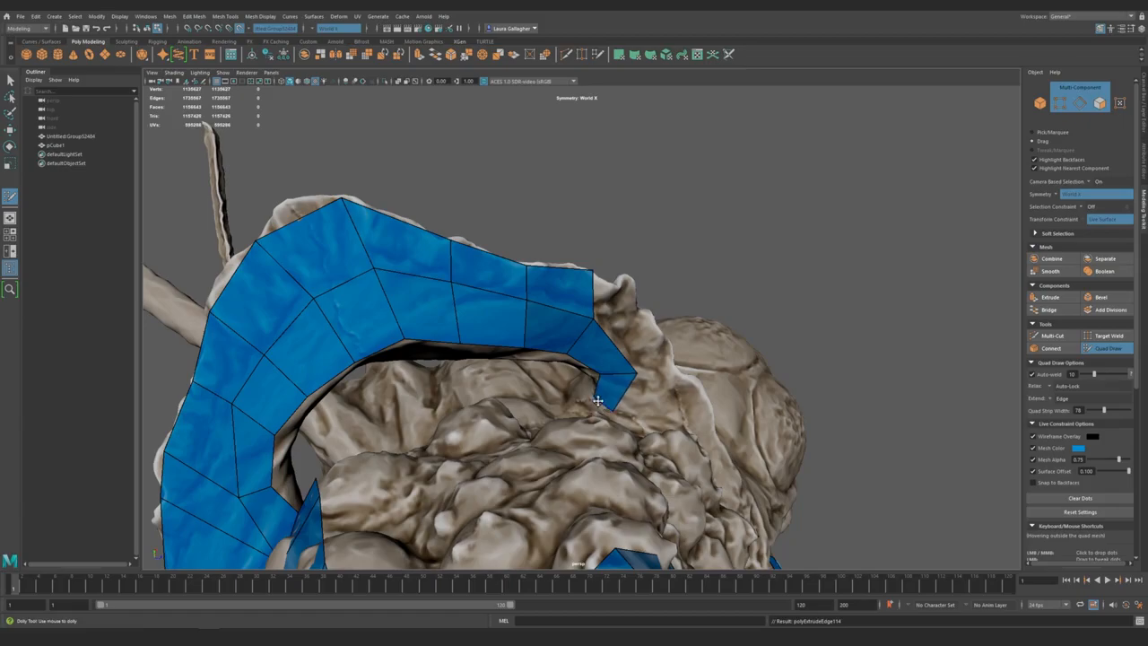
left_click_drag(604, 408, 718, 394, "alt")
mouse_move(567, 368)
left_mouse_down("alt")
mouse_move(534, 375)
mouse_move(586, 352)
mouse_move(577, 318)
left_mouse_up("alt")
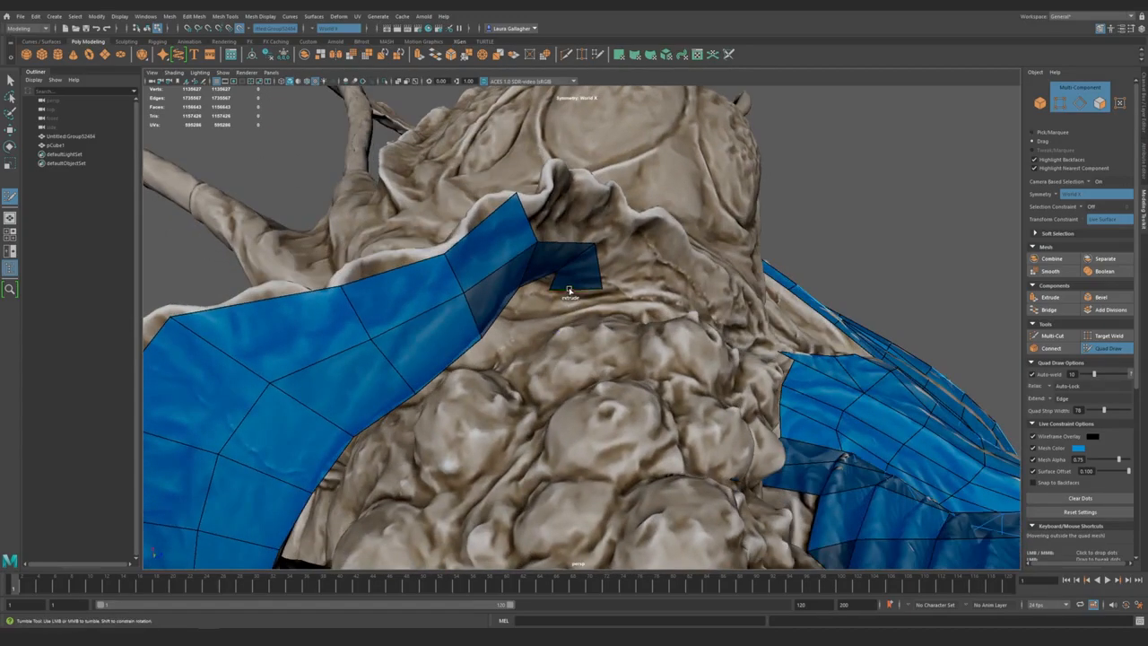
mouse_move(567, 367)
left_mouse_down("alt")
mouse_move(545, 416)
mouse_move(556, 369)
left_mouse_up("alt")
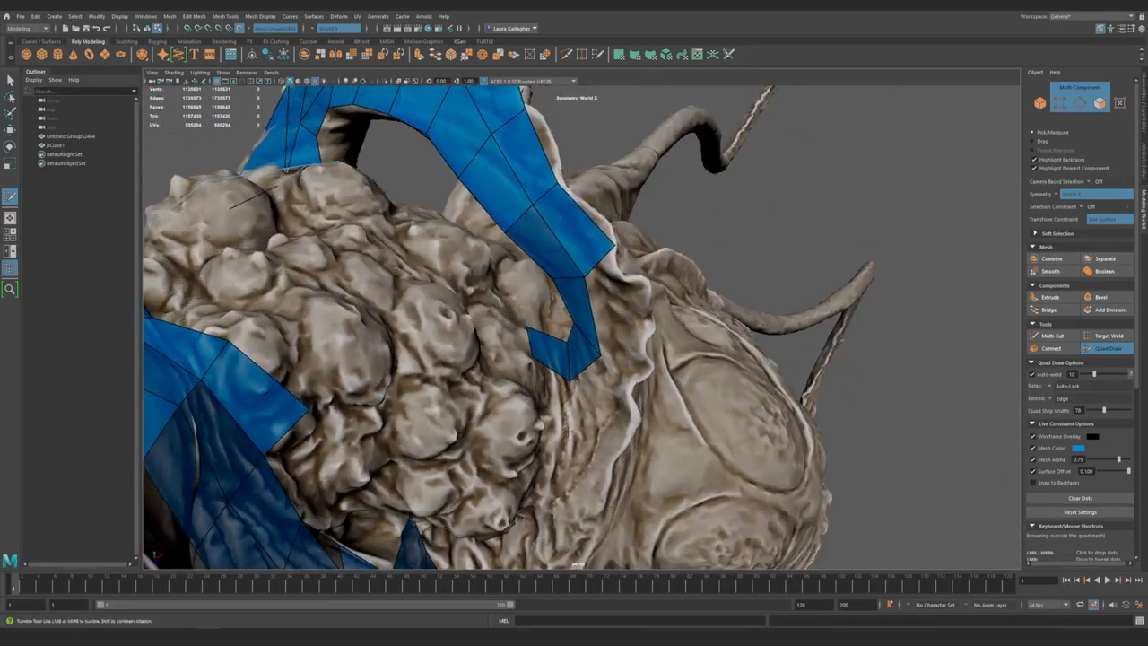
- Turn the curled strip back and extend it as a single row of quads between the boils and the frill's inner wall
middle_click_drag(556, 369, 548, 364, "alt")
right_click_drag(548, 364, 559, 361, "alt")
left_click_drag(559, 438, 540, 383, "alt")
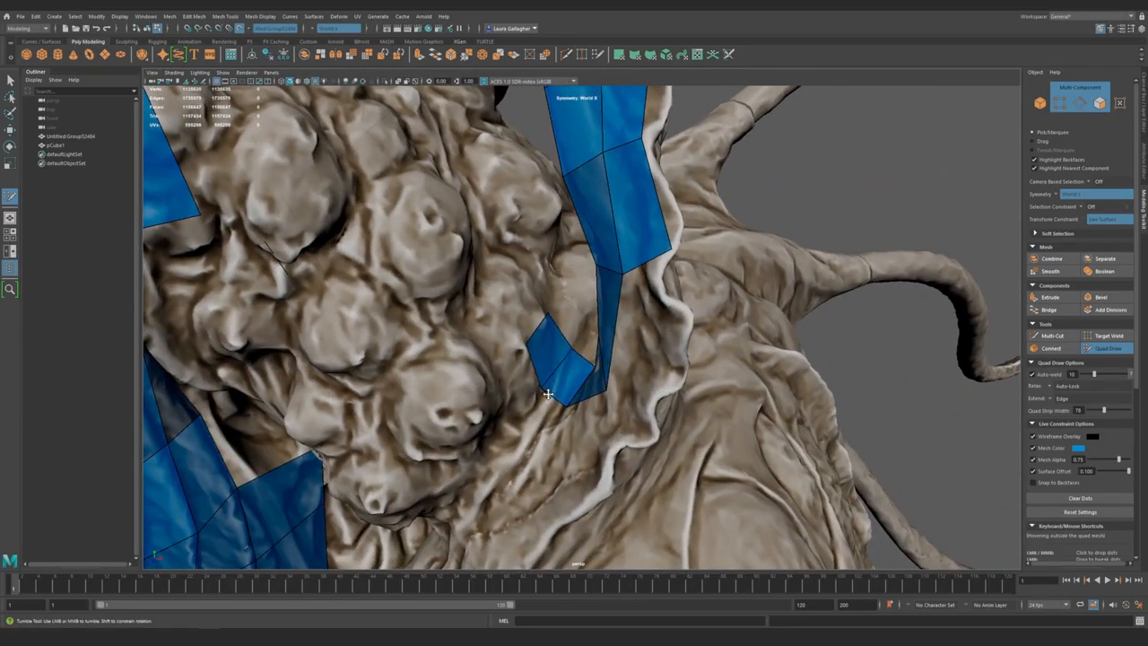
mouse_move(596, 442)
left_mouse_down("alt")
mouse_move(542, 363)
mouse_move(628, 331)
left_mouse_up("alt")
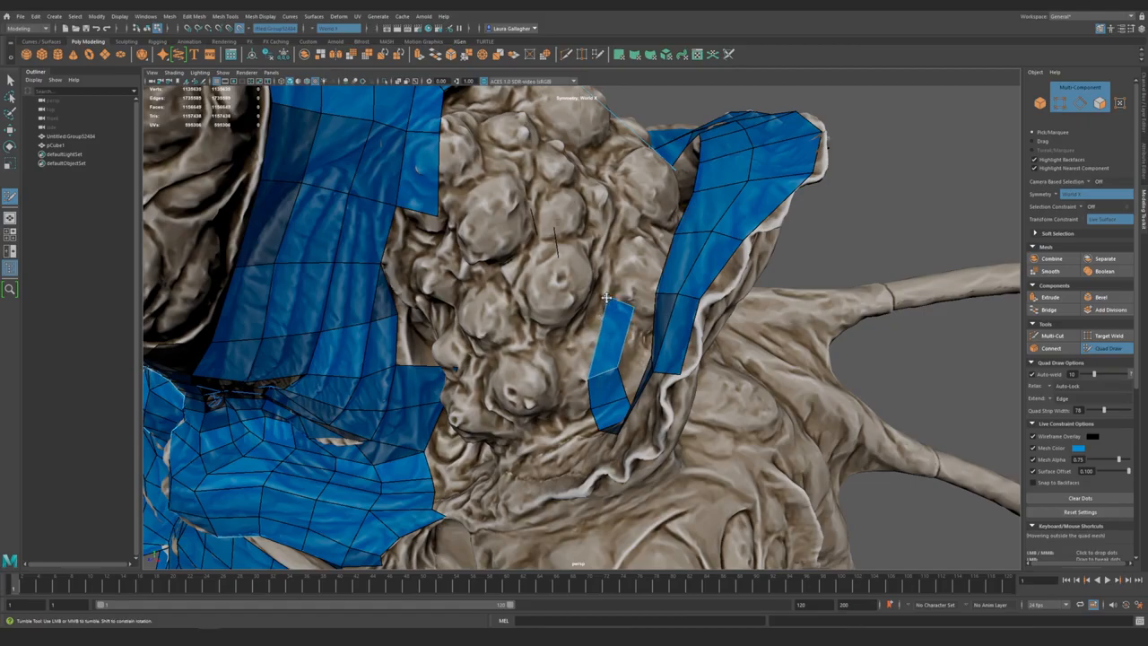
mouse_move(624, 298)
left_mouse_down("alt")
mouse_move(570, 356)
mouse_move(593, 350)
mouse_move(597, 271)
left_mouse_up("alt")
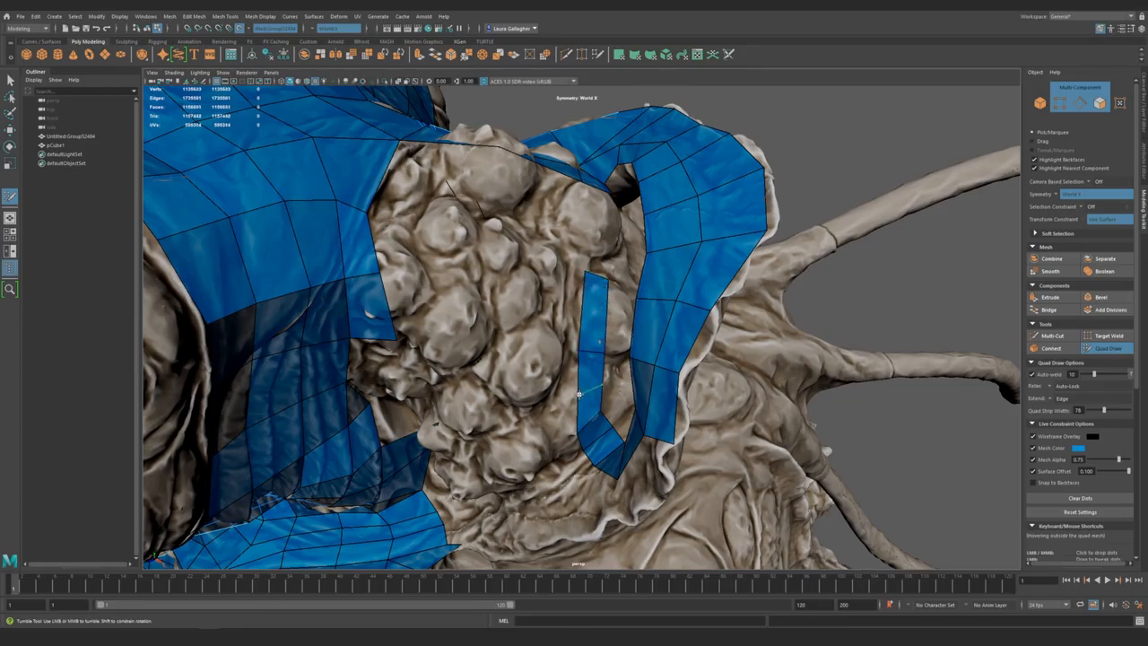
mouse_move(592, 384)
left_mouse_down("alt")
mouse_move(572, 351)
mouse_move(524, 356)
left_mouse_up("alt")
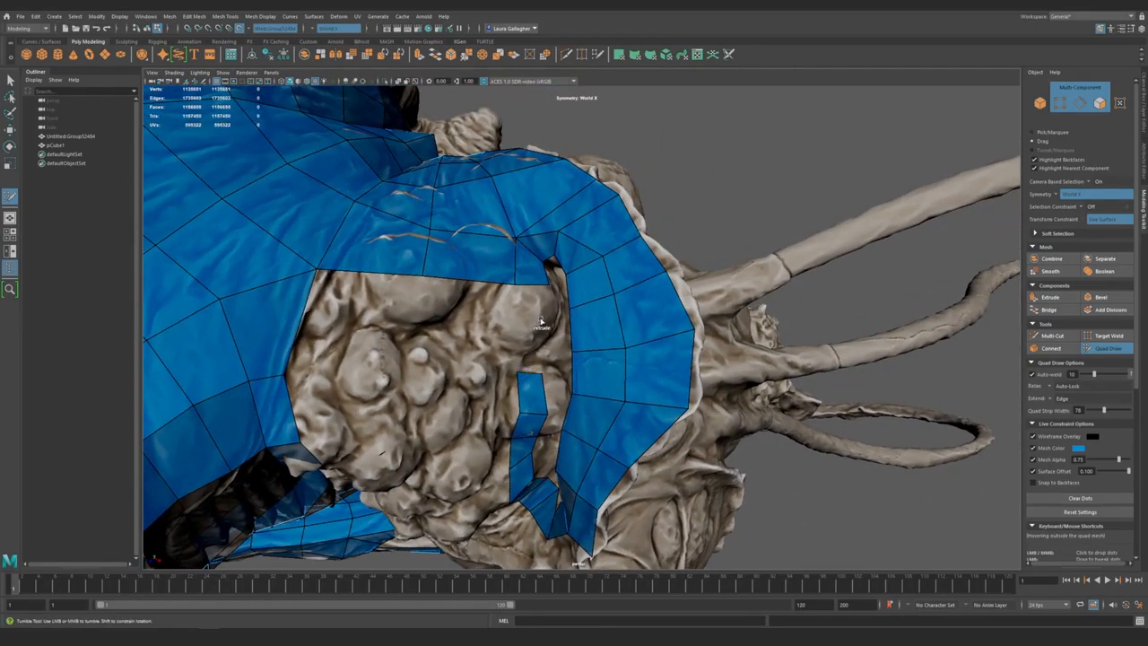
- Join the boil-side strip to the back patch's outer corner and even out its vertices along the inner wall
mouse_move(523, 342)
left_mouse_down("alt")
mouse_move(562, 333)
mouse_move(529, 303)
mouse_move(547, 377)
mouse_move(505, 354)
left_mouse_up("alt")
middle_click_drag(505, 353, 525, 325, "alt")
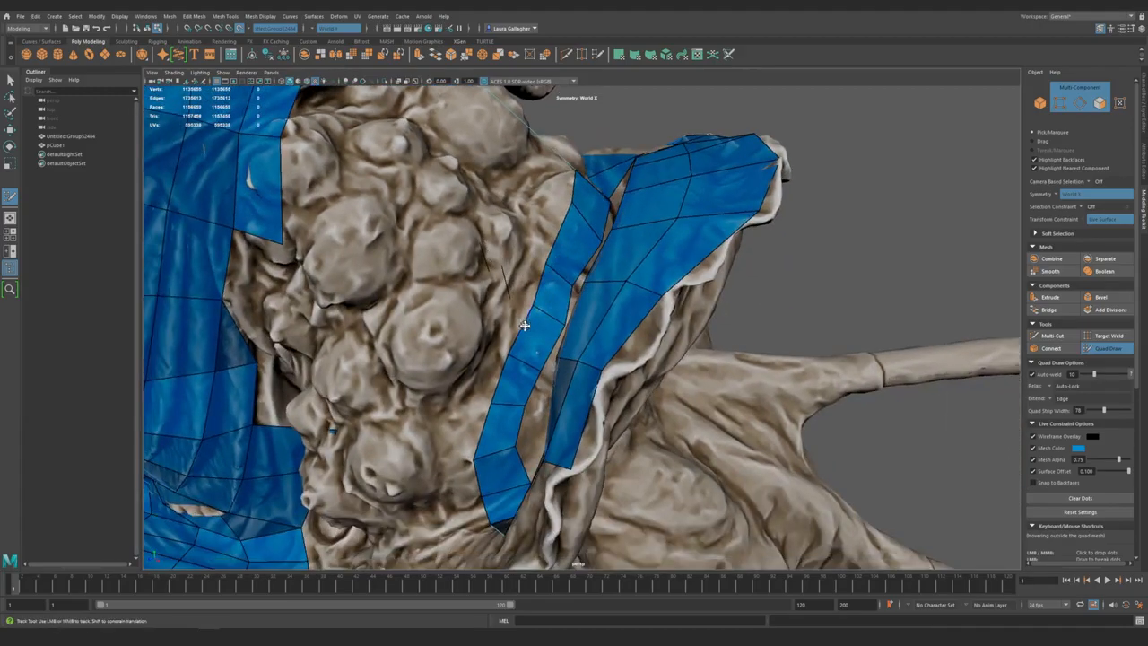
left_click_drag(525, 325, 338, 396, "alt")
mouse_move(550, 265)
left_mouse_down("alt")
mouse_move(517, 274)
mouse_move(621, 357)
mouse_move(618, 409)
left_mouse_up("alt")
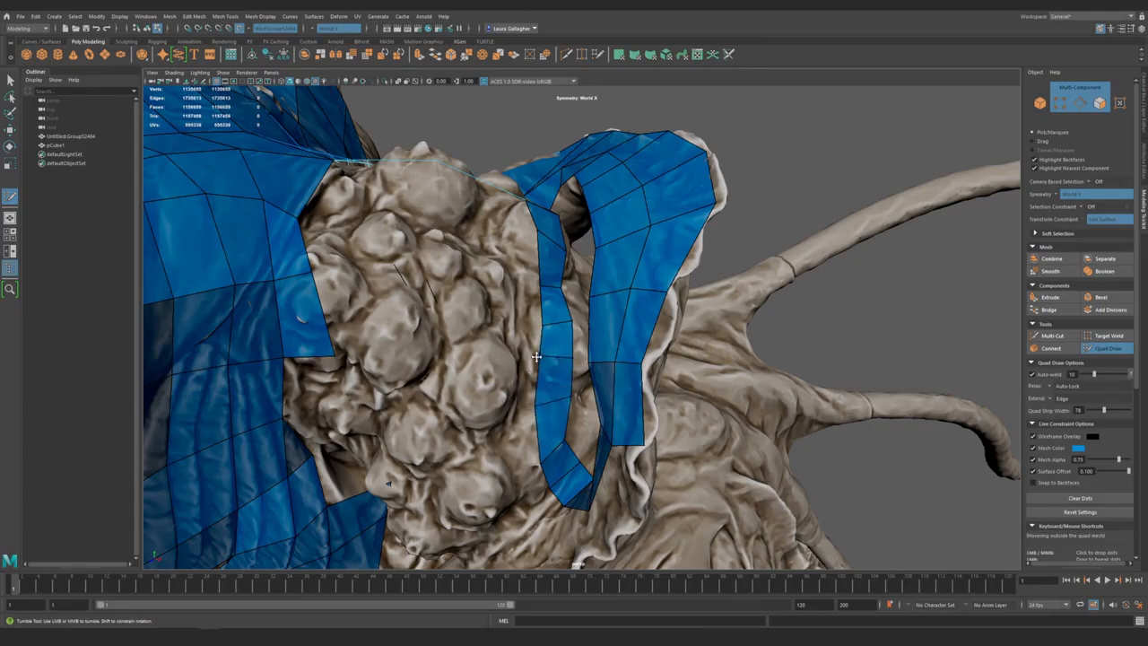
mouse_move(540, 316)
left_mouse_down("alt")
mouse_move(554, 318)
mouse_move(438, 308)
left_mouse_up("alt")
right_click_drag(437, 307, 554, 418, "alt")
mouse_move(555, 406)
left_mouse_down("alt")
mouse_move(606, 404)
mouse_move(553, 415)
mouse_move(587, 436)
mouse_move(546, 397)
mouse_move(529, 319)
left_mouse_up("alt")
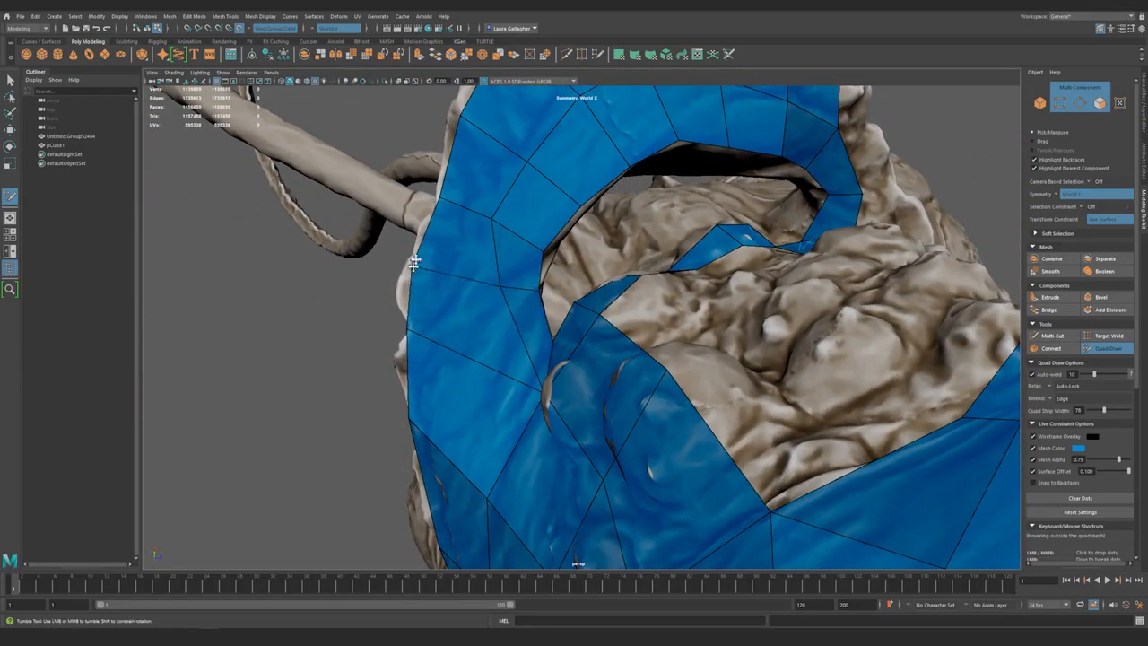
- Adjust the vertices along the frill strip's outer edge and around its junction with the back patch
left_click_drag(413, 266, 473, 308, "alt")
mouse_move(526, 384)
left_mouse_down("alt")
mouse_move(515, 385)
mouse_move(536, 335)
mouse_move(507, 349)
left_mouse_up("alt")
left_click_drag(452, 516, 565, 503, "alt")
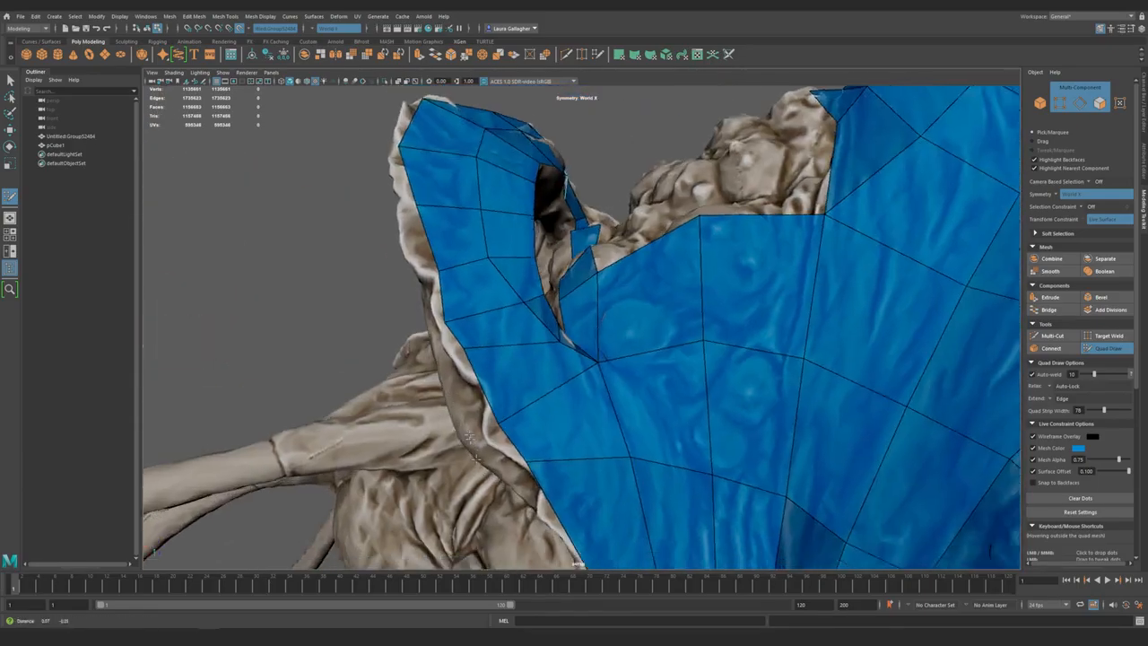
middle_click_drag(565, 503, 539, 421, "alt")
mouse_move(608, 397)
left_mouse_down("alt")
mouse_move(569, 405)
mouse_move(571, 348)
left_mouse_up("alt")
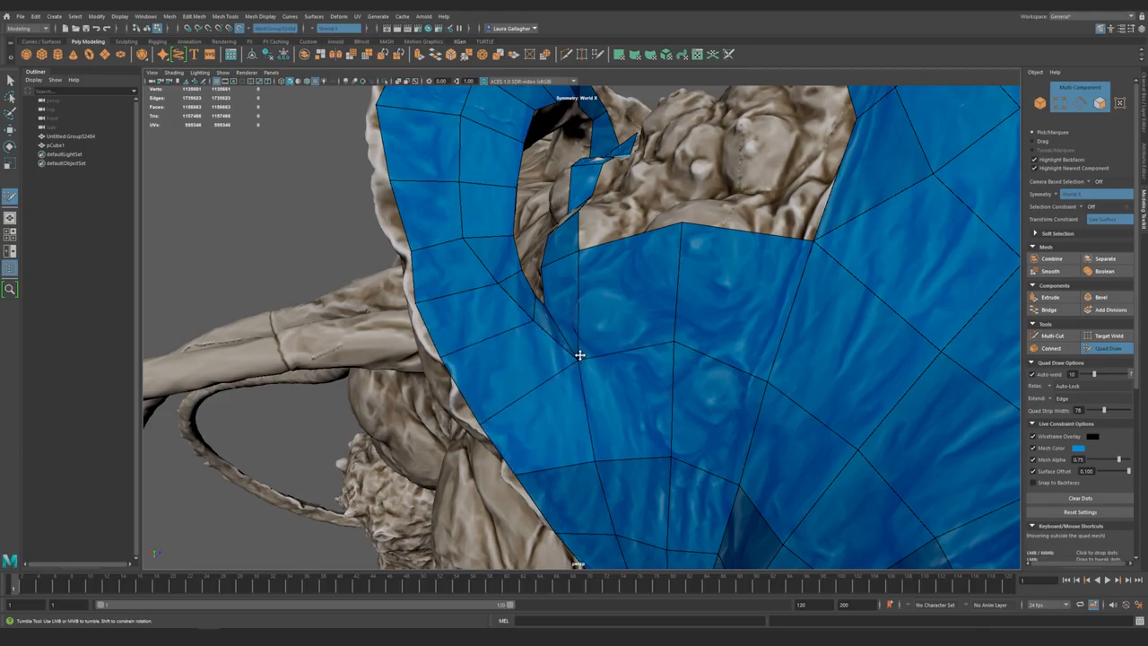
mouse_move(674, 362)
left_mouse_down("alt")
mouse_move(664, 410)
mouse_move(579, 380)
left_mouse_up("alt")
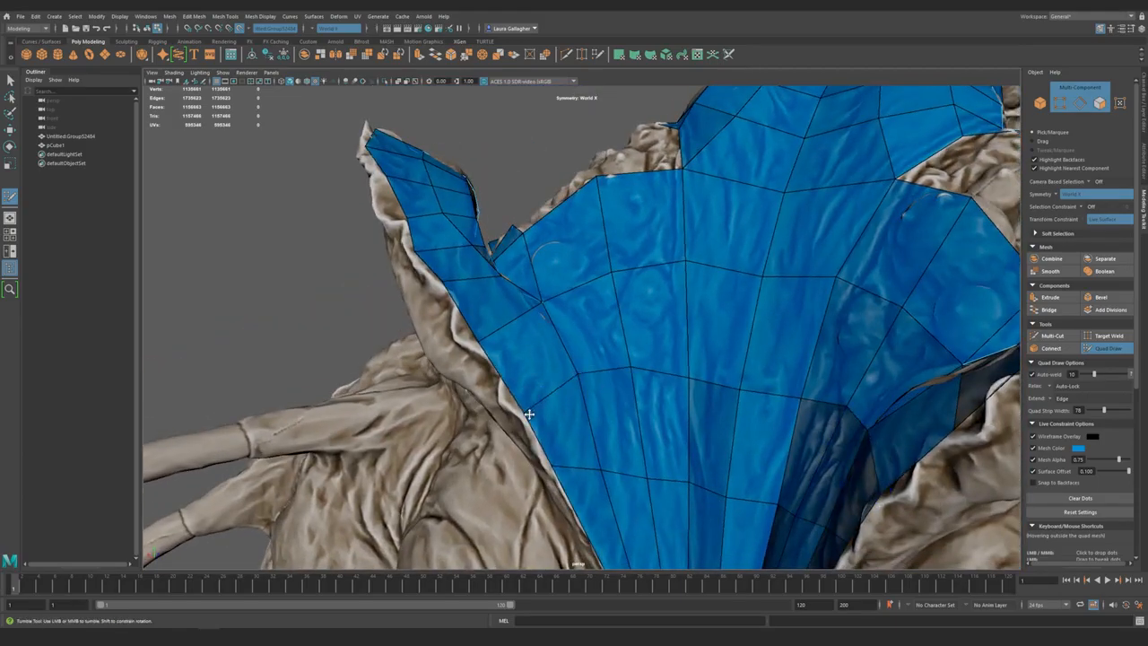
- Check and align the back patch's side border along the ruffled rim down to its narrow lower end
mouse_move(569, 479)
middle_mouse_down("alt")
mouse_move(541, 395)
mouse_move(550, 410)
middle_mouse_up("alt")
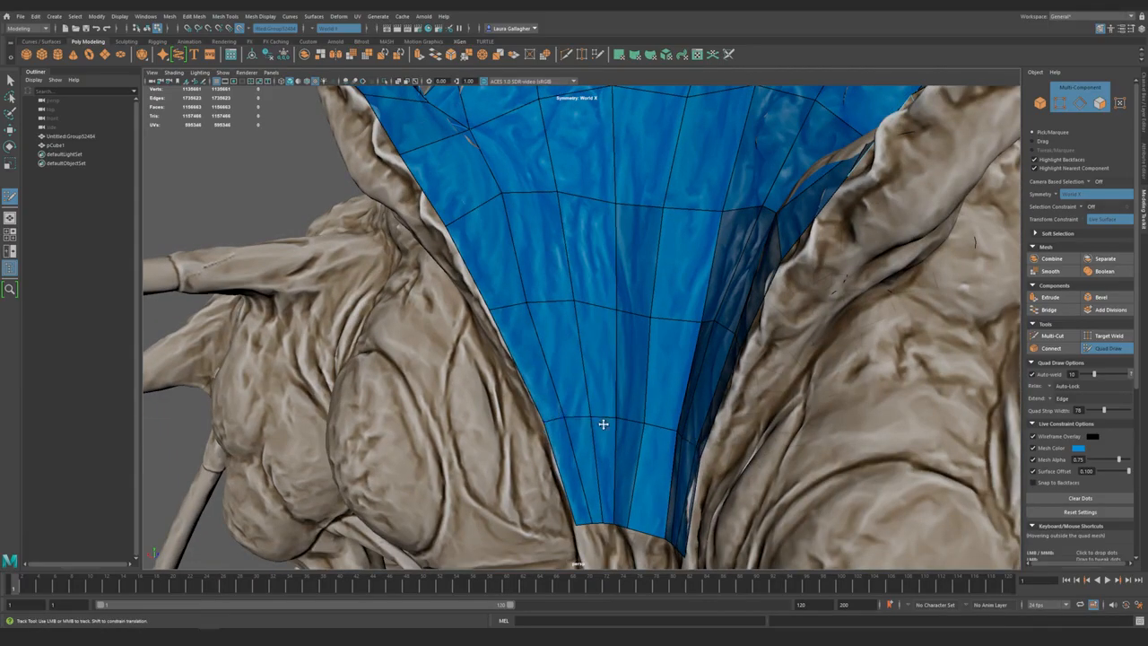
left_click_drag(604, 424, 612, 440, "alt")
mouse_move(613, 440)
right_mouse_down("alt")
mouse_move(577, 338)
mouse_move(631, 427)
right_mouse_up("alt")
middle_click_drag(544, 389, 579, 428, "alt")
mouse_move(579, 428)
left_mouse_down("alt")
mouse_move(526, 359)
mouse_move(612, 456)
mouse_move(459, 329)
left_mouse_up("alt")
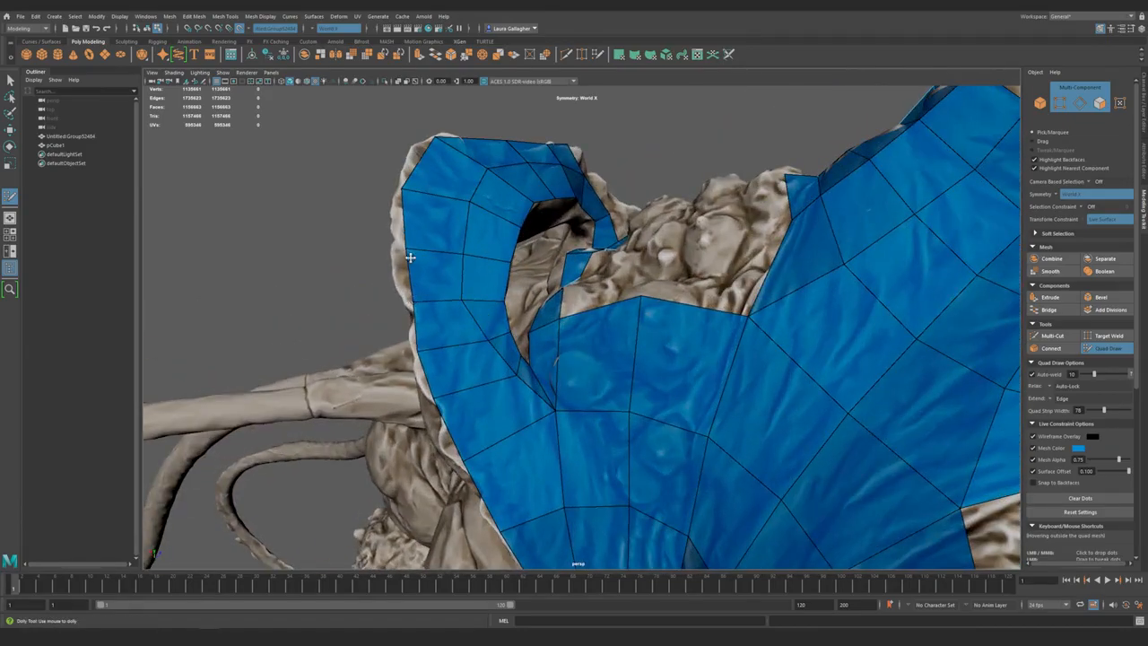
- Insert a symmetric vertical edge loop through the outer columns of the neck mesh
left_click_drag(411, 258, 546, 372, "alt")
right_click_drag(547, 371, 610, 397, "alt")
left_click_drag(610, 397, 584, 333, "alt")
right_click_drag(584, 333, 584, 398, "alt")
left_click_drag(584, 397, 637, 257, "alt")
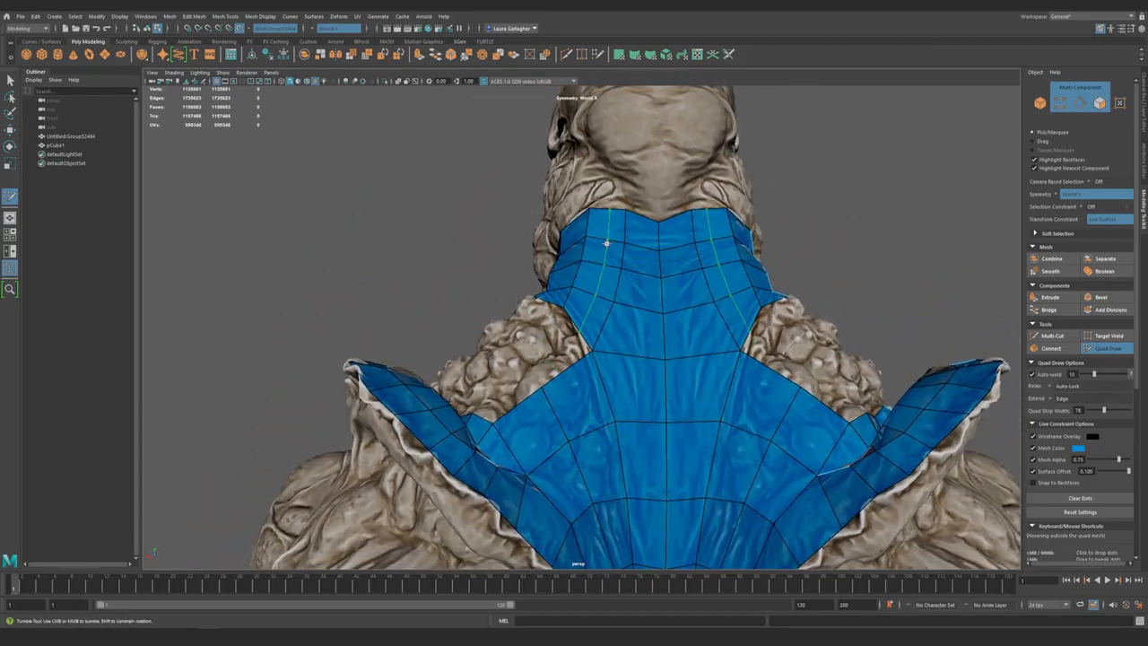
middle_click(604, 346, "ctrl")
right_click_drag(604, 346, 602, 398, "alt")
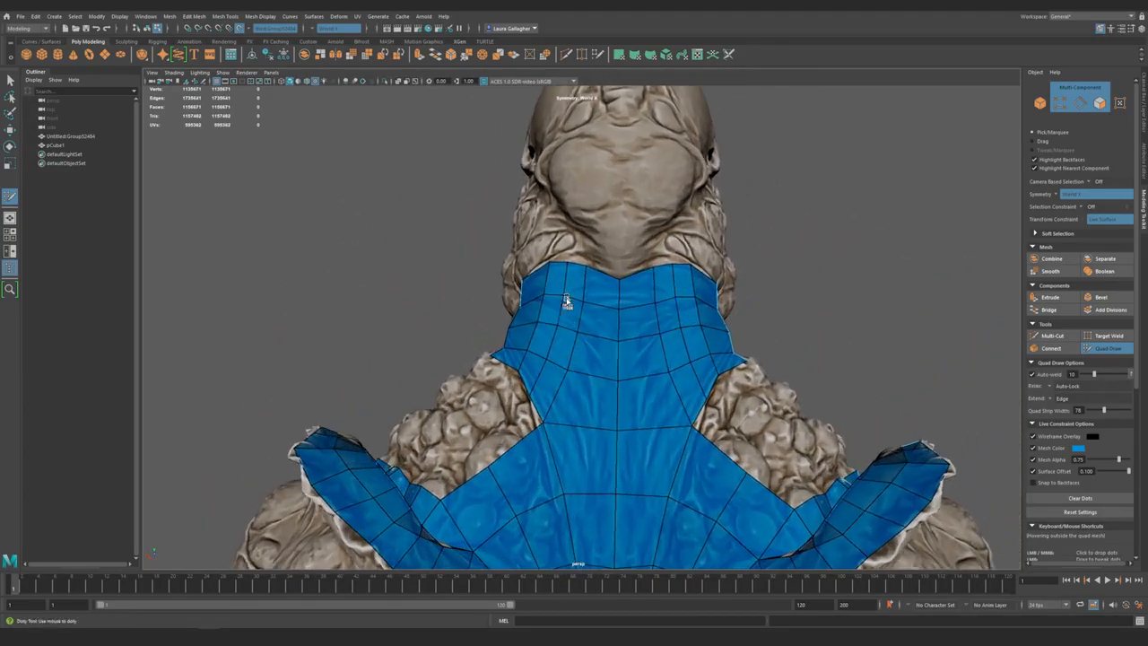
- Relax the neck quads around the new loop and even out the transition into the upper back
left_click_drag(566, 357, 561, 346, "alt")
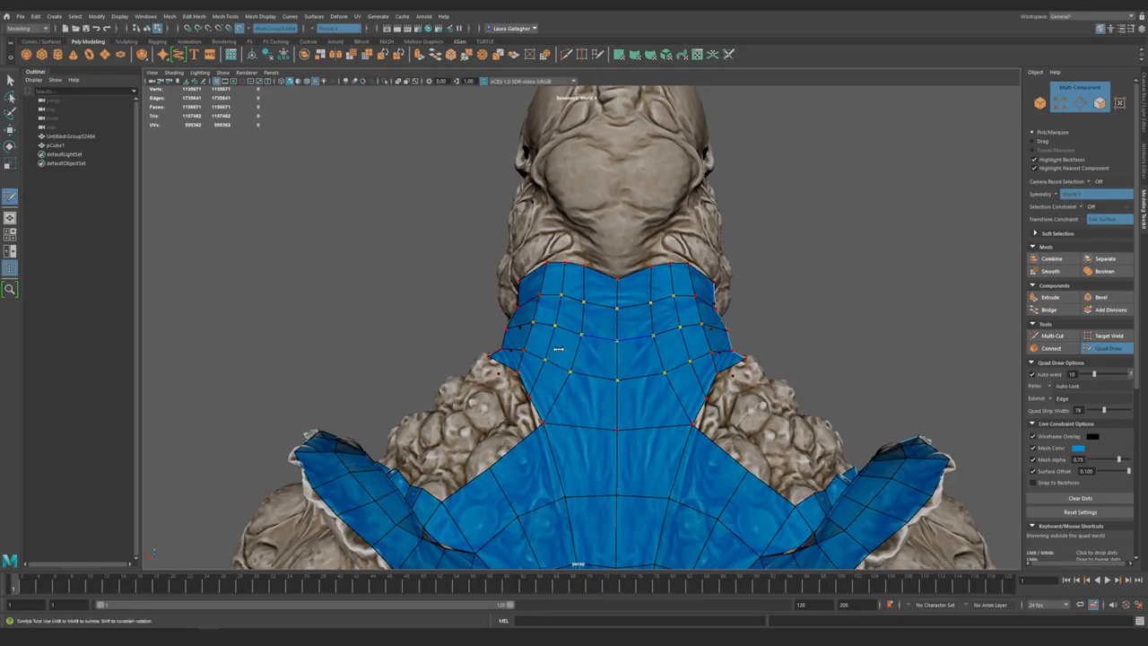
right_click_drag(601, 422, 579, 279, "alt")
left_click_drag(591, 284, 580, 325, "alt")
right_click_drag(579, 325, 561, 346, "alt")
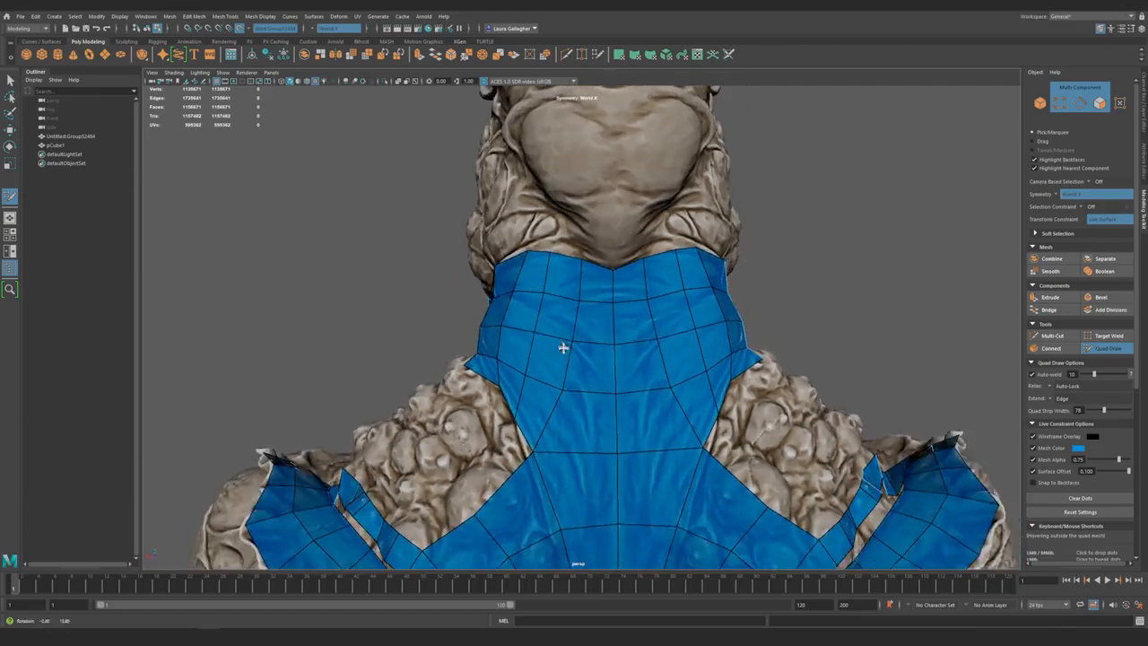
middle_click_drag(561, 346, 611, 278, "alt")
left_click_drag(642, 323, 611, 349, "alt")
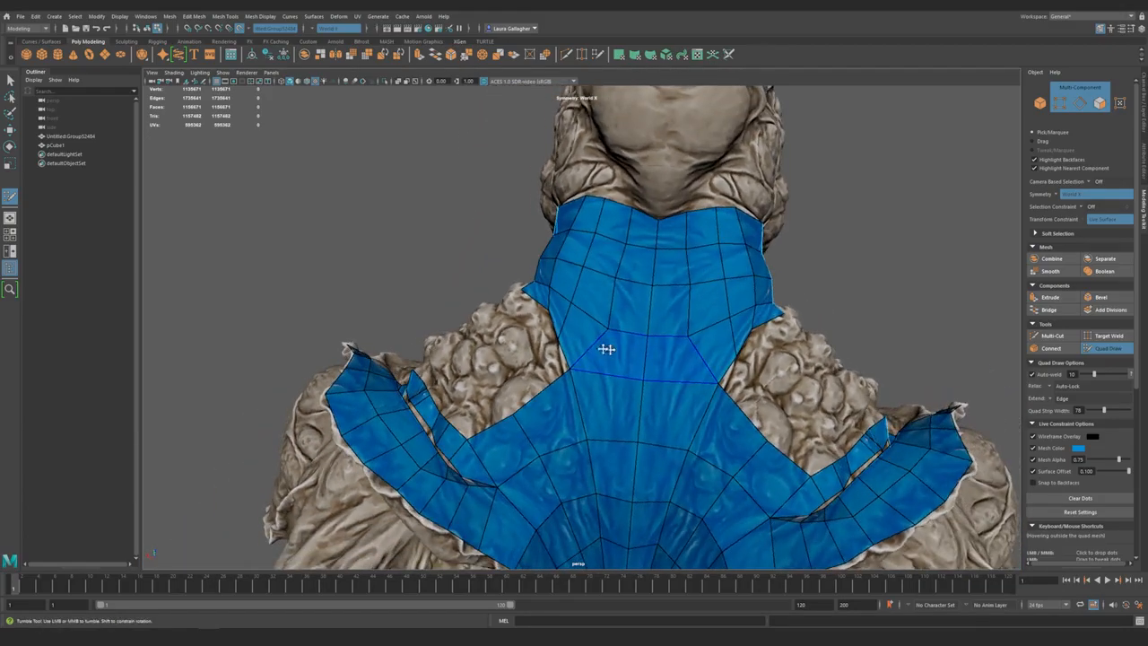
right_click_drag(611, 349, 608, 330, "alt")
left_click_drag(576, 311, 554, 398, "alt")
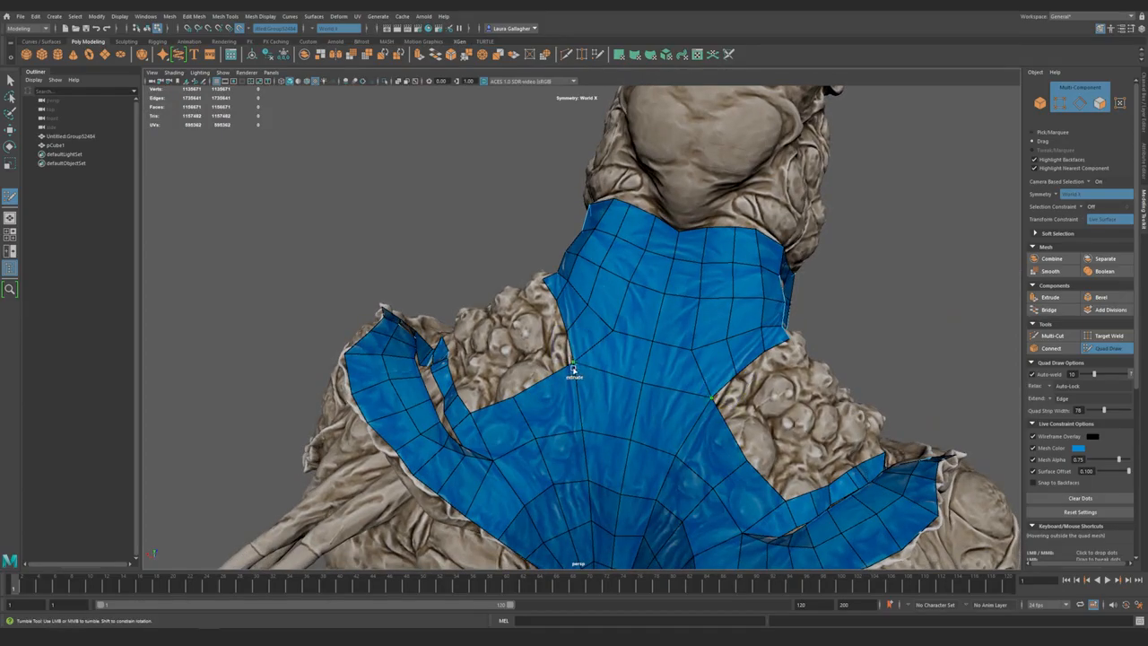
- Insert another symmetric edge loop running down the length of the back patch from beside the boils
left_click_drag(512, 359, 529, 247, "alt")
scroll(592, 410, "up", 3)
mouse_move(574, 399)
middle_mouse_down("alt")
mouse_move(576, 357)
mouse_move(576, 393)
middle_mouse_up("alt")
left_click(557, 427, "ctrl")
left_click_drag(557, 427, 537, 385, "alt")
scroll(530, 368, "down", 4)
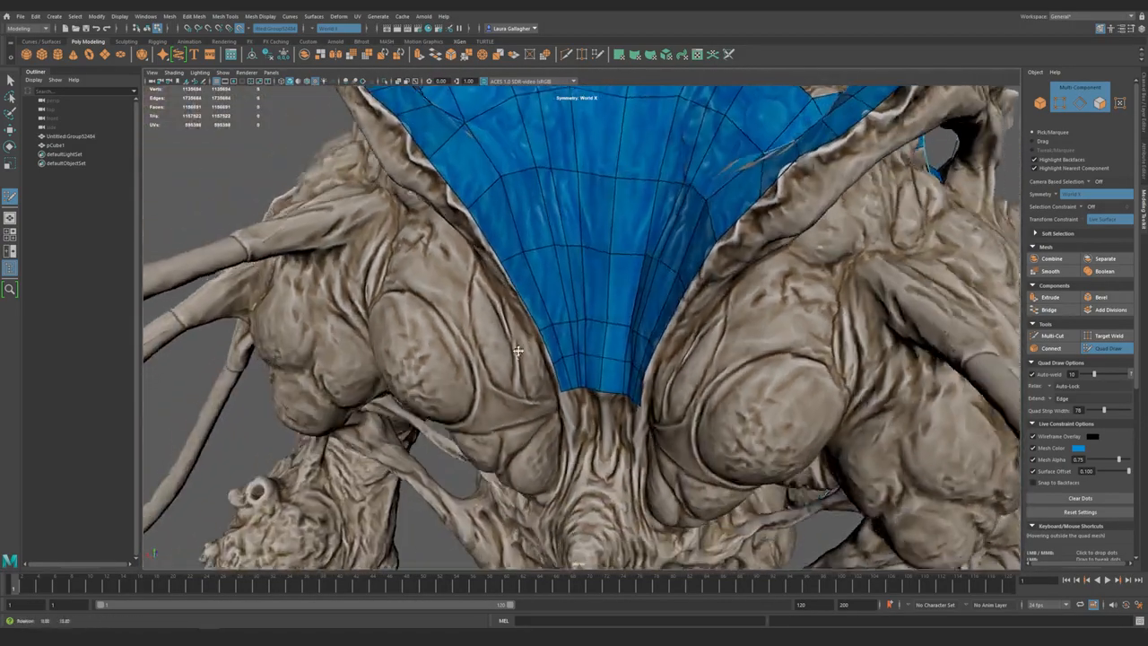
- Relax the back patch's columns around the added loop, from the upper back to the narrow lower end
left_click_drag(520, 346, 552, 250, "alt")
middle_click_drag(551, 249, 560, 306, "alt")
mouse_move(559, 306)
left_mouse_down("alt")
mouse_move(579, 329)
mouse_move(579, 310)
left_mouse_up("alt")
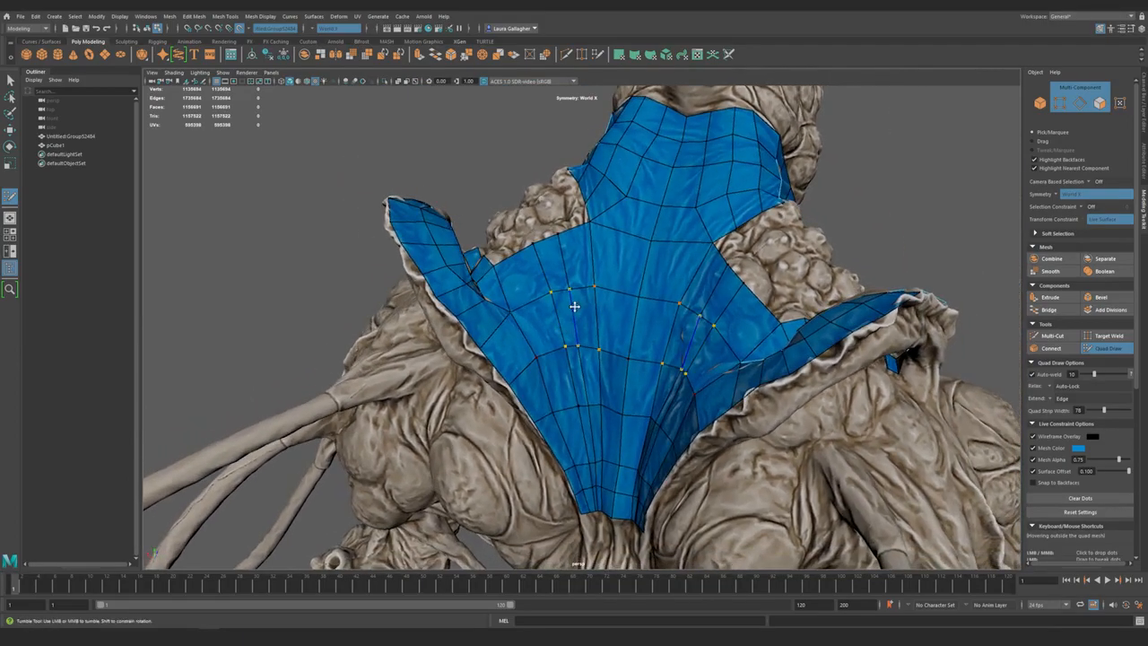
left_click_drag(581, 382, 594, 467, "shift")
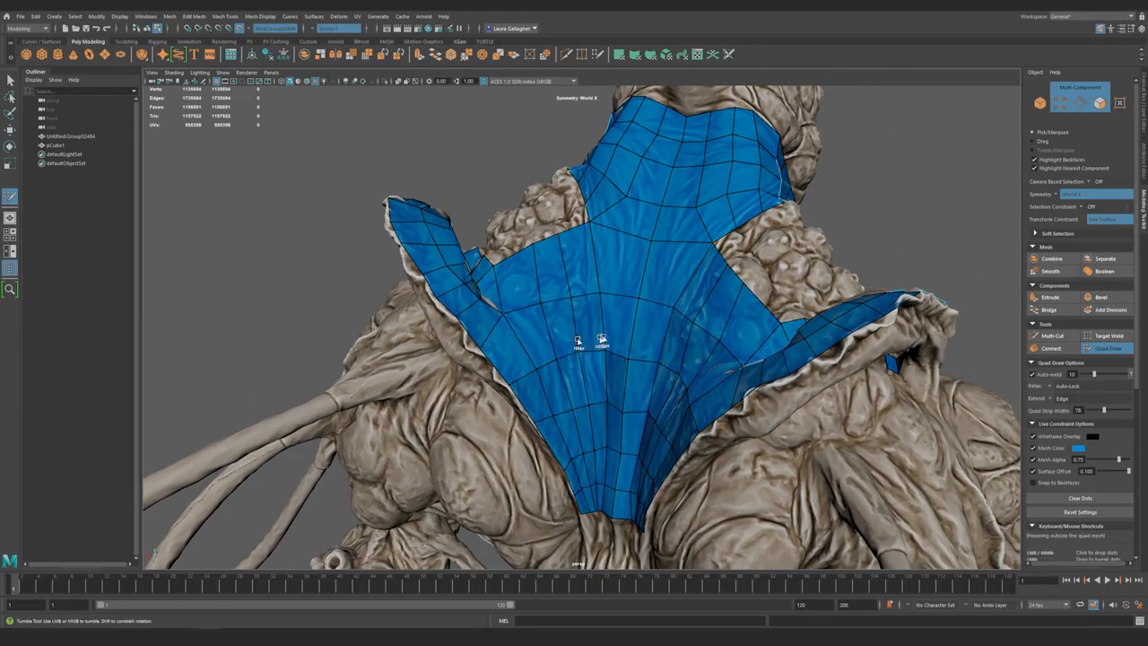
left_click_drag(572, 337, 610, 356, "alt")
middle_click_drag(611, 356, 569, 234, "alt")
mouse_move(569, 233)
right_mouse_down("alt")
mouse_move(568, 282)
mouse_move(631, 414)
mouse_move(551, 365)
right_mouse_up("alt")
left_click_drag(551, 364, 577, 410, "alt")
- Select and remove the inner vertical edges in the back patch's bottom row on both sides of the spine
key("q")
right_click_drag(577, 410, 581, 339)
left_click_drag(581, 339, 578, 373, "alt")
middle_click_drag(577, 374, 579, 365, "alt")
left_click(577, 405)
right_click_drag(578, 405, 689, 484, "shift")
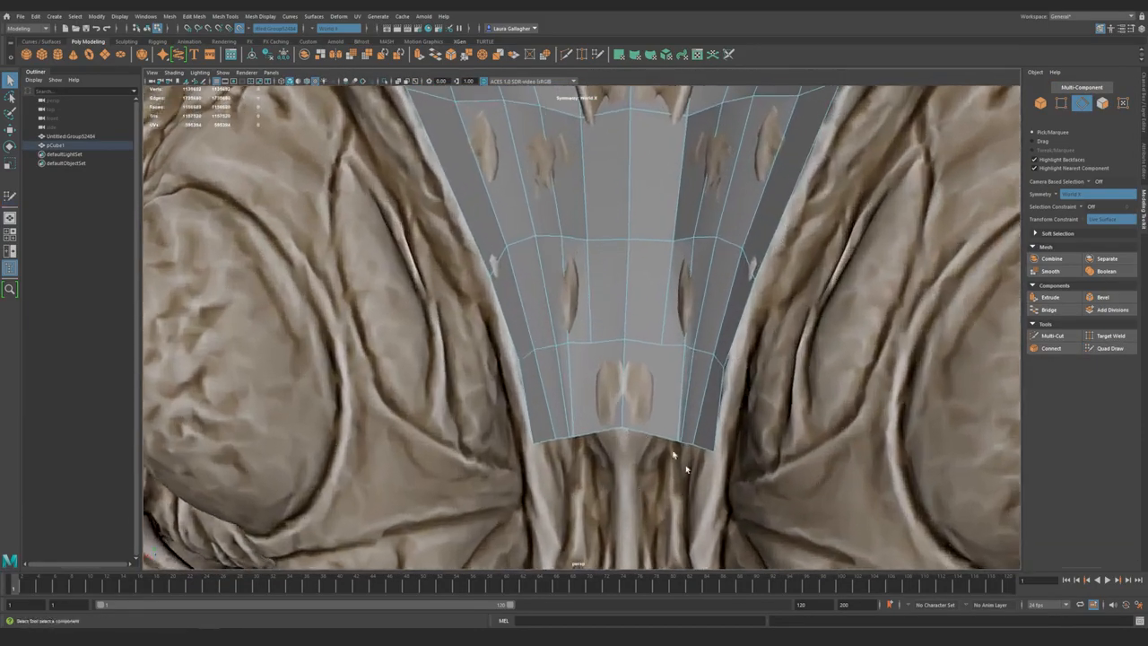
- Cut new edges with Multi-Cut from the interrupted loops to the midline and down to the patch's bottom border
right_click_drag(580, 368, 619, 407, "alt")
right_click_drag(586, 363, 549, 369, "shift")
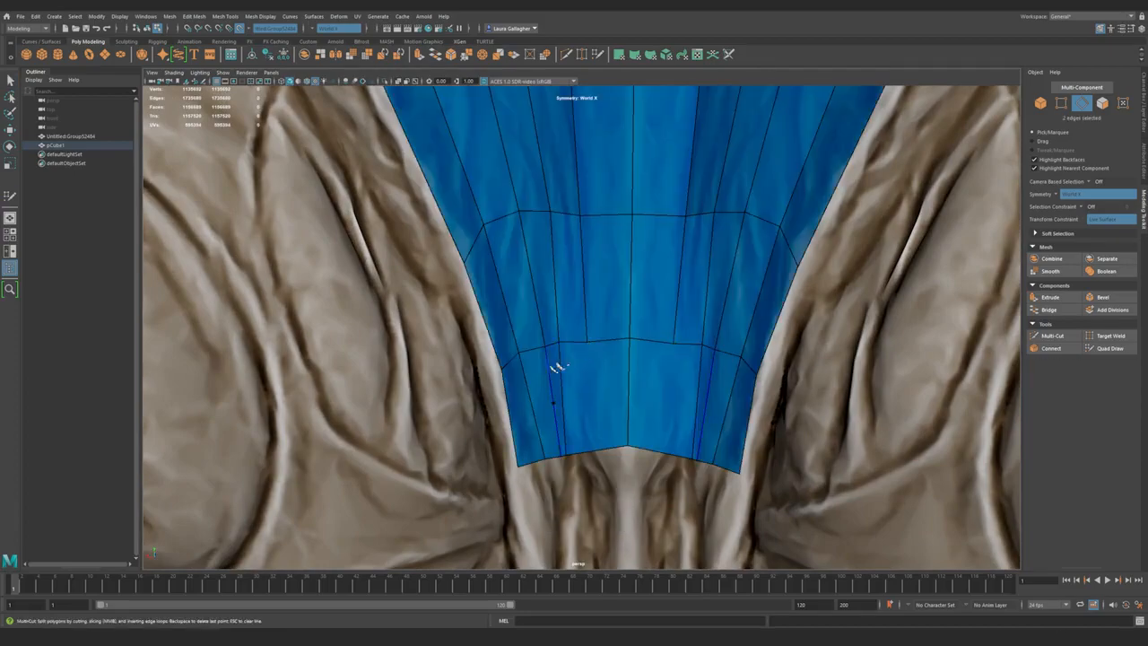
left_click(614, 398)
key("Return")
key("q")
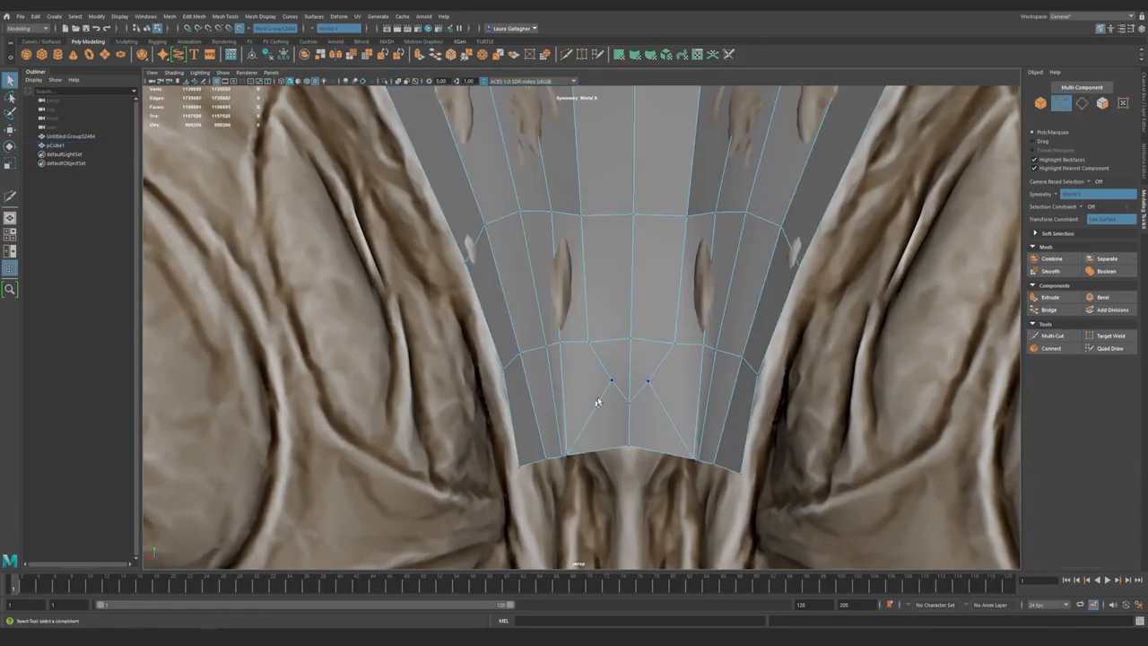
- Move the new cut vertices beside the spine and on the midline to shape even quads in the bottom row
left_click(612, 380)
key("w")
left_click_drag(614, 380, 585, 399)
left_click_drag(516, 384, 592, 384, "alt")
key("q")
right_click_drag(457, 343, 590, 412, "alt")
left_click_drag(589, 413, 611, 410, "alt")
left_click(616, 415)
key("w")
left_click_drag(542, 435, 562, 416)
key("q")
- Return to Quad Draw and smooth the rerouted quads at the spine's lower end
left_click(1110, 348)
left_click_drag(639, 400, 613, 331, "alt")
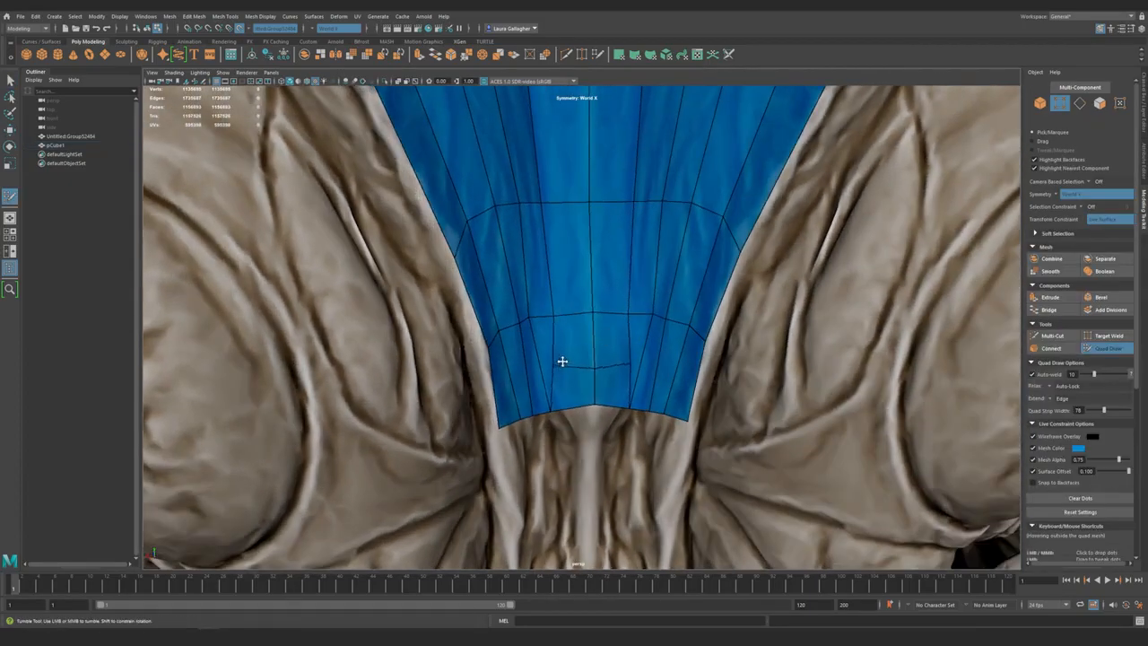
left_click_drag(561, 363, 531, 390, "alt")
middle_click_drag(544, 391, 562, 407, "alt")
left_click_drag(604, 380, 559, 374, "alt")
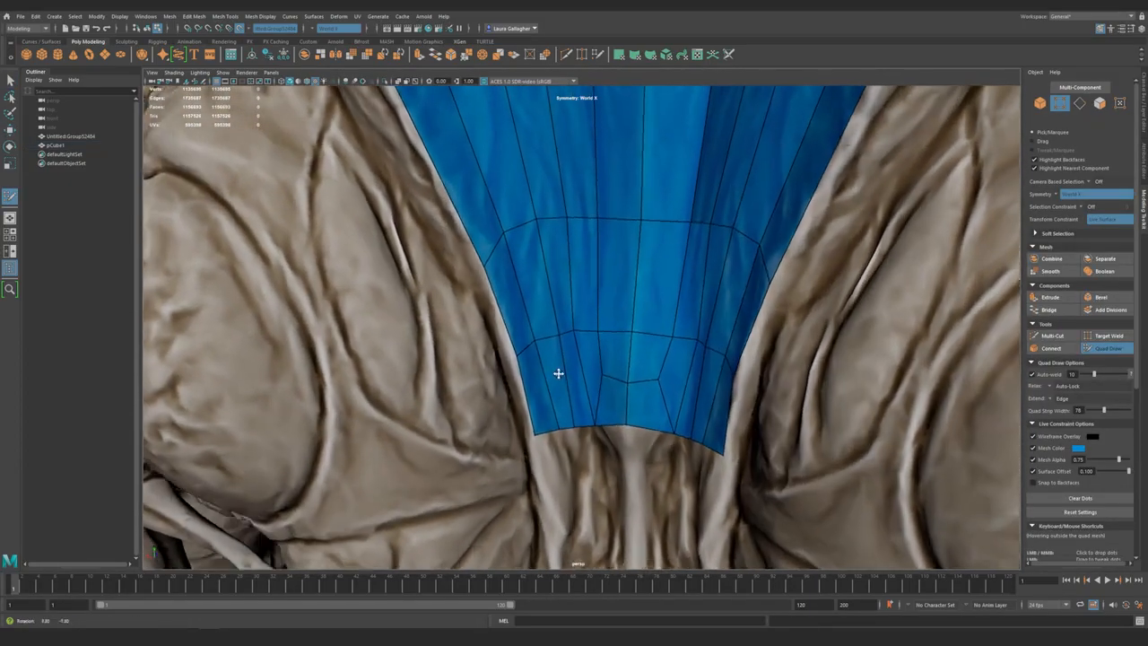
right_click_drag(559, 374, 505, 384, "alt")
left_click_drag(505, 384, 529, 358, "alt")
right_click_drag(529, 386, 636, 366, "alt")
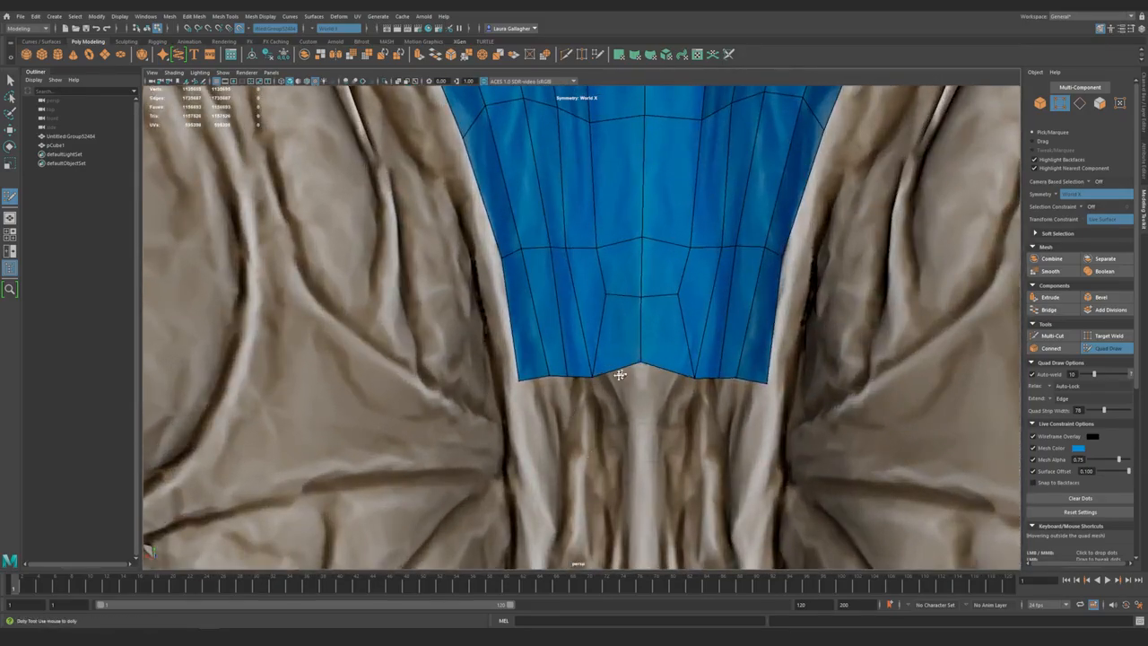
- Even out the vertices along the back patch's bottom border between the two rims
left_click_drag(591, 375, 560, 361, "alt")
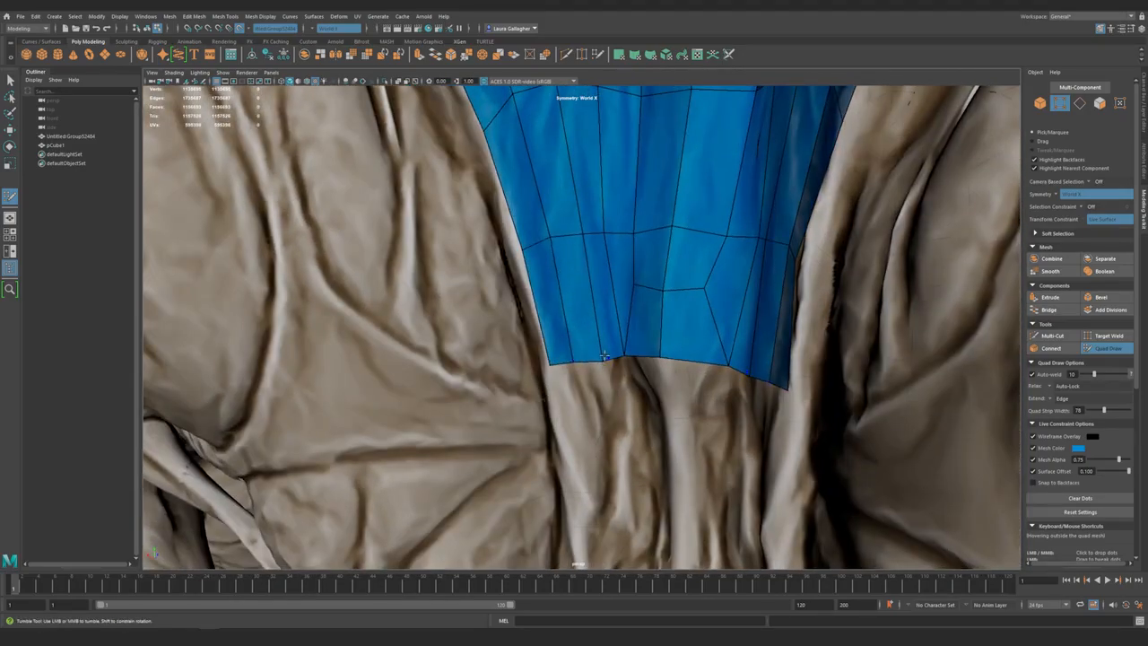
right_click_drag(600, 357, 523, 278, "alt")
left_click_drag(523, 279, 582, 351, "alt")
right_click_drag(583, 350, 516, 376, "alt")
left_click_drag(516, 377, 518, 332, "alt")
middle_click_drag(518, 332, 526, 337, "alt")
right_click_drag(528, 337, 596, 334, "alt")
left_click_drag(618, 383, 592, 397, "alt")
- Insert horizontal edge loops across the lower part of the back patch
middle_click_drag(597, 271, 600, 298, "alt")
left_click(596, 278, "ctrl")
right_click_drag(597, 278, 559, 275, "alt")
mouse_move(559, 275)
left_mouse_down("alt")
mouse_move(520, 215)
mouse_move(560, 260)
left_mouse_up("alt")
right_click_drag(560, 260, 461, 270, "alt")
left_click_drag(461, 270, 574, 287, "alt")
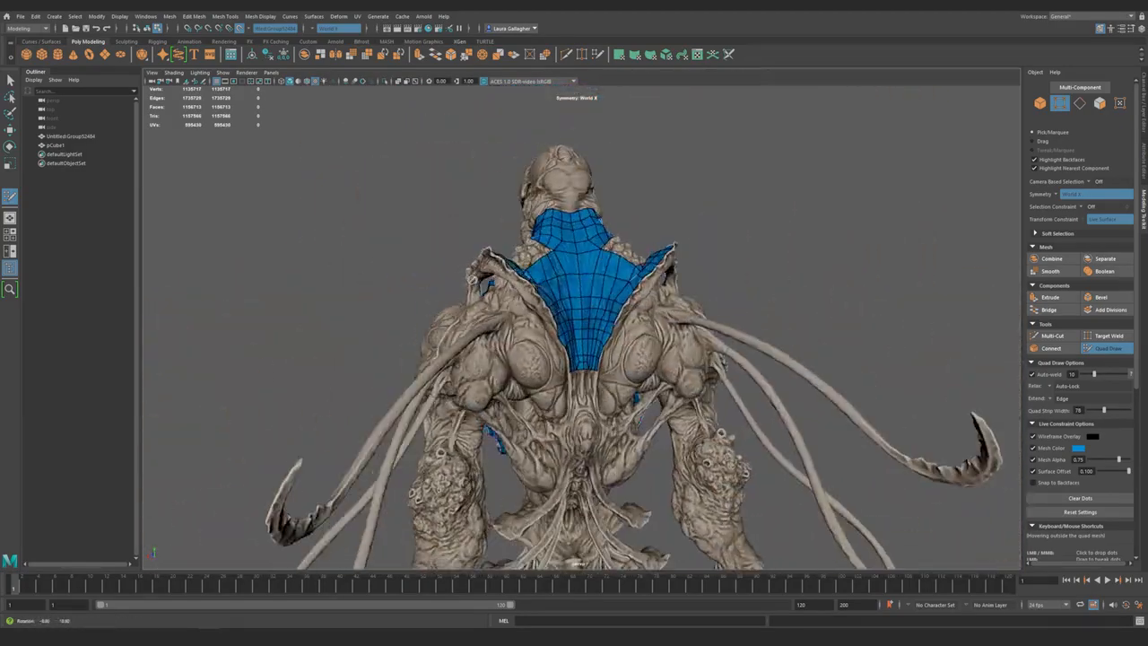
- Relax the dense rows of the back patch to spread the new loops evenly between the frills
right_click_drag(574, 287, 617, 356, "alt")
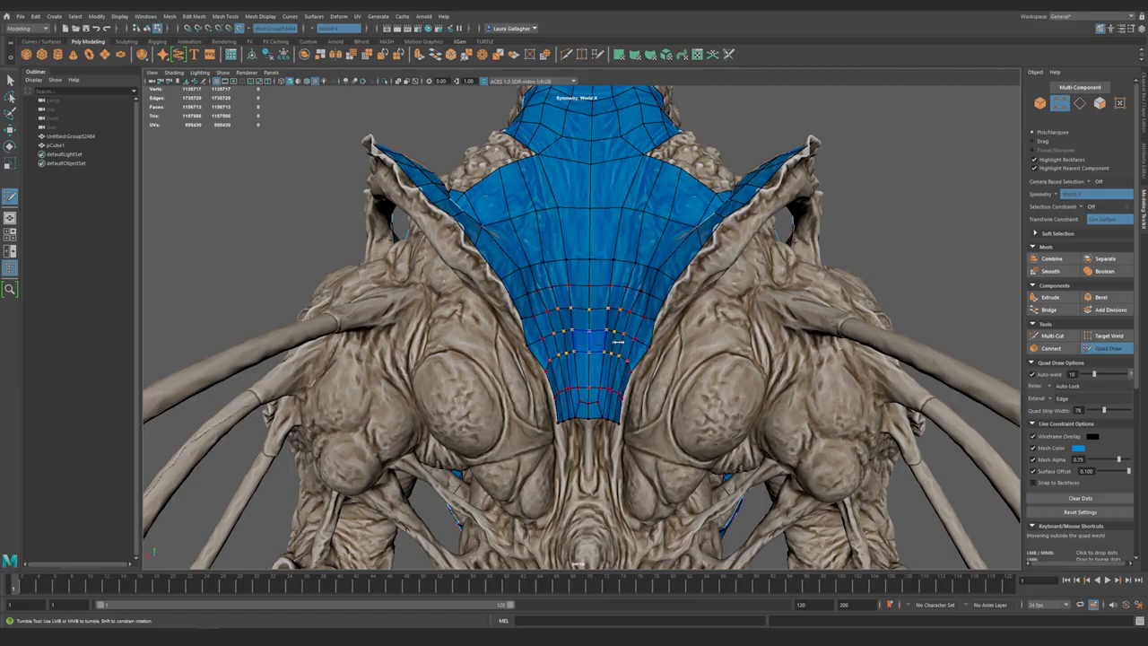
right_click_drag(605, 285, 547, 287, "alt")
left_click_drag(548, 287, 599, 326, "alt")
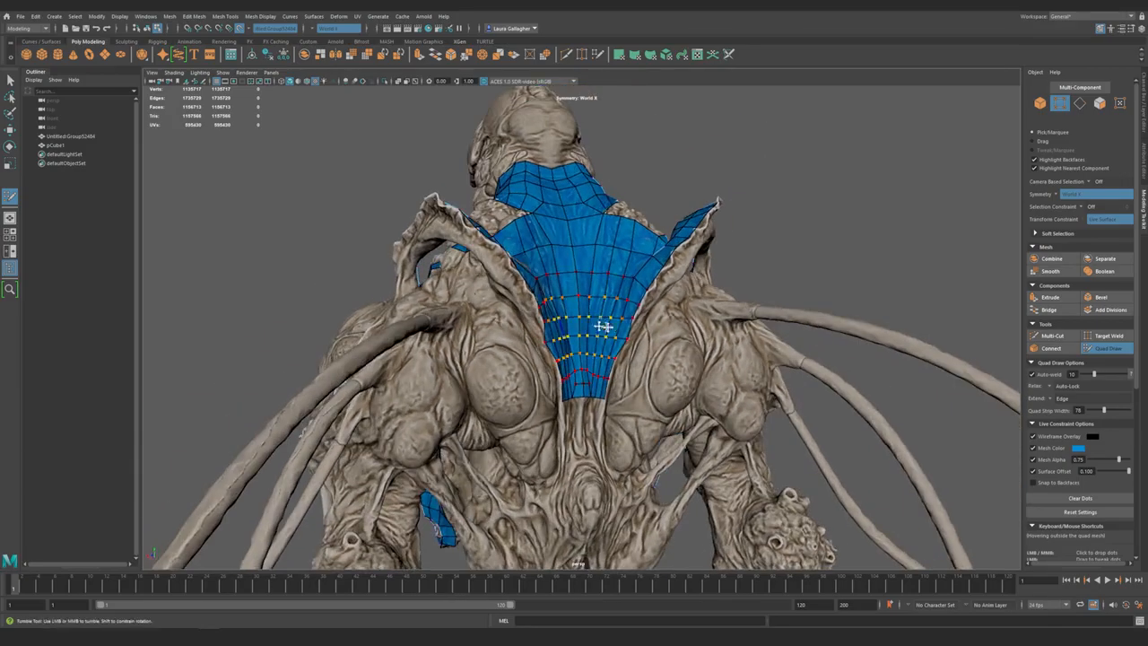
right_click_drag(599, 326, 653, 332, "alt")
left_click_drag(610, 296, 553, 276, "alt")
middle_click_drag(553, 276, 558, 333, "alt")
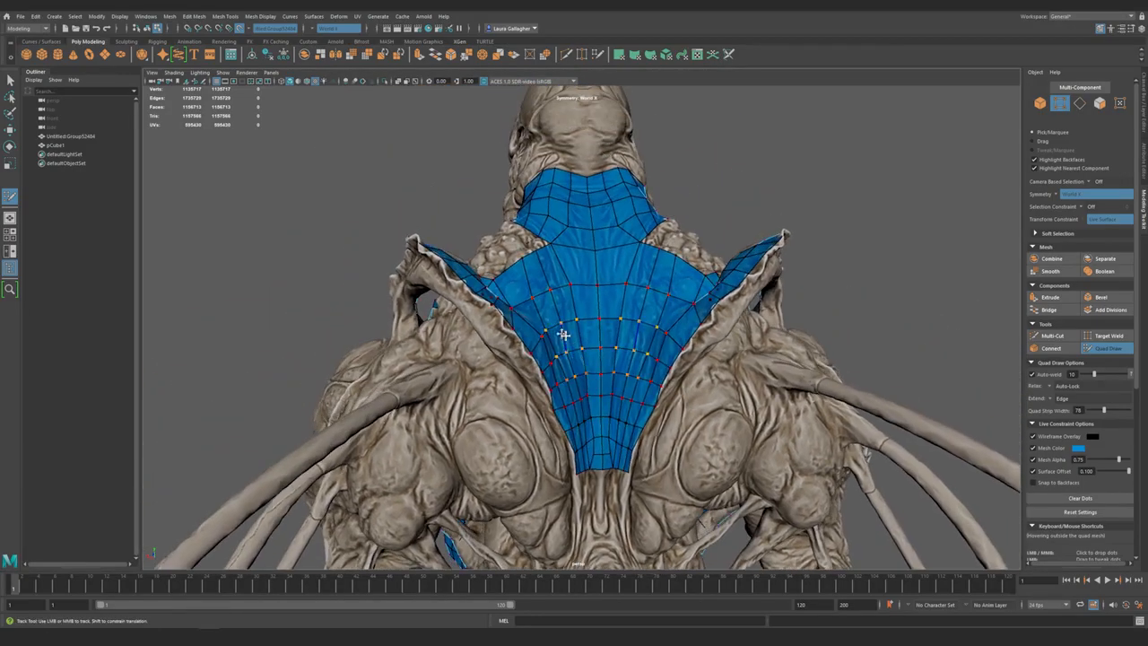
- Fill quads along the shoulder ridge between the upper back patch and the frill's inner strip, and relax the new faces
left_click_drag(599, 327, 618, 405, "alt")
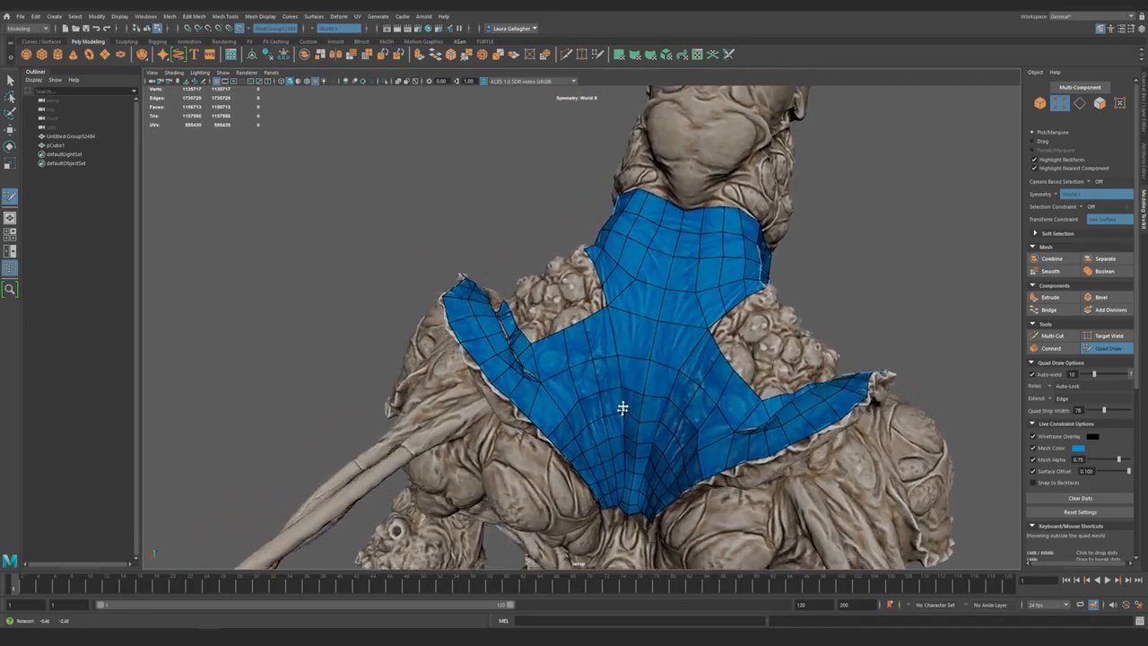
right_click_drag(618, 404, 639, 440, "alt")
mouse_move(640, 440)
left_mouse_down("alt")
mouse_move(619, 321)
mouse_move(595, 439)
mouse_move(622, 449)
left_mouse_up("alt")
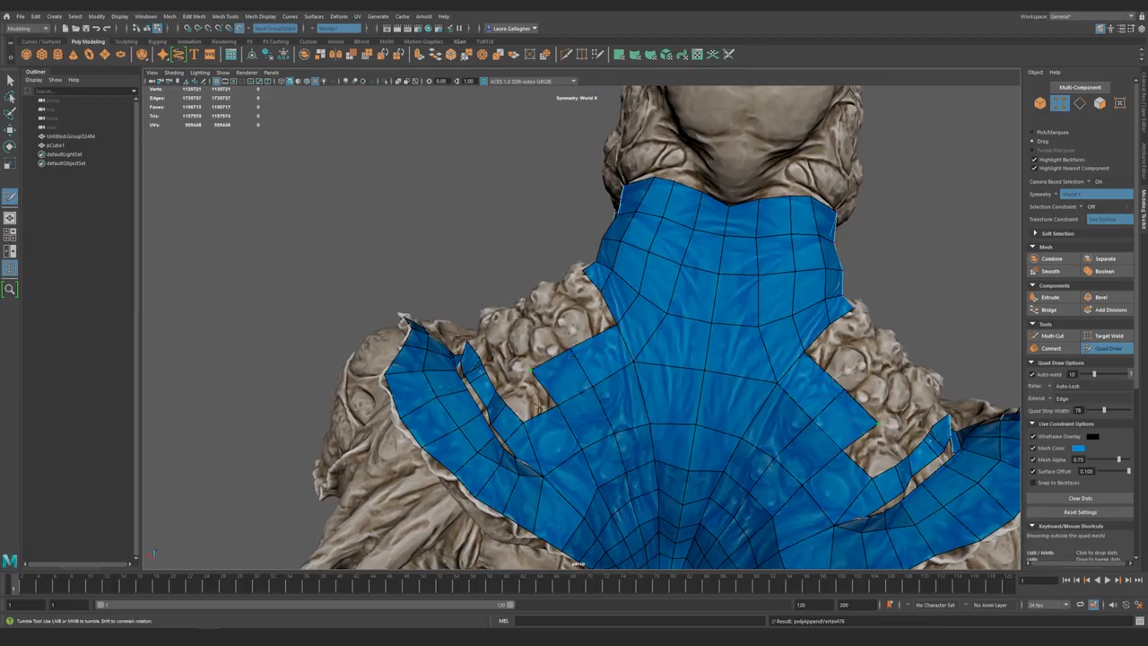
left_click_drag(543, 422, 673, 354, "alt")
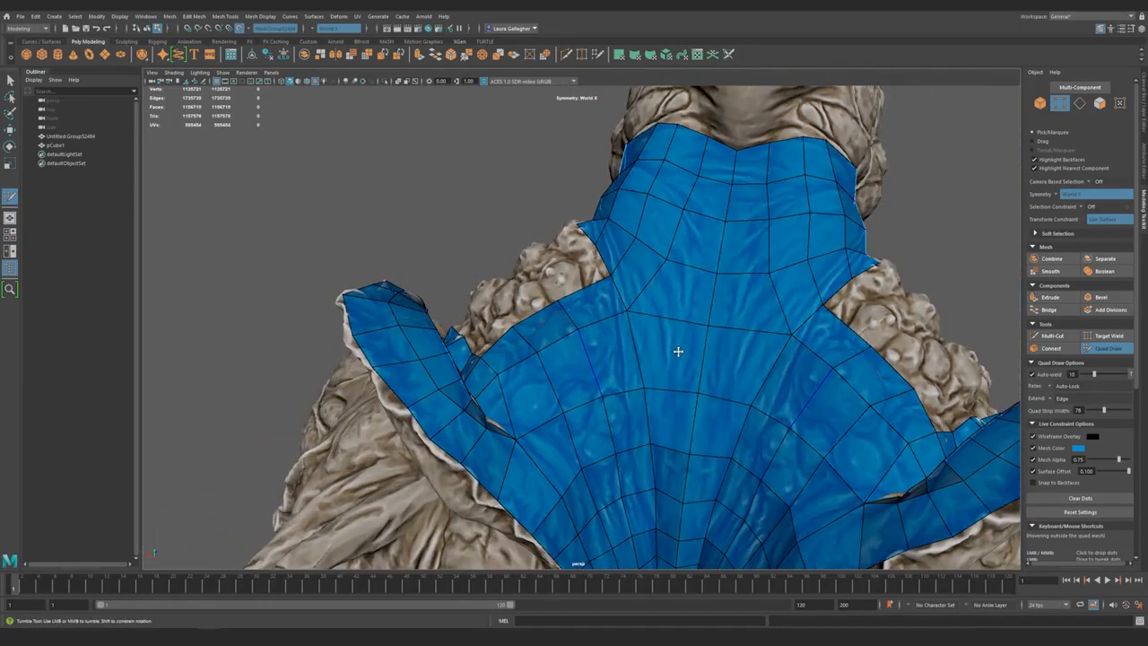
right_click_drag(698, 347, 503, 396, "alt")
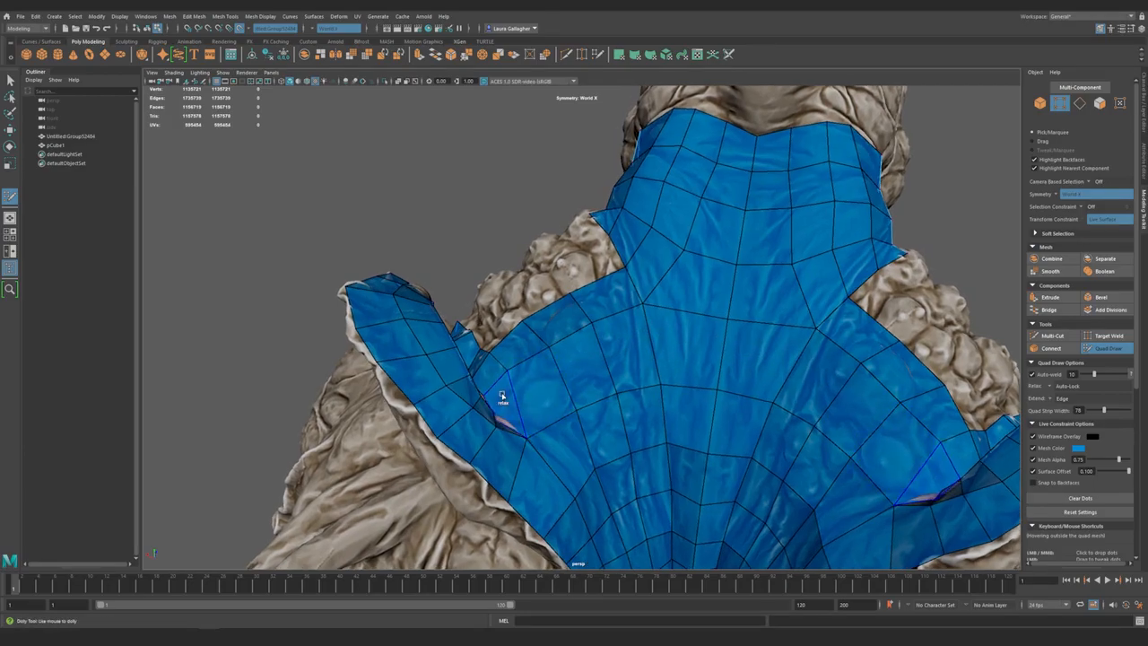
left_click(502, 399, "ctrl+shift")
mouse_move(548, 384)
left_mouse_down("alt")
mouse_move(575, 441)
mouse_move(562, 469)
mouse_move(574, 446)
mouse_move(604, 469)
mouse_move(604, 364)
left_mouse_up("alt")
- Reroute the edges beside the frill by cutting a new edge with Multi-Cut and deleting the superfluous ones, returning to Quad Draw
key("q")
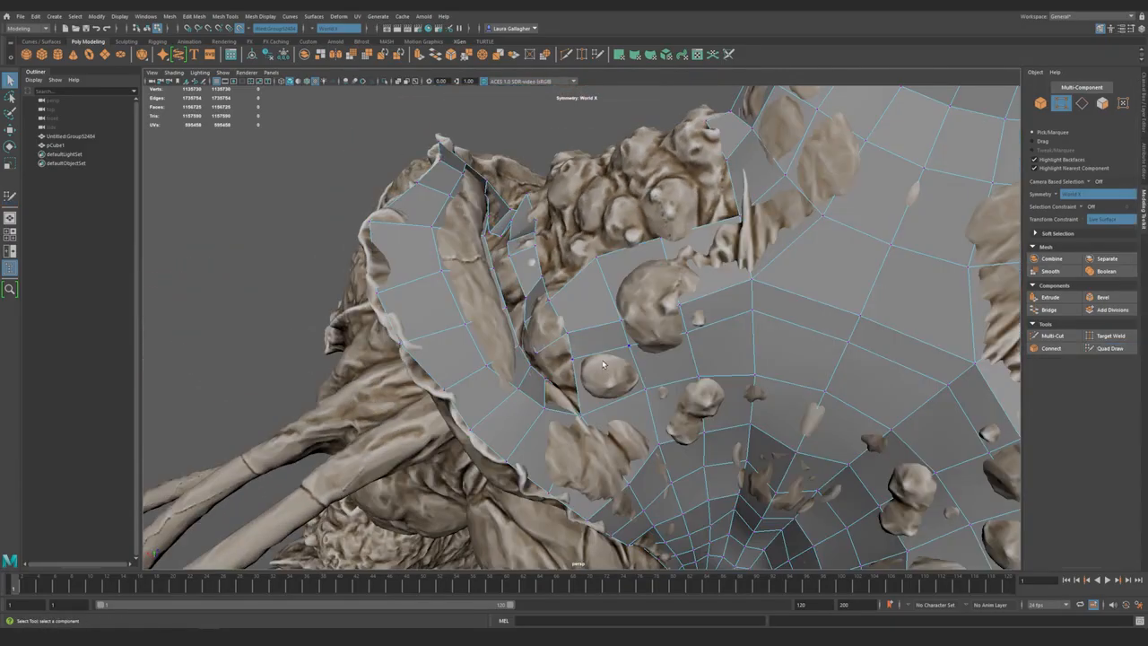
mouse_move(646, 427)
left_mouse_down("alt")
mouse_move(628, 448)
mouse_move(631, 418)
left_mouse_up("alt")
left_click(632, 413)
key("Delete")
right_click_drag(613, 338, 633, 335, "shift")
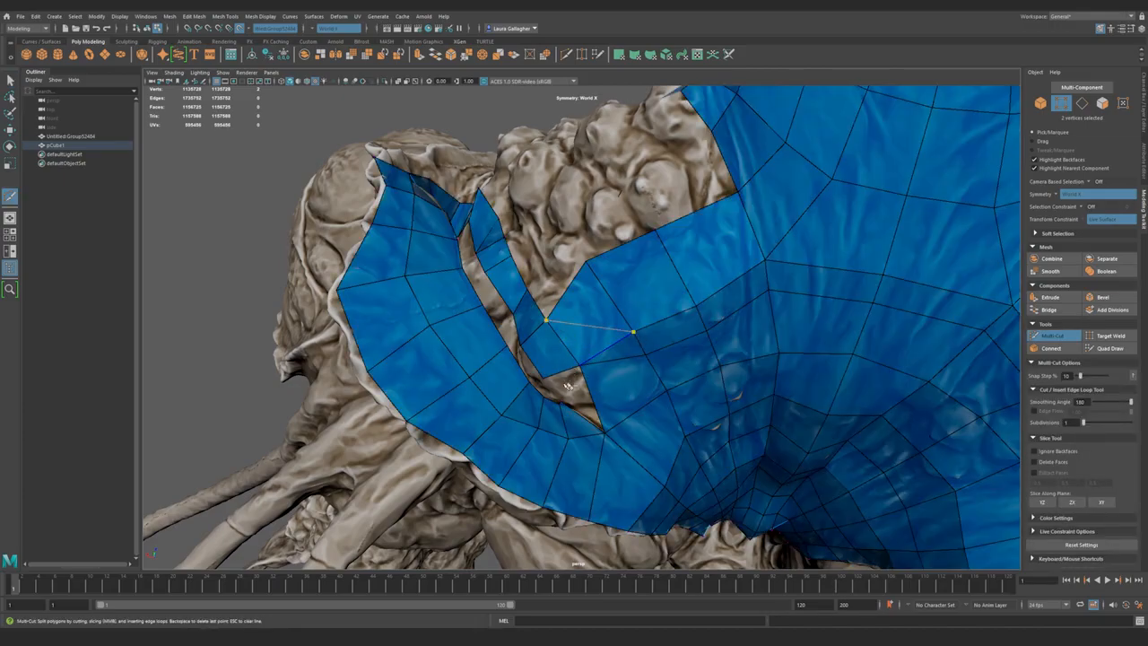
key("q")
left_click_drag(218, 323, 636, 346, "alt")
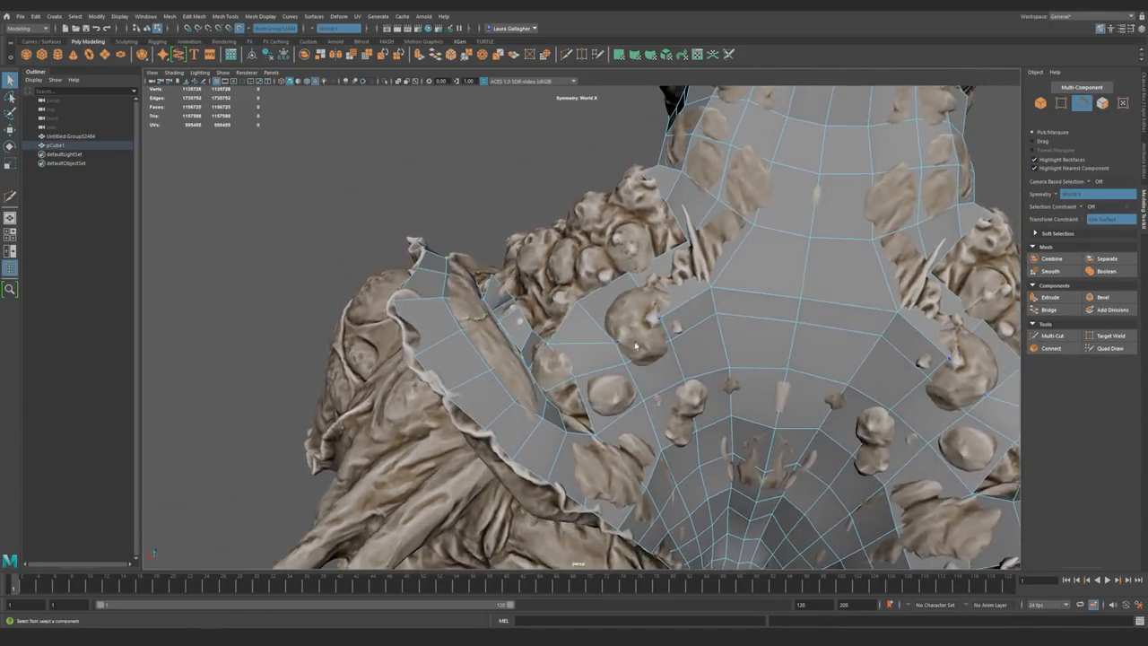
key("Delete")
left_click_drag(677, 406, 633, 377, "alt")
left_click(1122, 348)
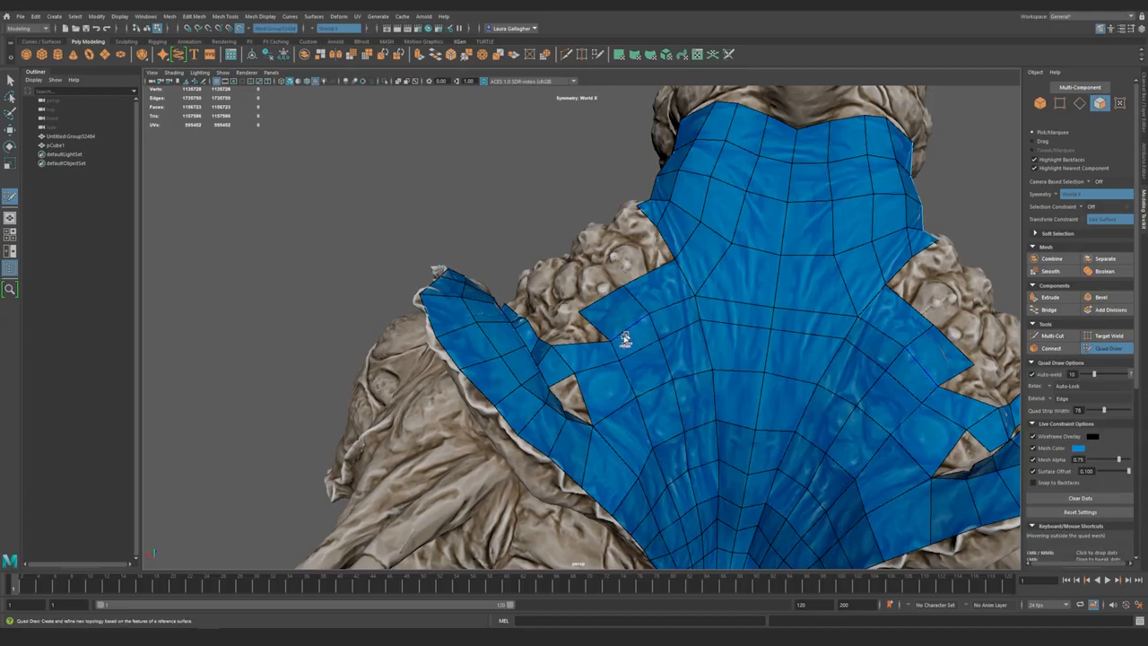
- Reposition the vertices along the gap between the back patch and the frill's inner strip, and fill the notch with quads
mouse_move(630, 368)
left_mouse_down("alt")
mouse_move(654, 341)
mouse_move(615, 403)
mouse_move(584, 404)
mouse_move(591, 465)
mouse_move(673, 454)
mouse_move(667, 443)
left_mouse_up("alt")
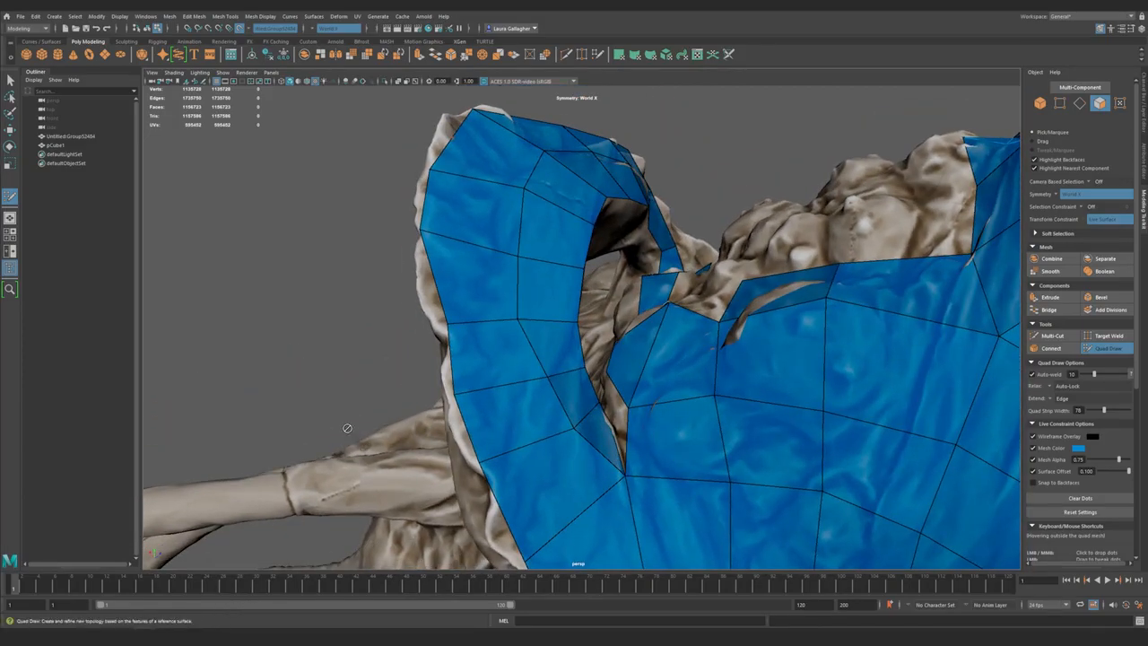
left_click_drag(521, 395, 509, 352, "alt")
mouse_move(567, 331)
left_mouse_down("alt")
mouse_move(574, 377)
mouse_move(656, 361)
left_mouse_up("alt")
right_click_drag(638, 398, 619, 426, "alt")
left_click_drag(619, 426, 577, 416, "alt")
mouse_move(475, 333)
left_mouse_down("alt")
mouse_move(574, 386)
mouse_move(654, 458)
left_mouse_up("alt")
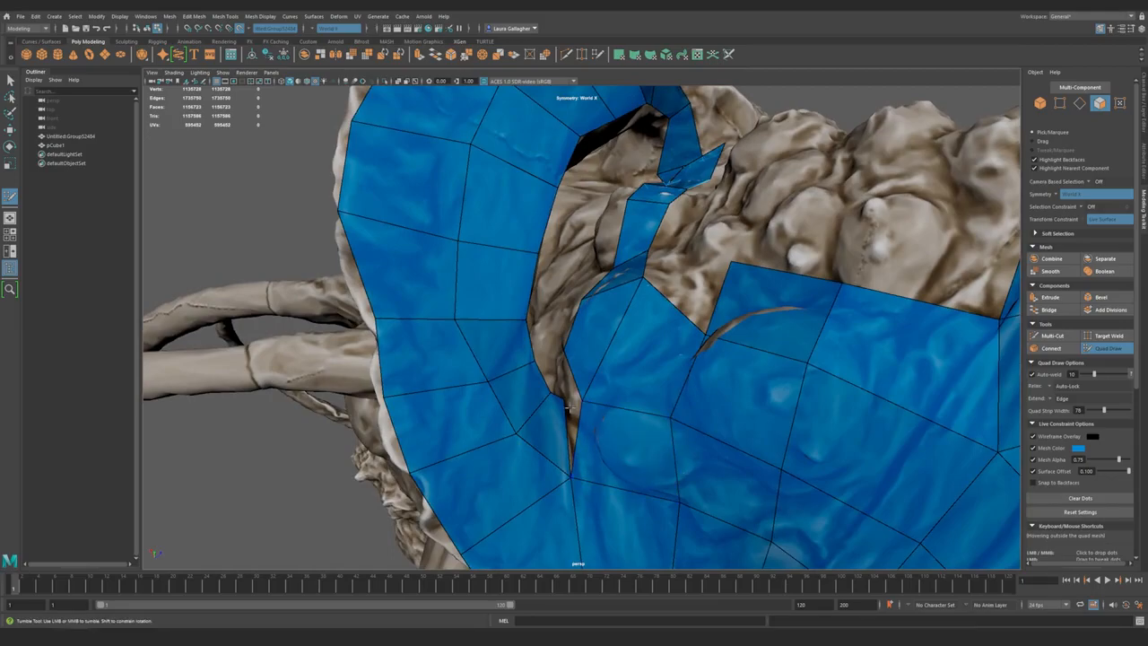
mouse_move(577, 416)
left_mouse_down("alt")
mouse_move(604, 464)
mouse_move(587, 405)
mouse_move(544, 469)
mouse_move(558, 415)
mouse_move(559, 461)
mouse_move(566, 371)
mouse_move(589, 410)
mouse_move(551, 405)
mouse_move(559, 400)
left_mouse_up("alt")
left_click_drag(544, 340, 538, 264, "alt")
right_click_drag(538, 264, 589, 223, "alt")
left_click_drag(590, 224, 600, 237)
left_click_drag(677, 246, 683, 230)
mouse_move(604, 227)
left_mouse_down()
mouse_move(600, 246)
mouse_move(549, 277)
left_mouse_up()
left_click_drag(643, 346, 603, 359, "alt")
right_click_drag(603, 359, 567, 349, "alt")
left_click_drag(654, 296, 693, 298)
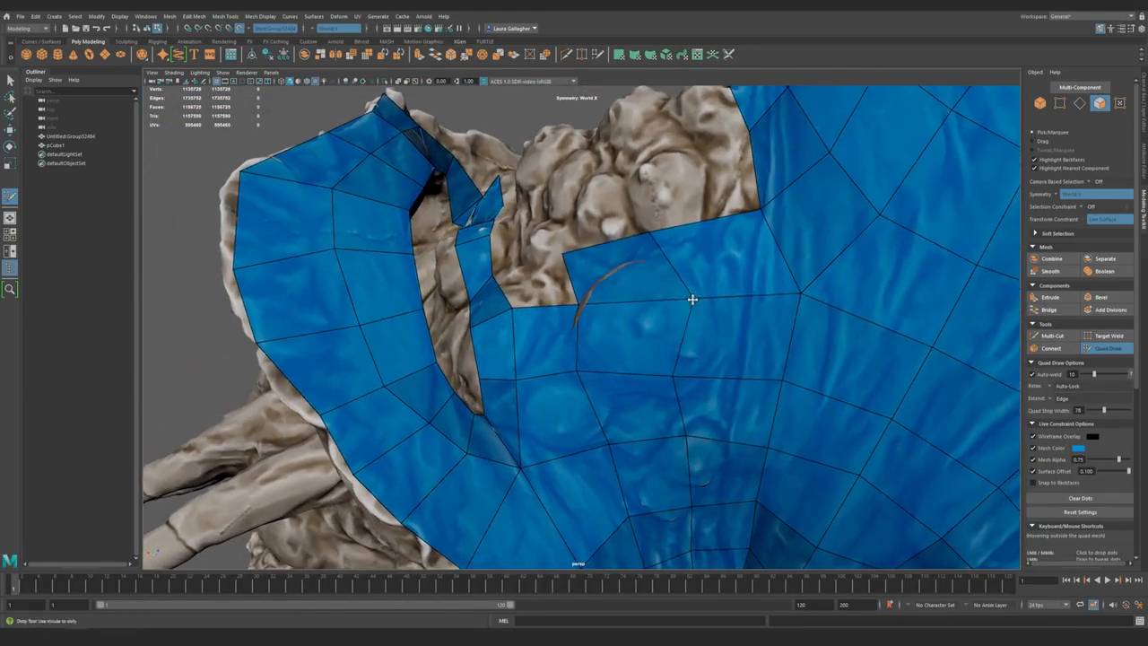
- Add quads over the edge of the shoulder bumps to tie the back patch to the frill's inner strip
right_click_drag(683, 461, 649, 434, "alt")
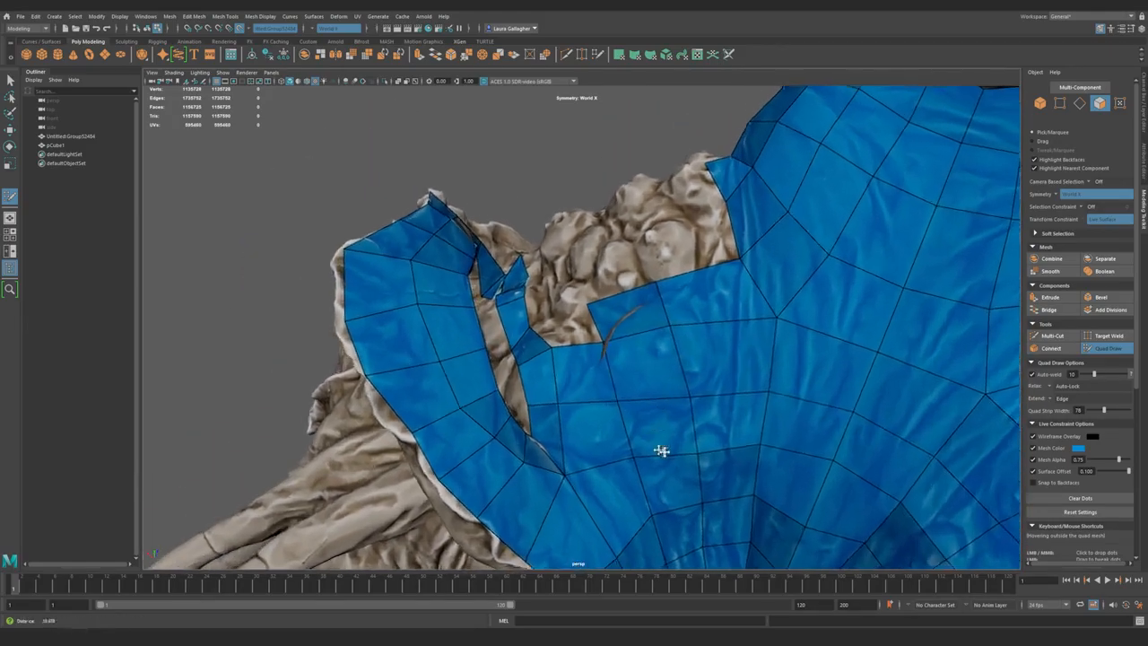
left_click_drag(650, 435, 630, 321, "alt")
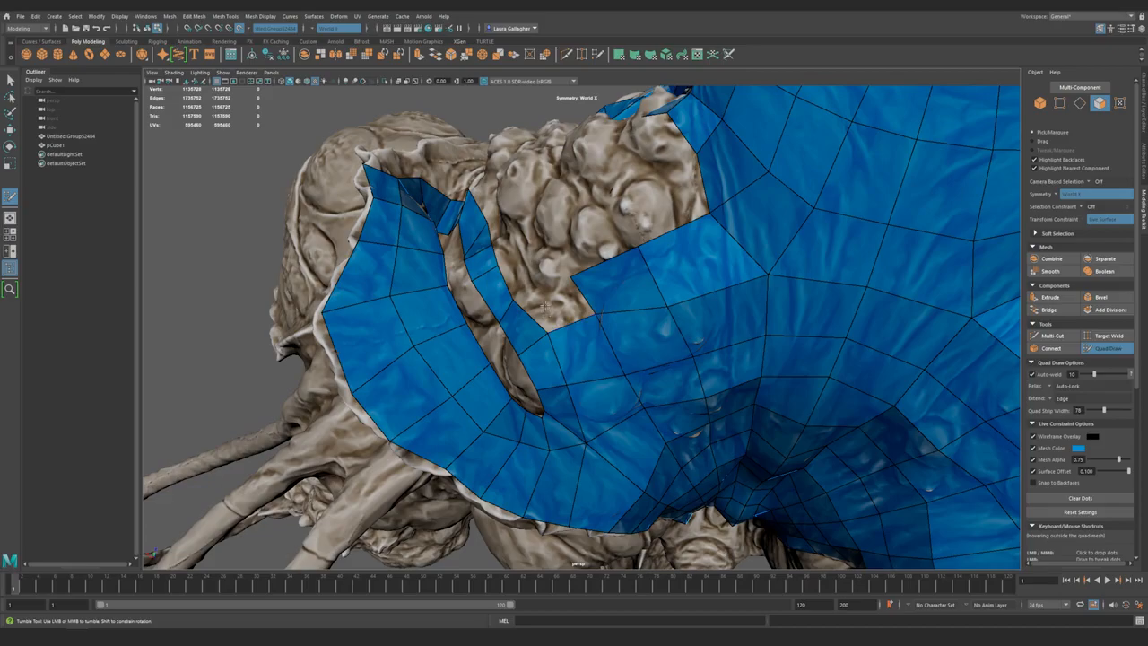
mouse_move(537, 323)
left_mouse_down("alt")
mouse_move(583, 371)
mouse_move(555, 361)
left_mouse_up("alt")
mouse_move(529, 238)
left_mouse_down("alt")
mouse_move(715, 259)
mouse_move(594, 282)
mouse_move(622, 346)
mouse_move(610, 323)
mouse_move(651, 354)
mouse_move(761, 345)
left_mouse_up("alt")
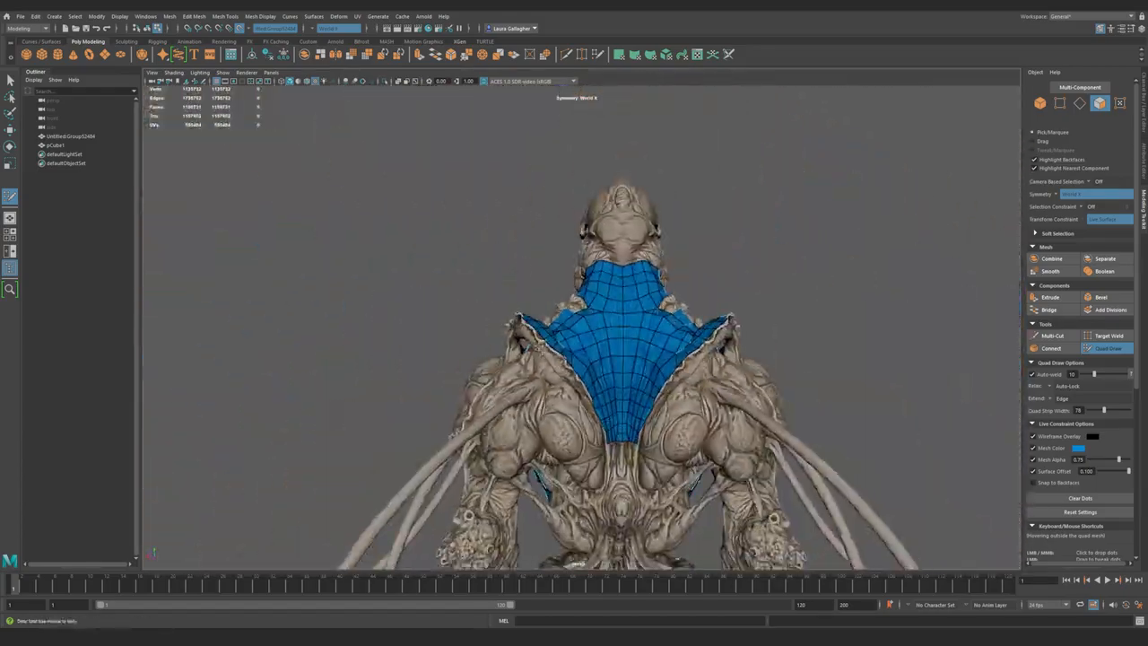
scroll(610, 328, "up", 5)
mouse_move(615, 367)
left_mouse_down("alt")
mouse_move(655, 375)
mouse_move(643, 425)
mouse_move(698, 434)
mouse_move(666, 425)
left_mouse_up("alt")
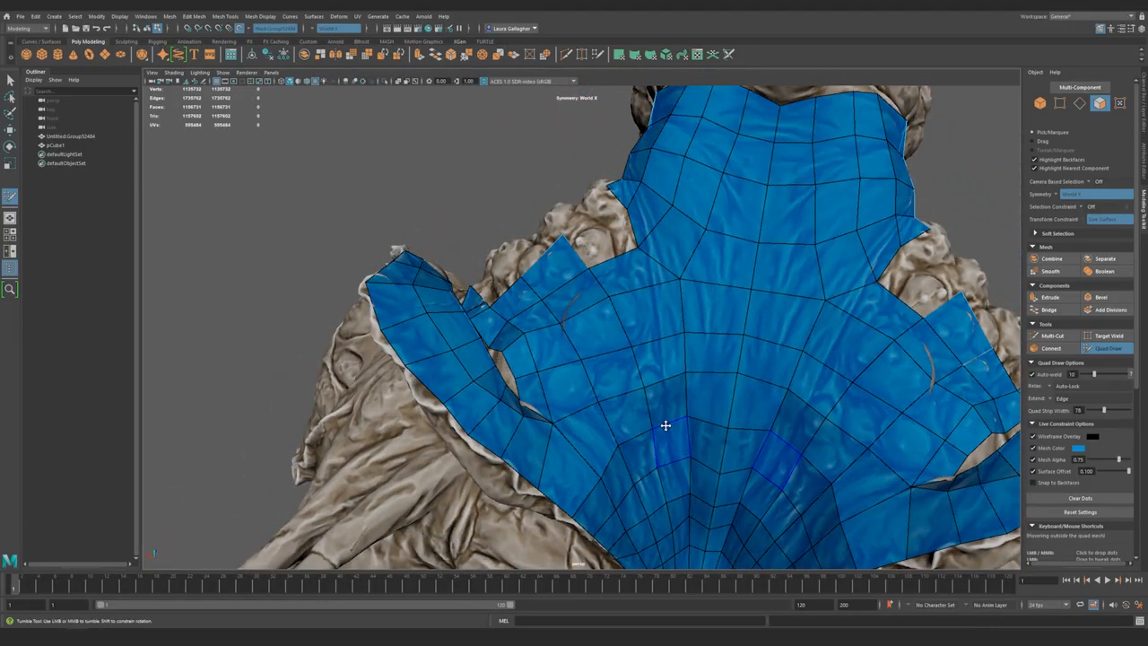
- Bevel the symmetric pair of faces beside the shoulder bumps on the upper back
mouse_move(599, 419)
left_mouse_down("alt")
mouse_move(564, 410)
mouse_move(768, 388)
mouse_move(674, 418)
mouse_move(549, 401)
mouse_move(584, 403)
mouse_move(577, 363)
mouse_move(640, 436)
mouse_move(578, 409)
mouse_move(614, 409)
left_mouse_up("alt")
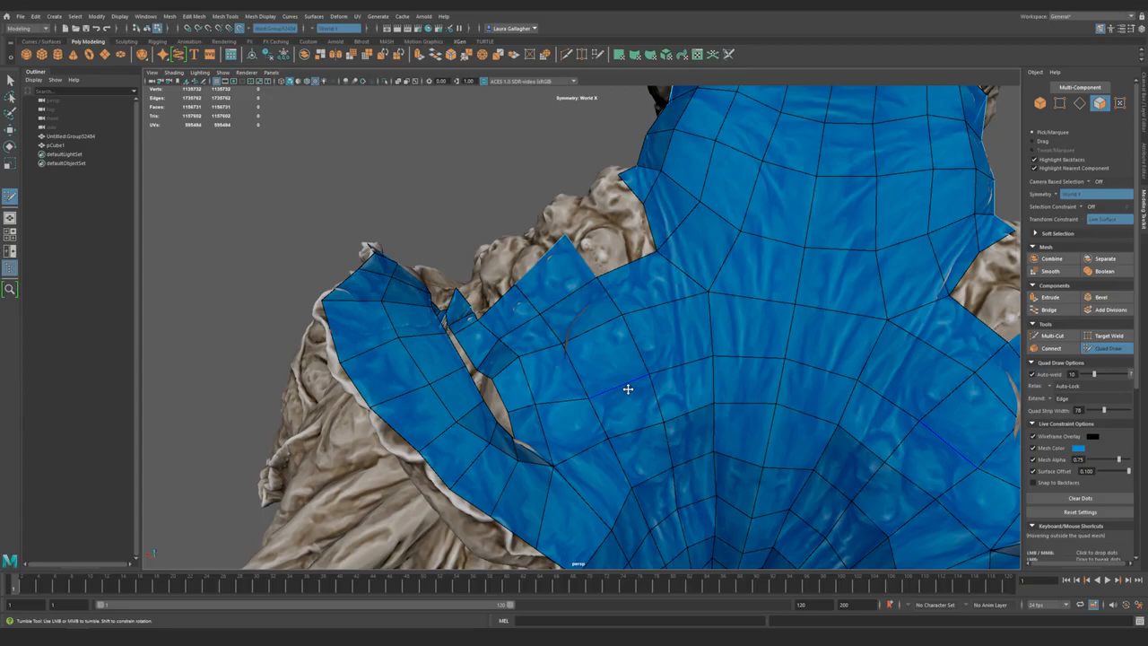
left_click_drag(622, 377, 598, 398, "alt")
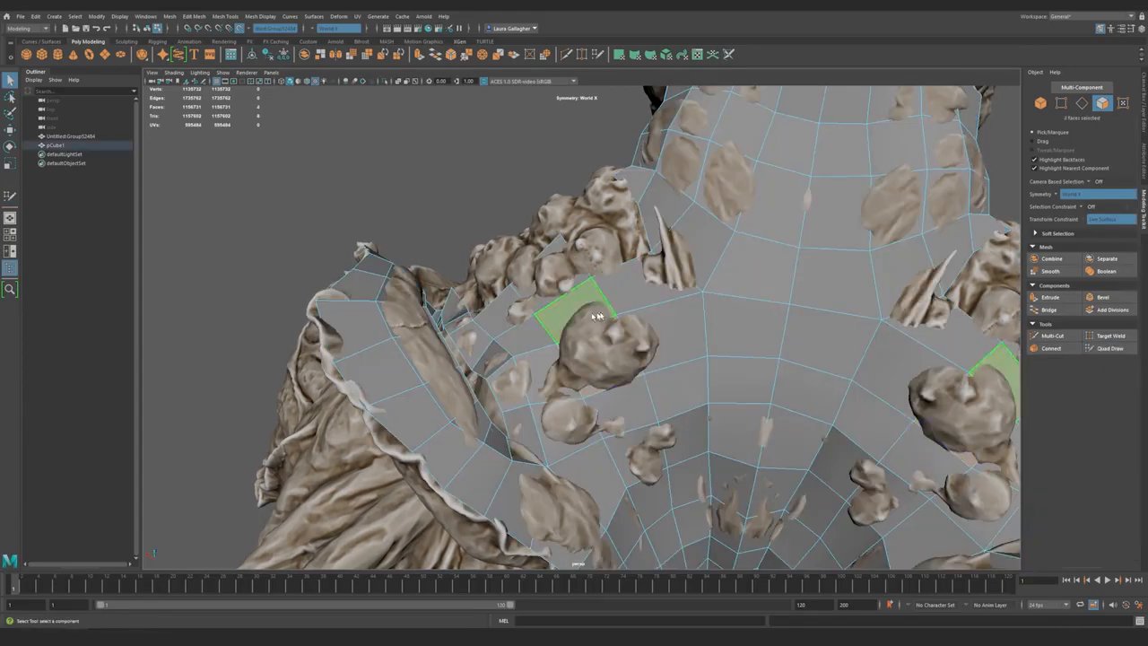
left_click(1103, 297)
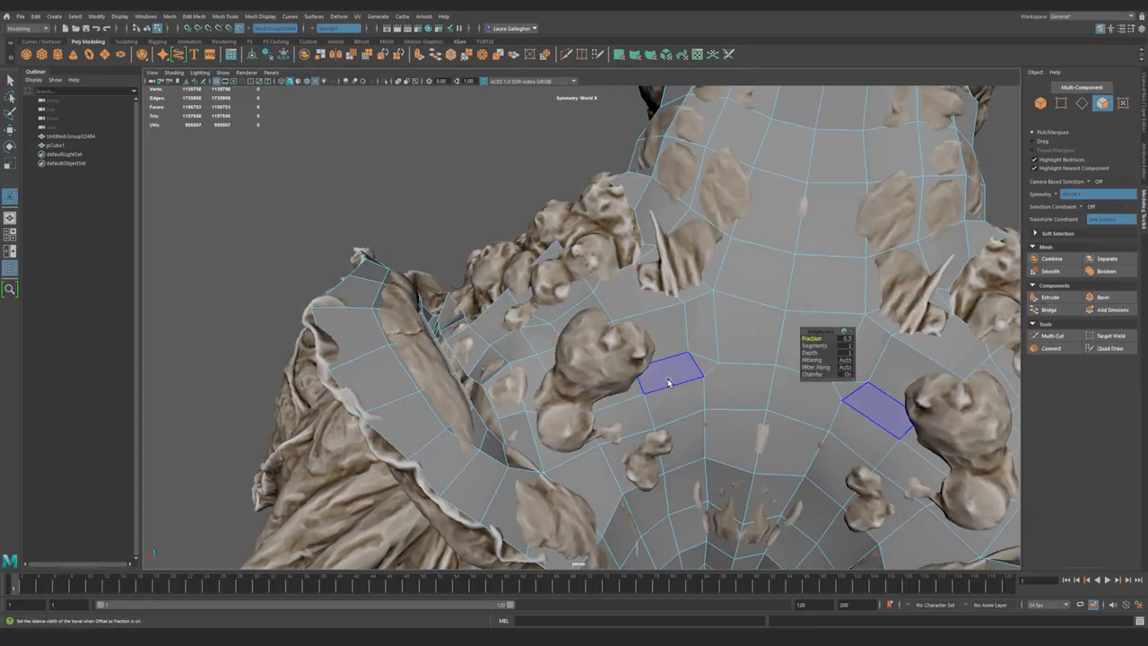
left_click_drag(371, 251, 756, 340, "alt")
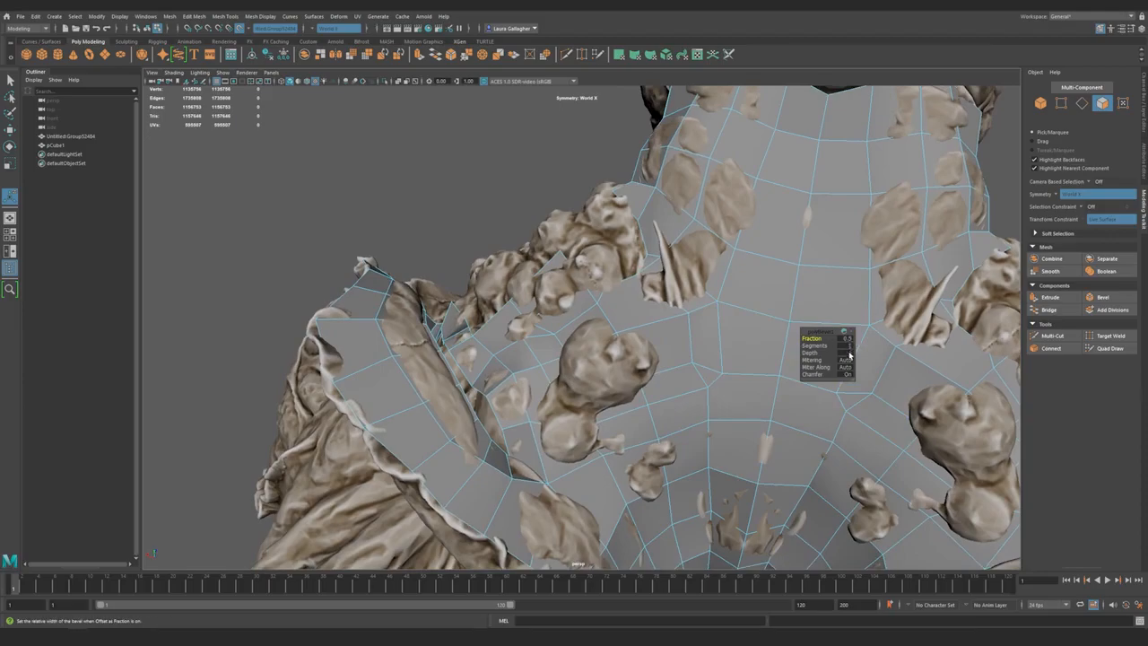
left_click_drag(566, 370, 617, 390, "alt")
- Clean up the surplus edges and vertices around the bevelled faces on the upper back
key("q")
key("F9")
left_click_drag(704, 405, 723, 391, "alt")
left_click(1109, 348)
mouse_move(689, 355)
left_mouse_down("alt")
mouse_move(688, 344)
mouse_move(681, 405)
mouse_move(649, 379)
mouse_move(683, 395)
left_mouse_up("alt")
key("q")
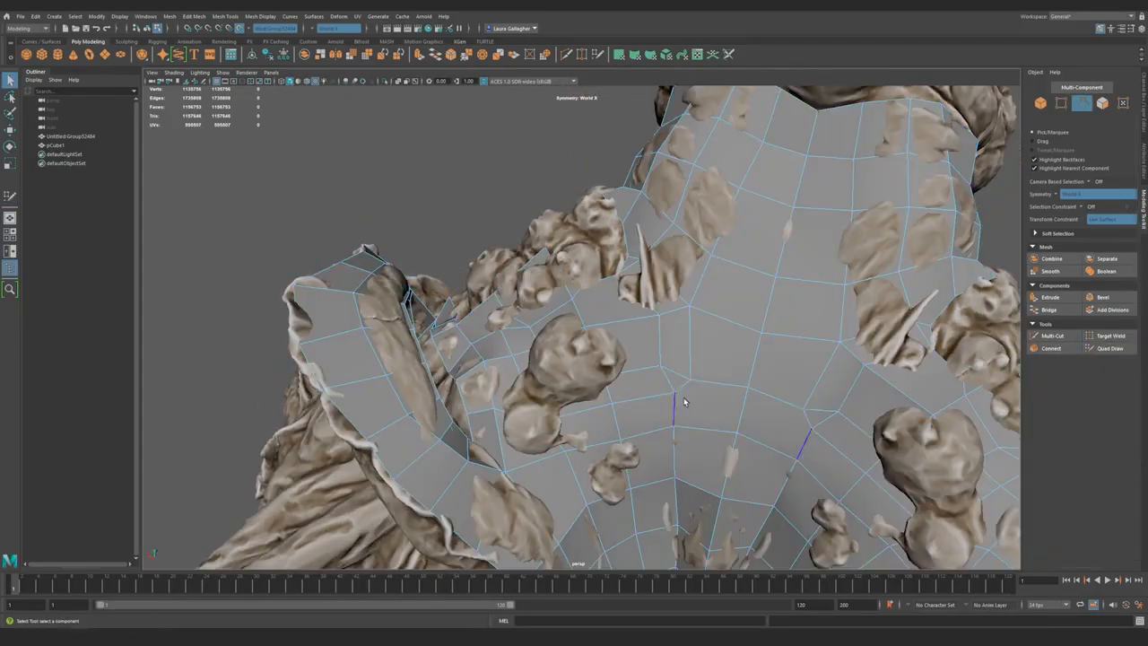
left_click_drag(615, 354, 607, 367, "alt")
key("F9")
- In wireframe display, select the small corner faces and the large face between them on the shoulder, and delete them
left_click_drag(524, 323, 601, 357, "alt")
key("4")
right_click_drag(654, 311, 654, 336)
left_click(602, 296)
left_click(673, 244, "shift")
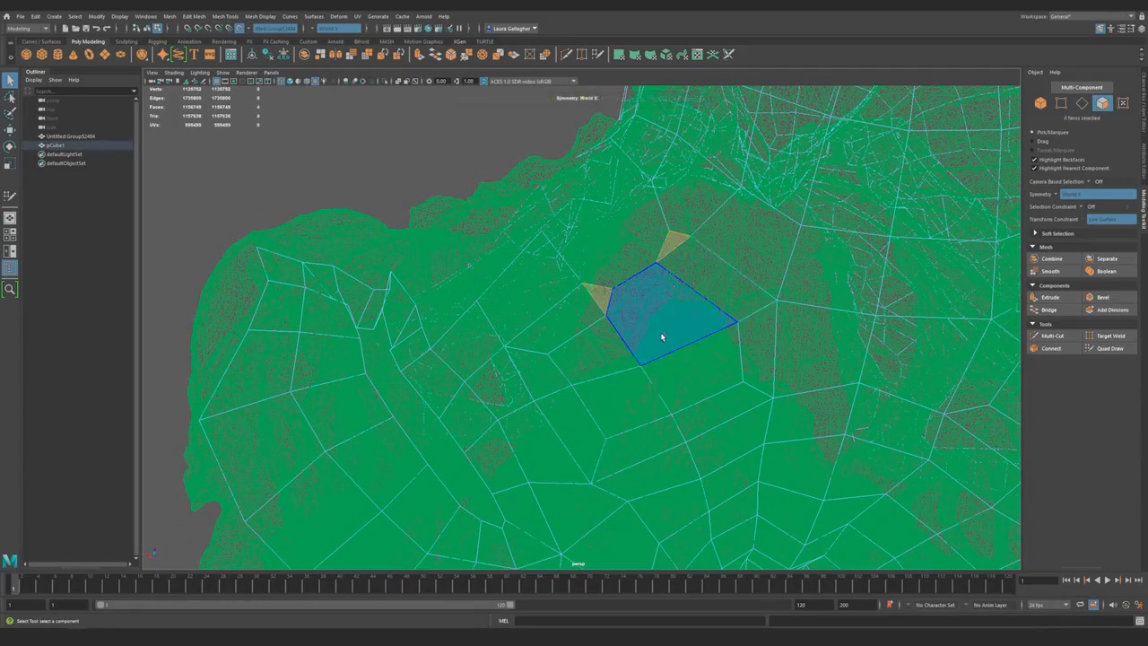
left_click_drag(638, 338, 665, 333, "alt")
left_click(659, 309)
key("w")
left_click_drag(667, 382, 653, 440, "alt")
key("q")
key("Delete")
- Bridge the opposing border edges across the opened gap on the upper back
right_click_drag(682, 368, 684, 343)
left_click(674, 343)
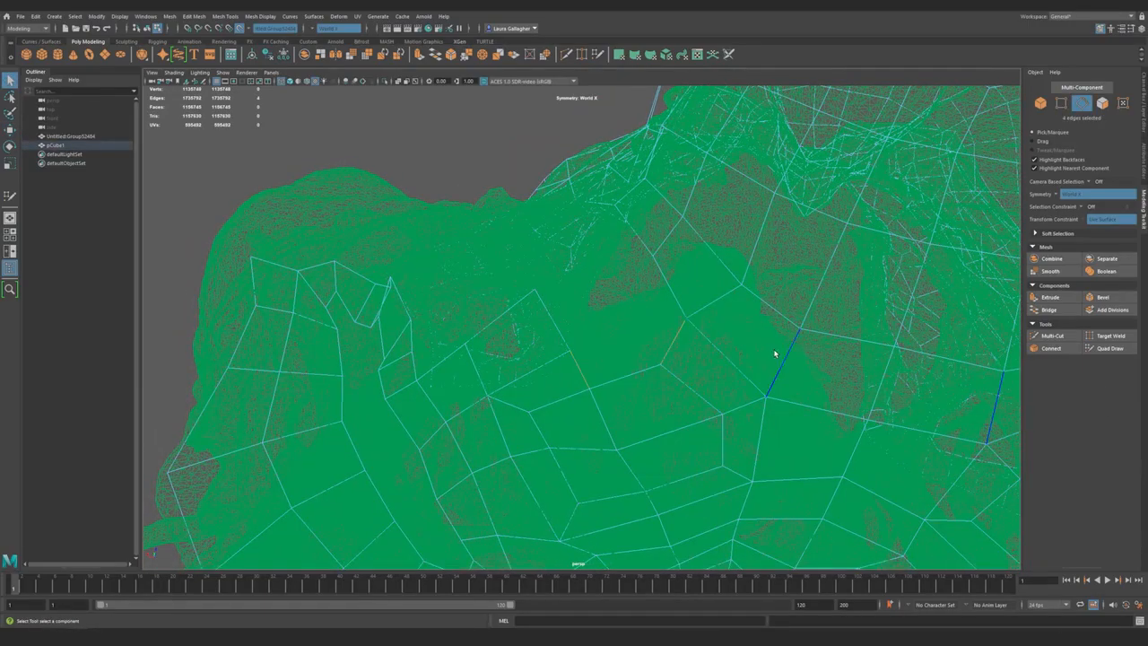
left_click(1047, 310)
left_click_drag(718, 323, 695, 331, "alt")
middle_click_drag(614, 383, 615, 372, "alt")
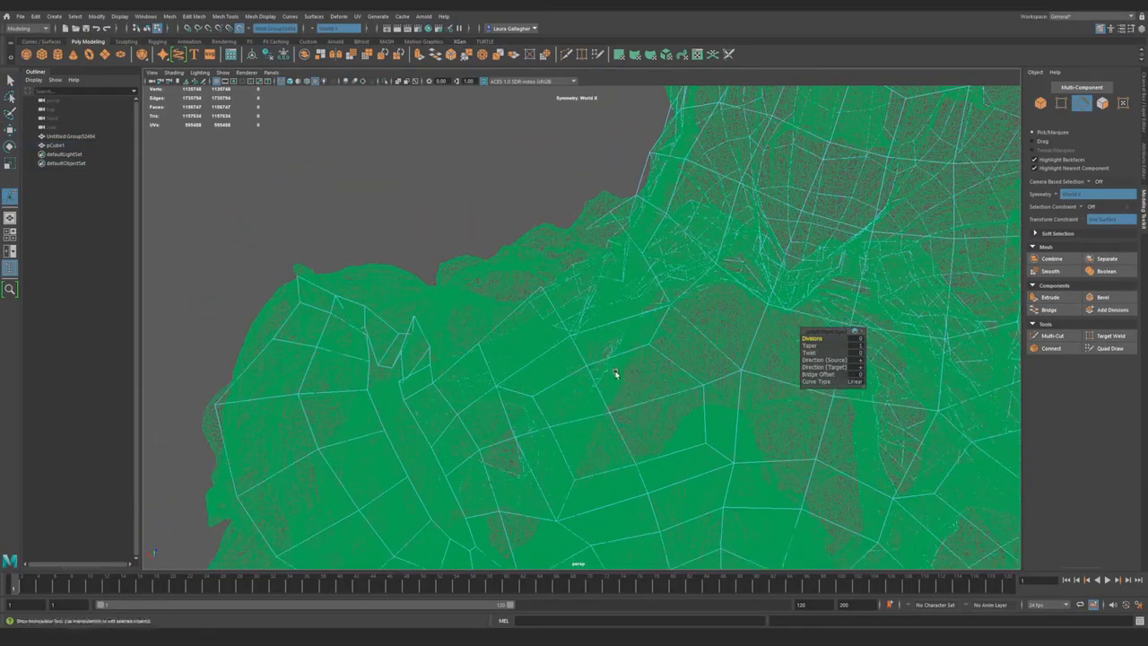
- Restore the textured perspective view and resume Quad Draw on the retopology mesh
key("q")
left_click(1102, 349)
key("space")
key("6")
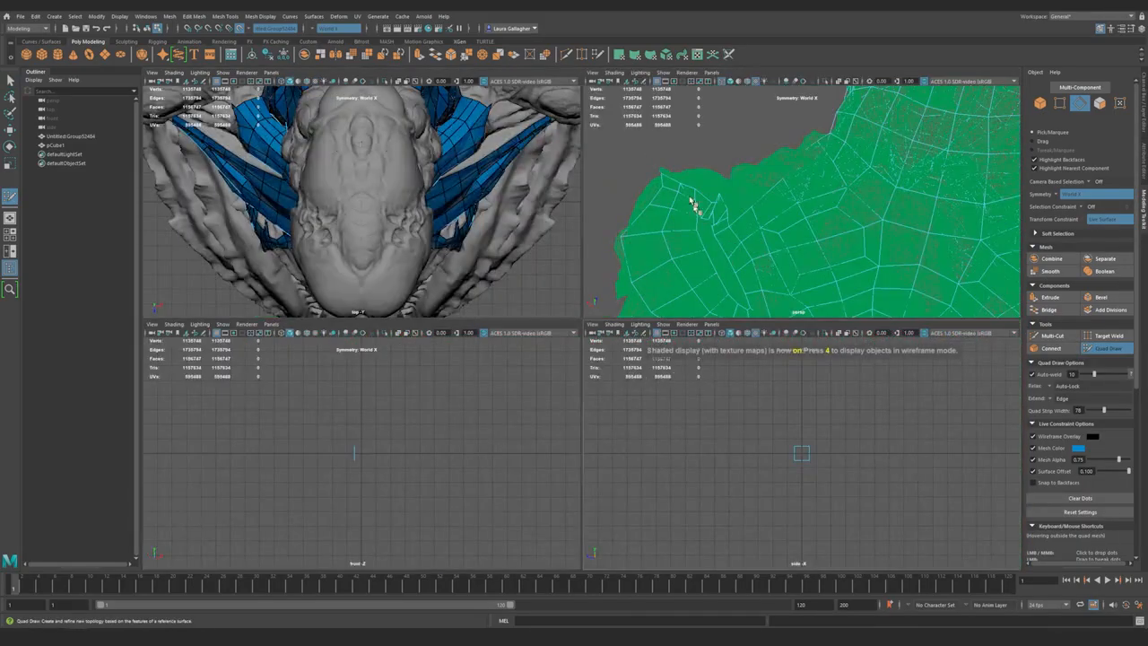
key("space")
mouse_move(611, 336)
middle_mouse_down("alt")
mouse_move(626, 329)
mouse_move(615, 355)
mouse_move(636, 385)
middle_mouse_up("alt")
key("6")
key("q")
left_click(1087, 348)
- Even out the vertices around the bridged quads between the spine and the shoulder
left_click_drag(660, 345, 640, 334, "alt")
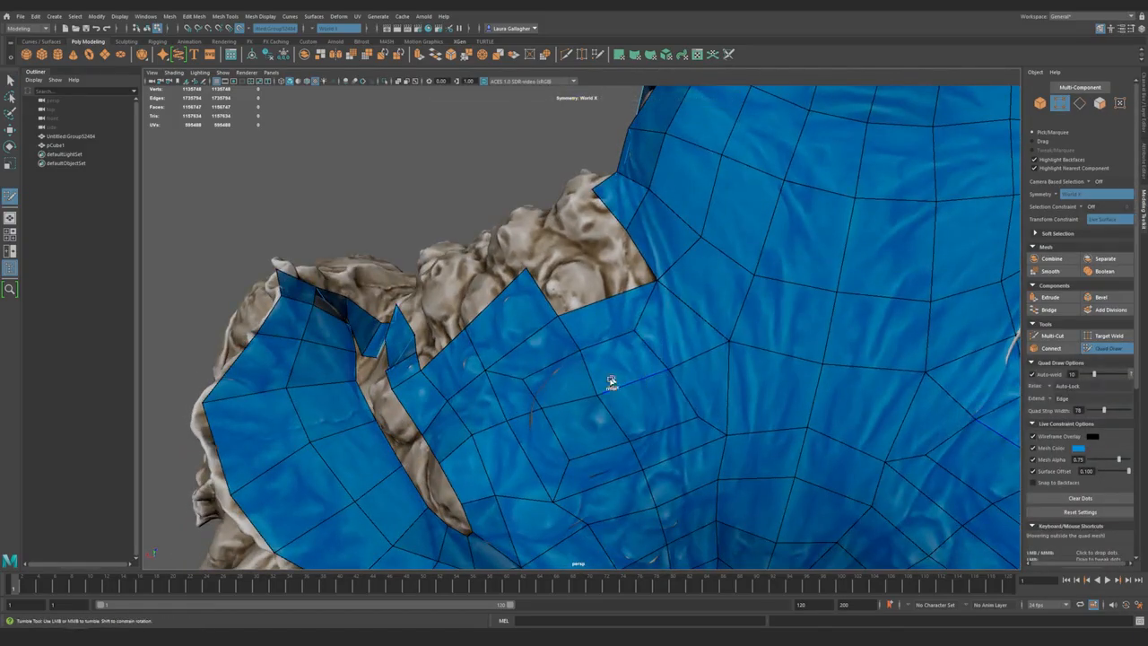
left_click_drag(636, 429, 581, 444, "alt")
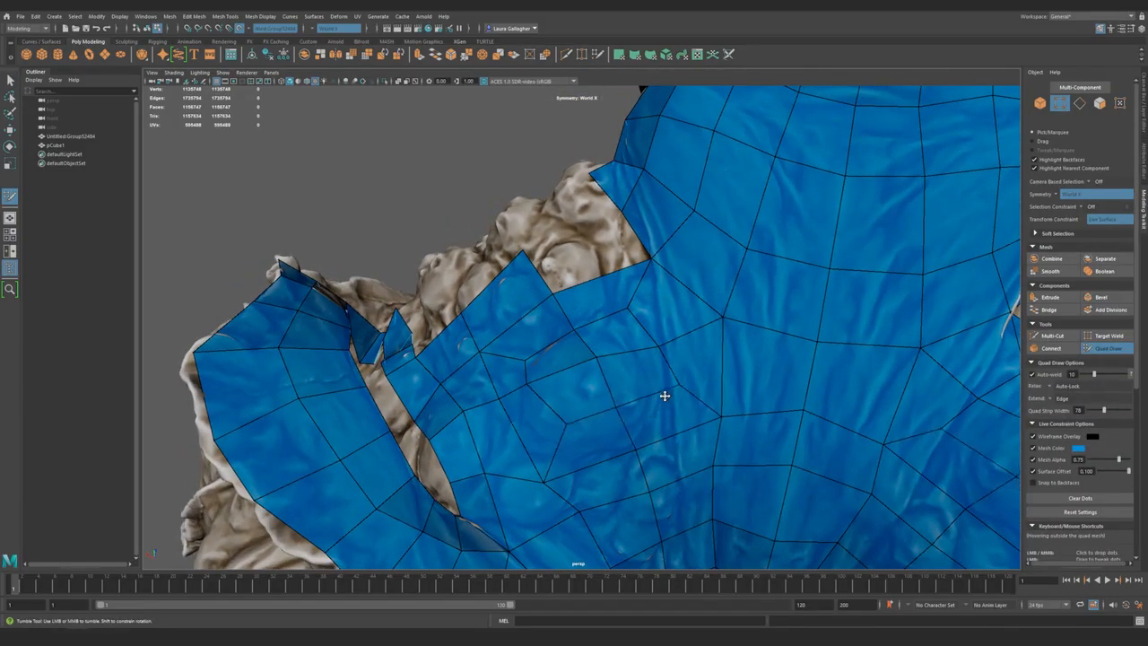
left_click_drag(723, 316, 703, 333)
left_click_drag(631, 319, 597, 401, "alt")
left_click_drag(572, 352, 623, 373, "alt")
left_click_drag(581, 429, 667, 374, "alt")
- Refine the quads along the side of the neck where it borders the shoulder bumps
left_click_drag(589, 422, 554, 280, "alt")
left_click_drag(530, 338, 518, 404, "alt")
left_click_drag(520, 357, 531, 303, "alt")
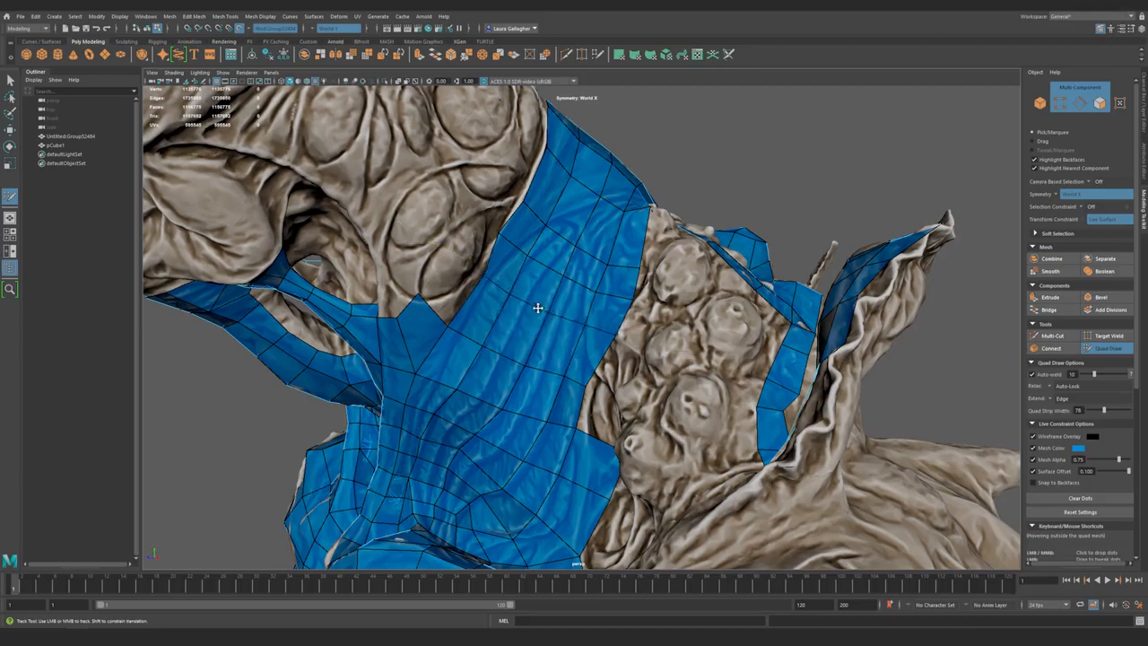
left_click_drag(534, 275, 479, 302, "alt")
mouse_move(517, 262)
left_mouse_down("alt")
mouse_move(508, 227)
mouse_move(523, 257)
left_mouse_up("alt")
middle_click_drag(523, 258, 529, 301, "alt")
left_click_drag(528, 301, 579, 336, "alt")
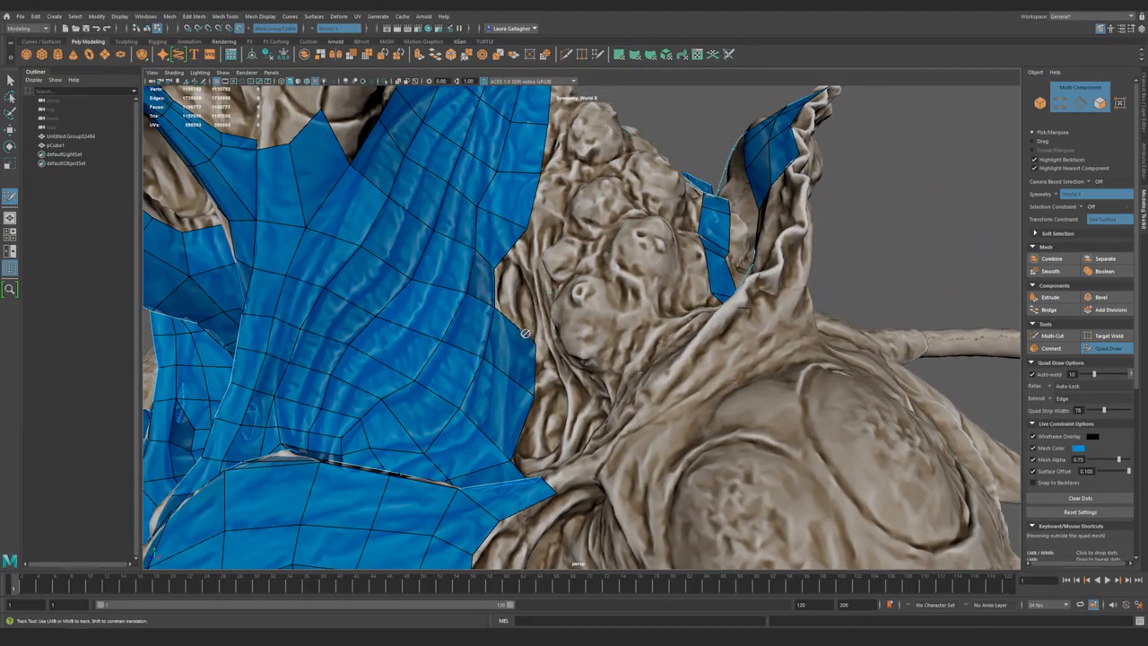
- Extrude quads from the neck's lower side border onto the shoulder beneath the bumps
mouse_move(526, 333)
left_mouse_down("alt")
mouse_move(537, 410)
mouse_move(448, 397)
mouse_move(534, 407)
mouse_move(530, 417)
mouse_move(569, 403)
mouse_move(507, 341)
mouse_move(534, 408)
mouse_move(558, 392)
mouse_move(515, 313)
mouse_move(563, 420)
mouse_move(501, 376)
left_mouse_up("alt")
left_click_drag(515, 302, 550, 341, "alt")
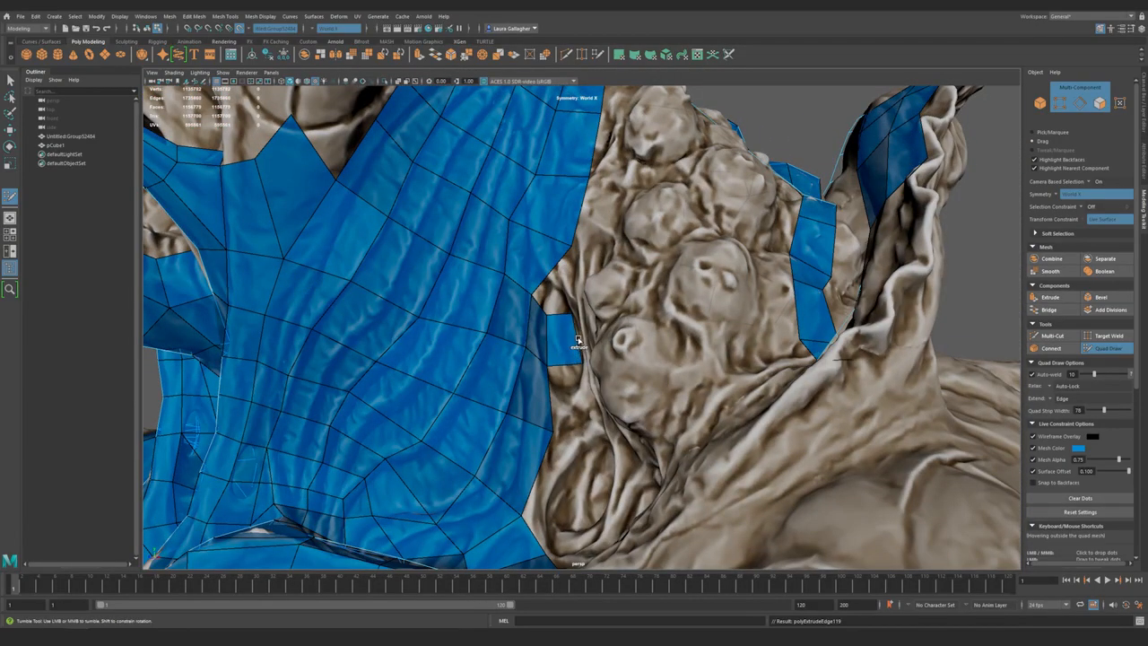
left_click_drag(598, 432, 578, 355, "alt")
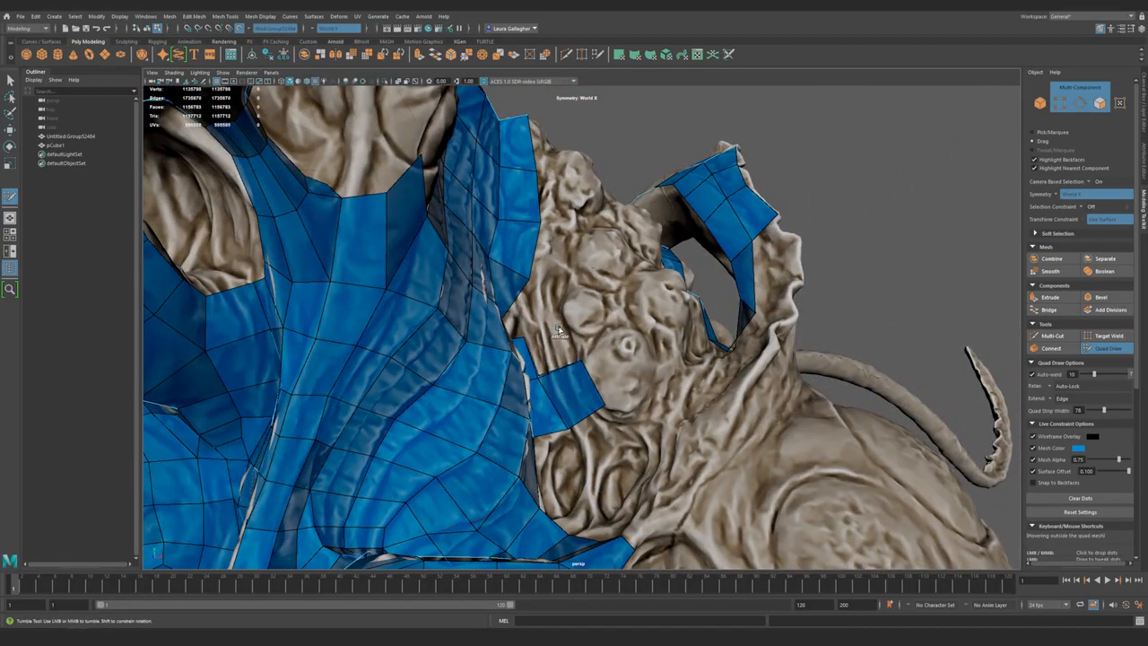
left_click_drag(597, 383, 576, 375, "alt")
mouse_move(523, 287)
left_mouse_down("alt")
mouse_move(463, 330)
mouse_move(480, 287)
mouse_move(464, 277)
mouse_move(490, 279)
mouse_move(525, 328)
mouse_move(488, 314)
mouse_move(501, 311)
left_mouse_up("alt")
- Select the corner vertices at the neck-side gap, return to Quad Draw and add a quad above the new strip
key("q")
key("w")
key("q")
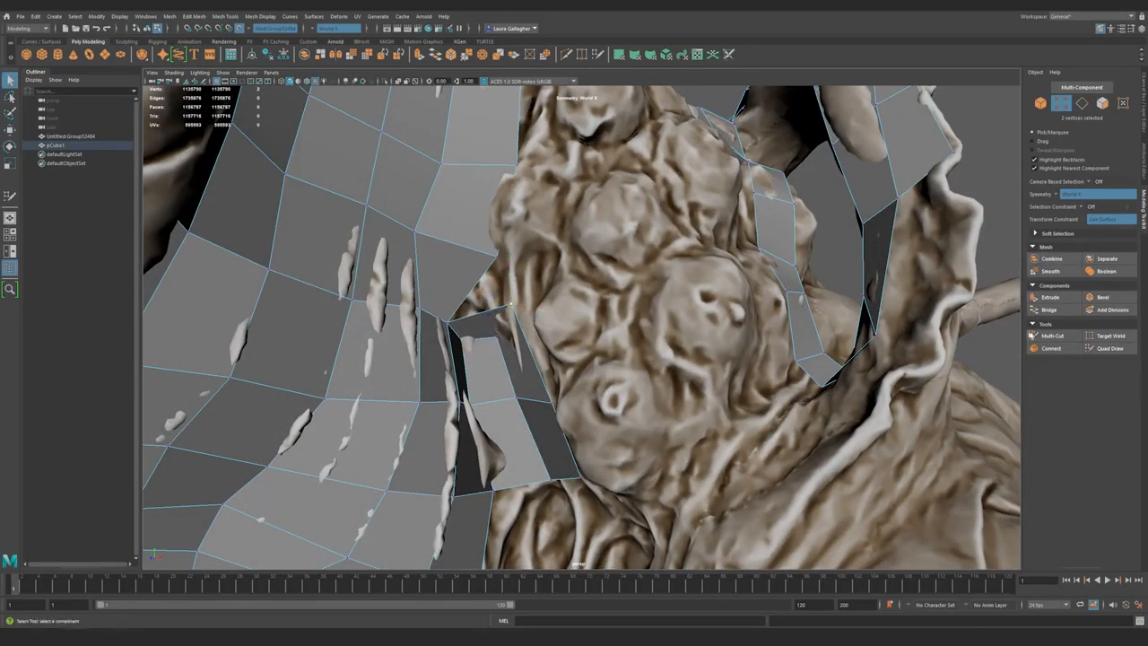
key("y")
mouse_move(489, 340)
left_mouse_down("alt")
mouse_move(450, 298)
mouse_move(521, 323)
left_mouse_up("alt")
mouse_move(538, 240)
left_mouse_down("alt")
mouse_move(526, 261)
mouse_move(525, 330)
mouse_move(472, 414)
left_mouse_up("alt")
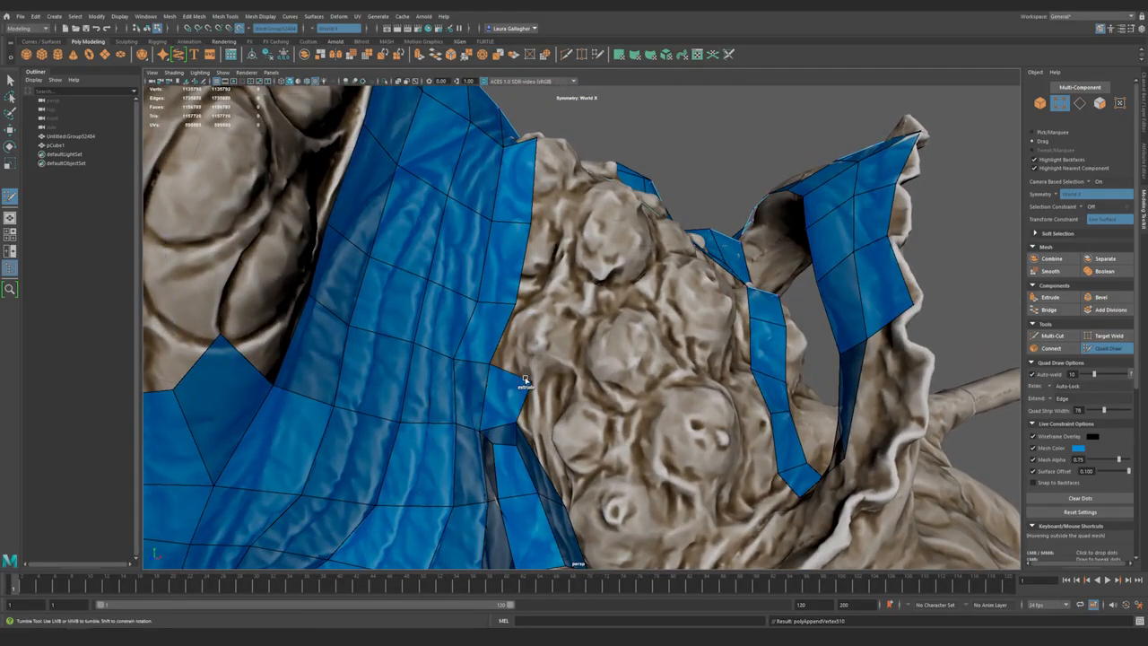
- Add another row of quads beside the neck border, joining it to the strip beneath the shoulder bumps
mouse_move(568, 236)
left_mouse_down("alt")
mouse_move(505, 288)
mouse_move(530, 302)
mouse_move(454, 272)
mouse_move(553, 292)
mouse_move(605, 264)
left_mouse_up("alt")
right_click_drag(604, 264, 530, 256, "alt")
left_click_drag(530, 256, 489, 346, "alt")
right_click_drag(489, 345, 506, 327, "alt")
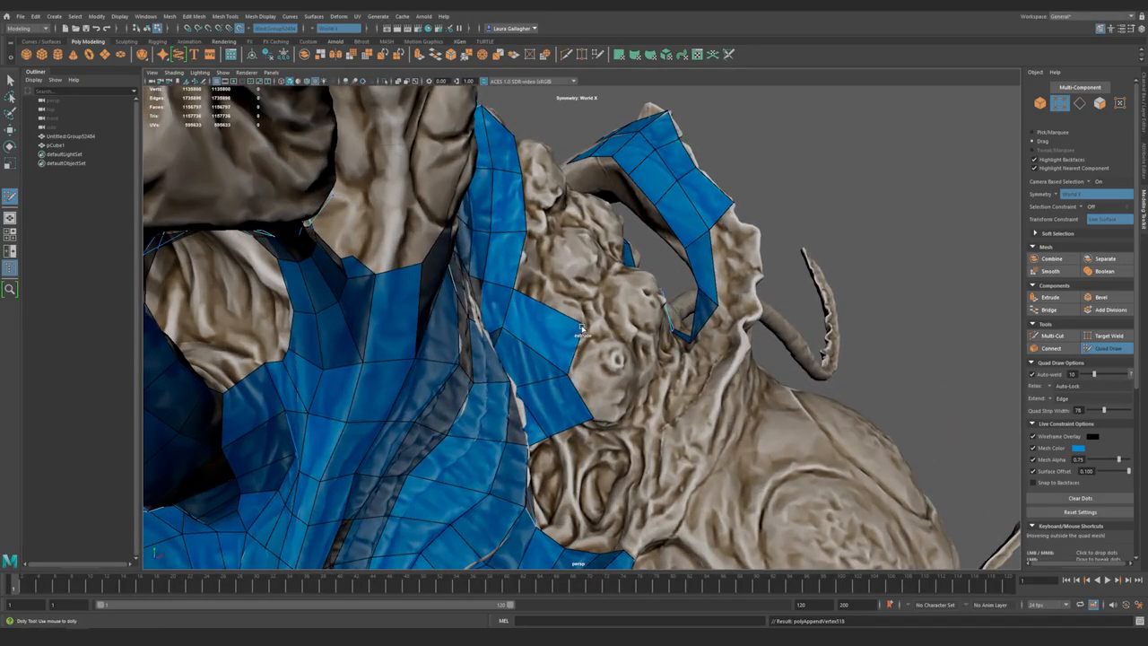
- Extend the quad strip beneath the shoulder bumps outward across the shoulder toward the frill-side strip
right_click_drag(639, 384, 554, 335, "alt")
left_click_drag(554, 336, 502, 333, "alt")
right_click_drag(503, 334, 610, 329, "alt")
left_click_drag(610, 329, 565, 391, "alt")
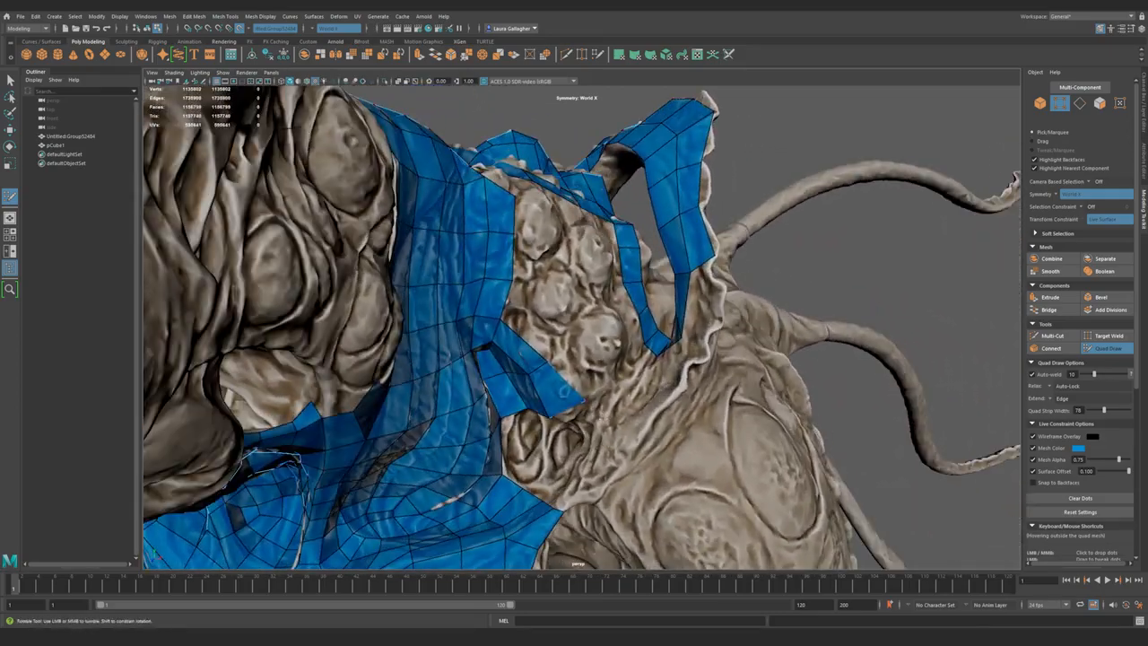
right_click_drag(605, 364, 603, 393, "alt")
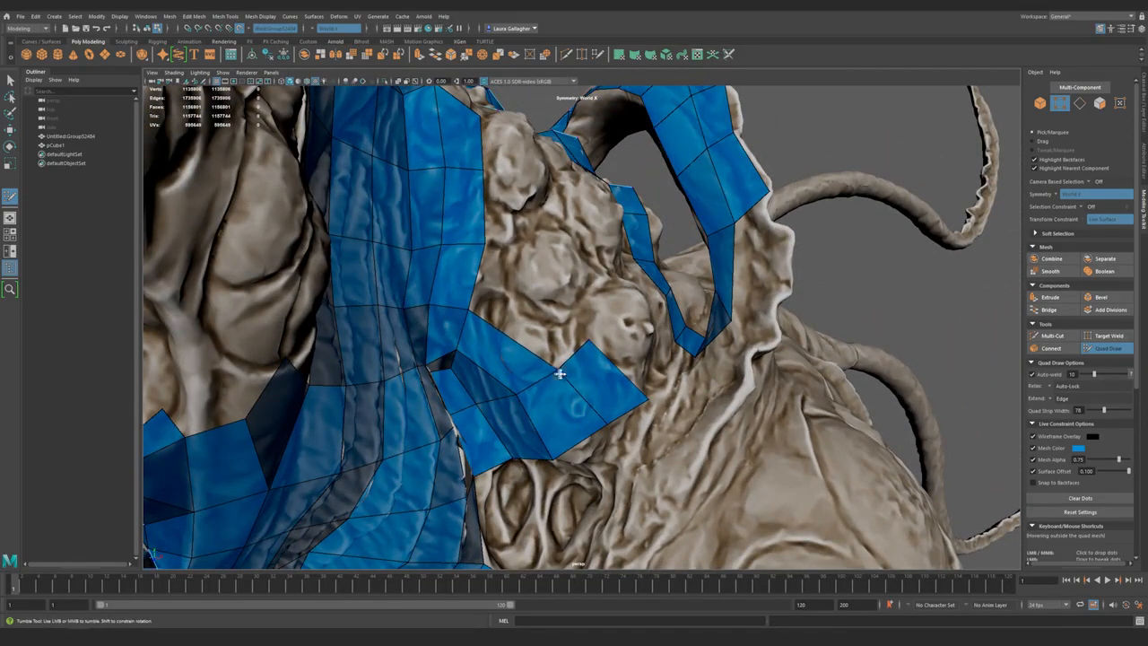
left_click_drag(601, 343, 606, 372, "alt")
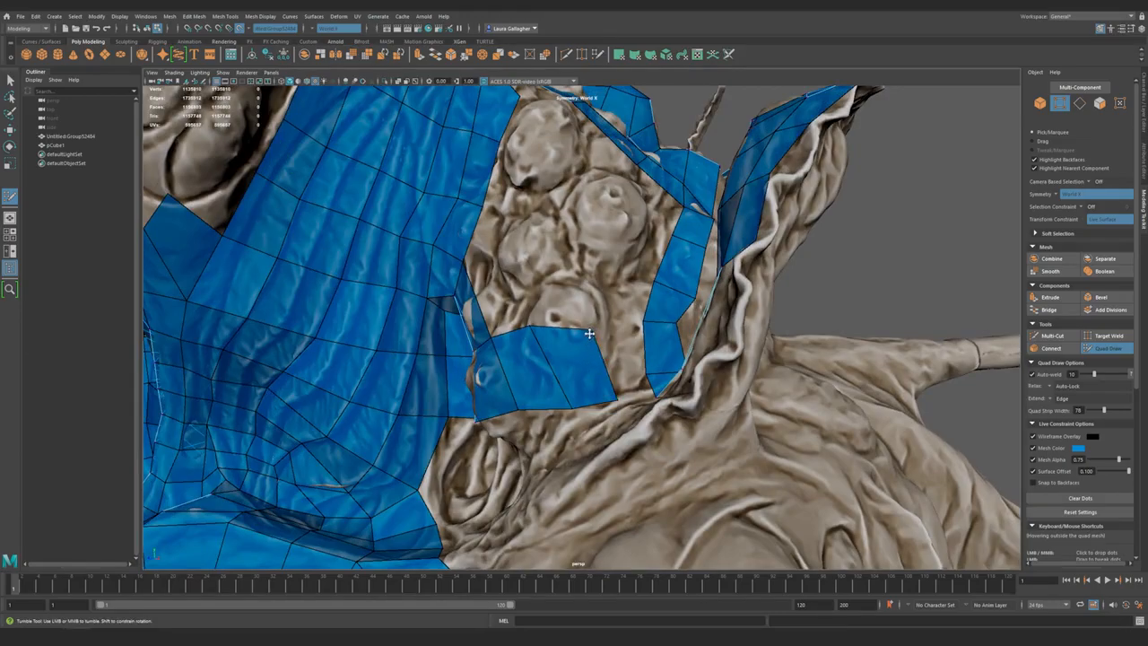
mouse_move(569, 405)
left_mouse_down("alt")
mouse_move(593, 407)
mouse_move(555, 382)
mouse_move(568, 341)
mouse_move(581, 352)
mouse_move(565, 399)
left_mouse_up("alt")
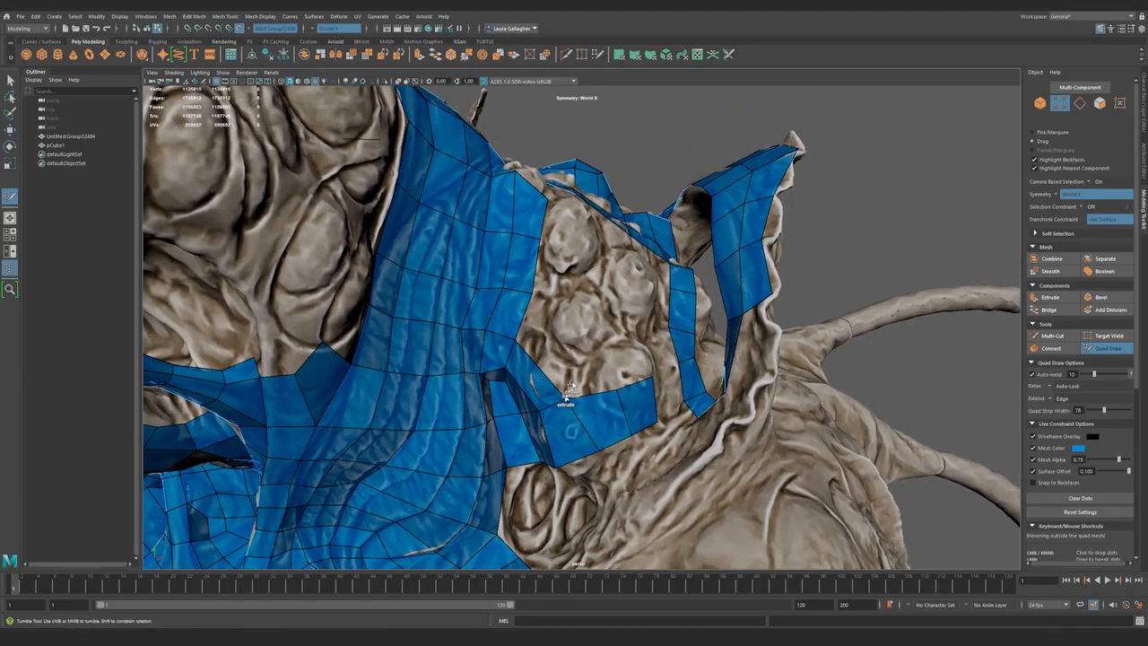
- Fill the bumpy area between the neck border and the lower strip with rows of quads over the bumps
left_click_drag(564, 335, 533, 375, "alt")
left_click_drag(568, 325, 593, 311, "alt")
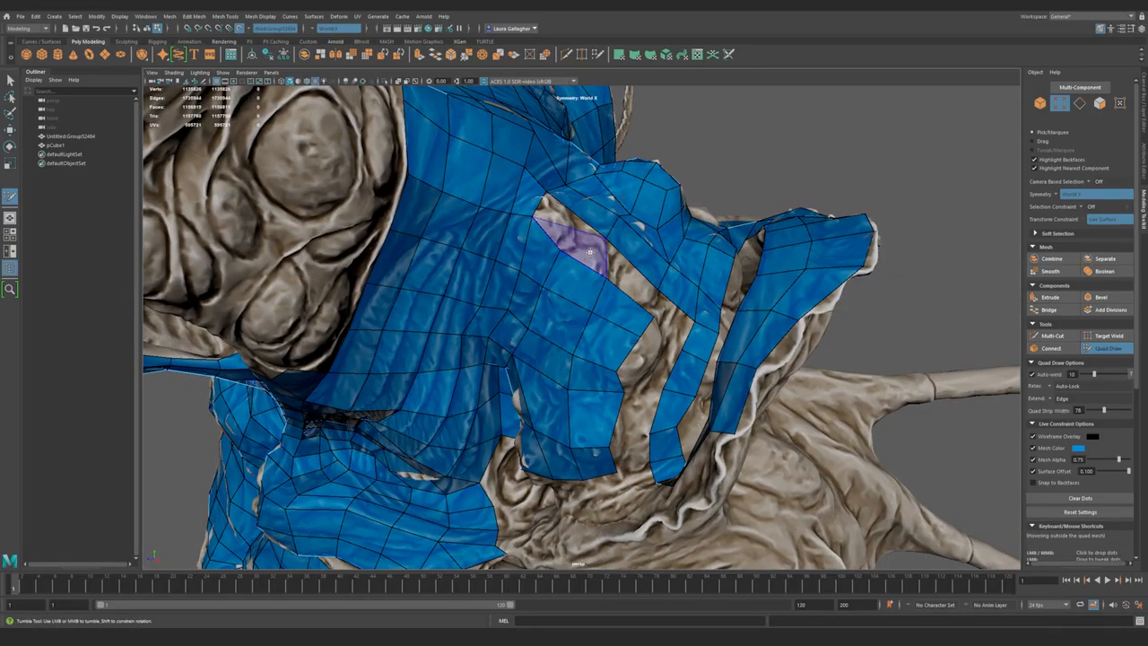
left_click_drag(633, 282, 571, 308, "alt")
mouse_move(611, 371)
left_mouse_down("alt")
mouse_move(601, 363)
mouse_move(616, 379)
mouse_move(576, 332)
mouse_move(600, 362)
left_mouse_up("alt")
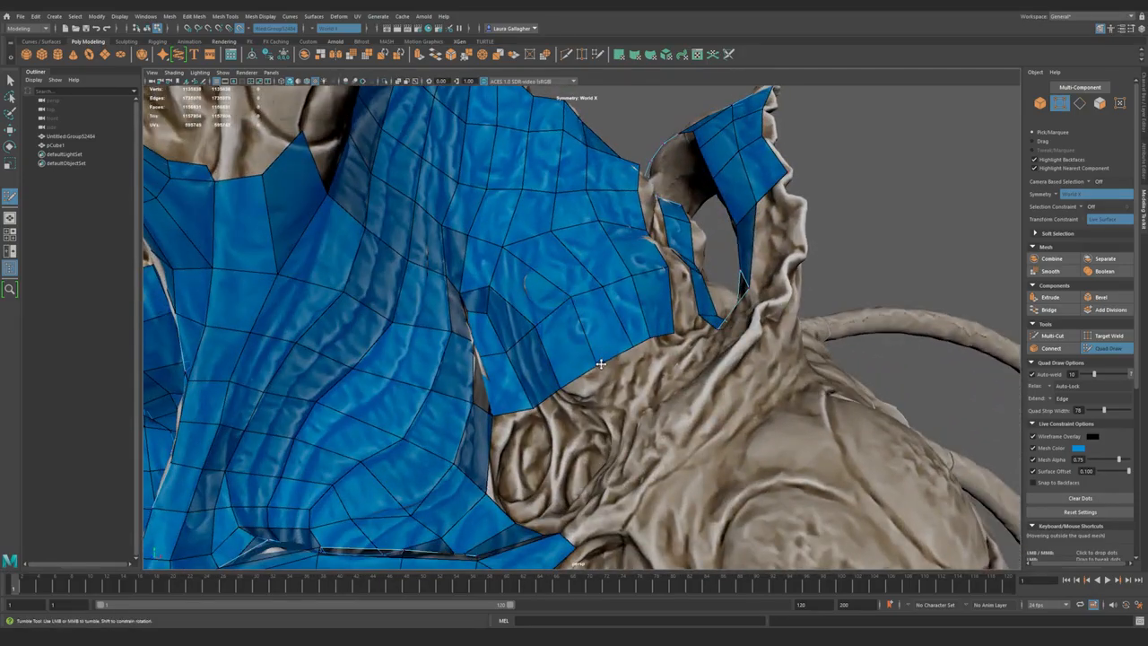
left_click_drag(565, 308, 537, 291, "alt")
left_click_drag(570, 214, 543, 257, "alt")
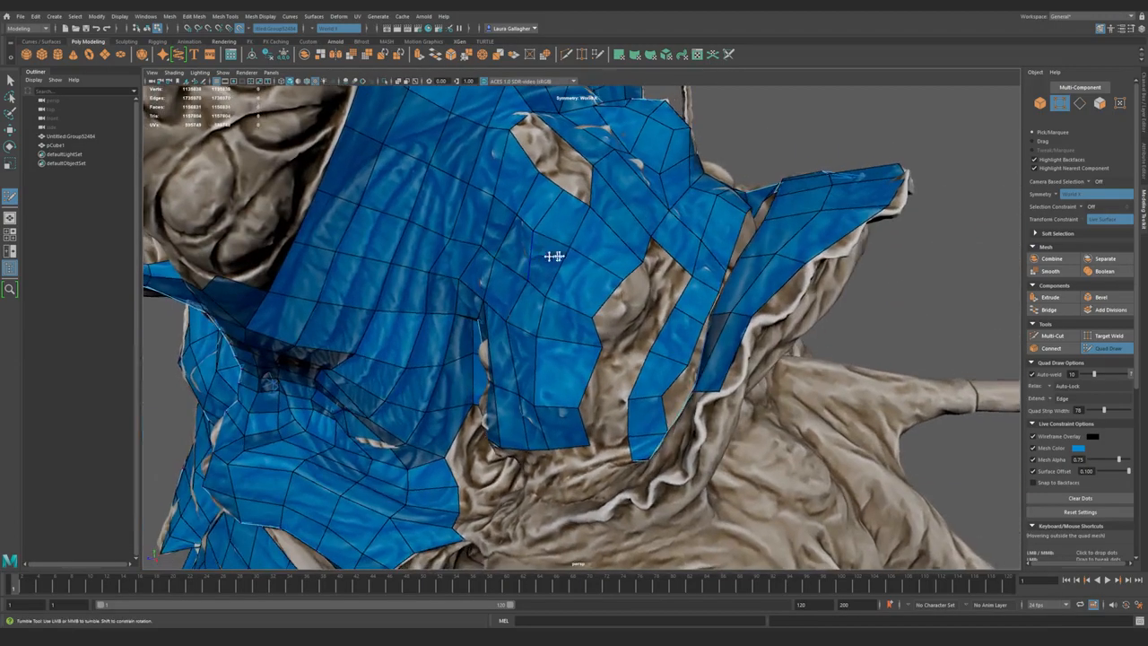
- Delete the uneven quads above the round shoulder bump and rebuild them up to the neck border
left_click_drag(595, 221, 593, 374, "alt")
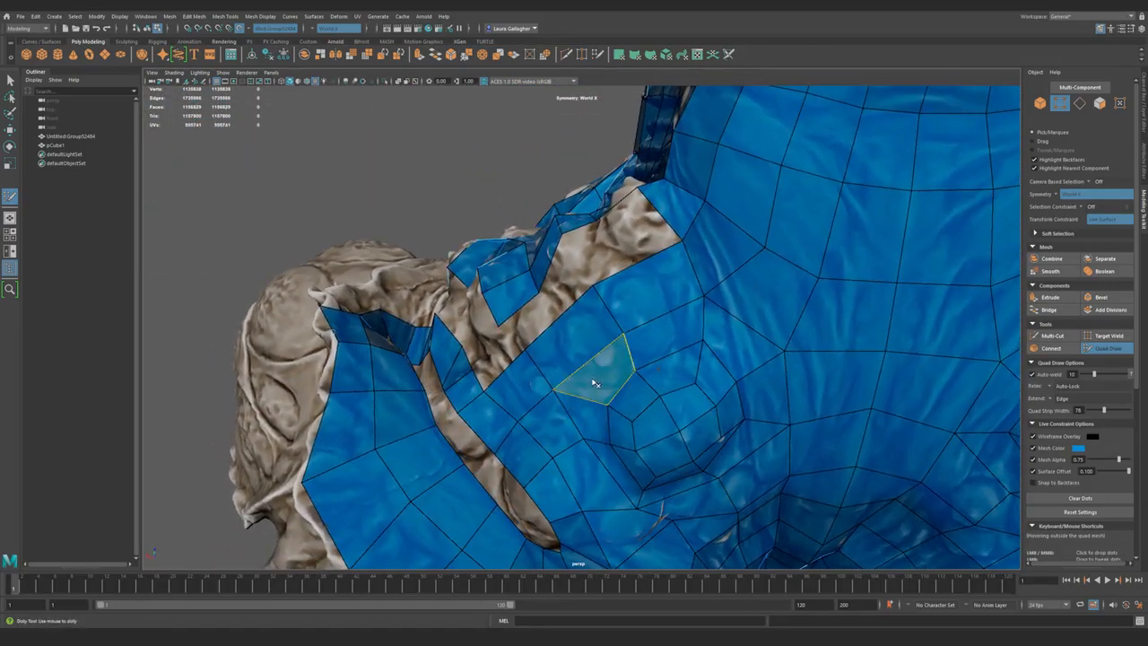
left_click_drag(666, 333, 590, 355, "alt")
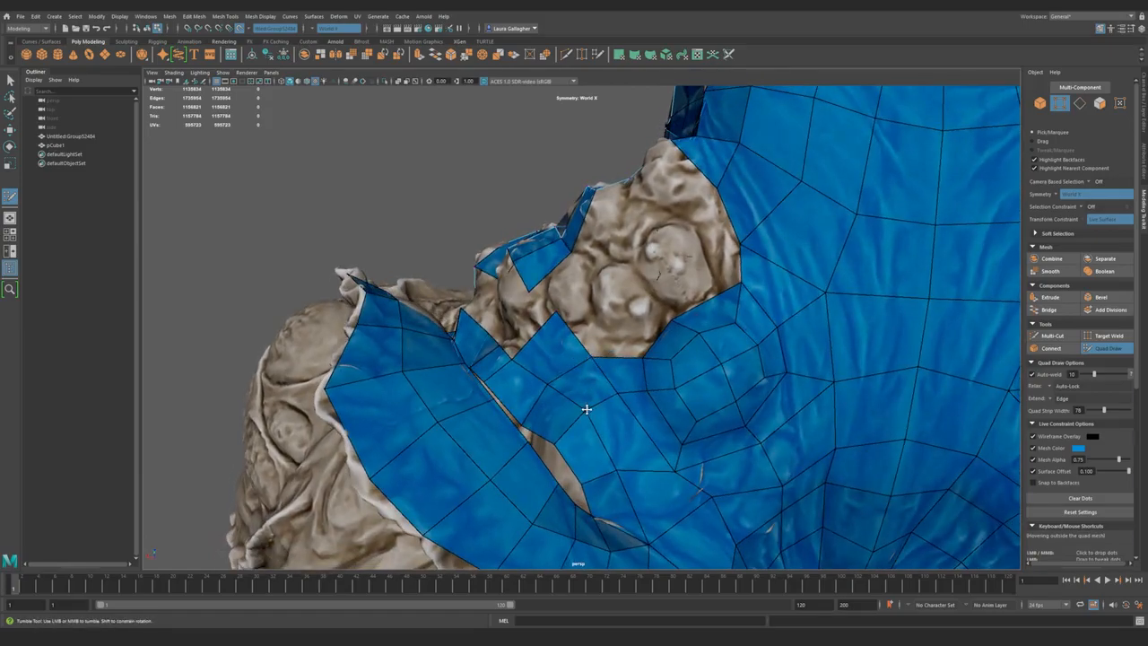
left_click_drag(653, 399, 642, 375, "alt")
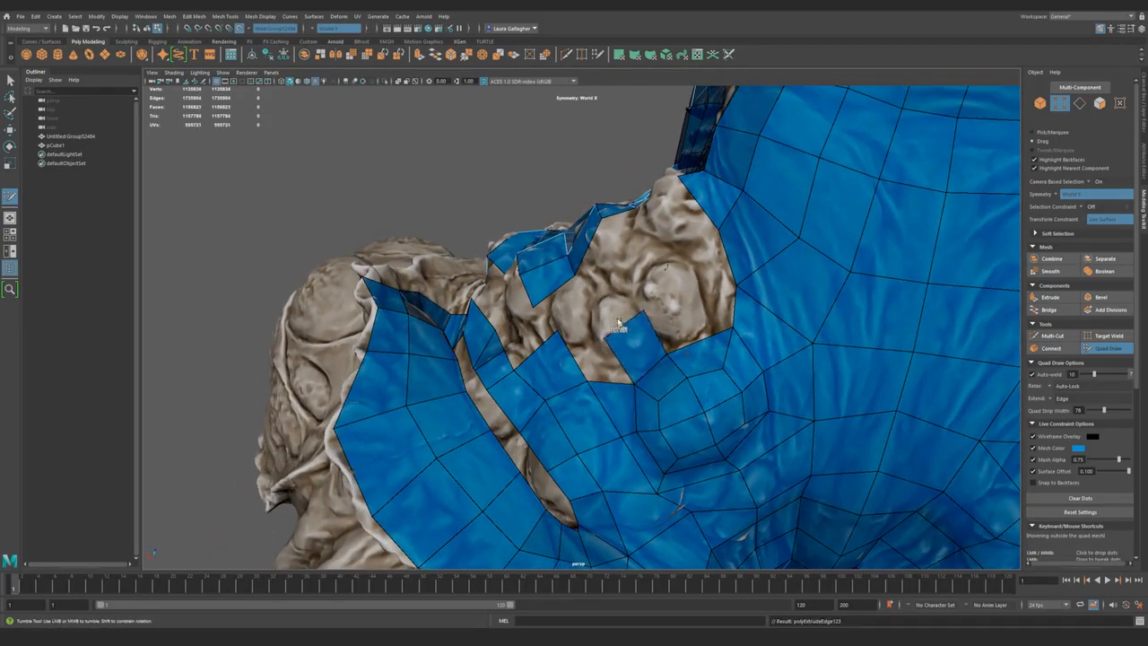
left_click_drag(603, 359, 654, 373, "alt")
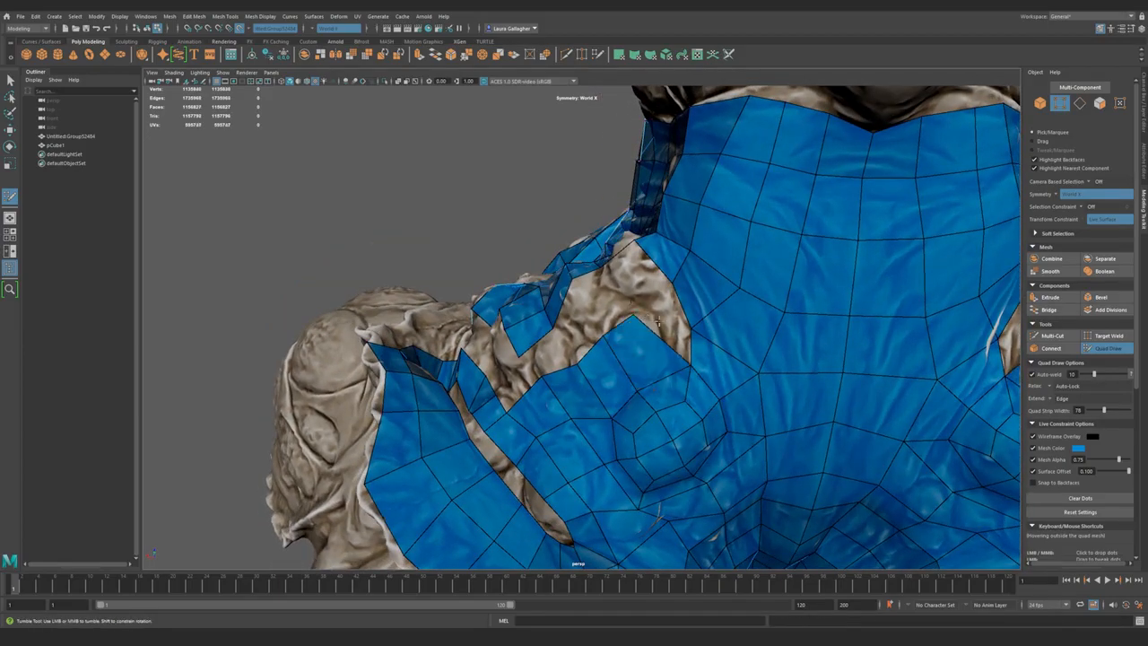
left_click(668, 325, "shift")
- Bridge the upper edge of the bump patch to the back patch with quads, closing the gap between them
left_click_drag(721, 403, 656, 298, "alt")
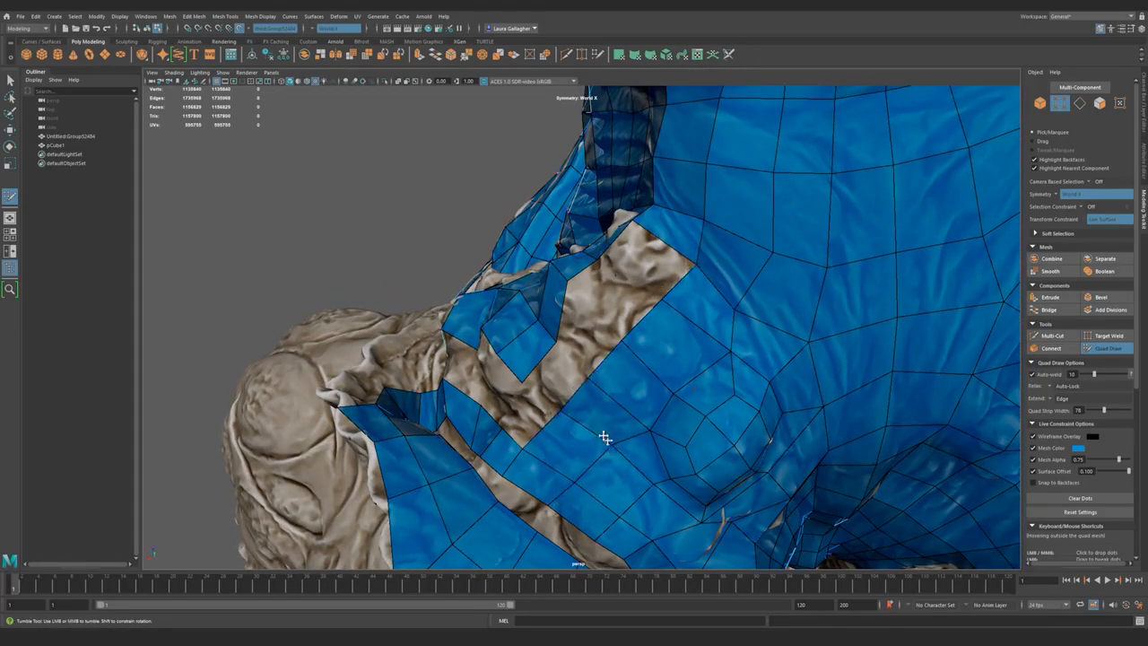
left_click_drag(609, 443, 606, 395, "alt")
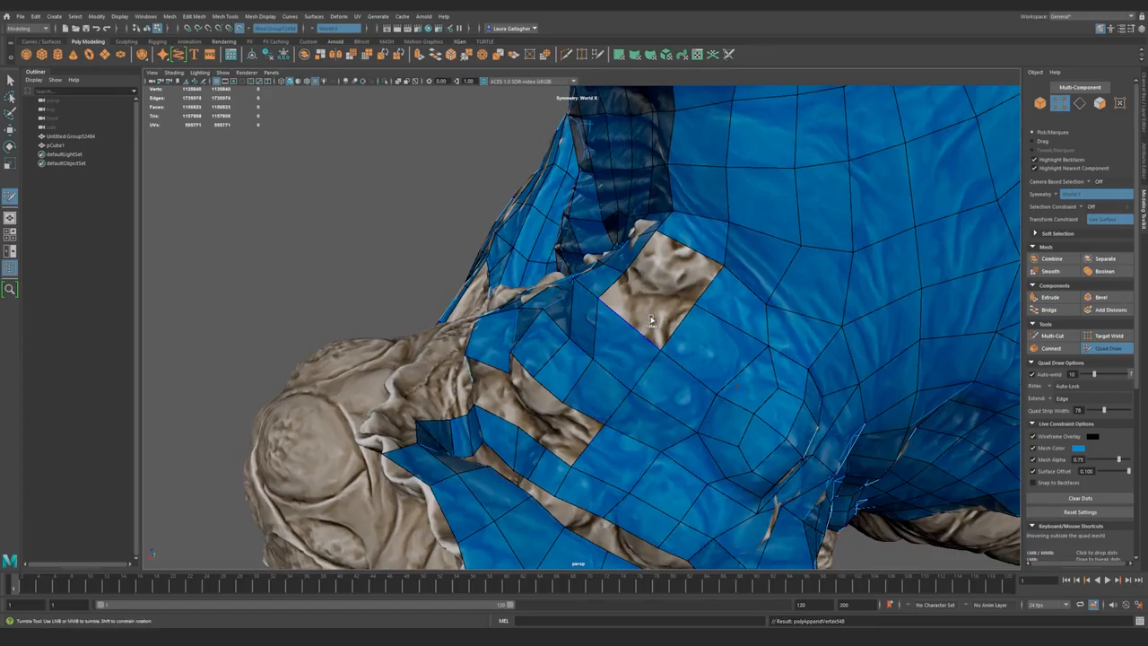
left_click_drag(651, 320, 656, 353, "alt")
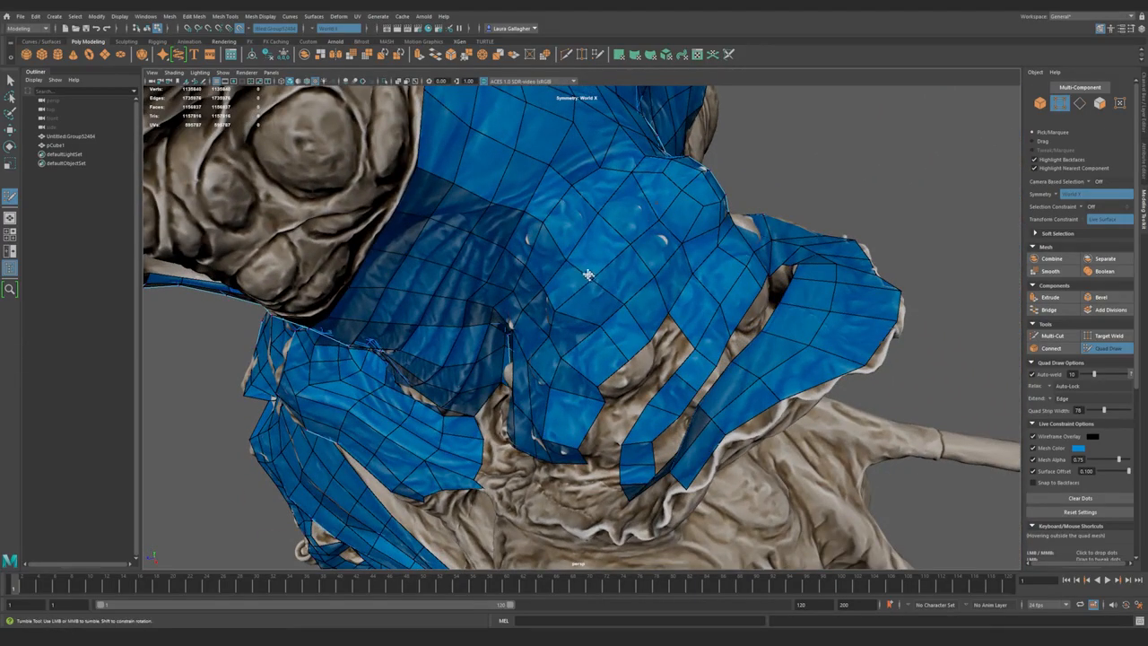
- Join the lower end of the bump patch to the narrow frill-side strip with quads, undoing the last unwanted change
left_click_drag(590, 278, 610, 329, "alt")
left_click_drag(661, 302, 572, 366, "alt")
right_click_drag(572, 366, 610, 395, "alt")
left_click_drag(610, 395, 574, 381, "alt")
right_click_drag(574, 381, 589, 396, "alt")
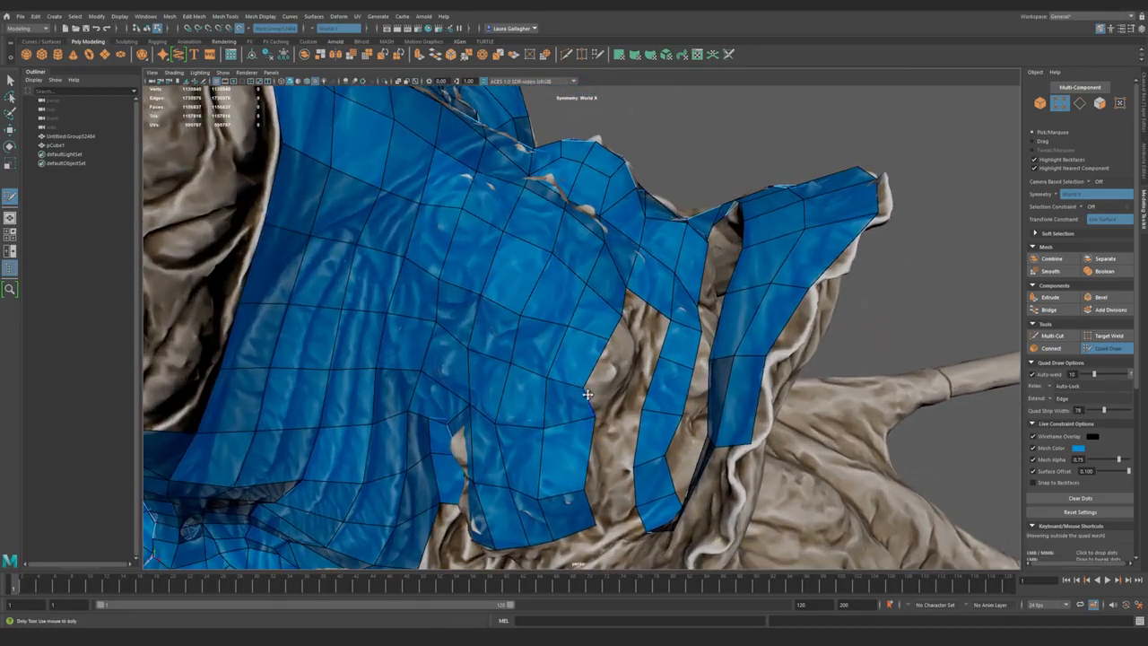
mouse_move(517, 463)
left_mouse_down("alt")
mouse_move(545, 435)
mouse_move(547, 468)
mouse_move(509, 458)
left_mouse_up("alt")
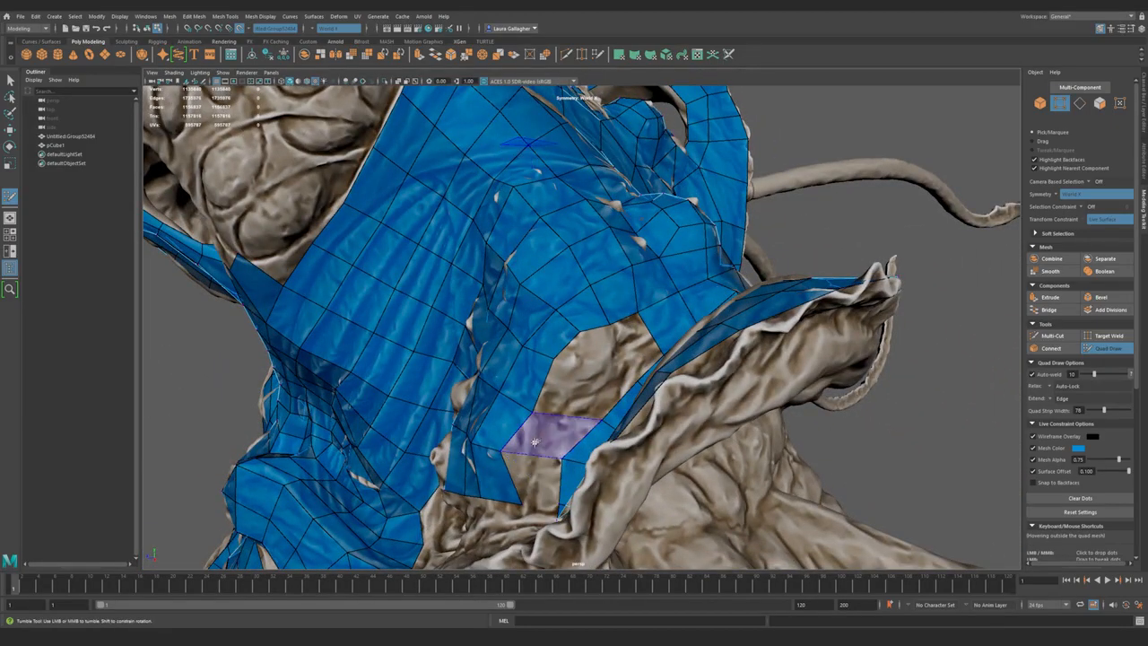
left_click_drag(557, 440, 553, 402, "alt")
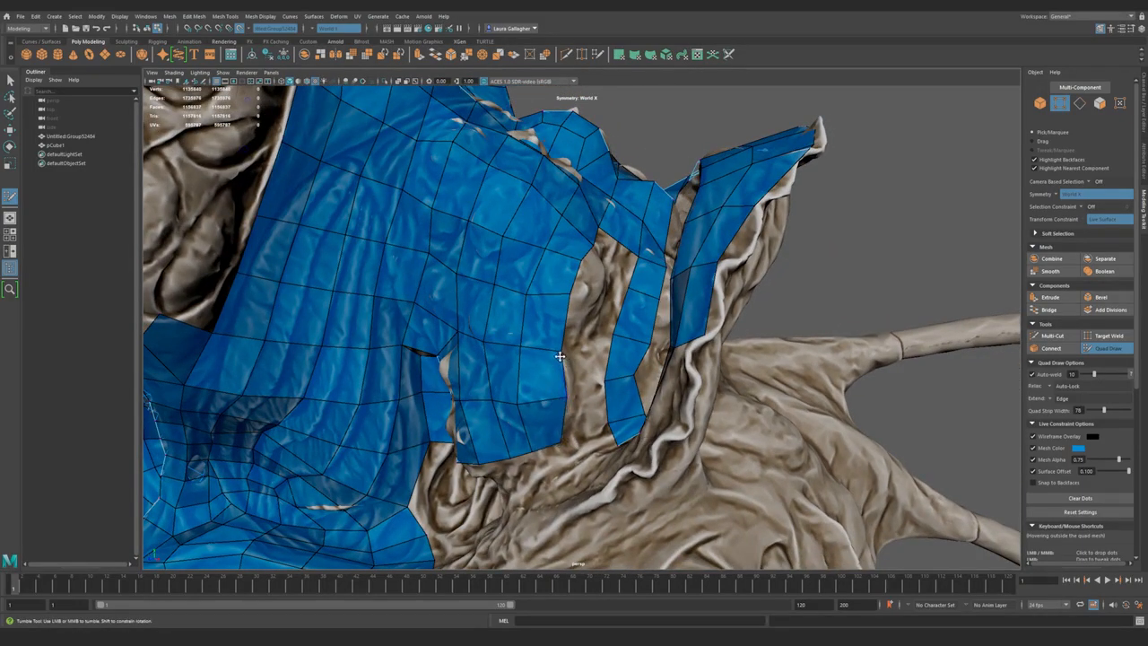
left_click_drag(511, 431, 584, 343, "alt")
left_click_drag(519, 412, 562, 399, "alt")
key("ctrl+z")
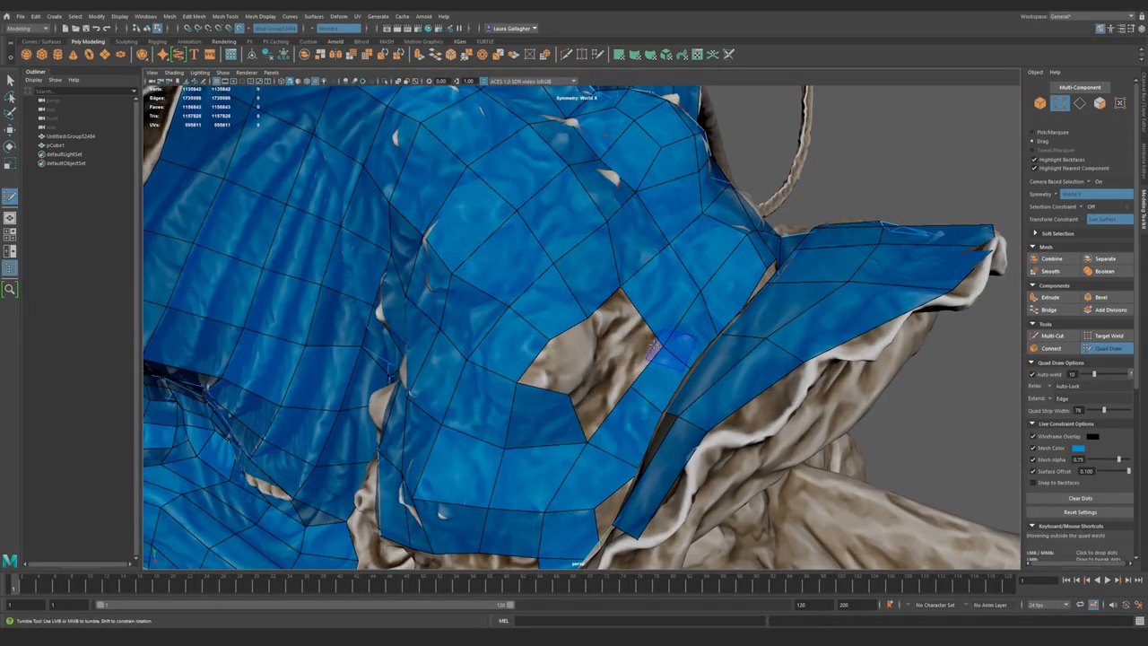
- Close the remaining hole between the bump patch and the frill-side strip with quads
left_click_drag(660, 346, 606, 352)
left_click_drag(559, 404, 568, 375, "alt")
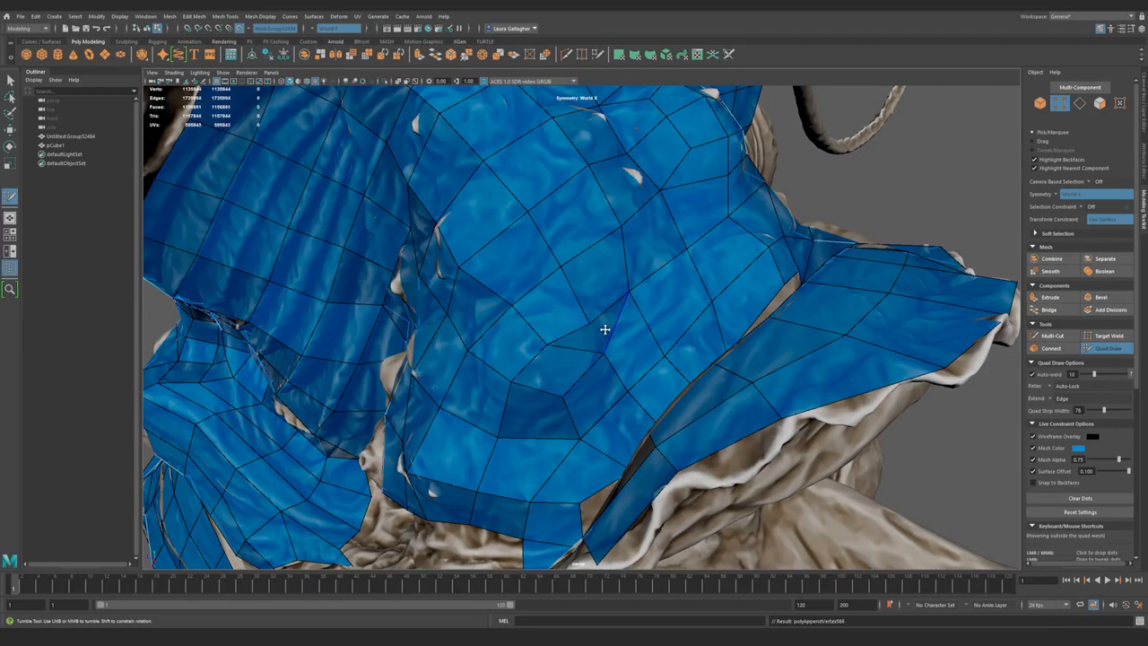
left_click_drag(583, 297, 619, 318, "alt")
left_click_drag(574, 360, 569, 391, "alt")
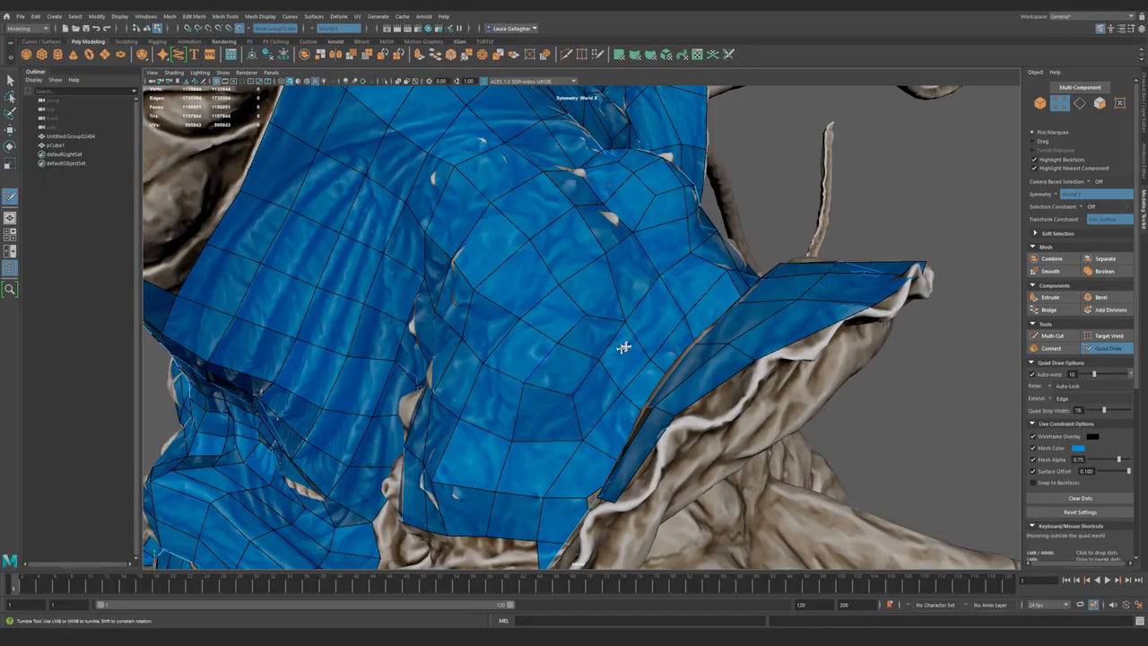
left_click_drag(642, 368, 558, 420, "alt")
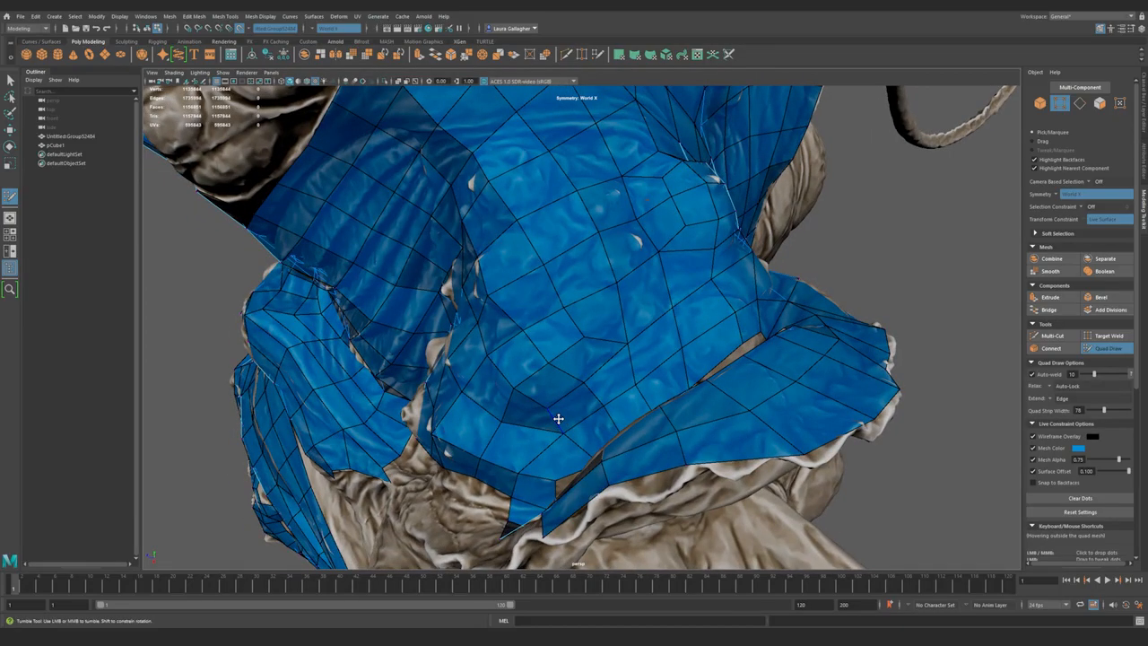
- Delete the poorly flowing quads in the middle of the bulging body patch beside the frill strip
left_click_drag(495, 160, 554, 404, "alt")
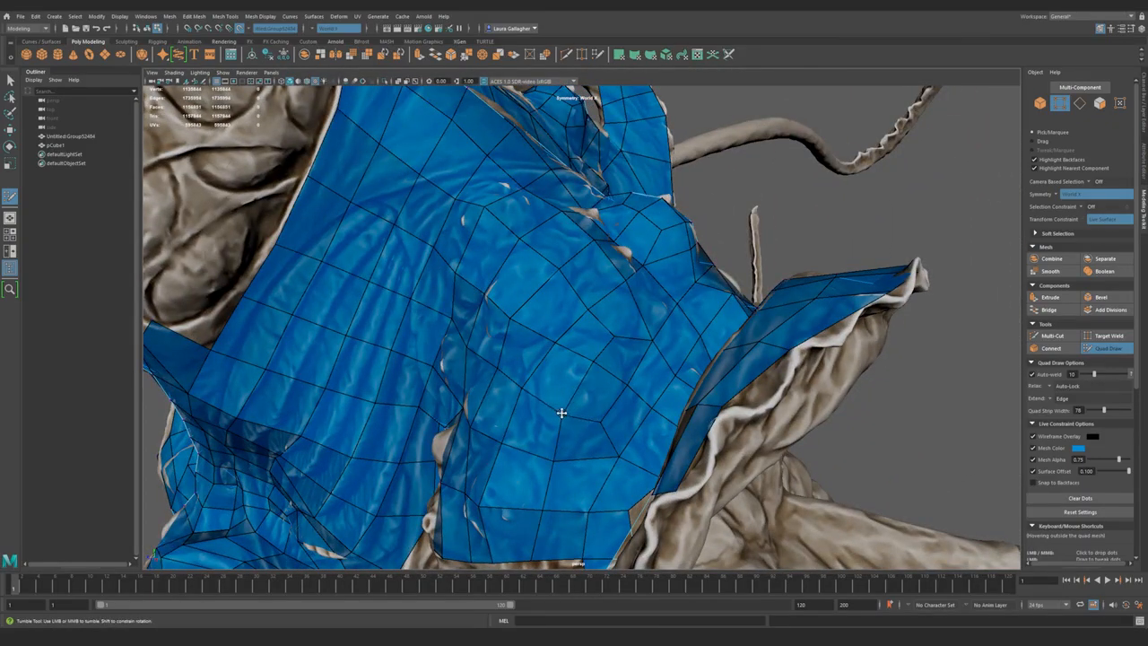
left_click_drag(520, 396, 505, 396, "alt")
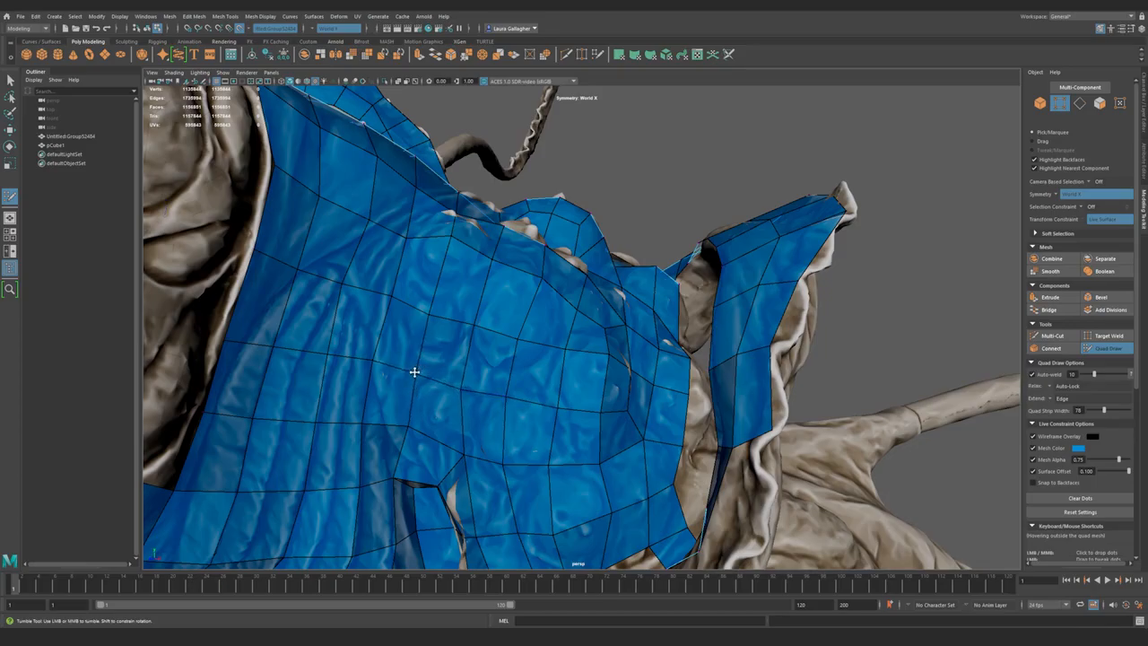
left_click_drag(410, 367, 493, 393, "alt")
left_click_drag(461, 338, 507, 394, "alt")
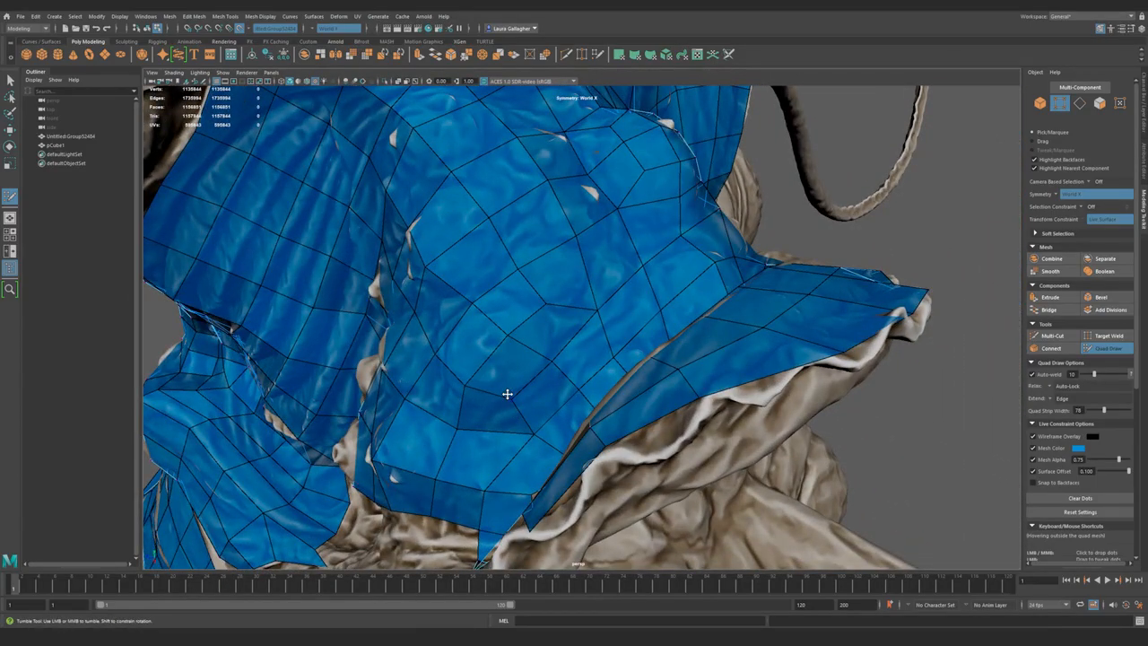
left_click(561, 331, "ctrl+shift")
left_click(554, 277, "ctrl+shift")
left_click(520, 299, "ctrl+shift")
left_click(583, 352, "ctrl+shift")
- Fill the opening in the bulging body patch with new quads
left_click_drag(557, 351, 587, 297, "alt")
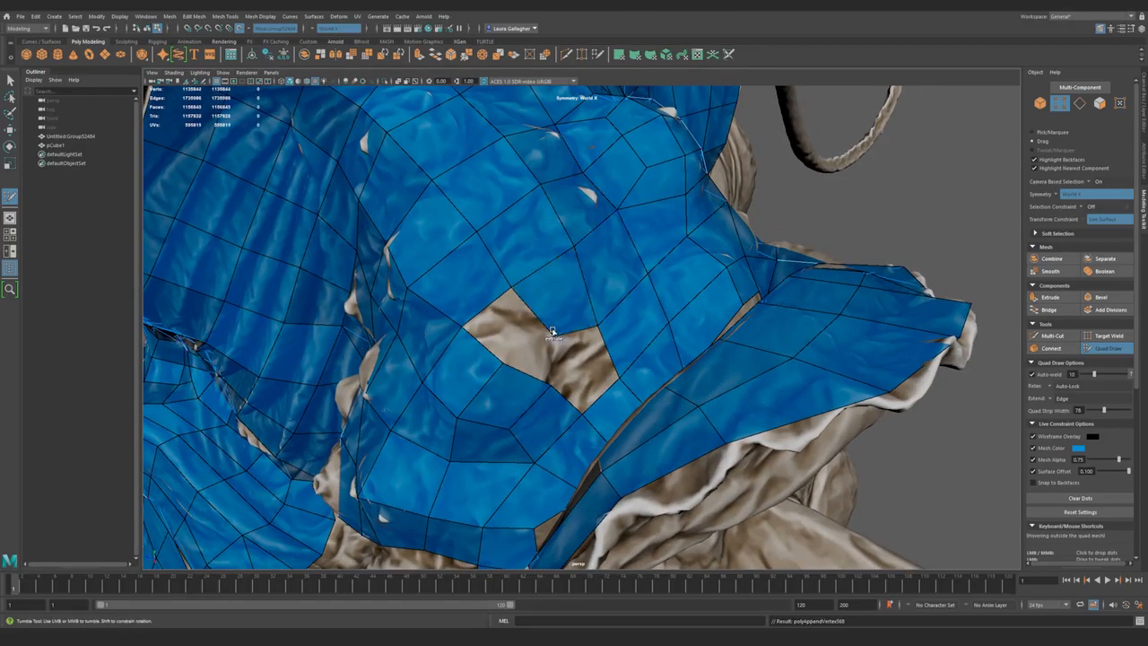
right_click_drag(533, 418, 533, 353, "alt")
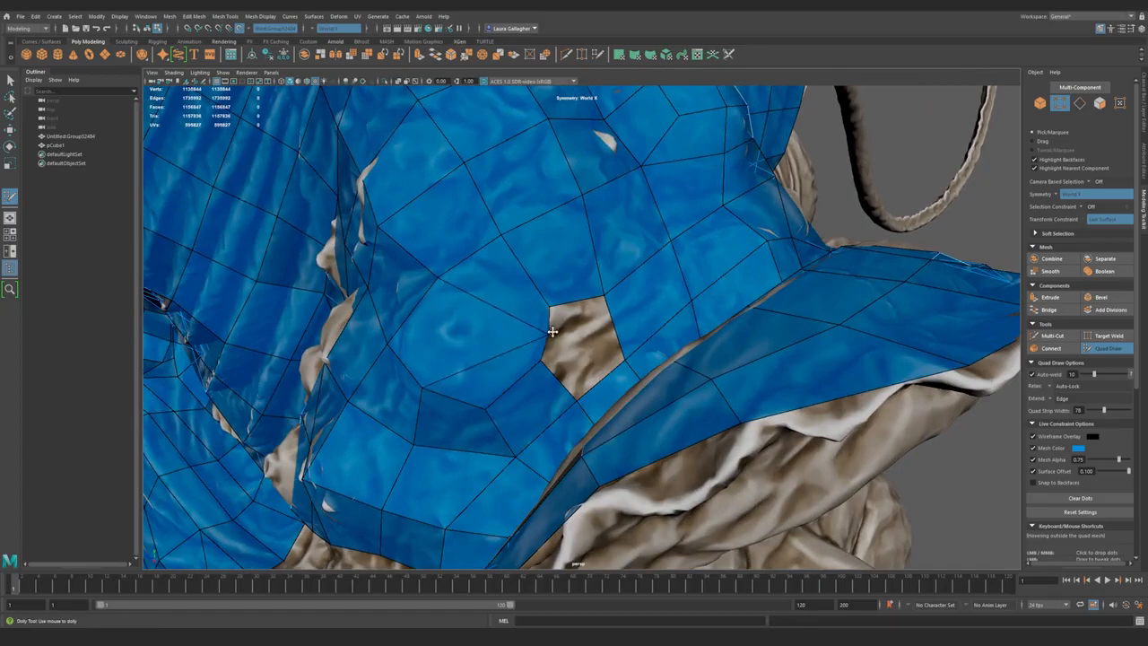
left_click(570, 335, "shift")
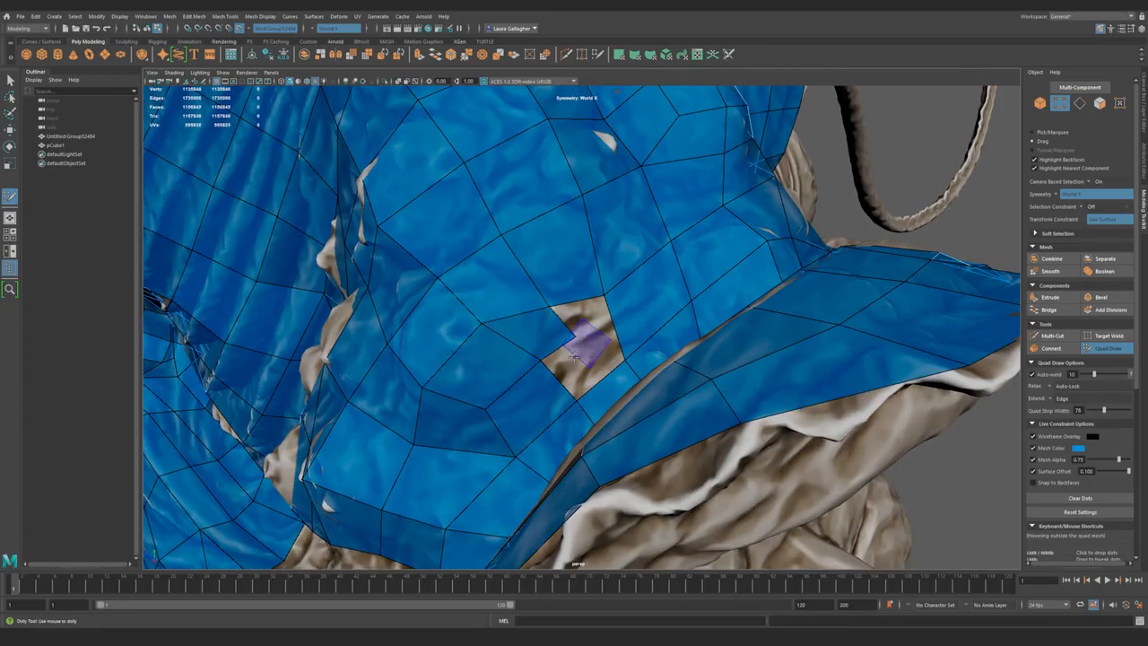
left_click(569, 369, "shift")
mouse_move(535, 396)
left_mouse_down("alt")
mouse_move(551, 333)
mouse_move(549, 357)
left_mouse_up("alt")
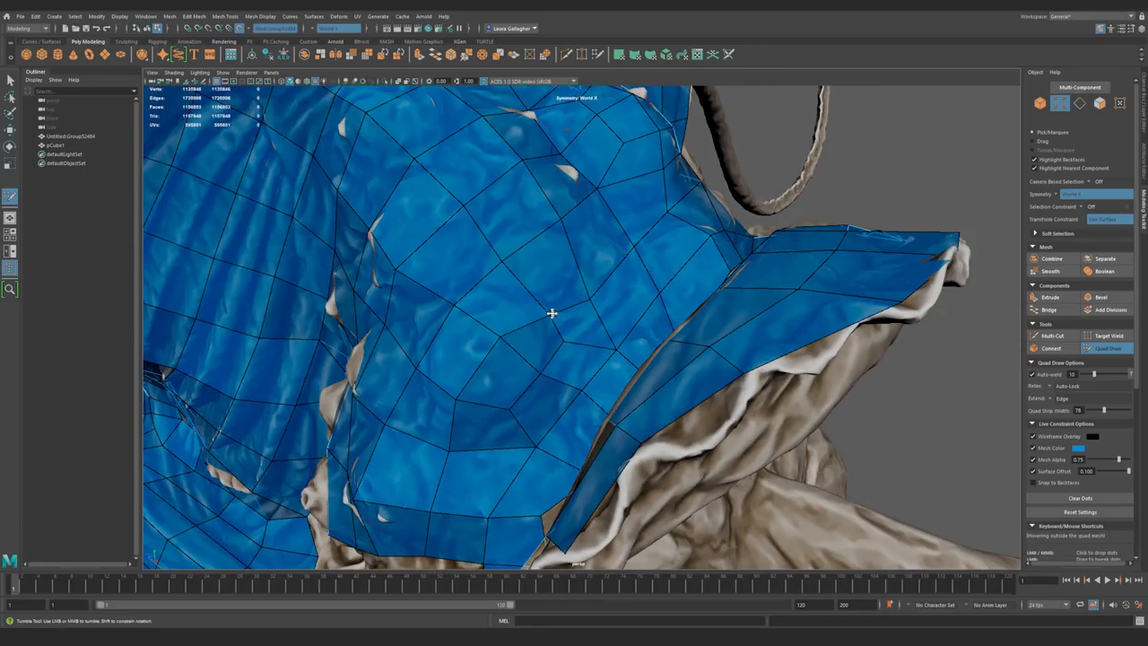
- Widen the lower end of the curved quad strip to the outer edge of the frill
mouse_move(541, 302)
left_mouse_down("alt")
mouse_move(538, 395)
mouse_move(500, 377)
mouse_move(544, 357)
mouse_move(520, 358)
mouse_move(512, 328)
mouse_move(484, 321)
mouse_move(614, 349)
mouse_move(574, 346)
mouse_move(657, 346)
left_mouse_up("alt")
mouse_move(535, 279)
left_mouse_down("alt")
mouse_move(580, 310)
mouse_move(661, 334)
left_mouse_up("alt")
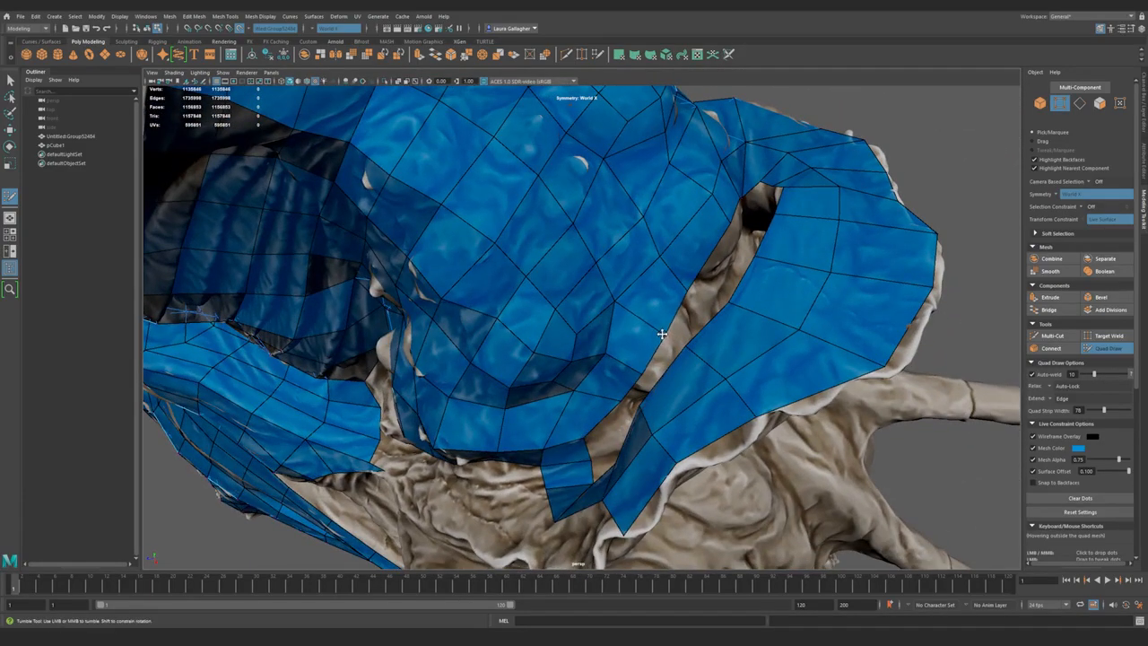
mouse_move(618, 399)
left_mouse_down("alt")
mouse_move(586, 389)
mouse_move(550, 341)
mouse_move(574, 331)
mouse_move(592, 358)
mouse_move(585, 396)
left_mouse_up("alt")
left_click_drag(589, 439, 655, 419, "alt")
scroll(585, 454, "down", 4)
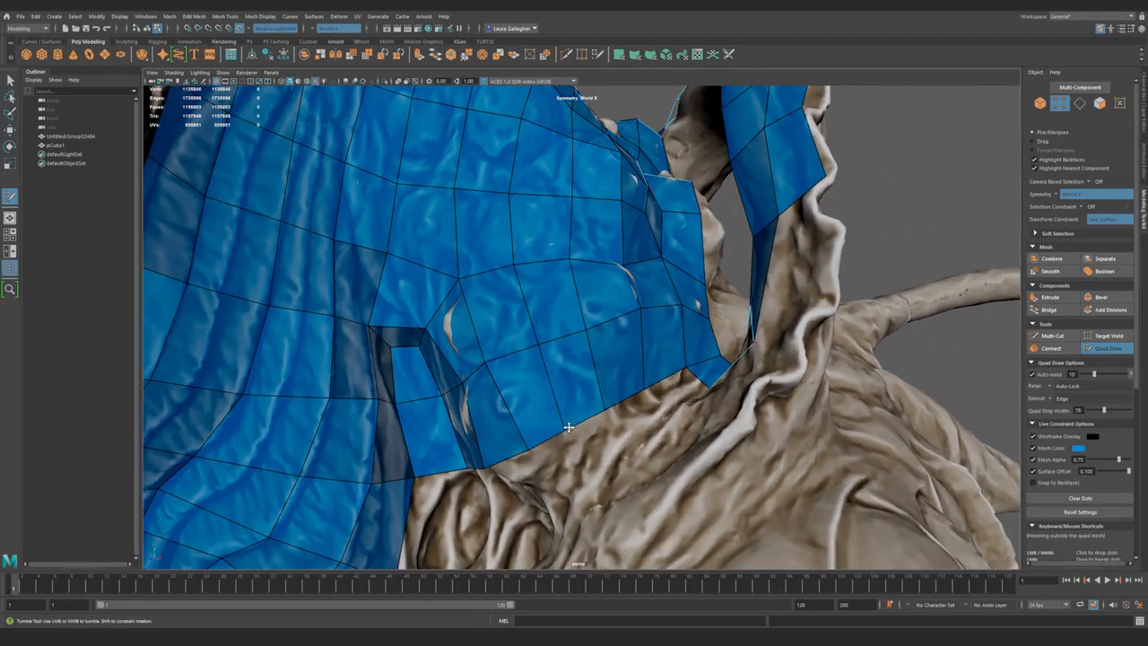
scroll(512, 372, "up", 3)
right_click_drag(497, 359, 477, 329, "alt")
mouse_move(477, 328)
left_mouse_down("alt")
mouse_move(568, 302)
mouse_move(432, 306)
mouse_move(607, 328)
mouse_move(585, 363)
left_mouse_up("alt")
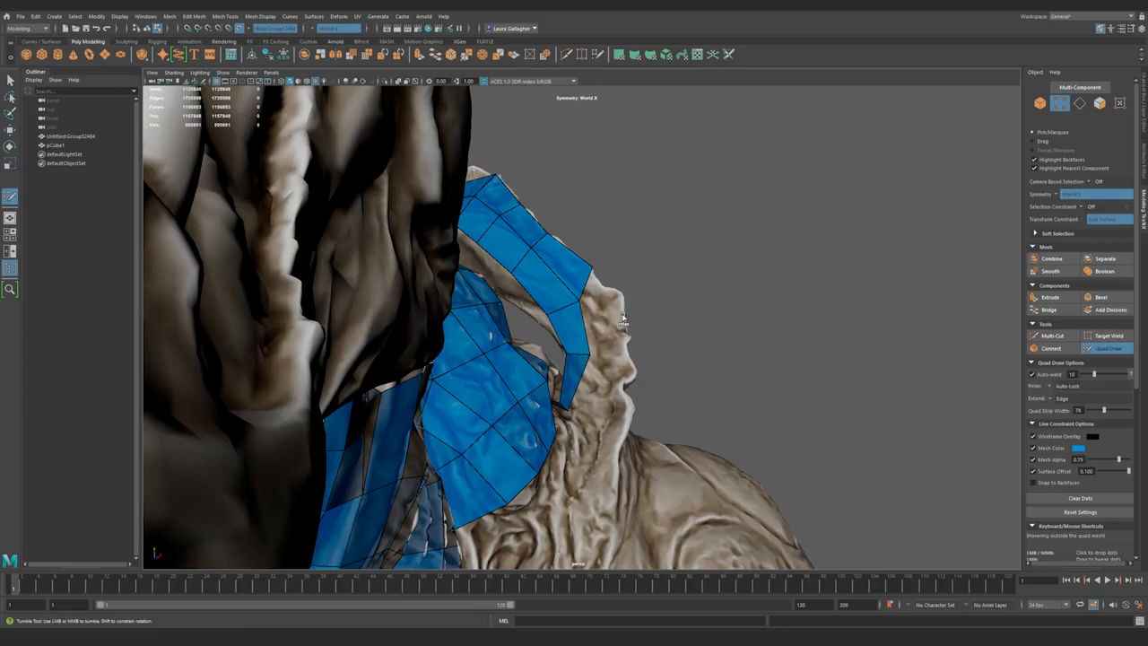
mouse_move(579, 301)
left_mouse_down()
mouse_move(631, 344)
mouse_move(578, 326)
left_mouse_up()
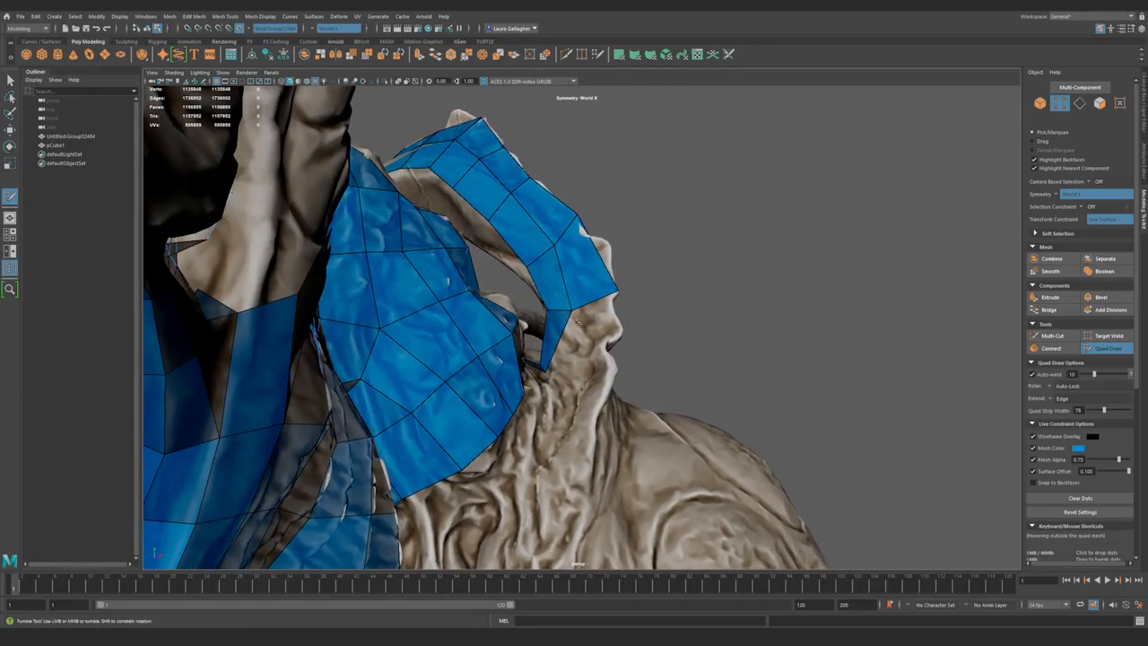
- Continue the frill strip downward with new quads and join it to the adjacent body patch
mouse_move(603, 373)
left_mouse_down("alt")
mouse_move(548, 320)
mouse_move(523, 341)
mouse_move(535, 339)
mouse_move(534, 370)
left_mouse_up("alt")
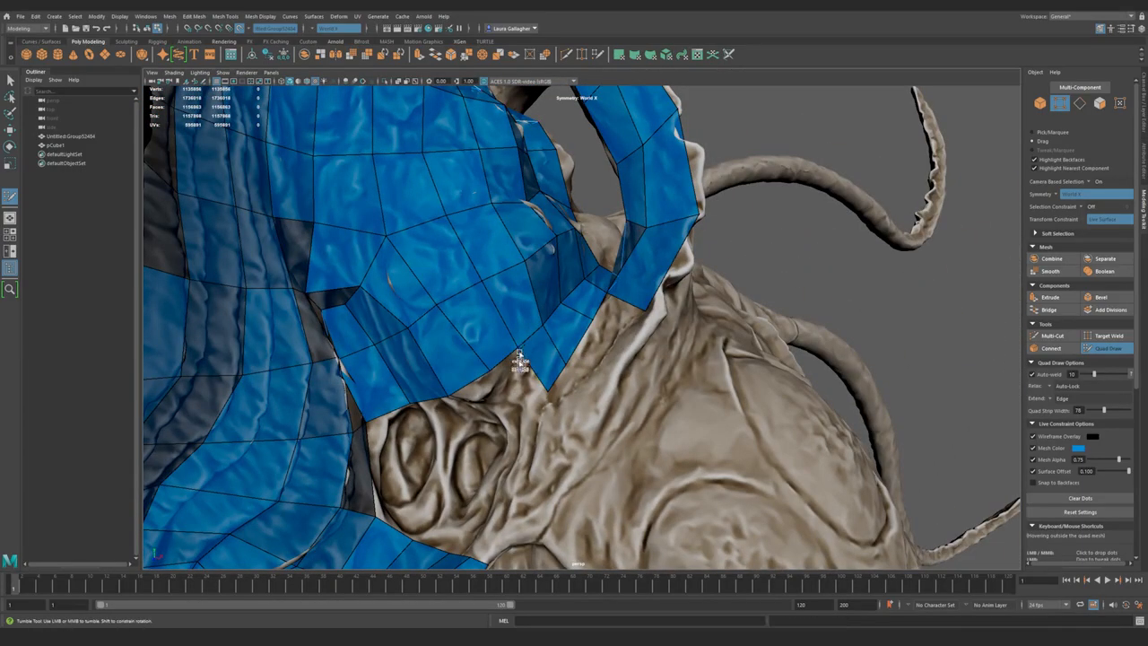
mouse_move(529, 437)
left_mouse_down("alt")
mouse_move(593, 283)
mouse_move(619, 380)
left_mouse_up("alt")
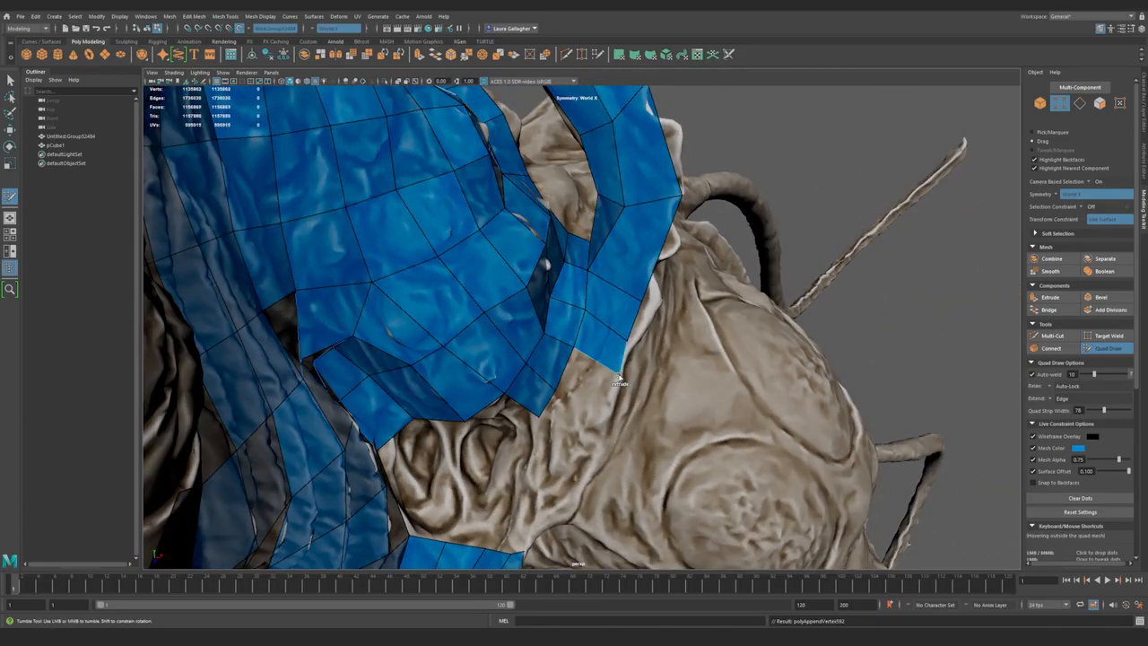
left_click_drag(583, 480, 581, 318, "alt")
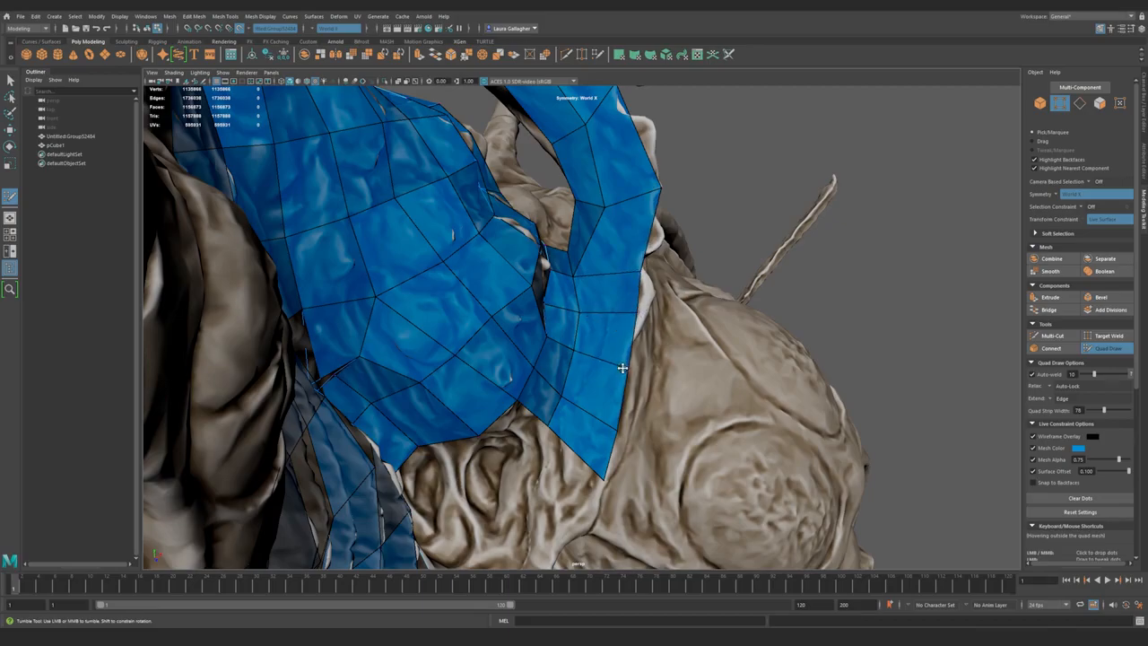
left_click_drag(622, 369, 592, 248, "alt")
left_click_drag(639, 289, 641, 311, "alt")
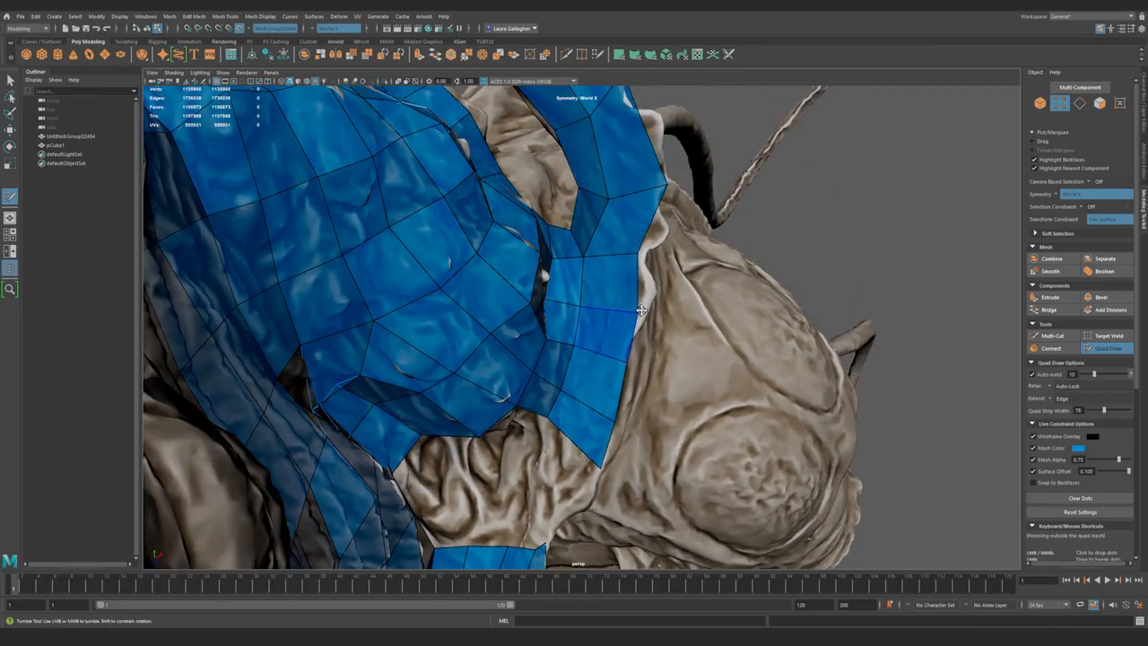
- Extend the lower body mesh with quads toward the frill strip, above the eye-like socket
mouse_move(602, 405)
left_mouse_down("alt")
mouse_move(546, 385)
mouse_move(536, 357)
mouse_move(566, 380)
mouse_move(584, 359)
mouse_move(564, 378)
mouse_move(532, 352)
mouse_move(549, 387)
mouse_move(536, 325)
mouse_move(563, 322)
mouse_move(541, 325)
left_mouse_up("alt")
mouse_move(587, 363)
left_mouse_down("alt")
mouse_move(544, 307)
mouse_move(579, 351)
mouse_move(515, 326)
mouse_move(551, 289)
mouse_move(497, 307)
left_mouse_up("alt")
left_click(532, 384, "shift")
mouse_move(491, 388)
left_mouse_down("alt")
mouse_move(503, 395)
mouse_move(528, 361)
mouse_move(541, 416)
left_mouse_up("alt")
left_click_drag(578, 470, 607, 418, "alt")
right_click_drag(607, 418, 600, 387, "alt")
mouse_move(565, 395)
left_mouse_down("alt")
mouse_move(585, 380)
mouse_move(606, 410)
left_mouse_up("alt")
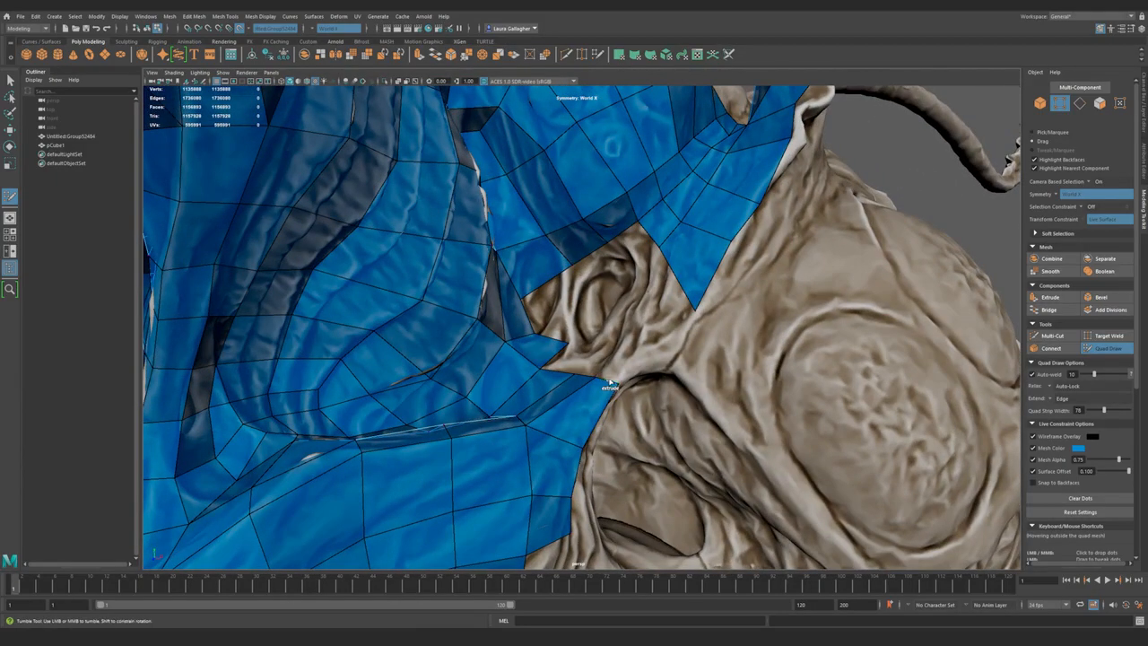
- Join the lower end of the frill strip to the lower body mesh with quads, leaving a small hole behind it
mouse_move(658, 359)
left_mouse_down("alt")
mouse_move(622, 287)
mouse_move(442, 277)
left_mouse_up("alt")
mouse_move(348, 305)
left_mouse_down("alt")
mouse_move(367, 290)
mouse_move(423, 379)
mouse_move(436, 359)
mouse_move(417, 365)
mouse_move(488, 410)
mouse_move(504, 344)
left_mouse_up("alt")
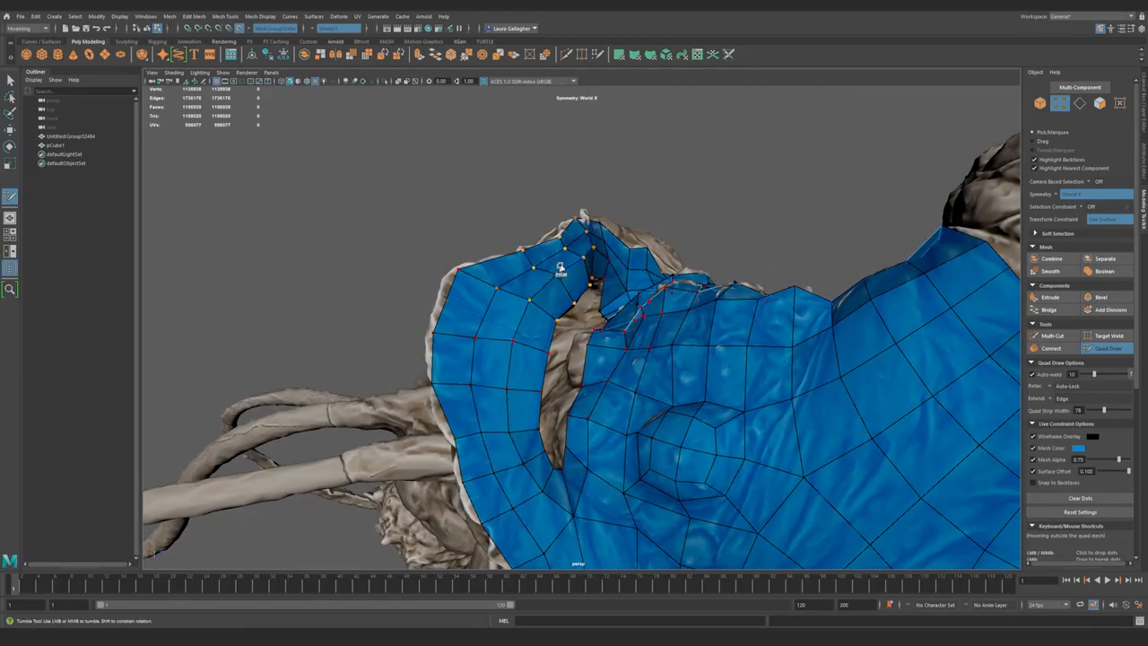
left_click_drag(498, 428, 510, 300, "alt")
middle_click_drag(510, 300, 515, 320, "alt")
left_click_drag(562, 426, 586, 389, "alt")
right_click_drag(586, 389, 541, 482, "alt")
left_click_drag(541, 481, 542, 351, "alt")
right_click_drag(542, 352, 552, 346, "alt")
left_click_drag(555, 341, 587, 343, "alt")
right_click_drag(586, 343, 789, 422, "alt")
middle_click_drag(790, 422, 622, 384, "alt")
mouse_move(642, 402)
left_mouse_down("alt")
mouse_move(585, 411)
mouse_move(574, 363)
mouse_move(584, 352)
mouse_move(642, 380)
left_mouse_up("alt")
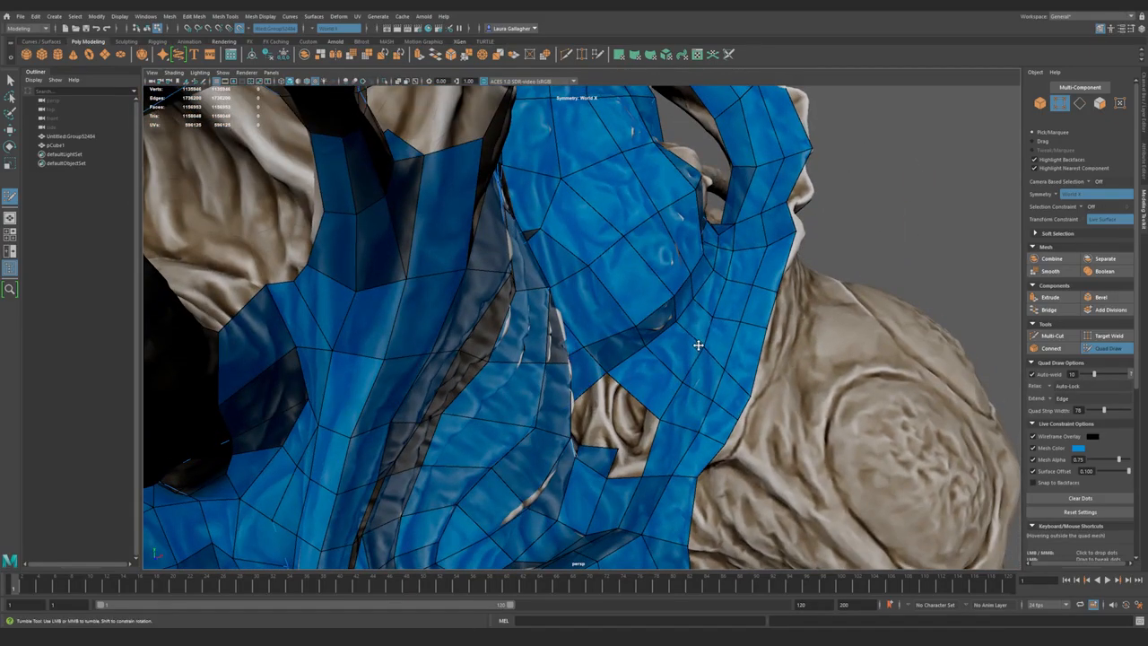
- Add quads along the lower edge of the hole between the frill strip, bulging patch and lower body mesh
left_click_drag(745, 330, 687, 397, "alt")
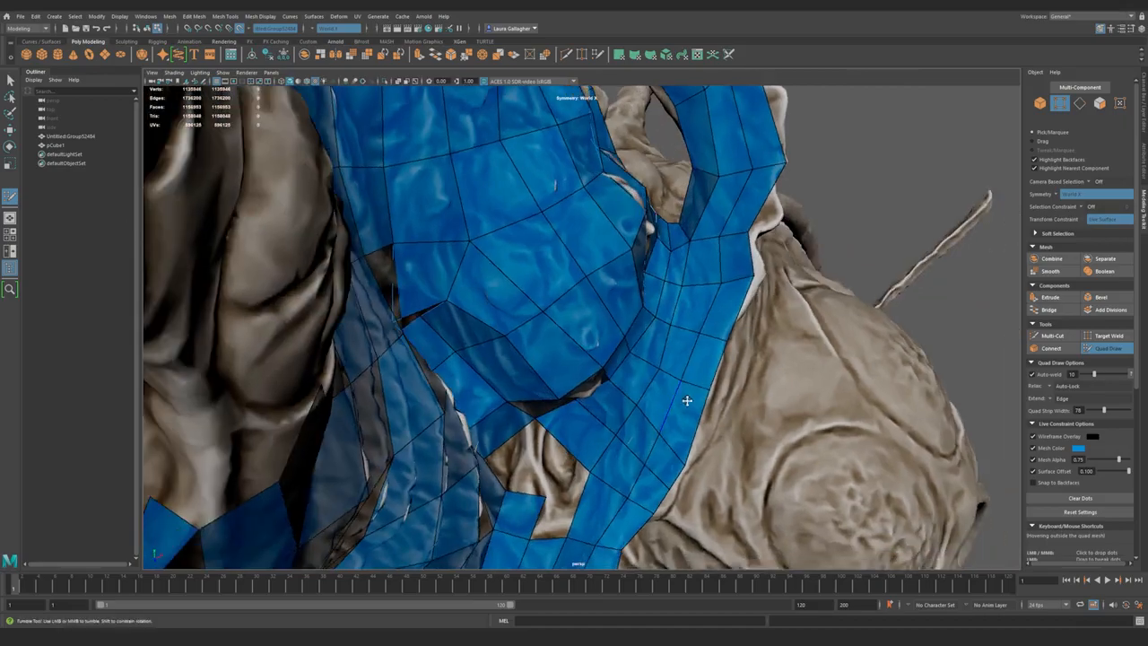
right_click_drag(687, 398, 728, 409, "alt")
left_click_drag(680, 438, 583, 395, "alt")
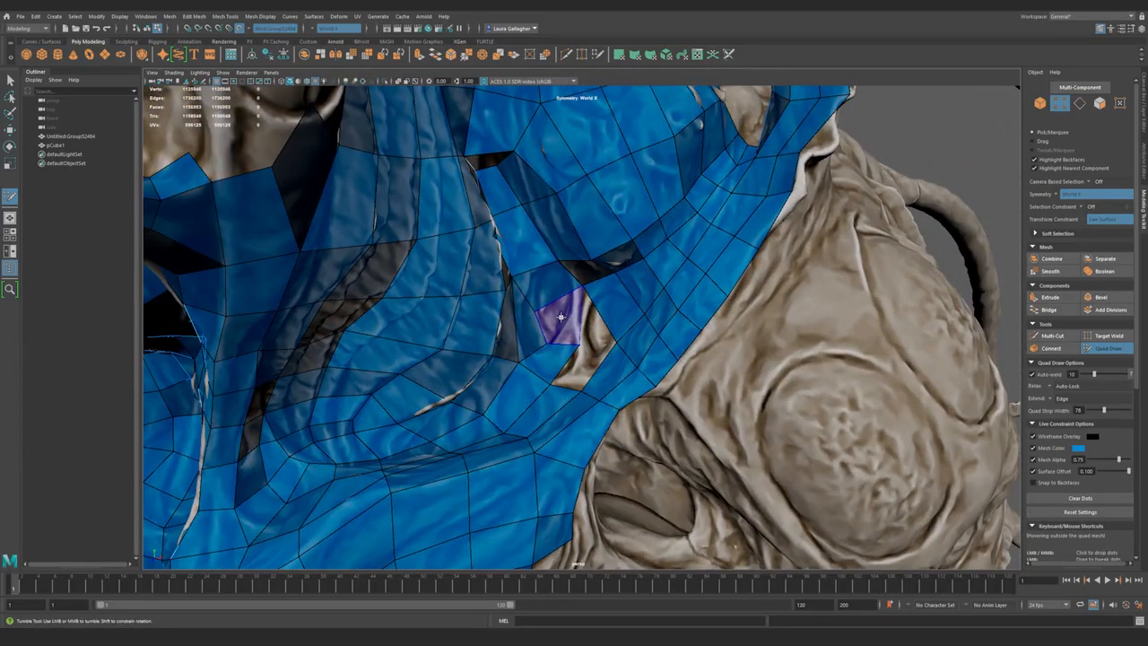
right_click_drag(582, 361, 456, 326, "alt")
left_click_drag(457, 326, 502, 332, "alt")
right_click_drag(502, 332, 619, 390, "alt")
left_click_drag(619, 390, 545, 343, "alt")
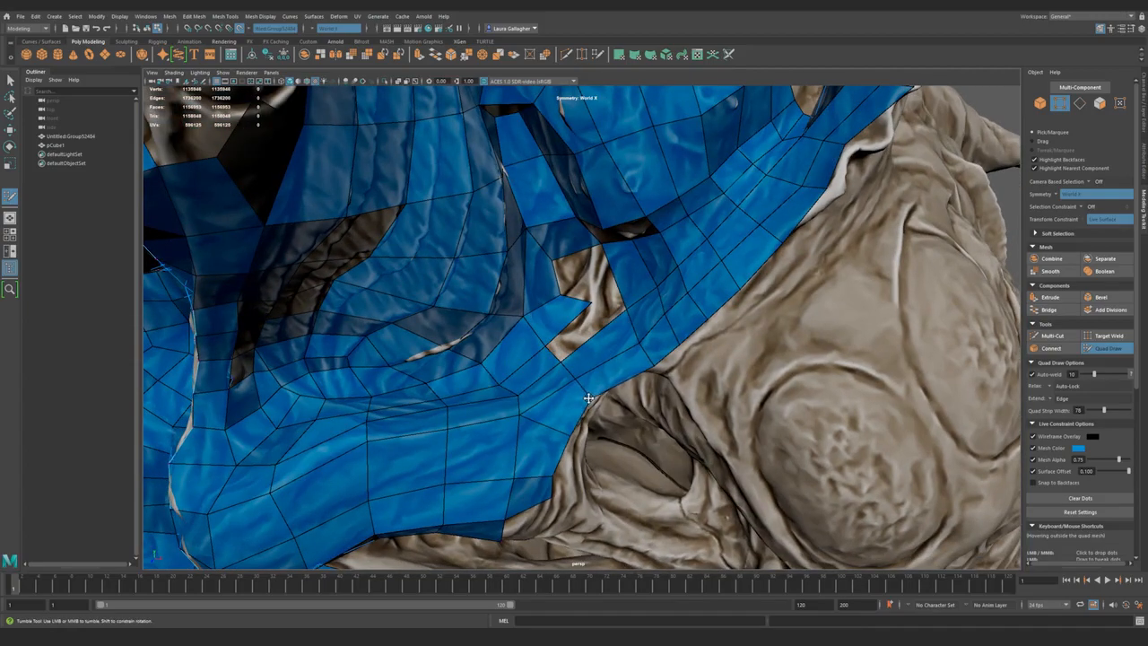
middle_click_drag(562, 387, 591, 403, "alt")
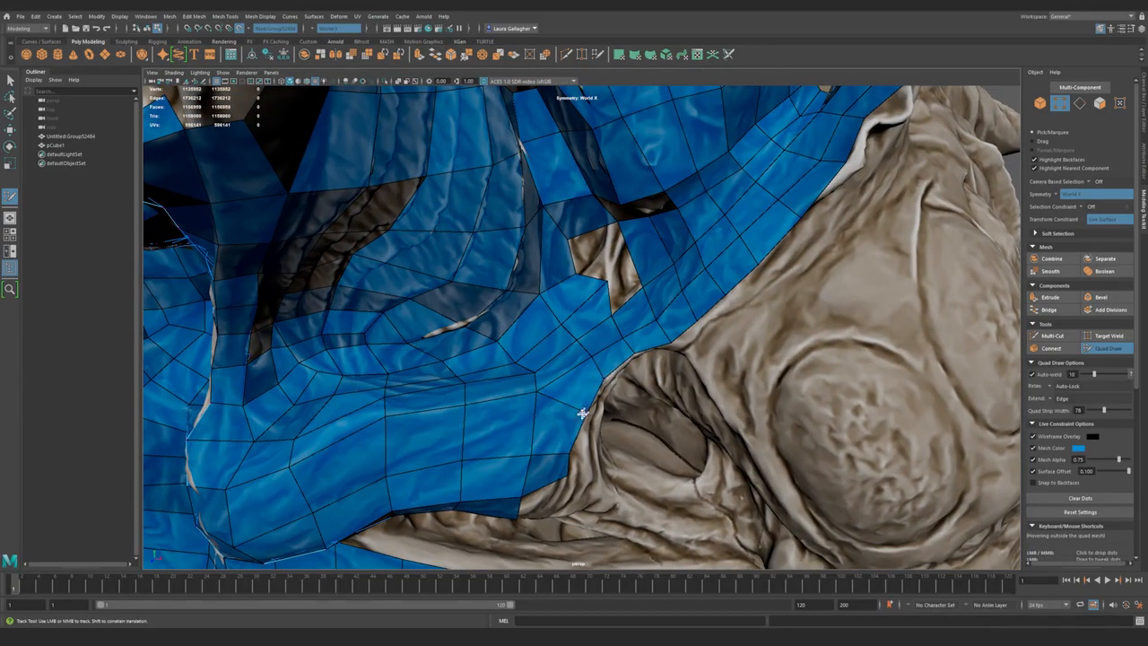
left_click_drag(593, 360, 602, 413, "alt")
middle_click_drag(597, 388, 598, 401, "alt")
left_click_drag(636, 451, 497, 353, "alt")
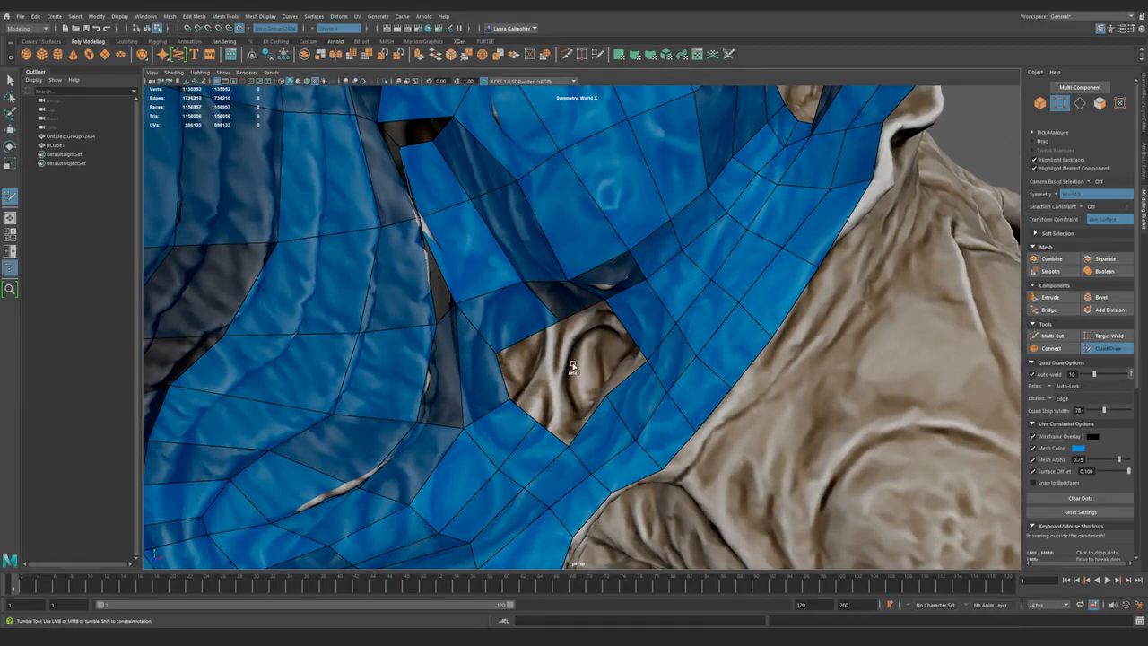
- Fill the remaining hole behind the frill strip with quads and adjust the vertices of the filled area
left_click_drag(505, 356, 577, 364)
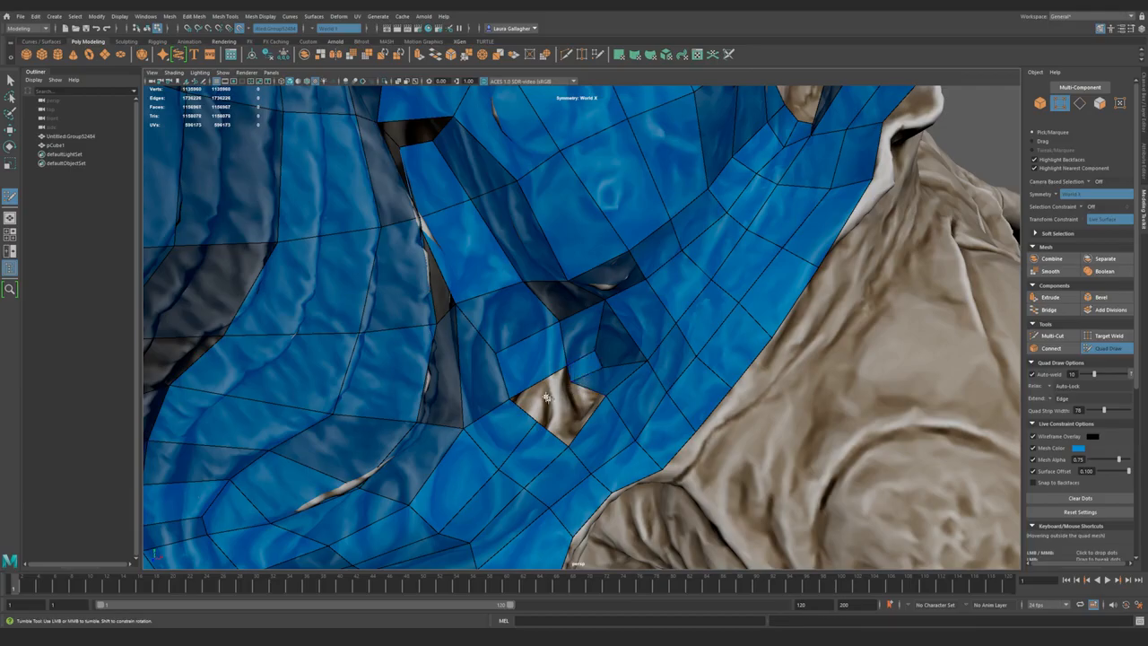
left_click(551, 401, "shift")
middle_click_drag(602, 431, 586, 365, "alt")
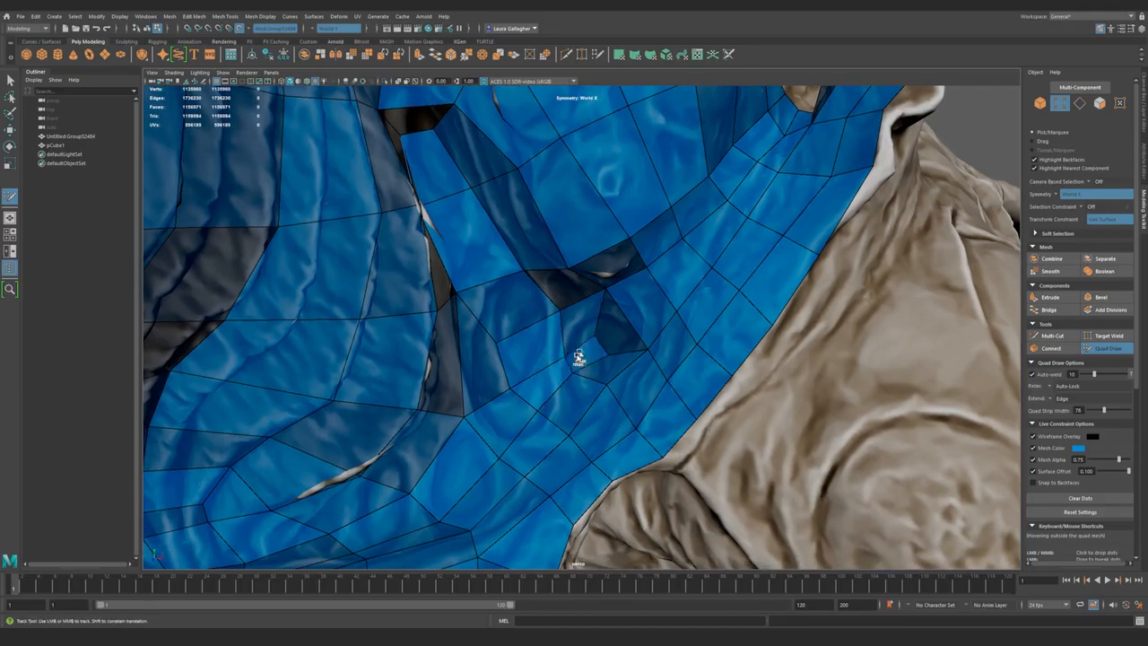
mouse_move(607, 332)
left_mouse_down("alt")
mouse_move(511, 333)
mouse_move(525, 310)
mouse_move(437, 342)
mouse_move(497, 295)
mouse_move(522, 317)
mouse_move(512, 349)
mouse_move(575, 310)
left_mouse_up("alt")
right_click_drag(636, 398, 624, 436, "alt")
left_click_drag(626, 434, 629, 426, "alt")
left_click_drag(583, 355, 568, 326)
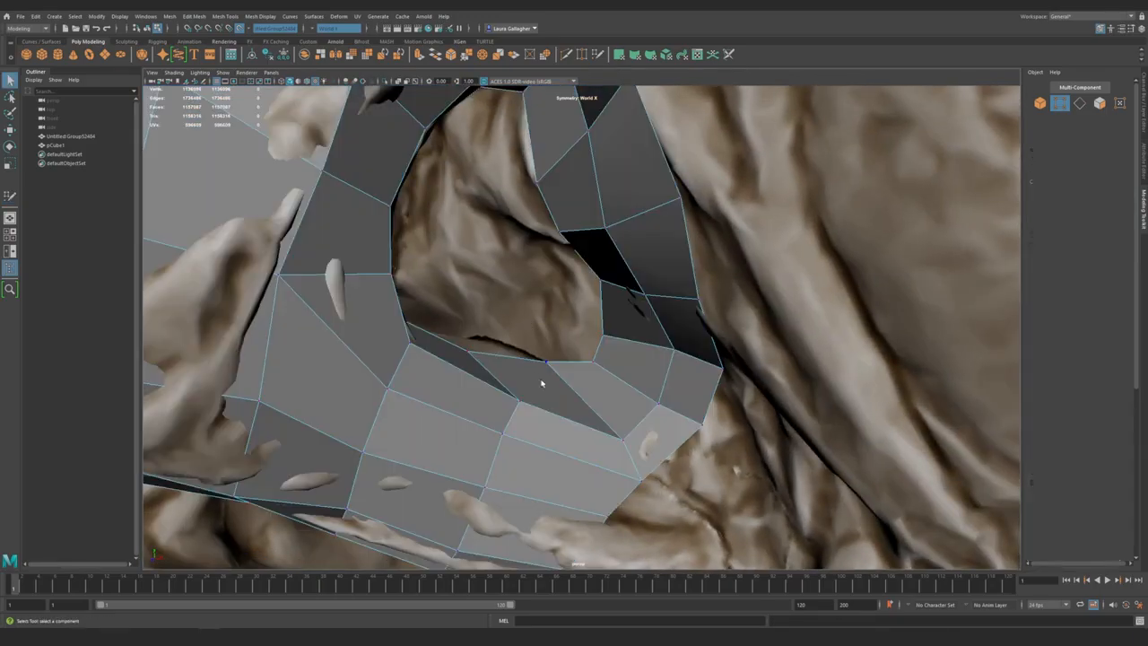
- Move vertices on the rim of the cavity opening with the Move tool to reshape its lower faces
left_click_drag(566, 382, 562, 307, "alt")
left_click(558, 335)
key("w")
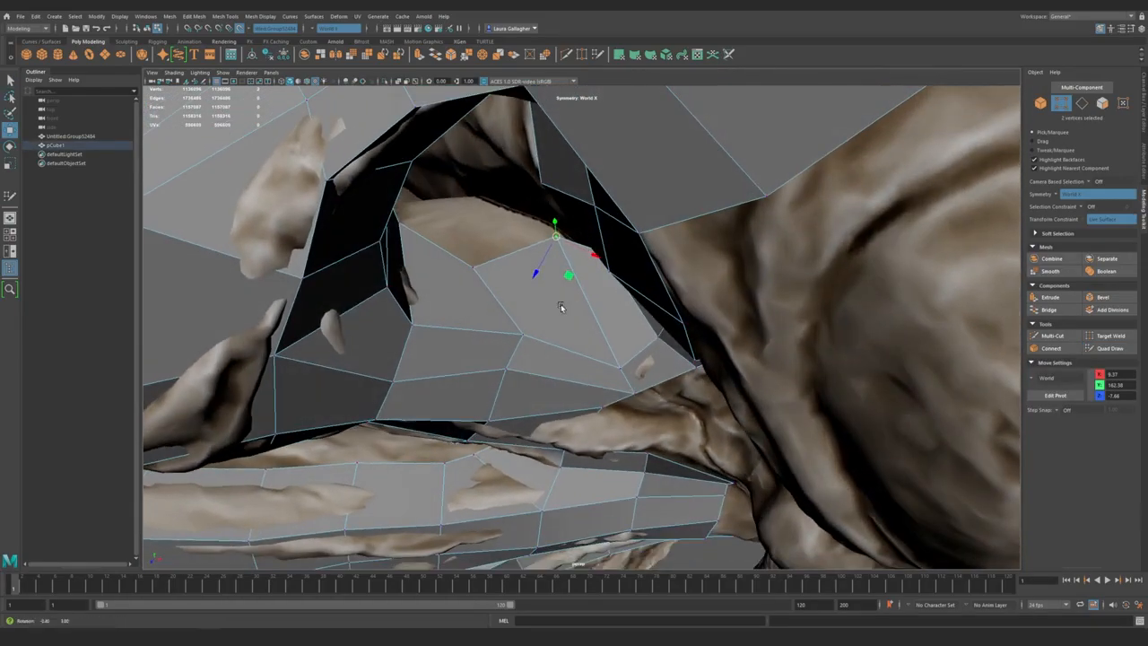
left_click(477, 267)
left_click_drag(475, 269, 493, 283)
- Select further vertices around the cavity's lower wall for repositioning and undo the last change
mouse_move(501, 341)
left_mouse_down("alt")
mouse_move(477, 329)
mouse_move(630, 418)
mouse_move(614, 371)
mouse_move(646, 377)
mouse_move(631, 362)
mouse_move(637, 325)
left_mouse_up("alt")
left_click(553, 323)
key("q")
left_click(615, 416)
key("w")
key("q")
left_click(644, 375)
key("w")
mouse_move(637, 325)
left_mouse_down("alt")
mouse_move(677, 372)
mouse_move(634, 389)
mouse_move(566, 328)
mouse_move(526, 341)
mouse_move(535, 344)
mouse_move(529, 362)
mouse_move(495, 350)
mouse_move(598, 427)
mouse_move(526, 385)
mouse_move(530, 397)
mouse_move(564, 285)
mouse_move(558, 351)
mouse_move(558, 330)
mouse_move(515, 363)
mouse_move(569, 266)
mouse_move(643, 217)
mouse_move(583, 224)
mouse_move(561, 232)
mouse_move(628, 251)
mouse_move(816, 269)
mouse_move(623, 287)
mouse_move(643, 316)
mouse_move(658, 300)
left_mouse_up("alt")
key("ctrl+z")
- Select two more individual vertices around the cavity for adjustment with the Move tool
key("q")
left_click(523, 363)
key("w")
key("q")
left_click(567, 256)
key("w")
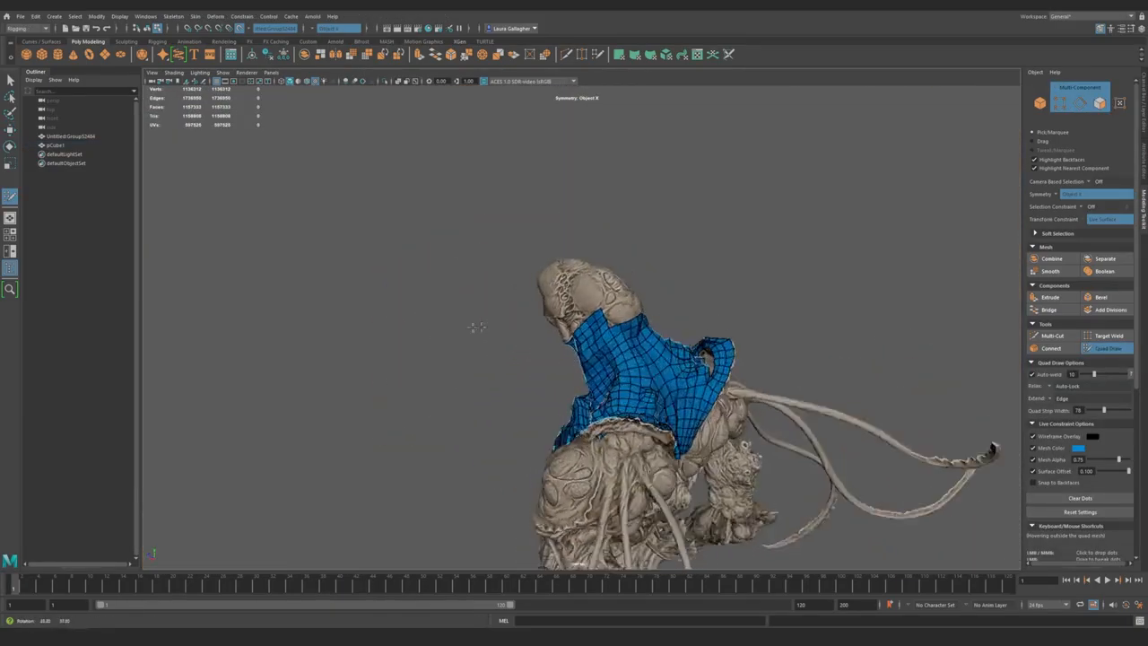
- Extend the neck mesh upward with a row of quads across the back of the skull
left_click_drag(477, 328, 314, 300, "alt")
middle_click_drag(359, 420, 347, 402, "alt")
left_click_drag(347, 402, 597, 310, "alt")
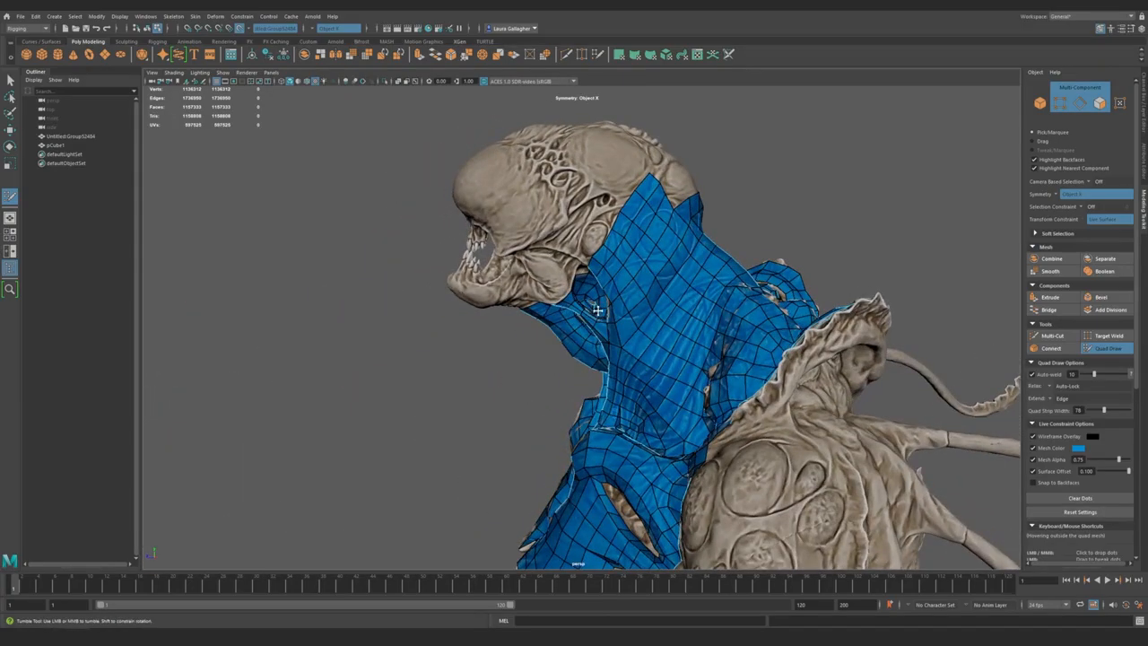
mouse_move(650, 216)
left_mouse_down("alt")
mouse_move(541, 410)
mouse_move(547, 380)
mouse_move(529, 434)
mouse_move(563, 352)
mouse_move(559, 323)
mouse_move(661, 328)
mouse_move(590, 352)
mouse_move(634, 352)
left_mouse_up("alt")
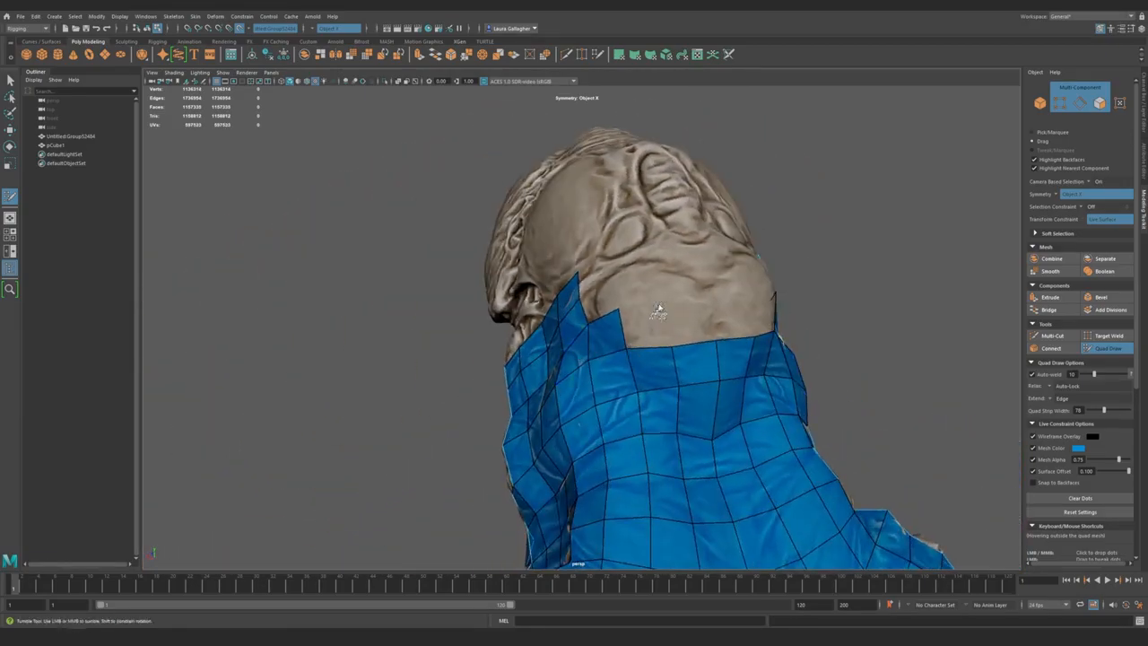
left_click_drag(663, 303, 711, 299)
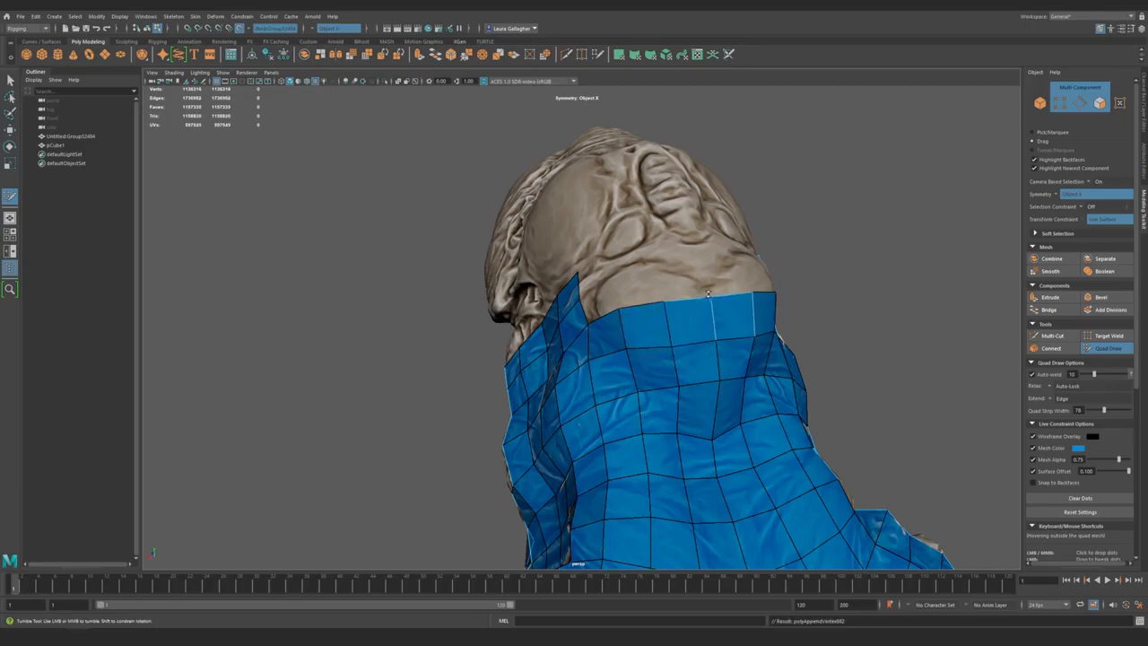
- Fill the notch in the skull row near the side of the head and continue its upper border
left_click_drag(568, 325, 562, 319, "alt")
mouse_move(574, 280)
left_mouse_down()
mouse_move(631, 276)
mouse_move(653, 289)
left_mouse_up()
left_click_drag(674, 240, 608, 243)
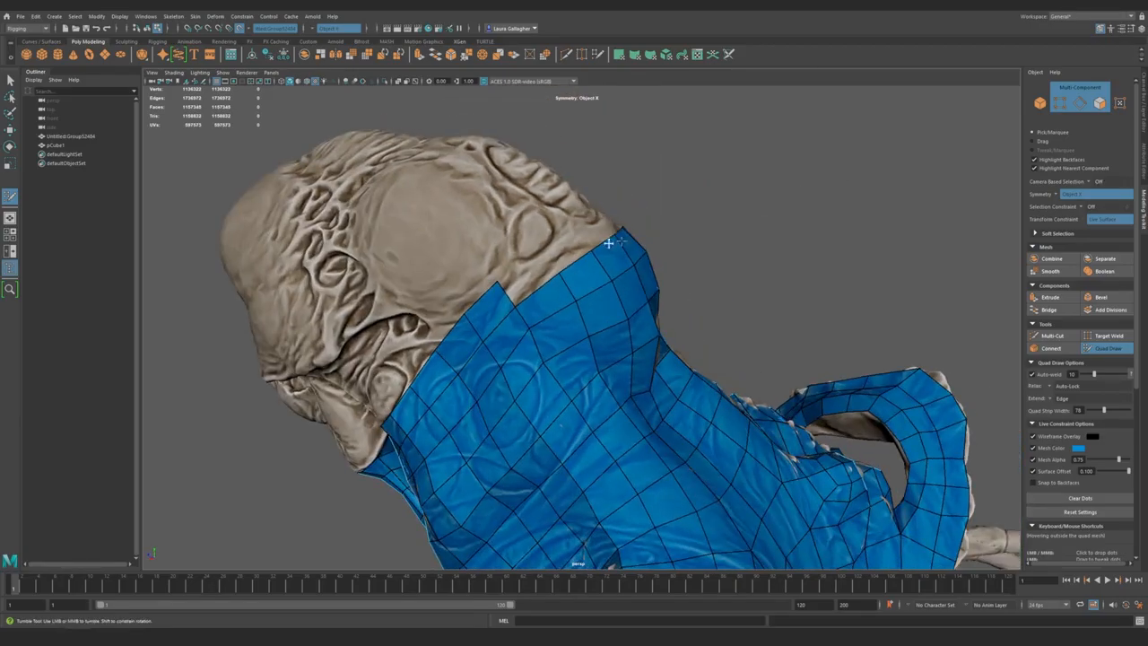
- Complete the next row of quads across the back of the skull, undoing misplaced extensions and filling its last gap
left_click(539, 254, "shift")
key("ctrl+z")
left_click_drag(574, 223, 556, 344, "alt")
left_click(689, 206, "shift")
key("ctrl+z")
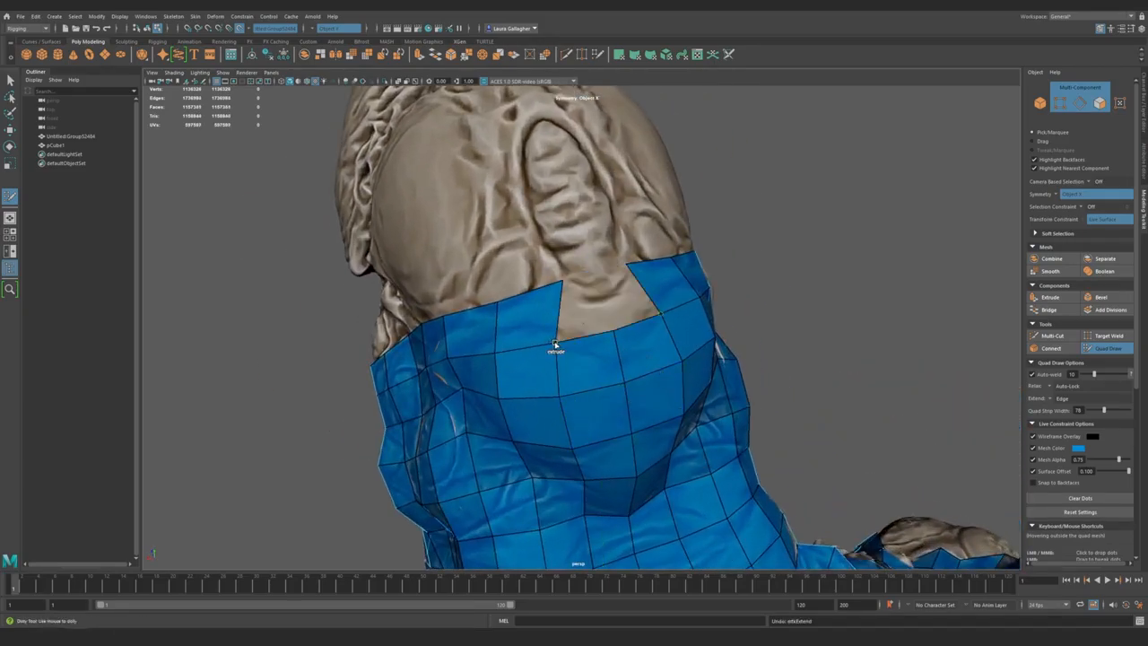
left_click(597, 276, "shift")
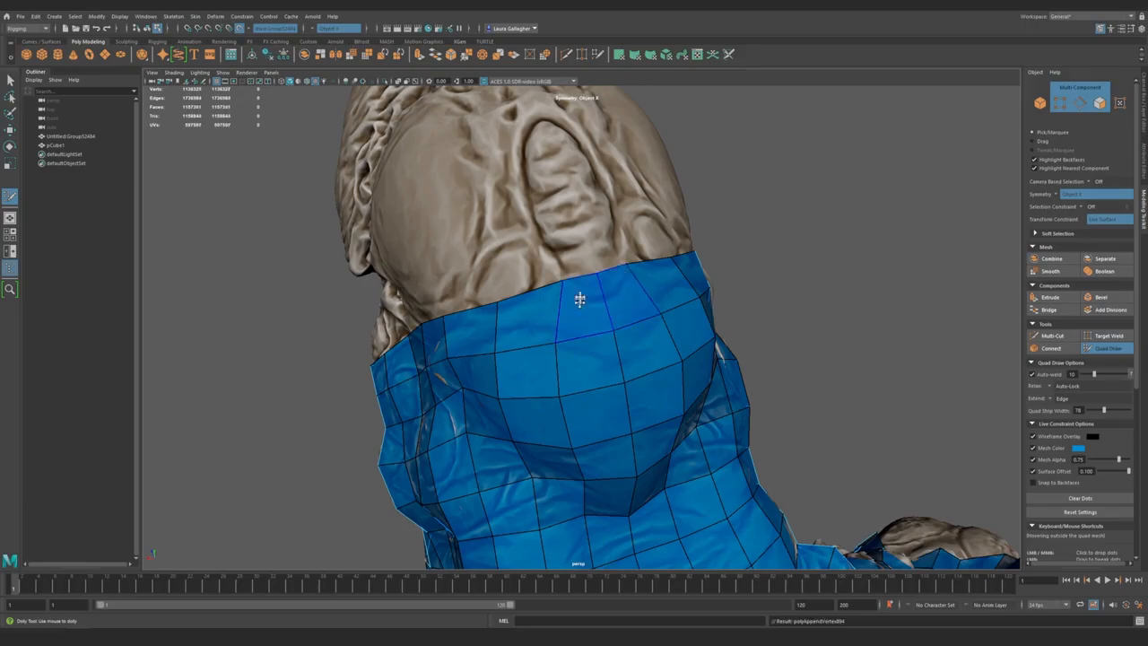
left_click_drag(584, 300, 554, 297, "alt")
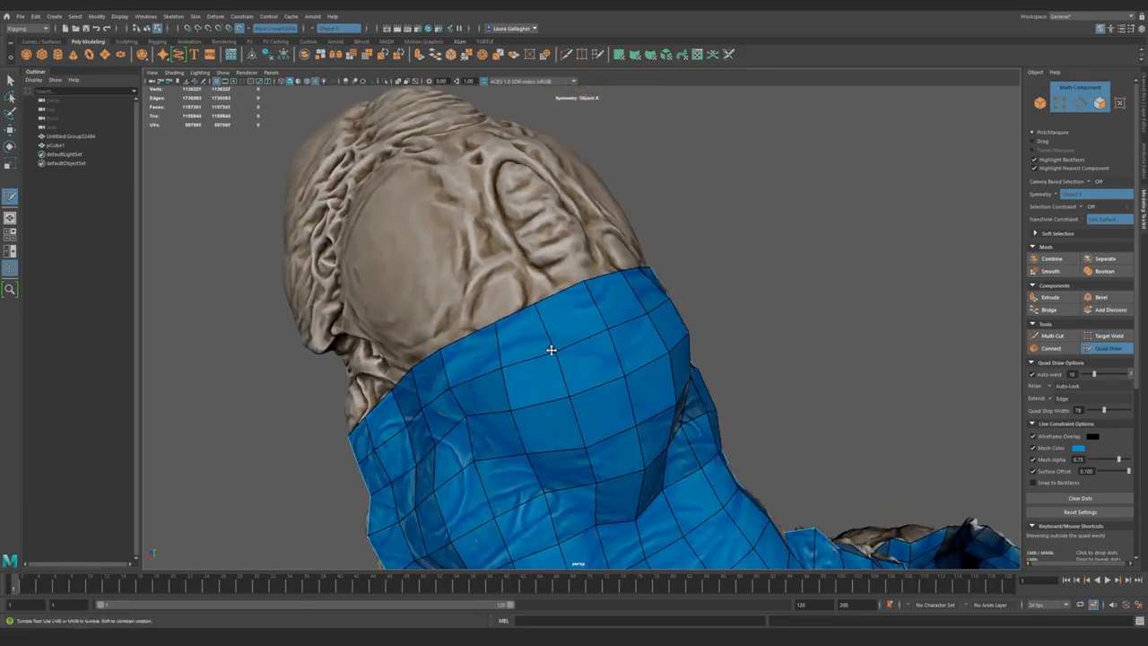
- Relax the quads along the side and back of the neck
left_click_drag(497, 364, 623, 342, "alt")
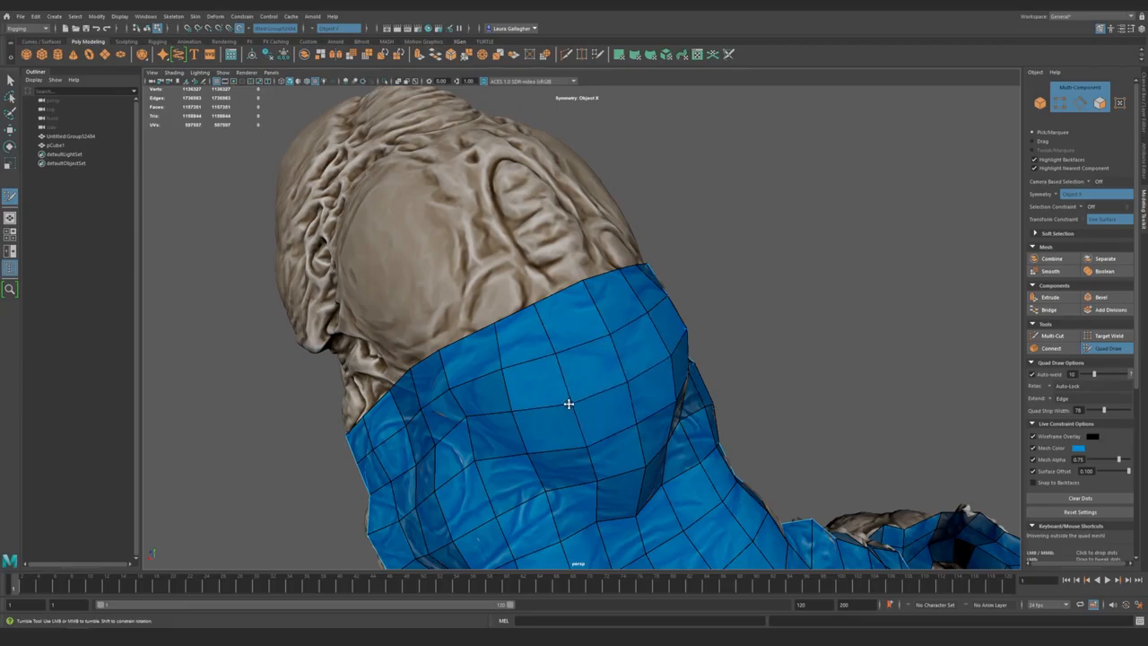
left_click_drag(505, 415, 516, 399, "alt")
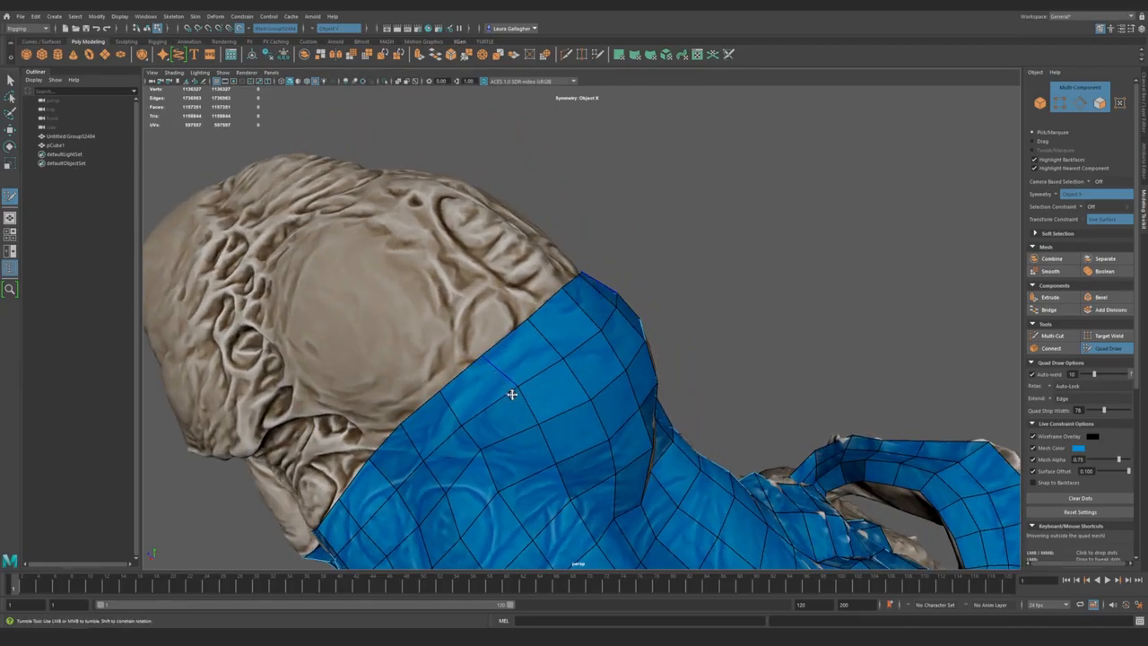
middle_click_drag(493, 441, 578, 278, "alt")
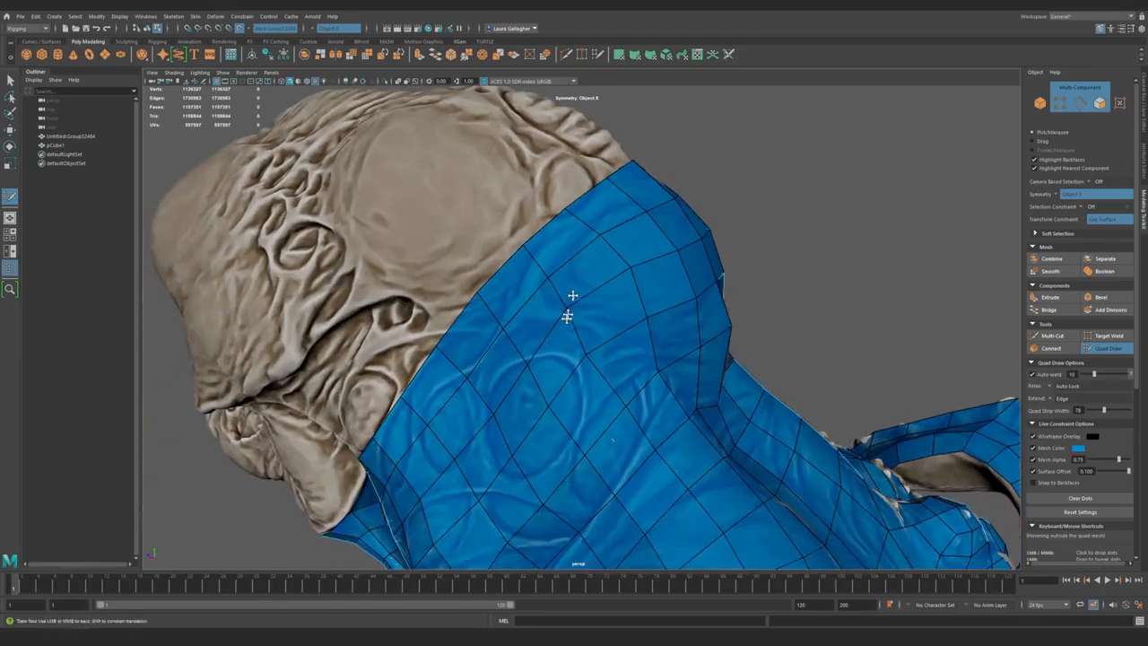
left_click_drag(582, 407, 558, 347, "alt")
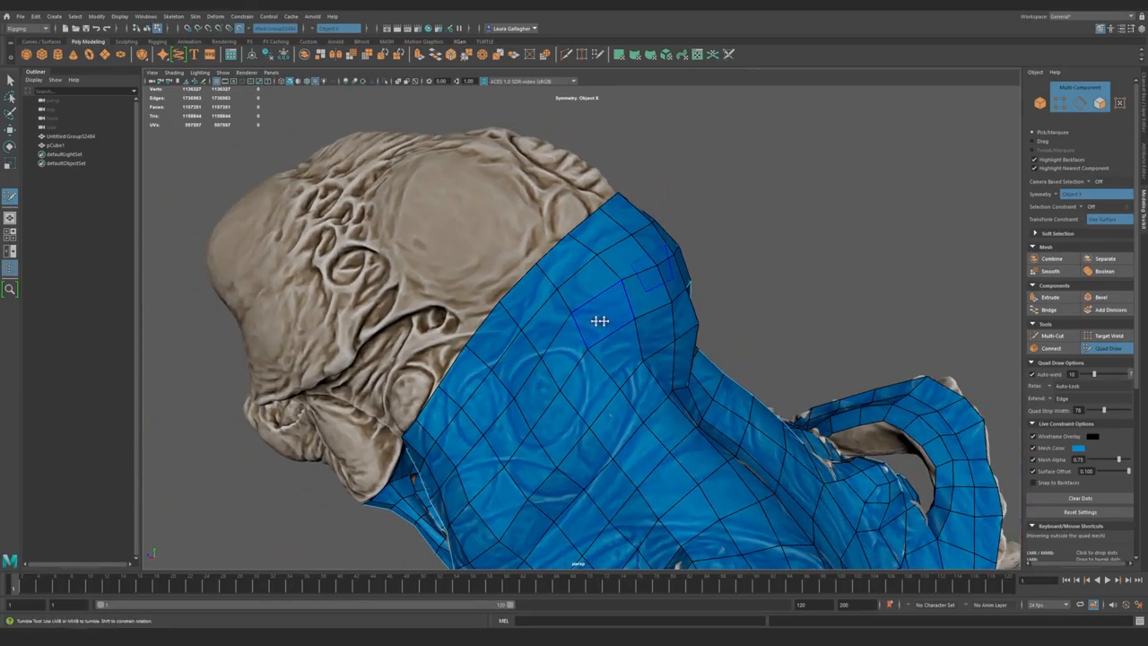
mouse_move(581, 303)
left_mouse_down("shift")
mouse_move(544, 351)
mouse_move(588, 371)
left_mouse_up("shift")
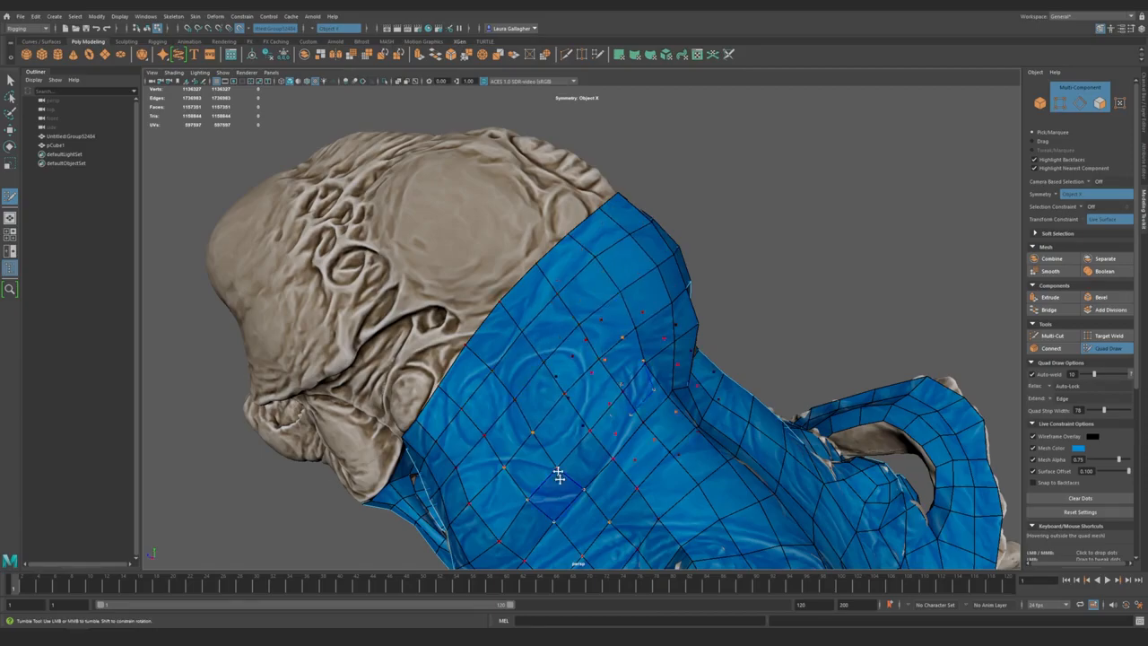
- Examine the retopologized neck, jaw area and back of the head from both sides
right_click_drag(559, 475, 501, 381, "alt")
middle_click_drag(501, 380, 557, 341, "alt")
left_click_drag(557, 341, 588, 314, "alt")
middle_click_drag(530, 375, 591, 350, "alt")
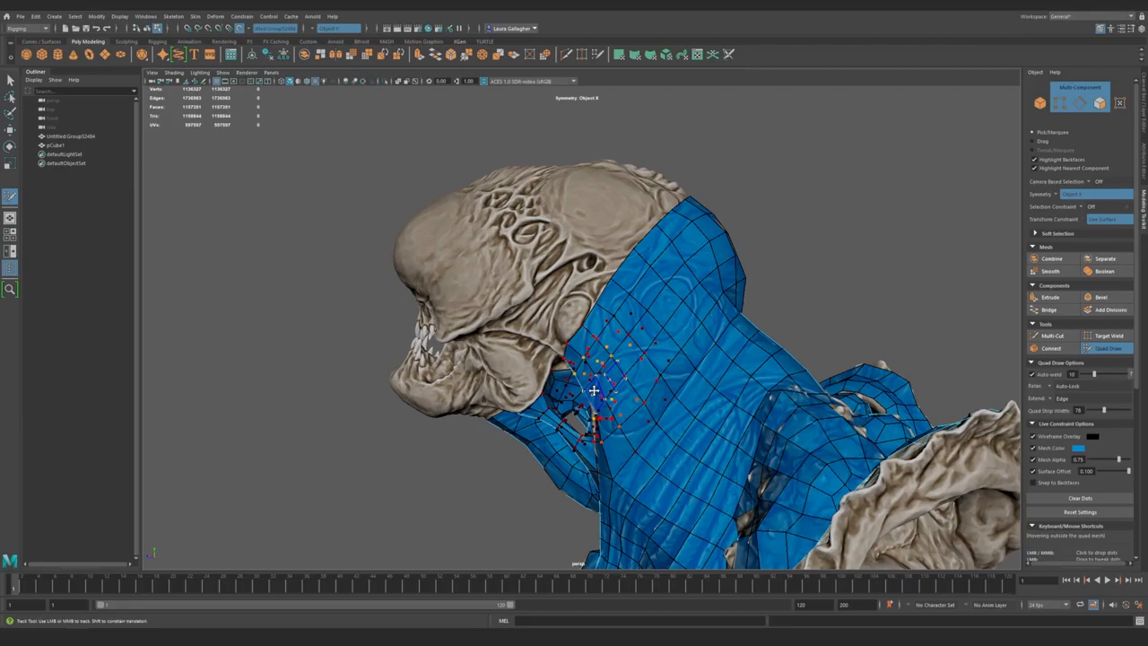
left_click_drag(574, 350, 525, 364, "alt")
left_click_drag(650, 383, 572, 334, "alt")
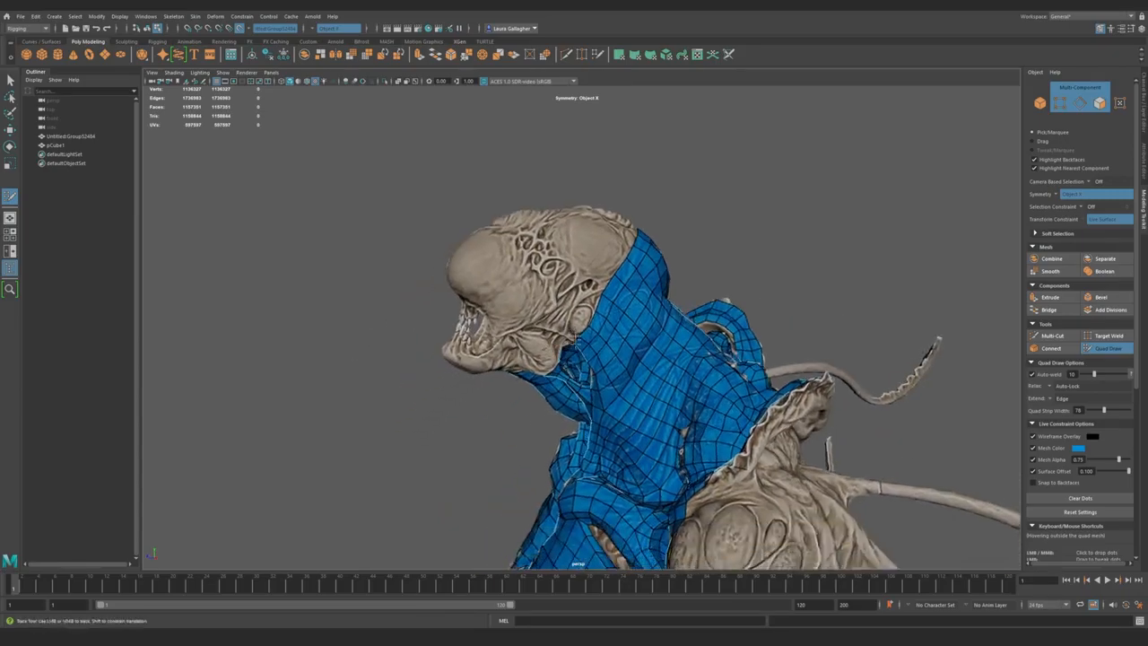
right_click_drag(575, 338, 618, 398, "alt")
left_click_drag(618, 398, 624, 441, "alt")
middle_click_drag(623, 441, 620, 471, "alt")
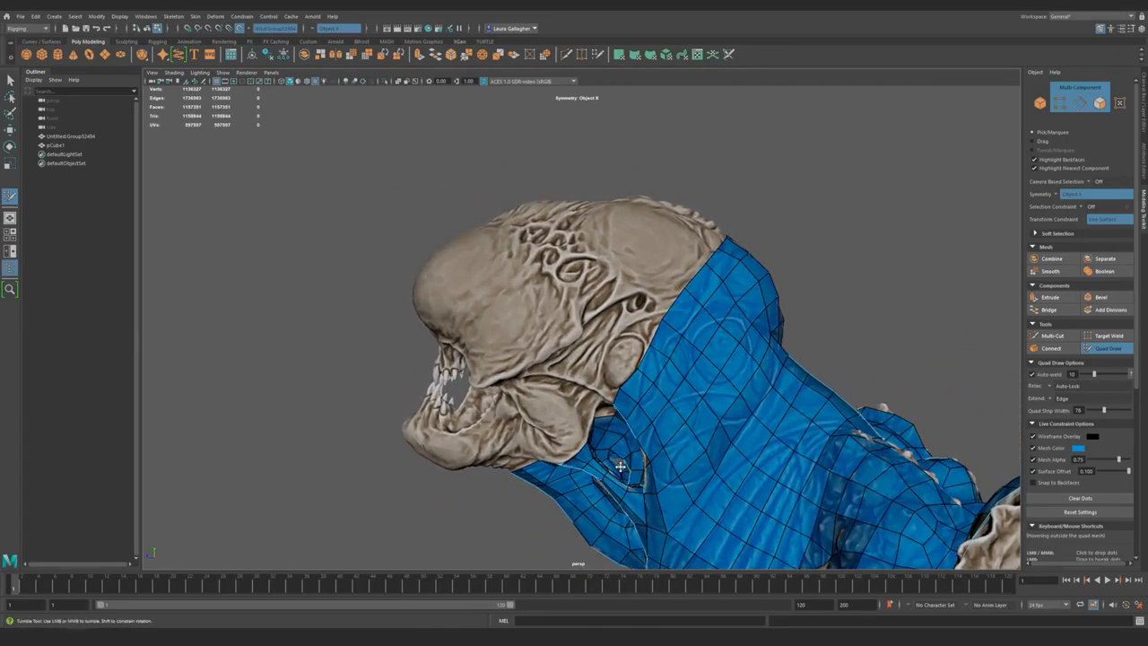
left_click_drag(619, 467, 599, 328, "alt")
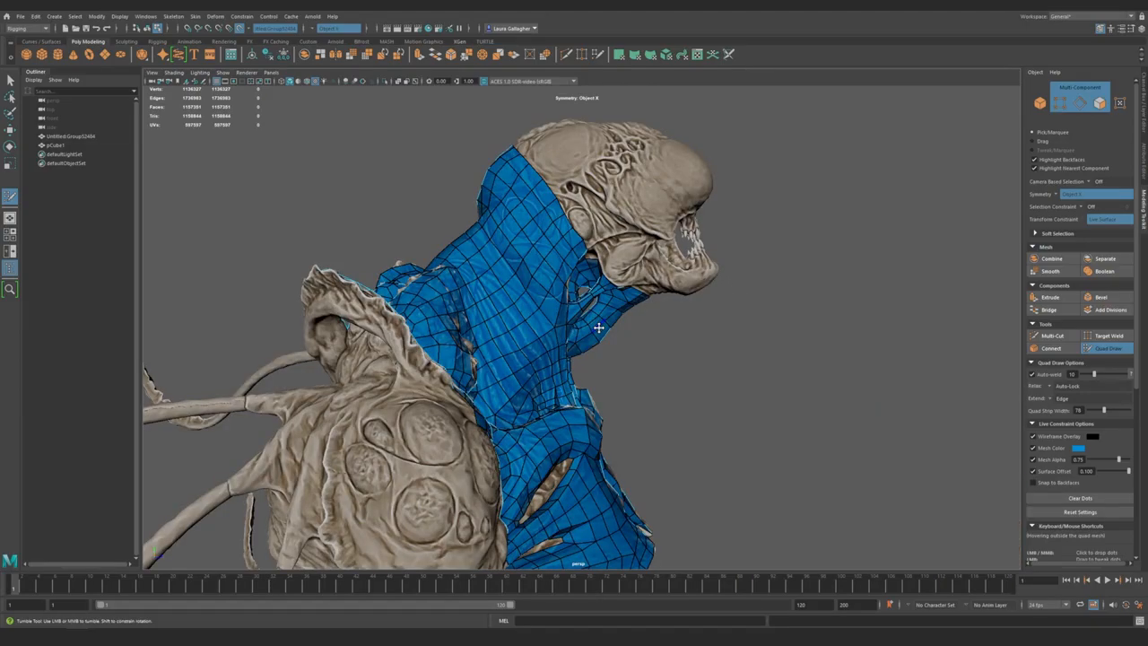
left_click_drag(506, 261, 610, 345, "alt")
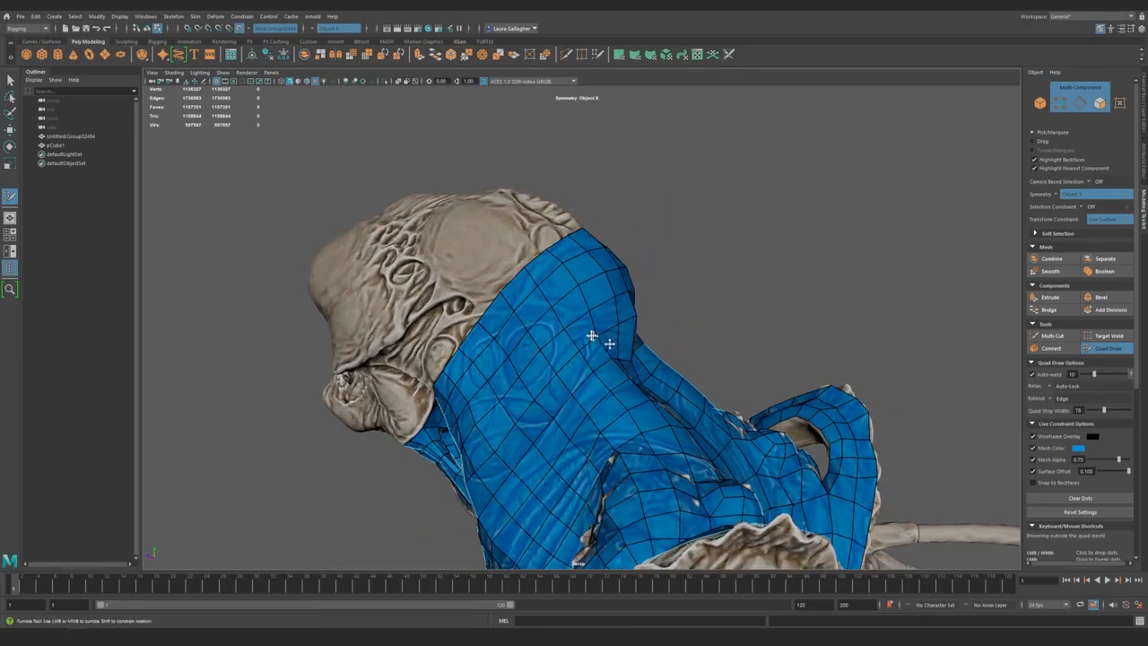
- Delete the quads covering the back of the skull and the upper side of the neck
mouse_move(567, 314)
left_mouse_down("ctrl+shift")
mouse_move(554, 262)
mouse_move(603, 303)
left_mouse_up("ctrl+shift")
mouse_move(690, 286)
left_mouse_down("alt")
mouse_move(620, 302)
mouse_move(605, 295)
mouse_move(604, 241)
mouse_move(494, 247)
mouse_move(624, 339)
mouse_move(717, 275)
left_mouse_up("alt")
left_click(620, 301, "ctrl+shift")
mouse_move(530, 285)
left_mouse_down("ctrl+shift")
mouse_move(471, 346)
mouse_move(525, 397)
mouse_move(574, 363)
mouse_move(529, 310)
mouse_move(534, 319)
left_mouse_up("ctrl+shift")
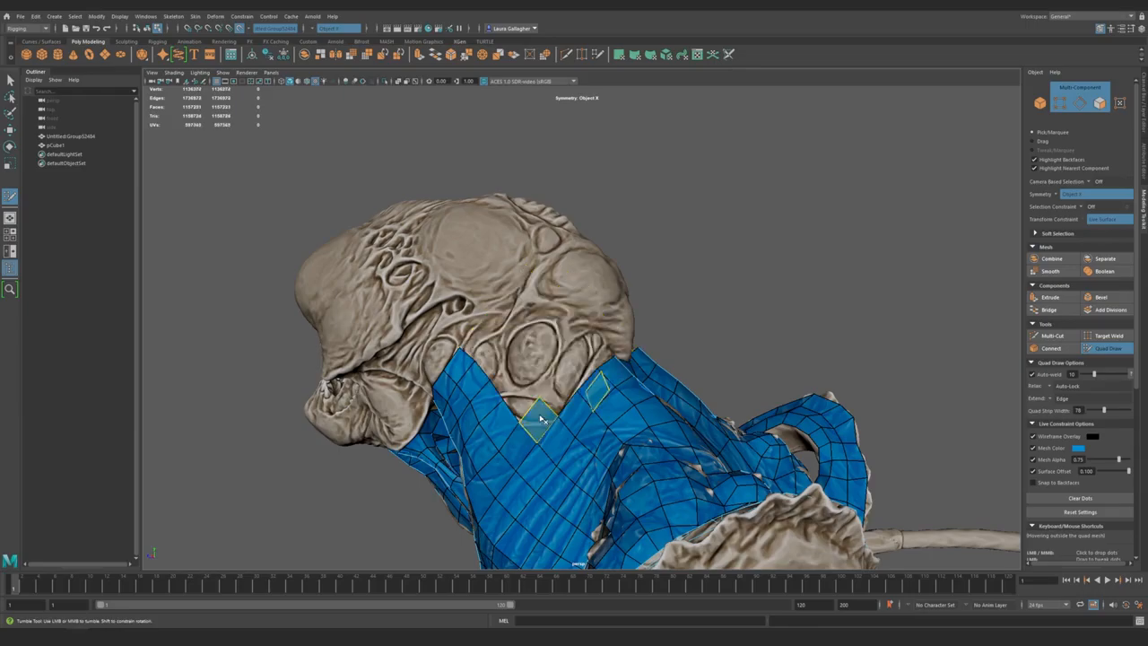
- Lay a new horizontal strip of quads from the side of the head around to the back of the skull
left_click_drag(744, 341, 737, 410, "alt")
left_click_drag(728, 339, 725, 351, "alt")
key("Tab")
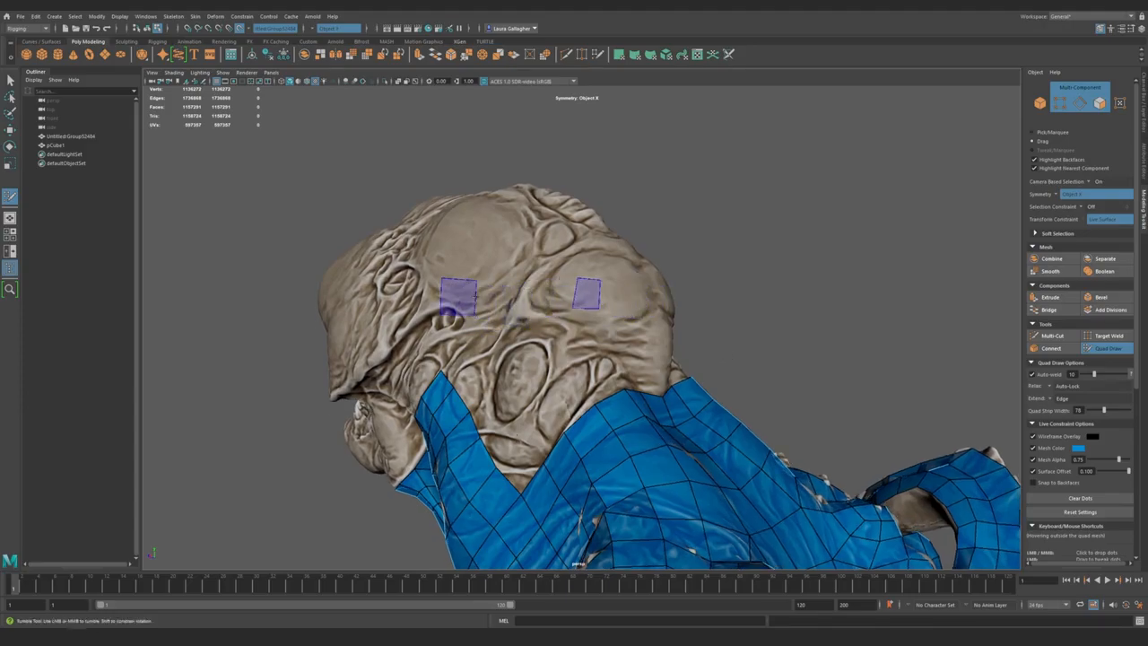
mouse_move(482, 299)
left_mouse_down()
mouse_move(593, 330)
mouse_move(668, 332)
left_mouse_up()
mouse_move(753, 320)
left_mouse_down("alt")
mouse_move(661, 312)
mouse_move(513, 362)
left_mouse_up("alt")
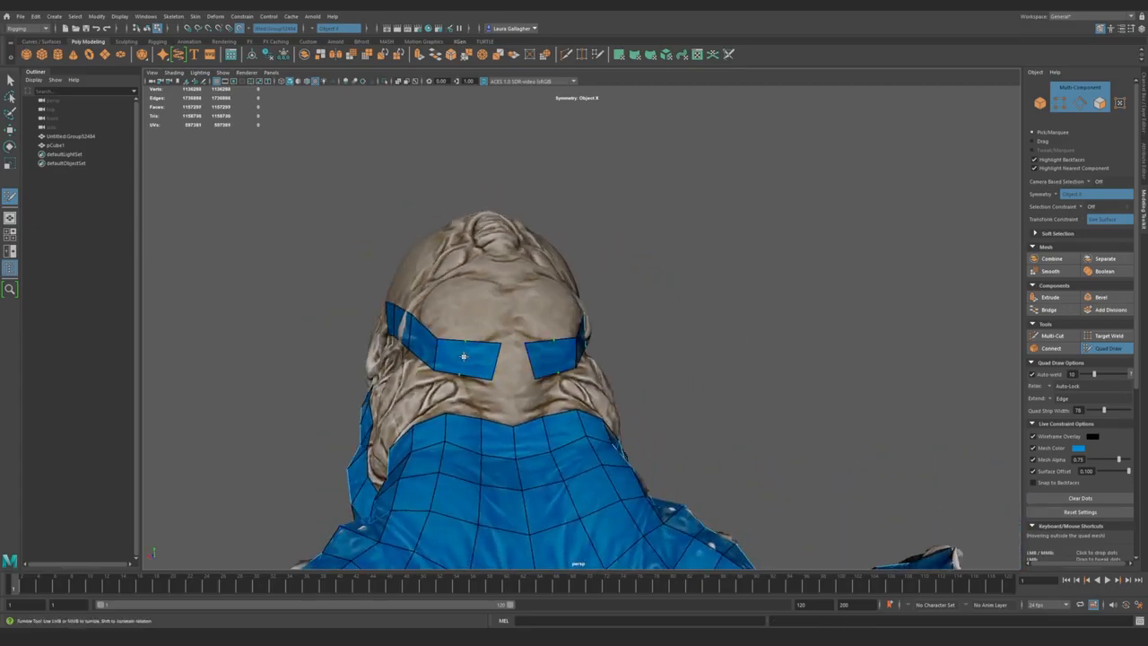
- Adjust the strip's vertices near the symmetry line and fill the centre gap to join both halves behind the skull
middle_click_drag(507, 358, 587, 305, "alt")
right_click_drag(587, 305, 576, 359, "alt")
middle_click_drag(576, 359, 595, 421, "alt")
left_click_drag(588, 401, 576, 396)
left_click_drag(597, 356, 588, 351)
left_click_drag(550, 389, 540, 388)
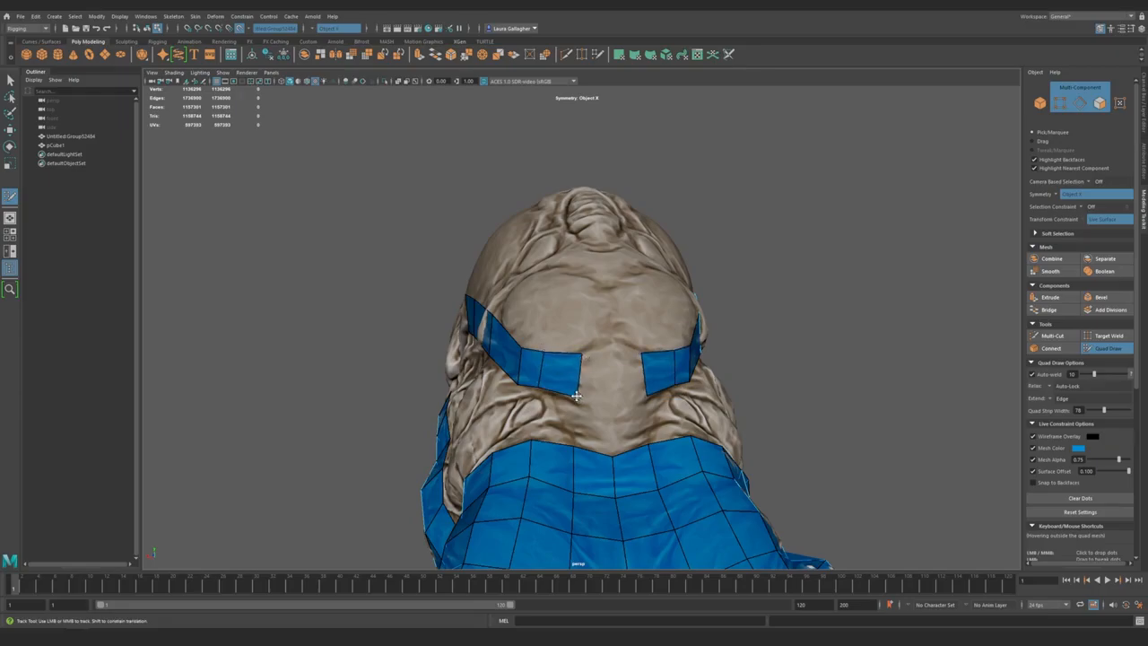
mouse_move(585, 375)
left_mouse_down("shift")
mouse_move(625, 376)
mouse_move(600, 463)
left_mouse_up("shift")
left_click_drag(594, 413, 623, 444, "alt")
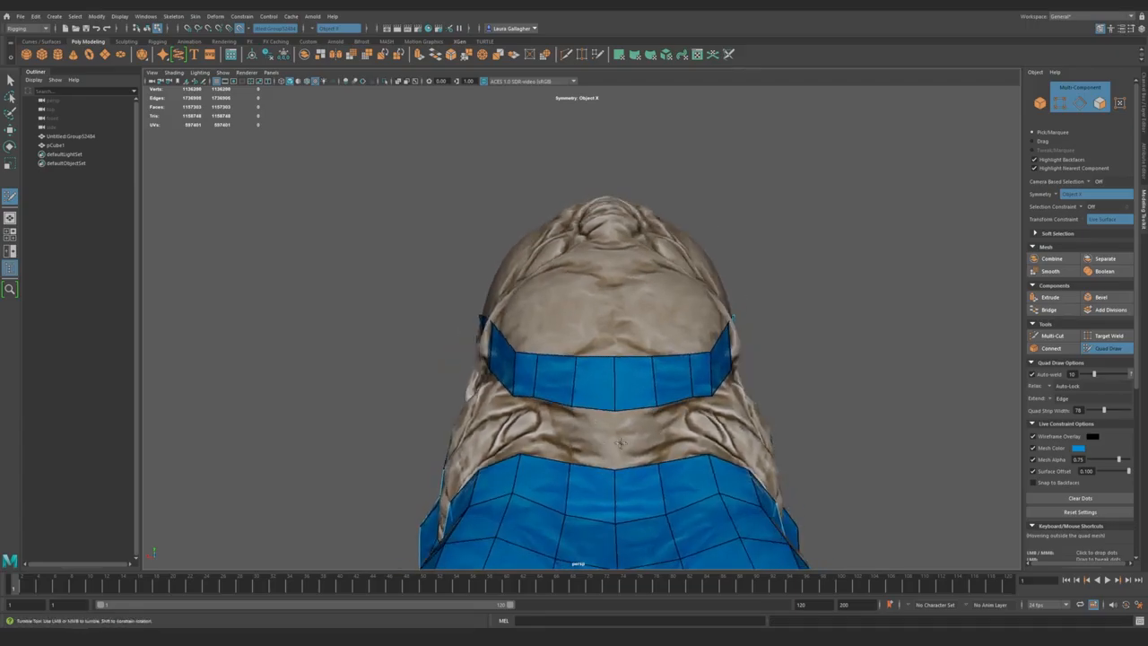
- Insert an edge loop in the strip's long quads on the side of the head and even out the surrounding vertices
left_click_drag(554, 421, 588, 428, "alt")
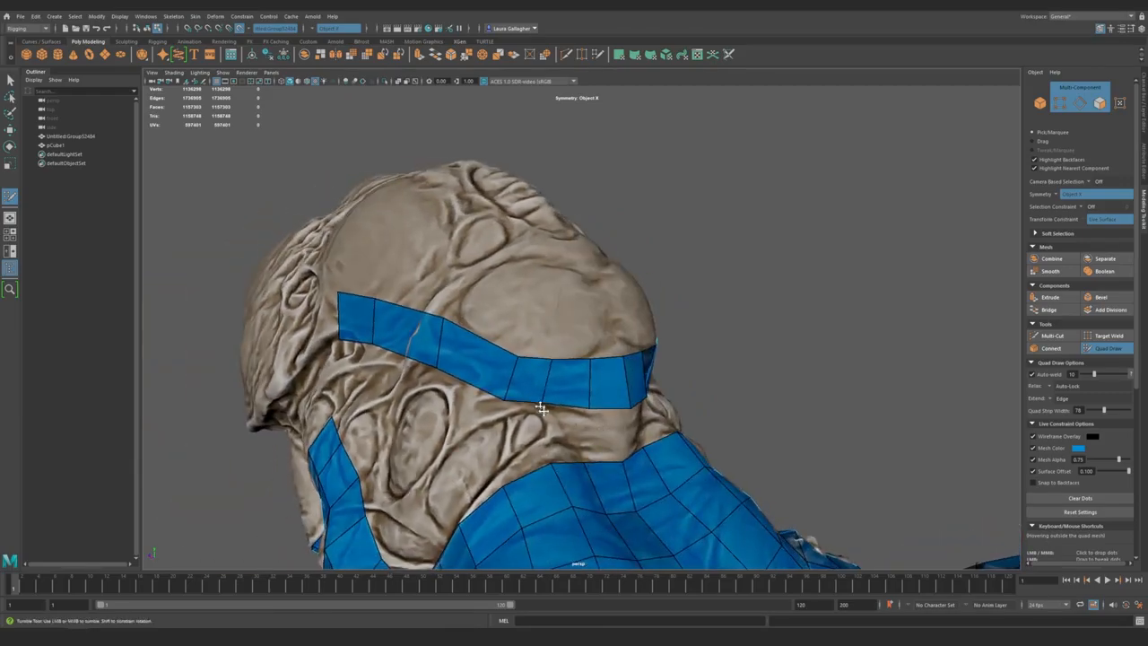
left_click_drag(515, 403, 525, 405, "alt")
mouse_move(537, 360)
left_mouse_down()
mouse_move(510, 346)
mouse_move(522, 351)
left_mouse_up()
left_click_drag(560, 404, 547, 402, "alt")
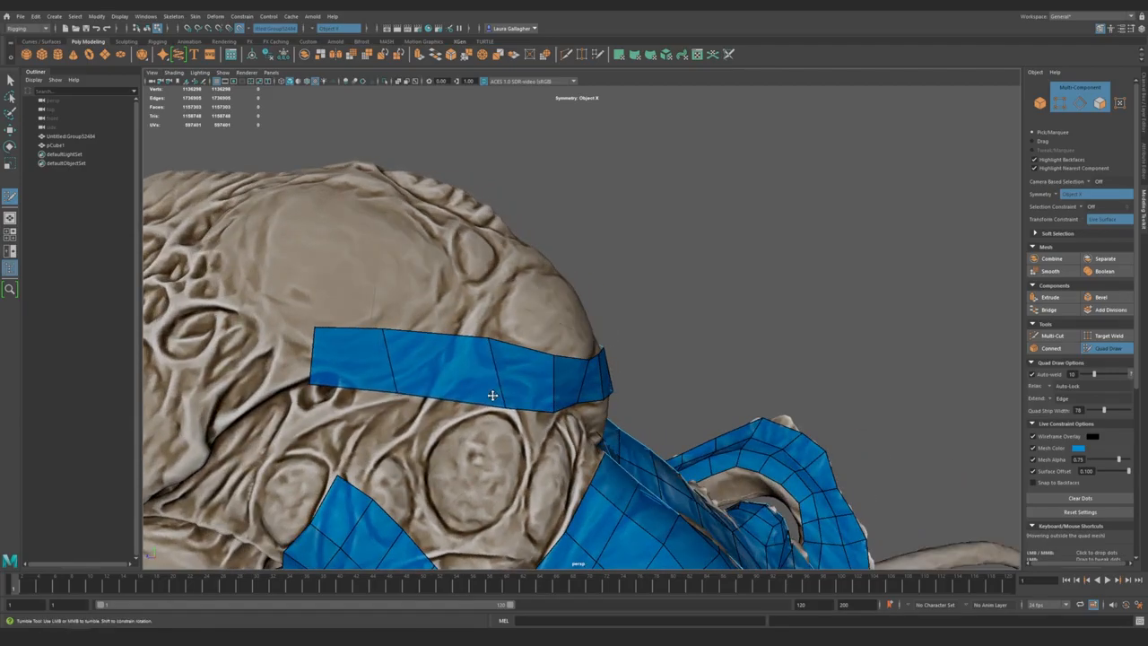
left_click(439, 394, "ctrl")
scroll(427, 396, "down", 2)
middle_click_drag(341, 387, 441, 392, "alt")
mouse_move(477, 366)
left_mouse_down()
mouse_move(484, 335)
mouse_move(459, 359)
left_mouse_up()
left_click_drag(535, 386, 527, 391)
mouse_move(460, 395)
left_mouse_down()
mouse_move(456, 407)
mouse_move(464, 396)
left_mouse_up()
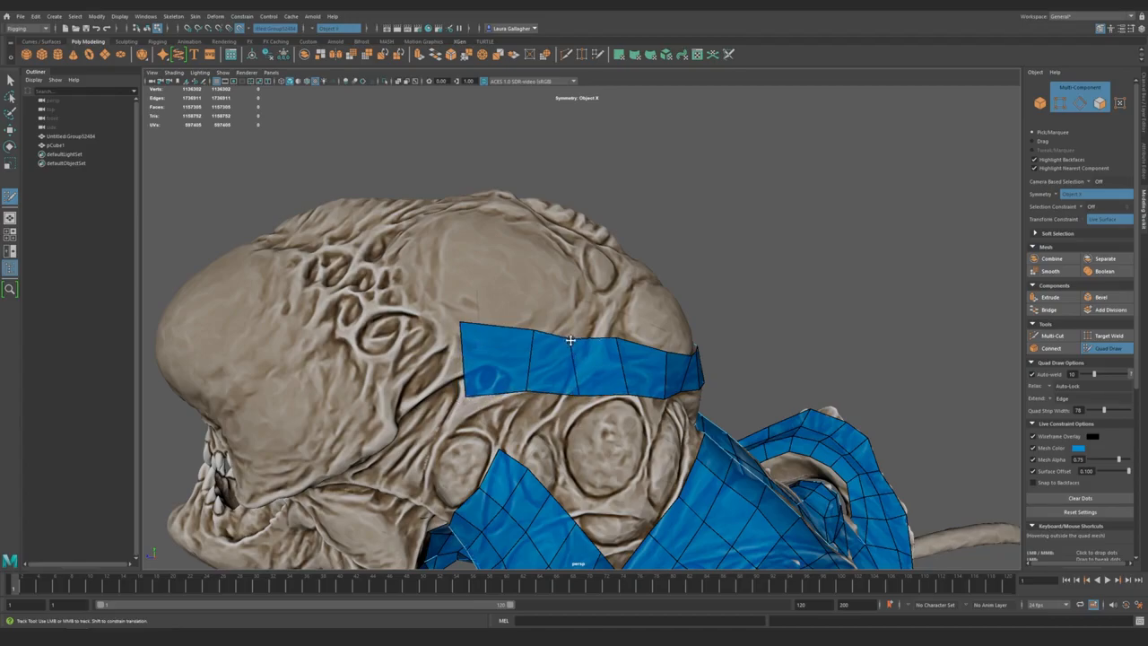
- Extend quads upward from the strip and fill the gaps to cover the dome at the back of the skull
left_click_drag(520, 389, 577, 410, "alt")
left_click_drag(563, 344, 525, 321)
left_click_drag(641, 350, 588, 398, "alt")
left_click_drag(558, 320, 603, 389, "alt")
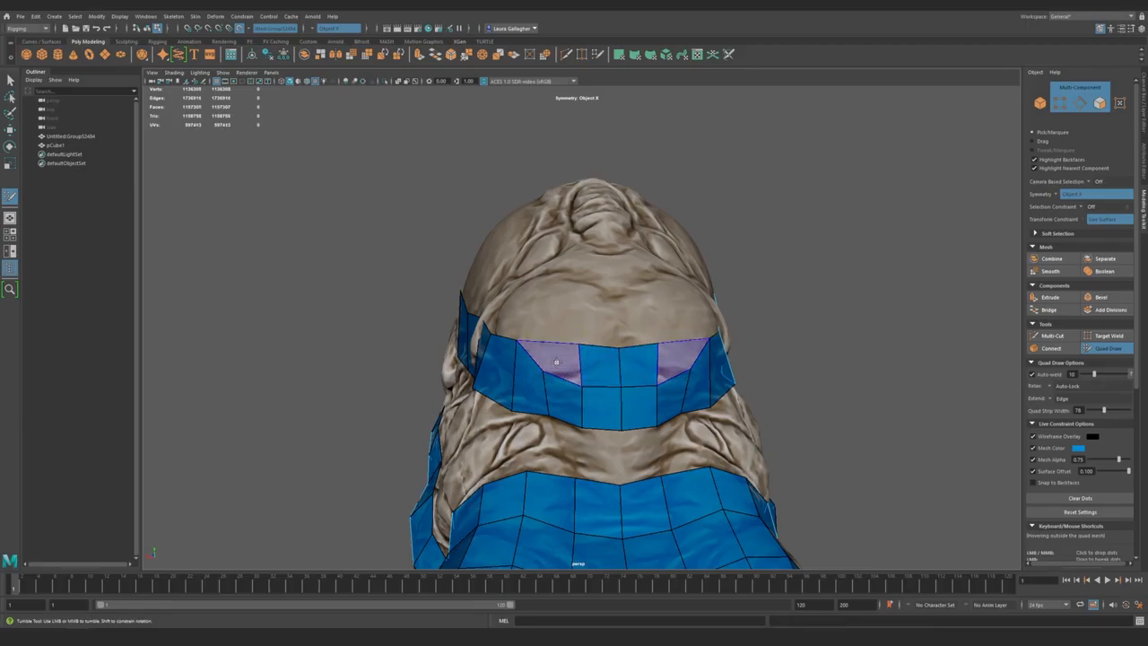
left_click_drag(496, 373, 571, 384, "alt")
left_click_drag(609, 453, 614, 345, "alt")
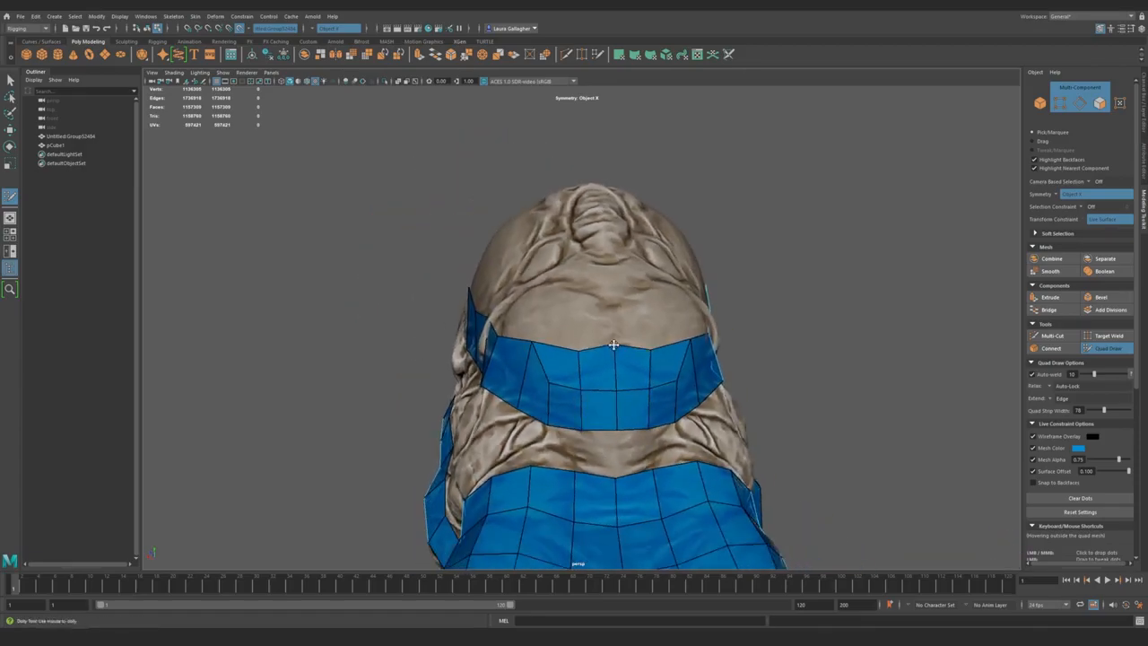
left_click_drag(580, 391, 638, 423, "alt")
left_click_drag(598, 350, 517, 345, "alt")
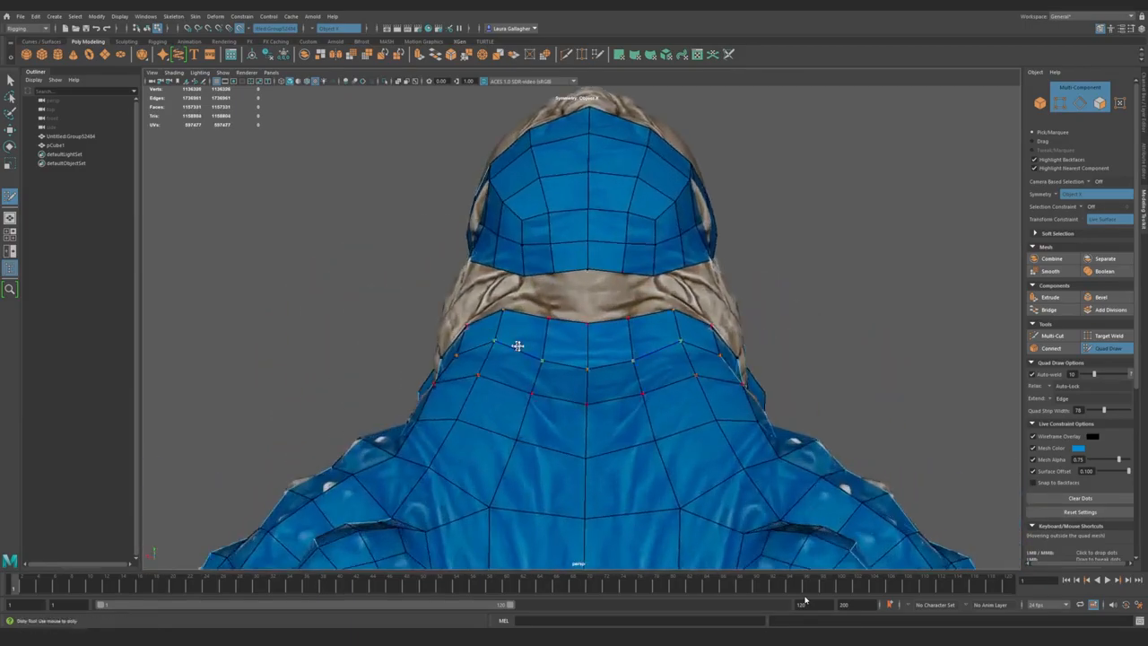
- Bridge the centre gap between the skull cap and the back of the neck with quads
right_click_drag(518, 345, 535, 359, "alt")
middle_click_drag(535, 359, 528, 437, "alt")
left_click_drag(507, 407, 536, 386, "alt")
middle_click_drag(536, 385, 544, 389, "alt")
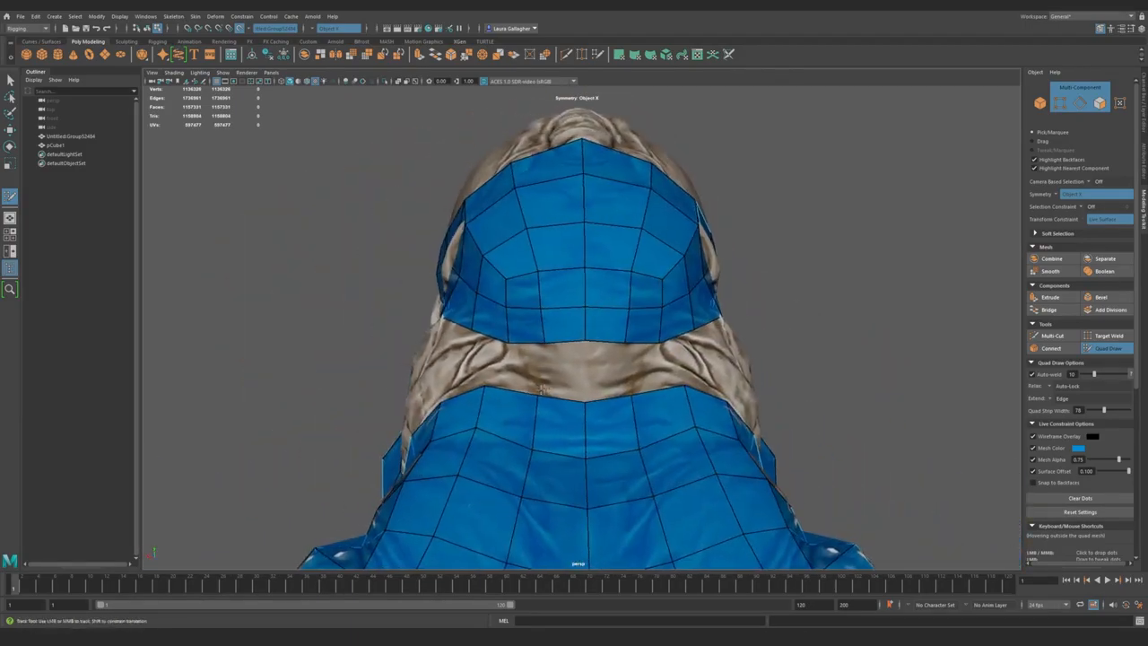
left_click_drag(544, 389, 583, 379, "alt")
left_click(566, 366, "shift")
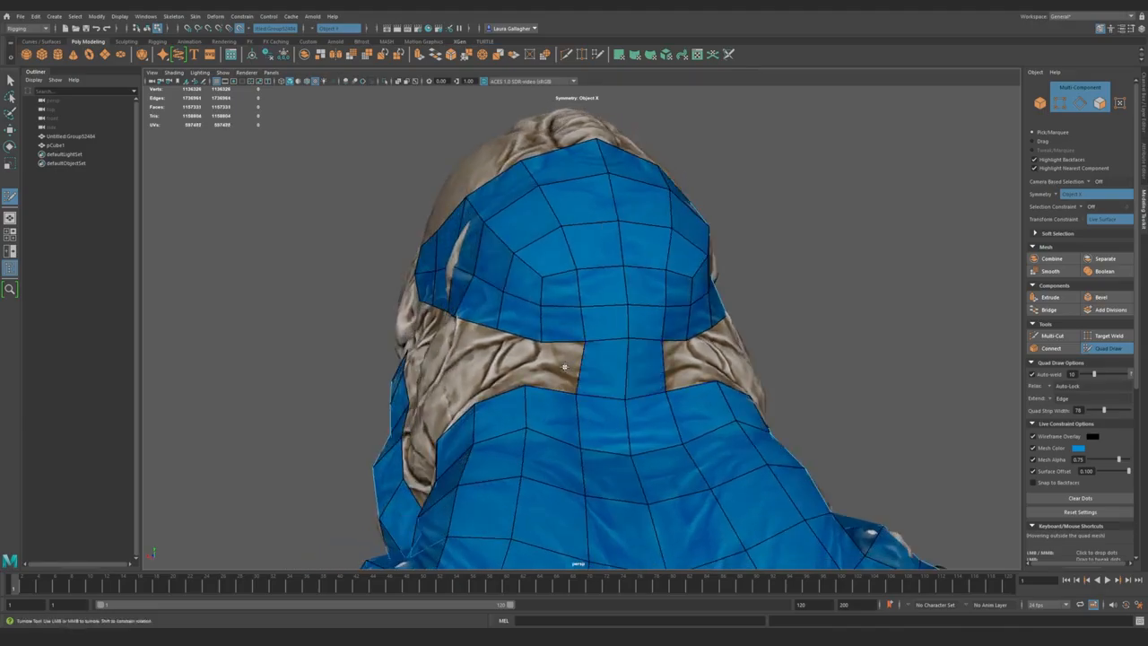
- Undo the misplaced fill beside the central bridge and replace it with a smaller quad extended outward from the bridge
mouse_move(566, 365)
left_mouse_down("alt")
mouse_move(514, 382)
mouse_move(592, 397)
left_mouse_up("alt")
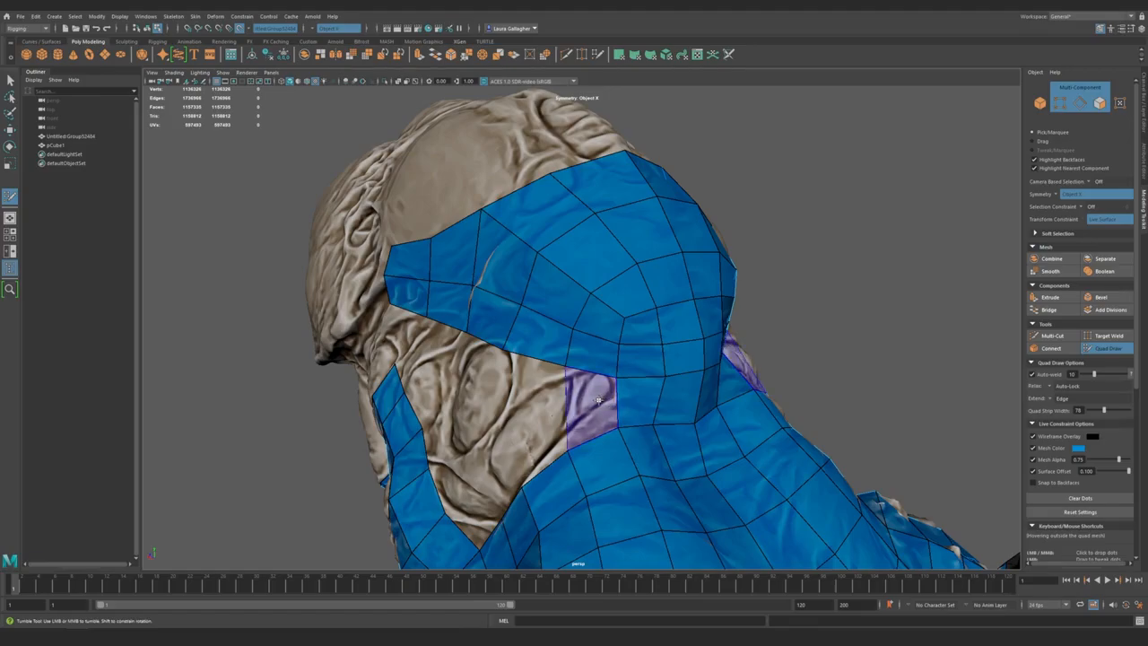
left_click(536, 439, "shift")
key("ctrl+z")
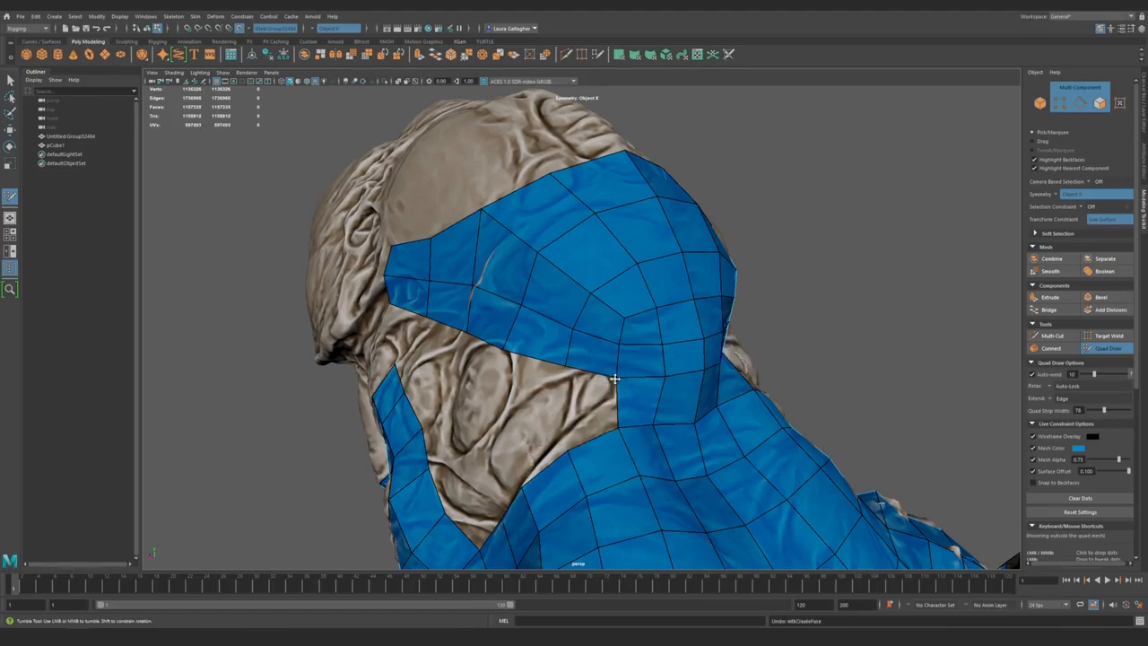
left_click_drag(564, 415, 570, 410)
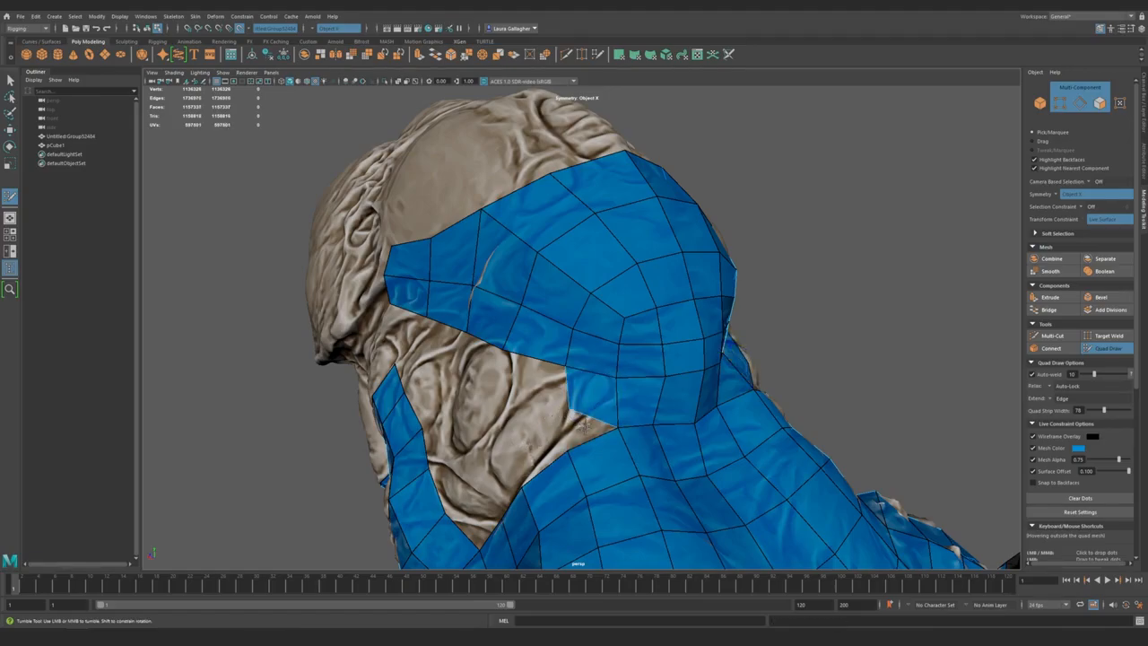
left_click(537, 430)
left_click(542, 434, "shift")
- Extend a row of quads along the neck border below the round cavity on the side of the head
right_click_drag(620, 477, 525, 396, "alt")
left_click_drag(525, 397, 436, 398, "alt")
right_click_drag(436, 397, 546, 456, "alt")
mouse_move(547, 457)
left_mouse_down("alt")
mouse_move(546, 371)
mouse_move(547, 385)
mouse_move(510, 350)
mouse_move(555, 360)
mouse_move(544, 367)
mouse_move(546, 348)
mouse_move(534, 400)
mouse_move(549, 391)
left_mouse_up("alt")
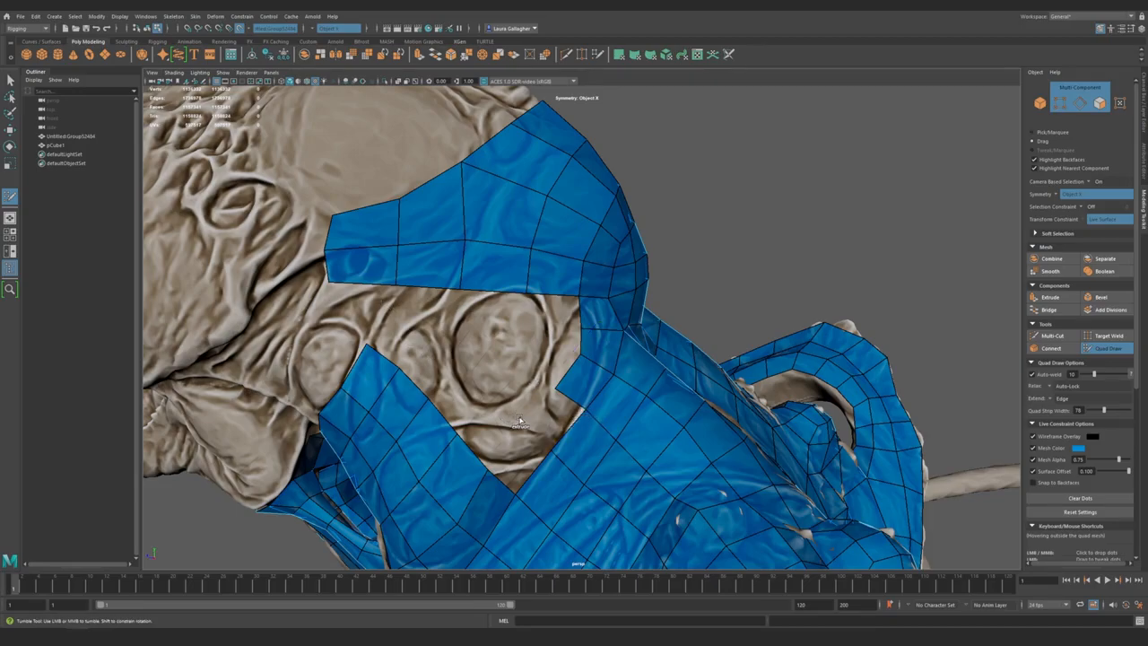
left_click_drag(519, 422, 528, 435)
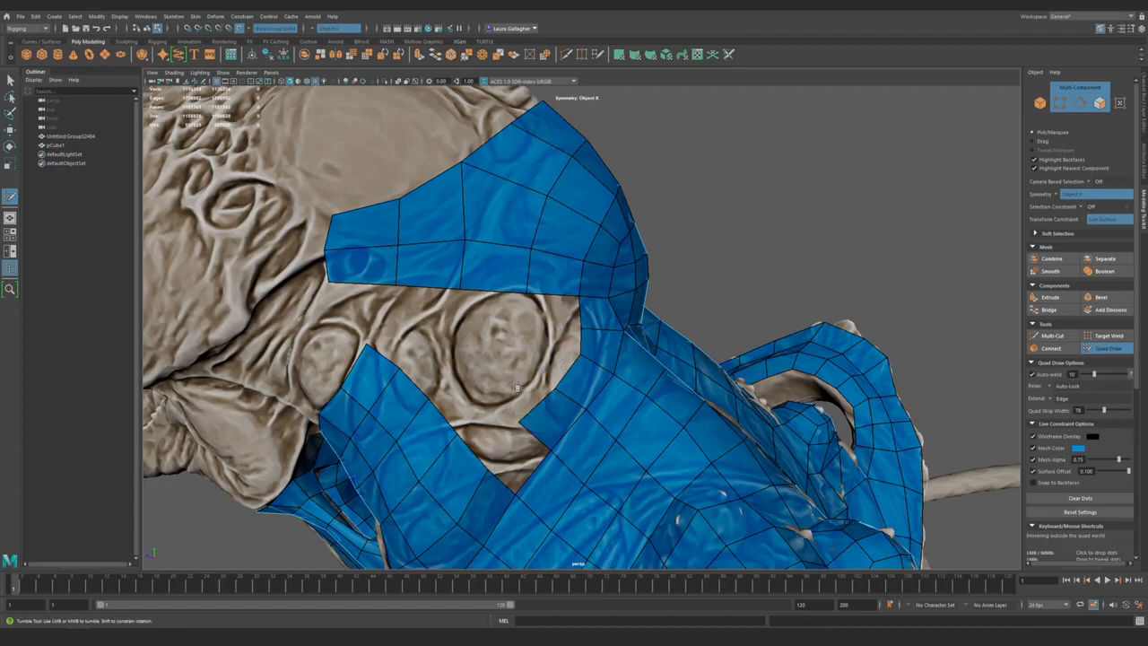
- Connect the side of the neck to the skull band with a column of quads in front of the round cavity
middle_click_drag(517, 387, 576, 351, "alt")
mouse_move(592, 409)
right_mouse_down("alt")
mouse_move(503, 408)
mouse_move(625, 461)
right_mouse_up("alt")
left_click_drag(625, 461, 601, 453, "alt")
left_click(499, 359, "shift")
left_click_drag(499, 359, 481, 335, "alt")
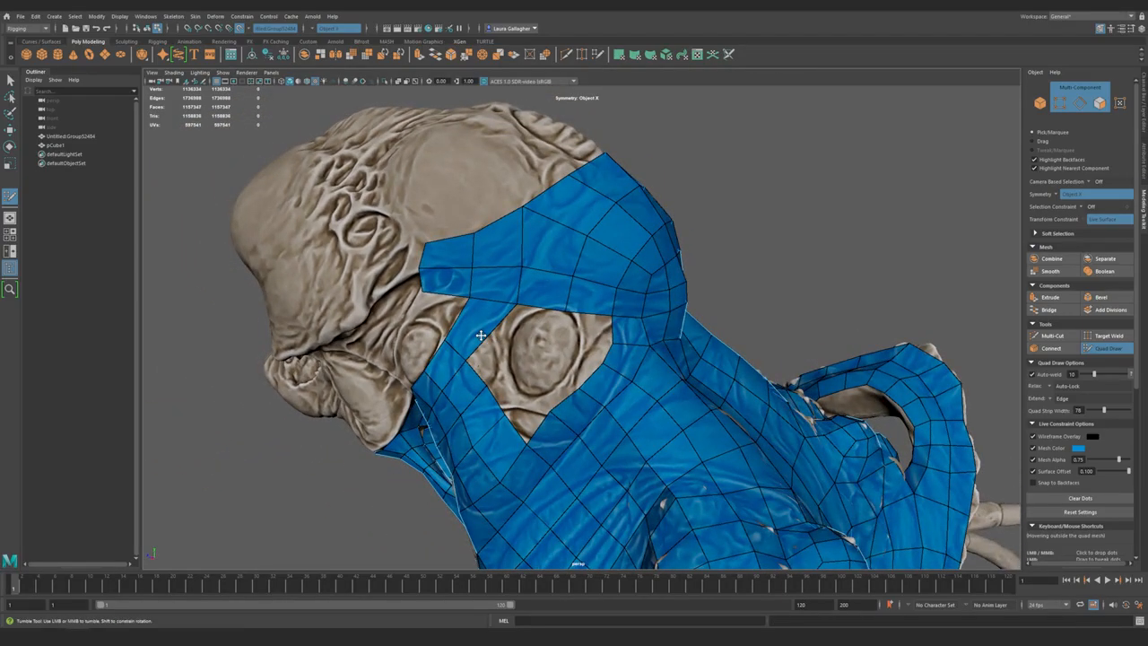
- Insert an edge loop through the skull band and extend rows of quads into the opening over the round cavity
left_click(561, 224, "ctrl")
middle_click_drag(558, 279, 579, 346, "alt")
right_click_drag(579, 346, 628, 399, "alt")
mouse_move(628, 399)
left_mouse_down("alt")
mouse_move(634, 415)
mouse_move(583, 377)
left_mouse_up("alt")
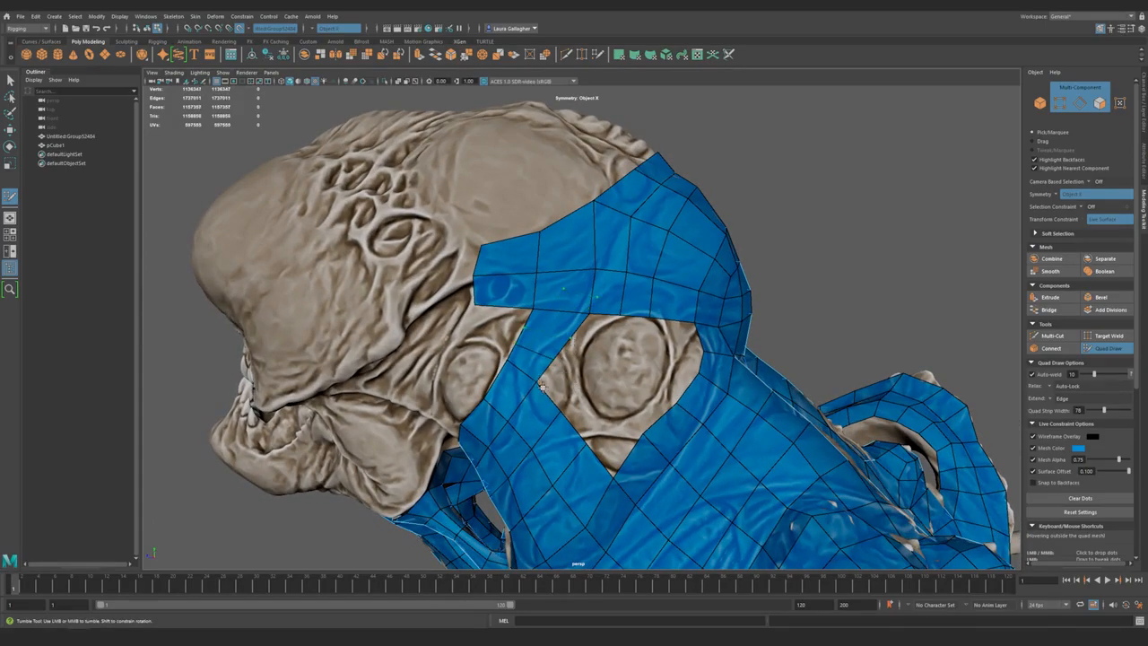
left_click_drag(539, 382, 643, 434)
left_click_drag(591, 379, 631, 368)
left_click(610, 350, "shift")
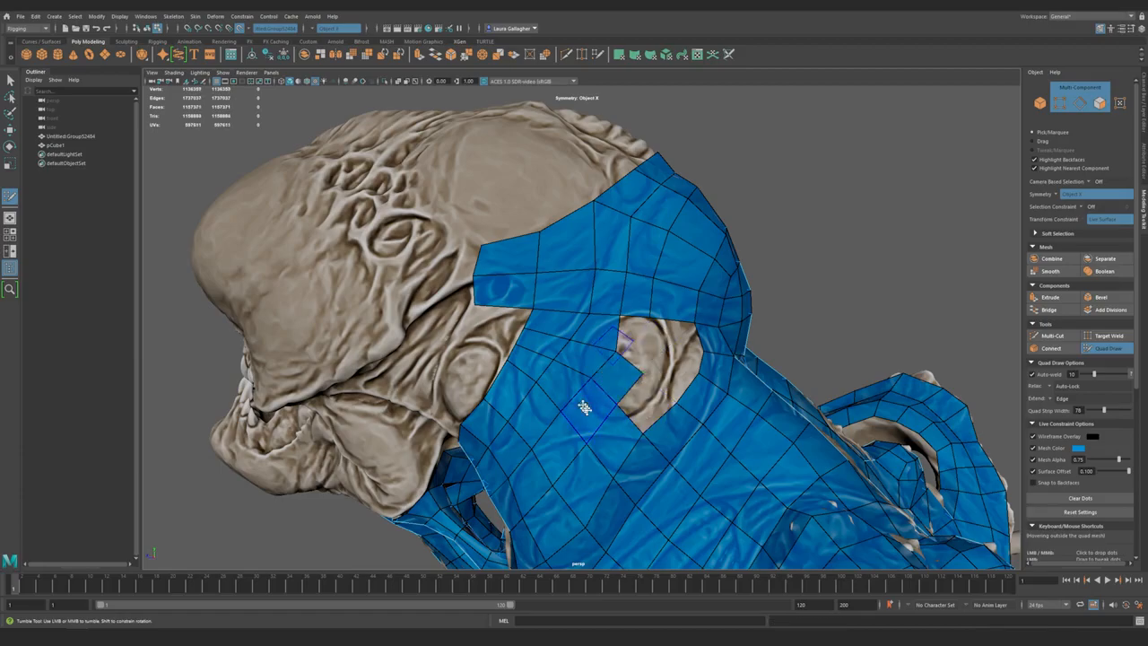
- Relax the quads around the remaining opening on the side of the head
scroll(577, 341, "down", 5)
right_click_drag(539, 394, 619, 418, "alt")
middle_click_drag(557, 418, 619, 395, "alt")
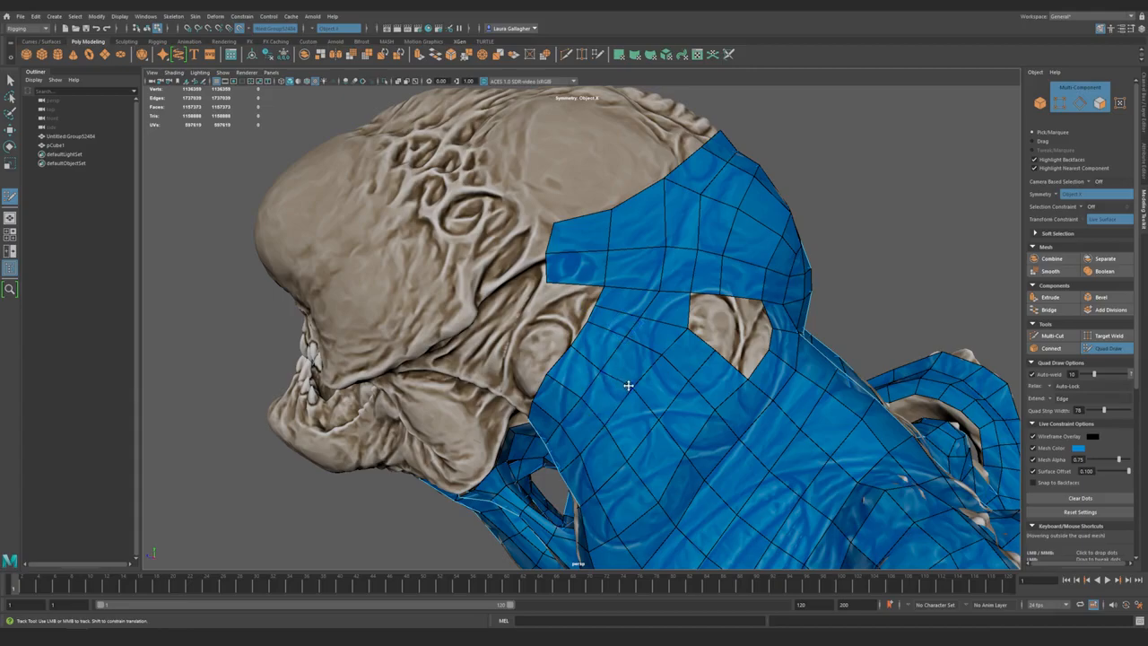
middle_click_drag(683, 389, 607, 422, "alt")
right_click_drag(562, 265, 595, 329, "alt")
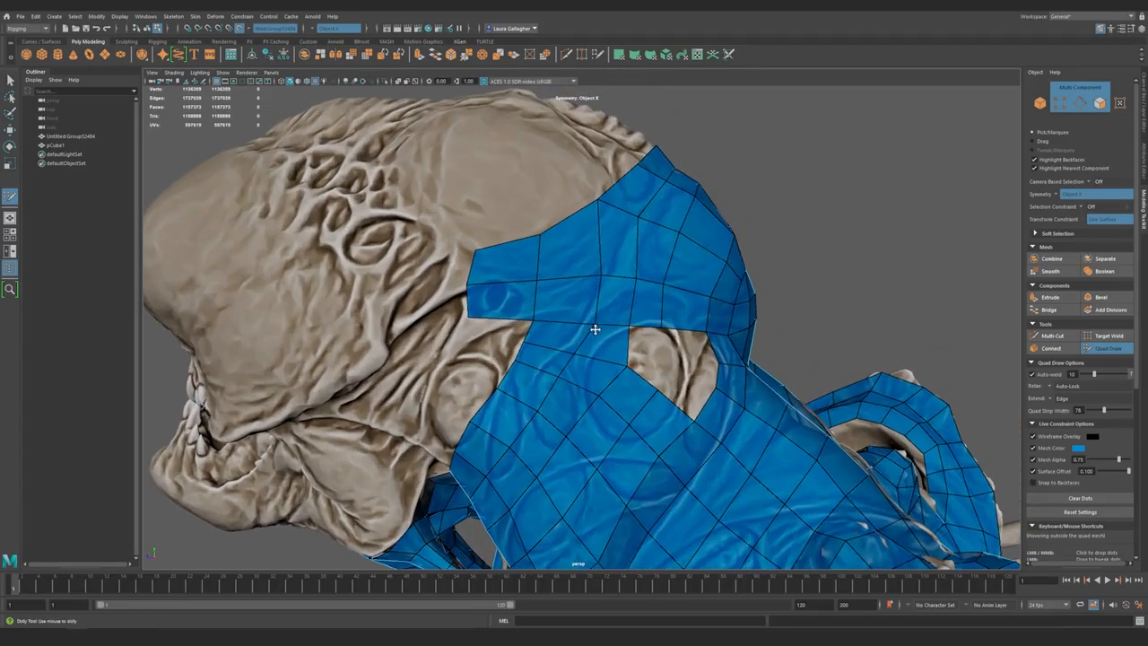
left_click_drag(596, 368, 599, 355, "alt")
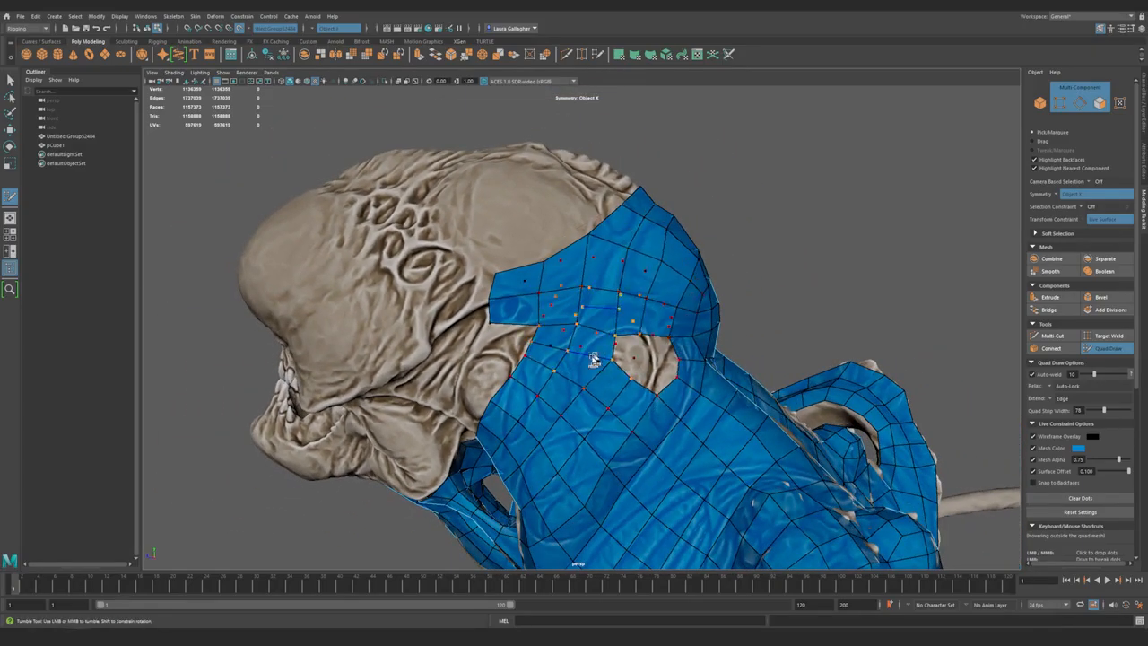
left_click_drag(580, 452, 569, 461, "alt")
right_click_drag(569, 461, 600, 476, "alt")
left_click_drag(565, 443, 548, 436, "alt")
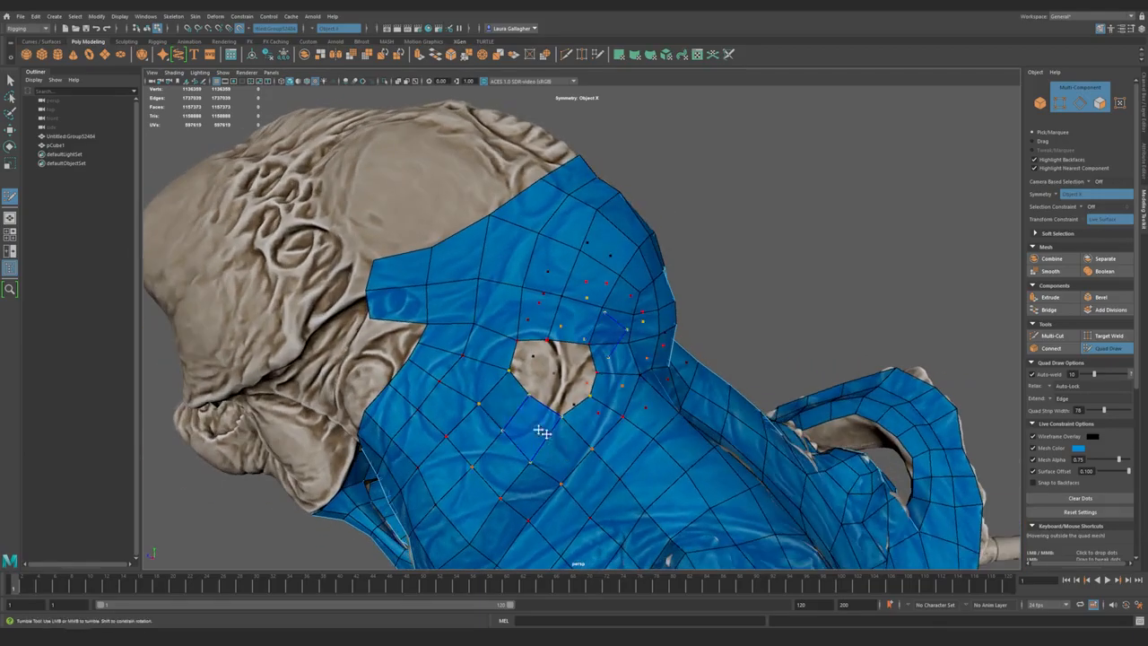
- Close the front part of the remaining opening on the side of the head with a quad
right_click_drag(548, 436, 565, 456, "alt")
middle_click_drag(551, 455, 553, 409, "alt")
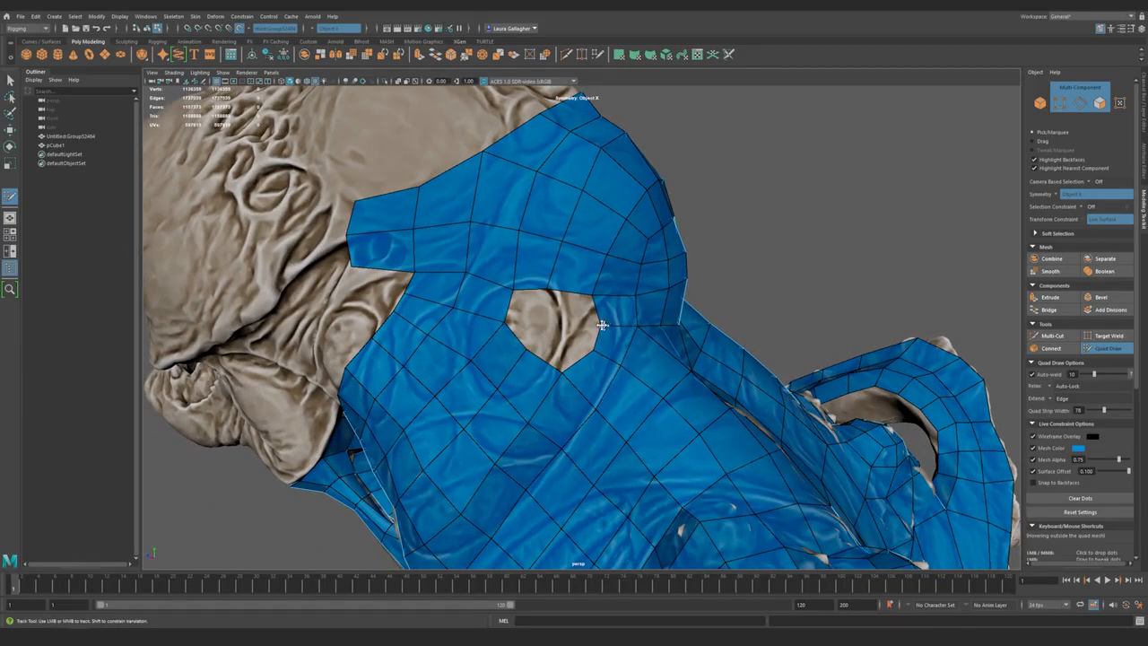
left_click_drag(579, 346, 646, 413, "alt")
right_click_drag(646, 413, 610, 352, "alt")
right_click_drag(586, 406, 540, 353, "alt")
left_click_drag(540, 354, 555, 361, "alt")
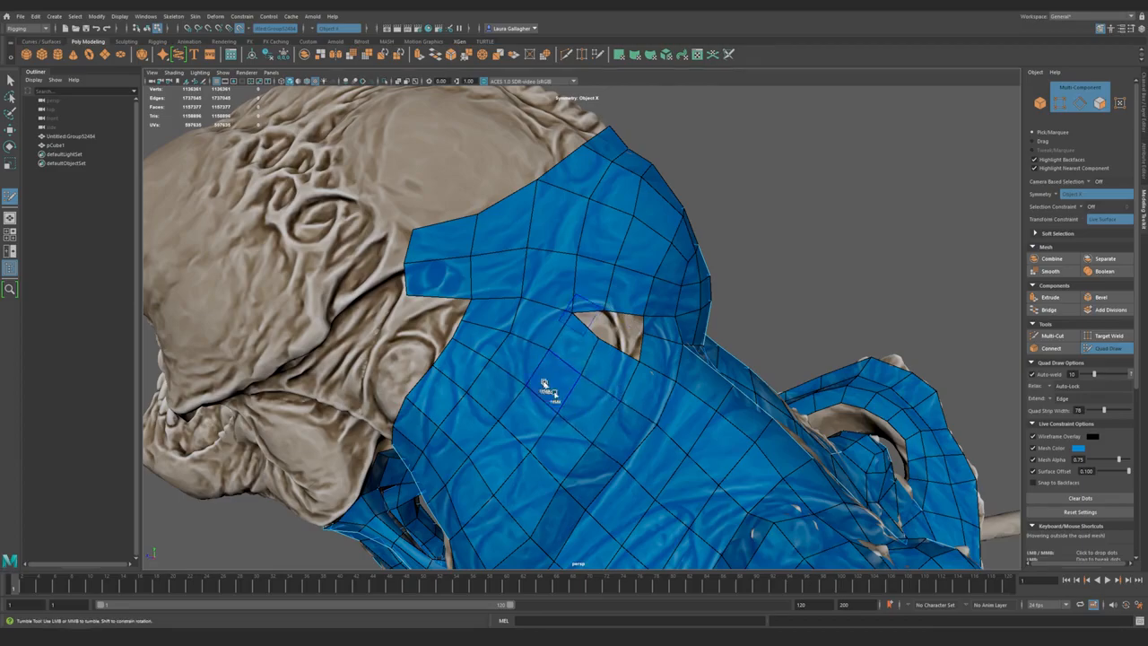
left_click_drag(443, 379, 532, 328, "alt")
left_click_drag(680, 415, 613, 459, "alt")
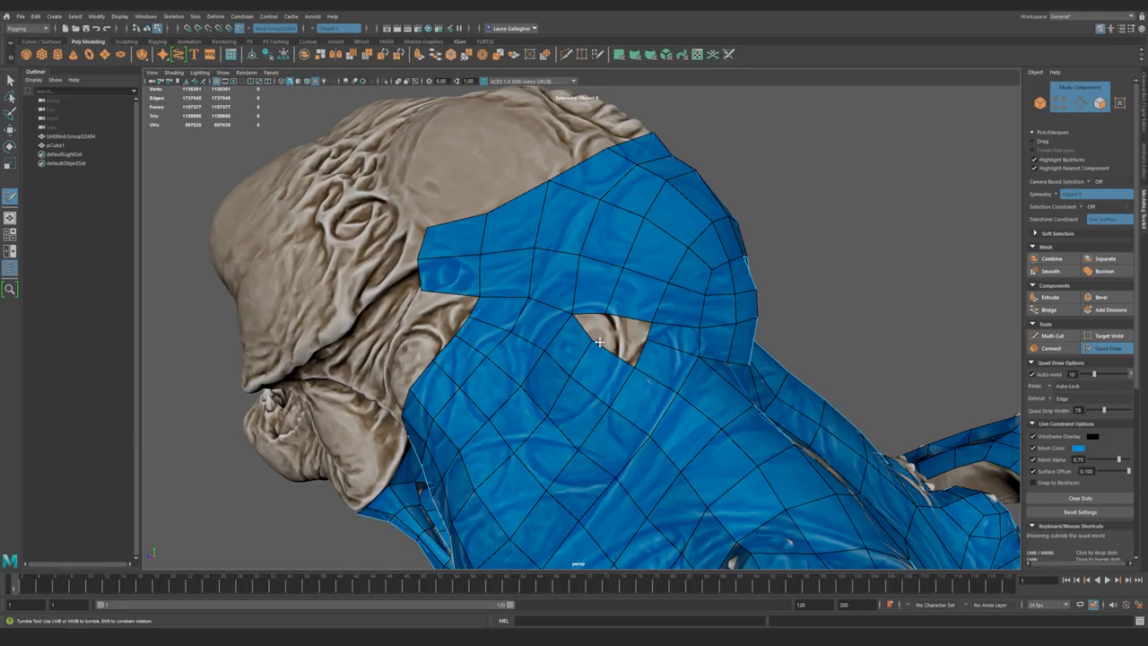
- Delete the quad above the remaining opening and insert an edge loop along the front of the skull band
right_click_drag(593, 328, 594, 420, "alt")
left_click_drag(591, 454, 607, 339, "alt")
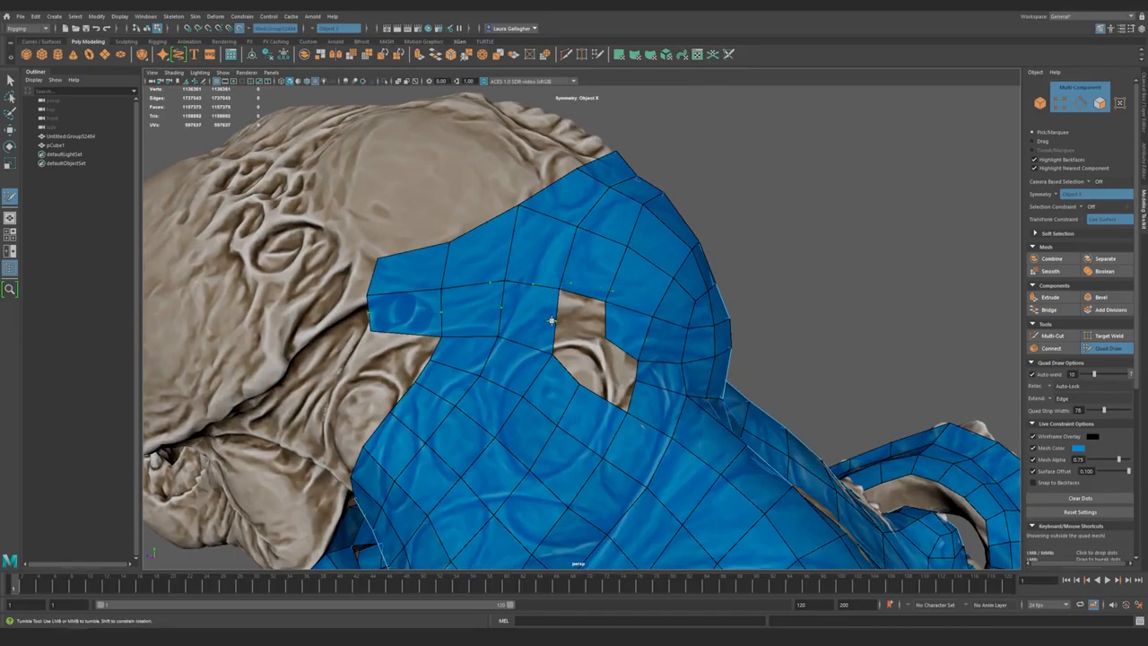
middle_click(544, 388, "ctrl")
middle_click_drag(508, 362, 548, 406, "alt")
- Extend a quad from the skull band's upper border onto the side of the skull and raise the neighbouring vertices into even rows
left_click_drag(412, 307, 403, 242)
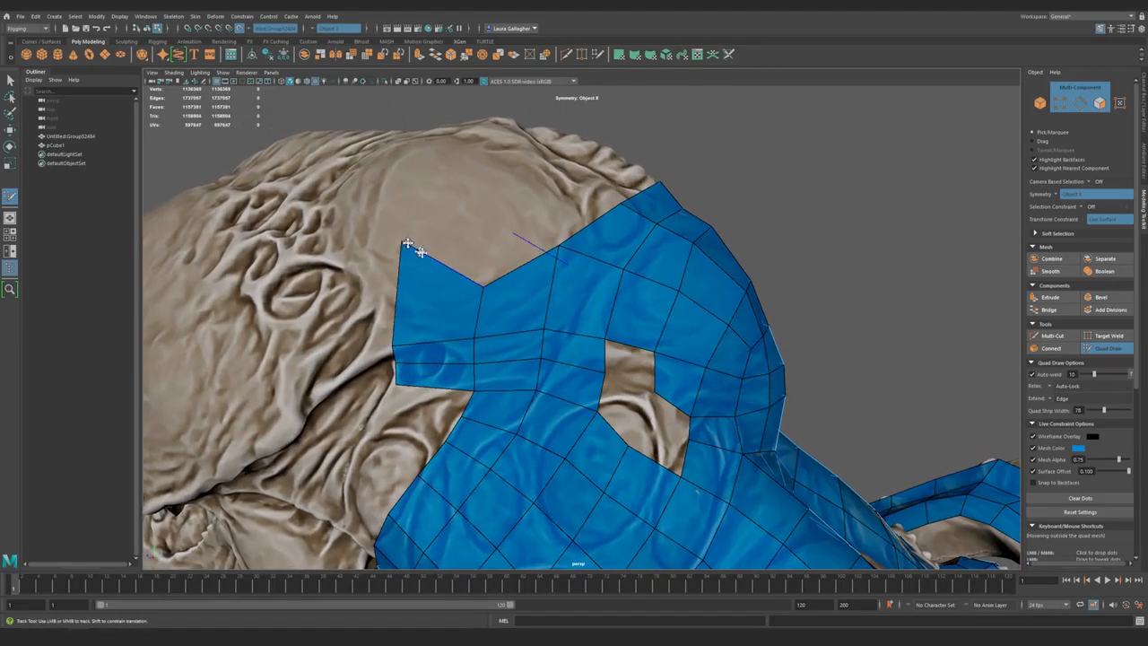
left_click_drag(485, 286, 484, 237)
left_click_drag(545, 329, 544, 303)
left_click_drag(606, 339, 611, 316)
left_click_drag(655, 351, 654, 339)
left_click_drag(706, 366, 703, 358)
left_click_drag(475, 338, 475, 303)
left_click_drag(397, 341, 397, 297)
- Even out the vertices of the inserted loop and fill the gap above the opening with a quad
left_click_drag(474, 363, 472, 341)
left_click_drag(400, 365, 394, 343)
left_click_drag(537, 360, 470, 345)
left_click_drag(472, 302, 472, 297)
left_click_drag(600, 369, 595, 365)
key("Tab")
left_click(637, 359, "shift")
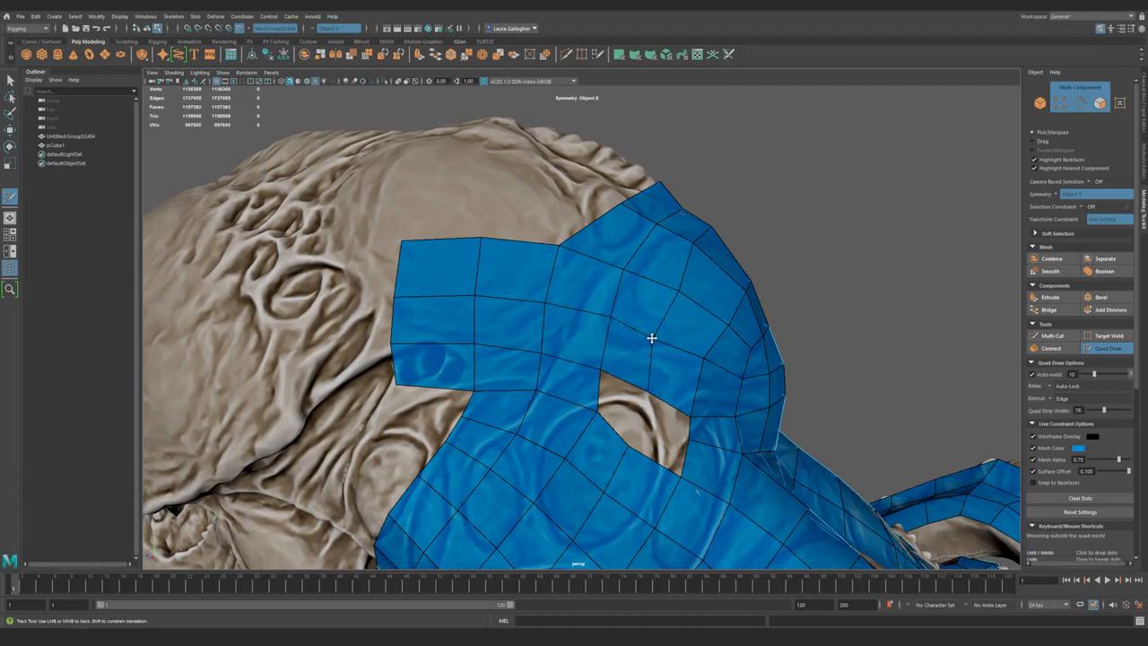
left_click_drag(604, 322, 607, 323, "shift")
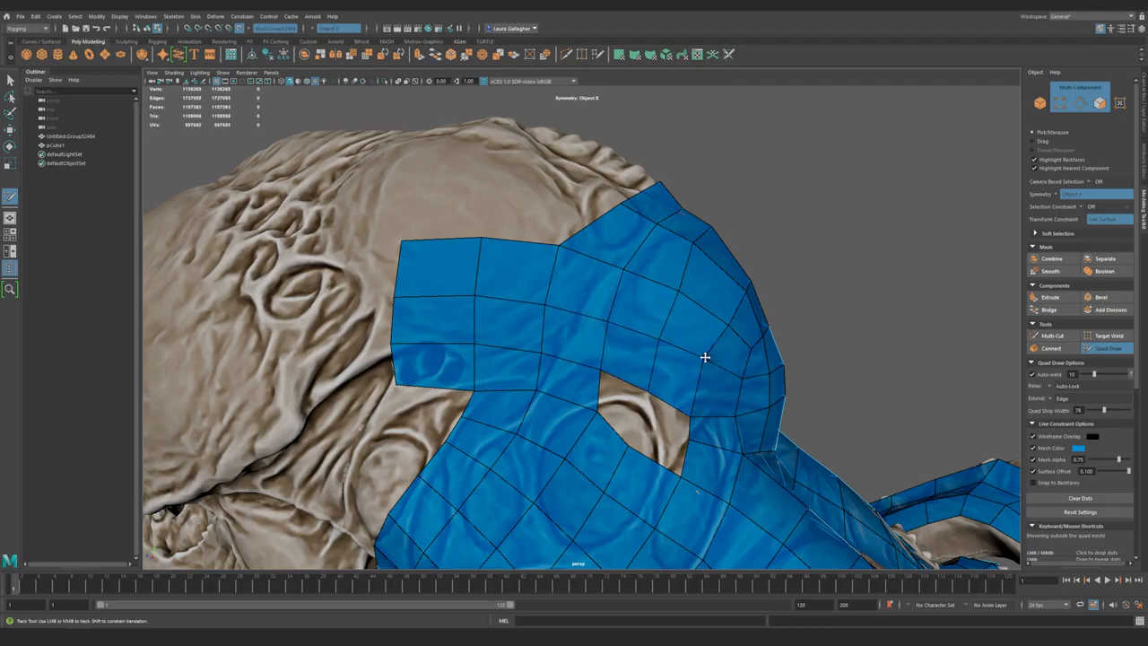
- Fill the opening on the side of the head with quads down to a small triangular gap
right_click_drag(699, 384, 665, 391, "alt")
middle_click_drag(665, 391, 623, 361, "alt")
right_click_drag(623, 361, 668, 388, "alt")
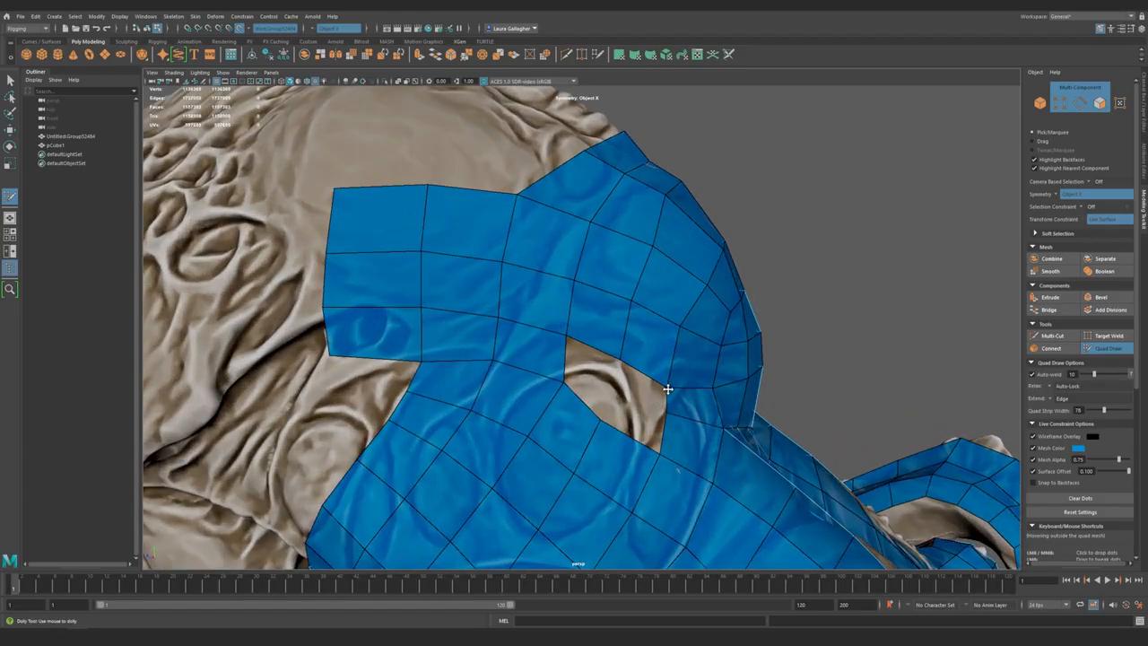
left_click(651, 393, "shift")
left_click(593, 368, "shift")
right_click_drag(579, 472, 453, 400, "alt")
left_click_drag(454, 400, 423, 367, "alt")
right_click_drag(422, 367, 574, 446, "alt")
middle_click_drag(574, 445, 579, 402, "alt")
left_click(547, 389, "shift")
right_click_drag(547, 389, 467, 354, "alt")
left_click_drag(467, 355, 487, 336, "alt")
middle_click_drag(487, 337, 503, 403, "alt")
right_click_drag(386, 399, 443, 385, "alt")
right_click_drag(574, 395, 512, 384, "alt")
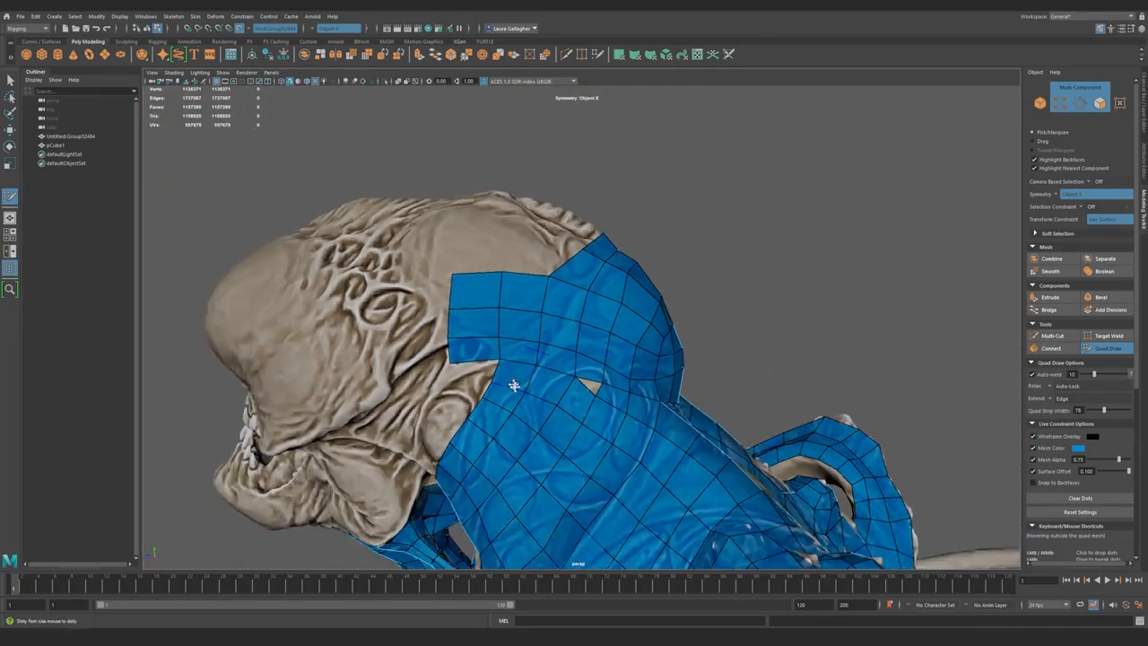
- Examine the edge flow of the head and neck from the side and back, leaving and re-entering Quad Draw
left_click_drag(512, 383, 472, 353, "alt")
right_click_drag(472, 354, 547, 430, "alt")
left_click_drag(547, 431, 621, 429, "alt")
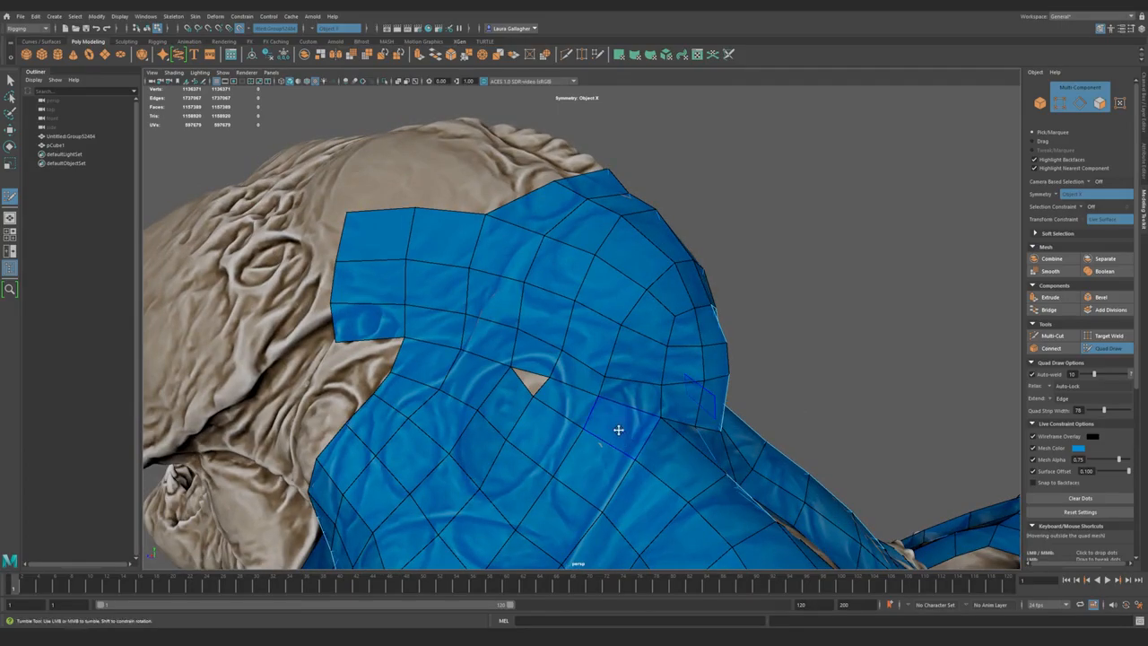
left_click_drag(725, 405, 600, 462, "alt")
left_click_drag(622, 408, 518, 431, "alt")
middle_click_drag(519, 431, 508, 350, "alt")
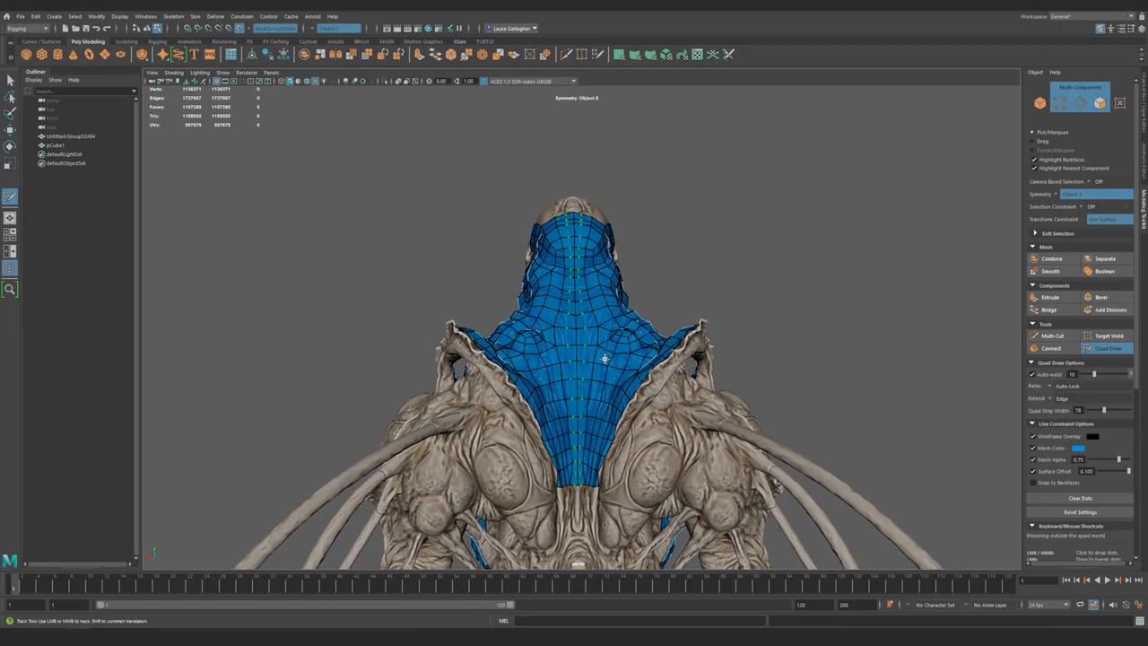
key("q")
mouse_move(606, 359)
left_mouse_down("alt")
mouse_move(710, 251)
mouse_move(846, 454)
mouse_move(675, 243)
mouse_move(754, 280)
mouse_move(715, 331)
left_mouse_up("alt")
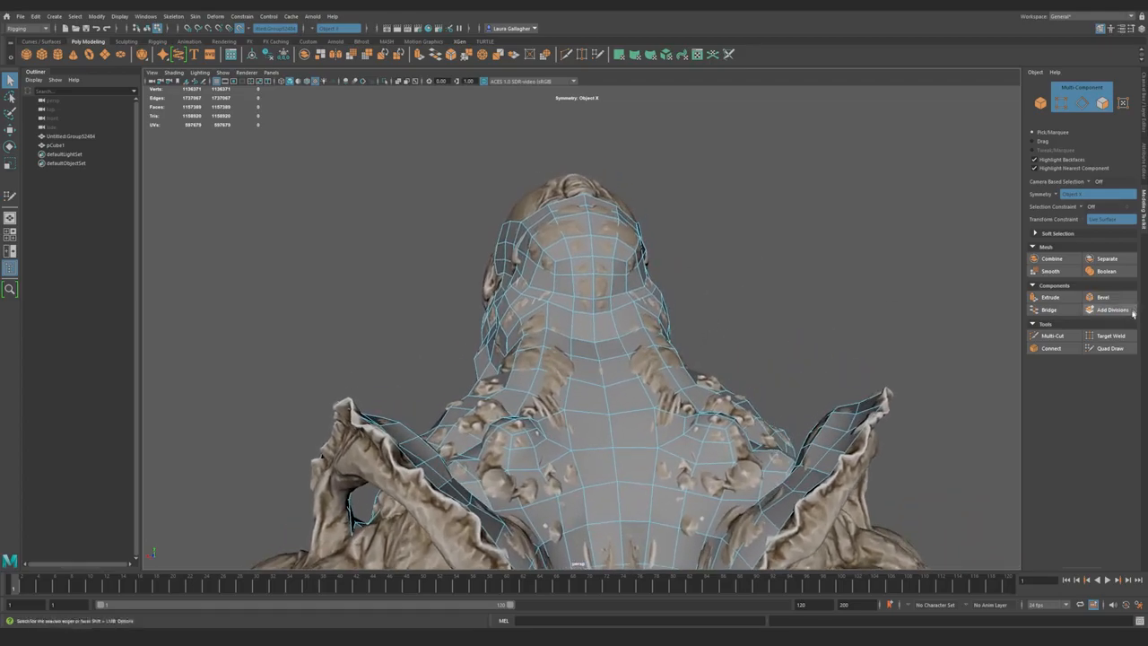
left_click(1110, 348)
left_click_drag(700, 332, 684, 307, "alt")
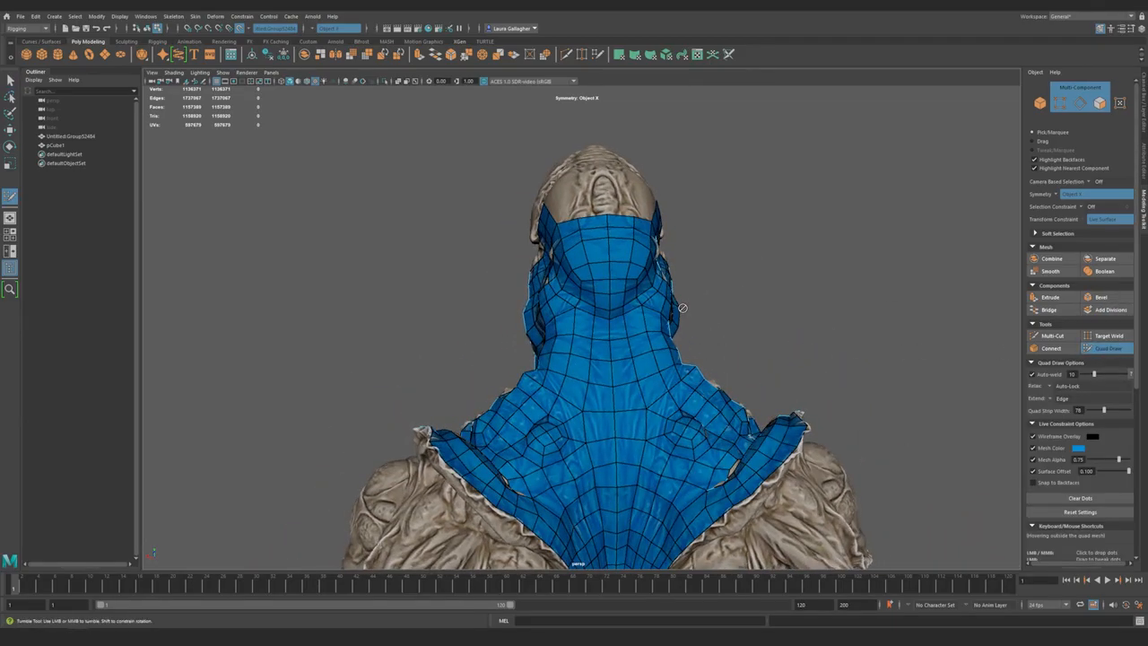
- Insert edge loops on both sides of the centerline on the back of the skull and upper neck, and rebuild the quads where they end
scroll(656, 413, "up", 4)
left_click_drag(636, 421, 609, 413, "alt")
scroll(609, 414, "up", 1)
middle_click_drag(610, 414, 636, 401, "alt")
middle_click_drag(552, 375, 550, 458, "alt")
left_click(549, 473, "ctrl+shift")
scroll(533, 418, "up", 2)
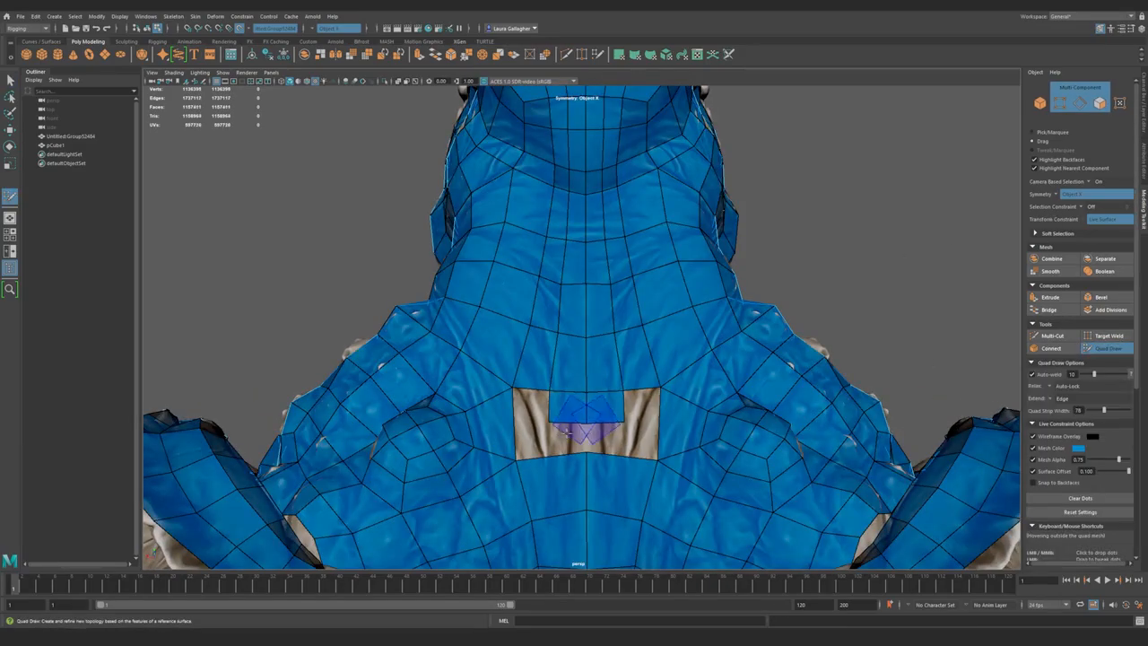
left_click_drag(535, 422, 557, 438, "alt")
middle_click_drag(556, 302, 553, 331, "alt")
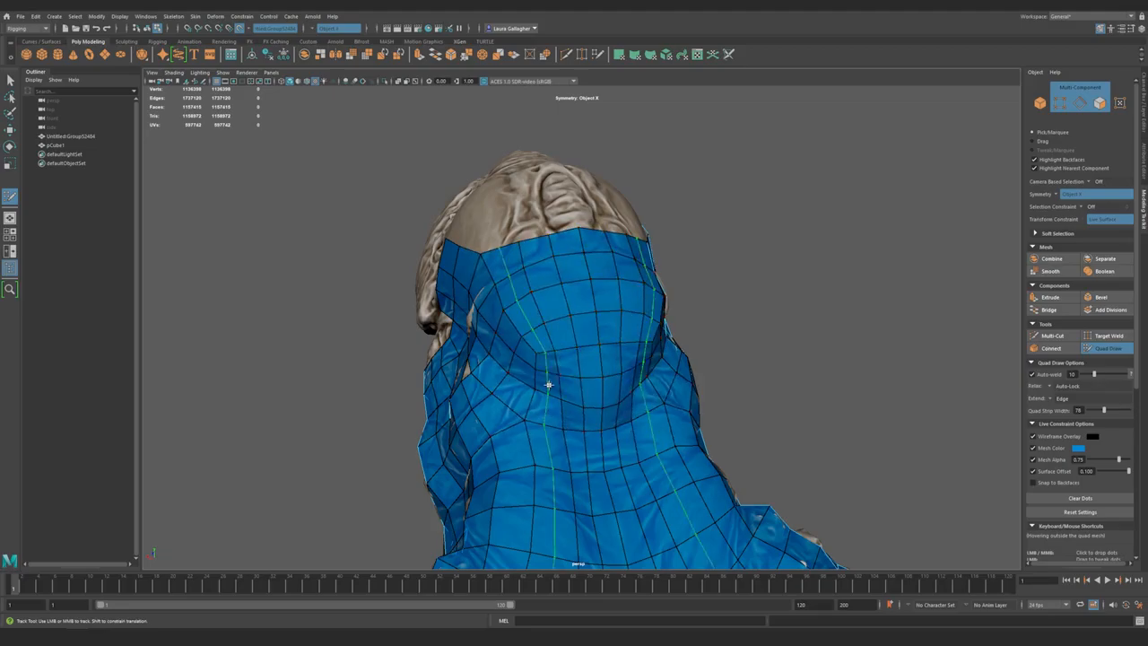
- Extend quads from the upper border of the skull band over the bare side and crown up to the midline
left_click_drag(529, 358, 550, 302, "alt")
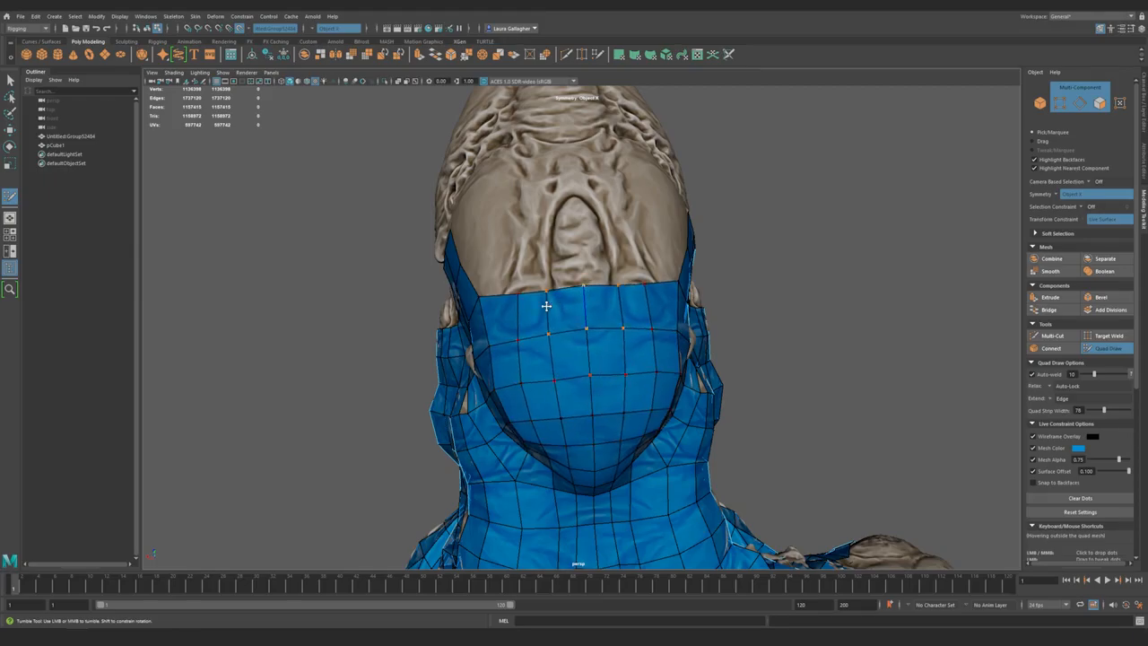
mouse_move(556, 414)
left_mouse_down("alt")
mouse_move(508, 423)
mouse_move(569, 412)
mouse_move(546, 405)
mouse_move(577, 423)
mouse_move(570, 430)
left_mouse_up("alt")
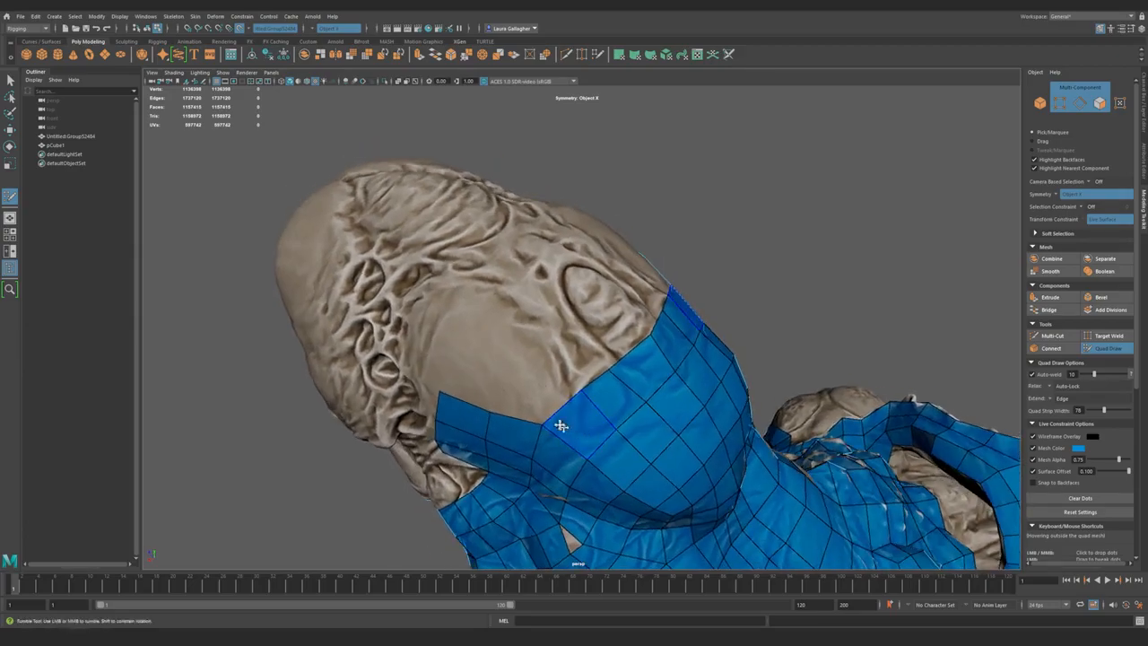
mouse_move(541, 366)
left_mouse_down()
mouse_move(525, 367)
mouse_move(591, 384)
left_mouse_up()
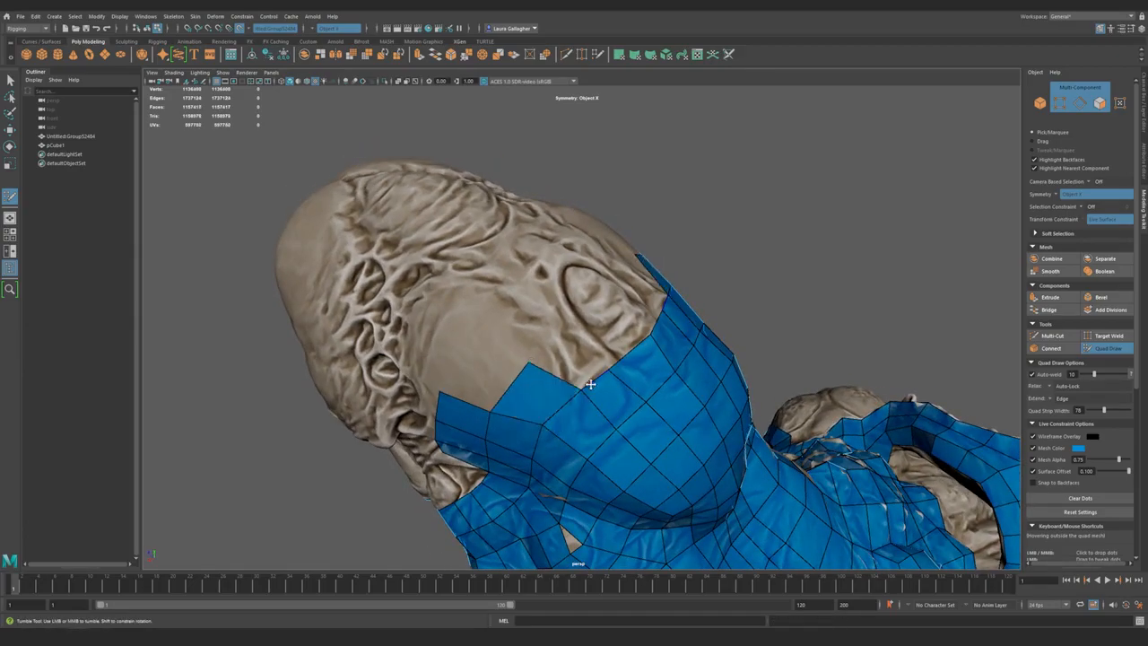
left_click_drag(565, 335, 606, 360)
mouse_move(599, 305)
left_mouse_down("alt")
mouse_move(569, 405)
mouse_move(605, 397)
left_mouse_up("alt")
mouse_move(583, 447)
left_mouse_down("alt")
mouse_move(601, 336)
mouse_move(592, 420)
mouse_move(552, 406)
mouse_move(553, 372)
mouse_move(440, 392)
mouse_move(462, 354)
mouse_move(514, 371)
left_mouse_up("alt")
mouse_move(525, 415)
left_mouse_down()
mouse_move(513, 370)
mouse_move(537, 290)
left_mouse_up()
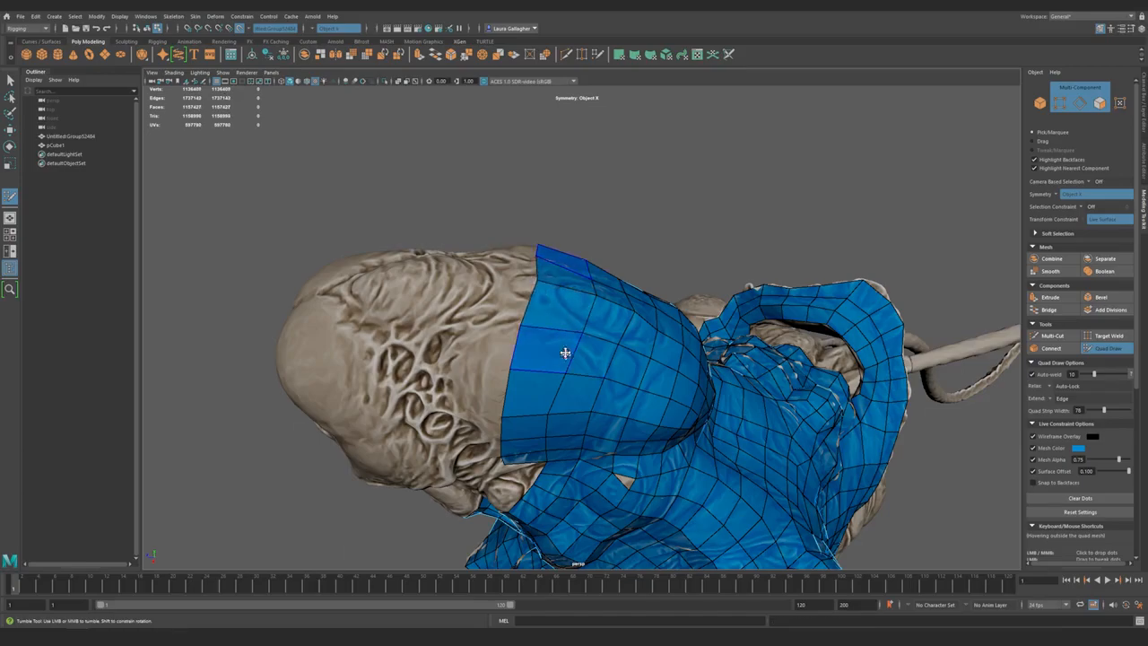
left_click_drag(566, 356, 601, 300, "alt")
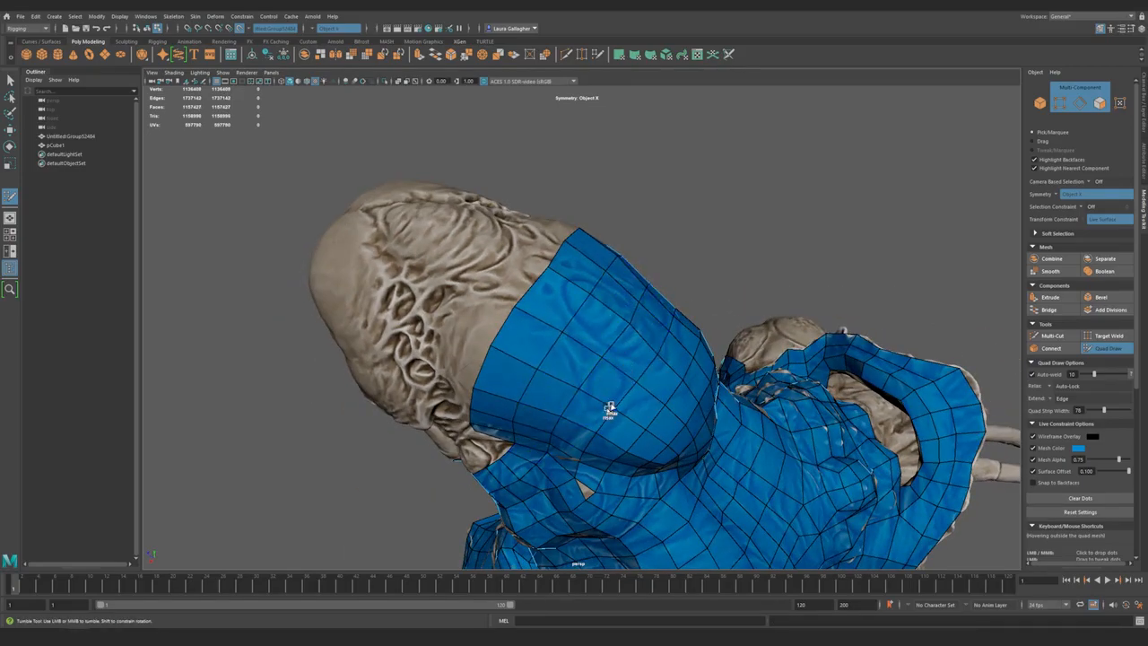
- Fill the notch between the front corner of the skull band and the neck border with a quad
left_click_drag(634, 428, 215, 251, "alt")
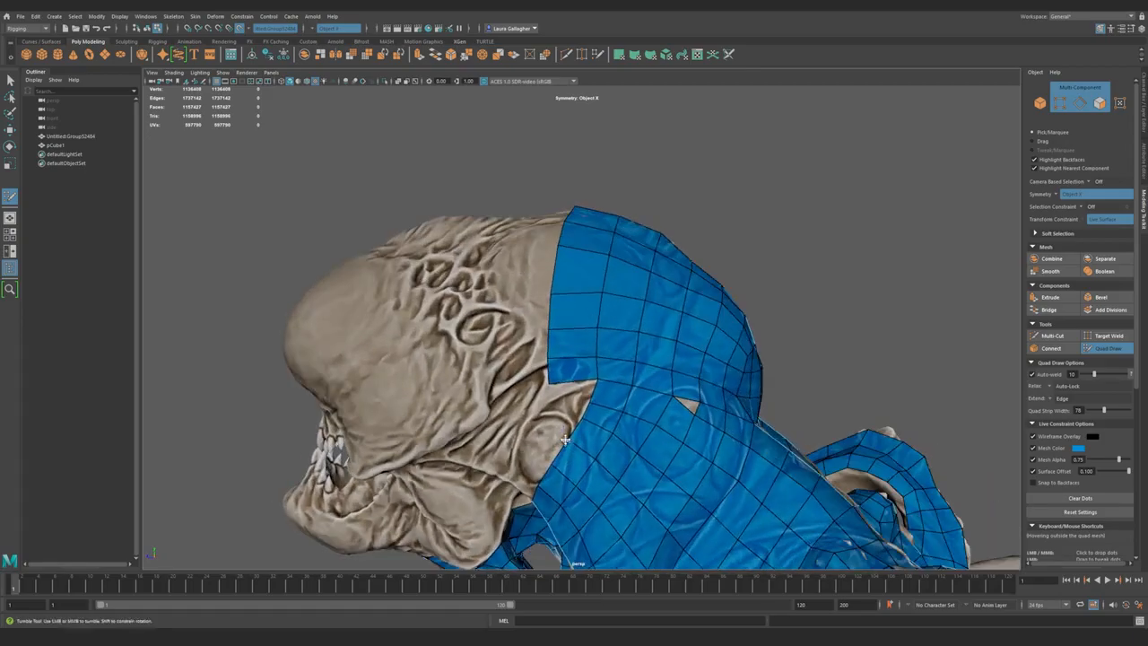
right_click_drag(503, 360, 594, 360, "alt")
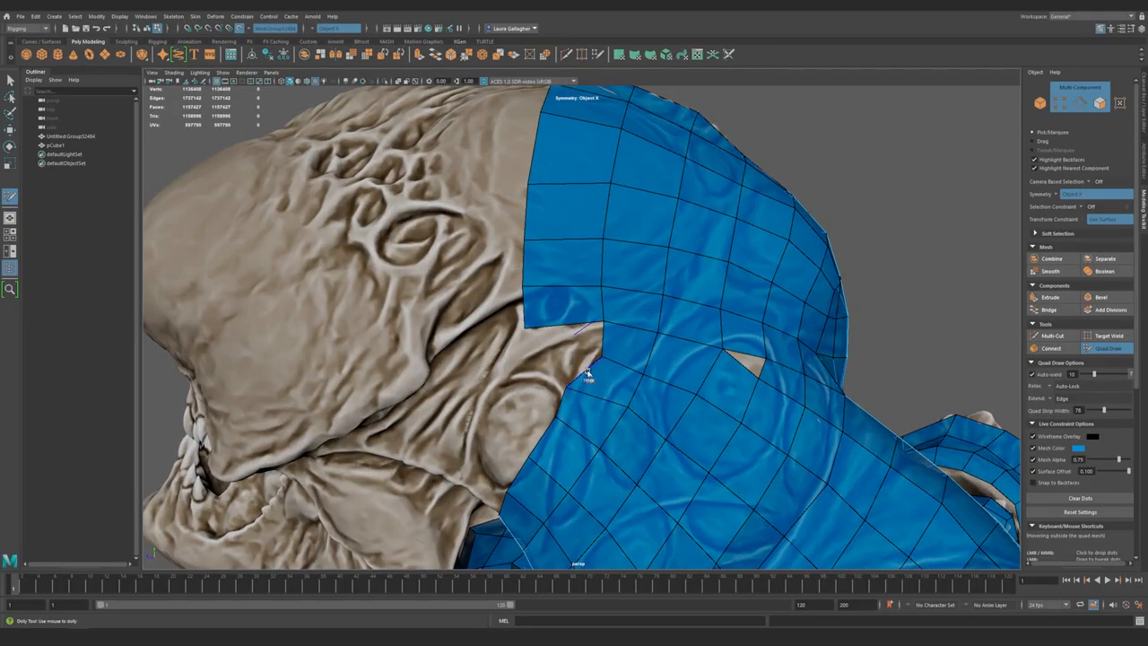
middle_click_drag(595, 421, 648, 368, "alt")
right_click_drag(626, 384, 594, 376, "alt")
middle_click_drag(559, 438, 628, 385, "alt")
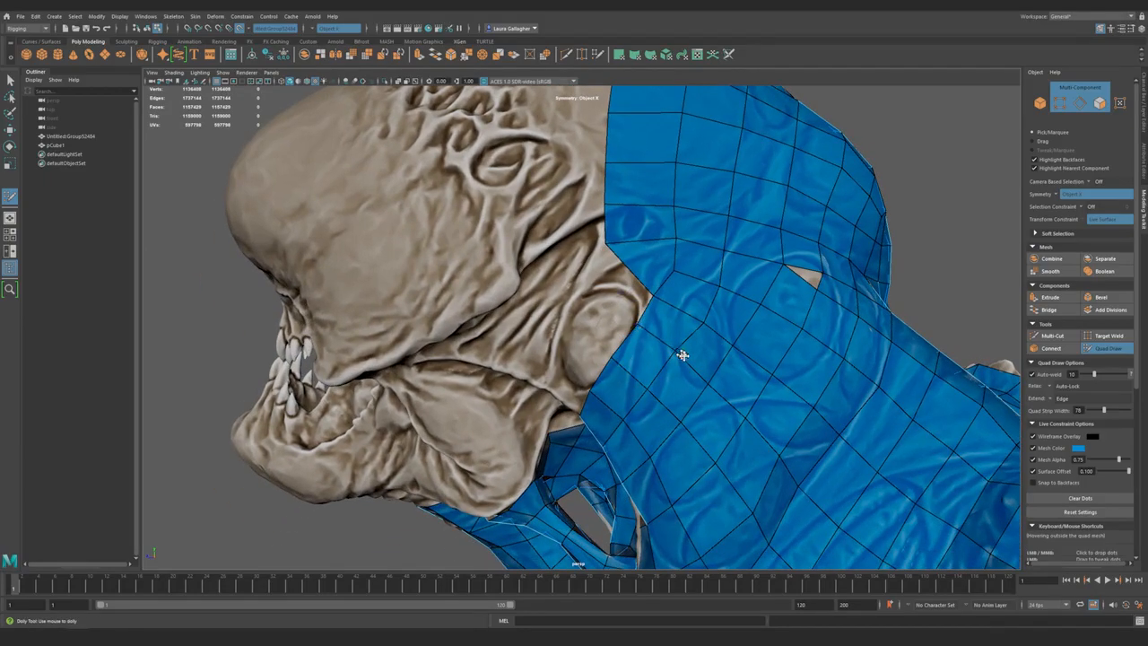
- Select the border of the small triangular gap on the side of the head, fill the hole, and return to Quad Draw
right_click_drag(756, 415, 692, 372, "alt")
left_click_drag(692, 372, 618, 442, "alt")
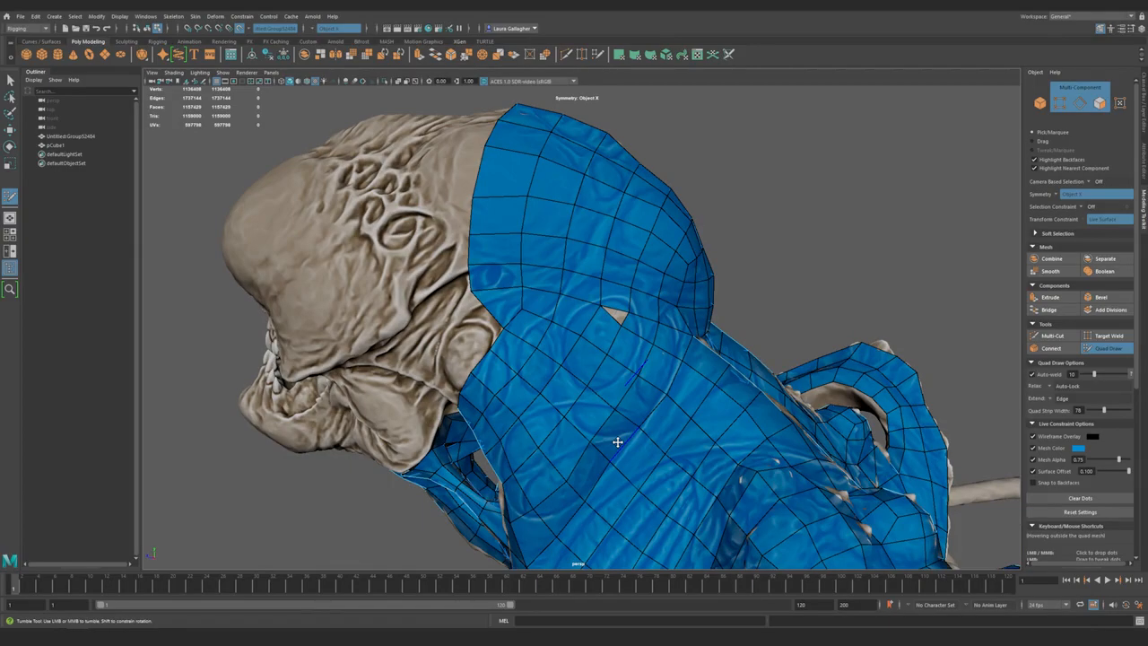
mouse_move(479, 335)
left_mouse_down("alt")
mouse_move(490, 294)
mouse_move(540, 295)
mouse_move(515, 363)
mouse_move(475, 379)
left_mouse_up("alt")
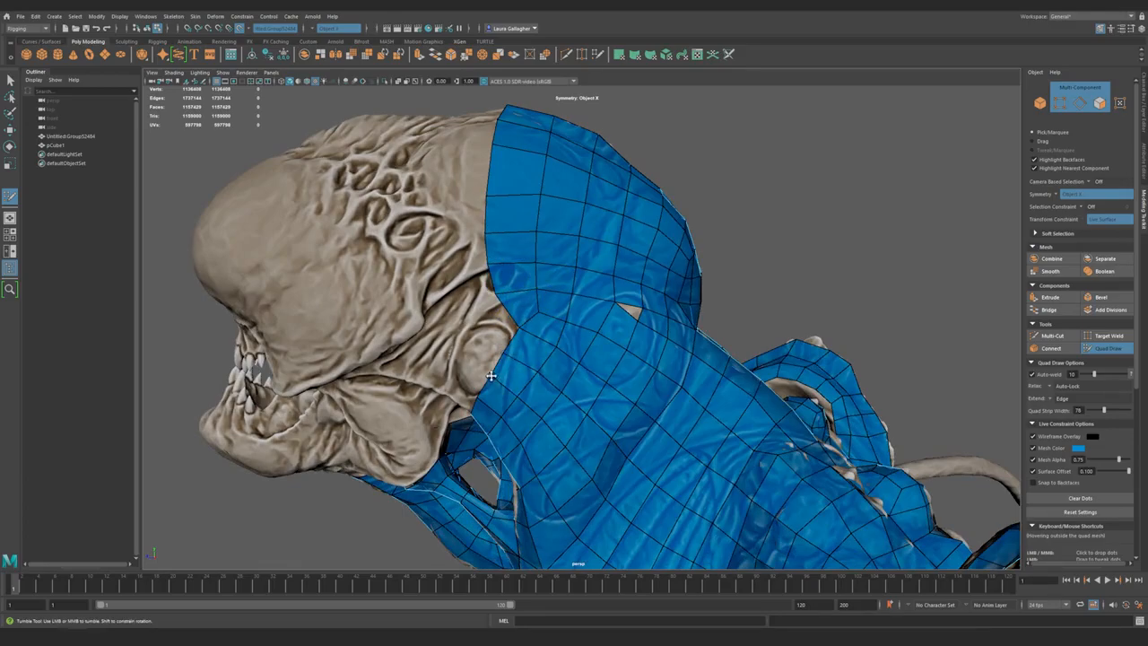
right_click_drag(532, 276, 640, 305, "alt")
middle_click_drag(640, 305, 566, 346, "alt")
key("q")
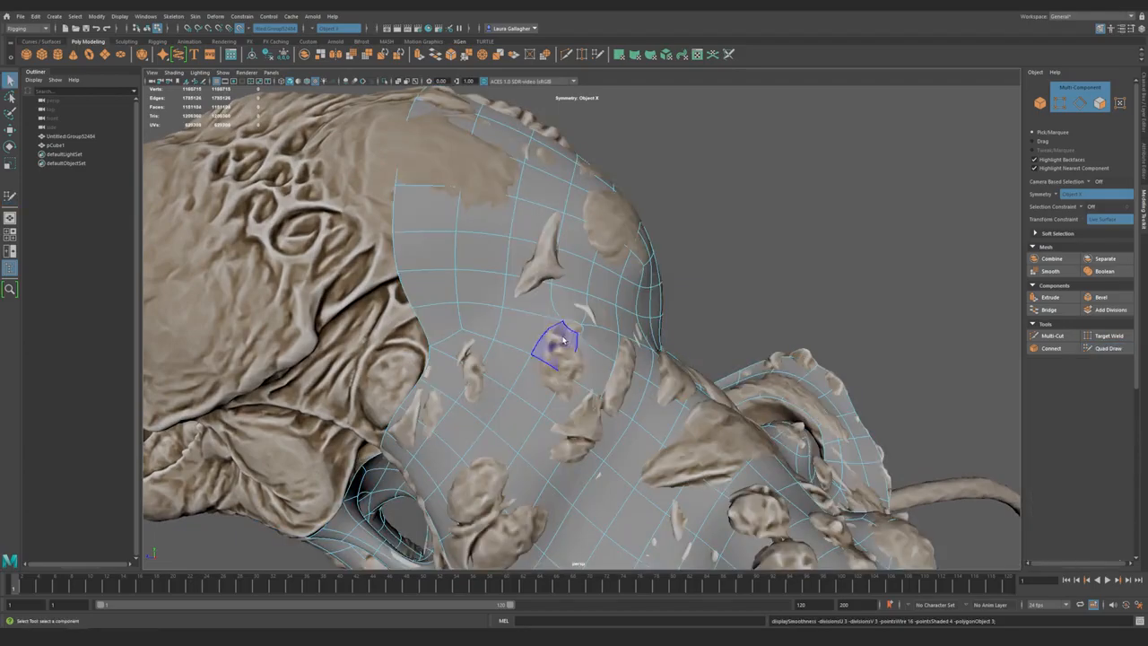
double_click(567, 333)
right_click_drag(566, 332, 563, 448, "shift")
left_click_drag(561, 377, 476, 351, "alt")
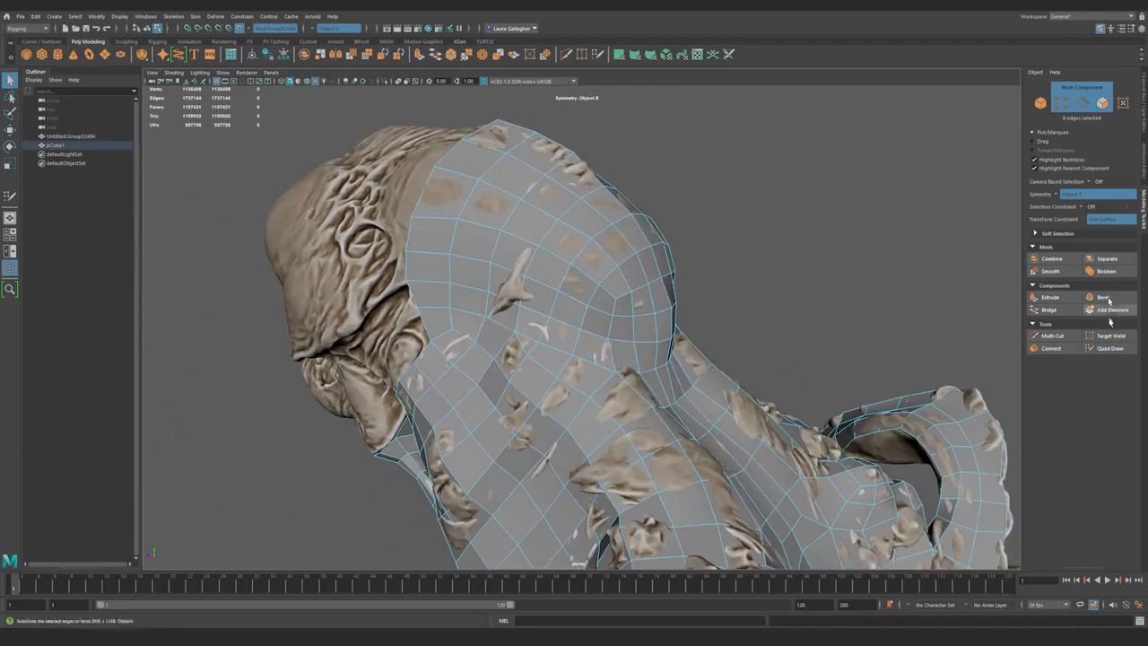
left_click(1109, 348)
mouse_move(538, 305)
left_mouse_down("alt")
mouse_move(503, 324)
mouse_move(541, 357)
left_mouse_up("alt")
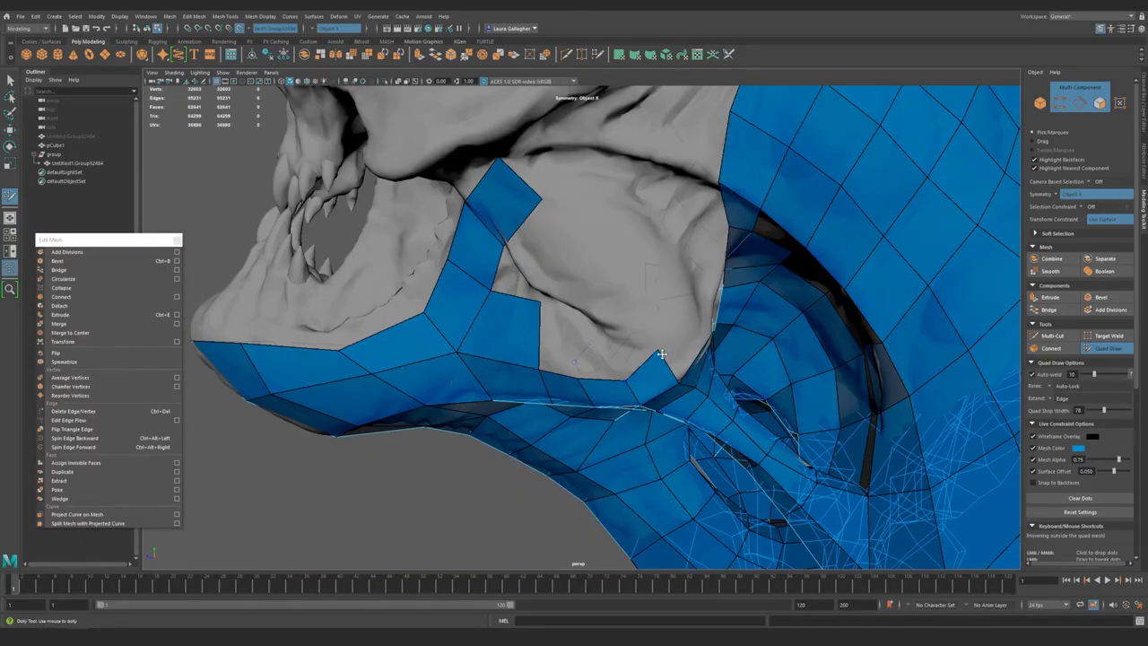
- Extend a quad forward from the rear of the jaw and bridge the gap to the front jaw quads
left_click_drag(661, 354, 650, 347)
left_click_drag(635, 386, 629, 382, "alt")
left_click(593, 326)
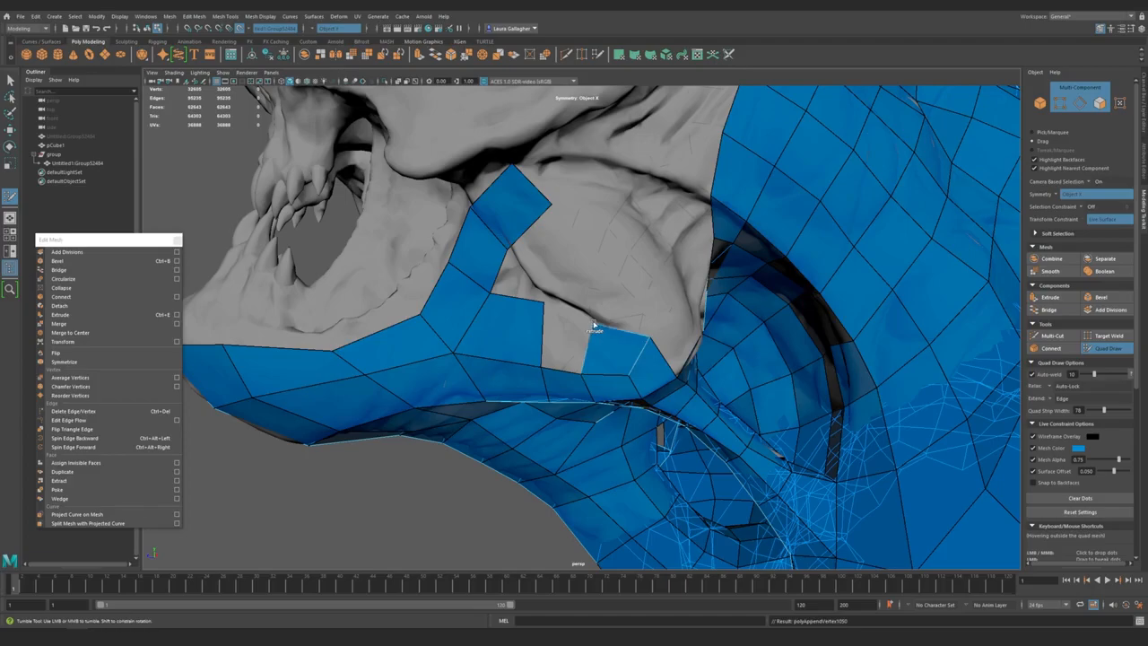
left_click(577, 353, "shift")
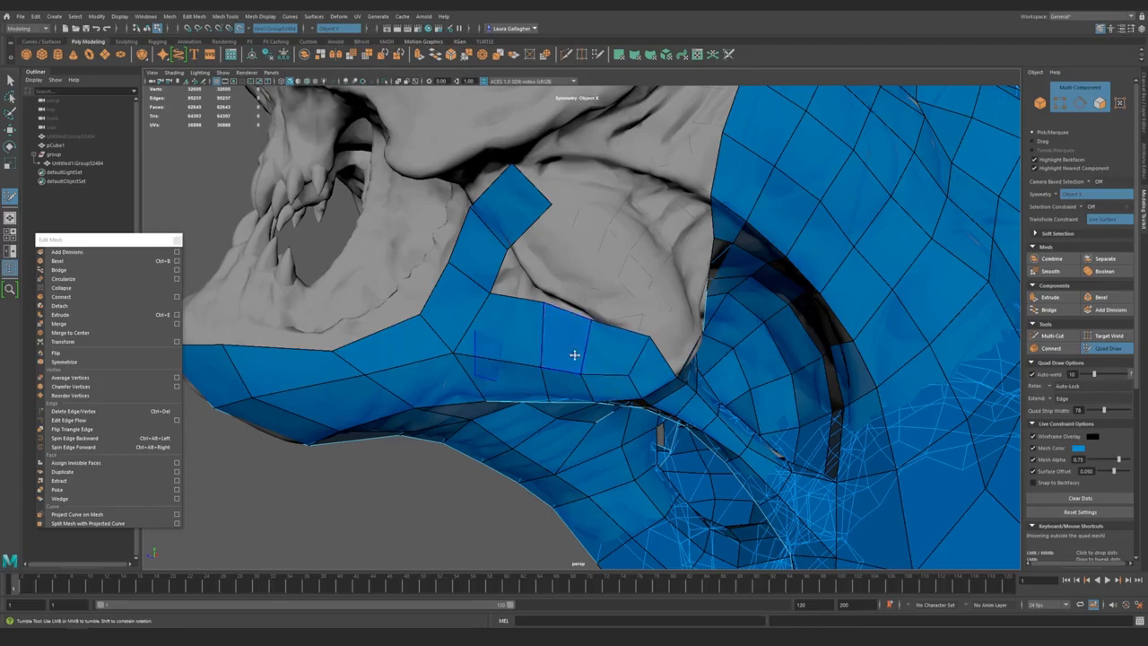
middle_click_drag(577, 353, 585, 453, "alt")
- Extend a second row of quads along the jaw's upper border back to its rear corner below the ear cavity
mouse_move(500, 390)
left_mouse_down()
mouse_move(530, 364)
mouse_move(505, 400)
left_mouse_up()
key("Tab")
left_click(564, 354)
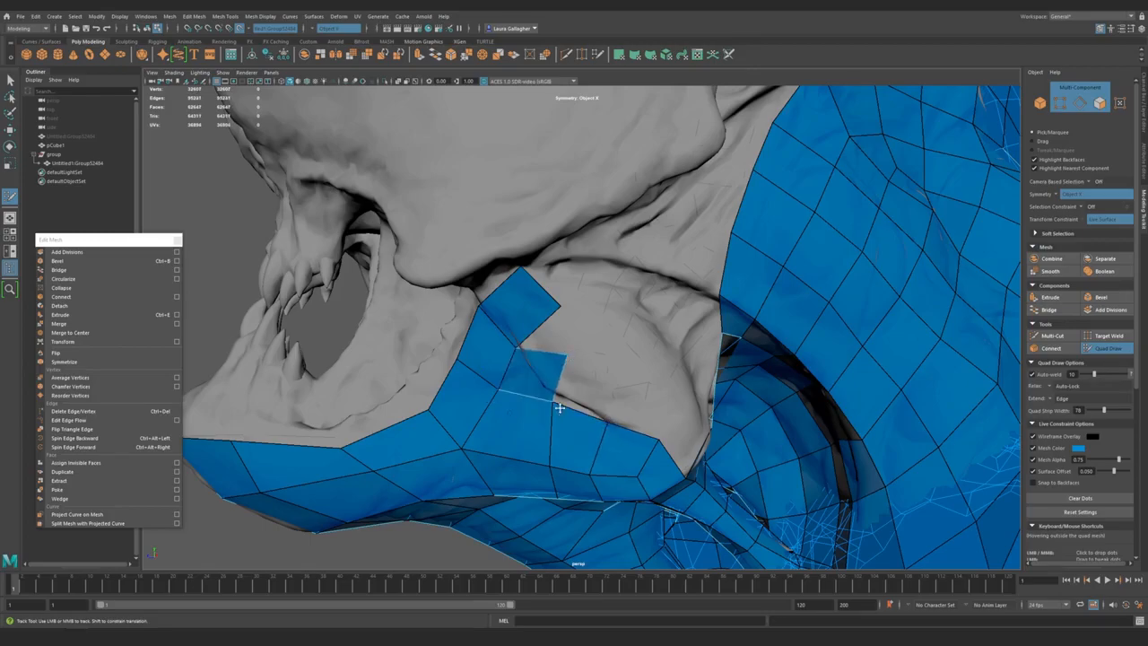
left_click(612, 366)
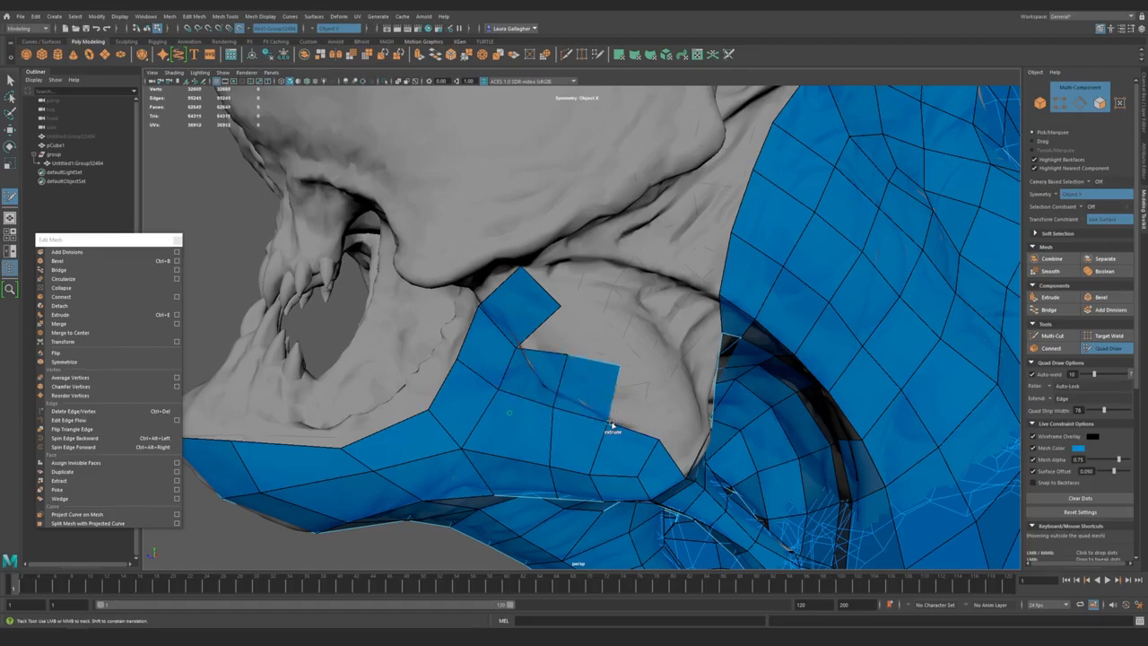
left_click(667, 384)
left_click_drag(680, 389, 577, 382, "alt")
left_click(577, 382, "ctrl+shift")
left_click_drag(503, 363, 593, 341, "alt")
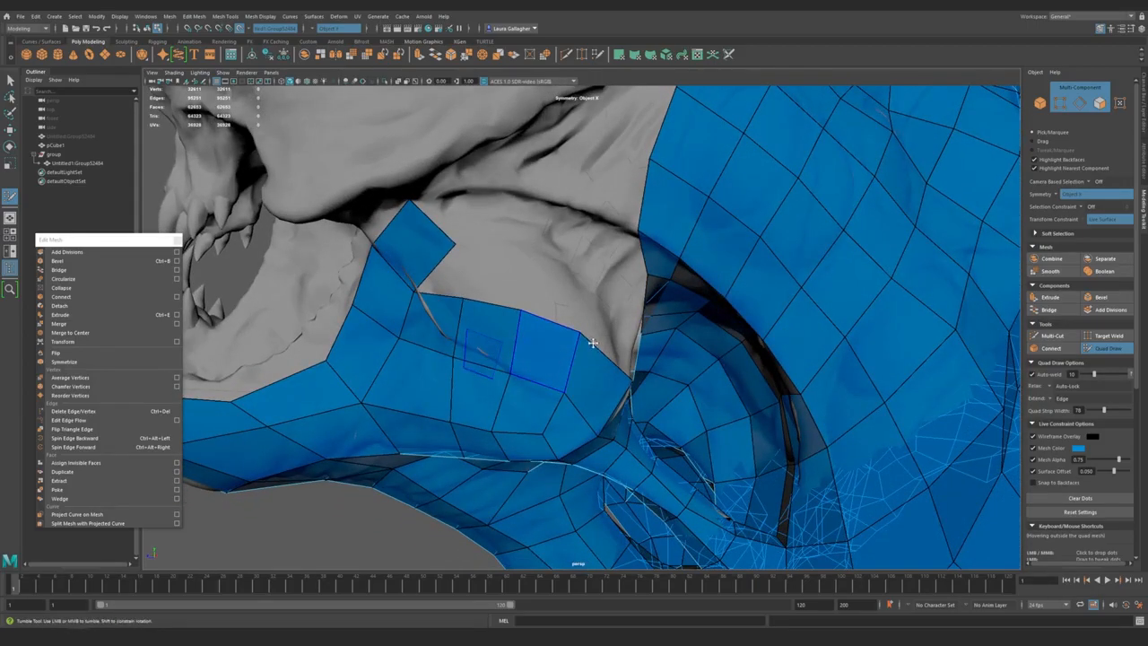
left_click_drag(539, 414, 539, 356, "alt")
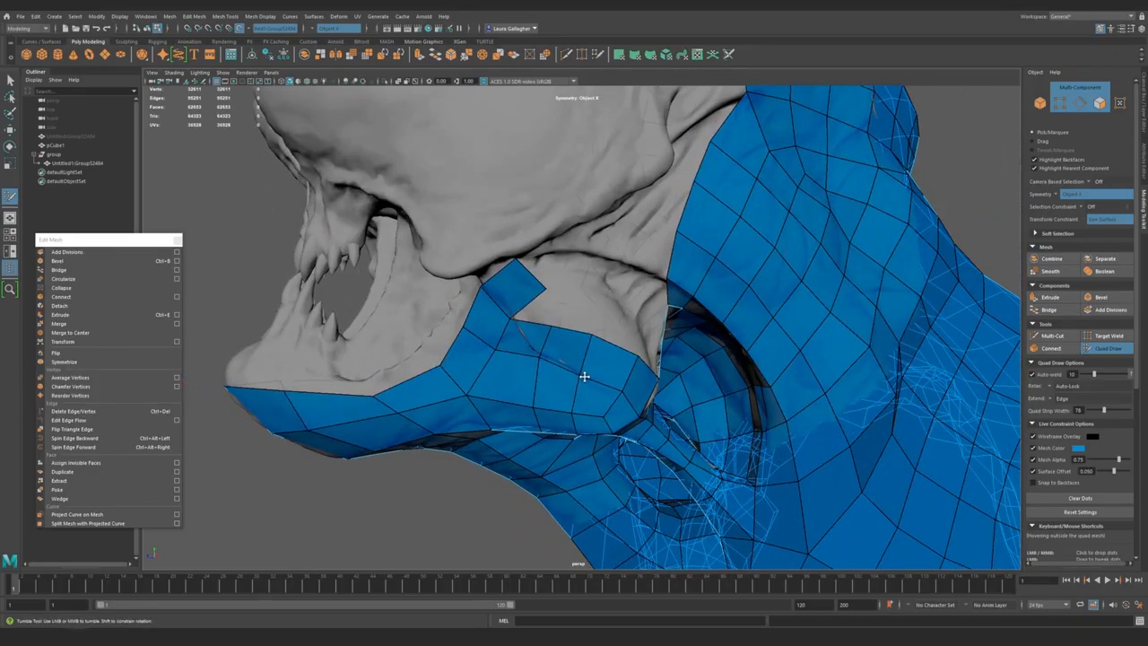
left_click_drag(588, 426, 542, 404, "alt")
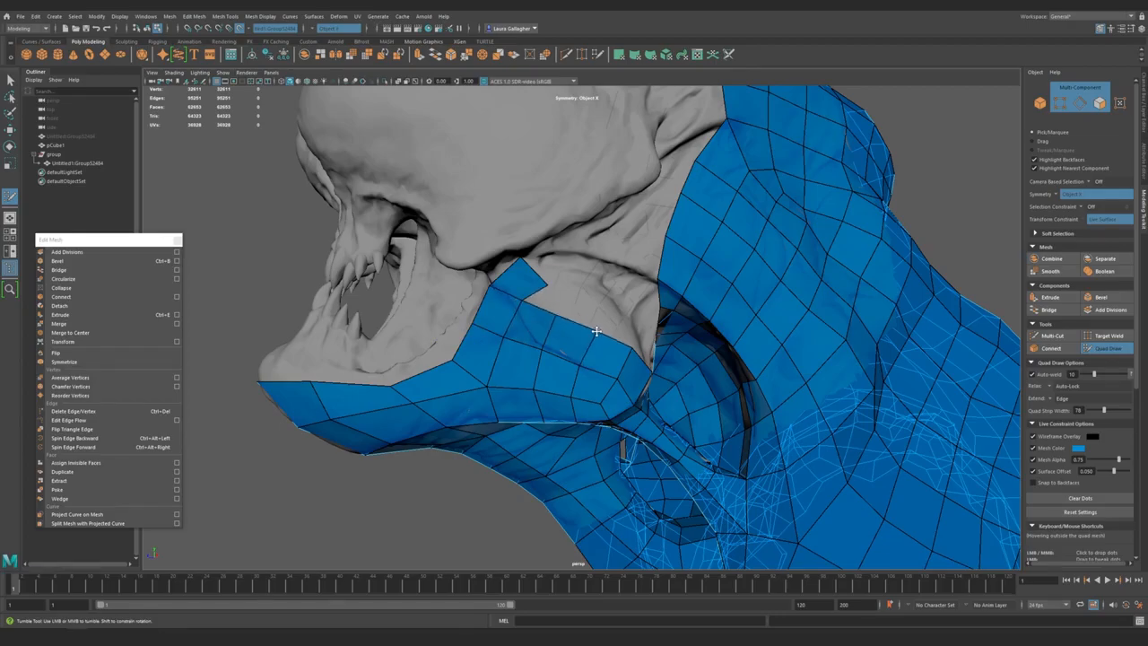
- Cut new edges through the large faces at the front of the jaw with Multi-Cut and complete the cut
mouse_move(655, 375)
left_mouse_down("alt")
mouse_move(548, 333)
mouse_move(654, 436)
mouse_move(600, 403)
mouse_move(658, 429)
mouse_move(721, 424)
mouse_move(616, 418)
mouse_move(622, 403)
mouse_move(618, 418)
mouse_move(516, 354)
mouse_move(548, 359)
mouse_move(497, 354)
mouse_move(567, 403)
mouse_move(592, 386)
mouse_move(549, 403)
mouse_move(721, 410)
mouse_move(661, 374)
mouse_move(726, 470)
mouse_move(526, 418)
mouse_move(589, 436)
mouse_move(518, 339)
mouse_move(556, 389)
mouse_move(521, 412)
mouse_move(532, 359)
left_mouse_up("alt")
left_click_drag(522, 307, 481, 341, "alt")
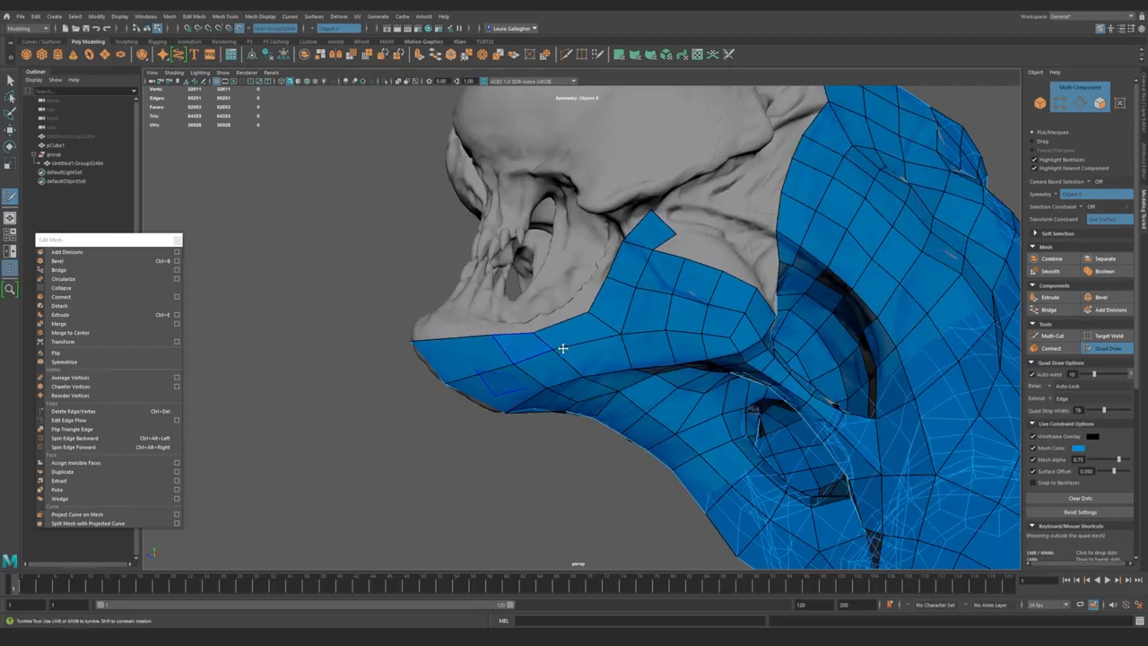
left_click_drag(564, 380, 683, 380, "alt")
right_click_drag(622, 351, 577, 333, "shift")
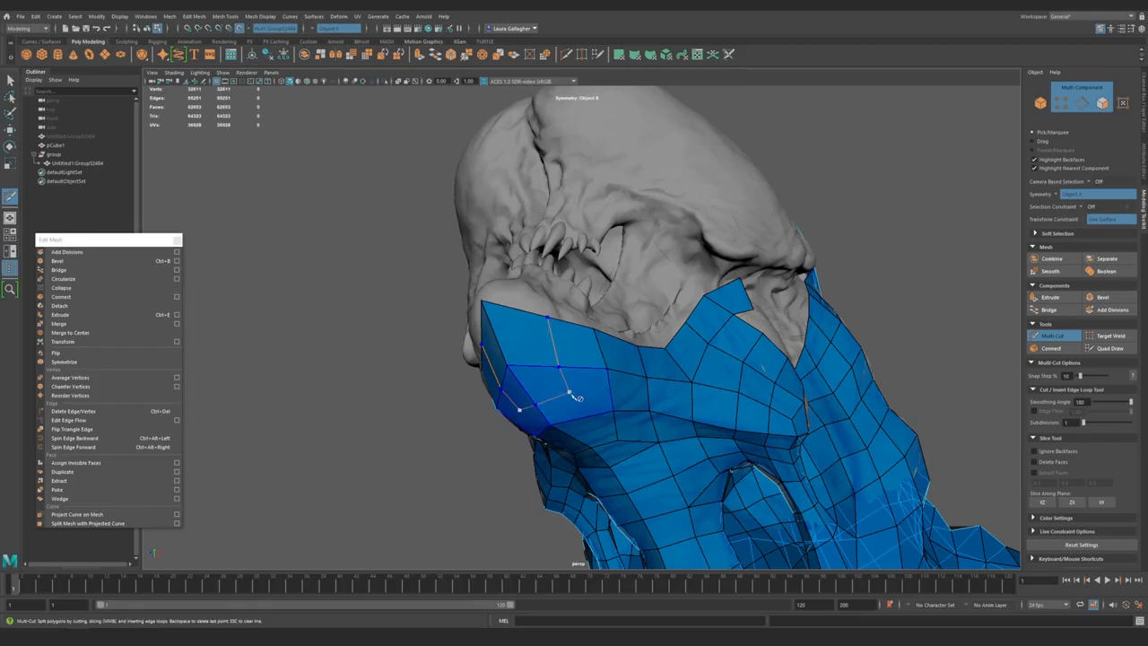
right_click(585, 400)
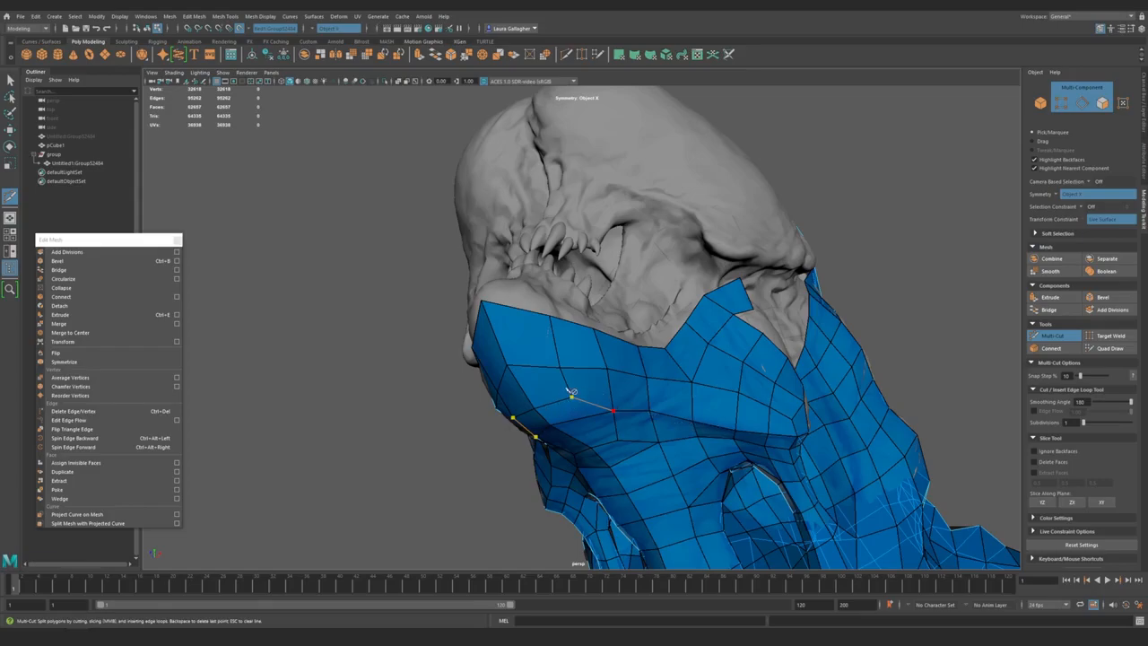
key("q")
- Release the live surface and delete the construction history of the retopology mesh and the sculpt
left_click_drag(564, 411, 592, 393, "alt")
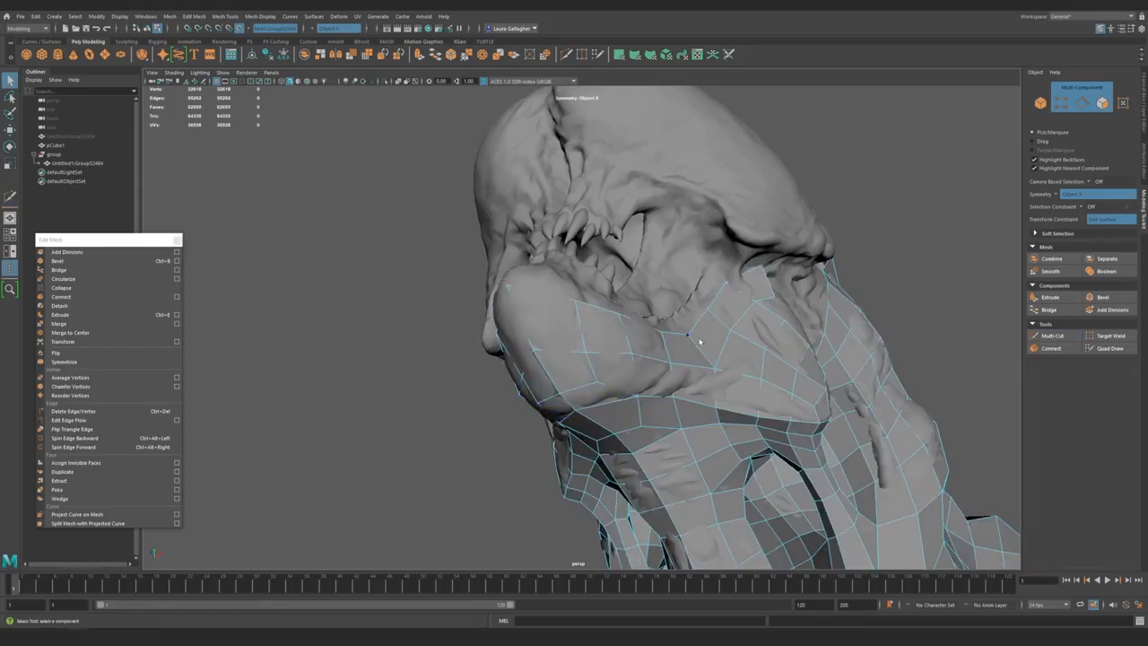
right_click_drag(680, 346, 780, 305)
left_click_drag(915, 148, 476, 430)
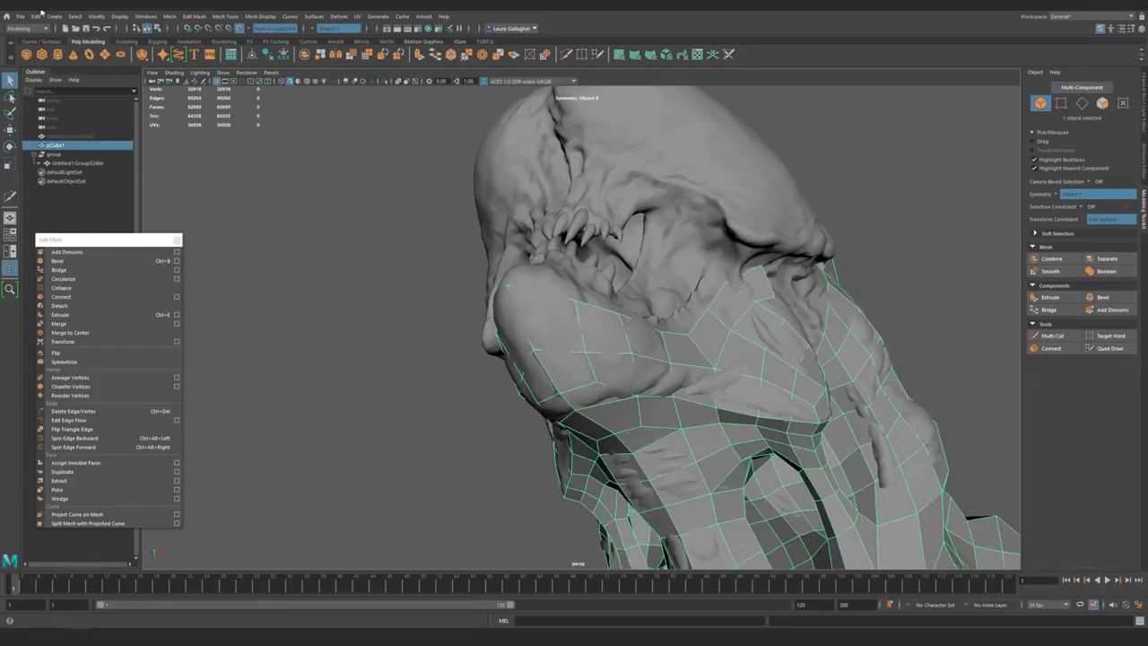
key("ctrl+z")
left_click(239, 29)
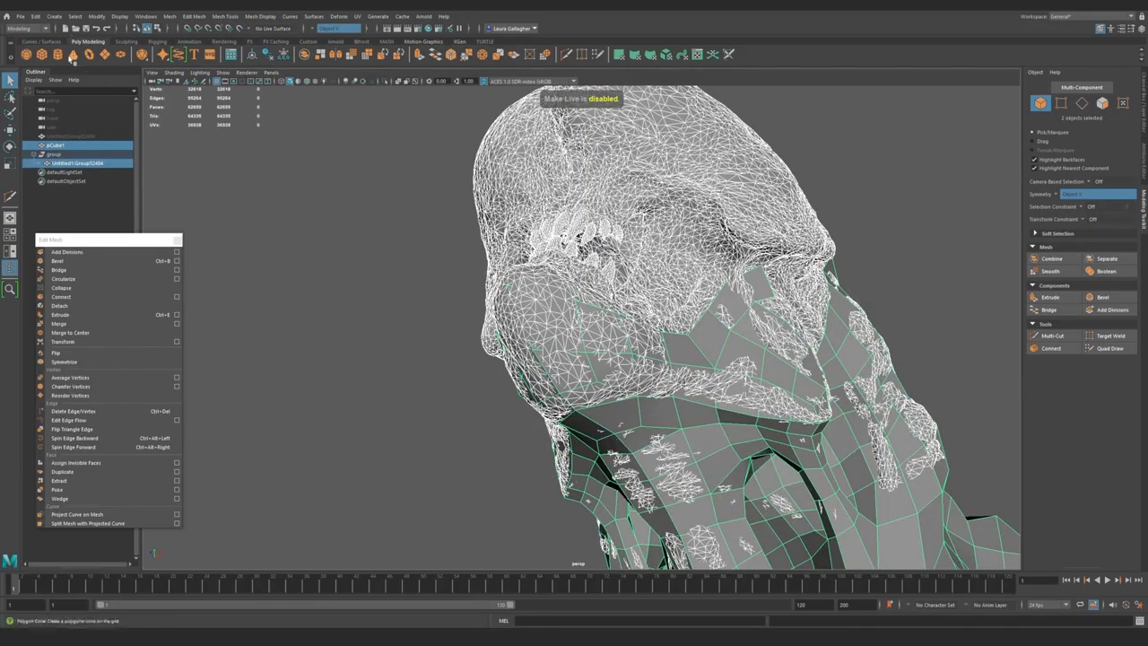
left_click(36, 16)
mouse_move(135, 124)
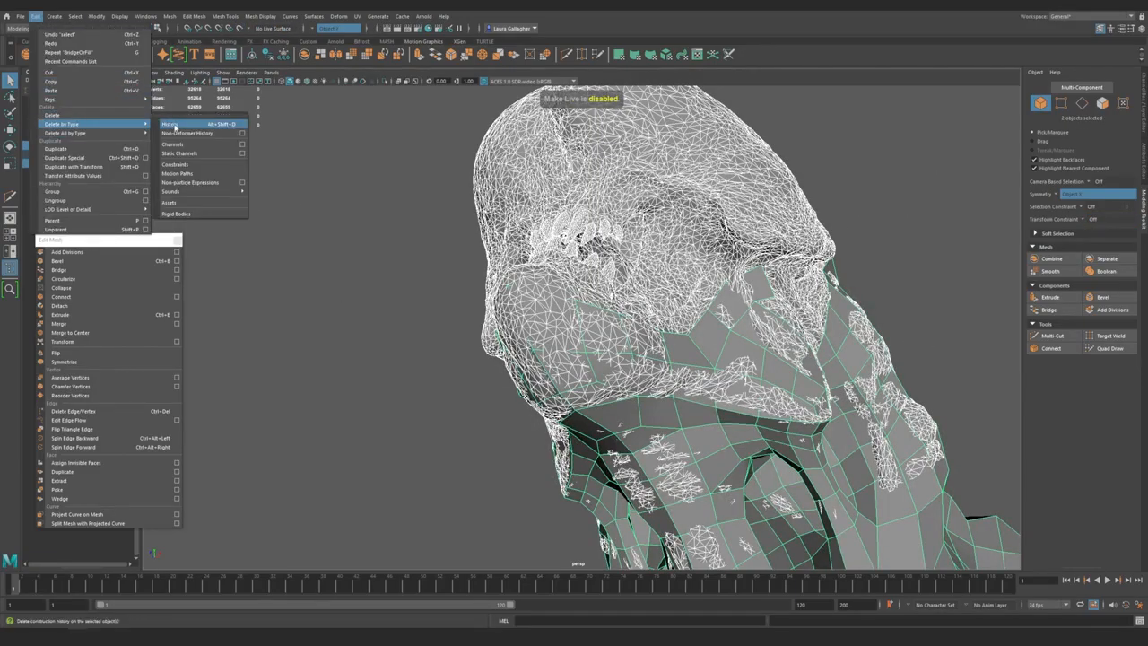
left_click(173, 124)
left_click(330, 246)
- Make the sculpt live again, select the retopology mesh and resume Quad Draw
left_click(631, 308)
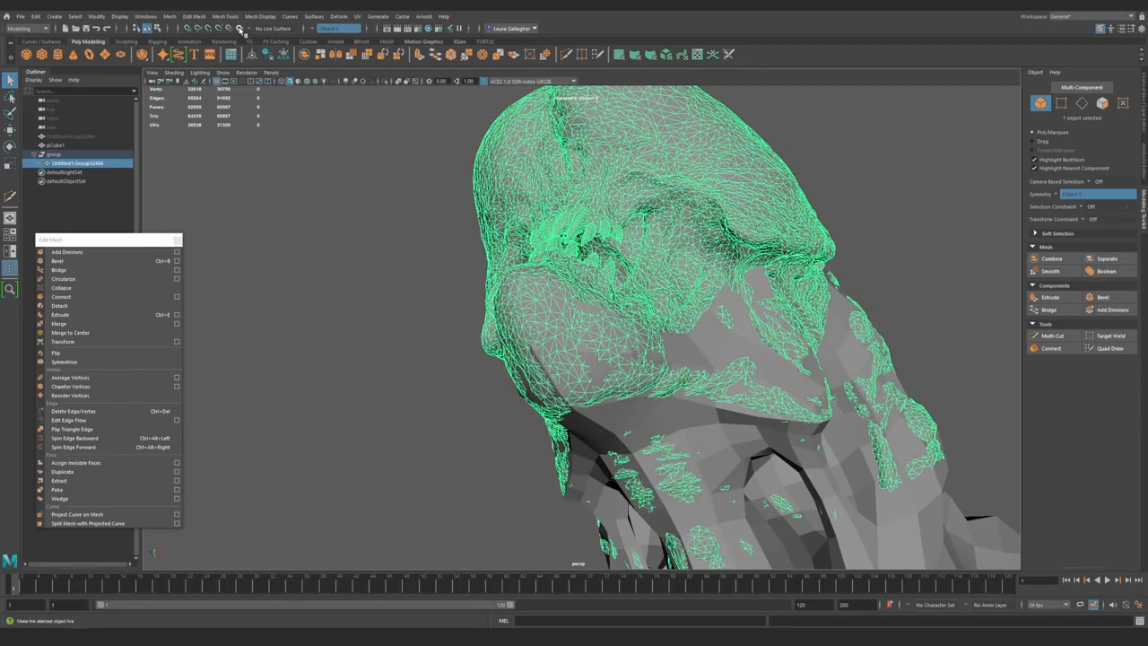
left_click(240, 29)
left_click(691, 422)
scroll(691, 421, "up", 2)
middle_click_drag(628, 458, 541, 403, "alt")
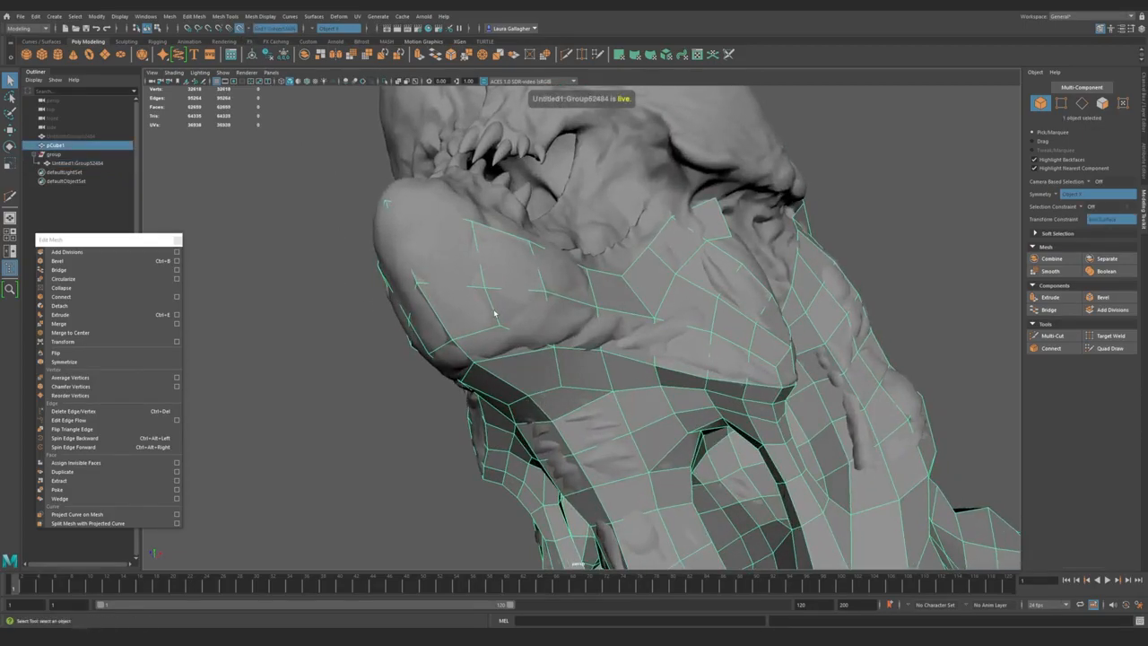
left_click(1110, 348)
mouse_move(469, 305)
left_mouse_down("alt")
mouse_move(510, 312)
mouse_move(499, 309)
mouse_move(500, 328)
mouse_move(539, 344)
mouse_move(505, 318)
mouse_move(515, 318)
mouse_move(477, 344)
mouse_move(451, 323)
mouse_move(518, 372)
mouse_move(579, 364)
mouse_move(586, 405)
mouse_move(551, 353)
mouse_move(521, 372)
mouse_move(536, 428)
mouse_move(561, 411)
left_mouse_up("alt")
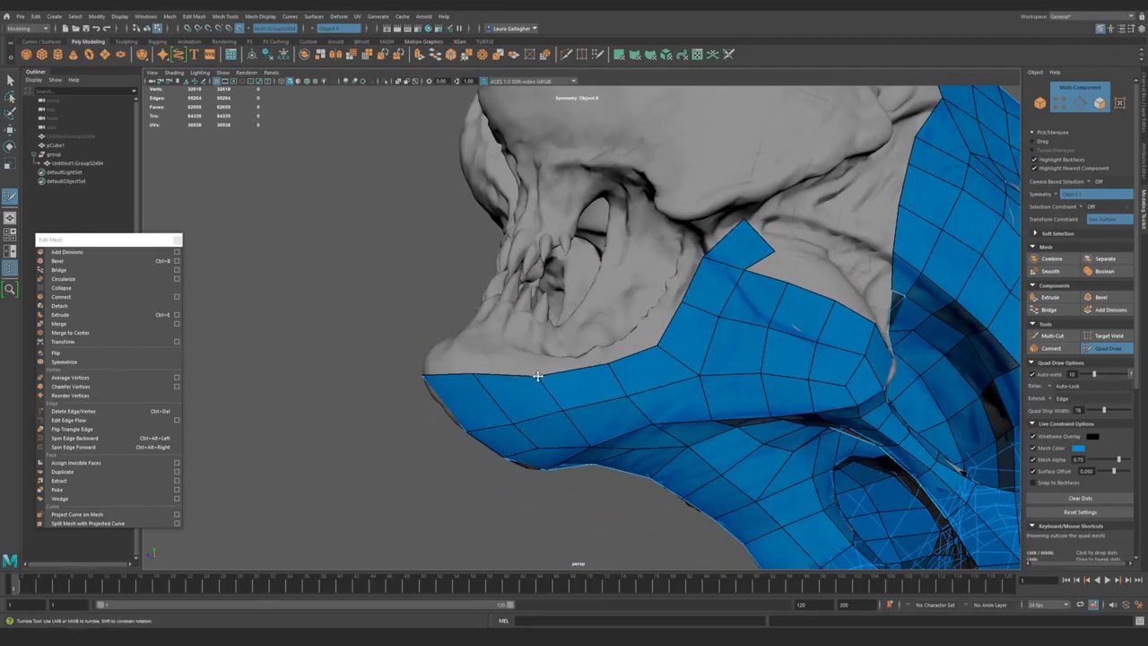
- Examine the jaw quads from the side, front and below to judge their spacing and the uncovered areas
left_click_drag(475, 374, 467, 397, "alt")
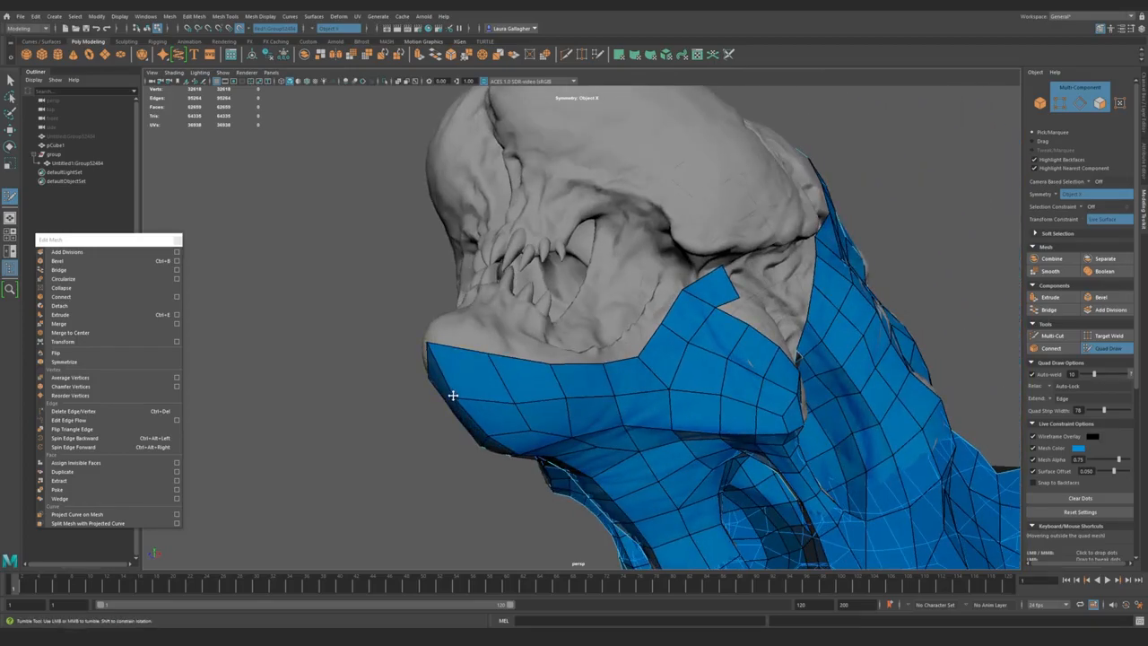
left_click_drag(527, 423, 456, 395, "alt")
right_click_drag(456, 394, 497, 412, "alt")
middle_click_drag(561, 413, 495, 413, "alt")
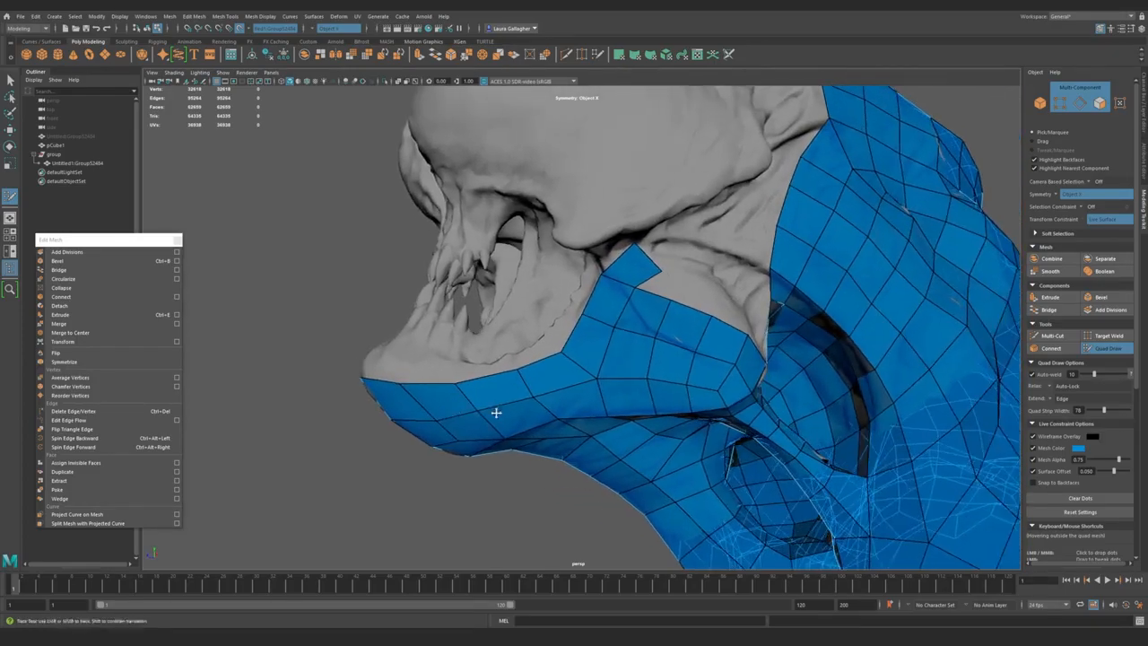
right_click_drag(495, 413, 445, 408, "alt")
left_click_drag(538, 408, 502, 404, "alt")
right_click_drag(502, 404, 610, 400, "alt")
left_click_drag(610, 400, 723, 402, "alt")
right_click_drag(723, 402, 481, 272, "alt")
left_click_drag(481, 272, 400, 276, "alt")
right_click_drag(438, 293, 559, 387, "alt")
mouse_move(559, 387)
left_mouse_down("alt")
mouse_move(530, 353)
mouse_move(548, 400)
left_mouse_up("alt")
right_click_drag(548, 400, 556, 404, "alt")
left_click_drag(557, 404, 567, 306, "alt")
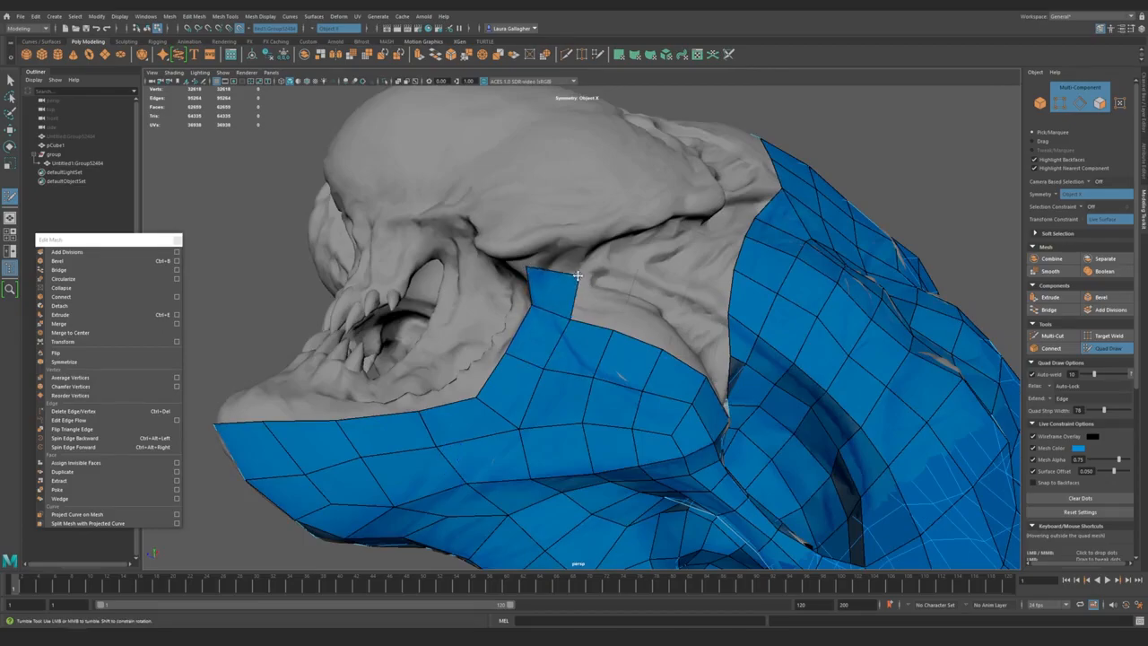
- Extend new quads from the jaw's upper border forward beneath the cheekbone and at its rear corner
left_click_drag(573, 272, 524, 326, "alt")
right_click_drag(524, 325, 479, 273, "alt")
left_click_drag(490, 291, 598, 403, "alt")
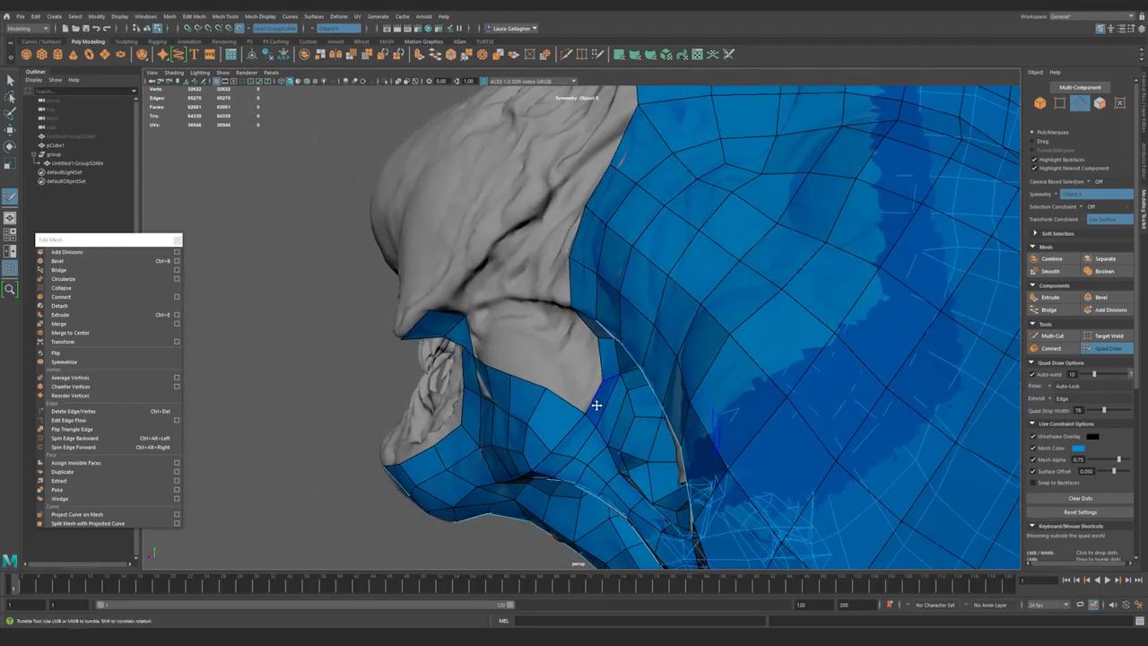
key("ctrl+z")
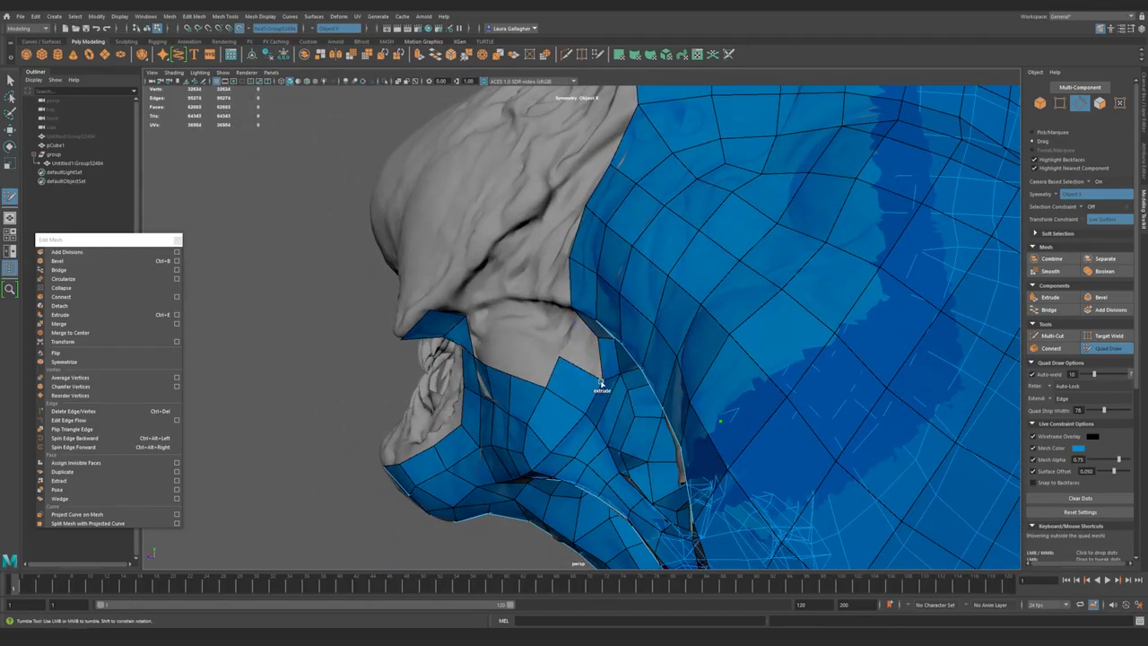
left_click_drag(585, 372, 529, 261, "alt")
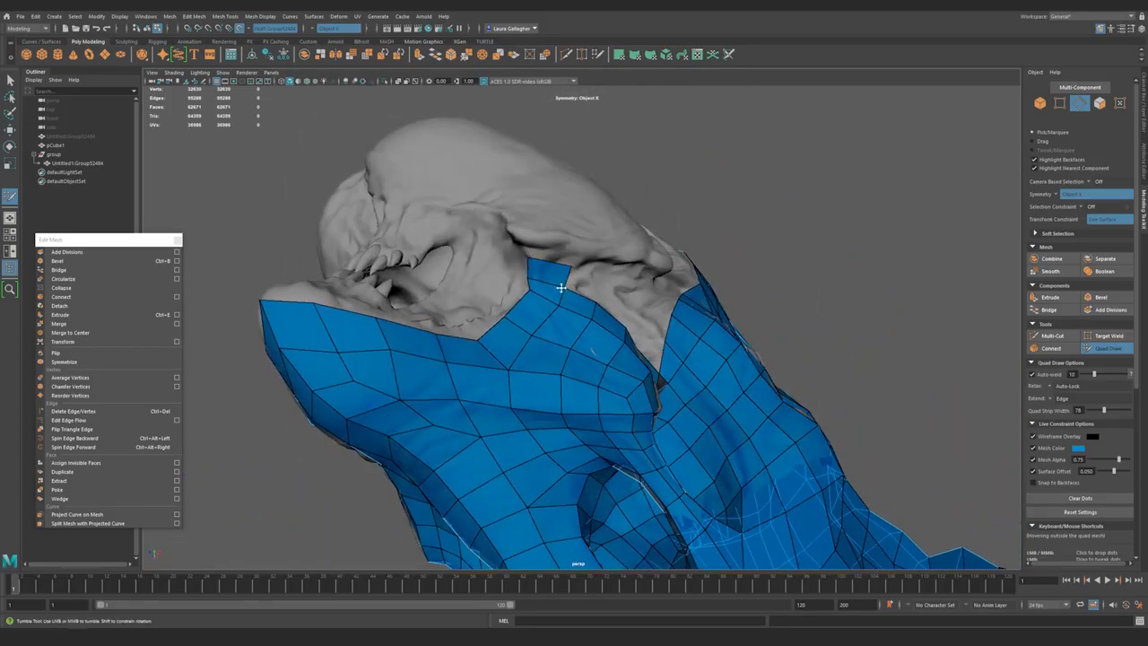
right_click_drag(562, 285, 552, 366, "alt")
left_click_drag(585, 365, 594, 318, "alt")
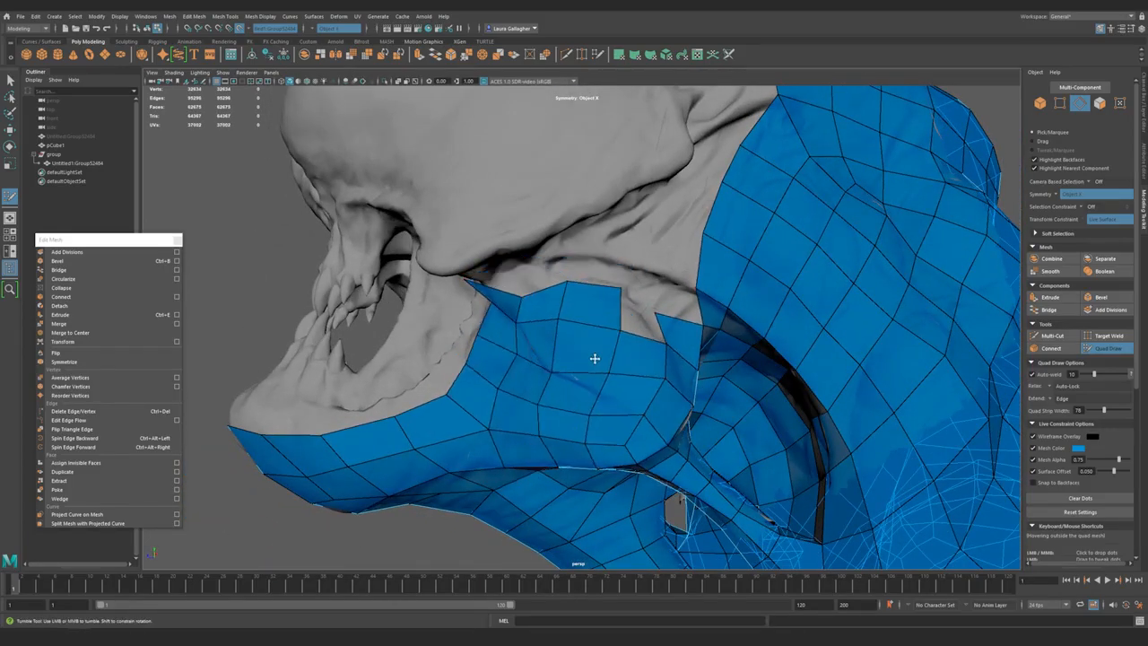
- Fill the remaining gap in the new row along the jaw's upper border and connect it to the neck mesh
left_click_drag(533, 341, 652, 358, "alt")
mouse_move(581, 354)
left_mouse_down("alt")
mouse_move(565, 352)
mouse_move(562, 323)
mouse_move(579, 333)
left_mouse_up("alt")
mouse_move(677, 318)
left_mouse_down()
mouse_move(657, 276)
mouse_move(597, 390)
mouse_move(615, 372)
left_mouse_up()
left_click_drag(617, 295, 615, 365, "alt")
middle_click_drag(633, 374, 601, 369, "alt")
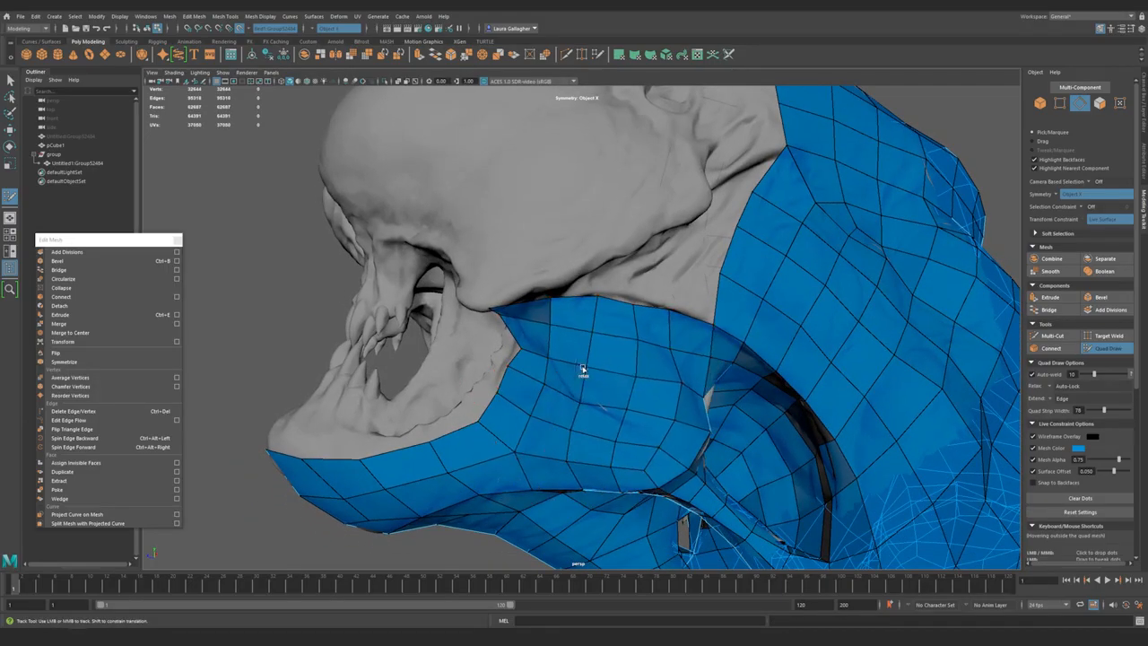
- Relax the quads on the side of the jaw and tuck the row's front corner under the cheekbone
left_click_drag(606, 352, 558, 357, "alt")
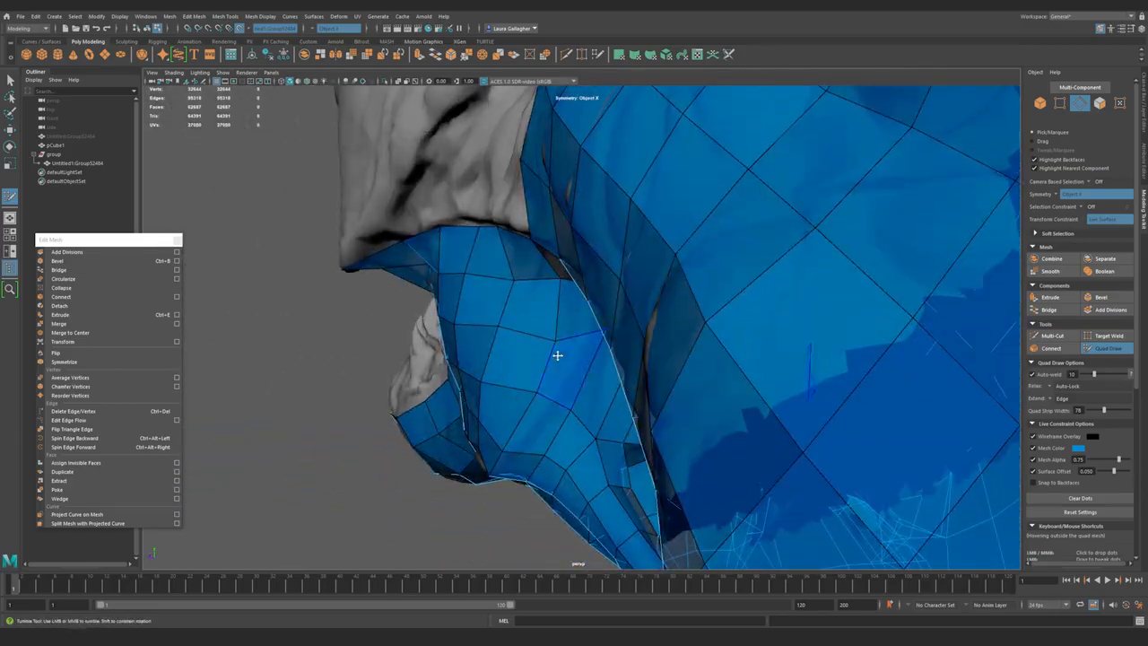
left_click_drag(534, 395, 601, 360, "alt")
mouse_move(538, 305)
left_mouse_down("alt")
mouse_move(530, 341)
mouse_move(515, 321)
mouse_move(566, 351)
mouse_move(546, 392)
mouse_move(486, 381)
left_mouse_up("alt")
scroll(487, 380, "up", 2)
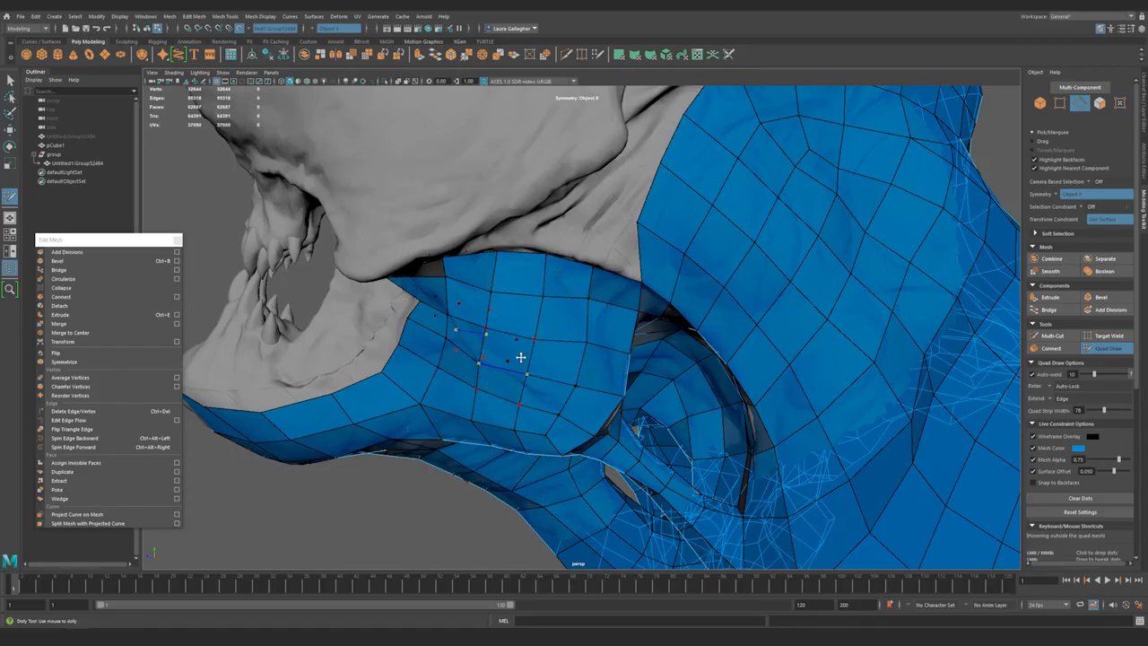
left_click_drag(417, 376, 540, 268, "alt")
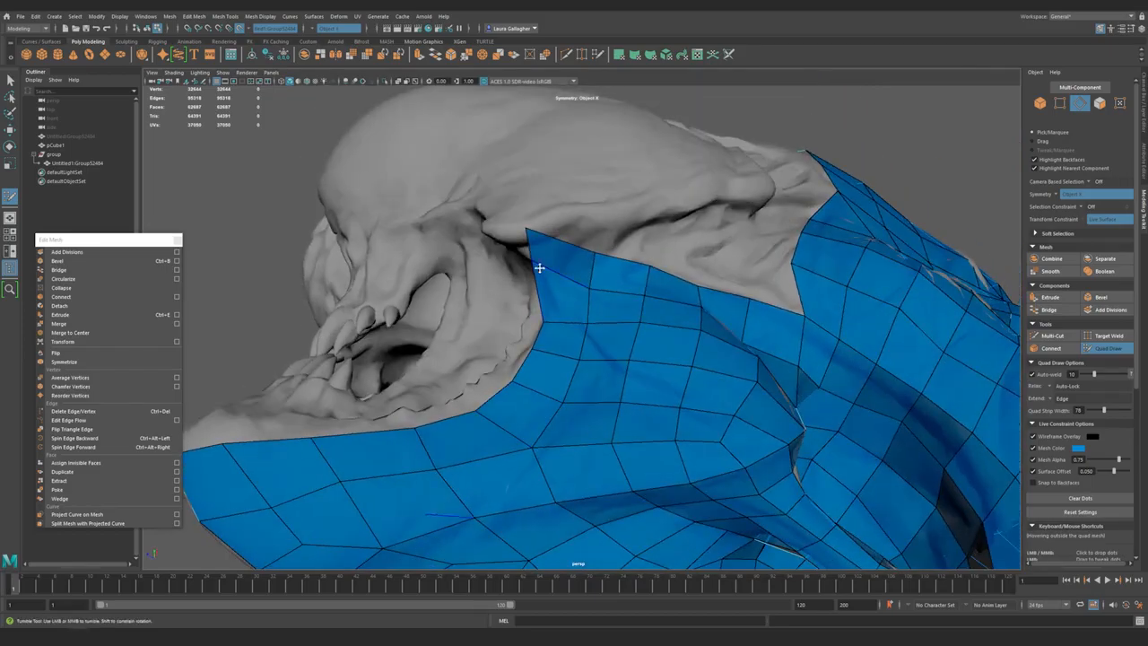
left_click_drag(575, 318, 541, 265, "alt")
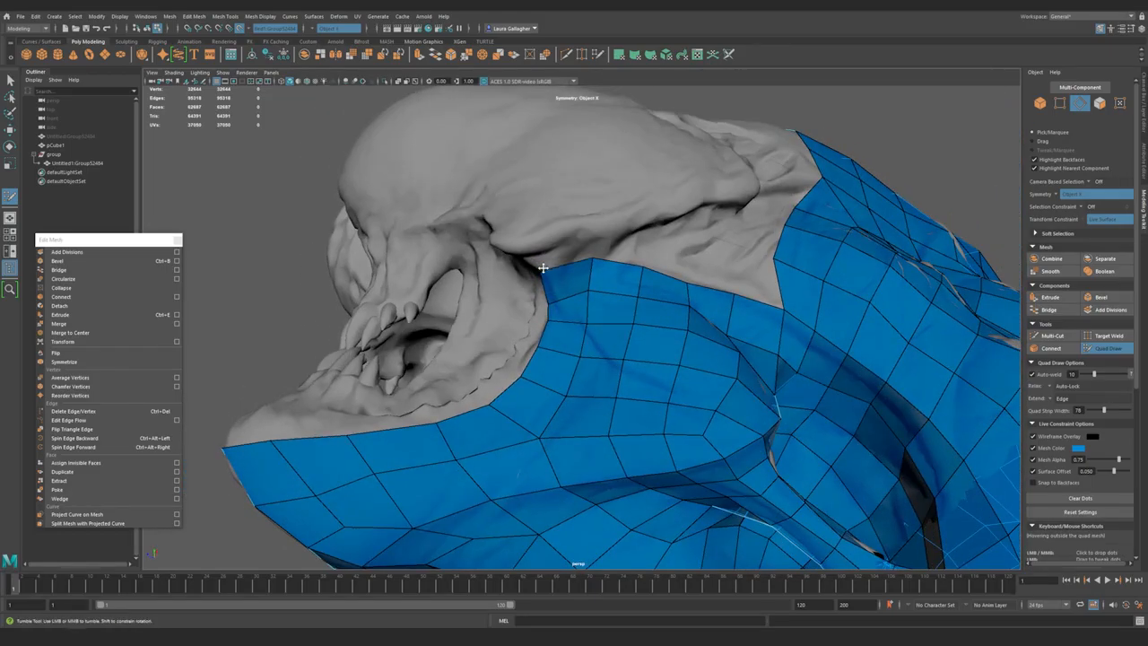
left_click_drag(565, 305, 599, 402, "alt")
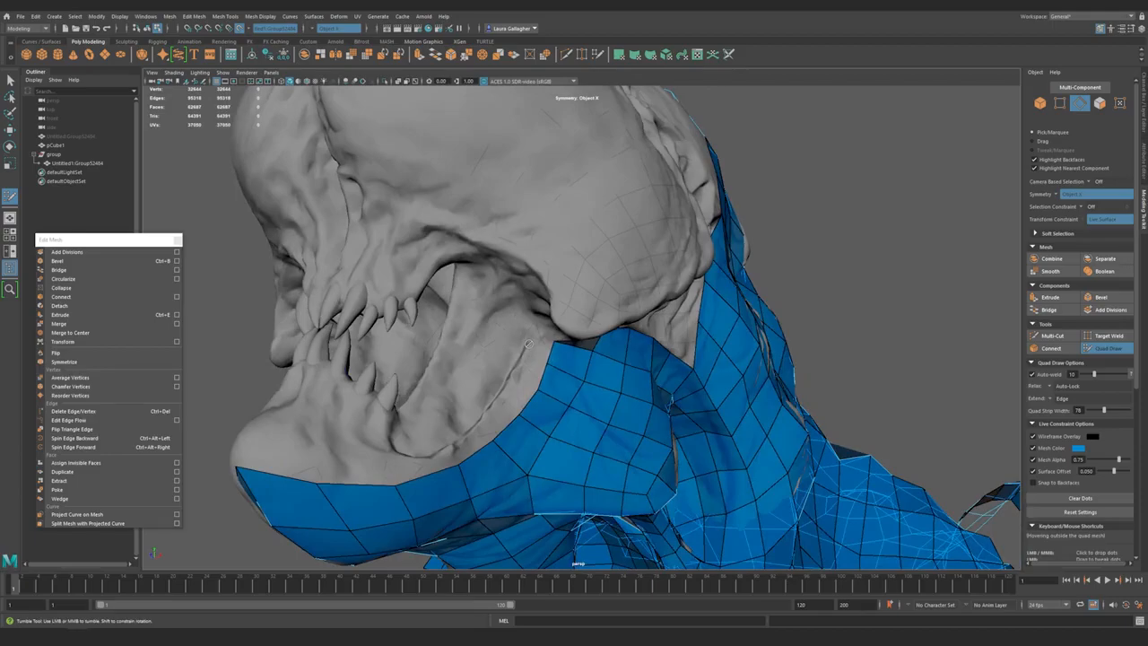
- Extend a row of quads along the edge of the mouth opening from the rear jaw toward the chin
left_click_drag(527, 348, 600, 404, "alt")
left_click_drag(588, 364, 572, 395, "alt")
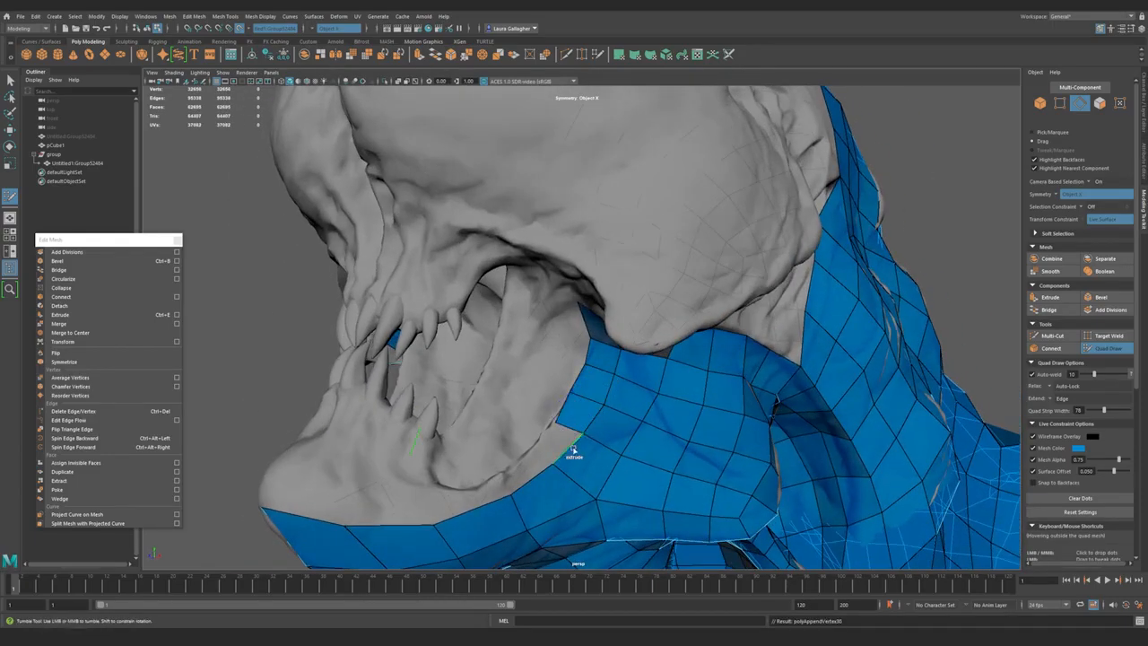
left_click_drag(359, 485, 508, 422, "alt")
key("ctrl+z")
scroll(510, 421, "up", 5)
key("ctrl+z")
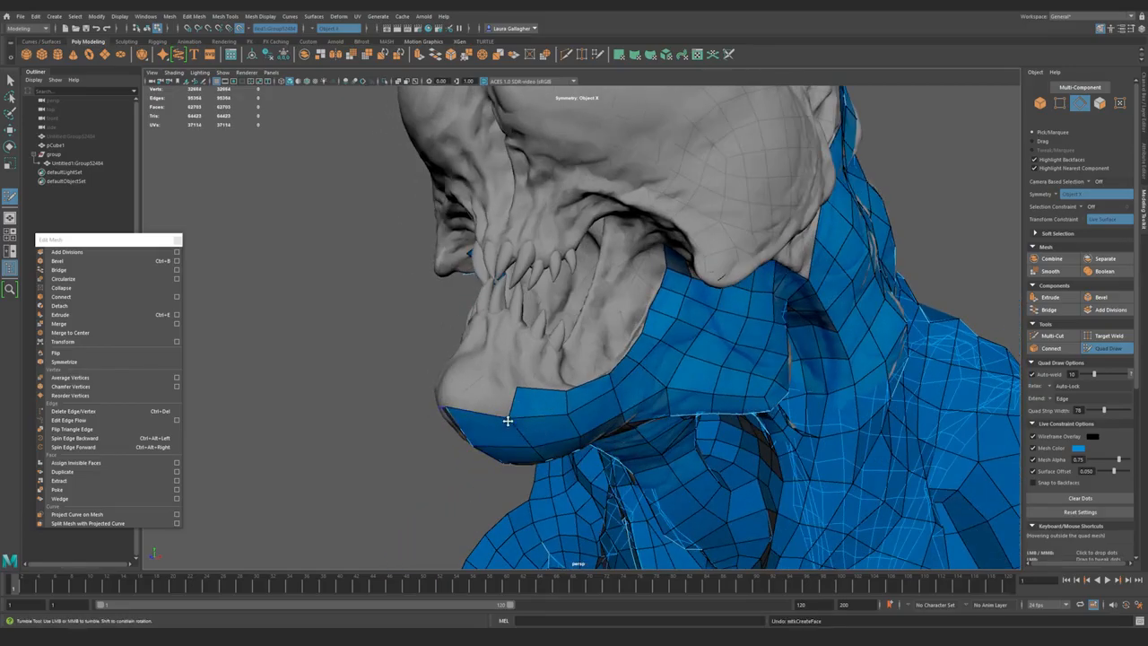
- Complete the row around the front of the chin and start a second row up toward the lower teeth
left_click_drag(446, 371, 487, 401, "alt")
left_click_drag(496, 445, 531, 437, "alt")
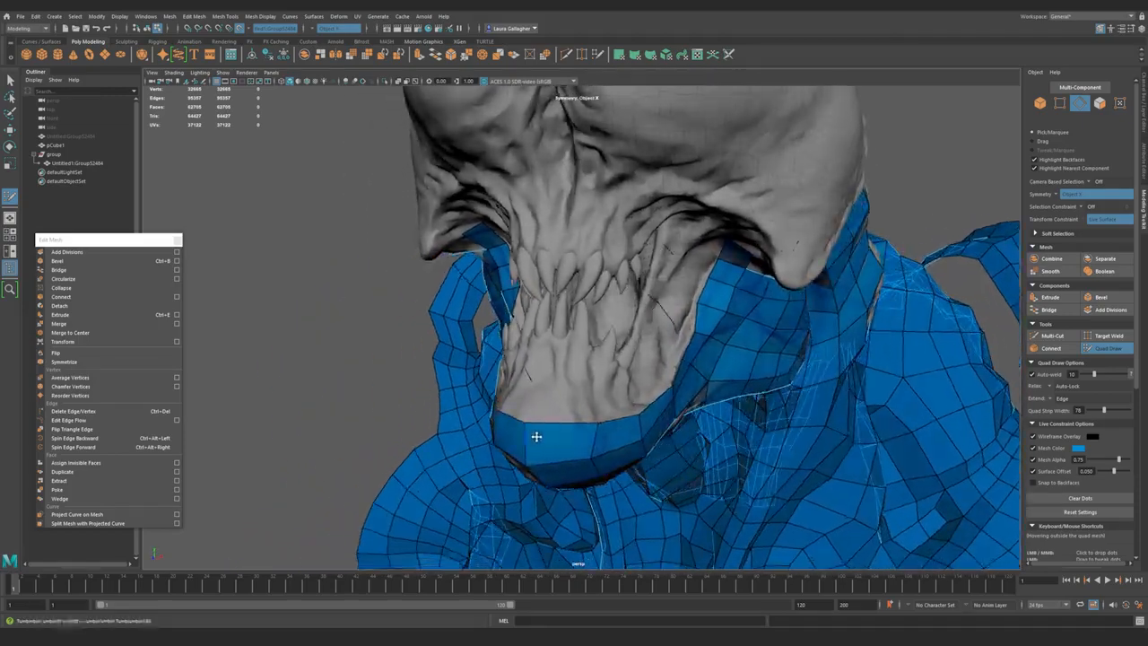
left_click_drag(591, 376, 552, 430, "alt")
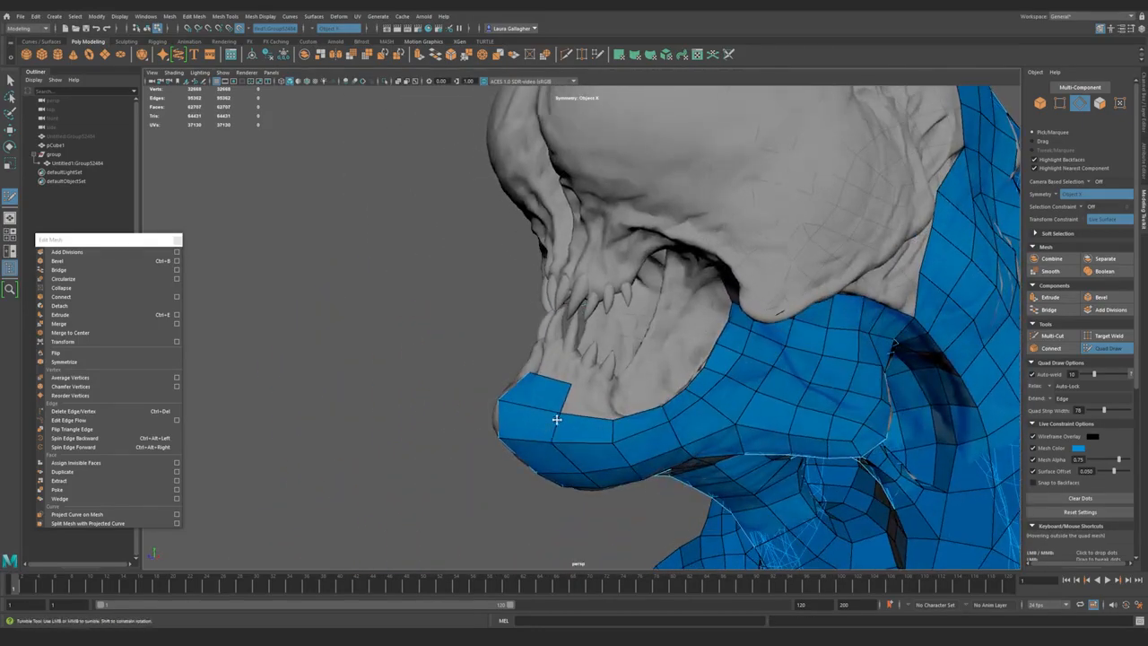
left_click_drag(553, 380, 603, 484, "alt")
left_click_drag(585, 362, 569, 325, "alt")
scroll(593, 320, "up", 5)
right_click_drag(569, 325, 621, 236, "alt")
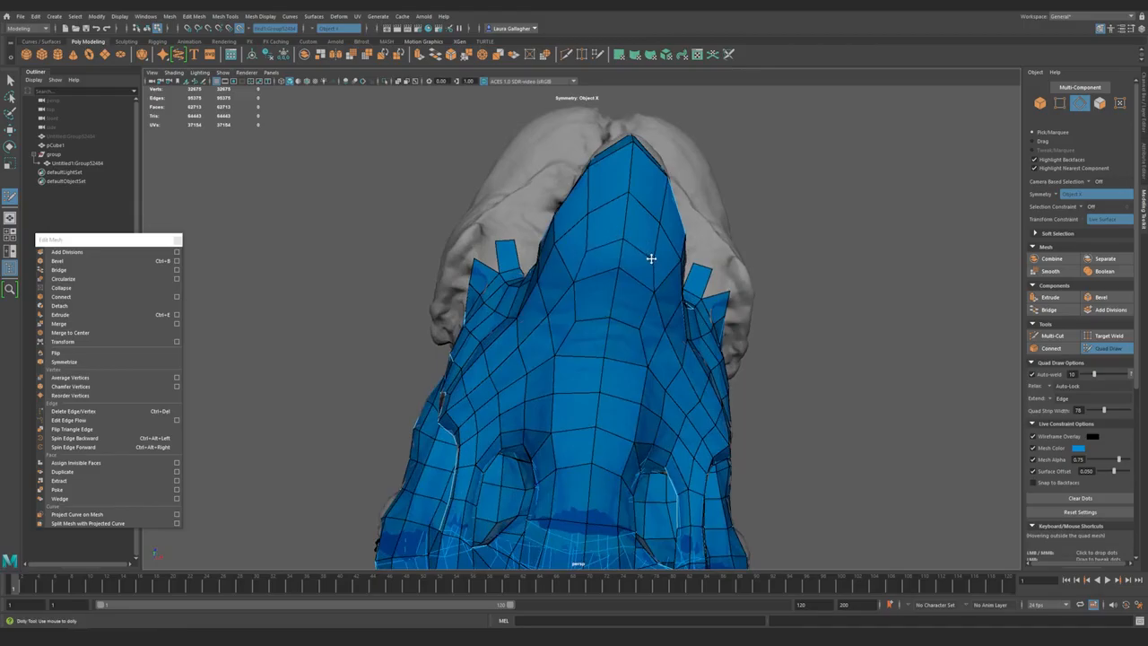
- Extend an inner row of quads along the mouth opening from the front teeth back up to the cheekbone
left_click_drag(627, 269, 517, 422, "alt")
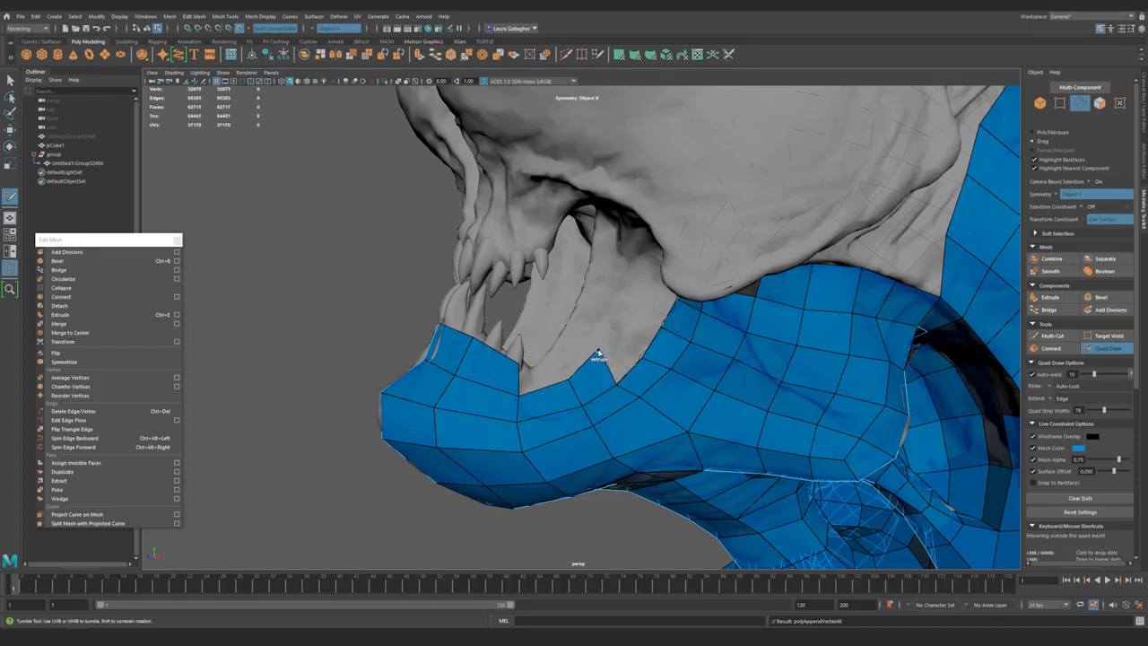
left_click_drag(629, 294, 559, 430, "alt")
left_click_drag(610, 466, 661, 346, "alt")
right_click_drag(661, 346, 610, 352, "alt")
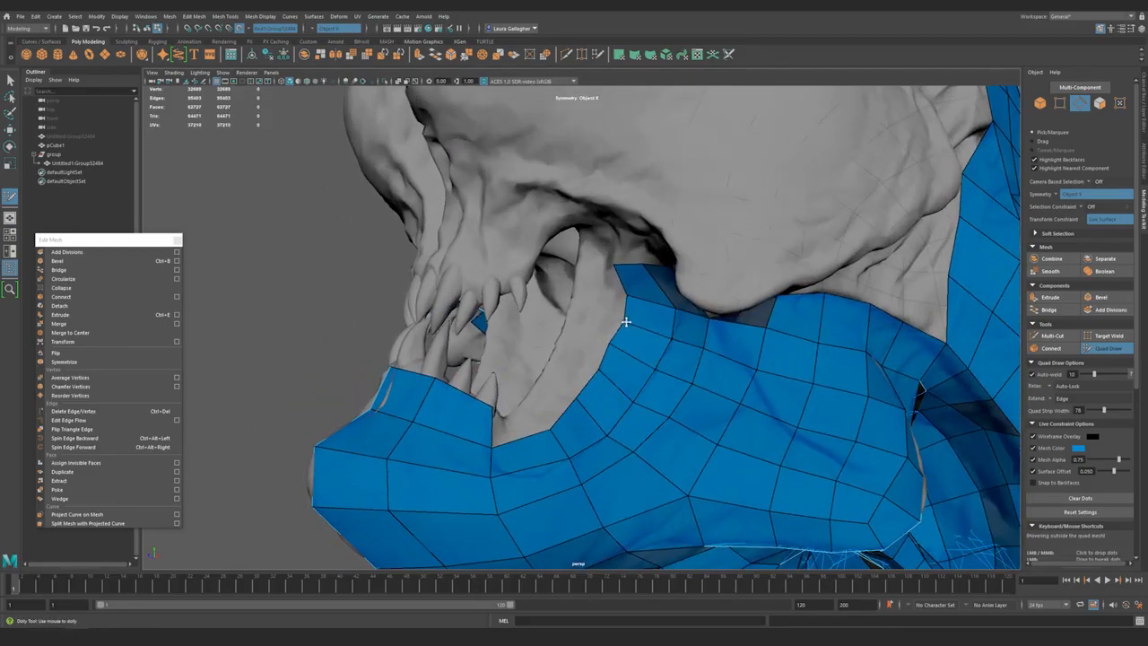
- Relax the quads on the side of the jaw and along the mouth opening to even their spacing
left_click_drag(600, 371, 685, 437, "alt")
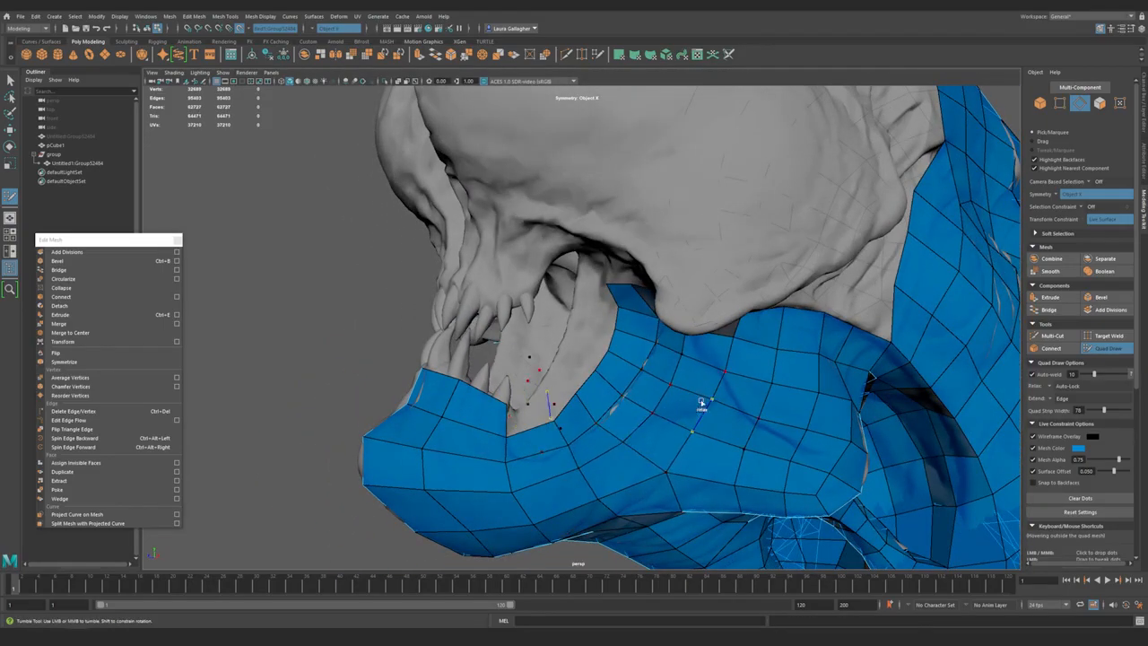
left_click_drag(762, 407, 547, 423, "alt")
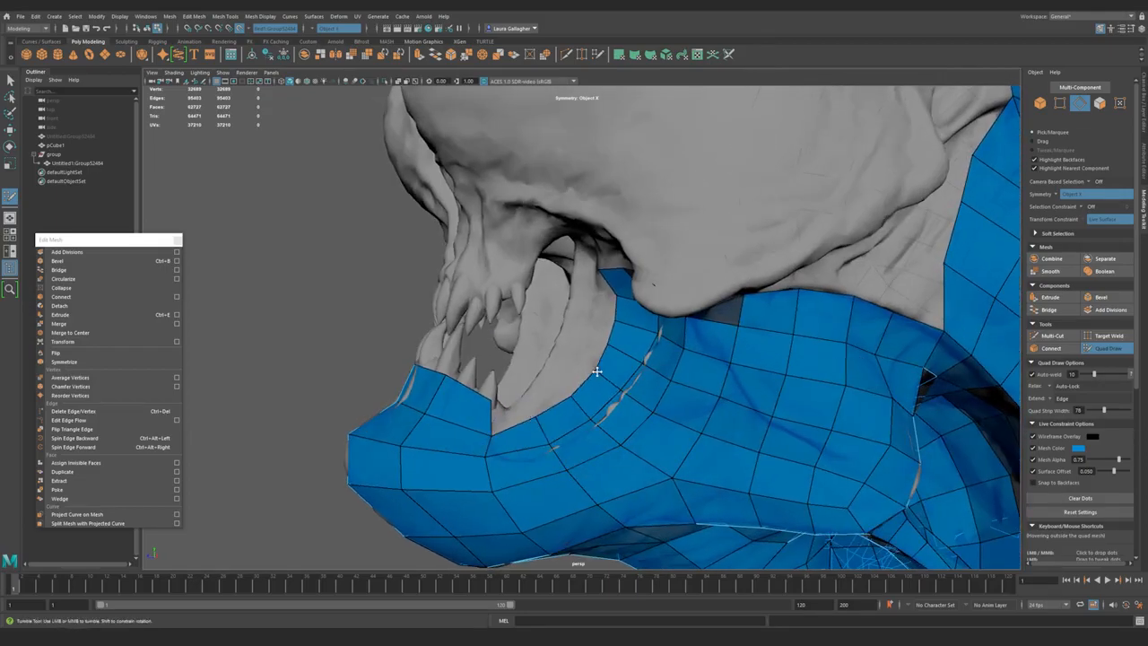
mouse_move(688, 349)
left_mouse_down("alt")
mouse_move(681, 315)
mouse_move(608, 389)
left_mouse_up("alt")
- Extend a row of quads along the underside of the cheekbone from its front corner back toward the neck
left_click_drag(657, 325, 616, 340, "alt")
left_click_drag(727, 389, 563, 359, "alt")
left_click_drag(615, 308, 668, 414, "alt")
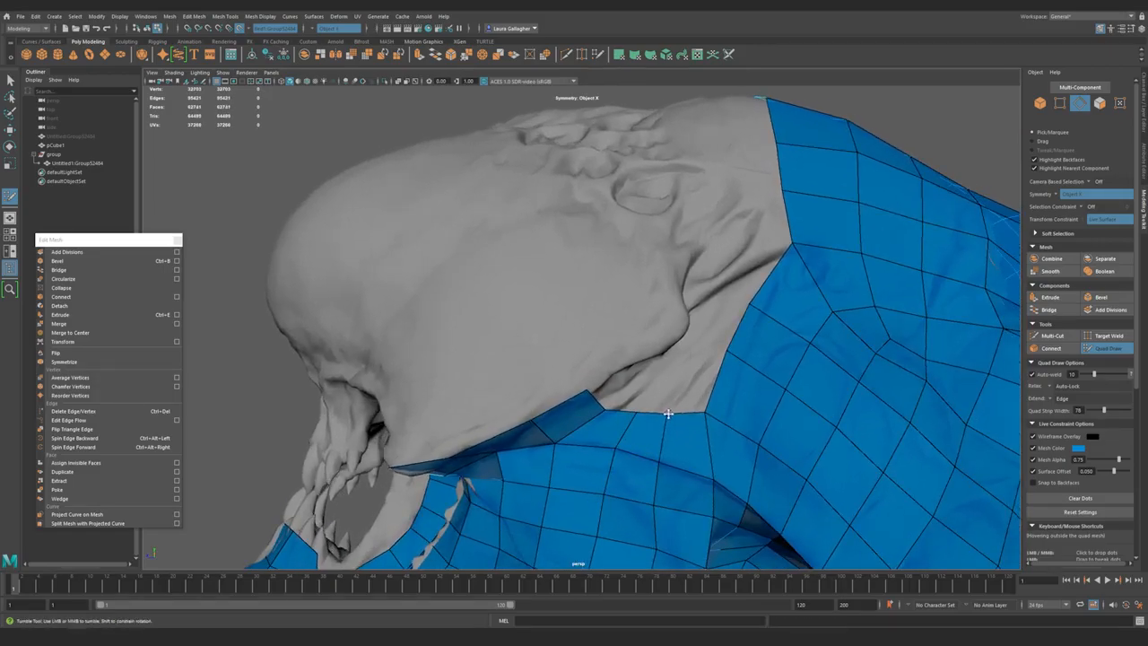
left_click_drag(590, 407, 545, 353, "alt")
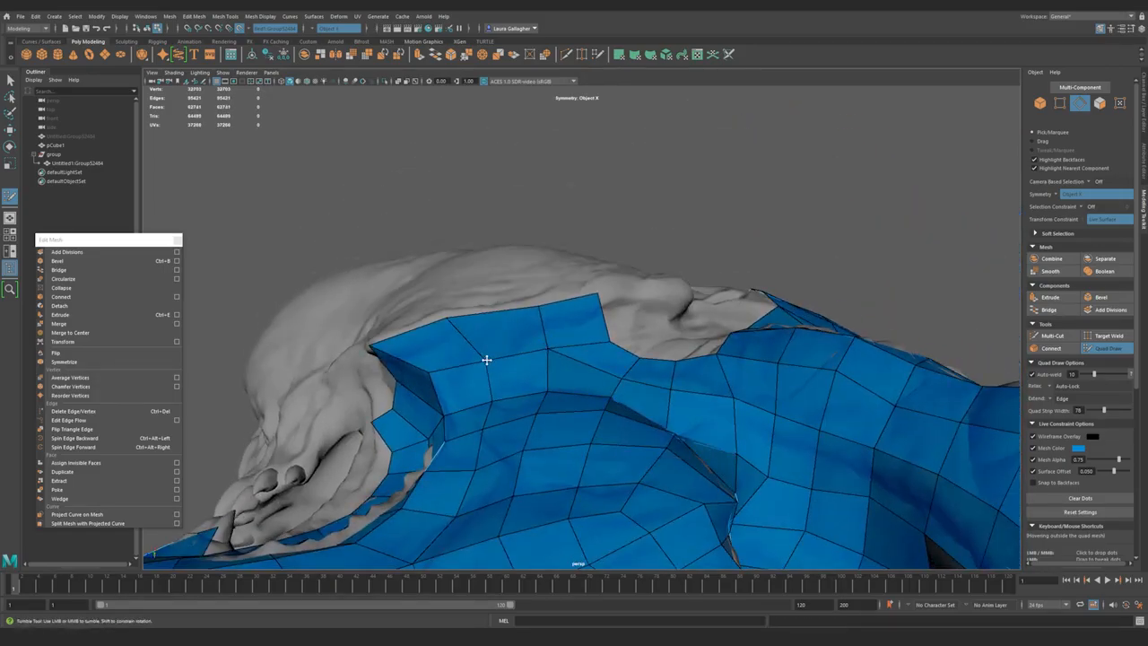
- Extend quads from the underside row up onto the cheekbone's outer surface and show the sculpt's texture
left_click_drag(610, 416, 546, 431, "alt")
mouse_move(565, 371)
left_mouse_down("alt")
mouse_move(597, 392)
mouse_move(579, 377)
left_mouse_up("alt")
mouse_move(579, 377)
left_mouse_down()
mouse_move(620, 355)
mouse_move(559, 392)
mouse_move(583, 384)
mouse_move(569, 367)
mouse_move(586, 377)
mouse_move(521, 316)
mouse_move(660, 407)
mouse_move(710, 469)
mouse_move(568, 439)
mouse_move(588, 409)
mouse_move(646, 398)
mouse_move(638, 392)
mouse_move(631, 458)
mouse_move(736, 490)
mouse_move(608, 554)
mouse_move(574, 449)
left_mouse_up()
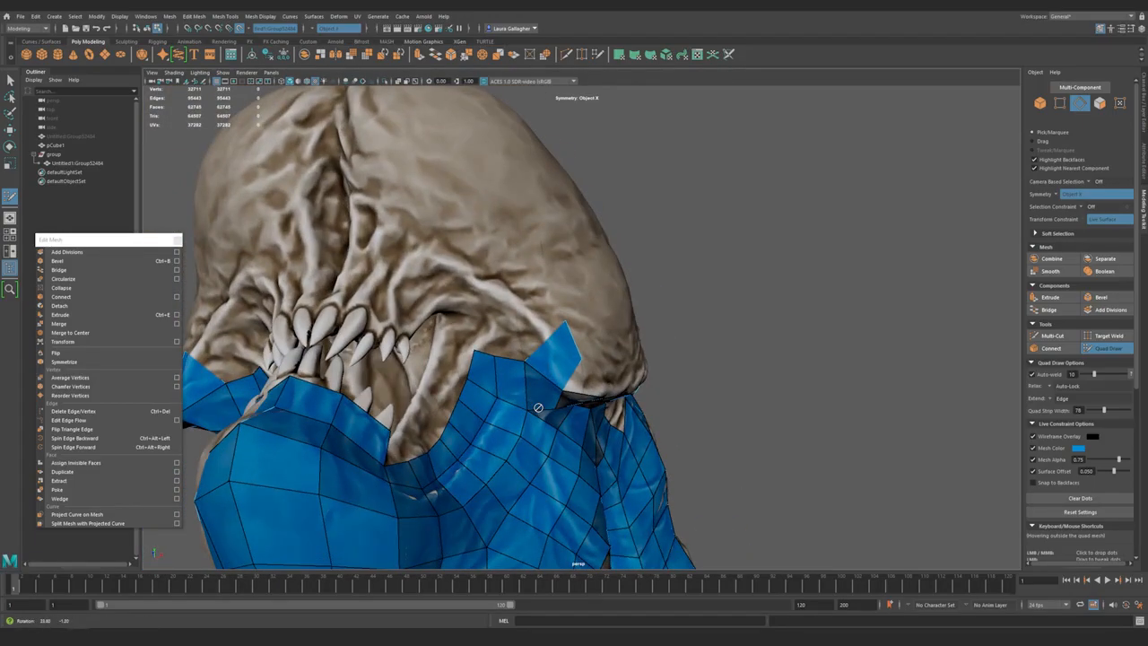
- Extend the quads beside the mouth corner up along the ridge toward the upper teeth
middle_click_drag(574, 449, 566, 428, "alt")
key("q")
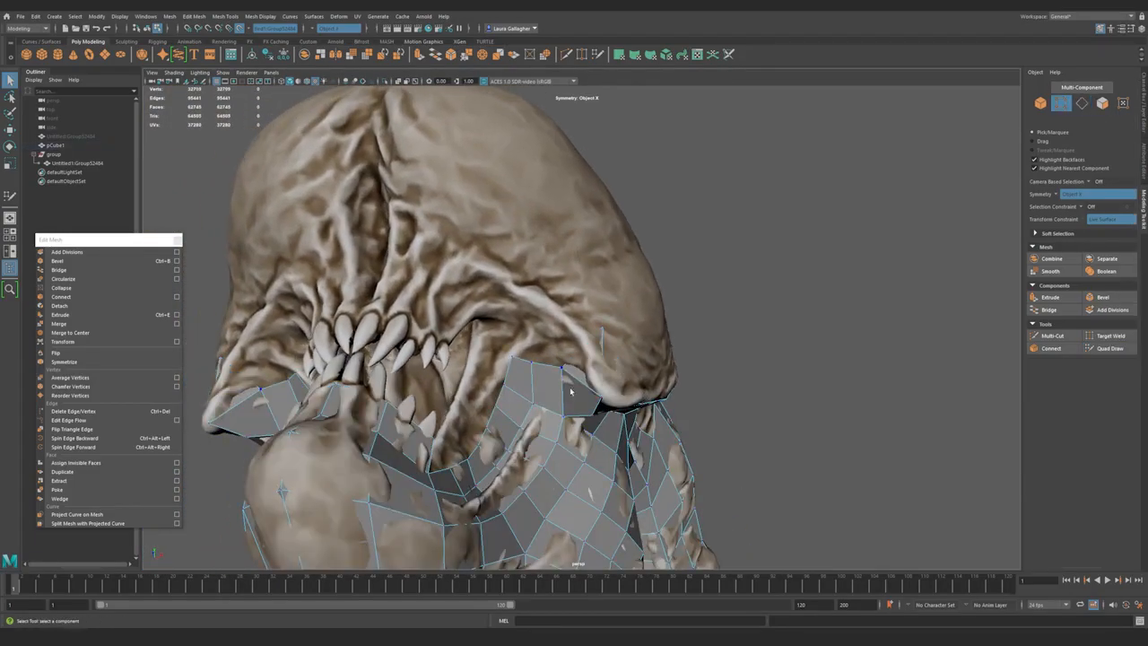
left_click(1109, 348)
left_click_drag(592, 354, 540, 395, "alt")
middle_click_drag(540, 395, 584, 378, "alt")
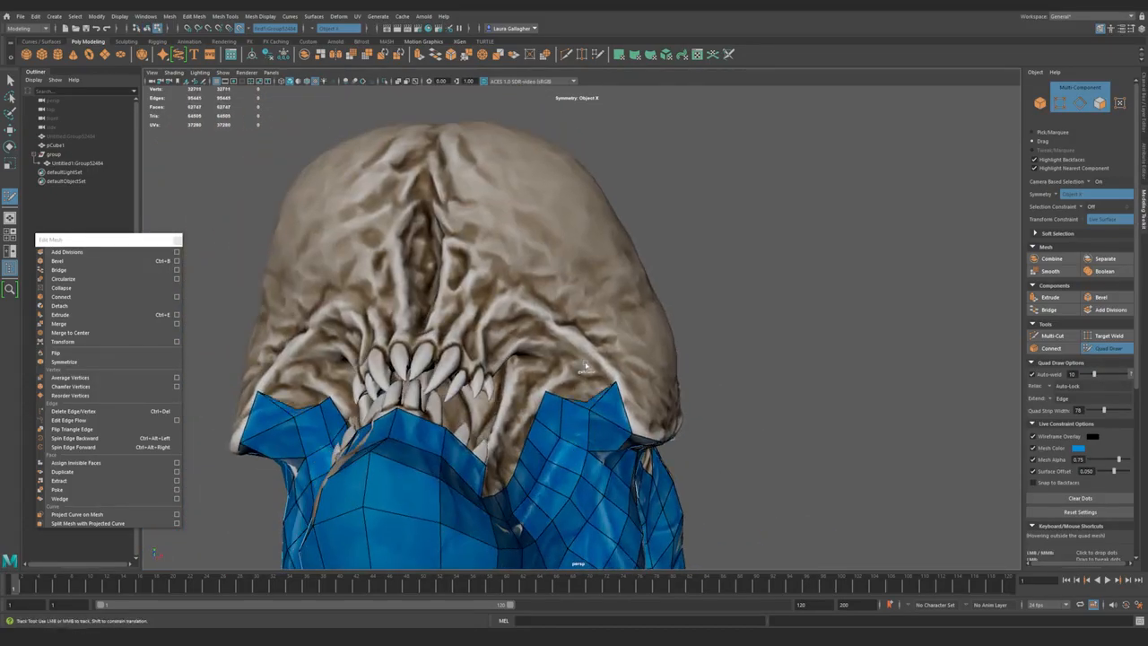
left_click_drag(551, 334, 557, 377, "alt")
right_click_drag(557, 377, 567, 344, "alt")
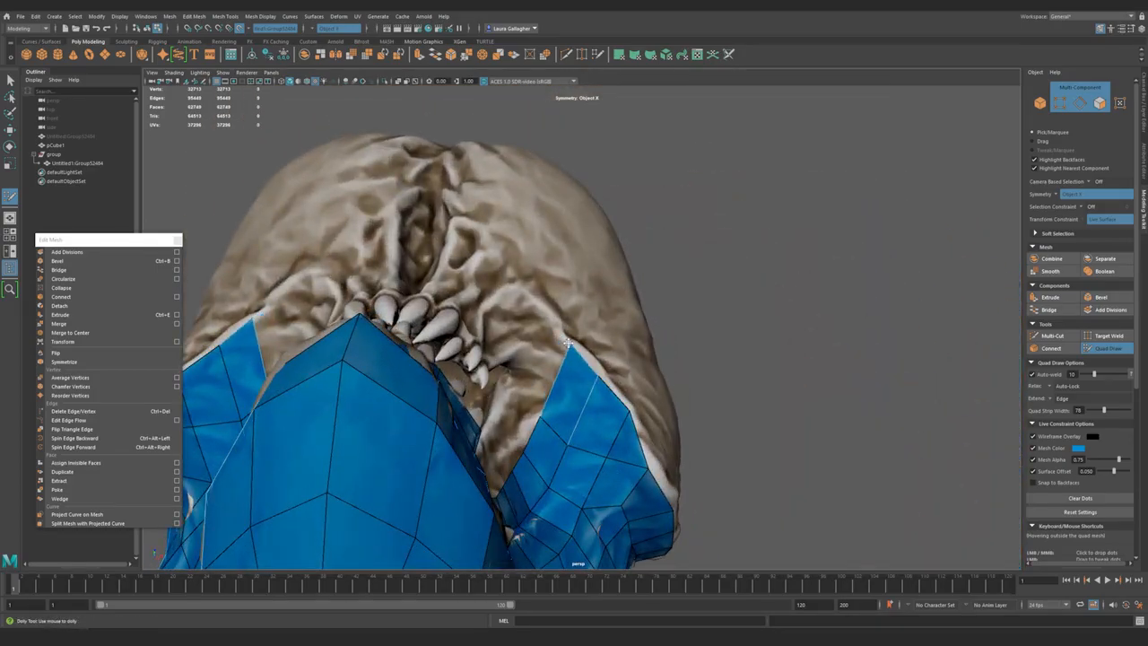
- Delete the quads bridging the strip beside the mouth corner and the front of the cheekbone
left_click_drag(604, 455, 580, 461, "alt")
right_click_drag(580, 461, 585, 461, "alt")
key("q")
mouse_move(584, 460)
left_mouse_down("alt")
mouse_move(628, 457)
mouse_move(584, 469)
mouse_move(551, 431)
mouse_move(626, 456)
mouse_move(568, 337)
left_mouse_up("alt")
key("y")
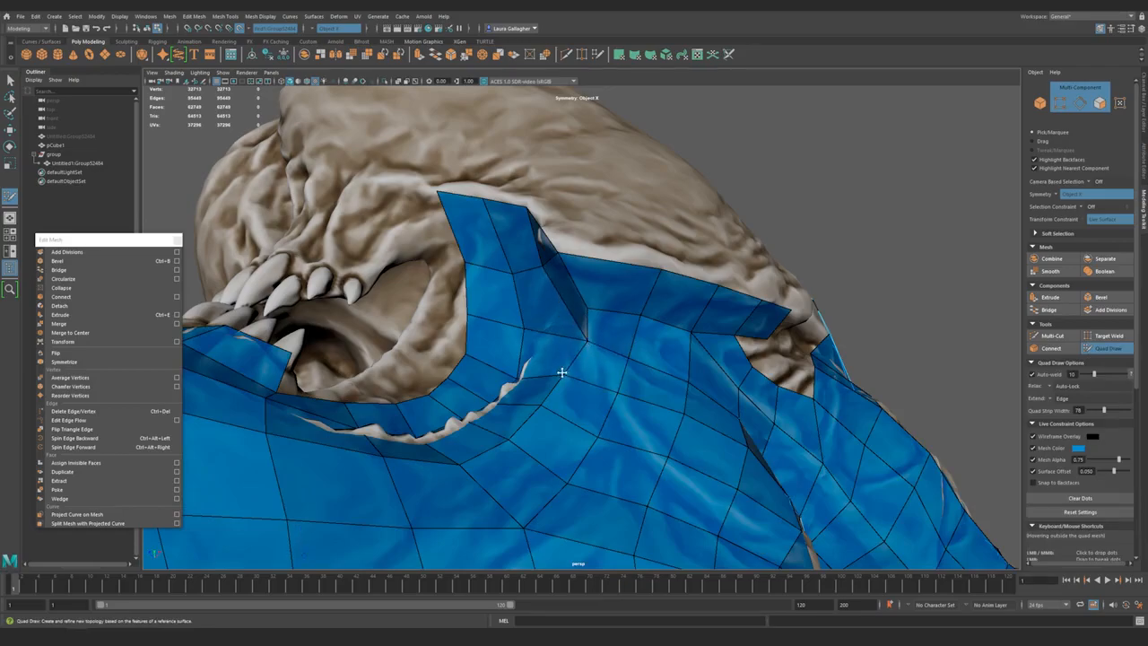
left_click_drag(542, 402, 616, 255, "alt")
left_click_drag(659, 219, 449, 451, "alt")
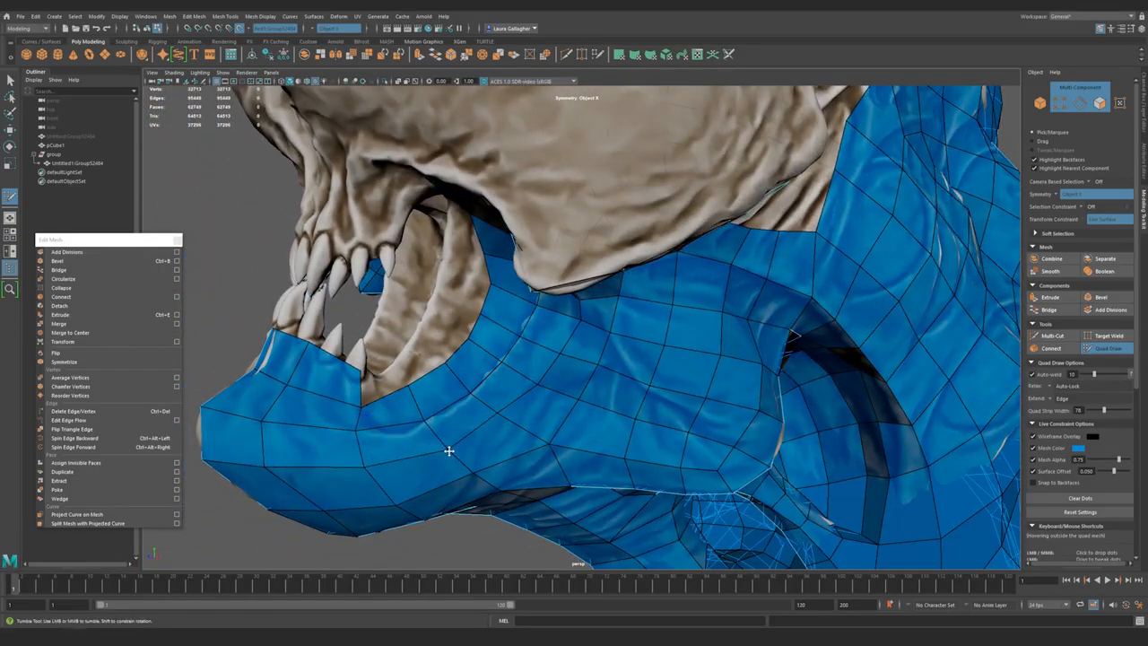
mouse_move(616, 328)
left_mouse_down("alt")
mouse_move(628, 345)
mouse_move(595, 410)
mouse_move(564, 303)
mouse_move(589, 371)
mouse_move(687, 368)
mouse_move(685, 351)
mouse_move(669, 377)
mouse_move(616, 400)
mouse_move(656, 441)
mouse_move(562, 369)
mouse_move(709, 440)
mouse_move(569, 374)
mouse_move(601, 371)
mouse_move(603, 337)
left_mouse_up("alt")
left_click(595, 369, "ctrl+shift")
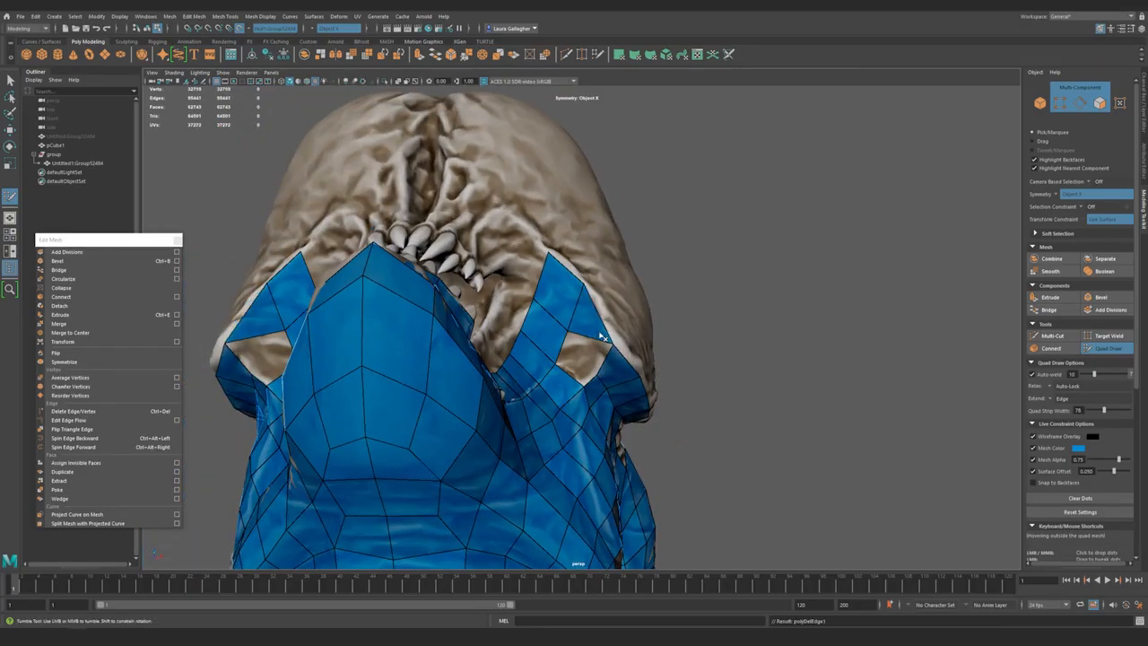
left_click_drag(653, 382, 684, 335, "alt")
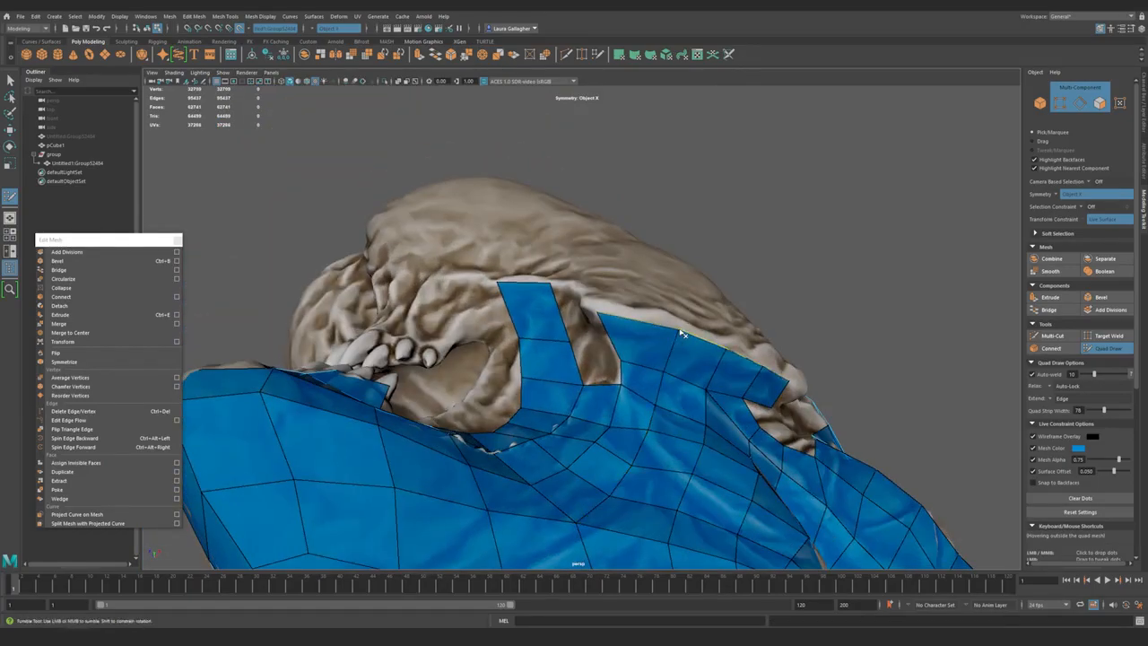
left_click_drag(647, 433, 560, 289, "alt")
left_click(545, 303, "ctrl+shift")
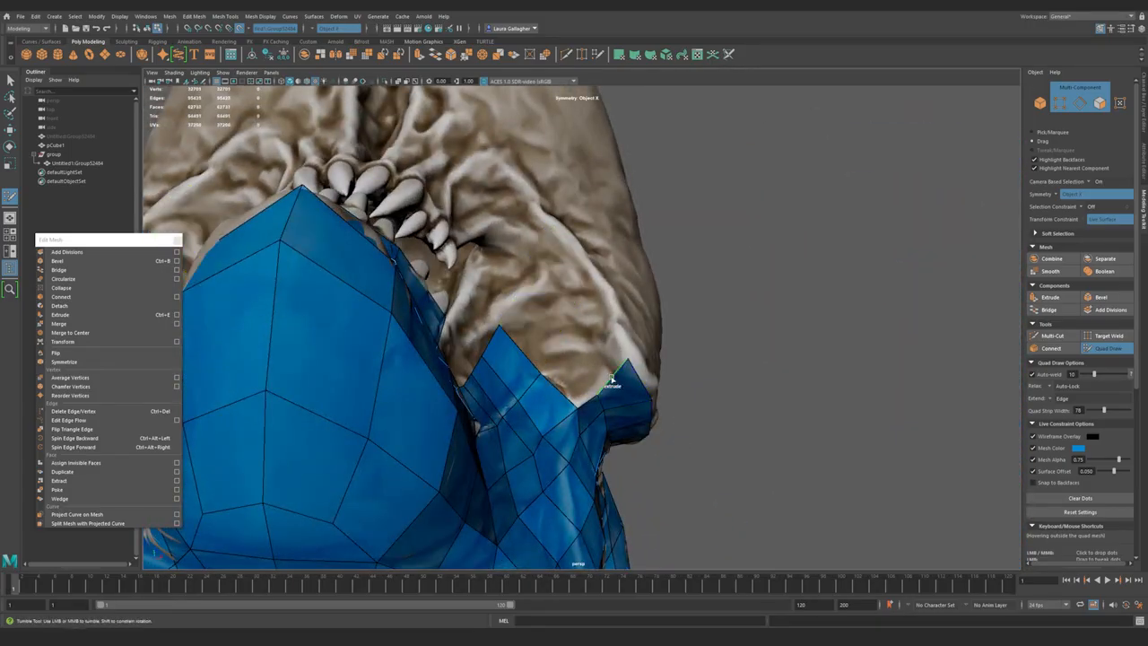
- Rebuild the quads joining the mouth-corner strip to the front corner of the cheekbone's underside
left_click_drag(532, 222, 536, 358, "alt")
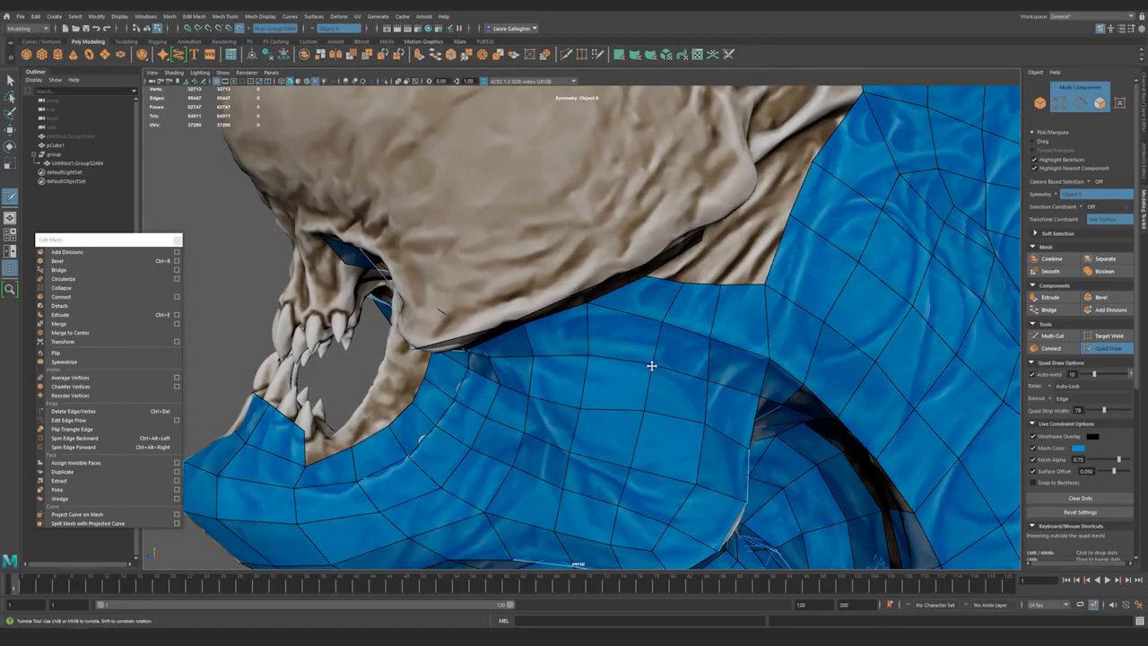
left_click_drag(578, 405, 583, 432, "alt")
middle_click_drag(561, 419, 493, 409, "alt")
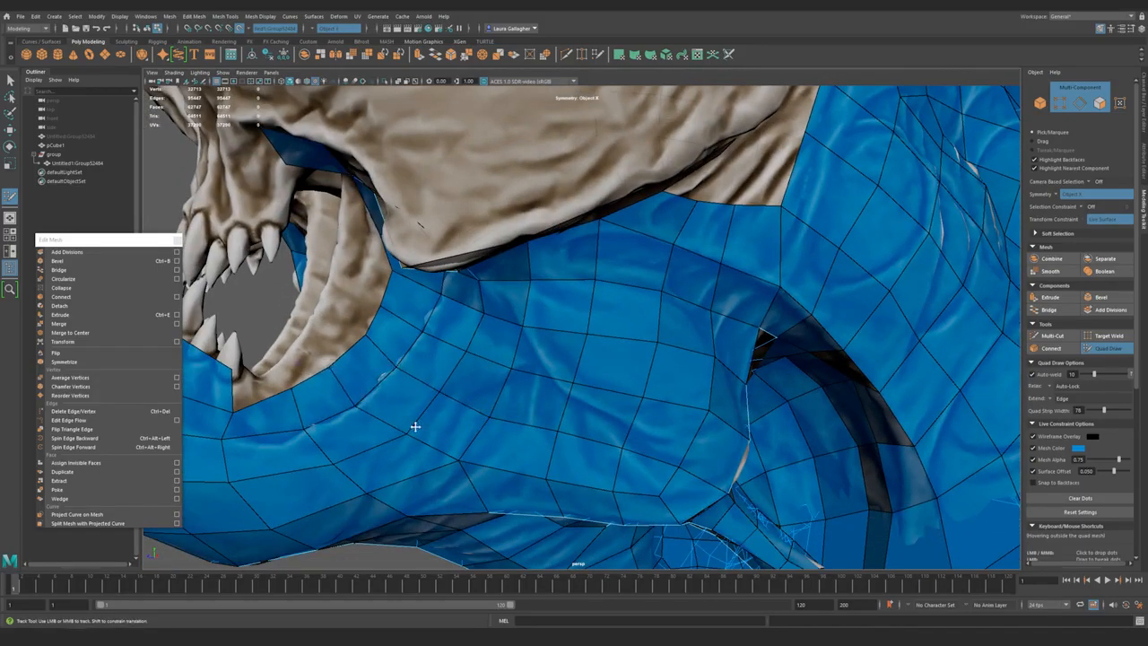
middle_click_drag(390, 409, 523, 469, "alt")
right_click_drag(523, 469, 503, 414, "alt")
left_click_drag(539, 446, 505, 356, "alt")
right_click_drag(505, 356, 609, 319, "alt")
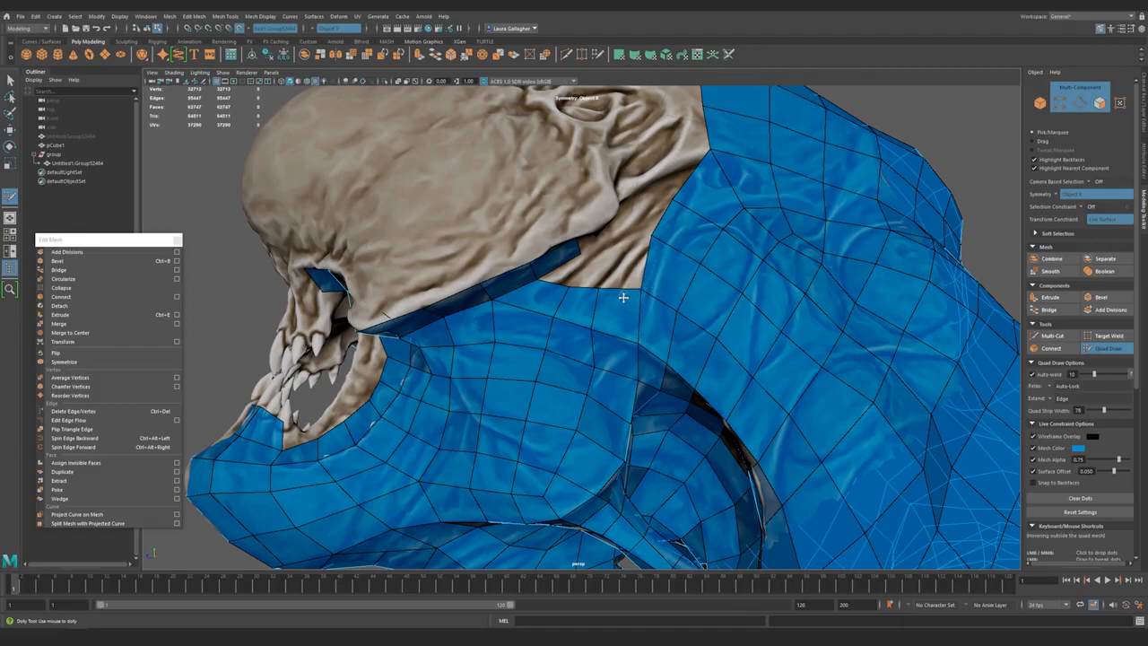
middle_click_drag(552, 285, 558, 422, "alt")
left_click_drag(558, 421, 585, 406, "alt")
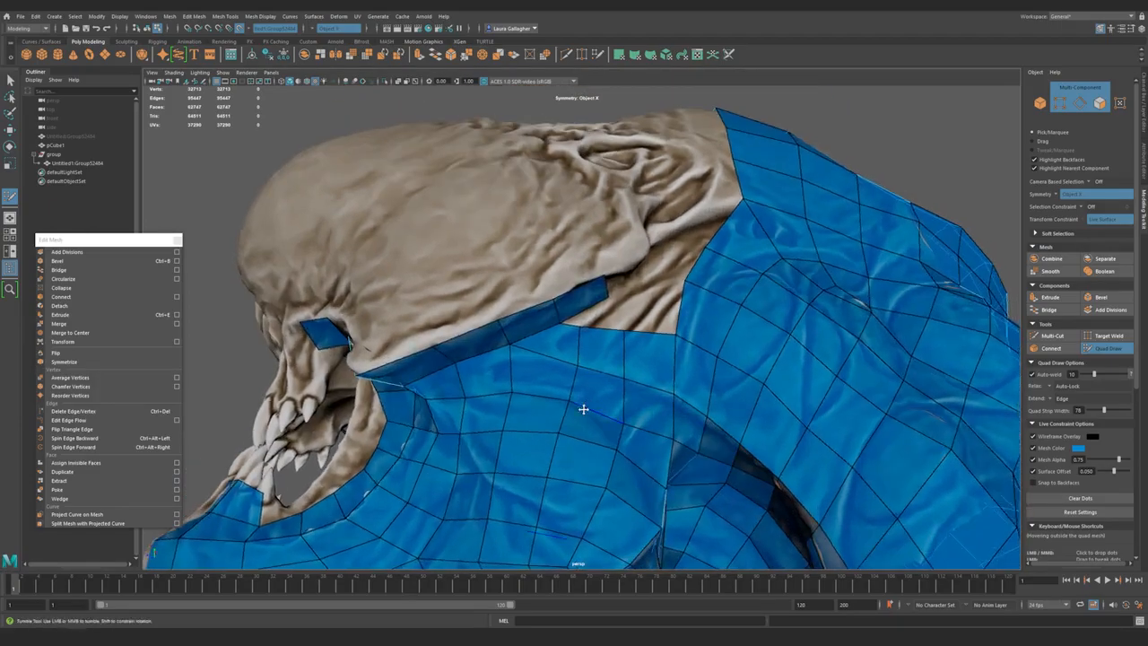
- Delete the rear end quad of the cheekbone's underside row and rebuild it against the jaw mesh
key("q")
left_click(1110, 348)
left_click(574, 303, "ctrl+shift")
mouse_move(628, 395)
right_mouse_down("alt")
mouse_move(566, 415)
mouse_move(619, 416)
right_mouse_up("alt")
mouse_move(529, 415)
left_mouse_down("alt")
mouse_move(550, 425)
mouse_move(573, 469)
mouse_move(574, 451)
mouse_move(668, 478)
left_mouse_up("alt")
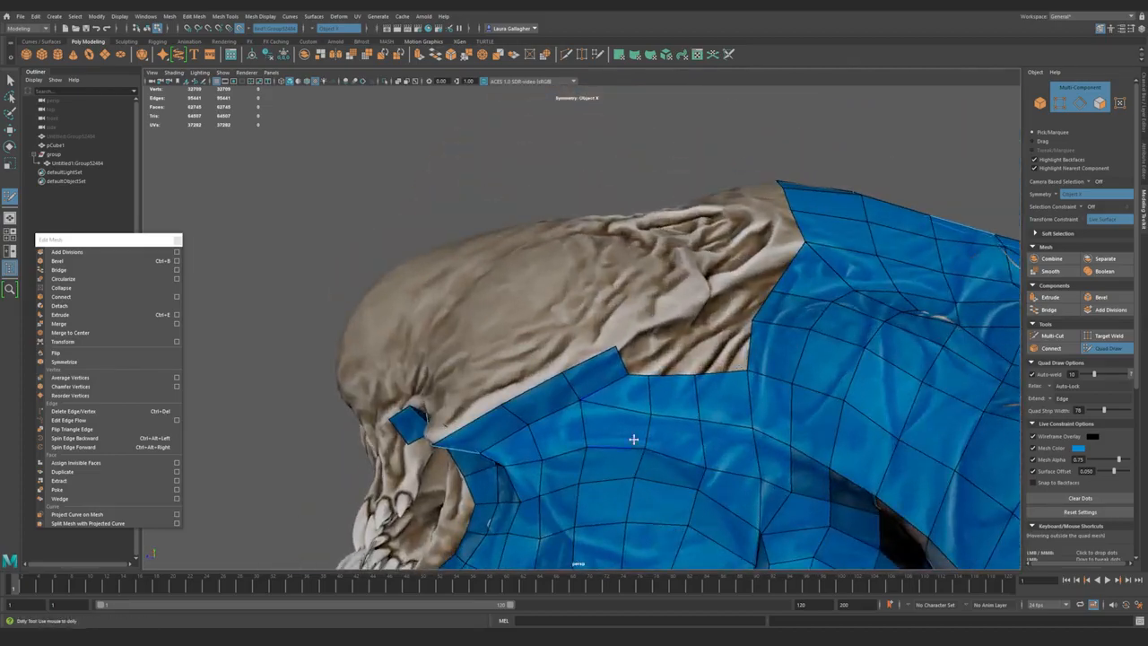
left_click_drag(648, 381, 615, 372, "alt")
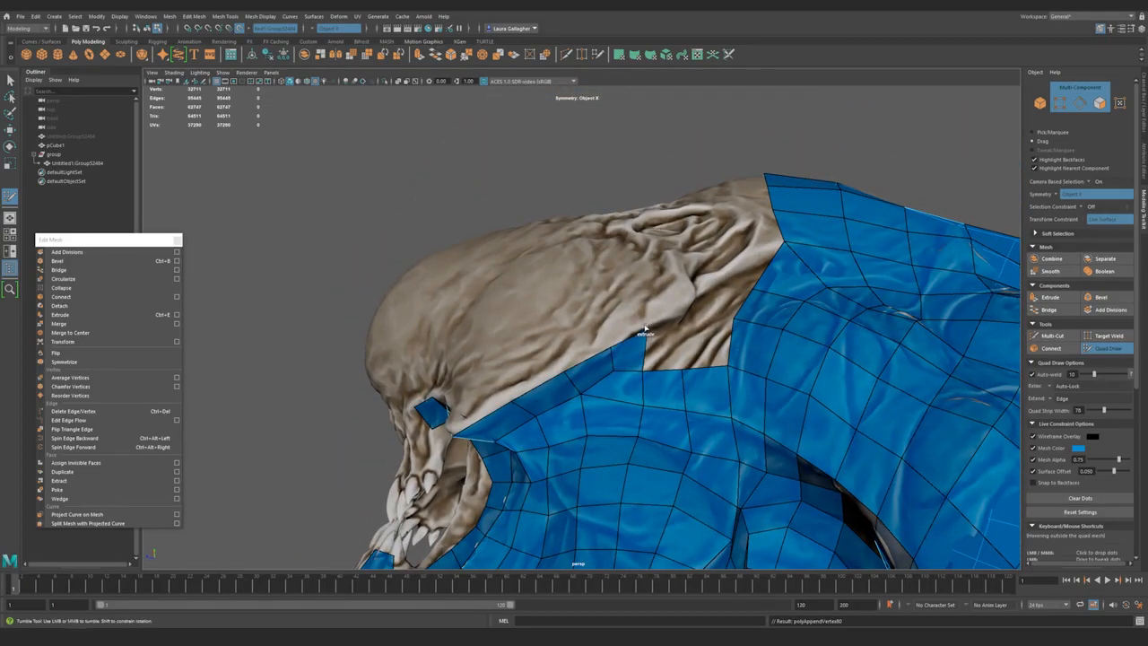
- Extend the cheekbone's underside row around its rear corner and up the side of the skull
right_click_drag(646, 328, 569, 364, "alt")
left_click_drag(569, 365, 529, 386, "alt")
right_click_drag(529, 386, 574, 395, "alt")
middle_click_drag(574, 395, 507, 381, "alt")
right_click_drag(507, 382, 553, 383, "alt")
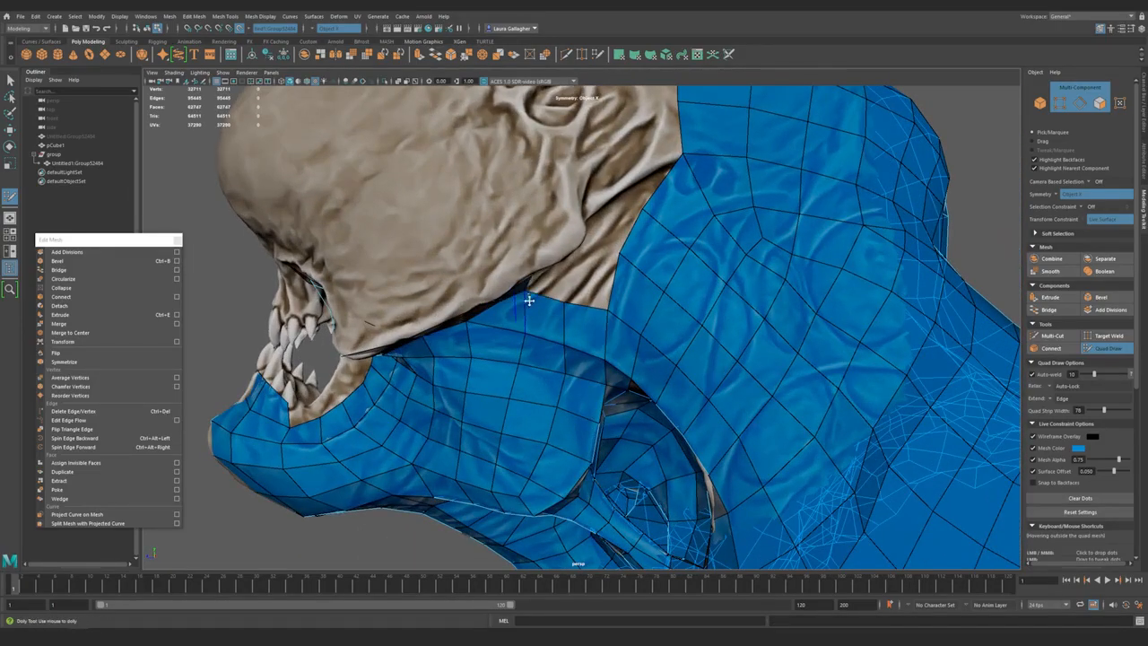
left_click_drag(528, 298, 569, 353, "alt")
right_click_drag(569, 353, 556, 438, "alt")
left_click_drag(556, 439, 615, 331, "alt")
left_click_drag(628, 388, 552, 394, "alt")
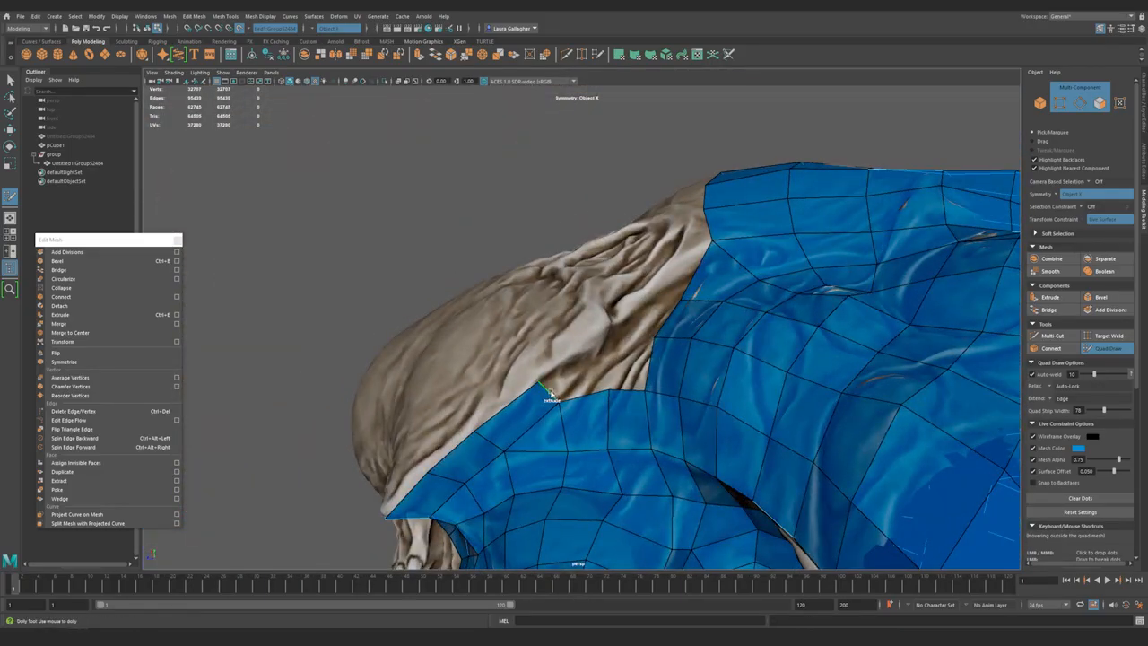
mouse_move(603, 359)
left_mouse_down("alt")
mouse_move(605, 333)
mouse_move(569, 423)
mouse_move(607, 368)
left_mouse_up("alt")
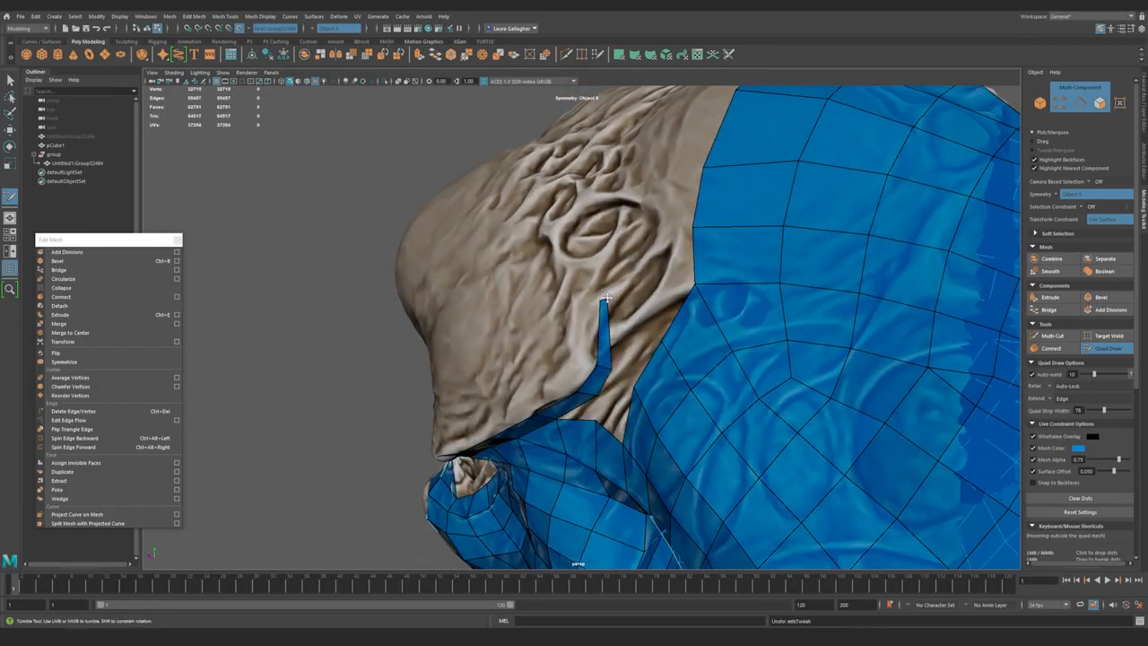
left_click_drag(605, 306, 637, 314, "alt")
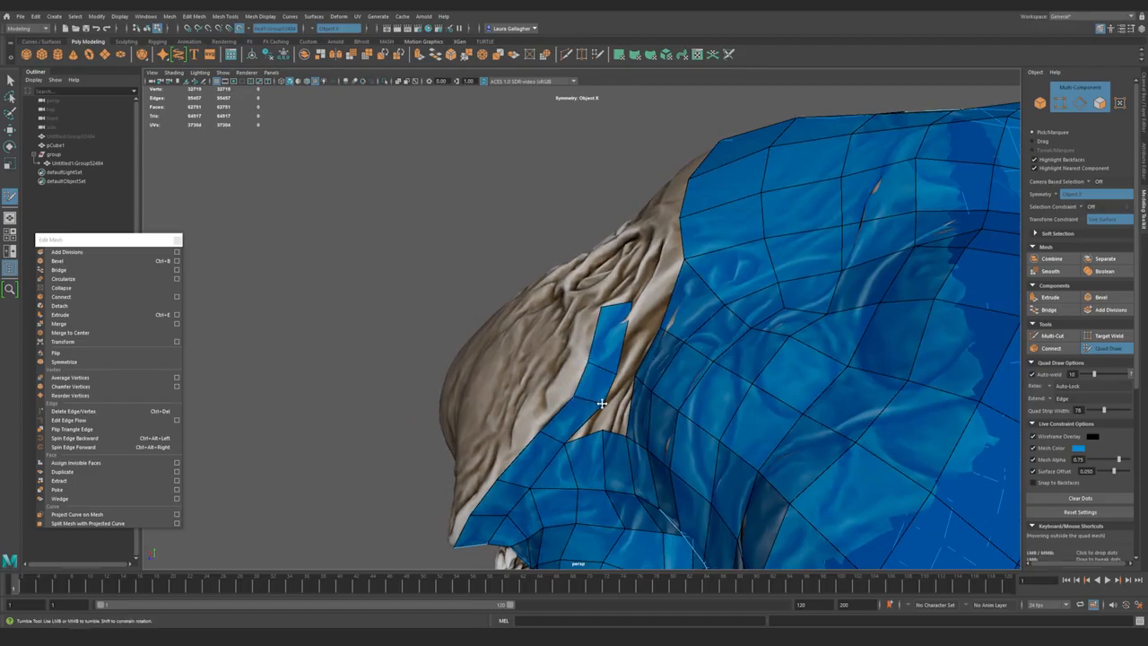
- Extend a row of quads from the rear corner forward along the cheekbone's outer surface
left_click_drag(616, 367, 586, 314, "alt")
left_click_drag(647, 404, 603, 377, "alt")
mouse_move(581, 338)
left_mouse_down()
mouse_move(537, 357)
mouse_move(527, 348)
mouse_move(481, 379)
mouse_move(461, 351)
mouse_move(361, 408)
left_mouse_up()
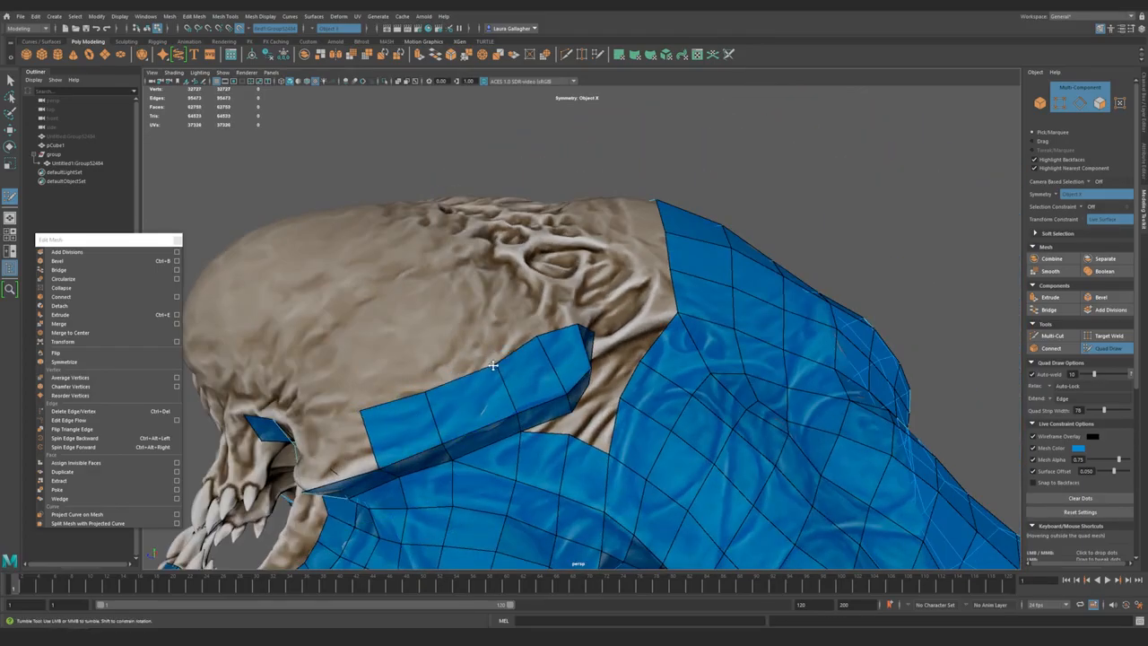
- Fill the gap between the cheekbone's rear corner, the jaw and the neck mesh with quads
mouse_move(538, 337)
left_mouse_down("alt")
mouse_move(580, 331)
mouse_move(619, 358)
left_mouse_up("alt")
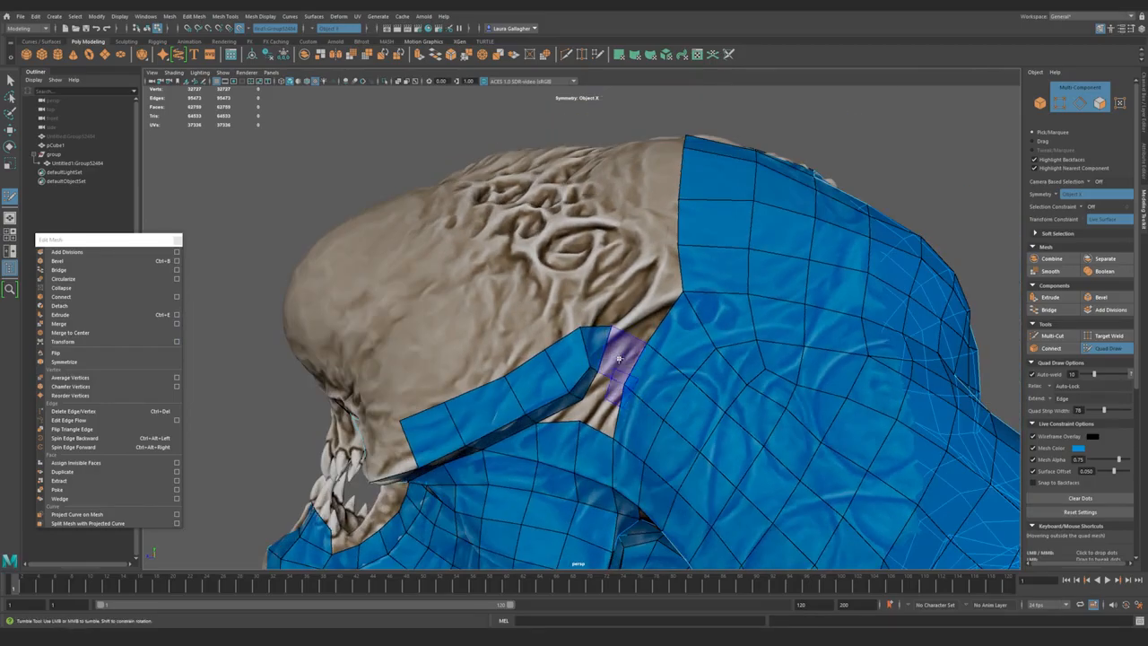
mouse_move(652, 482)
left_mouse_down("alt")
mouse_move(735, 548)
mouse_move(597, 376)
left_mouse_up("alt")
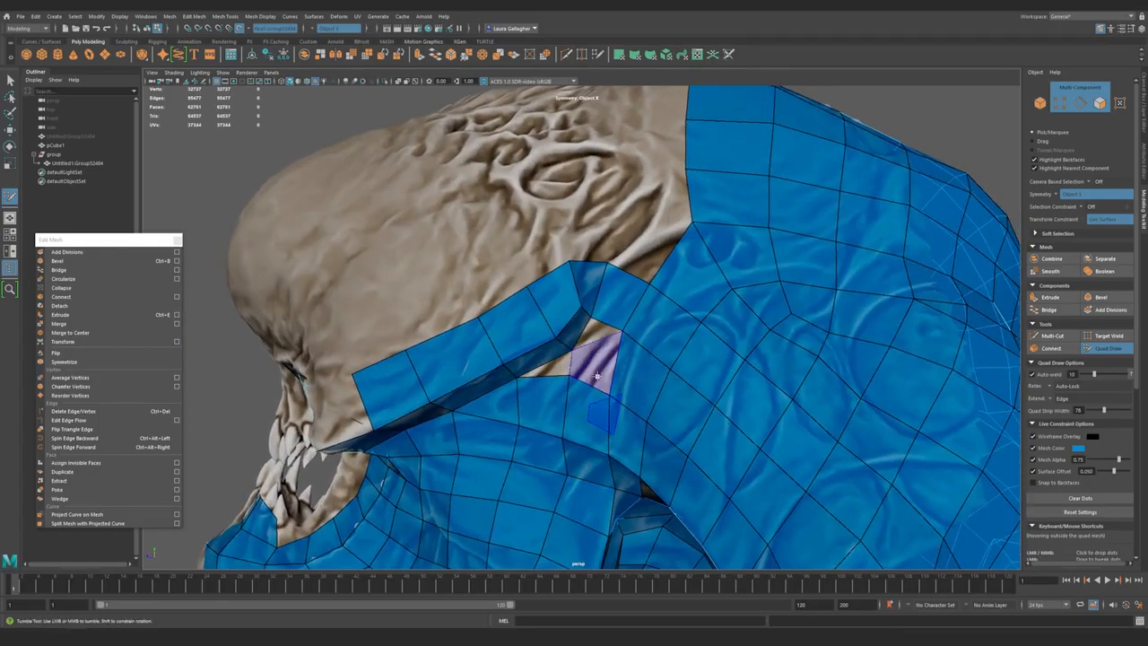
left_click(597, 363, "shift")
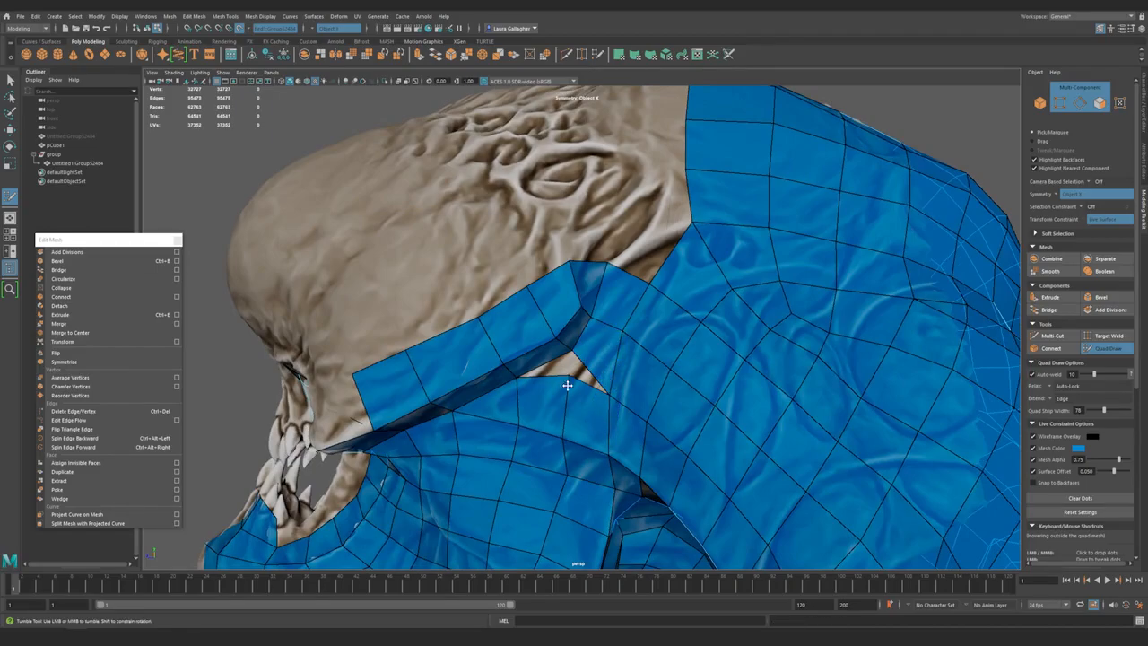
mouse_move(569, 379)
left_mouse_down("alt")
mouse_move(538, 405)
mouse_move(569, 364)
mouse_move(558, 375)
left_mouse_up("alt")
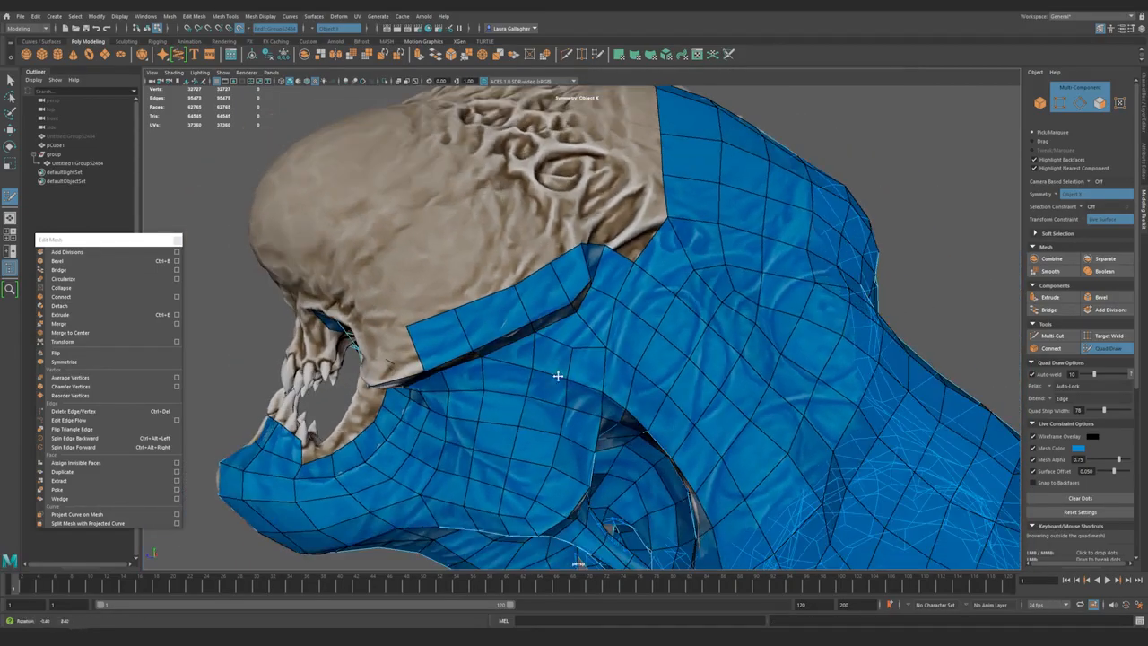
- Examine the cheekbone rows and the remaining opening beside the neck mesh from several angles
left_click_drag(637, 366, 599, 459, "alt")
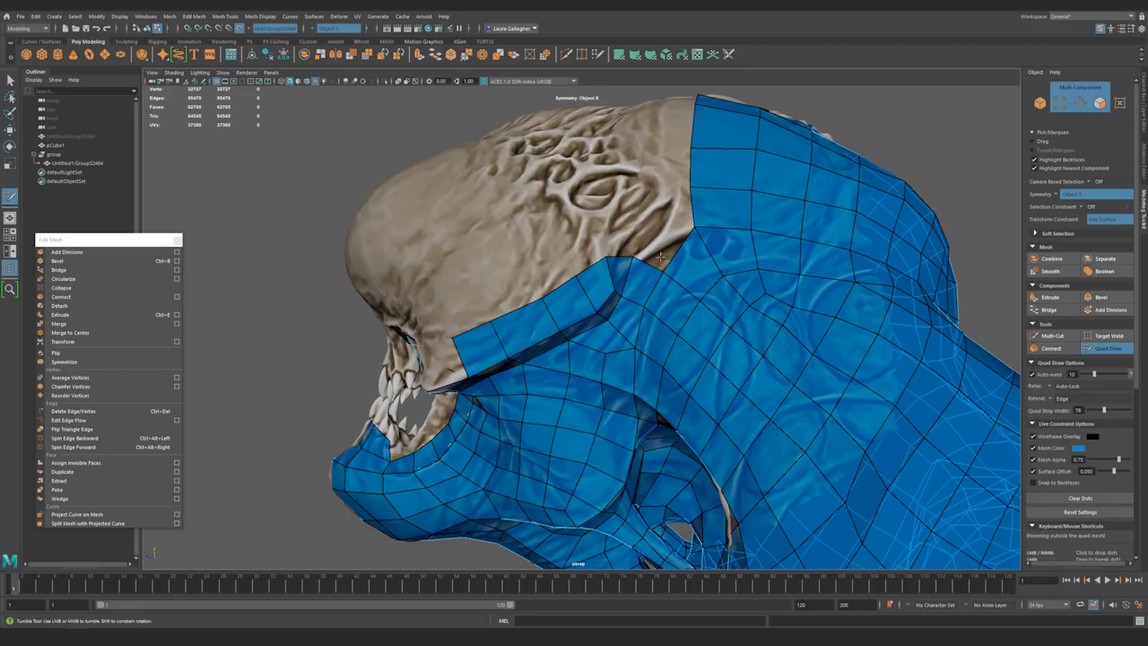
mouse_move(652, 311)
left_mouse_down("alt")
mouse_move(625, 418)
mouse_move(662, 302)
left_mouse_up("alt")
left_click_drag(711, 385, 481, 277, "alt")
right_click_drag(481, 277, 610, 364, "alt")
left_click_drag(610, 364, 588, 353, "alt")
right_click_drag(587, 353, 559, 340, "alt")
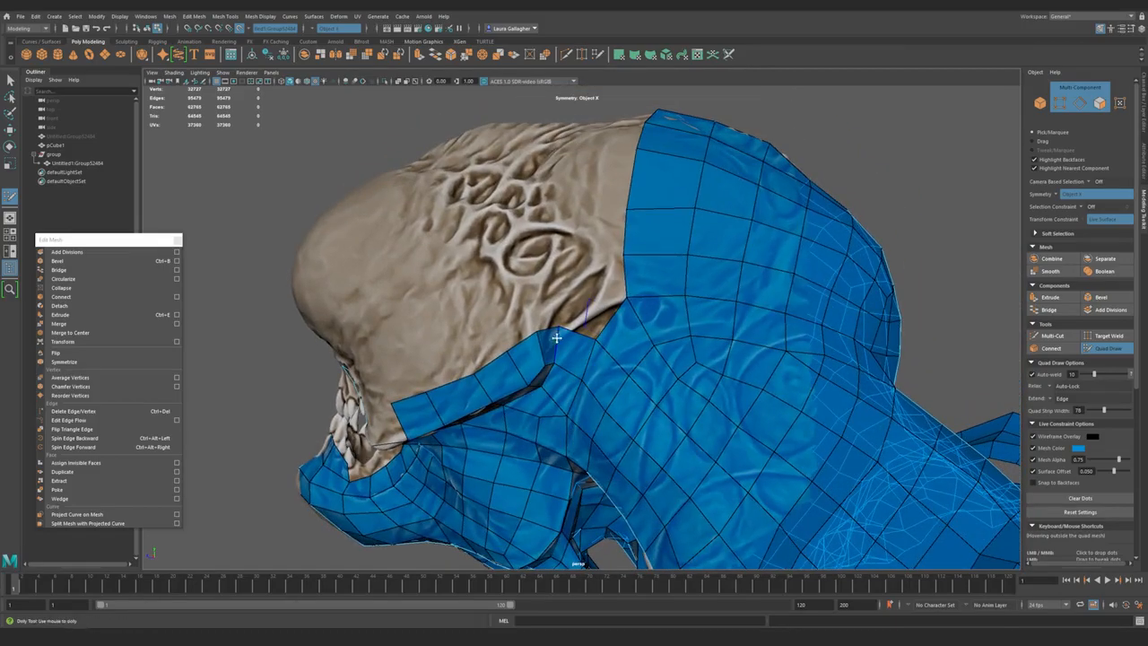
mouse_move(584, 367)
left_mouse_down("alt")
mouse_move(591, 332)
mouse_move(502, 316)
mouse_move(410, 353)
left_mouse_up("alt")
right_click_drag(451, 374, 558, 403, "alt")
mouse_move(559, 403)
left_mouse_down("alt")
mouse_move(497, 359)
mouse_move(530, 379)
left_mouse_up("alt")
right_click_drag(560, 404, 492, 388, "alt")
mouse_move(491, 388)
left_mouse_down("alt")
mouse_move(574, 377)
mouse_move(529, 394)
mouse_move(610, 406)
mouse_move(605, 433)
left_mouse_up("alt")
right_click_drag(605, 433, 673, 421, "alt")
- Close the opening between the cheekbone's rear end and the neck mesh, and add another quad row along the cheekbone's upper edge
mouse_move(673, 421)
left_mouse_down("alt")
mouse_move(512, 336)
mouse_move(721, 479)
mouse_move(598, 348)
left_mouse_up("alt")
left_click_drag(663, 416, 595, 360, "alt")
left_click(584, 341, "shift")
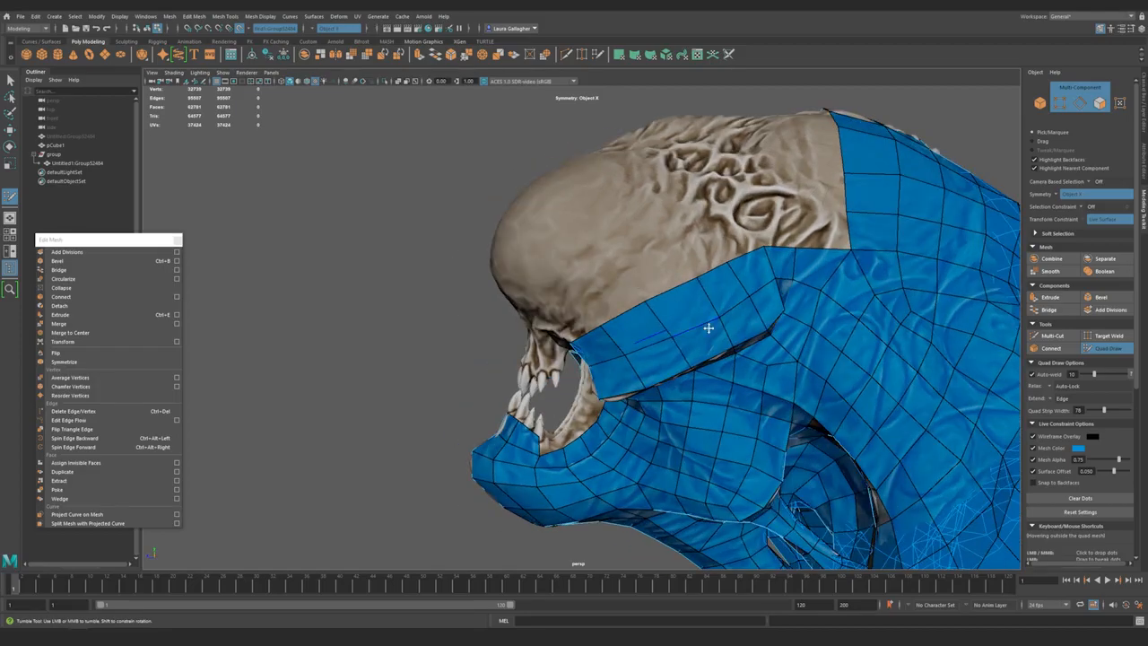
- Extend a strip of quads from the cheekbone's front end across above the upper teeth and join it at the centre line
left_click_drag(641, 308, 609, 319, "alt")
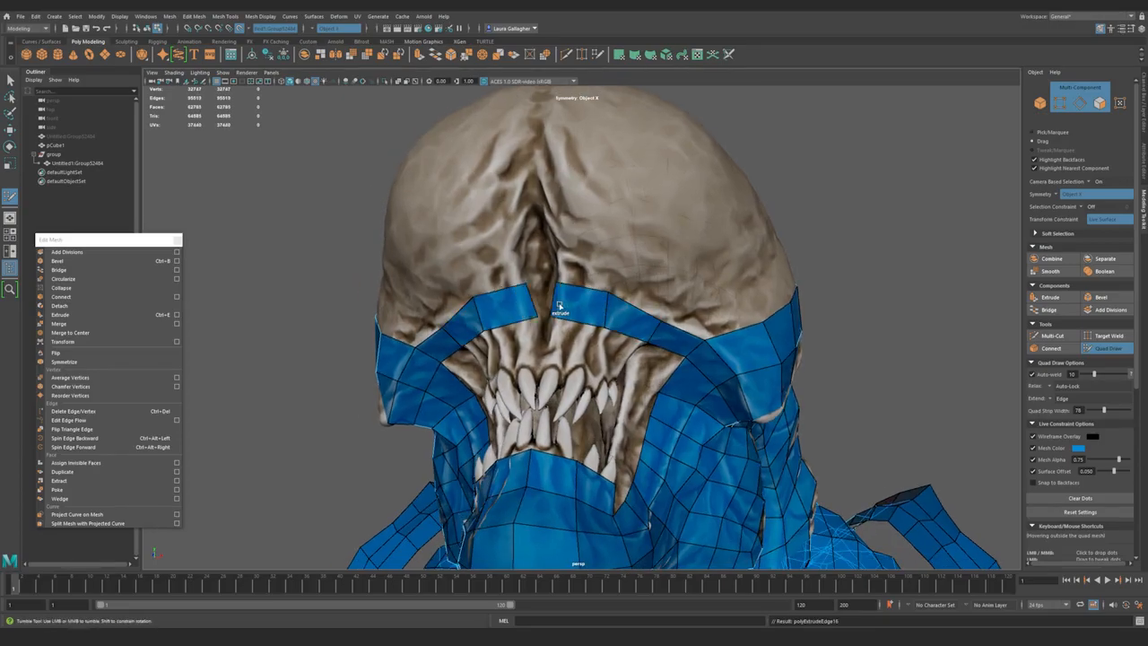
mouse_move(563, 283)
left_mouse_down("alt")
mouse_move(623, 316)
mouse_move(579, 320)
mouse_move(584, 332)
mouse_move(565, 285)
left_mouse_up("alt")
left_click_drag(564, 334, 577, 337)
mouse_move(772, 441)
left_mouse_down("alt")
mouse_move(725, 420)
mouse_move(734, 424)
mouse_move(708, 384)
mouse_move(499, 356)
mouse_move(605, 385)
mouse_move(601, 396)
mouse_move(510, 397)
mouse_move(574, 385)
mouse_move(465, 363)
mouse_move(614, 430)
mouse_move(556, 373)
mouse_move(570, 378)
left_mouse_up("alt")
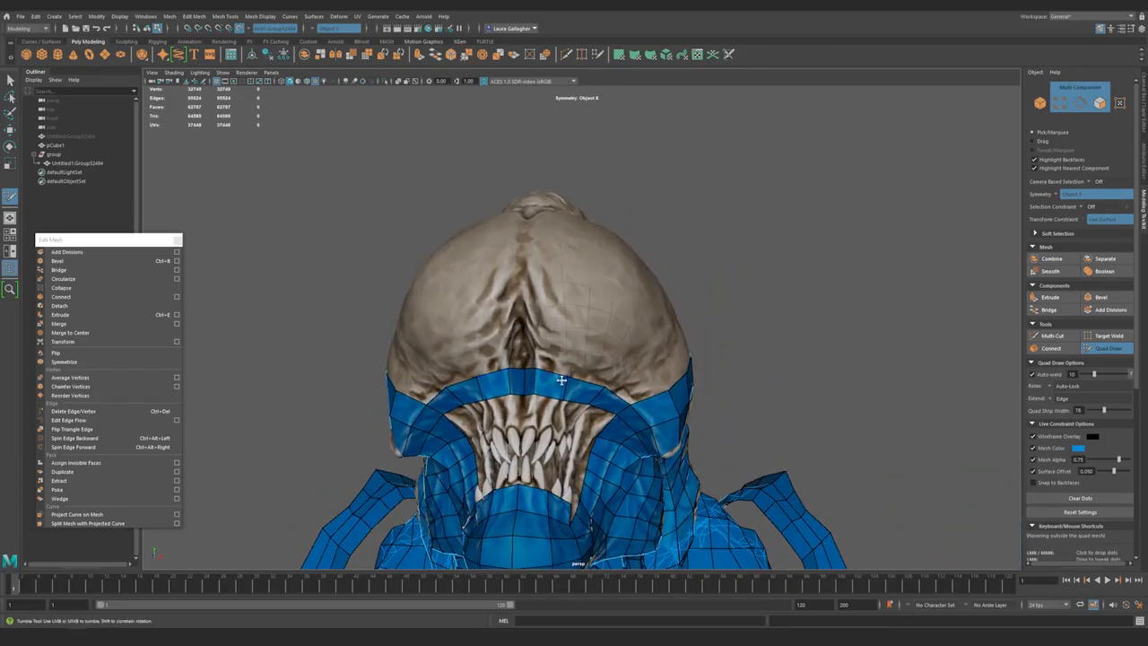
- Extend rows of quads from the middle of the strip above the teeth up along the forehead furrow
left_click_drag(551, 320, 544, 381, "alt")
scroll(577, 421, "up", 2)
left_click_drag(547, 321, 610, 397, "alt")
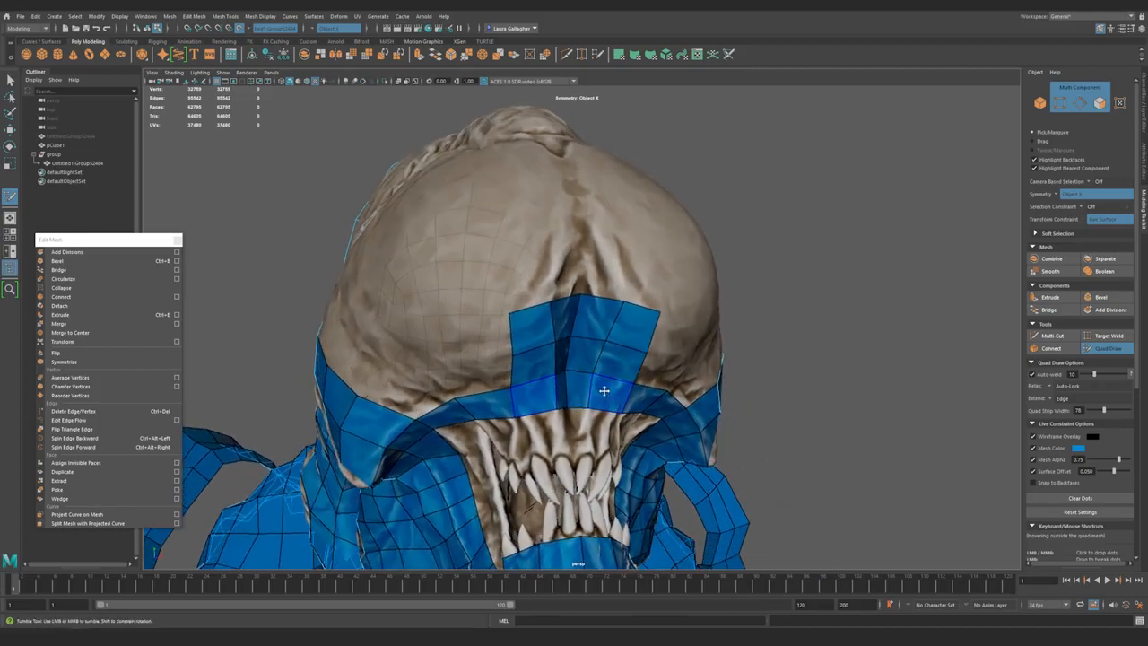
mouse_move(617, 328)
left_mouse_down("alt")
mouse_move(496, 342)
mouse_move(551, 296)
mouse_move(529, 337)
mouse_move(576, 371)
left_mouse_up("alt")
- Insert an edge loop across the strip above the upper teeth and apply Edit Edge Flow to it
key("q")
key("ctrl+z")
right_click_drag(877, 356, 893, 391, "shift")
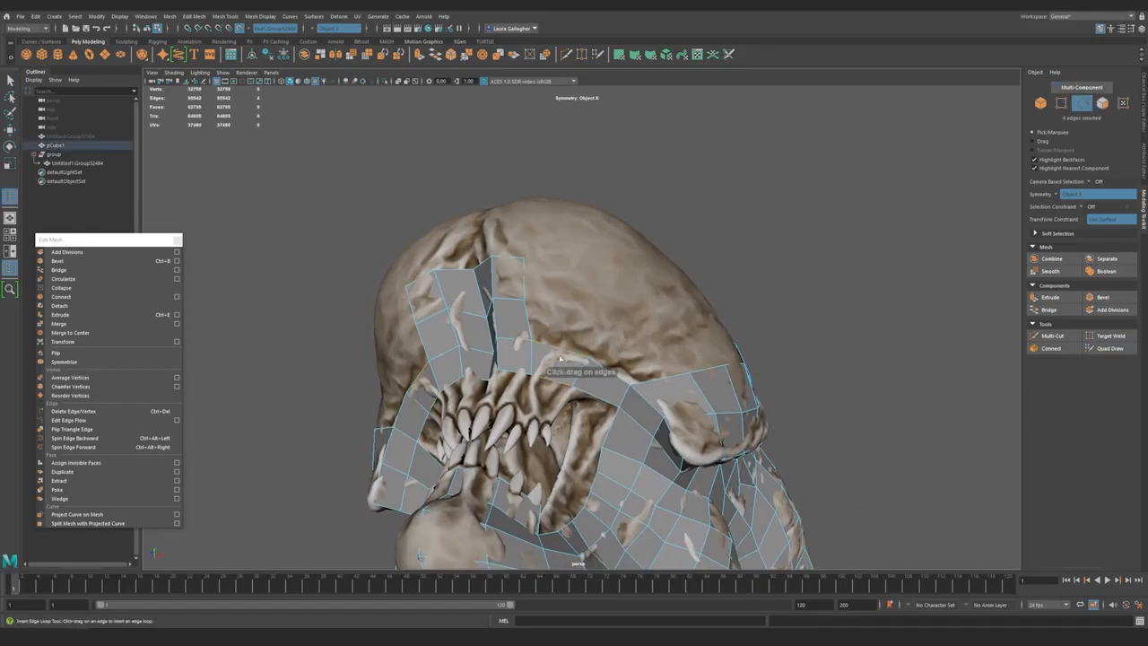
left_click(570, 357)
key("q")
scroll(570, 357, "up", 2)
right_click_drag(875, 318, 876, 322, "shift")
left_click(68, 419)
scroll(678, 325, "up", 2)
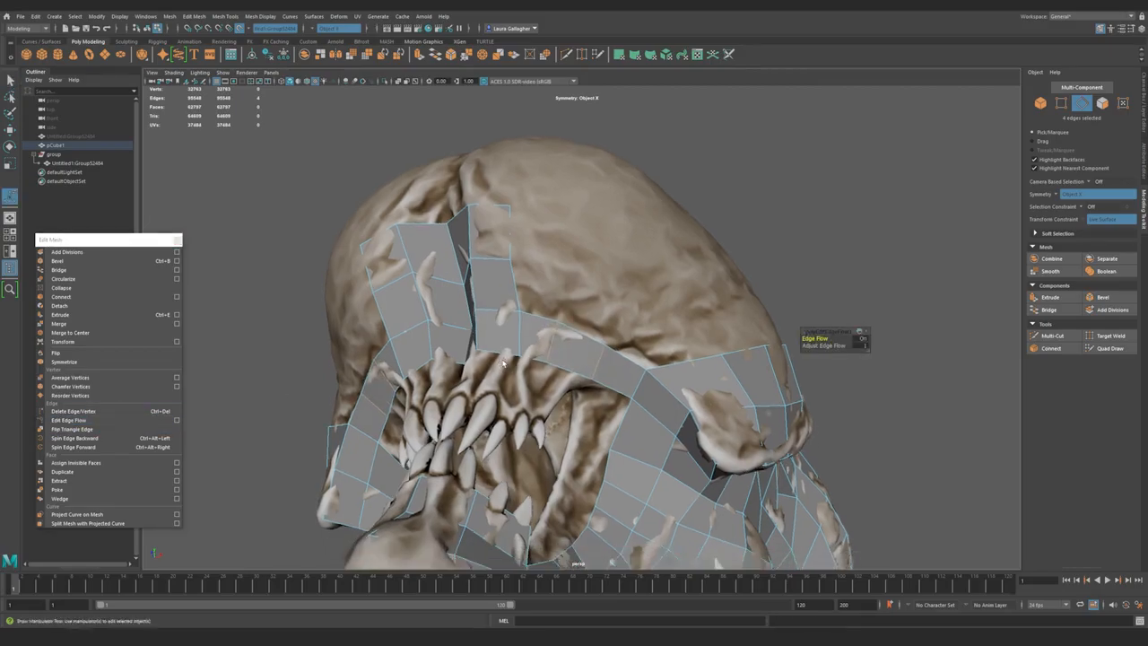
left_click_drag(678, 325, 603, 349, "alt")
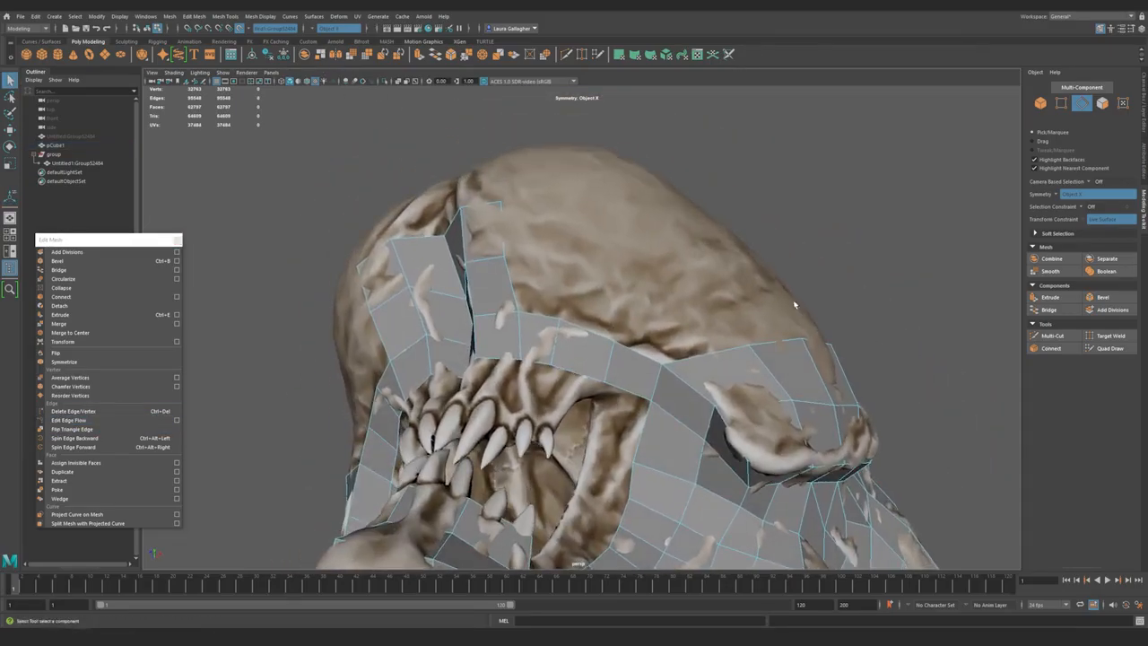
- Extend a Quad Draw strip from the forehead back along the skull's side and up over the crown to the centre line
left_click(1119, 352)
scroll(601, 370, "down", 2)
left_click_drag(533, 338, 574, 412)
right_click_drag(574, 413, 571, 436, "alt")
left_click_drag(594, 404, 590, 360)
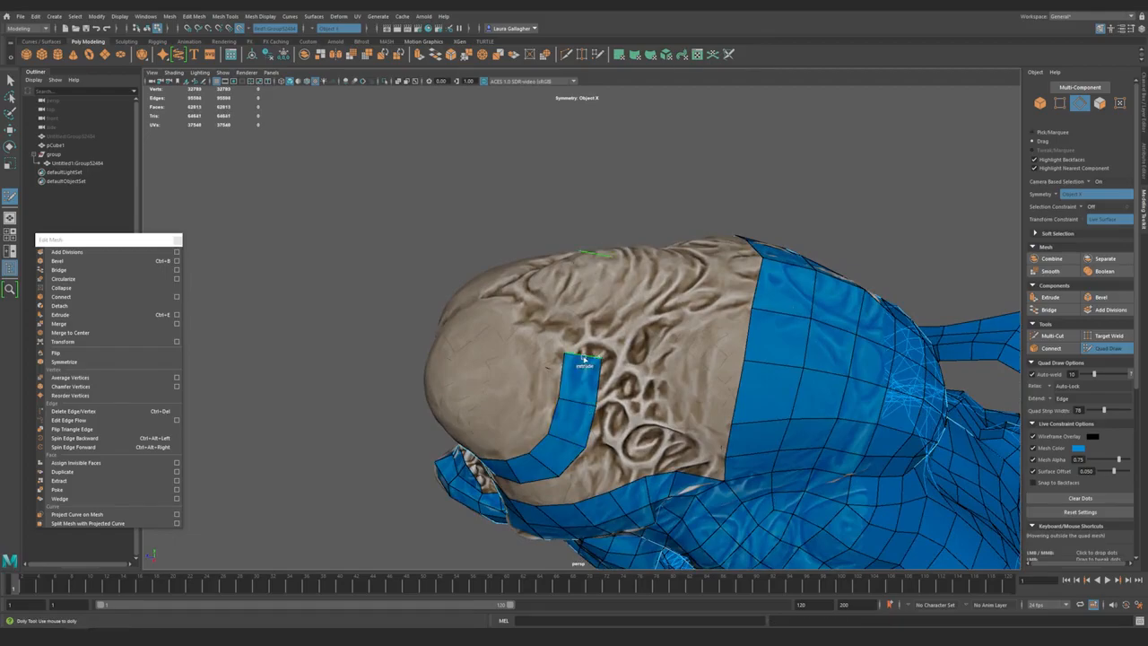
left_click_drag(584, 313, 585, 370, "alt")
left_click_drag(585, 368, 573, 309)
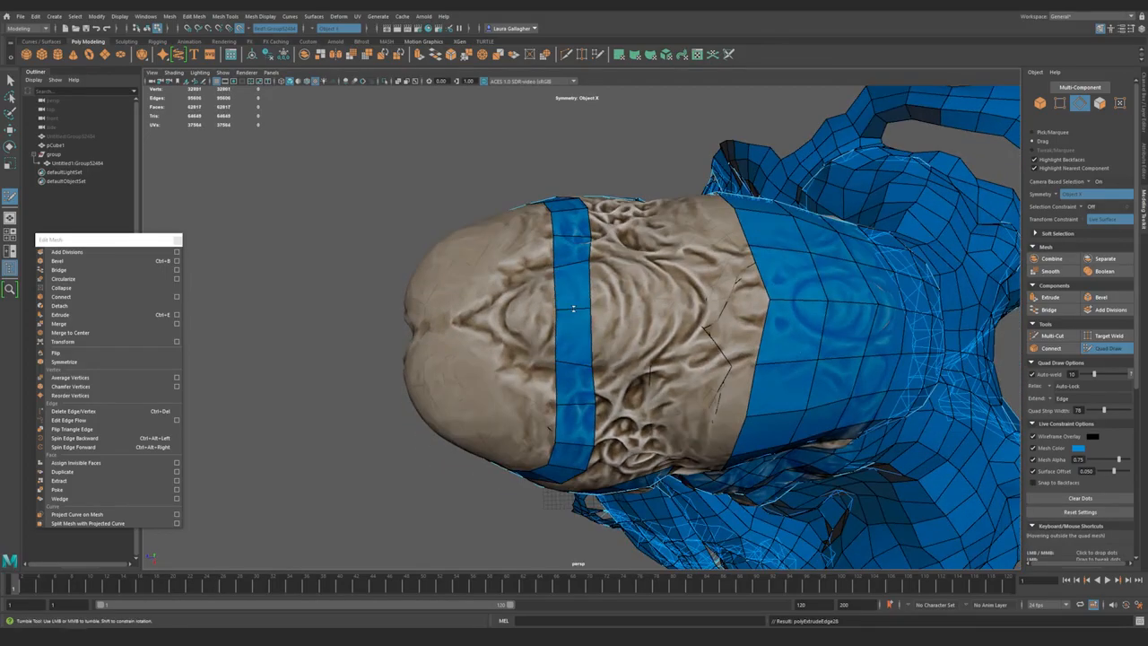
- Extend quads into the inner corner where the skull's side strip meets the crown strip and fill the gap there
left_click_drag(556, 355, 574, 263, "alt")
right_click_drag(576, 208, 587, 270, "alt")
left_click_drag(590, 232, 614, 403, "alt")
left_click_drag(556, 340, 655, 285, "alt")
key("Tab")
left_click_drag(562, 372, 581, 395)
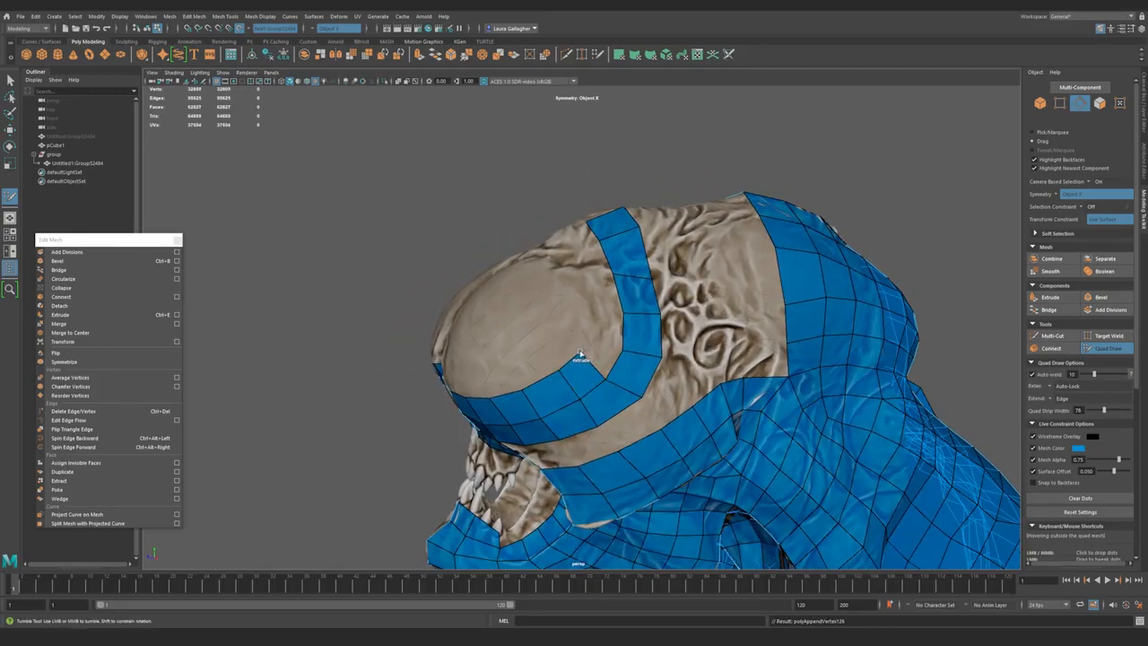
left_click(604, 357, "shift")
left_click_drag(583, 350, 640, 384, "alt")
left_click_drag(641, 321, 611, 378, "alt")
middle_click_drag(611, 378, 602, 383, "alt")
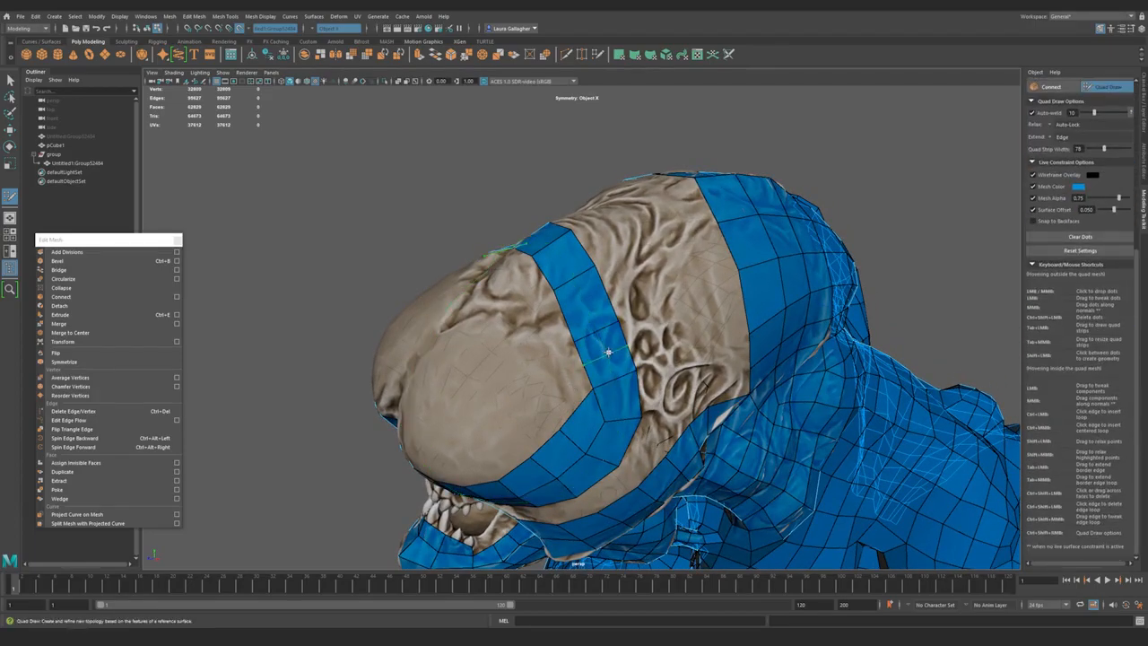
- Insert an edge loop across the crown strip and relax the points along its side section
mouse_move(619, 385)
left_mouse_down("alt")
mouse_move(697, 431)
mouse_move(598, 405)
mouse_move(633, 371)
left_mouse_up("alt")
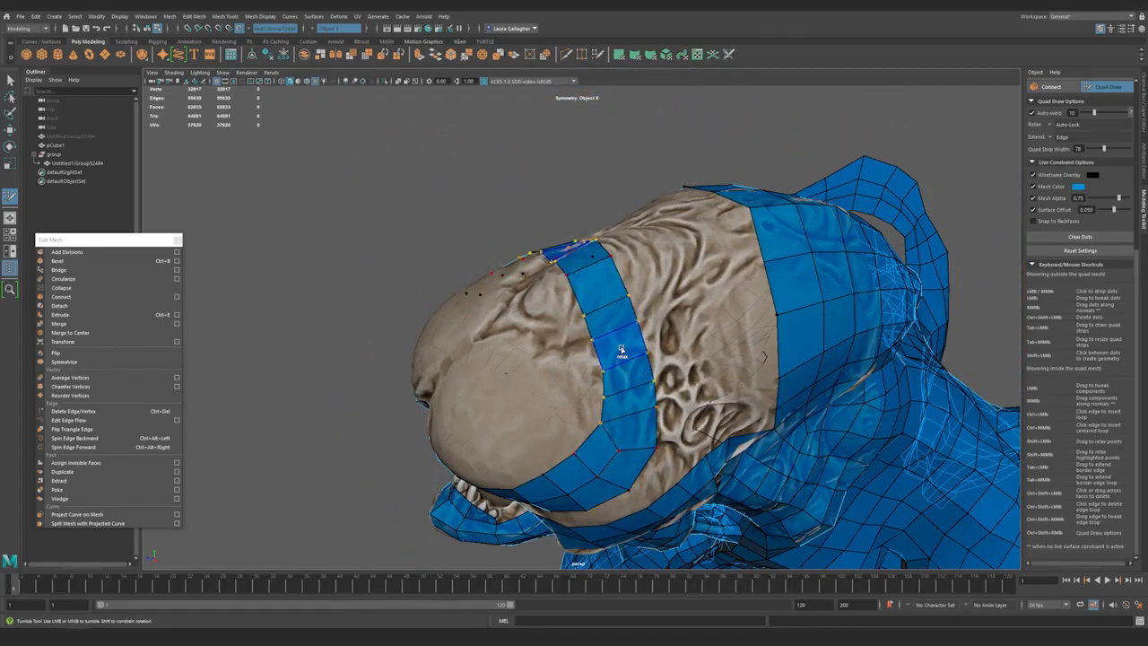
mouse_move(620, 364)
left_mouse_down("alt")
mouse_move(590, 344)
mouse_move(588, 368)
mouse_move(584, 351)
left_mouse_up("alt")
key("q")
left_click(1109, 348)
middle_click_drag(584, 351, 606, 337, "alt")
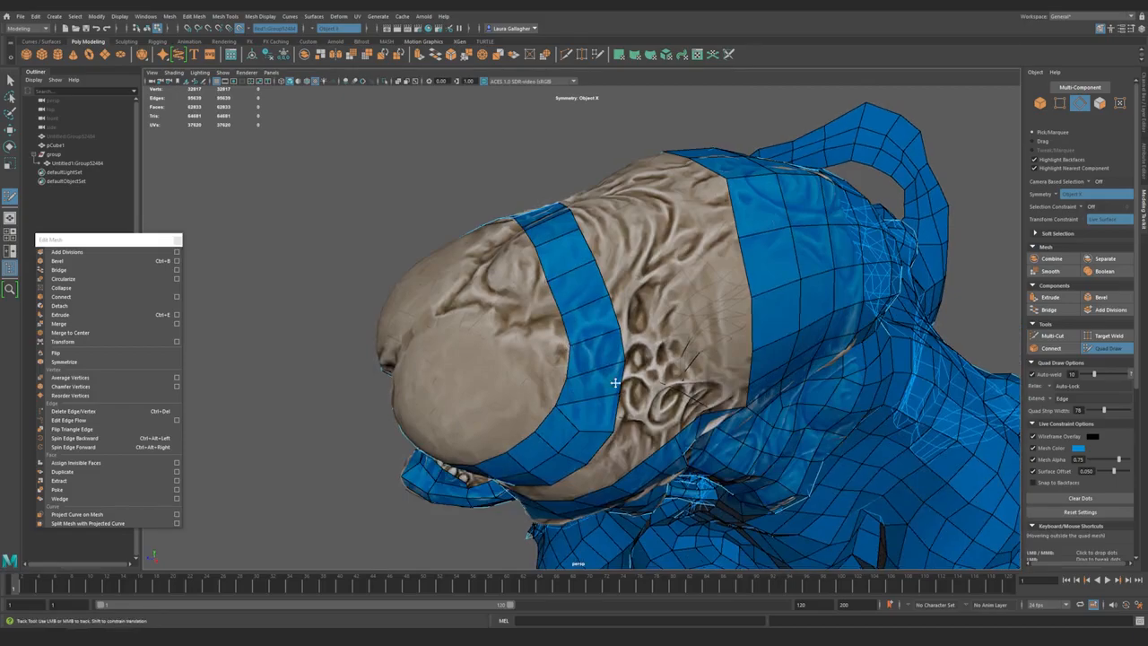
left_click_drag(617, 394, 574, 381, "alt")
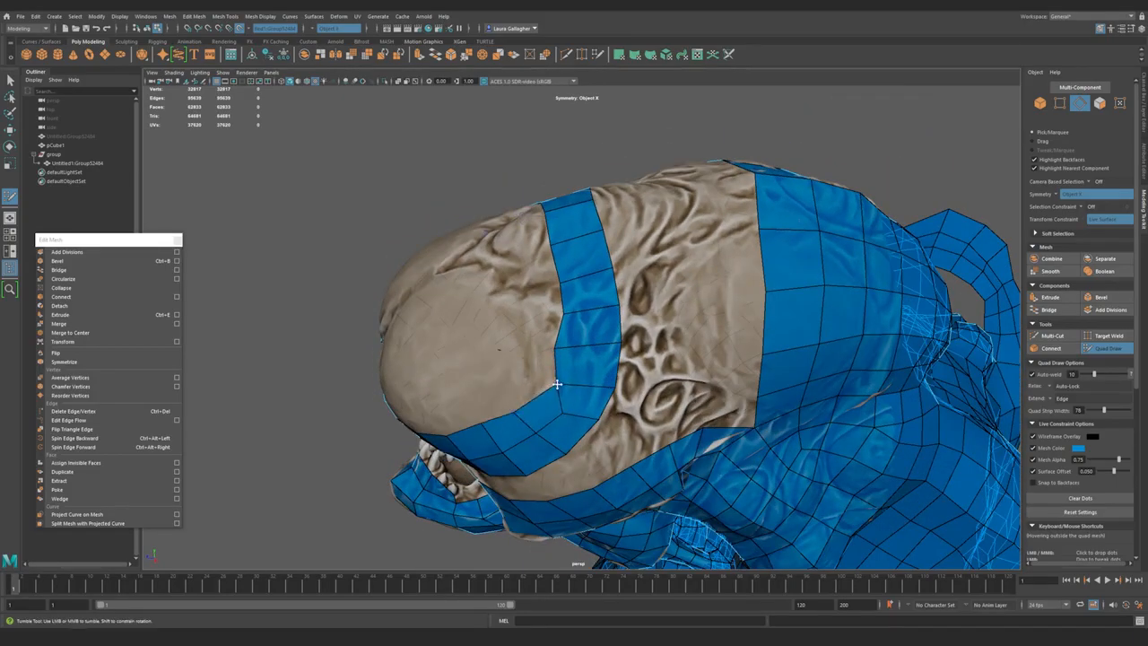
left_click_drag(564, 342, 651, 411, "alt")
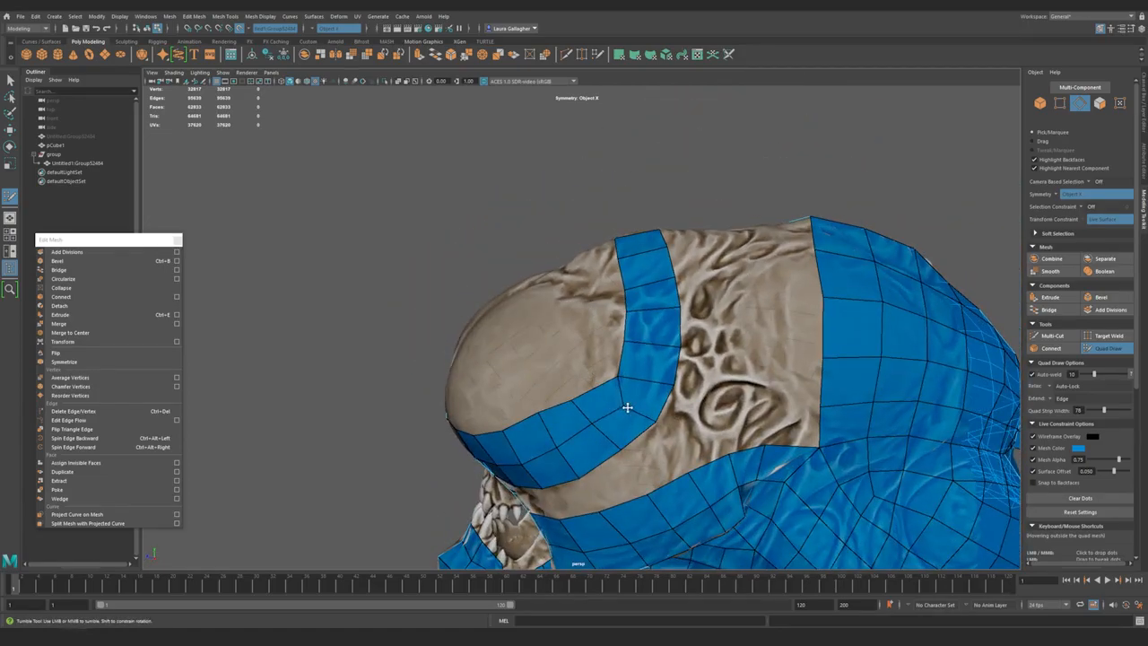
- Extend a row of quads from the forehead centre outward along the upper edge of the skull's side strip
left_click_drag(533, 419, 617, 350, "alt")
key("ctrl+z")
right_click_drag(618, 334, 592, 331, "alt")
mouse_move(592, 332)
left_mouse_down("alt")
mouse_move(559, 390)
mouse_move(592, 341)
left_mouse_up("alt")
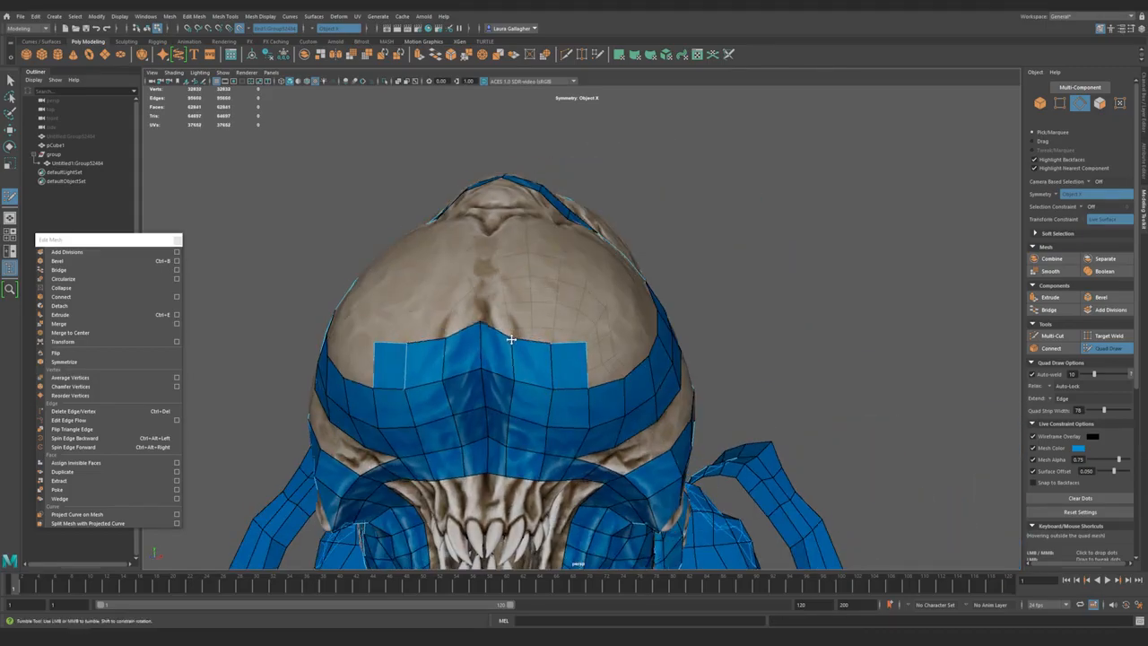
left_click_drag(479, 333, 479, 374, "alt")
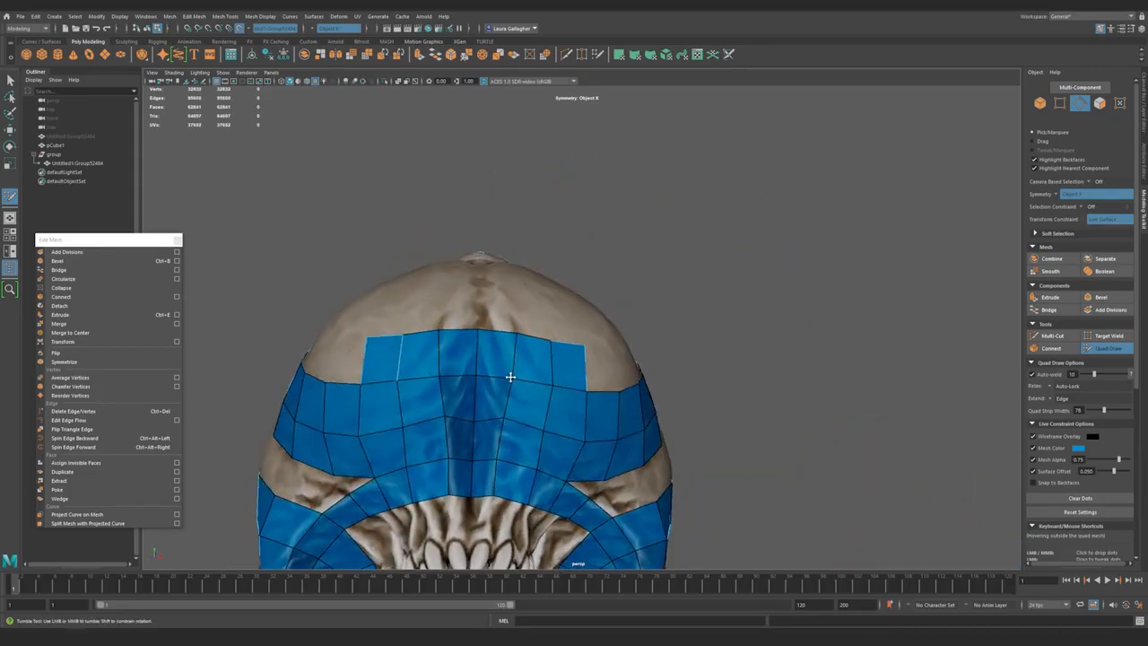
left_click_drag(475, 416, 552, 350, "alt")
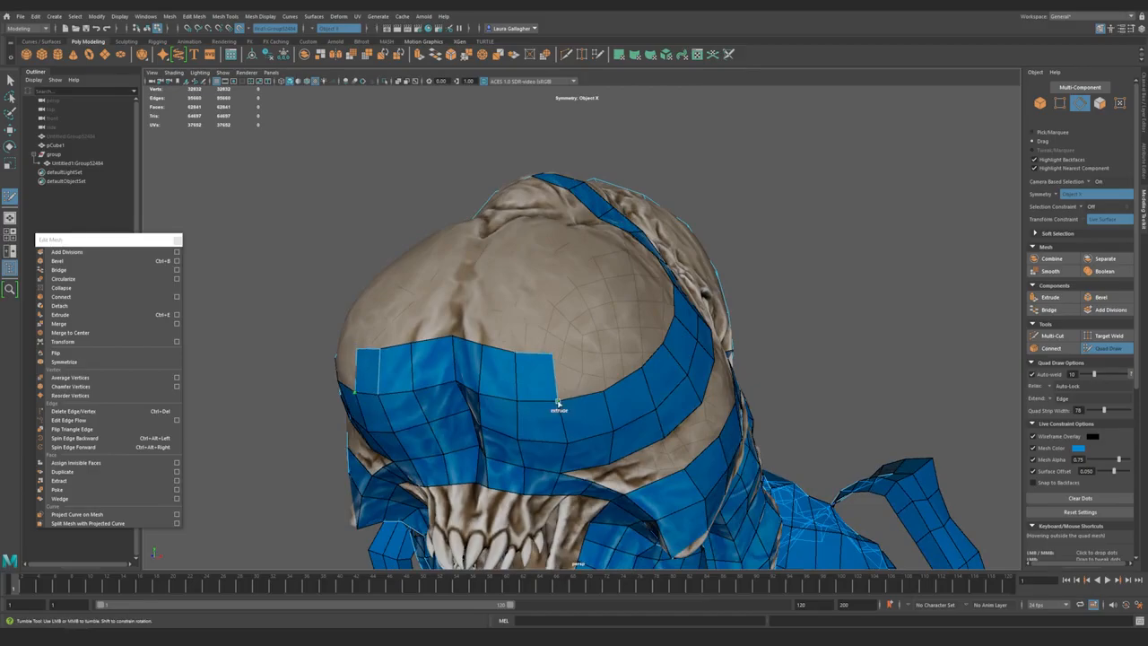
left_click_drag(558, 404, 609, 378, "alt")
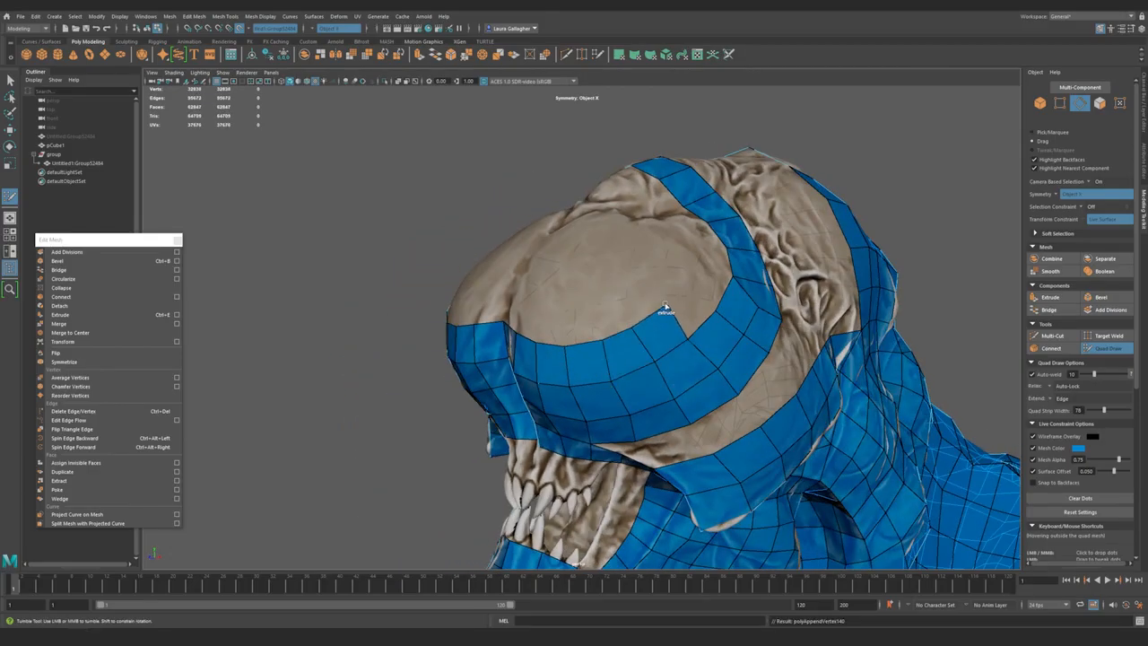
scroll(665, 306, "down", 5)
left_click_drag(665, 306, 652, 338, "alt")
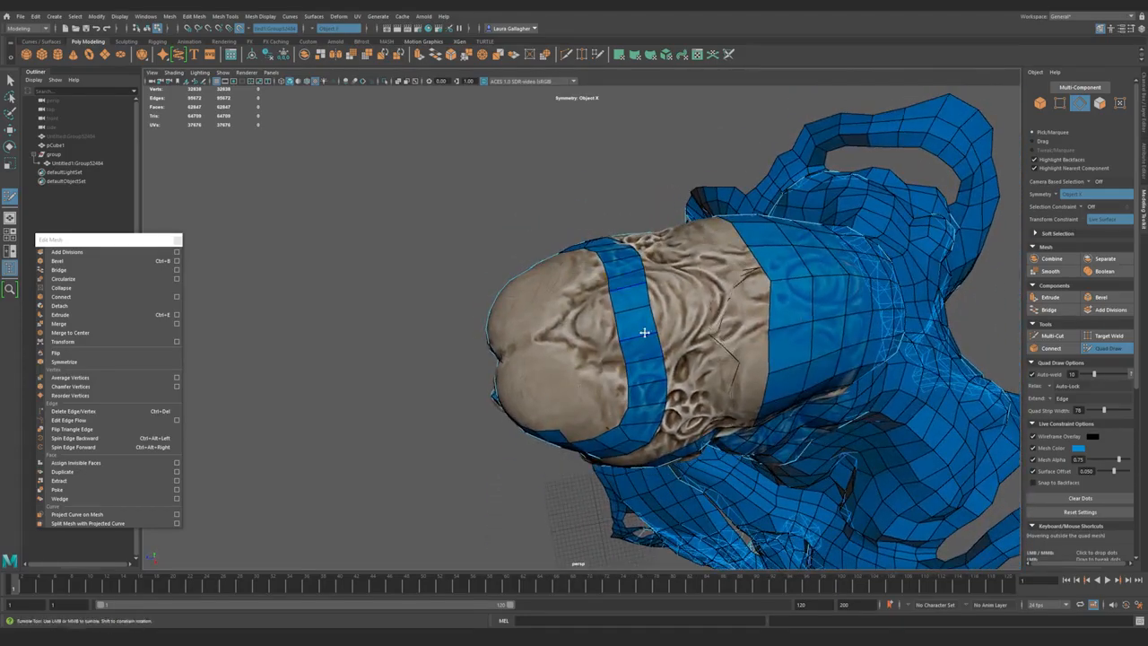
- Extend the centre strip of quads up the furrow between the two rounded lobes and join it to the crown strip
left_click_drag(628, 384, 620, 349, "alt")
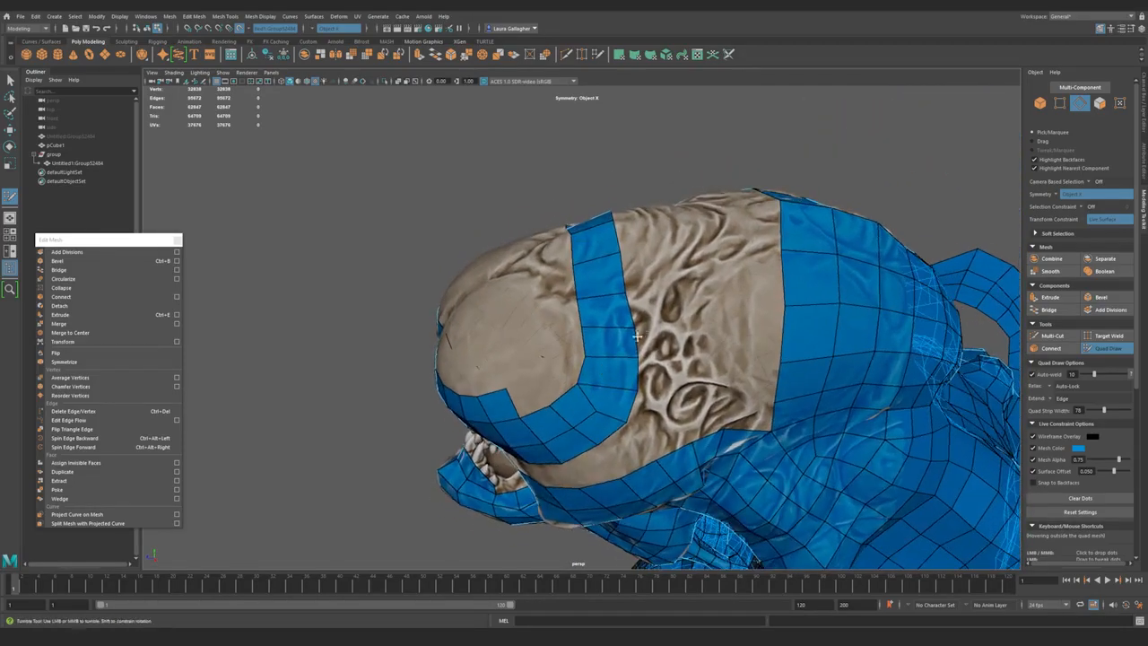
right_click_drag(575, 453, 610, 429, "alt")
right_click_drag(480, 393, 440, 393, "alt")
left_click_drag(467, 386, 539, 404, "alt")
right_click_drag(547, 421, 587, 426, "alt")
mouse_move(587, 426)
left_mouse_down("alt")
mouse_move(605, 457)
mouse_move(618, 441)
mouse_move(582, 429)
left_mouse_up("alt")
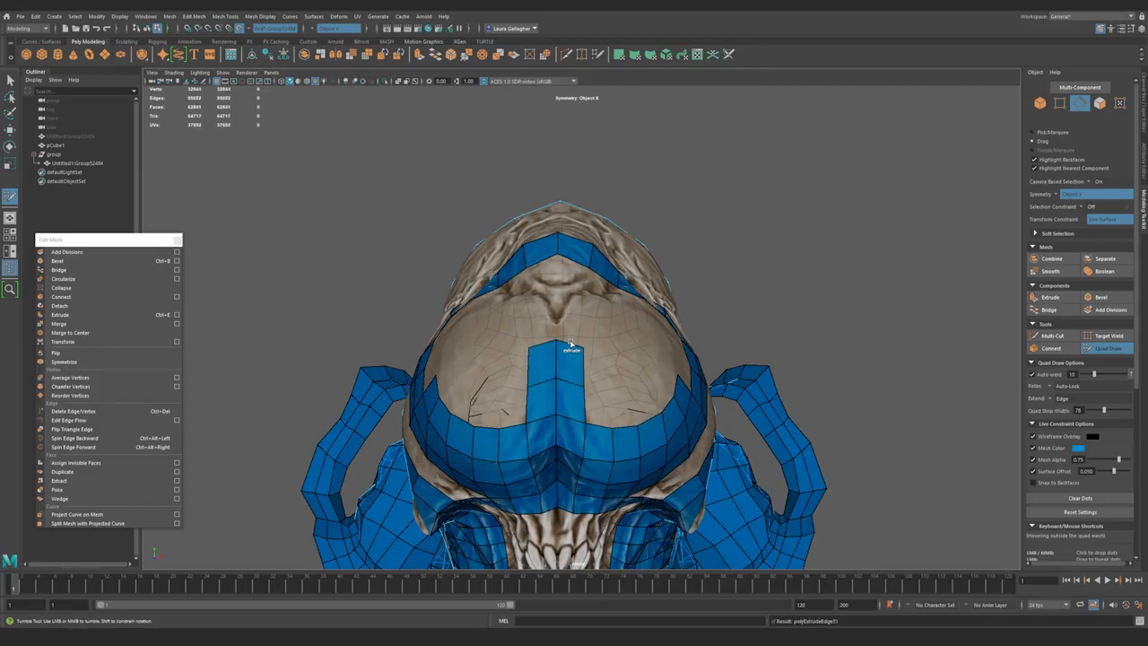
left_click_drag(558, 325, 580, 397, "alt")
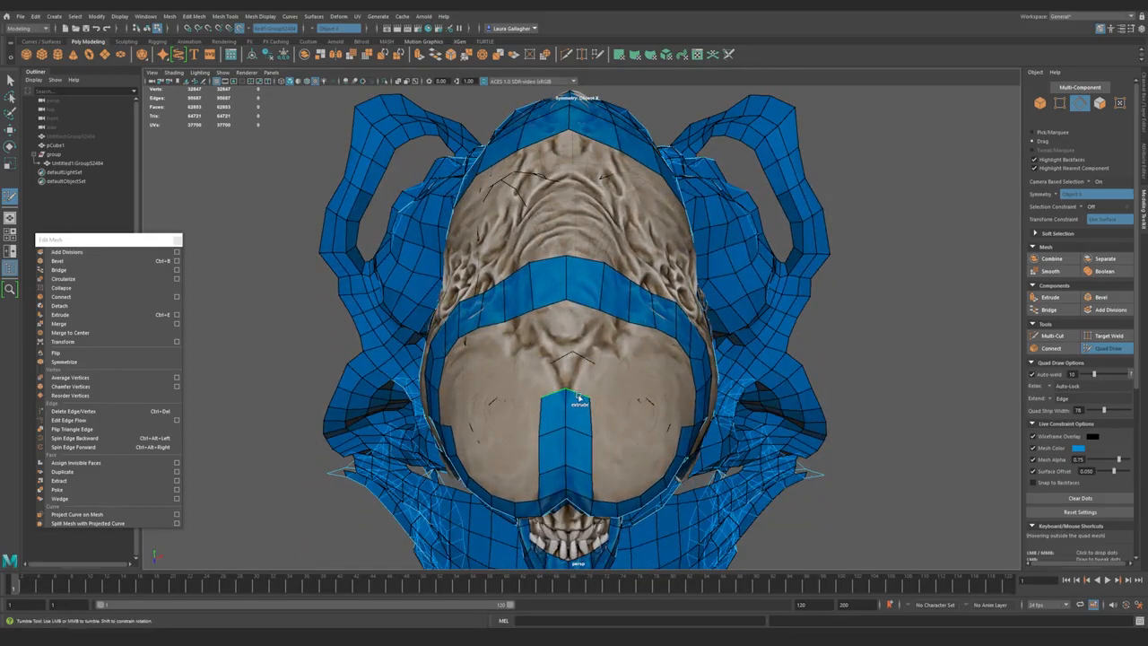
left_click(582, 328, "shift")
left_click_drag(589, 347, 595, 349)
left_click_drag(590, 392, 562, 371)
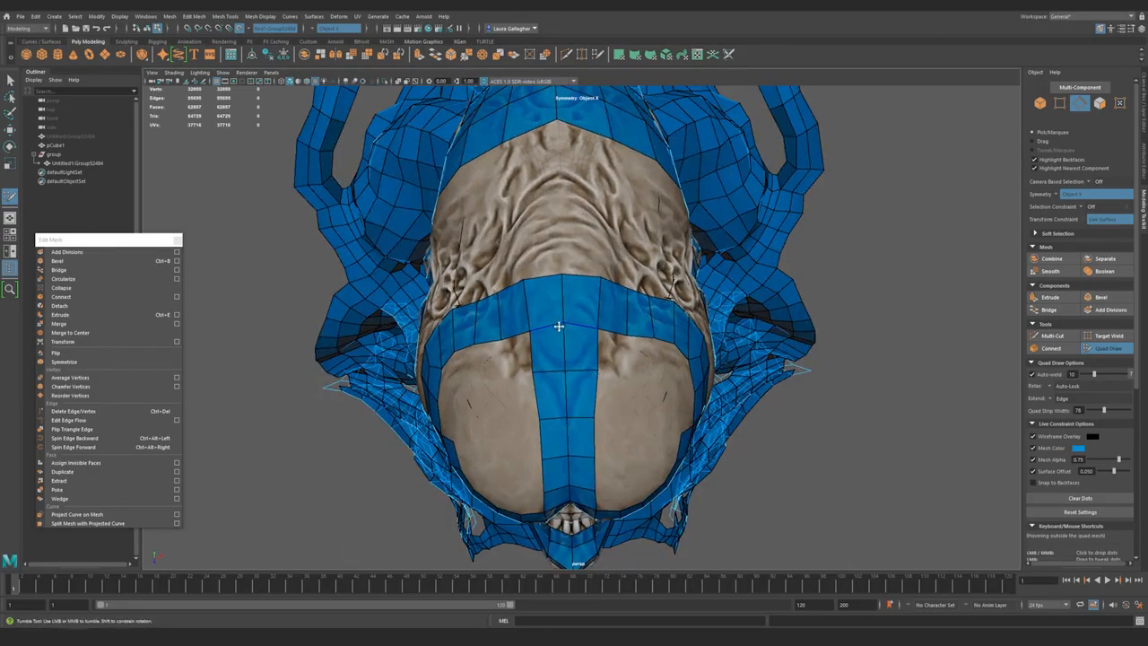
- Fill in quads below the crown strip, beside the centre strip at the top of the lobe
left_click_drag(628, 293, 655, 396, "alt")
left_click_drag(547, 349, 601, 406, "alt")
left_click_drag(574, 296, 593, 327, "alt")
left_click(593, 329, "shift")
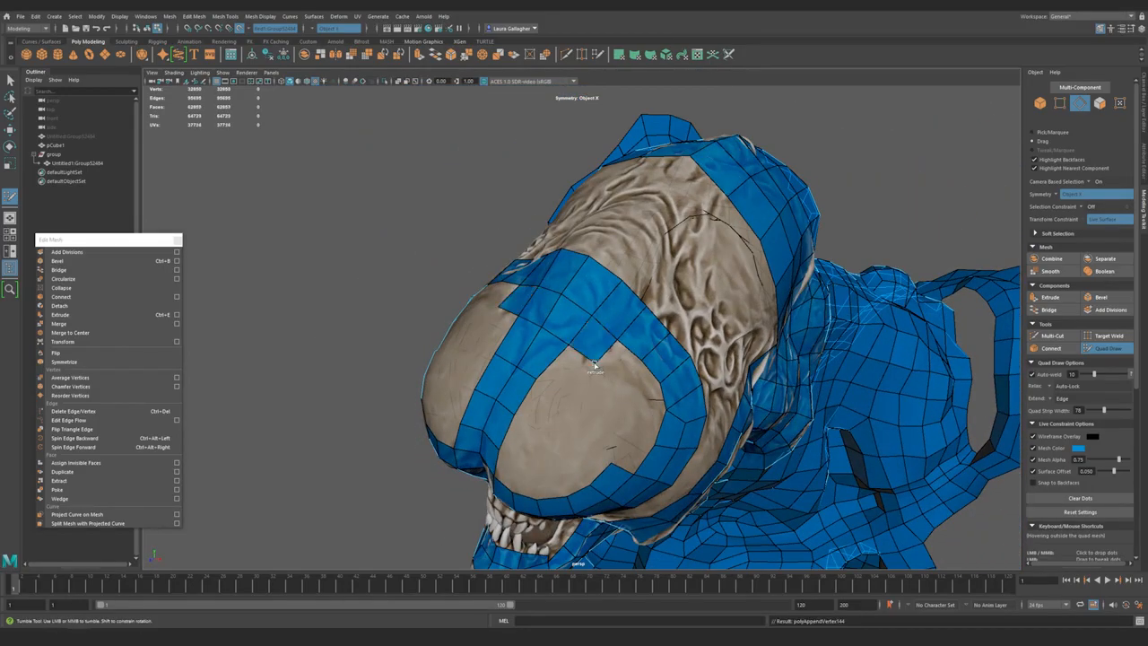
left_click(581, 366, "shift")
middle_click_drag(563, 416, 579, 397, "alt")
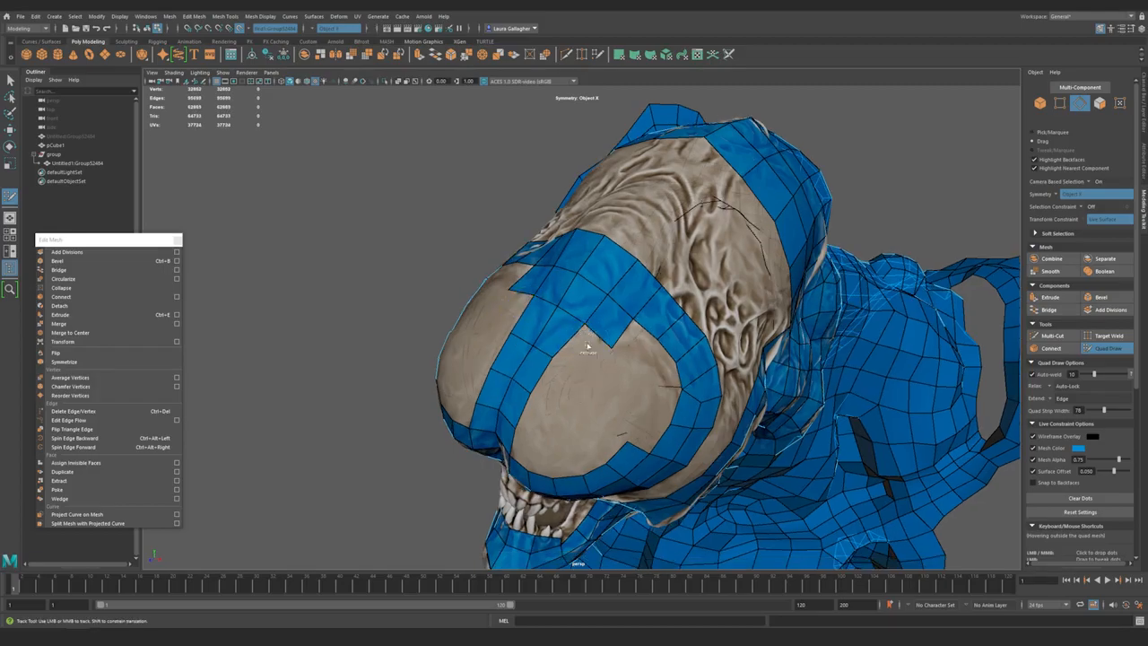
- Keep the Delete by Type options open as a floating window and delete the mesh's history
key("q")
left_click(35, 16)
mouse_move(108, 116)
left_click(224, 117)
mouse_move(222, 101)
left_mouse_down()
mouse_move(149, 128)
mouse_move(166, 121)
left_mouse_up()
- Fill quads with Quad Draw down the lobe beside the centre strip and along the row above the forehead
left_click_drag(431, 359, 510, 352, "alt")
left_click(1110, 348)
mouse_move(592, 367)
left_mouse_down("alt")
mouse_move(523, 321)
mouse_move(566, 325)
mouse_move(554, 272)
left_mouse_up("alt")
left_click(554, 286, "shift")
left_click(535, 325, "shift")
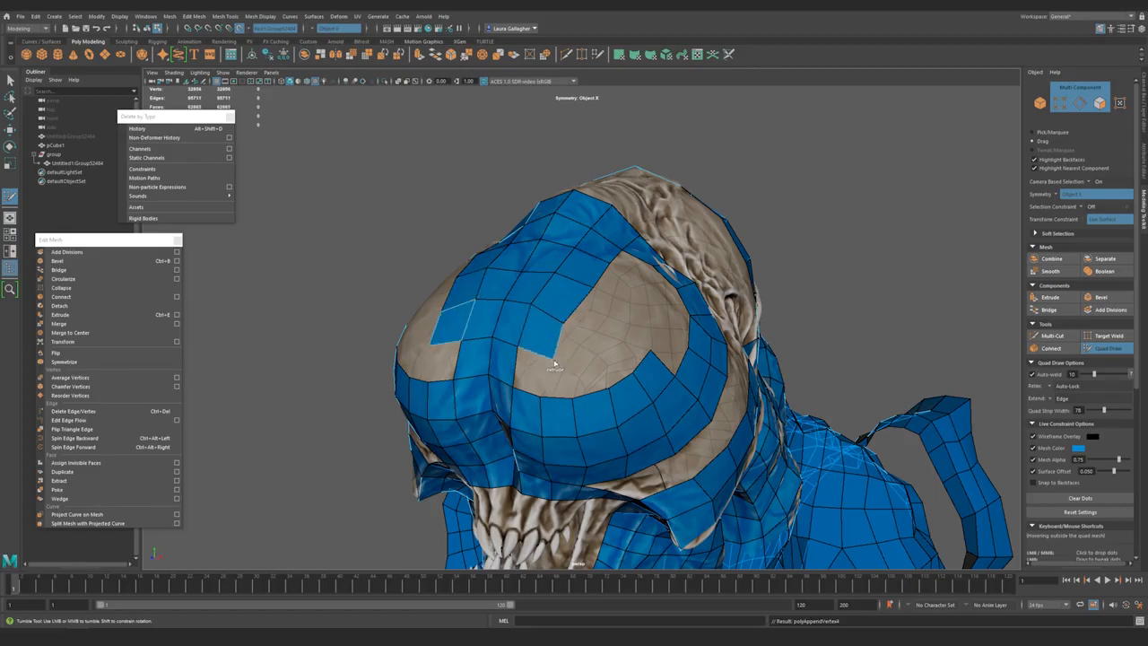
left_click(528, 379, "shift")
left_click_drag(525, 377, 561, 343, "alt")
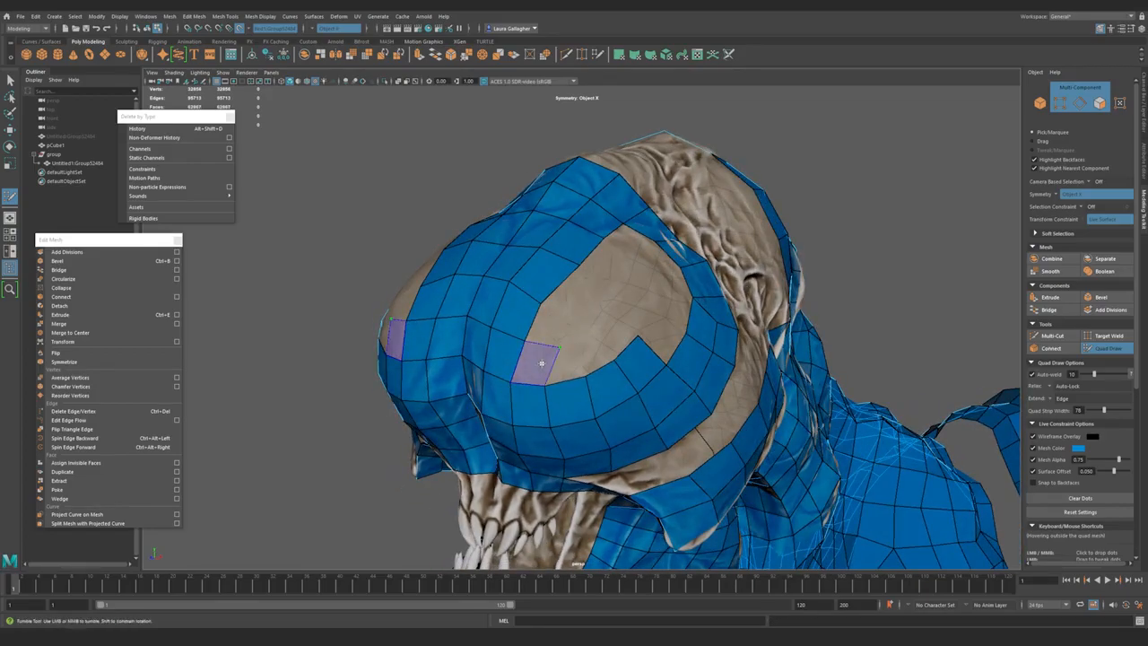
left_click(571, 353, "shift")
right_click_drag(571, 353, 531, 347, "alt")
left_click_drag(531, 346, 502, 328, "alt")
right_click_drag(502, 328, 573, 369, "alt")
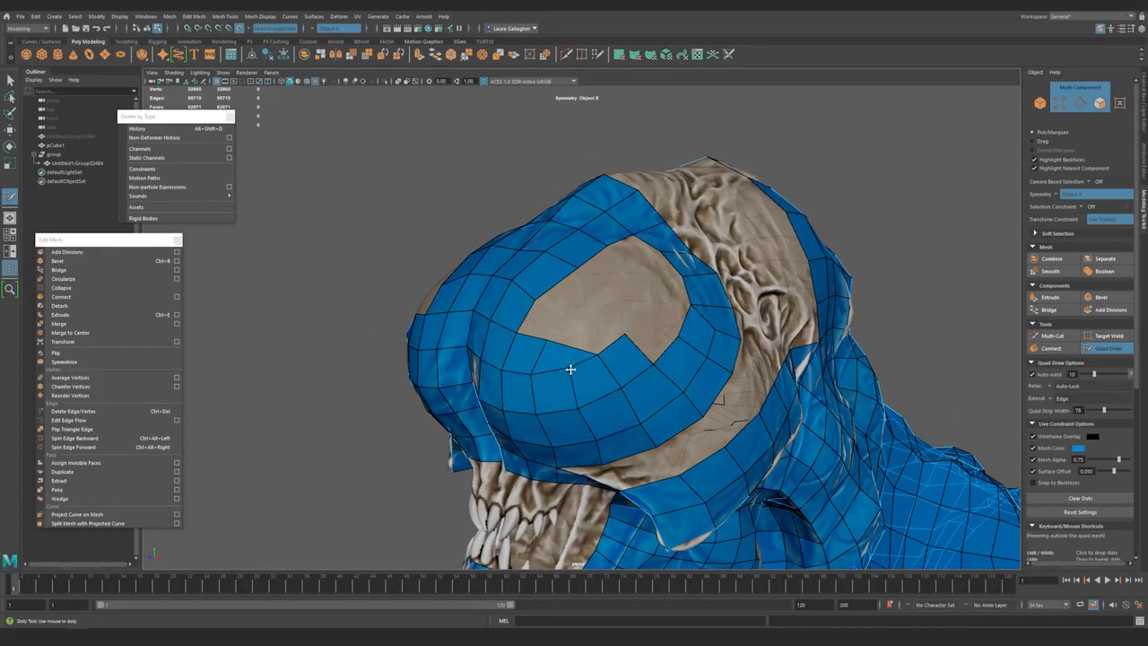
- Add further rows of quads across the upper front of the lobe, narrowing the opening toward the skull's side
left_click_drag(597, 370, 513, 359, "alt")
right_click_drag(513, 359, 538, 386, "alt")
left_click_drag(538, 387, 566, 376, "alt")
middle_click_drag(565, 377, 472, 365, "alt")
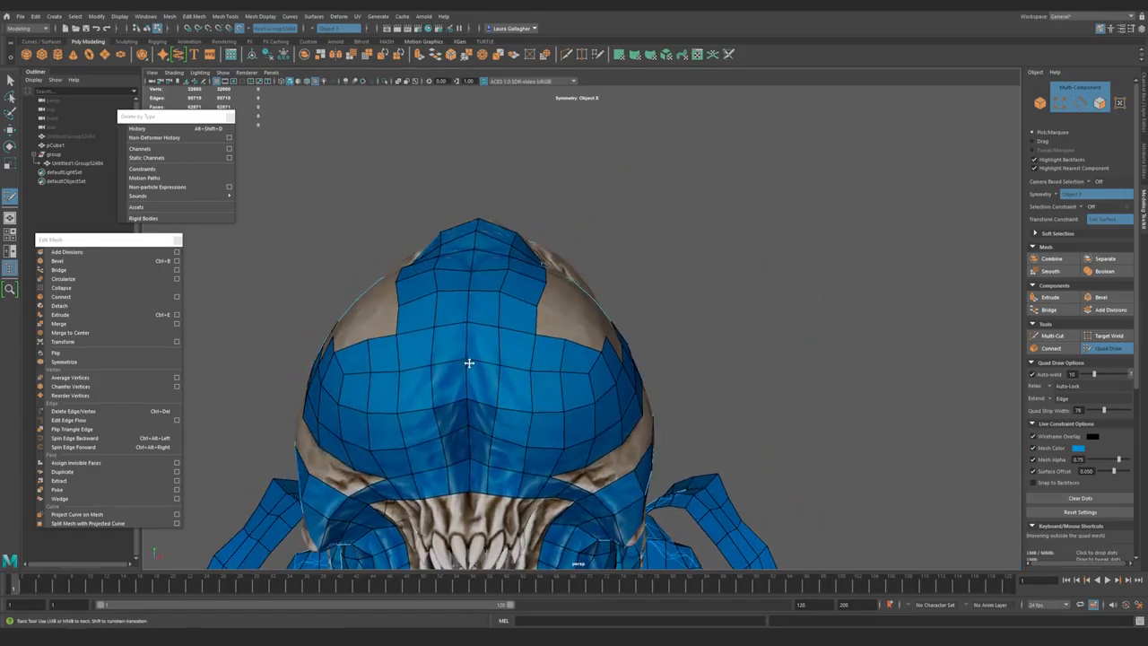
mouse_move(483, 382)
left_mouse_down("alt")
mouse_move(503, 387)
mouse_move(482, 405)
mouse_move(535, 355)
mouse_move(520, 345)
mouse_move(497, 418)
left_mouse_up("alt")
left_click(558, 379, "shift")
left_click(545, 342, "shift")
left_click(574, 340, "shift")
left_click(587, 354, "shift")
right_click_drag(497, 418, 541, 440, "alt")
left_click(582, 388, "shift")
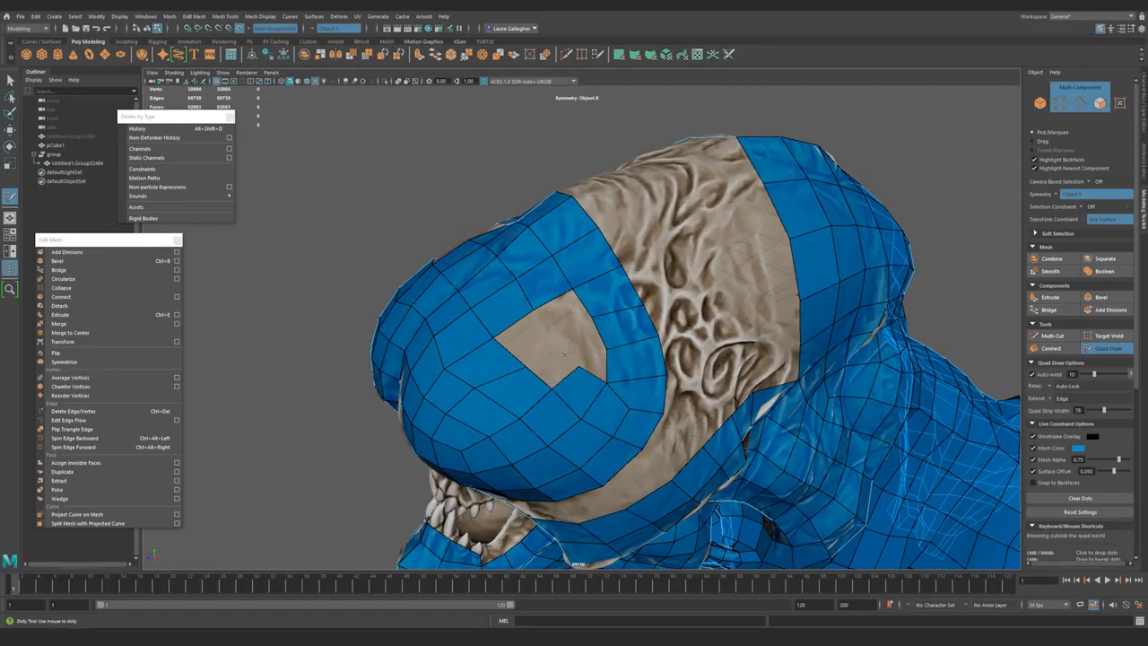
- Close the remaining opening on the side of the rounded lobe with quads
mouse_move(553, 409)
left_mouse_down("alt")
mouse_move(567, 403)
mouse_move(537, 360)
left_mouse_up("alt")
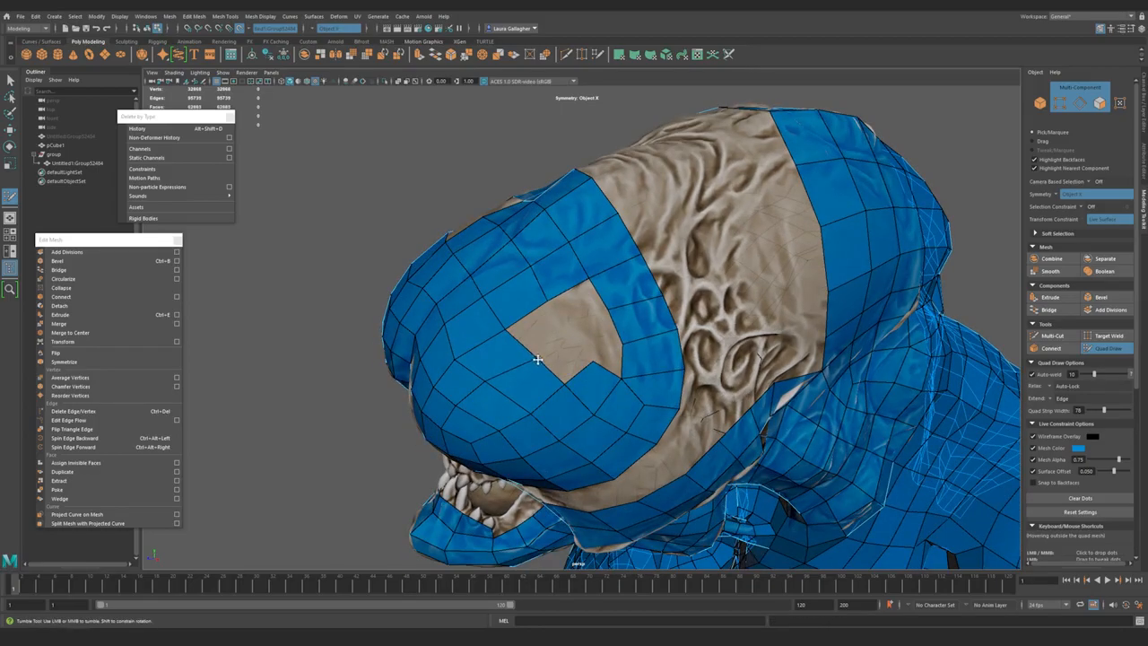
left_click(541, 333, "shift")
left_click(579, 310, "shift")
left_click_drag(578, 309, 595, 341, "alt")
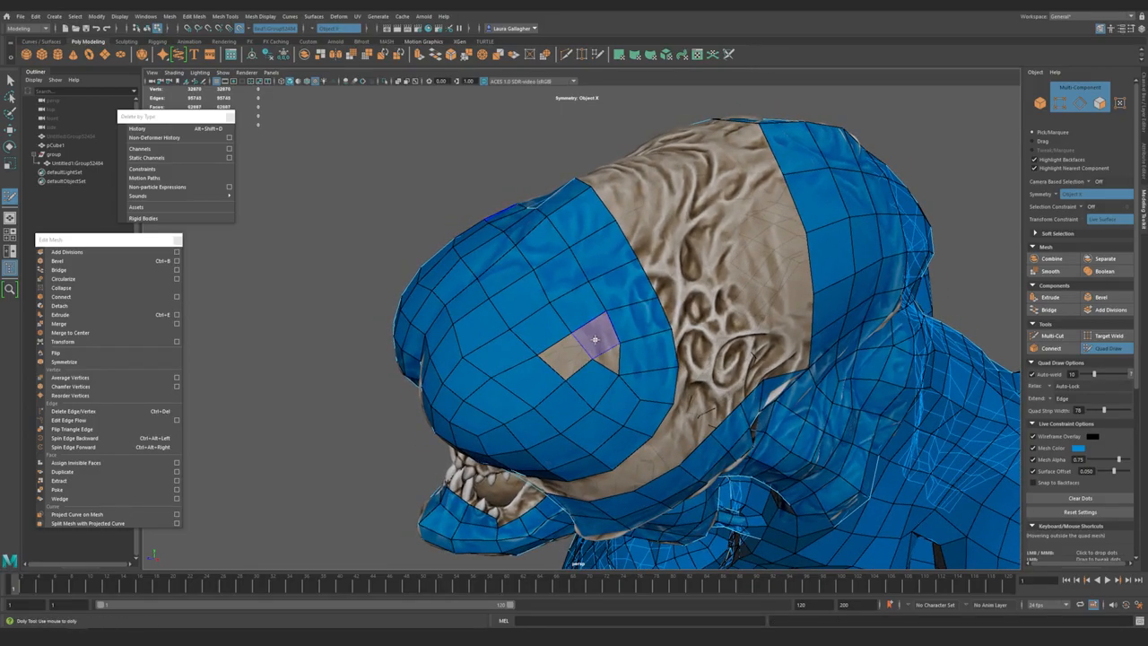
left_click(567, 359, "shift")
left_click(595, 340, "shift")
left_click(611, 385, "shift")
mouse_move(611, 385)
left_mouse_down("alt")
mouse_move(572, 366)
mouse_move(543, 378)
mouse_move(502, 354)
mouse_move(558, 361)
left_mouse_up("alt")
- Reroute the topology at the lobe's lower rear corner with a Multi-Cut and delete the unneeded edge there
right_click_drag(637, 375, 574, 352, "shift")
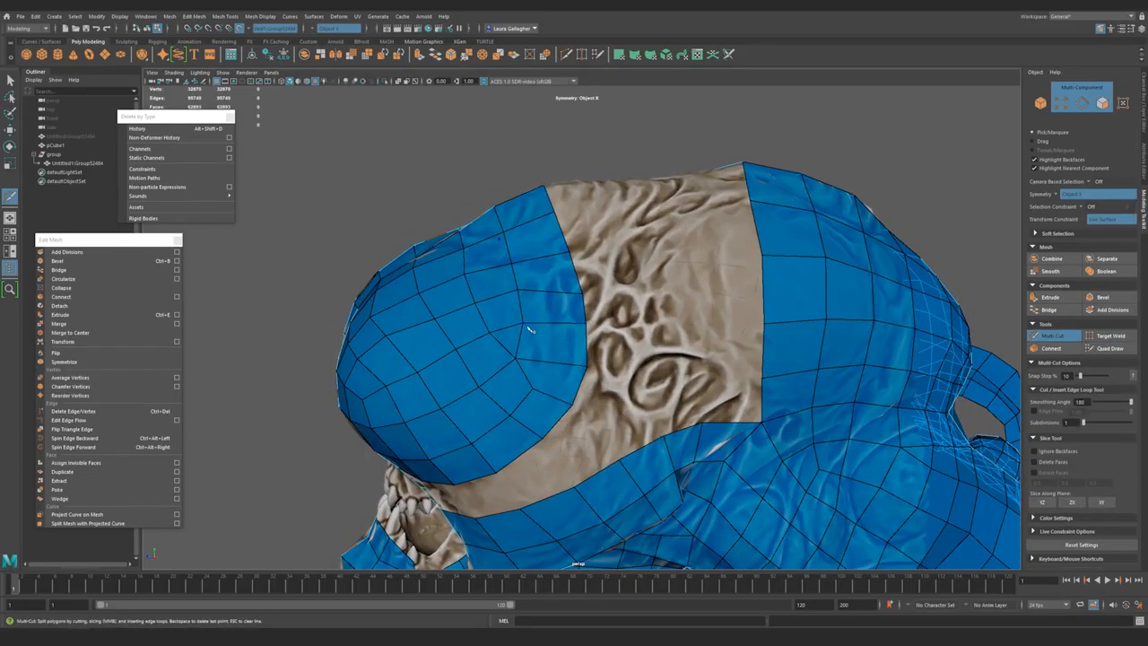
left_click_drag(535, 402, 578, 384, "alt")
key("q")
key("F10")
left_click(572, 359)
key("ctrl+Delete")
key("F9")
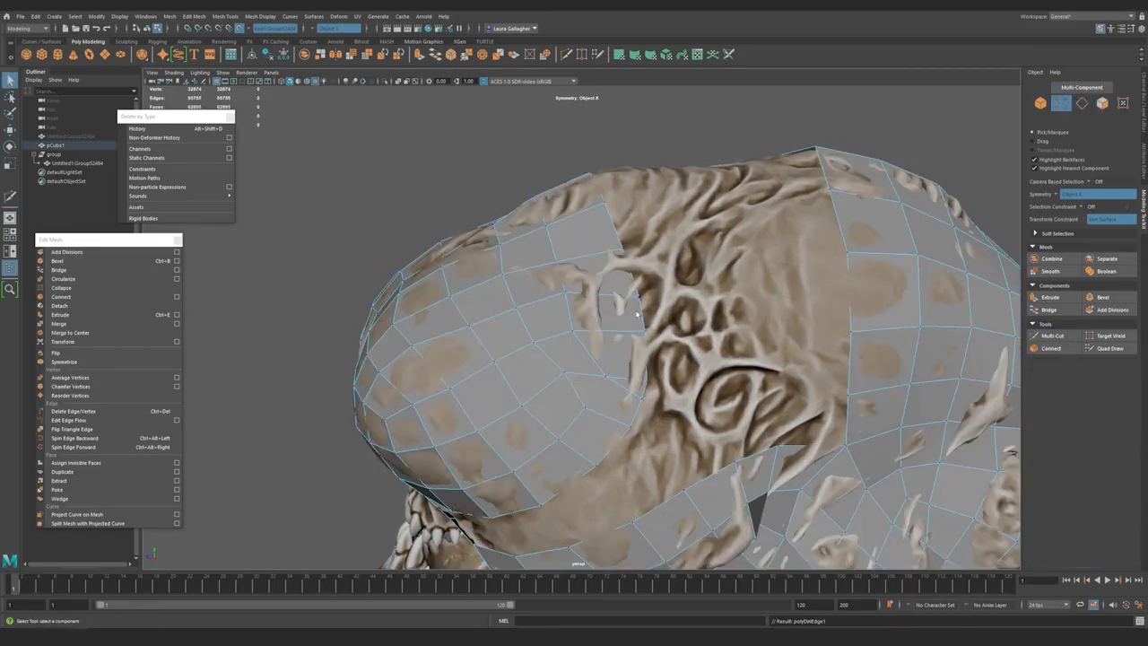
- Add quads with Quad Draw at the lobe's lower rear corner, extending toward the carved spiral
left_click(1109, 350)
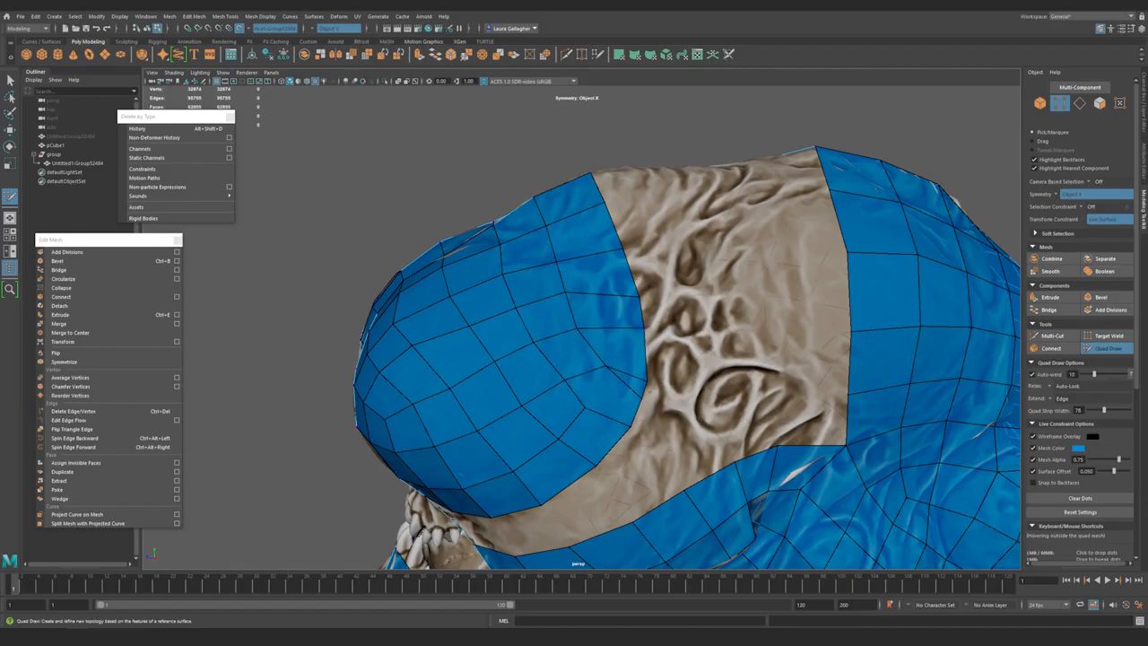
left_click_drag(648, 359, 549, 338, "alt")
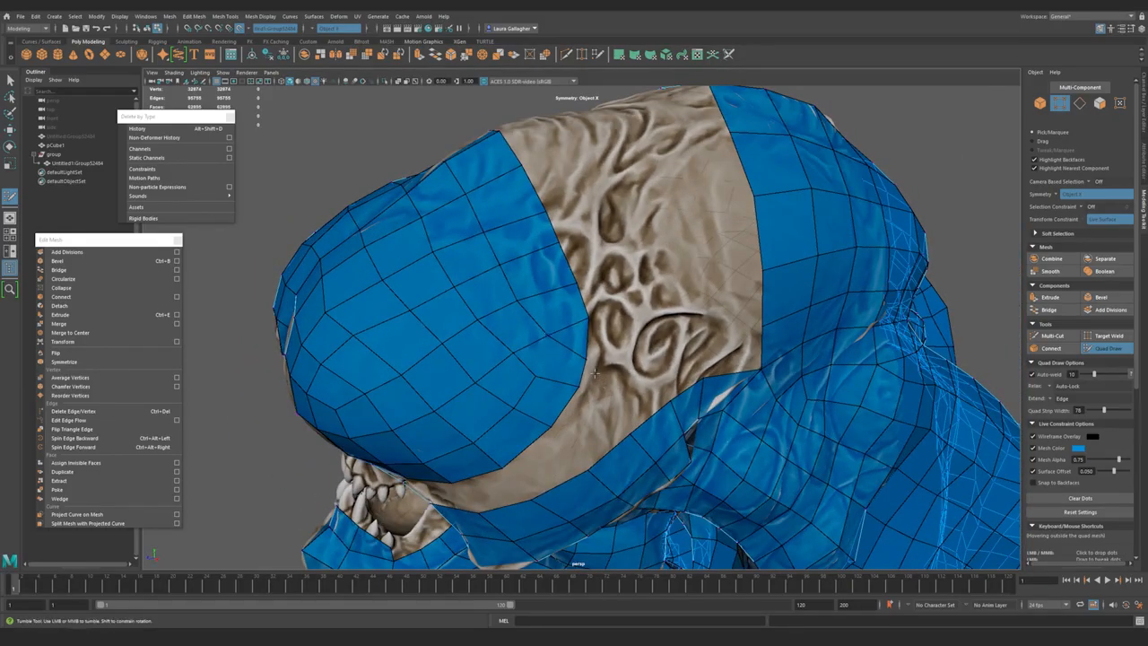
left_click_drag(565, 349, 614, 344, "alt")
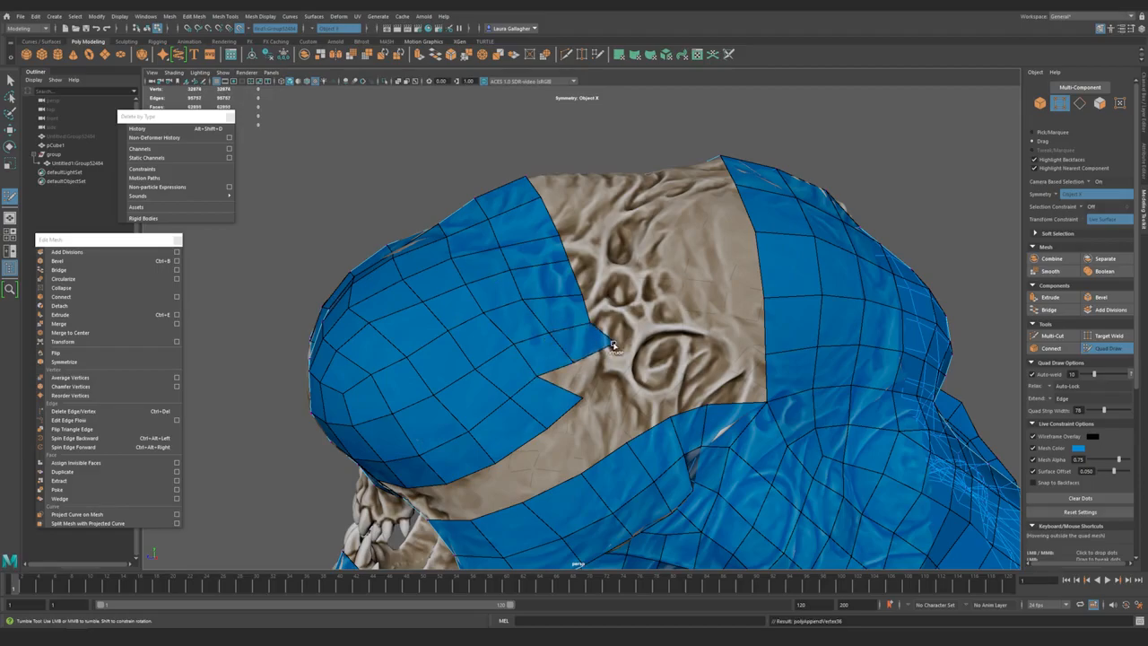
left_click_drag(545, 446, 603, 397, "alt")
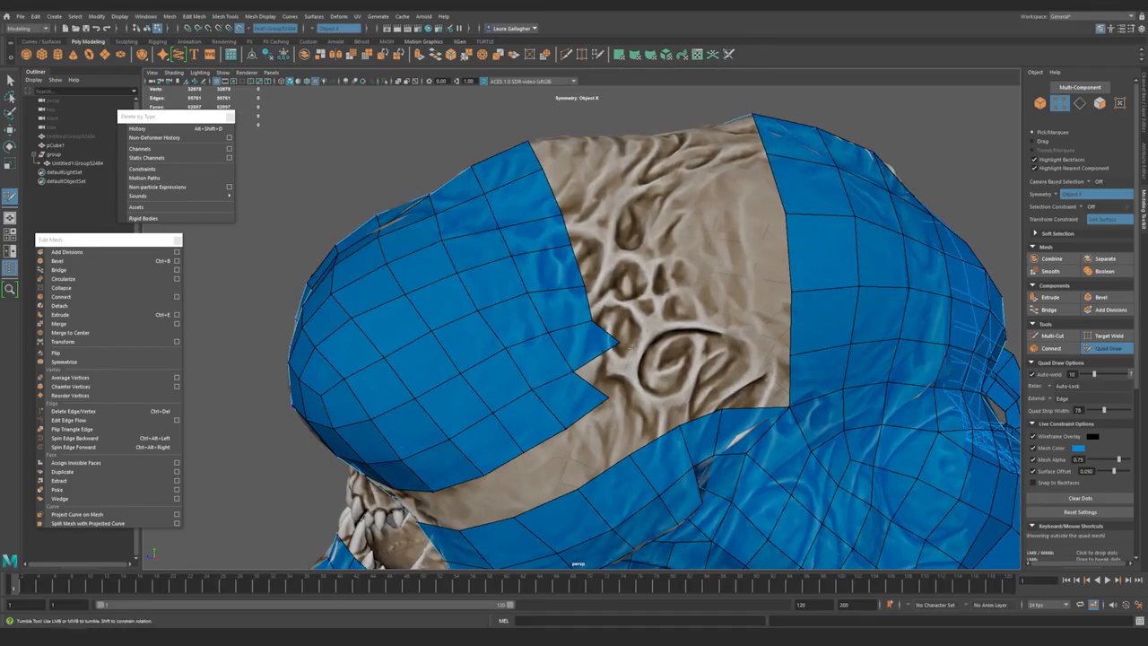
left_click_drag(573, 241, 598, 308, "alt")
left_click_drag(577, 367, 601, 325, "alt")
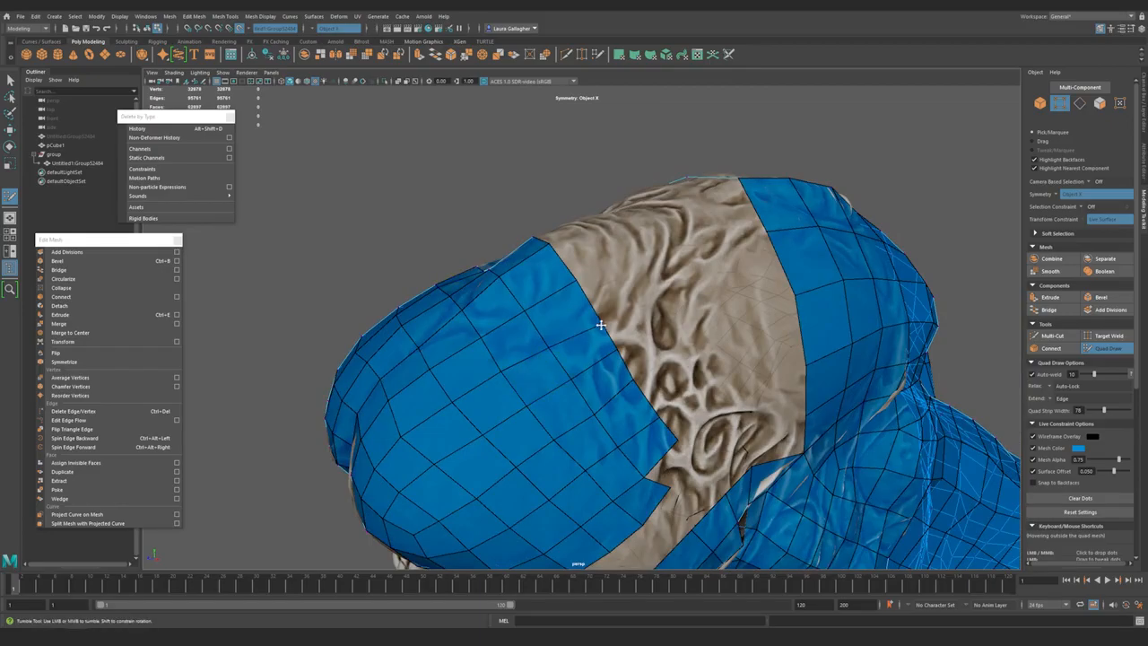
- Insert an edge loop above the upper teeth and fill the front end of the gap between forehead and cheekbone
left_click_drag(641, 453, 563, 354, "alt")
right_click_drag(539, 377, 574, 412, "alt")
left_click_drag(574, 412, 574, 410, "alt")
key("ctrl+z")
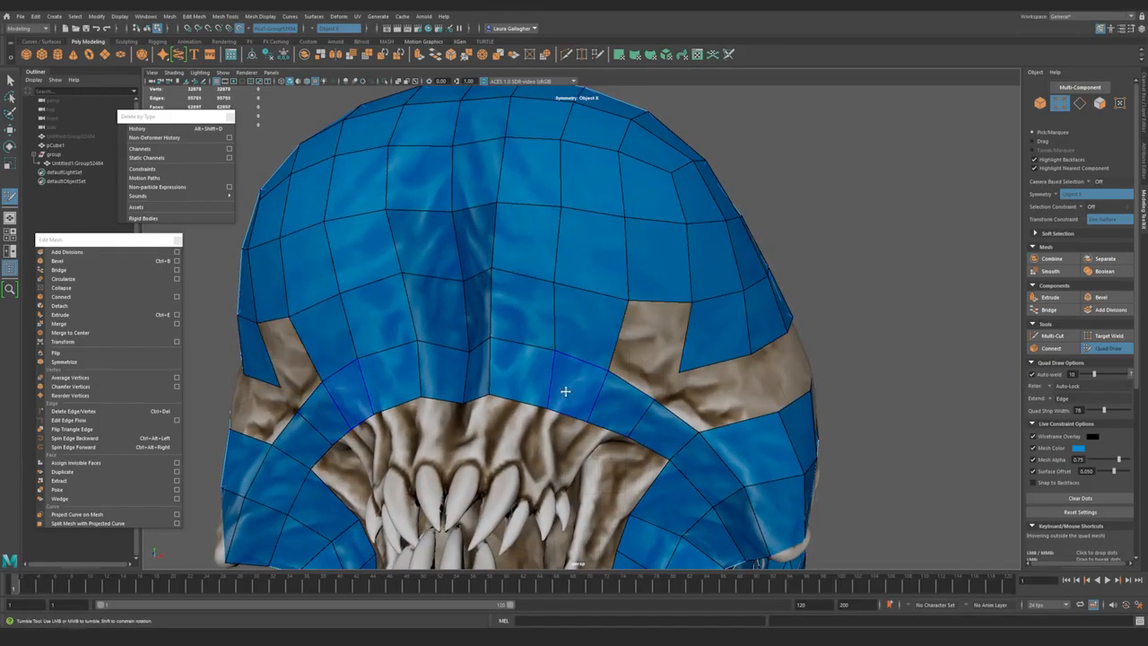
middle_click_drag(584, 400, 591, 344, "alt")
left_click_drag(573, 378, 568, 314, "alt")
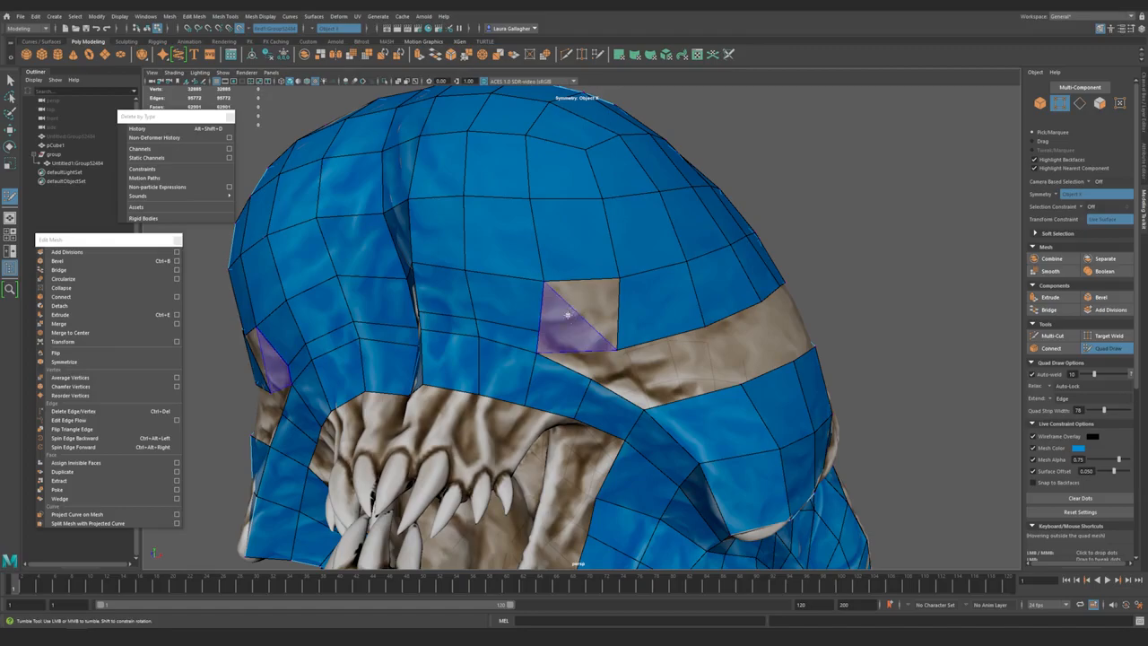
- Finish filling the gap's front corner and relax the points above the upper teeth and on the lower forehead
mouse_move(585, 362)
left_mouse_down("alt")
mouse_move(532, 385)
mouse_move(664, 400)
left_mouse_up("alt")
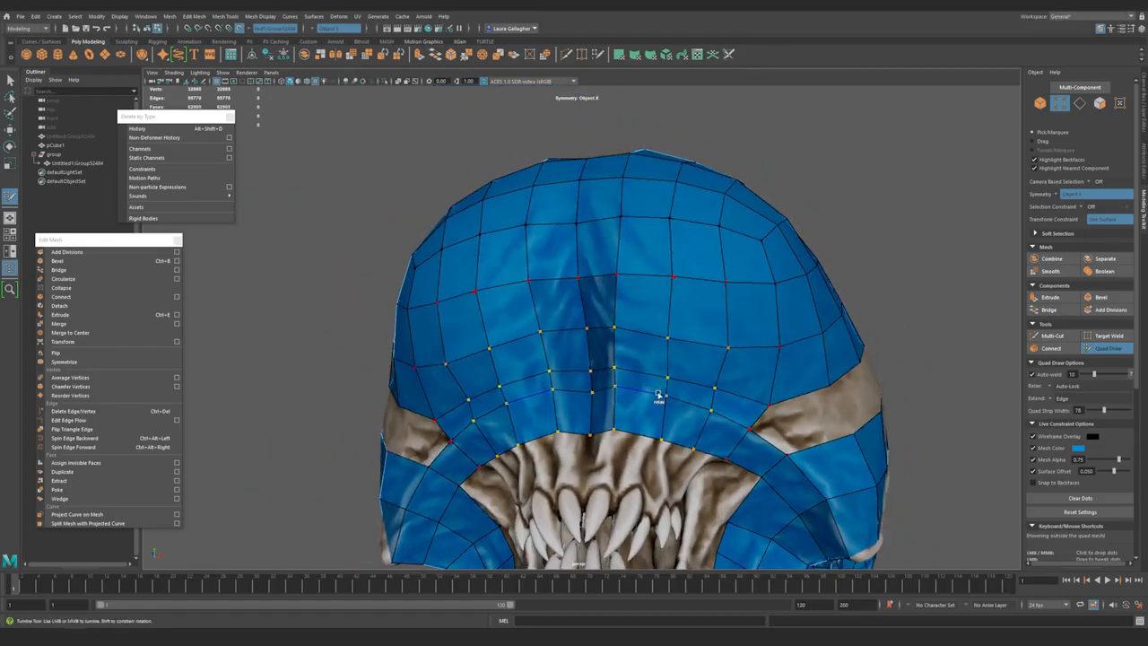
left_click_drag(605, 377, 635, 329, "alt")
left_click_drag(653, 368, 504, 371, "alt")
left_click_drag(567, 396, 529, 385, "alt")
middle_click_drag(529, 386, 545, 371, "alt")
left_click_drag(544, 371, 565, 341, "alt")
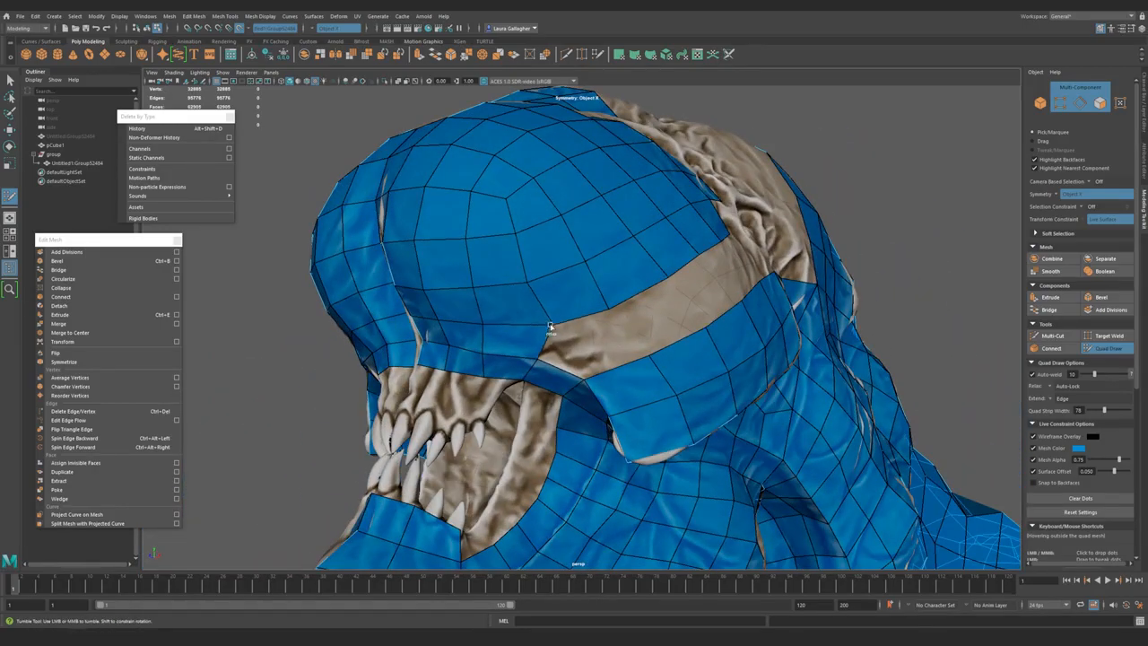
- Fill the gap between the forehead lobe and the cheekbone with quads, working back toward the carved spiral
right_click_drag(615, 375, 579, 331, "alt")
left_click_drag(577, 299, 551, 307, "alt")
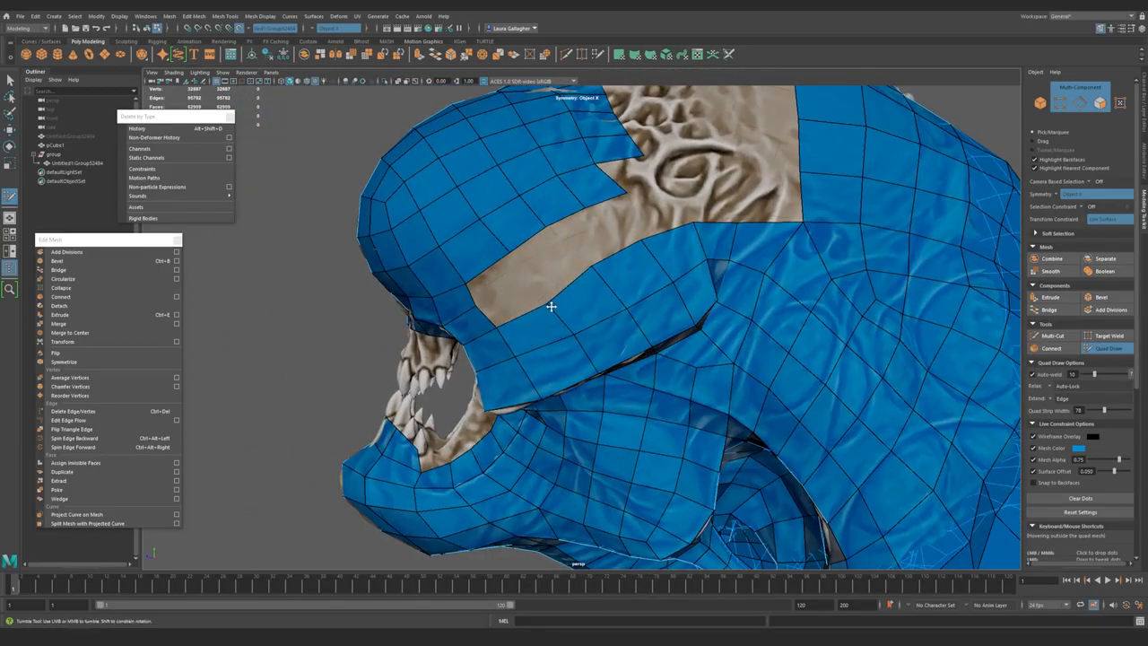
mouse_move(632, 317)
left_mouse_down("alt")
mouse_move(671, 380)
mouse_move(593, 324)
mouse_move(628, 308)
mouse_move(619, 334)
left_mouse_up("alt")
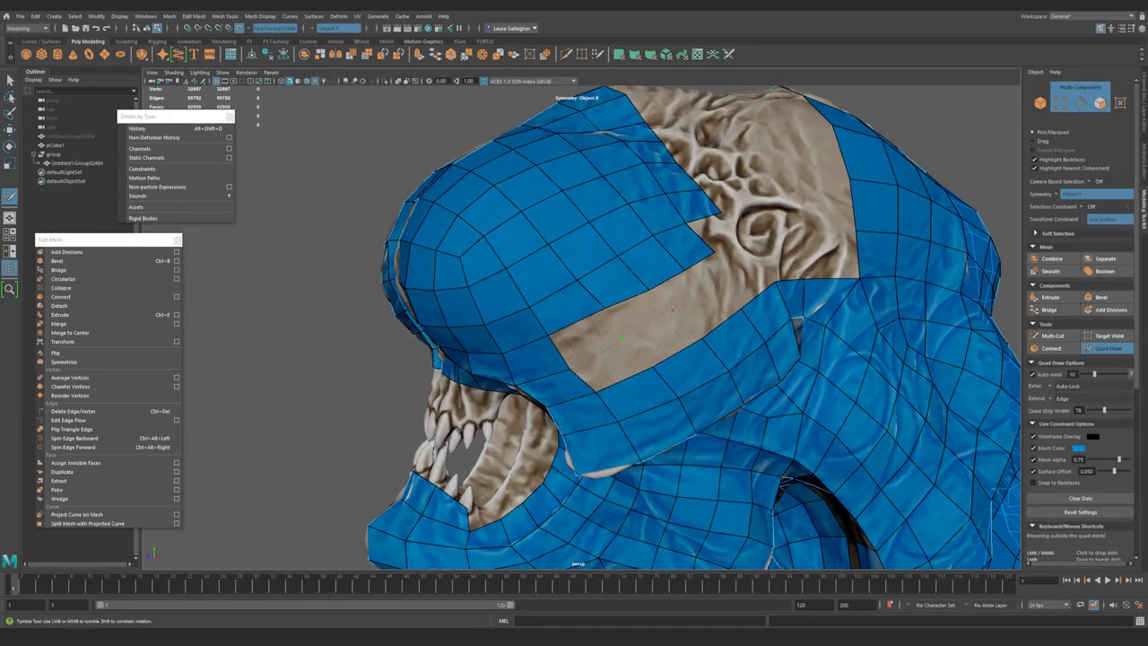
middle_click_drag(591, 353, 582, 359, "alt")
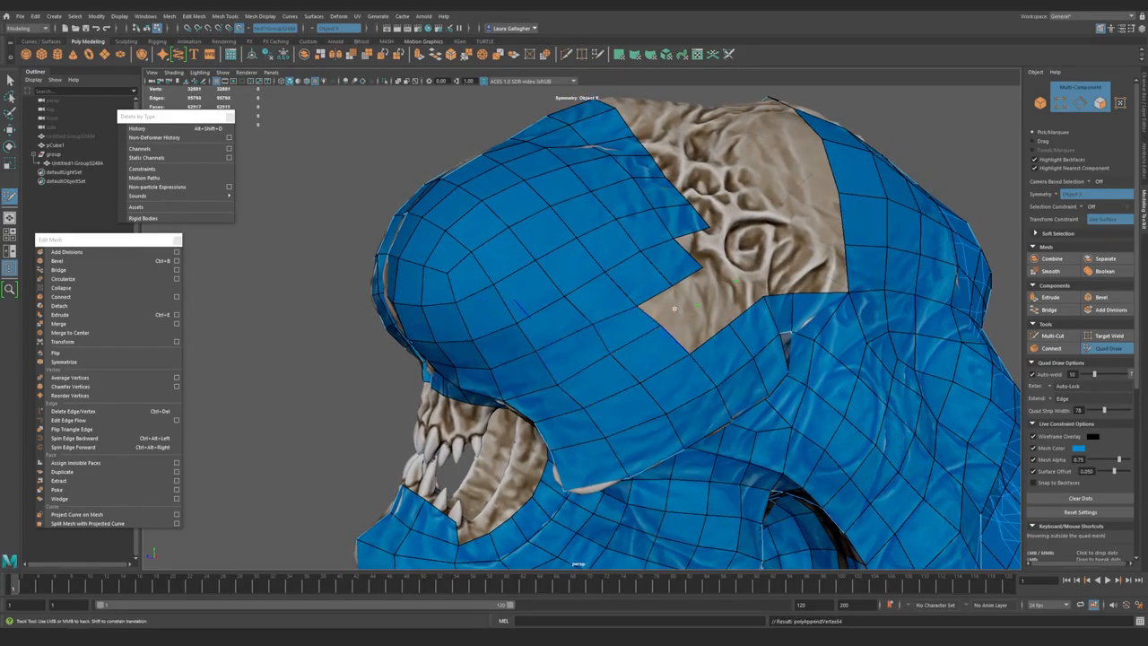
left_click_drag(730, 294, 614, 337, "alt")
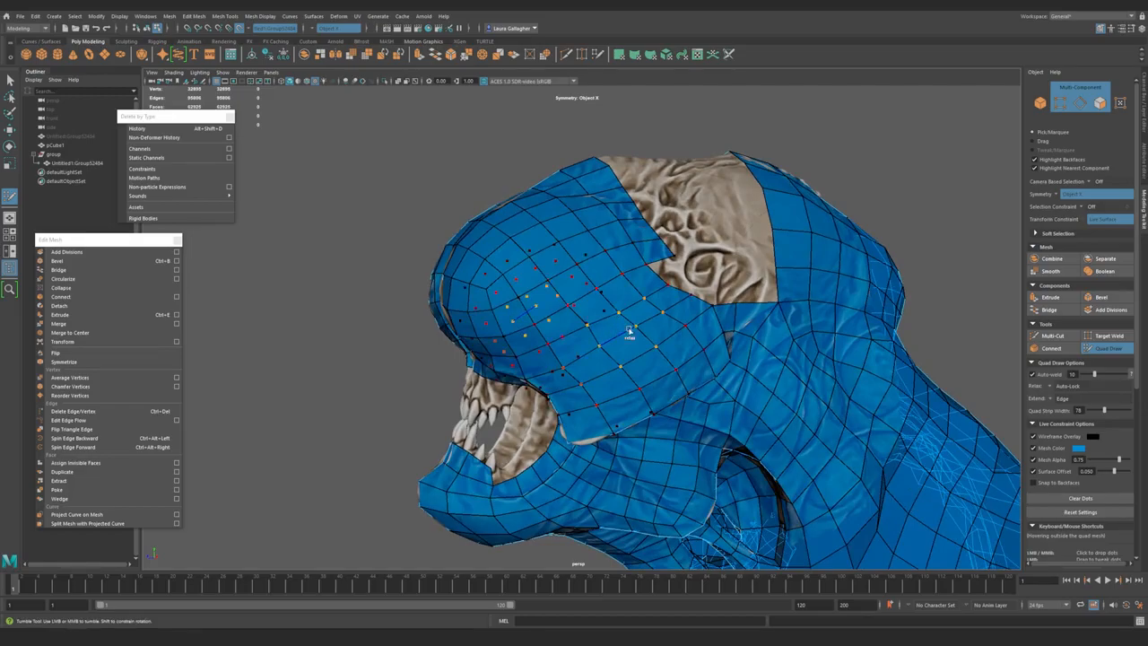
- Relax the points on the side of the forehead around the newly filled gap to even out the quads
middle_click_drag(628, 358, 613, 410, "alt")
right_click_drag(612, 410, 566, 389, "alt")
left_click_drag(566, 359, 620, 333, "shift")
right_click_drag(620, 333, 584, 335, "alt")
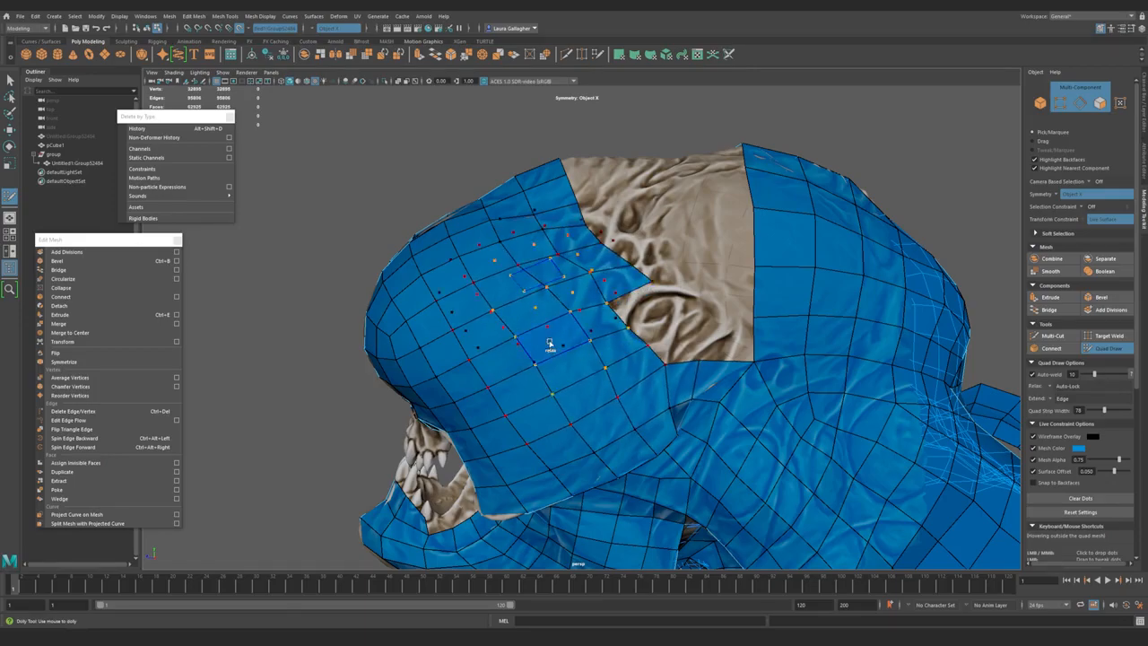
middle_click_drag(590, 397, 567, 423, "alt")
right_click_drag(512, 403, 544, 403, "alt")
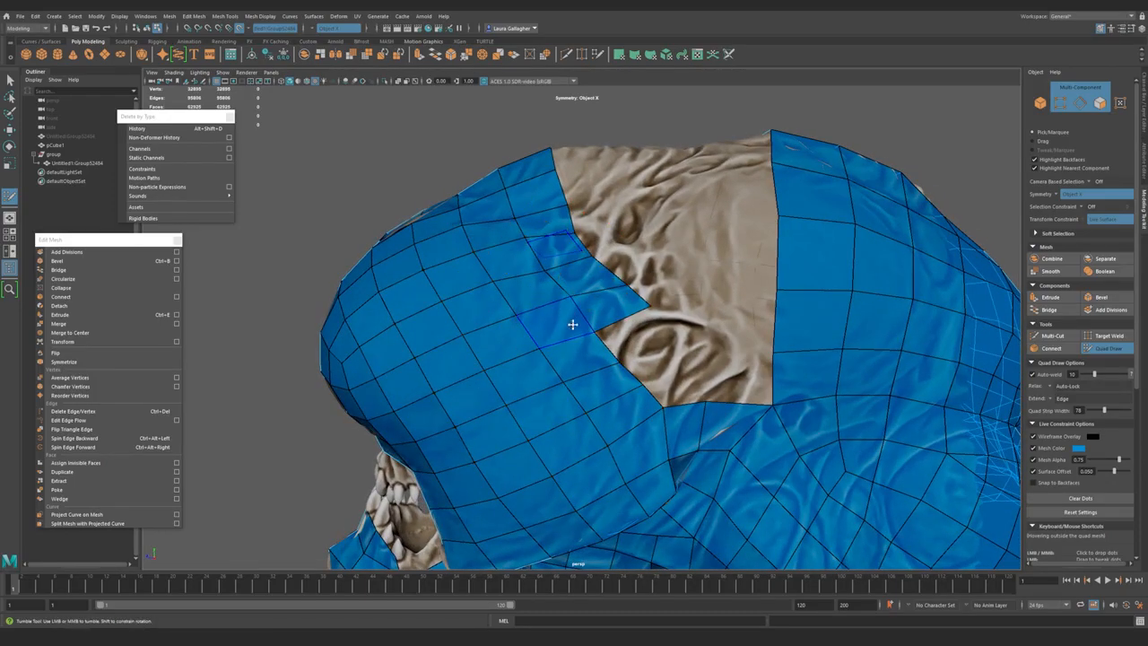
- Add quads over the carved spiral at the lower end of the skull gap, joining them to the forehead's rear edge
left_click_drag(580, 331, 566, 328, "alt")
right_click_drag(625, 334, 584, 332, "alt")
left_click_drag(583, 332, 581, 379, "alt")
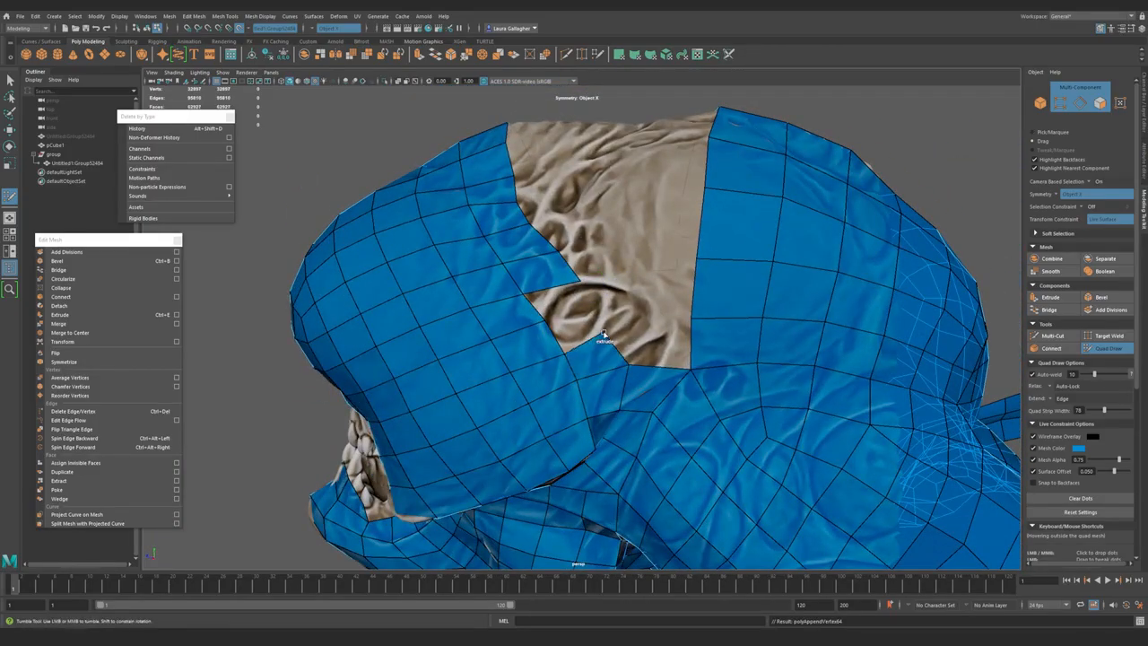
left_click_drag(554, 339, 608, 335, "alt")
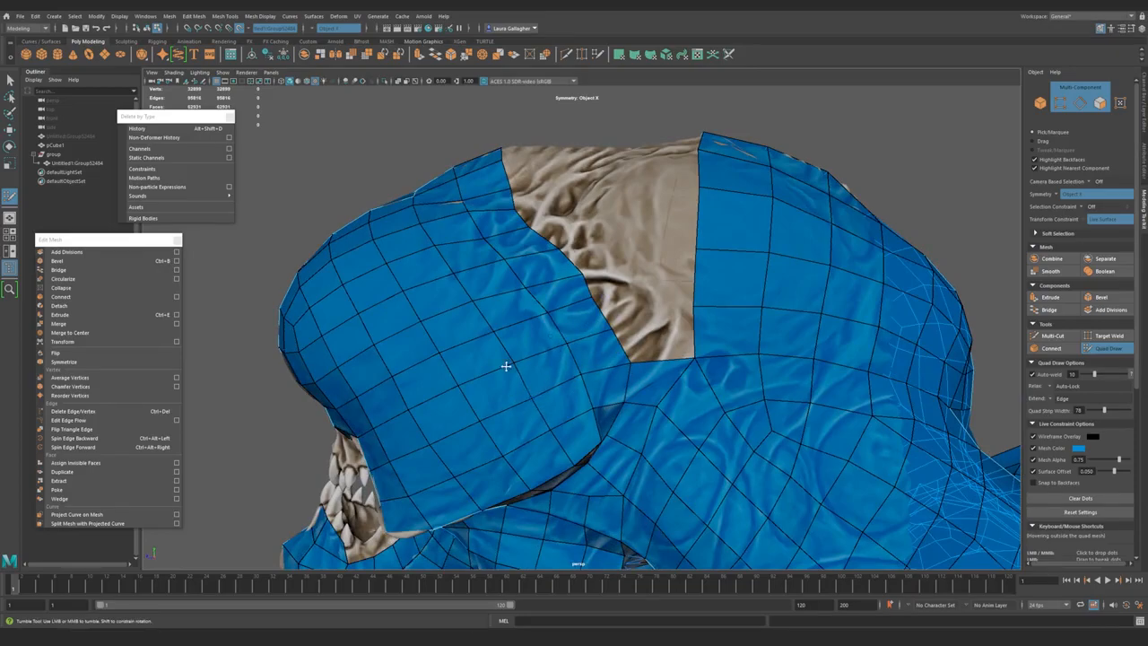
- Relax the points along the forehead's rear edge and check the flow over the top of the skull
left_click_drag(520, 375, 578, 290, "alt")
left_click_drag(618, 348, 578, 386, "alt")
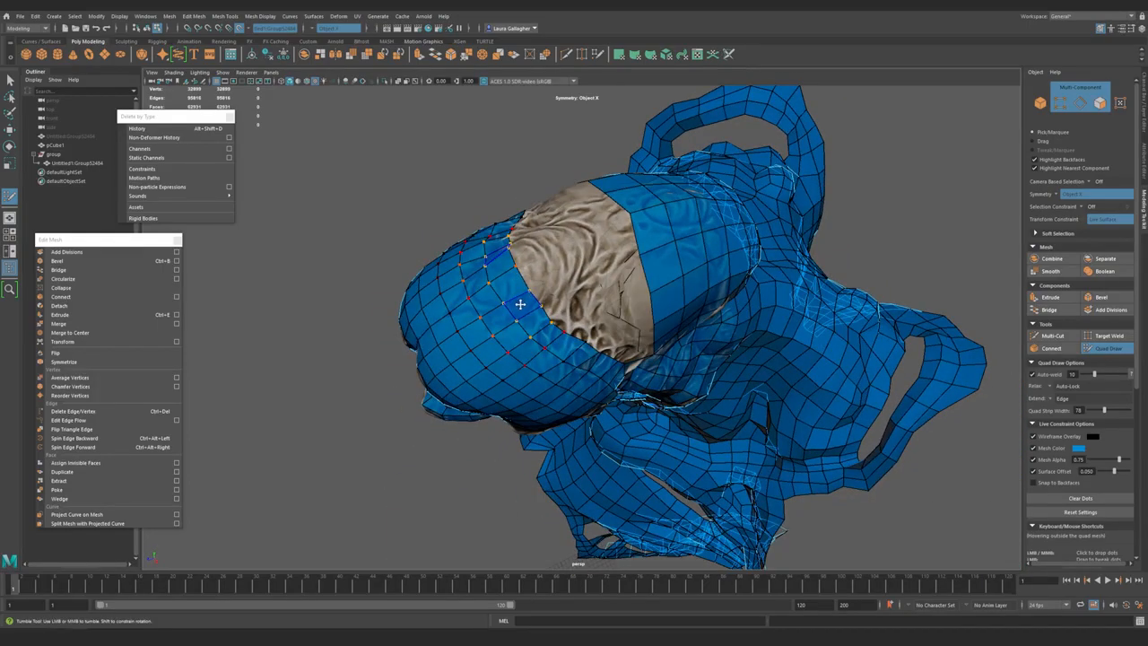
mouse_move(538, 258)
left_mouse_down("alt")
mouse_move(469, 228)
mouse_move(673, 259)
mouse_move(711, 339)
mouse_move(469, 325)
left_mouse_up("alt")
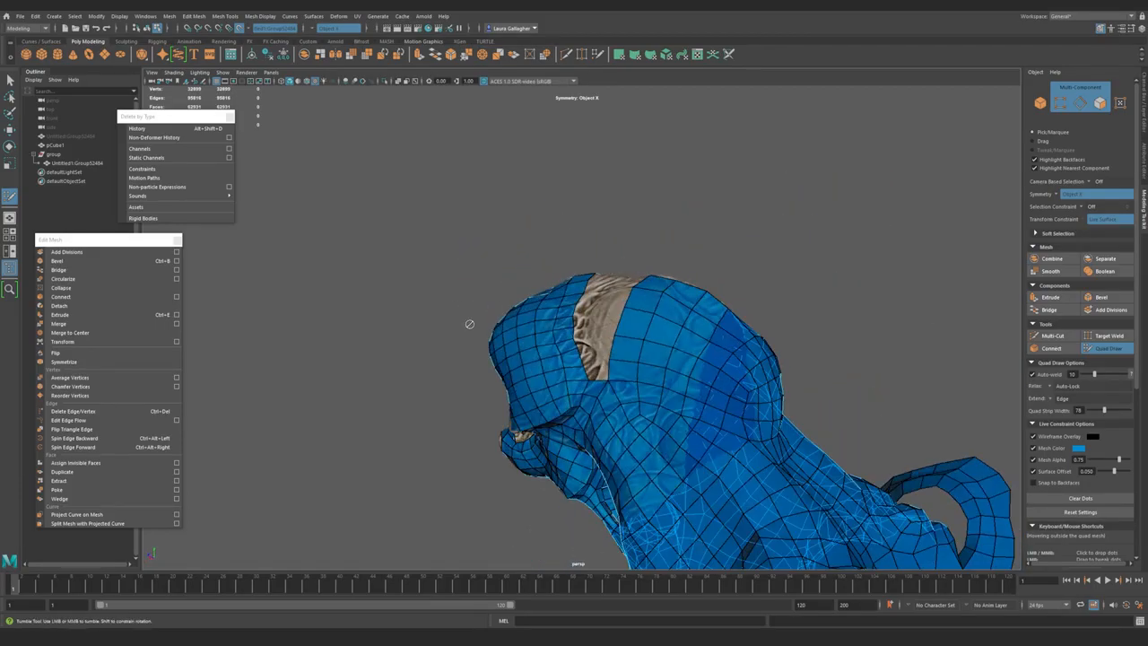
mouse_move(560, 329)
left_mouse_down("alt")
mouse_move(633, 324)
mouse_move(525, 290)
mouse_move(565, 278)
mouse_move(586, 356)
left_mouse_up("alt")
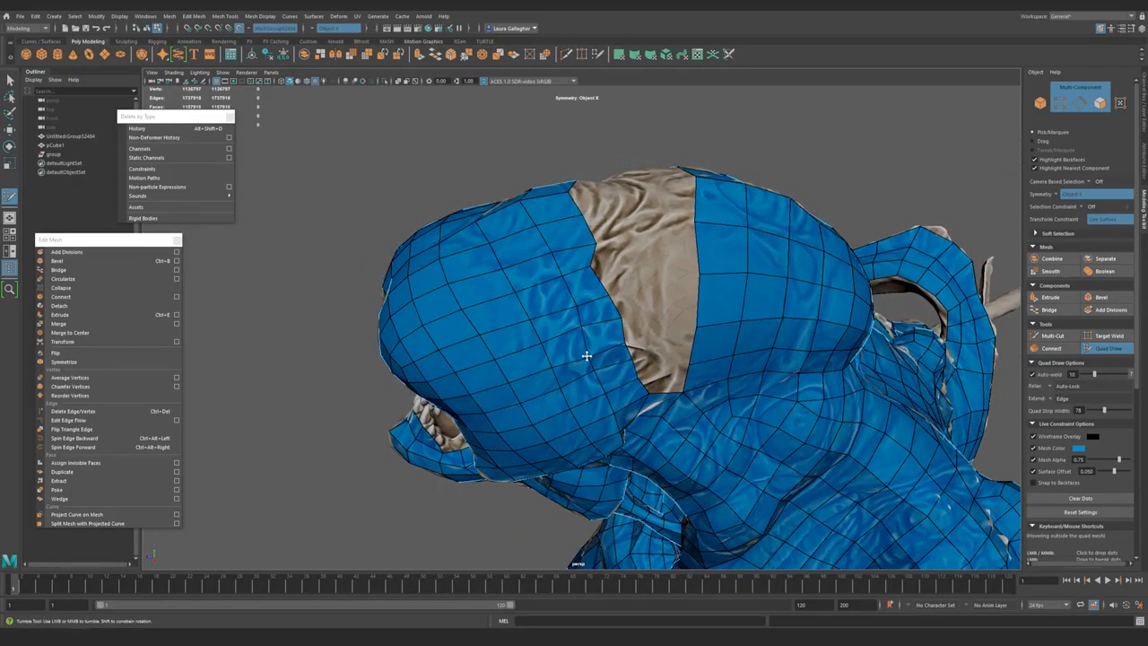
left_click_drag(569, 309, 679, 252, "alt")
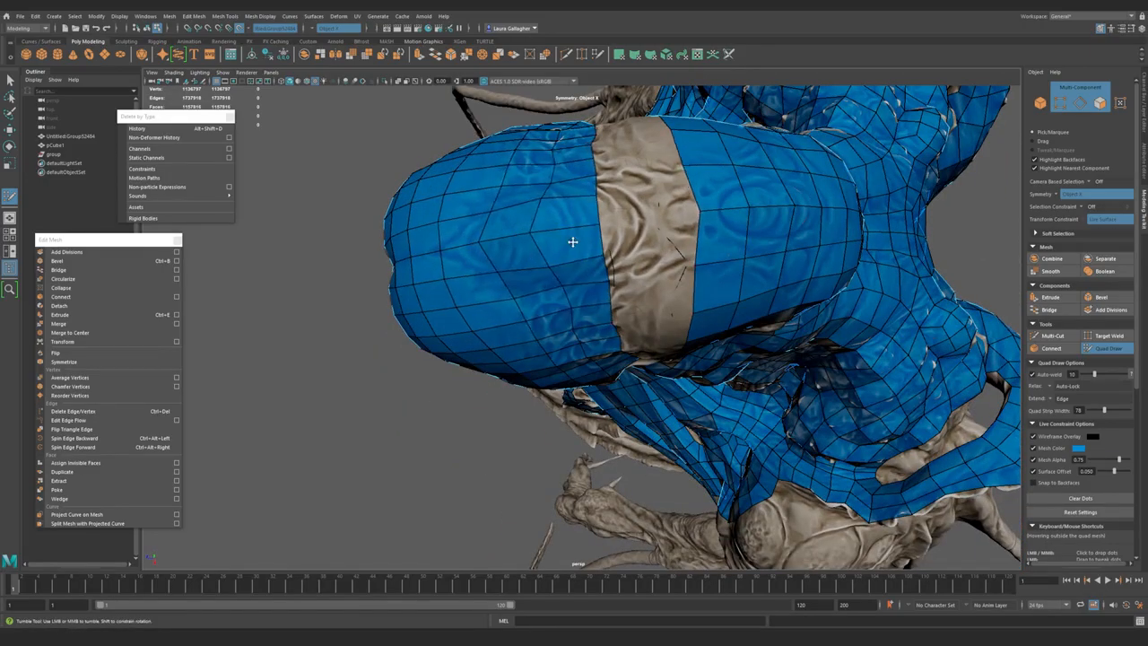
left_click_drag(574, 241, 510, 354, "alt")
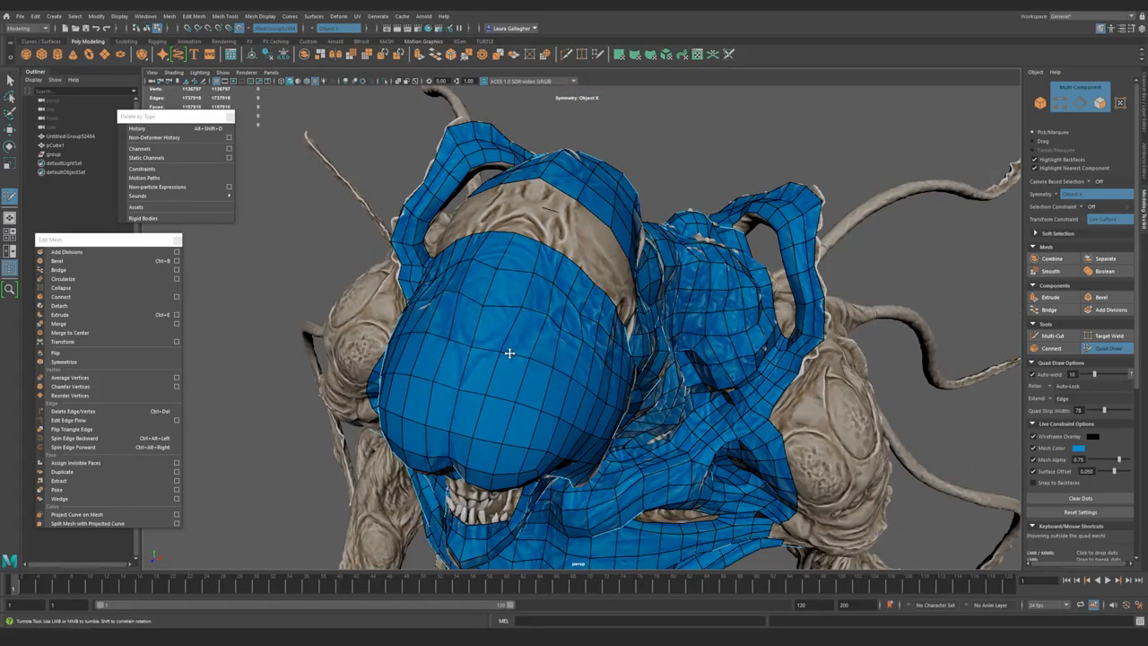
left_click_drag(561, 328, 421, 399, "alt")
mouse_move(392, 323)
left_mouse_down("alt")
mouse_move(508, 323)
mouse_move(571, 339)
left_mouse_up("alt")
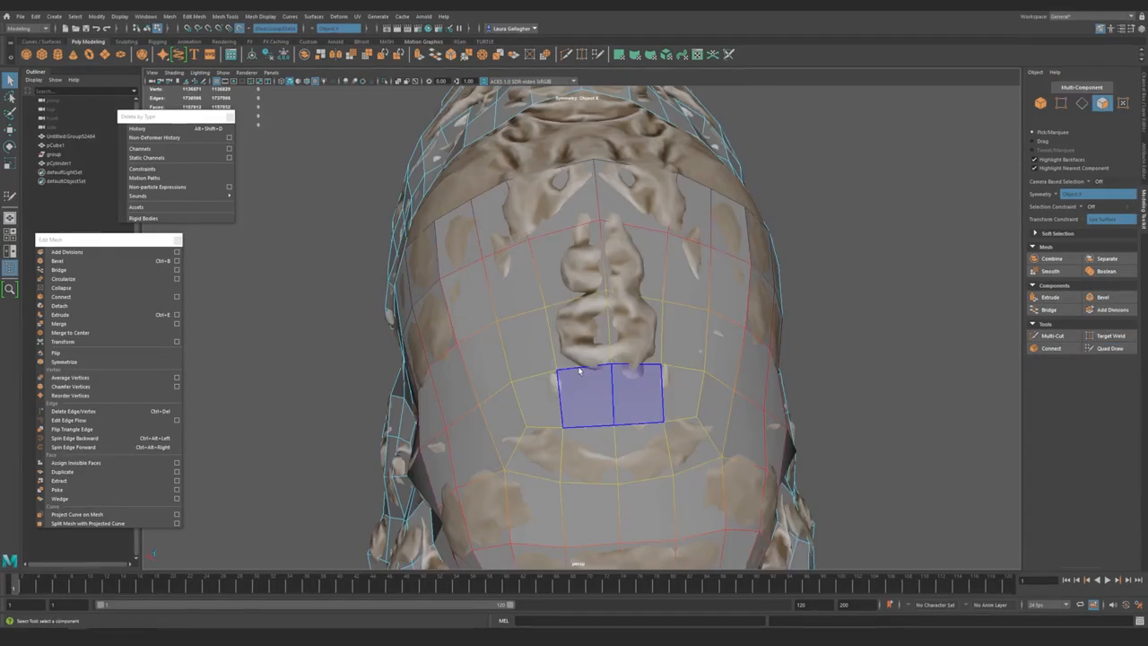
- Delete the two central faces on top of the forehead and insert mirrored edge loops in the quads behind them
left_click(583, 372)
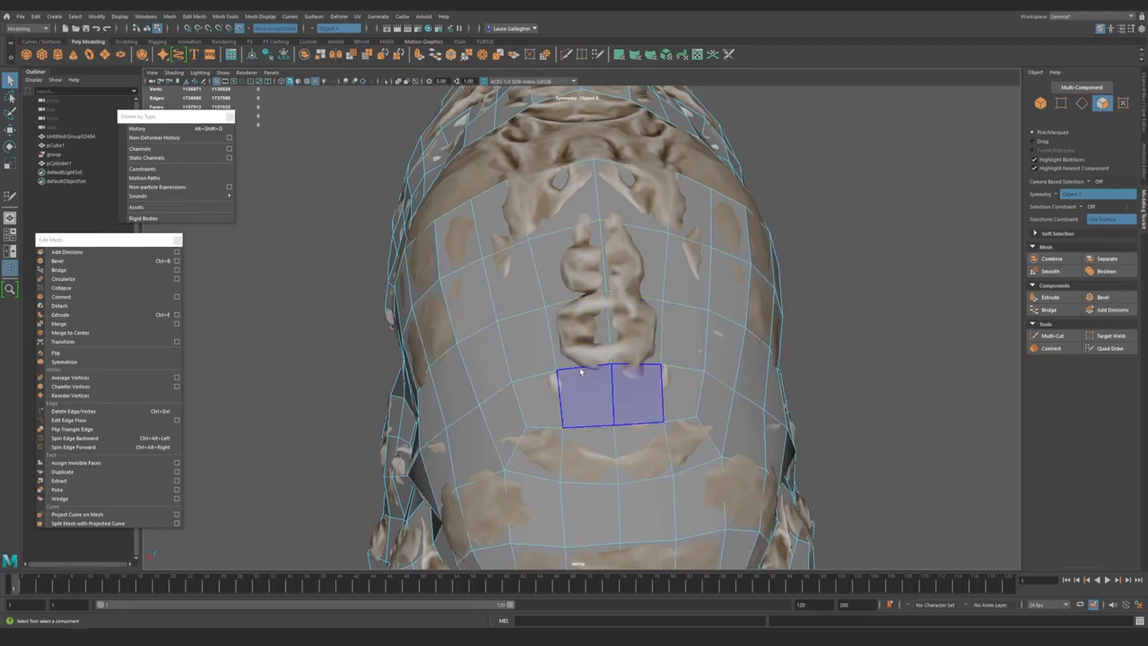
scroll(581, 372, "down", 2)
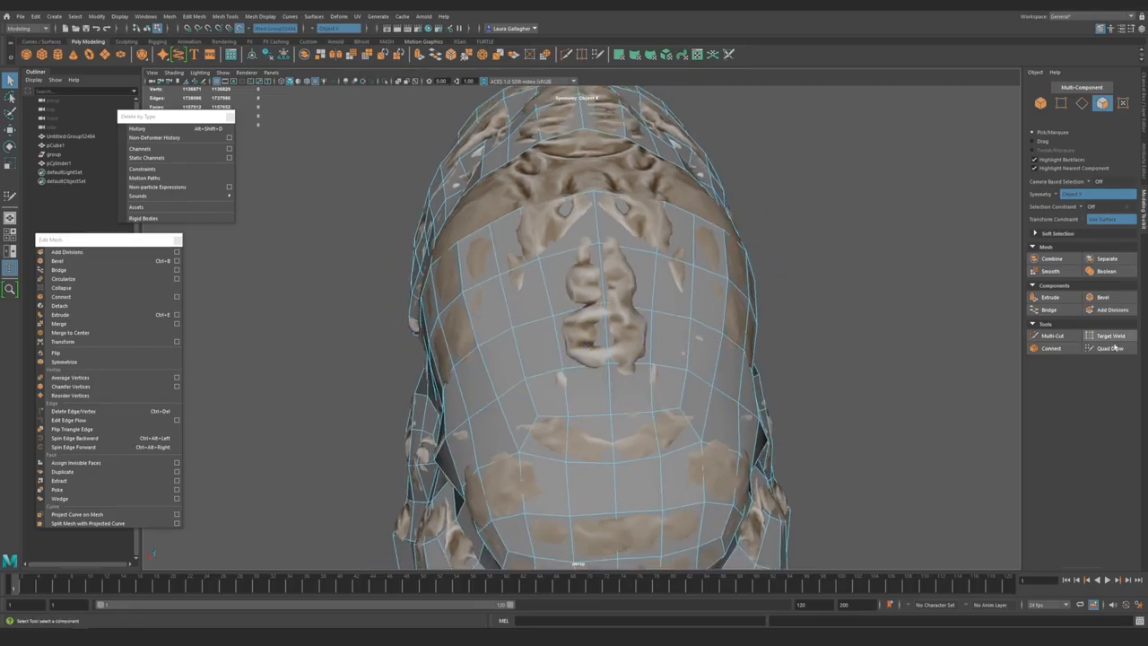
left_click(1111, 347)
left_click(595, 390, "ctrl+shift")
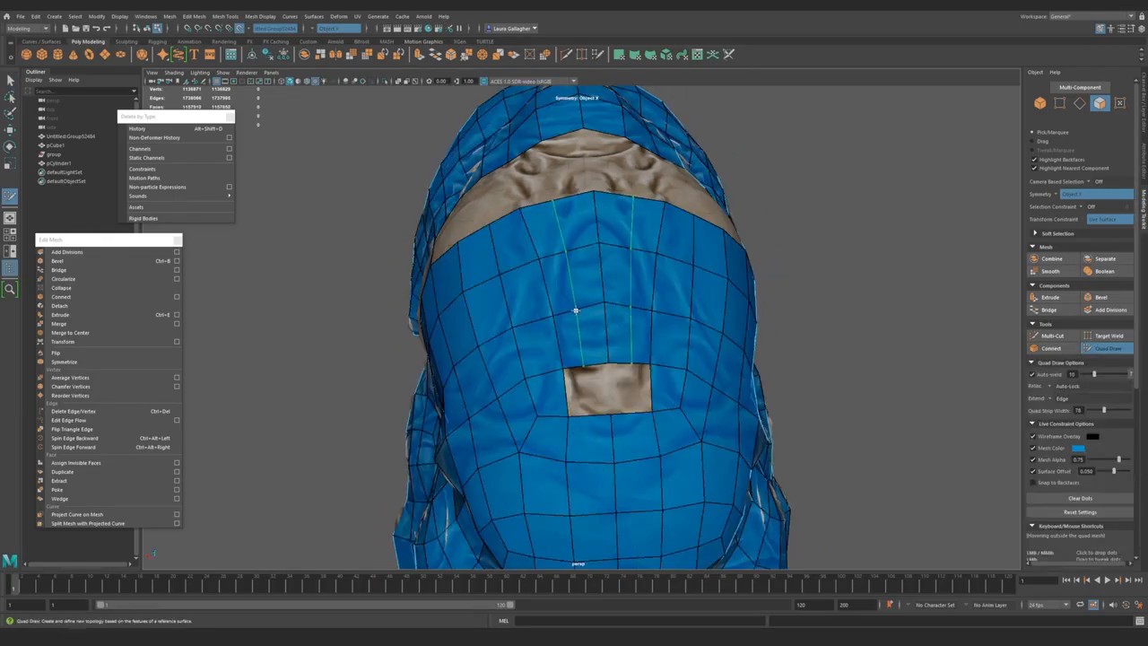
mouse_move(576, 310)
left_mouse_down("alt")
mouse_move(529, 327)
mouse_move(556, 398)
mouse_move(590, 305)
left_mouse_up("alt")
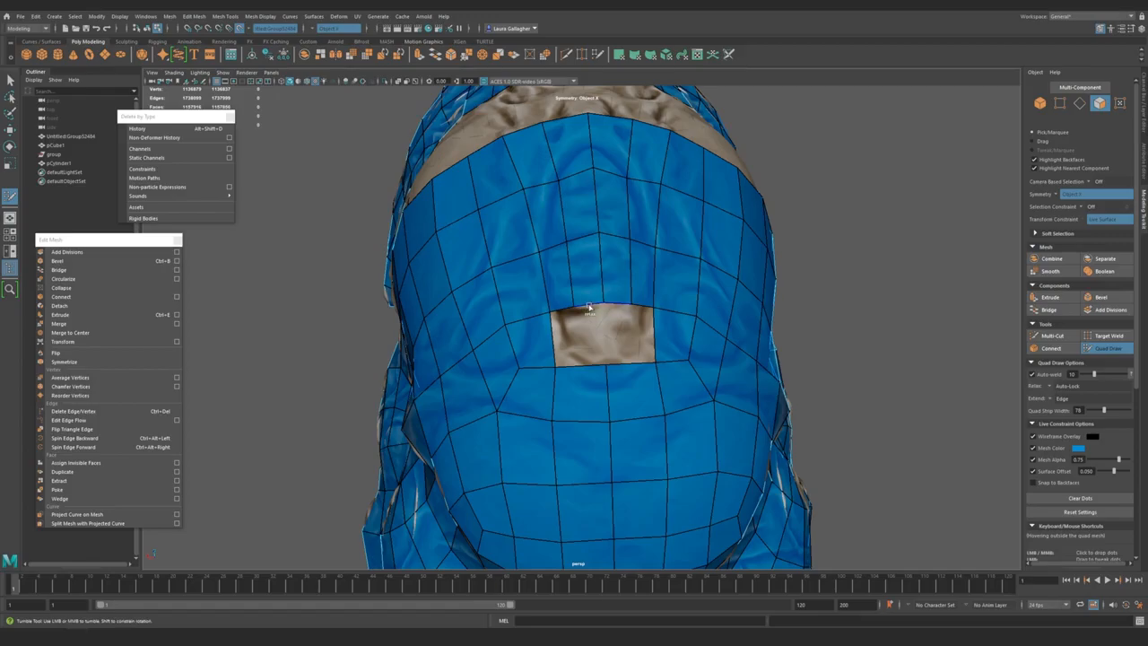
- Extrude the hole's central rear edges into it and fill the remaining sides and front with quads
left_click_drag(589, 309, 590, 339)
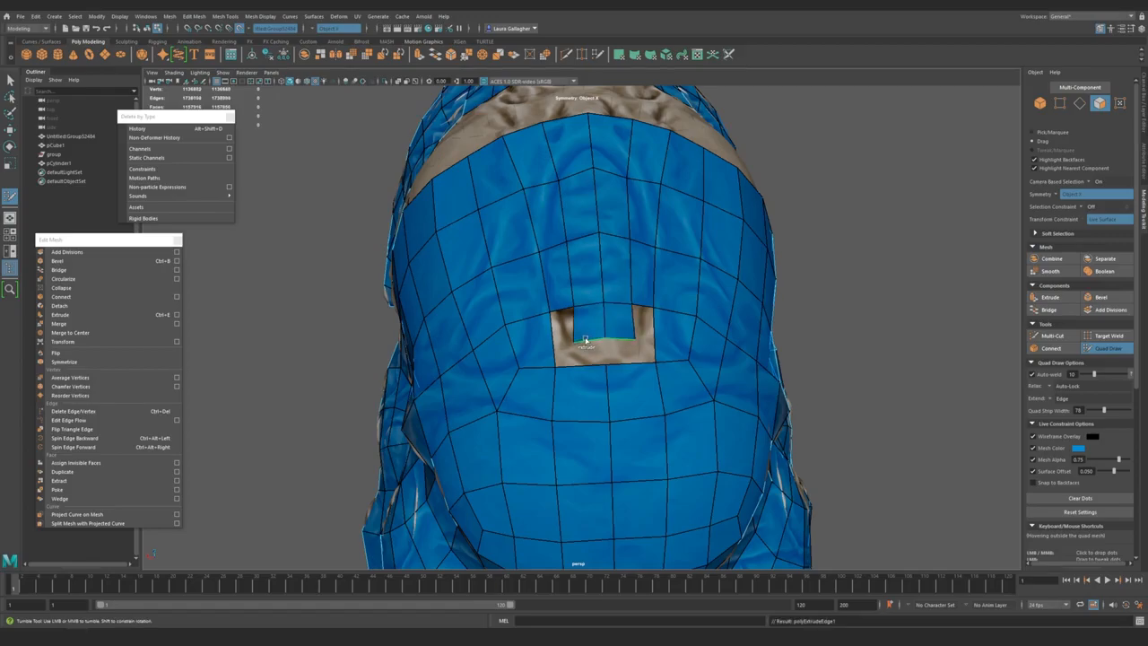
left_click(563, 340, "shift")
key("ctrl+z")
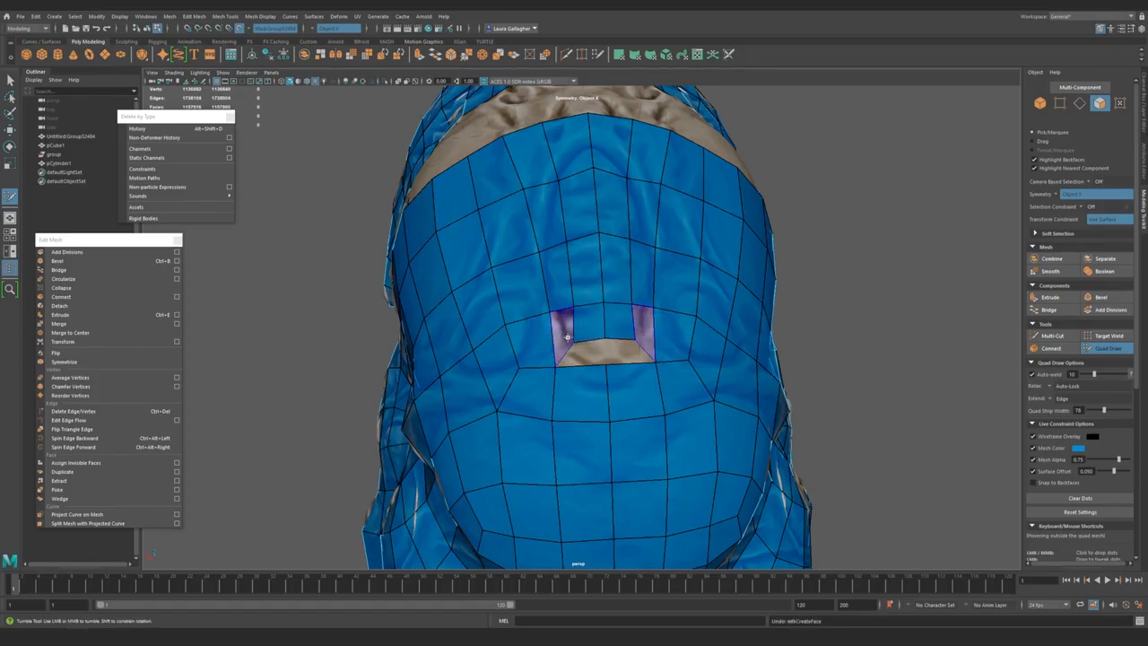
left_click(564, 338, "shift")
left_click(587, 353, "shift")
right_click_drag(587, 400, 464, 423, "alt")
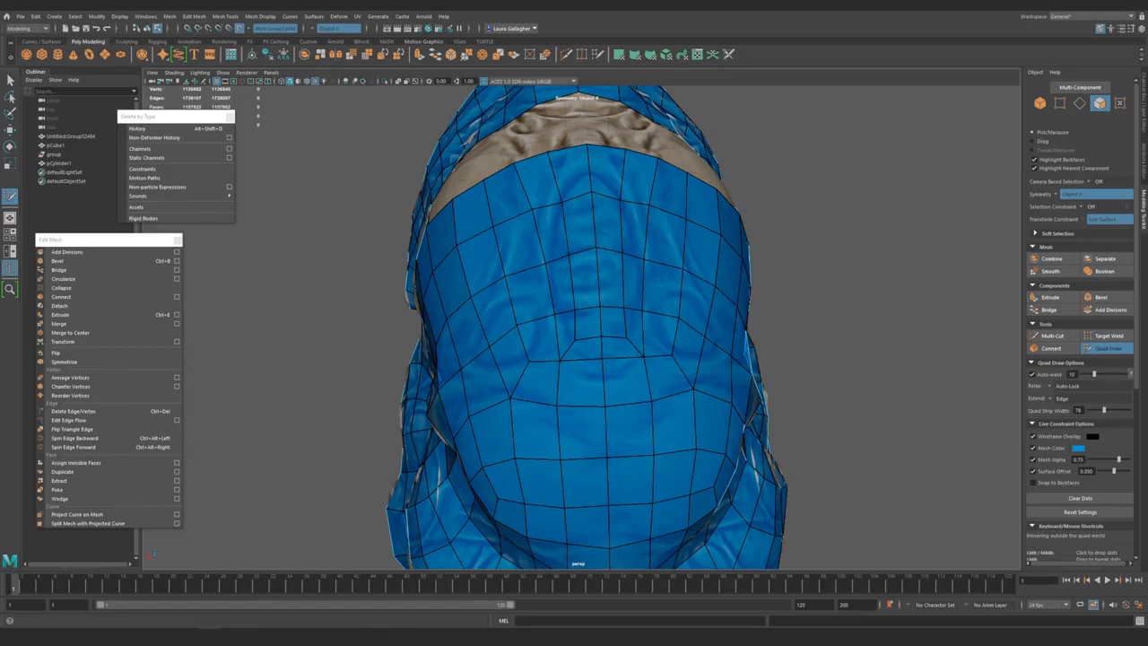
- Relax the points across the top of the forehead and along the edges of the skull gap
mouse_move(515, 390)
left_mouse_down("alt")
mouse_move(583, 380)
mouse_move(559, 290)
mouse_move(575, 279)
mouse_move(600, 377)
mouse_move(531, 318)
mouse_move(547, 403)
left_mouse_up("alt")
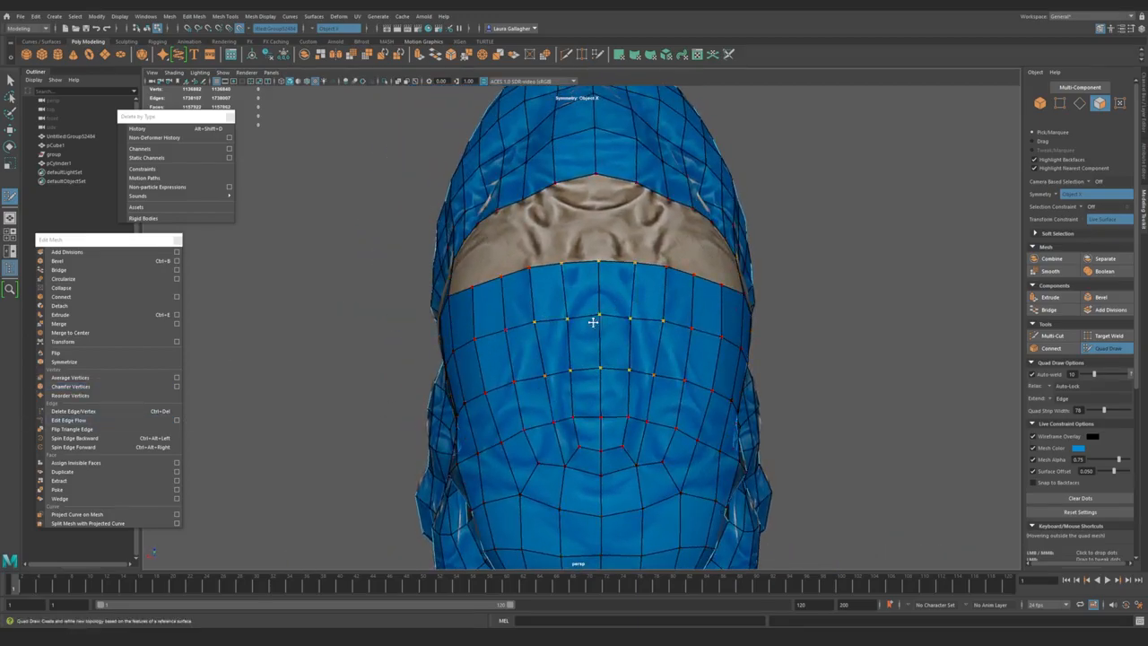
left_click_drag(554, 344, 658, 315, "alt")
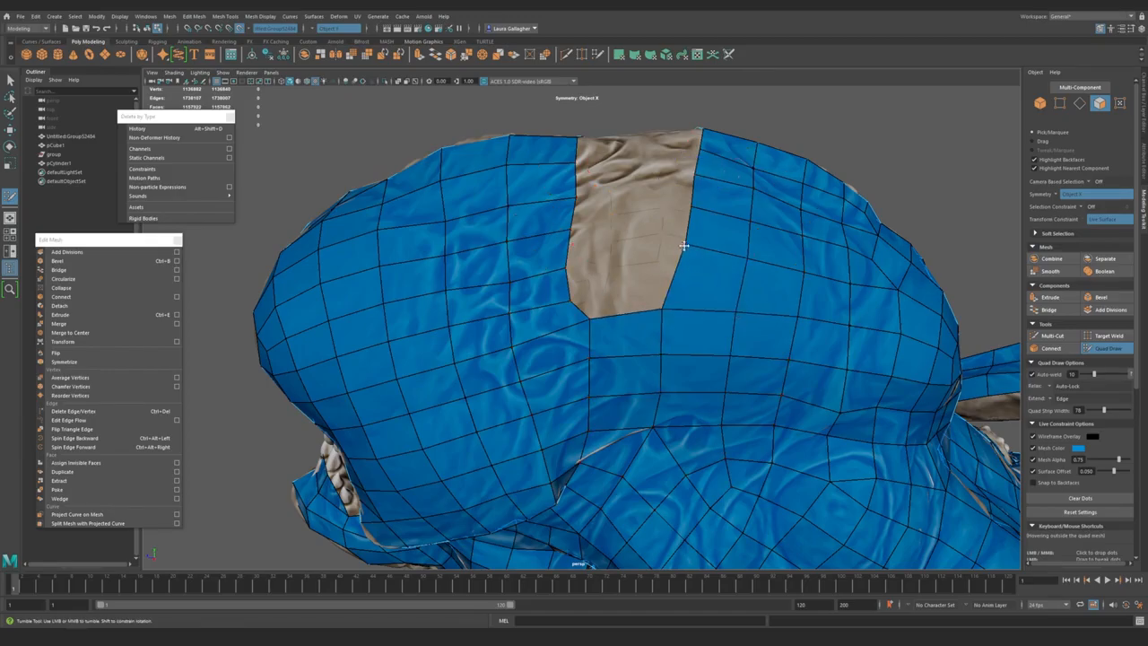
left_click_drag(687, 297, 588, 289, "alt")
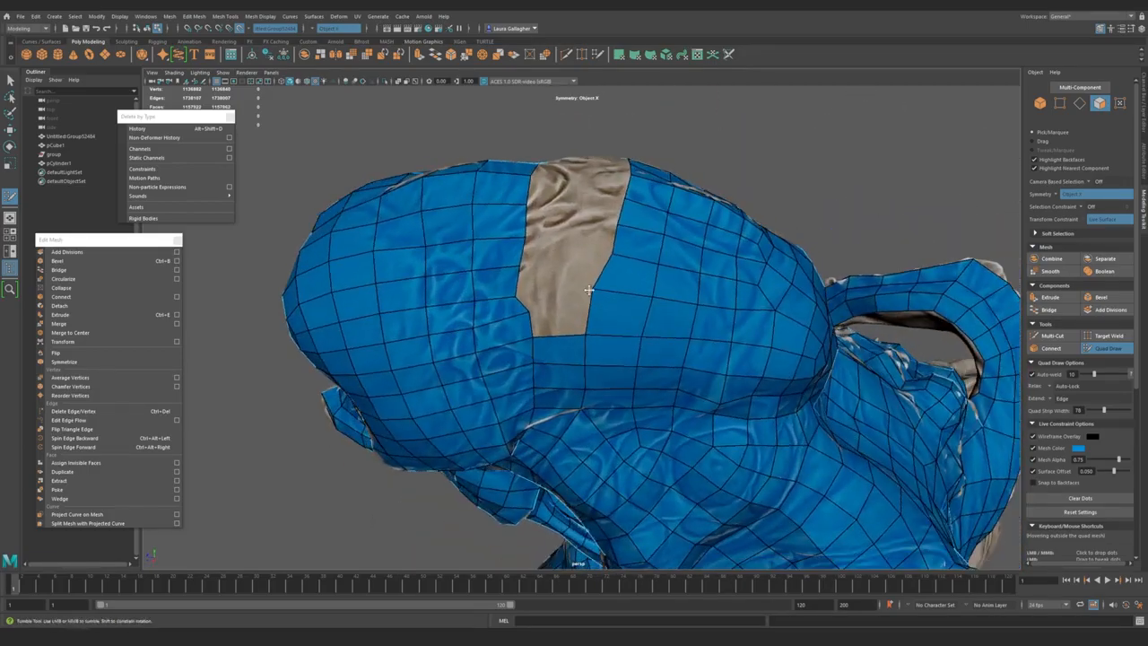
- Bridge the skull gap with quads between forehead and back of the head, working down from the centreline
left_click_drag(665, 344, 556, 332, "alt")
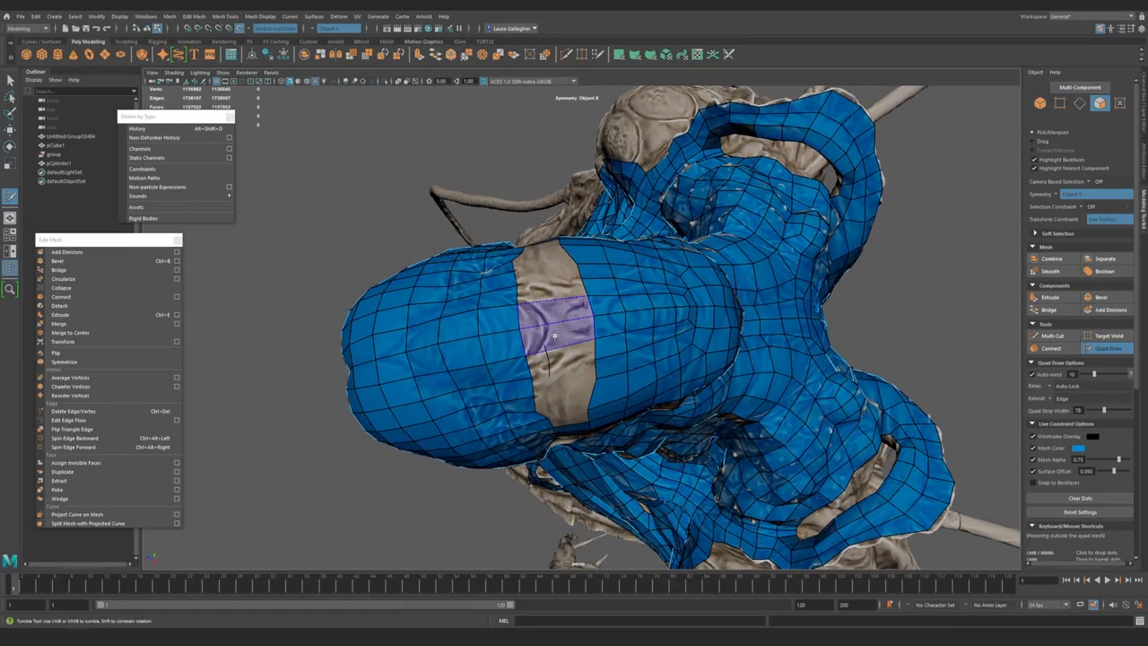
left_click(559, 357, "shift")
left_click_drag(530, 412, 507, 364, "alt")
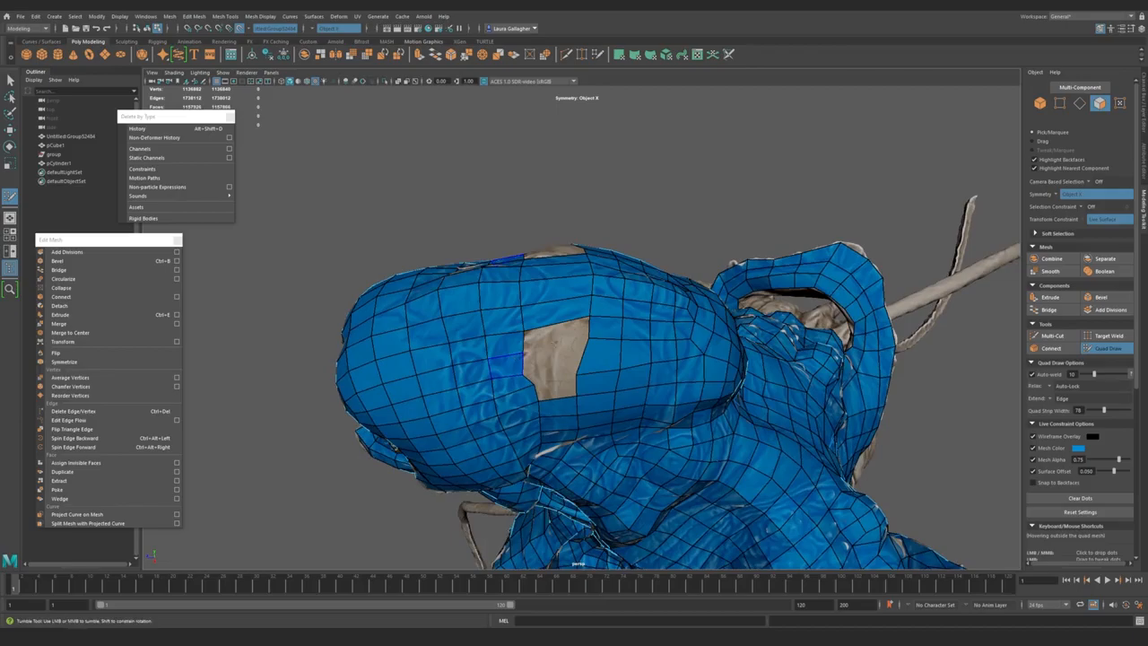
left_click_drag(476, 420, 530, 385, "alt")
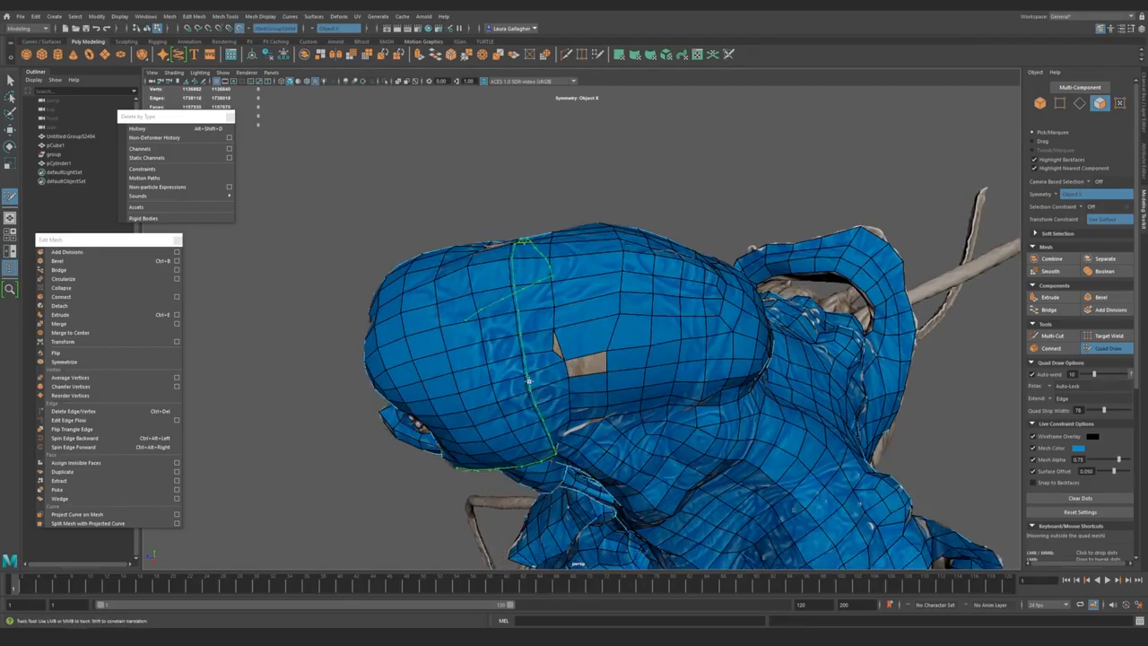
- Remove the badly shaped quad at the side of the skull gap and fill the remaining hole with quads
right_click_drag(531, 385, 565, 359, "alt")
right_click_drag(489, 379, 535, 380, "alt")
left_click_drag(535, 380, 523, 353, "alt")
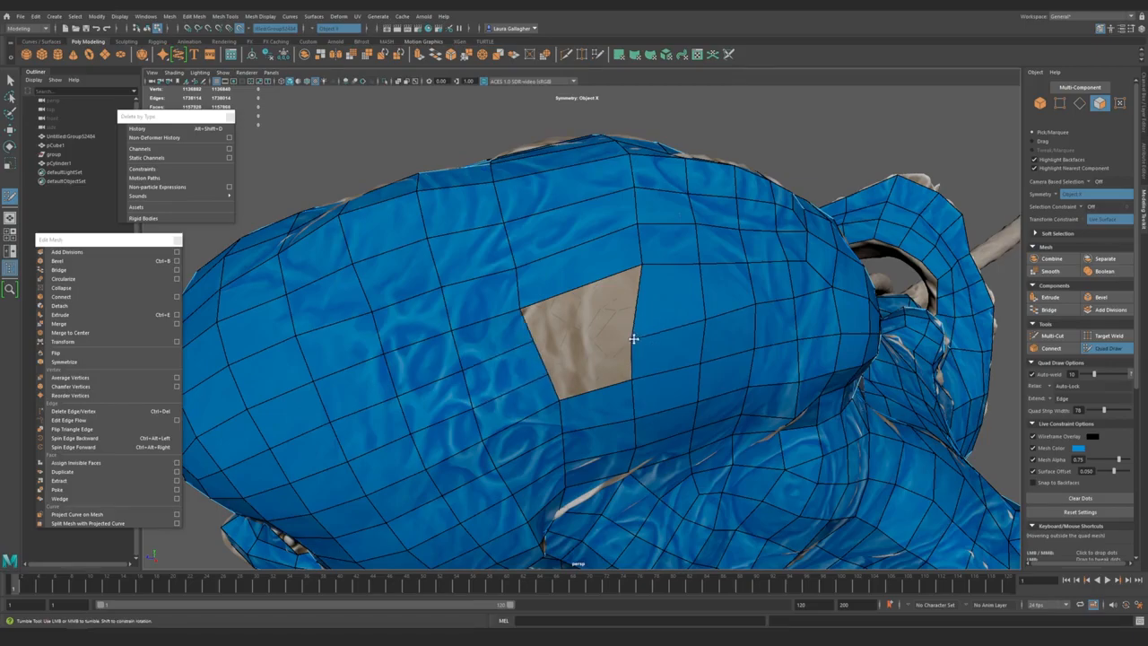
left_click_drag(701, 404, 555, 400, "alt")
right_click_drag(554, 400, 672, 536, "alt")
left_click_drag(672, 535, 602, 436, "alt")
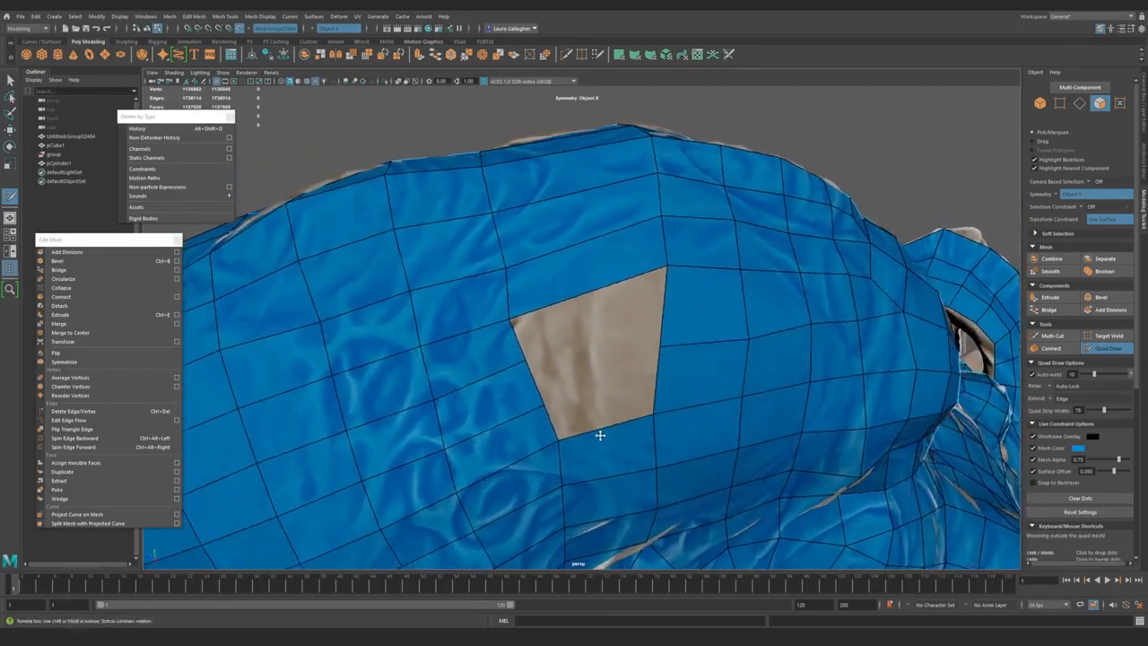
left_click(629, 391, "shift")
left_click(597, 329, "shift")
left_click(569, 368, "shift")
right_click_drag(569, 368, 470, 353, "alt")
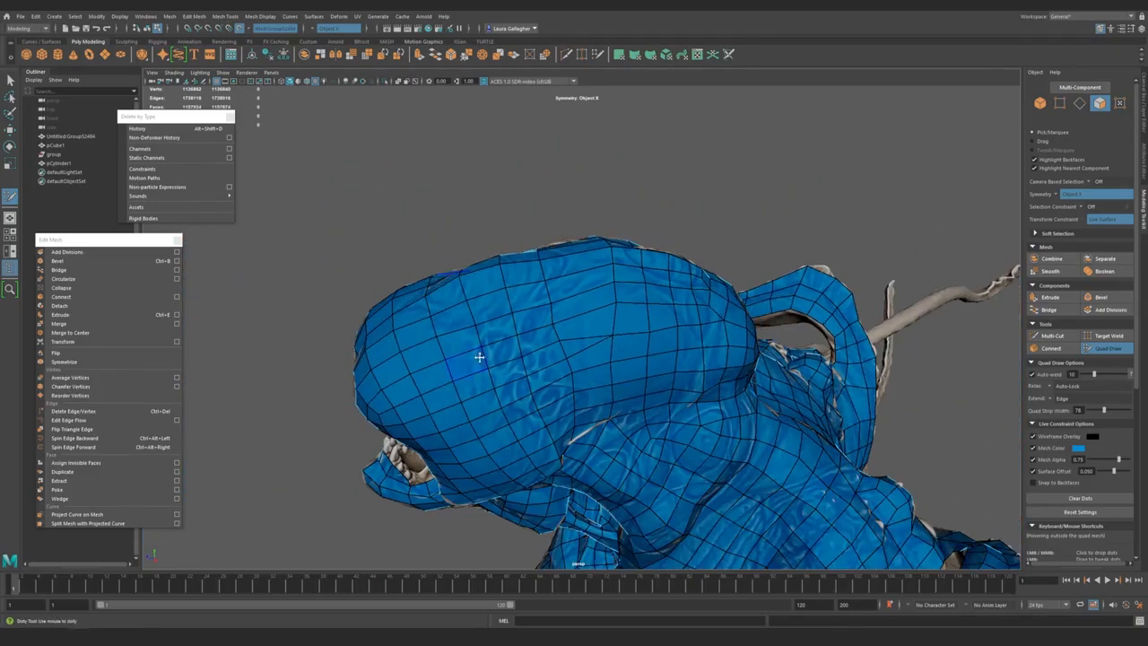
- Relax the closed skull area and add quads along the gum above the upper teeth
left_click_drag(470, 353, 558, 376, "alt")
left_click_drag(529, 339, 563, 365, "alt")
mouse_move(566, 312)
left_mouse_down("alt")
mouse_move(595, 338)
mouse_move(597, 329)
mouse_move(576, 330)
left_mouse_up("alt")
left_click_drag(507, 250, 502, 369, "alt")
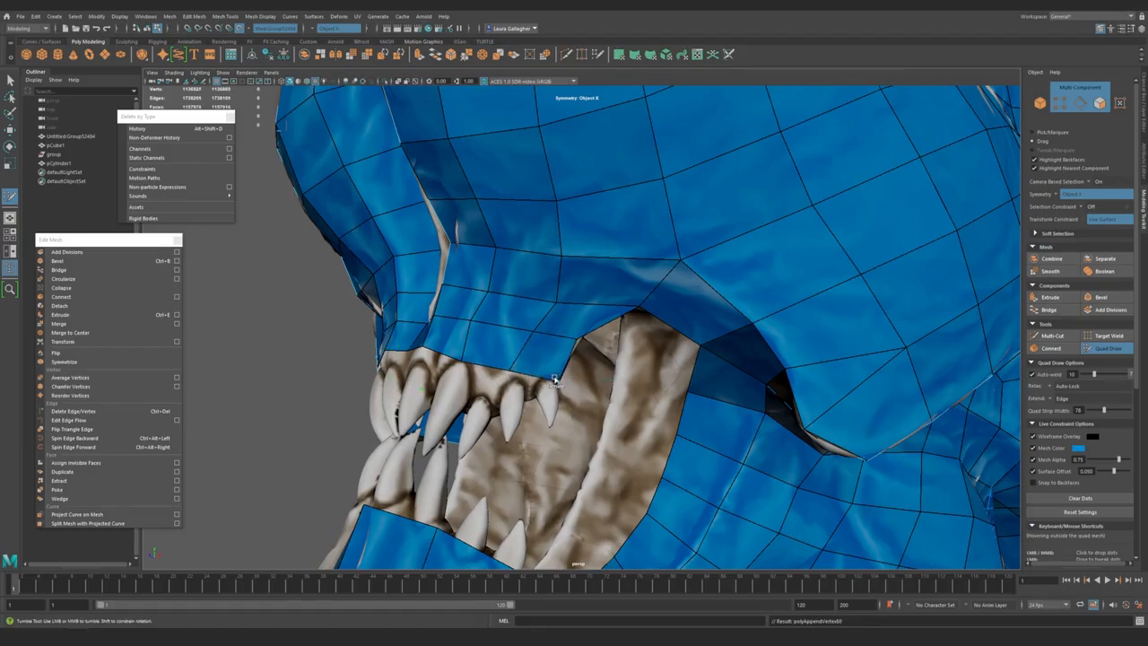
- Try to extrude a quad from the gum edge down over the upper teeth, and undo it
right_click_drag(554, 379, 467, 379, "alt")
left_click_drag(466, 379, 593, 377, "alt")
right_click_drag(592, 377, 699, 377, "alt")
left_click_drag(700, 377, 590, 377, "alt")
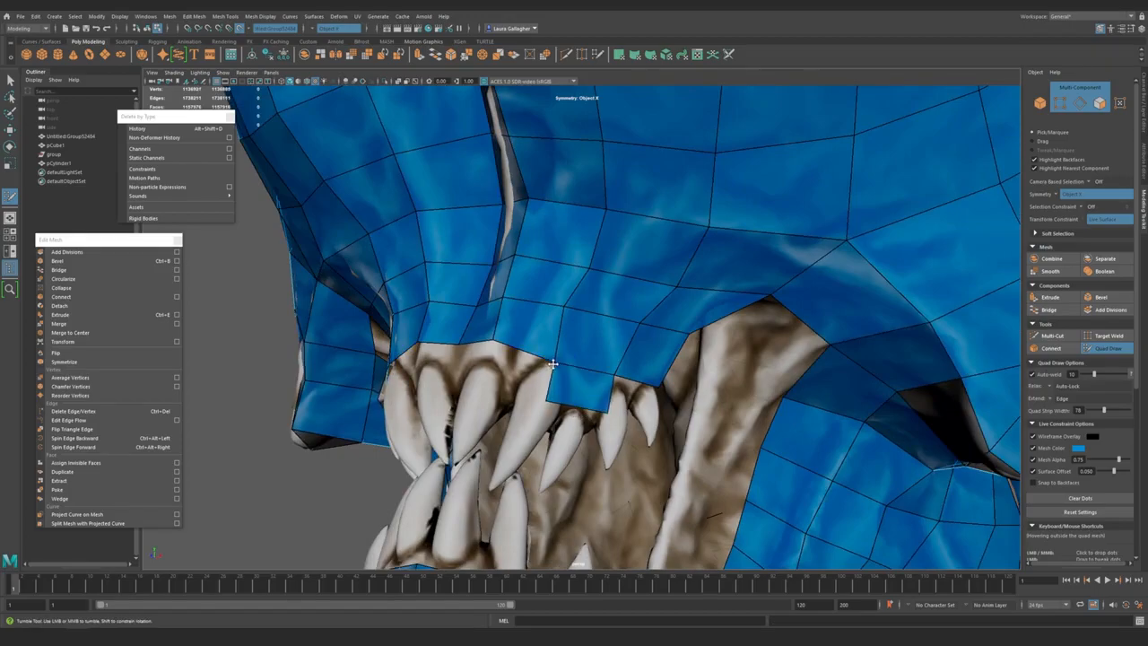
right_click_drag(745, 368, 486, 437, "alt")
key("ctrl+z")
- Examine the topology above the upper teeth and around the mouth corner from the opposite side of the head
left_click_drag(487, 436, 718, 395, "alt")
right_click_drag(502, 377, 587, 367, "alt")
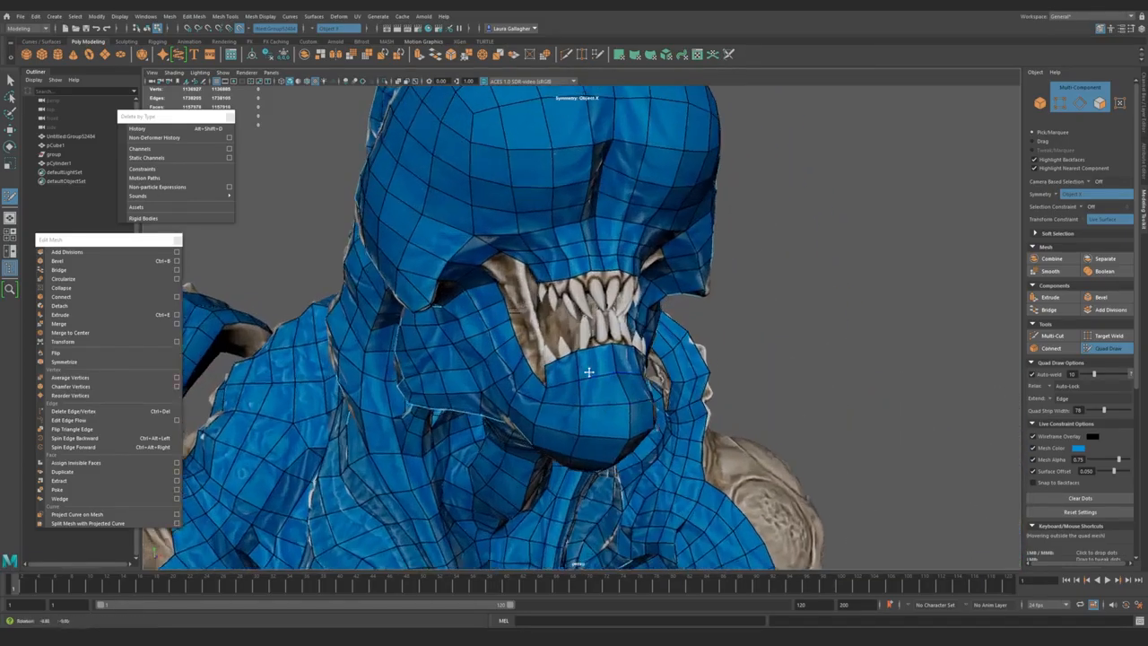
left_click_drag(586, 368, 682, 377, "alt")
middle_click_drag(619, 377, 577, 407, "alt")
right_click_drag(577, 408, 655, 395, "alt")
left_click_drag(655, 395, 620, 389, "alt")
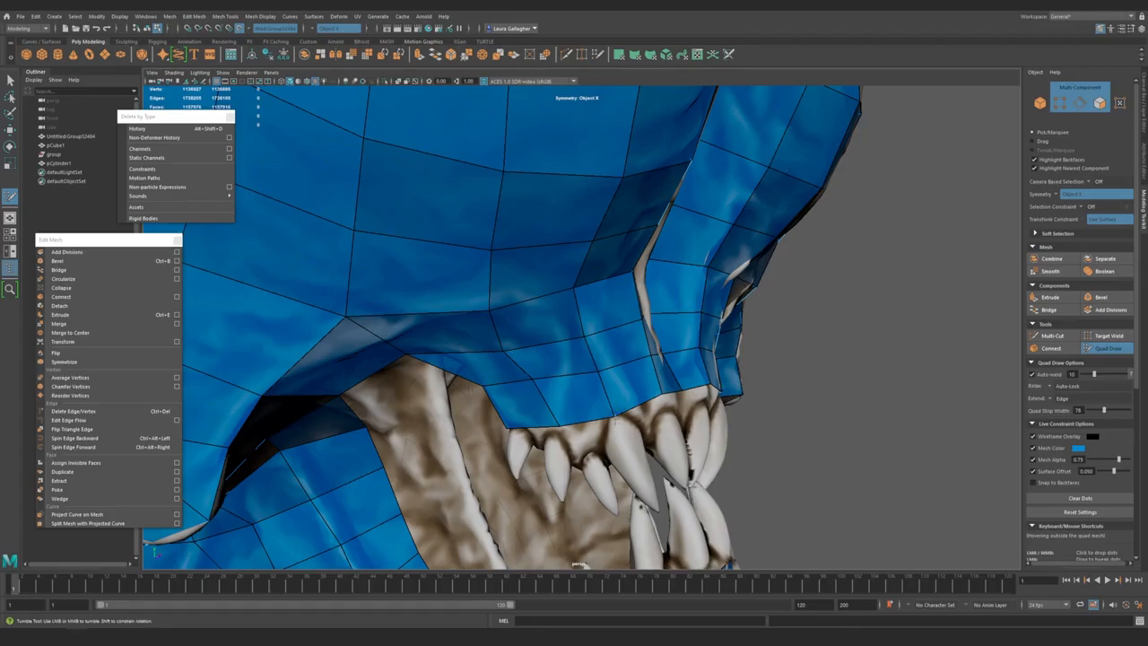
middle_click_drag(579, 389, 502, 383, "alt")
left_click_drag(503, 383, 539, 323, "alt")
mouse_move(582, 368)
left_mouse_down("alt")
mouse_move(571, 346)
mouse_move(646, 335)
mouse_move(571, 361)
left_mouse_up("alt")
right_click_drag(571, 362, 507, 337, "alt")
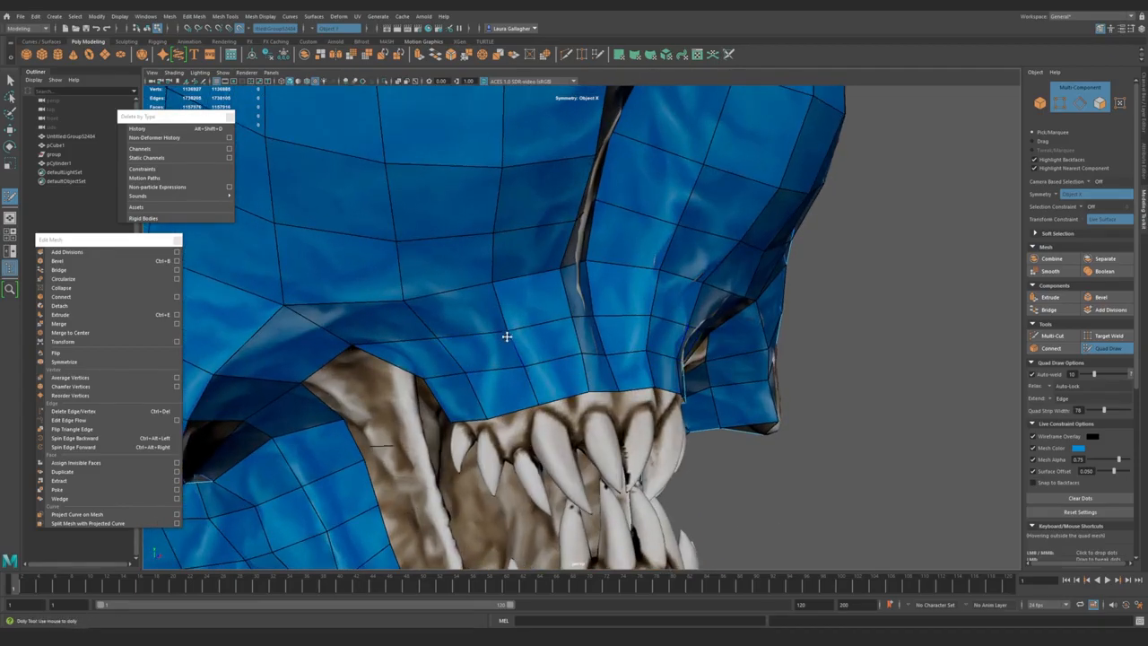
- Extend and adjust the quads around the mouth corner, between the upper gum and the cheek
left_click_drag(521, 357, 574, 336, "alt")
right_click_drag(577, 330, 607, 405, "alt")
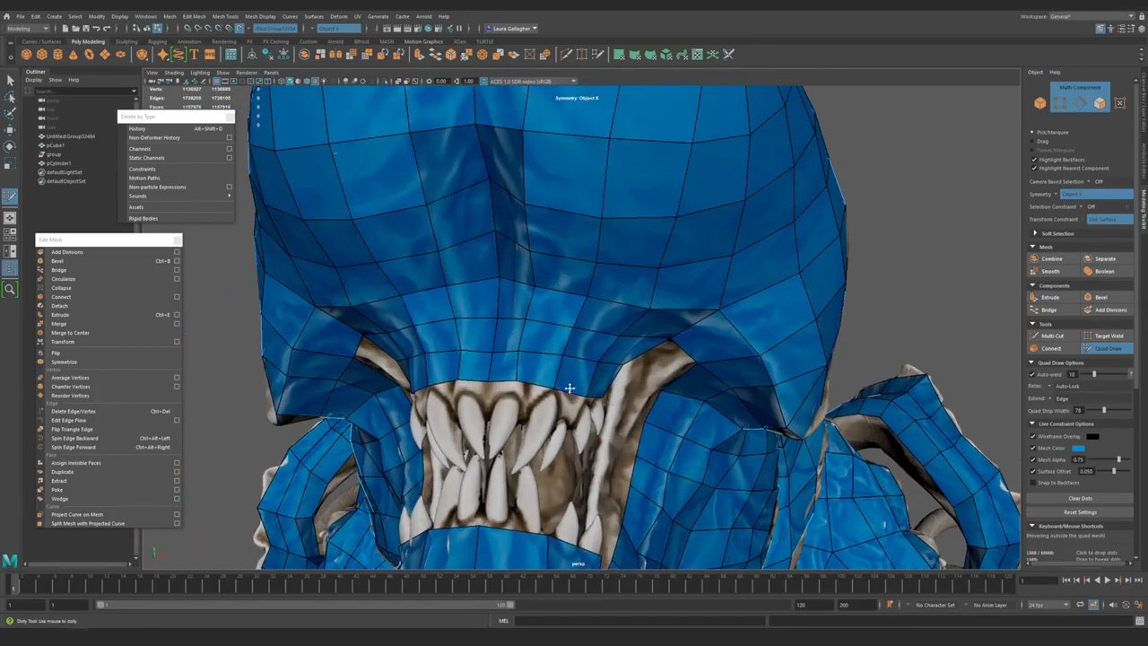
mouse_move(518, 354)
left_mouse_down("alt")
mouse_move(515, 372)
mouse_move(539, 391)
mouse_move(513, 429)
mouse_move(564, 436)
mouse_move(479, 400)
mouse_move(527, 369)
mouse_move(544, 396)
left_mouse_up("alt")
mouse_move(554, 343)
left_mouse_down("ctrl")
mouse_move(548, 328)
mouse_move(589, 290)
mouse_move(574, 275)
left_mouse_up("ctrl")
mouse_move(633, 309)
left_mouse_down()
mouse_move(590, 251)
mouse_move(616, 205)
left_mouse_up()
middle_click_drag(646, 289, 639, 429, "alt")
left_click_drag(638, 429, 646, 405, "alt")
left_click_drag(619, 341, 591, 321)
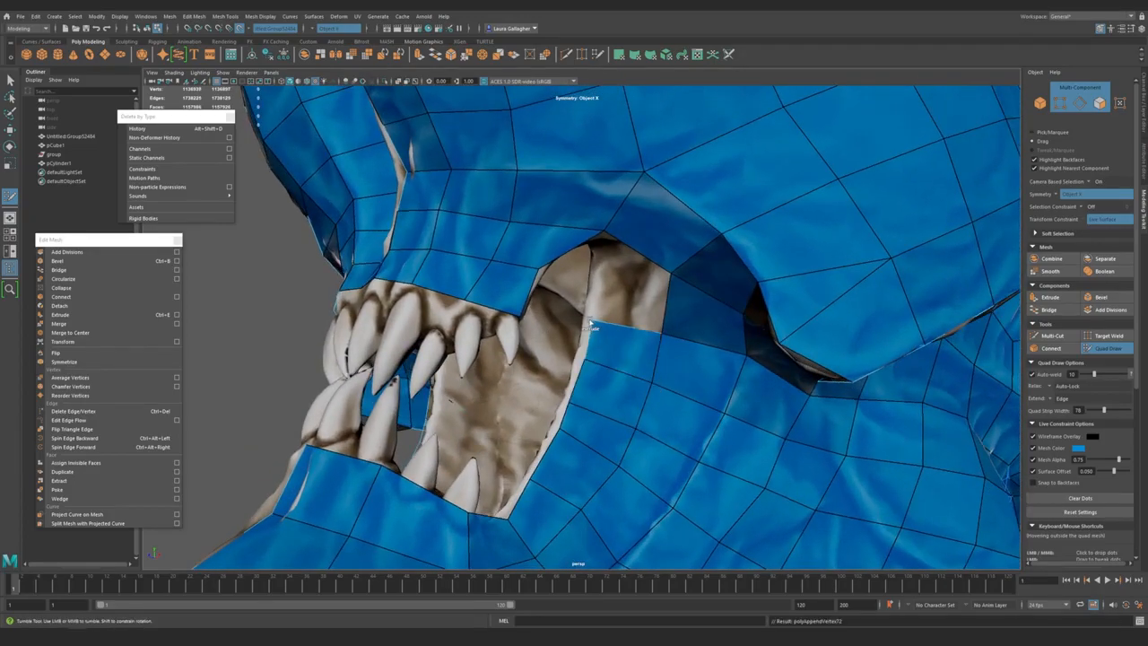
right_click_drag(588, 319, 586, 340, "alt")
left_click_drag(584, 357, 598, 389, "alt")
right_click_drag(598, 389, 583, 363, "alt")
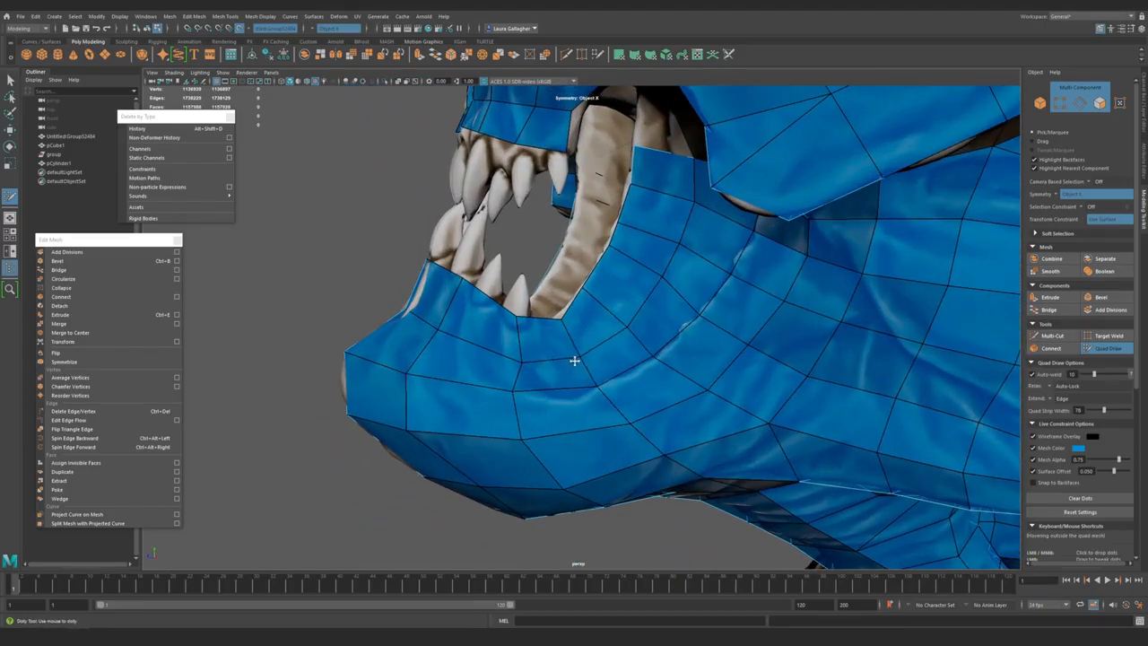
left_click_drag(510, 341, 538, 347, "alt")
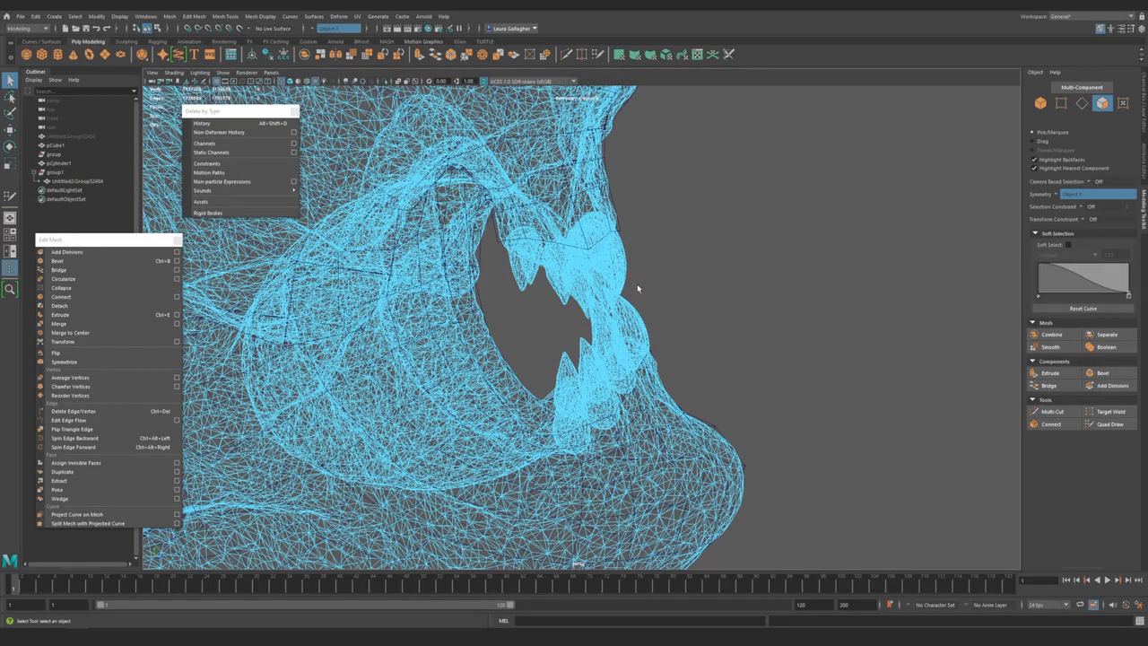
- Select faces on the upper and lower teeth of the sculpt and expand the selection to whole shells
left_click_drag(508, 296, 540, 265)
right_click_drag(732, 269, 713, 330, "ctrl")
left_click_drag(653, 329, 598, 305, "alt")
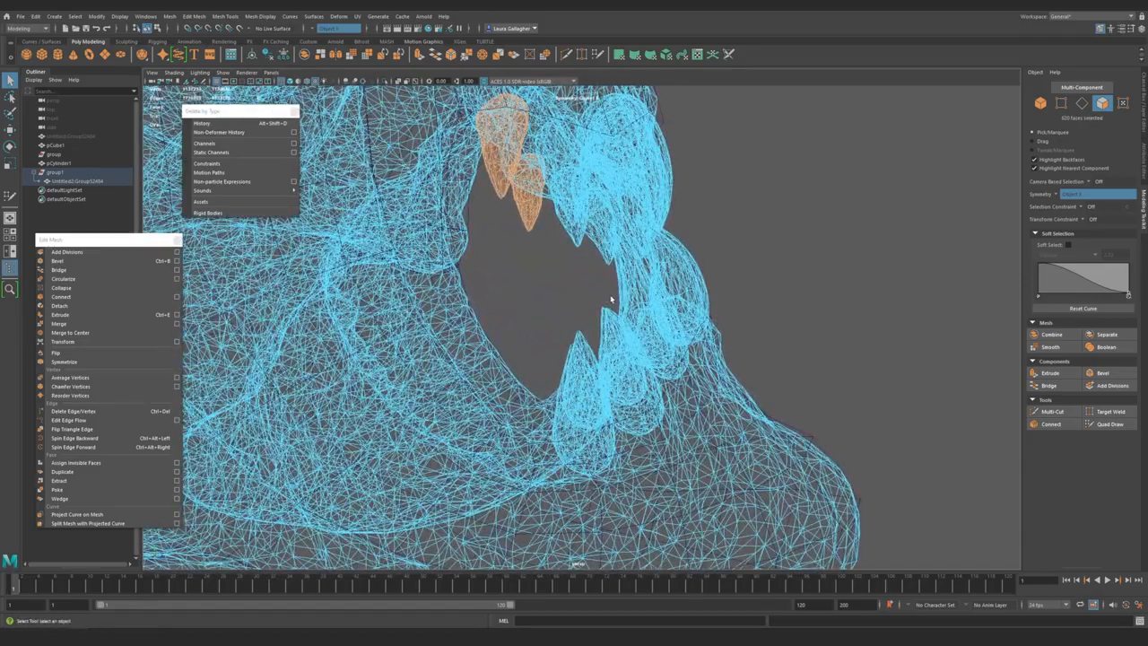
right_click_drag(845, 283, 837, 345, "ctrl")
left_click_drag(837, 344, 558, 249, "alt")
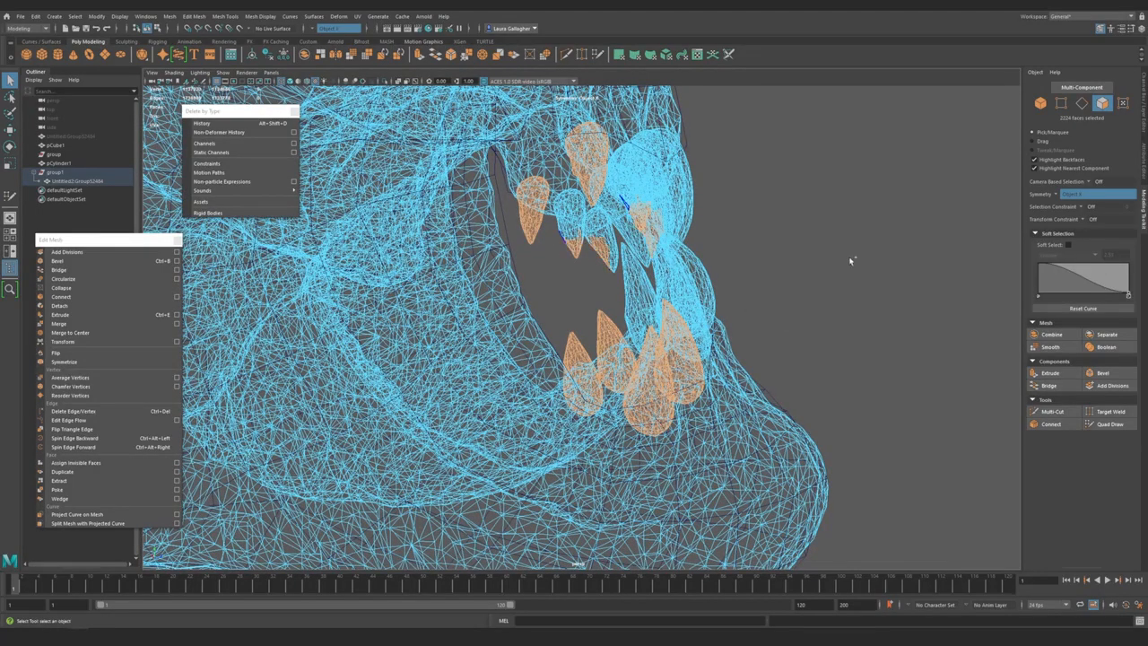
left_click_drag(715, 312, 640, 297, "alt")
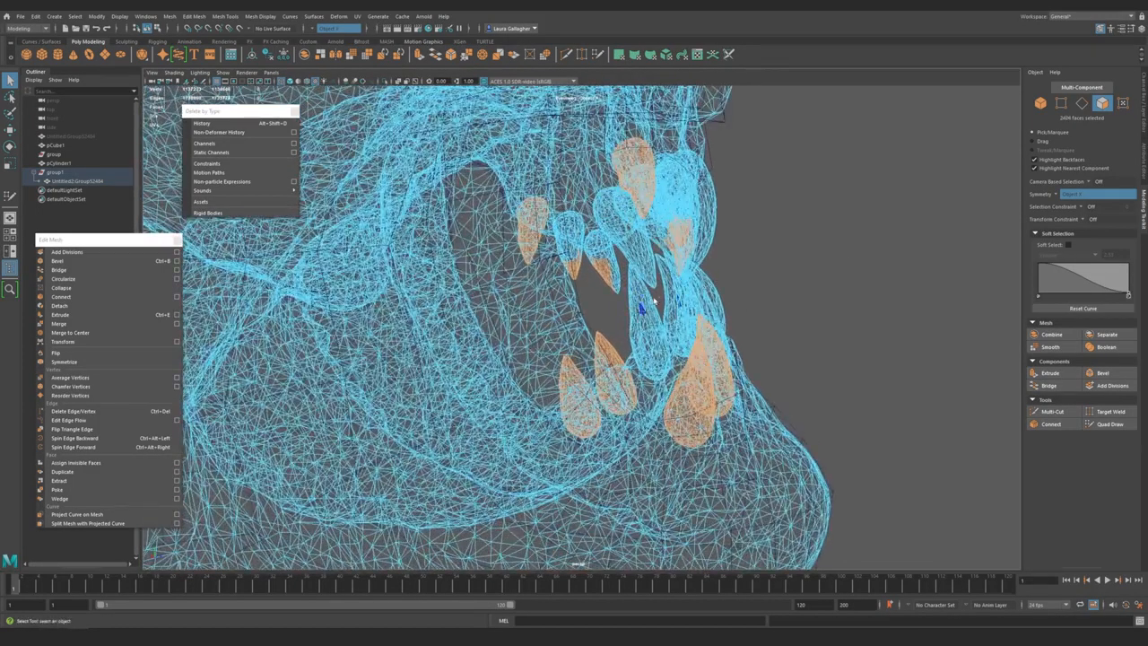
right_click(817, 268, "ctrl")
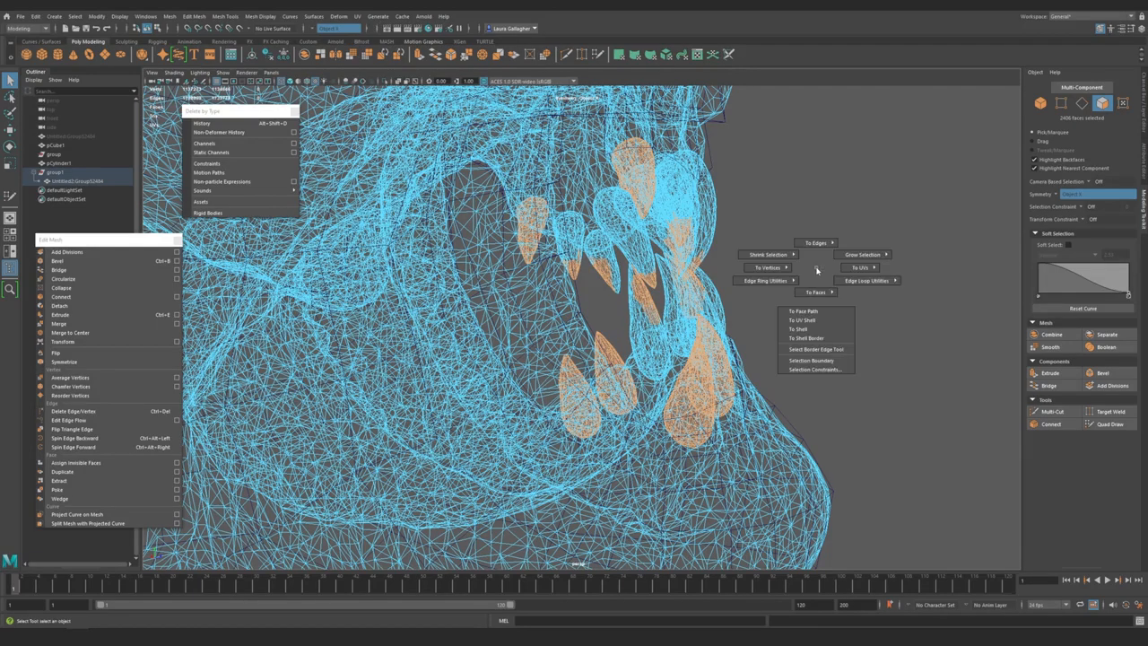
left_click(807, 328)
left_click_drag(782, 314, 760, 304, "alt")
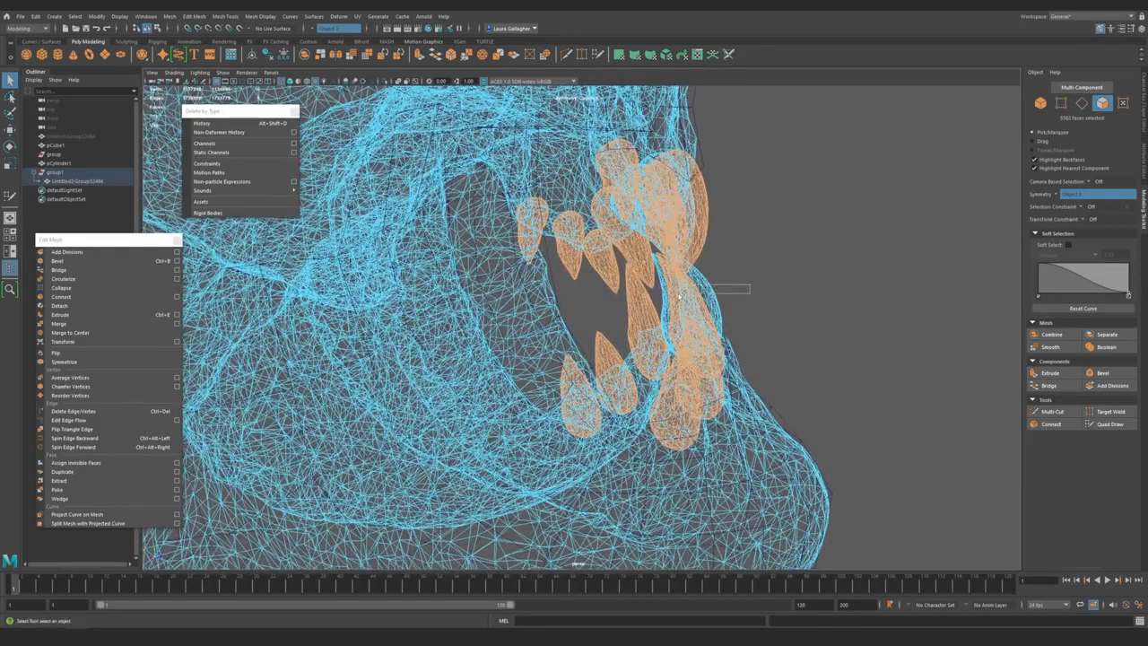
- Add the remaining front teeth shells to the face selection and separate the teeth from the sculpt
right_click_drag(795, 287, 777, 348, "ctrl")
left_click_drag(728, 298, 751, 299, "alt")
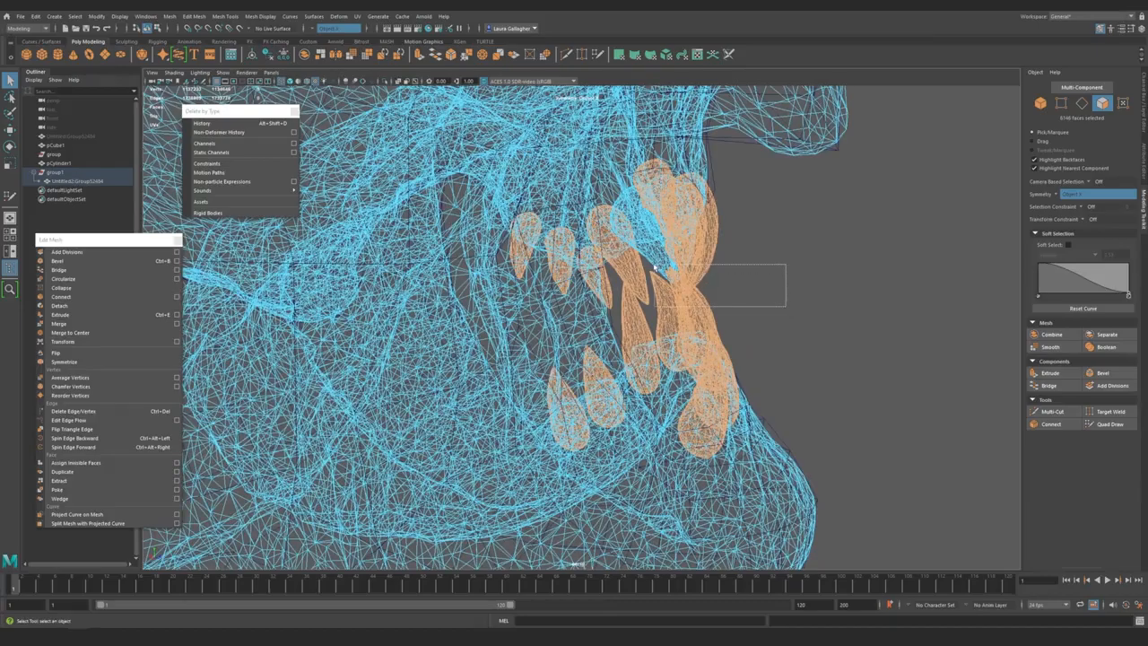
right_click_drag(802, 290, 795, 351, "ctrl")
left_click_drag(806, 327, 675, 315, "alt")
left_click(169, 16)
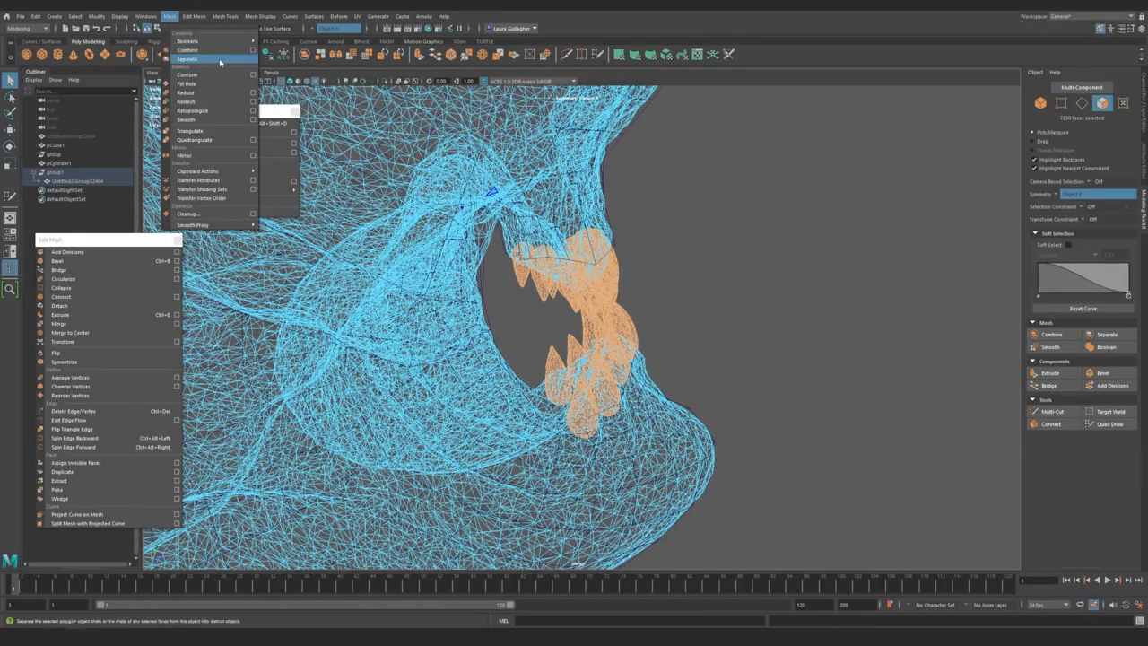
left_click(219, 61)
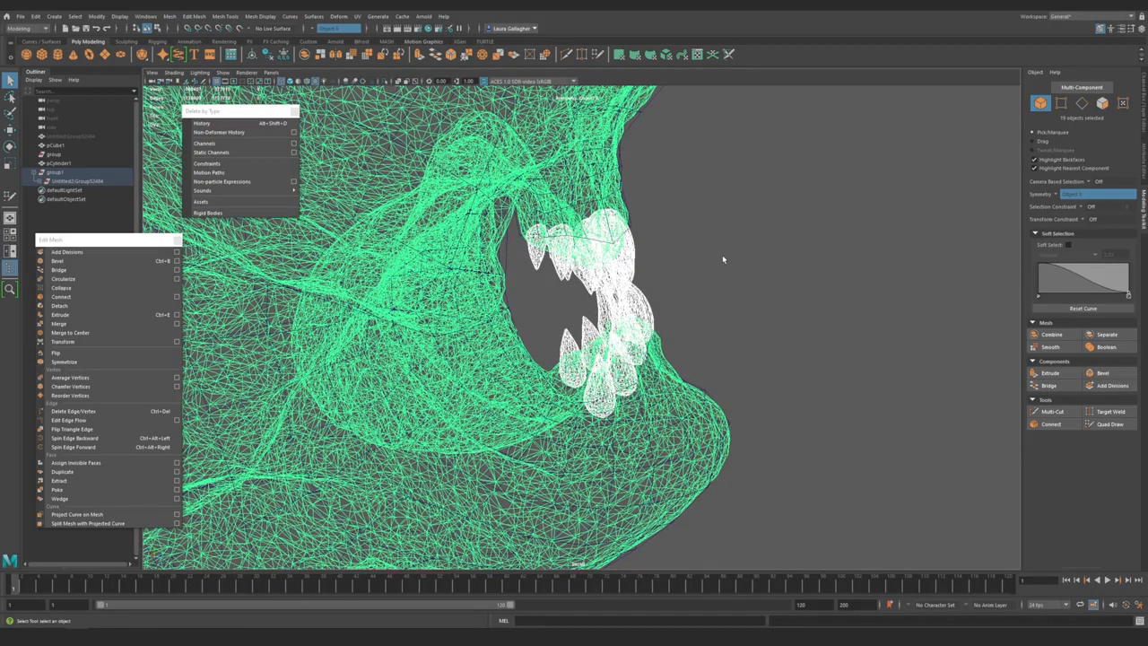
- Select all separated teeth without the body and the retopology mesh, and combine them into one object
left_click(723, 259)
left_click_drag(667, 303, 521, 271, "alt")
left_click(632, 302)
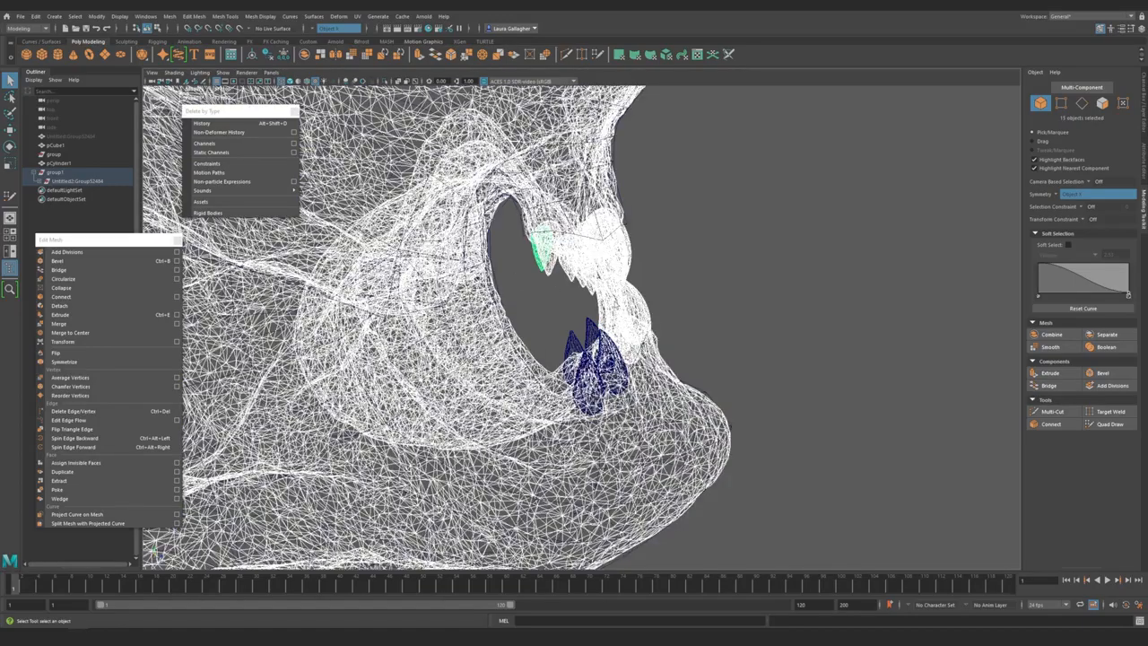
left_click(690, 281)
left_click(597, 274)
left_click(621, 204)
left_click_drag(746, 167, 529, 377)
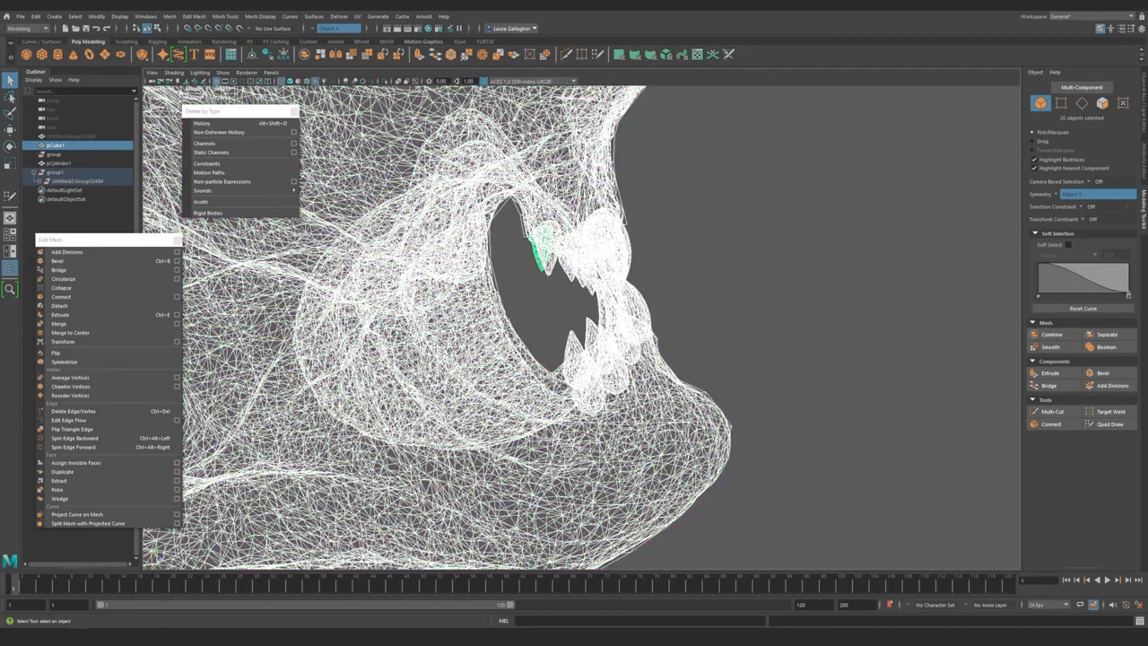
left_click_drag(743, 539, 623, 498, "ctrl")
scroll(705, 400, "down", 2)
left_click_drag(706, 400, 721, 446, "alt")
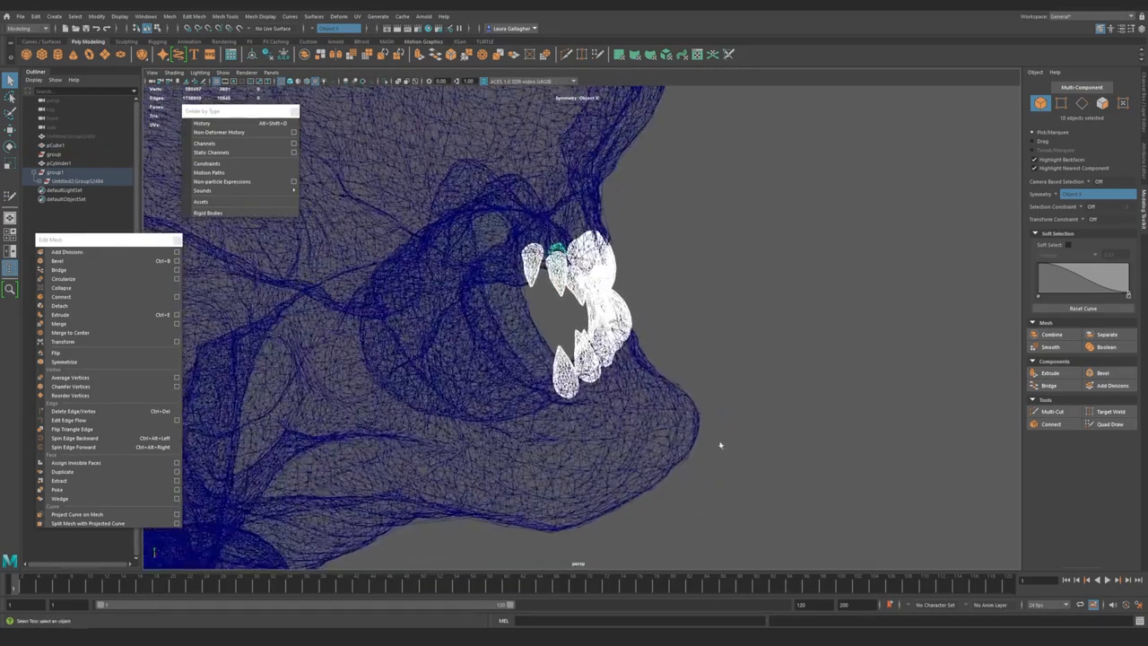
left_click(192, 52)
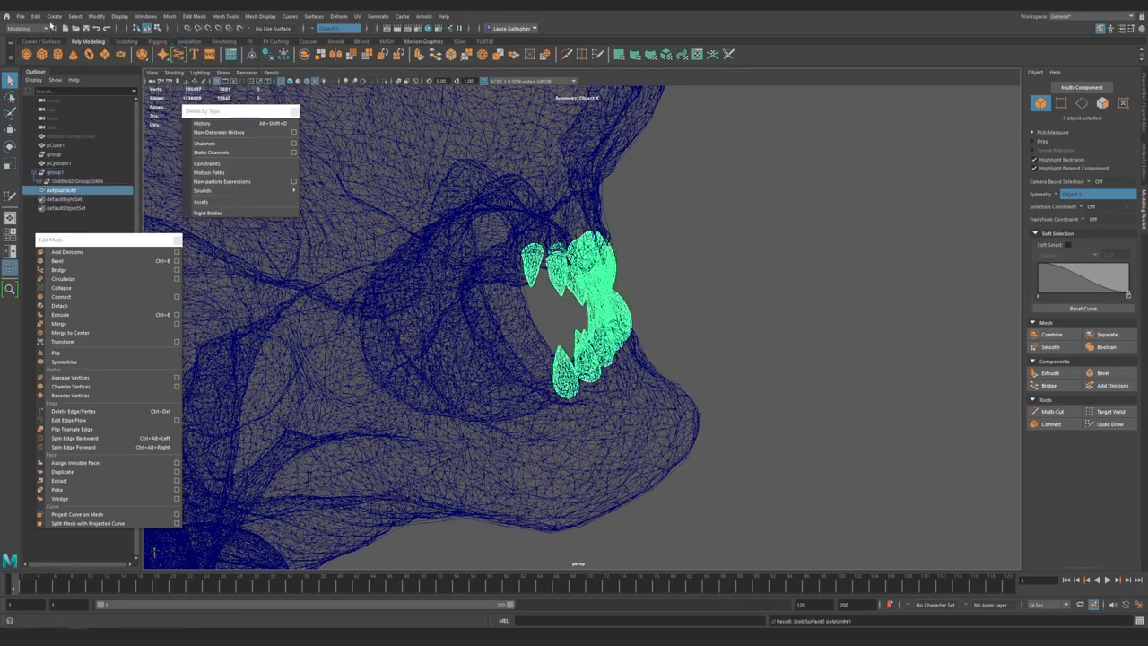
- Delete the history of the combined teeth and hide them, leaving the sculpt and the retopology mesh
left_click(36, 16)
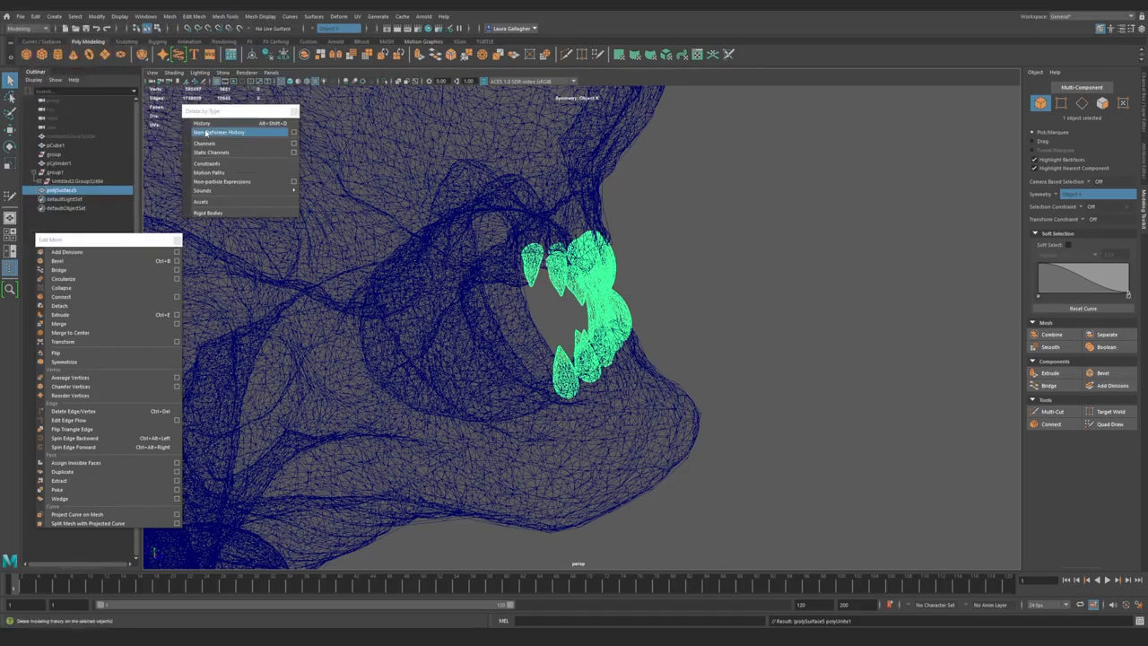
left_click(658, 406)
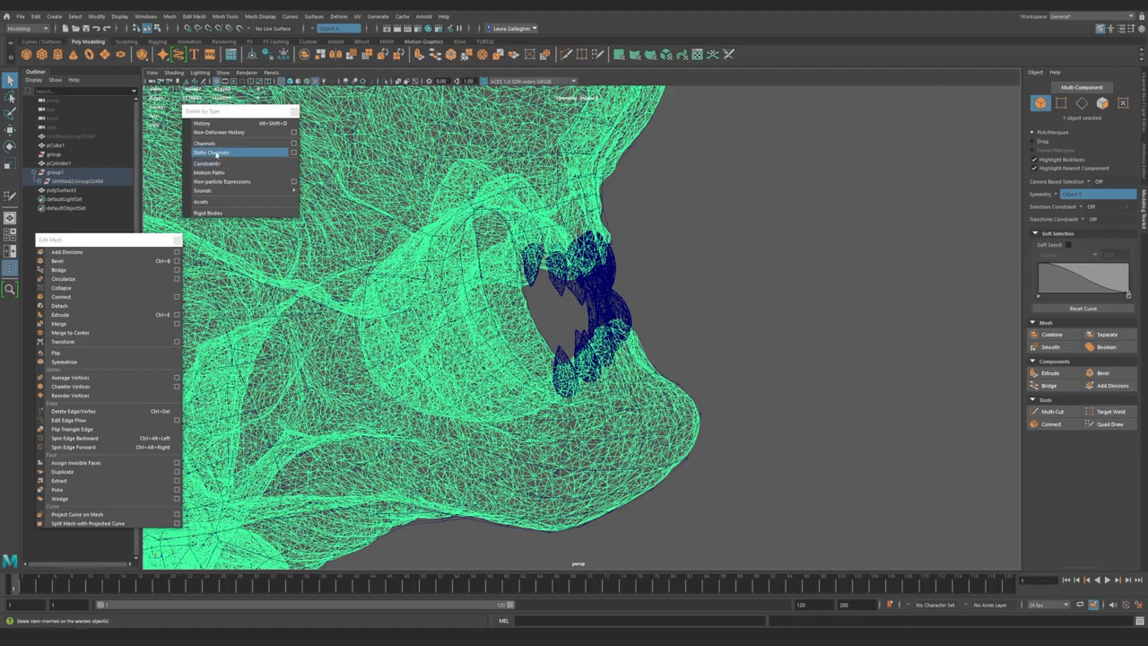
left_click(728, 224)
left_click(610, 308)
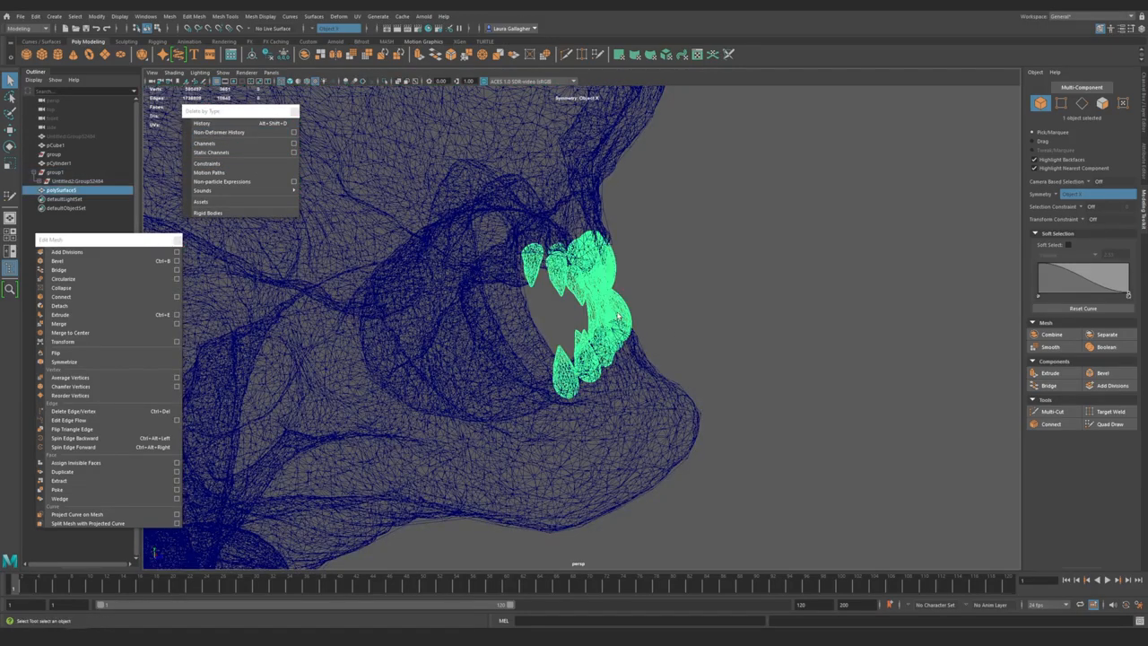
left_click(628, 397)
left_click_drag(628, 397, 437, 285, "alt")
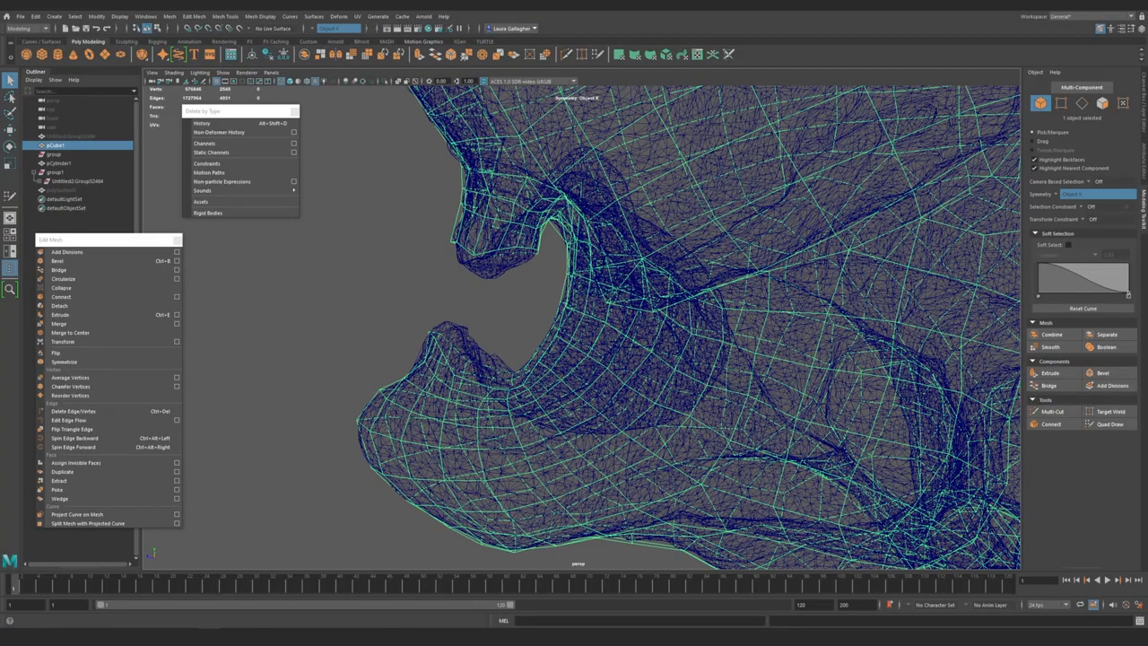
- Start Quad Draw on the retopology mesh in textured shading and extend quads down from the middle of the upper gum edge
left_click_drag(435, 155, 406, 228, "alt")
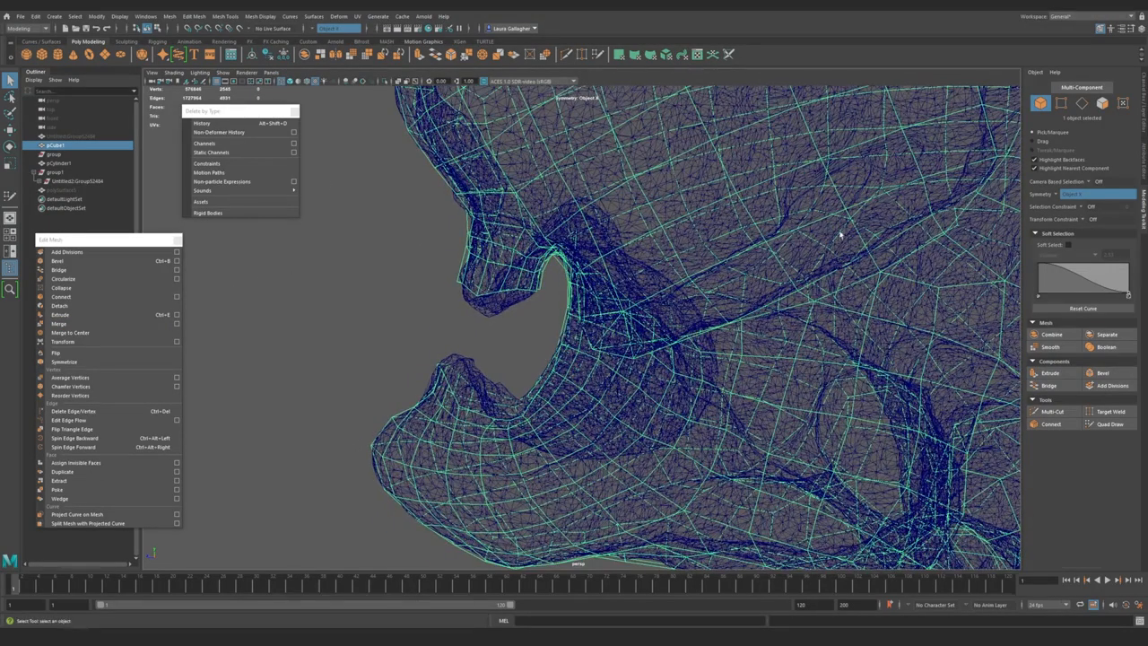
left_click(1105, 424)
left_click_drag(556, 395, 610, 408, "alt")
right_click_drag(556, 418, 596, 421, "alt")
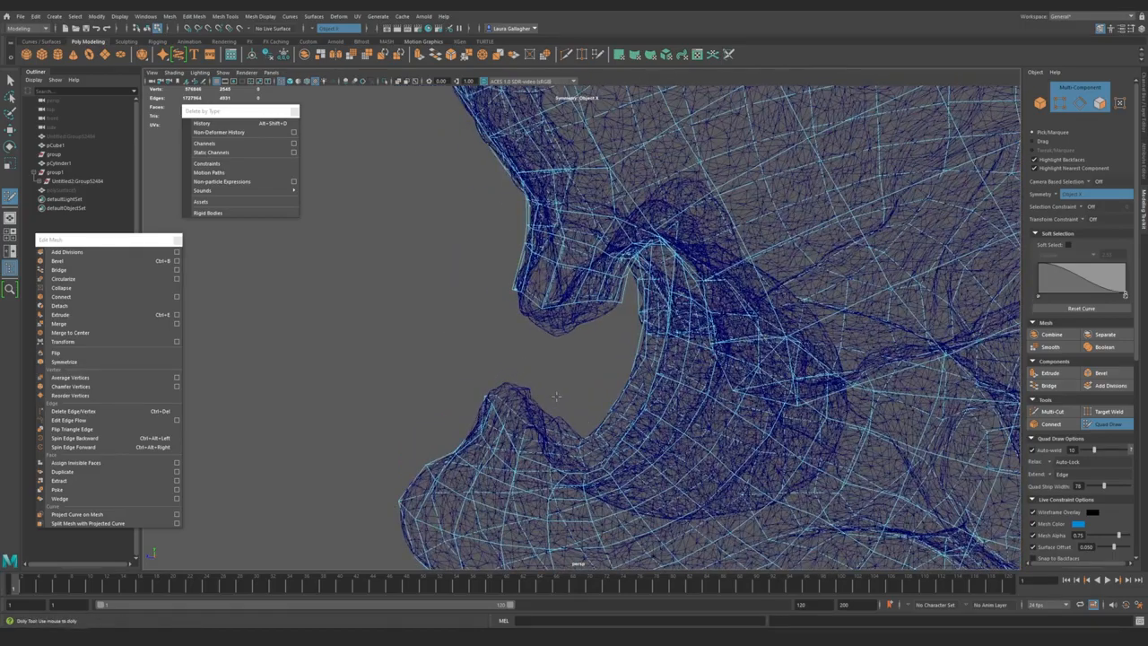
key("6")
left_click_drag(553, 394, 624, 385, "alt")
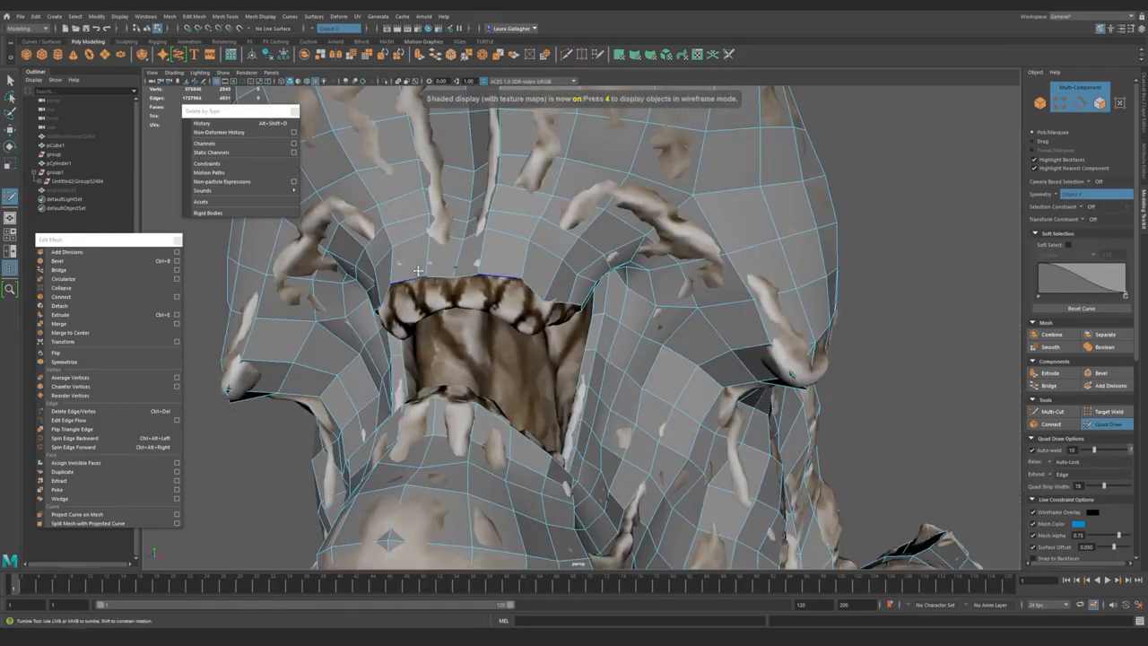
right_click_drag(623, 386, 635, 383, "alt")
left_click_drag(635, 383, 620, 386, "alt")
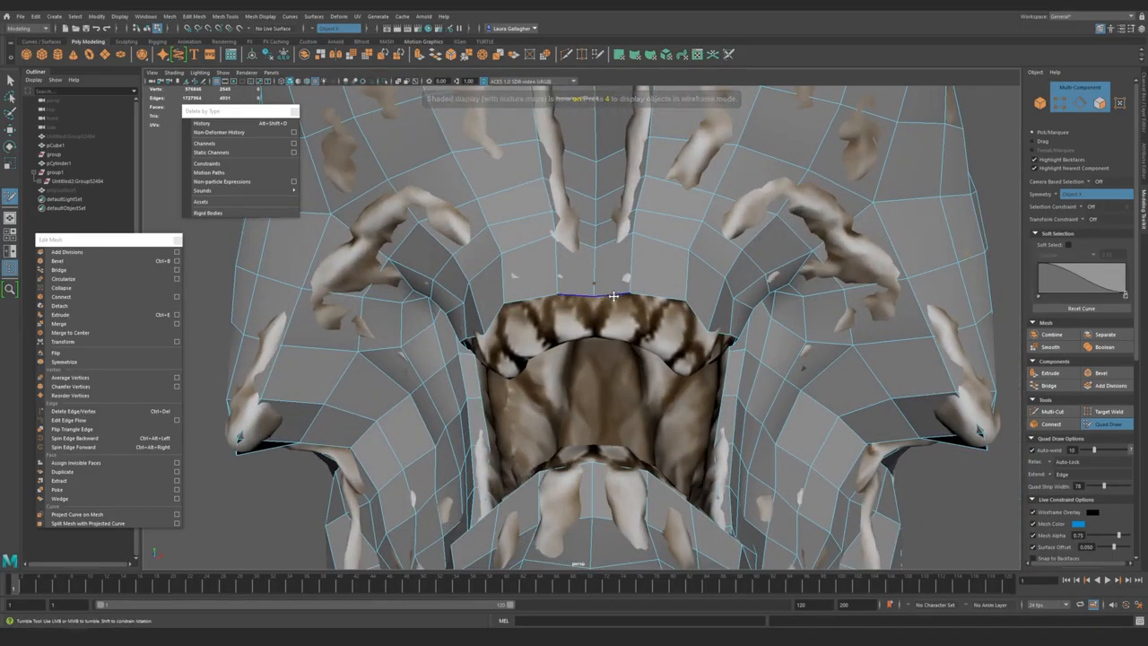
left_click_drag(614, 294, 619, 324)
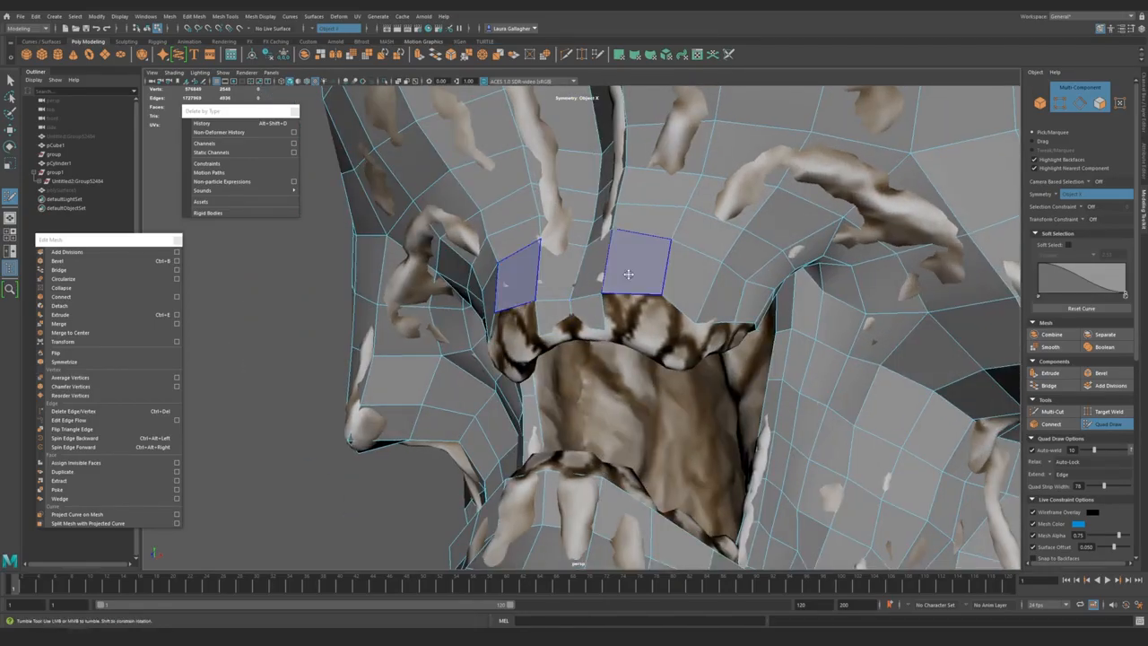
- Make the toothless sculpt the live surface and restart Quad Draw on the retopology mesh to check the gum quads
right_click_drag(613, 305, 646, 286)
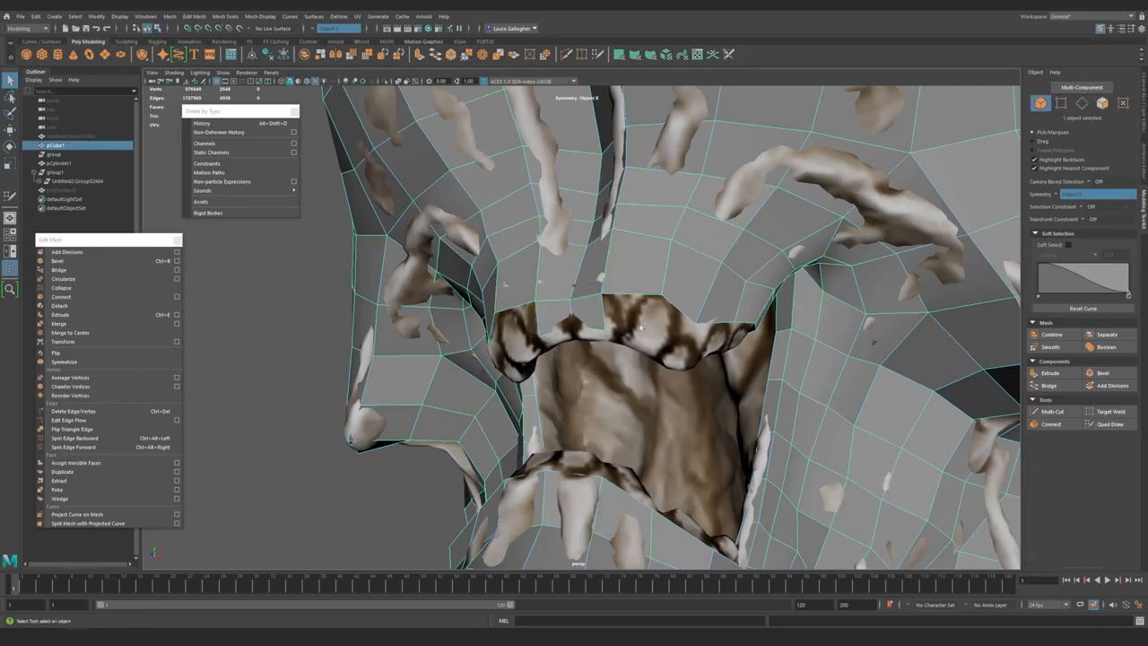
left_click(236, 29)
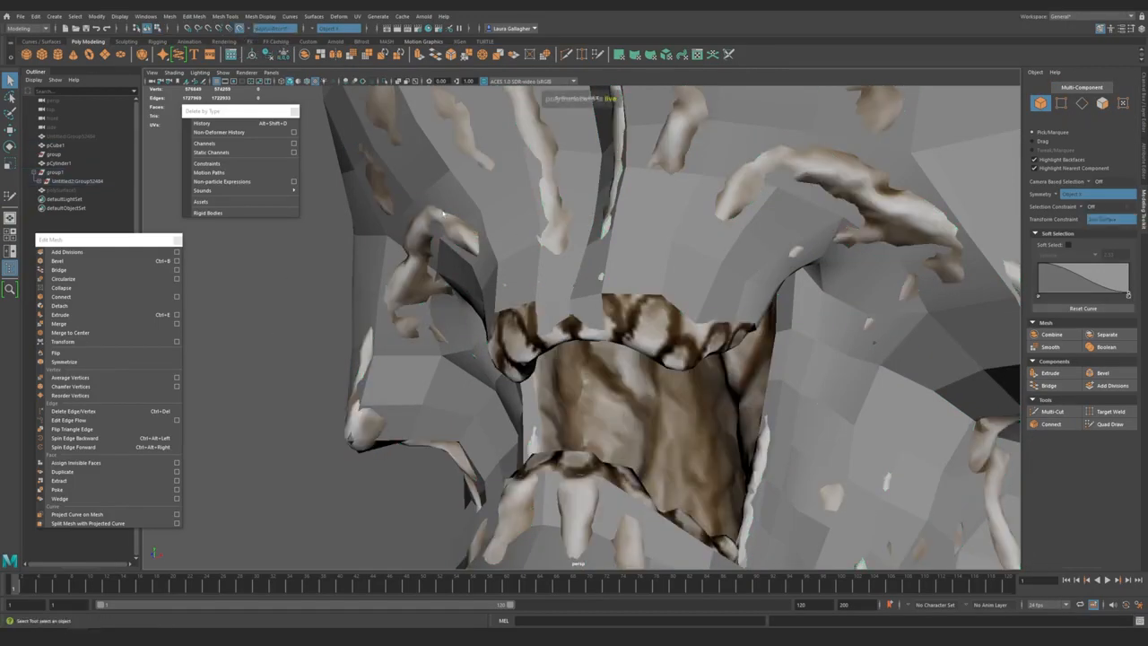
left_click(643, 325)
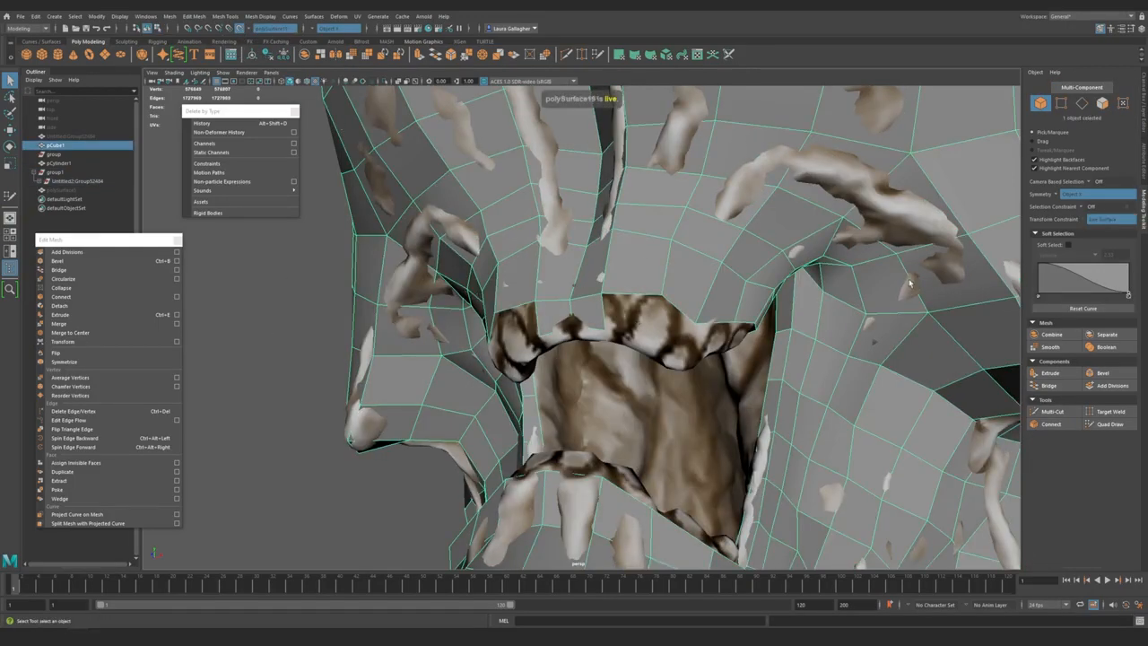
left_click(1108, 422)
left_click_drag(466, 278, 592, 272, "alt")
middle_click_drag(592, 272, 528, 295, "alt")
right_click_drag(529, 296, 597, 296, "alt")
left_click_drag(596, 296, 577, 336, "alt")
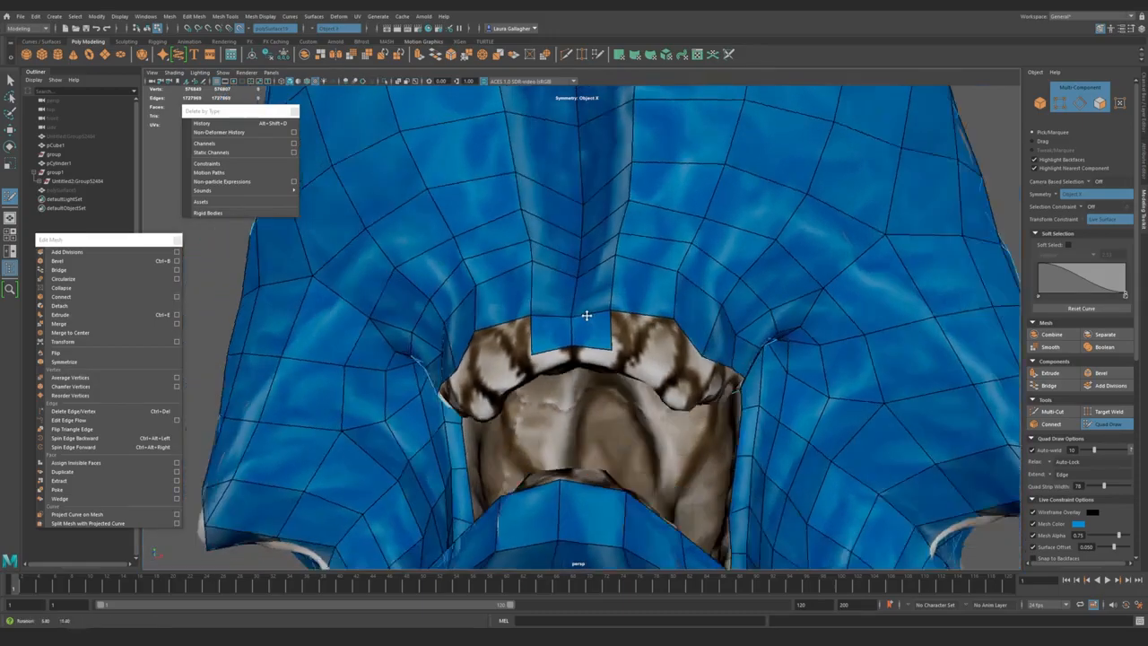
right_click_drag(587, 315, 609, 393, "alt")
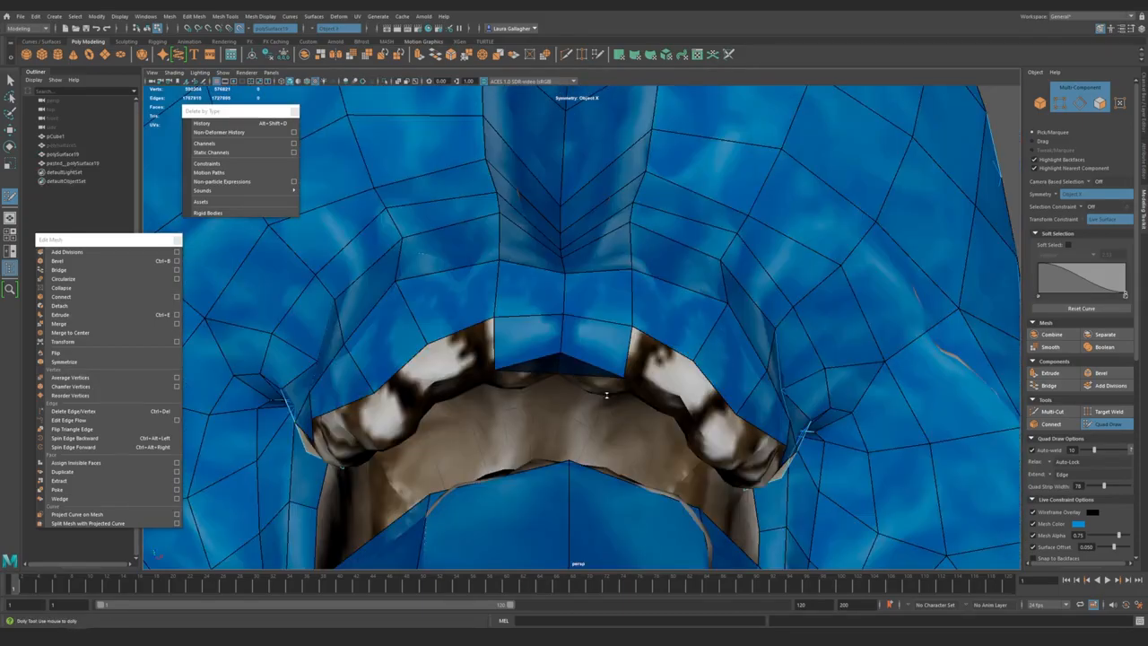
mouse_move(562, 367)
left_mouse_down("alt")
mouse_move(592, 359)
mouse_move(564, 406)
mouse_move(494, 328)
mouse_move(542, 360)
mouse_move(620, 329)
left_mouse_up("alt")
- Leave Quad Draw and select the head faces of the pasted sculpt piece in face mode
key("q")
right_click_drag(634, 353, 691, 340)
scroll(691, 340, "down", 3)
left_click(635, 405)
left_click_drag(635, 405, 372, 278, "alt")
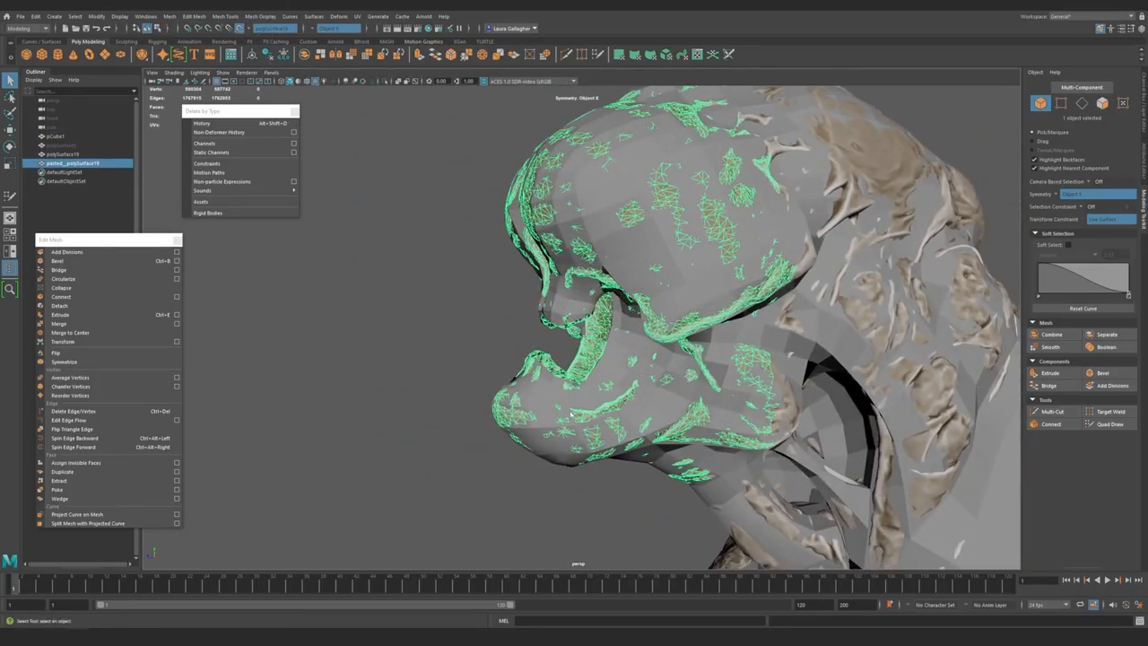
right_click_drag(587, 350, 584, 371)
mouse_move(359, 348)
left_mouse_down("alt")
mouse_move(428, 357)
mouse_move(371, 352)
left_mouse_up("alt")
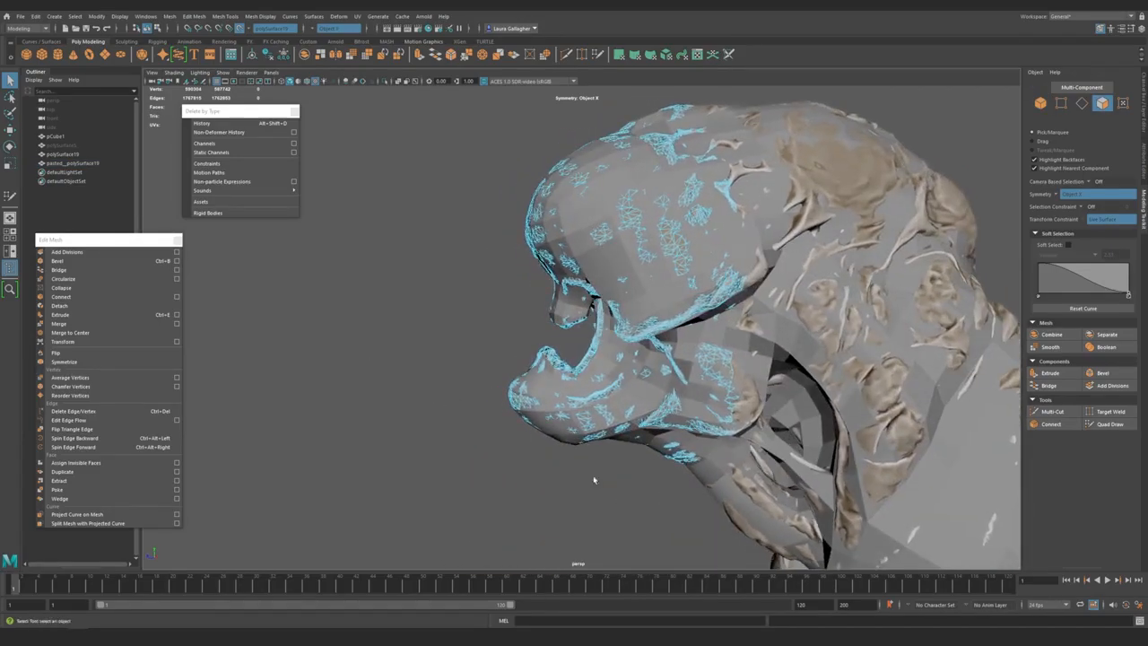
left_click_drag(438, 543, 929, 336)
key("f")
- Try to separate the selected head faces of the pasted sculpt, undo that, and try Combine instead
left_click(170, 16)
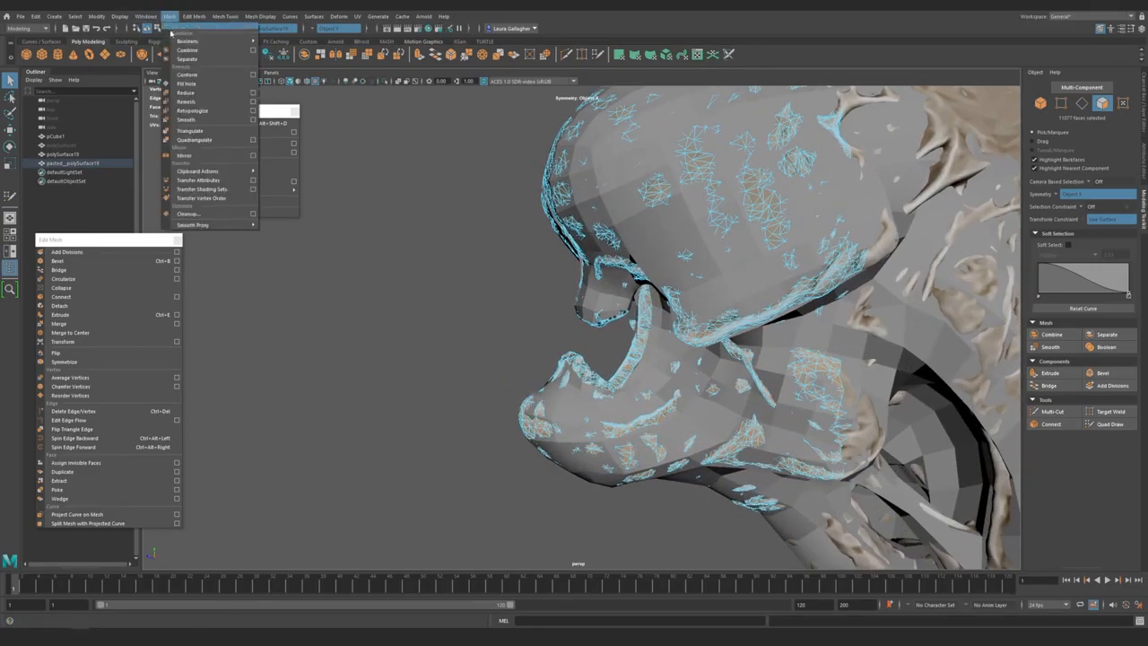
left_click(187, 58)
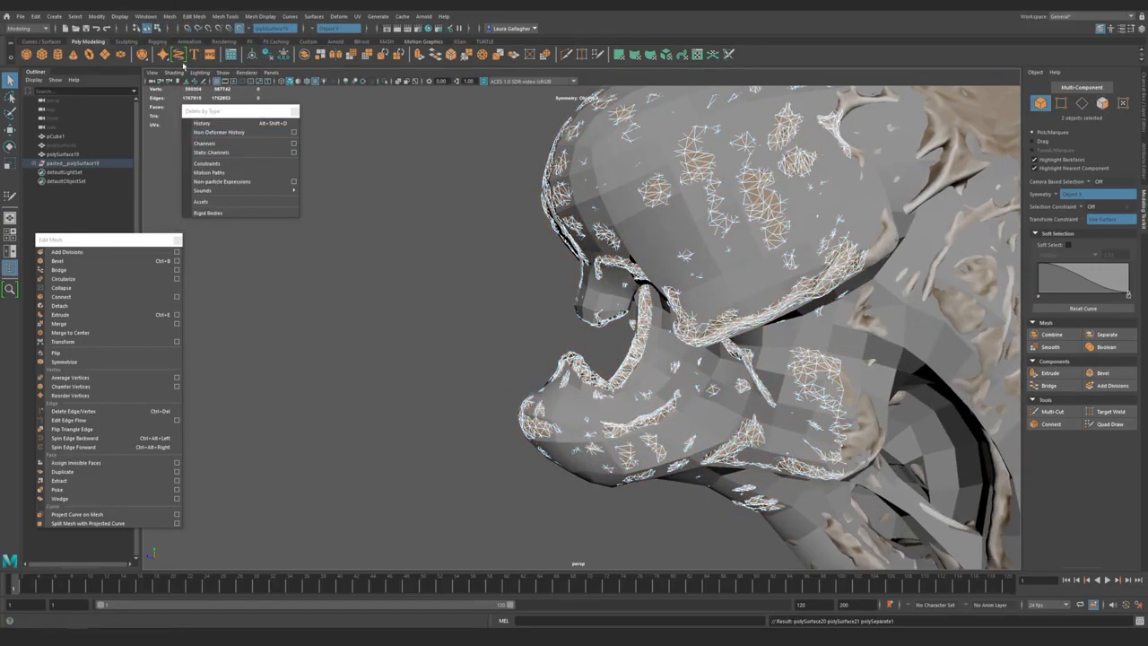
key("ctrl+z")
left_click(169, 16)
left_click(193, 50)
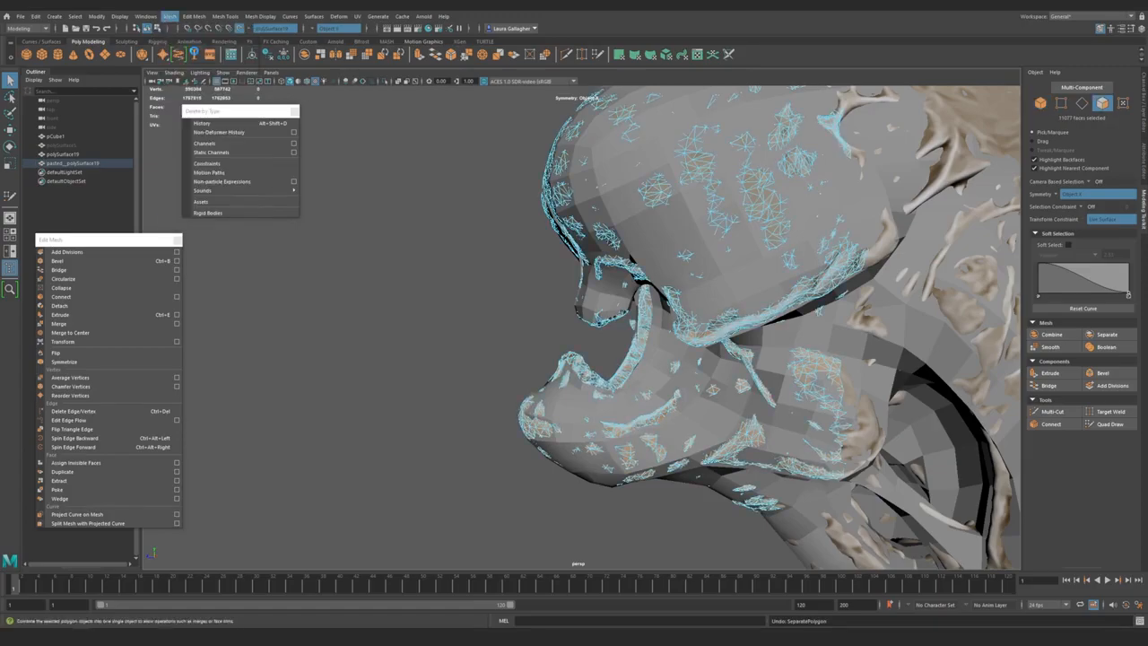
- Detach the selected head faces from the rest of the pasted sculpt mesh
middle_click_drag(544, 315, 482, 303, "alt")
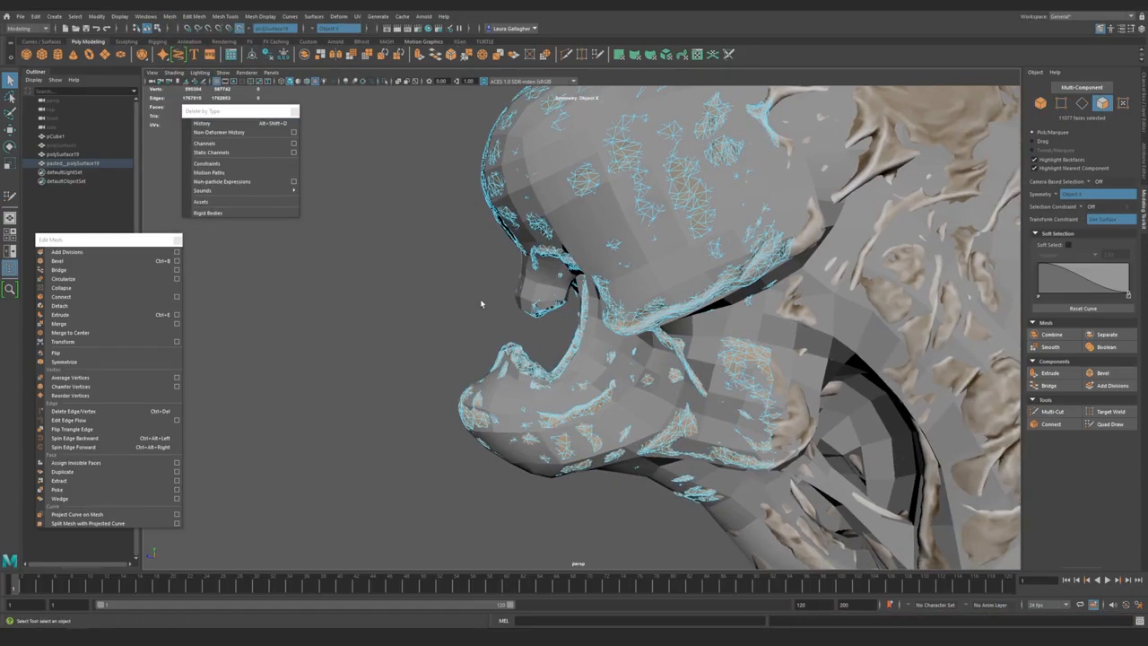
left_click(145, 18)
mouse_move(168, 18)
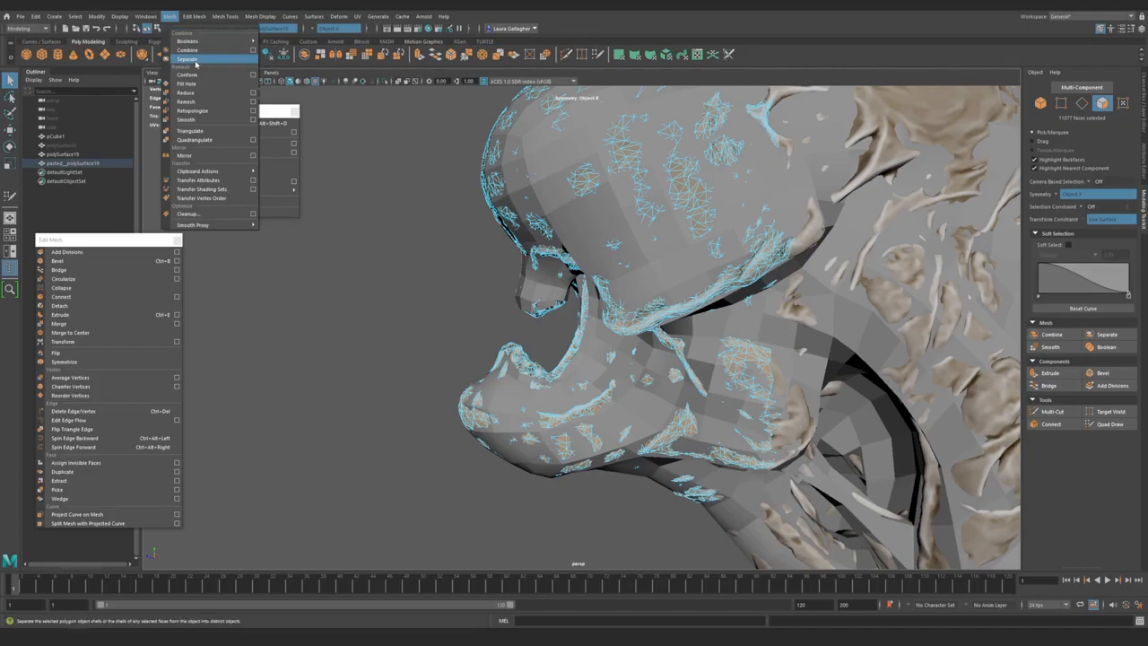
left_click(269, 112)
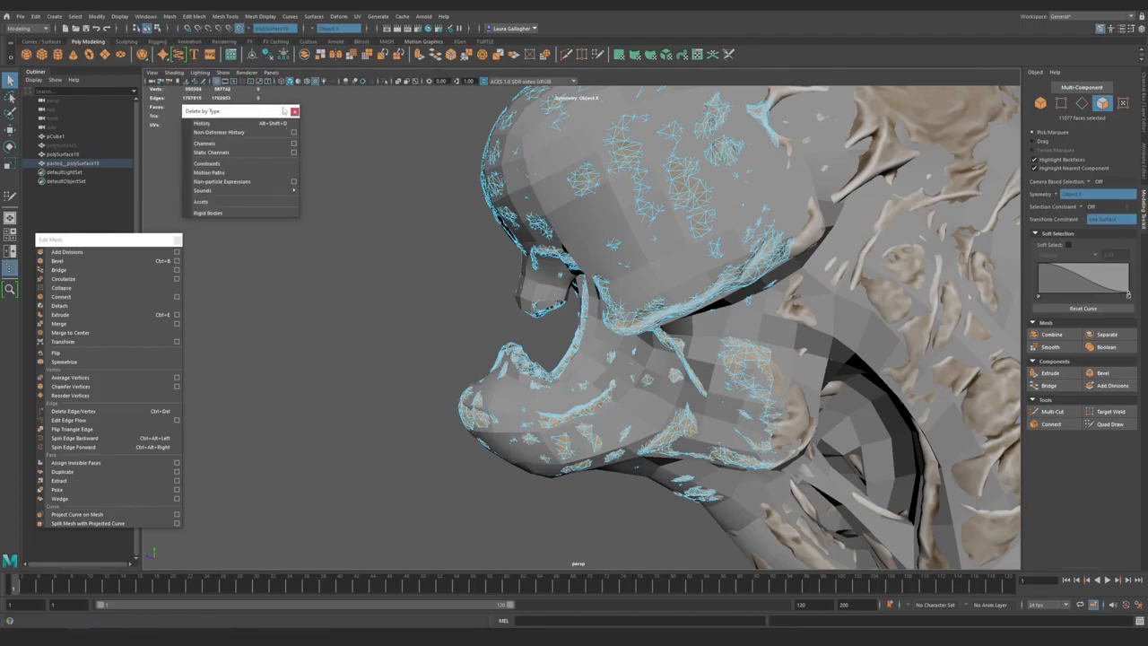
left_click(100, 305)
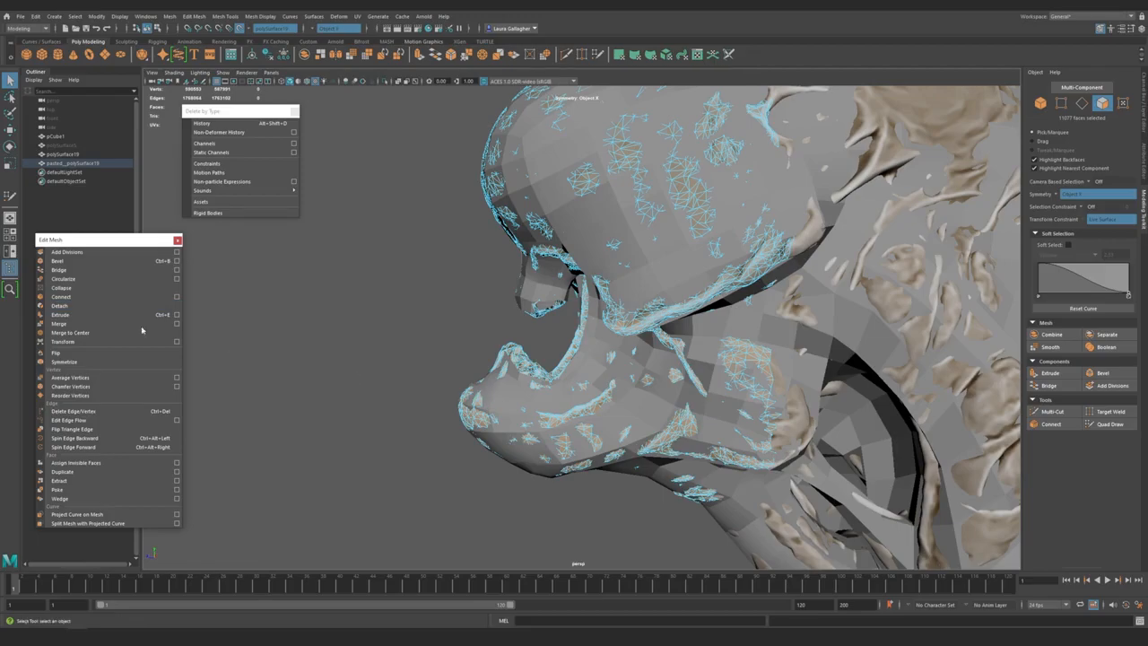
left_click_drag(384, 380, 661, 342, "alt")
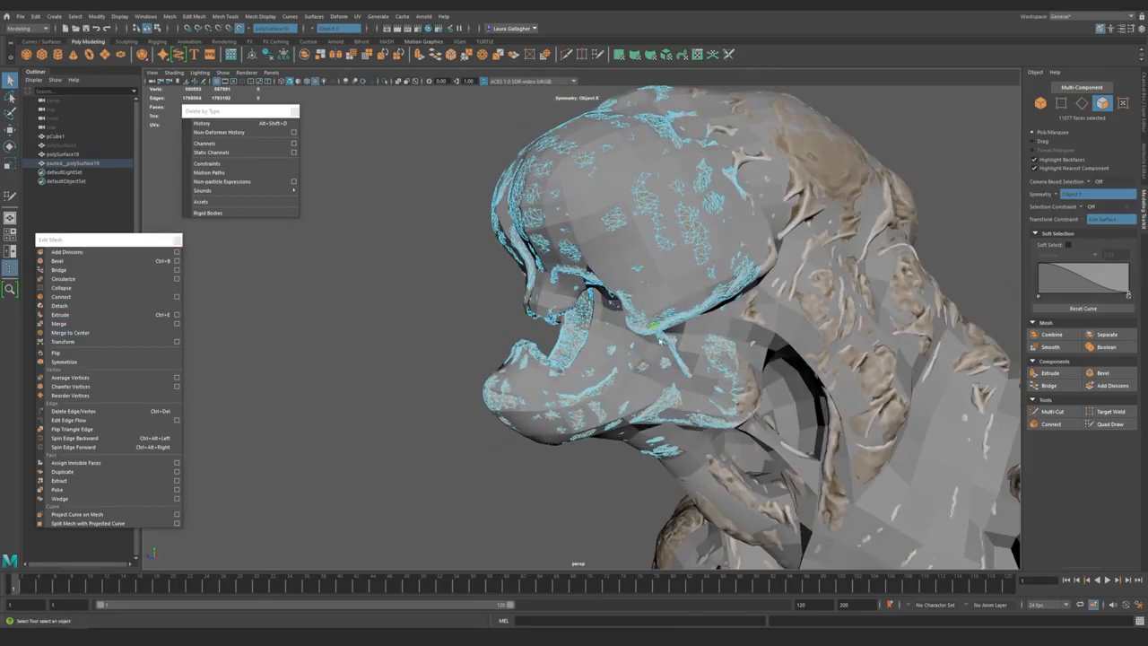
scroll(628, 368, "up", 3)
key("w")
mouse_move(631, 401)
left_mouse_down()
mouse_move(632, 391)
mouse_move(635, 404)
left_mouse_up()
key("ctrl+z")
- Separate the pasted sculpt into individual objects along the detached head faces
left_click_drag(342, 381, 178, 287, "alt")
key("q")
left_click(170, 17)
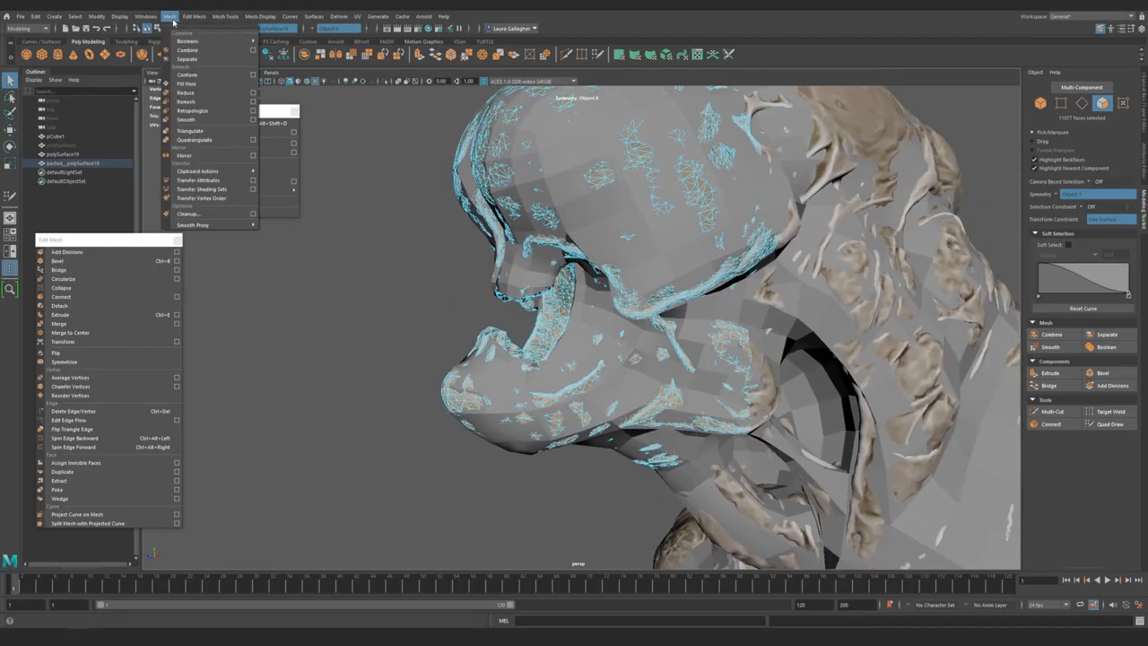
left_click(187, 59)
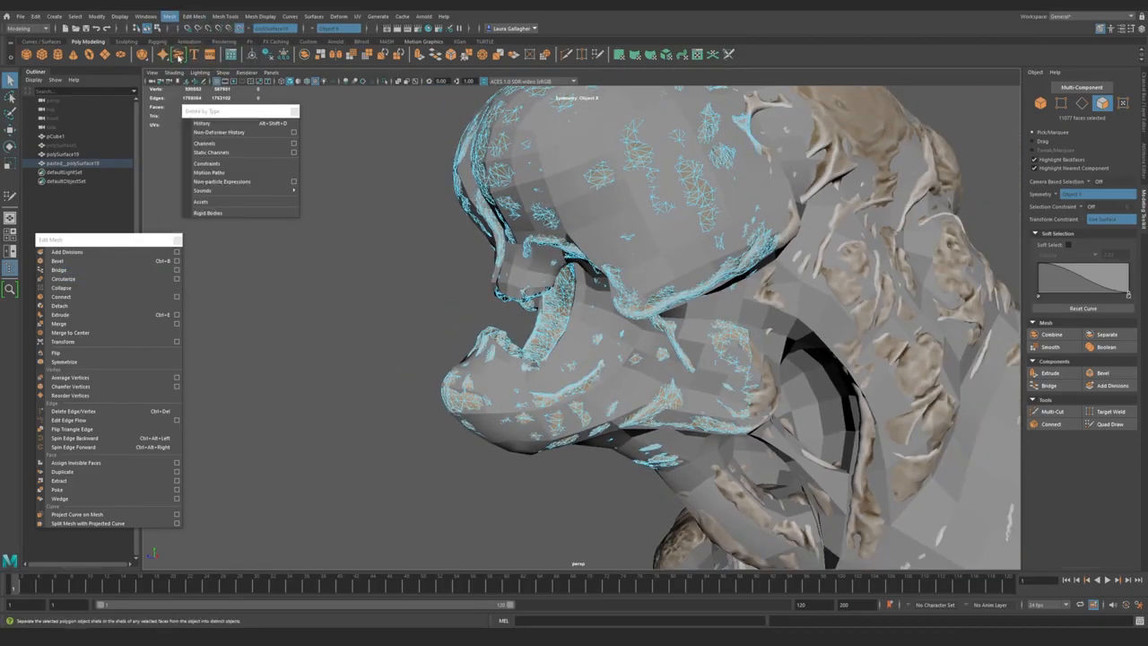
left_click(383, 299)
- Select the separated upper head piece and make it the live surface in place of the previous one
left_click(527, 377)
left_click(544, 339)
left_click_drag(502, 305, 394, 235, "alt")
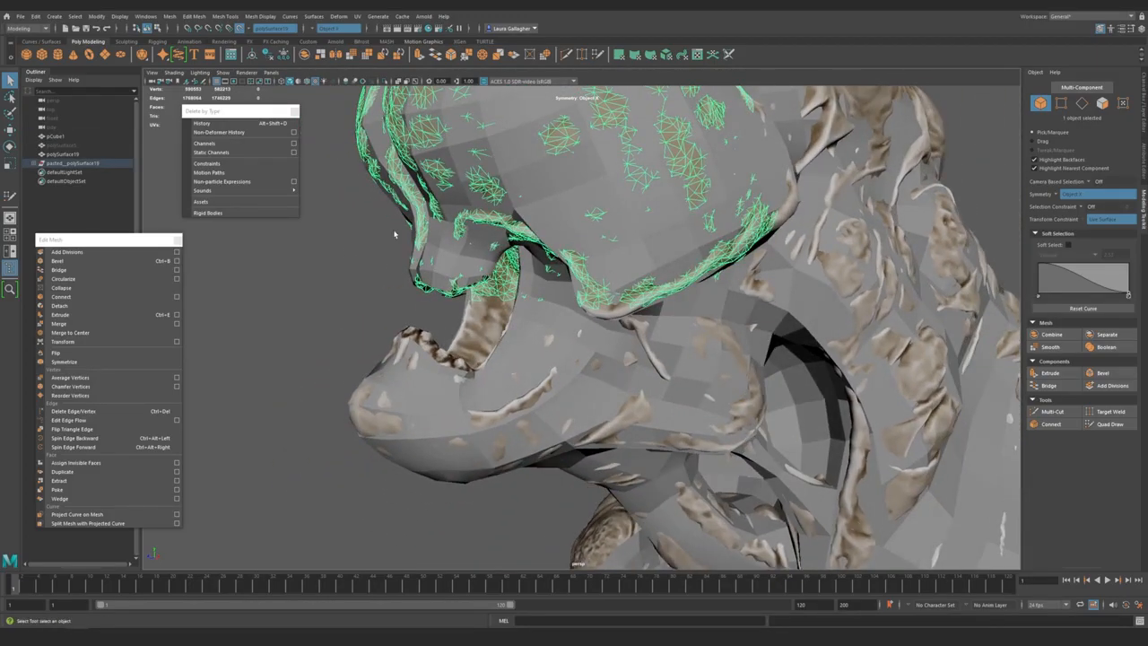
left_click(240, 28)
left_click_drag(316, 180, 351, 197, "alt")
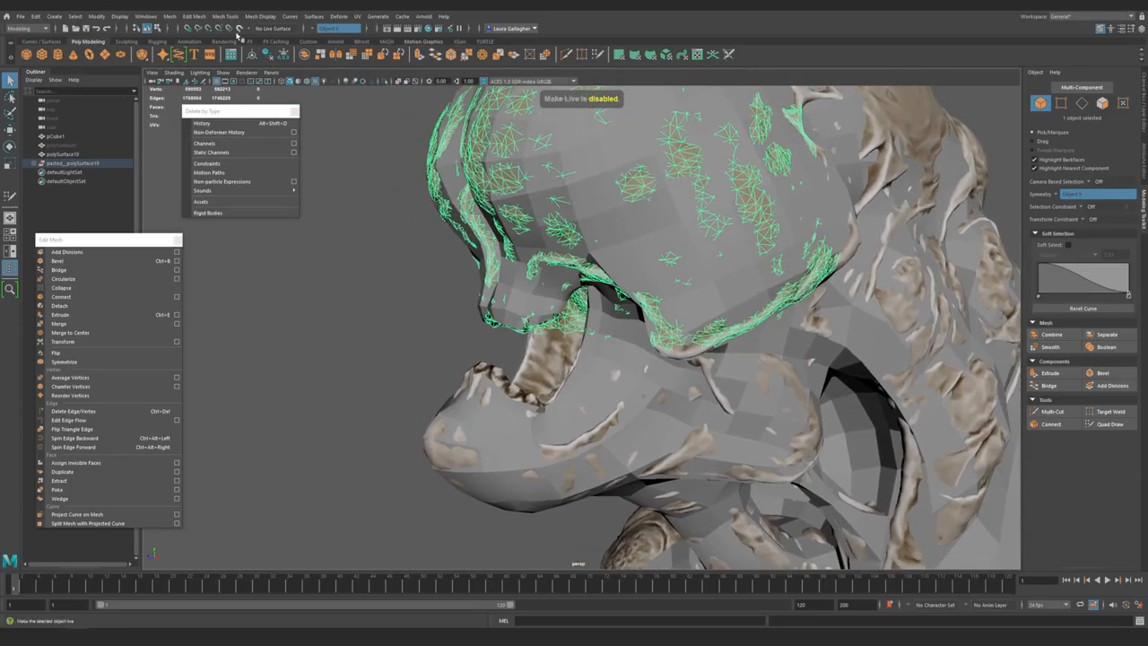
left_click(387, 252)
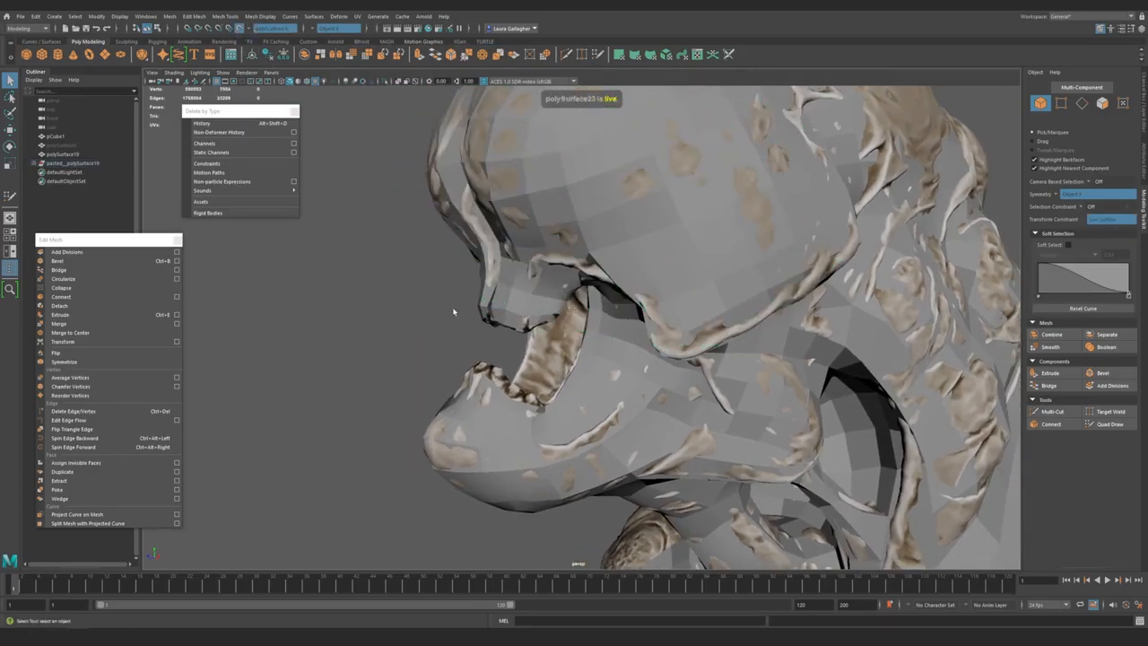
- Hide the sculpt piece covering the lower jaw and body, keeping the upper head piece shown
left_click(540, 380)
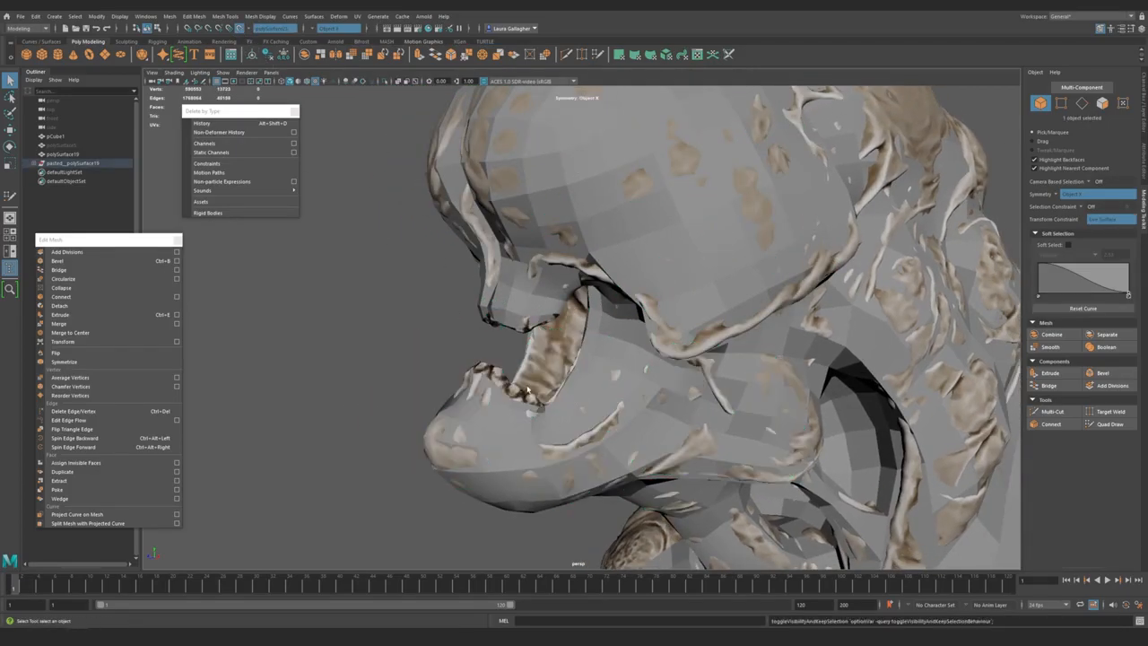
left_click(544, 375)
key("ctrl+h")
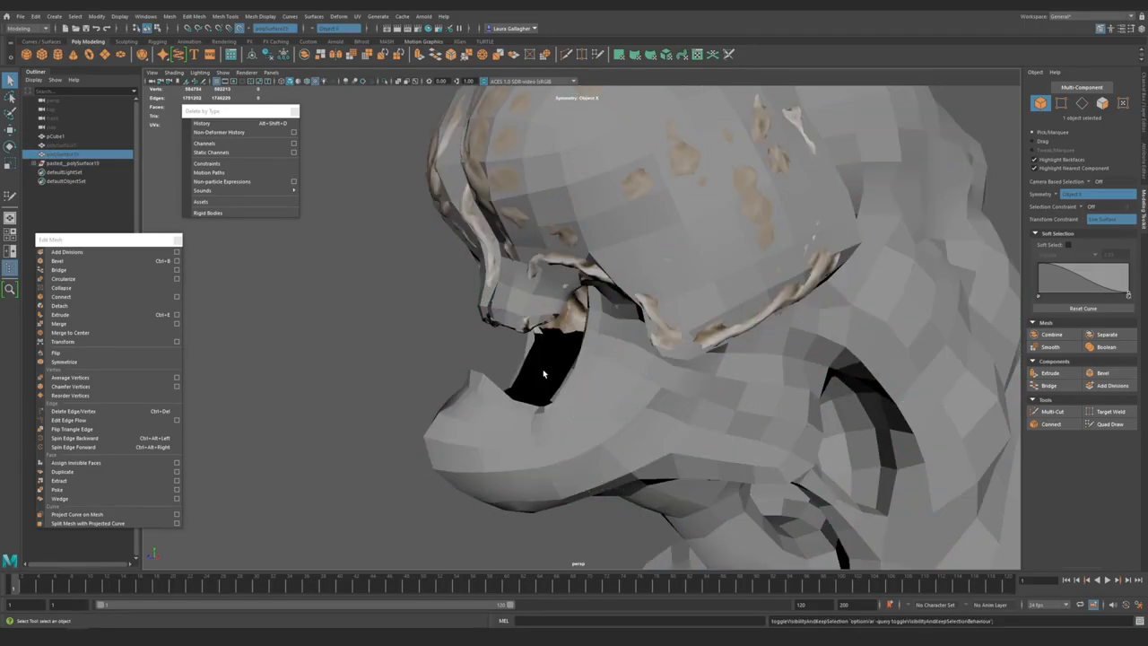
- Select the retopology mesh pCube1 and start Quad Draw in face mode with the upper gums in view from below
left_click(543, 401)
left_click_drag(557, 359, 575, 431, "alt")
right_click_drag(692, 479, 449, 341, "alt")
left_click_drag(449, 342, 581, 303, "alt")
right_click_drag(581, 303, 682, 341, "alt")
left_click_drag(682, 341, 610, 359, "alt")
right_click_drag(610, 359, 645, 517, "alt")
left_click_drag(645, 518, 538, 408, "alt")
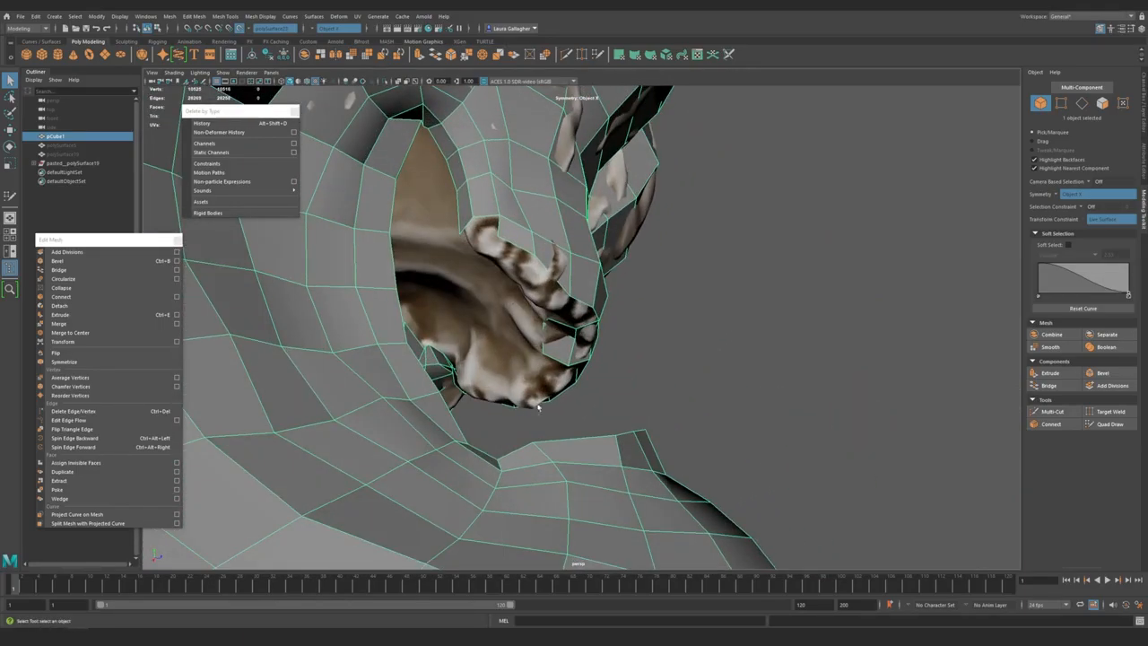
key("F11")
mouse_move(553, 273)
left_mouse_down("alt")
mouse_move(616, 388)
mouse_move(496, 357)
mouse_move(556, 252)
mouse_move(600, 275)
left_mouse_up("alt")
key("y")
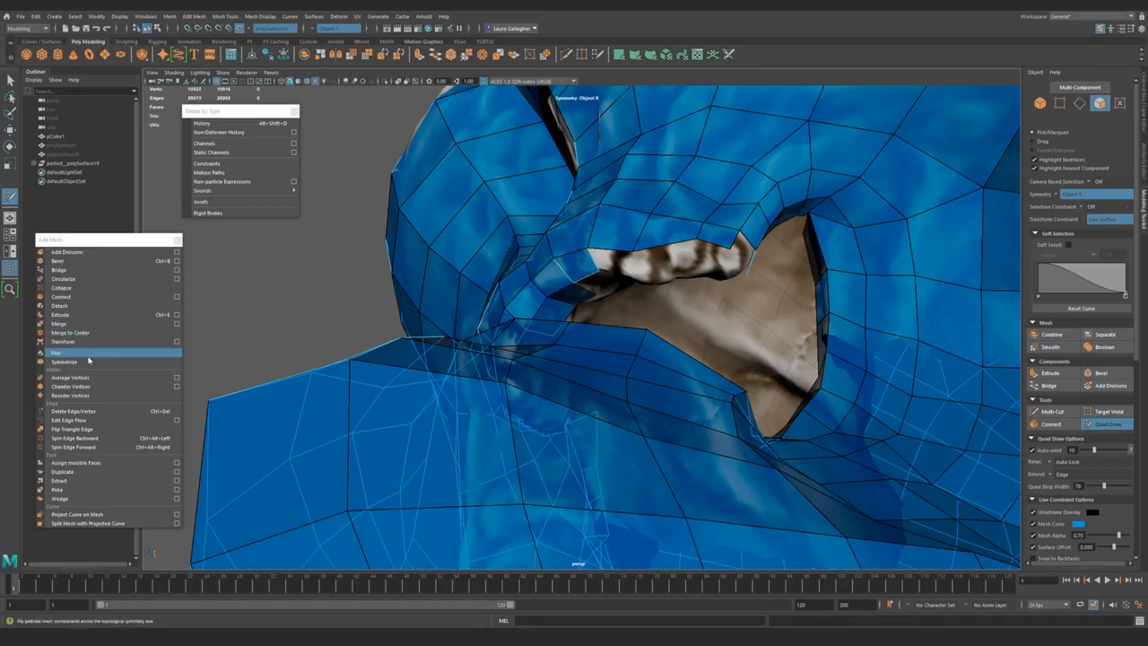
- Extend quads down the inner side of the upper gum and run a strip across the palate behind the front teeth
mouse_move(534, 260)
left_mouse_down("alt")
mouse_move(687, 276)
mouse_move(628, 267)
mouse_move(568, 309)
mouse_move(597, 311)
mouse_move(544, 301)
left_mouse_up("alt")
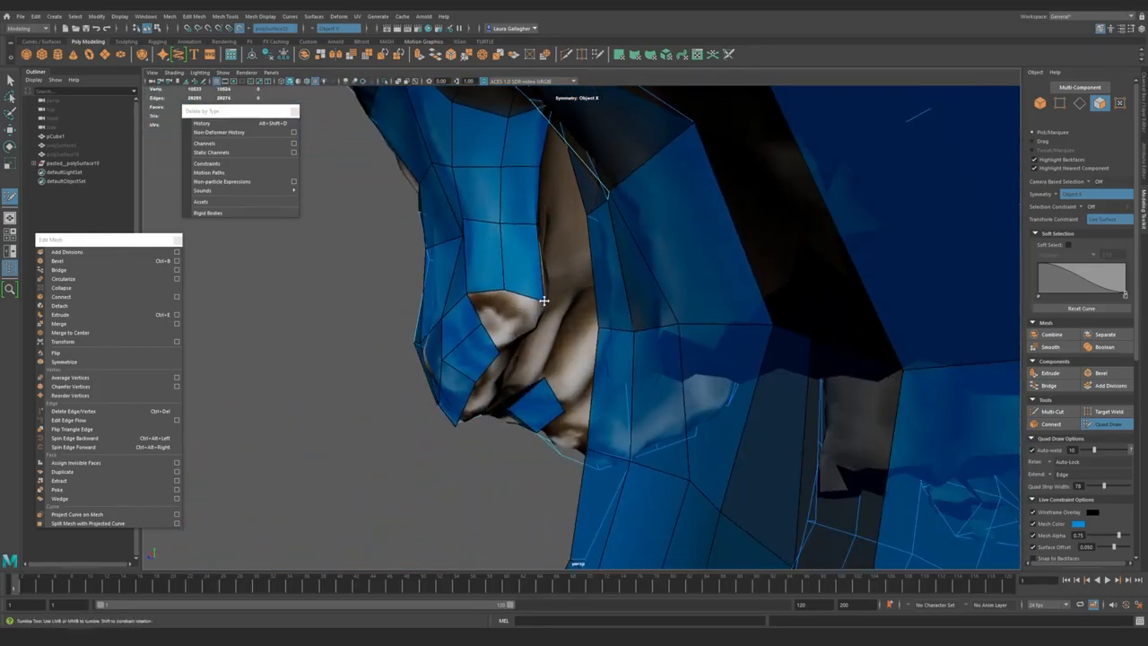
mouse_move(467, 296)
left_mouse_down()
mouse_move(502, 325)
mouse_move(549, 321)
mouse_move(516, 346)
mouse_move(489, 301)
left_mouse_up()
left_click_drag(443, 353, 452, 310, "alt")
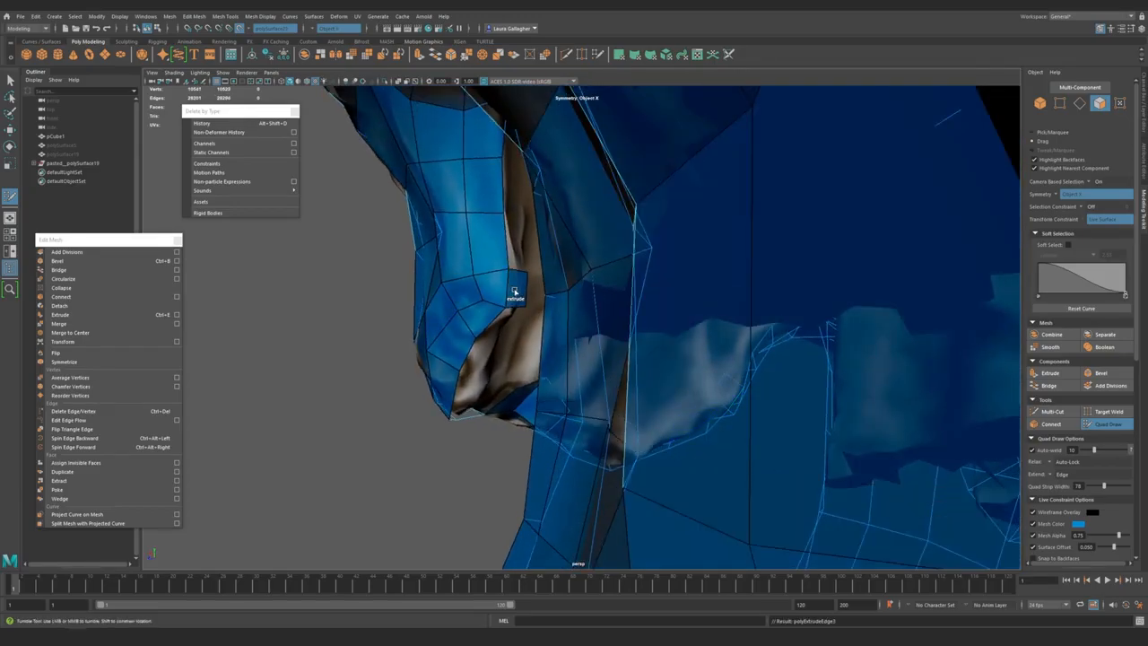
left_click_drag(474, 321, 462, 281, "alt")
right_click_drag(462, 281, 499, 361, "alt")
mouse_move(499, 360)
left_mouse_down("alt")
mouse_move(404, 301)
mouse_move(433, 346)
mouse_move(543, 296)
mouse_move(494, 302)
mouse_move(566, 290)
mouse_move(636, 255)
mouse_move(663, 267)
left_mouse_up("alt")
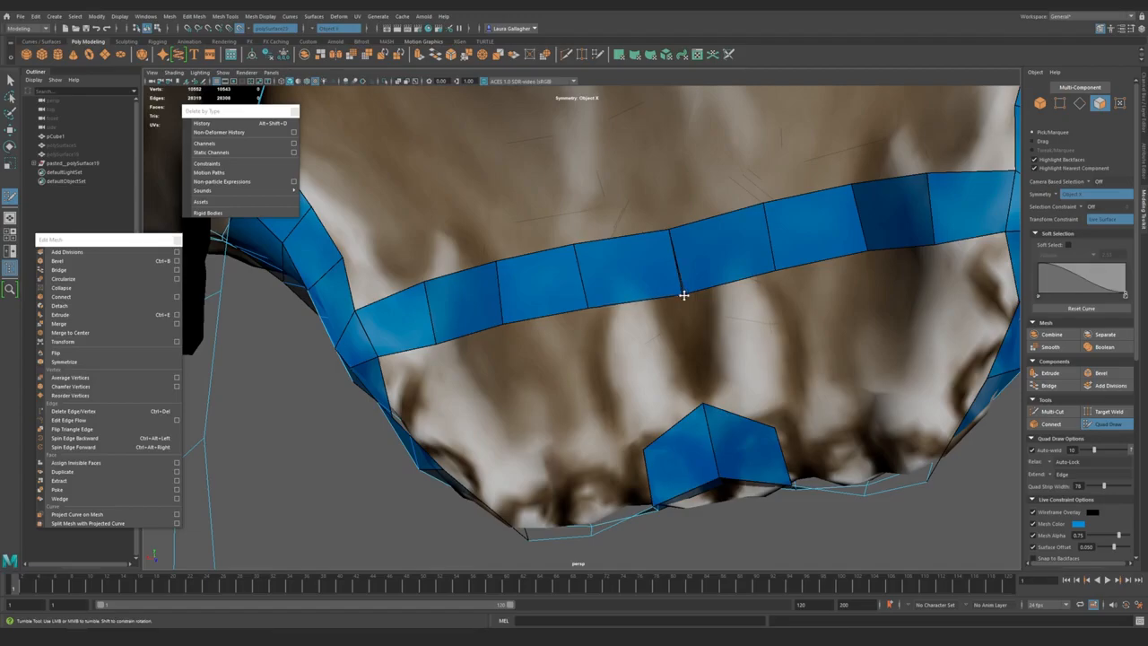
- Undo the middle quads of the palate strip and extrude them again so both sides meet at the centre line
key("ctrl+z")
left_click_drag(638, 337, 596, 333, "alt")
key("ctrl+z")
key("ctrl+z")
middle_click_drag(594, 333, 547, 335, "alt")
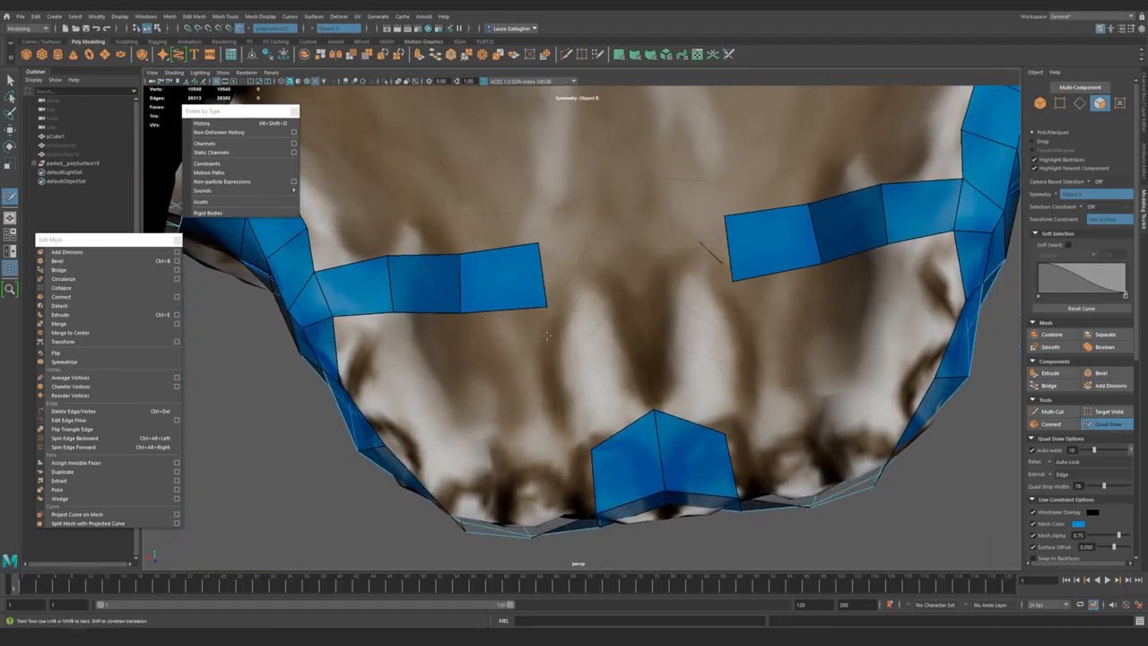
left_click_drag(542, 273, 629, 232)
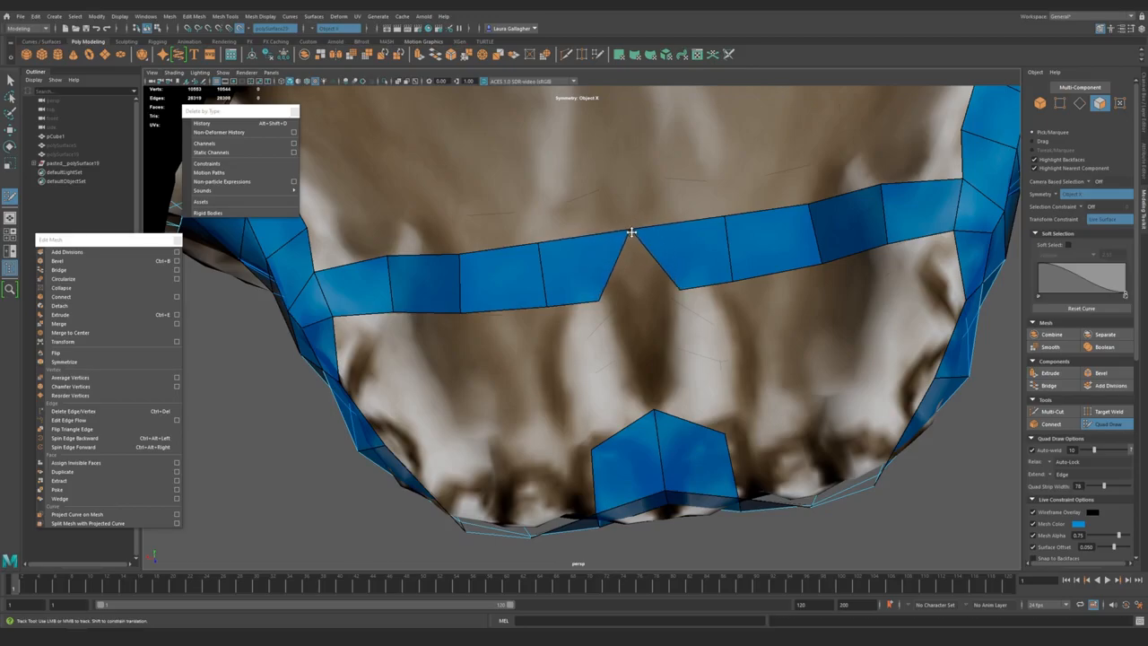
left_click_drag(597, 302, 566, 324)
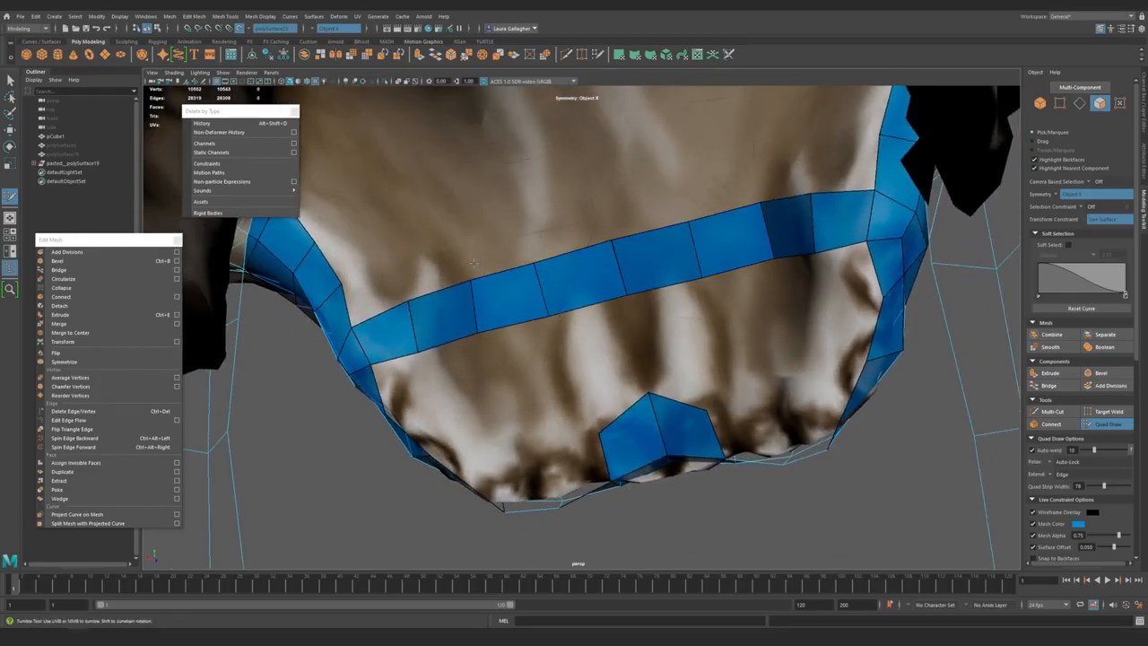
- Extend the row of quads on the inner front gum outward from the two middle quads
left_click_drag(529, 326, 554, 313, "alt")
right_click_drag(554, 313, 566, 310, "alt")
left_click_drag(565, 311, 641, 368, "alt")
left_click_drag(574, 392, 536, 296, "alt")
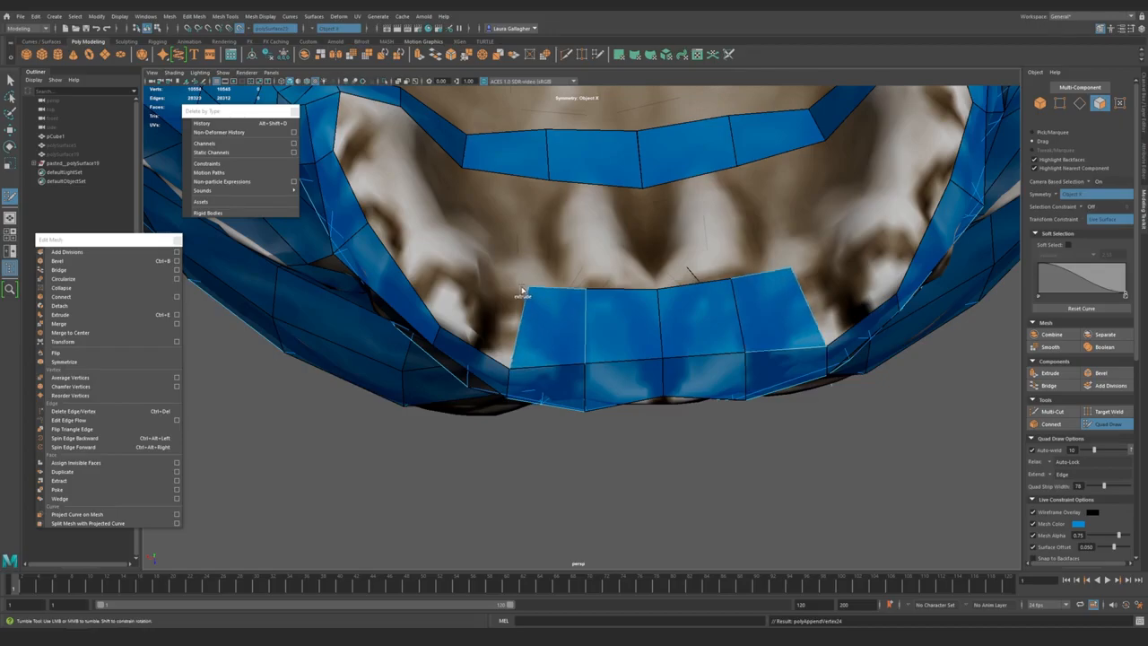
left_click_drag(513, 346, 475, 285)
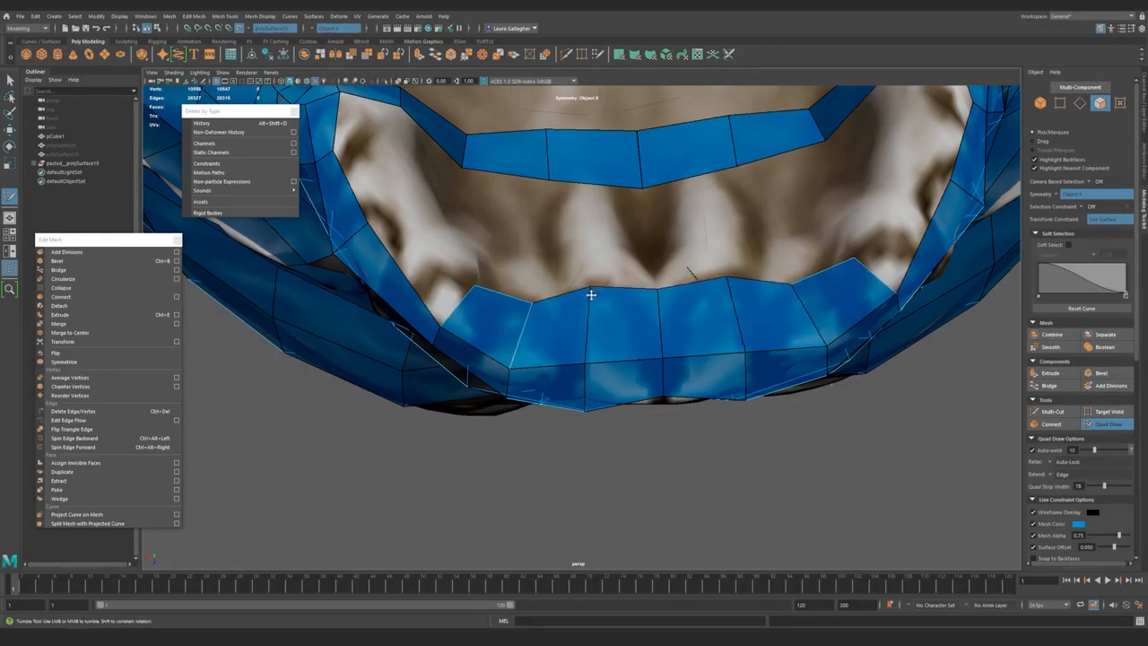
- Continue the inner gum row around both sides and fill the gaps up to the palate strip, undoing a stray extrusion
left_click_drag(595, 309, 656, 327, "alt")
middle_click_drag(656, 327, 579, 323, "alt")
left_click_drag(579, 323, 505, 361, "alt")
left_click_drag(594, 323, 661, 336, "alt")
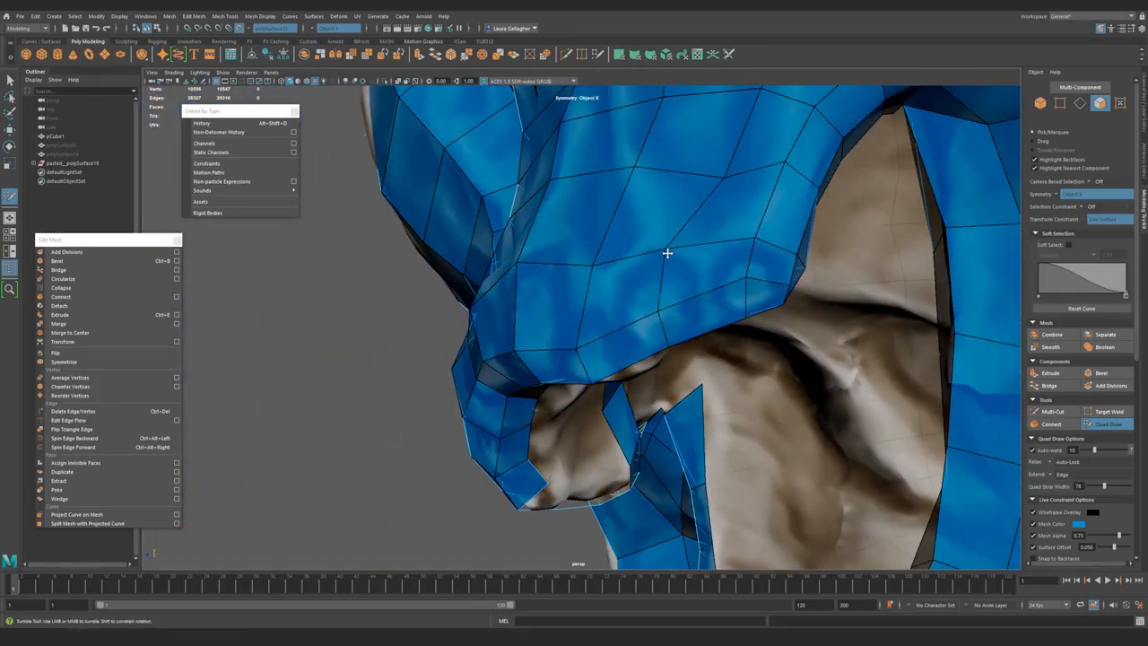
left_click_drag(583, 262, 627, 300, "alt")
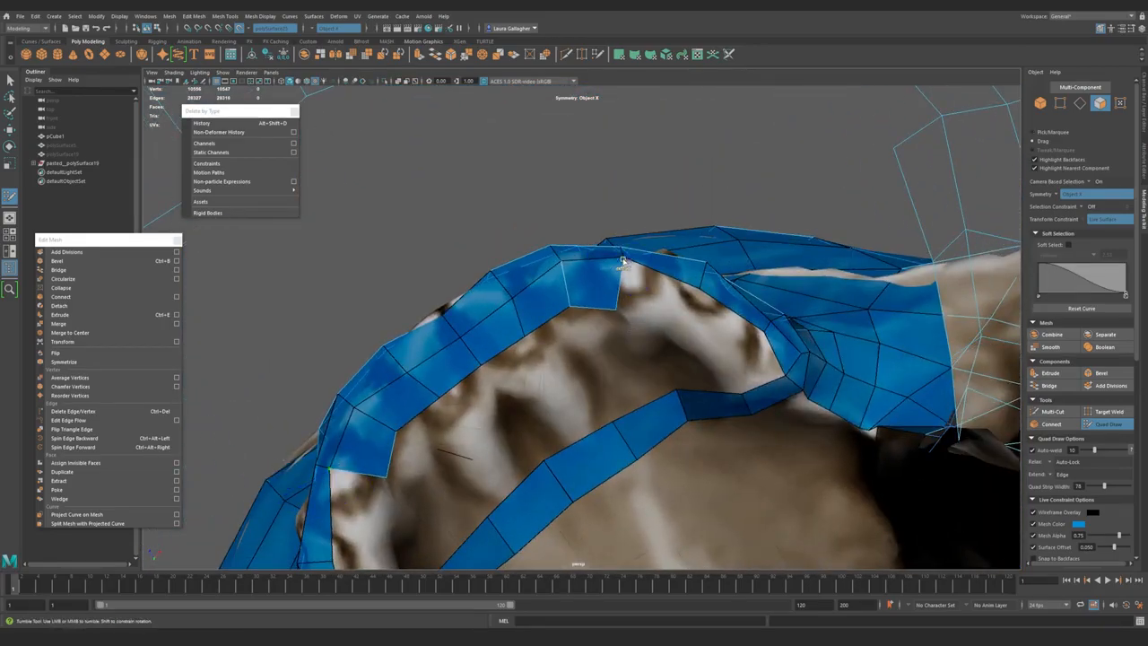
left_click_drag(623, 260, 744, 412)
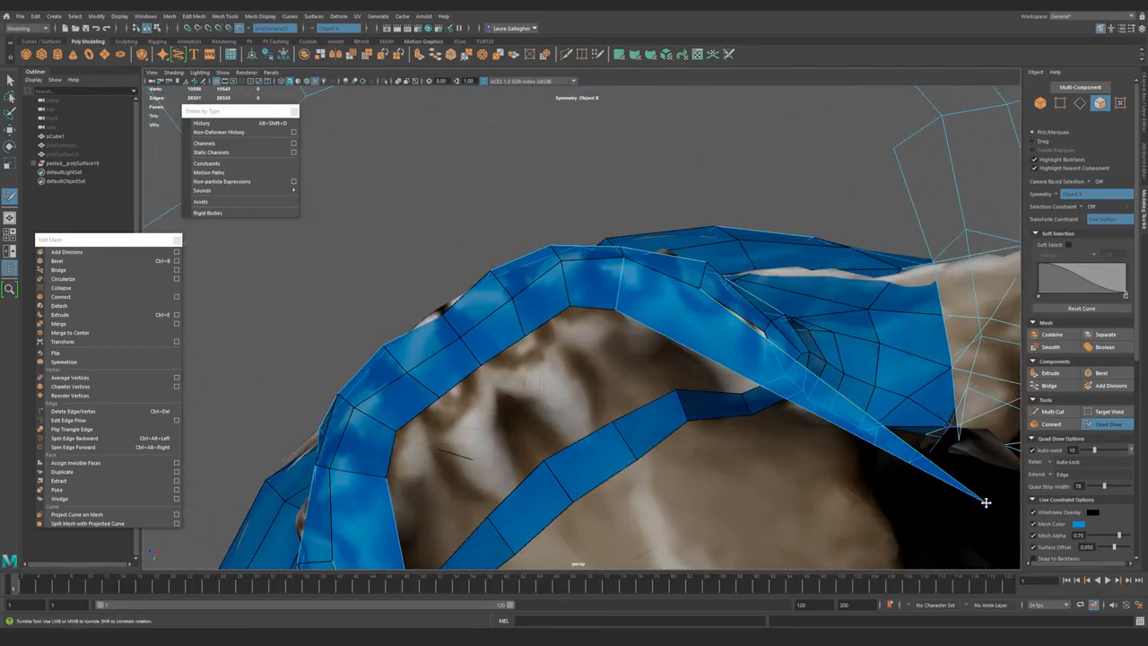
key("ctrl+z")
left_click_drag(714, 359, 813, 377, "alt")
left_click(726, 375, "shift")
right_click_drag(813, 377, 859, 508, "alt")
middle_click_drag(859, 507, 760, 565, "alt")
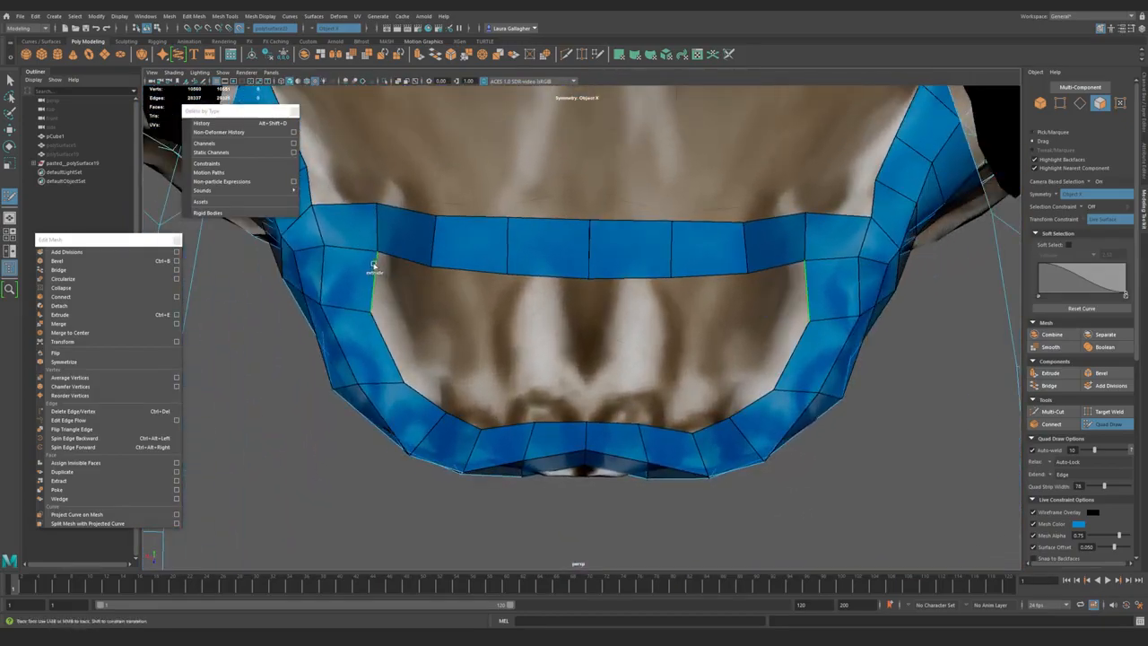
- Add a second row of quads along the front edge of the palate strip, joined at the centre line
left_click_drag(374, 267, 434, 314)
left_click(513, 332, "shift")
left_click_drag(513, 284, 586, 341)
key("ctrl+z")
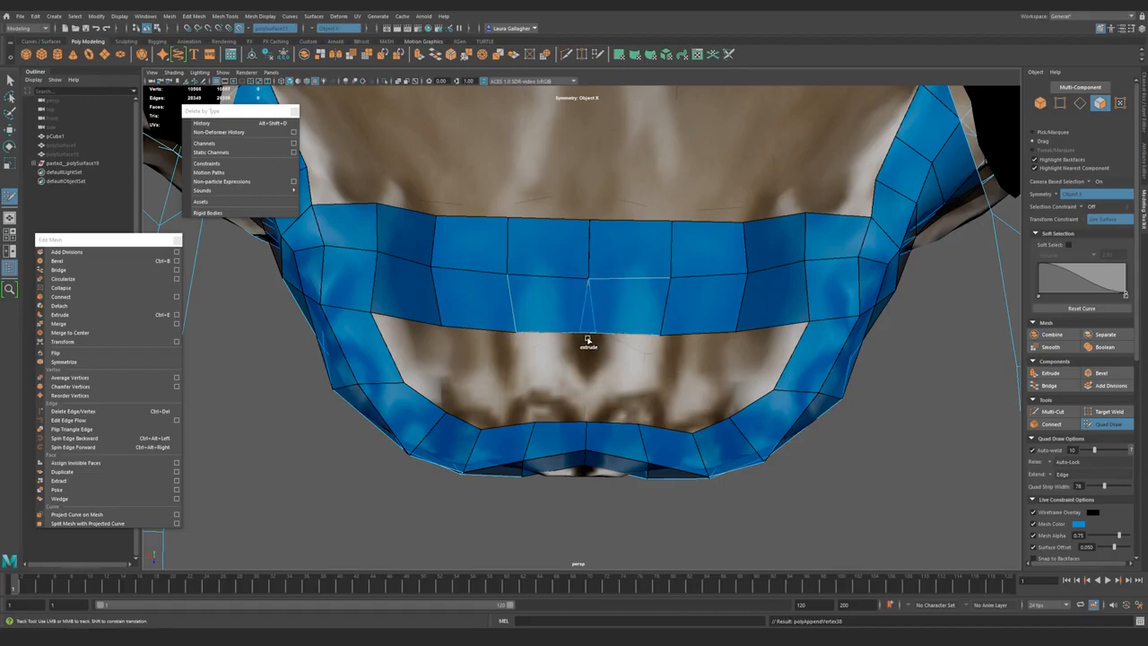
- Delete the two middle quads of the first palate row and adjust the vertices beside the gap
left_click(557, 261, "ctrl+shift")
left_click_drag(506, 272, 583, 319, "alt")
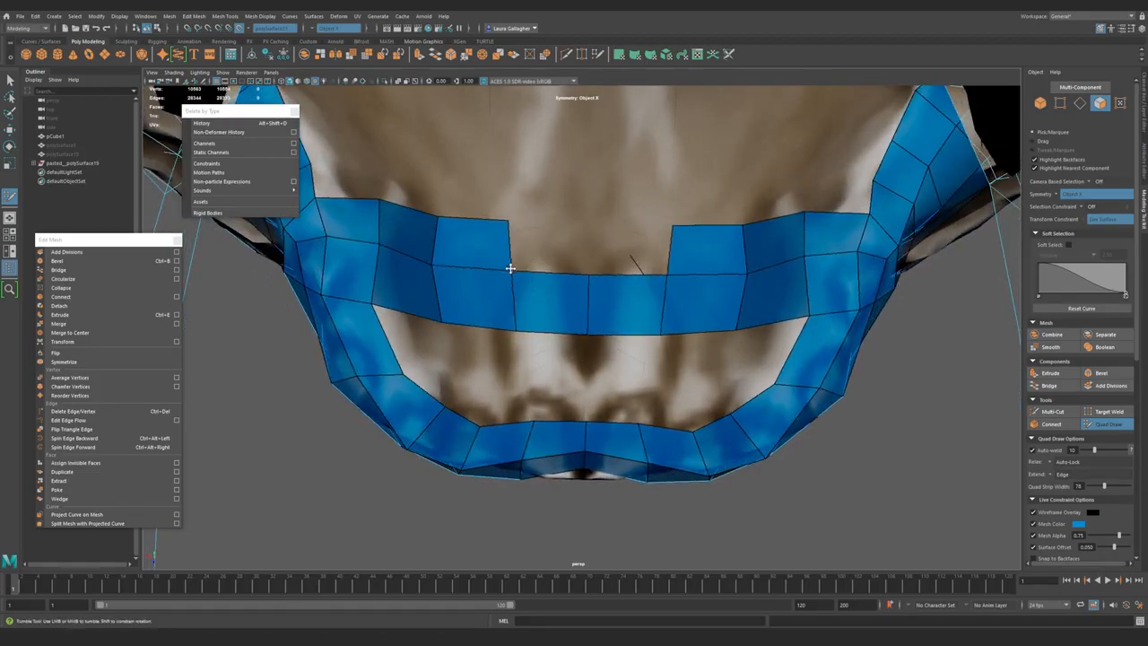
left_click_drag(515, 277, 428, 341)
- Fill quads at the sides and centre between the second palate row and the front gum row
left_click(415, 345, "shift")
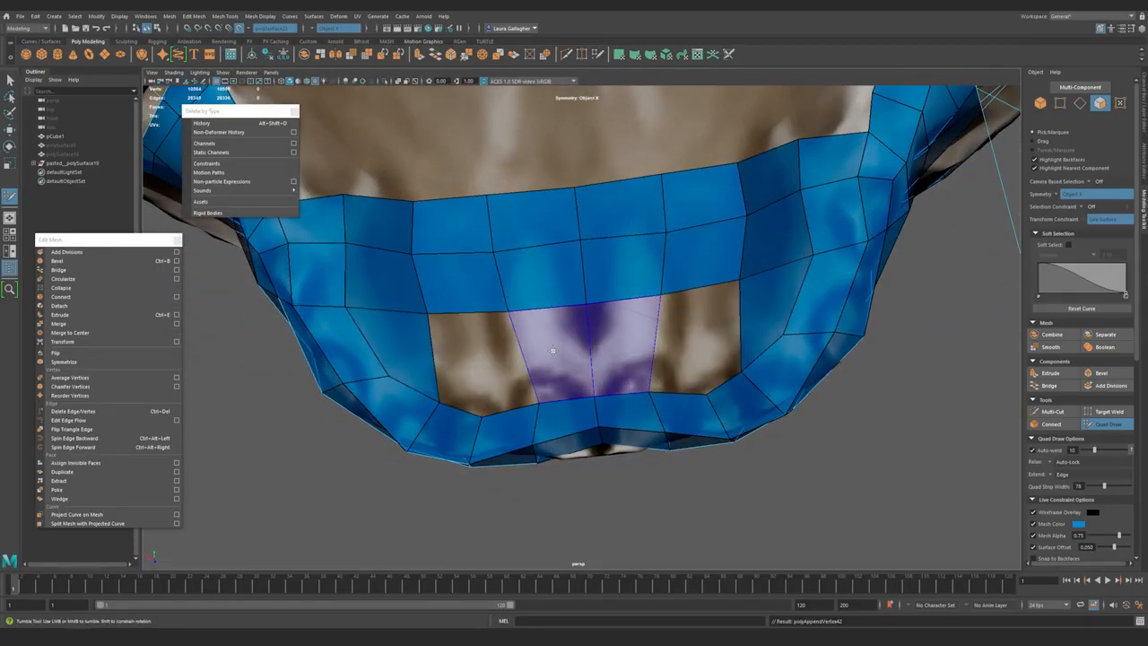
left_click(549, 351, "shift")
left_click(457, 355, "shift")
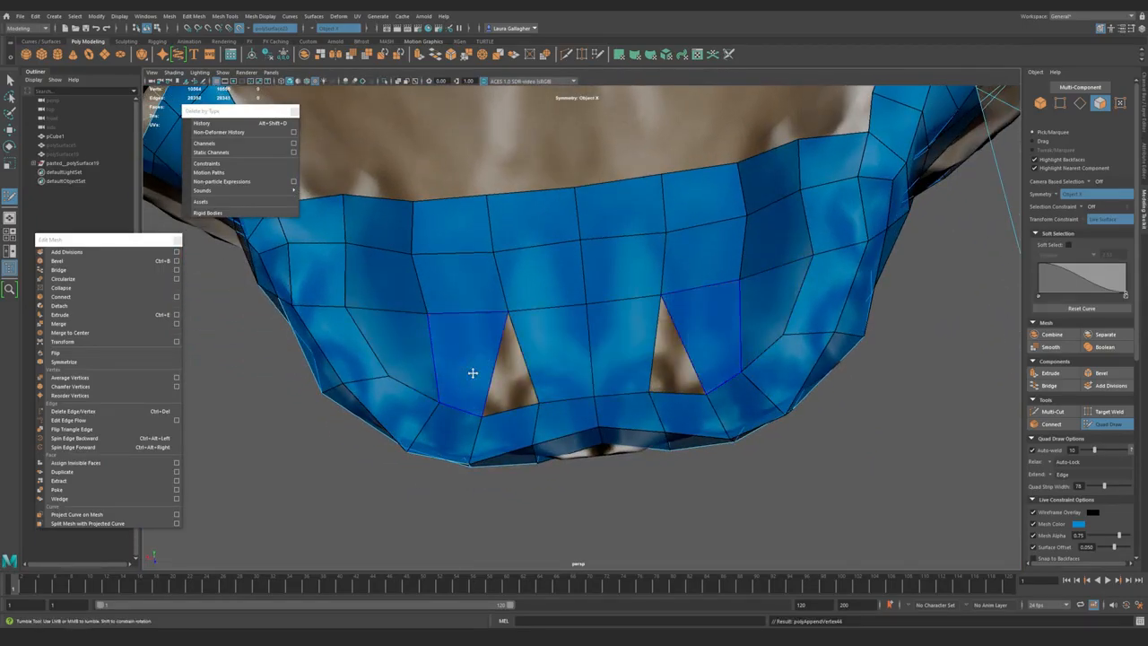
- Remove one second-row quad on each side, add an edge across the first palate row and even out its spacing
middle_click_drag(474, 376, 474, 398, "alt")
left_click(471, 312, "ctrl+shift")
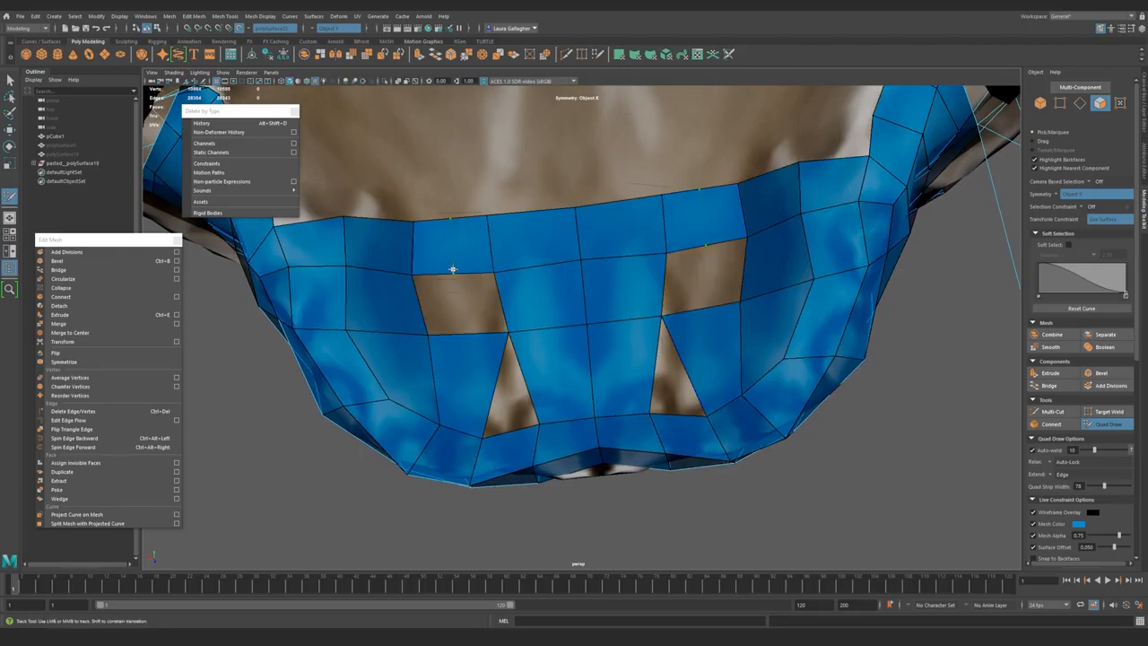
left_click_drag(493, 269, 516, 218, "shift")
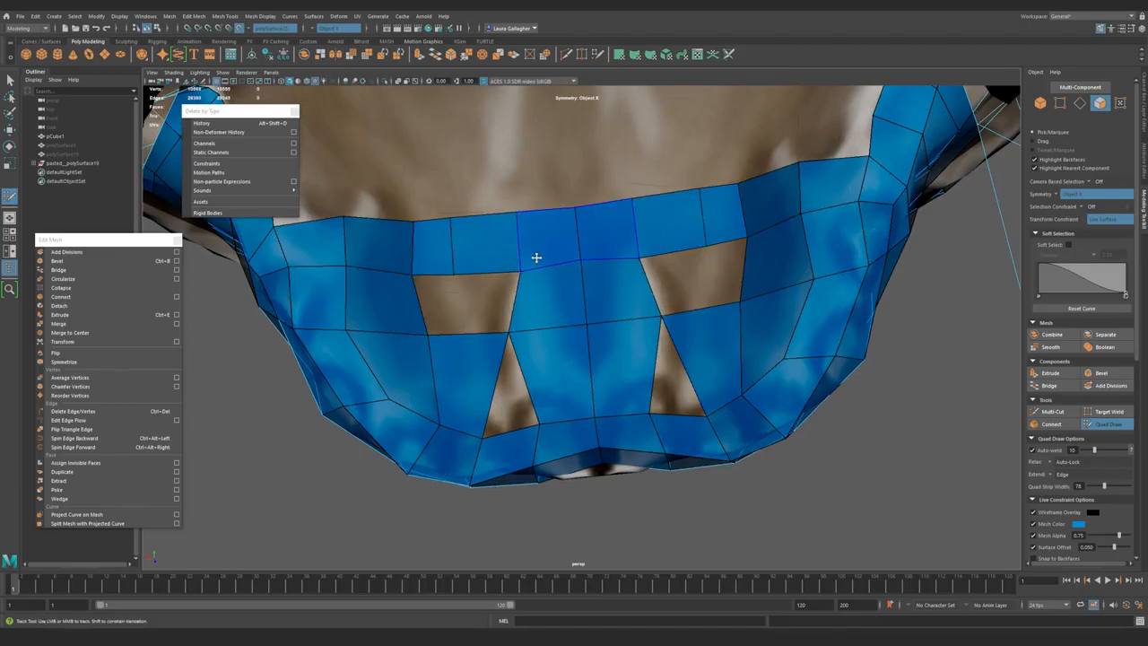
left_click_drag(407, 274, 381, 225, "shift")
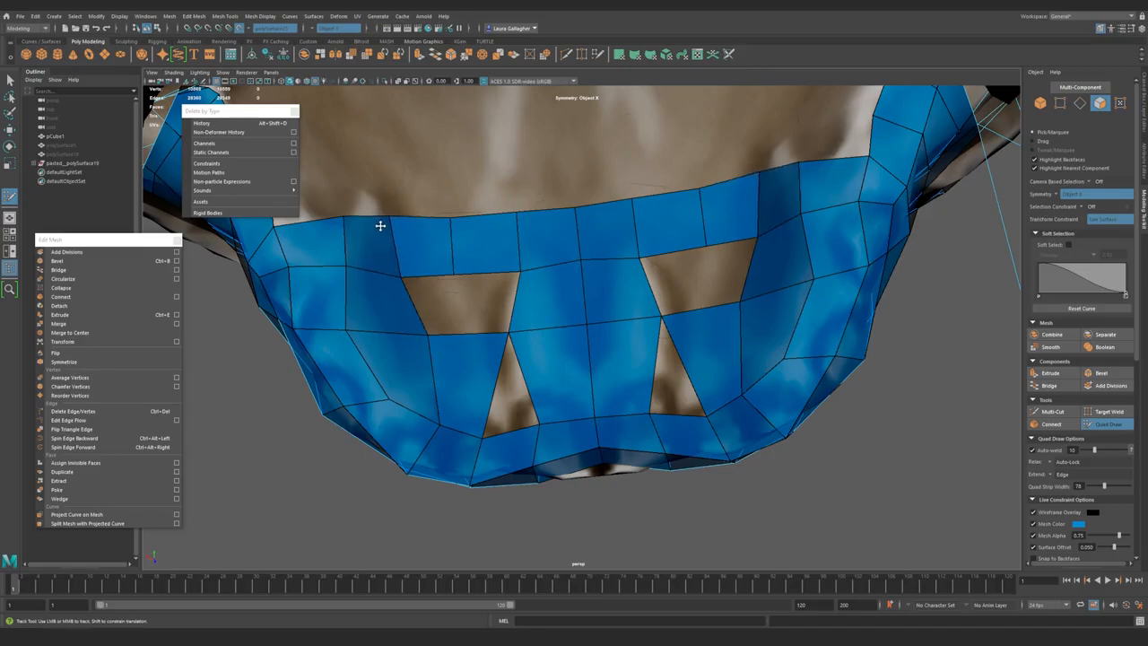
middle_click_drag(469, 347, 468, 307, "alt")
right_click_drag(468, 307, 482, 326, "alt")
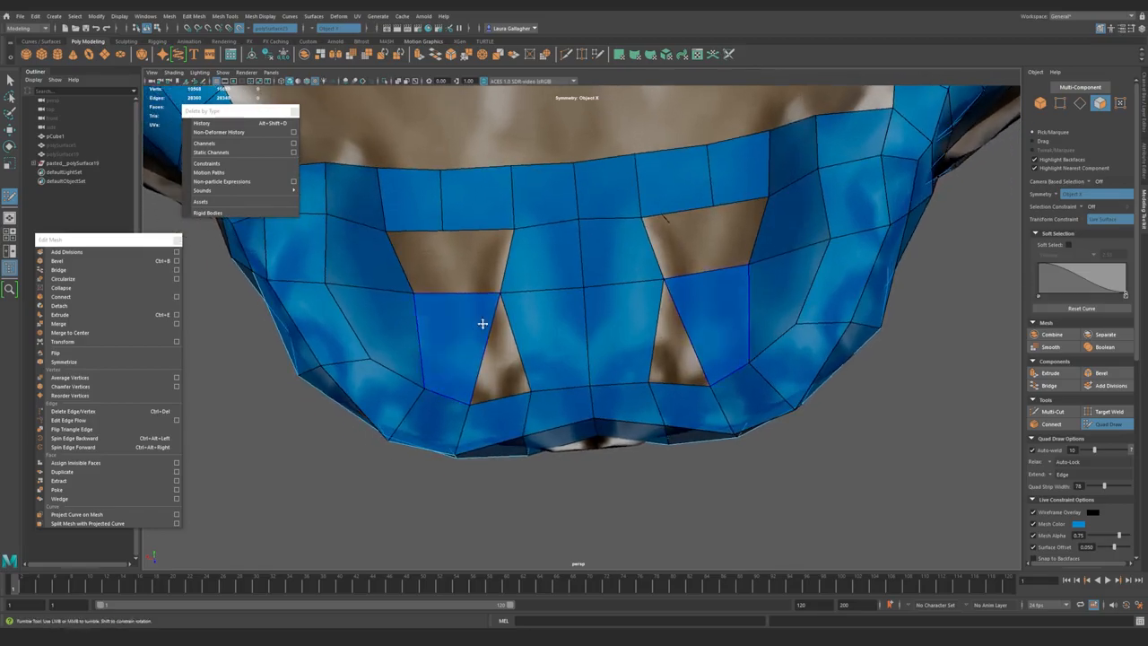
- Delete the central quads between the first palate row and the front gum row to open the area for rebuilding
left_click(538, 333, "ctrl+shift")
left_click(541, 260, "ctrl+shift")
left_click_drag(423, 322, 458, 313, "alt")
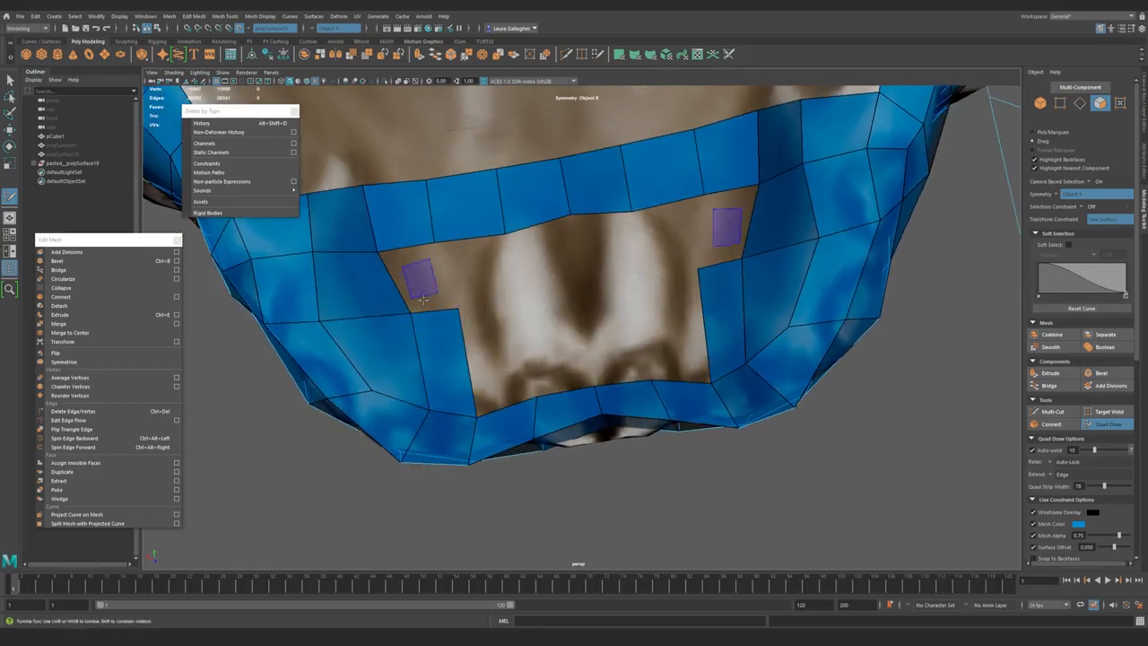
- Rebuild the missing palate quads from both sides to the centre, closing the gap down to the front gum row
left_click(426, 280, "shift")
left_click_drag(436, 243, 522, 306)
key("Tab")
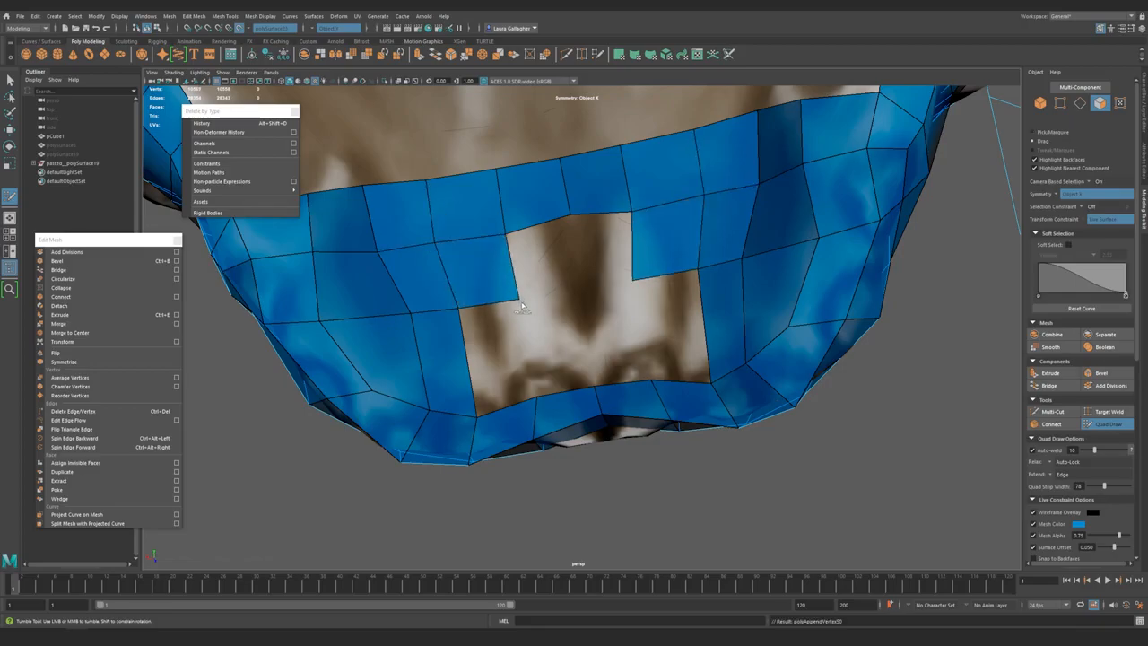
left_click_drag(565, 270, 574, 295)
left_click(503, 351, "shift")
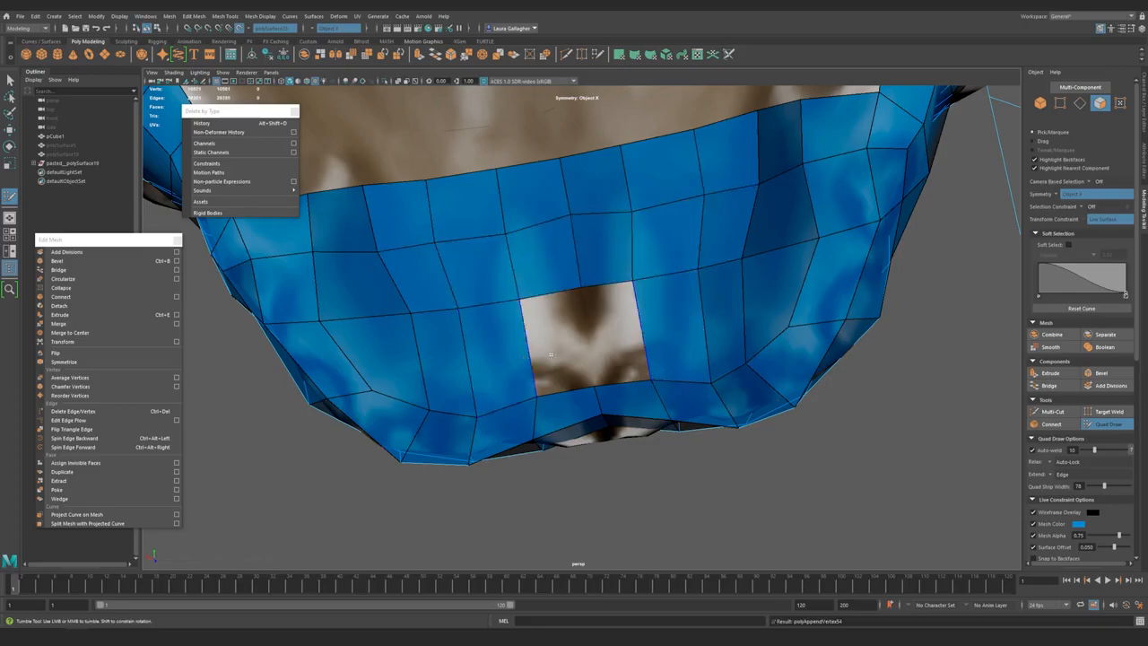
left_click(561, 346, "shift")
- Relax the central palate vertices to even out the spacing of the new quads
right_click_drag(628, 354, 599, 365, "alt")
left_click_drag(599, 365, 541, 287, "alt")
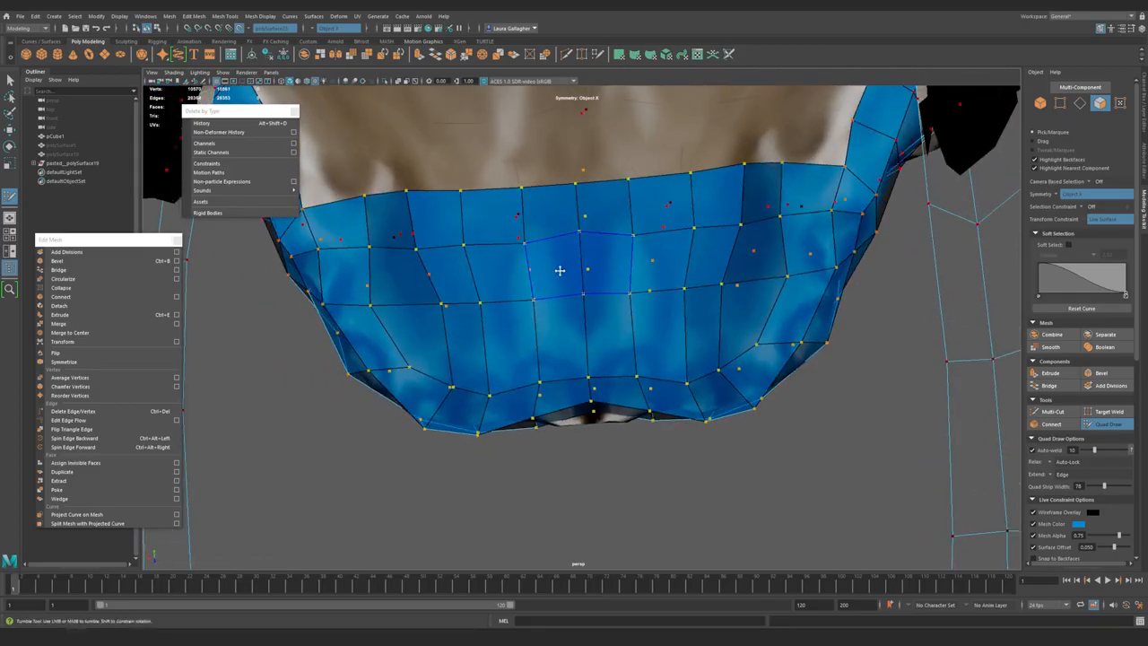
left_click_drag(440, 346, 530, 303)
mouse_move(529, 303)
left_mouse_down("shift")
mouse_move(528, 272)
mouse_move(551, 253)
left_mouse_up("shift")
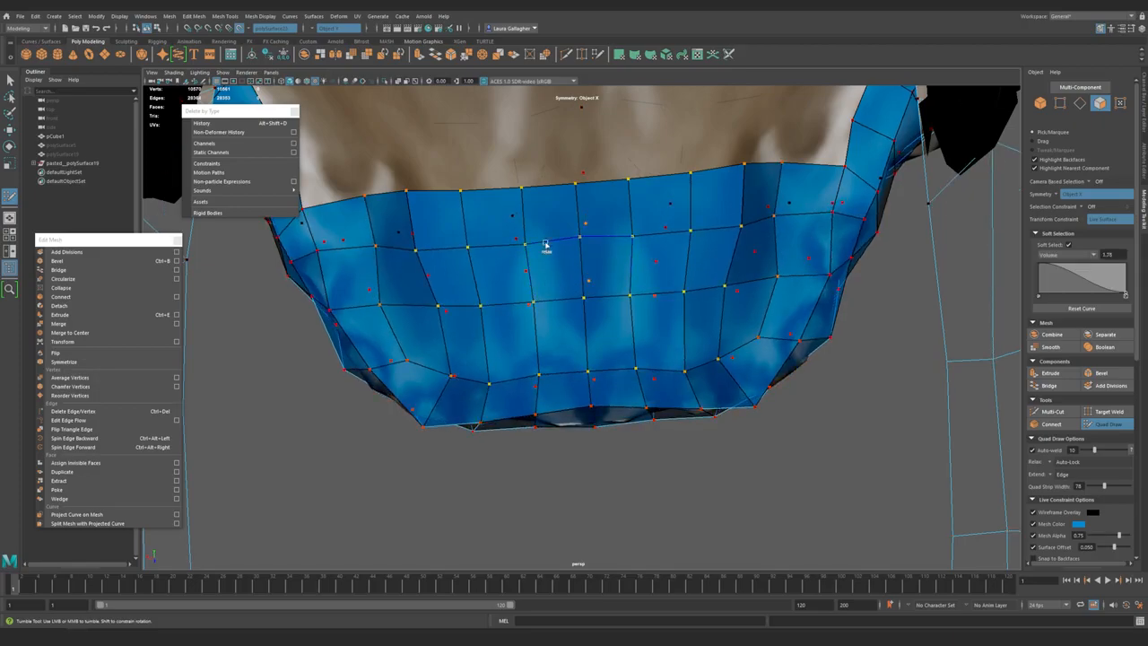
mouse_move(534, 303)
left_mouse_down("shift")
mouse_move(661, 302)
mouse_move(607, 315)
mouse_move(449, 311)
mouse_move(474, 251)
left_mouse_up("shift")
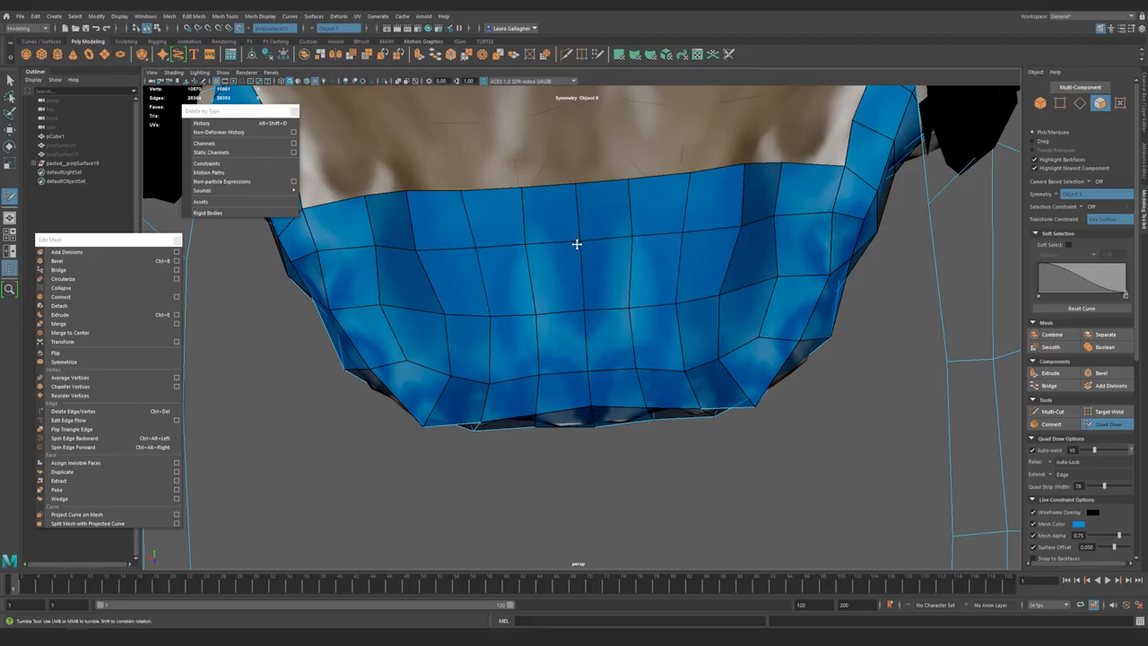
- Extend the palate's back border with a new row of quads, starting at the outer side and working toward the centre
left_click_drag(442, 388, 515, 289, "alt")
left_click_drag(589, 336, 692, 404, "alt")
left_click_drag(651, 329, 372, 345, "alt")
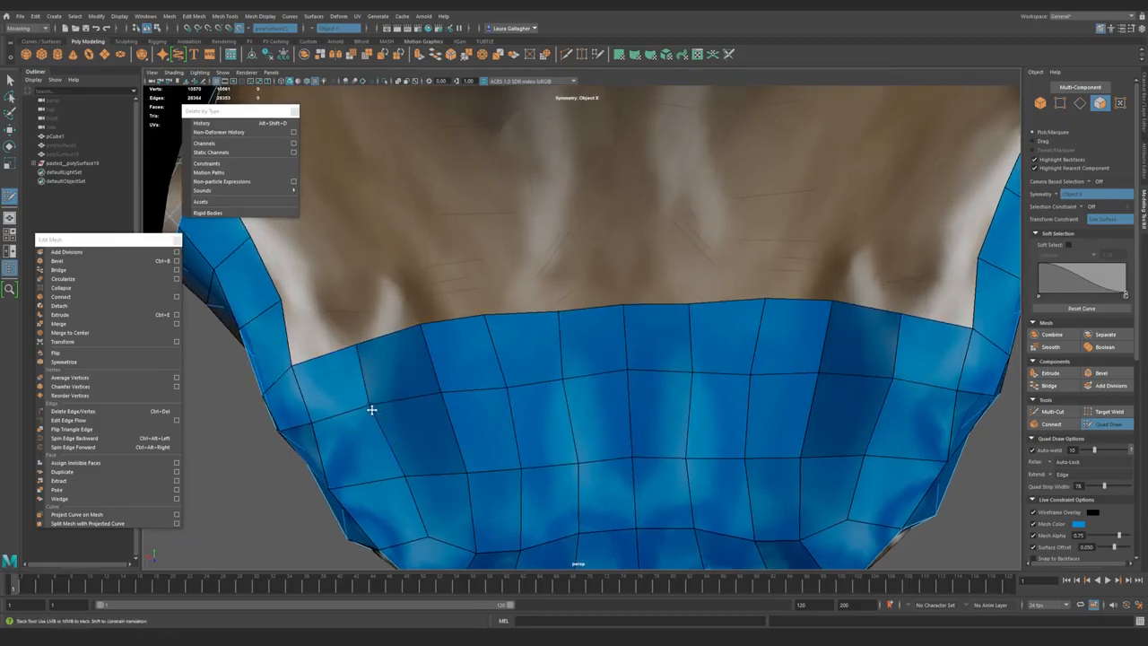
left_click_drag(374, 409, 461, 407, "alt")
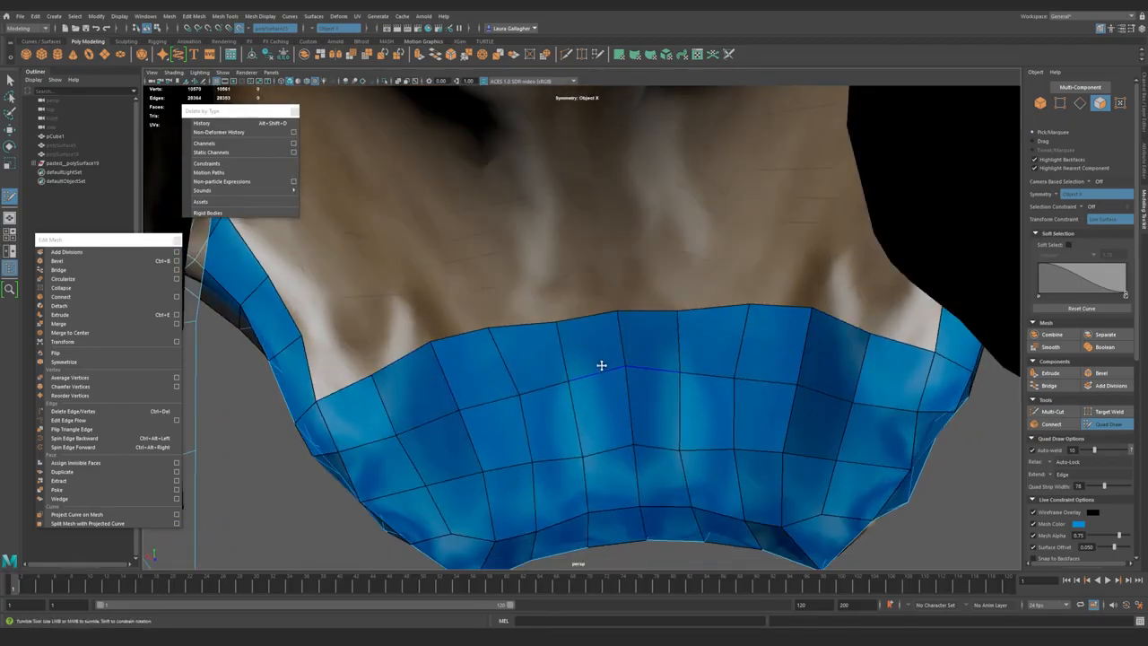
left_click_drag(604, 364, 620, 374, "alt")
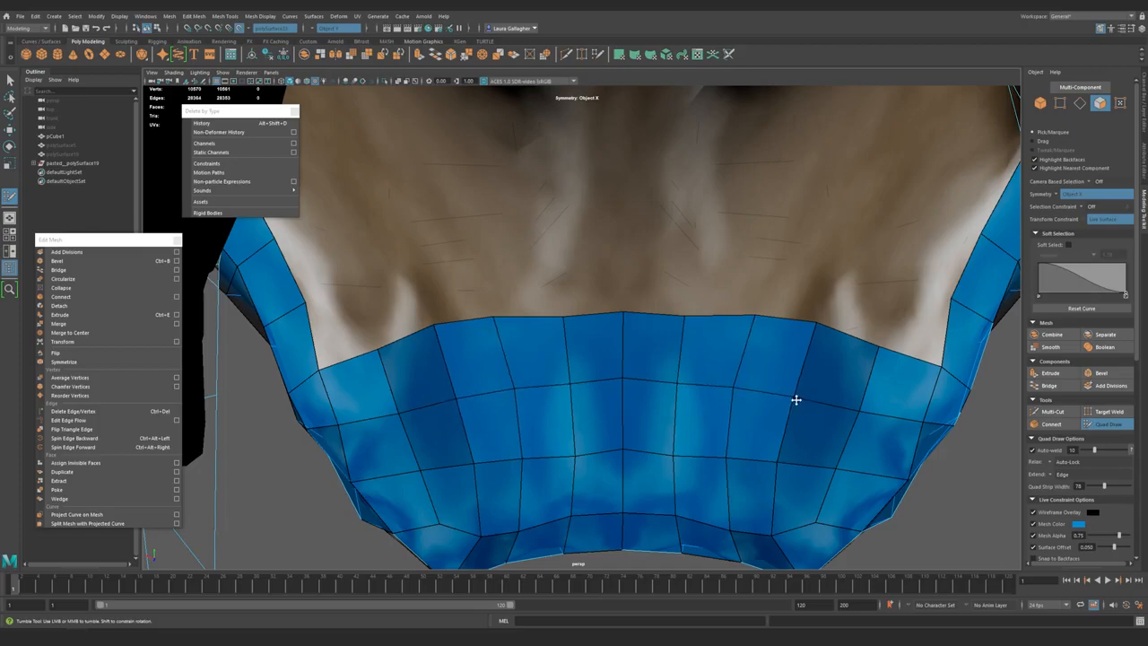
right_click_drag(795, 399, 461, 333, "alt")
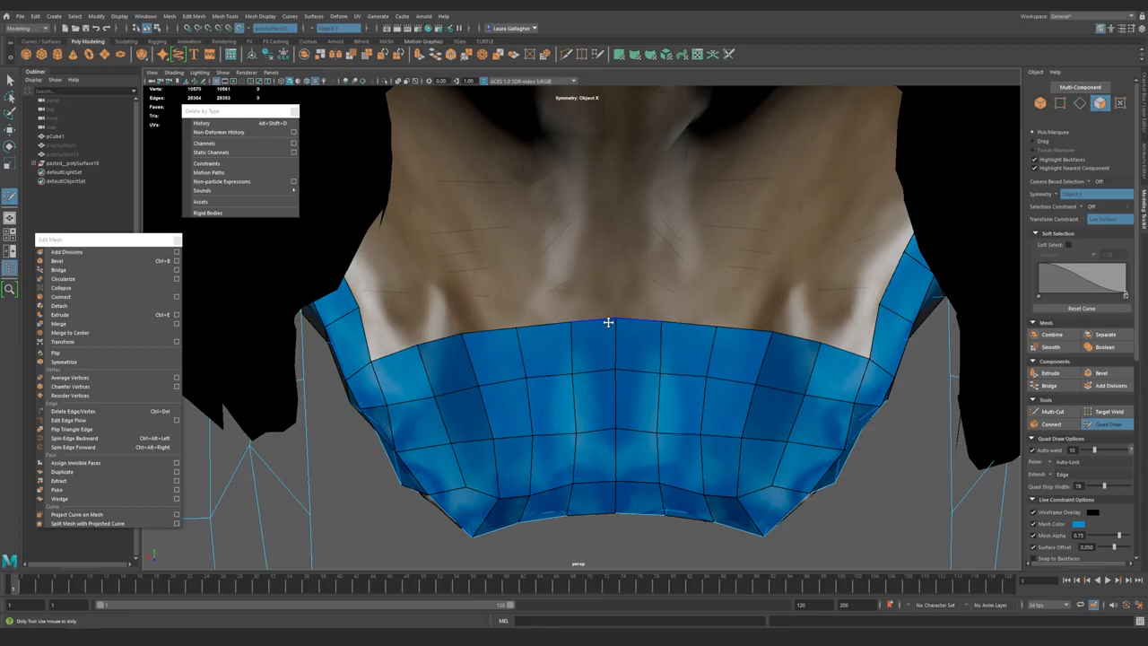
left_click_drag(408, 270, 432, 300, "alt")
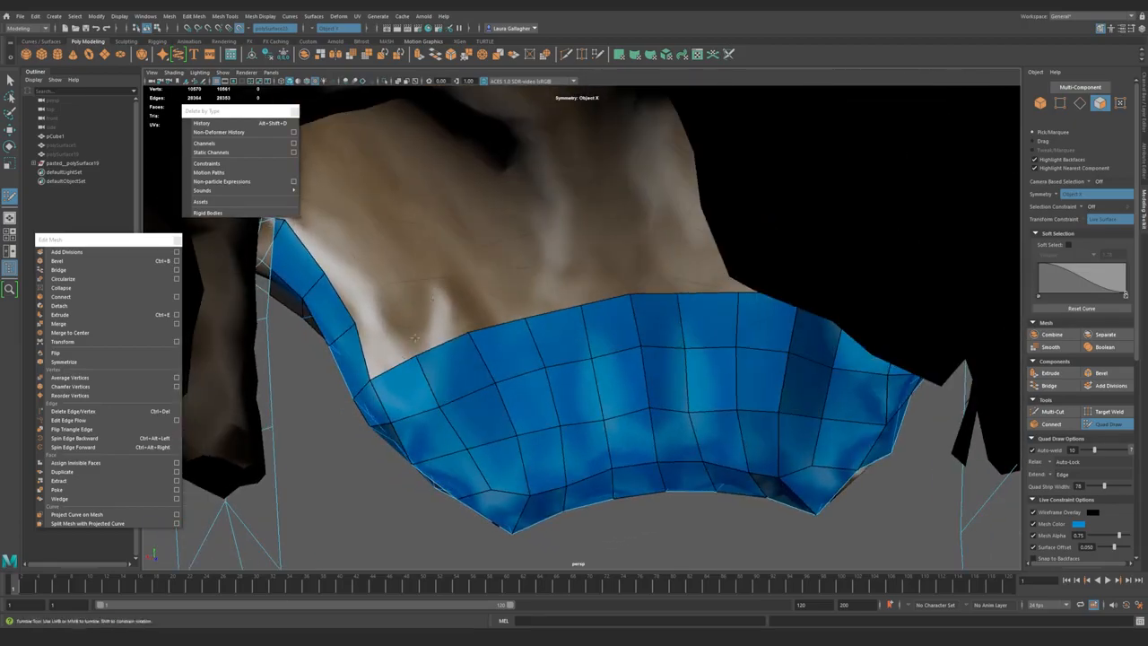
left_click_drag(368, 381, 392, 296)
left_click_drag(412, 356, 451, 275)
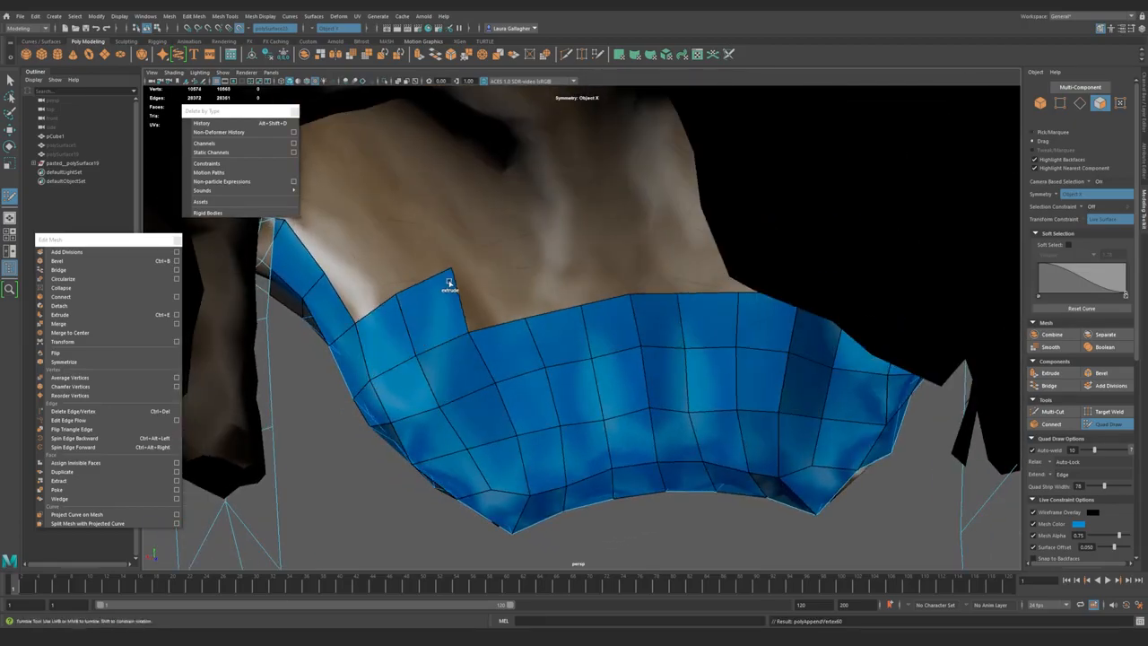
left_click_drag(496, 330, 505, 271)
left_click_drag(521, 320, 565, 246)
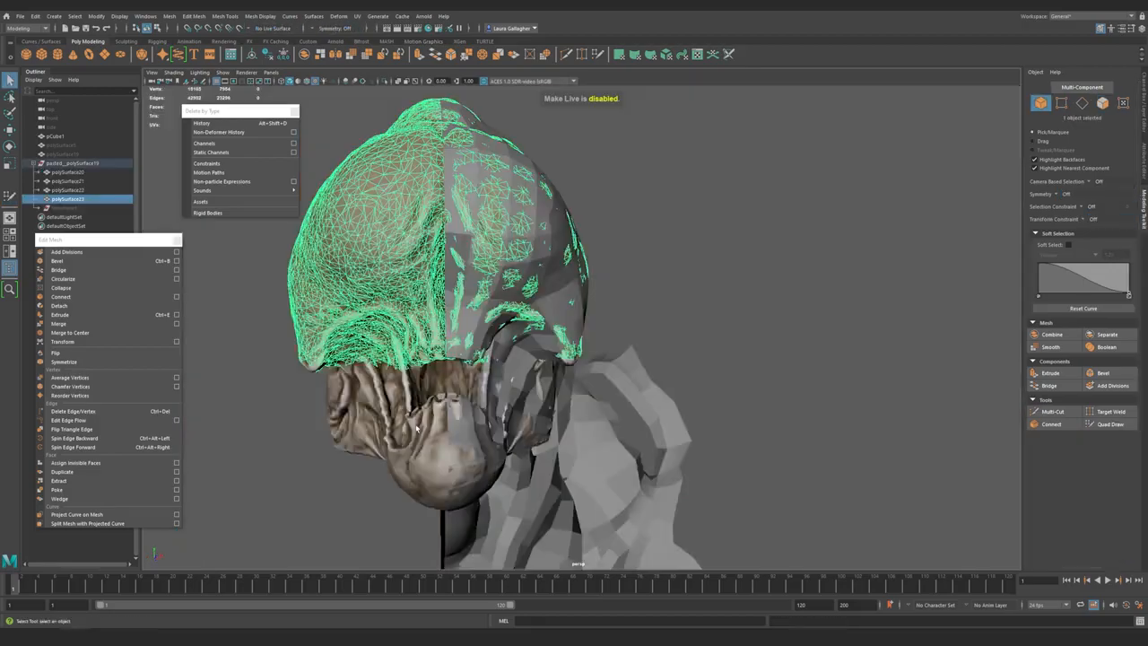
- Combine the head sculpt pieces into one mesh and delete the faces on one half of it
left_click(168, 16)
left_click(186, 49)
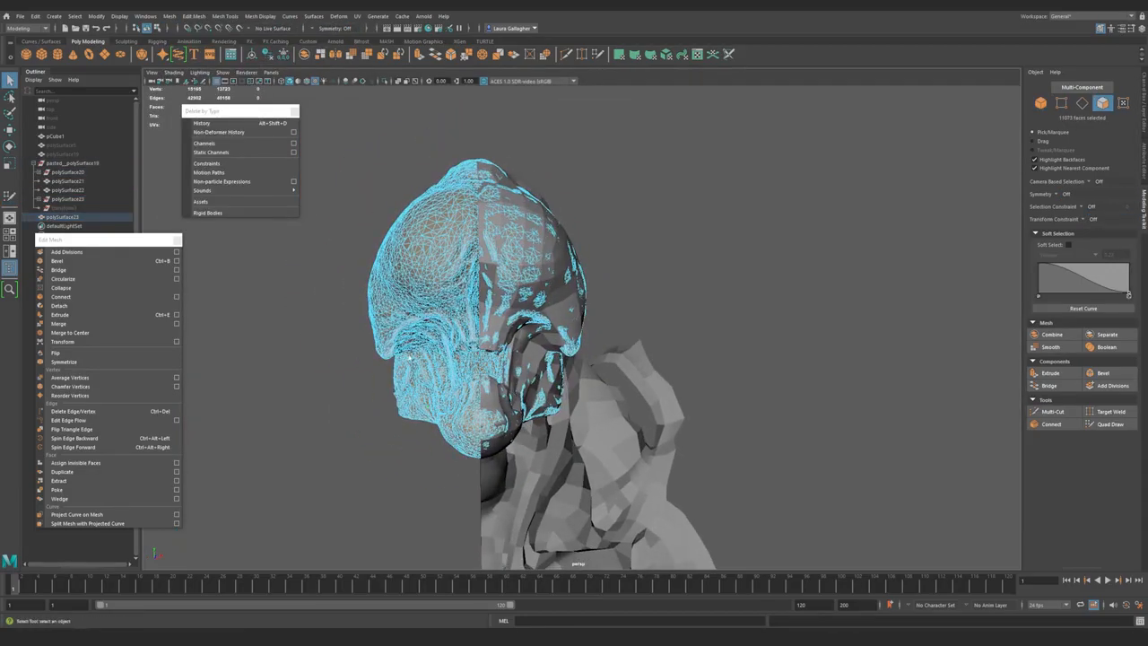
key("Delete")
scroll(515, 312, "up", 2)
key("F8")
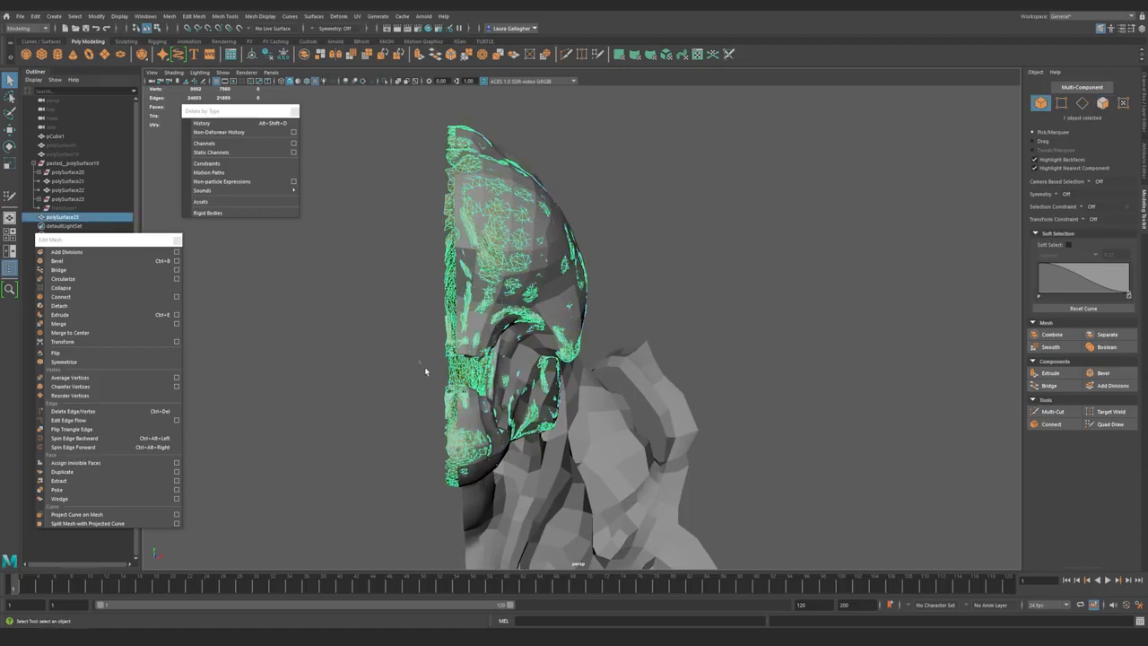
left_click(421, 364)
scroll(523, 344, "down", 8)
key("f")
key("Delete")
- Make the halved sculpt the live surface and activate Quad Draw on the low-poly mesh pCube1
scroll(694, 311, "down", 10)
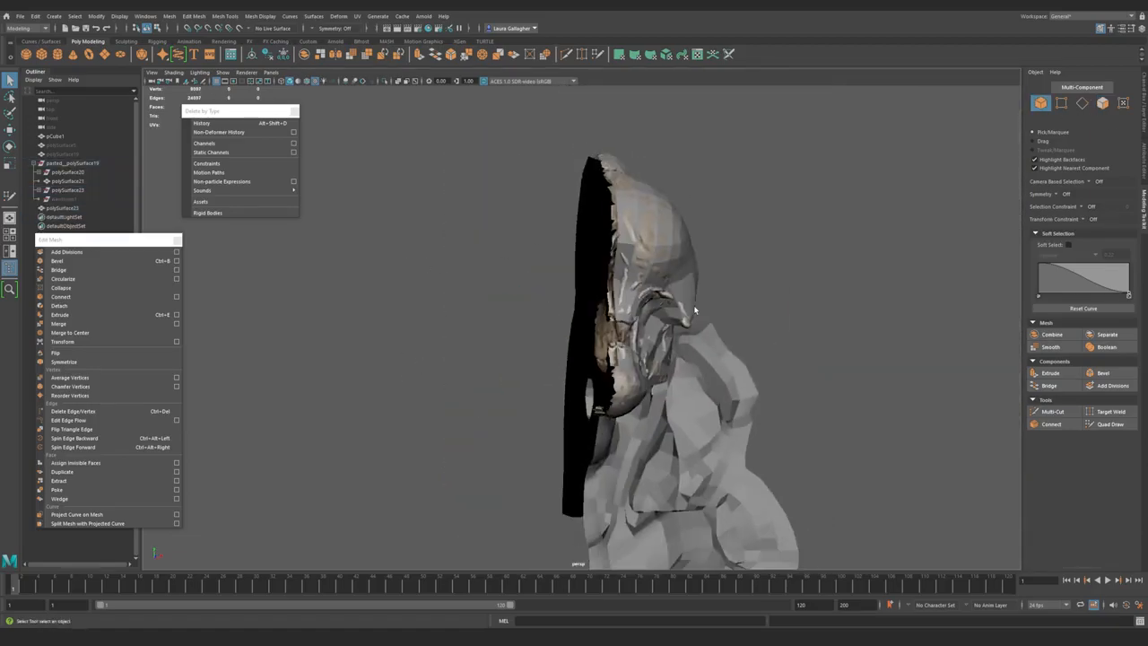
left_click(664, 326)
scroll(628, 344, "up", 5)
left_click(577, 369)
left_click(240, 28)
left_click(664, 343)
left_click_drag(672, 343, 648, 346, "alt")
scroll(648, 346, "up", 6)
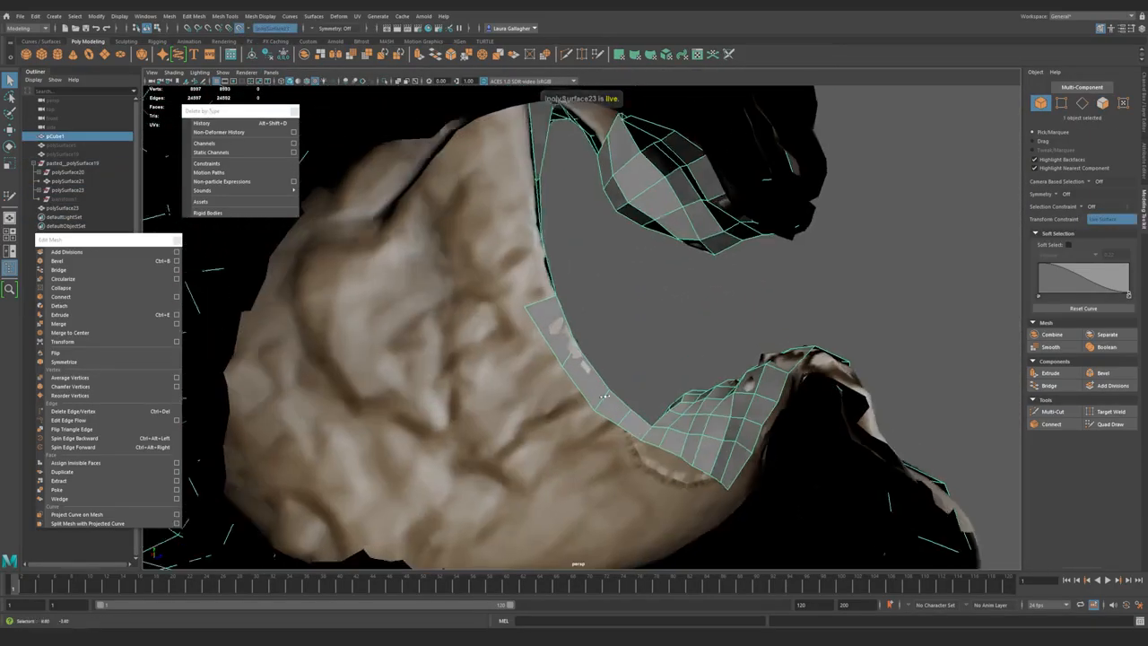
scroll(561, 352, "down", 2)
key("F11")
scroll(561, 353, "up", 3)
left_click(1110, 423)
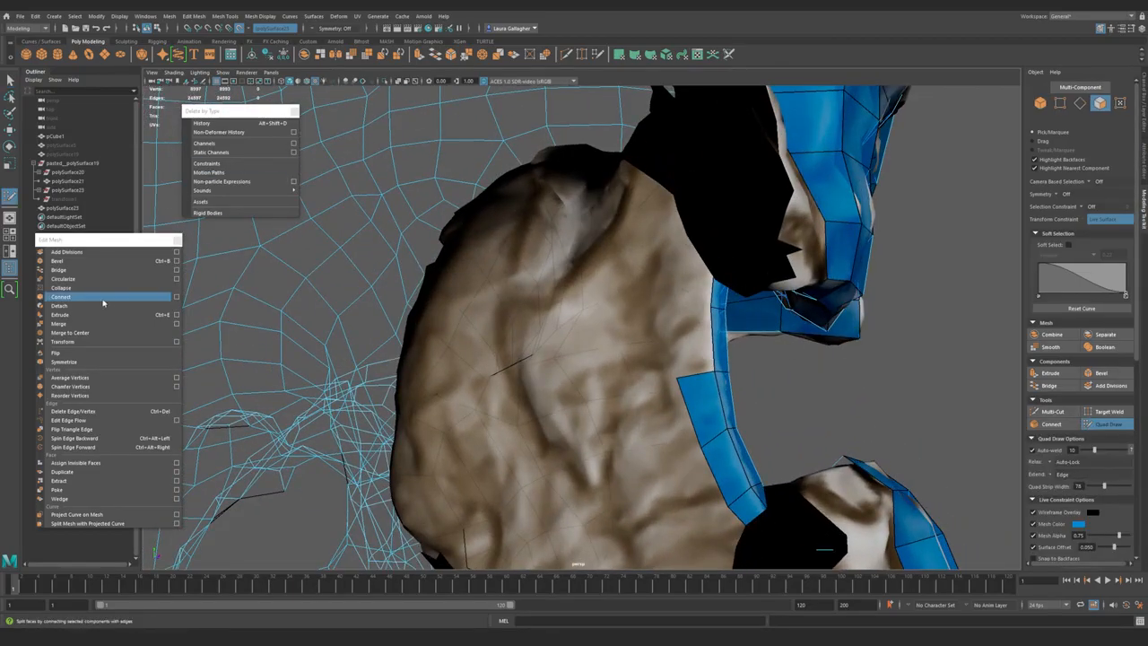
- Extend a single strip of quads from the gum corner back along the lower inner cheek
left_click_drag(684, 305, 639, 244, "alt")
scroll(645, 324, "down", 4)
scroll(638, 269, "down", 4)
left_click_drag(639, 269, 599, 368, "alt")
middle_click_drag(599, 368, 502, 302, "alt")
scroll(503, 301, "up", 6)
left_click_drag(502, 302, 553, 403, "alt")
left_click_drag(674, 303, 606, 309)
left_click_drag(488, 313, 422, 315)
- Add a second row of quads above the lower inner-cheek strip, joined to the gum corner
left_click_drag(613, 297, 660, 305, "alt")
scroll(514, 260, "up", 3)
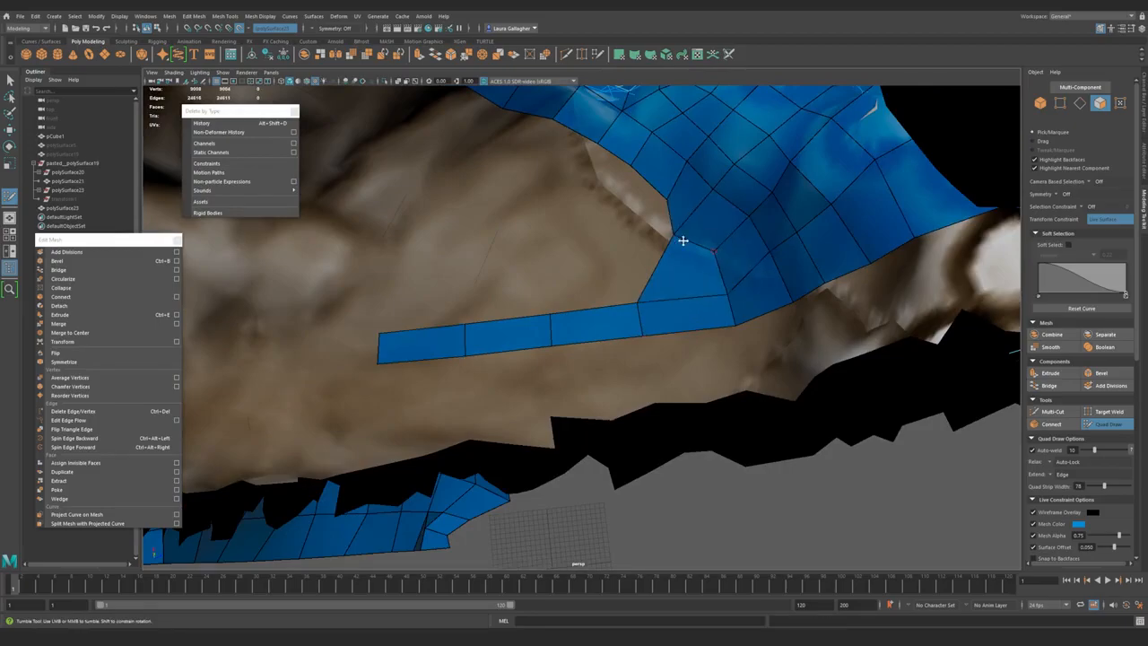
left_click_drag(585, 238, 575, 379, "alt")
left_click_drag(583, 425, 645, 307, "alt")
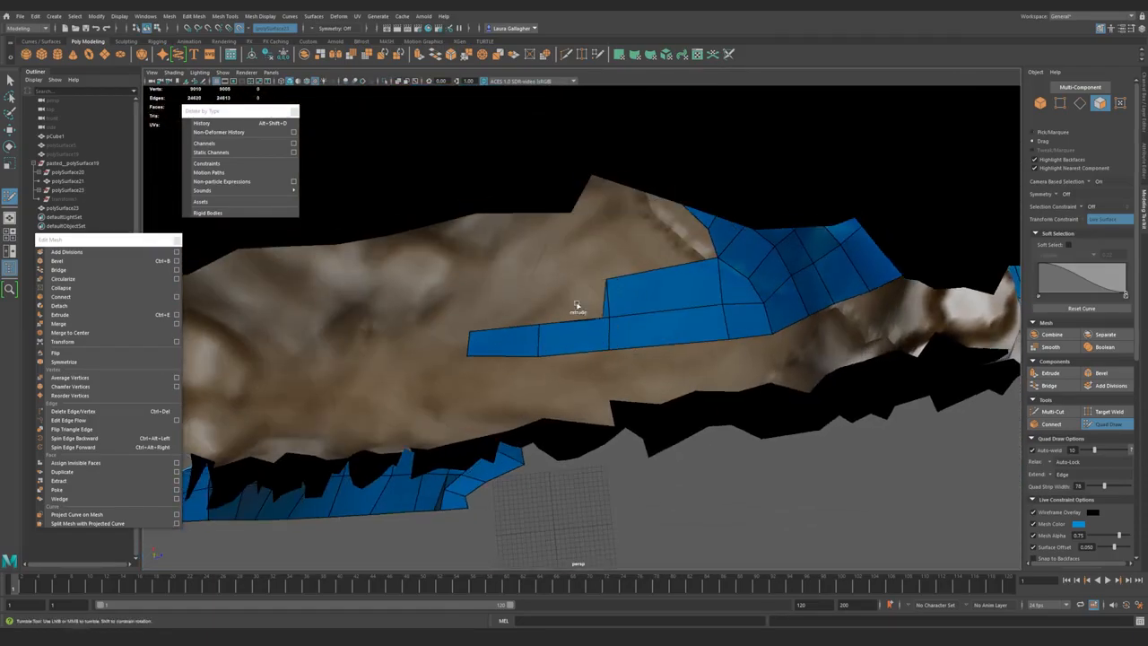
left_click_drag(469, 289, 607, 349, "alt")
right_click_drag(607, 349, 600, 307, "alt")
left_click_drag(600, 307, 627, 322, "alt")
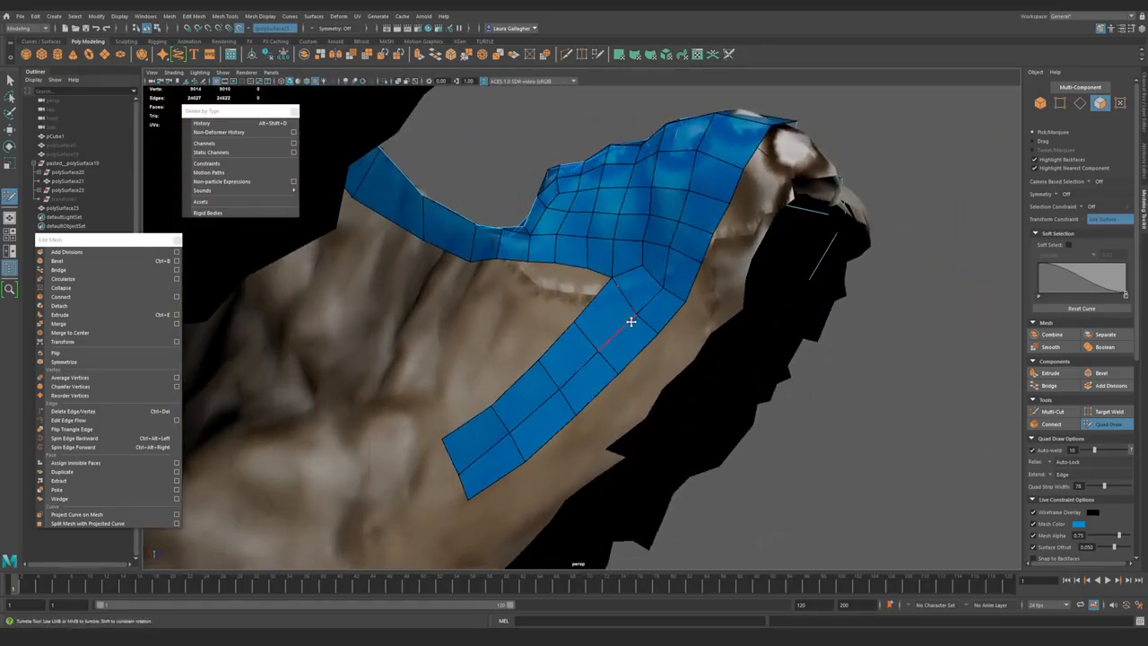
left_click_drag(555, 396, 645, 389, "alt")
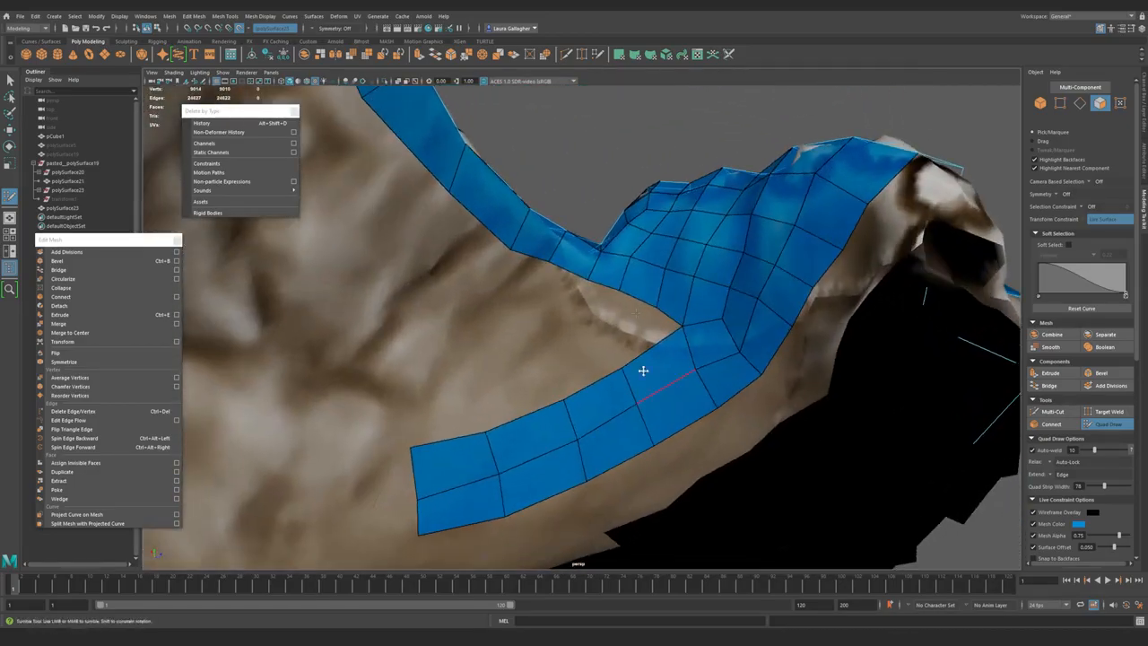
right_click_drag(549, 266, 385, 252, "alt")
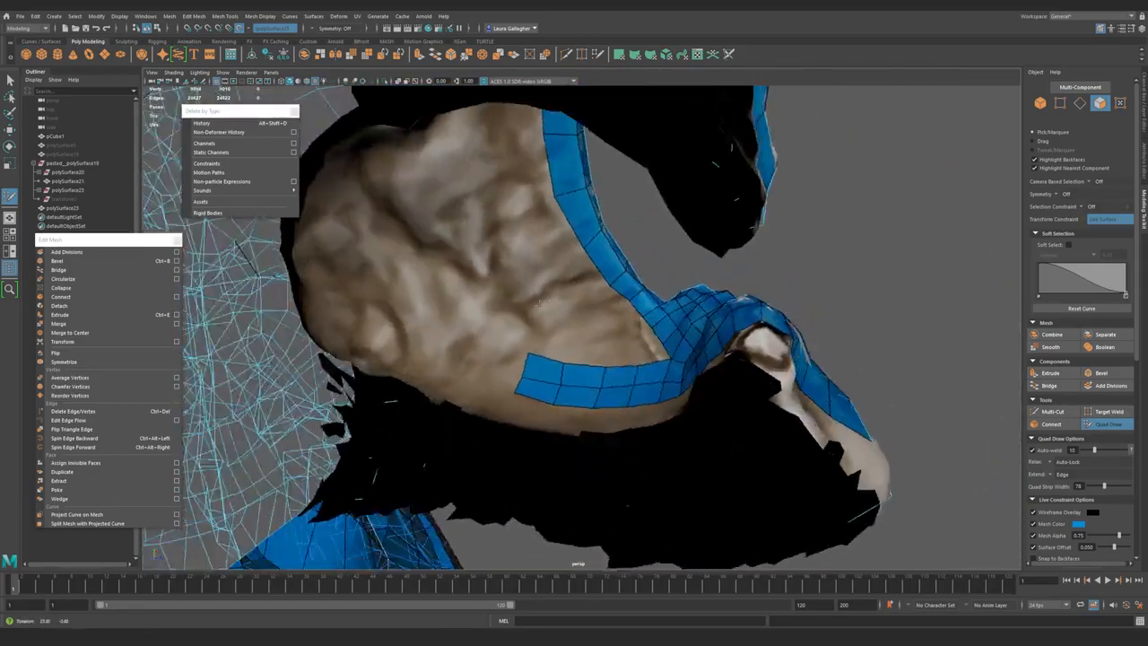
- Continue the single quad strip around the lower back border of the inner cheek toward the throat
left_click_drag(386, 252, 464, 310, "alt")
right_click_drag(464, 311, 612, 398, "alt")
left_click_drag(612, 398, 607, 352, "alt")
left_click_drag(595, 423, 359, 305, "alt")
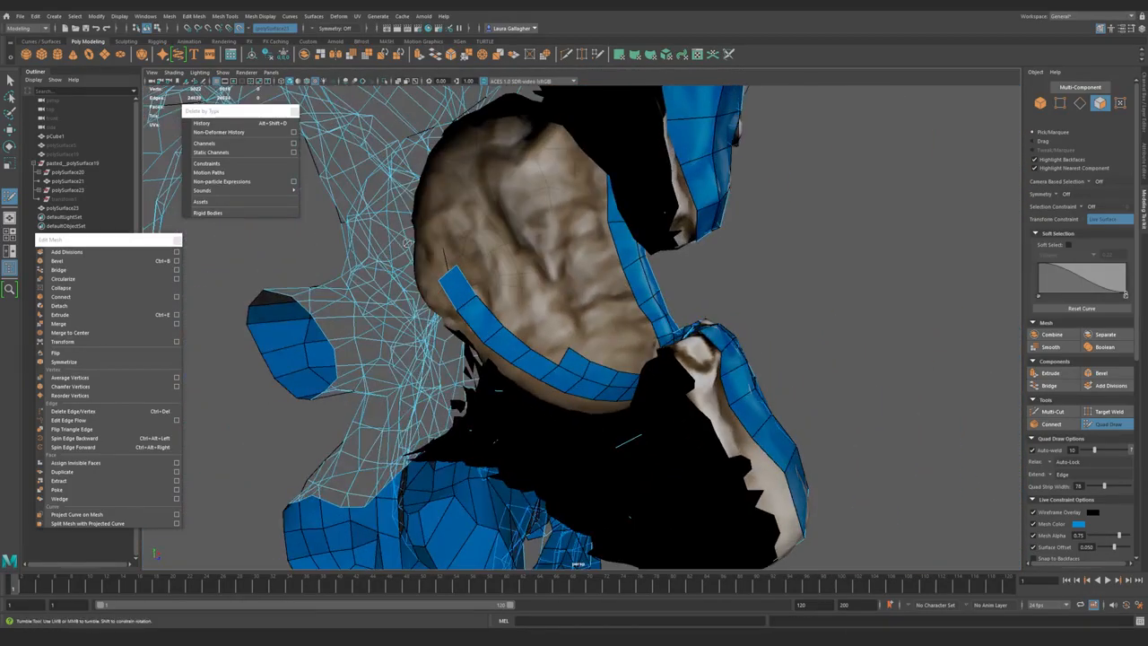
left_click_drag(377, 235, 459, 335, "alt")
right_click_drag(458, 336, 404, 335, "alt")
left_click_drag(628, 338, 600, 280, "alt")
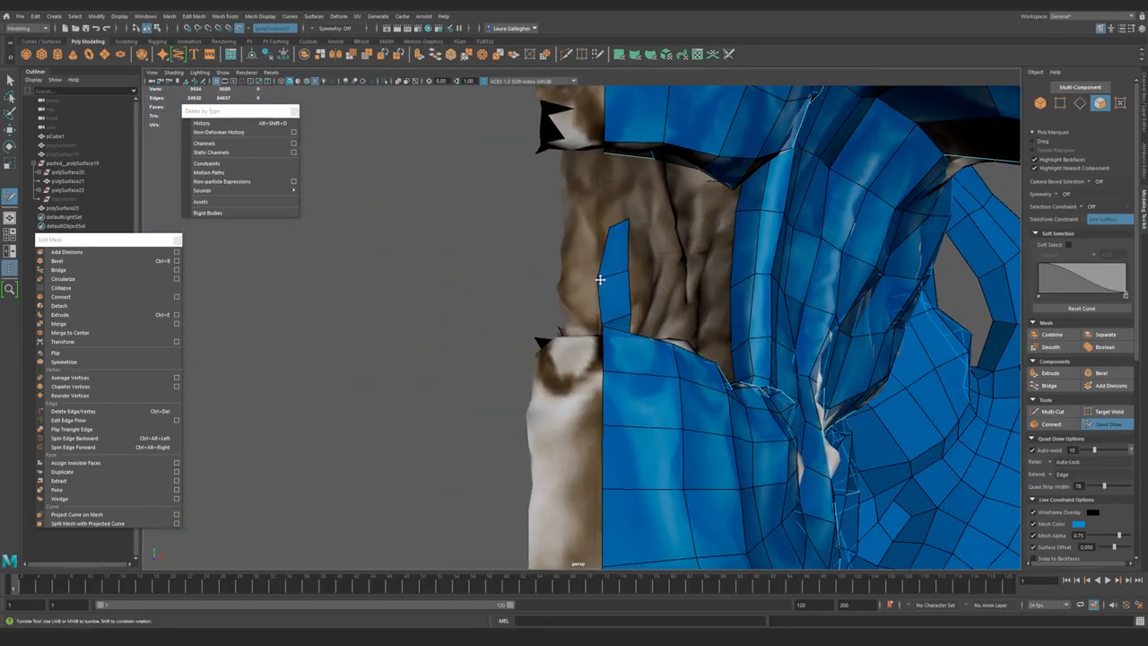
- Extend quads along the upper gum and up the back of the mouth to outline the inner cheek's upper border
left_click_drag(604, 226, 482, 321, "alt")
left_click_drag(505, 183, 516, 308, "alt")
left_click_drag(547, 377, 514, 331, "alt")
right_click_drag(513, 332, 531, 332, "alt")
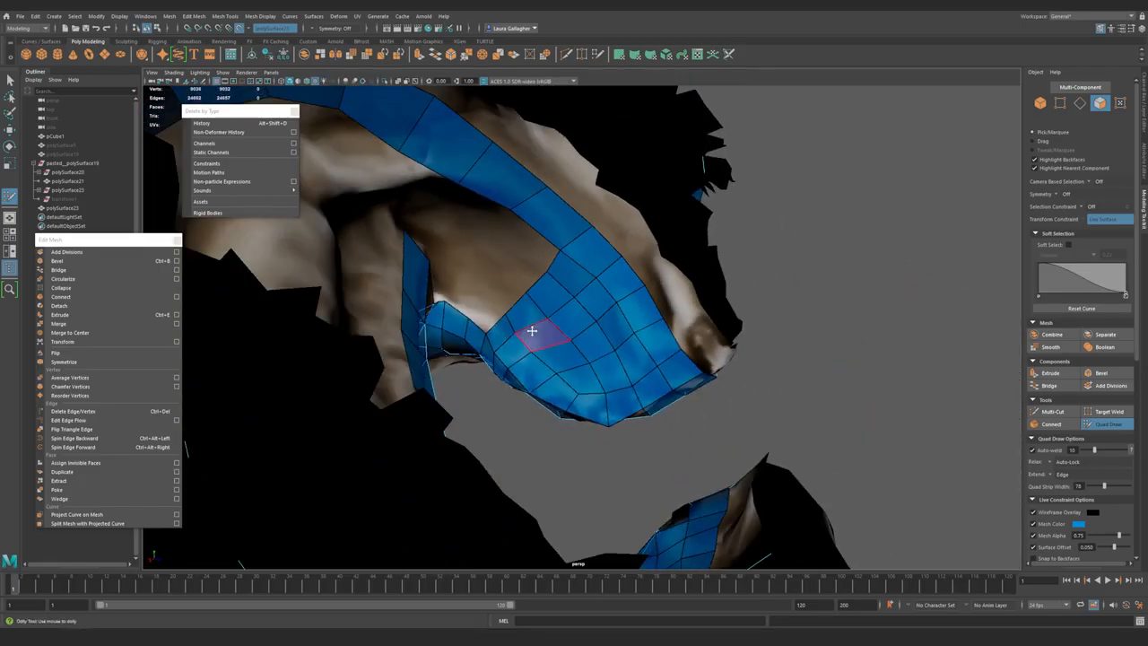
left_click_drag(639, 281, 628, 214, "alt")
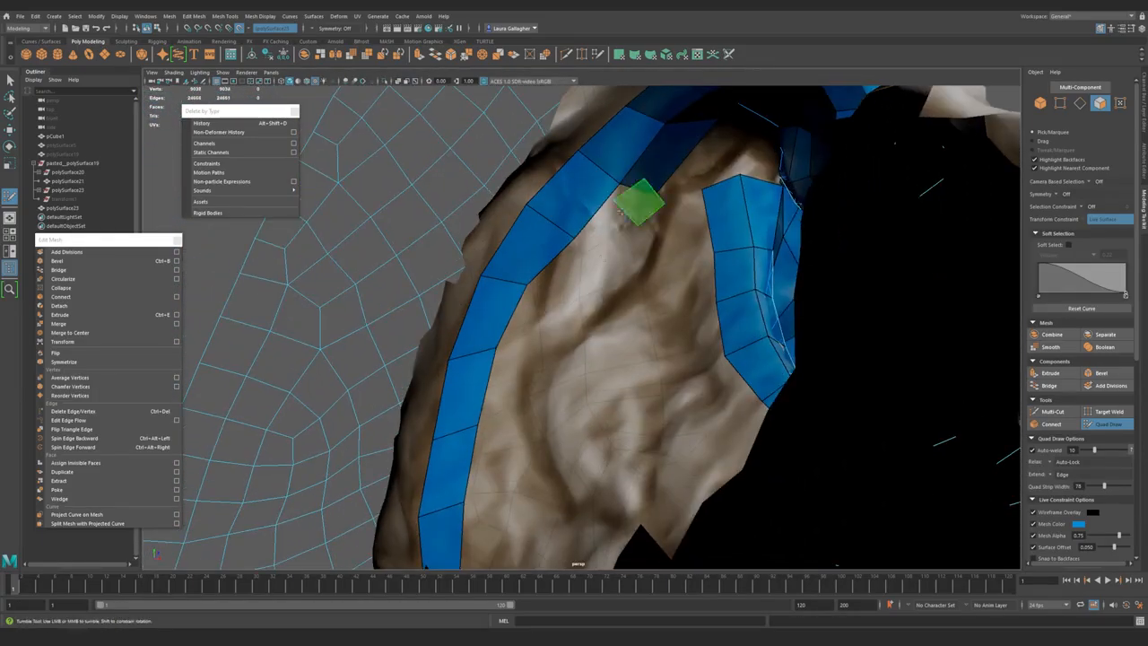
left_click_drag(552, 332, 630, 221, "alt")
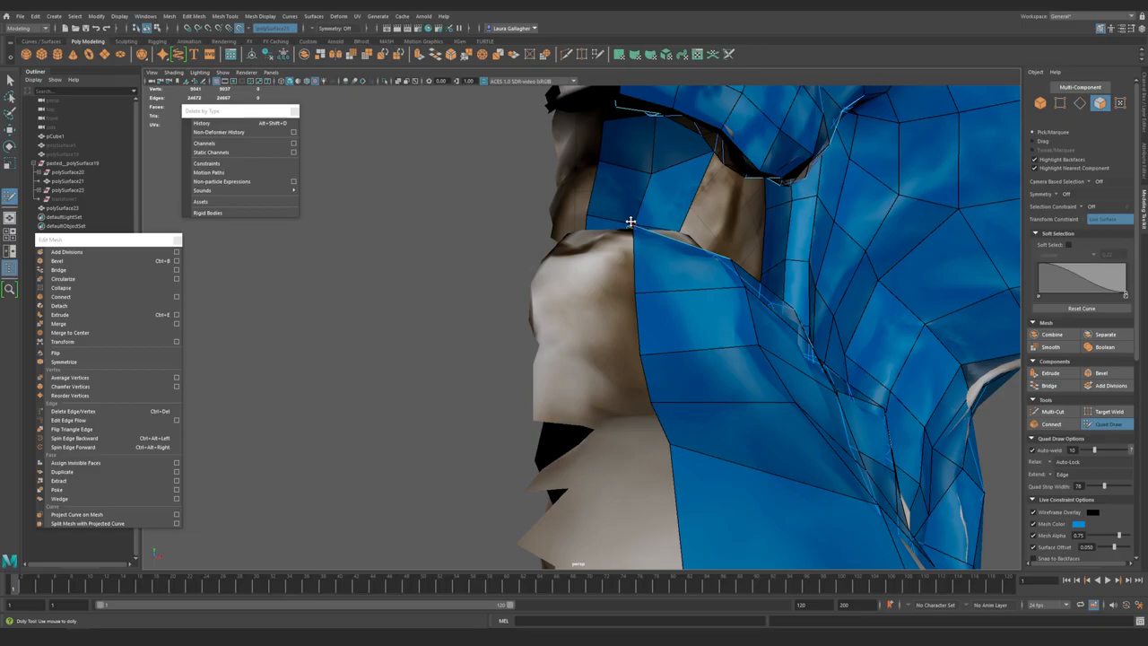
left_click_drag(631, 222, 645, 301, "alt")
middle_click_drag(645, 301, 655, 312, "alt")
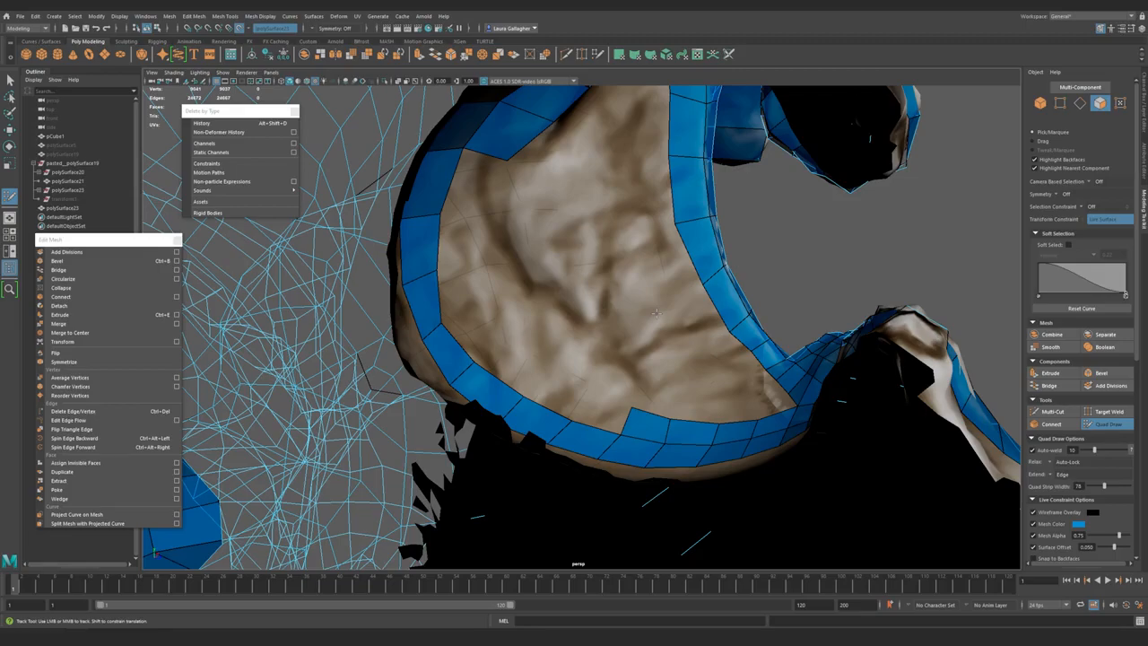
- Fill the open inner cheek with quads, working inward from the back border strip
right_click_drag(657, 313, 684, 296, "alt")
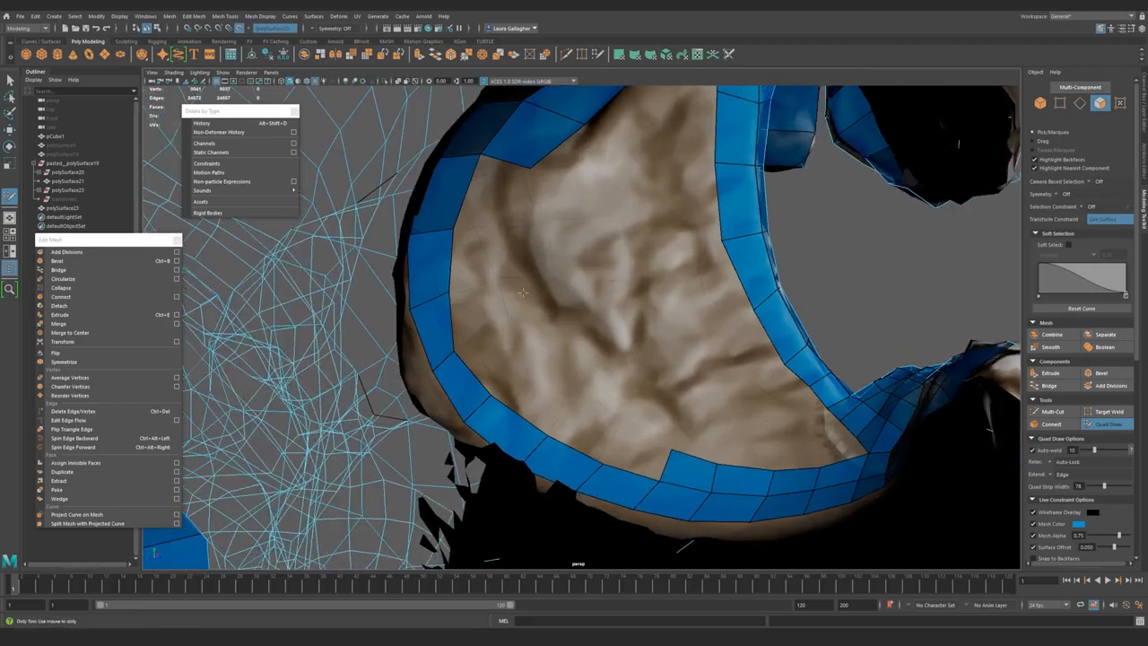
middle_click_drag(503, 162, 554, 203, "alt")
mouse_move(554, 203)
left_mouse_down()
mouse_move(587, 275)
mouse_move(570, 314)
left_mouse_up()
right_click_drag(571, 314, 567, 318, "alt")
left_click(536, 260, "shift")
right_click_drag(537, 260, 614, 335, "alt")
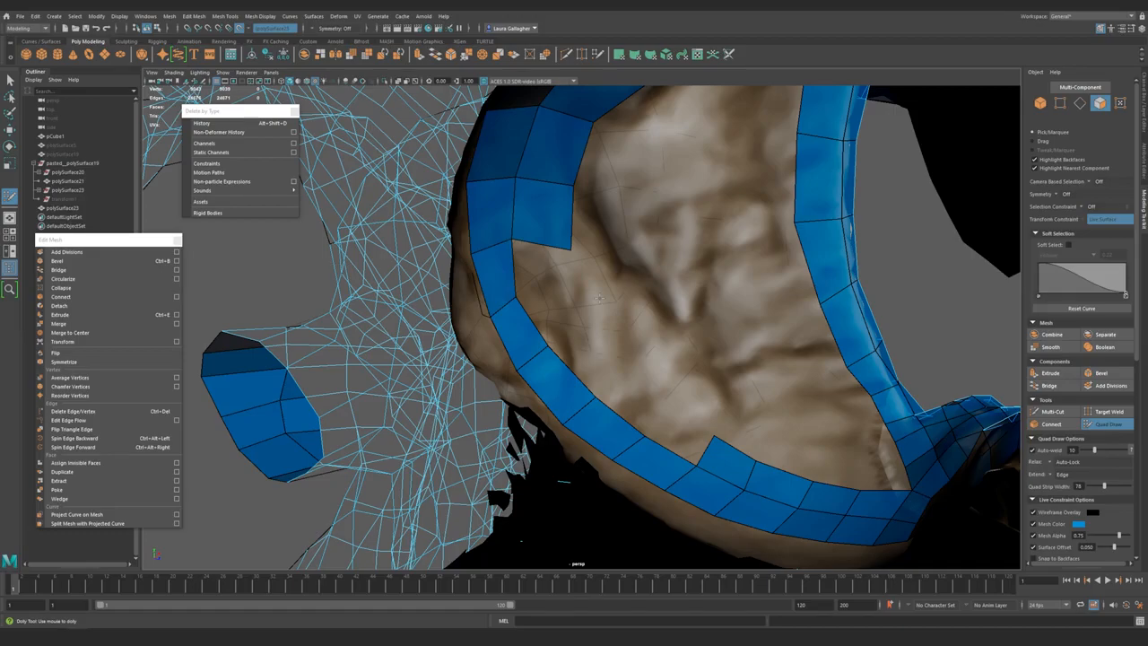
mouse_move(599, 298)
left_mouse_down("alt")
mouse_move(453, 341)
mouse_move(512, 398)
mouse_move(535, 287)
left_mouse_up("alt")
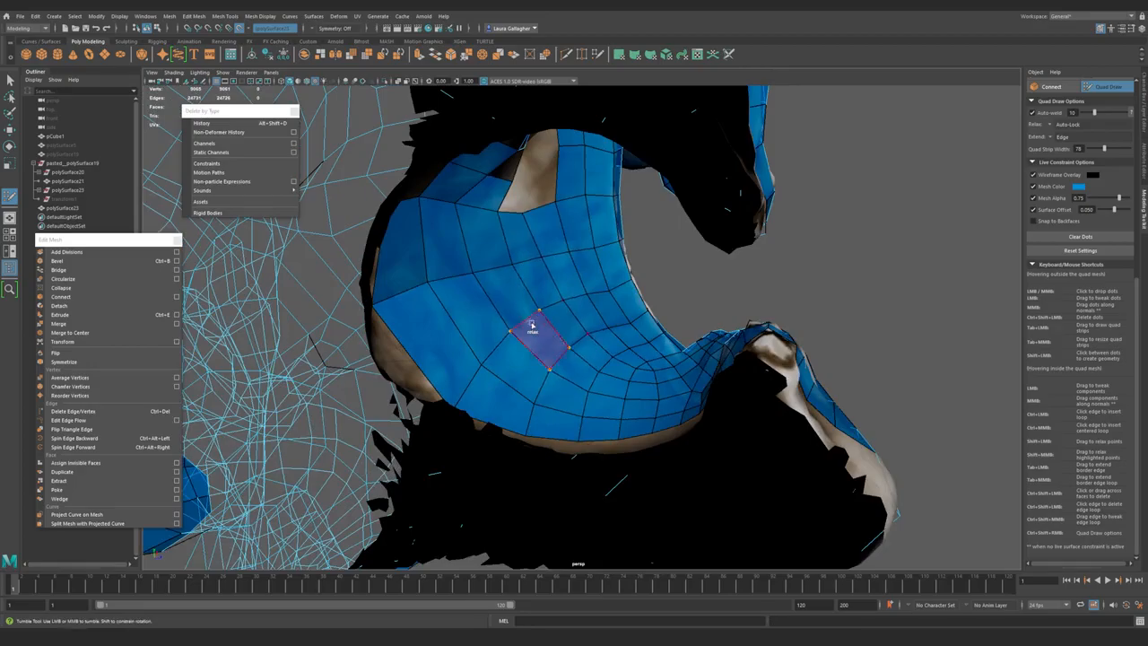
- Relax the vertices of the inner cheek quads to smooth their flow
left_click_drag(538, 329, 574, 289, "alt")
scroll(623, 380, "up", 3)
mouse_move(643, 382)
left_mouse_down("shift")
mouse_move(641, 404)
mouse_move(598, 380)
mouse_move(560, 280)
mouse_move(640, 397)
mouse_move(589, 390)
mouse_move(462, 403)
left_mouse_up("shift")
scroll(518, 380, "down", 2)
- Examine the inner cheek and gum topology from several angles
mouse_move(547, 449)
left_mouse_down("alt")
mouse_move(595, 430)
mouse_move(536, 436)
left_mouse_up("alt")
right_click_drag(536, 436, 585, 374, "alt")
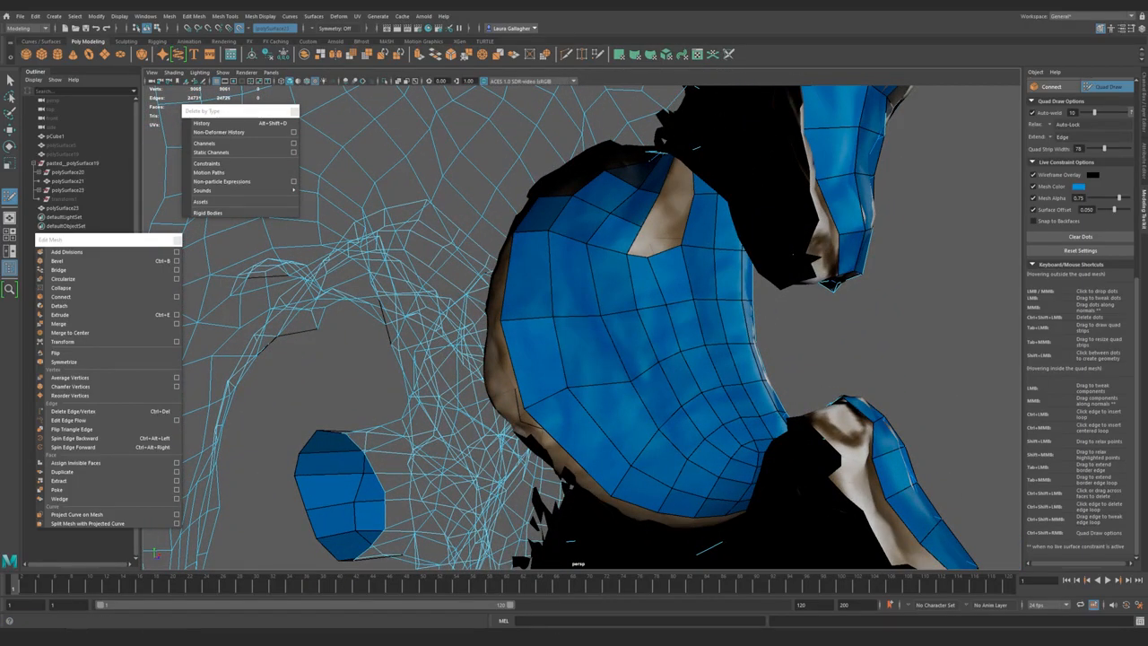
left_click_drag(585, 374, 598, 374, "alt")
left_click_drag(662, 350, 669, 340, "alt")
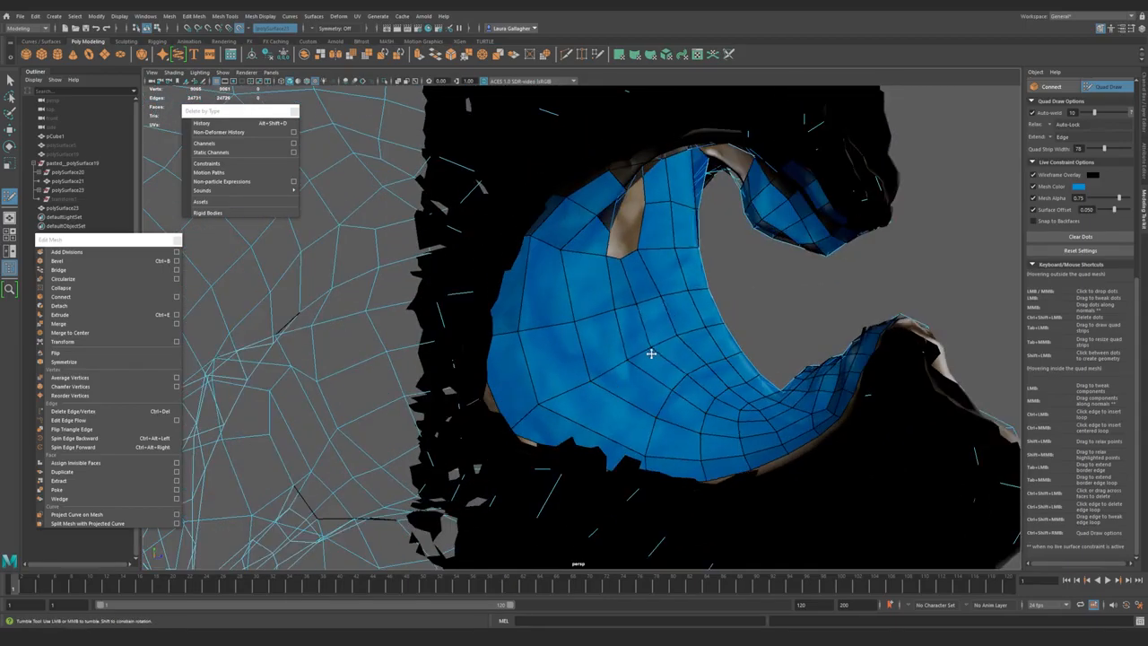
mouse_move(645, 340)
left_mouse_down("alt")
mouse_move(587, 271)
mouse_move(646, 323)
left_mouse_up("alt")
left_click_drag(659, 422, 578, 339, "alt")
left_click_drag(574, 383, 606, 383, "alt")
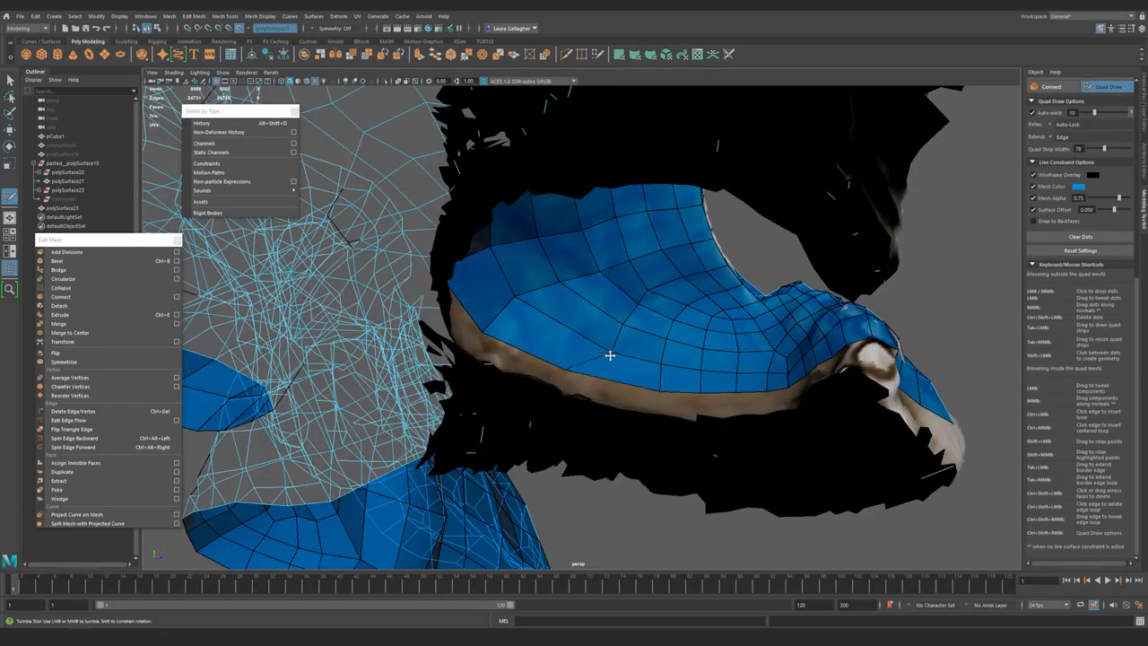
left_click_drag(617, 317, 668, 271, "alt")
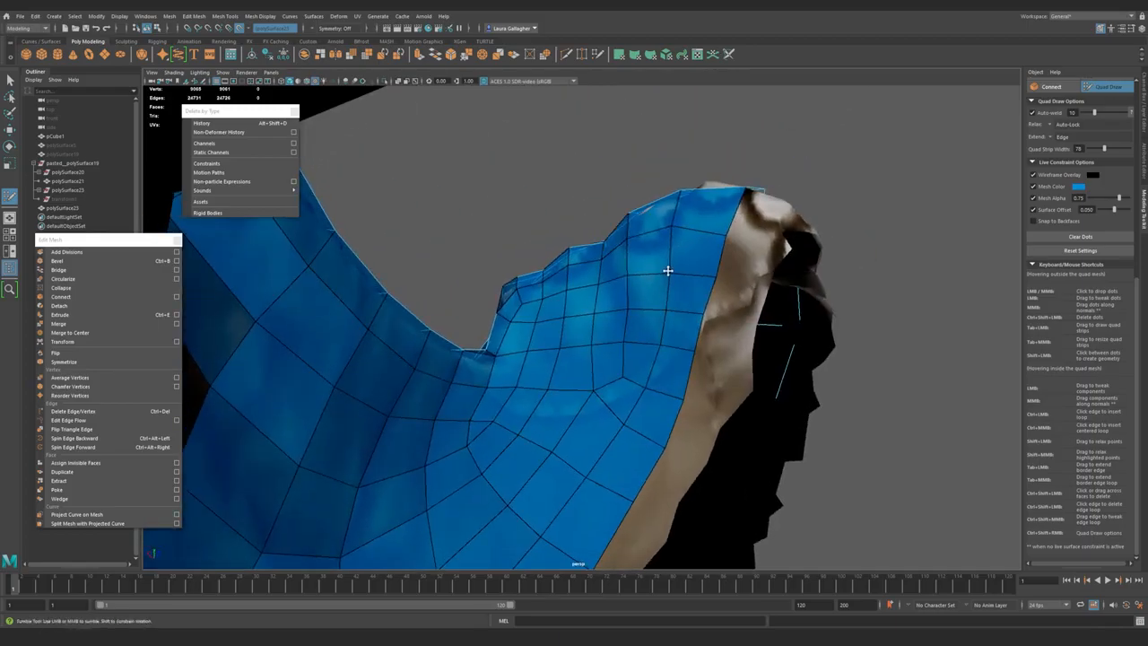
- Even out the inner cheek's topology by applying Edit Edge Flow to selected edge loops
mouse_move(728, 227)
left_mouse_down("alt")
mouse_move(638, 349)
mouse_move(605, 277)
mouse_move(549, 385)
mouse_move(559, 331)
mouse_move(600, 435)
mouse_move(597, 386)
left_mouse_up("alt")
mouse_move(615, 333)
left_mouse_down("alt")
mouse_move(631, 439)
mouse_move(538, 371)
mouse_move(587, 385)
mouse_move(566, 349)
mouse_move(616, 341)
left_mouse_up("alt")
key("q")
double_click(599, 337)
left_click(116, 419)
double_click(633, 332)
left_click(625, 271, "shift")
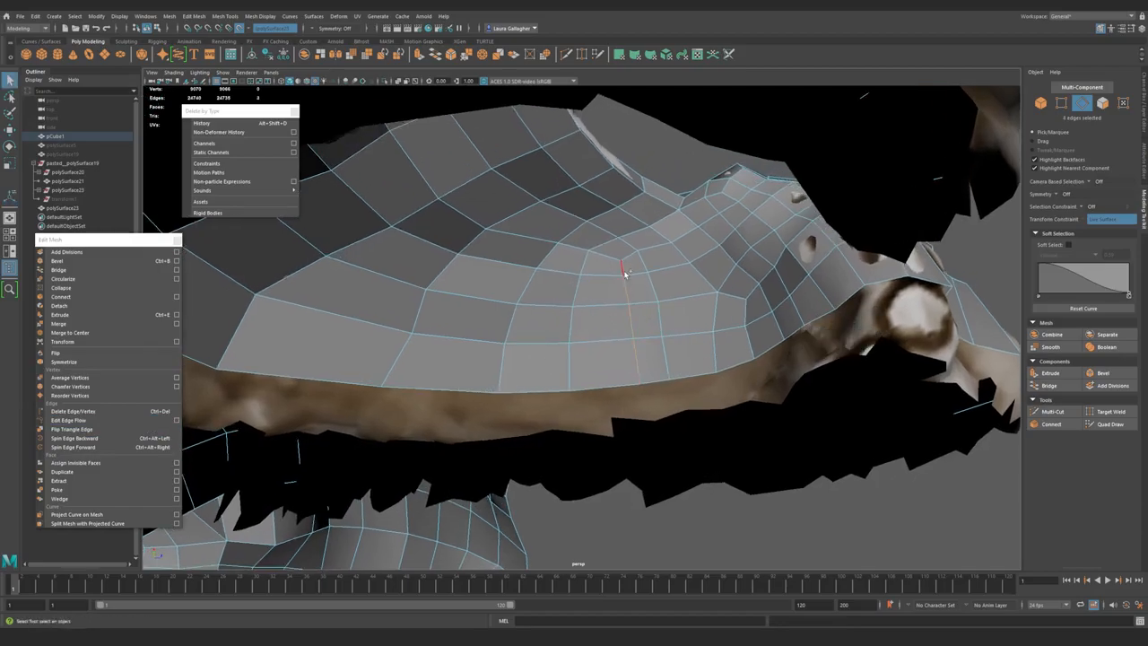
left_click(93, 420)
left_click_drag(531, 316, 620, 403, "alt")
left_click(99, 420)
right_click_drag(620, 403, 553, 333, "alt")
scroll(553, 333, "down", 1)
- Resume Quad Draw and extrude quads from the inner cheek's upper edge into the open gap at the back of the mouth
left_click(1109, 424)
scroll(575, 346, "up", 2)
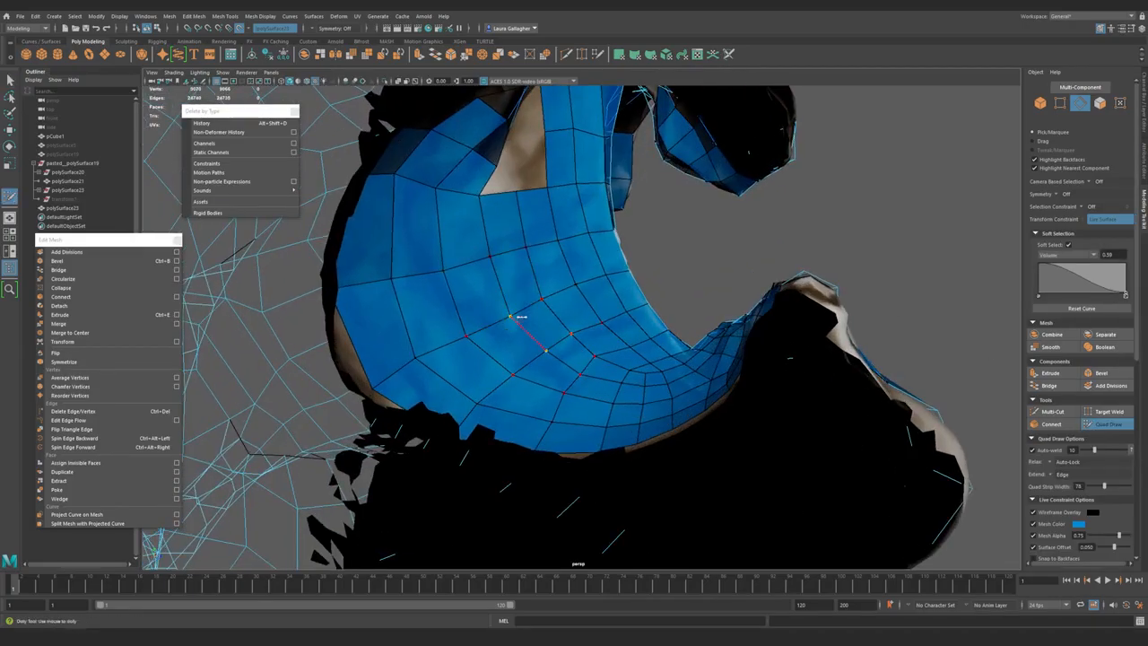
mouse_move(593, 396)
left_mouse_down("alt")
mouse_move(559, 405)
mouse_move(531, 353)
mouse_move(545, 388)
mouse_move(610, 449)
mouse_move(516, 377)
mouse_move(618, 392)
mouse_move(561, 338)
left_mouse_up("alt")
key("ctrl+z")
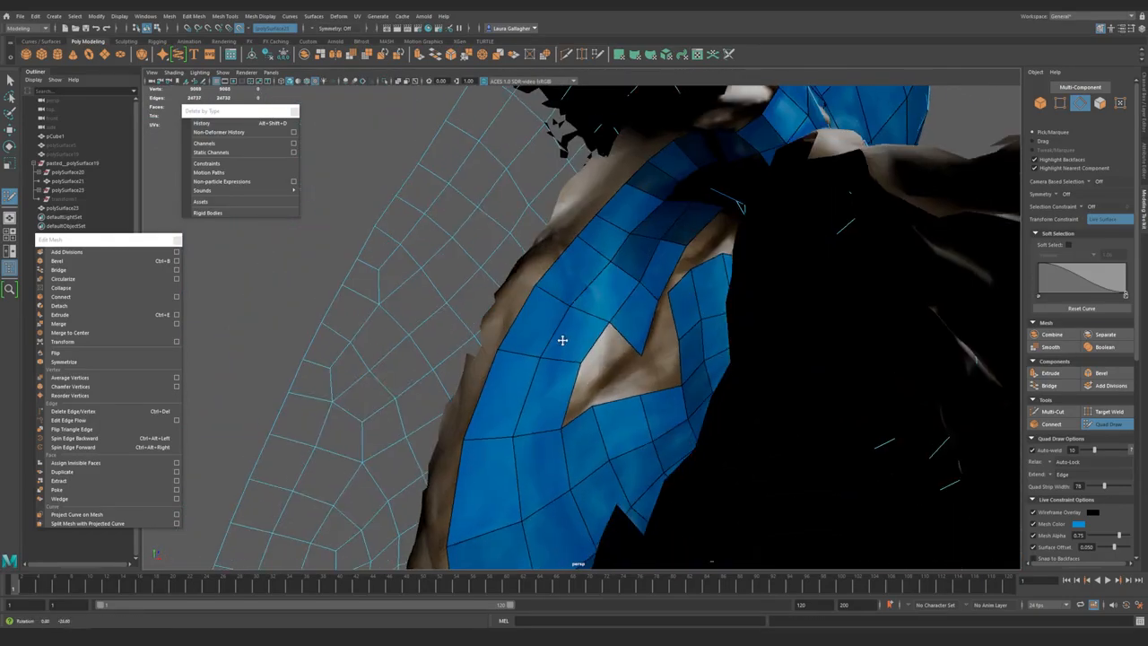
middle_click_drag(562, 338, 567, 390, "alt")
mouse_move(567, 389)
left_mouse_down("alt")
mouse_move(469, 341)
mouse_move(528, 323)
mouse_move(520, 343)
mouse_move(569, 259)
mouse_move(543, 359)
mouse_move(618, 407)
left_mouse_up("alt")
mouse_move(579, 352)
left_mouse_down("alt")
mouse_move(625, 309)
mouse_move(566, 382)
mouse_move(518, 374)
mouse_move(529, 403)
mouse_move(494, 417)
mouse_move(566, 372)
mouse_move(551, 299)
left_mouse_up("alt")
mouse_move(630, 289)
left_mouse_down("alt")
mouse_move(526, 314)
mouse_move(589, 400)
mouse_move(564, 276)
left_mouse_up("alt")
mouse_move(567, 316)
left_mouse_down("alt")
mouse_move(550, 313)
mouse_move(590, 272)
left_mouse_up("alt")
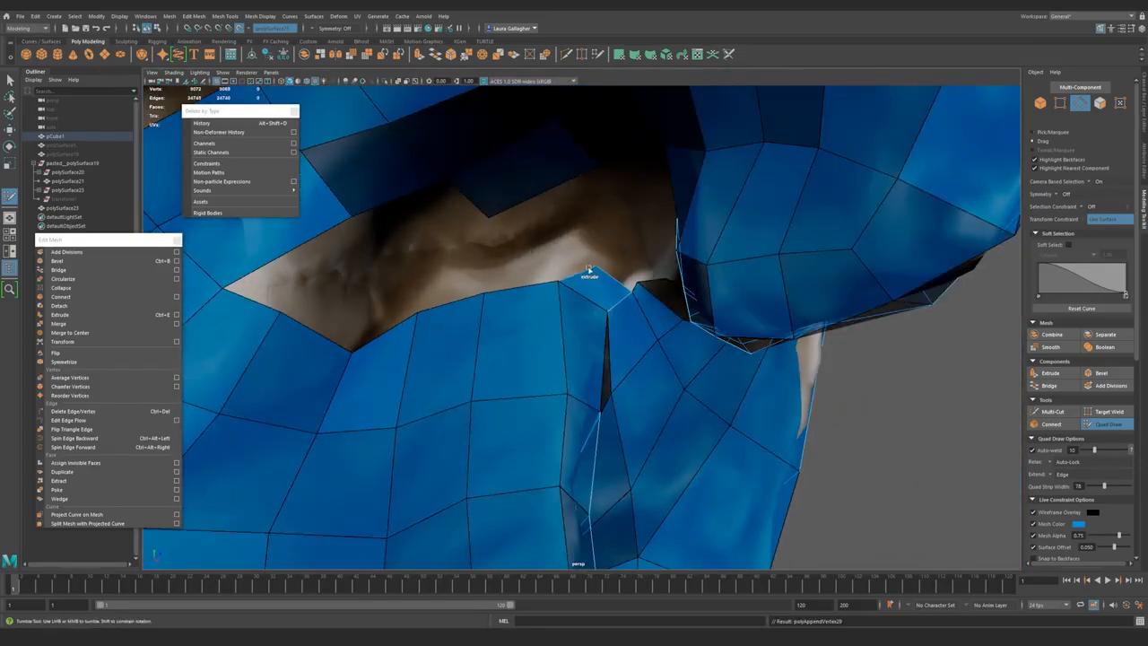
- Bridge the gap between the inner cheek and the back of the upper gum with new quads
mouse_move(419, 323)
left_mouse_down("alt")
mouse_move(308, 328)
mouse_move(396, 314)
mouse_move(501, 352)
left_mouse_up("alt")
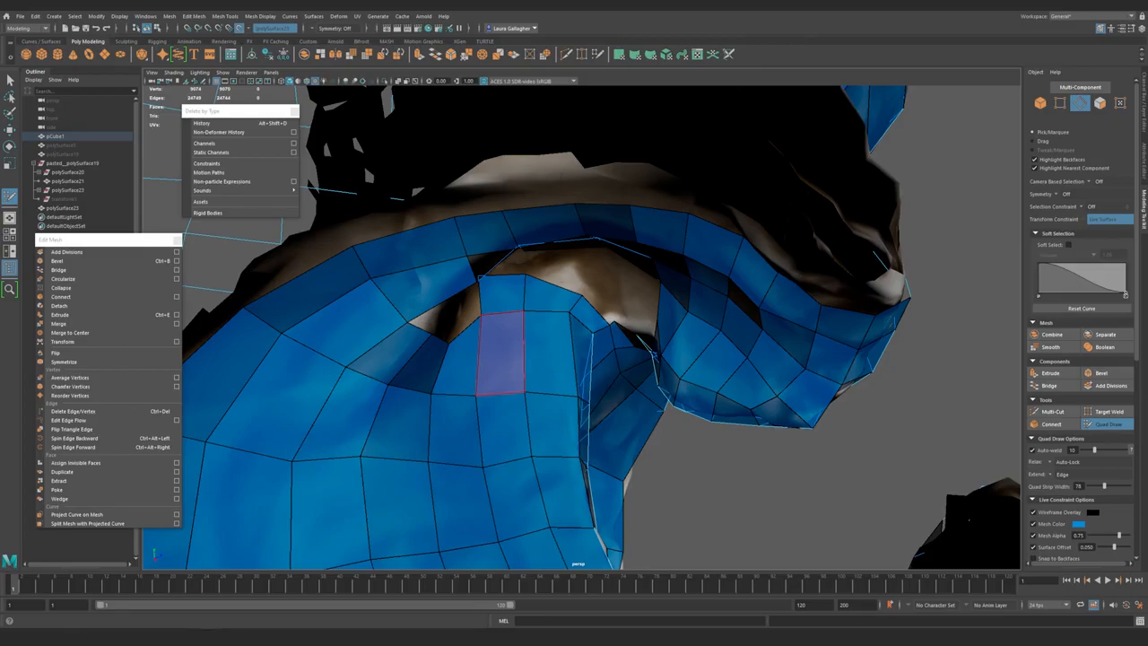
mouse_move(501, 352)
left_mouse_down("alt")
mouse_move(705, 295)
mouse_move(681, 238)
left_mouse_up("alt")
mouse_move(688, 303)
left_mouse_down("alt")
mouse_move(569, 203)
mouse_move(679, 277)
mouse_move(638, 247)
mouse_move(674, 300)
mouse_move(640, 240)
left_mouse_up("alt")
mouse_move(715, 263)
left_mouse_down("alt")
mouse_move(682, 332)
mouse_move(654, 254)
mouse_move(731, 326)
mouse_move(754, 313)
mouse_move(594, 296)
mouse_move(727, 257)
mouse_move(713, 278)
mouse_move(734, 247)
left_mouse_up("alt")
mouse_move(739, 189)
left_mouse_down("alt")
mouse_move(633, 336)
mouse_move(526, 308)
mouse_move(557, 318)
left_mouse_up("alt")
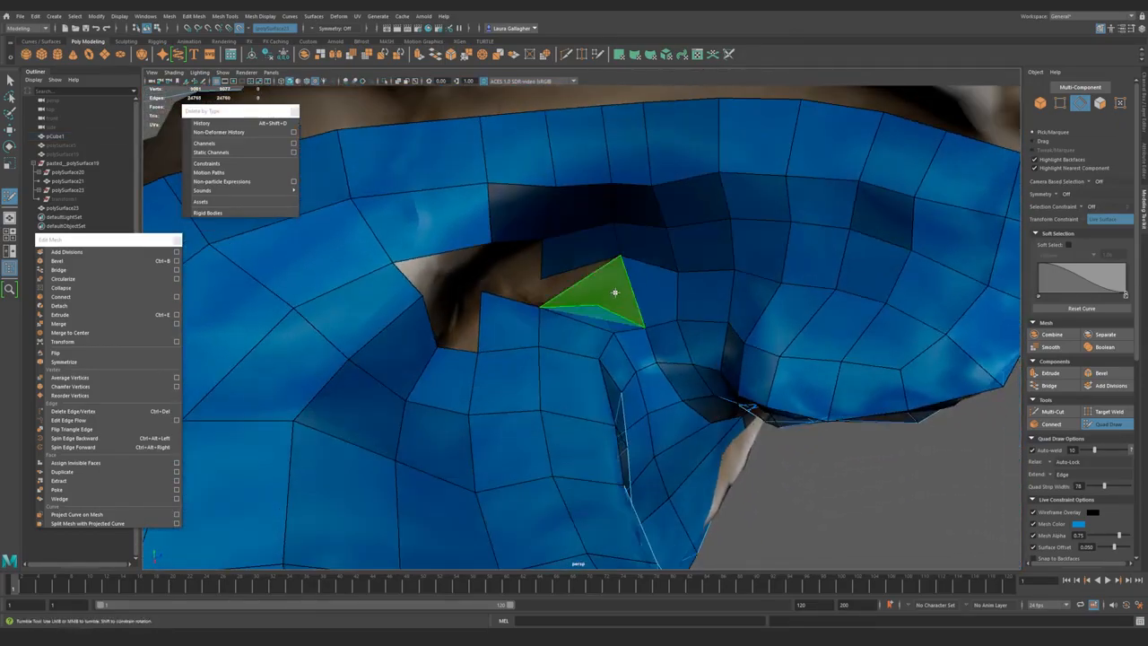
left_click_drag(616, 289, 621, 258, "alt")
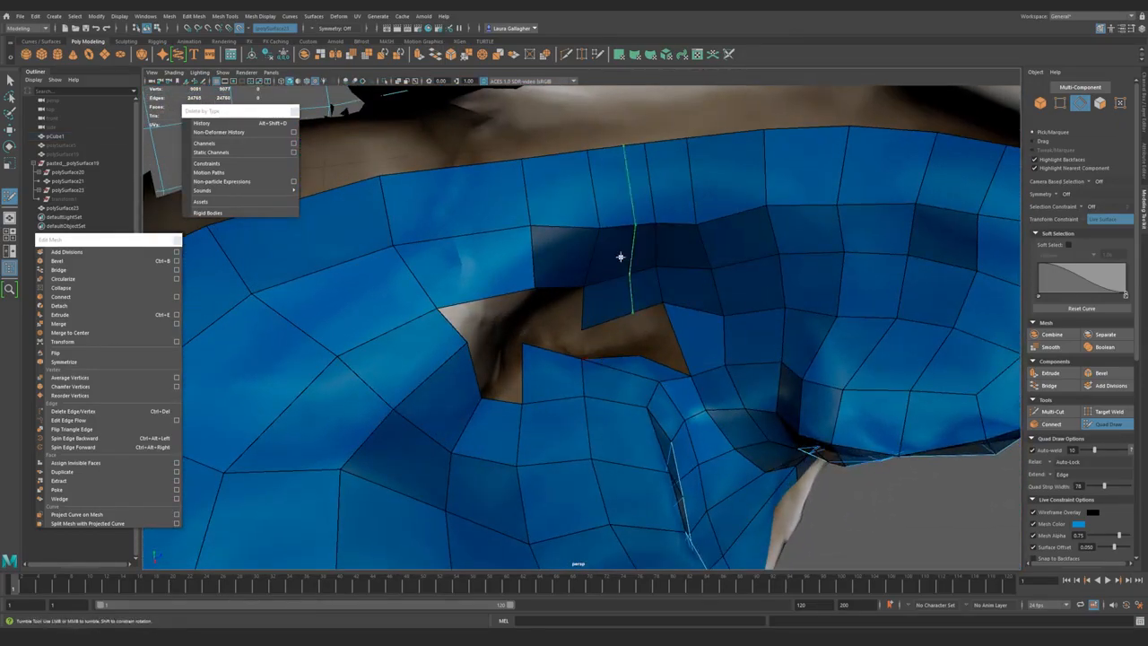
- Narrow the remaining hole above the inner cheek with more quads and insert an edge loop beside it
mouse_move(602, 337)
left_mouse_down("alt")
mouse_move(611, 315)
mouse_move(674, 359)
mouse_move(694, 440)
mouse_move(665, 351)
mouse_move(708, 243)
mouse_move(615, 321)
mouse_move(514, 313)
mouse_move(625, 431)
left_mouse_up("alt")
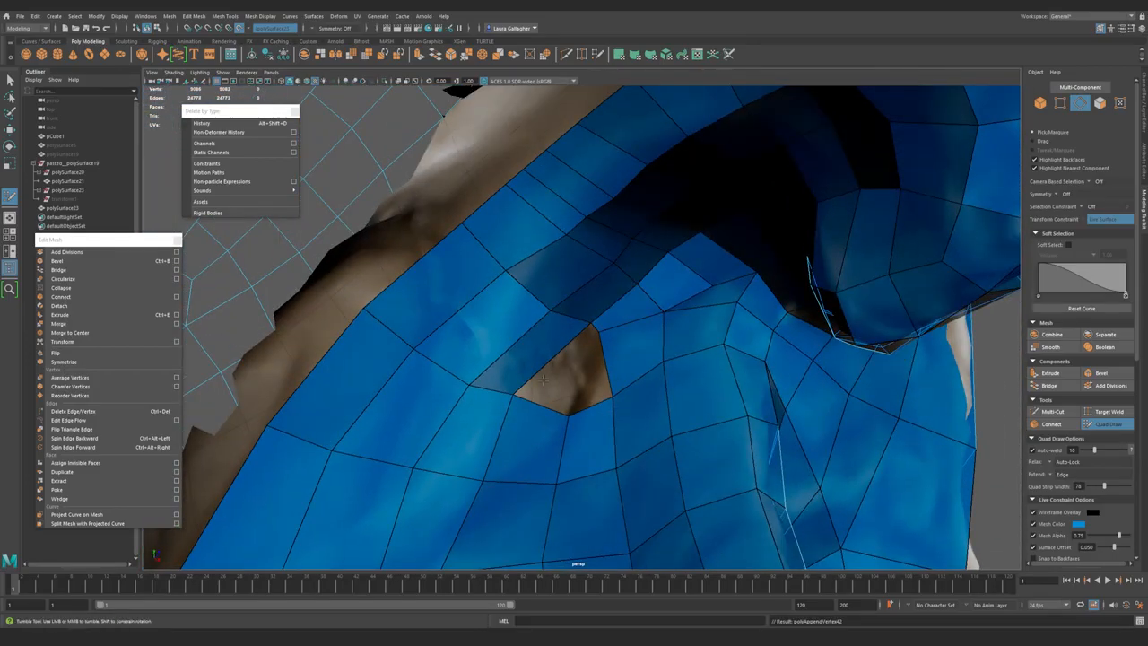
mouse_move(569, 397)
left_mouse_down("alt")
mouse_move(628, 375)
mouse_move(610, 367)
mouse_move(672, 354)
mouse_move(561, 357)
mouse_move(597, 313)
mouse_move(659, 349)
mouse_move(592, 364)
mouse_move(620, 359)
mouse_move(580, 353)
mouse_move(548, 390)
mouse_move(641, 409)
mouse_move(559, 350)
left_mouse_up("alt")
left_click(548, 390, "ctrl")
mouse_move(565, 294)
left_mouse_down("alt")
mouse_move(705, 358)
mouse_move(613, 315)
mouse_move(688, 403)
left_mouse_up("alt")
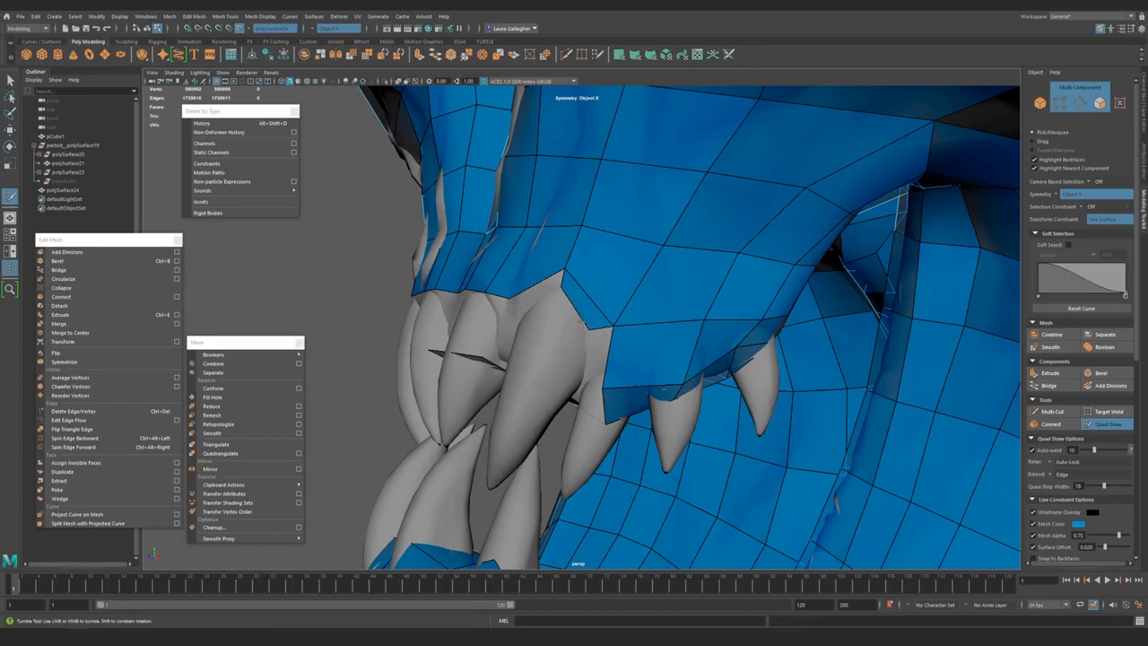
- Extrude a strip of quads from the upper gum edge down the large canine tooth to its tip
left_click_drag(584, 323, 566, 274, "alt")
right_click_drag(567, 274, 619, 282, "alt")
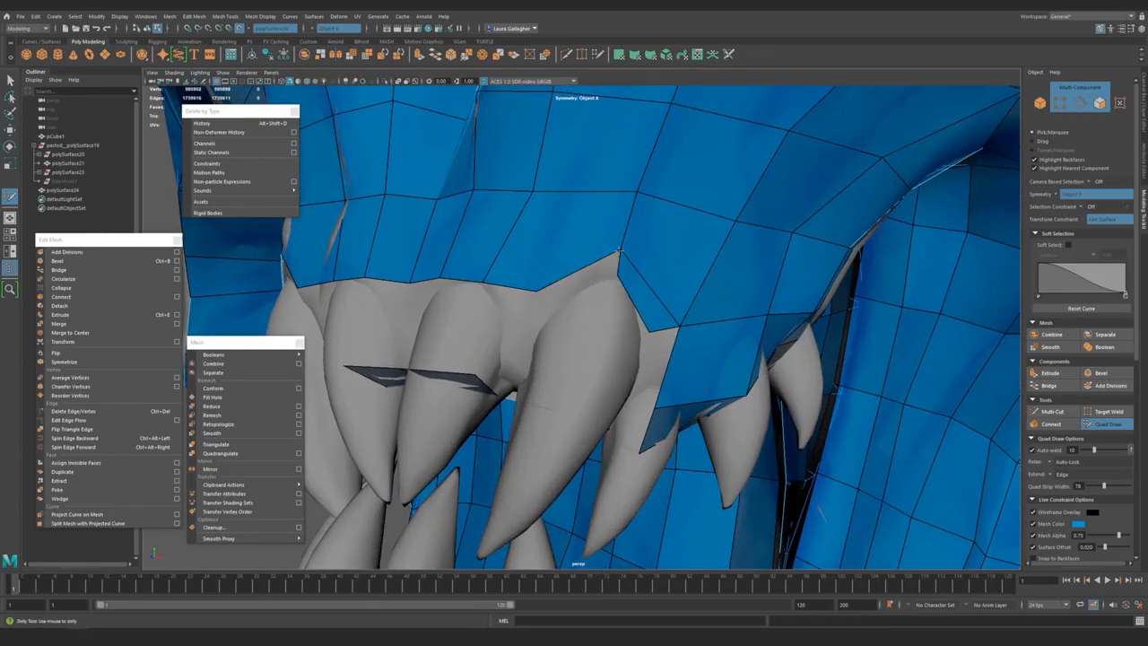
left_click_drag(623, 254, 549, 316)
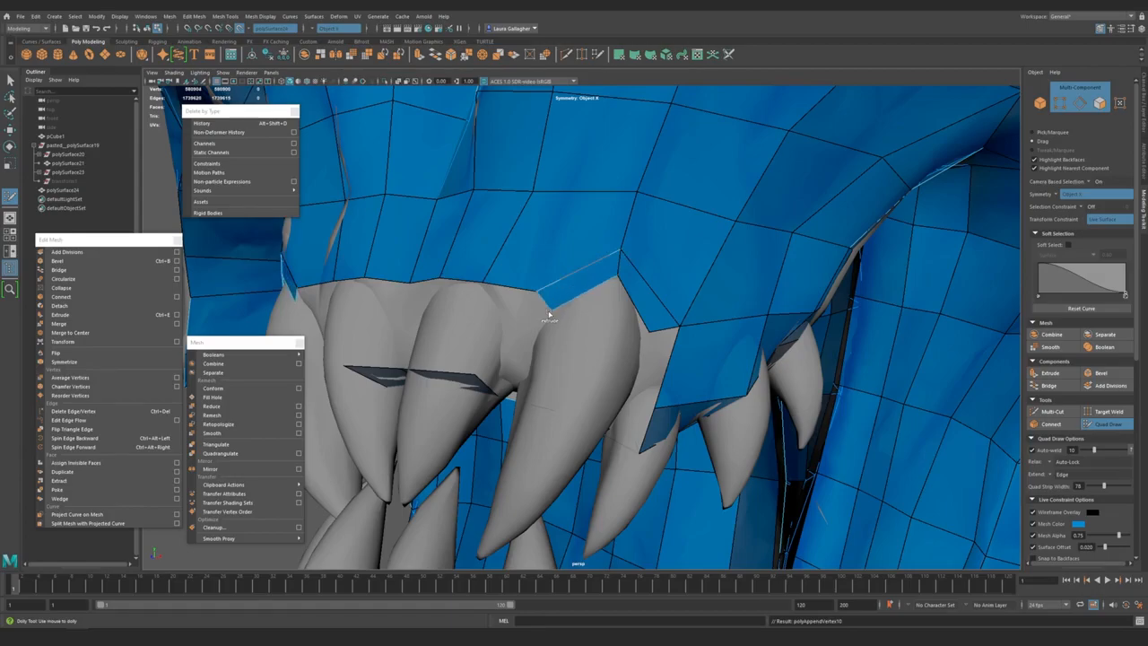
right_click_drag(616, 409, 539, 358, "alt")
left_click_drag(538, 358, 574, 377, "alt")
middle_click_drag(574, 377, 601, 417, "alt")
right_click_drag(601, 416, 617, 314, "alt")
mouse_move(603, 301)
left_mouse_down()
mouse_move(582, 368)
mouse_move(543, 433)
mouse_move(563, 303)
mouse_move(513, 400)
mouse_move(615, 333)
left_mouse_up()
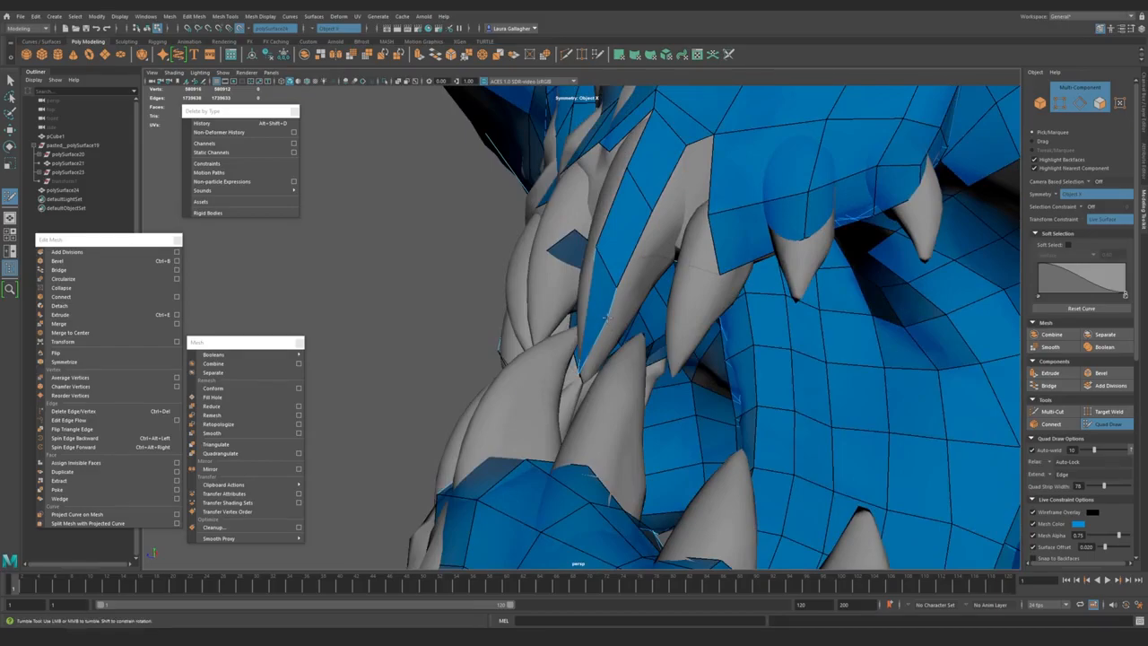
left_click_drag(583, 363, 664, 377, "alt")
right_click_drag(664, 376, 579, 375, "alt")
left_click_drag(579, 375, 584, 381, "alt")
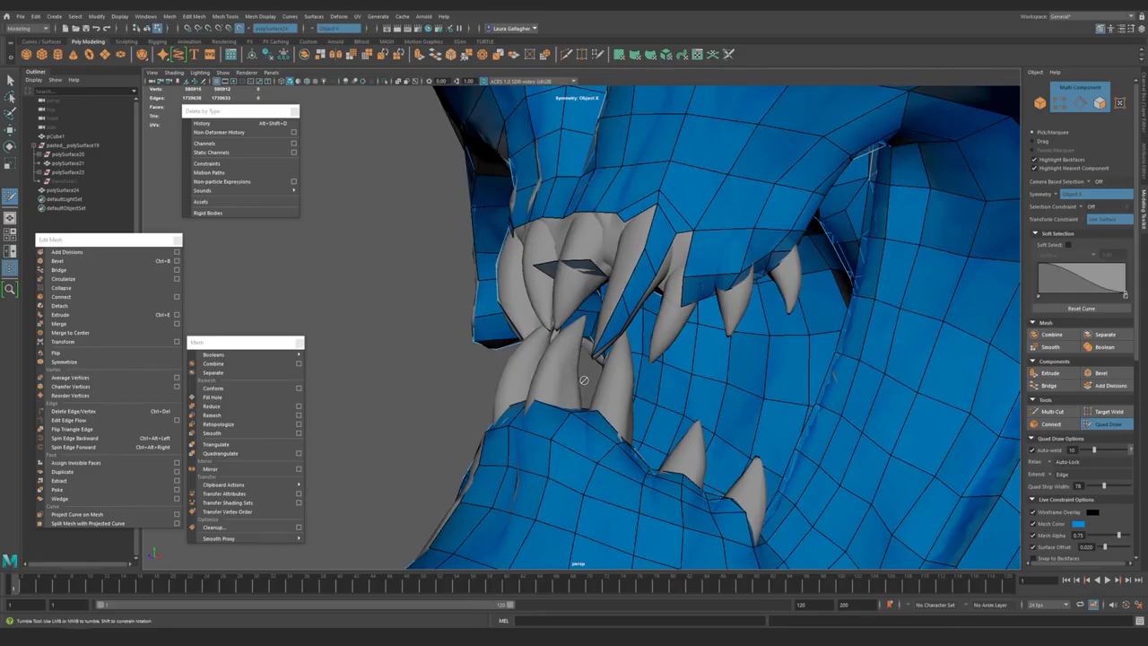